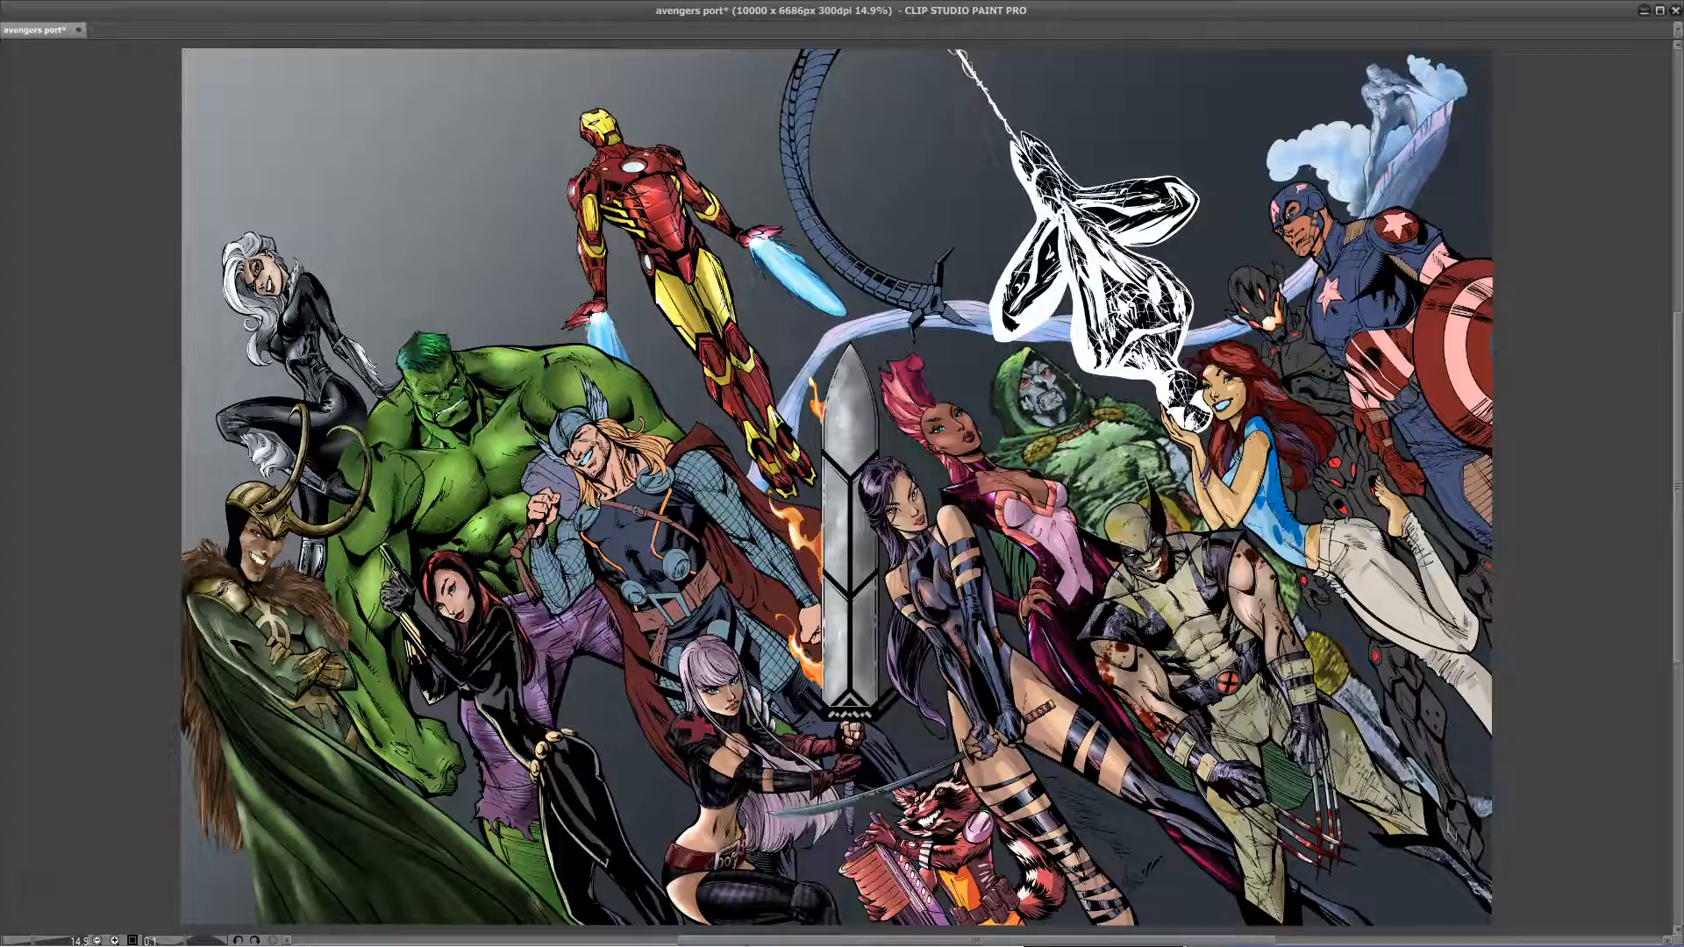
pyautogui.moveTo(0, 123); pyautogui.dragTo(711, 130)
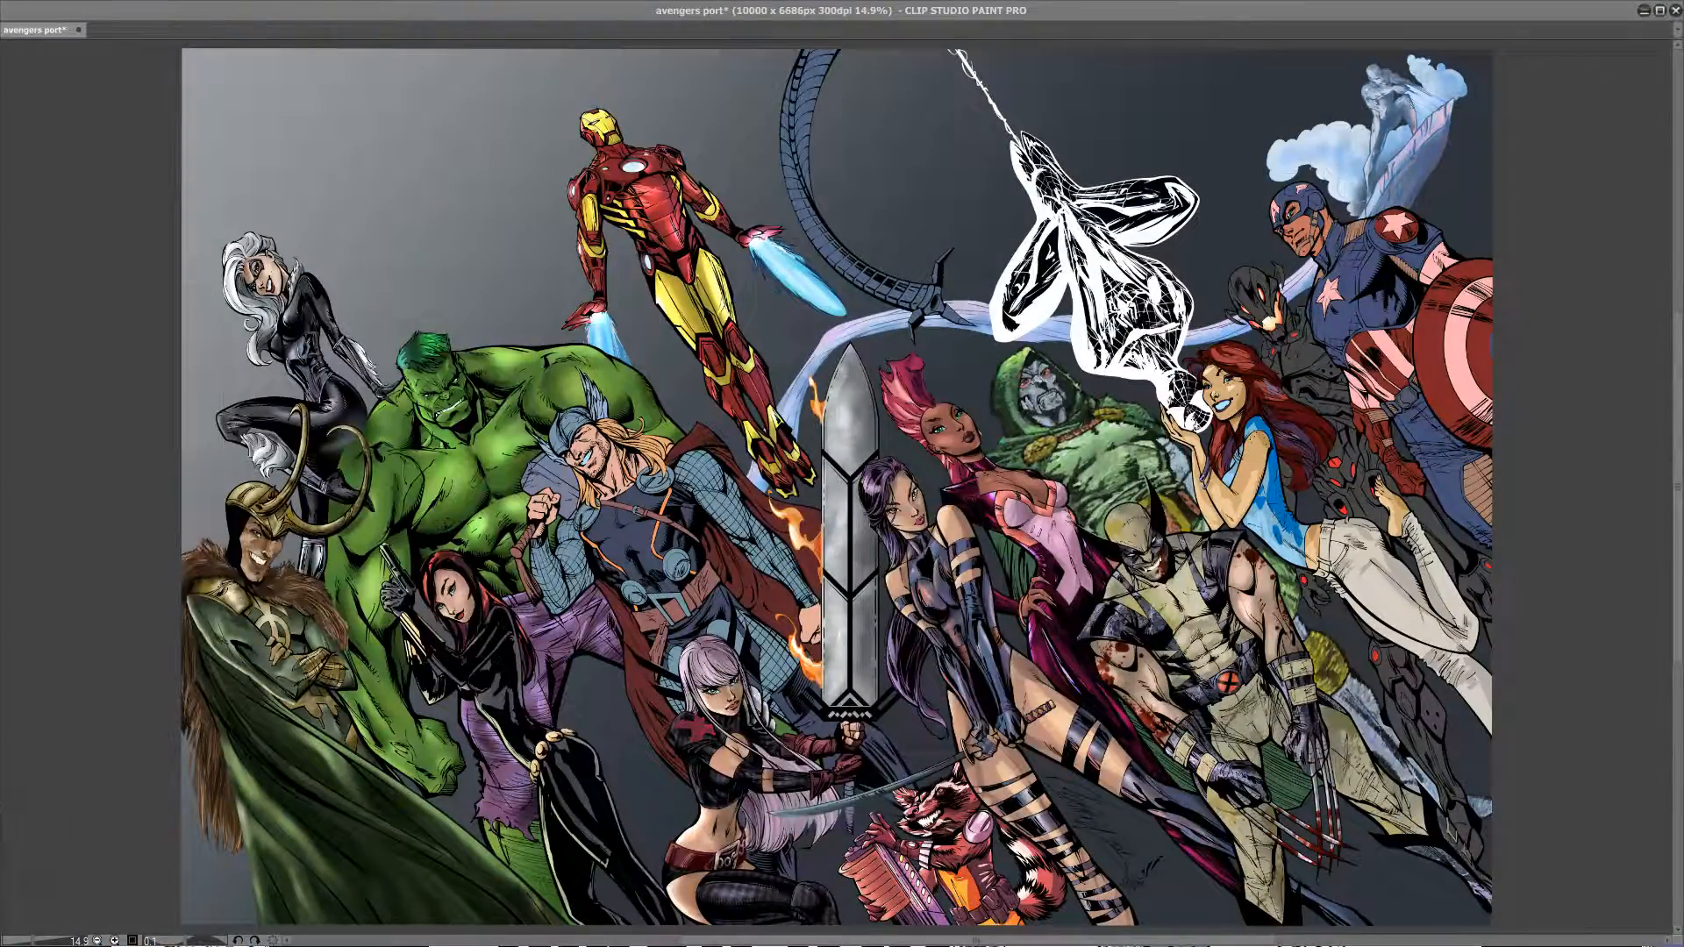
pyautogui.moveTo(0, 209); pyautogui.dragTo(0, 35)
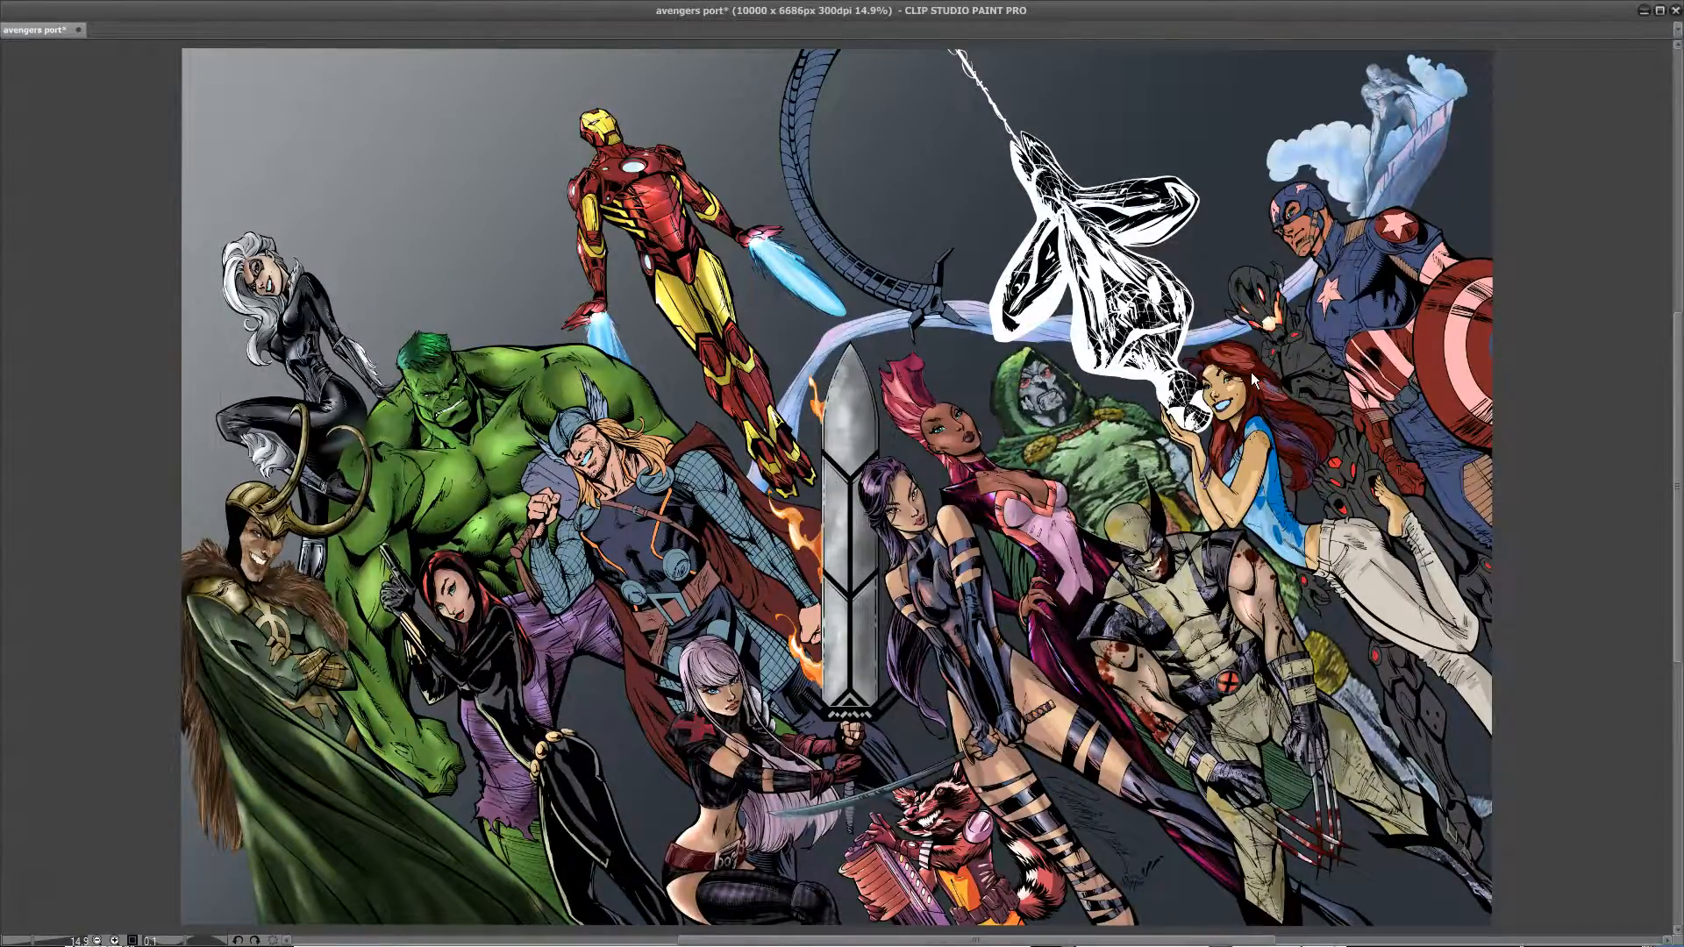
# Step: Examine the flat-coloured Ultron figure and the neighbouring Captain America and red-haired woman up close
pyautogui.scroll(2, 1251, 372)
pyautogui.moveTo(1277, 447)
pyautogui.mouseDown()
pyautogui.moveTo(837, 667)
pyautogui.moveTo(494, 659)
pyautogui.moveTo(533, 667)
pyautogui.mouseUp()
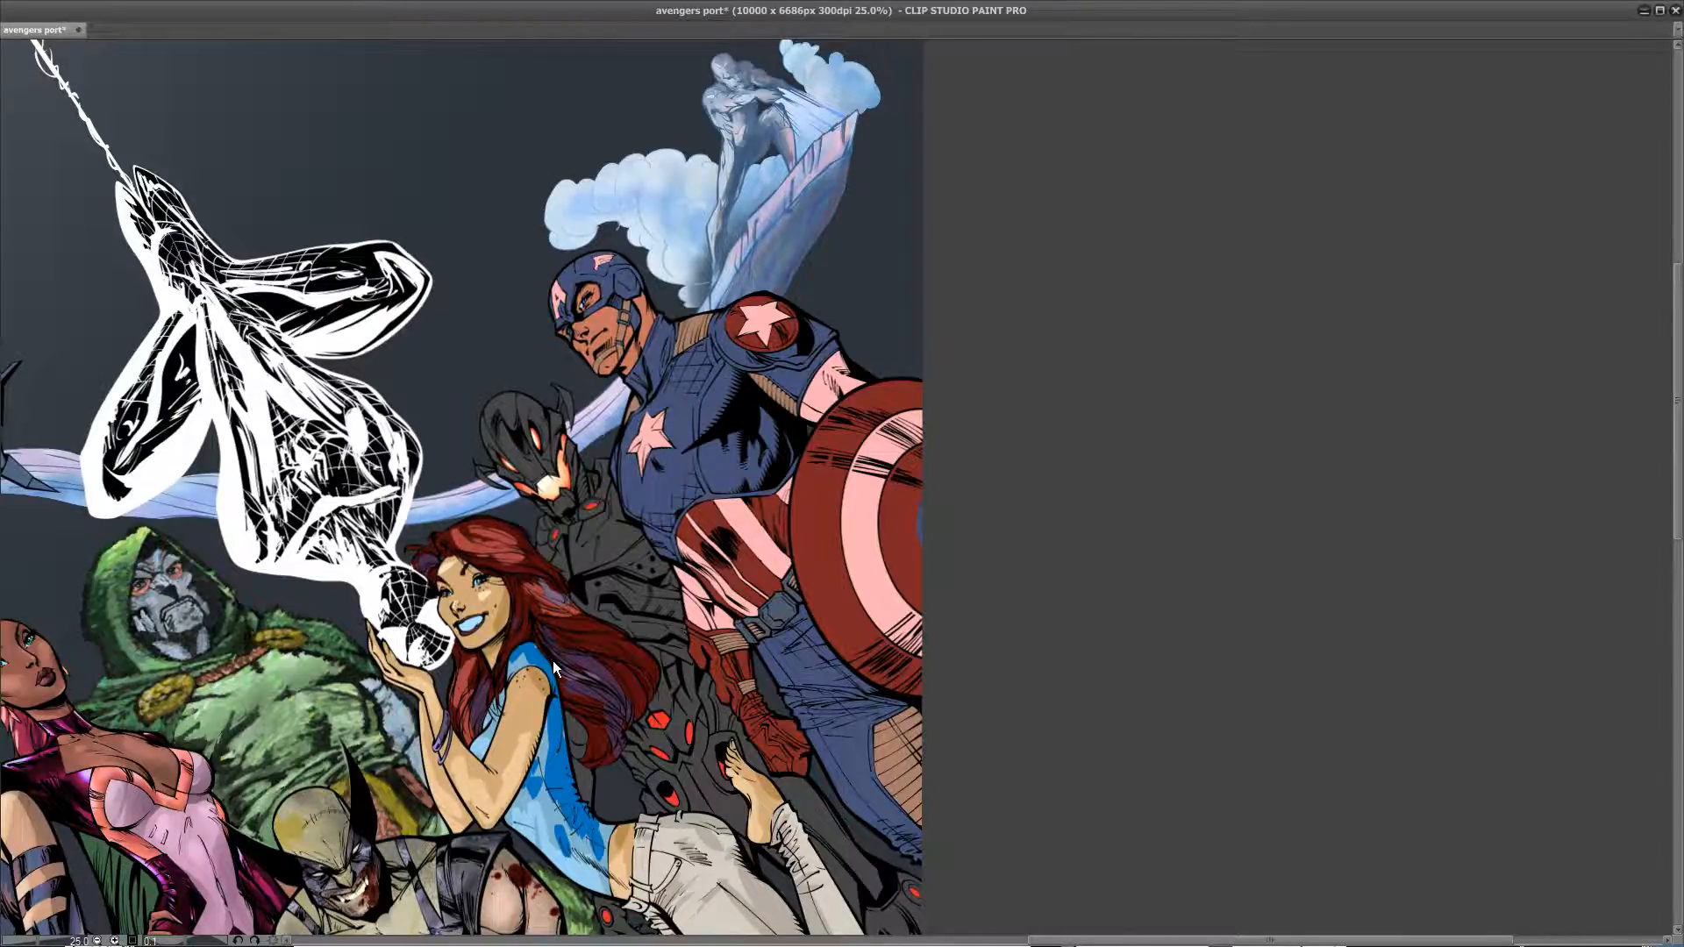
pyautogui.scroll(1, 553, 659)
pyautogui.scroll(1, 553, 664)
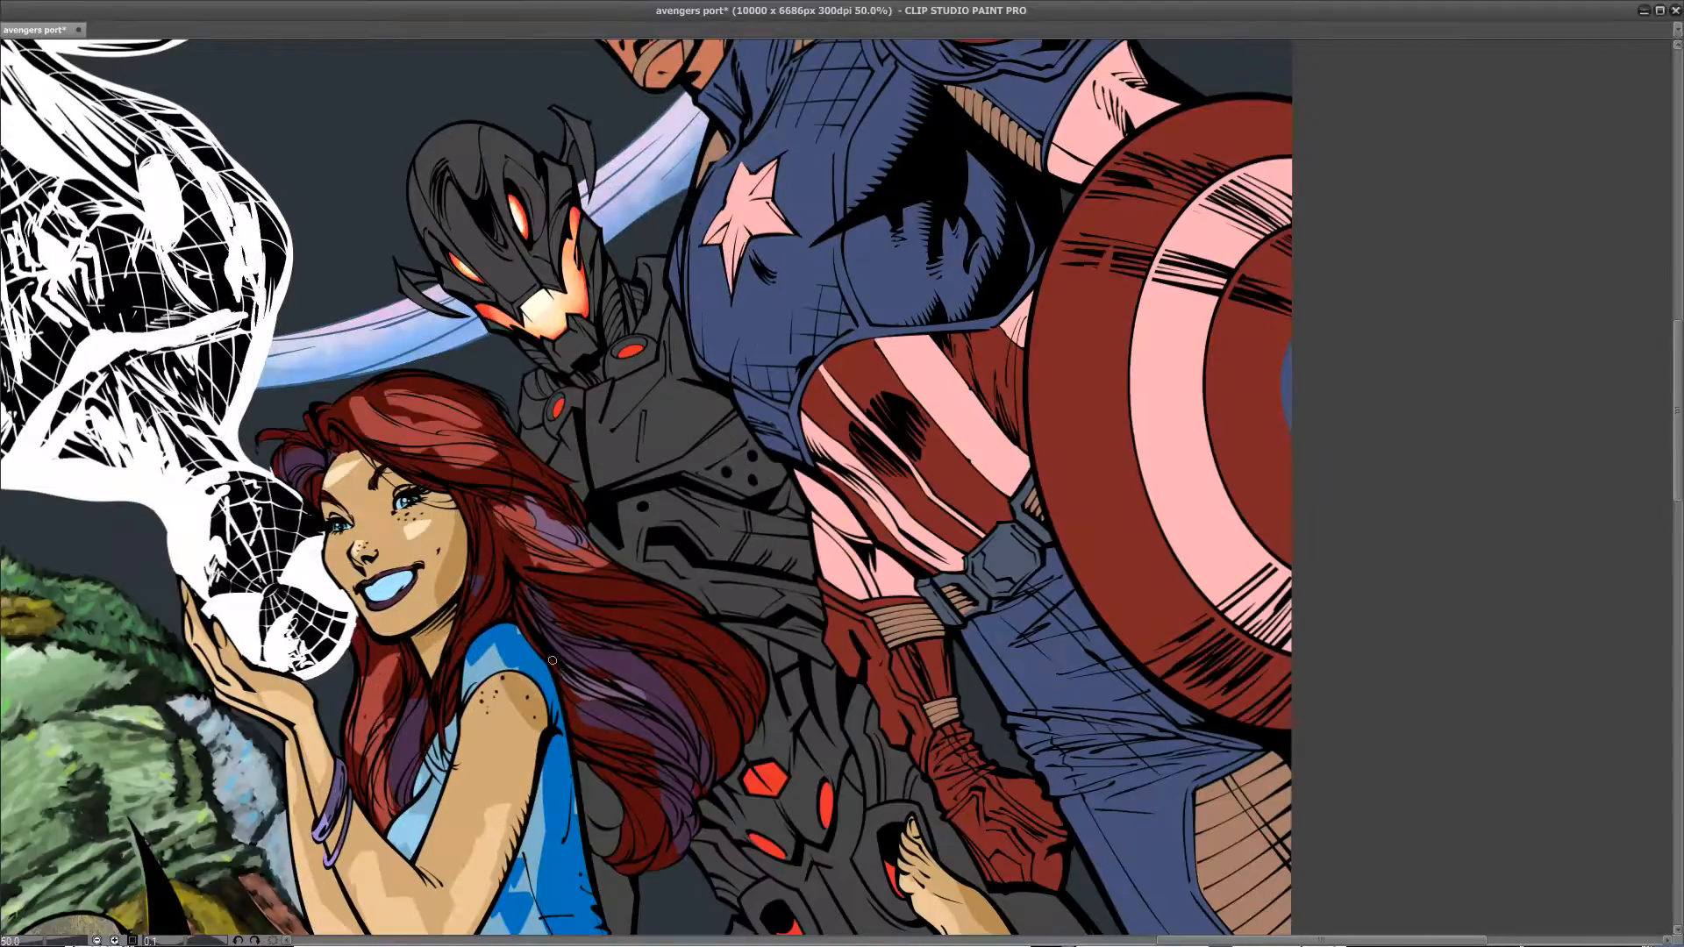
pyautogui.moveTo(788, 517); pyautogui.dragTo(639, 611)
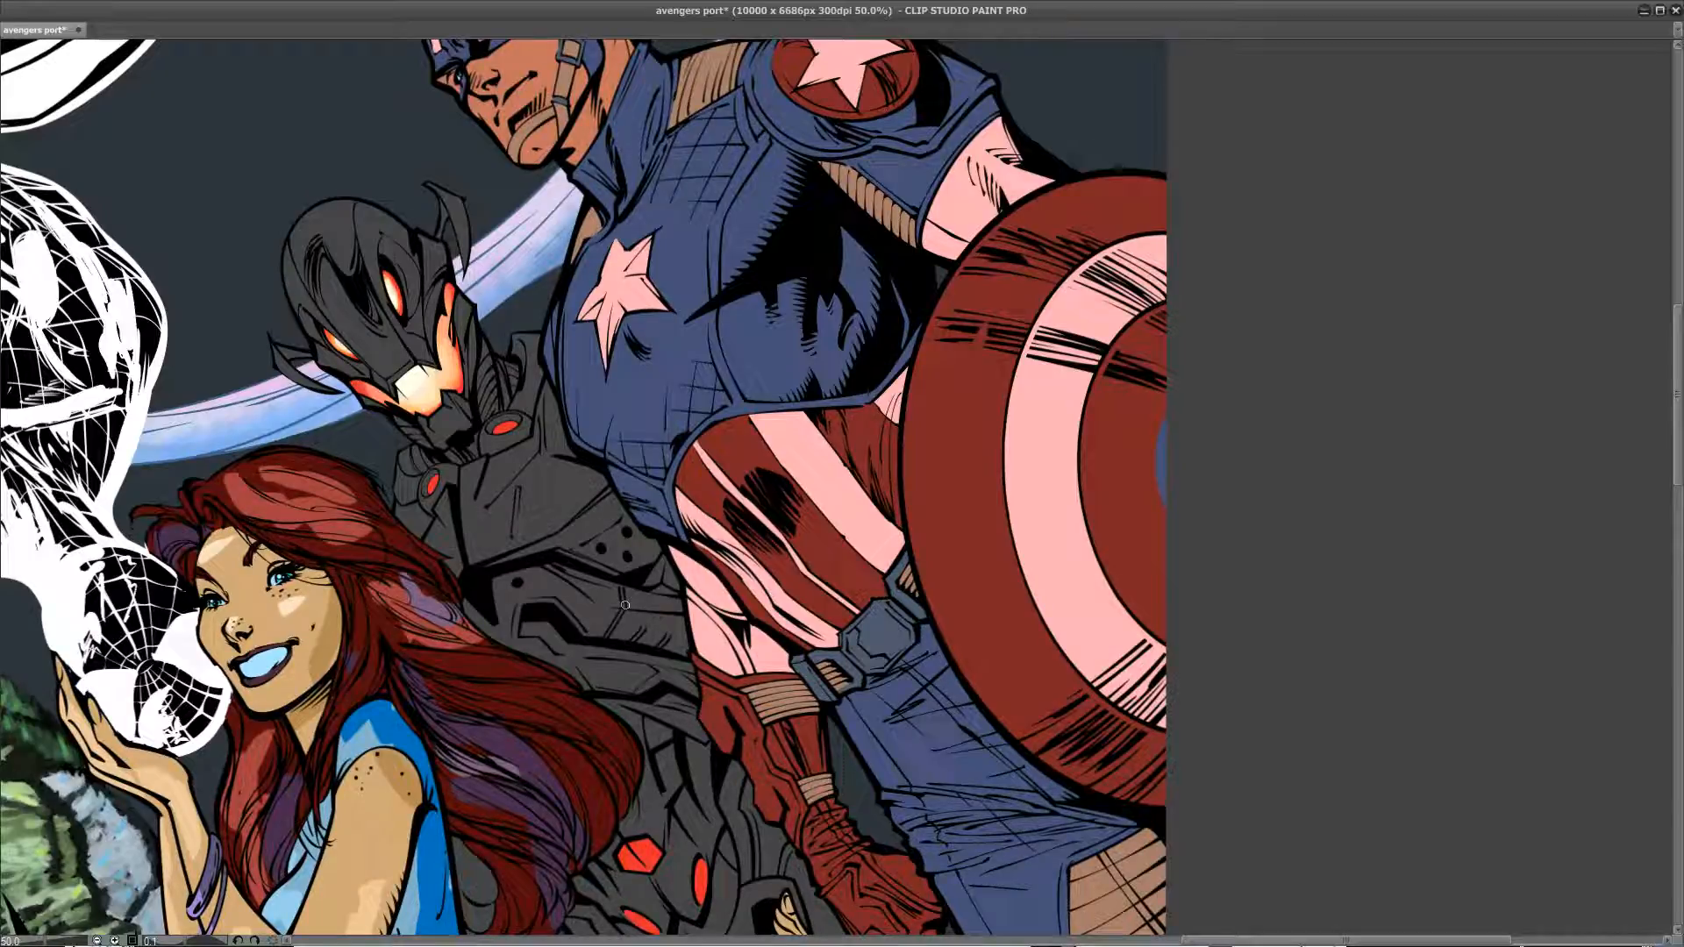
pyautogui.moveTo(537, 459); pyautogui.dragTo(584, 673)
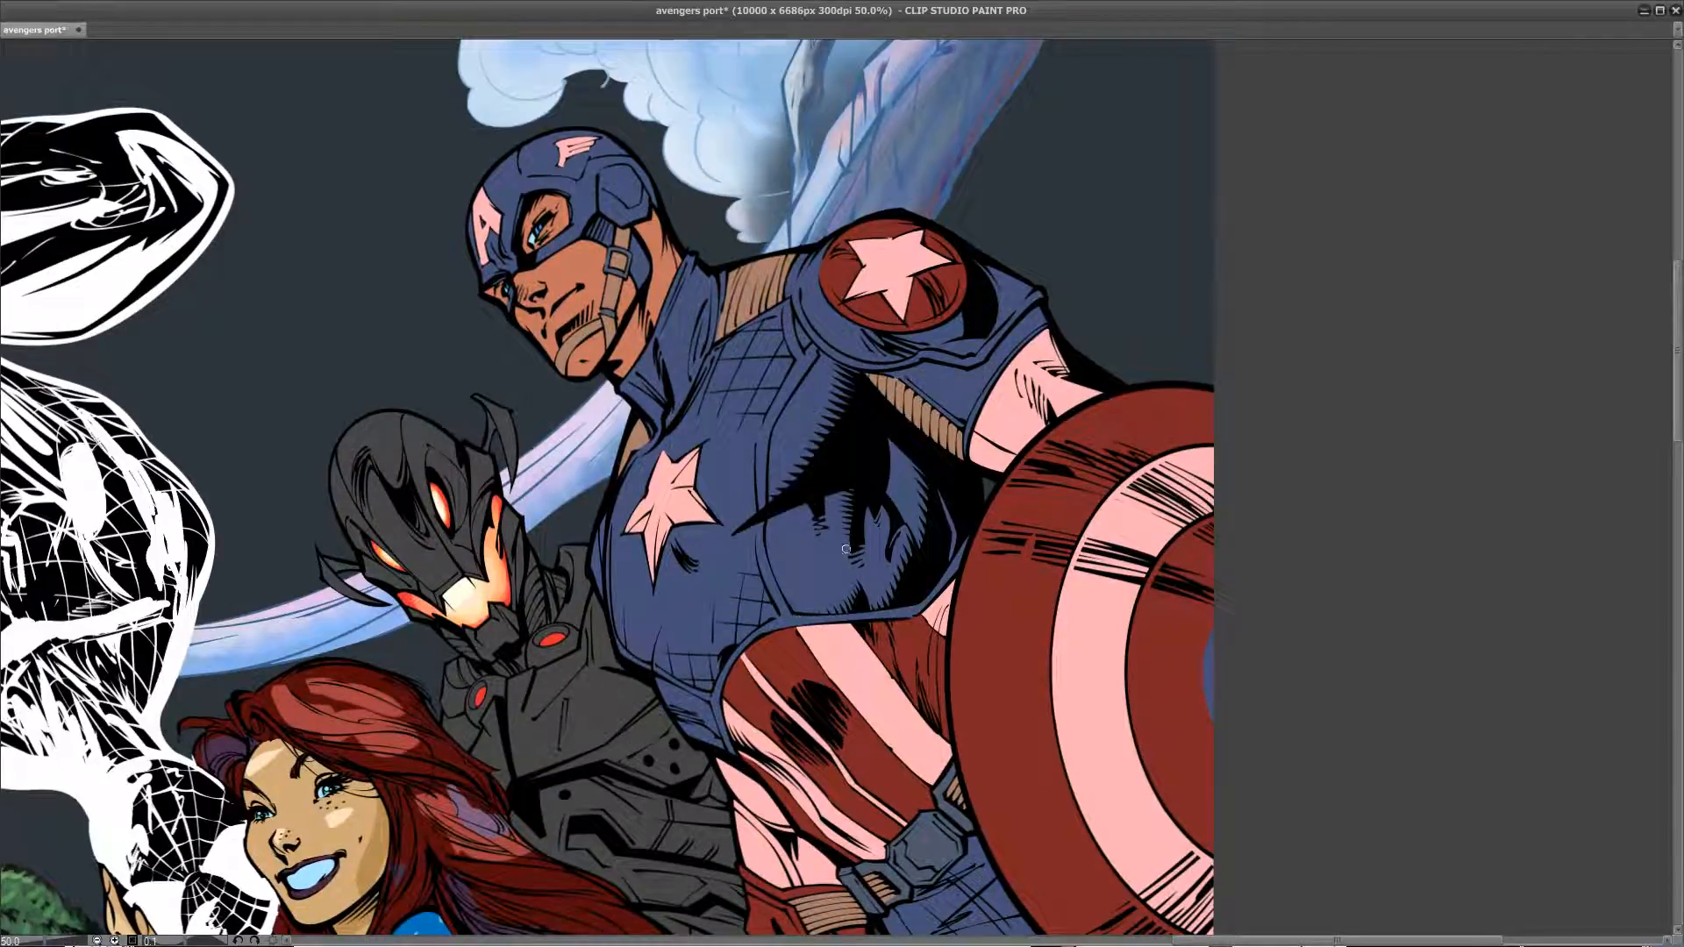
# Step: Add four new raster layers directly above the utron body layer
pyautogui.click(1659, 11)
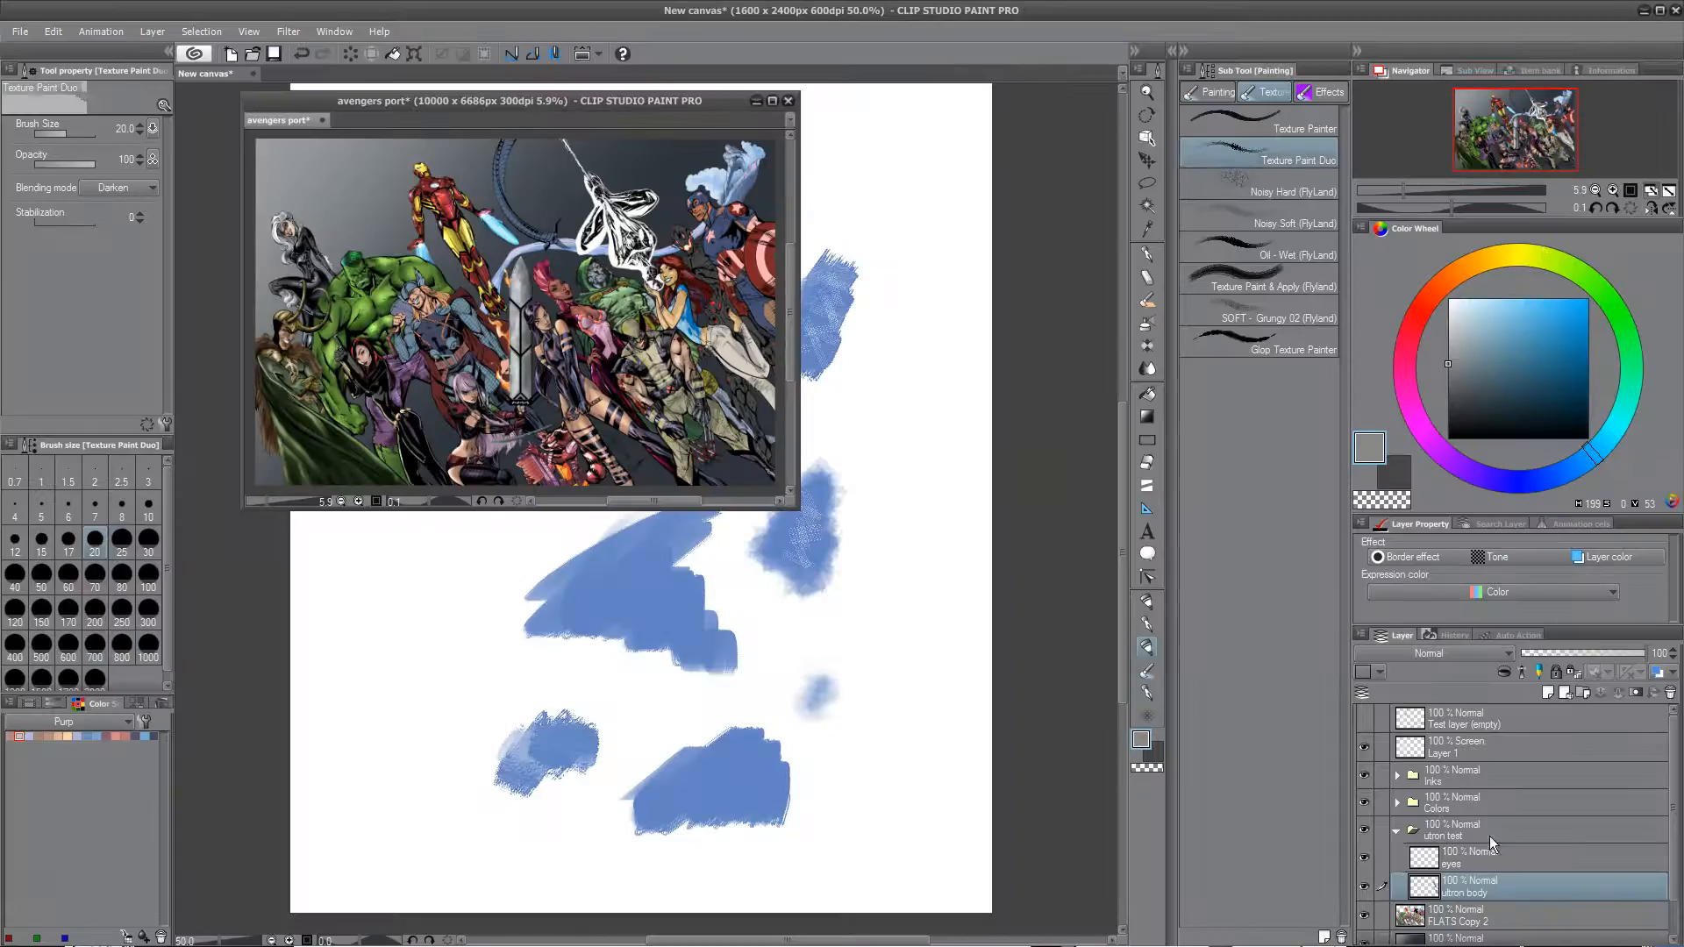
pyautogui.hotkey('ctrl', 'shift', 'n')
pyautogui.hotkey('ctrl', 'shift', 'n')
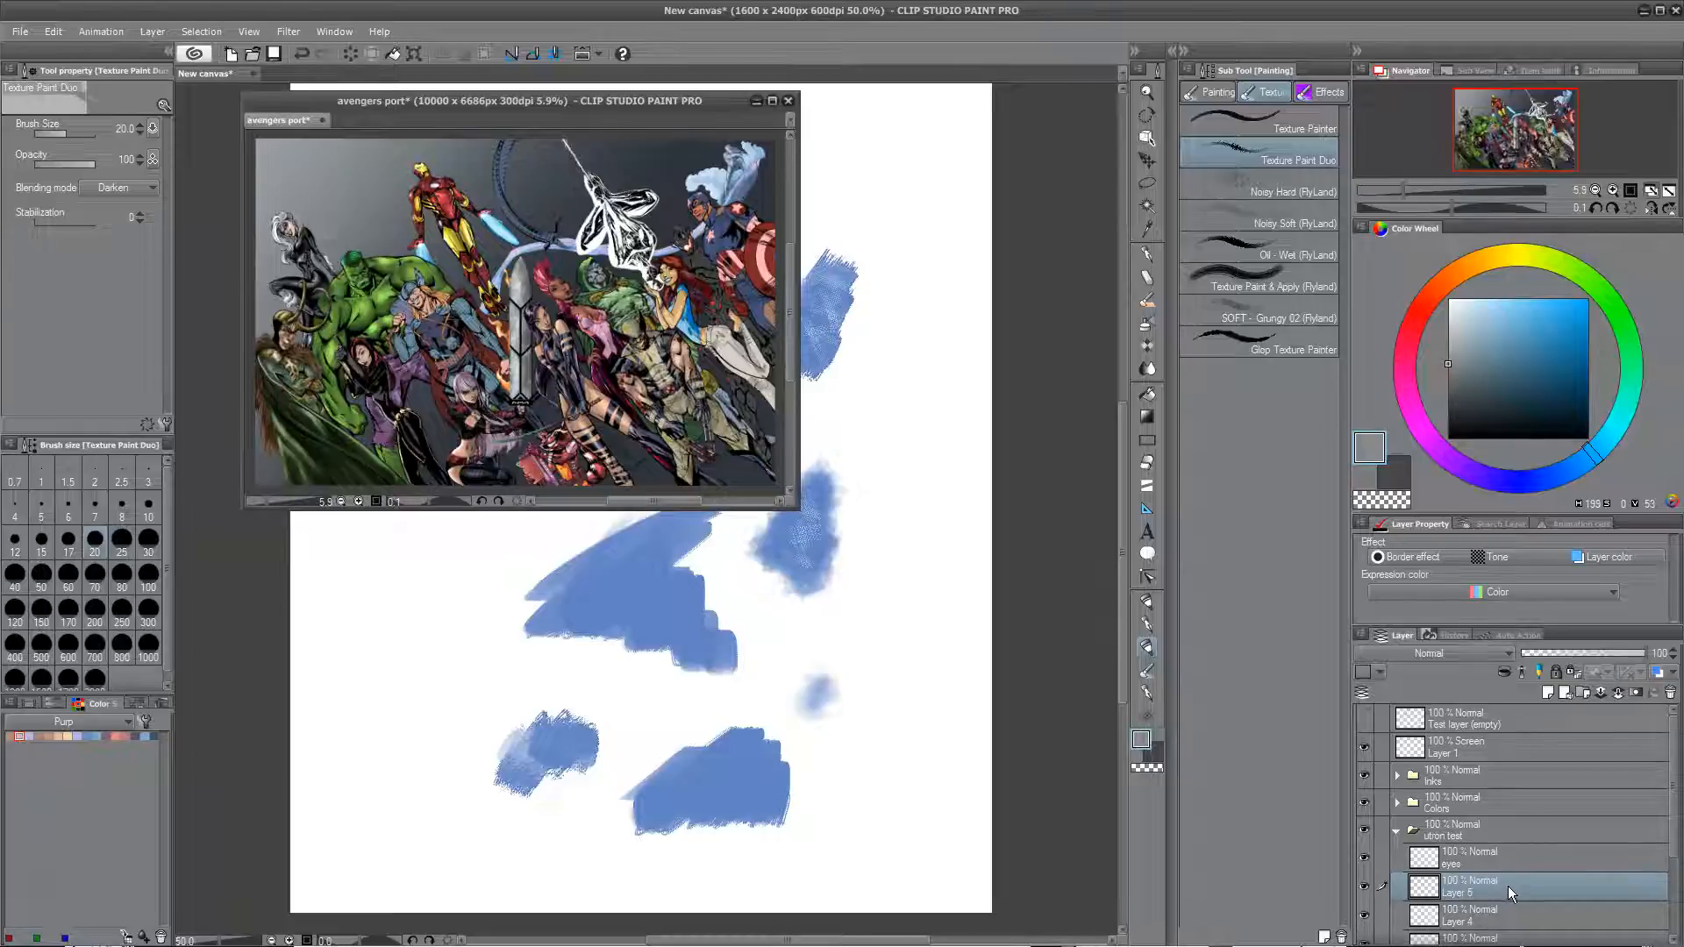
pyautogui.hotkey('ctrl', 'shift', 'n')
pyautogui.hotkey('ctrl', 'shift', 'n')
# Step: Clip the four new layers to the utron body layer and make Layer 2 the active layer
pyautogui.scroll(-3, 1679, 795)
pyautogui.keyDown('shift'); pyautogui.click(1509, 840); pyautogui.keyUp('shift')
pyautogui.keyDown('shift'); pyautogui.click(1509, 873); pyautogui.keyUp('shift')
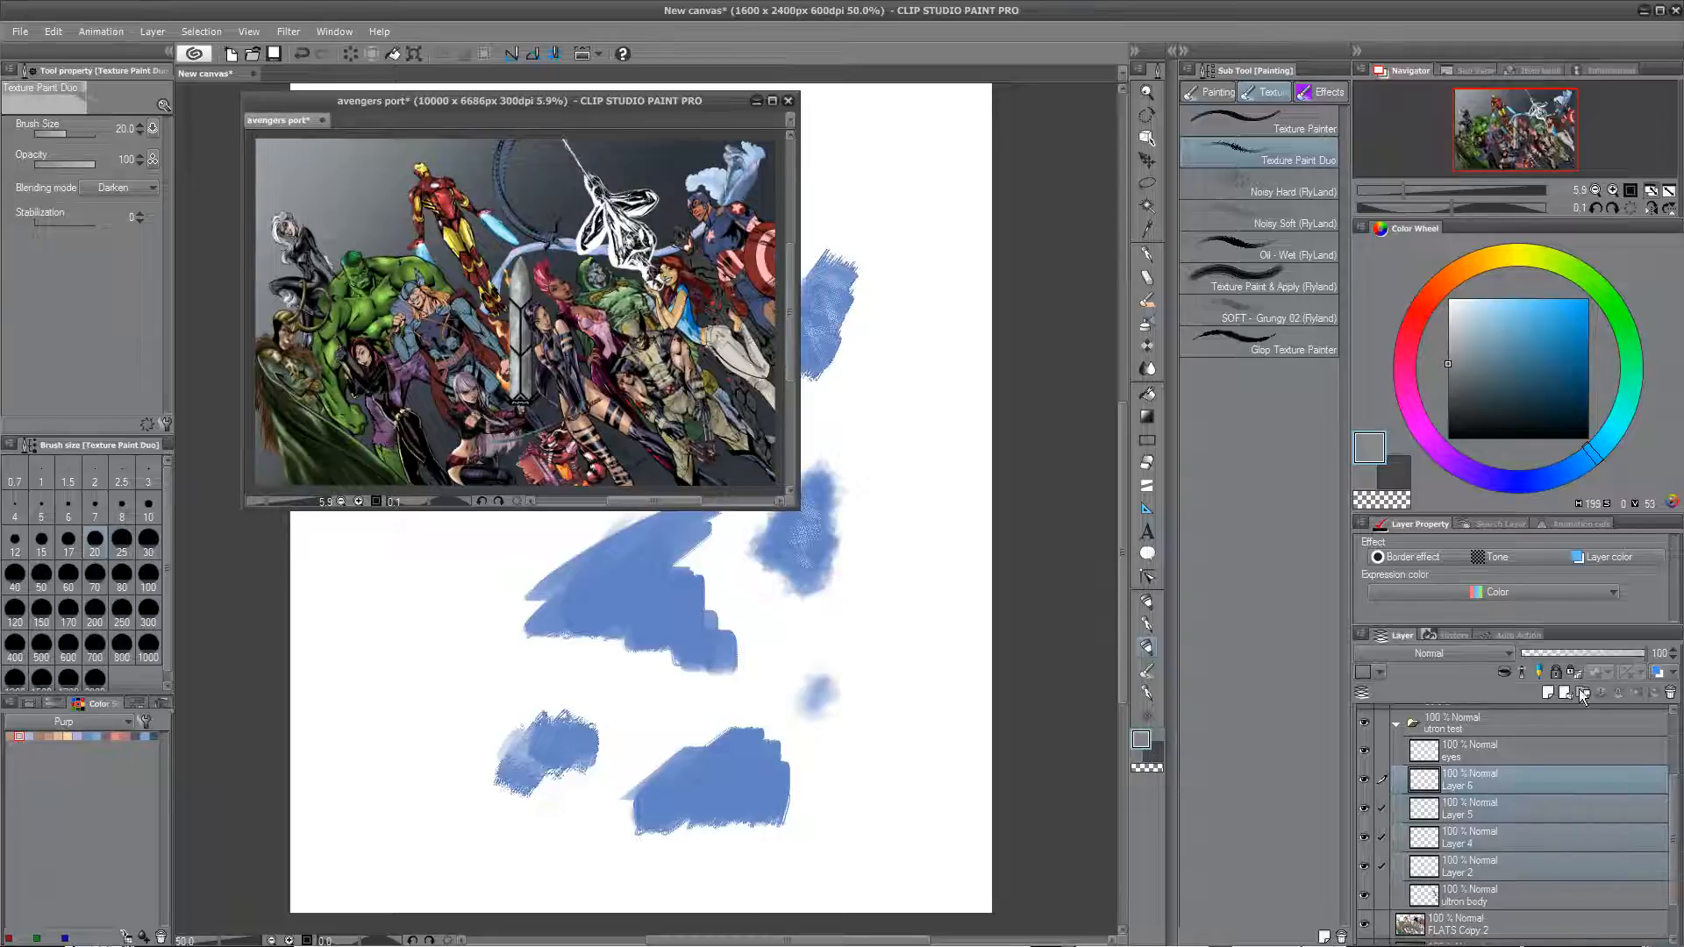
pyautogui.click(1504, 673)
pyautogui.click(1491, 894)
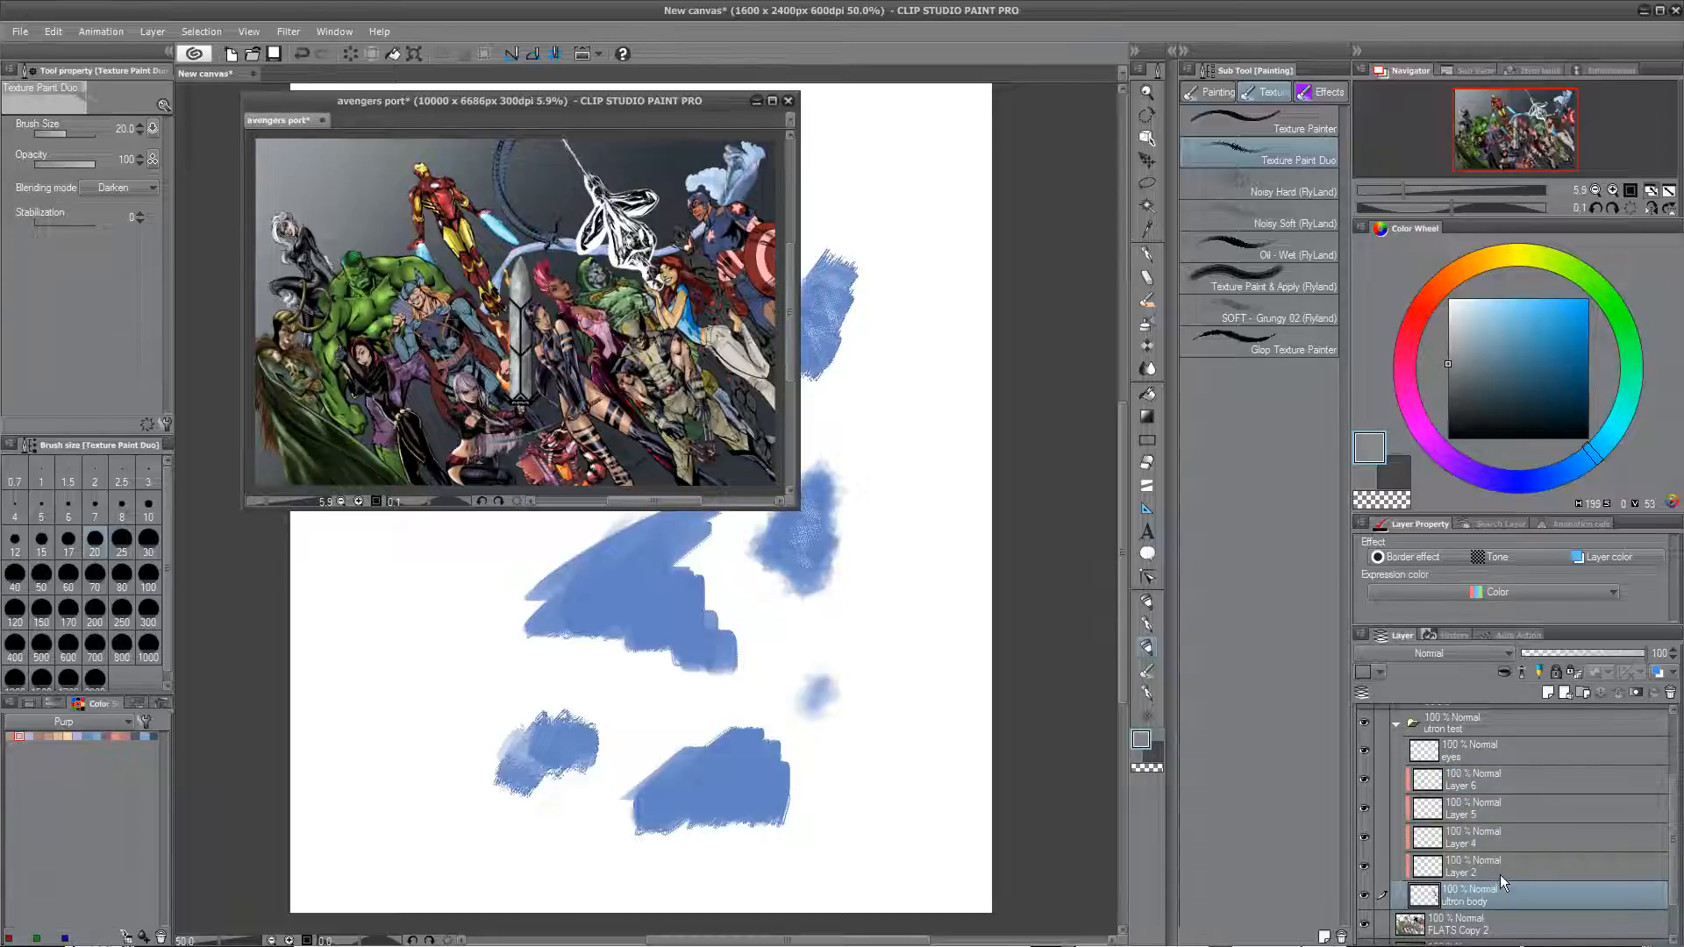
pyautogui.click(1507, 868)
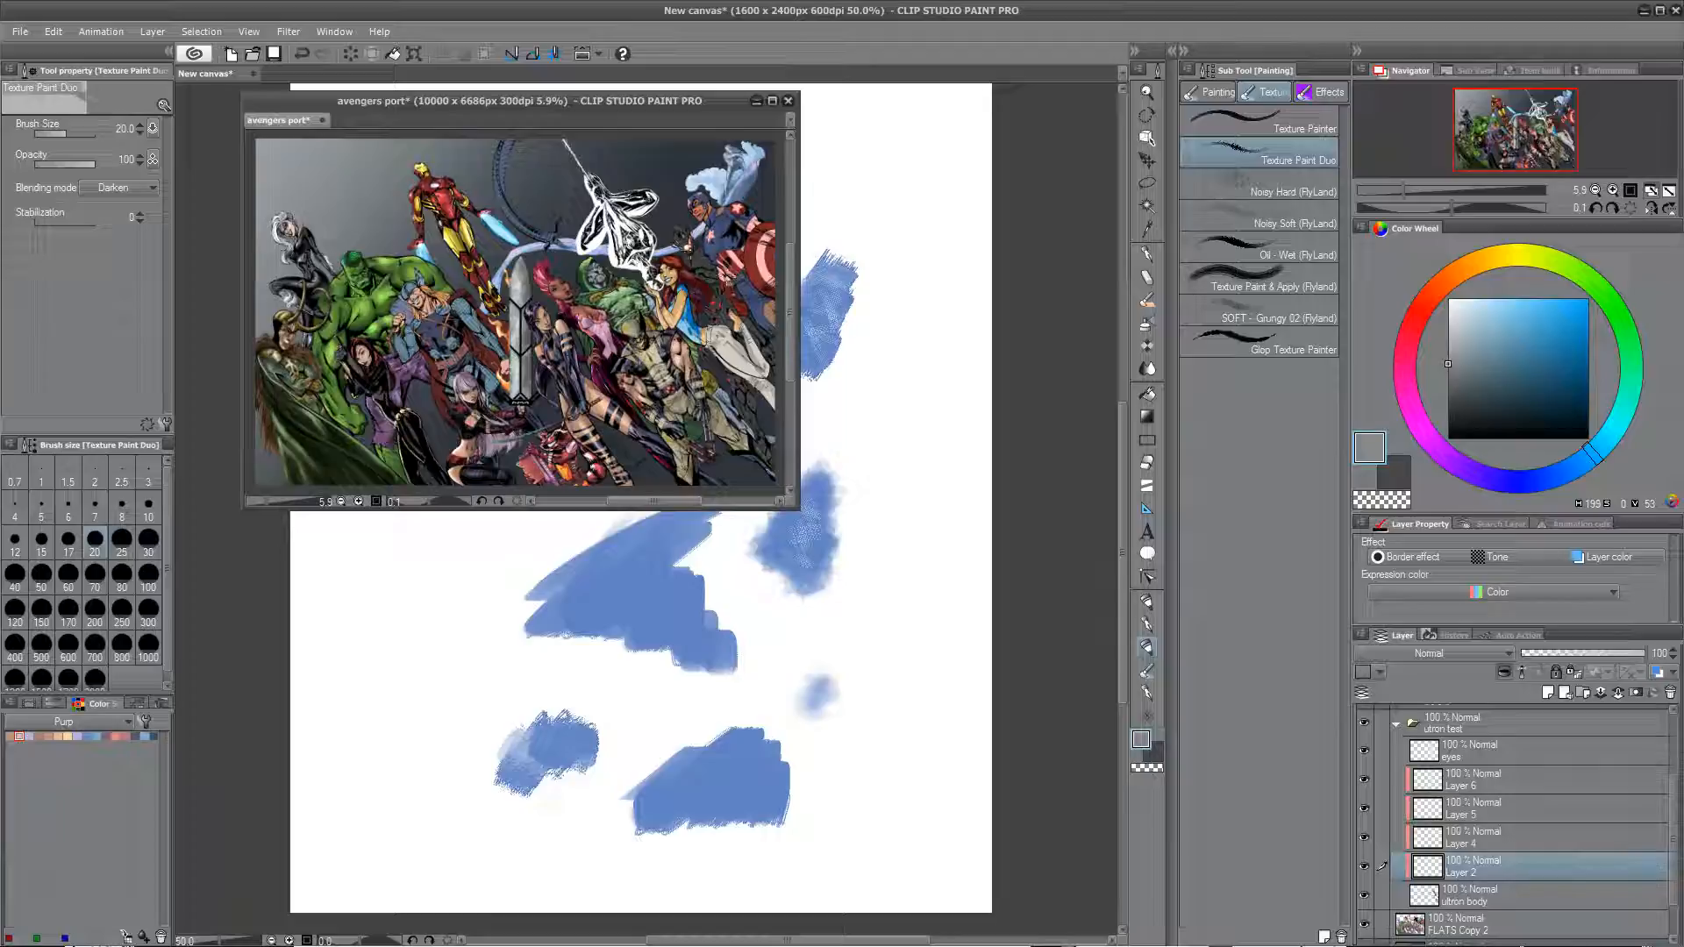
# Step: Bring Ultron's head in the avengers port artwork into close view at 100%
pyautogui.click(772, 100)
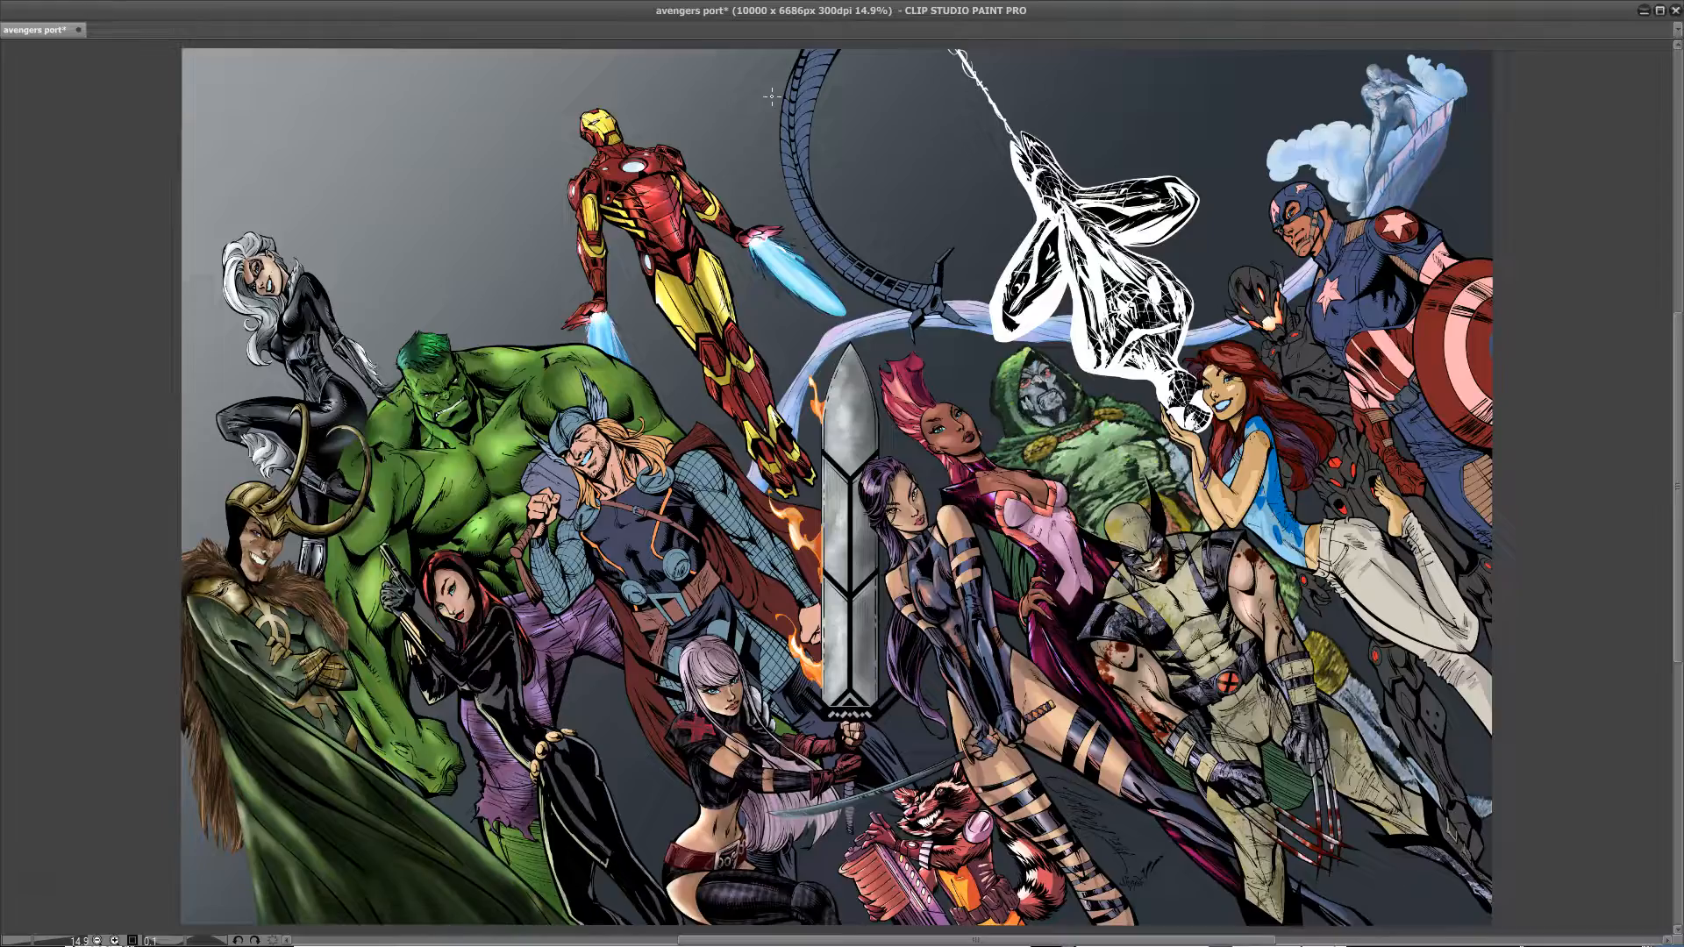
pyautogui.scroll(3, 772, 96)
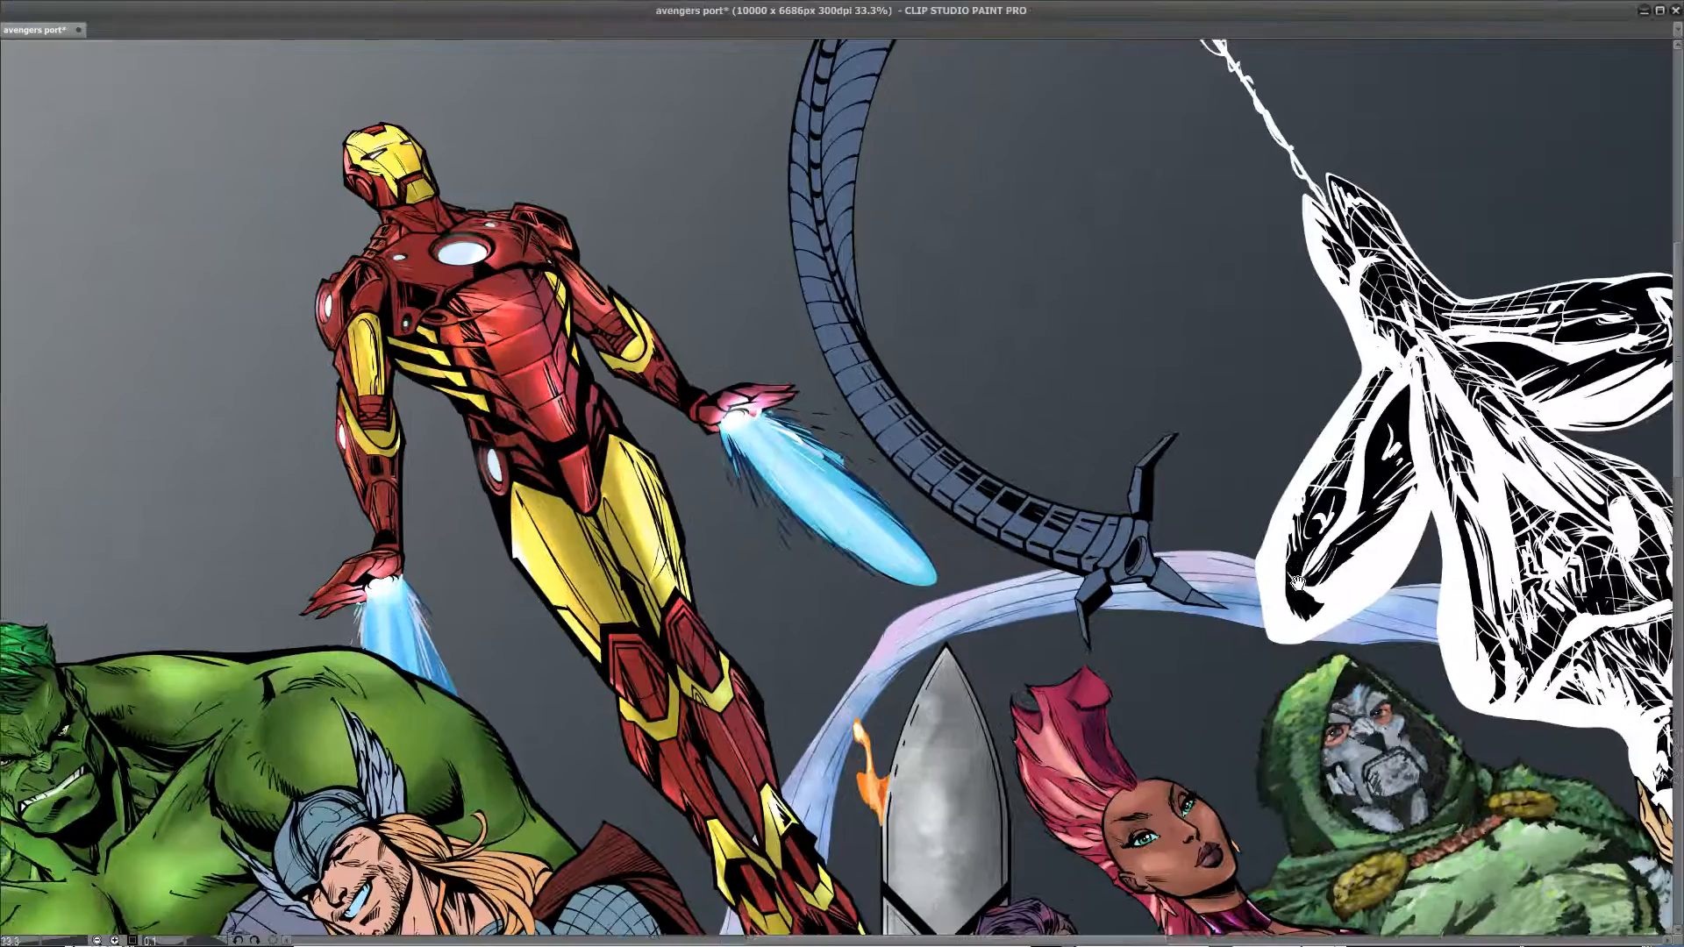
pyautogui.moveTo(1298, 582); pyautogui.dragTo(411, 398)
pyautogui.moveTo(1057, 504); pyautogui.dragTo(907, 534)
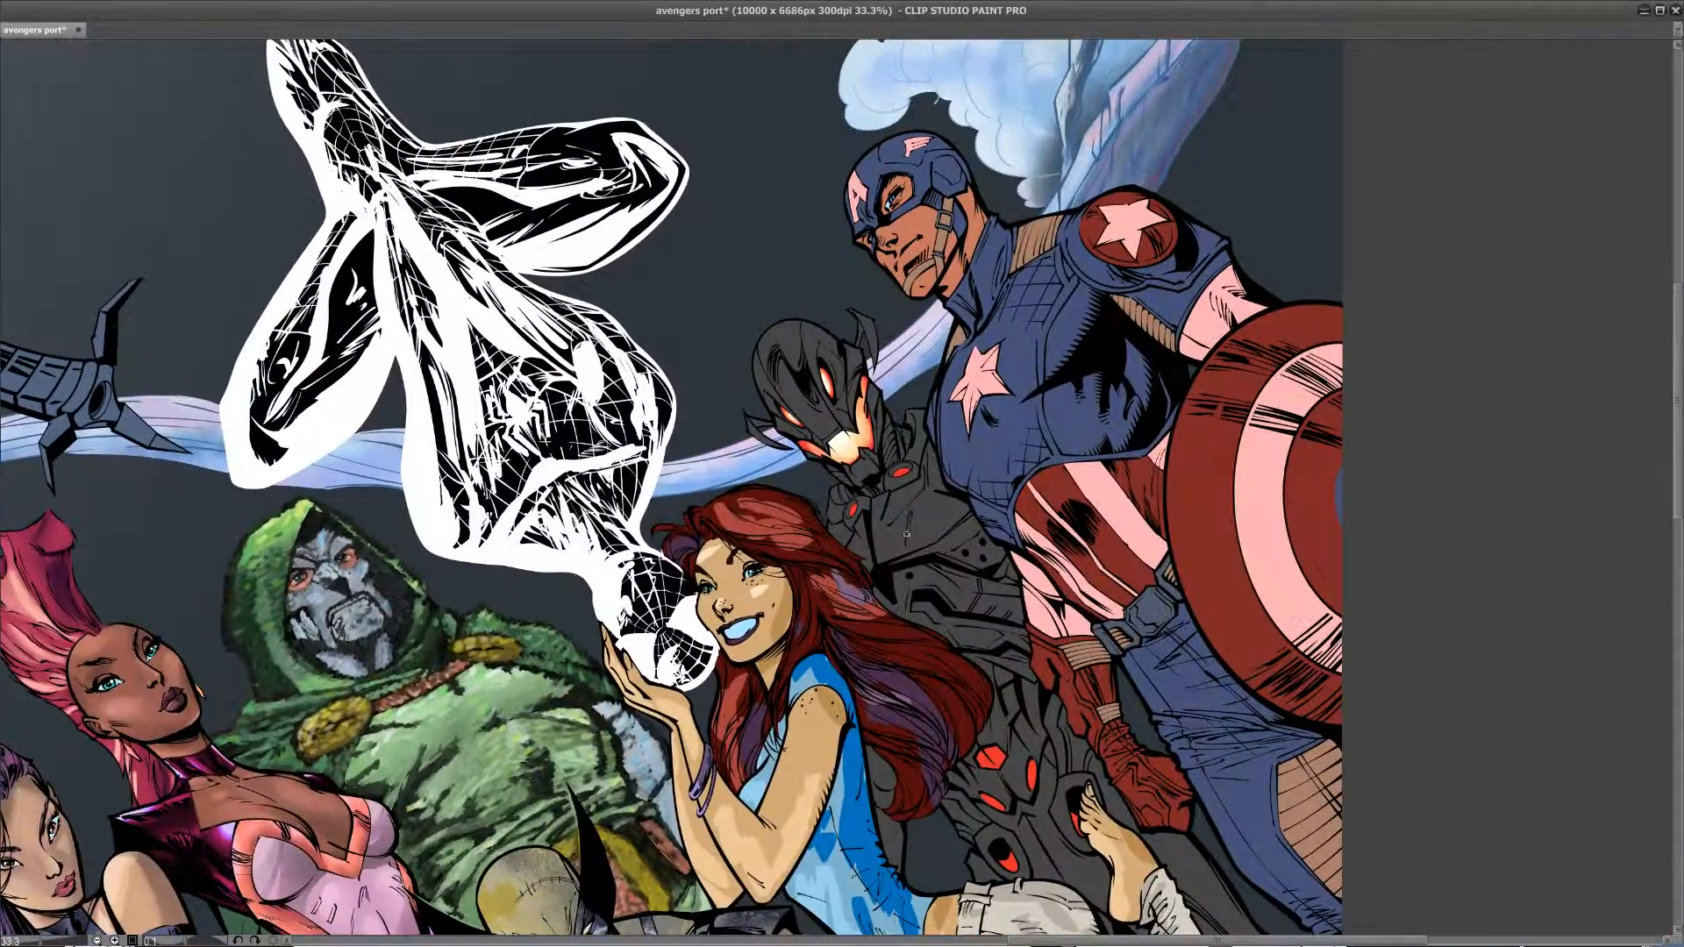
pyautogui.scroll(4, 977, 484)
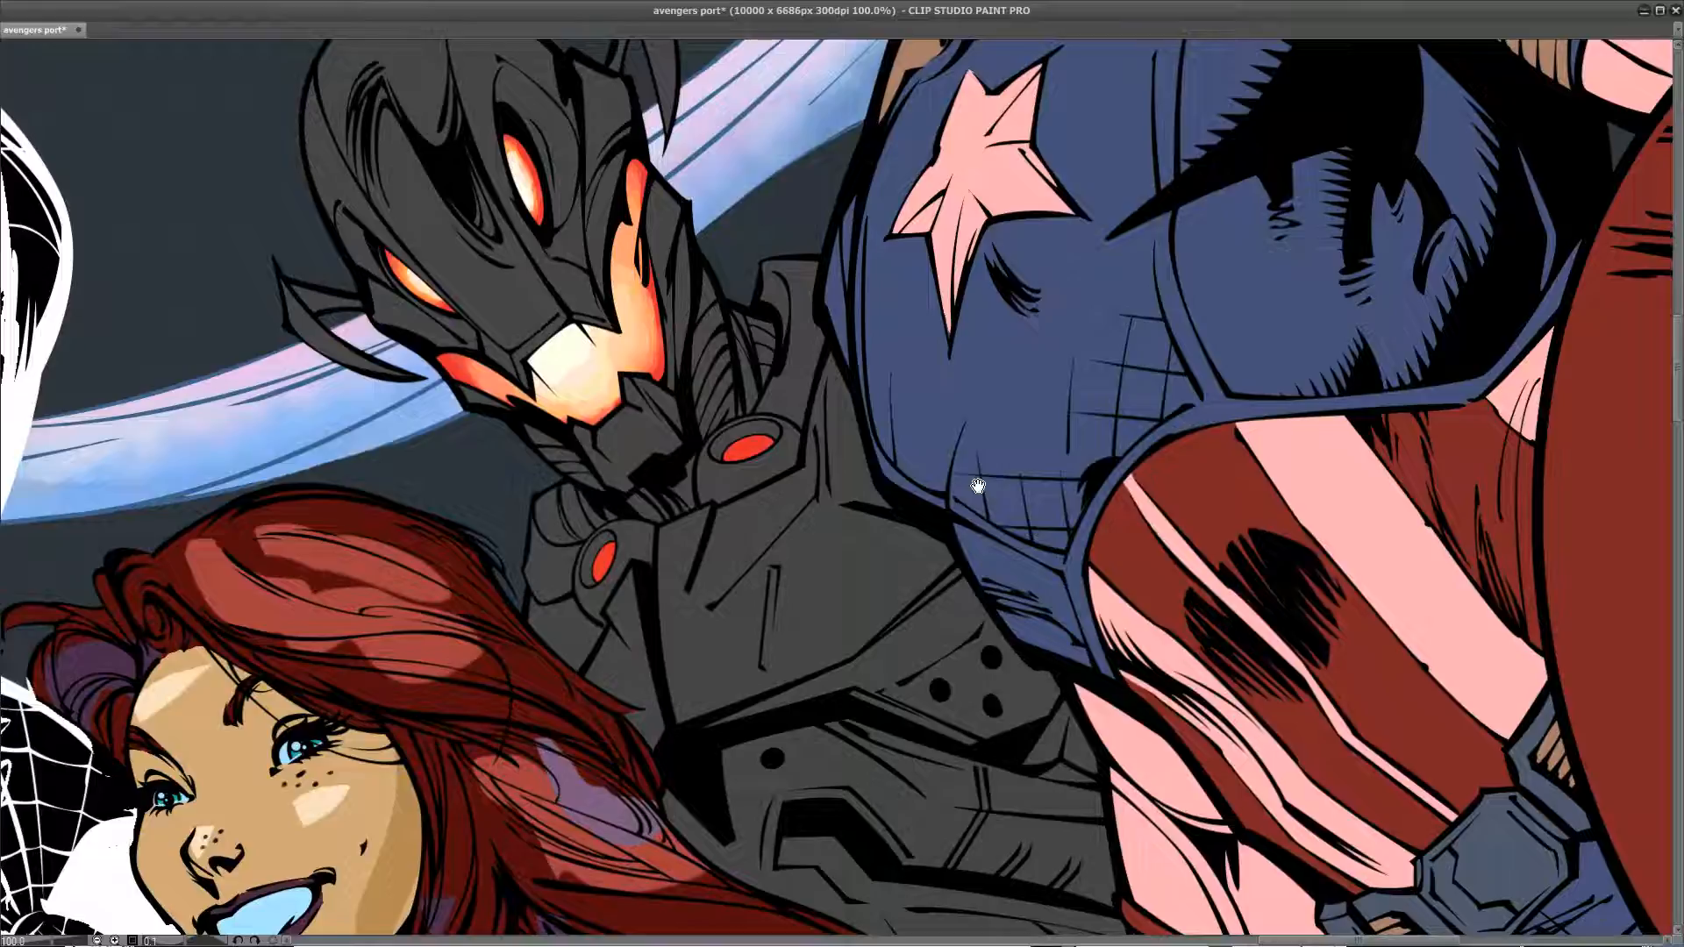
pyautogui.moveTo(698, 432); pyautogui.dragTo(744, 657)
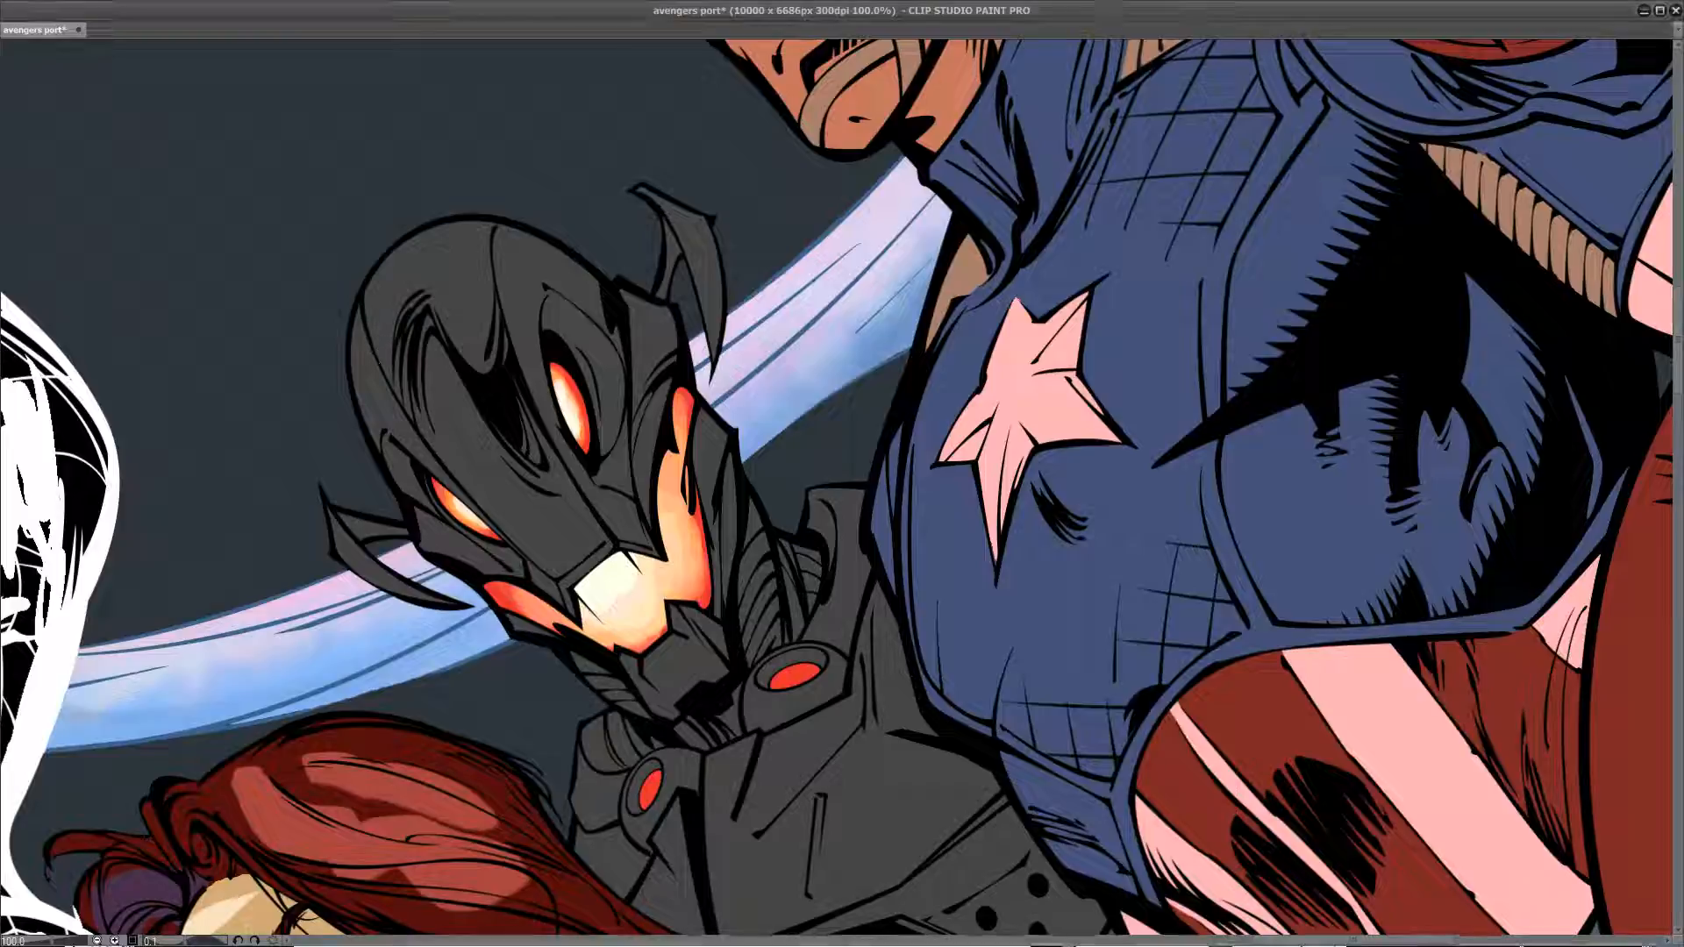
pyautogui.moveTo(370, 274)
pyautogui.mouseDown()
pyautogui.moveTo(368, 433)
pyautogui.moveTo(356, 302)
pyautogui.moveTo(354, 373)
pyautogui.mouseUp()
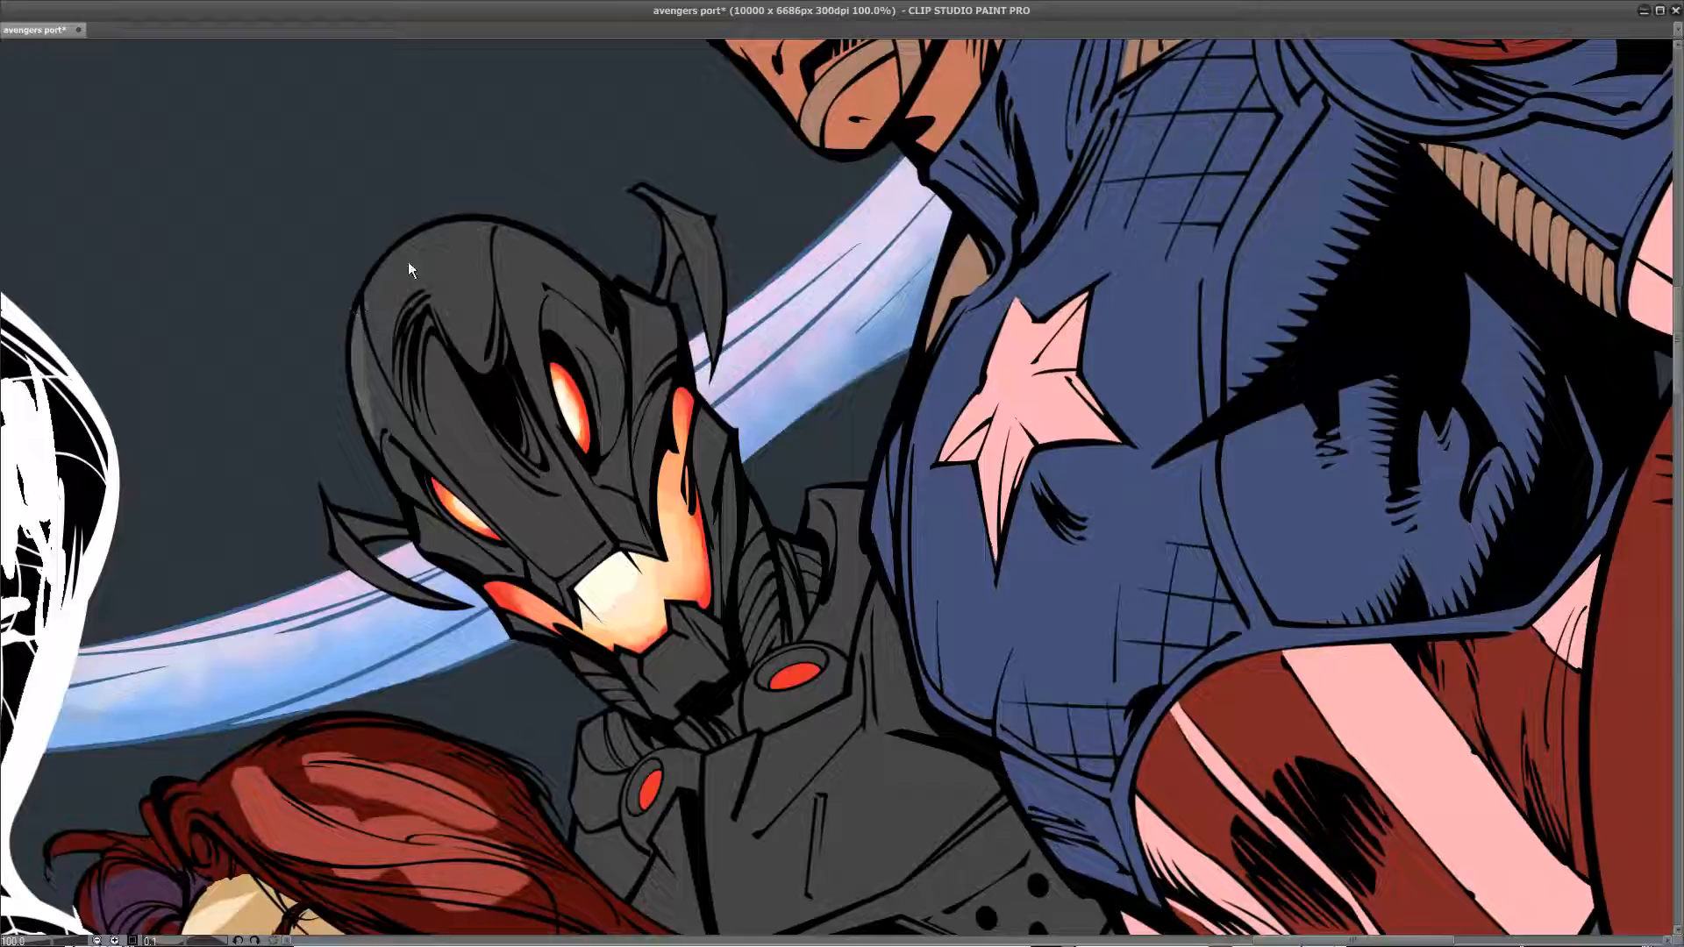
pyautogui.moveTo(386, 298)
pyautogui.mouseDown()
pyautogui.moveTo(435, 272)
pyautogui.moveTo(390, 289)
pyautogui.moveTo(405, 270)
pyautogui.moveTo(397, 293)
pyautogui.moveTo(474, 248)
pyautogui.moveTo(459, 299)
pyautogui.moveTo(497, 310)
pyautogui.mouseUp()
pyautogui.hotkey('ctrl', 'z')
pyautogui.hotkey('ctrl', 'z')
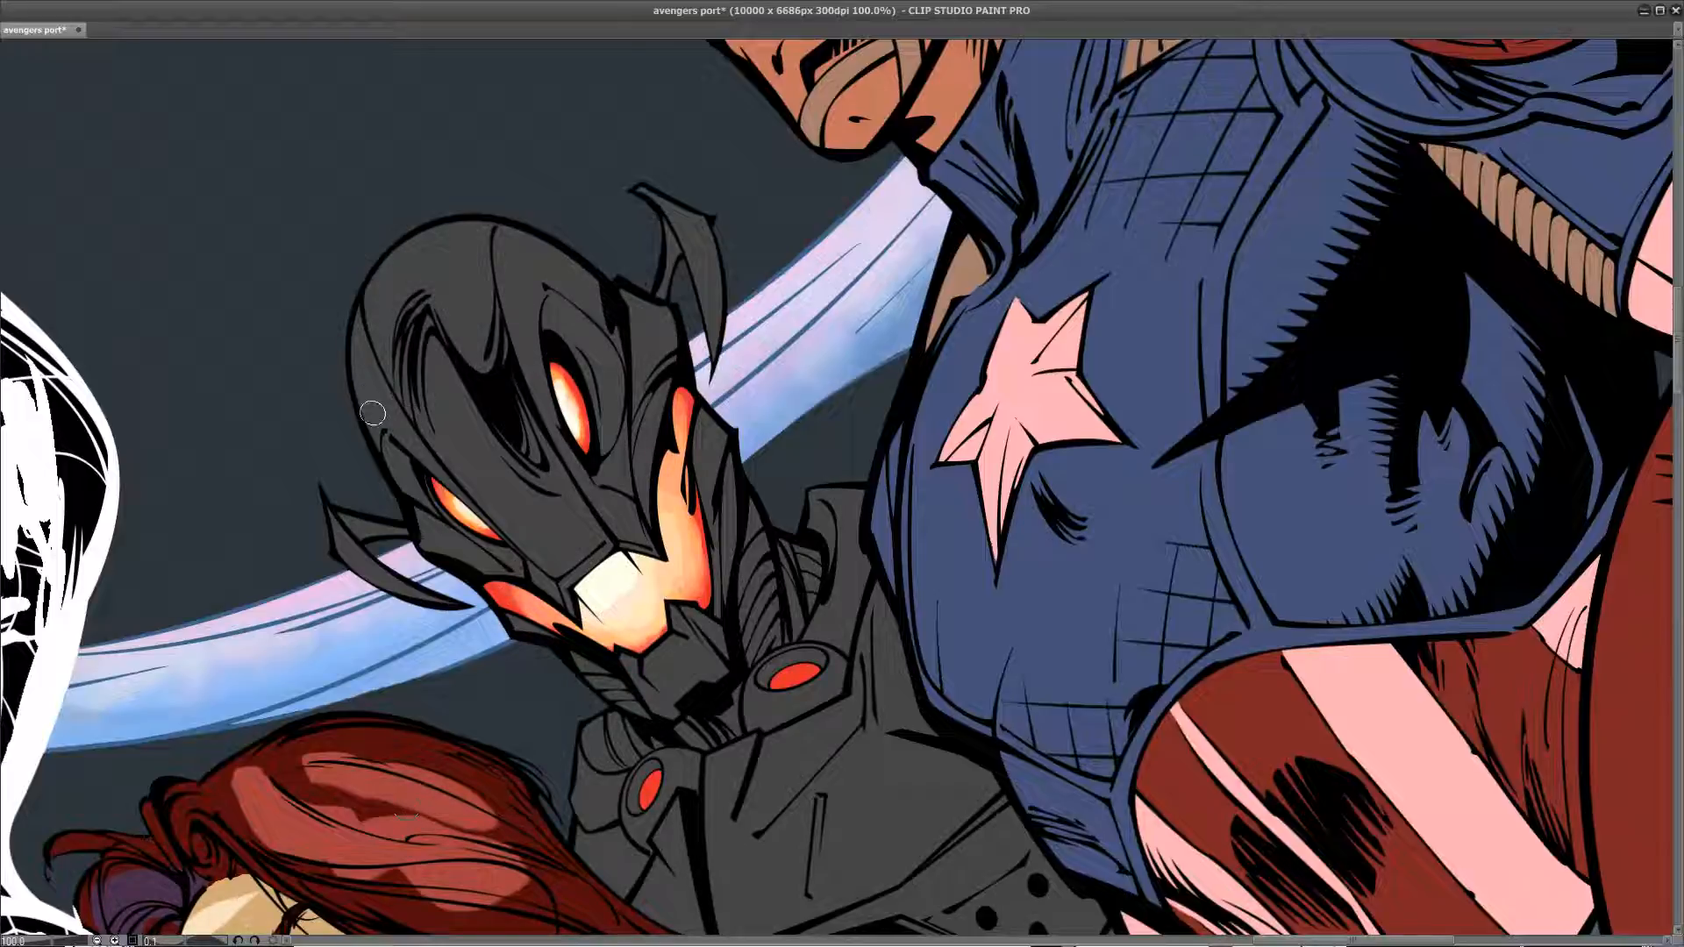
# Step: Paint light grey textured highlights along the outer edge and central crest of Ultron's cranium on Layer 2
pyautogui.moveTo(367, 423)
pyautogui.mouseDown()
pyautogui.moveTo(361, 293)
pyautogui.moveTo(353, 384)
pyautogui.moveTo(417, 236)
pyautogui.moveTo(453, 218)
pyautogui.mouseUp()
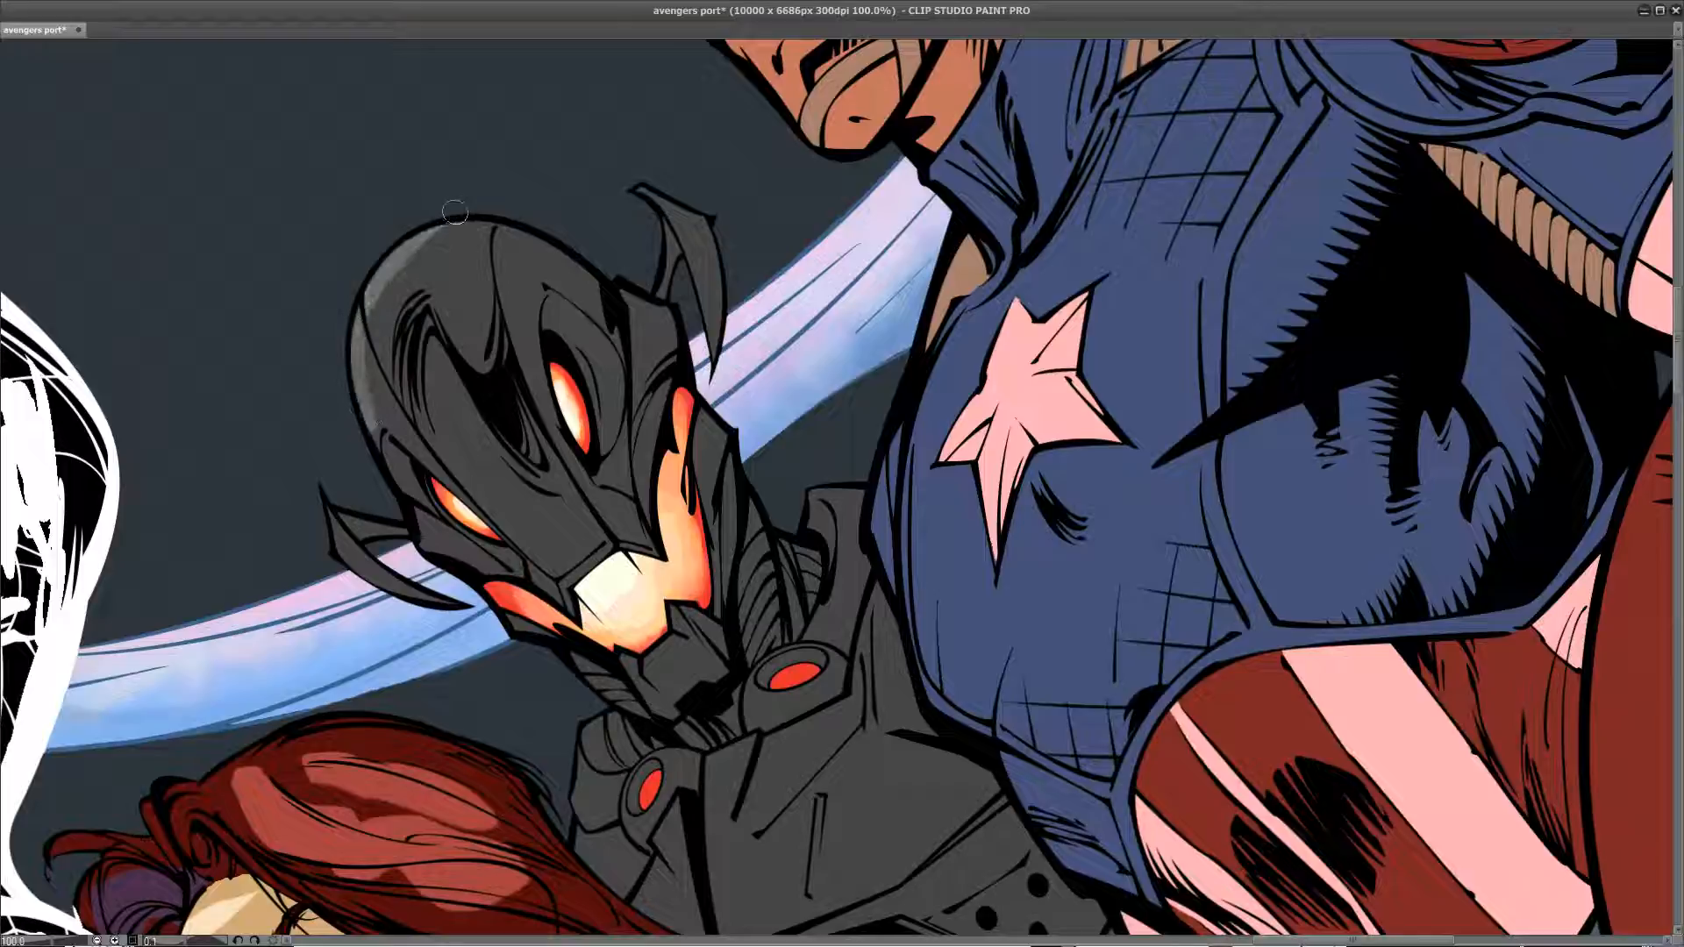
pyautogui.moveTo(382, 299); pyautogui.dragTo(407, 270)
pyautogui.moveTo(375, 328); pyautogui.dragTo(385, 293)
pyautogui.moveTo(379, 424); pyautogui.dragTo(375, 389)
pyautogui.moveTo(409, 285); pyautogui.dragTo(452, 224)
pyautogui.moveTo(462, 338)
pyautogui.mouseDown()
pyautogui.moveTo(485, 360)
pyautogui.moveTo(496, 346)
pyautogui.moveTo(486, 269)
pyautogui.mouseUp()
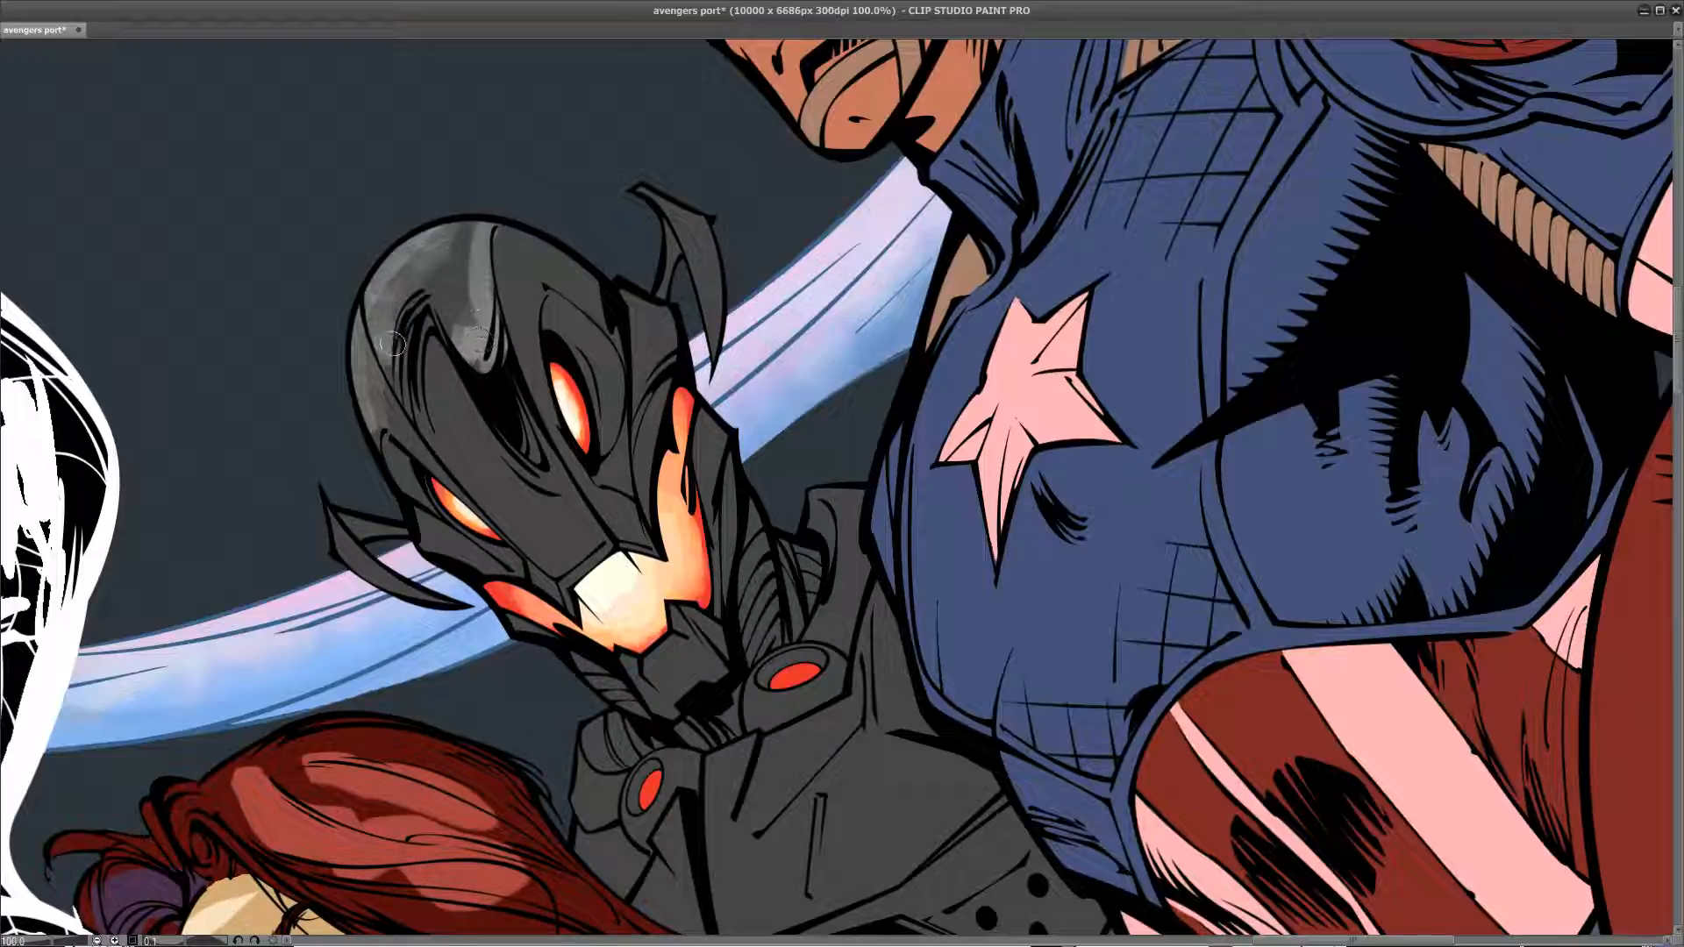
pyautogui.moveTo(373, 393); pyautogui.dragTo(379, 461)
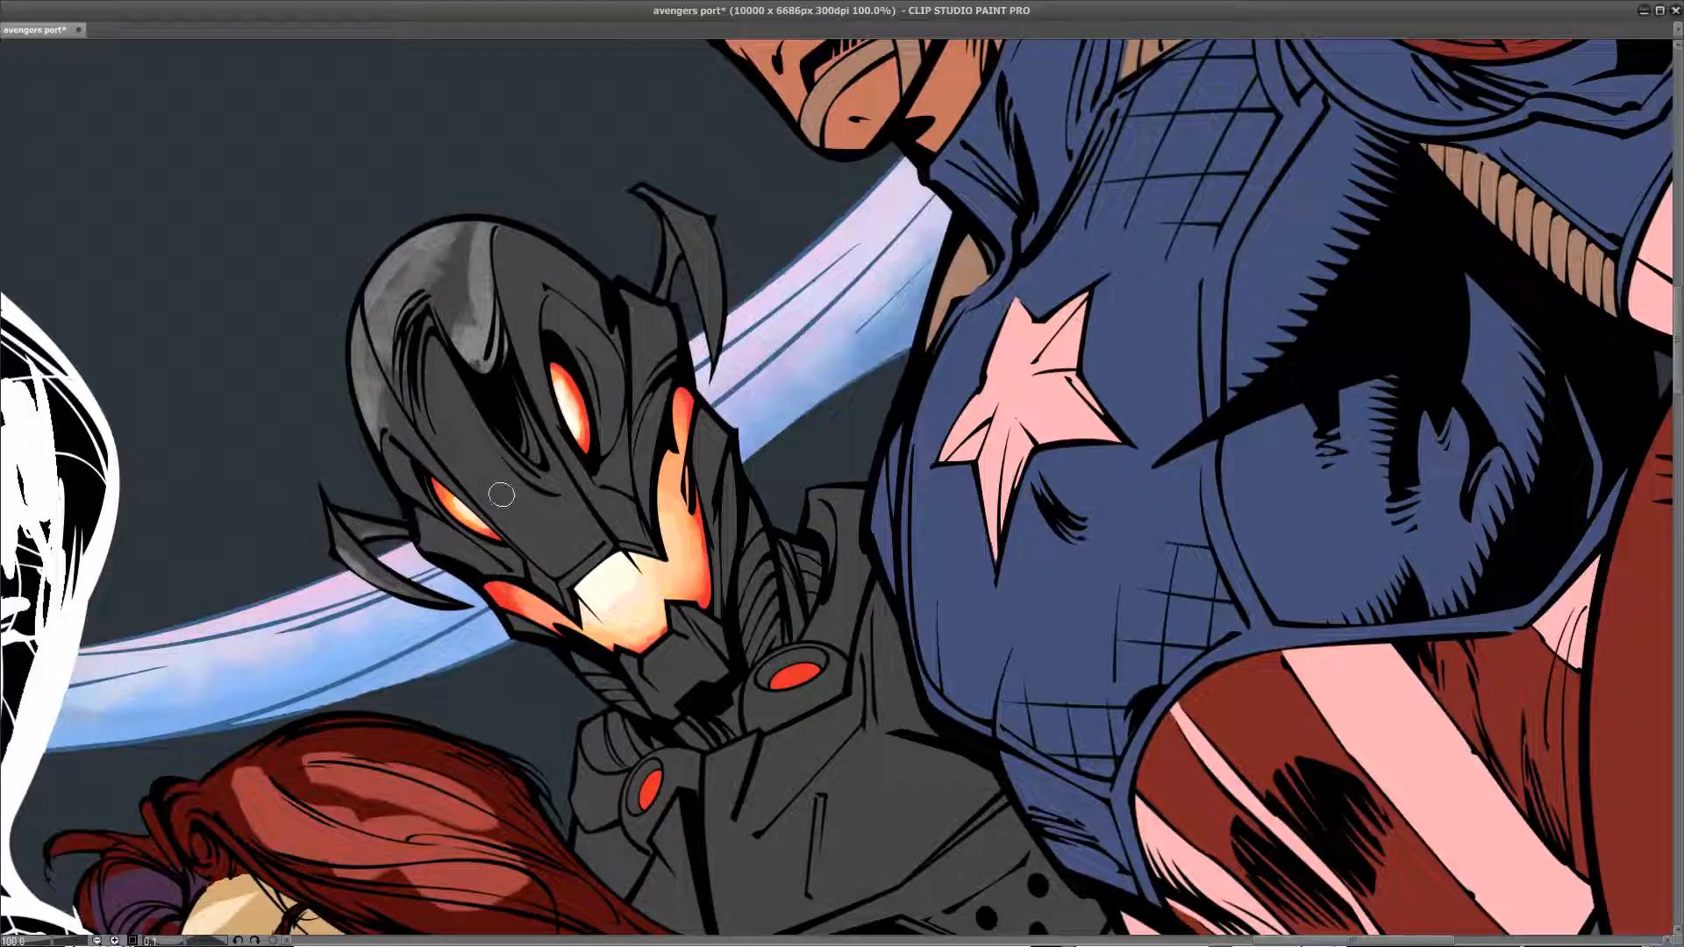
# Step: Paint light grey highlights around Ultron's lower eye, along the cheek edge and on the chin
pyautogui.moveTo(391, 439)
pyautogui.mouseDown()
pyautogui.moveTo(417, 499)
pyautogui.moveTo(497, 555)
pyautogui.mouseUp()
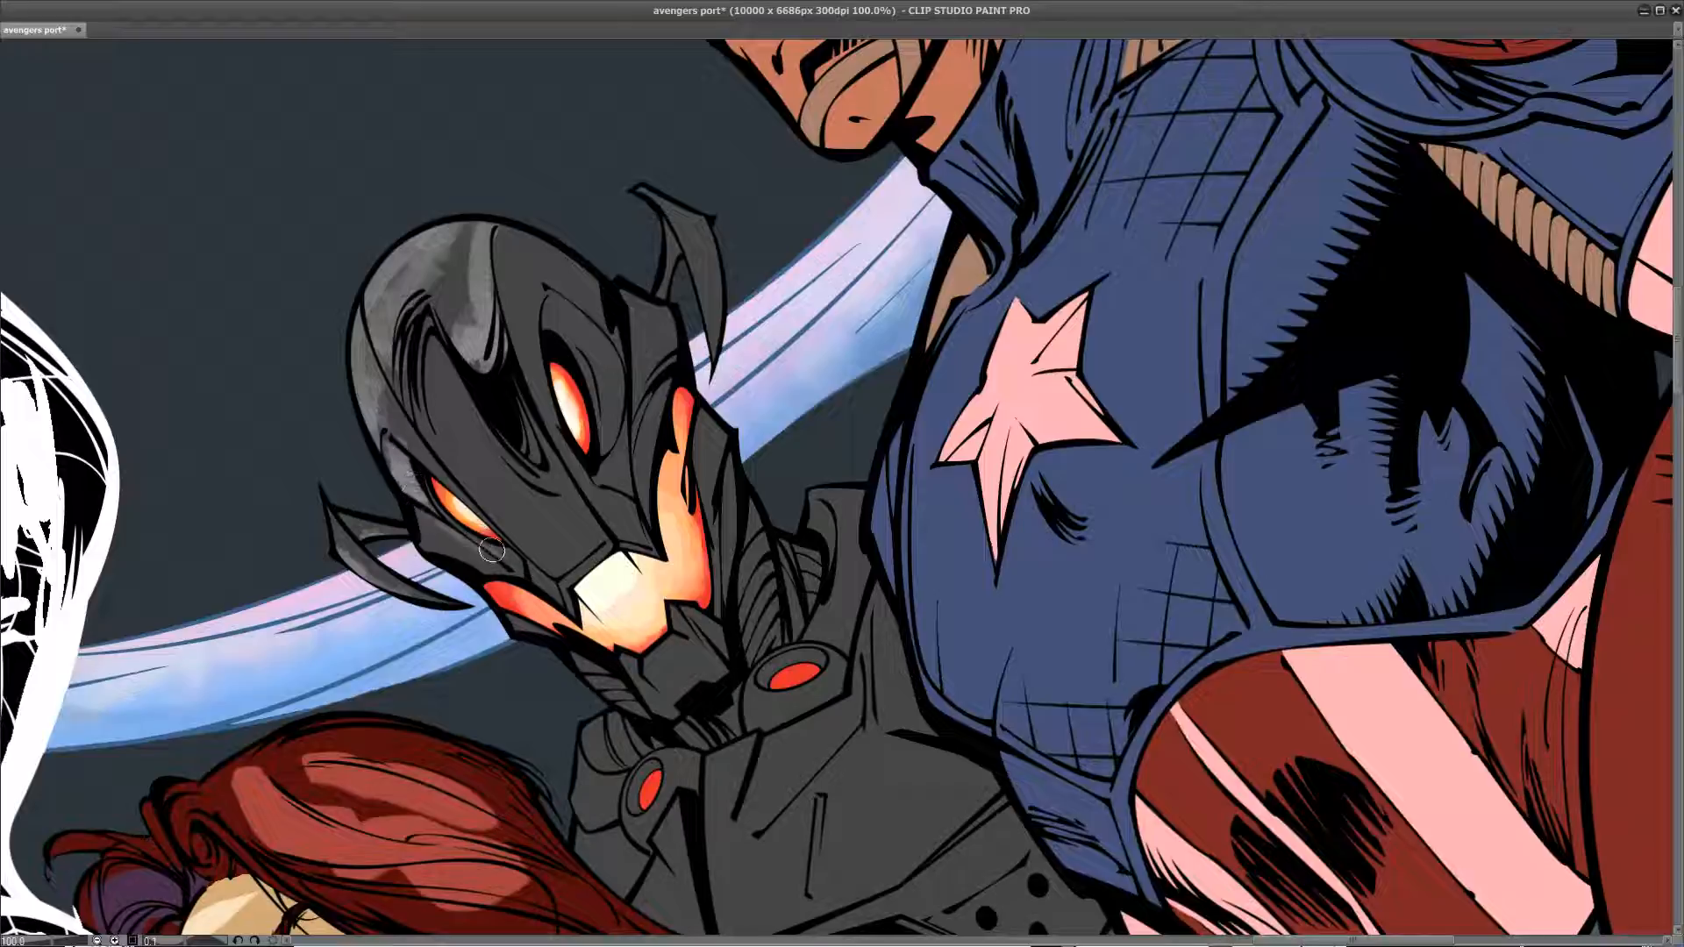
pyautogui.moveTo(409, 522)
pyautogui.mouseDown()
pyautogui.moveTo(498, 568)
pyautogui.moveTo(434, 520)
pyautogui.moveTo(476, 556)
pyautogui.moveTo(427, 543)
pyautogui.moveTo(518, 580)
pyautogui.moveTo(484, 556)
pyautogui.moveTo(520, 563)
pyautogui.mouseUp()
pyautogui.moveTo(663, 680)
pyautogui.mouseDown()
pyautogui.moveTo(627, 661)
pyautogui.moveTo(669, 707)
pyautogui.moveTo(691, 646)
pyautogui.moveTo(659, 665)
pyautogui.moveTo(685, 642)
pyautogui.moveTo(718, 680)
pyautogui.moveTo(665, 659)
pyautogui.moveTo(684, 656)
pyautogui.moveTo(662, 689)
pyautogui.moveTo(686, 691)
pyautogui.moveTo(642, 707)
pyautogui.moveTo(671, 712)
pyautogui.moveTo(583, 689)
pyautogui.moveTo(583, 667)
pyautogui.moveTo(615, 697)
pyautogui.moveTo(626, 685)
pyautogui.moveTo(586, 647)
pyautogui.mouseUp()
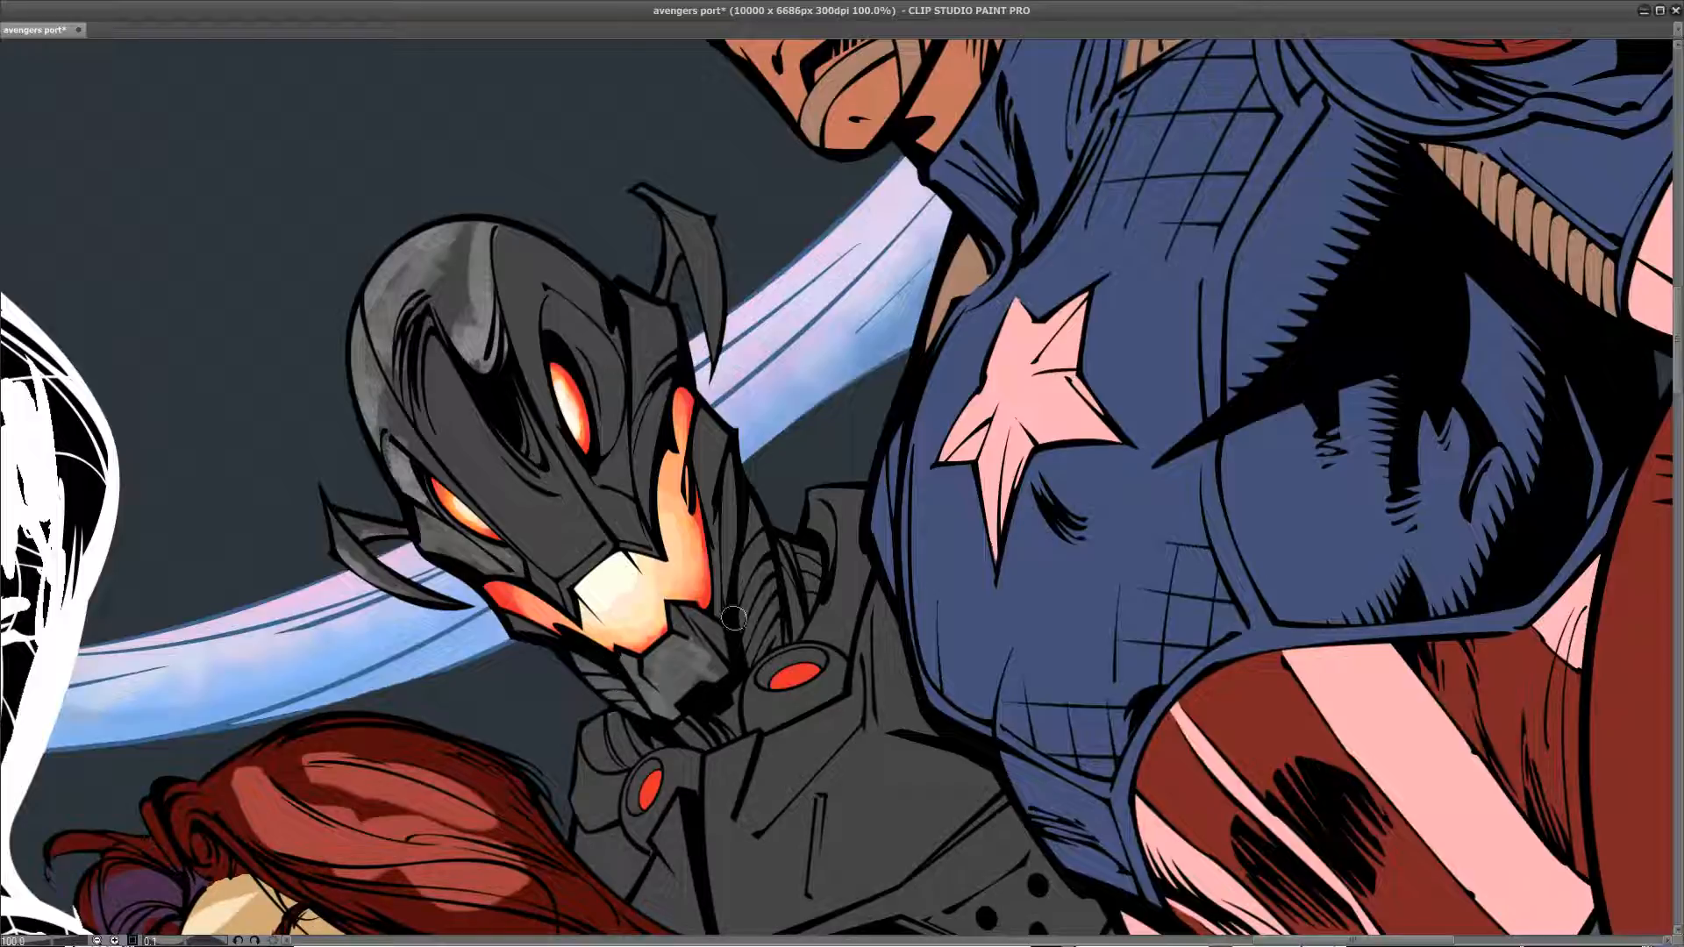
# Step: Highlight the far side of Ultron's jaw, undo the stray neck stroke, and reduce the brush size to 12 for the ribbed neck
pyautogui.moveTo(724, 423)
pyautogui.mouseDown()
pyautogui.moveTo(708, 604)
pyautogui.moveTo(712, 414)
pyautogui.moveTo(710, 491)
pyautogui.moveTo(735, 435)
pyautogui.moveTo(699, 622)
pyautogui.mouseUp()
pyautogui.moveTo(603, 680); pyautogui.dragTo(629, 702)
pyautogui.moveTo(756, 554)
pyautogui.mouseDown()
pyautogui.moveTo(776, 539)
pyautogui.moveTo(738, 604)
pyautogui.mouseUp()
pyautogui.hotkey('ctrl', 'z')
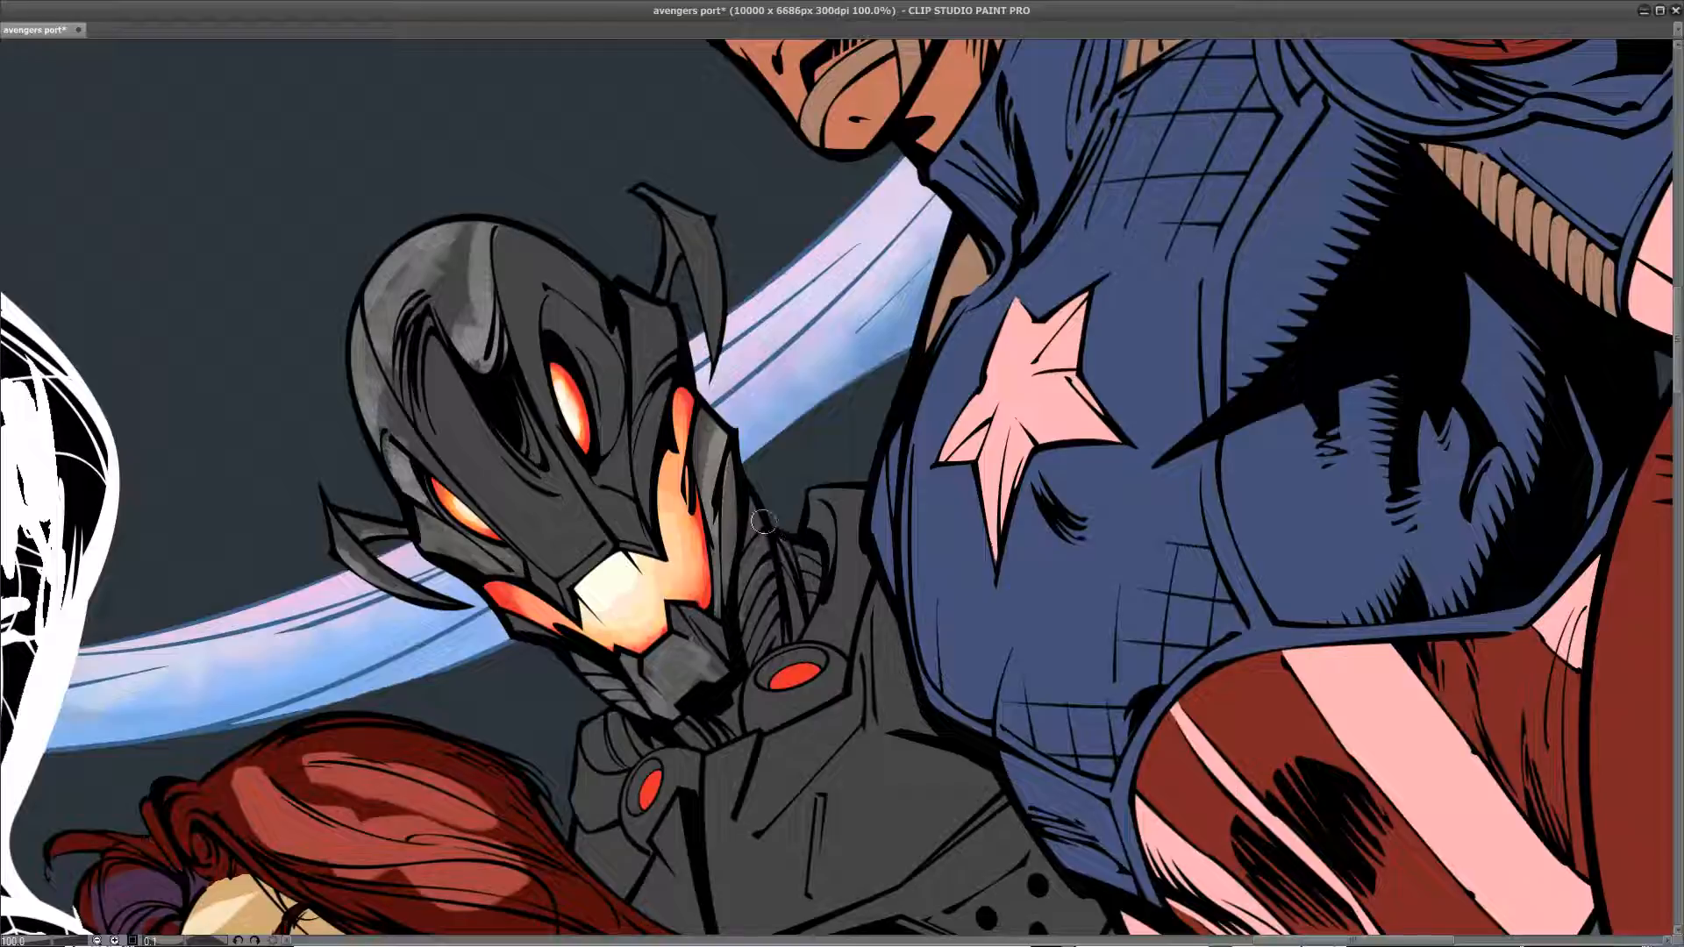
pyautogui.press('[')
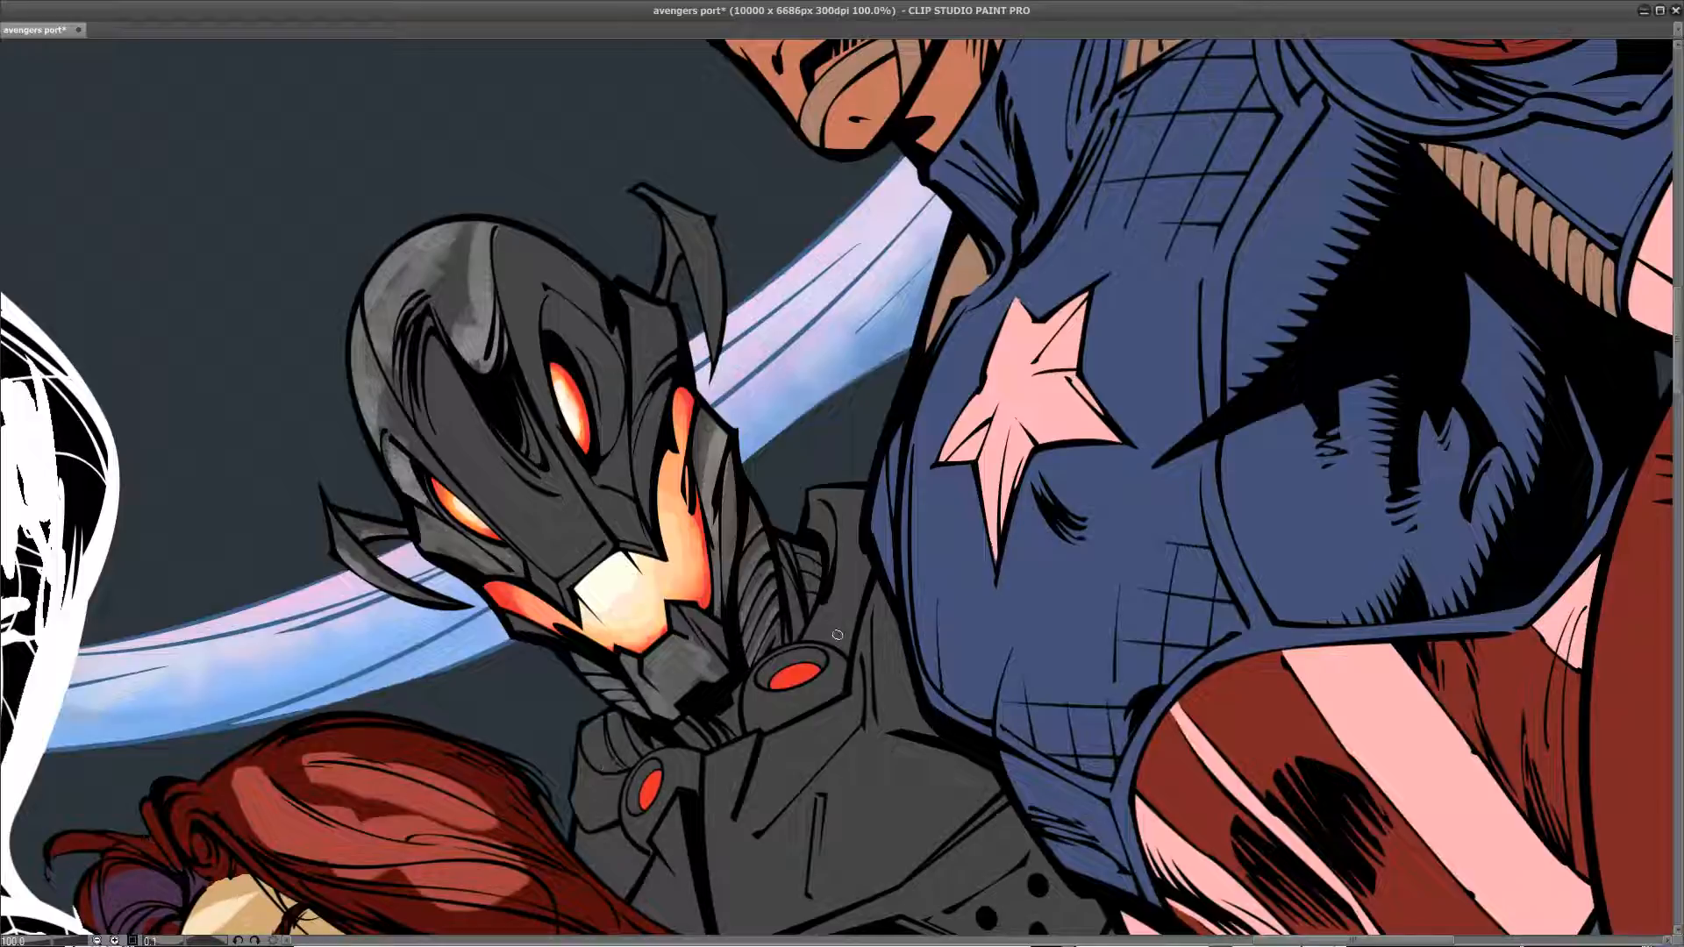
# Step: Change the drawing colour to a near-black grey with a brightness value of 13
pyautogui.click(1661, 12)
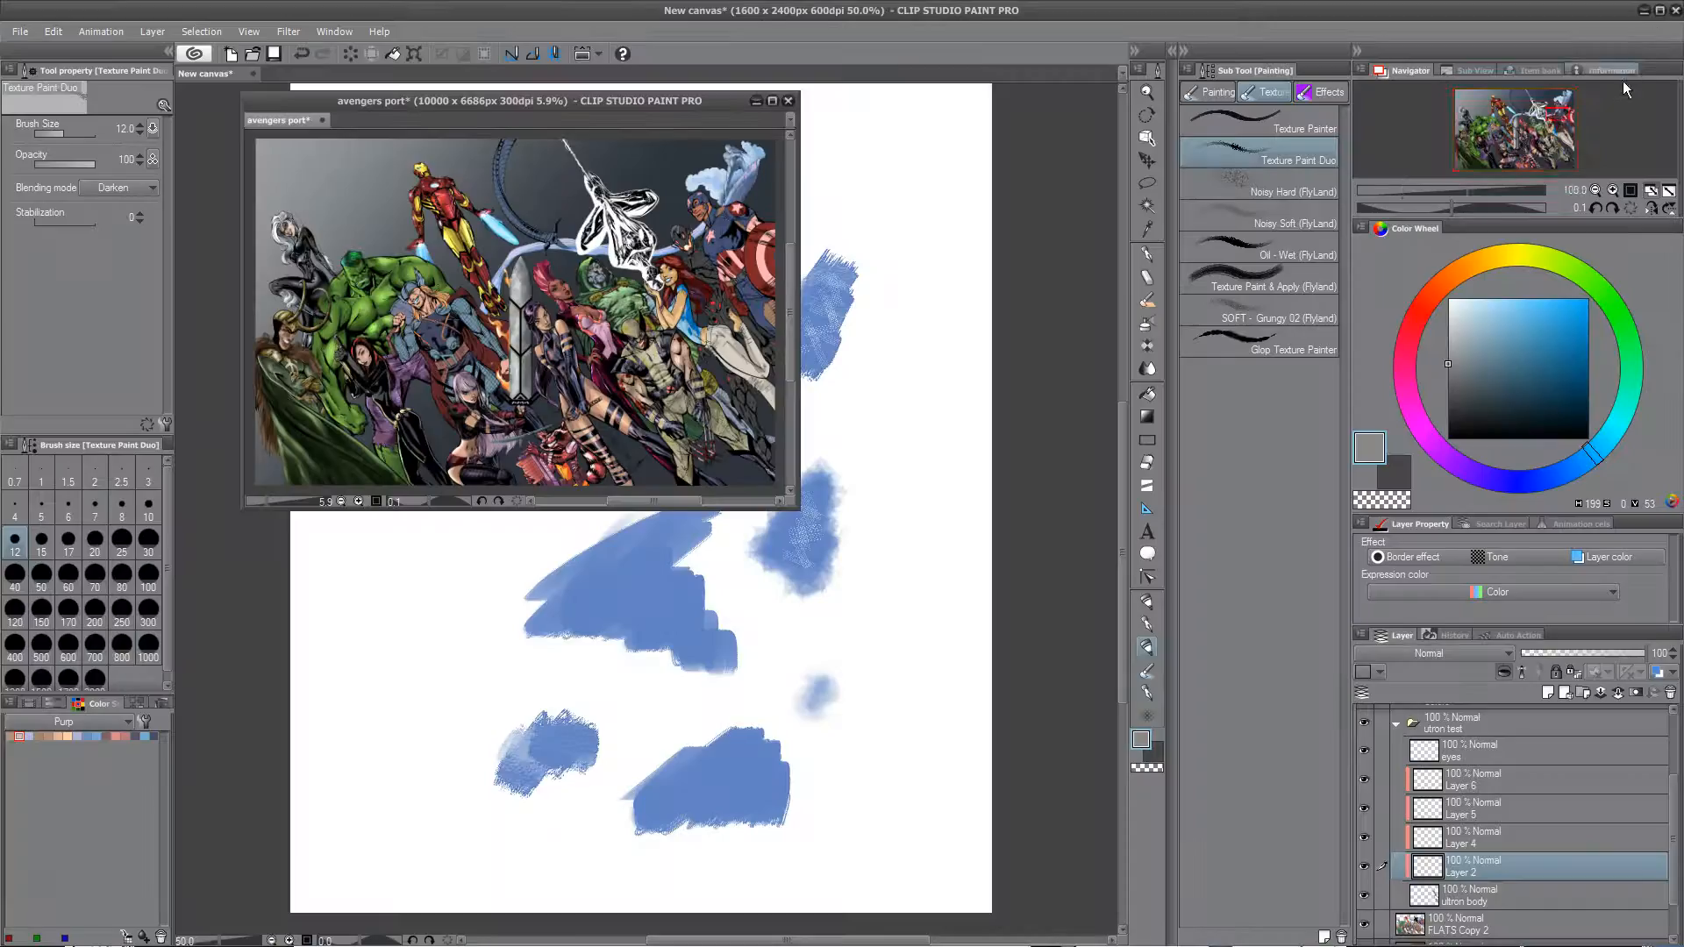
pyautogui.moveTo(1450, 367); pyautogui.dragTo(1447, 418)
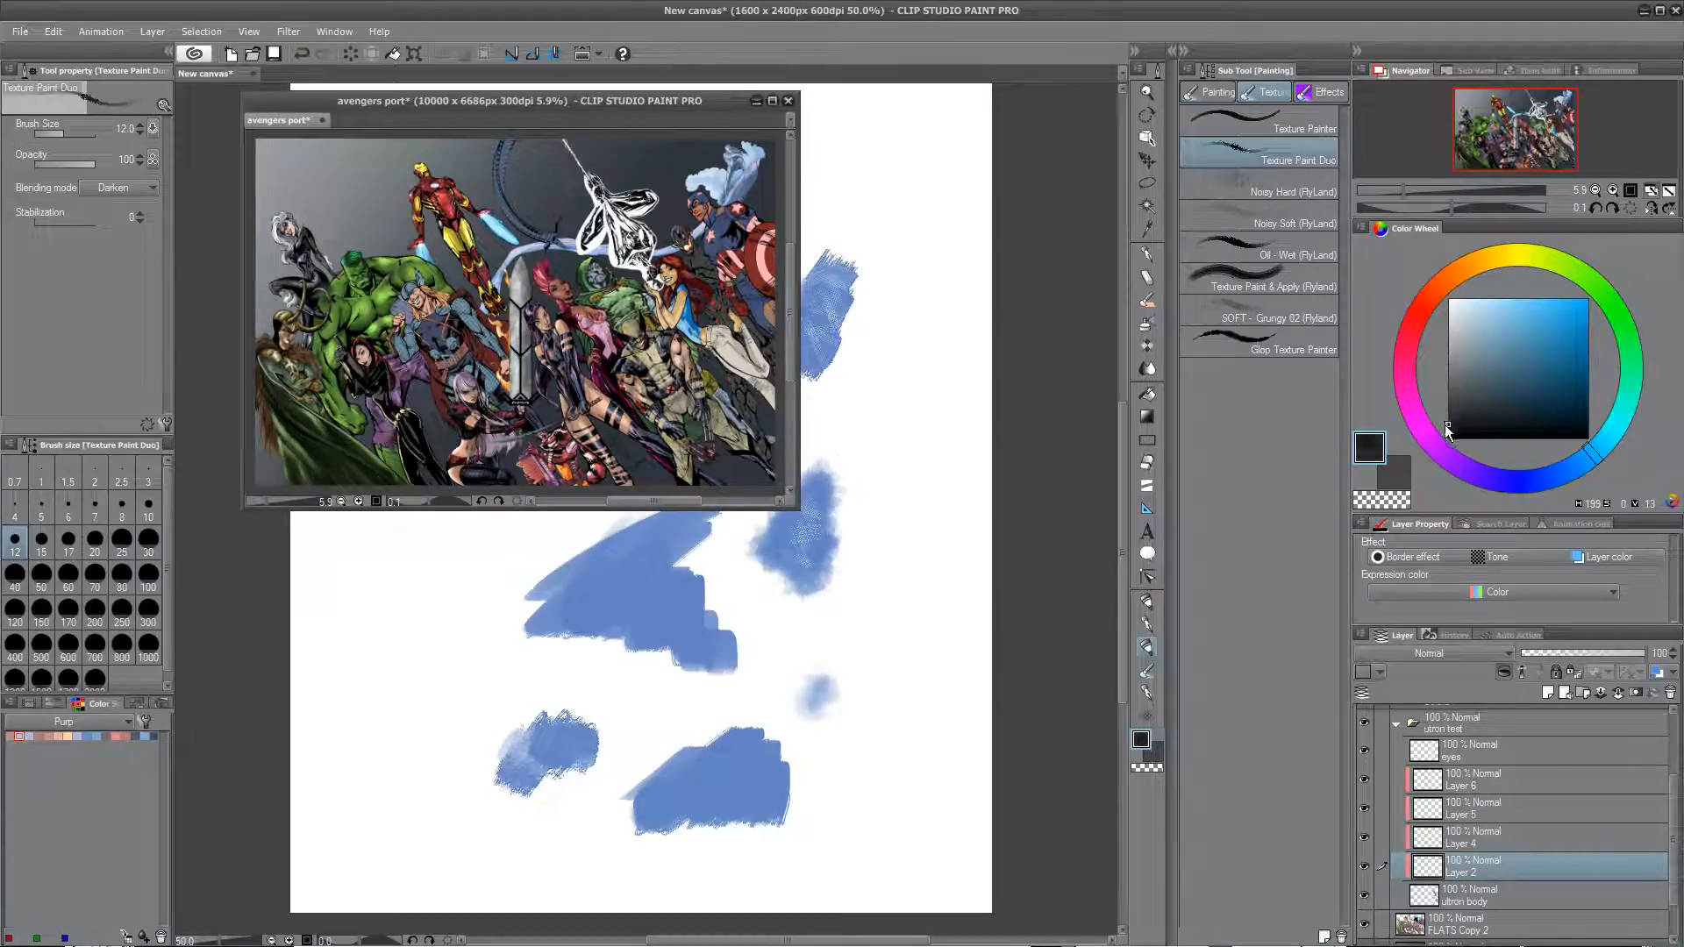
pyautogui.click(772, 100)
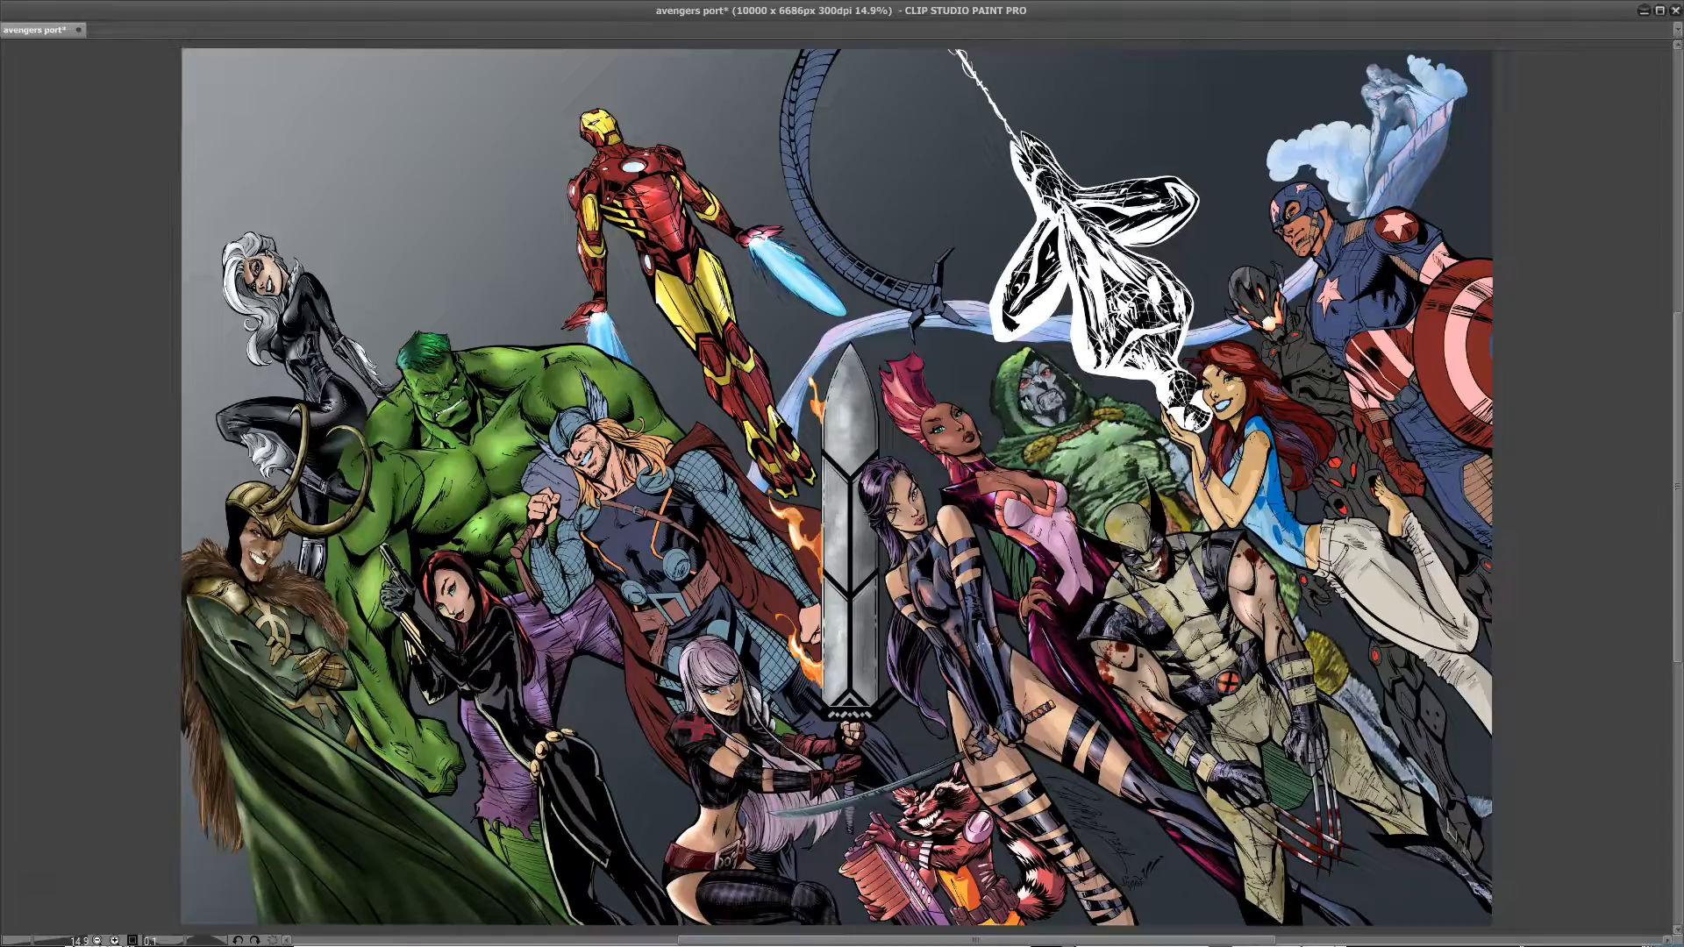
# Step: Paint near-black shading on the side plate of Ultron's jaw beside the glowing mouth
pyautogui.scroll(3, 952, 671)
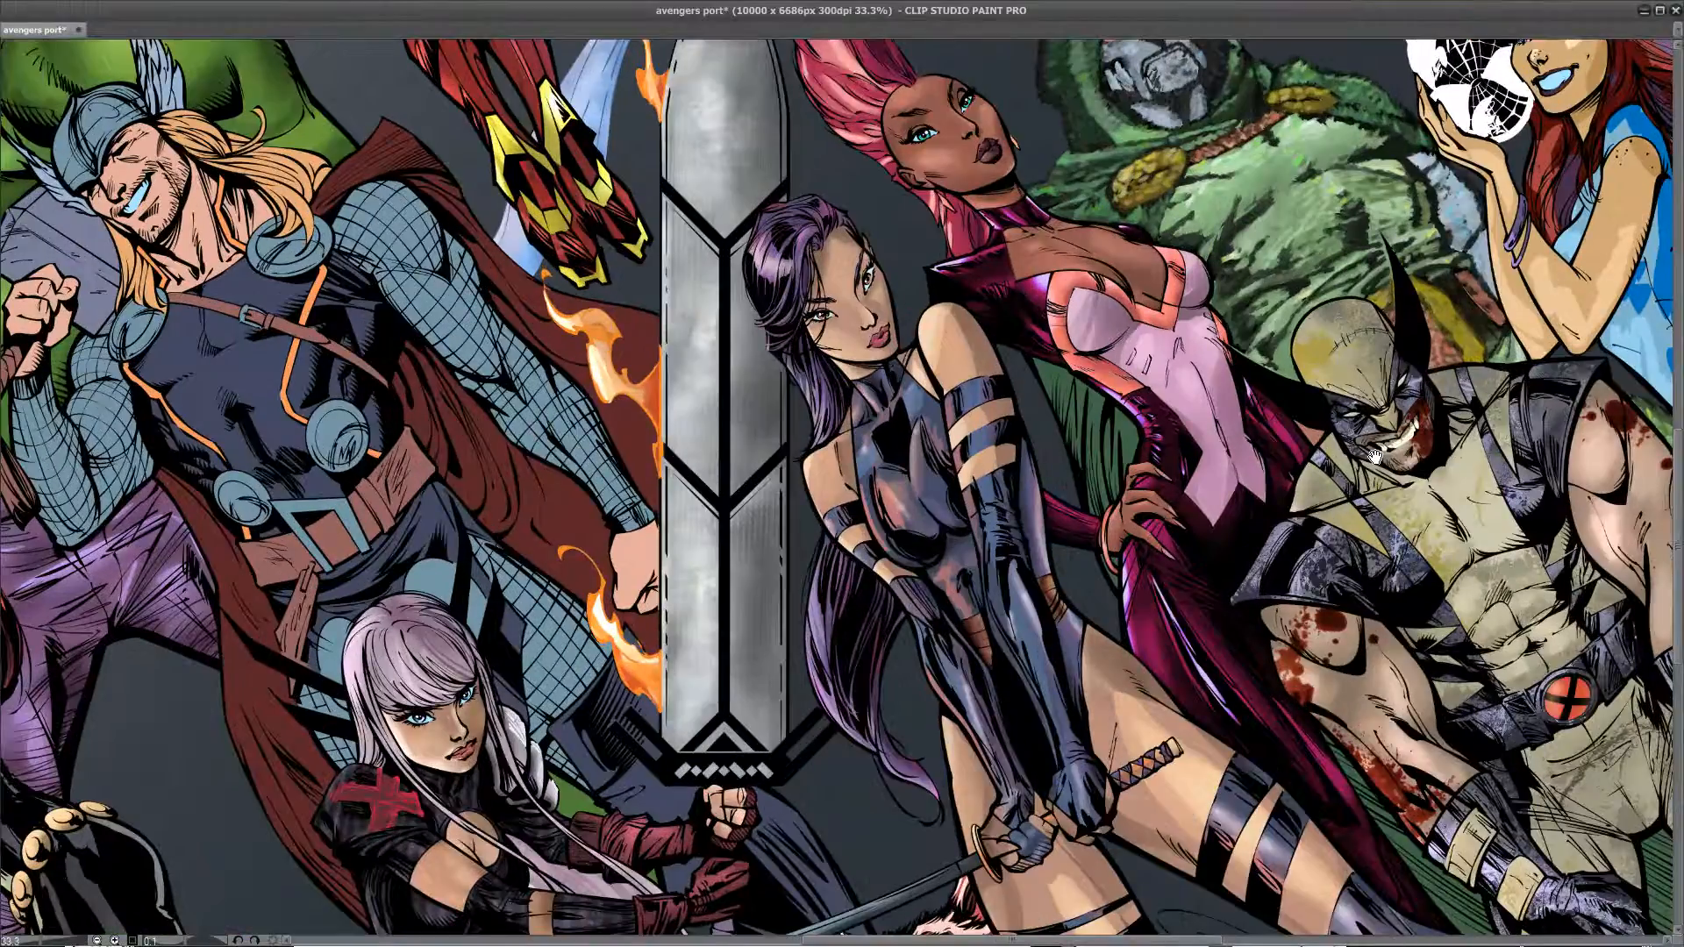
pyautogui.moveTo(1447, 390); pyautogui.dragTo(699, 664)
pyautogui.moveTo(1032, 471); pyautogui.dragTo(756, 526)
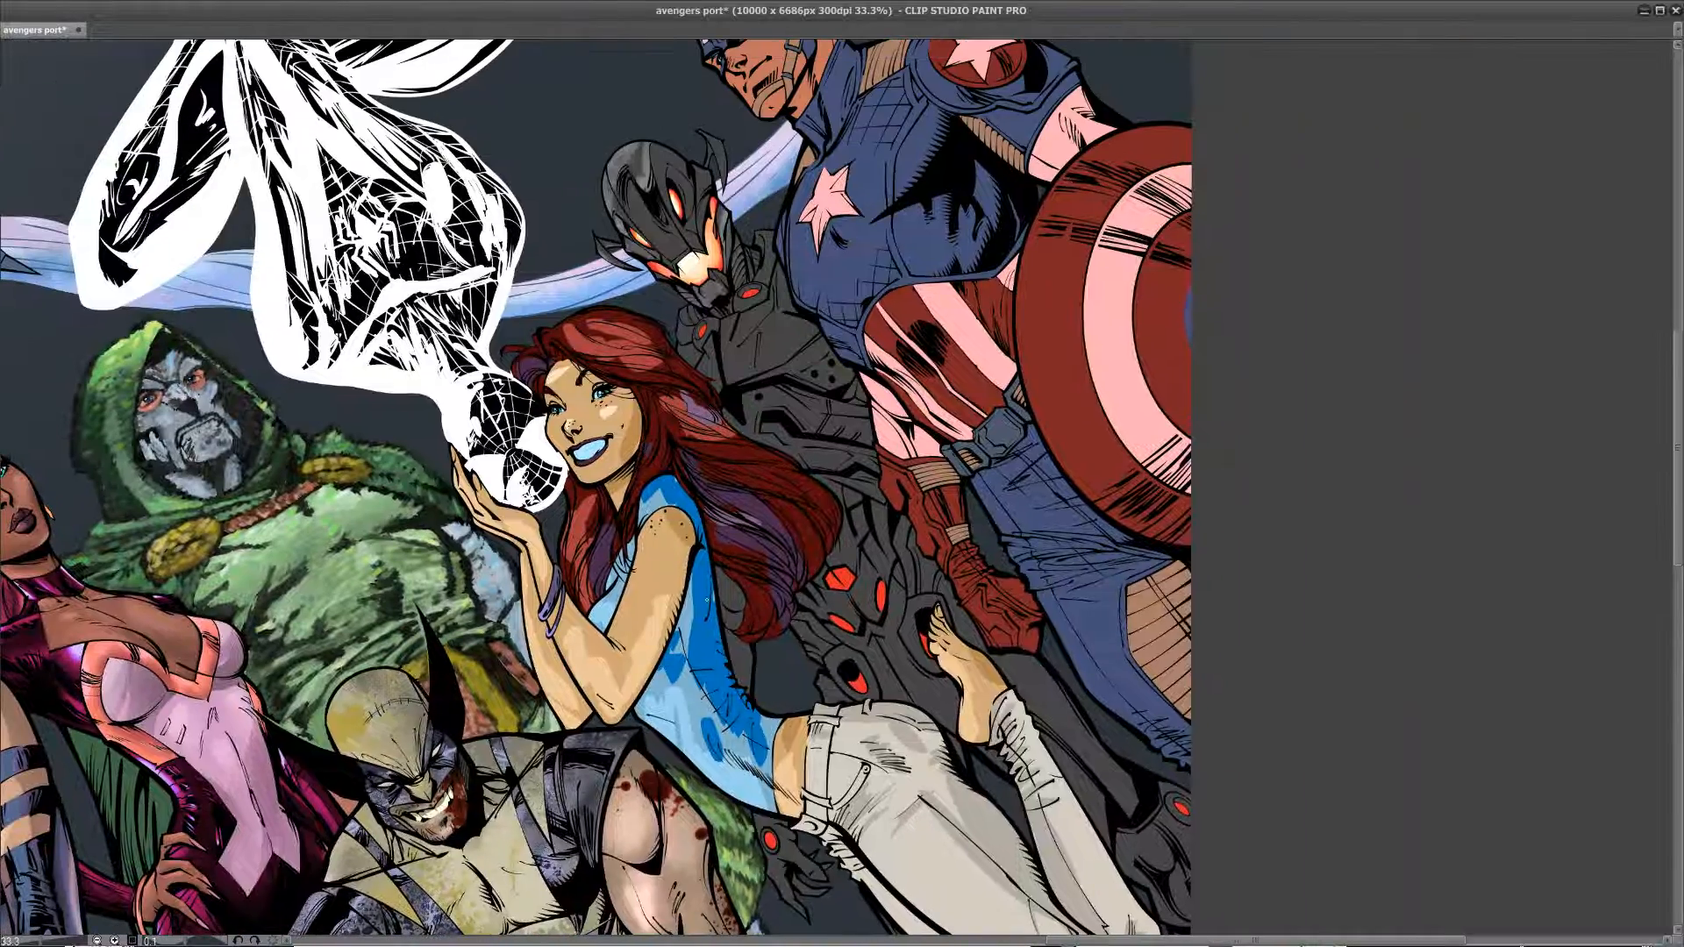
pyautogui.scroll(4, 710, 617)
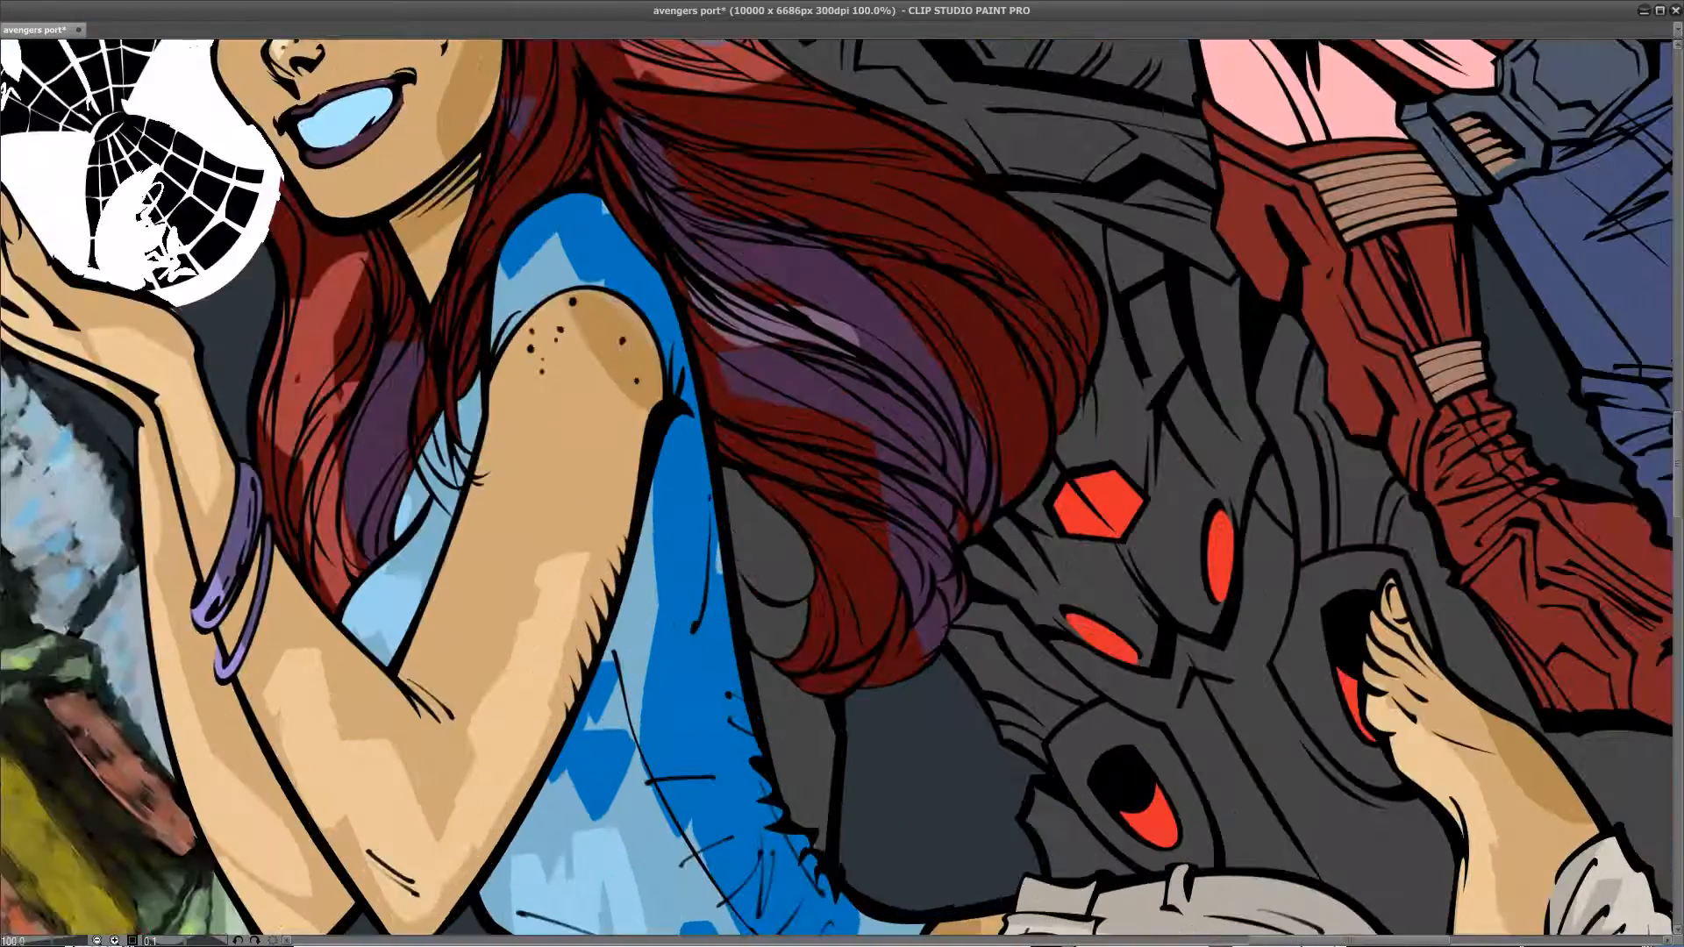
pyautogui.moveTo(965, 401); pyautogui.dragTo(809, 793)
pyautogui.moveTo(867, 450); pyautogui.dragTo(781, 841)
pyautogui.moveTo(699, 561); pyautogui.dragTo(699, 704)
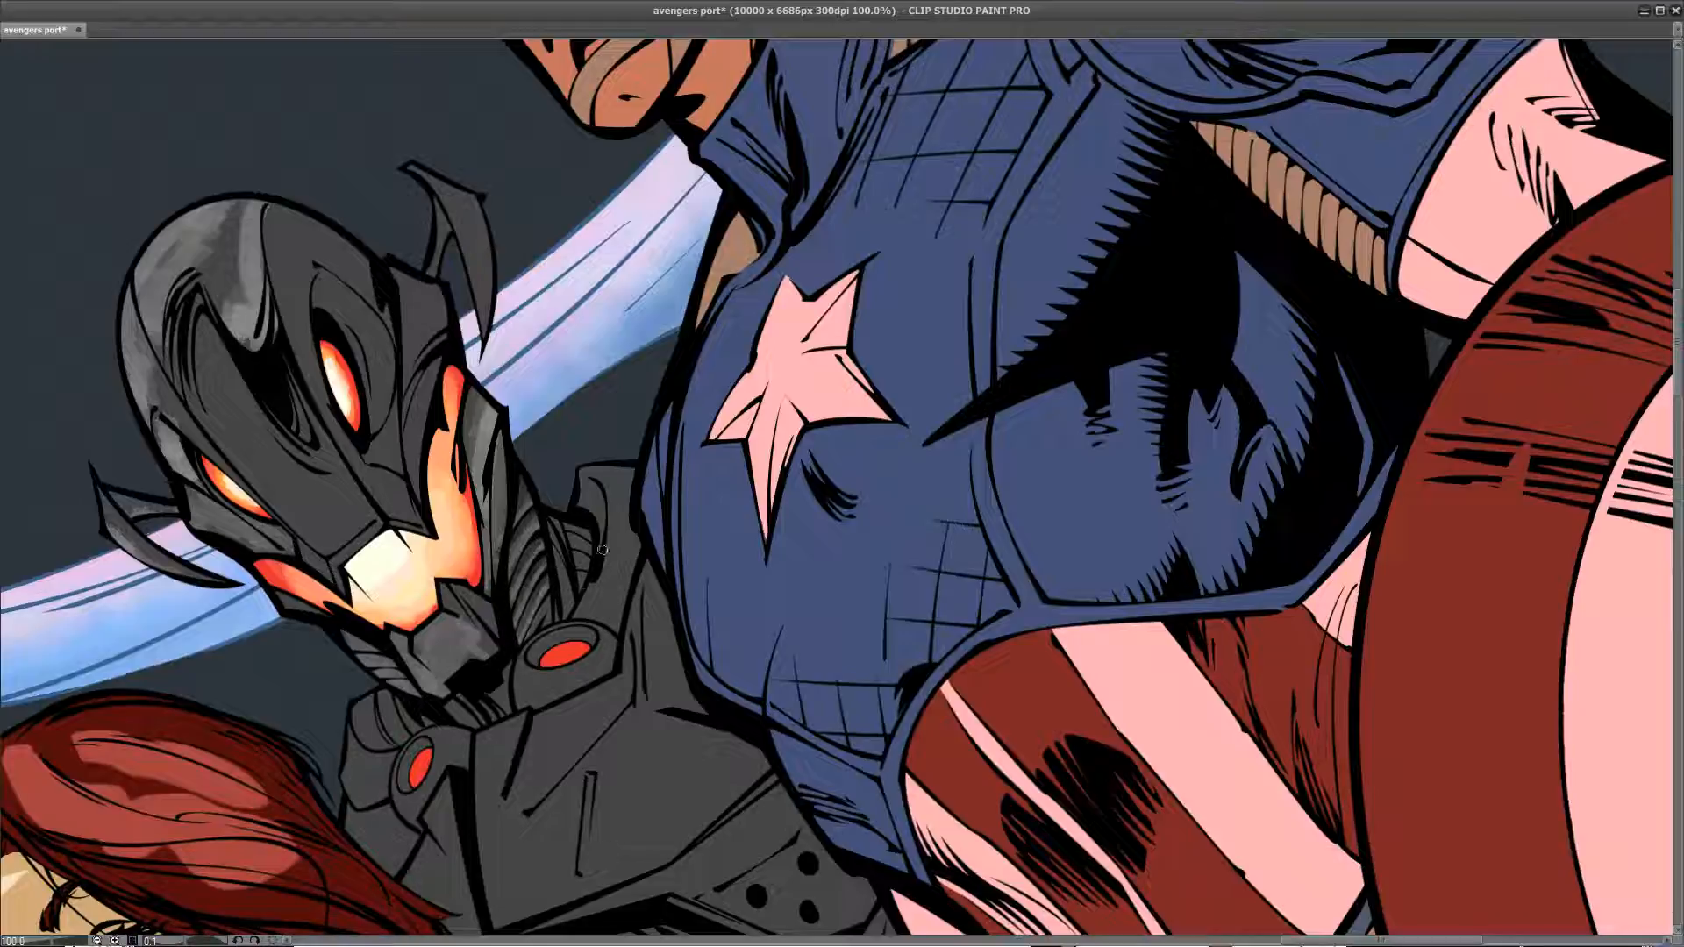
pyautogui.moveTo(496, 457); pyautogui.dragTo(494, 468)
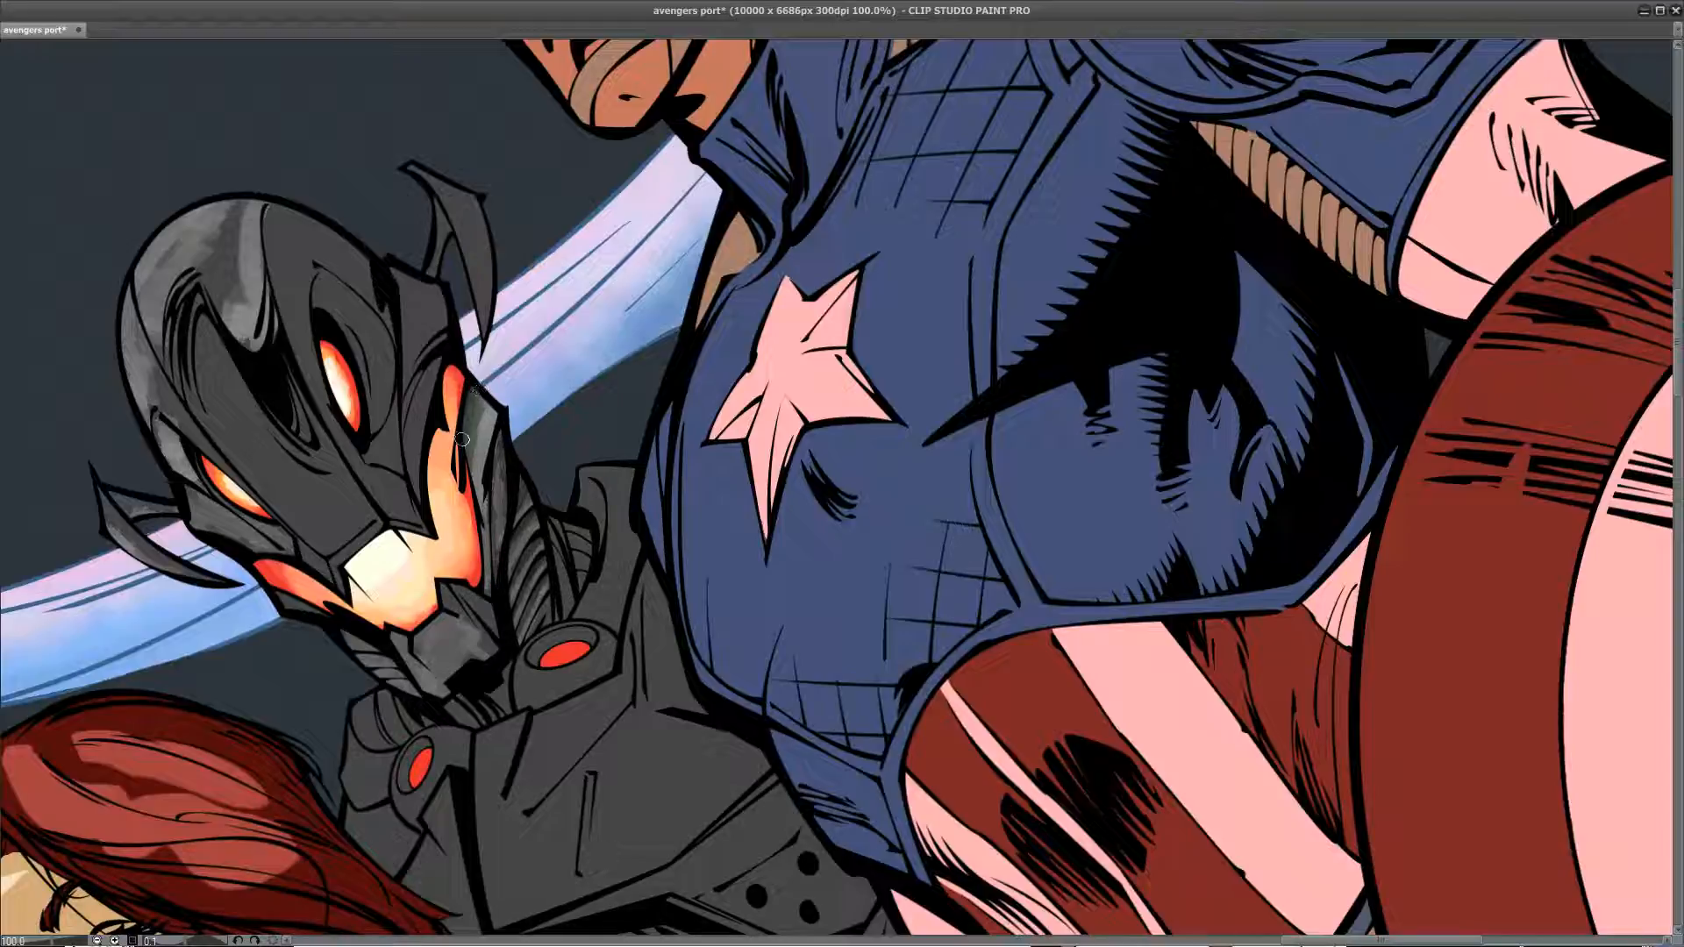
# Step: Paint near-black textured shading on Ultron's upper horn, the forehead beside the crest, and the central face plate
pyautogui.scroll(2, 505, 345)
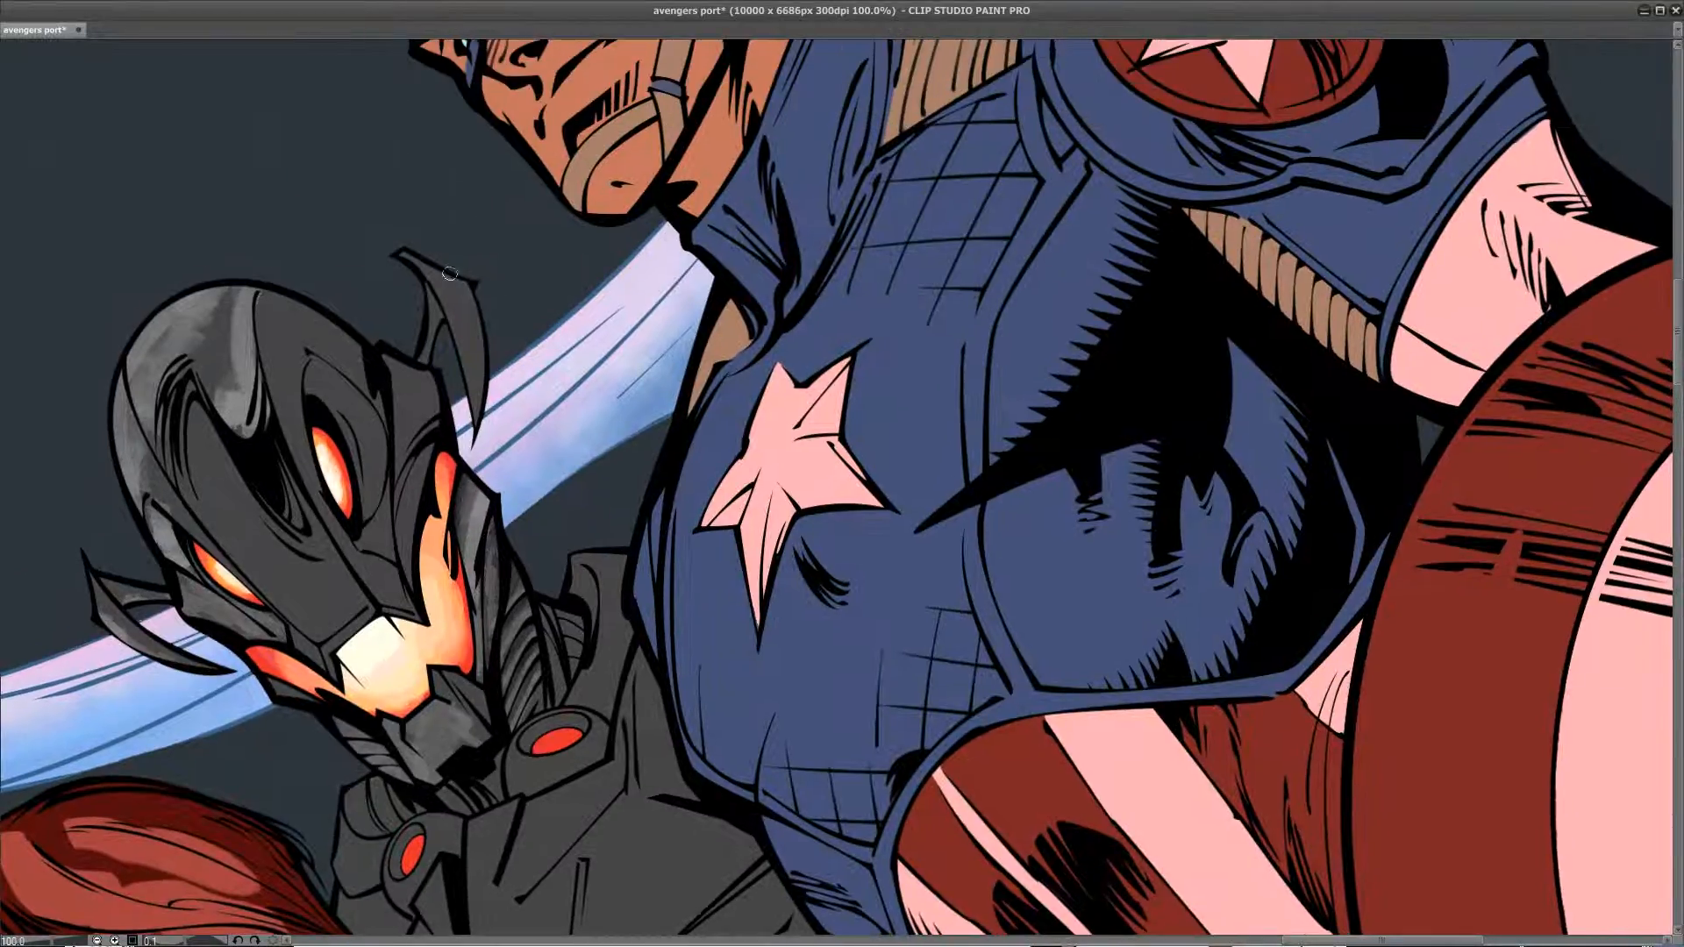
pyautogui.moveTo(408, 257)
pyautogui.mouseDown()
pyautogui.moveTo(463, 372)
pyautogui.moveTo(436, 281)
pyautogui.moveTo(474, 408)
pyautogui.mouseUp()
pyautogui.moveTo(263, 298); pyautogui.dragTo(275, 400)
pyautogui.moveTo(261, 333); pyautogui.dragTo(282, 423)
pyautogui.moveTo(325, 513); pyautogui.dragTo(380, 603)
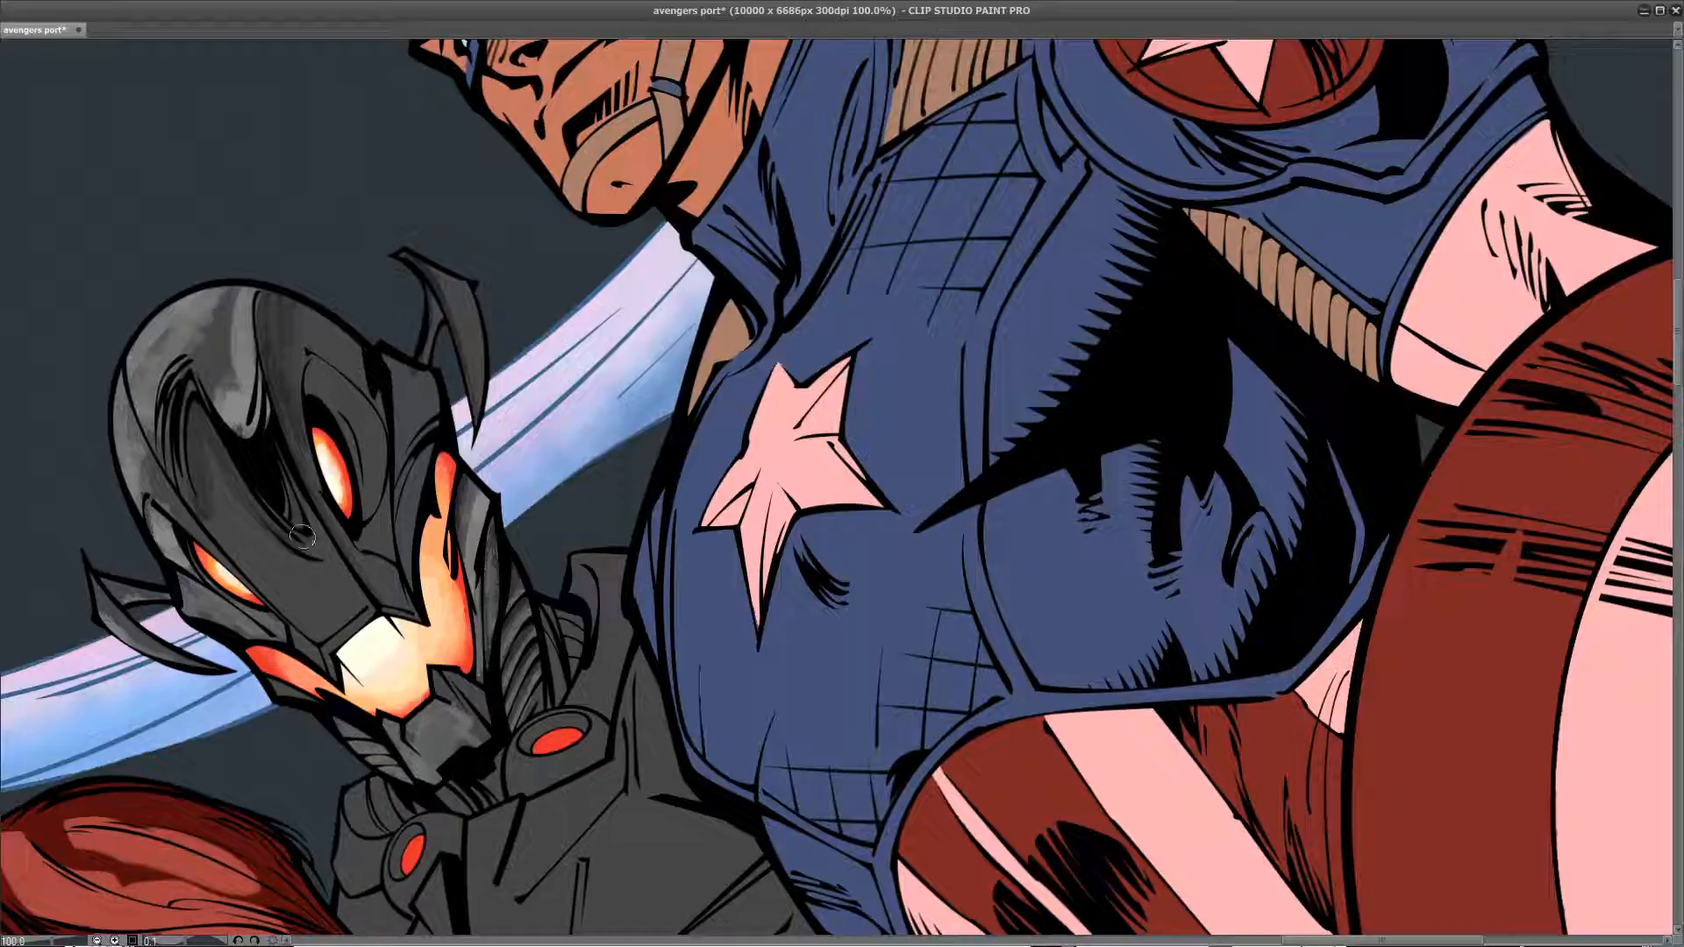
# Step: Paint near-black textured shading on Ultron's central face plate, chin, and the brow plate above his far eye
pyautogui.moveTo(271, 514); pyautogui.dragTo(321, 450)
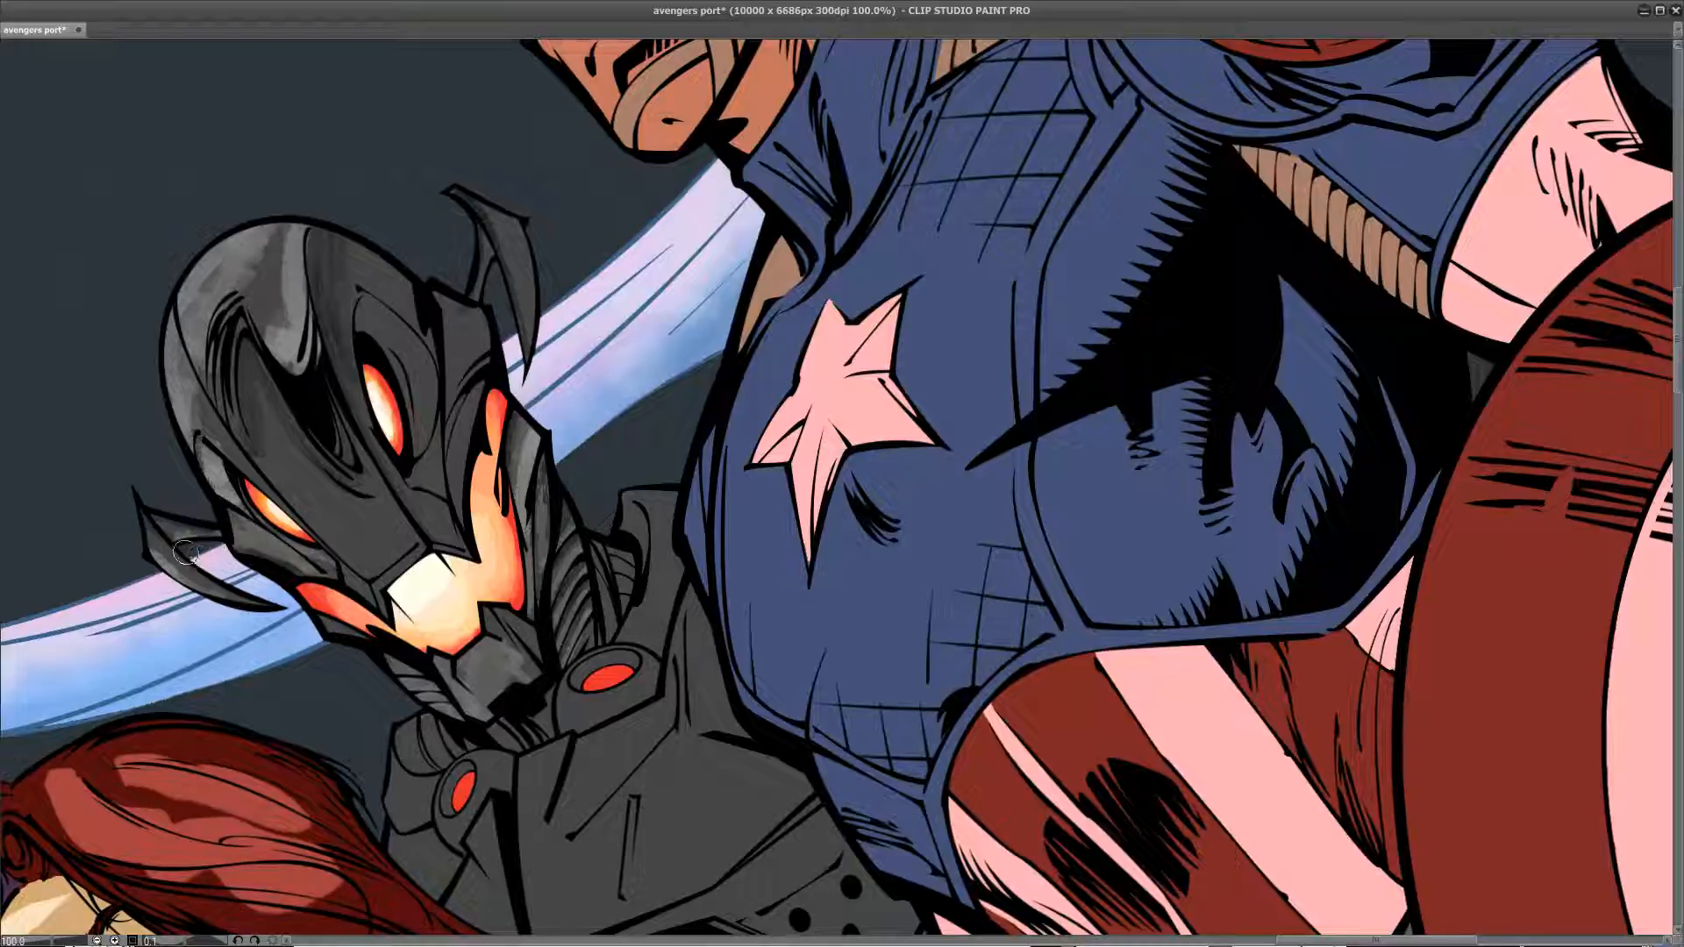
pyautogui.moveTo(515, 614)
pyautogui.mouseDown()
pyautogui.moveTo(530, 645)
pyautogui.moveTo(492, 622)
pyautogui.moveTo(439, 662)
pyautogui.moveTo(475, 668)
pyautogui.moveTo(442, 665)
pyautogui.moveTo(483, 638)
pyautogui.moveTo(482, 612)
pyautogui.moveTo(448, 670)
pyautogui.mouseUp()
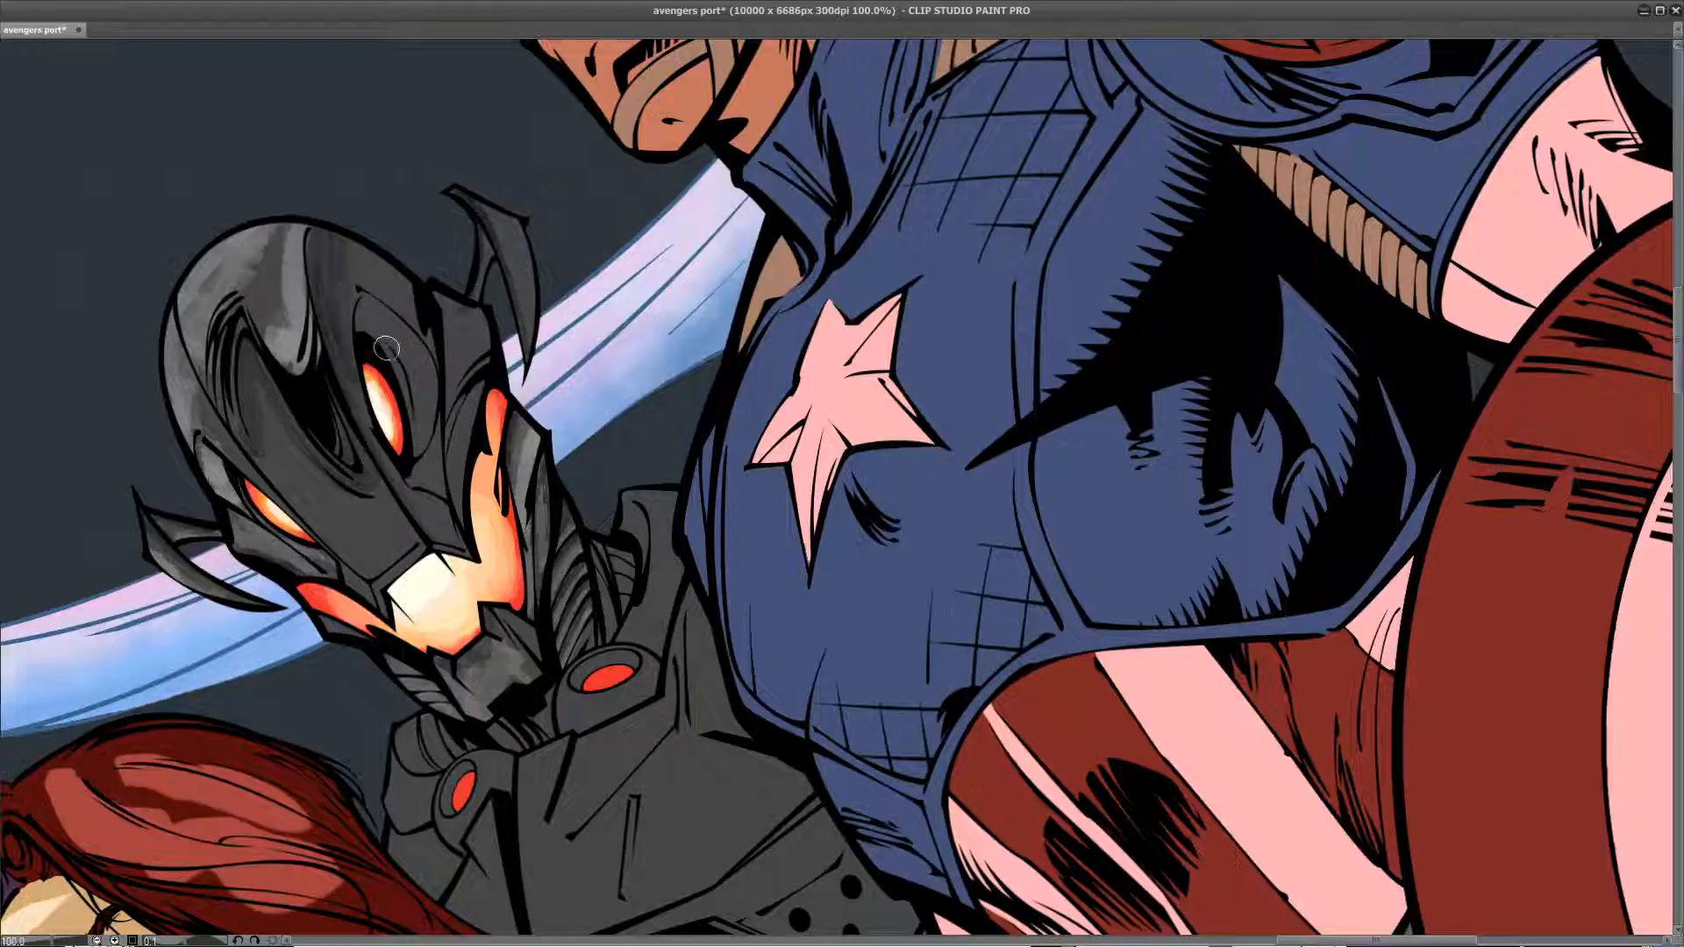
pyautogui.moveTo(358, 305)
pyautogui.mouseDown()
pyautogui.moveTo(390, 334)
pyautogui.moveTo(427, 416)
pyautogui.moveTo(377, 324)
pyautogui.moveTo(418, 406)
pyautogui.mouseUp()
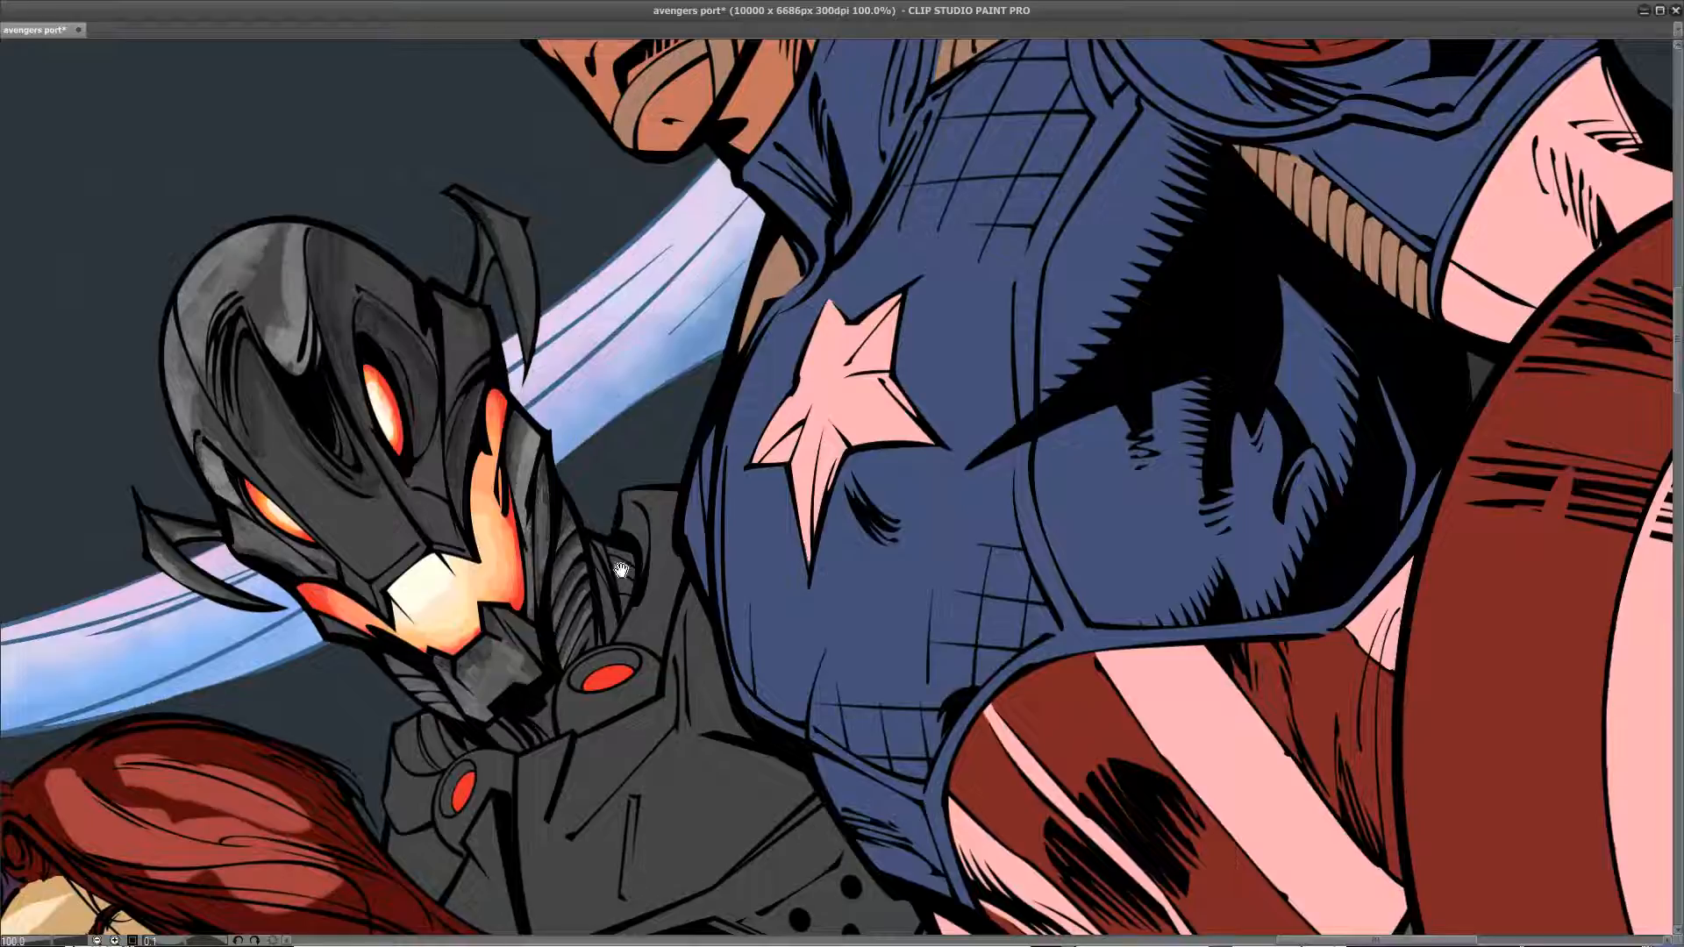
# Step: Paint near-black shading on Ultron's collar around the red discs, along the chest plate seams, and on the shoulder beside the red hair
pyautogui.moveTo(621, 570); pyautogui.dragTo(579, 502)
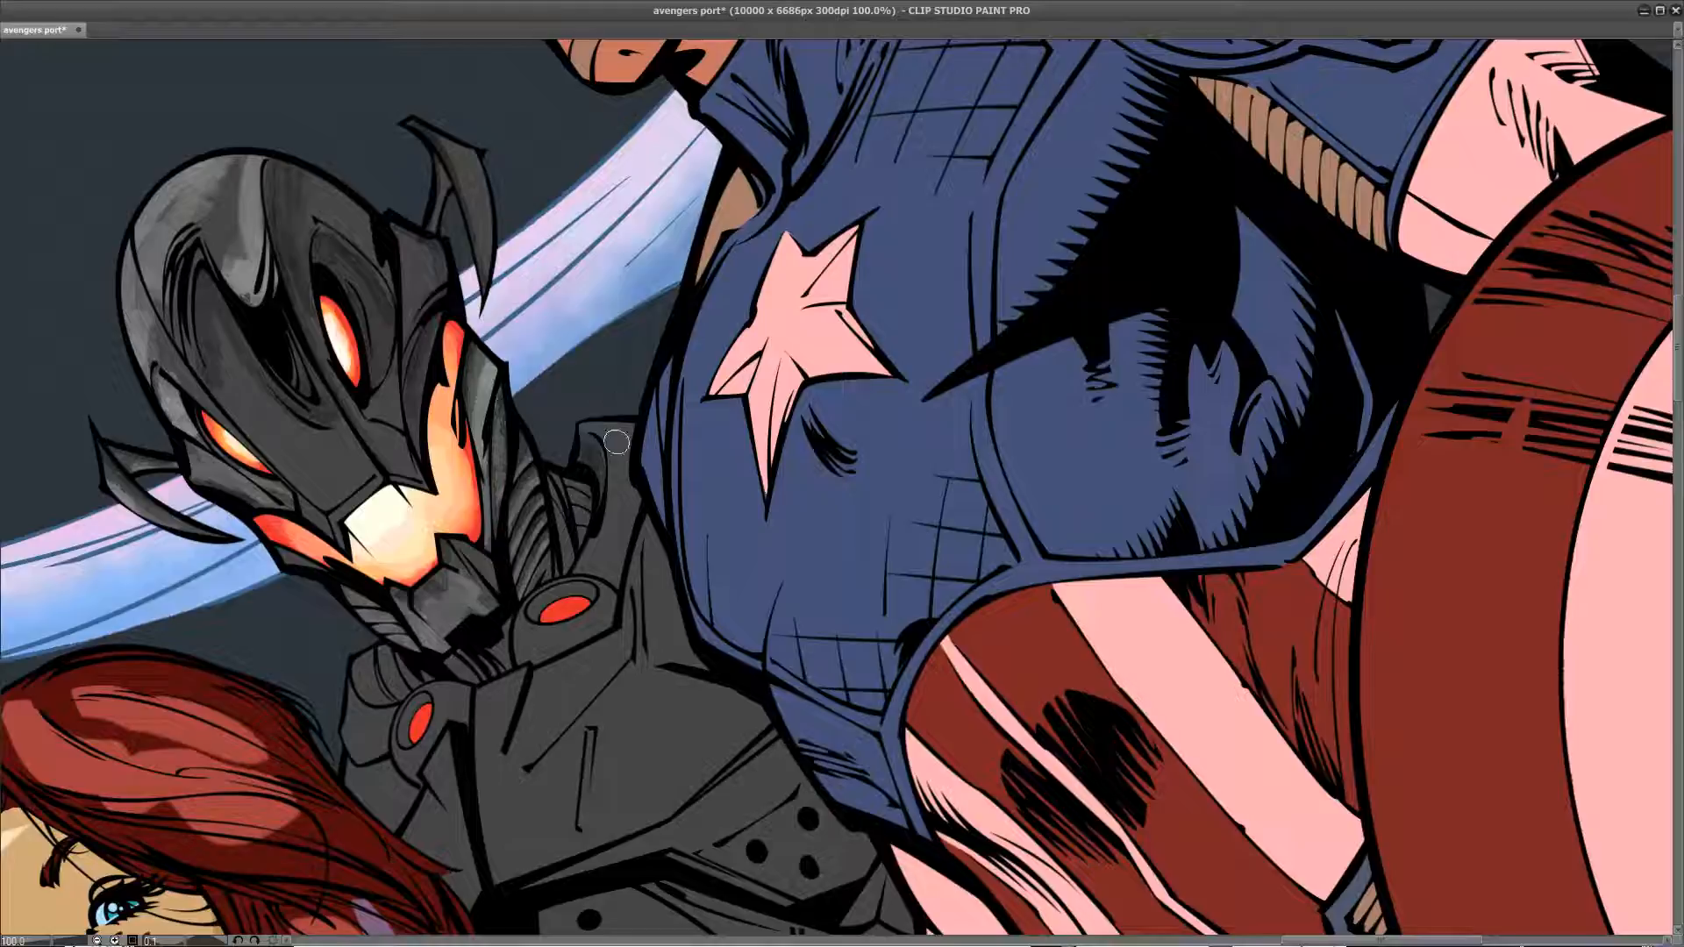
pyautogui.moveTo(566, 681); pyautogui.dragTo(692, 558)
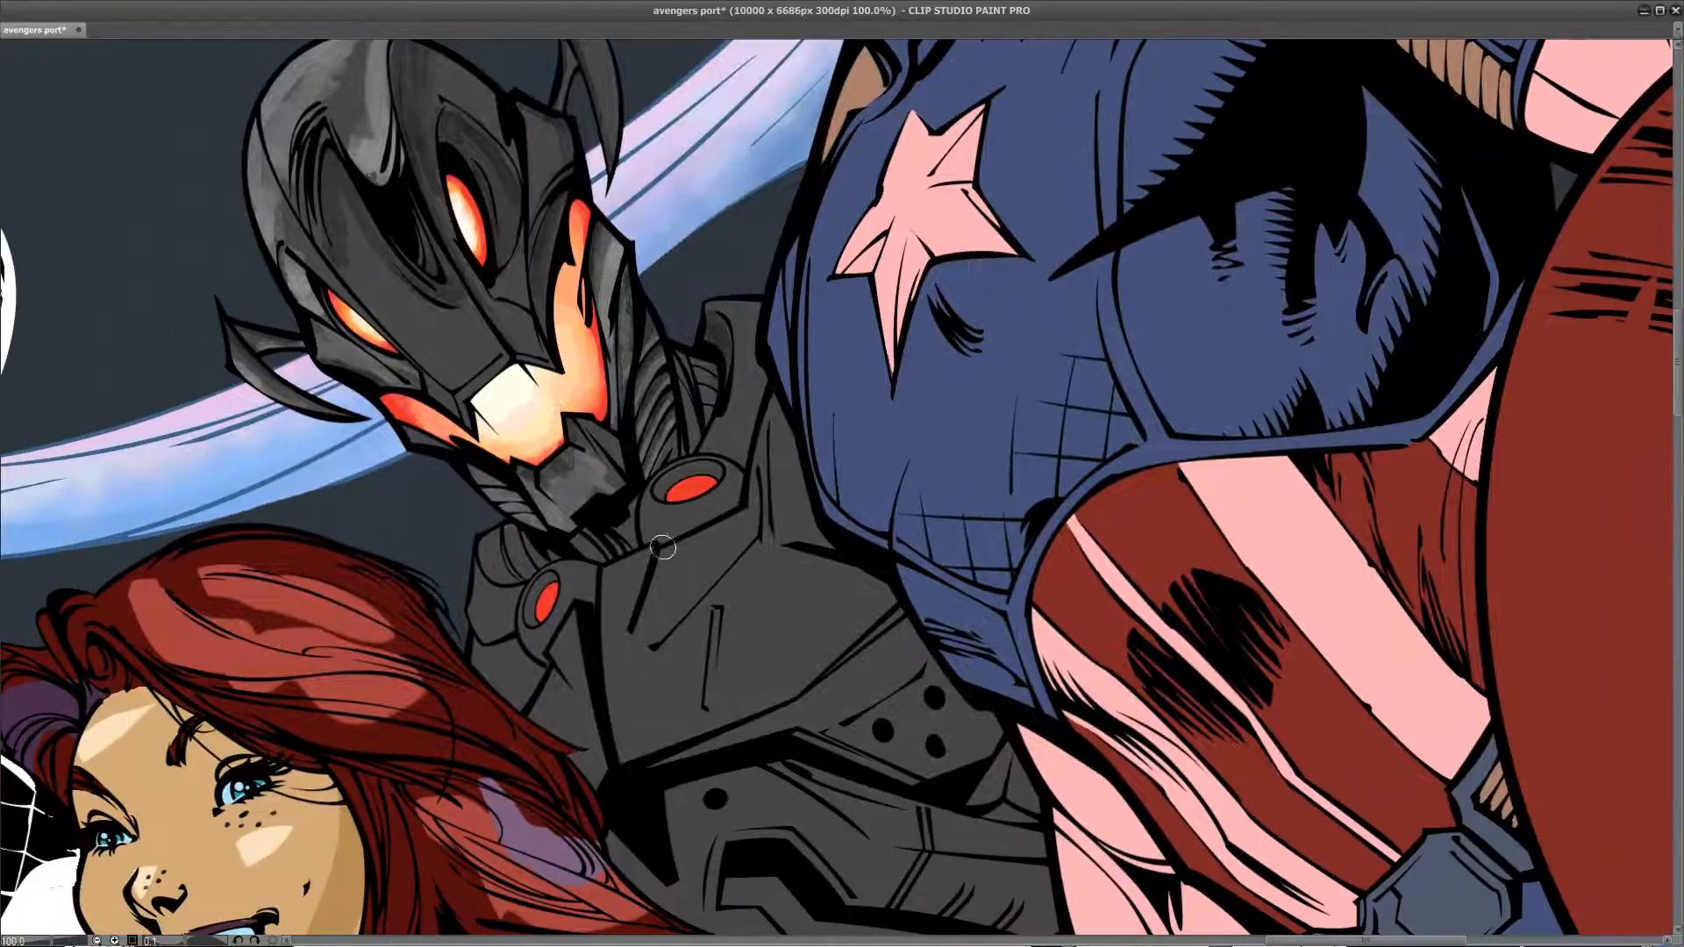
pyautogui.moveTo(534, 557)
pyautogui.mouseDown()
pyautogui.moveTo(514, 535)
pyautogui.moveTo(537, 554)
pyautogui.moveTo(521, 565)
pyautogui.mouseUp()
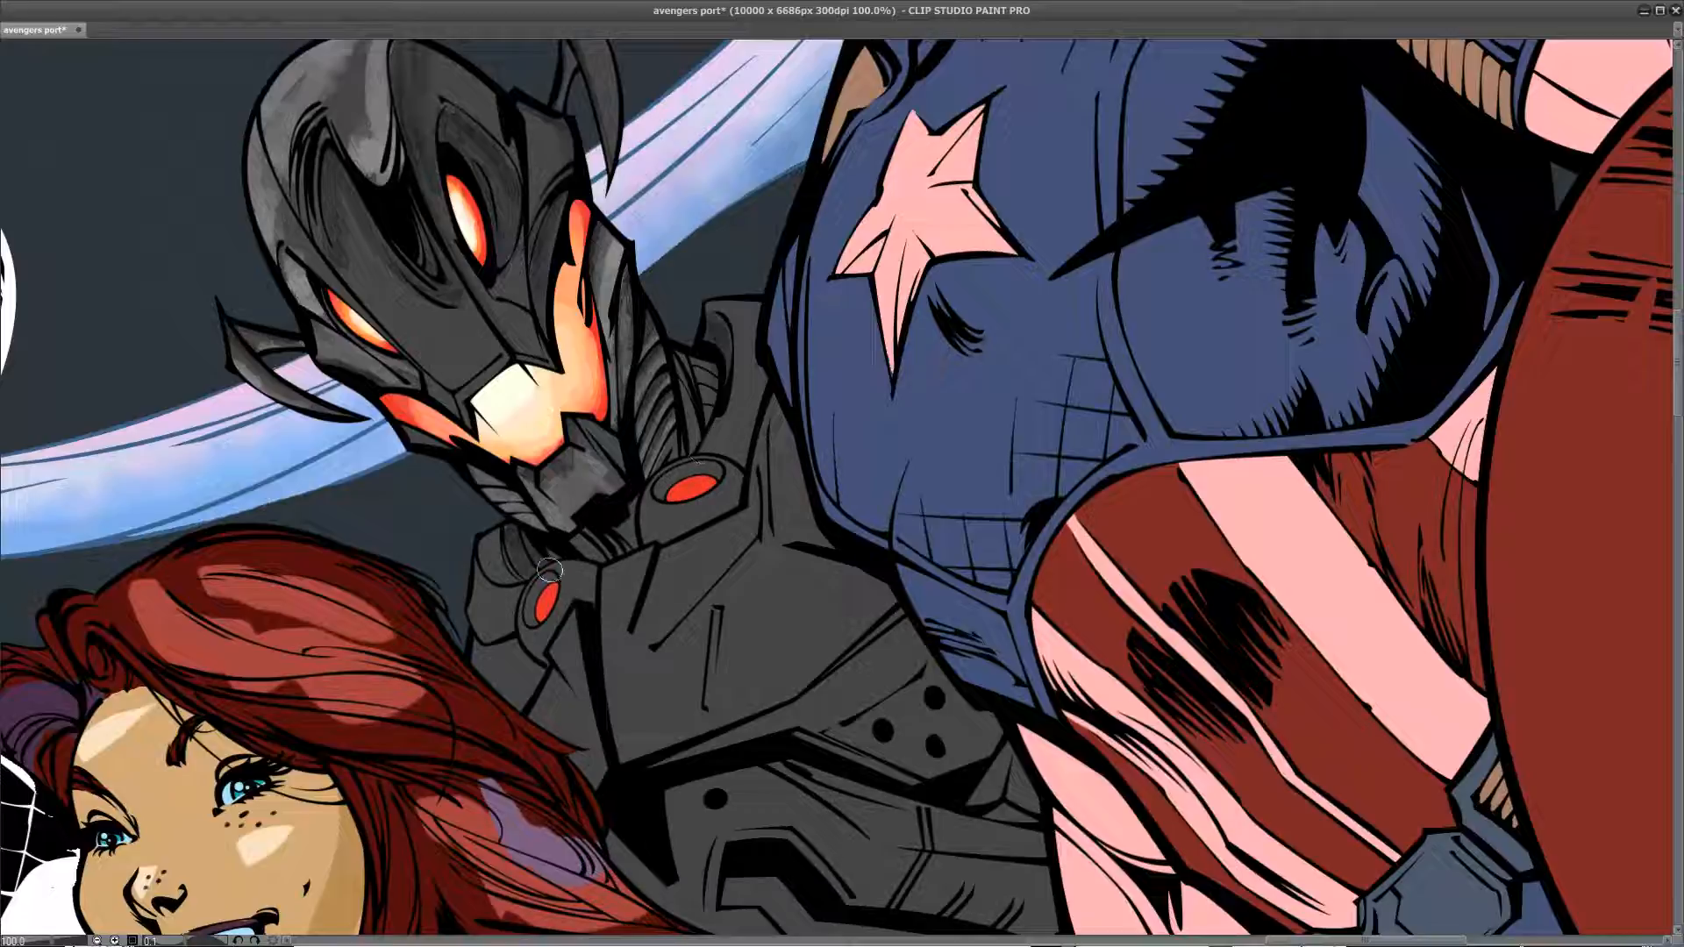
pyautogui.moveTo(562, 570)
pyautogui.mouseDown()
pyautogui.moveTo(564, 603)
pyautogui.moveTo(596, 572)
pyautogui.mouseUp()
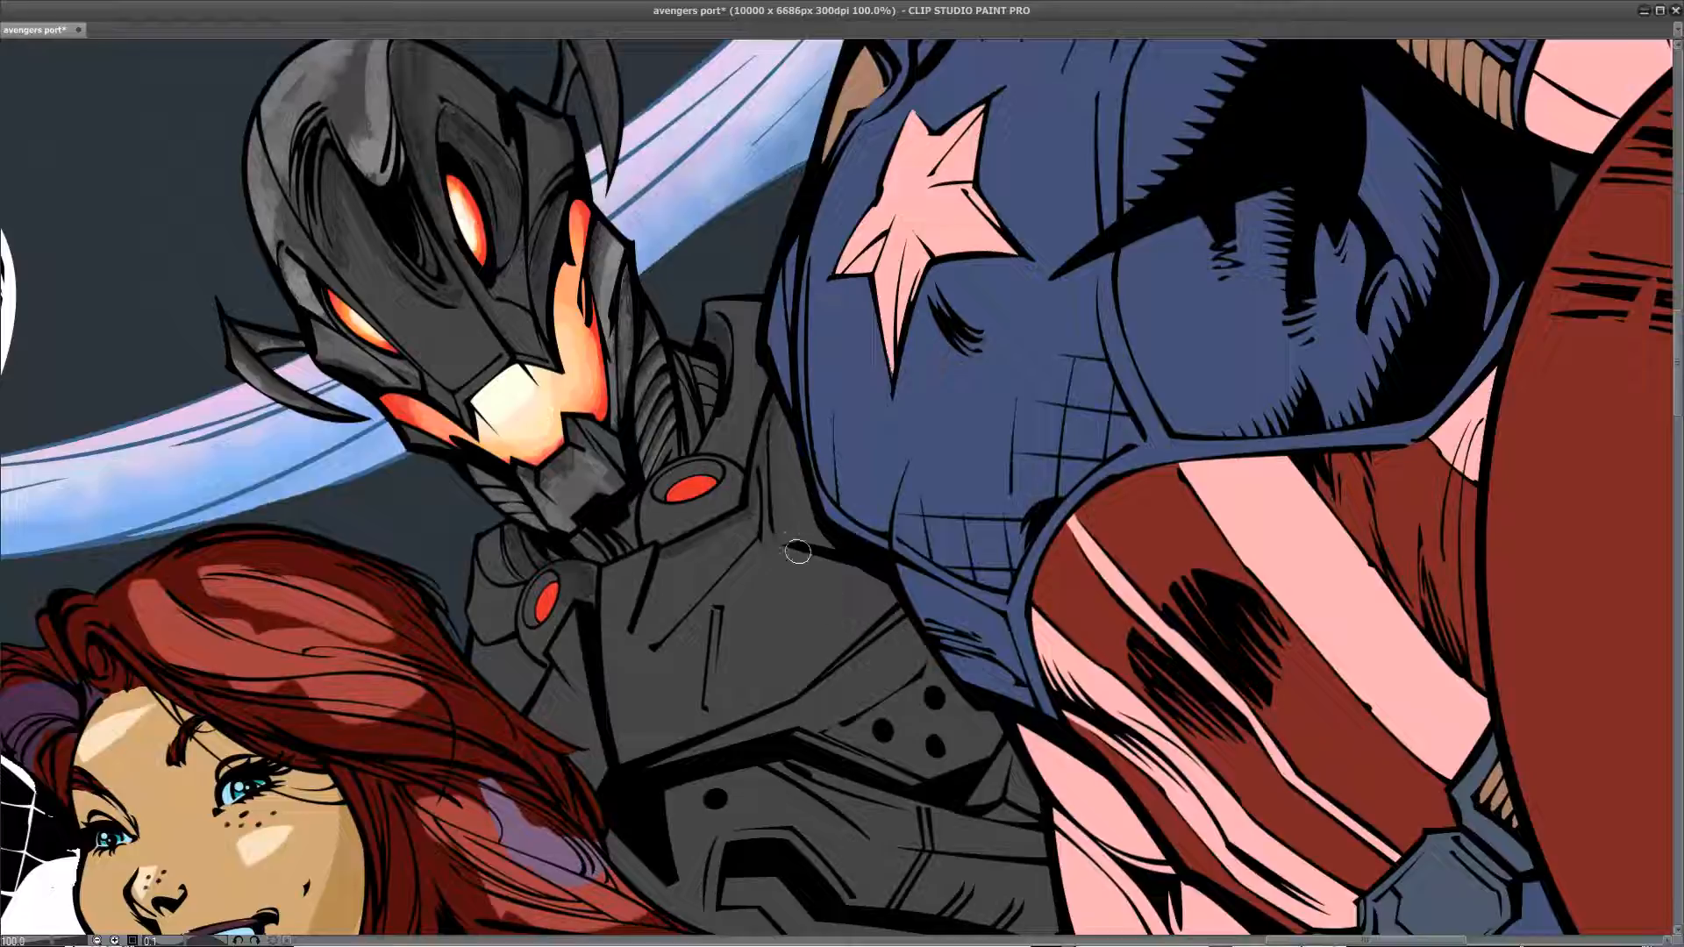
pyautogui.moveTo(825, 556)
pyautogui.mouseDown()
pyautogui.moveTo(891, 593)
pyautogui.moveTo(887, 580)
pyautogui.mouseUp()
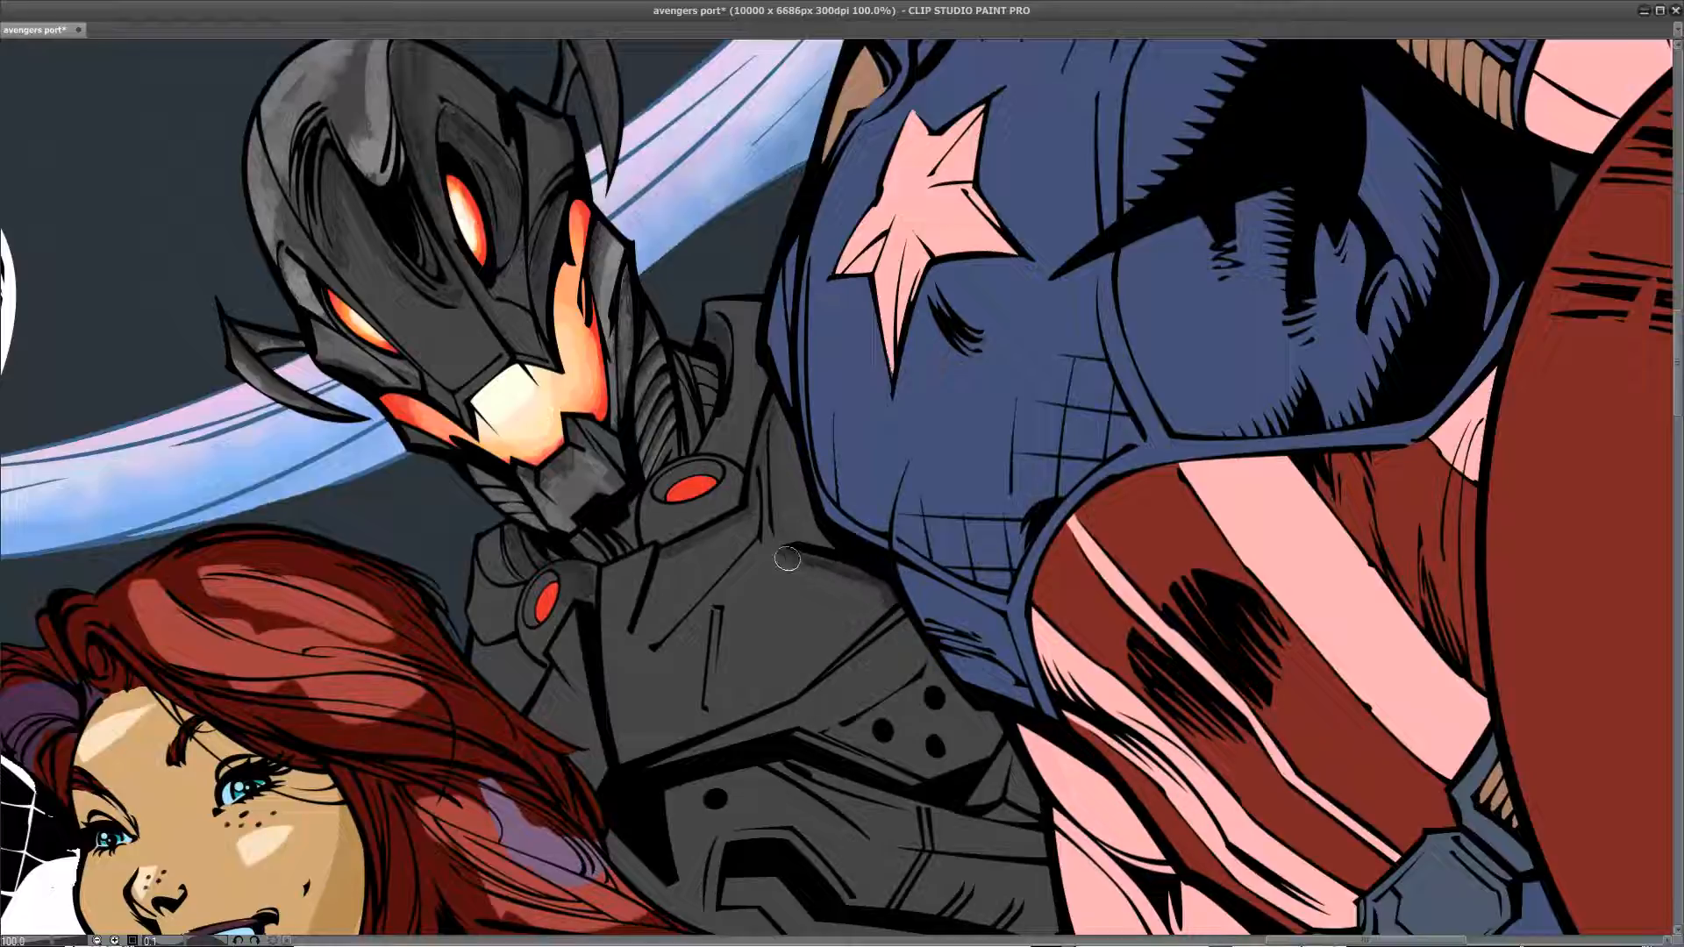
pyautogui.moveTo(669, 551); pyautogui.dragTo(654, 607)
pyautogui.moveTo(514, 646)
pyautogui.mouseDown()
pyautogui.moveTo(540, 670)
pyautogui.moveTo(595, 625)
pyautogui.moveTo(594, 711)
pyautogui.mouseUp()
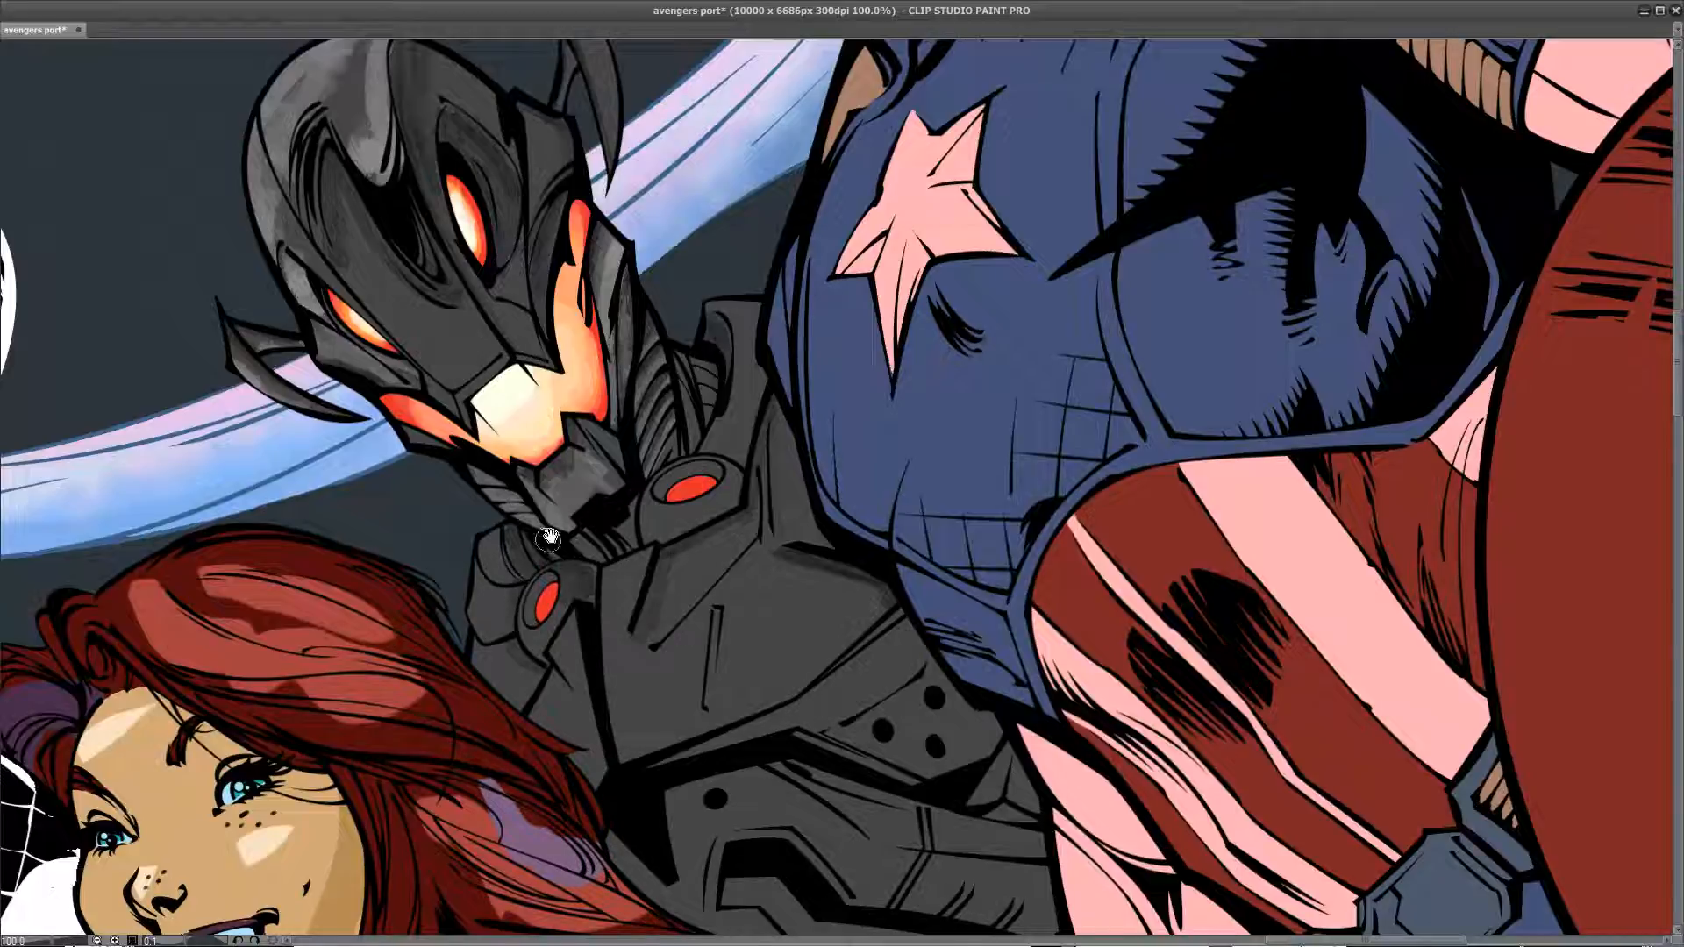
# Step: Paint near-black textured shading on Ultron's abdominal plates, from the recess below the chest to the ribbed segments beside the red hair
pyautogui.moveTo(735, 600); pyautogui.dragTo(652, 340)
pyautogui.moveTo(581, 532)
pyautogui.mouseDown()
pyautogui.moveTo(605, 586)
pyautogui.moveTo(594, 543)
pyautogui.moveTo(665, 520)
pyautogui.moveTo(618, 541)
pyautogui.moveTo(643, 536)
pyautogui.mouseUp()
pyautogui.moveTo(610, 600)
pyautogui.mouseDown()
pyautogui.moveTo(586, 552)
pyautogui.moveTo(611, 529)
pyautogui.moveTo(583, 606)
pyautogui.moveTo(603, 539)
pyautogui.moveTo(665, 520)
pyautogui.moveTo(611, 561)
pyautogui.mouseUp()
pyautogui.moveTo(763, 544)
pyautogui.mouseDown()
pyautogui.moveTo(691, 509)
pyautogui.moveTo(767, 540)
pyautogui.moveTo(730, 520)
pyautogui.mouseUp()
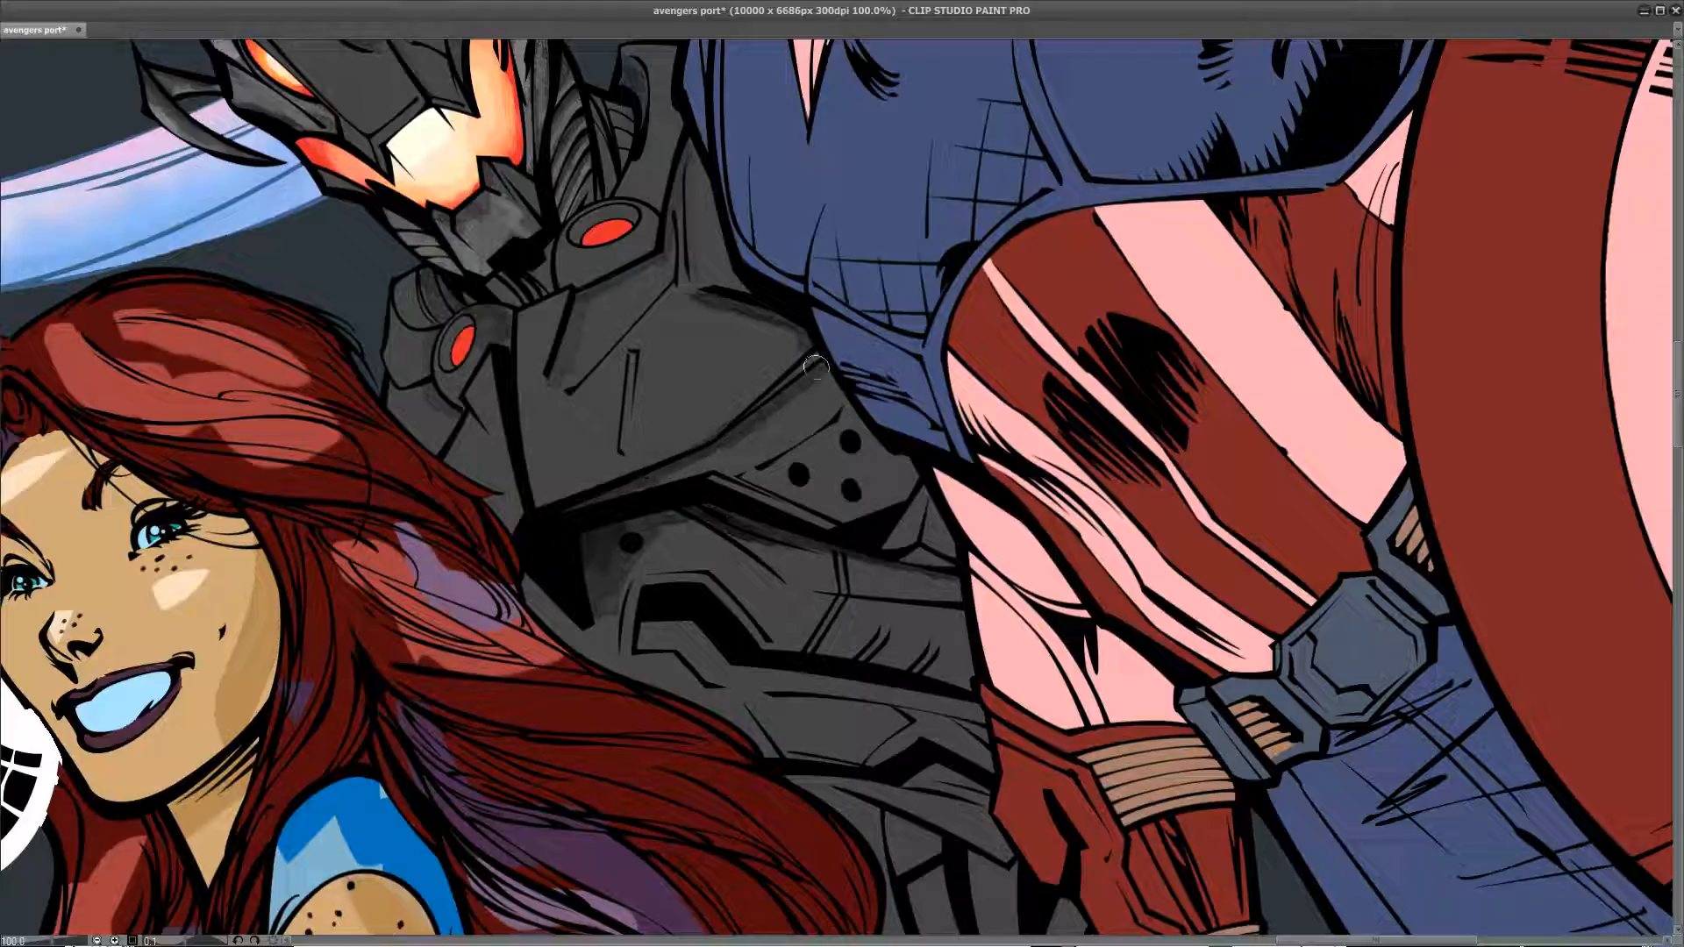
pyautogui.moveTo(776, 594)
pyautogui.mouseDown()
pyautogui.moveTo(745, 454)
pyautogui.moveTo(627, 476)
pyautogui.moveTo(671, 504)
pyautogui.moveTo(940, 557)
pyautogui.mouseUp()
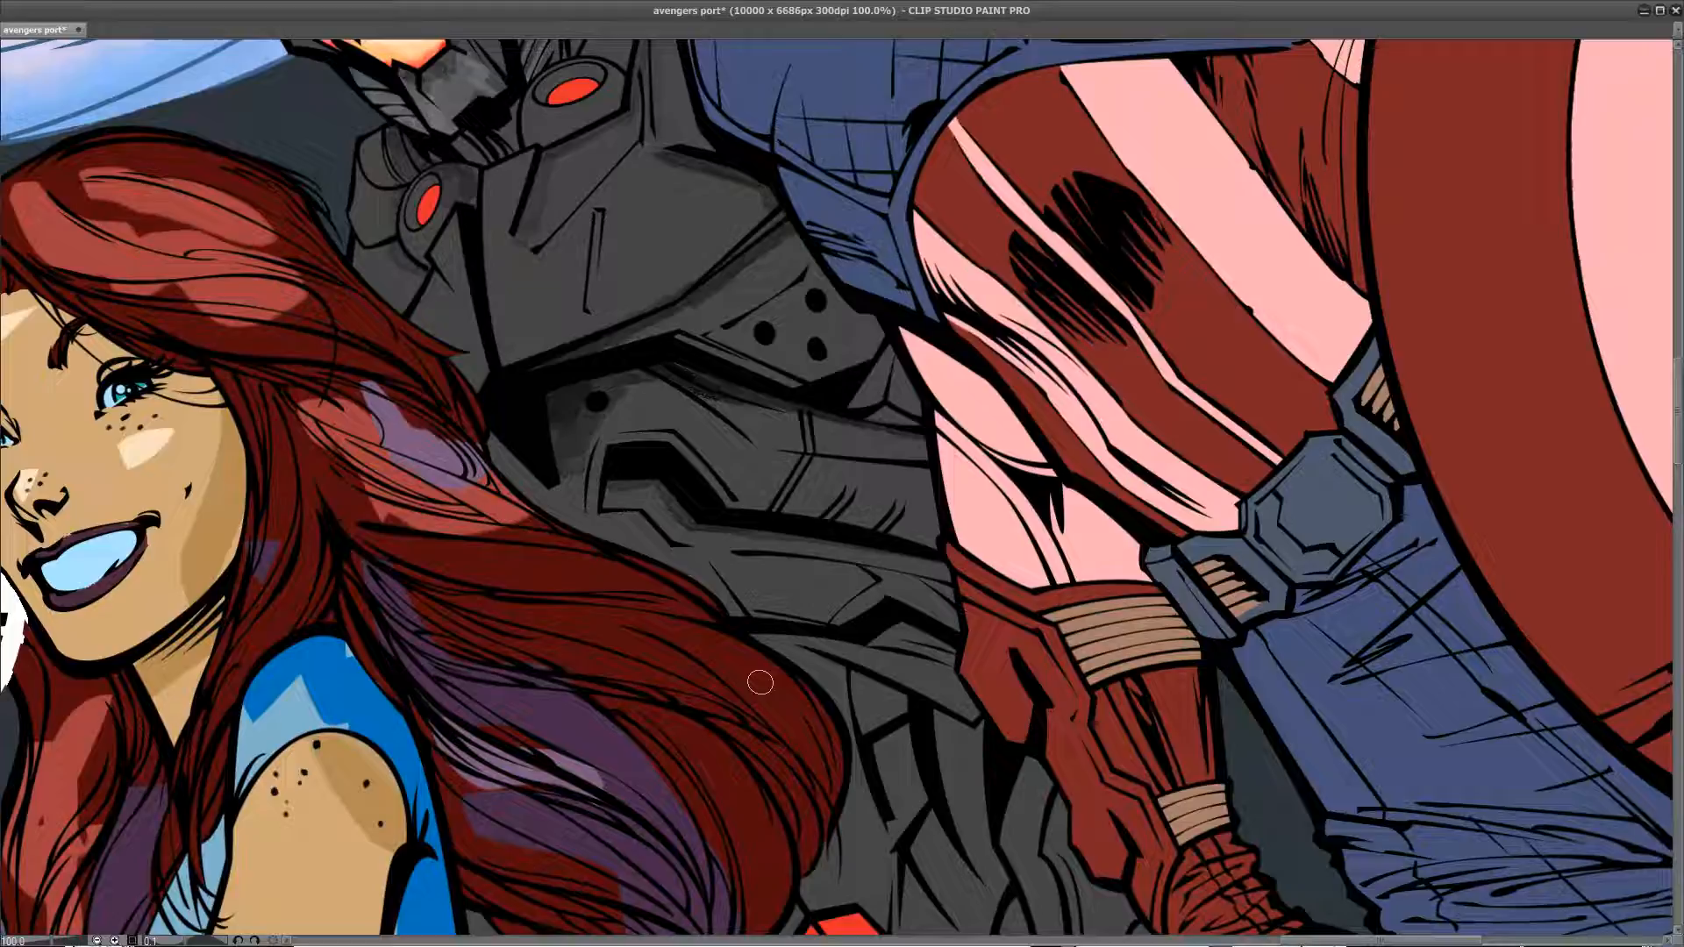
pyautogui.moveTo(711, 512)
pyautogui.mouseDown()
pyautogui.moveTo(613, 488)
pyautogui.moveTo(669, 483)
pyautogui.moveTo(660, 505)
pyautogui.moveTo(687, 526)
pyautogui.moveTo(850, 545)
pyautogui.moveTo(974, 605)
pyautogui.mouseUp()
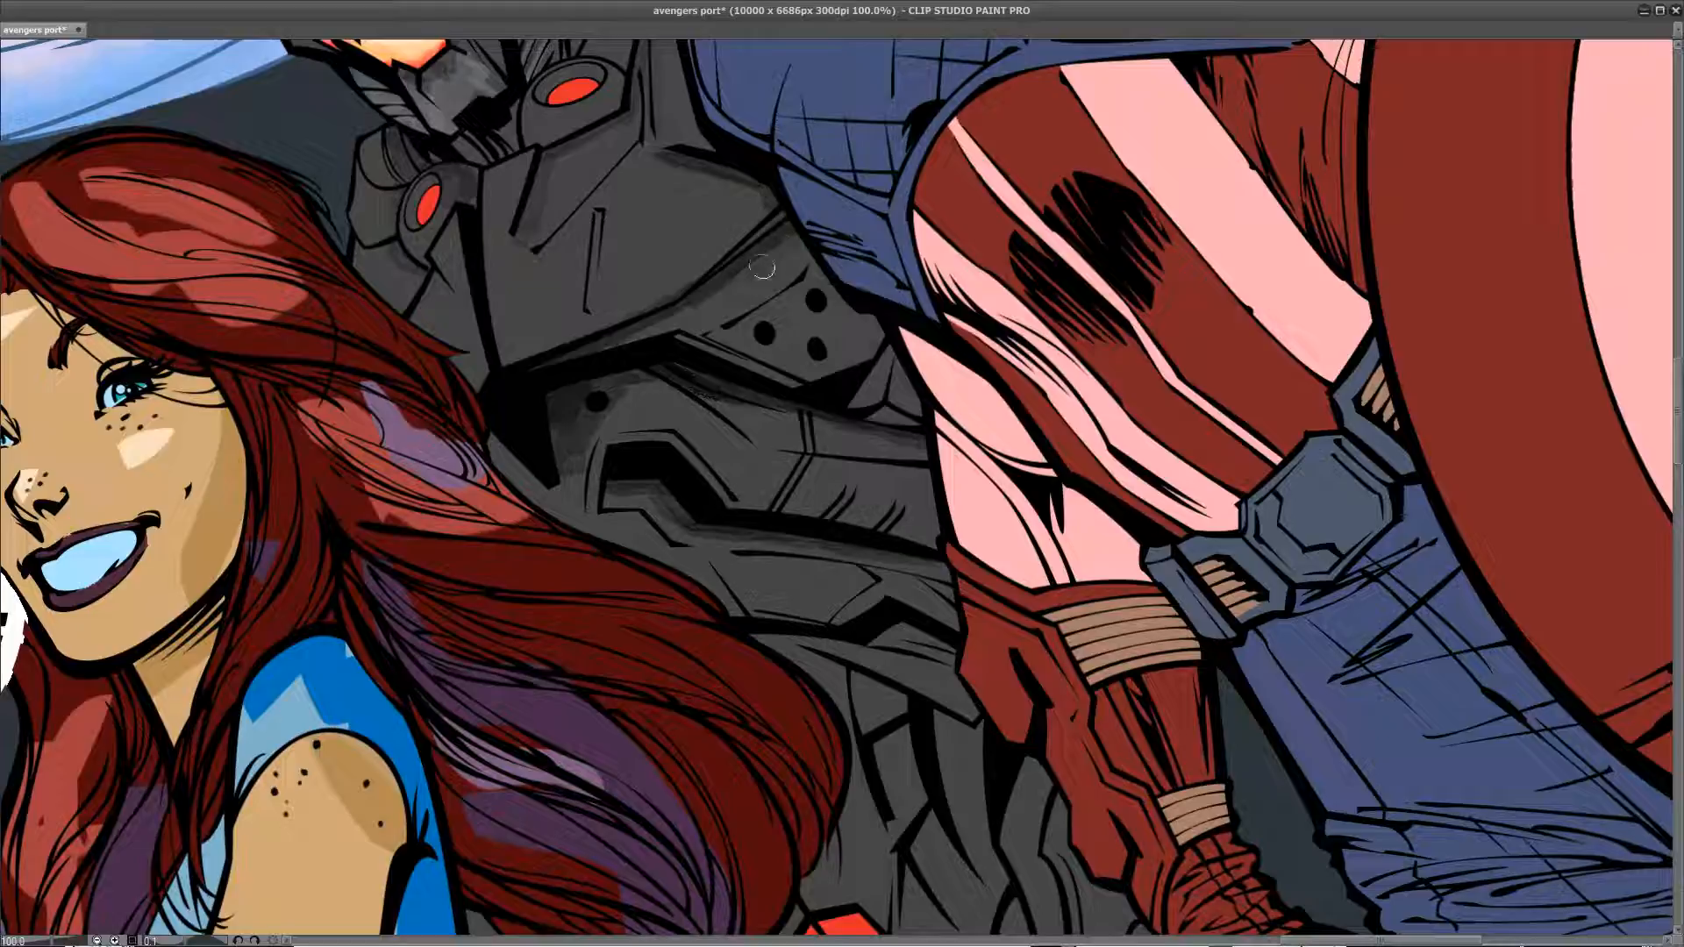
# Step: Shade the chest plate with the three round holes and the lower waist plates beside Captain America's red glove
pyautogui.moveTo(766, 288); pyautogui.dragTo(804, 608)
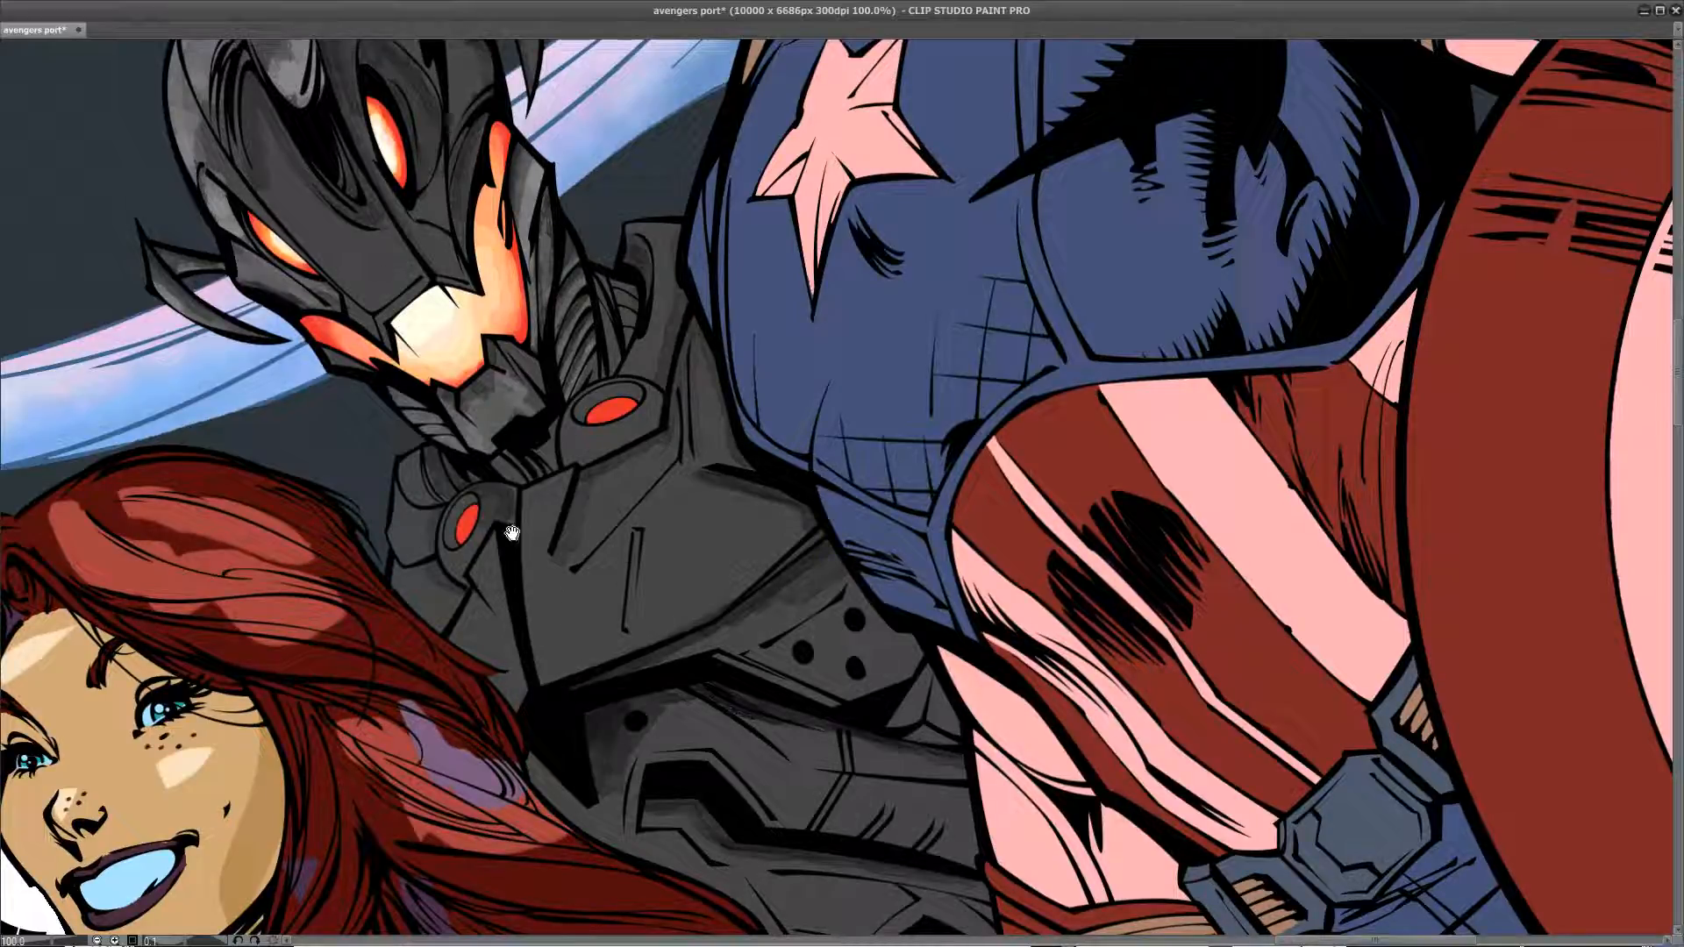
pyautogui.moveTo(507, 632); pyautogui.dragTo(395, 296)
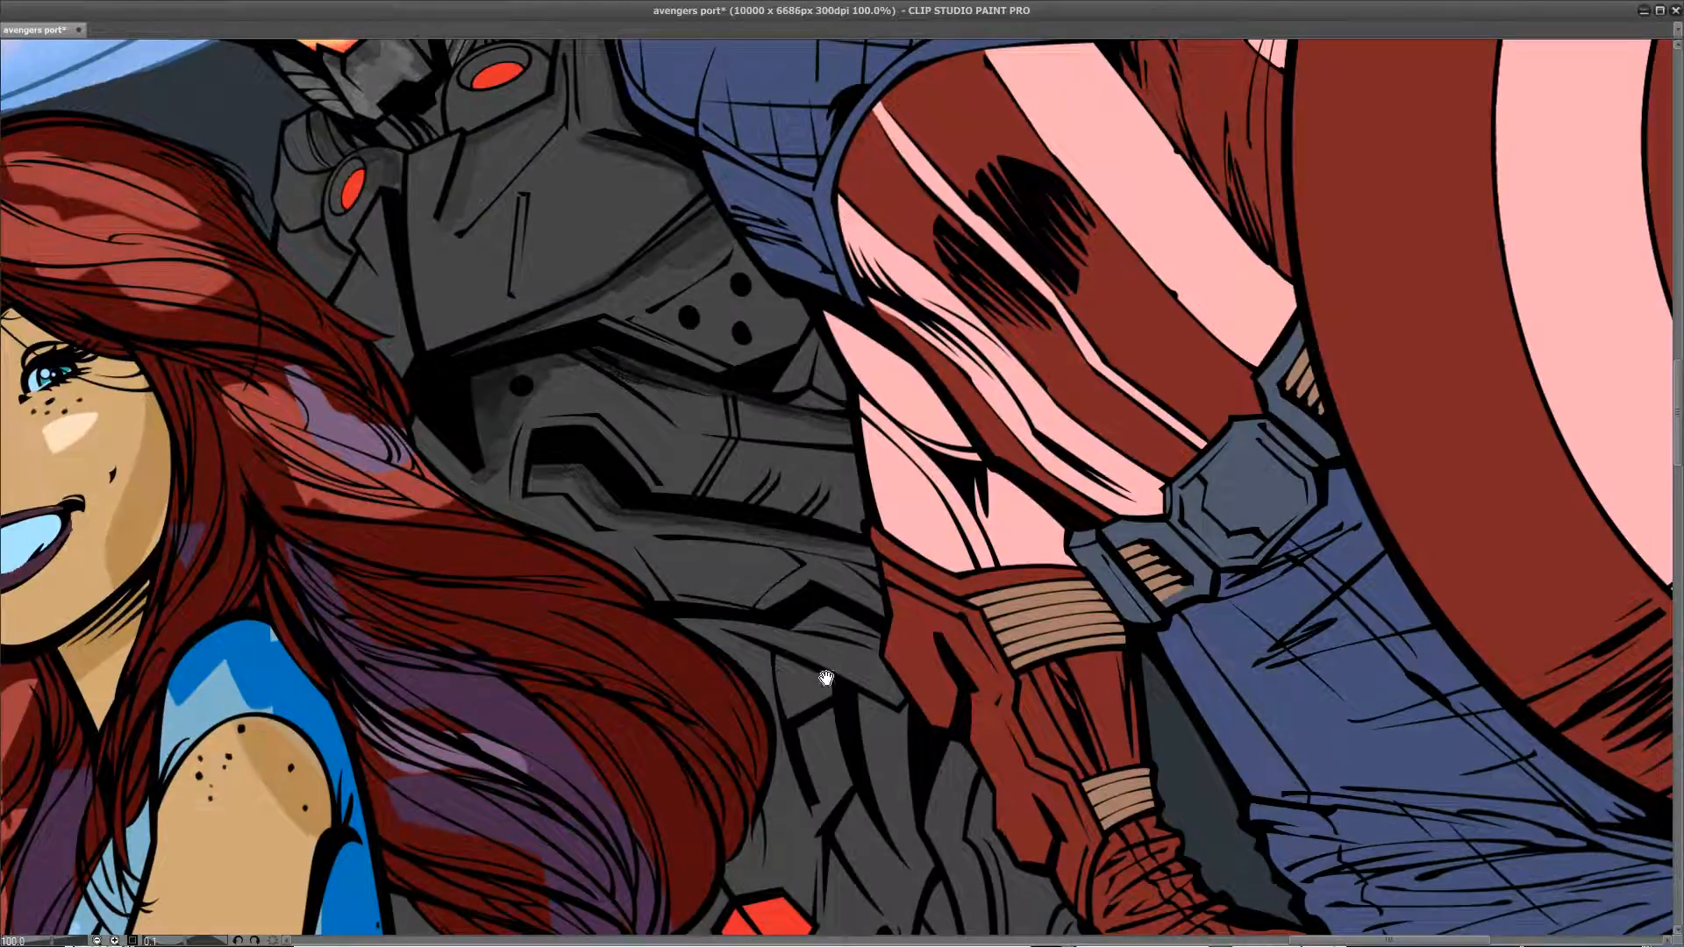
pyautogui.moveTo(825, 678); pyautogui.dragTo(745, 675)
pyautogui.moveTo(621, 610)
pyautogui.mouseDown()
pyautogui.moveTo(730, 623)
pyautogui.moveTo(761, 597)
pyautogui.moveTo(851, 650)
pyautogui.moveTo(823, 577)
pyautogui.moveTo(756, 521)
pyautogui.moveTo(795, 536)
pyautogui.mouseUp()
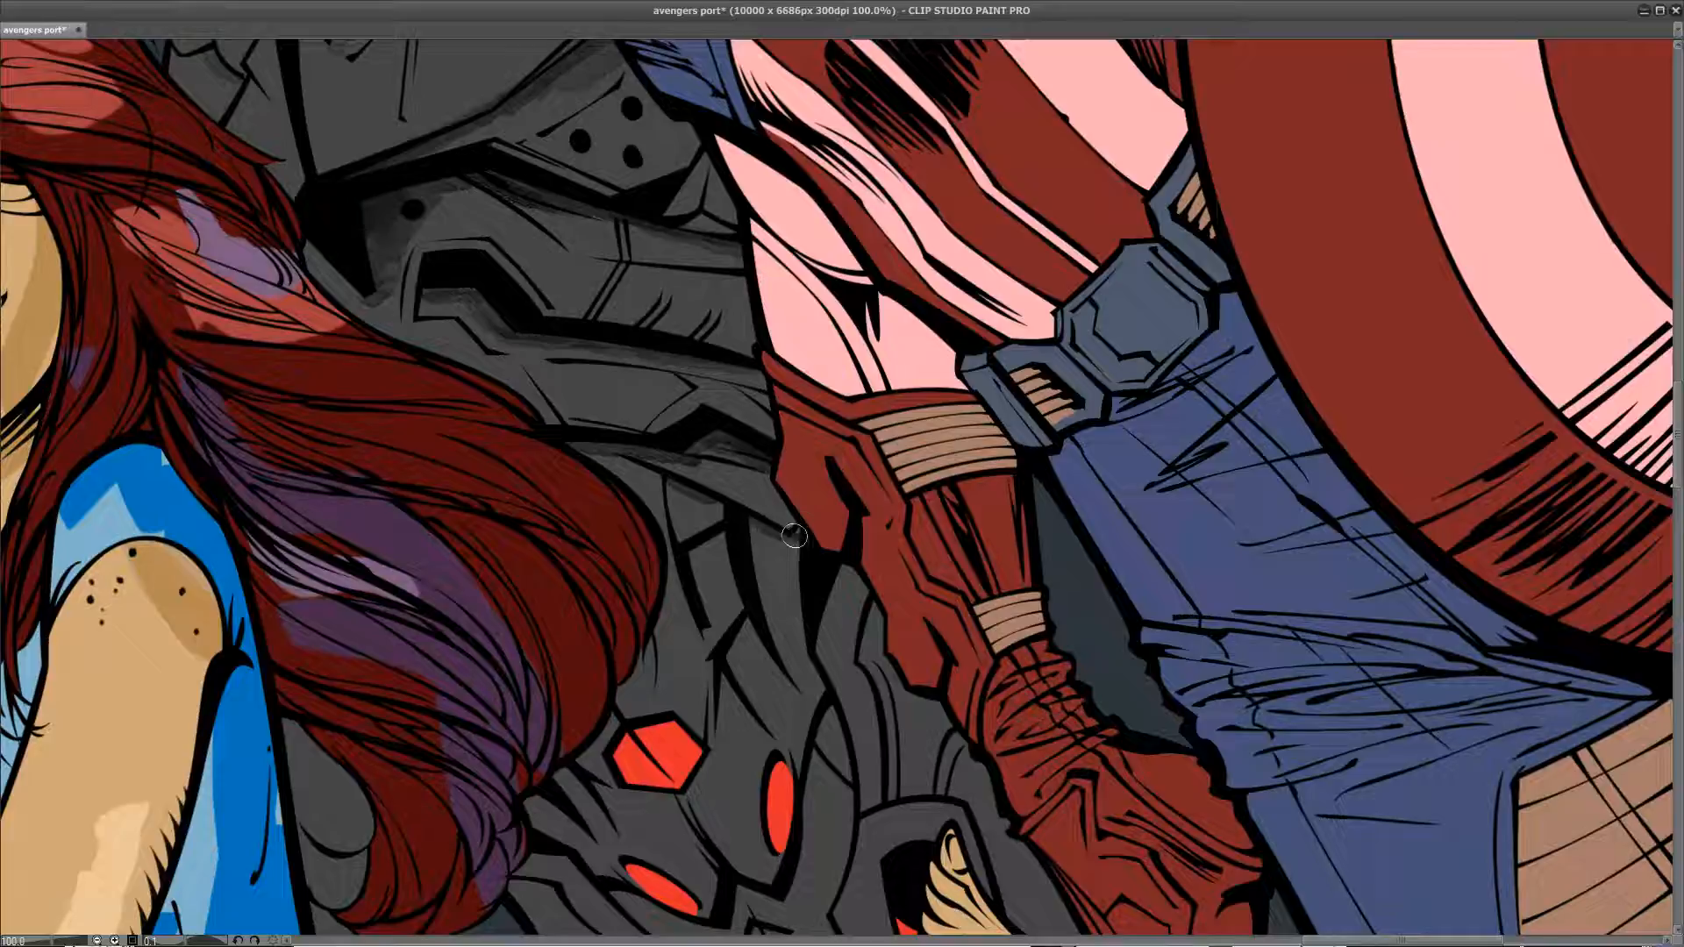
# Step: Paint near-black shading around the red lights on Ultron's pelvis and around both oval hip openings, including the one behind the bare foot
pyautogui.moveTo(868, 586); pyautogui.dragTo(918, 406)
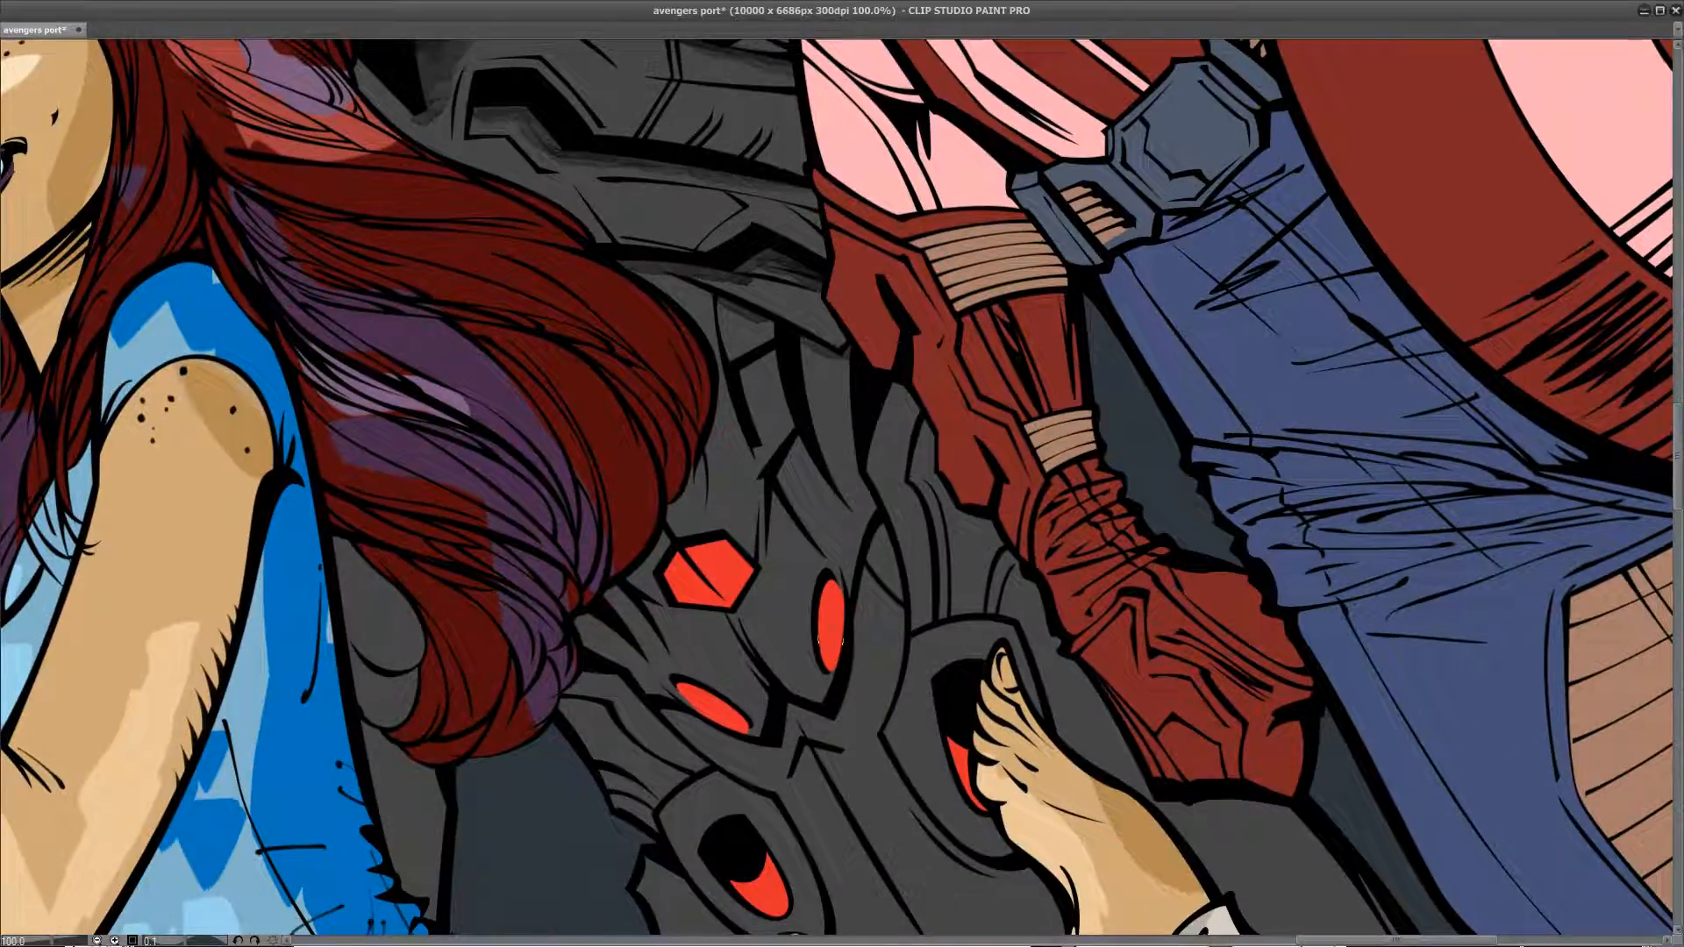
pyautogui.moveTo(858, 586)
pyautogui.mouseDown()
pyautogui.moveTo(853, 679)
pyautogui.moveTo(823, 717)
pyautogui.moveTo(794, 707)
pyautogui.moveTo(767, 743)
pyautogui.moveTo(677, 711)
pyautogui.mouseUp()
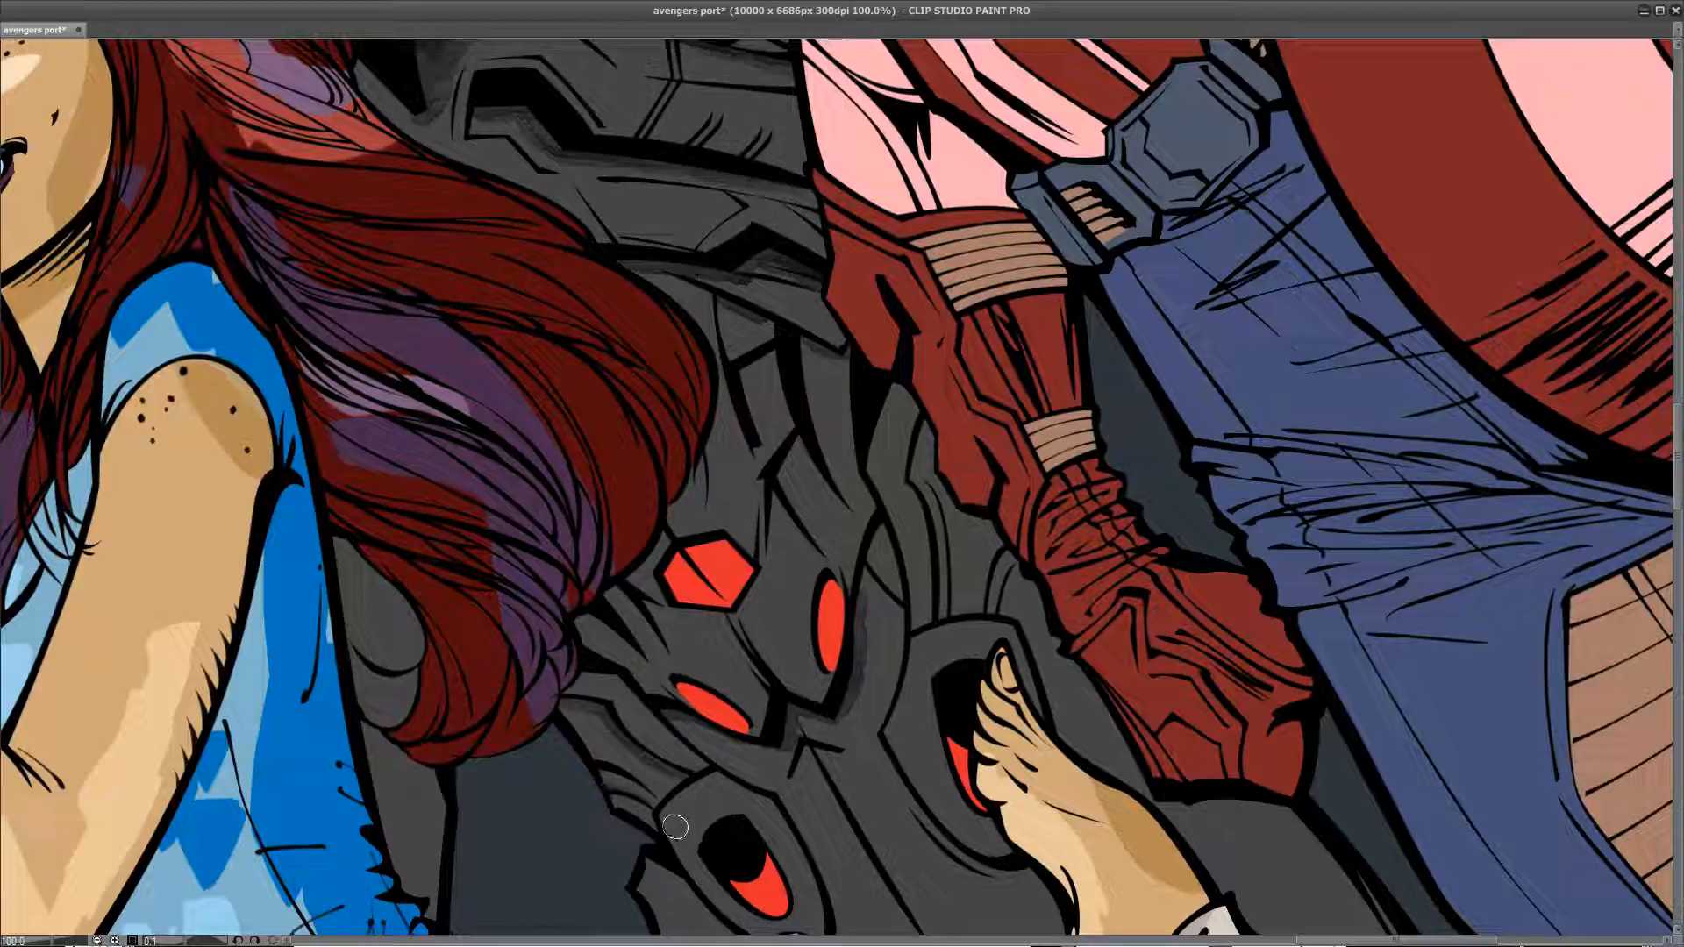
pyautogui.moveTo(664, 828); pyautogui.dragTo(553, 551)
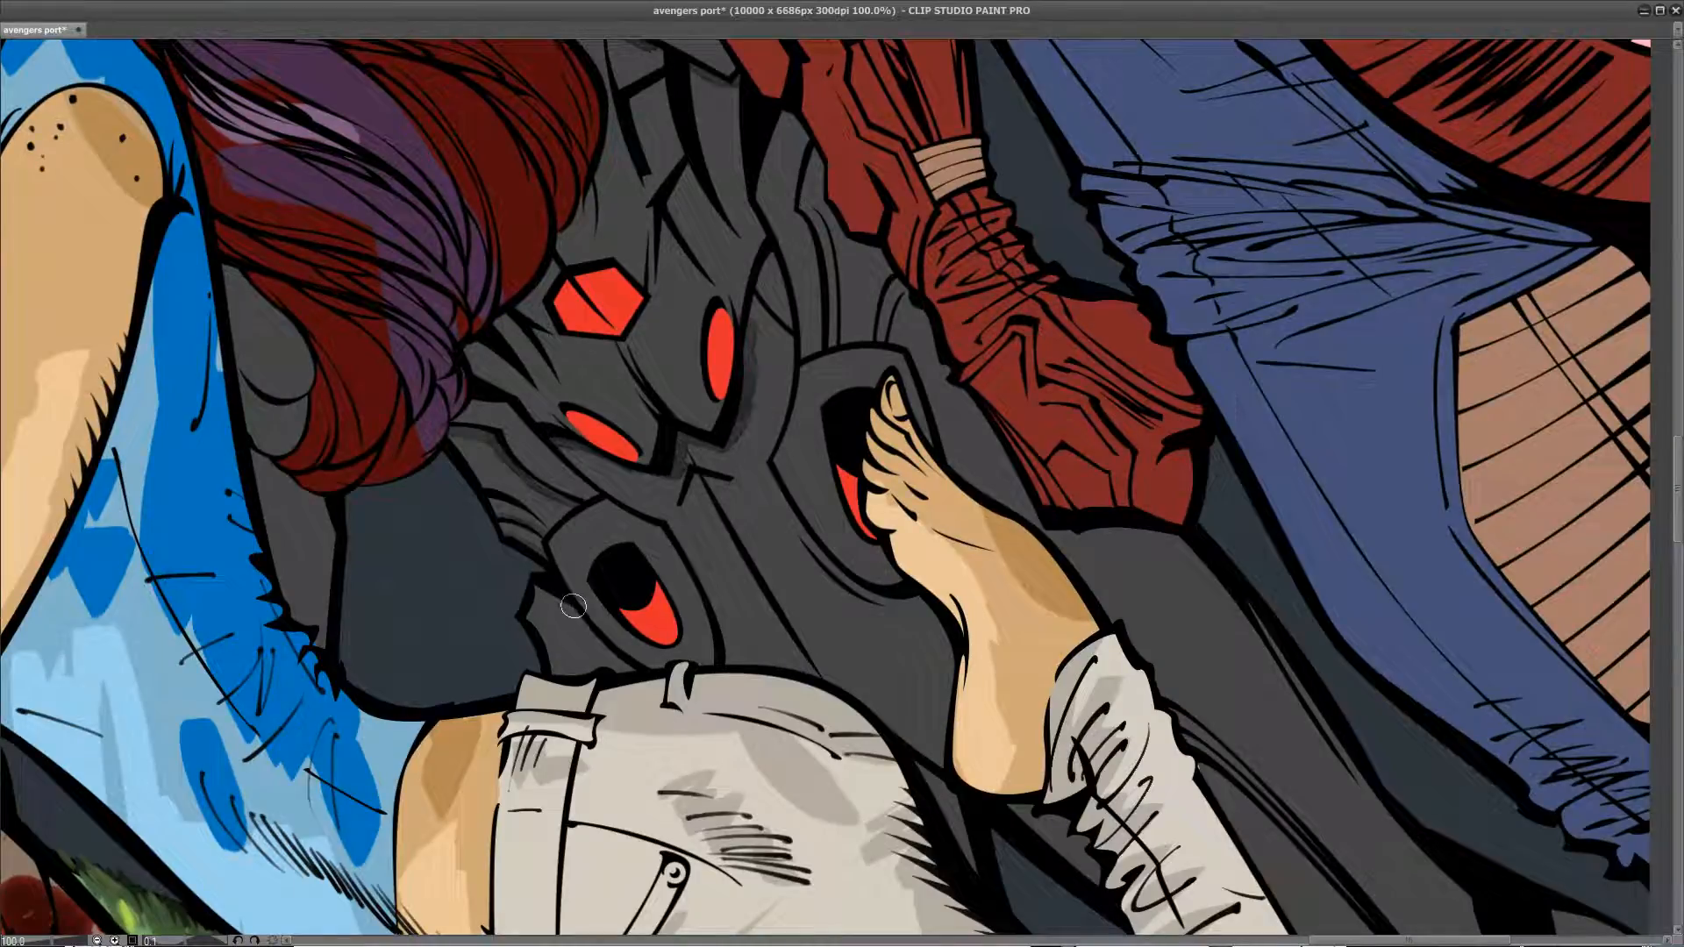
pyautogui.moveTo(691, 552)
pyautogui.mouseDown()
pyautogui.moveTo(721, 698)
pyautogui.moveTo(727, 631)
pyautogui.moveTo(679, 528)
pyautogui.mouseUp()
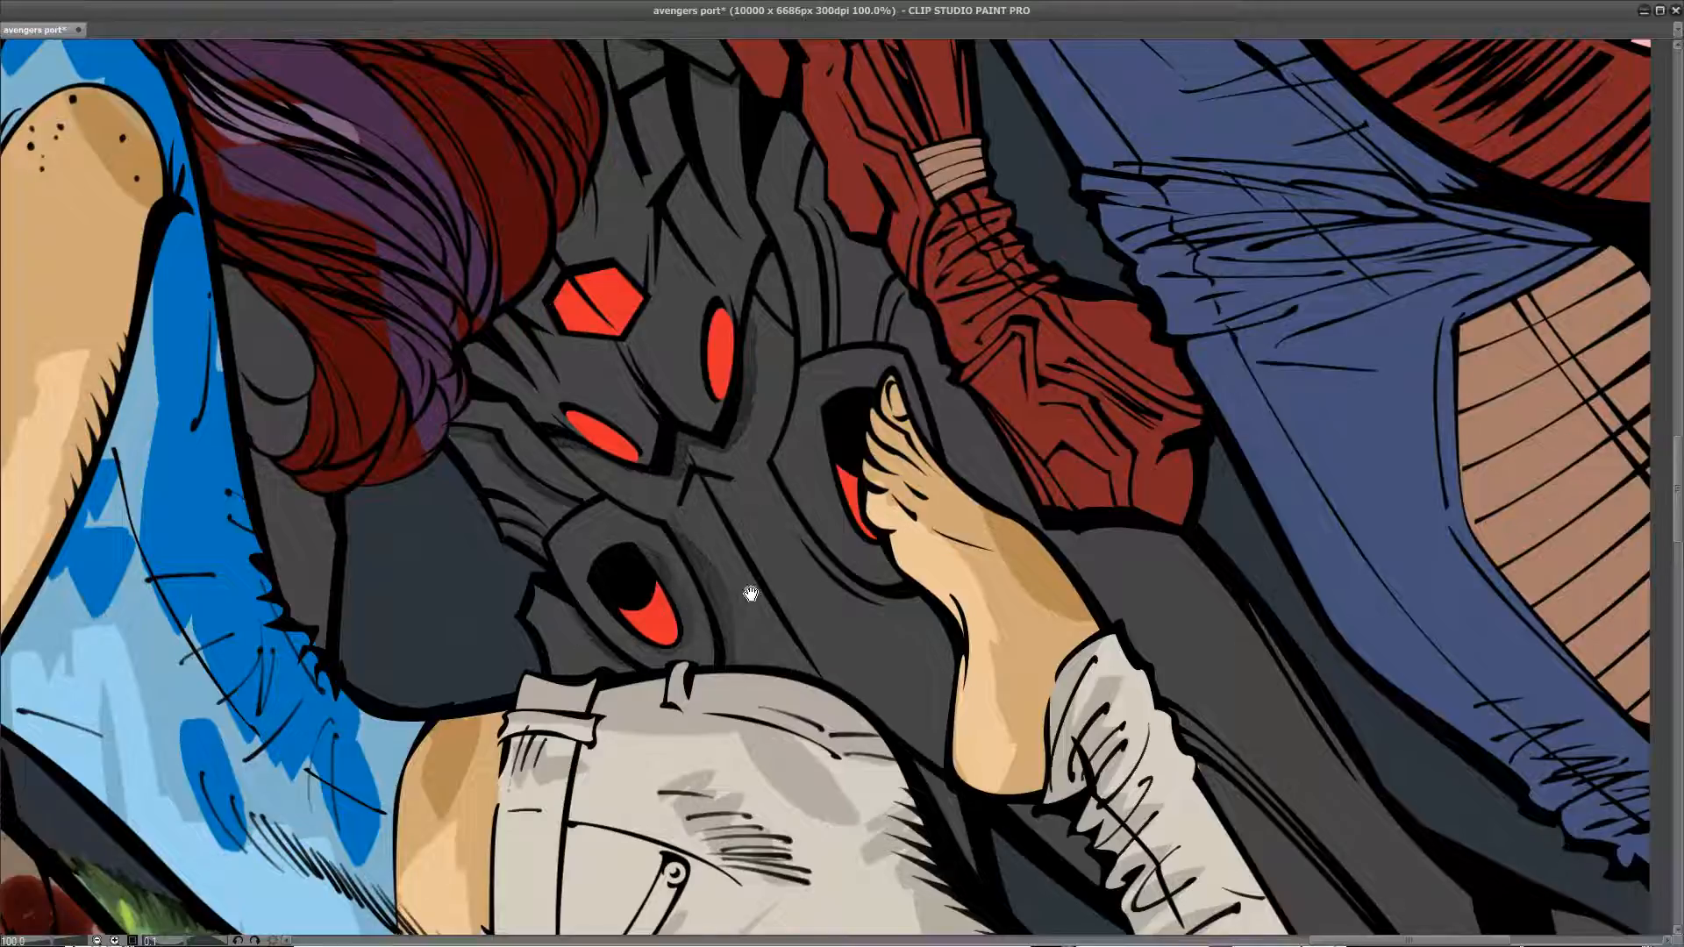
pyautogui.moveTo(751, 594); pyautogui.dragTo(366, 733)
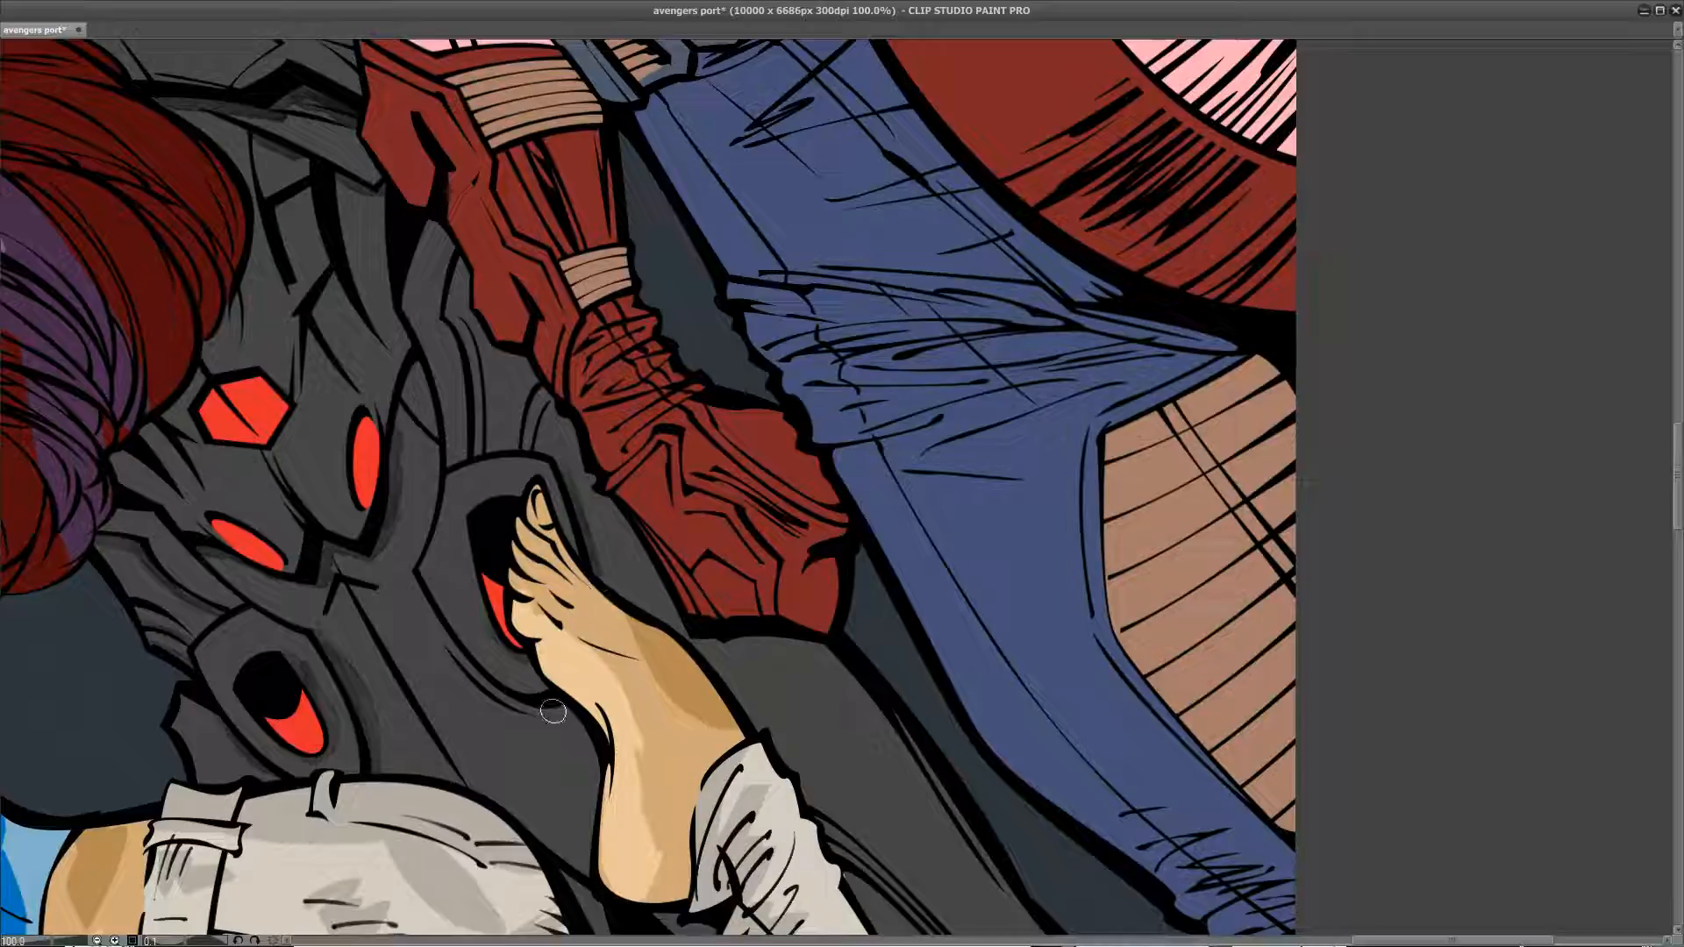
pyautogui.moveTo(522, 689); pyautogui.dragTo(459, 654)
# Step: Shade the narrow overlapping strips of Ultron's waist between the red hair and the red glove
pyautogui.moveTo(574, 698); pyautogui.dragTo(580, 811)
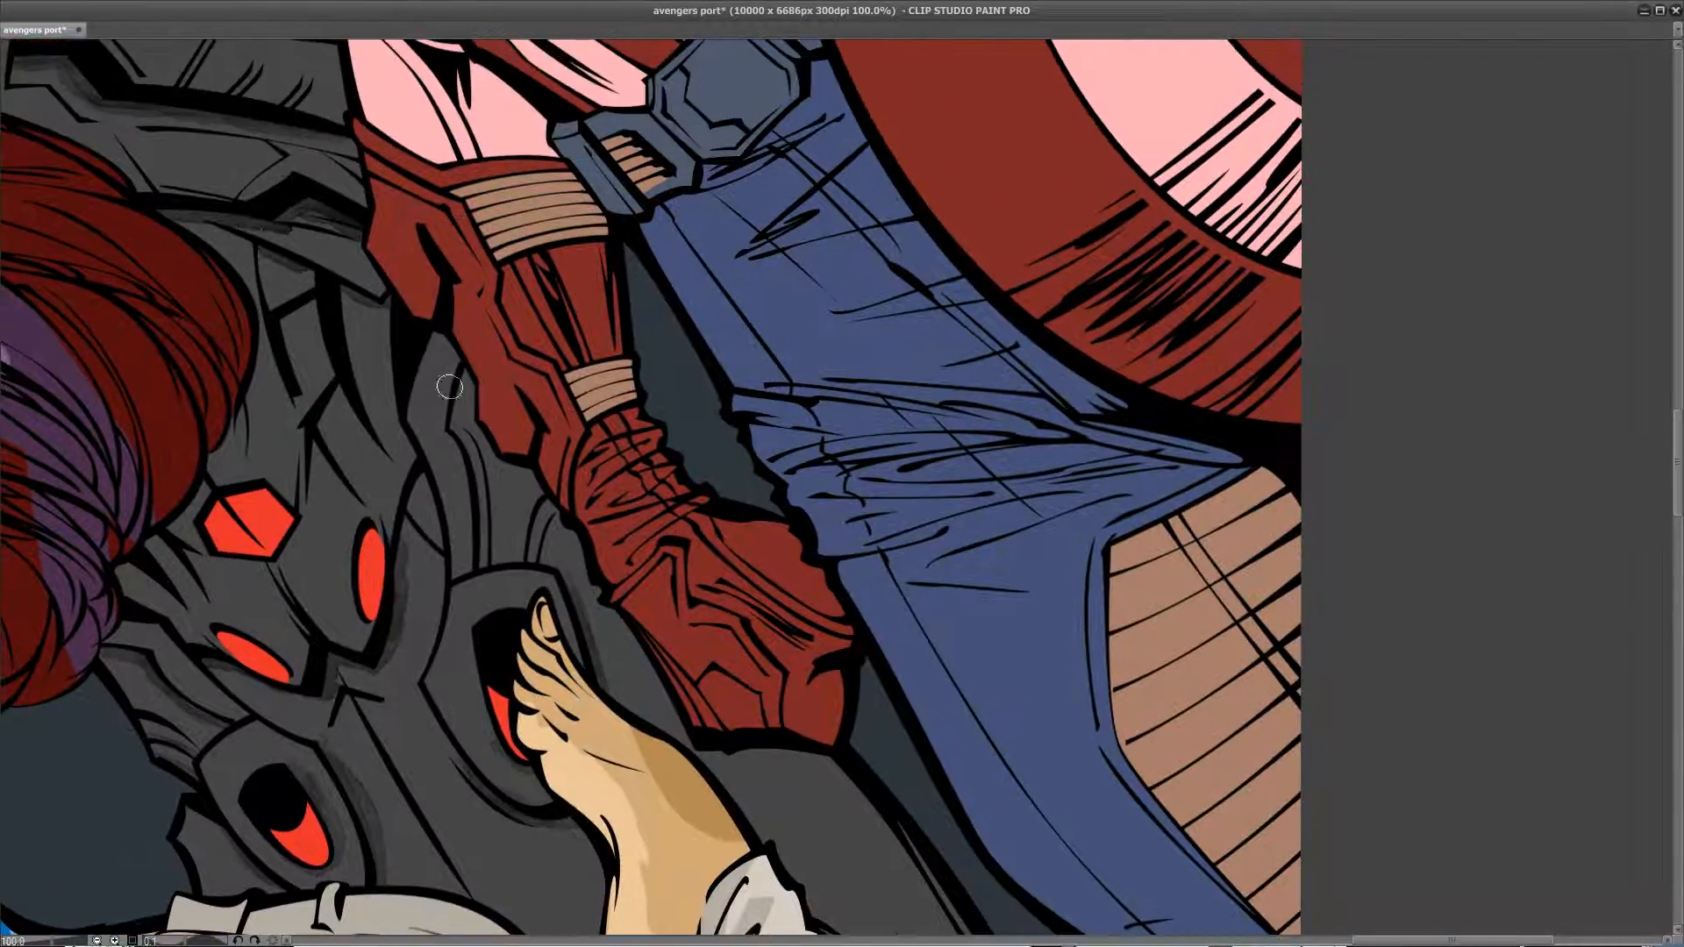
pyautogui.moveTo(457, 425); pyautogui.dragTo(464, 498)
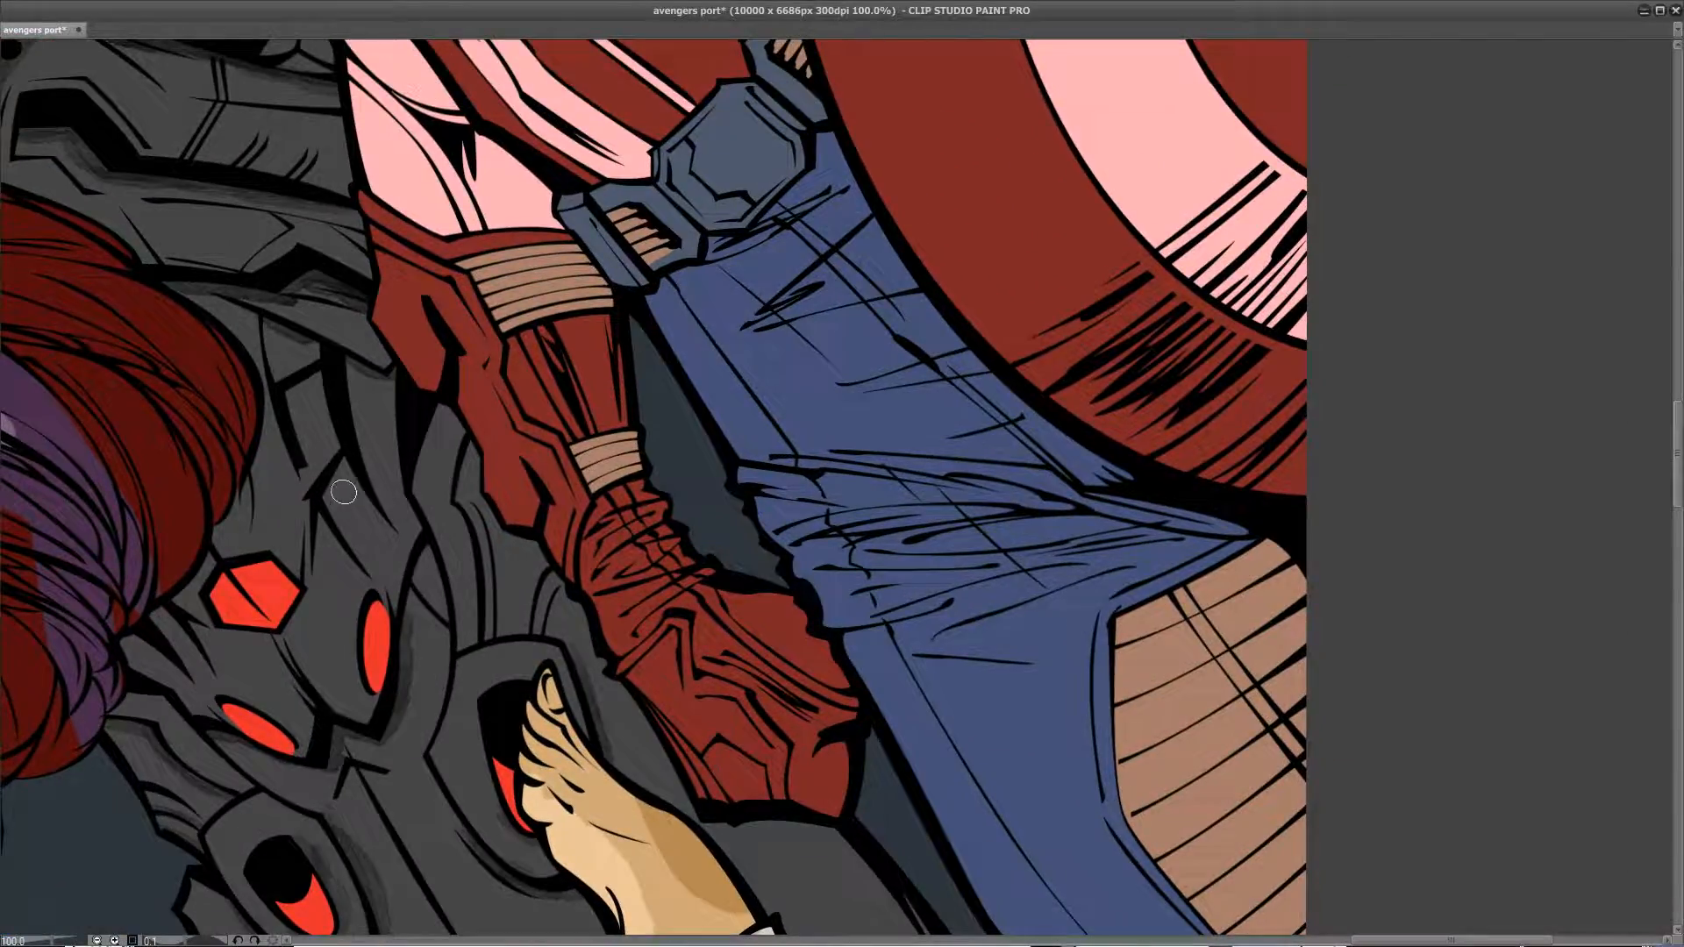
pyautogui.moveTo(331, 483); pyautogui.dragTo(349, 453)
pyautogui.moveTo(290, 393); pyautogui.dragTo(309, 382)
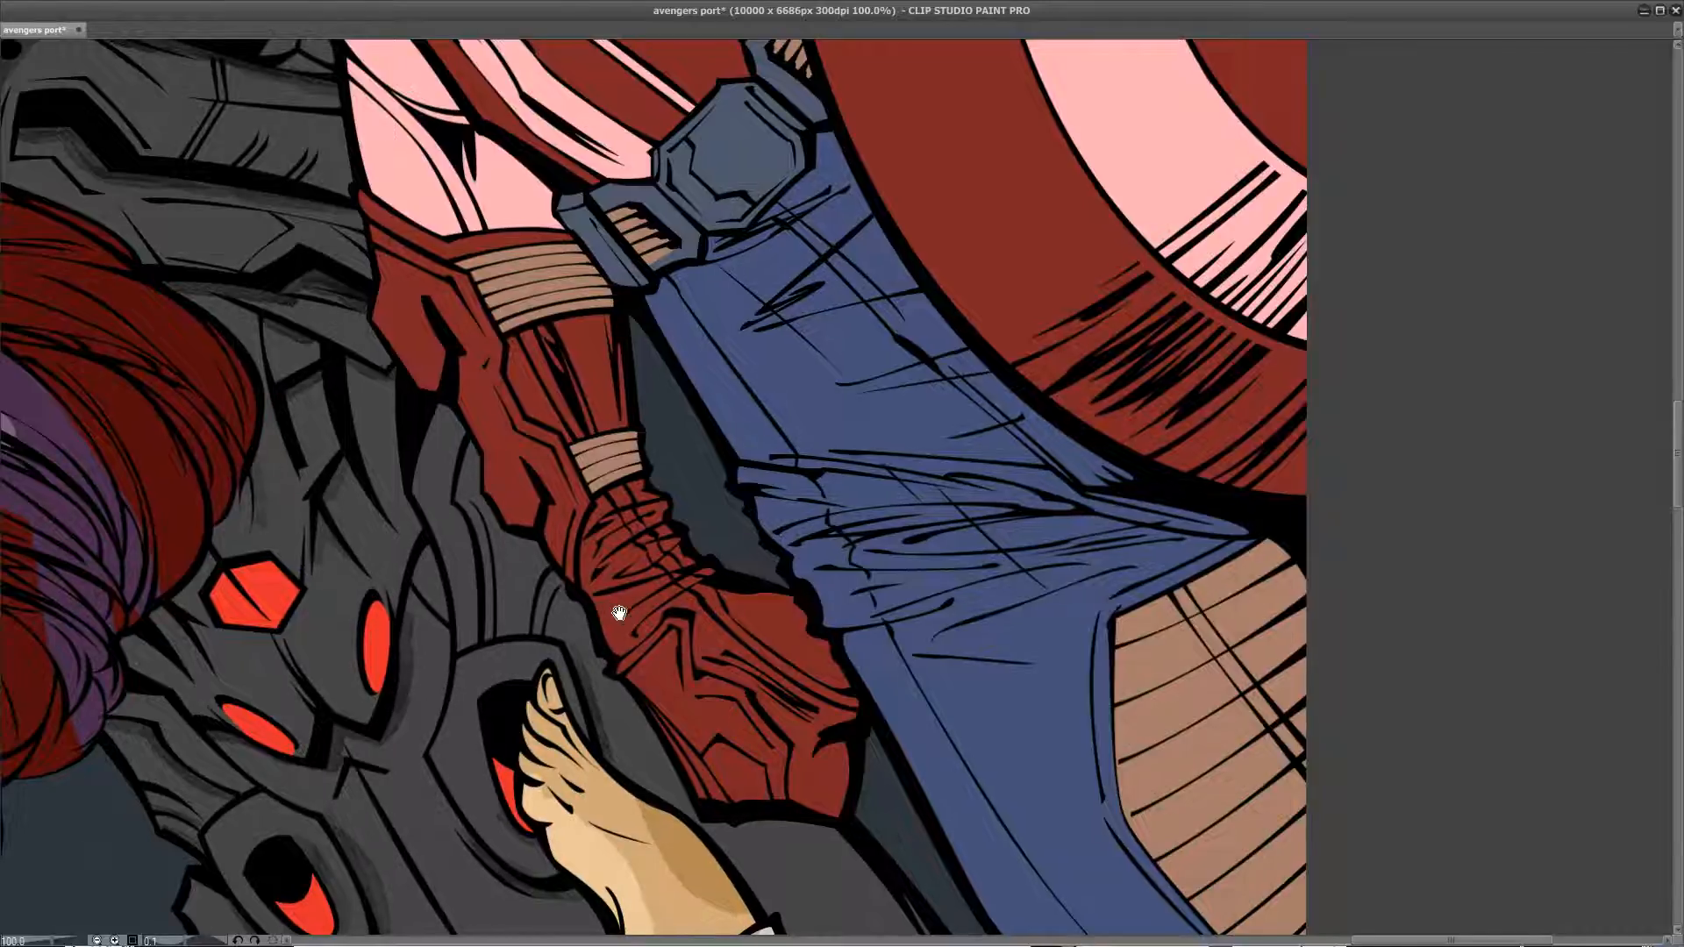
# Step: Undo the stray stroke beside the trouser cuff and paint textured shading on the end of Ultron's thigh above the knee
pyautogui.moveTo(619, 613); pyautogui.dragTo(372, 253)
pyautogui.moveTo(637, 629); pyautogui.dragTo(304, 304)
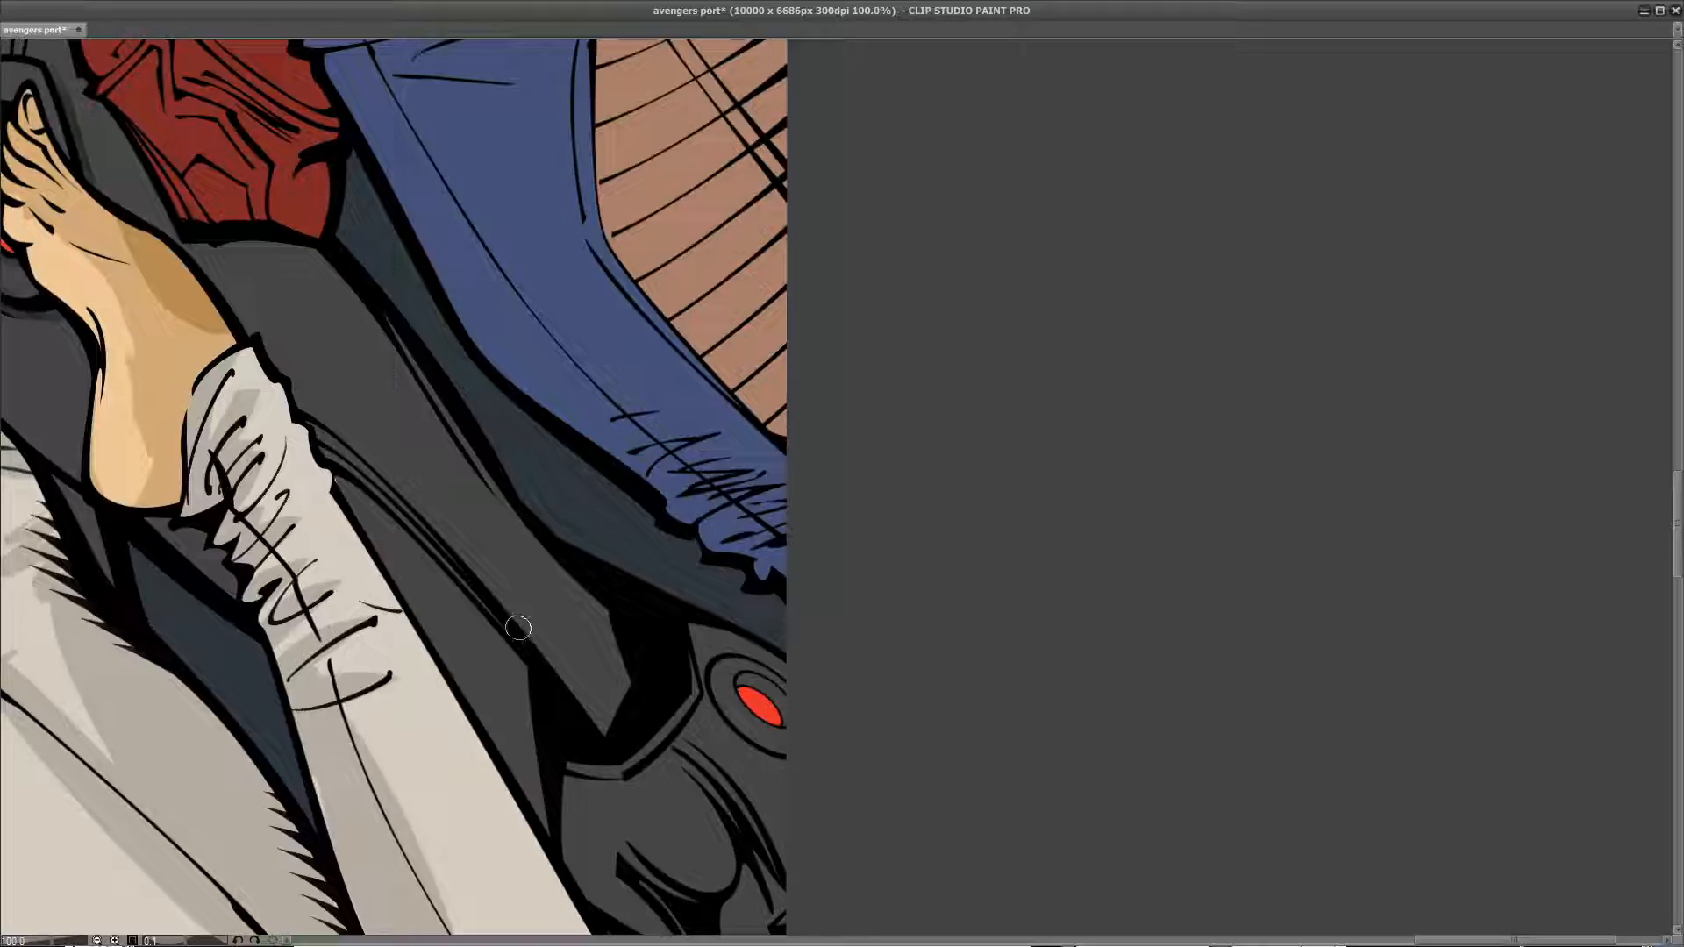
pyautogui.moveTo(317, 406); pyautogui.dragTo(336, 404)
pyautogui.hotkey('ctrl', 'z')
pyautogui.moveTo(708, 638)
pyautogui.mouseDown()
pyautogui.moveTo(566, 442)
pyautogui.moveTo(460, 421)
pyautogui.moveTo(477, 468)
pyautogui.moveTo(443, 536)
pyautogui.moveTo(443, 503)
pyautogui.moveTo(379, 418)
pyautogui.moveTo(471, 542)
pyautogui.moveTo(449, 462)
pyautogui.moveTo(467, 462)
pyautogui.moveTo(465, 498)
pyautogui.moveTo(441, 395)
pyautogui.moveTo(446, 417)
pyautogui.moveTo(418, 368)
pyautogui.mouseUp()
pyautogui.moveTo(389, 277)
pyautogui.mouseDown()
pyautogui.moveTo(485, 471)
pyautogui.moveTo(509, 566)
pyautogui.mouseUp()
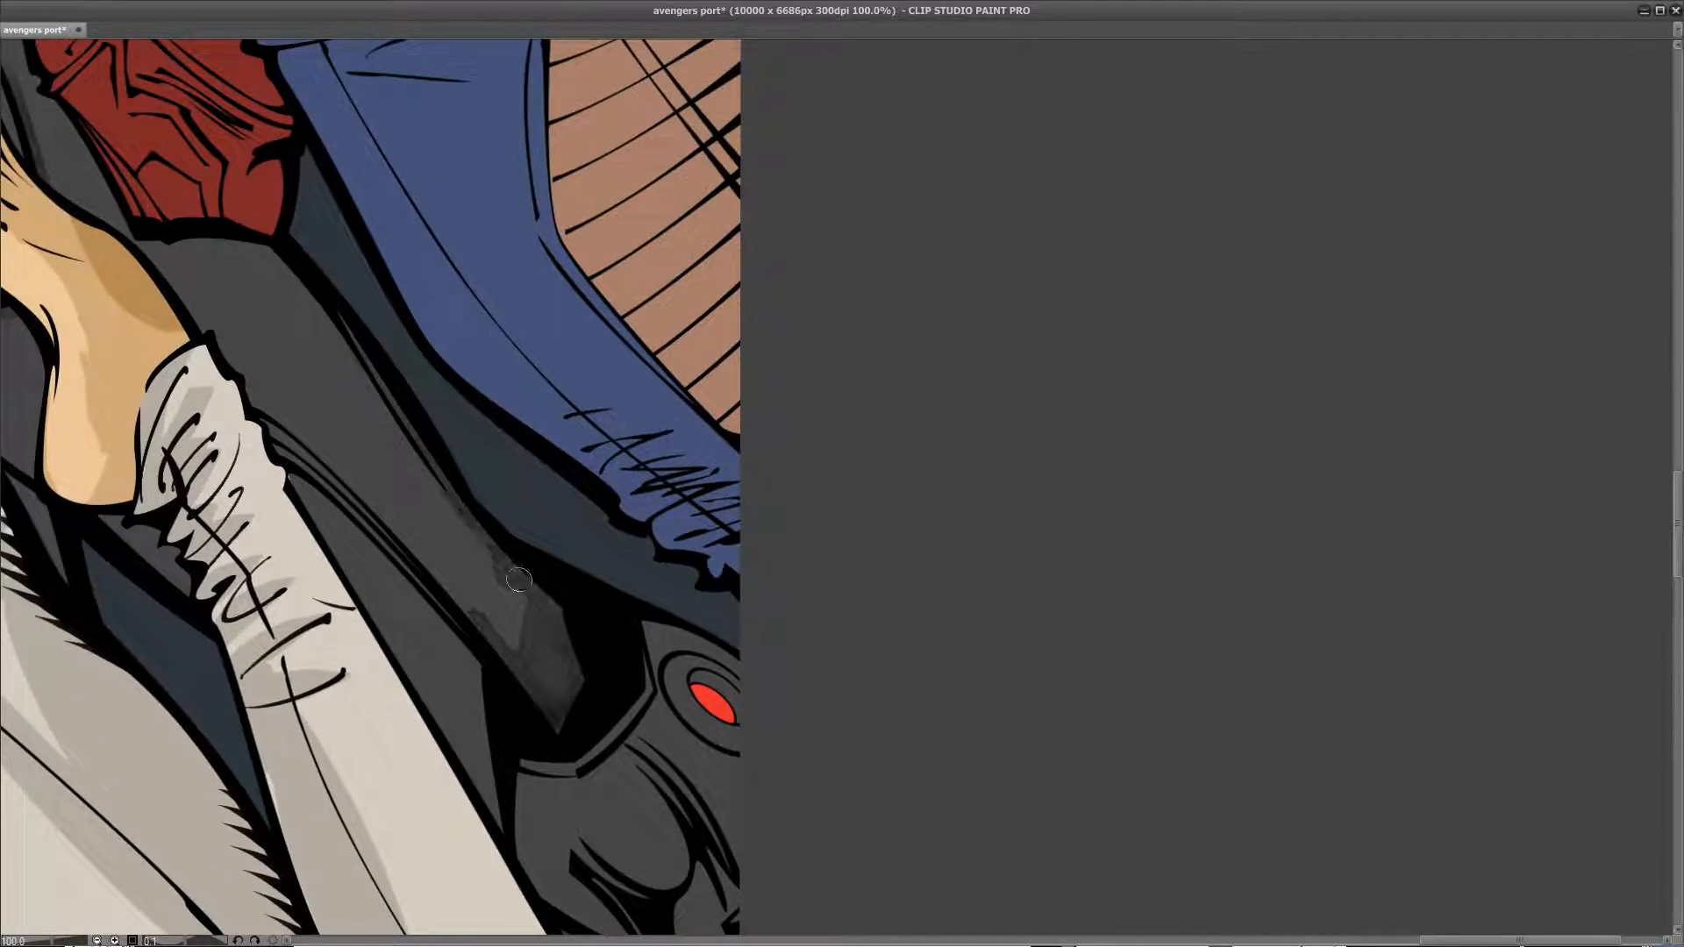
# Step: Paint dark textured shading on Ultron's knee joint below the red light, following its curved recesses
pyautogui.moveTo(559, 710); pyautogui.dragTo(534, 394)
pyautogui.moveTo(666, 715); pyautogui.dragTo(569, 697)
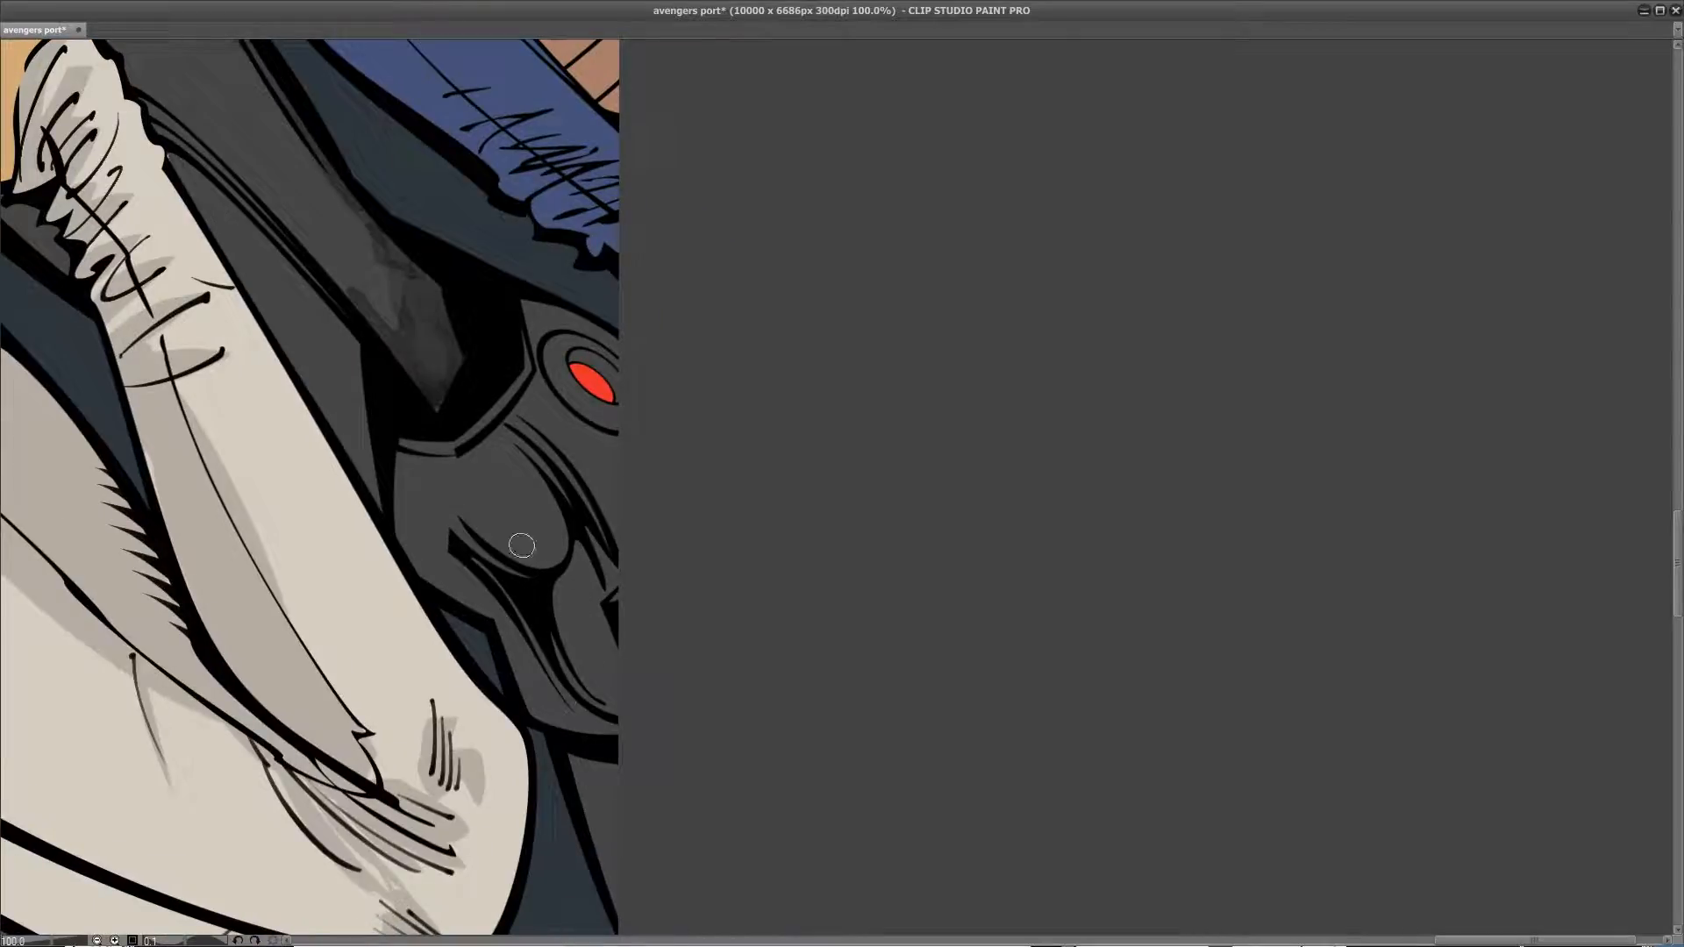
pyautogui.moveTo(452, 525)
pyautogui.mouseDown()
pyautogui.moveTo(553, 557)
pyautogui.moveTo(483, 536)
pyautogui.moveTo(505, 567)
pyautogui.moveTo(485, 553)
pyautogui.moveTo(556, 566)
pyautogui.moveTo(559, 529)
pyautogui.moveTo(520, 451)
pyautogui.moveTo(558, 528)
pyautogui.moveTo(523, 552)
pyautogui.moveTo(458, 517)
pyautogui.moveTo(496, 548)
pyautogui.moveTo(567, 548)
pyautogui.moveTo(608, 643)
pyautogui.moveTo(560, 602)
pyautogui.moveTo(581, 553)
pyautogui.moveTo(558, 645)
pyautogui.moveTo(621, 700)
pyautogui.mouseUp()
pyautogui.moveTo(540, 437)
pyautogui.mouseDown()
pyautogui.moveTo(510, 415)
pyautogui.moveTo(592, 522)
pyautogui.mouseUp()
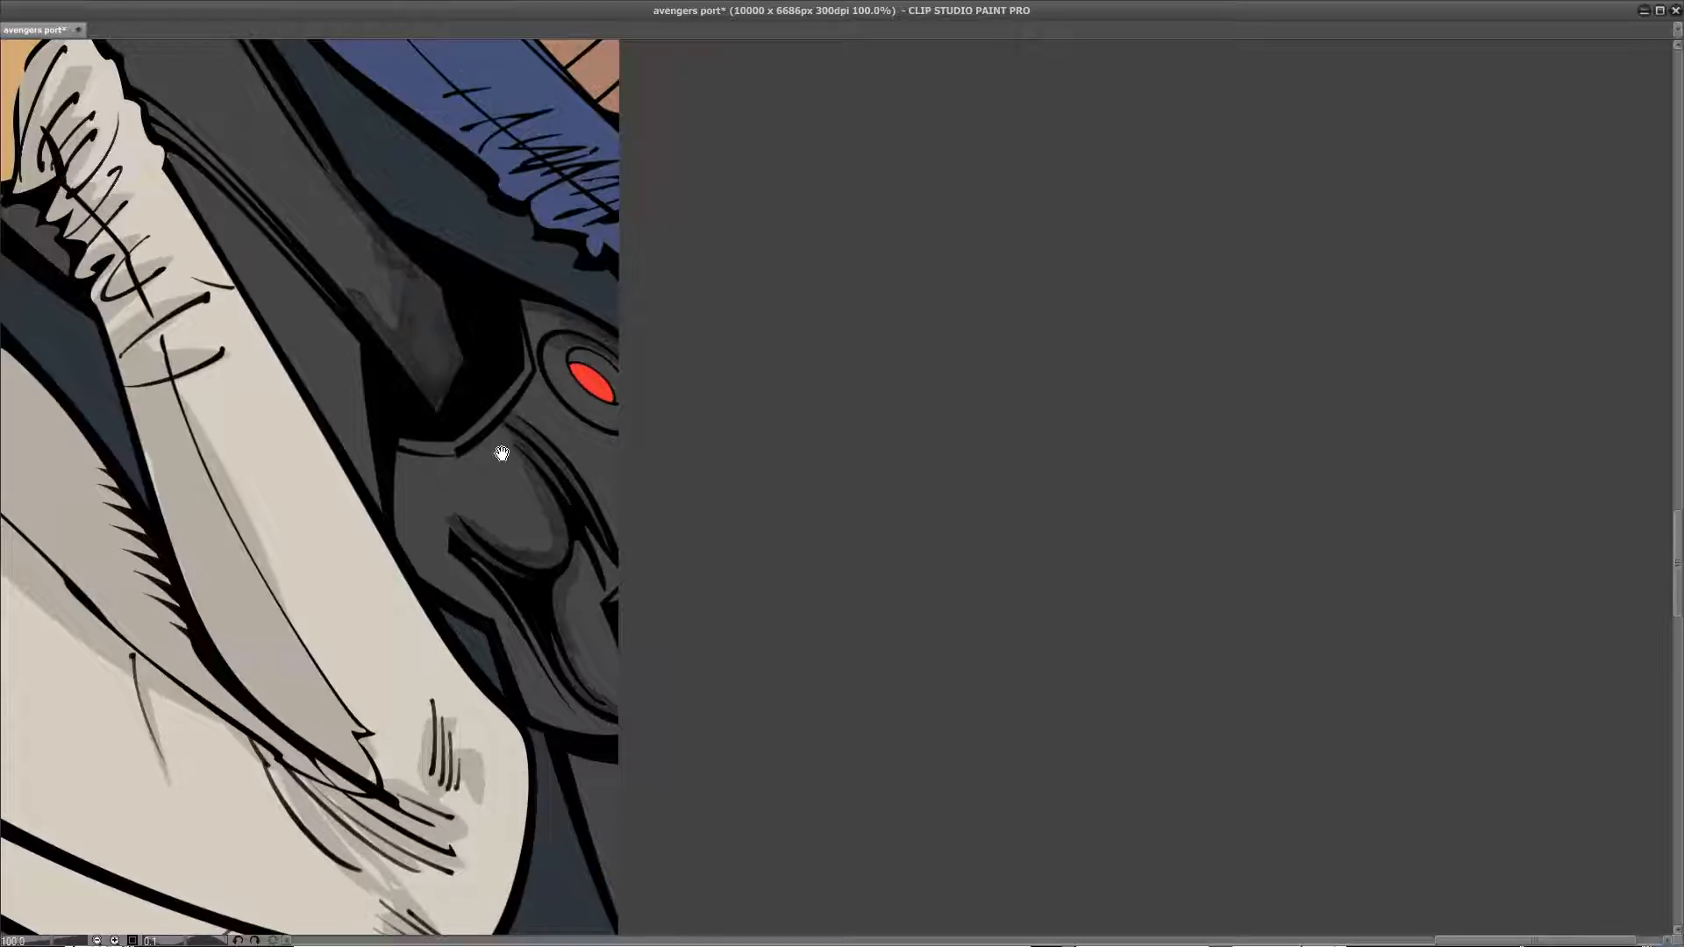
# Step: Shade the underside of Ultron's thigh beside the pale trouser leg and the small armour area under the trouser cuff
pyautogui.moveTo(502, 454); pyautogui.dragTo(618, 522)
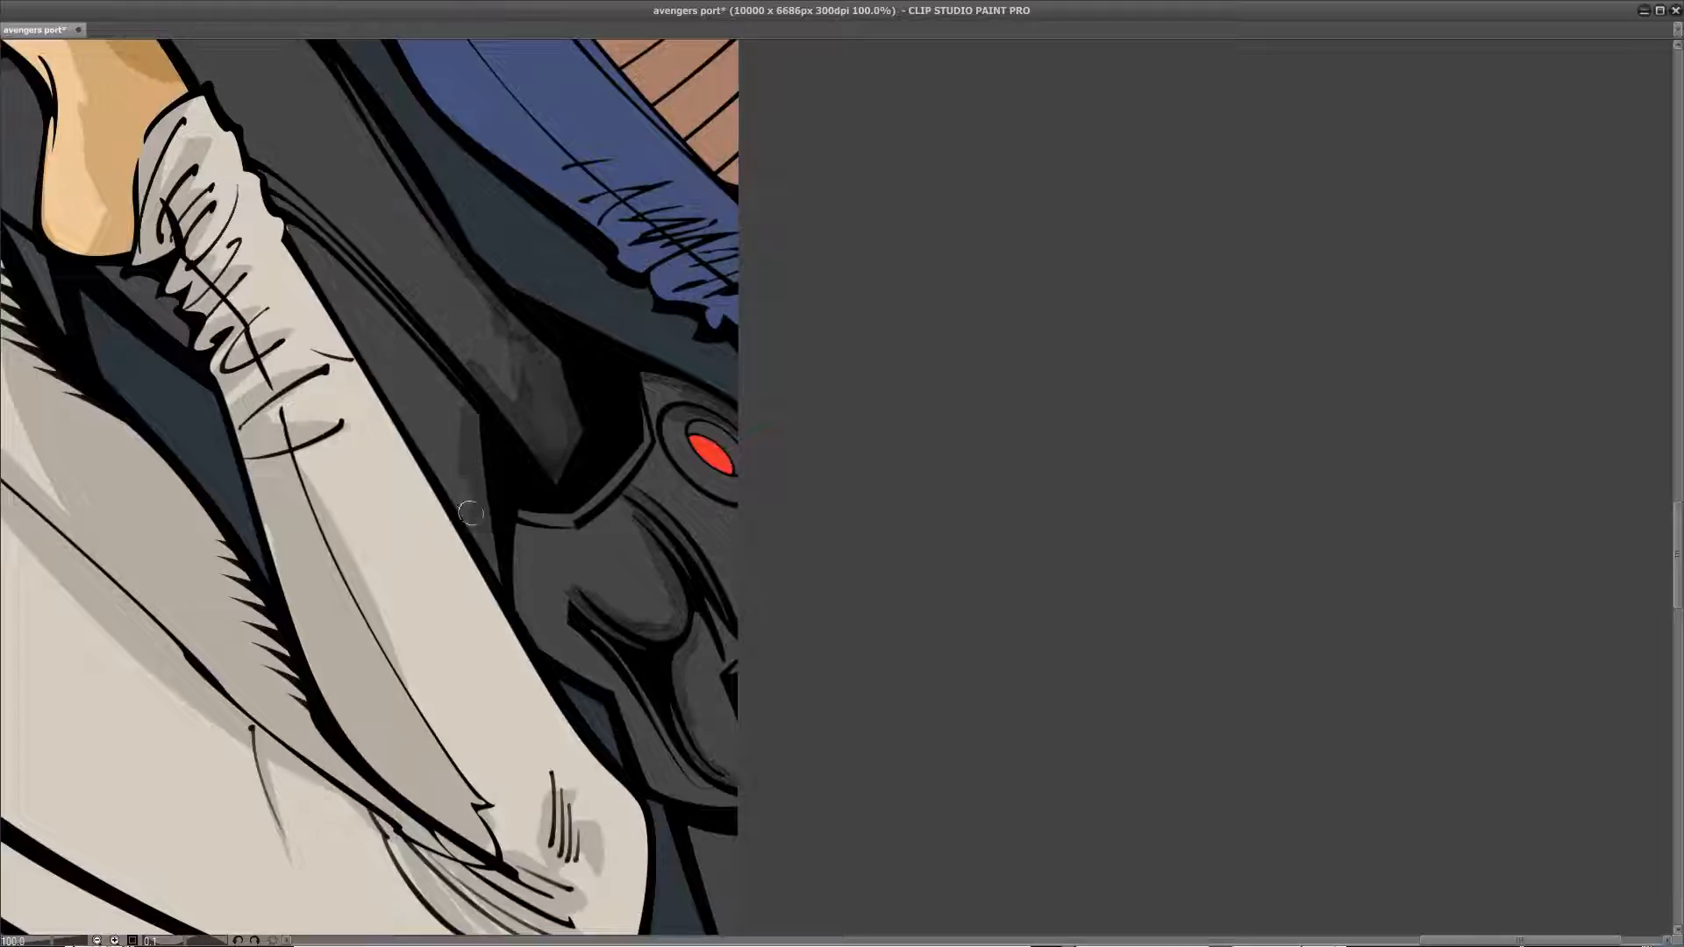
pyautogui.moveTo(455, 528); pyautogui.dragTo(680, 693)
pyautogui.moveTo(350, 460)
pyautogui.mouseDown()
pyautogui.moveTo(433, 518)
pyautogui.moveTo(327, 414)
pyautogui.moveTo(385, 469)
pyautogui.moveTo(348, 427)
pyautogui.mouseUp()
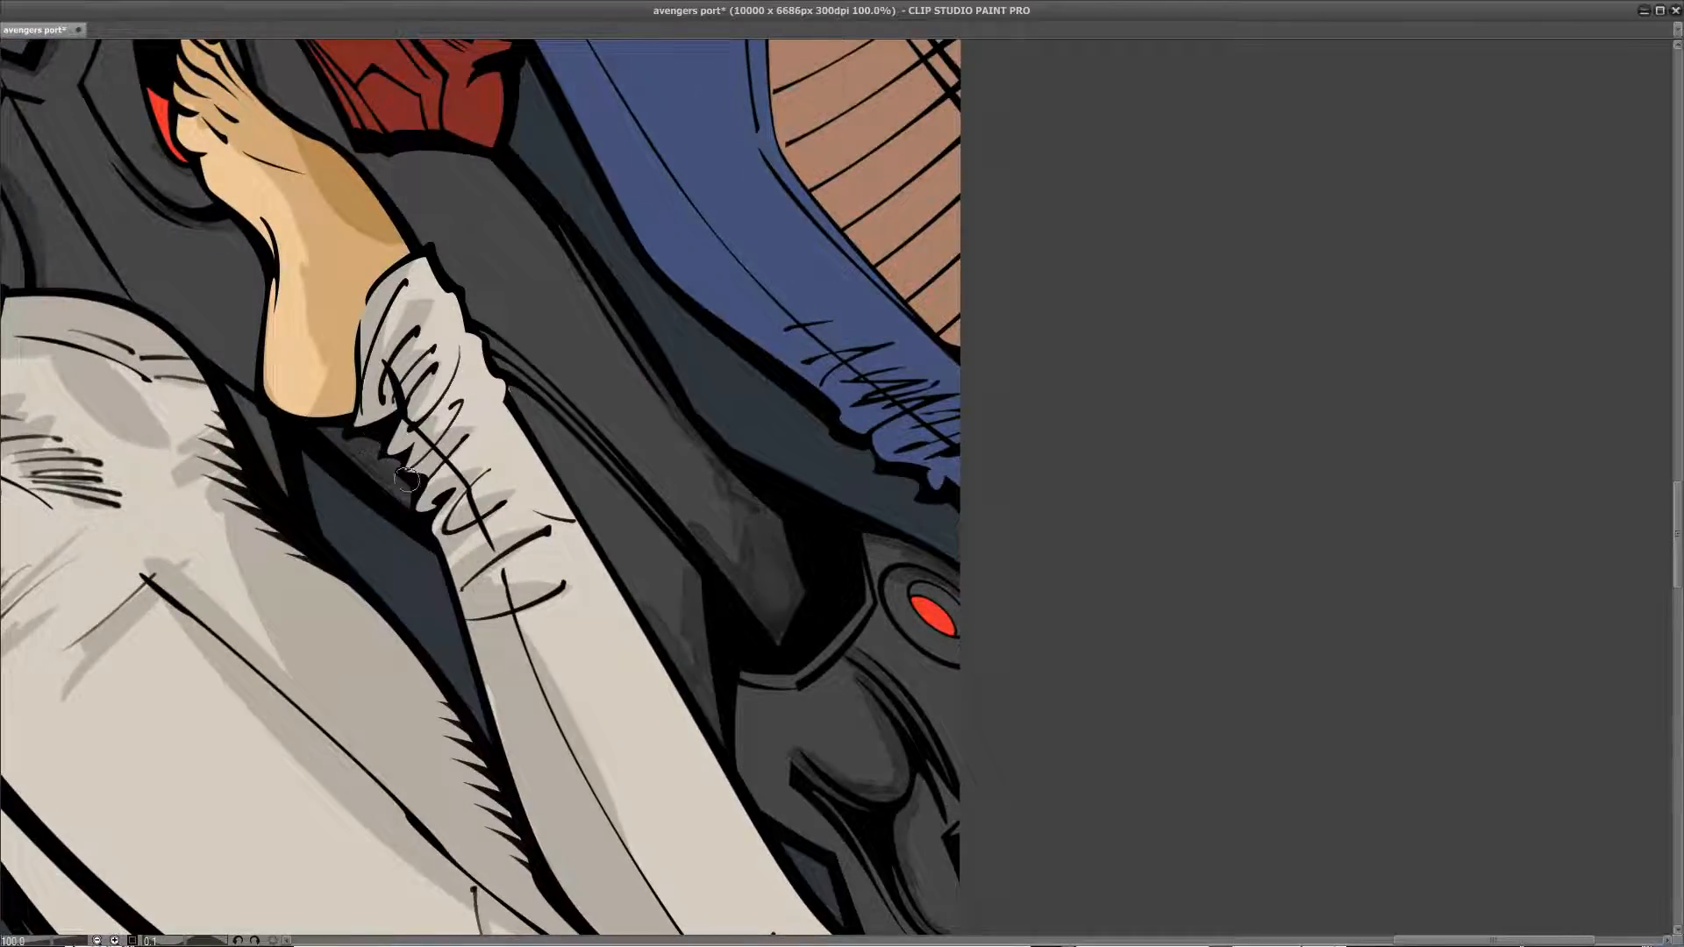
# Step: Paint near-black shading on Ultron's clawed hand, covering the fingers, palm, and area around the red disc
pyautogui.moveTo(428, 634); pyautogui.dragTo(609, 737)
pyautogui.moveTo(437, 524); pyautogui.dragTo(450, 570)
pyautogui.moveTo(463, 690)
pyautogui.mouseDown()
pyautogui.moveTo(513, 614)
pyautogui.moveTo(639, 145)
pyautogui.mouseUp()
pyautogui.moveTo(425, 478); pyautogui.dragTo(638, 690)
pyautogui.moveTo(338, 434)
pyautogui.mouseDown()
pyautogui.moveTo(239, 385)
pyautogui.moveTo(267, 370)
pyautogui.moveTo(359, 458)
pyautogui.moveTo(362, 518)
pyautogui.moveTo(293, 418)
pyautogui.moveTo(327, 453)
pyautogui.moveTo(305, 458)
pyautogui.moveTo(378, 601)
pyautogui.moveTo(348, 576)
pyautogui.mouseUp()
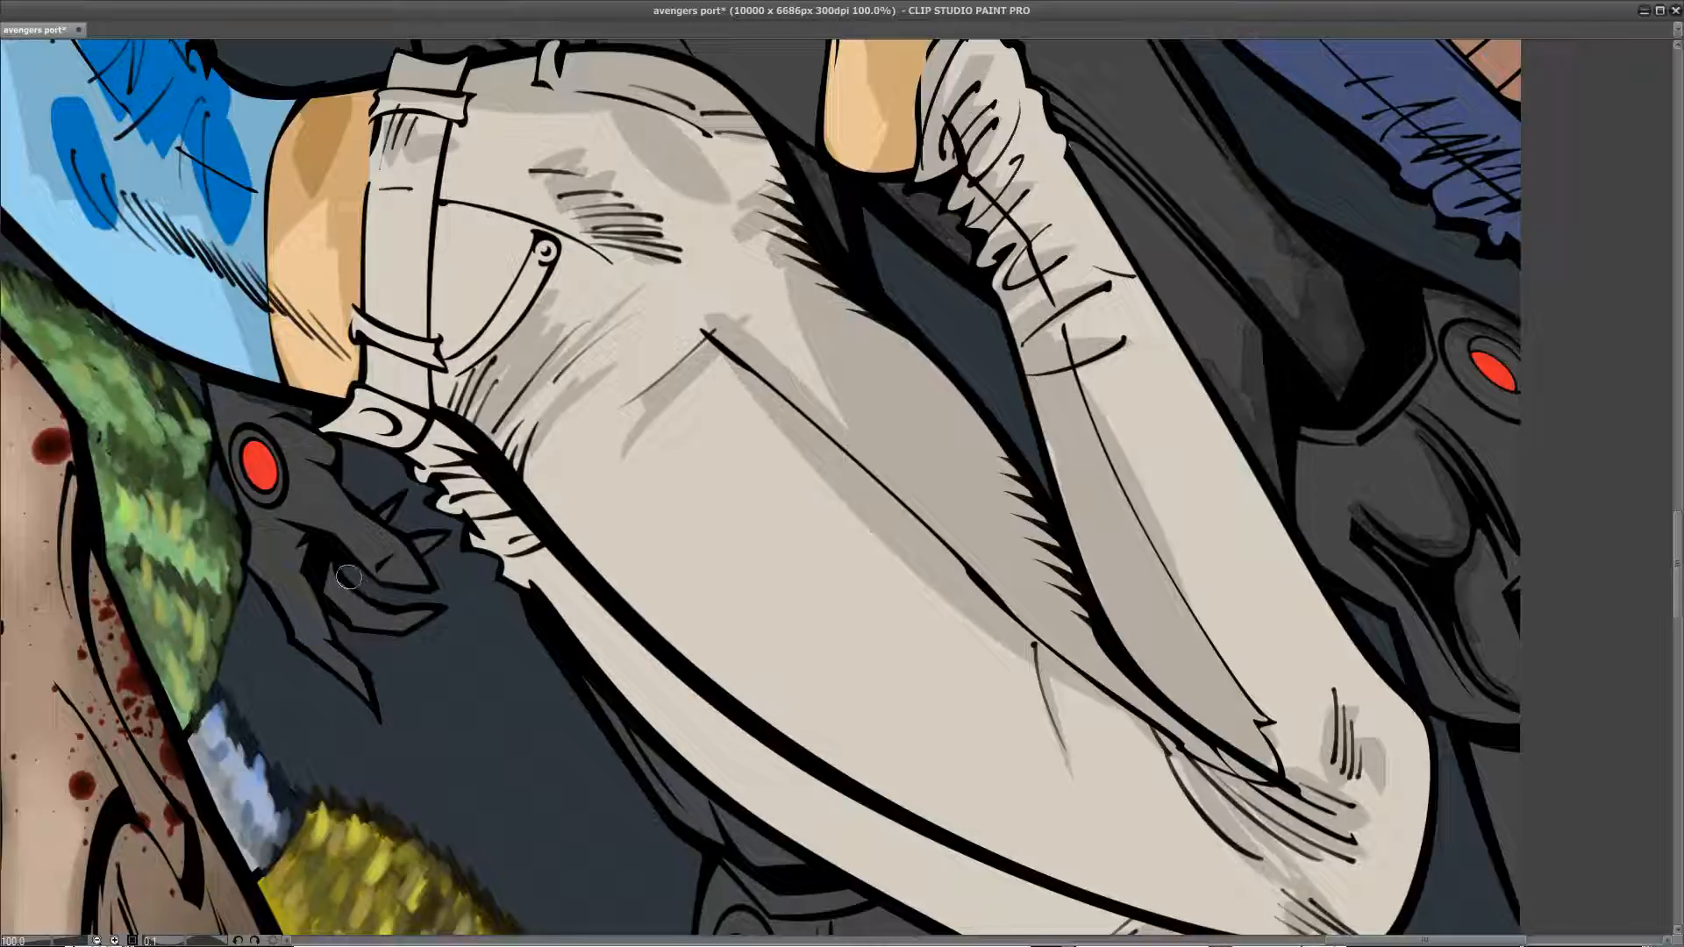
pyautogui.moveTo(365, 634); pyautogui.dragTo(312, 564)
pyautogui.moveTo(418, 533); pyautogui.dragTo(446, 521)
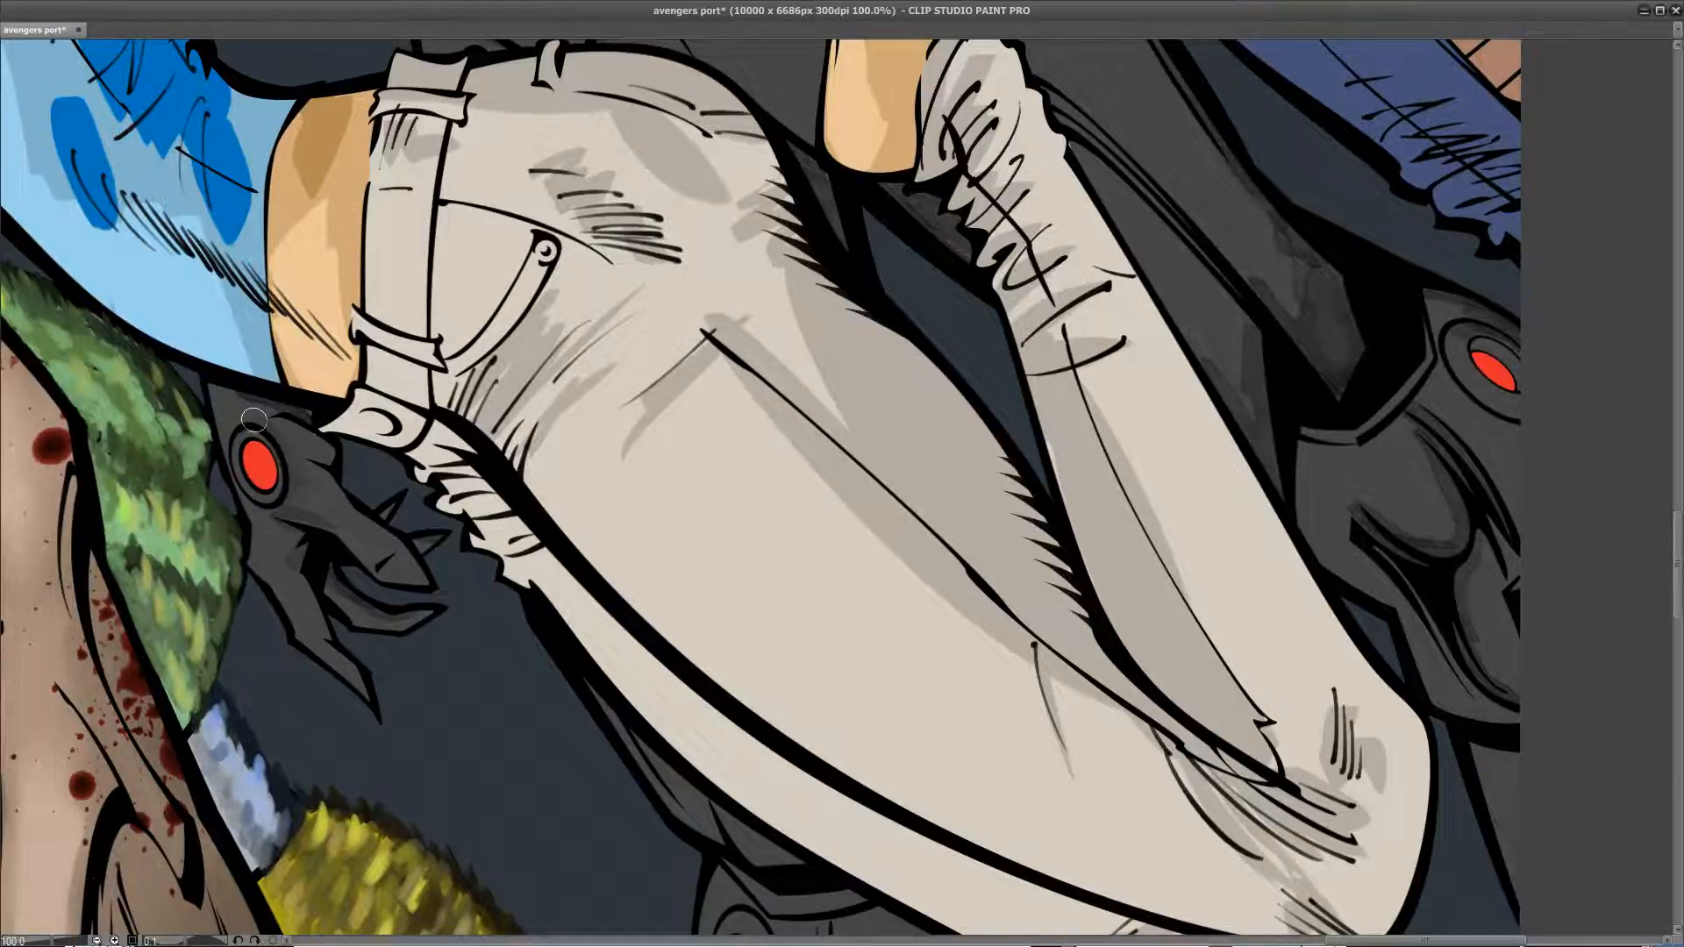
# Step: Add more dark shading to Ultron's central pelvis plate and the curved hip strips beside the red glove
pyautogui.moveTo(368, 422); pyautogui.dragTo(405, 702)
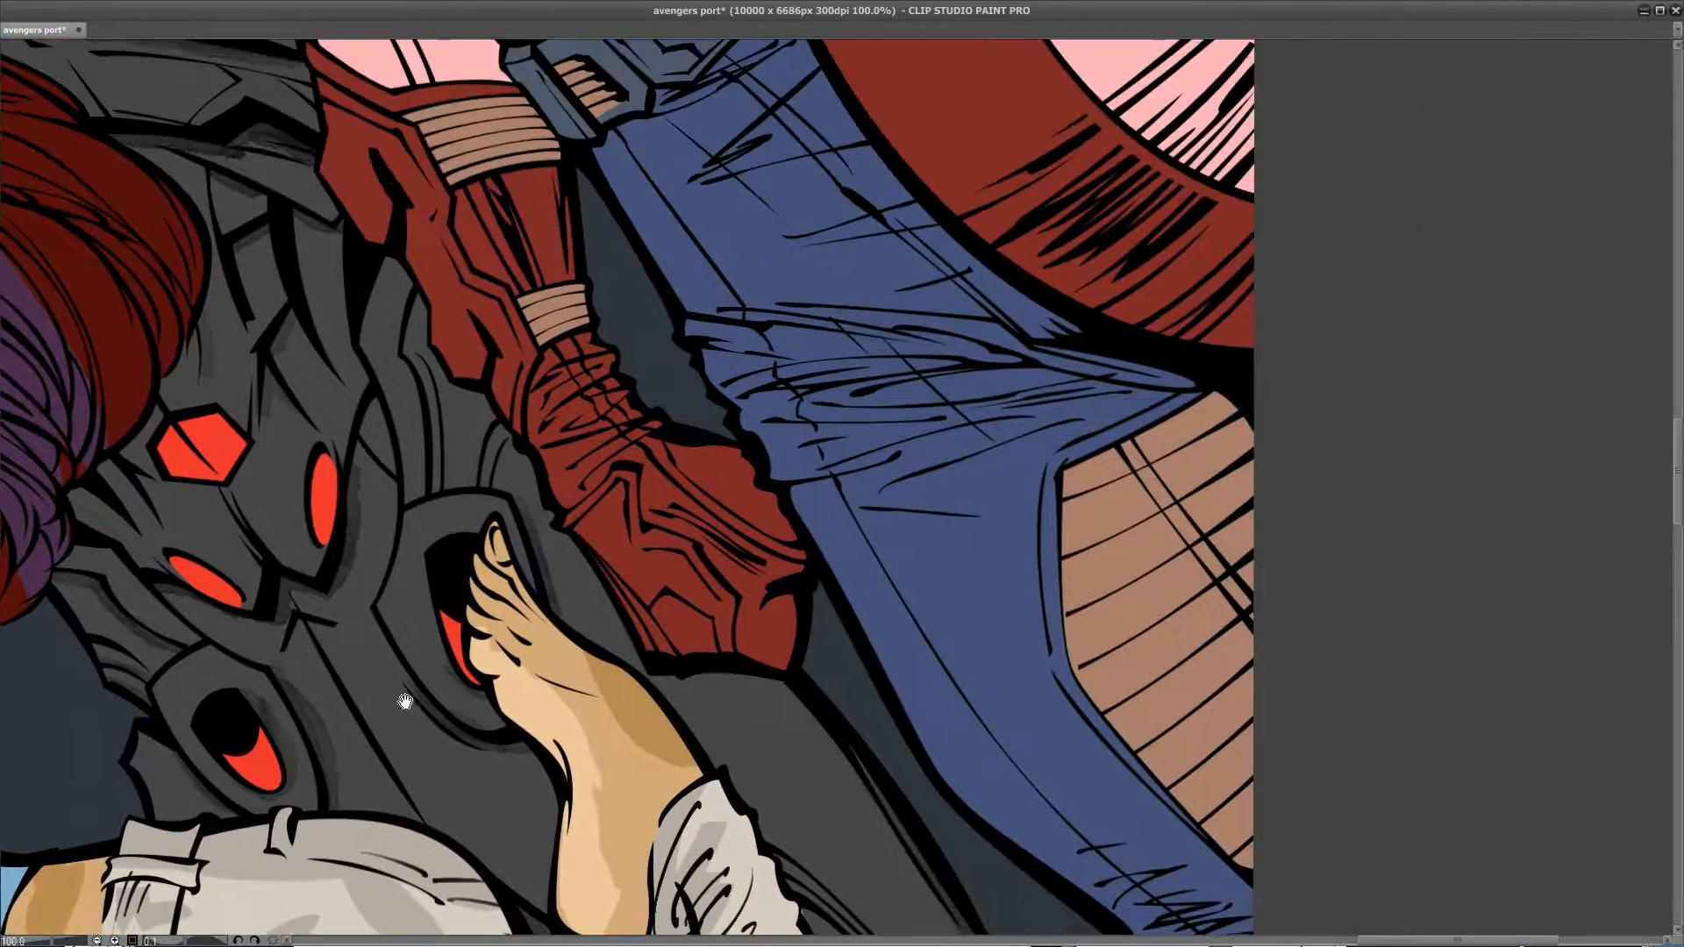
pyautogui.moveTo(325, 546)
pyautogui.mouseDown()
pyautogui.moveTo(338, 562)
pyautogui.moveTo(322, 579)
pyautogui.mouseUp()
pyautogui.moveTo(375, 487); pyautogui.dragTo(439, 807)
pyautogui.moveTo(447, 569)
pyautogui.mouseDown()
pyautogui.moveTo(428, 657)
pyautogui.moveTo(447, 722)
pyautogui.mouseUp()
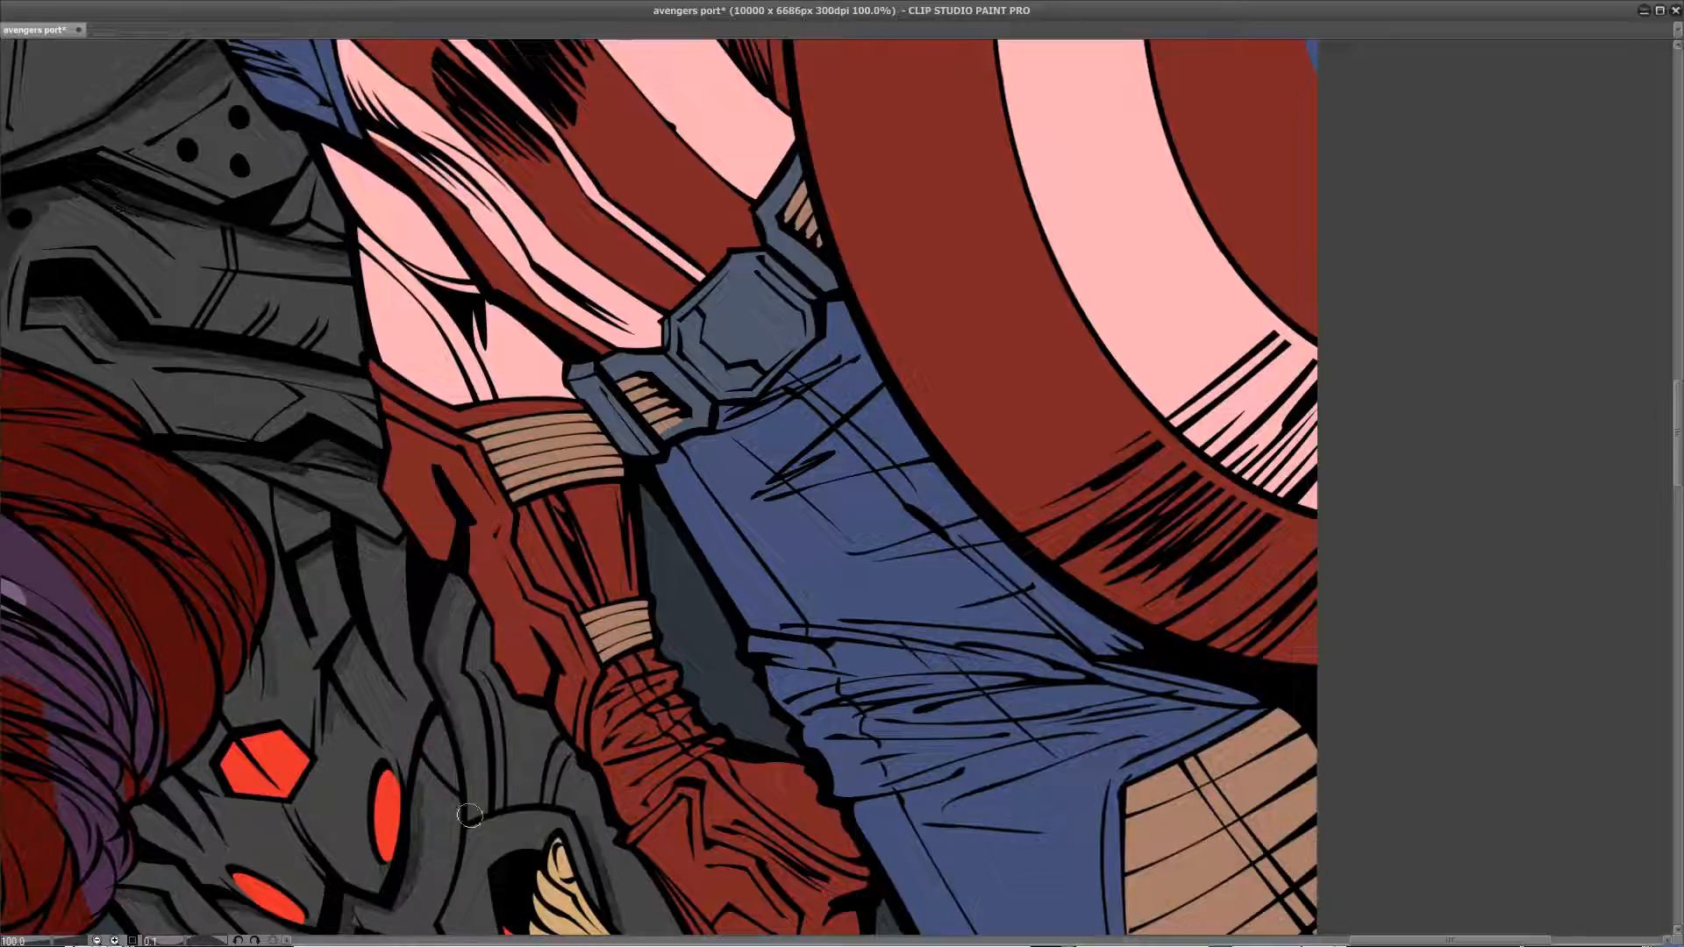
pyautogui.moveTo(479, 606)
pyautogui.mouseDown()
pyautogui.moveTo(468, 658)
pyautogui.moveTo(497, 794)
pyautogui.moveTo(489, 726)
pyautogui.moveTo(578, 757)
pyautogui.moveTo(566, 744)
pyautogui.moveTo(556, 786)
pyautogui.mouseUp()
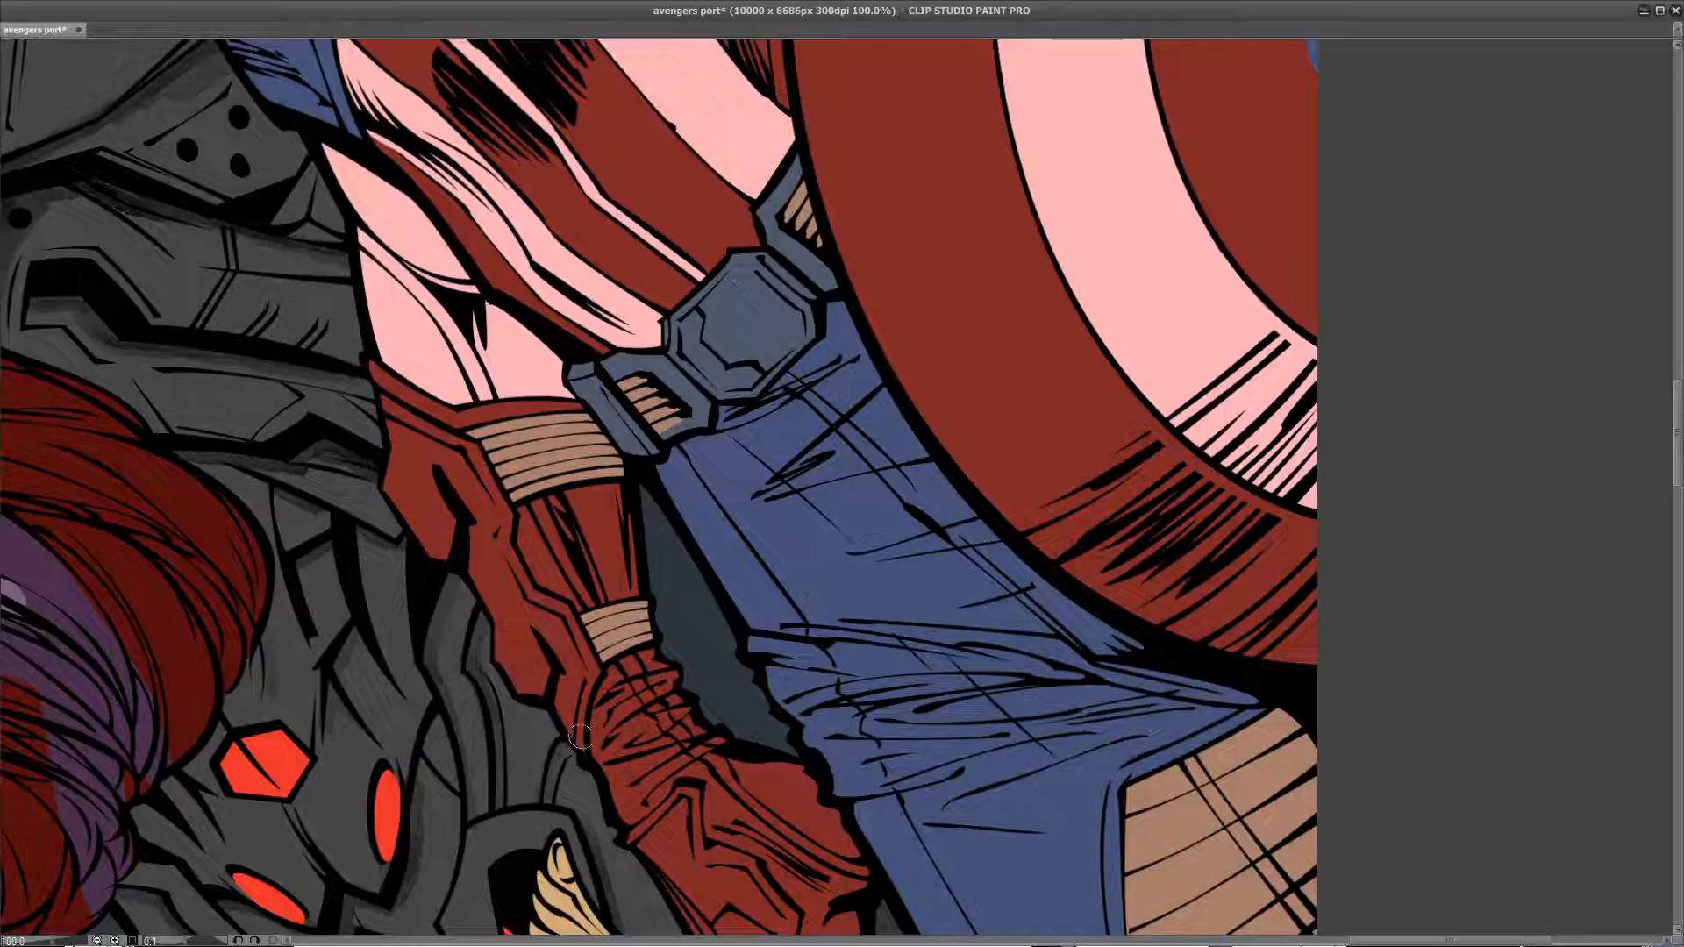
pyautogui.moveTo(504, 680); pyautogui.dragTo(384, 309)
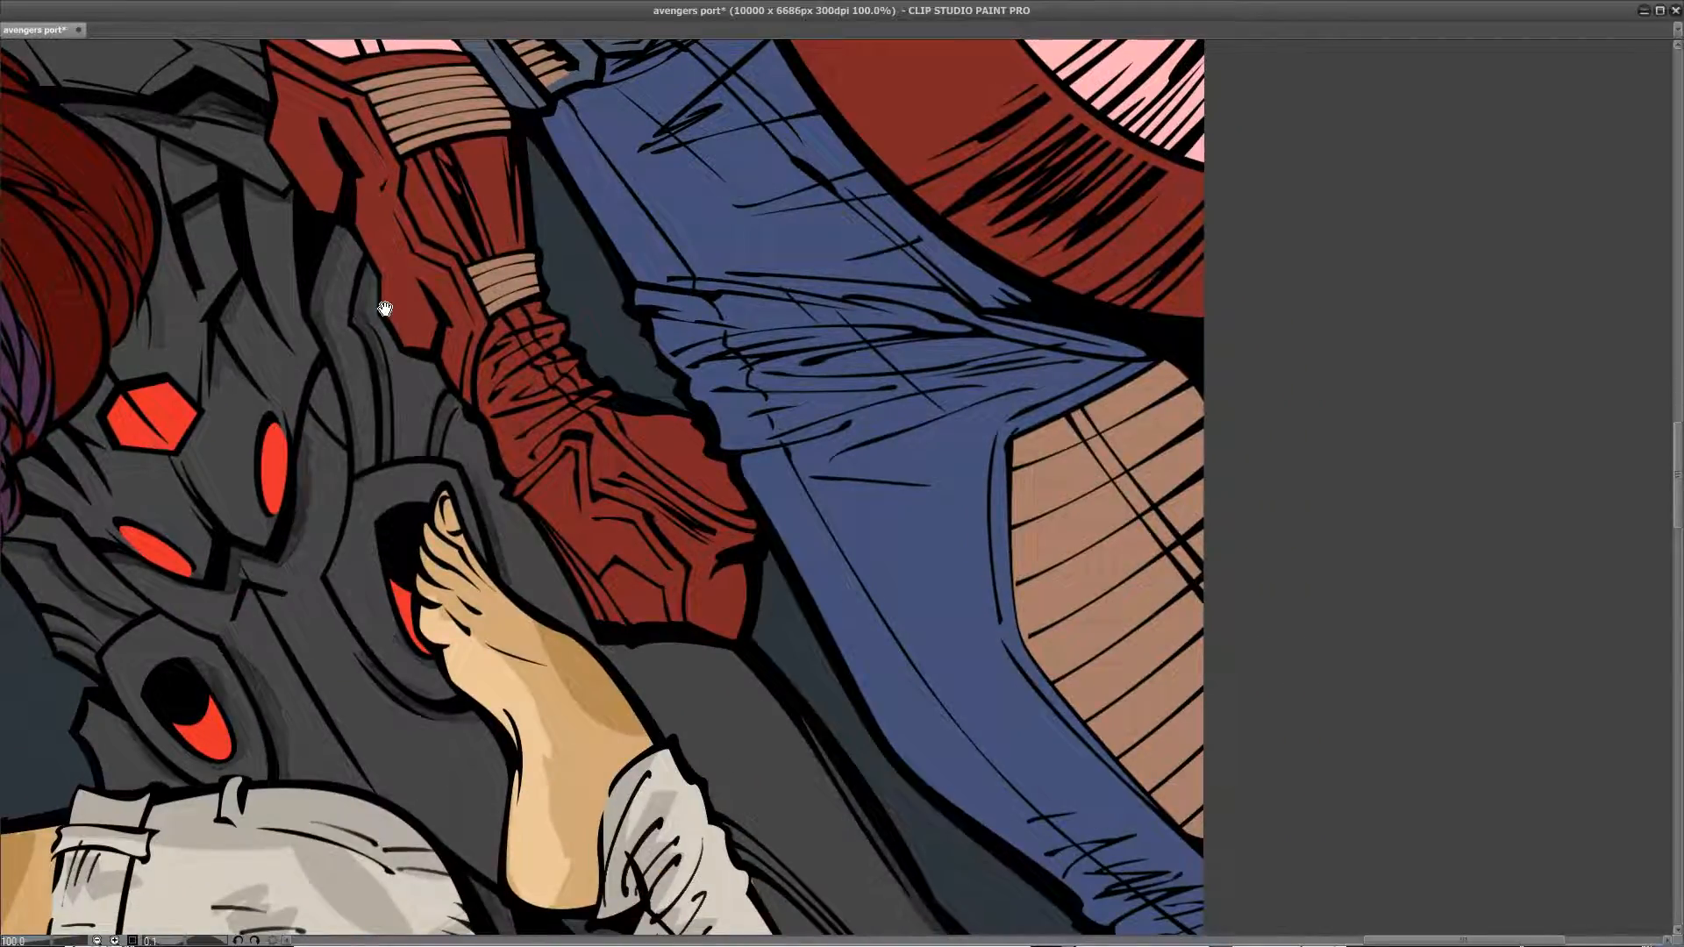
# Step: Add subtle dark shading to Ultron's chest and rib plates beside Captain America's torso, undoing one brush stroke
pyautogui.scroll(-3, 528, 397)
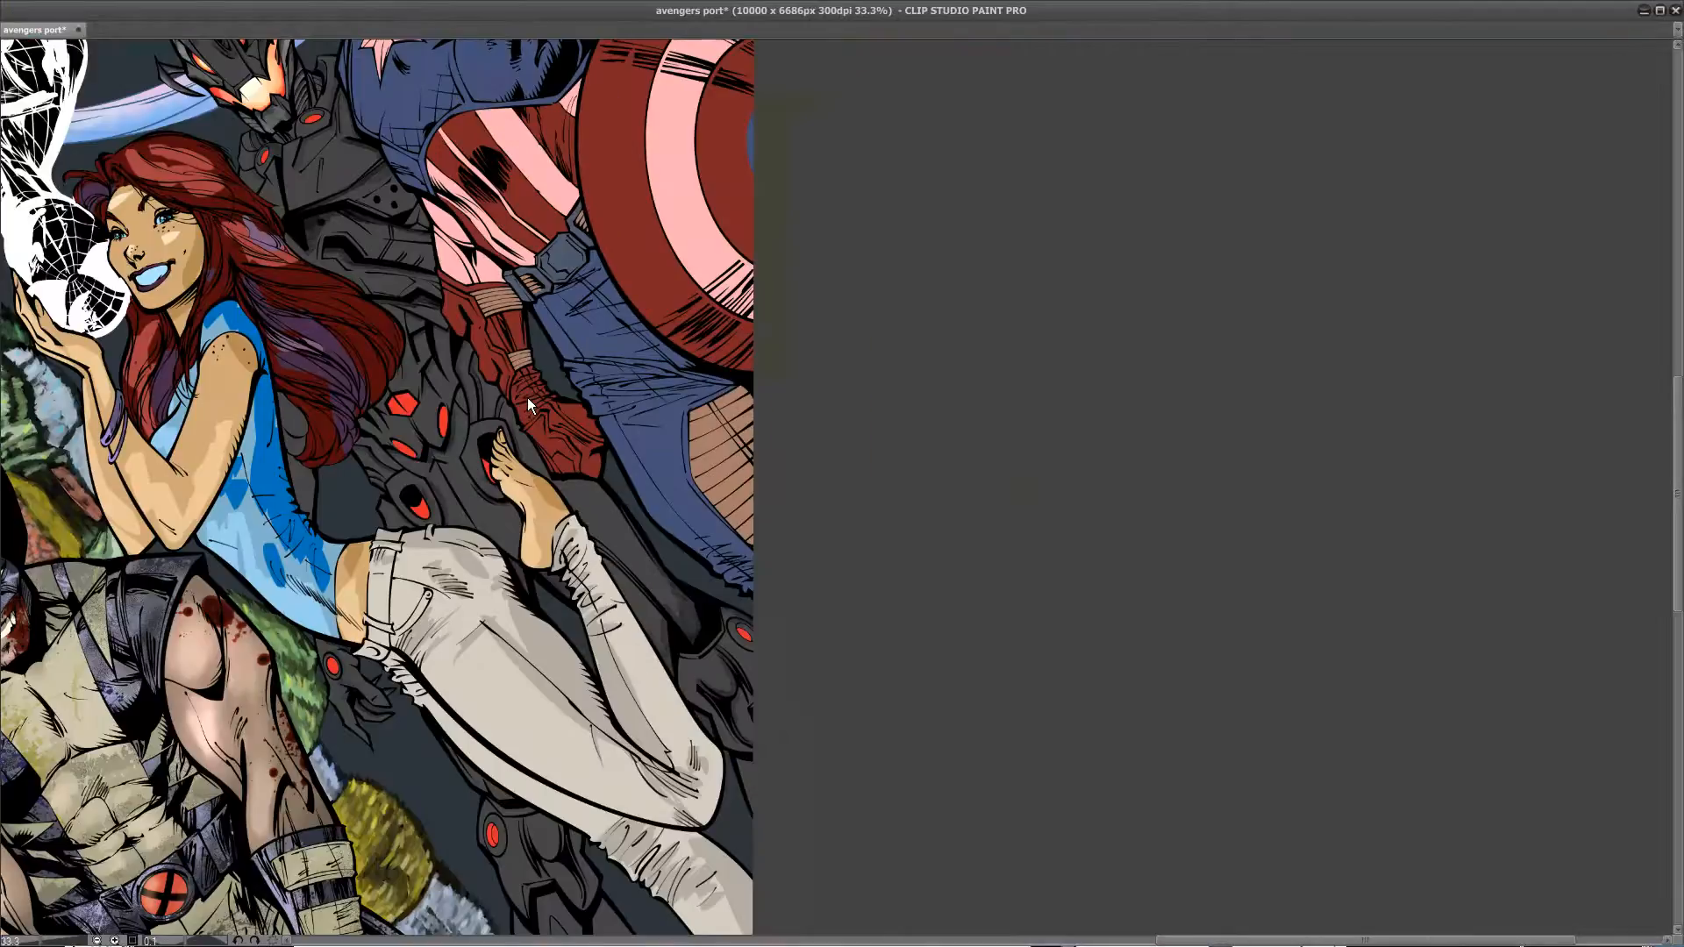
pyautogui.scroll(2, 528, 398)
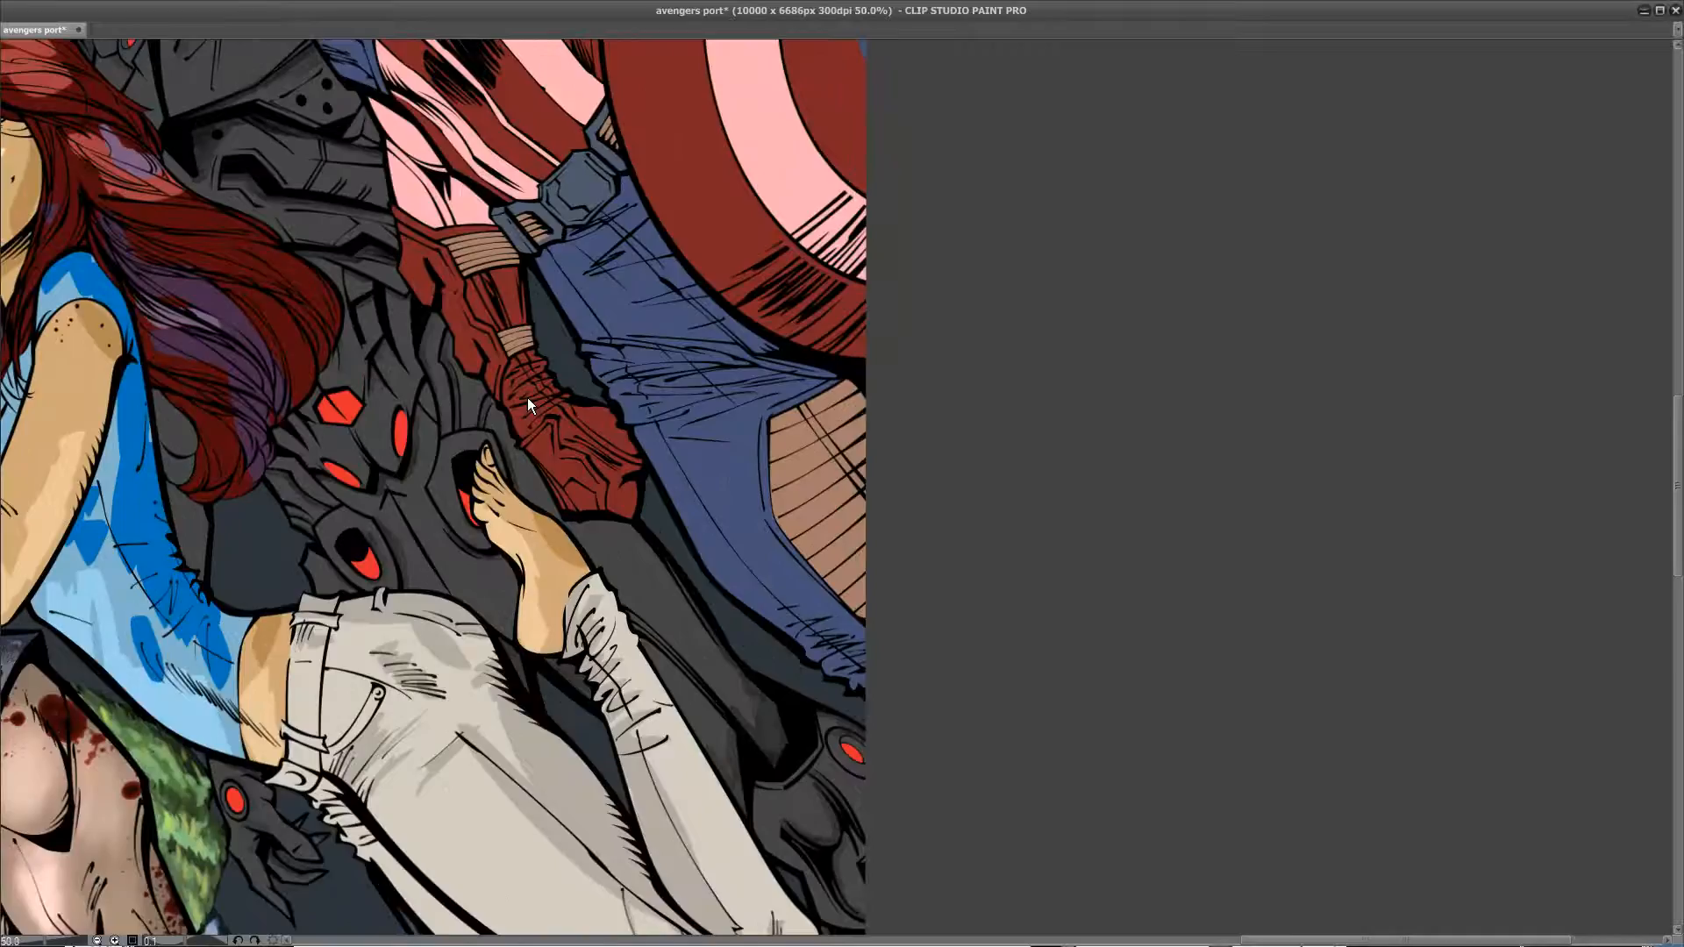
pyautogui.moveTo(333, 263)
pyautogui.mouseDown()
pyautogui.moveTo(383, 341)
pyautogui.moveTo(554, 785)
pyautogui.mouseUp()
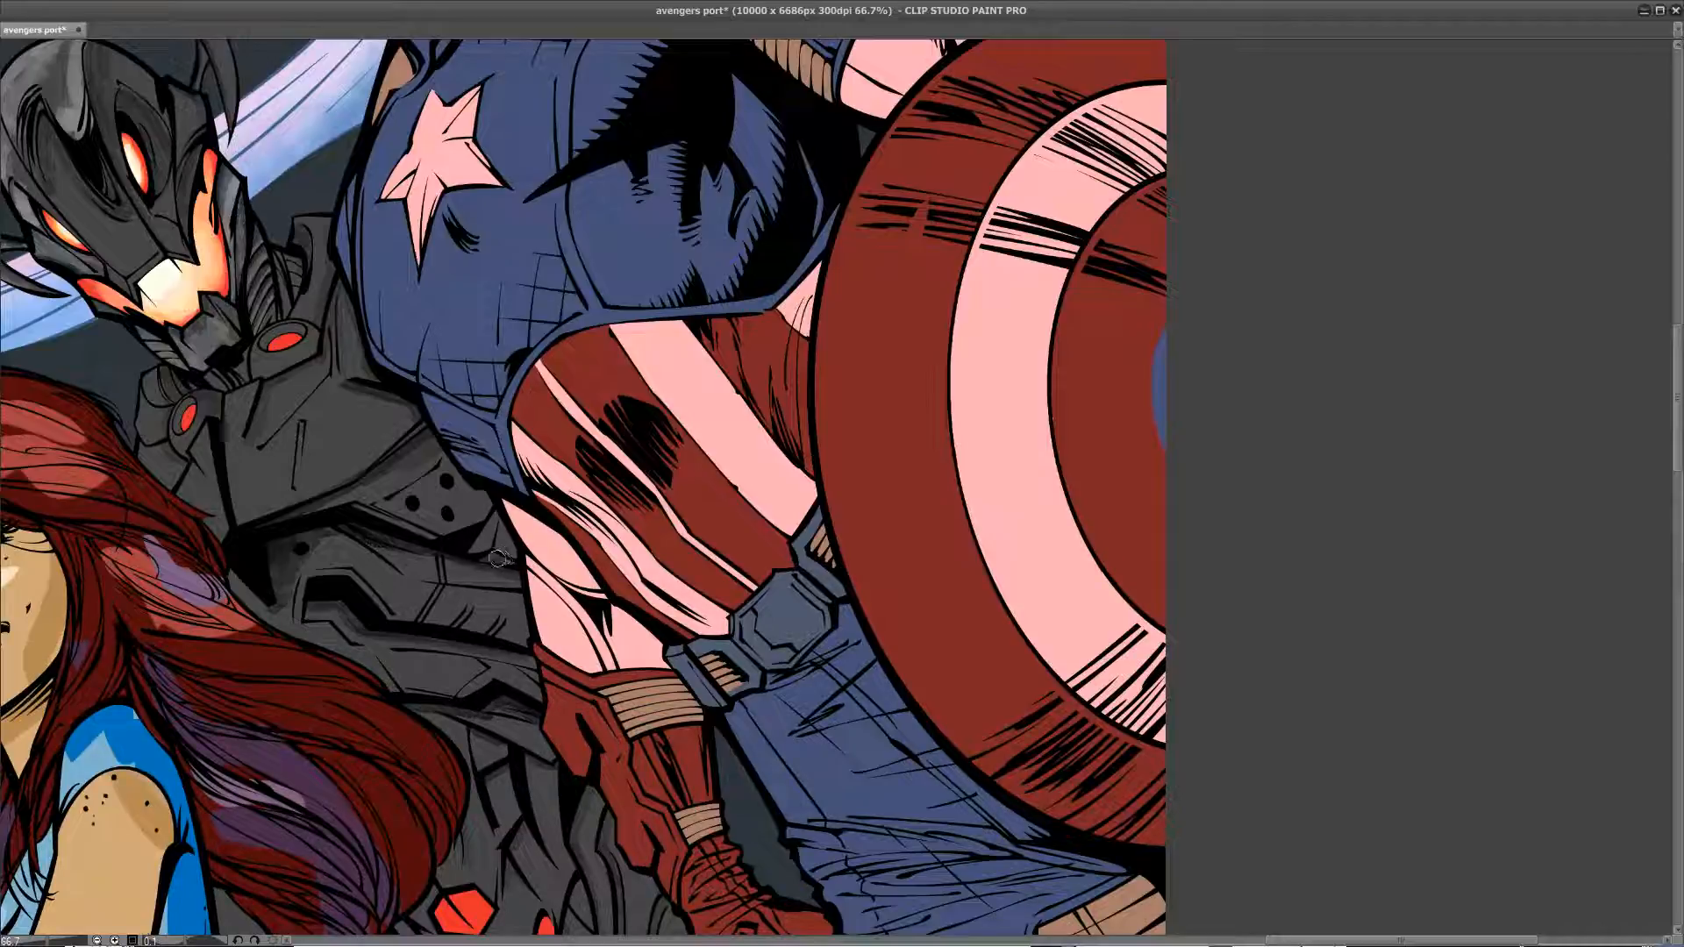
pyautogui.moveTo(515, 549); pyautogui.dragTo(482, 608)
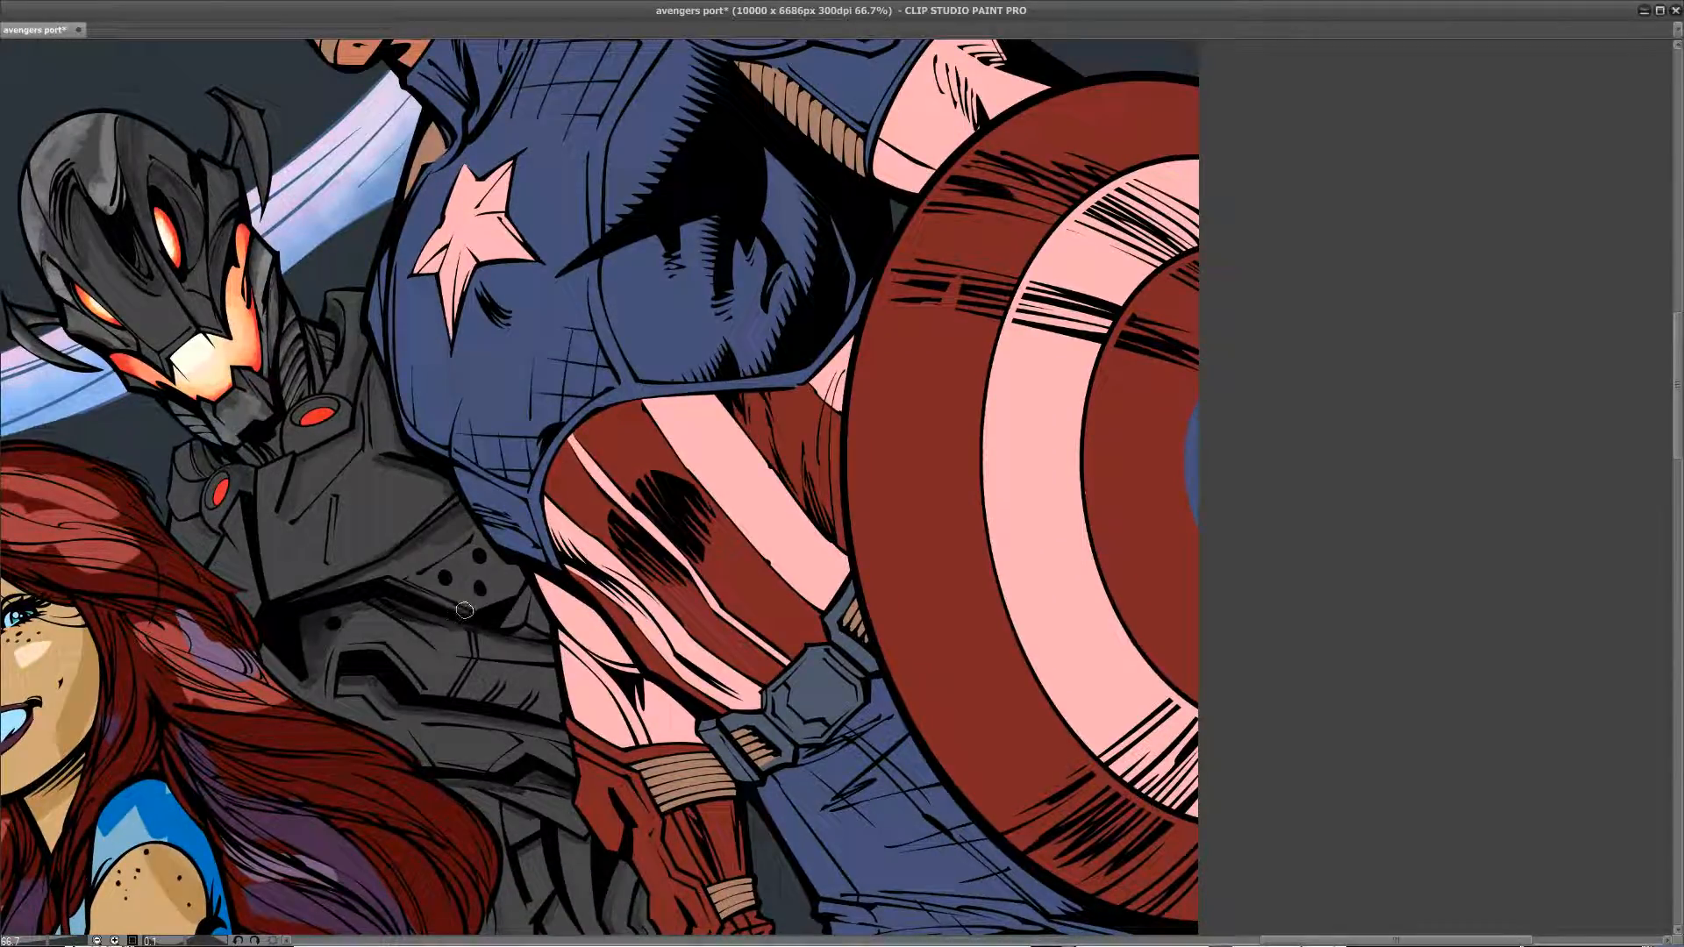
pyautogui.hotkey('ctrl', 'z')
pyautogui.moveTo(413, 590)
pyautogui.mouseDown()
pyautogui.moveTo(460, 613)
pyautogui.moveTo(392, 579)
pyautogui.mouseUp()
pyautogui.scroll(3, 482, 540)
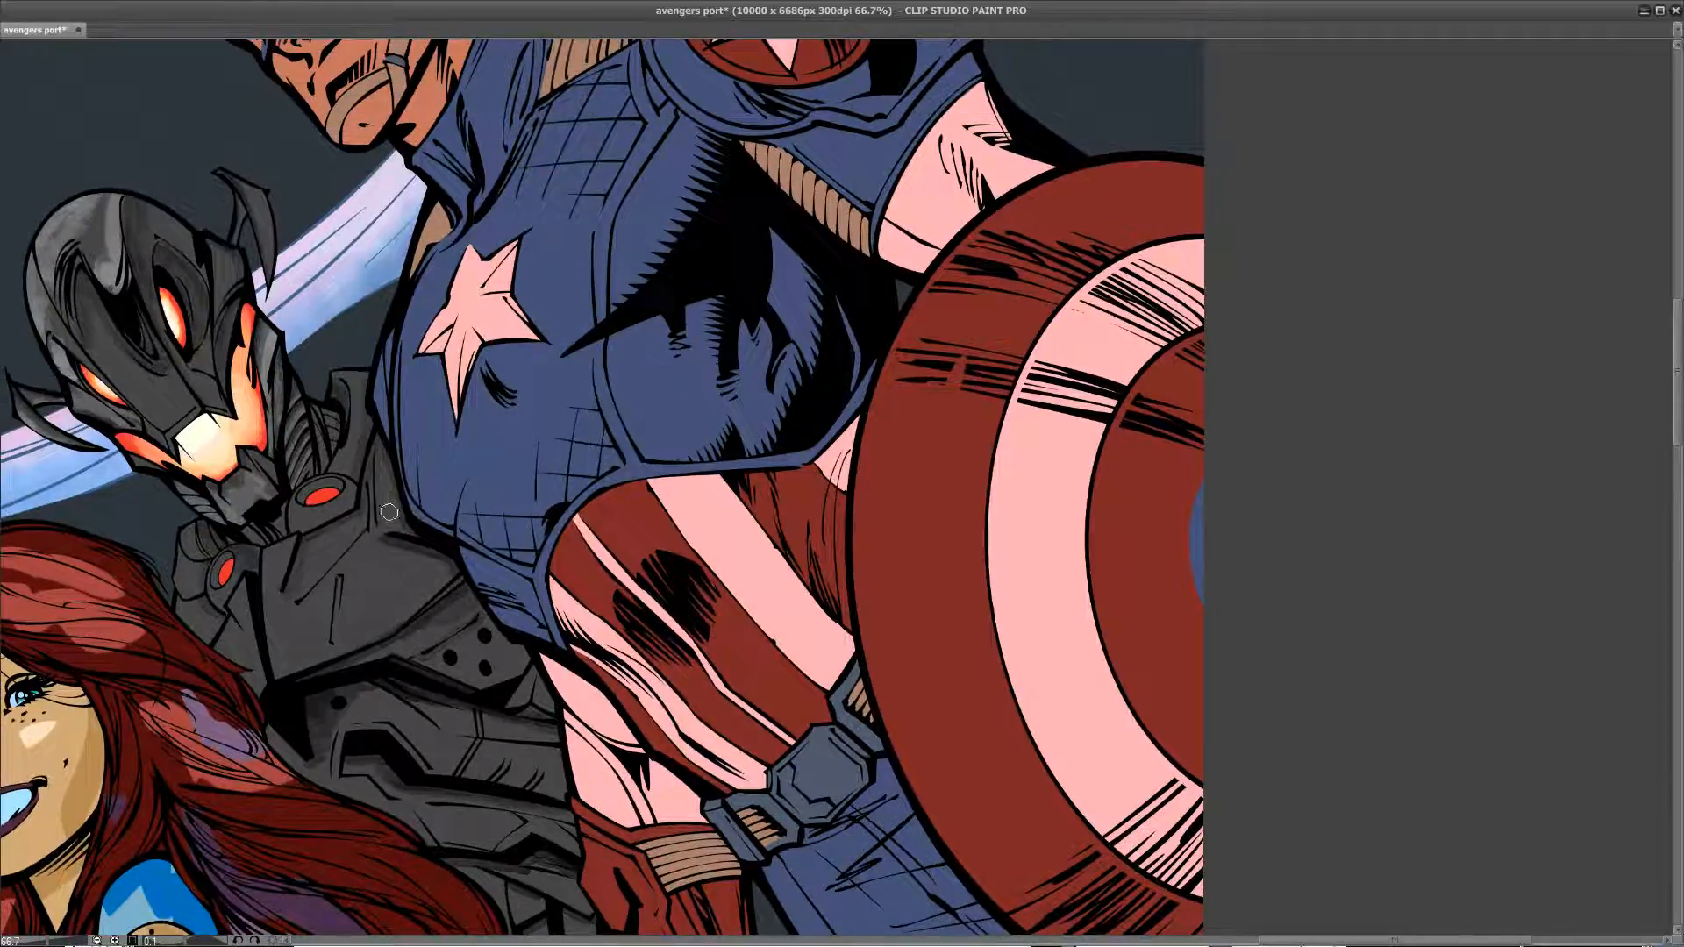
pyautogui.moveTo(425, 635); pyautogui.dragTo(470, 684)
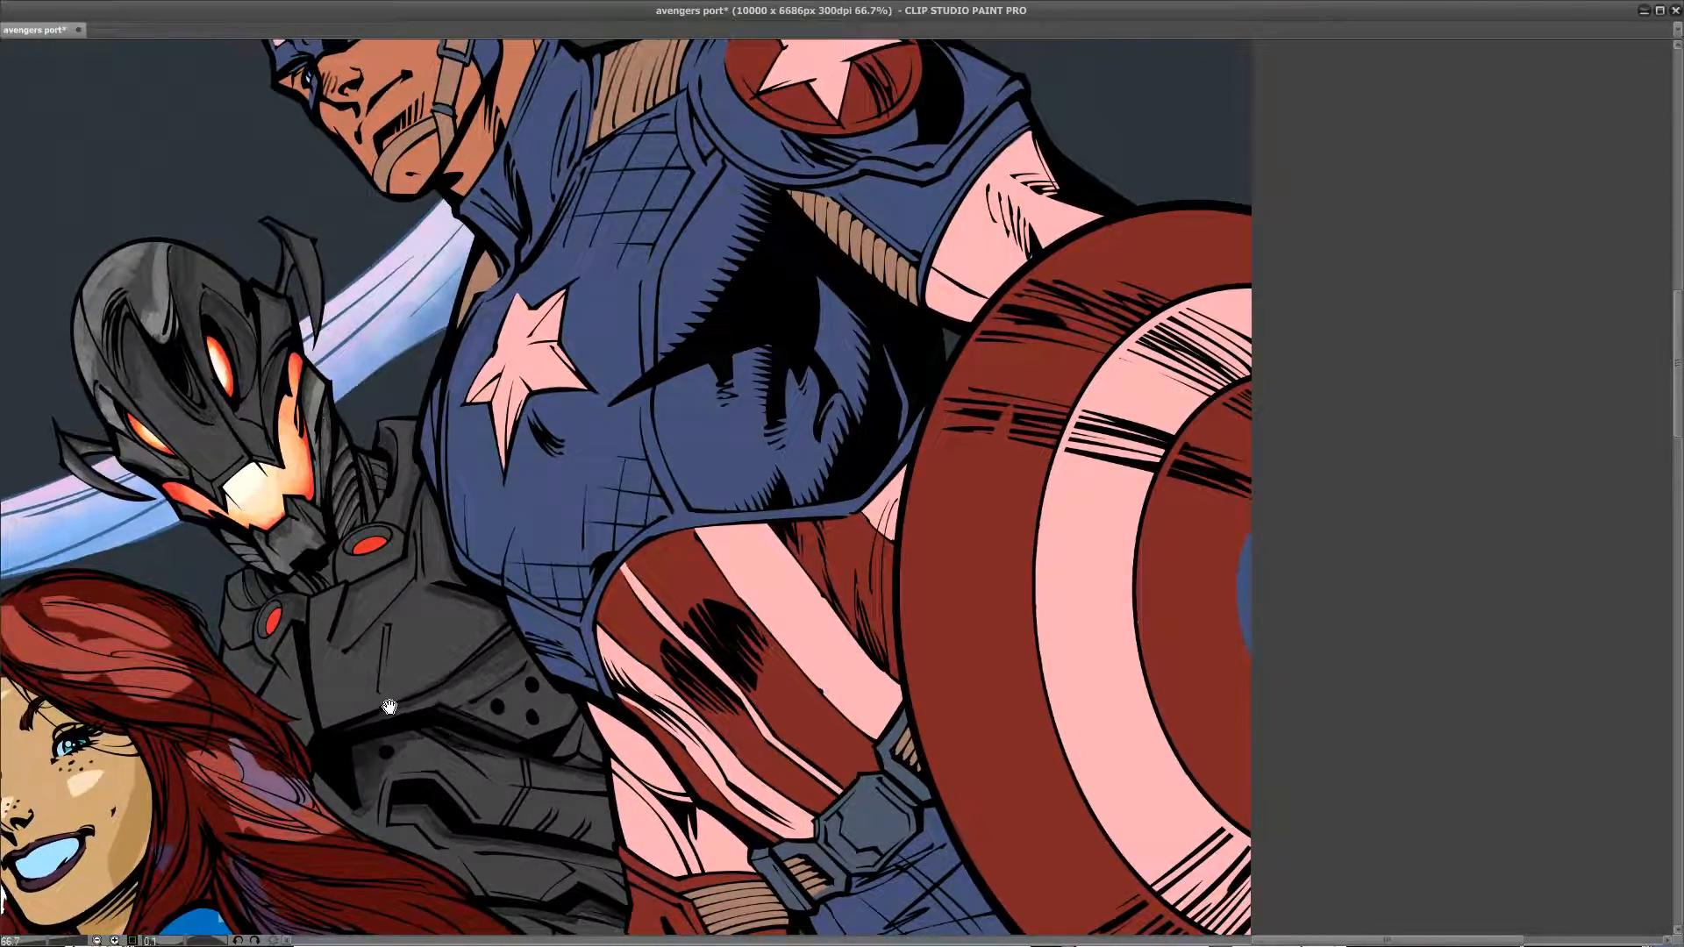
pyautogui.moveTo(266, 431)
pyautogui.mouseDown()
pyautogui.moveTo(283, 434)
pyautogui.moveTo(366, 610)
pyautogui.moveTo(420, 361)
pyautogui.mouseUp()
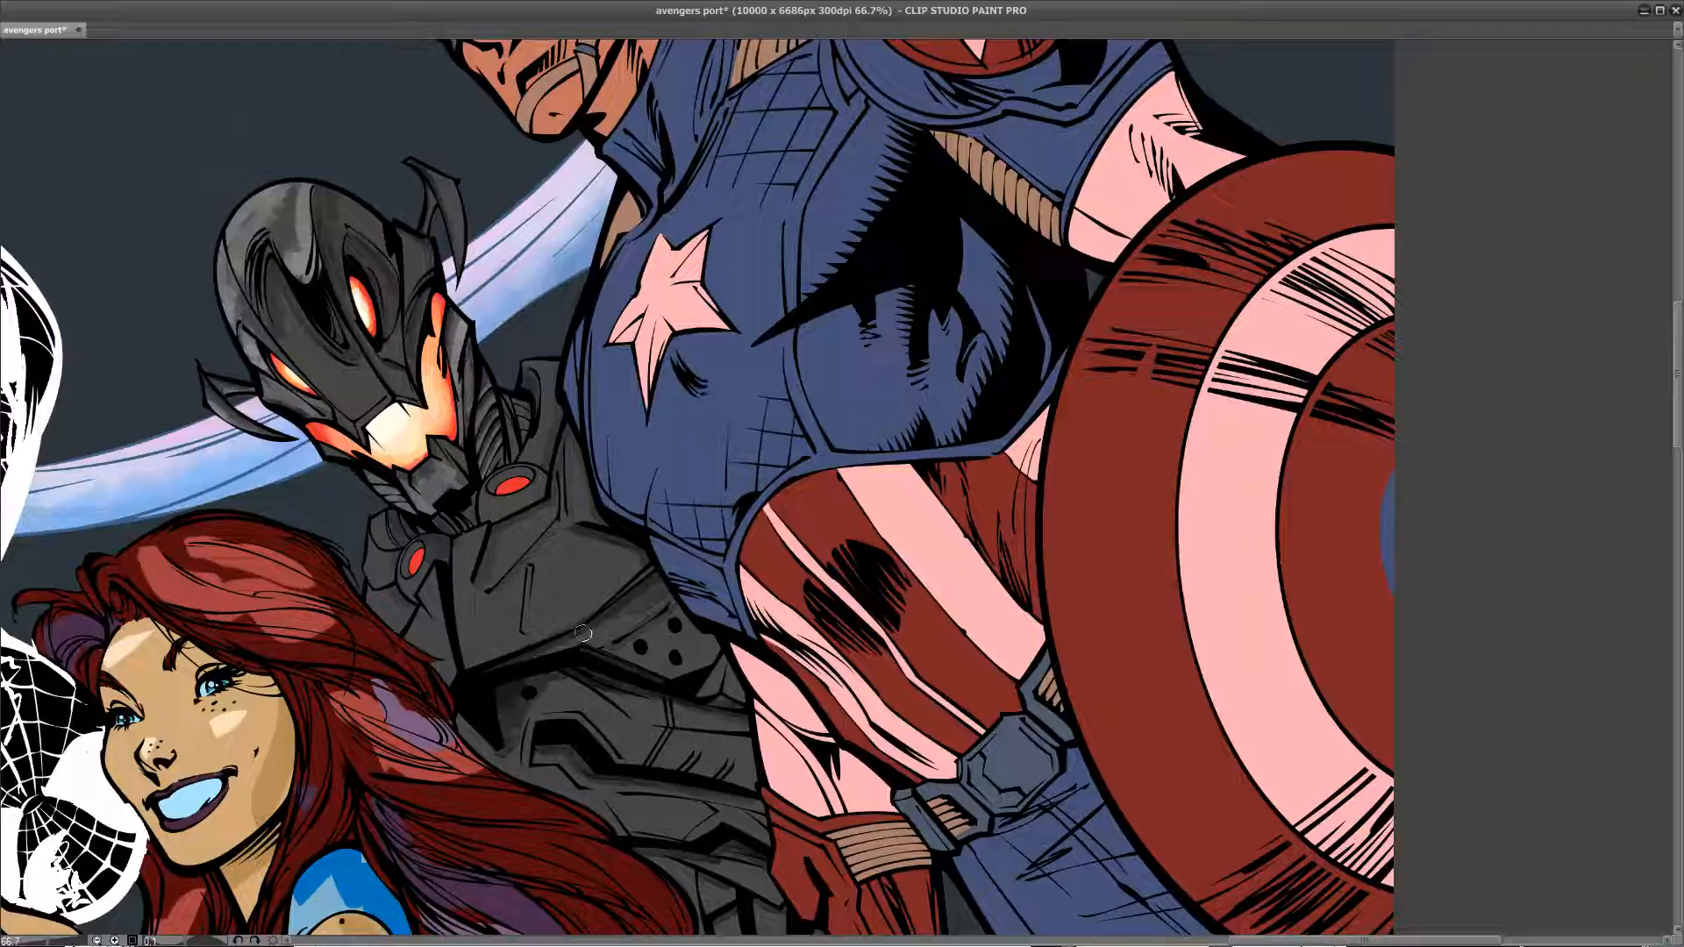
# Step: Paint dark shading along the inner and lower edges of the perforated plate on Ultron's lower leg
pyautogui.moveTo(544, 587); pyautogui.dragTo(492, 328)
pyautogui.moveTo(611, 629); pyautogui.dragTo(489, 376)
pyautogui.moveTo(598, 672); pyautogui.dragTo(555, 493)
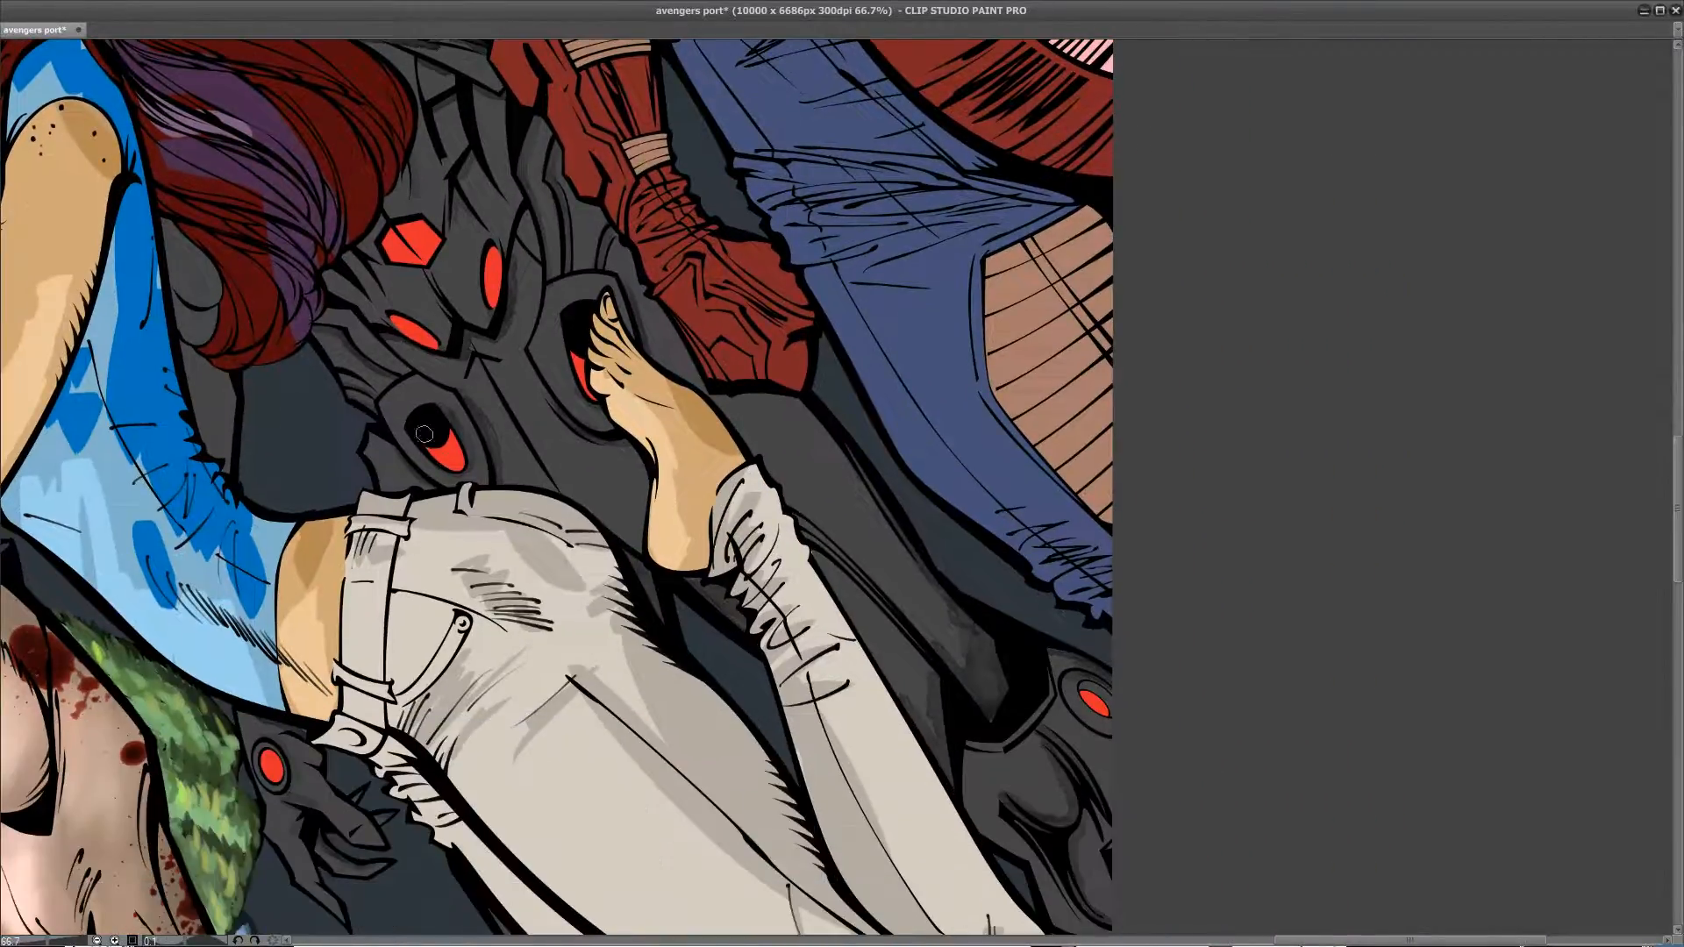
pyautogui.moveTo(520, 653)
pyautogui.mouseDown()
pyautogui.moveTo(454, 369)
pyautogui.moveTo(440, 372)
pyautogui.mouseUp()
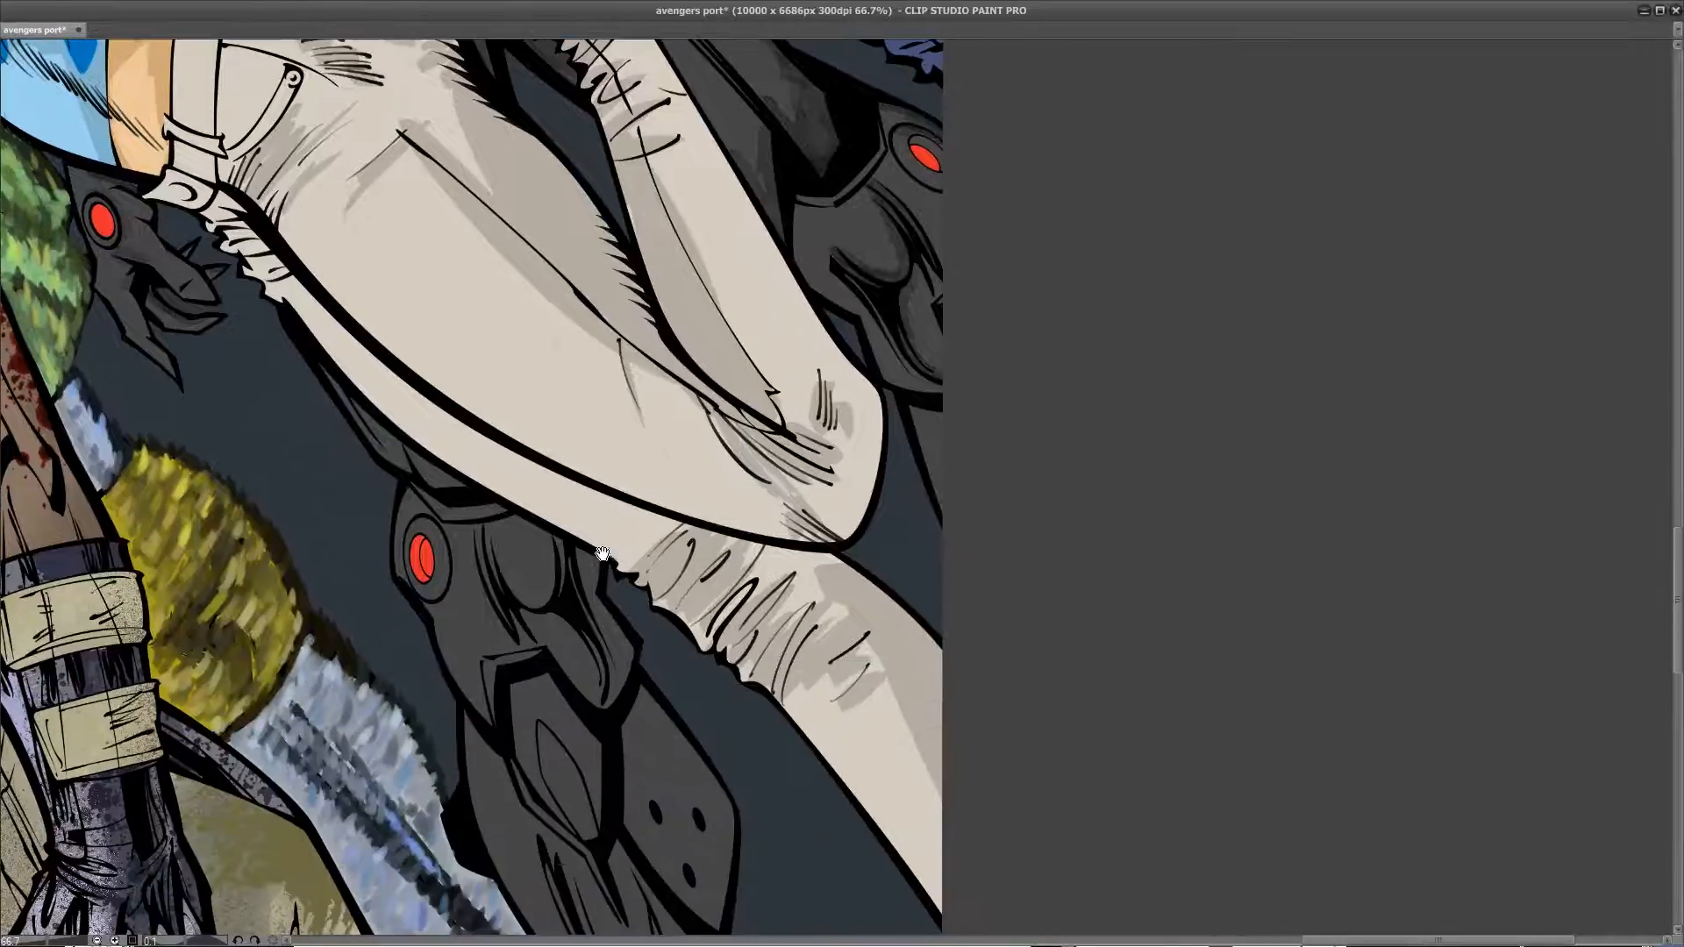
pyautogui.moveTo(602, 554); pyautogui.dragTo(513, 311)
pyautogui.moveTo(419, 457)
pyautogui.mouseDown()
pyautogui.moveTo(453, 413)
pyautogui.moveTo(412, 430)
pyautogui.moveTo(449, 412)
pyautogui.moveTo(497, 477)
pyautogui.moveTo(566, 447)
pyautogui.moveTo(531, 452)
pyautogui.moveTo(546, 581)
pyautogui.moveTo(531, 555)
pyautogui.moveTo(578, 631)
pyautogui.moveTo(627, 664)
pyautogui.mouseUp()
pyautogui.moveTo(537, 559); pyautogui.dragTo(532, 536)
pyautogui.moveTo(551, 442)
pyautogui.mouseDown()
pyautogui.moveTo(558, 558)
pyautogui.moveTo(604, 643)
pyautogui.mouseUp()
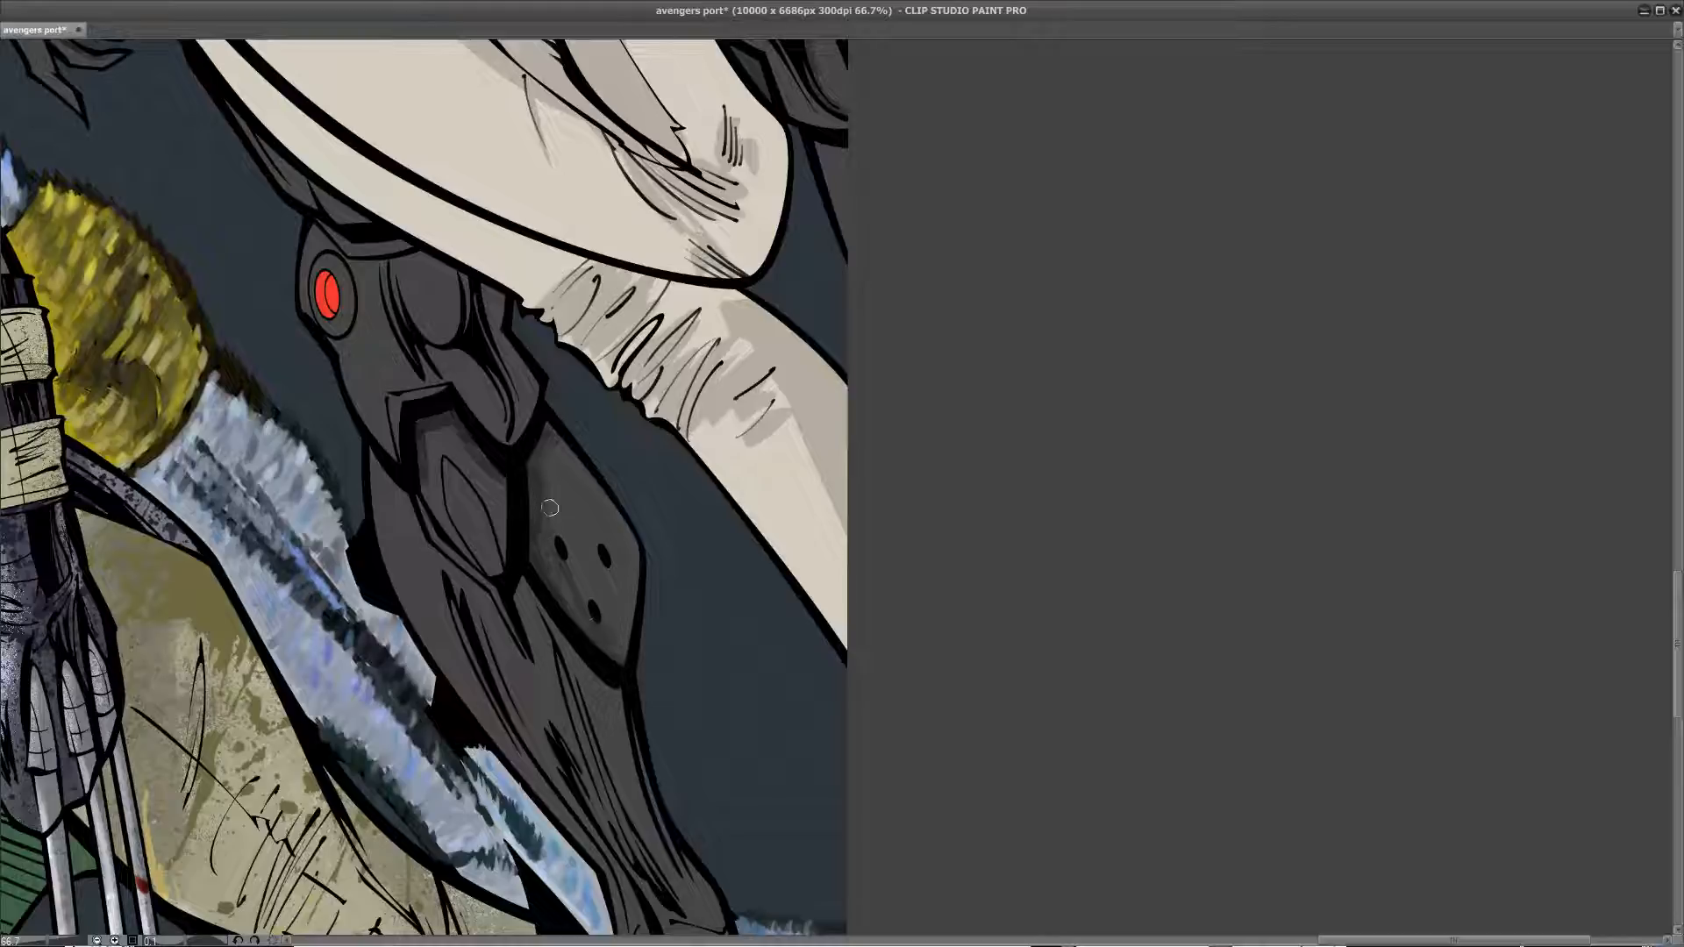
# Step: Shade the rounded kneecap and curved knee armour beside the red disc and pale trouser leg, following the ink lines
pyautogui.moveTo(485, 309)
pyautogui.mouseDown()
pyautogui.moveTo(503, 276)
pyautogui.moveTo(522, 426)
pyautogui.mouseUp()
pyautogui.moveTo(508, 354)
pyautogui.mouseDown()
pyautogui.moveTo(535, 408)
pyautogui.moveTo(516, 339)
pyautogui.mouseUp()
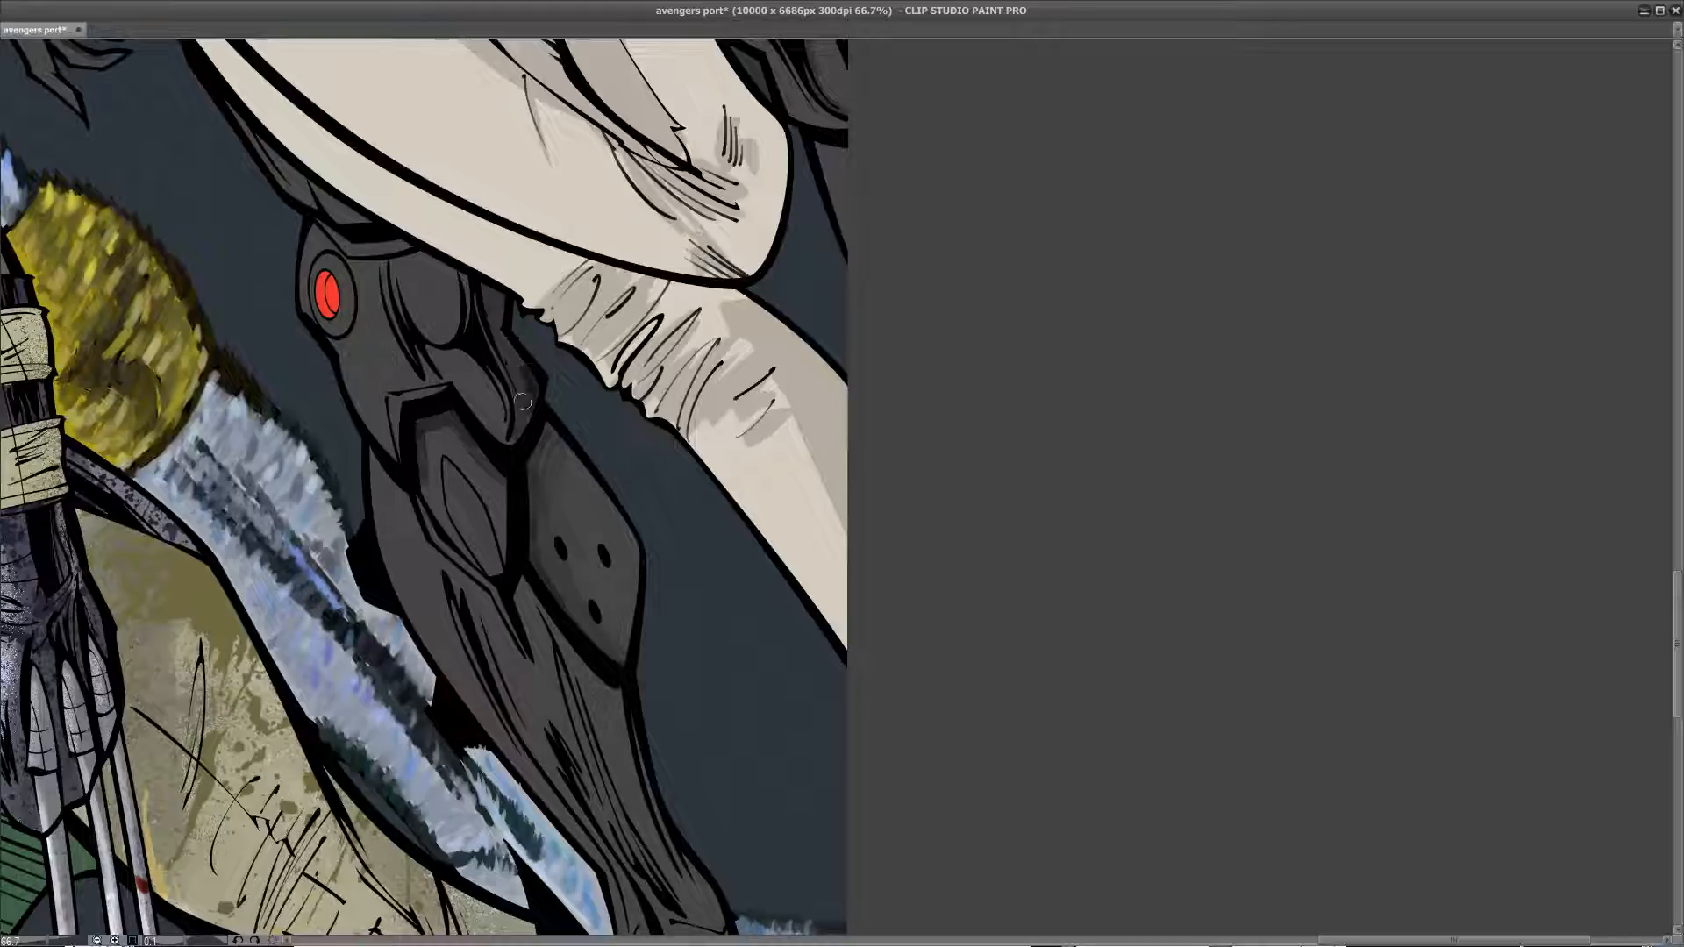
pyautogui.moveTo(476, 357); pyautogui.dragTo(500, 429)
pyautogui.moveTo(479, 359); pyautogui.dragTo(509, 443)
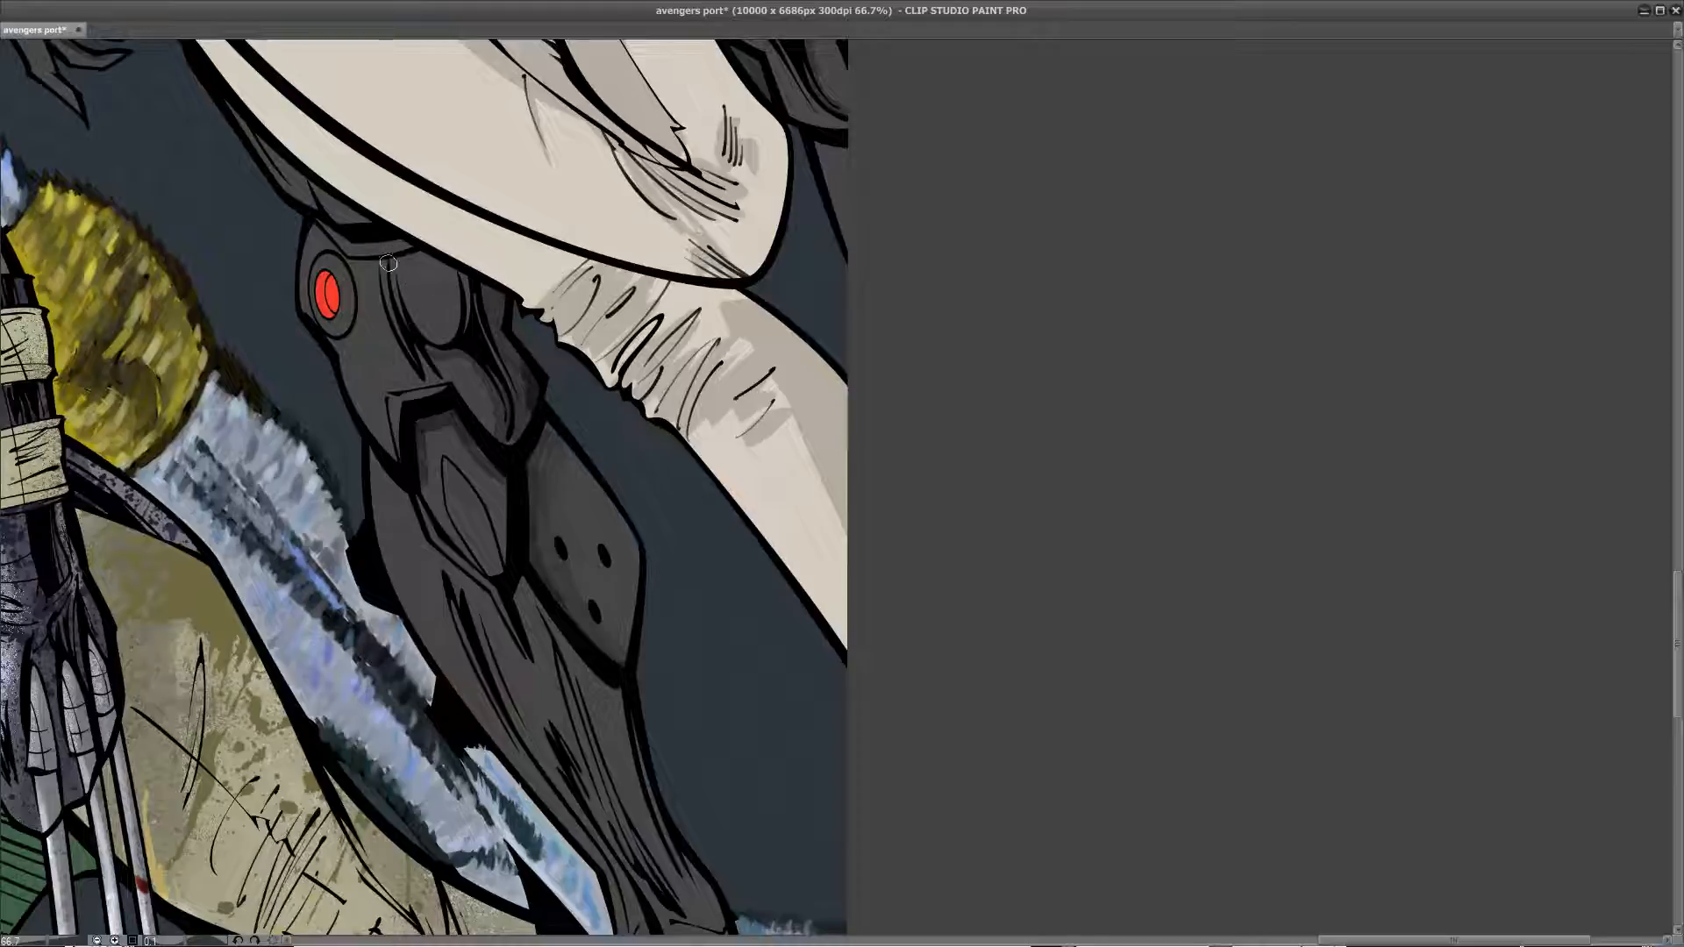
pyautogui.moveTo(451, 340)
pyautogui.mouseDown()
pyautogui.moveTo(450, 260)
pyautogui.moveTo(463, 312)
pyautogui.moveTo(413, 327)
pyautogui.moveTo(398, 279)
pyautogui.mouseUp()
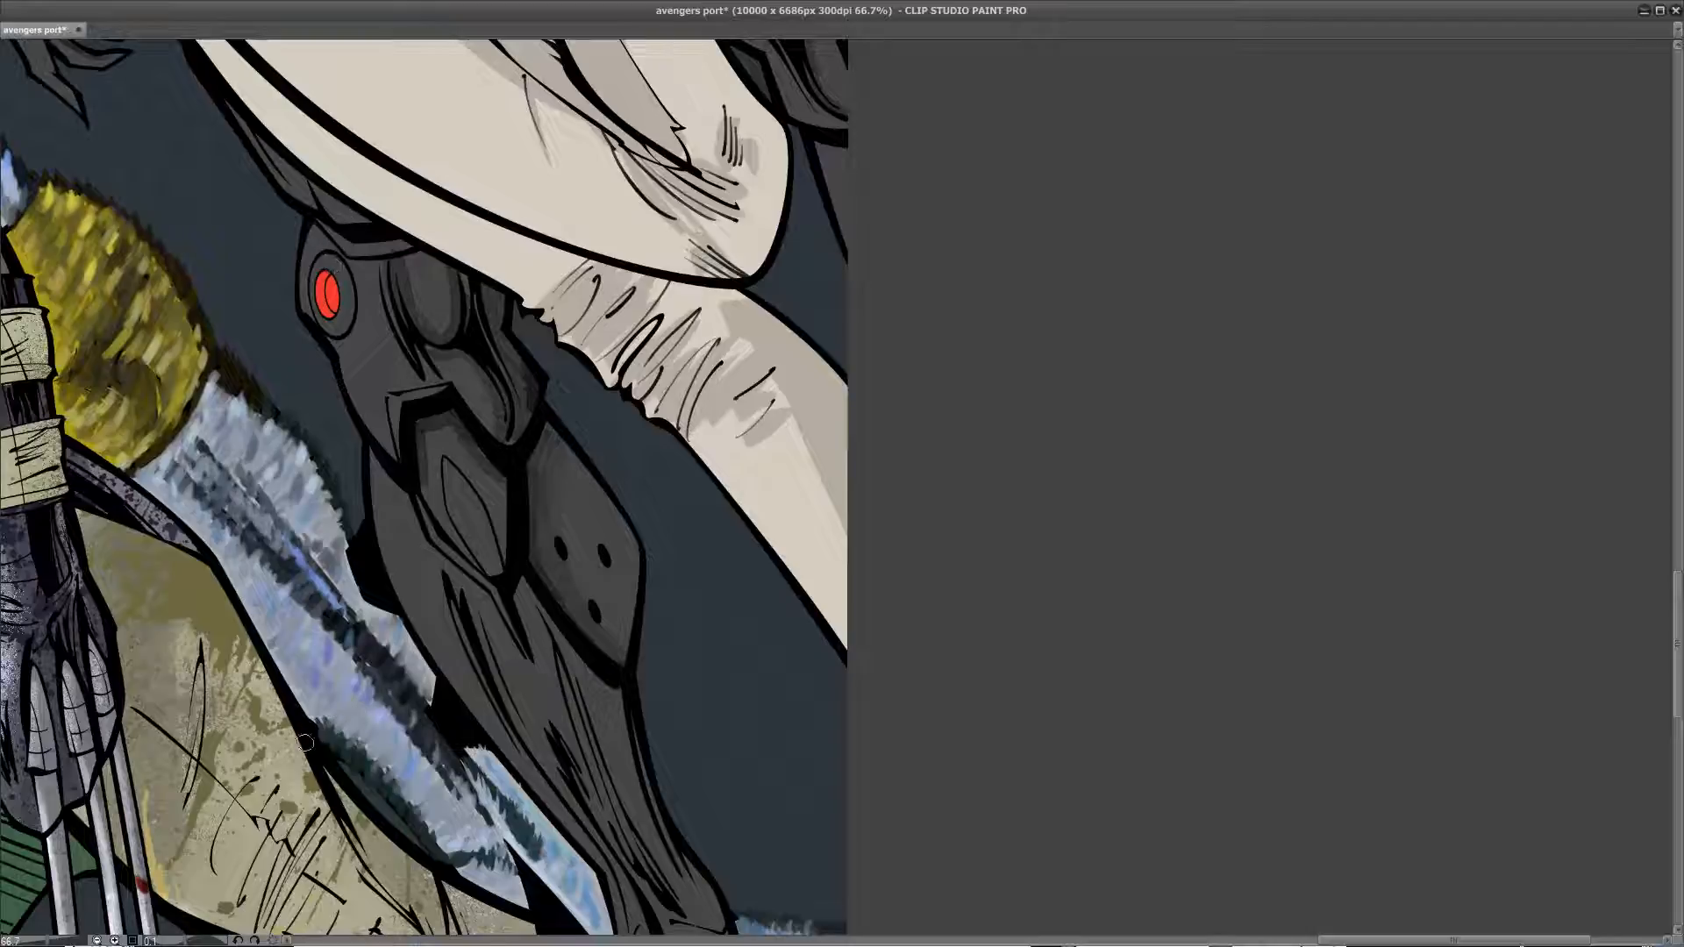
pyautogui.moveTo(444, 318); pyautogui.dragTo(449, 270)
# Step: Paint dark shading on Ultron's ankle and foot plates beside Wolverine's boot
pyautogui.moveTo(420, 534); pyautogui.dragTo(366, 302)
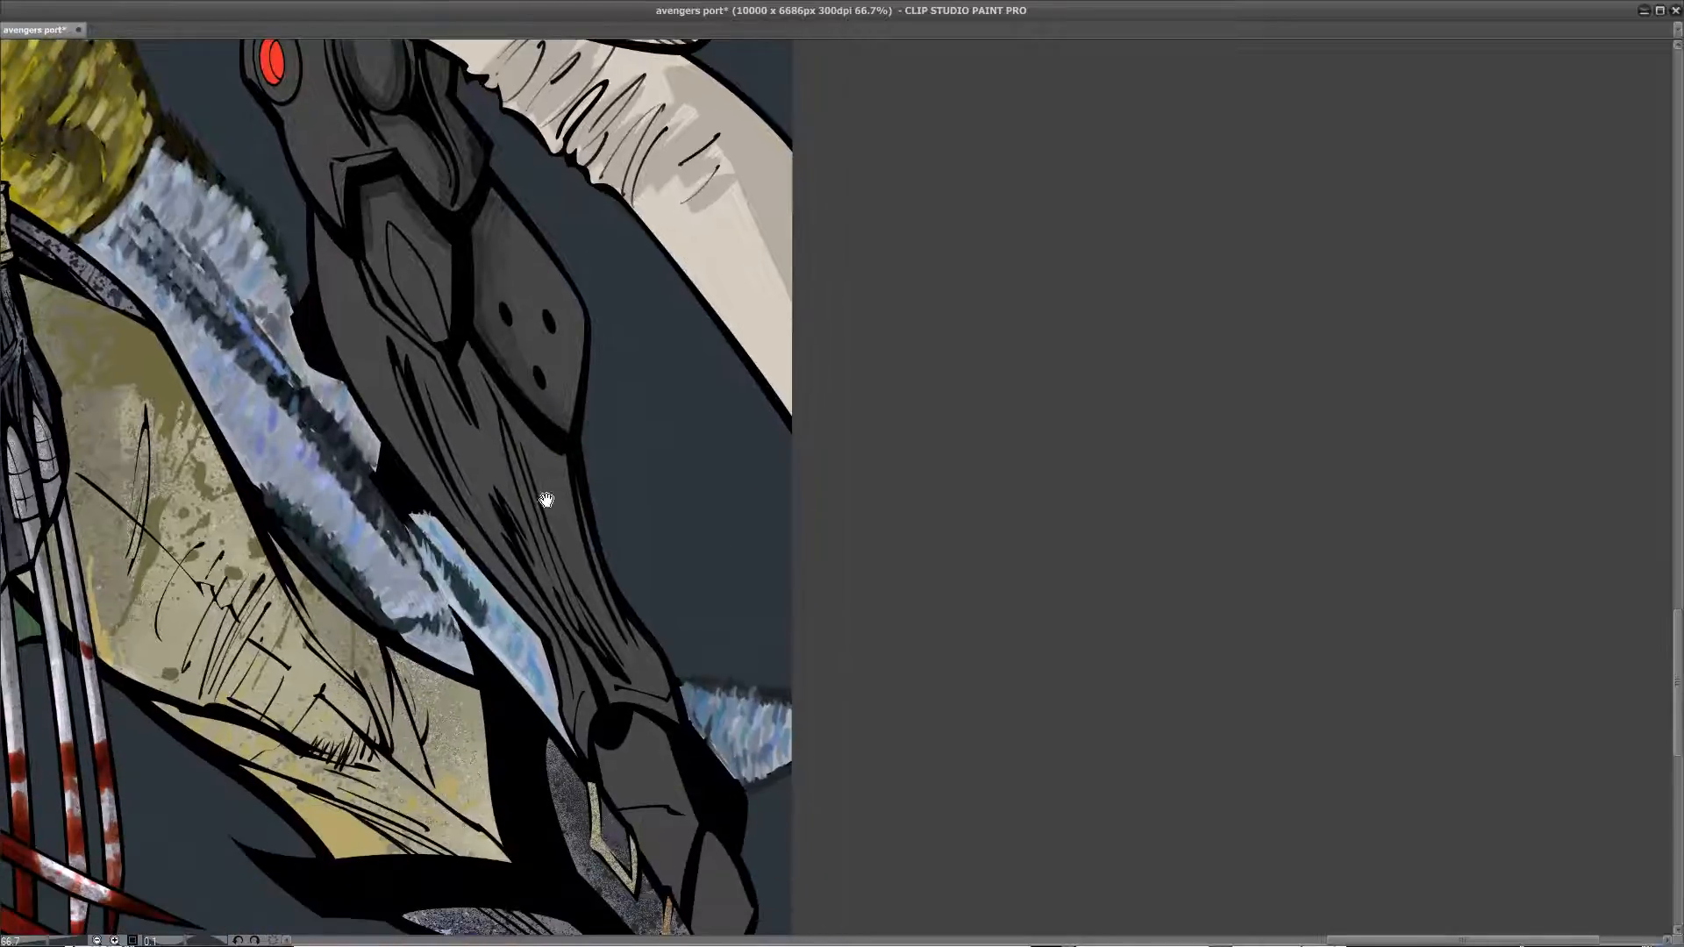
pyautogui.moveTo(580, 591); pyautogui.dragTo(552, 507)
pyautogui.moveTo(680, 765)
pyautogui.mouseDown()
pyautogui.moveTo(670, 872)
pyautogui.moveTo(688, 802)
pyautogui.moveTo(698, 867)
pyautogui.moveTo(691, 783)
pyautogui.moveTo(697, 803)
pyautogui.mouseUp()
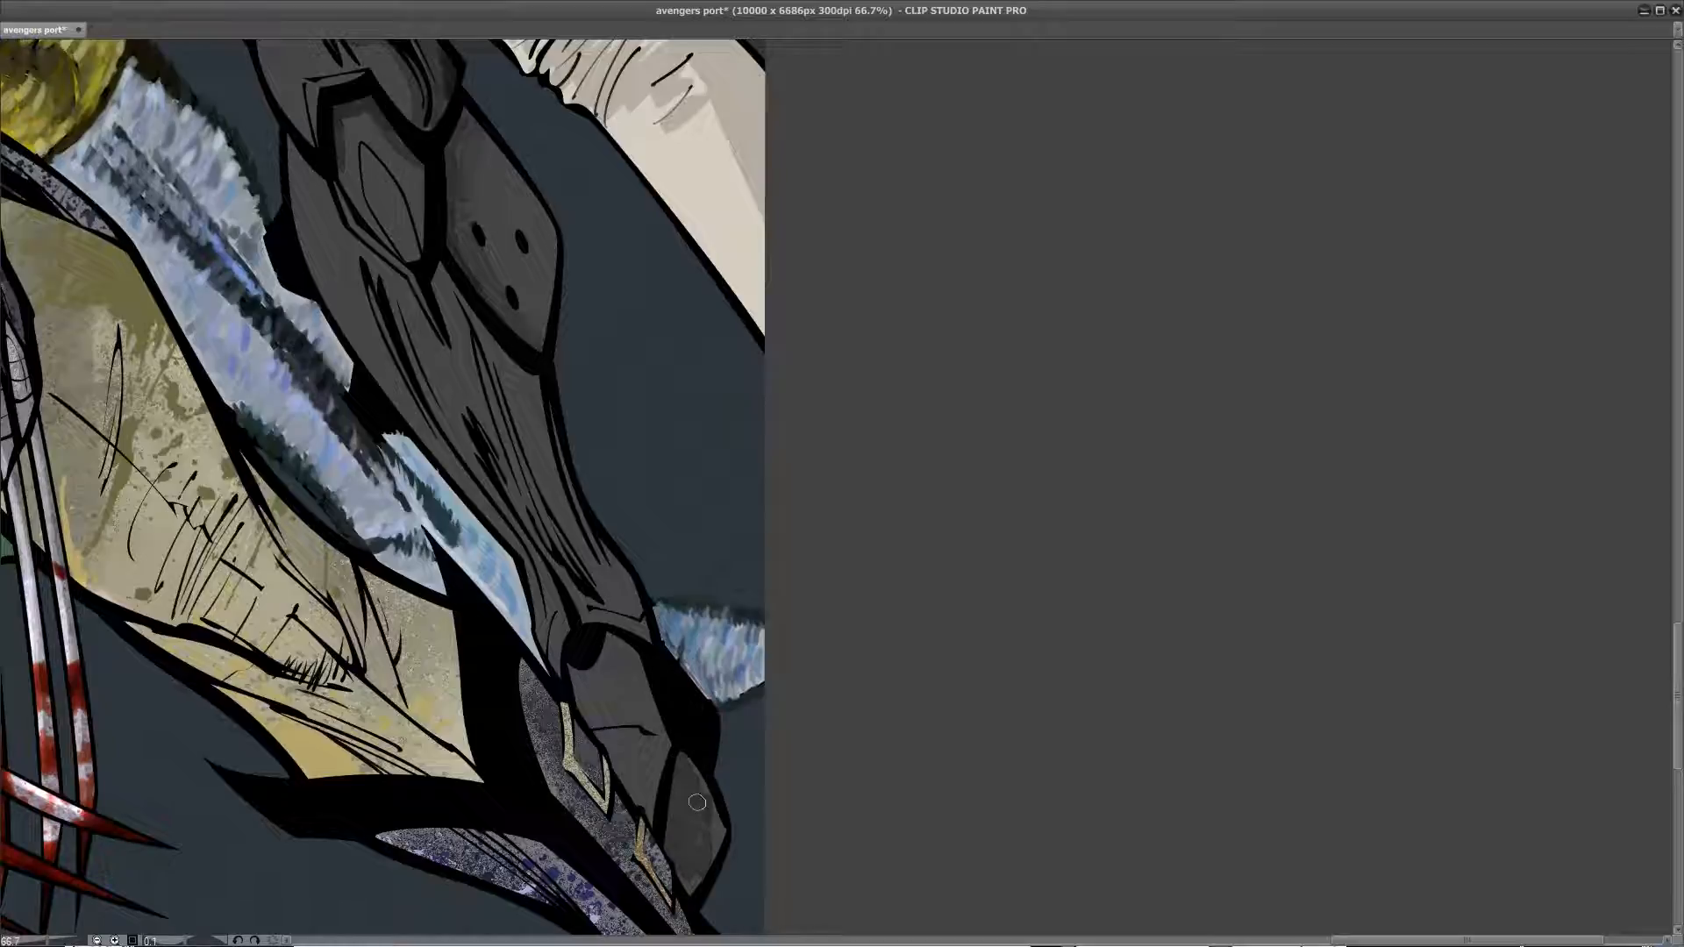
pyautogui.moveTo(618, 652); pyautogui.dragTo(652, 689)
# Step: Examine the whole group artwork at reduced zoom, comparing Ultron's shading with the other characters
pyautogui.scroll(-4, 459, 676)
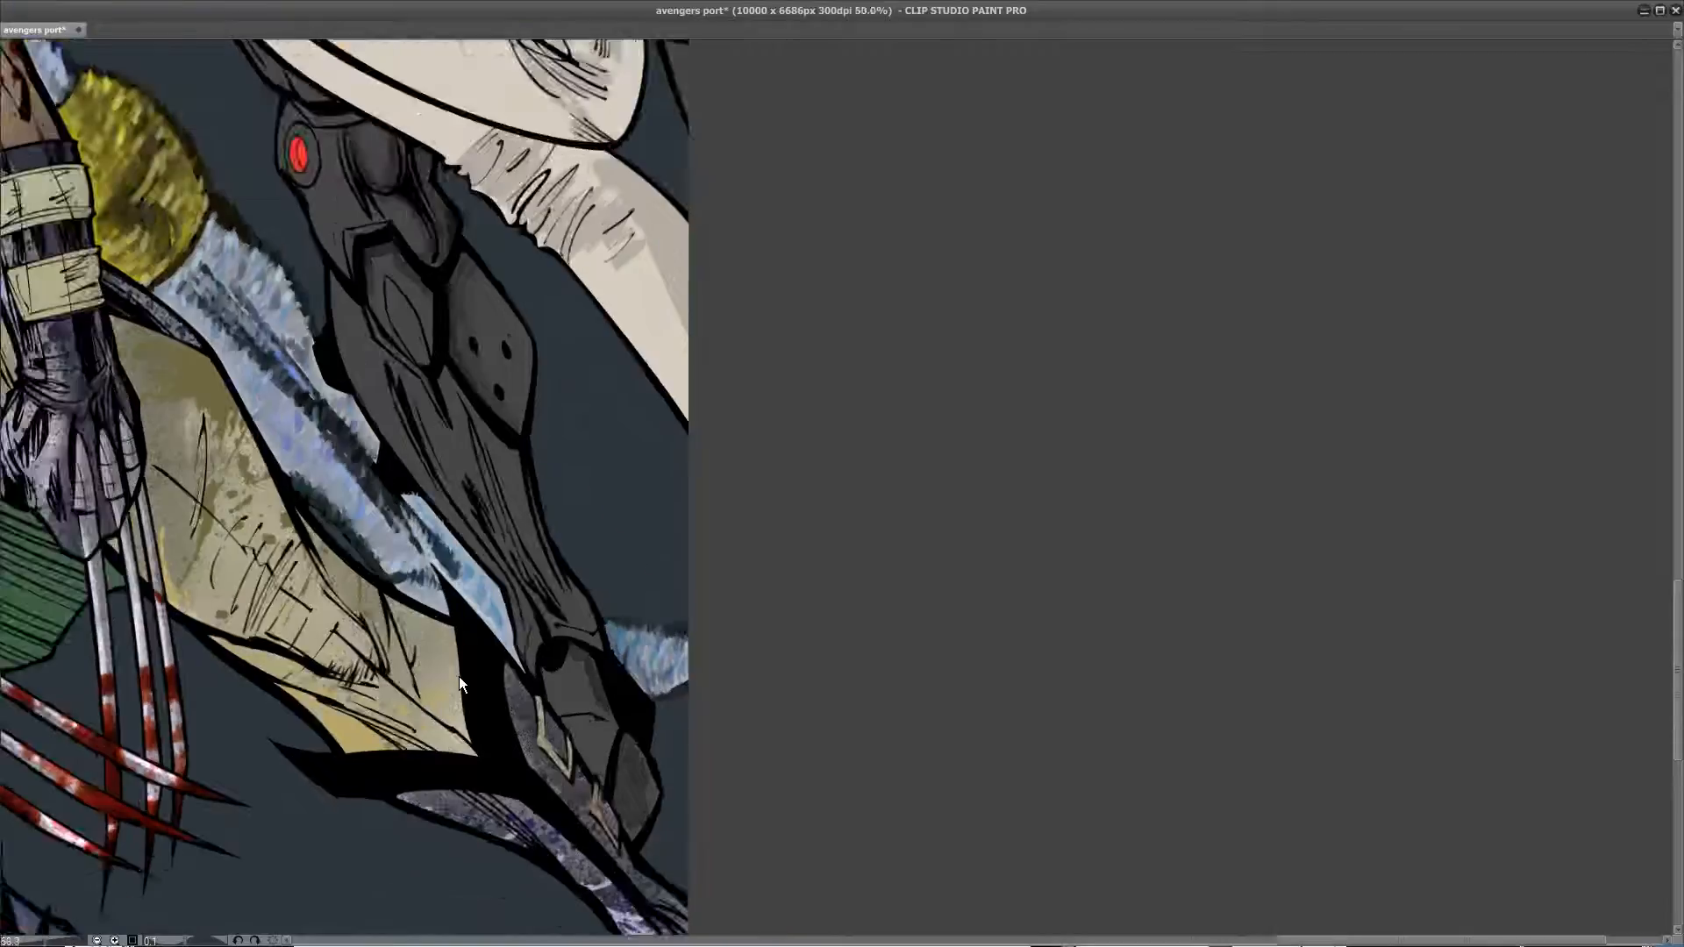
pyautogui.moveTo(185, 532); pyautogui.dragTo(688, 601)
pyautogui.moveTo(443, 527); pyautogui.dragTo(521, 567)
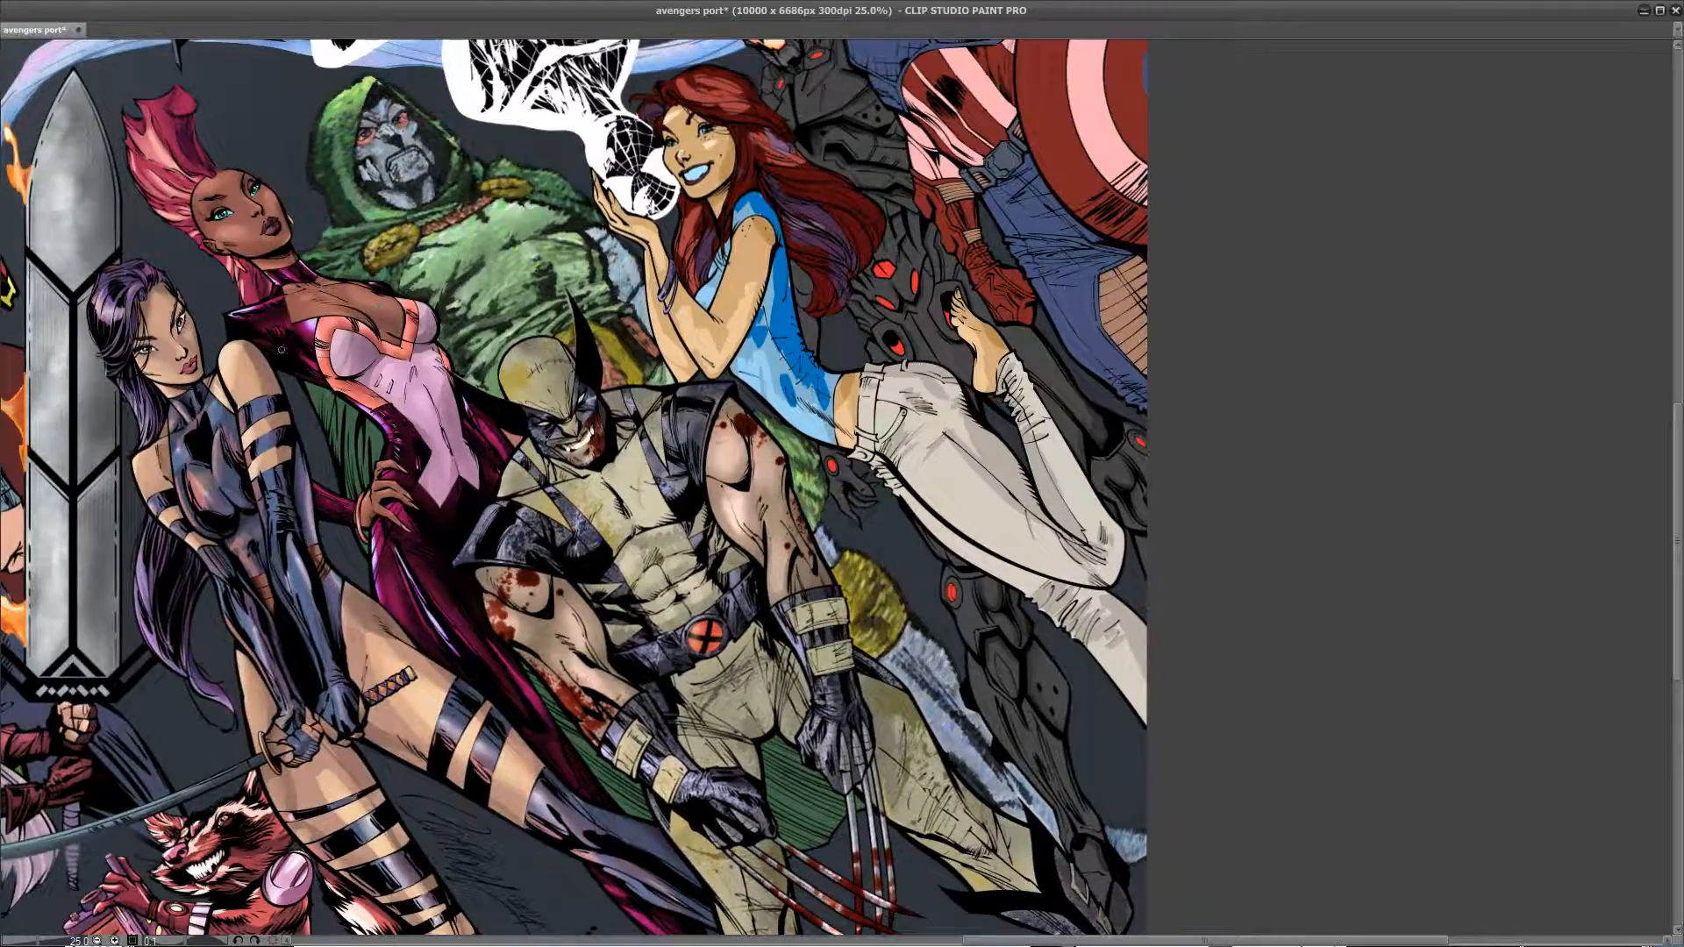
pyautogui.moveTo(321, 414); pyautogui.dragTo(450, 212)
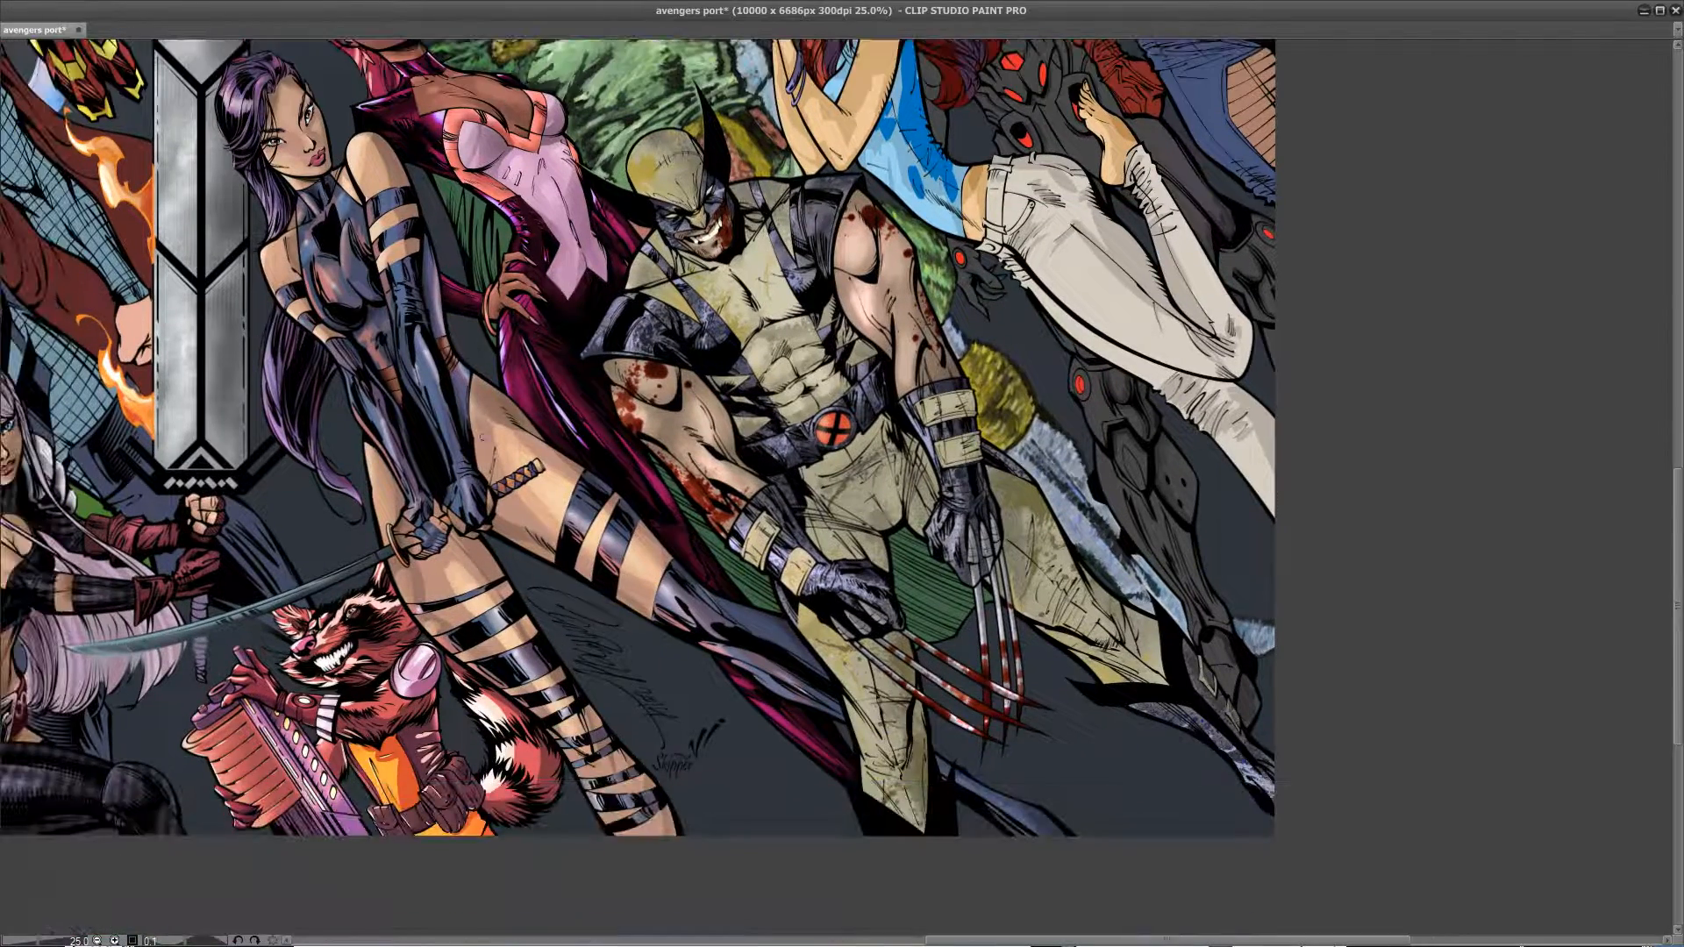
pyautogui.moveTo(435, 450); pyautogui.dragTo(622, 474)
pyautogui.moveTo(494, 508); pyautogui.dragTo(708, 708)
pyautogui.moveTo(453, 681); pyautogui.dragTo(756, 409)
pyautogui.moveTo(309, 183); pyautogui.dragTo(305, 345)
pyautogui.moveTo(853, 443); pyautogui.dragTo(851, 707)
pyautogui.moveTo(391, 688); pyautogui.dragTo(522, 557)
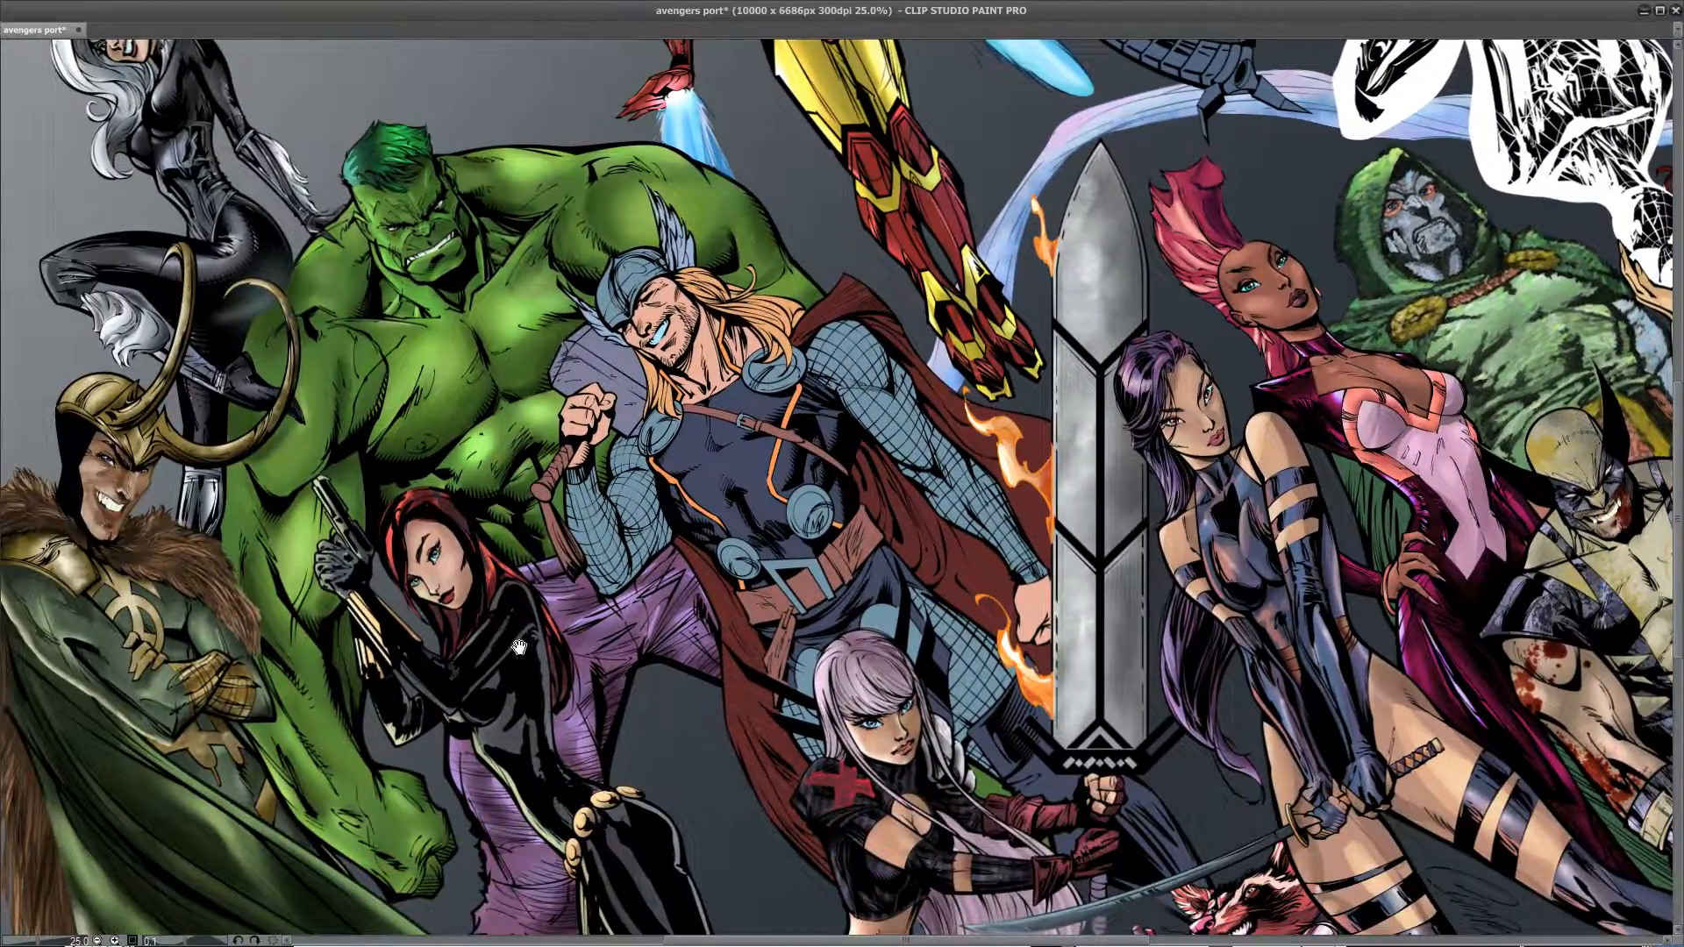
pyautogui.moveTo(505, 658); pyautogui.dragTo(497, 684)
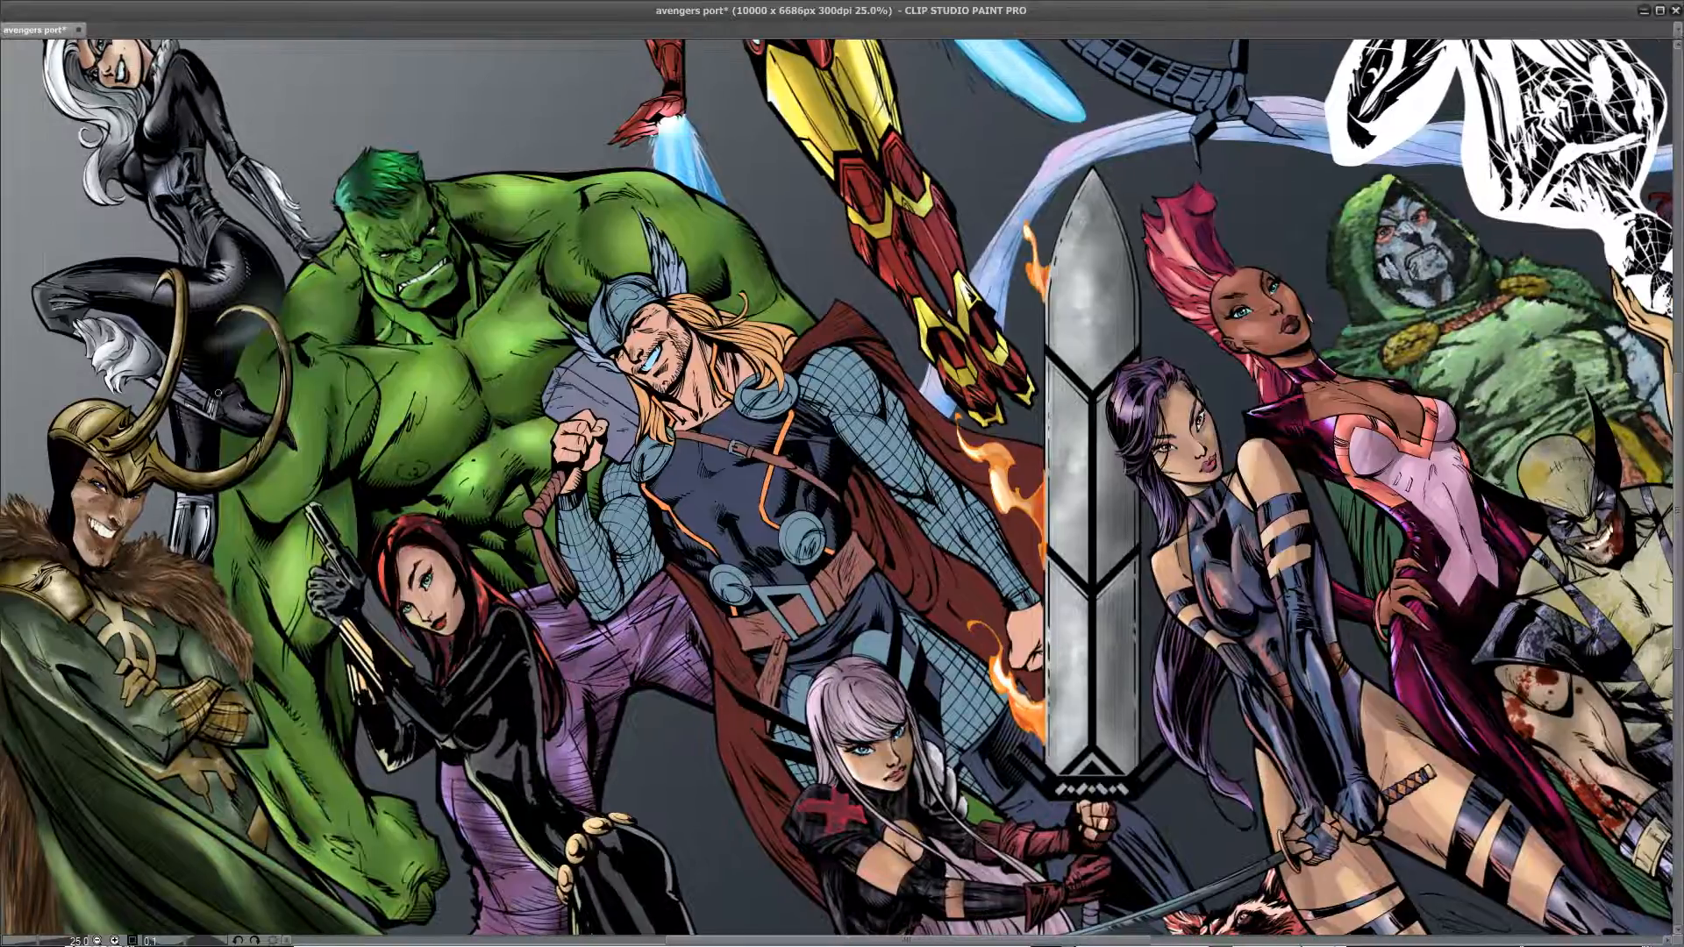
pyautogui.moveTo(727, 456); pyautogui.dragTo(505, 823)
pyautogui.moveTo(847, 650); pyautogui.dragTo(267, 378)
pyautogui.moveTo(1025, 437); pyautogui.dragTo(577, 623)
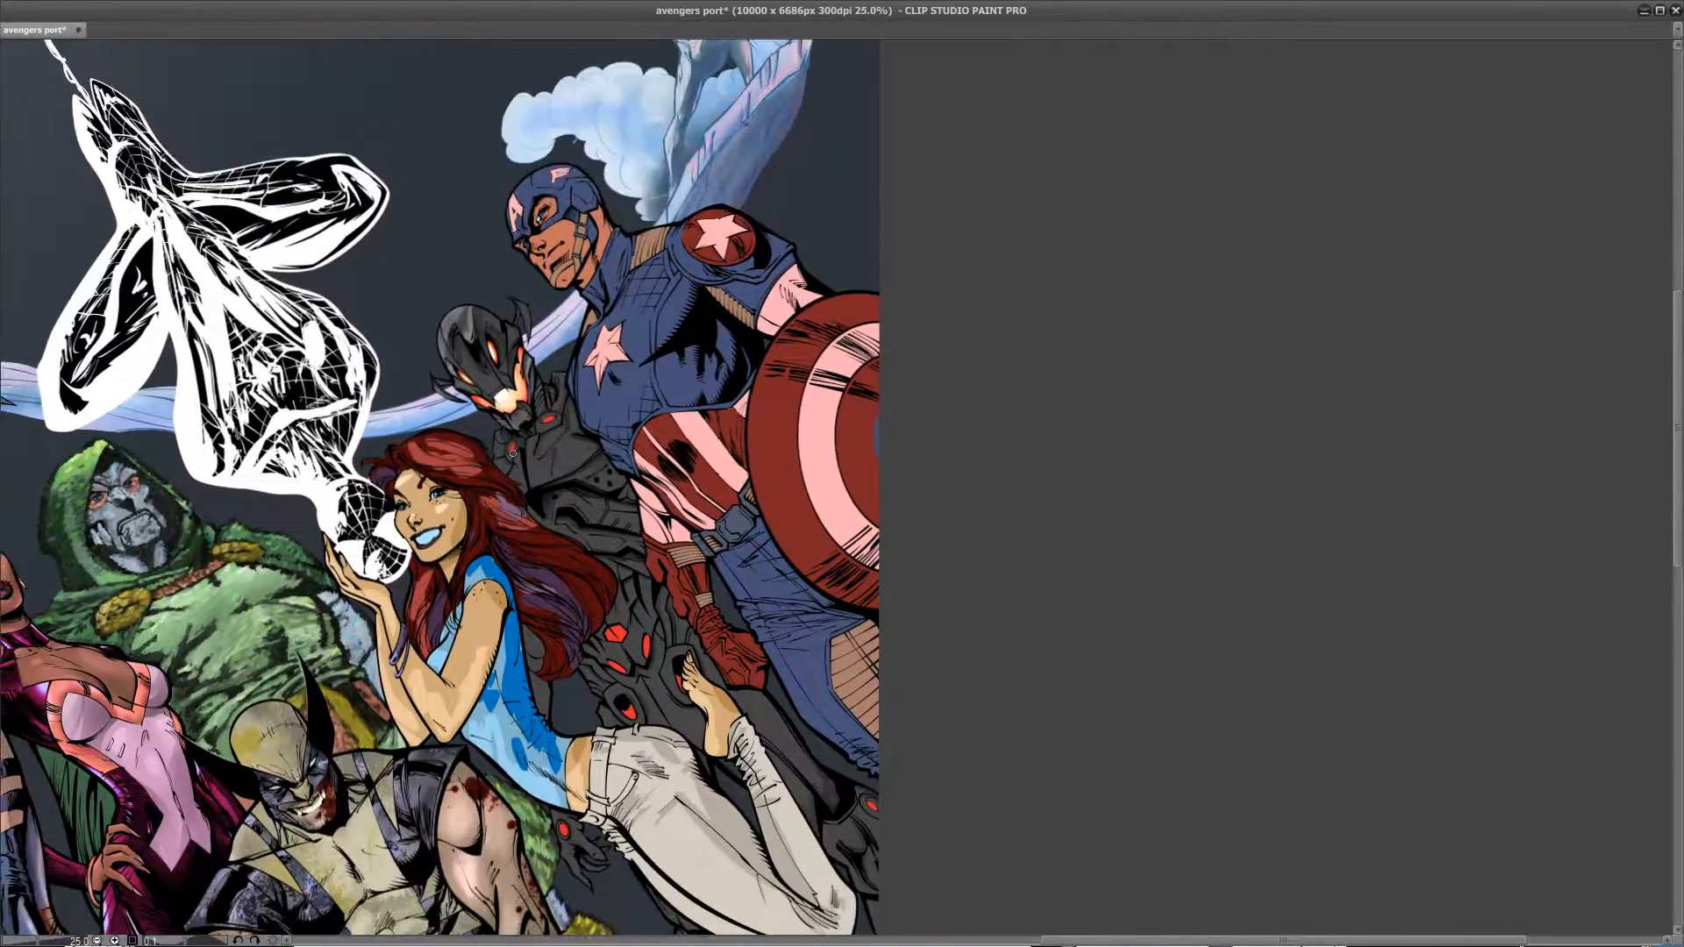
# Step: Darken Ultron's upper chest around the collar light and the rib plates beneath the perforated section
pyautogui.scroll(3, 513, 451)
pyautogui.scroll(1, 514, 451)
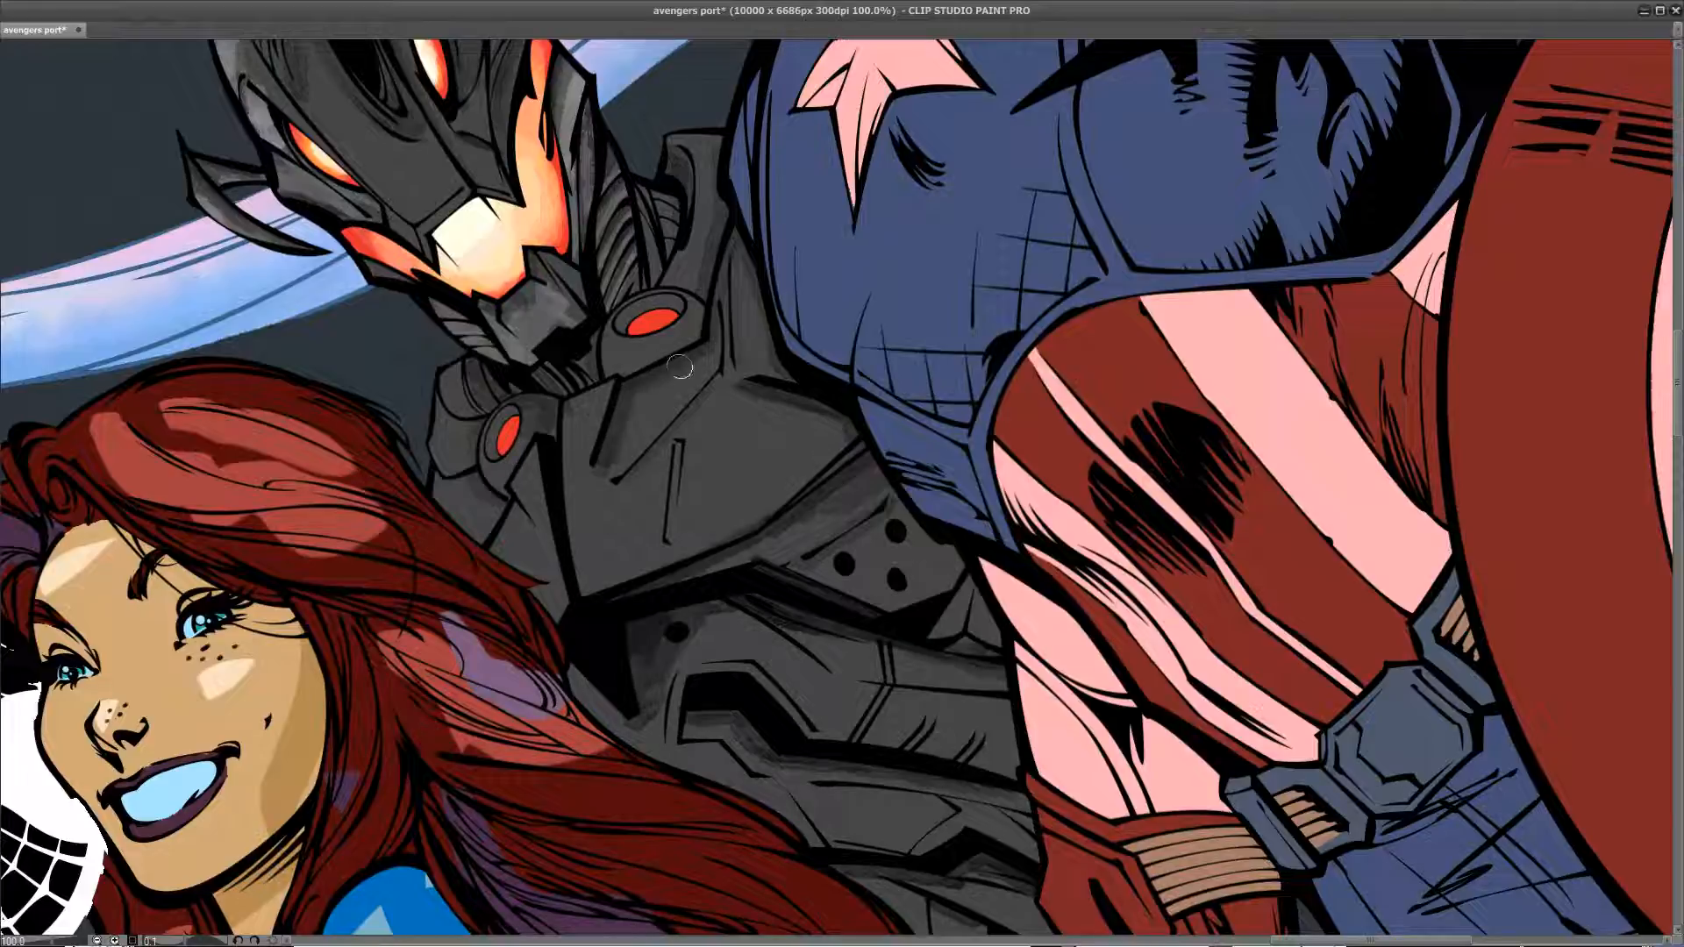
pyautogui.moveTo(749, 450); pyautogui.dragTo(703, 524)
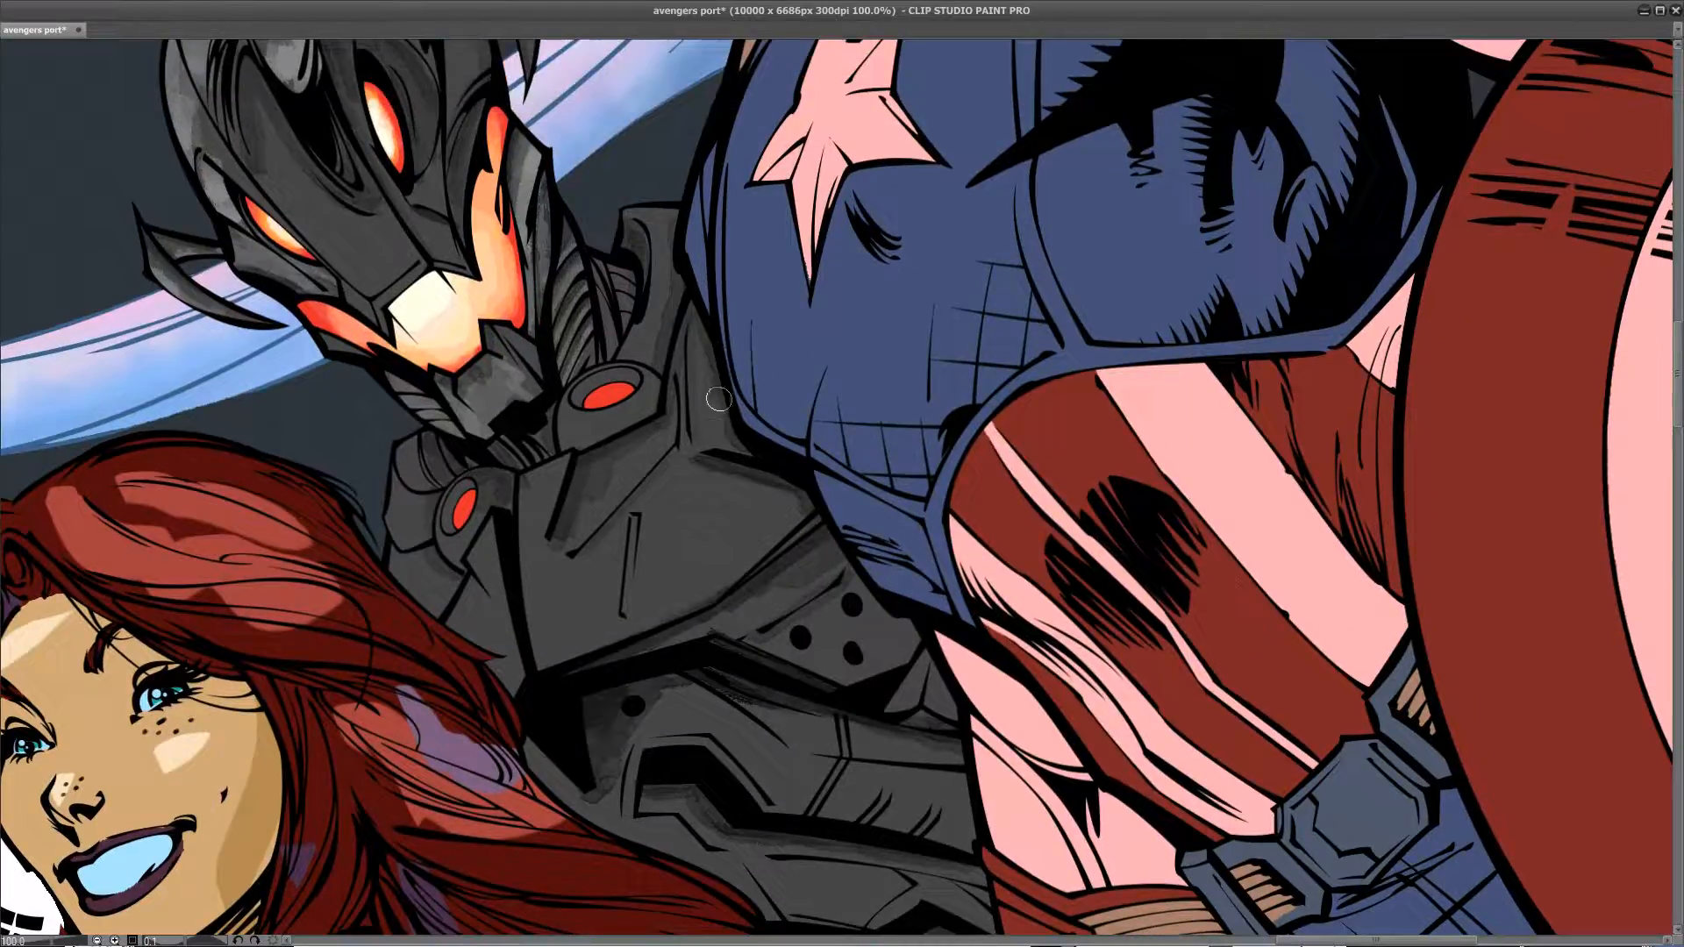
pyautogui.moveTo(773, 642); pyautogui.dragTo(835, 545)
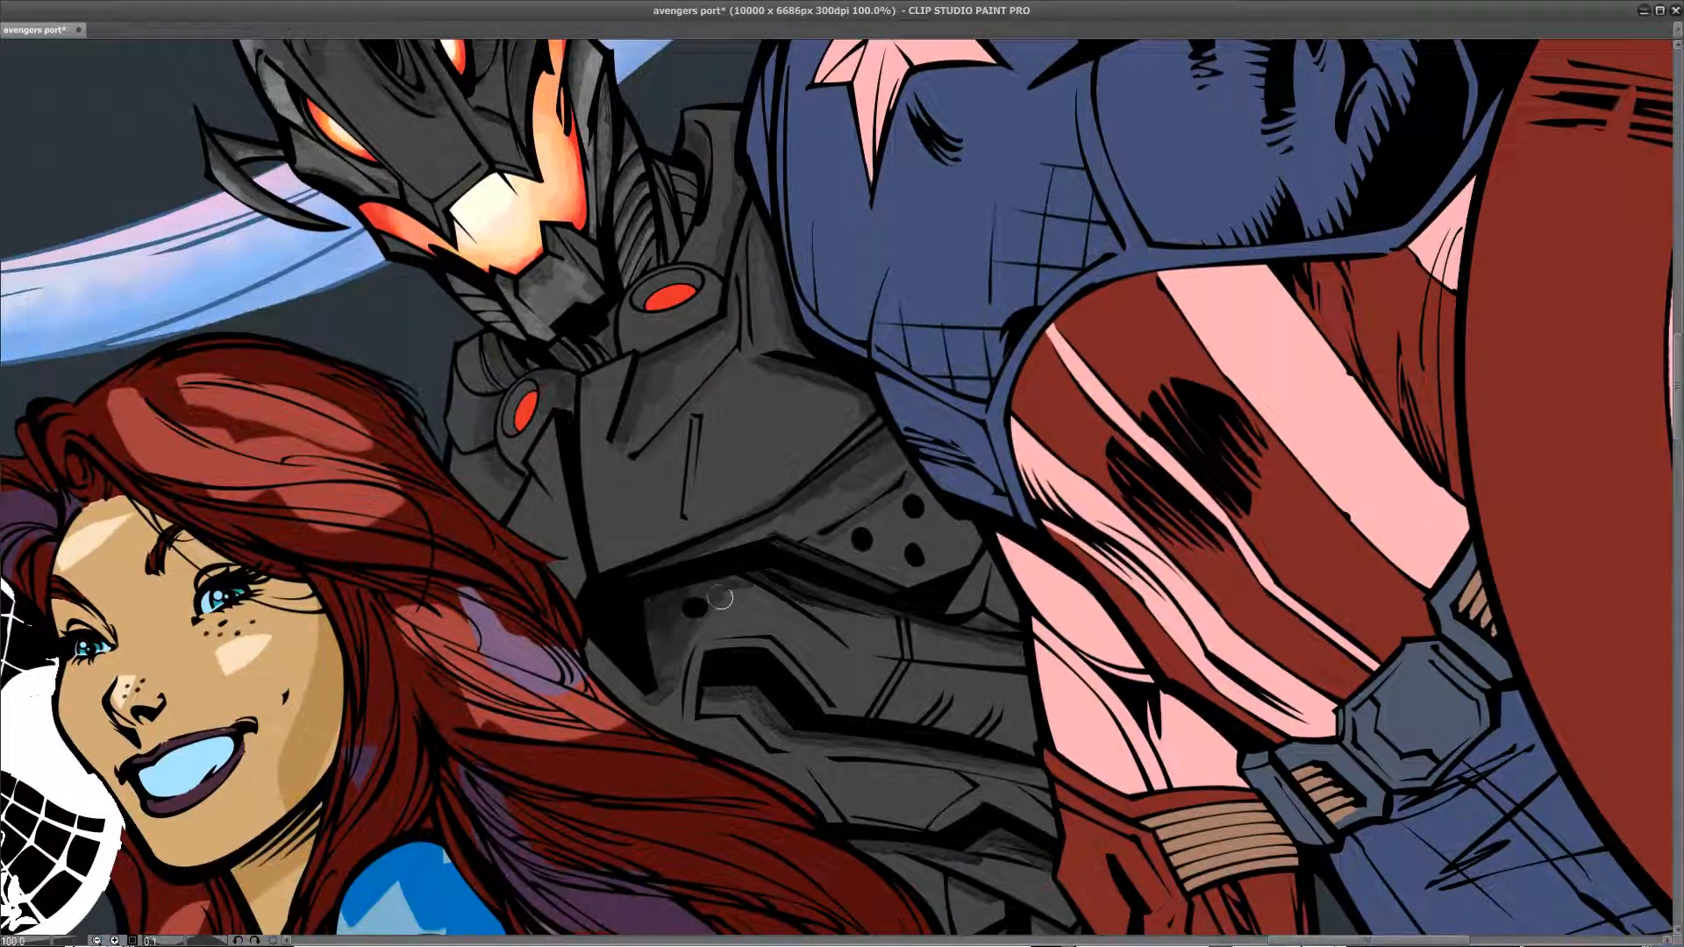
pyautogui.moveTo(818, 753); pyautogui.dragTo(1024, 772)
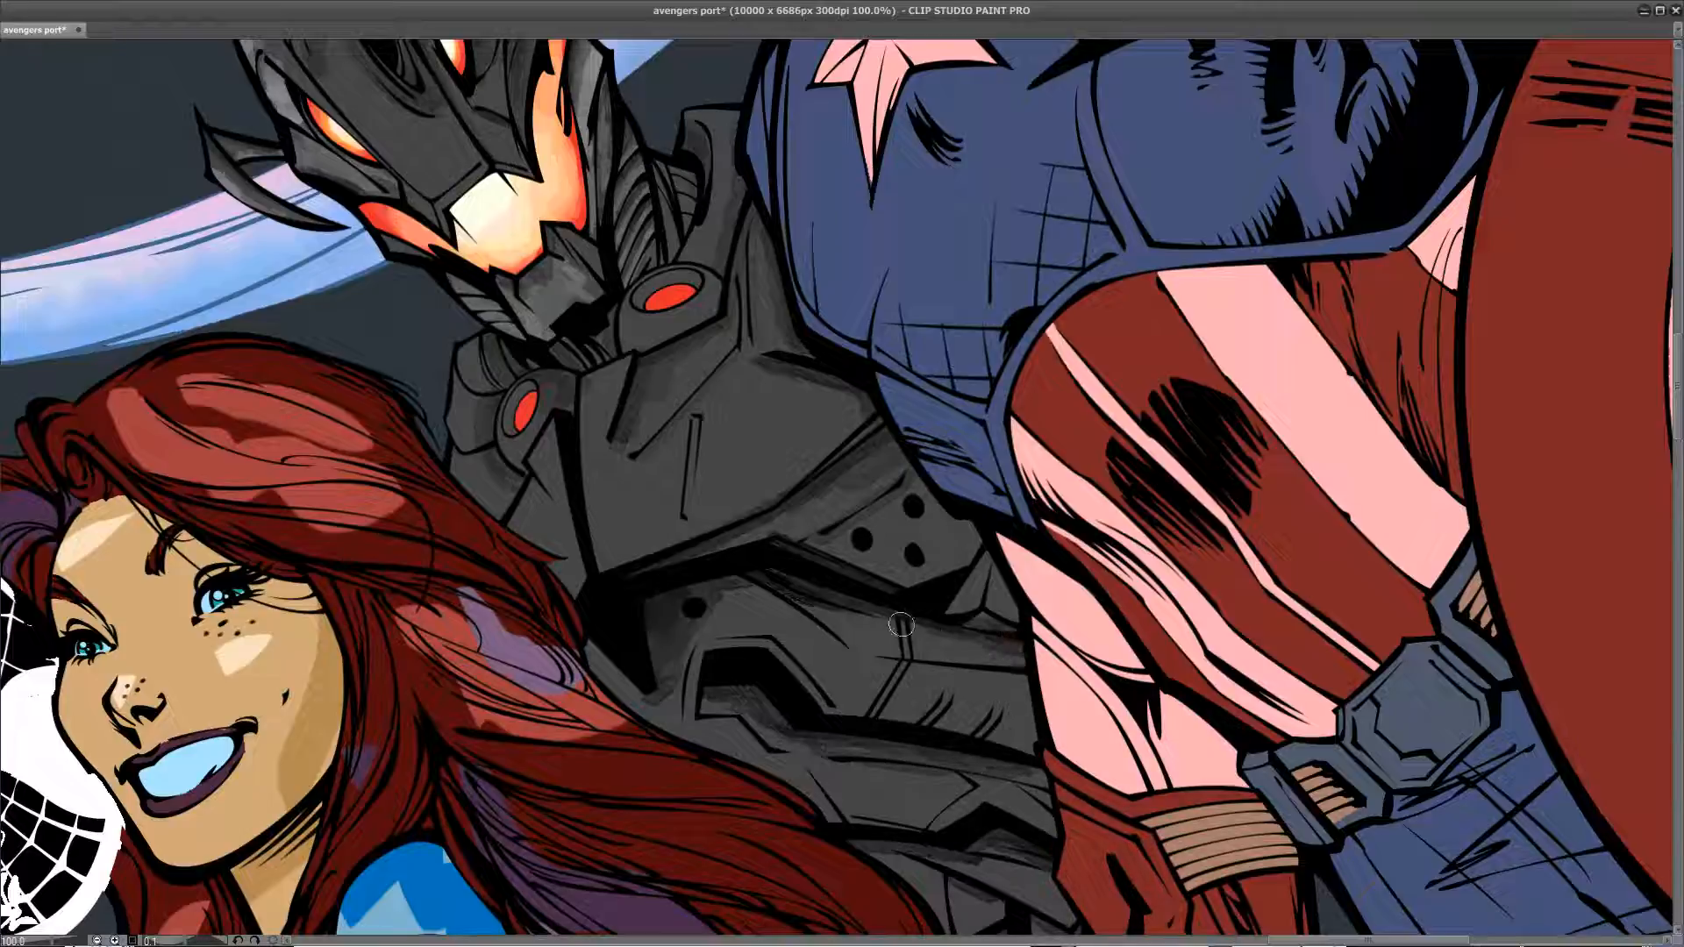
# Step: Shade Ultron's angular abdomen plates above the red hexagonal light, between the red hair and the glove
pyautogui.moveTo(986, 619); pyautogui.dragTo(793, 240)
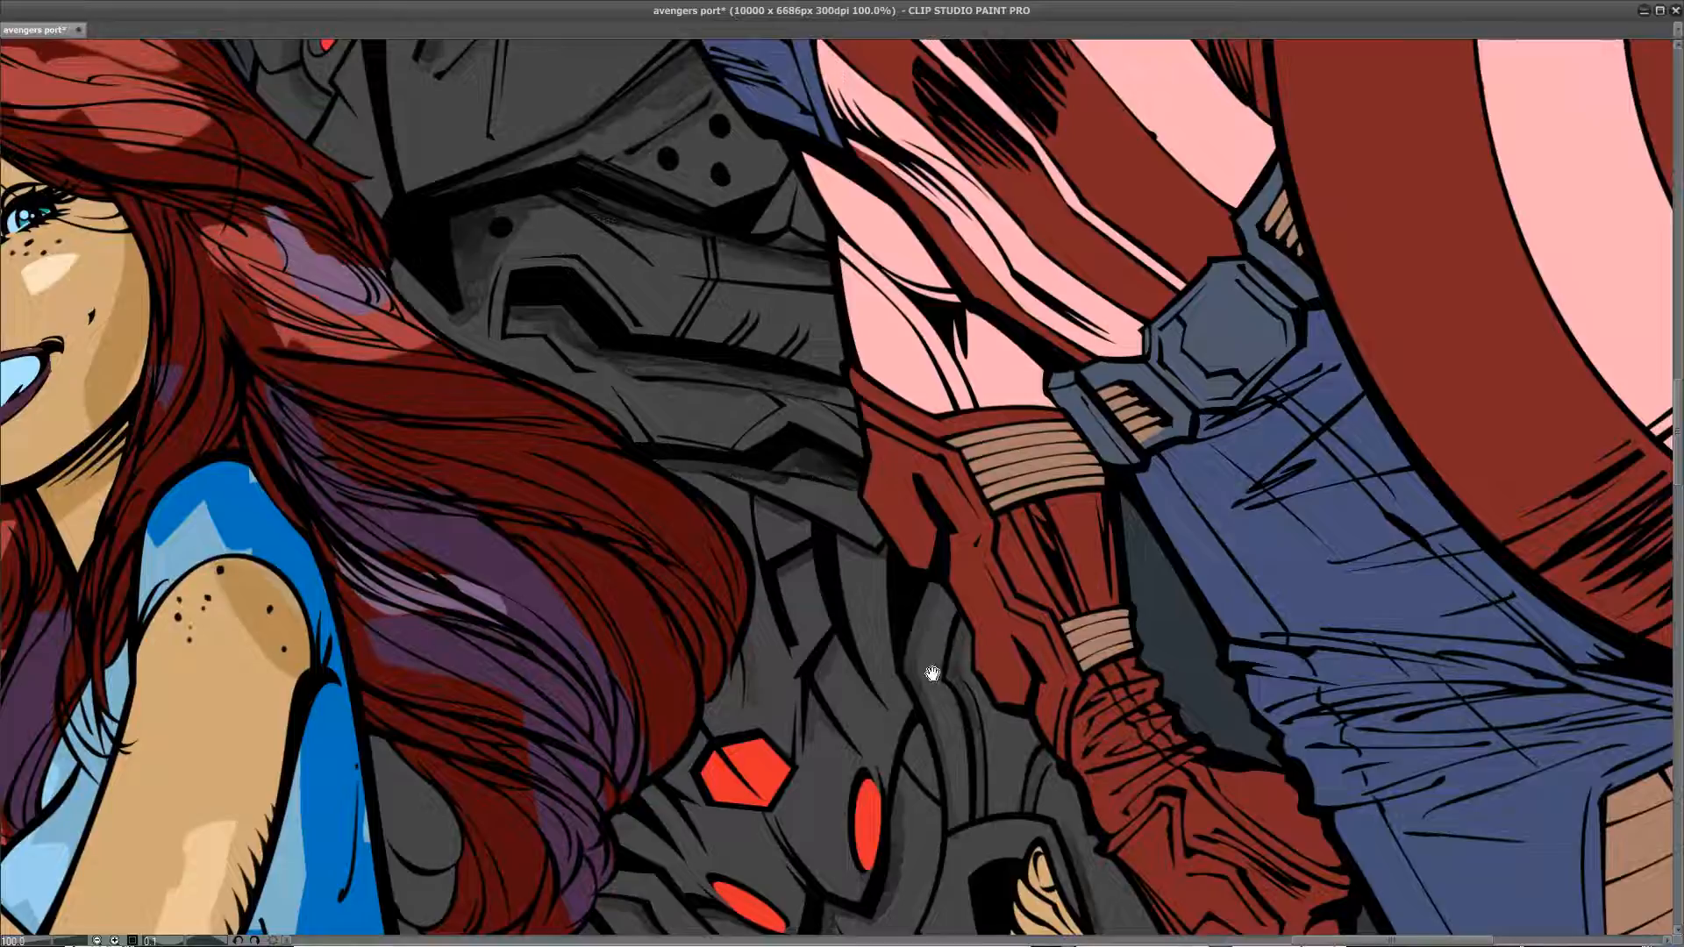
pyautogui.moveTo(935, 674); pyautogui.dragTo(801, 424)
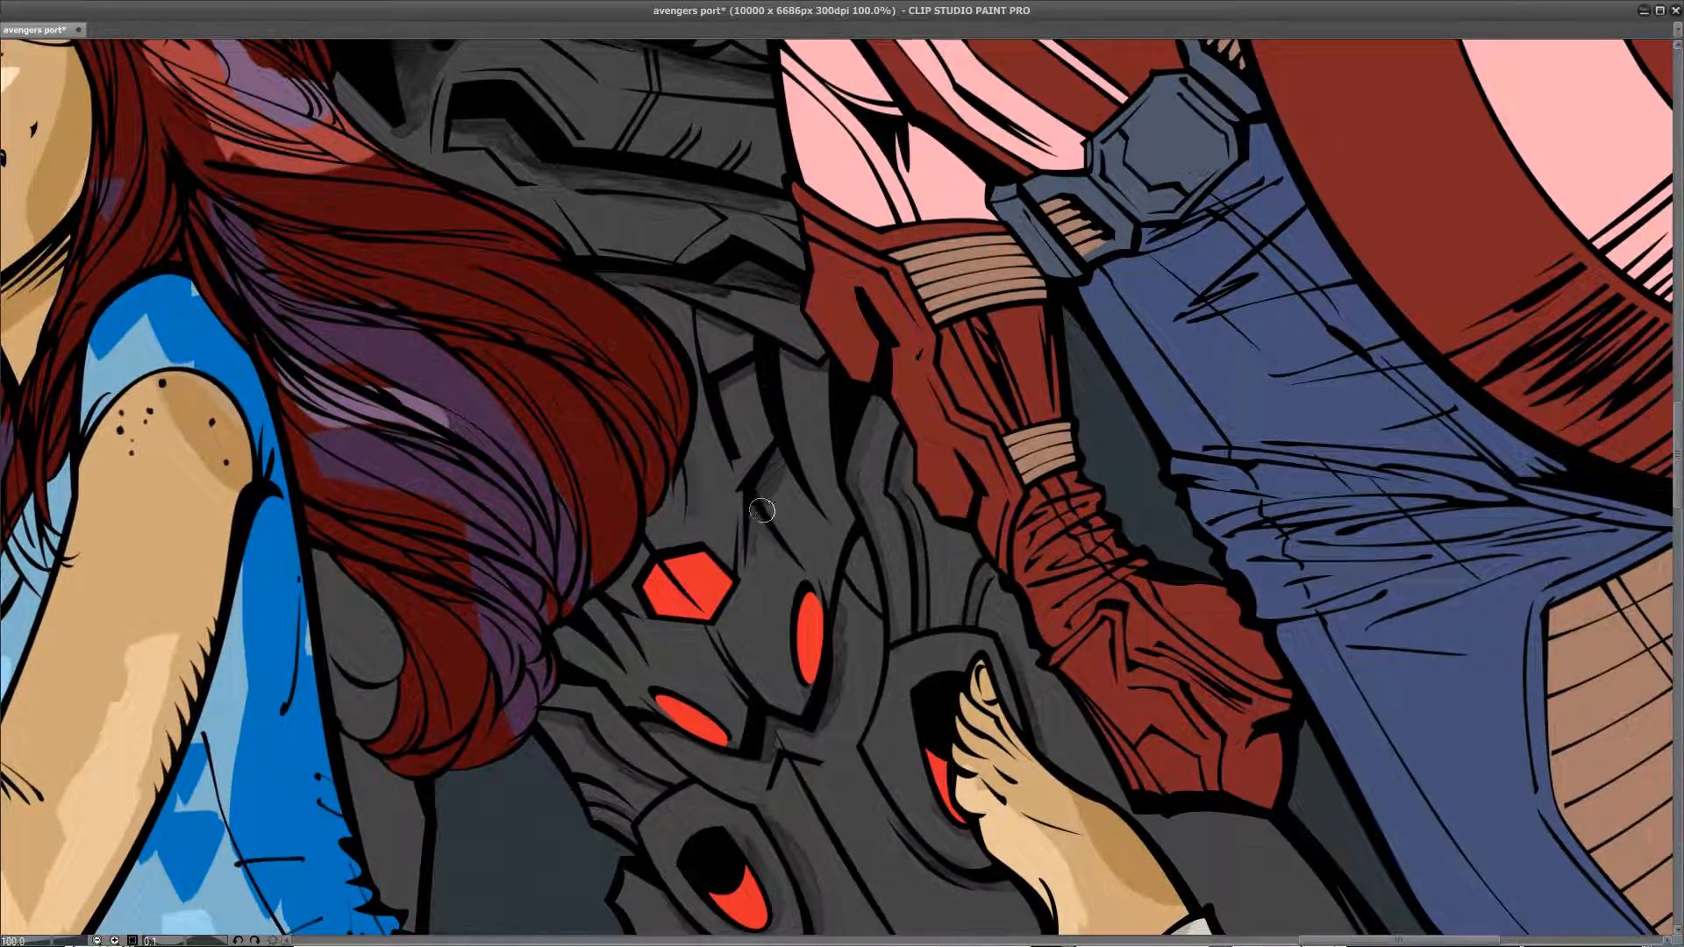
pyautogui.moveTo(761, 371)
pyautogui.mouseDown()
pyautogui.moveTo(725, 391)
pyautogui.moveTo(744, 384)
pyautogui.mouseUp()
pyautogui.moveTo(705, 316); pyautogui.dragTo(735, 330)
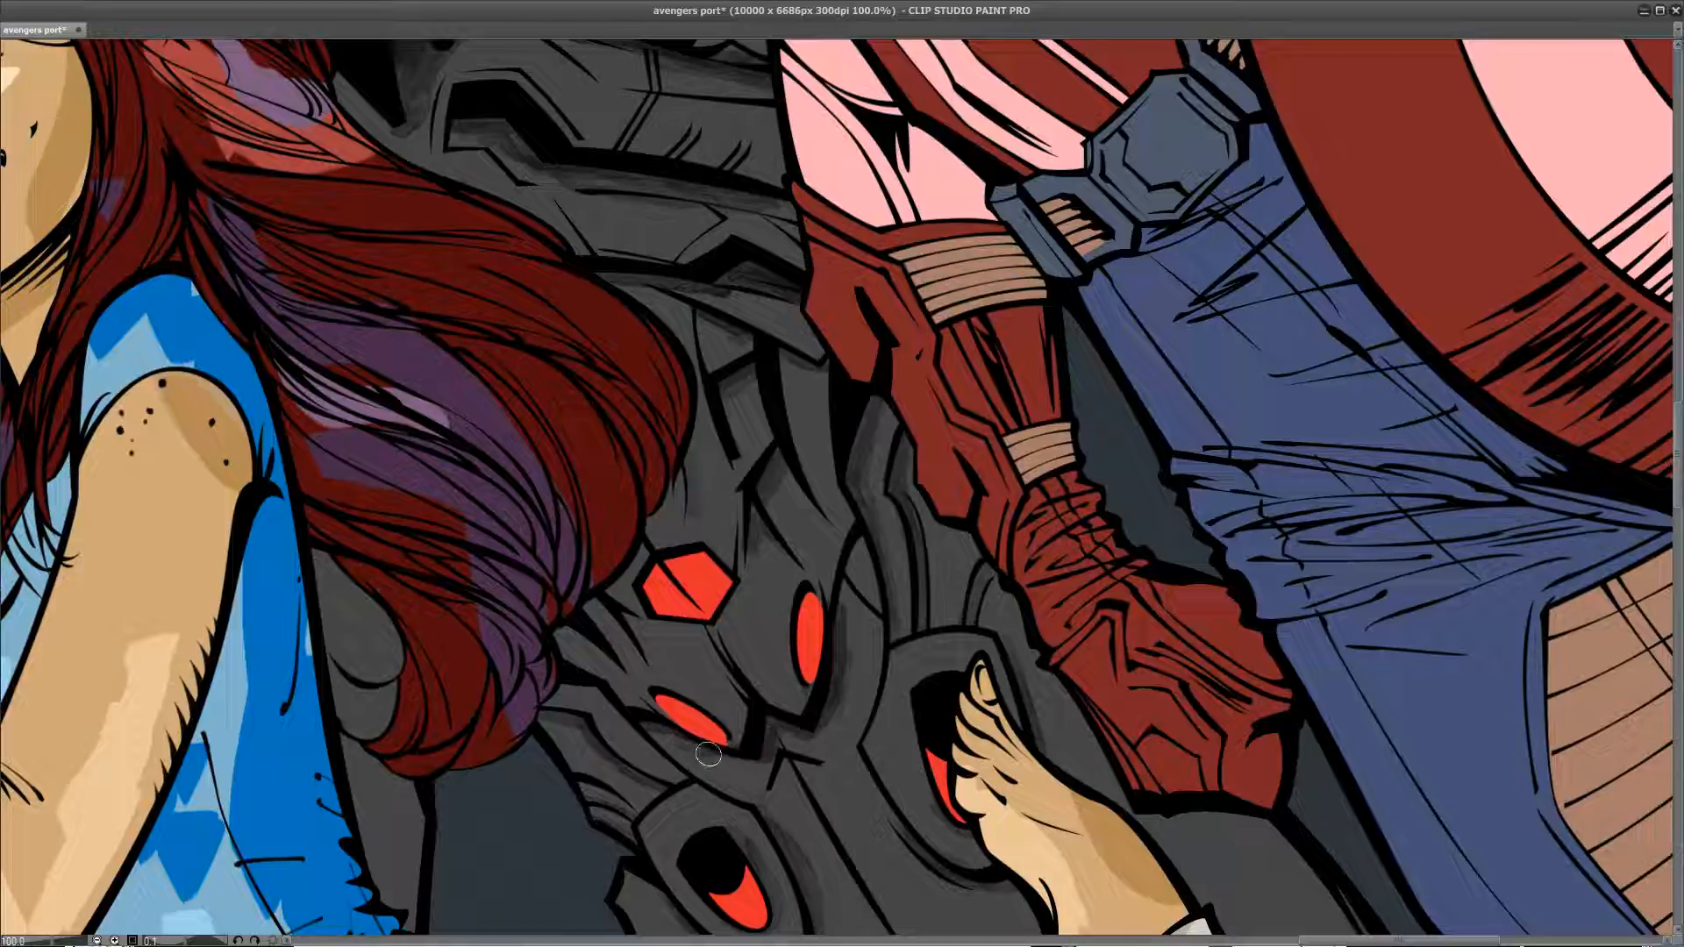
# Step: Deepen the shading on the perforated lower-leg plate and around the pointed oval inset below Ultron's knee
pyautogui.moveTo(719, 728); pyautogui.dragTo(606, 387)
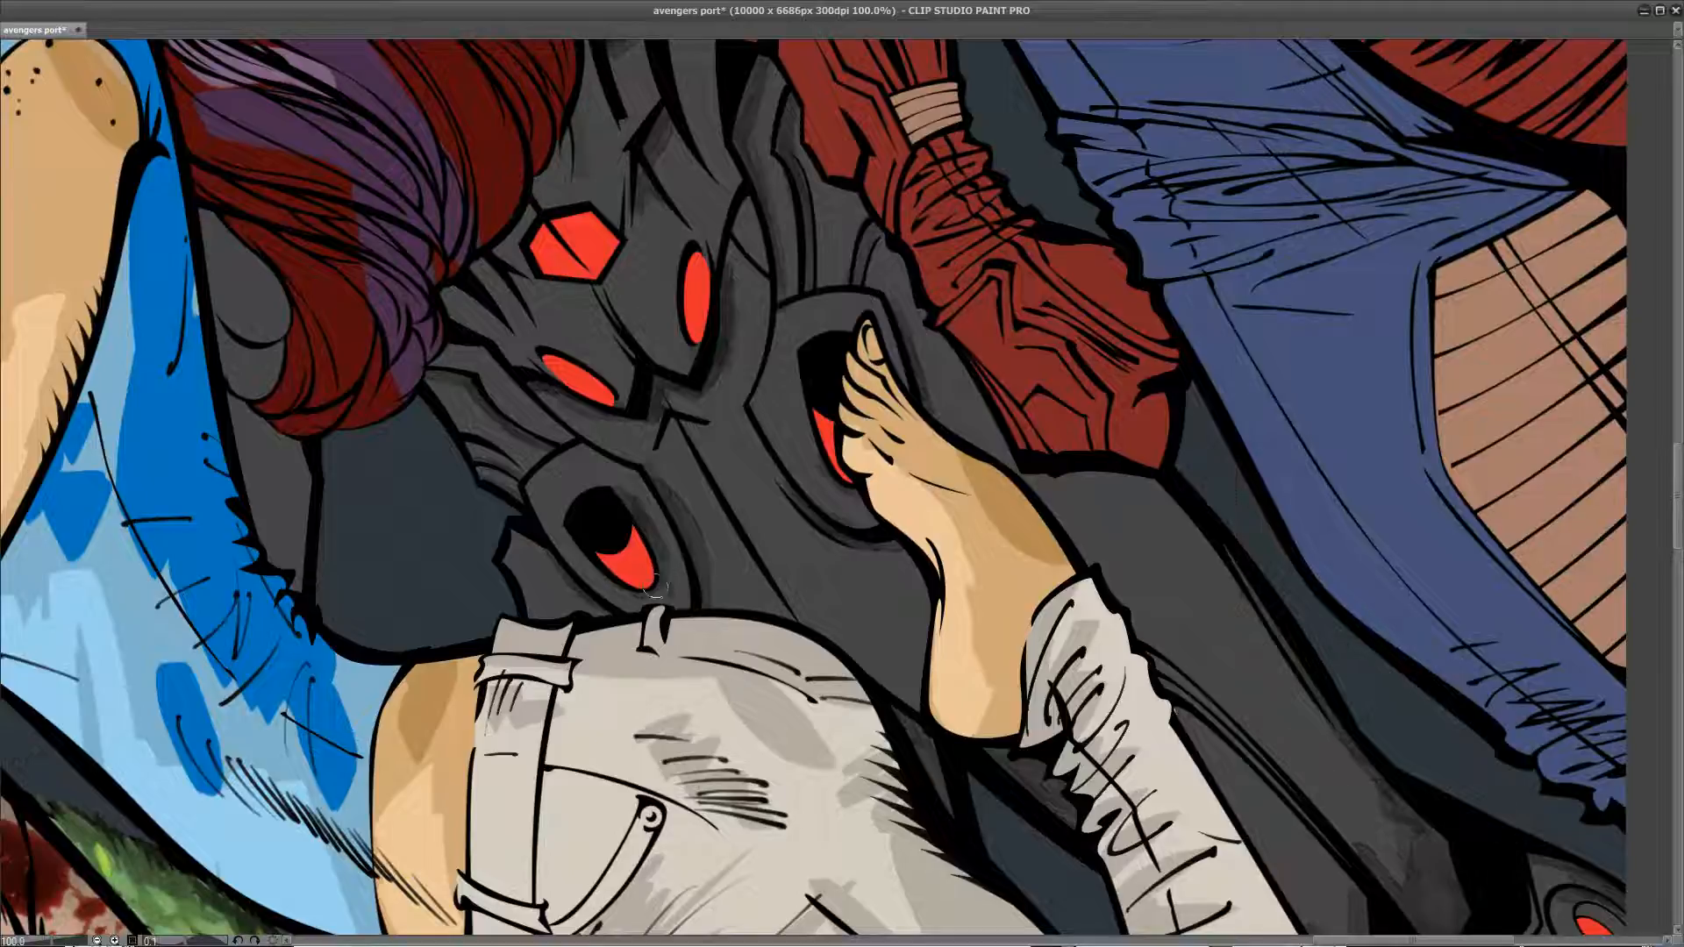
pyautogui.moveTo(921, 647); pyautogui.dragTo(818, 611)
pyautogui.moveTo(1008, 609); pyautogui.dragTo(658, 381)
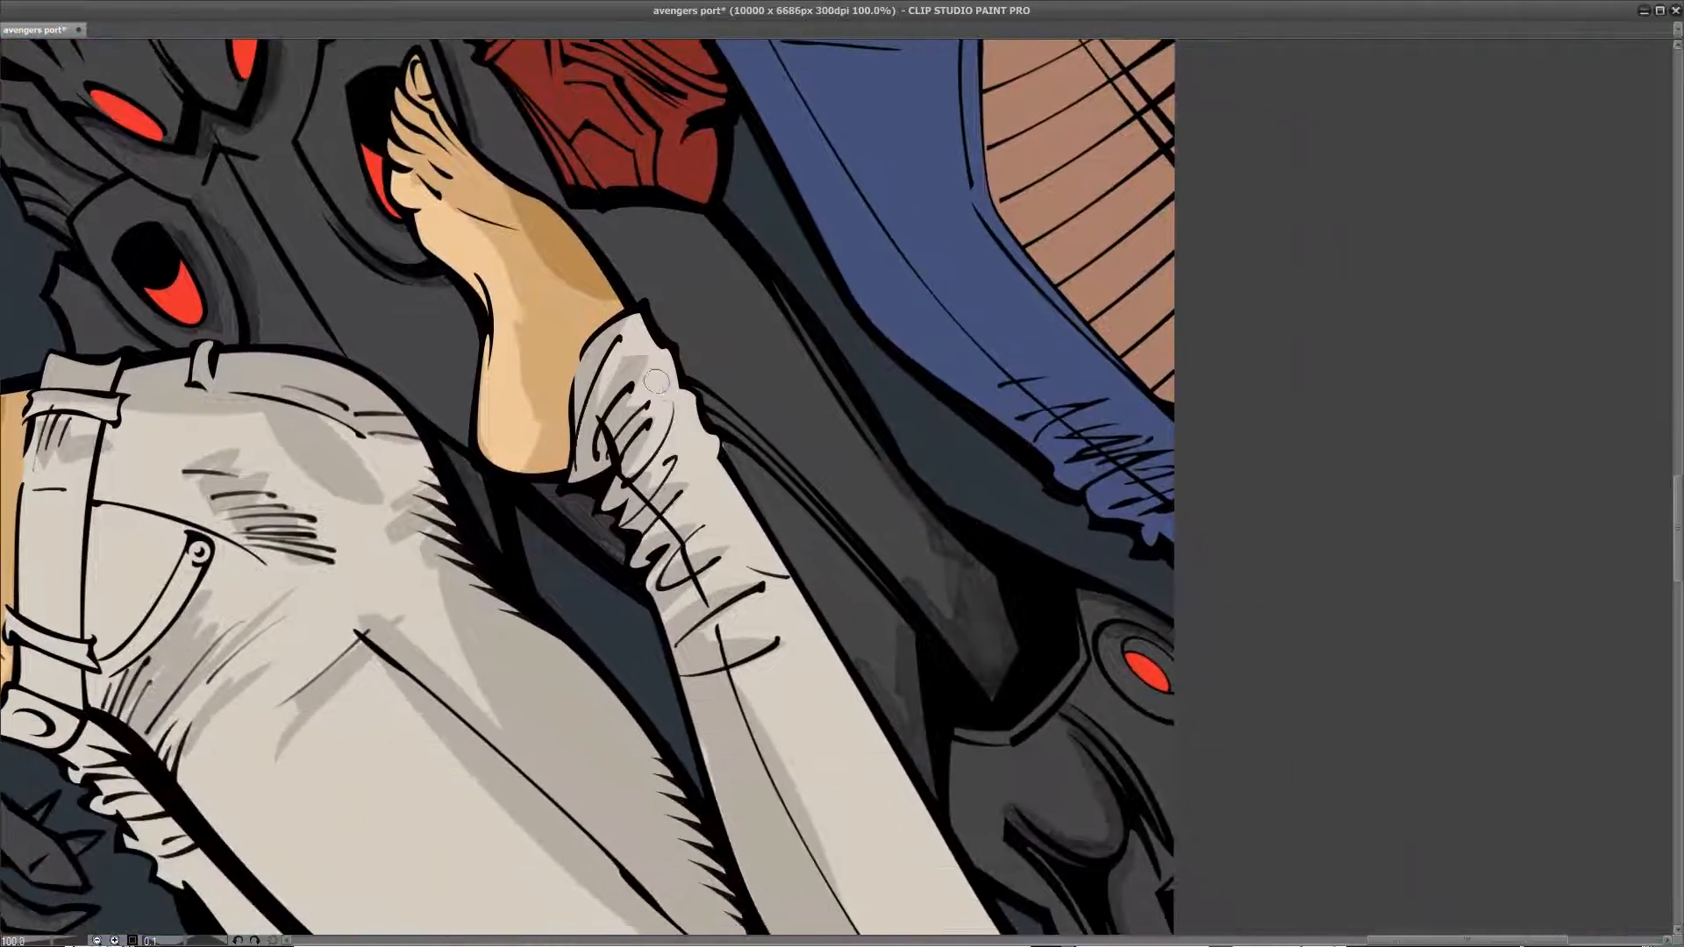
pyautogui.moveTo(561, 515); pyautogui.dragTo(580, 125)
pyautogui.moveTo(495, 505); pyautogui.dragTo(460, 250)
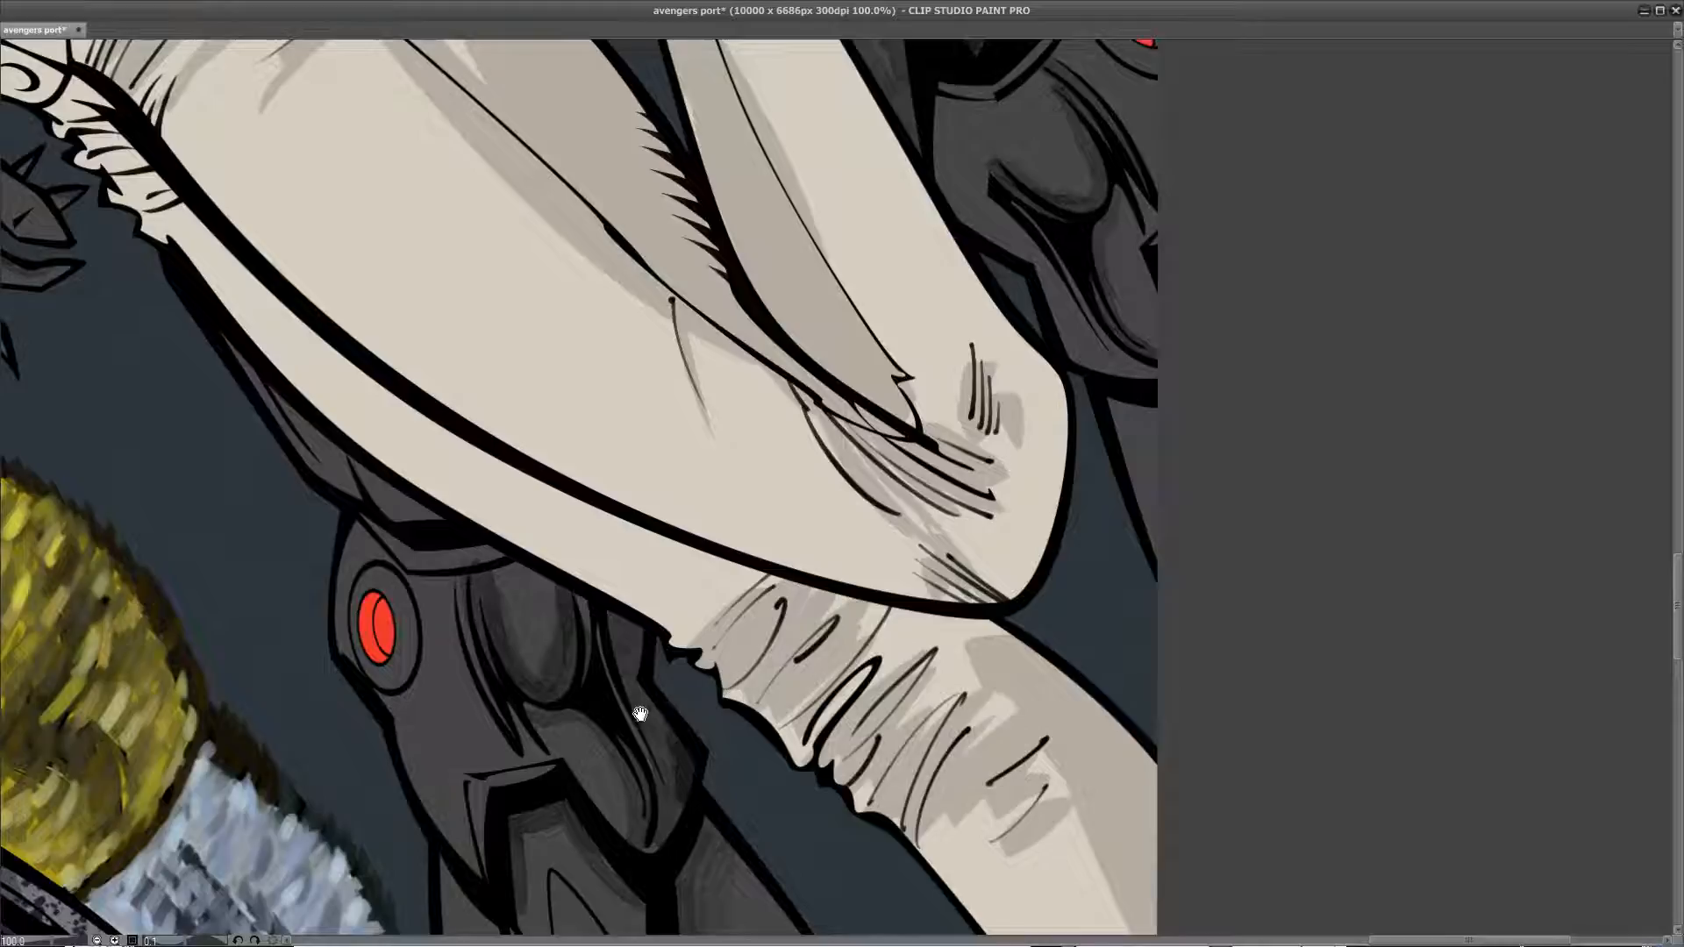
pyautogui.moveTo(640, 716); pyautogui.dragTo(572, 391)
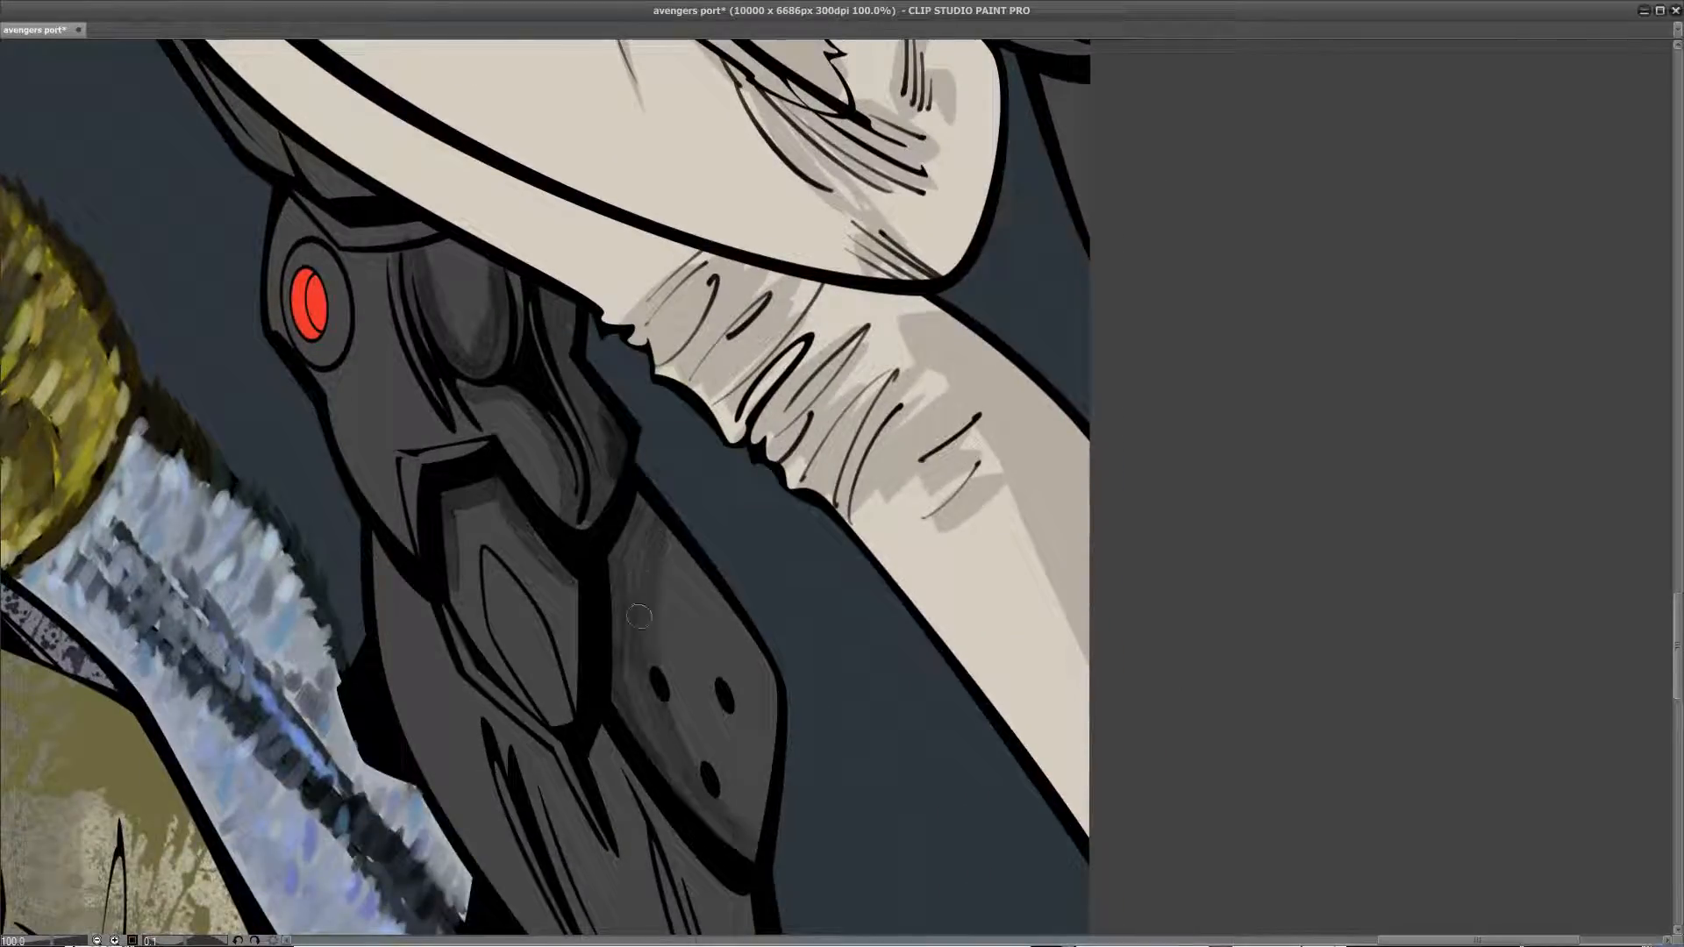
pyautogui.moveTo(649, 643); pyautogui.dragTo(662, 587)
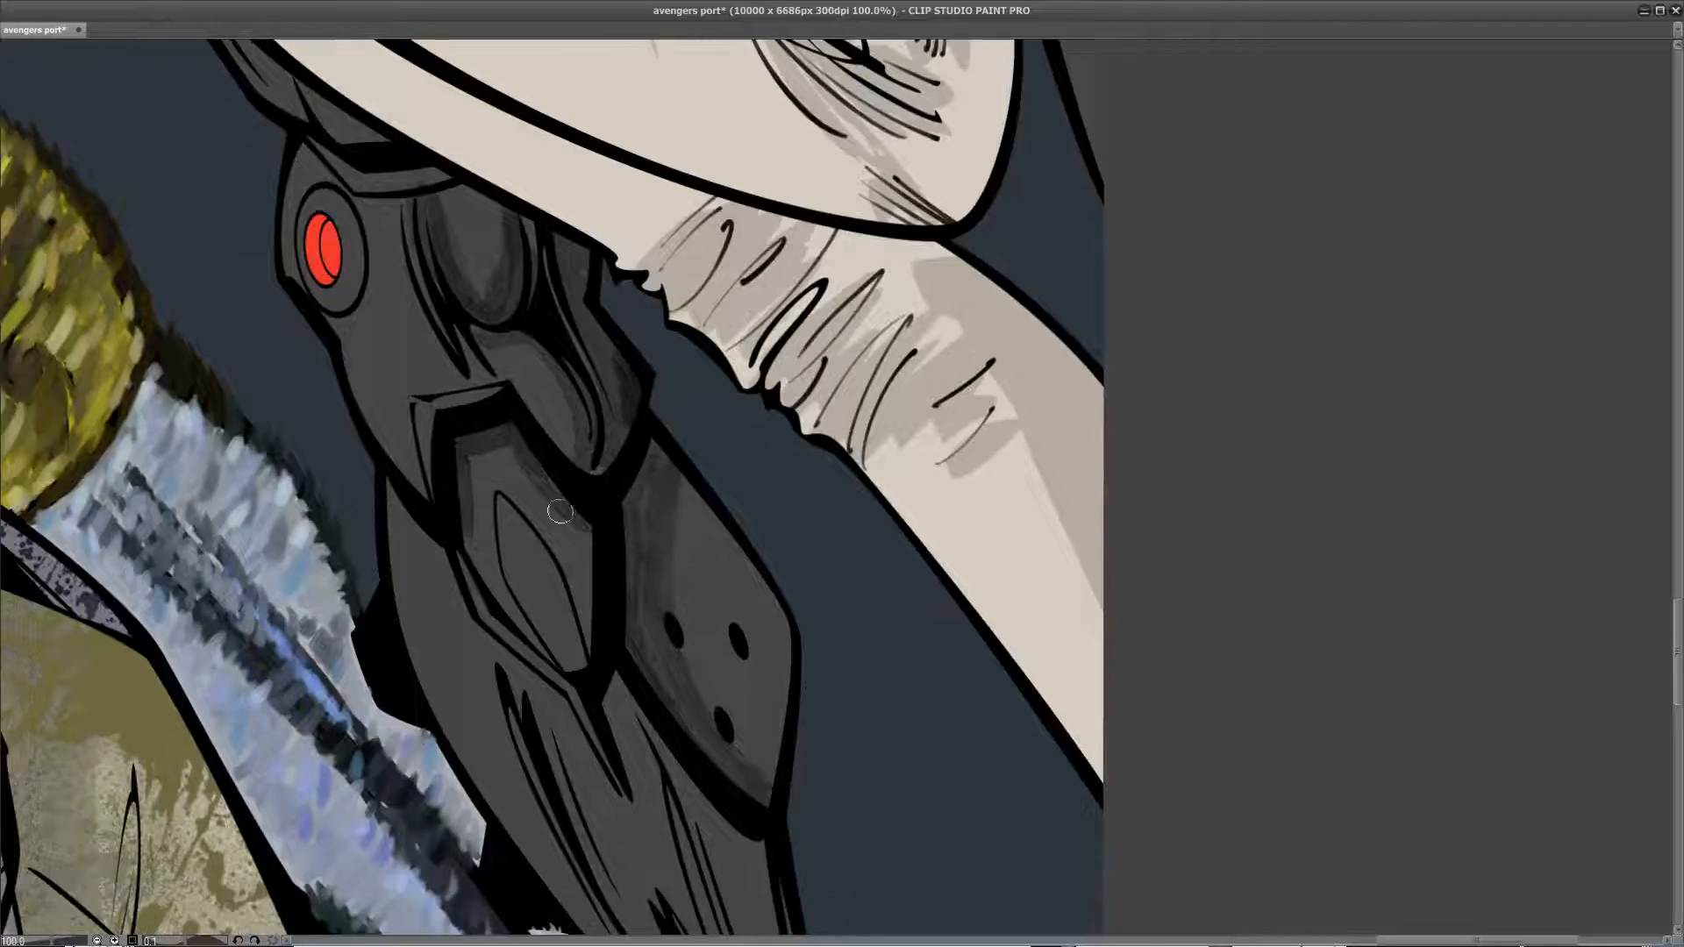
pyautogui.moveTo(506, 437)
pyautogui.mouseDown()
pyautogui.moveTo(539, 491)
pyautogui.moveTo(526, 465)
pyautogui.moveTo(556, 481)
pyautogui.mouseUp()
# Step: Paint dark shading between the long ink lines running down Ultron's shin toward the ankle
pyautogui.moveTo(621, 601); pyautogui.dragTo(521, 249)
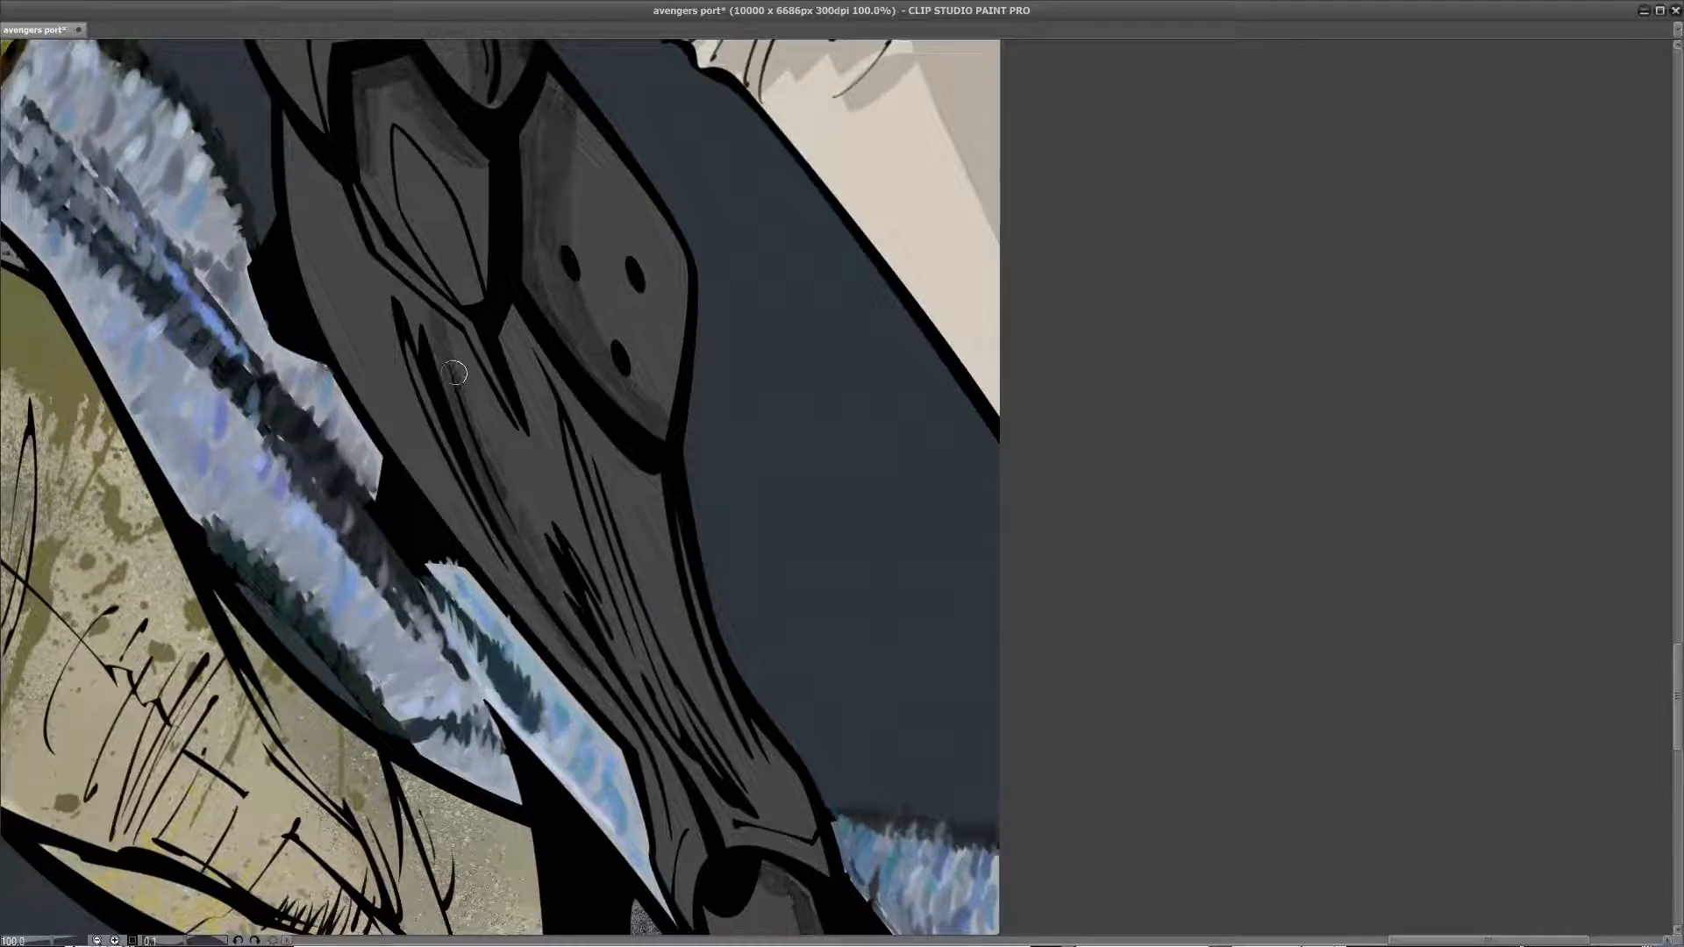
pyautogui.moveTo(749, 769); pyautogui.dragTo(674, 565)
pyautogui.moveTo(658, 625)
pyautogui.mouseDown()
pyautogui.moveTo(750, 650)
pyautogui.moveTo(719, 626)
pyautogui.moveTo(740, 625)
pyautogui.mouseUp()
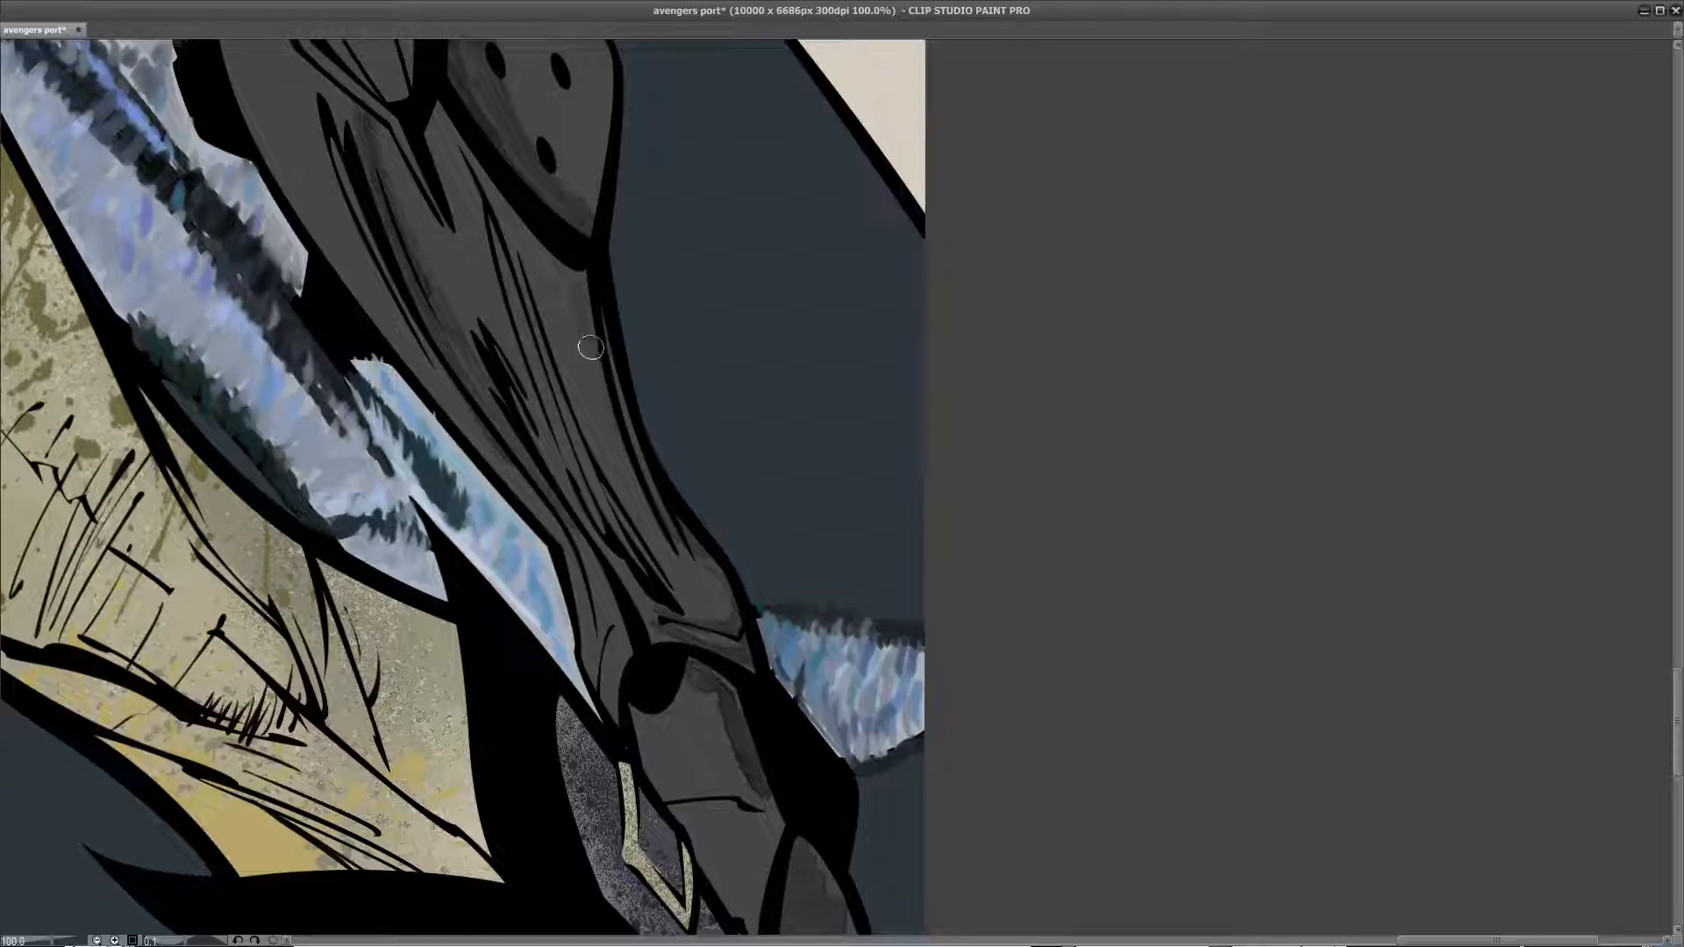
# Step: Deepen the dark shading on Ultron's shin below the perforated plate, down to the ankle and around the knee plates
pyautogui.moveTo(578, 279)
pyautogui.mouseDown()
pyautogui.moveTo(439, 89)
pyautogui.moveTo(545, 256)
pyautogui.mouseUp()
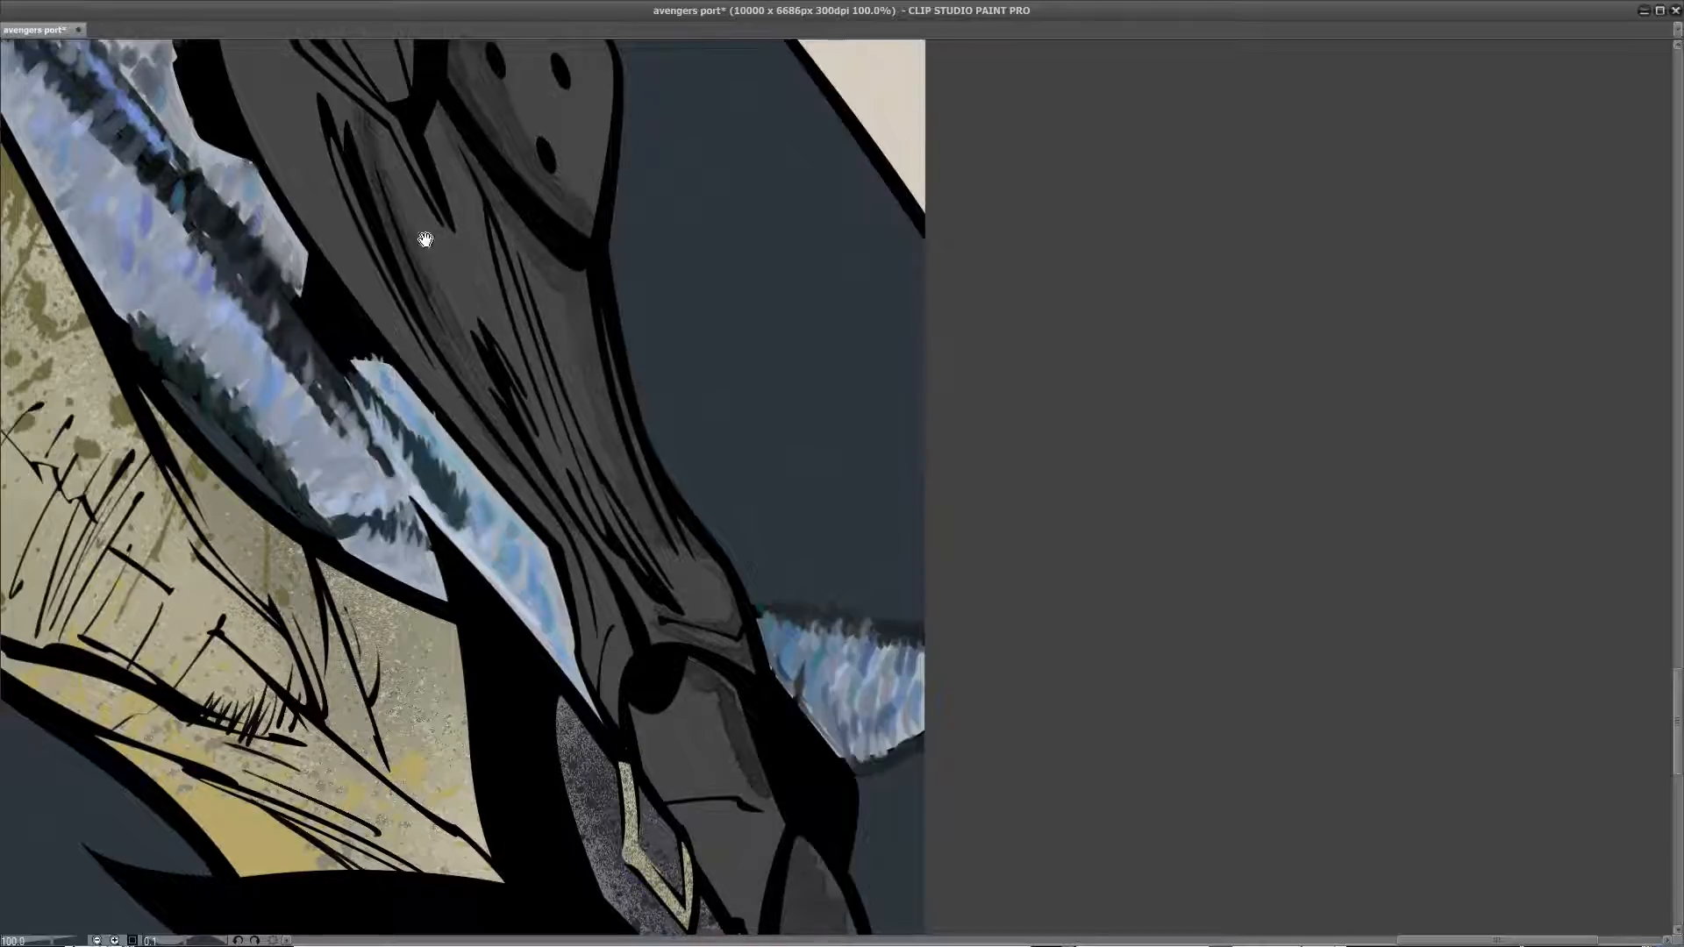
pyautogui.moveTo(692, 625); pyautogui.dragTo(638, 476)
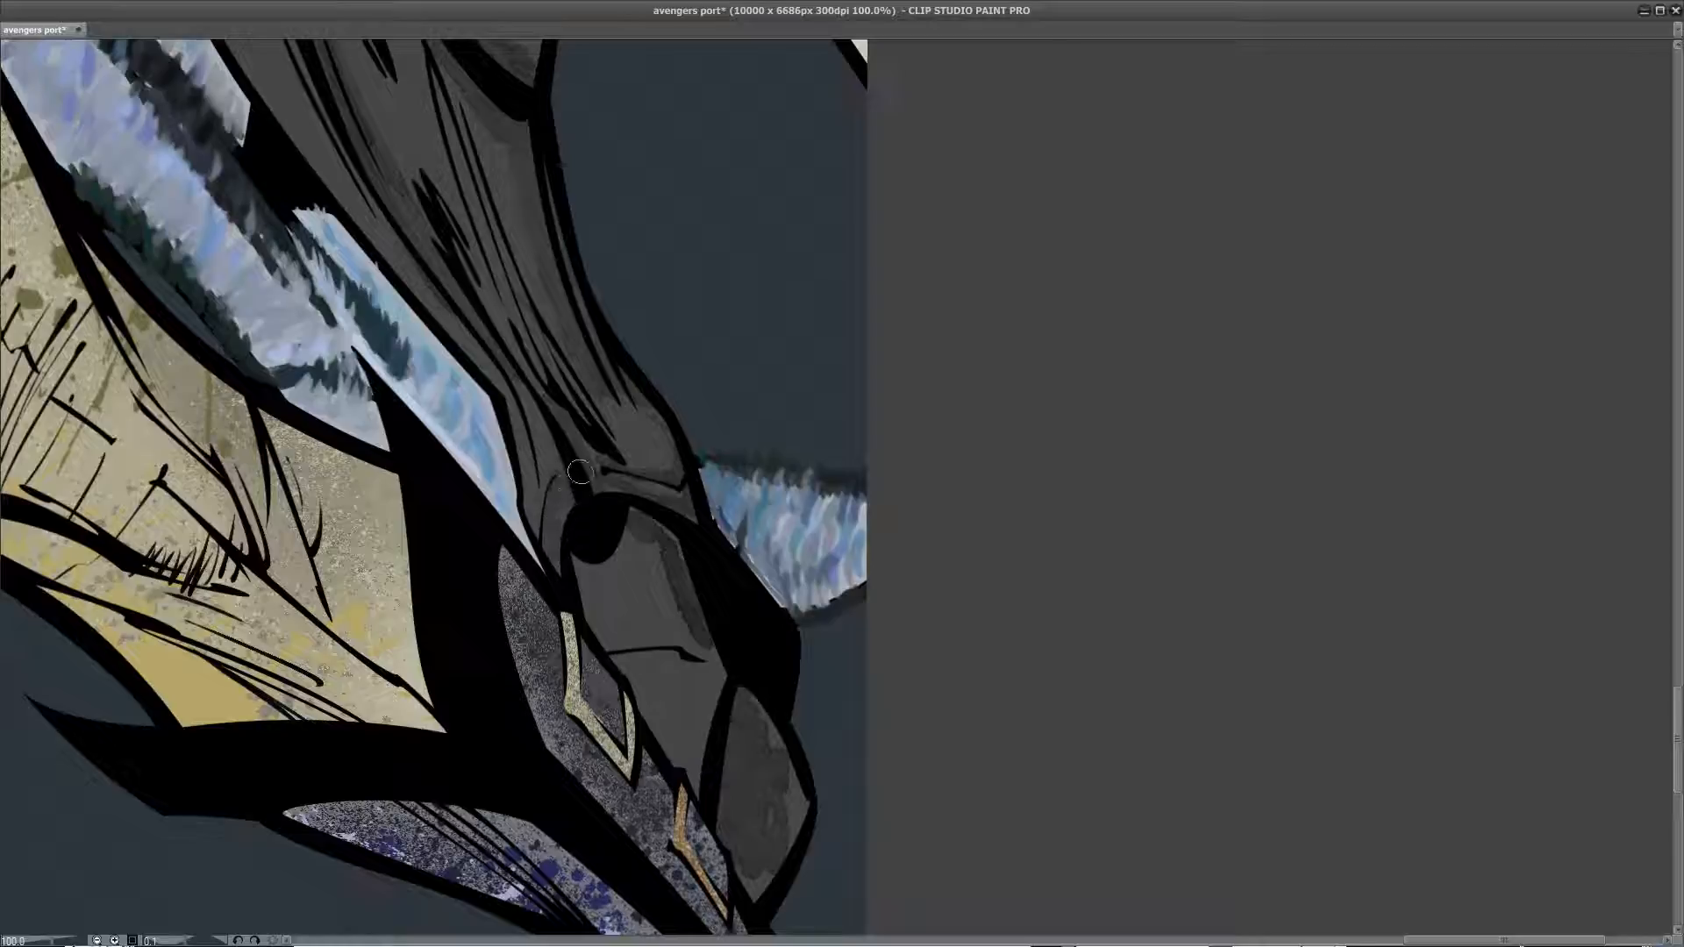
pyautogui.moveTo(621, 227); pyautogui.dragTo(605, 522)
pyautogui.moveTo(630, 369); pyautogui.dragTo(555, 679)
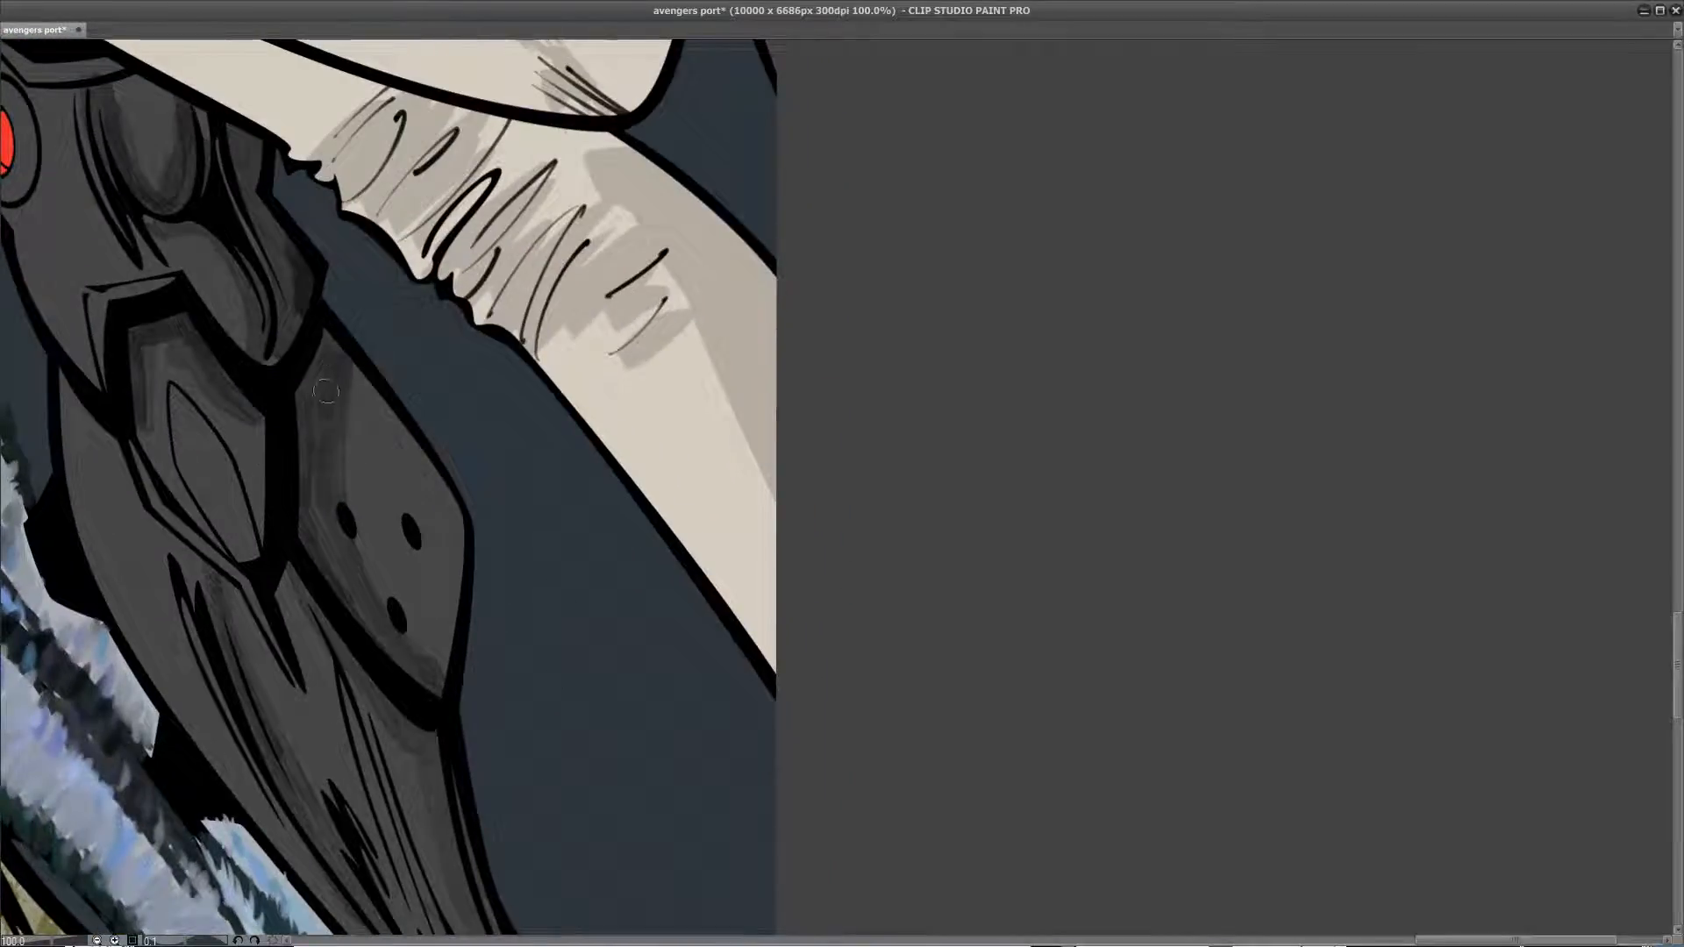
pyautogui.moveTo(398, 467); pyautogui.dragTo(420, 609)
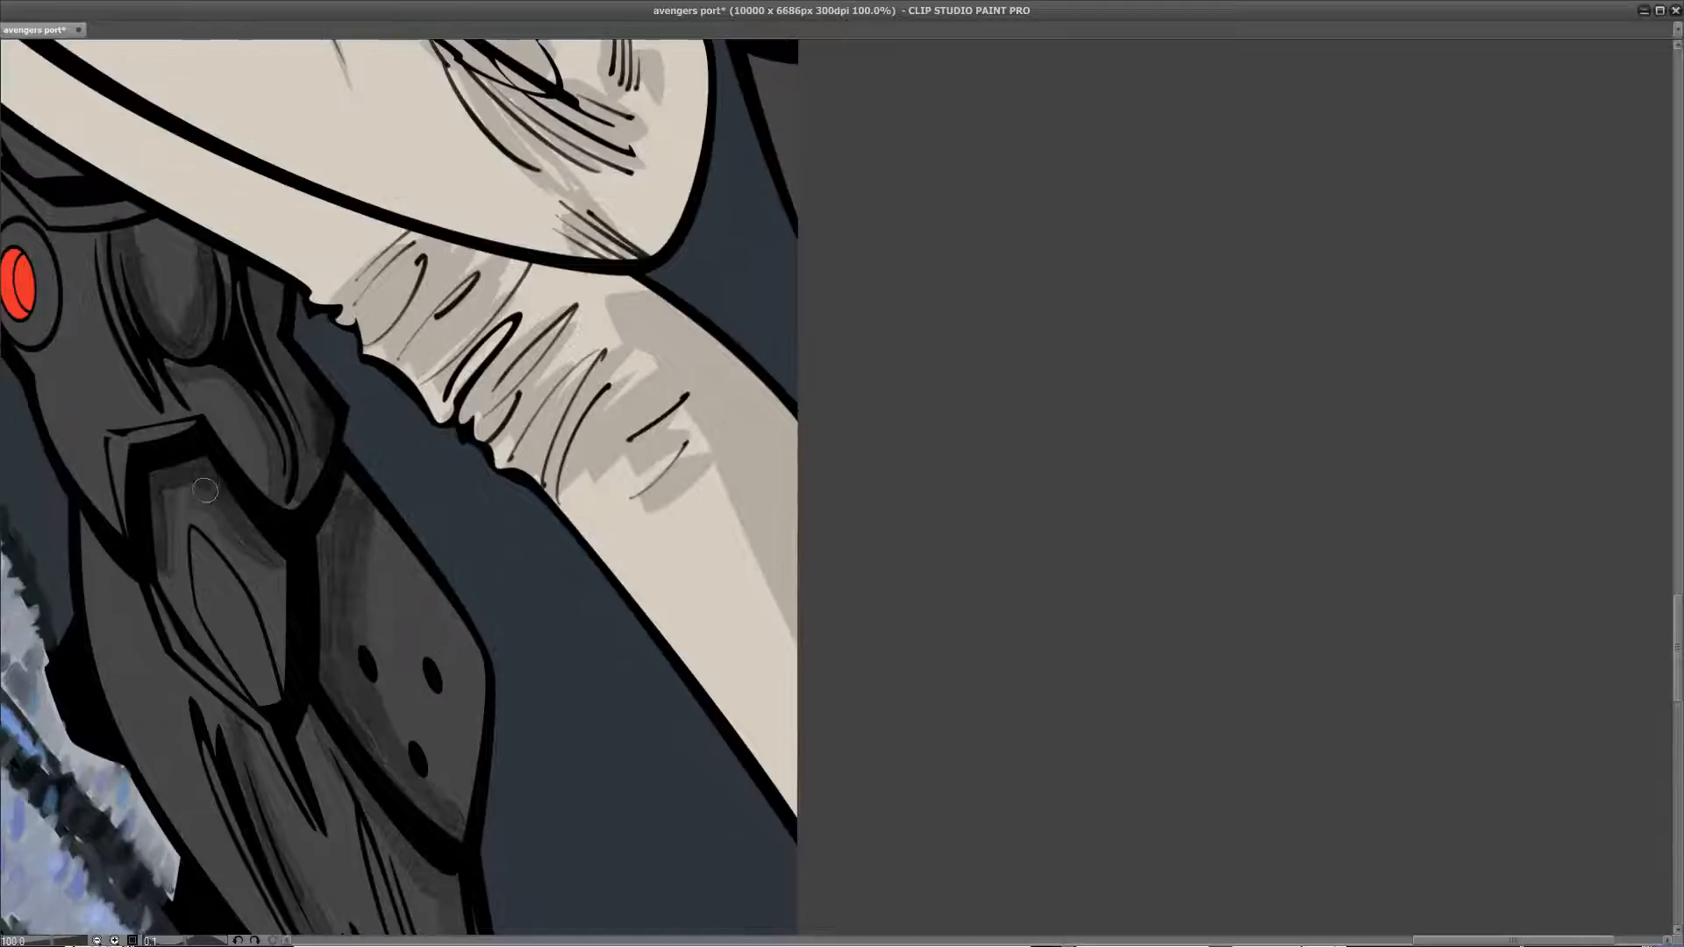
pyautogui.moveTo(466, 479)
pyautogui.mouseDown()
pyautogui.moveTo(488, 605)
pyautogui.moveTo(431, 754)
pyautogui.mouseUp()
pyautogui.moveTo(692, 398); pyautogui.dragTo(488, 632)
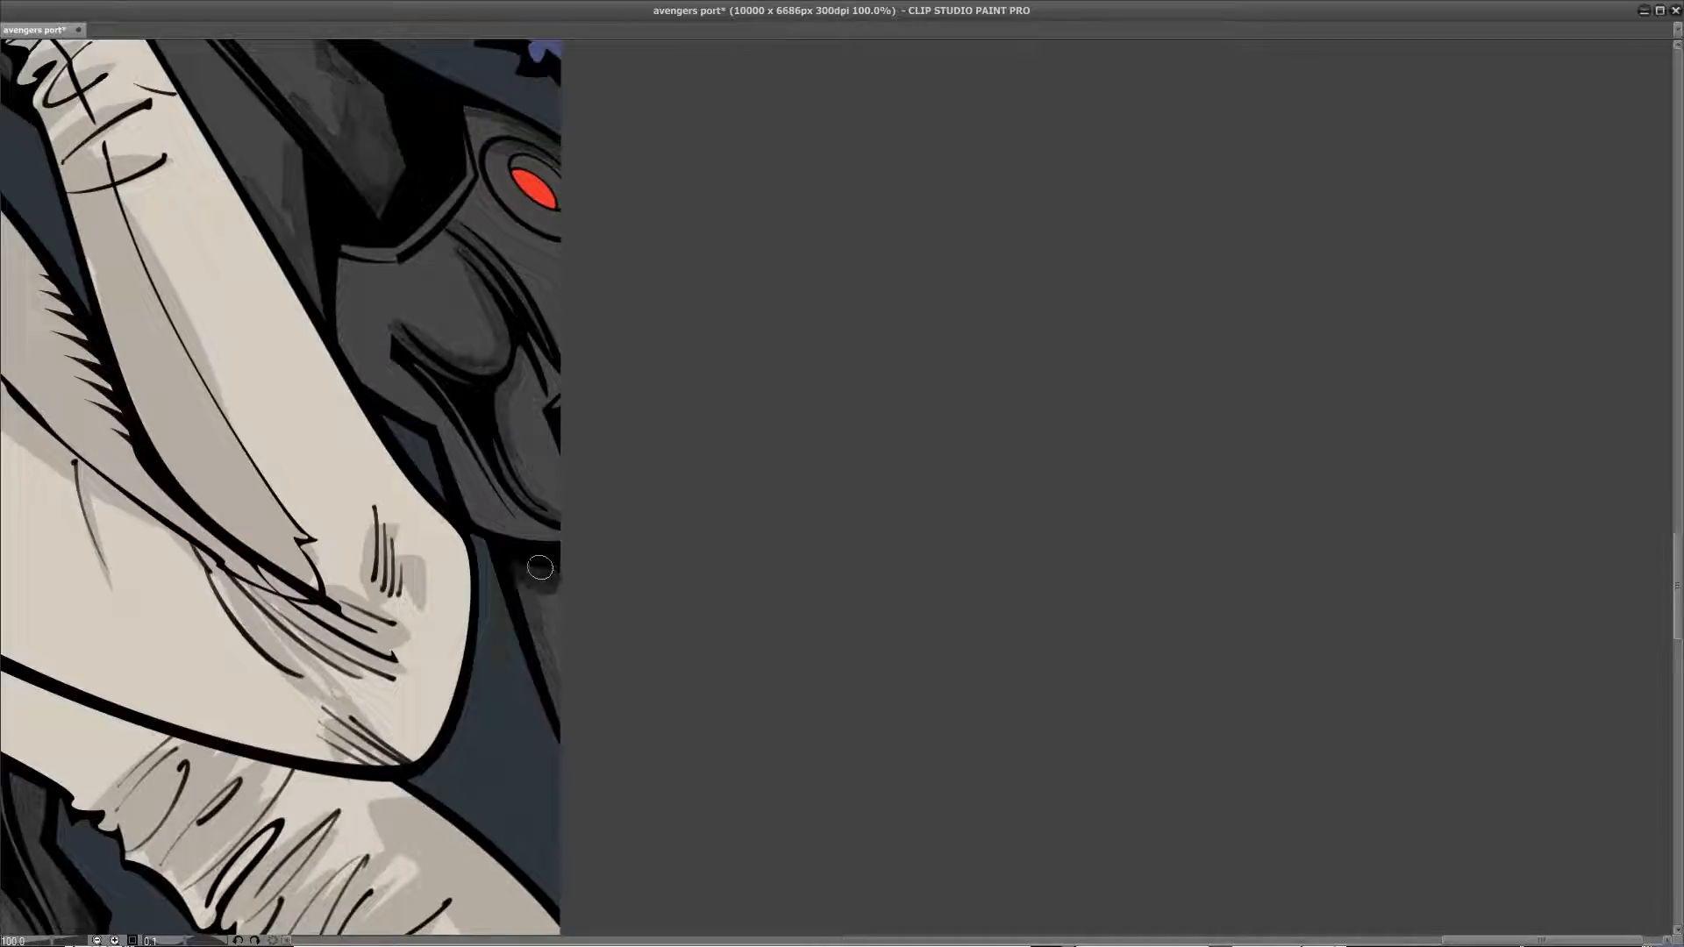
# Step: Look over the shaded armour from Ultron's thigh up through the torso to his head
pyautogui.moveTo(514, 538); pyautogui.dragTo(565, 702)
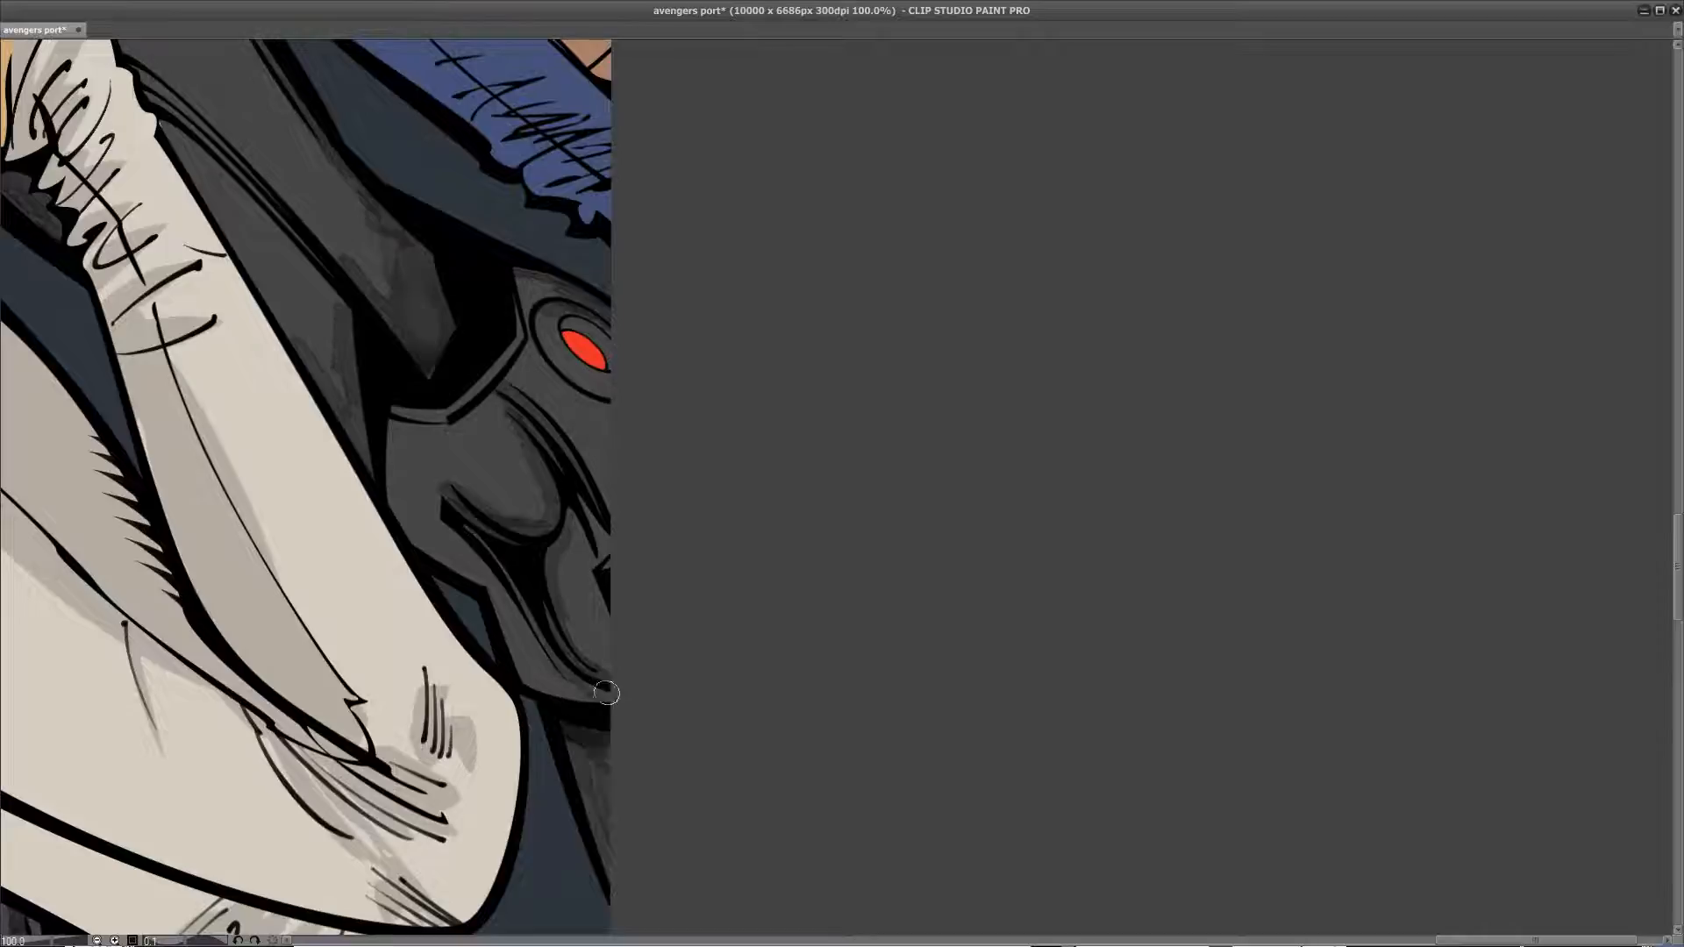
pyautogui.moveTo(538, 600); pyautogui.dragTo(621, 740)
pyautogui.moveTo(481, 456); pyautogui.dragTo(565, 668)
pyautogui.moveTo(422, 472); pyautogui.dragTo(545, 632)
pyautogui.moveTo(470, 579); pyautogui.dragTo(616, 617)
pyautogui.moveTo(410, 636); pyautogui.dragTo(530, 868)
pyautogui.moveTo(441, 706); pyautogui.dragTo(522, 877)
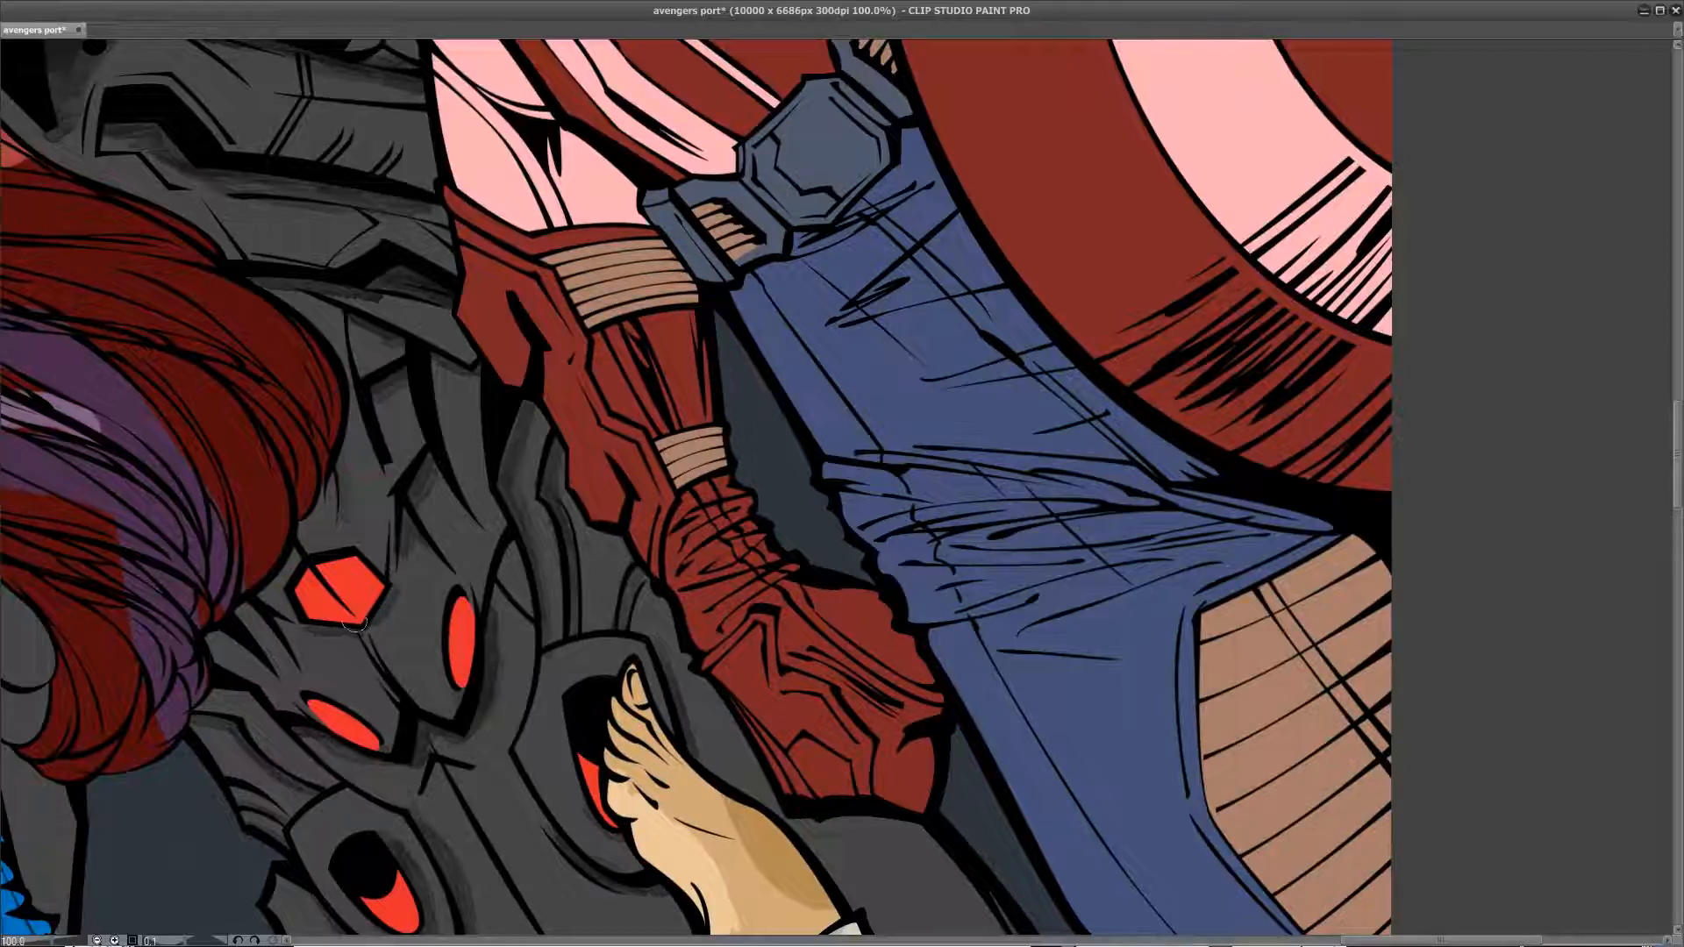
pyautogui.moveTo(454, 366); pyautogui.dragTo(506, 814)
pyautogui.moveTo(470, 654); pyautogui.dragTo(513, 720)
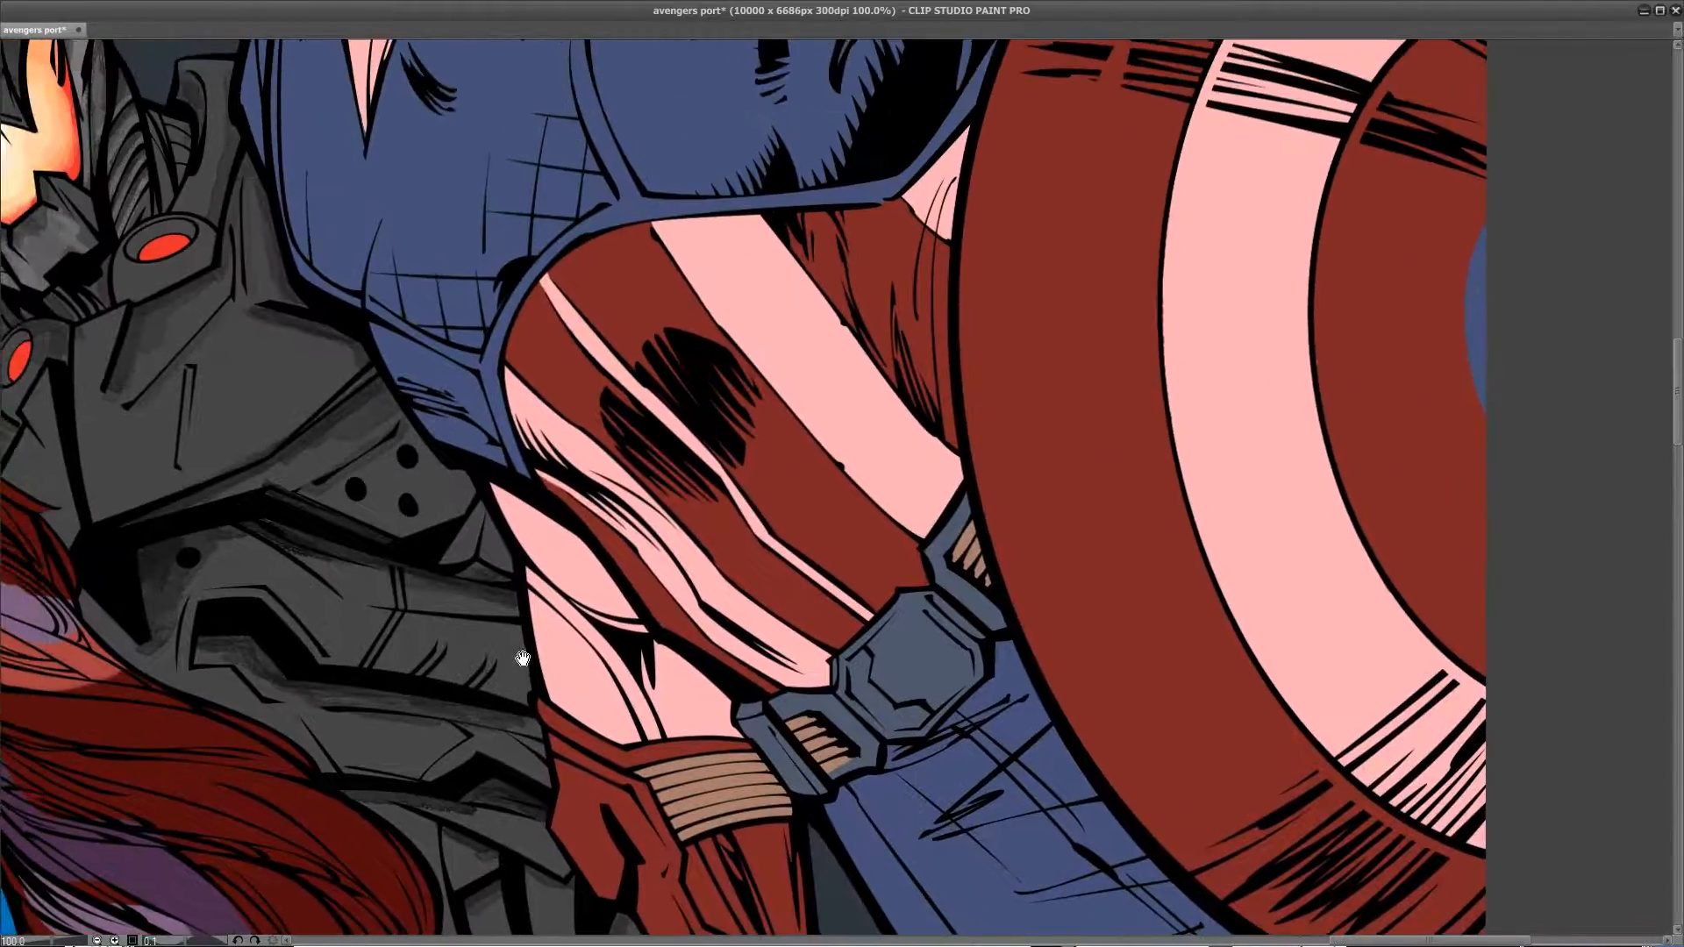
pyautogui.moveTo(286, 498)
pyautogui.mouseDown()
pyautogui.moveTo(507, 605)
pyautogui.moveTo(524, 646)
pyautogui.mouseUp()
pyautogui.moveTo(421, 592); pyautogui.dragTo(446, 647)
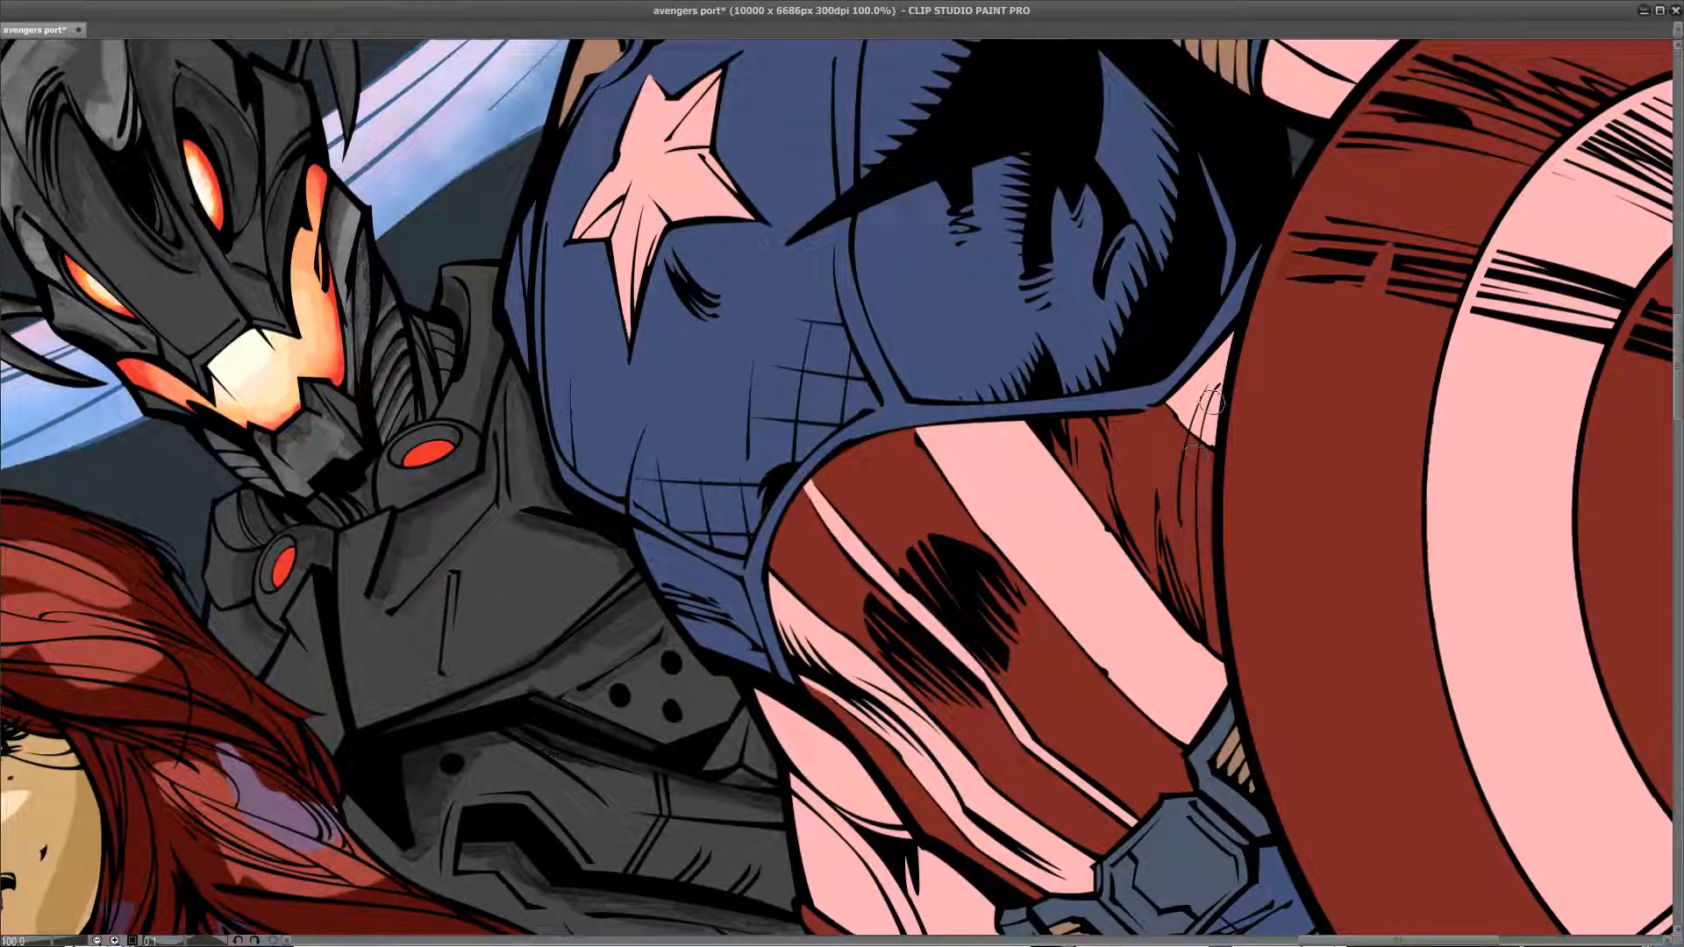
# Step: Set the brush colour to a light neutral grey at 74 brightness and make Layer 4 the active layer
pyautogui.click(1660, 11)
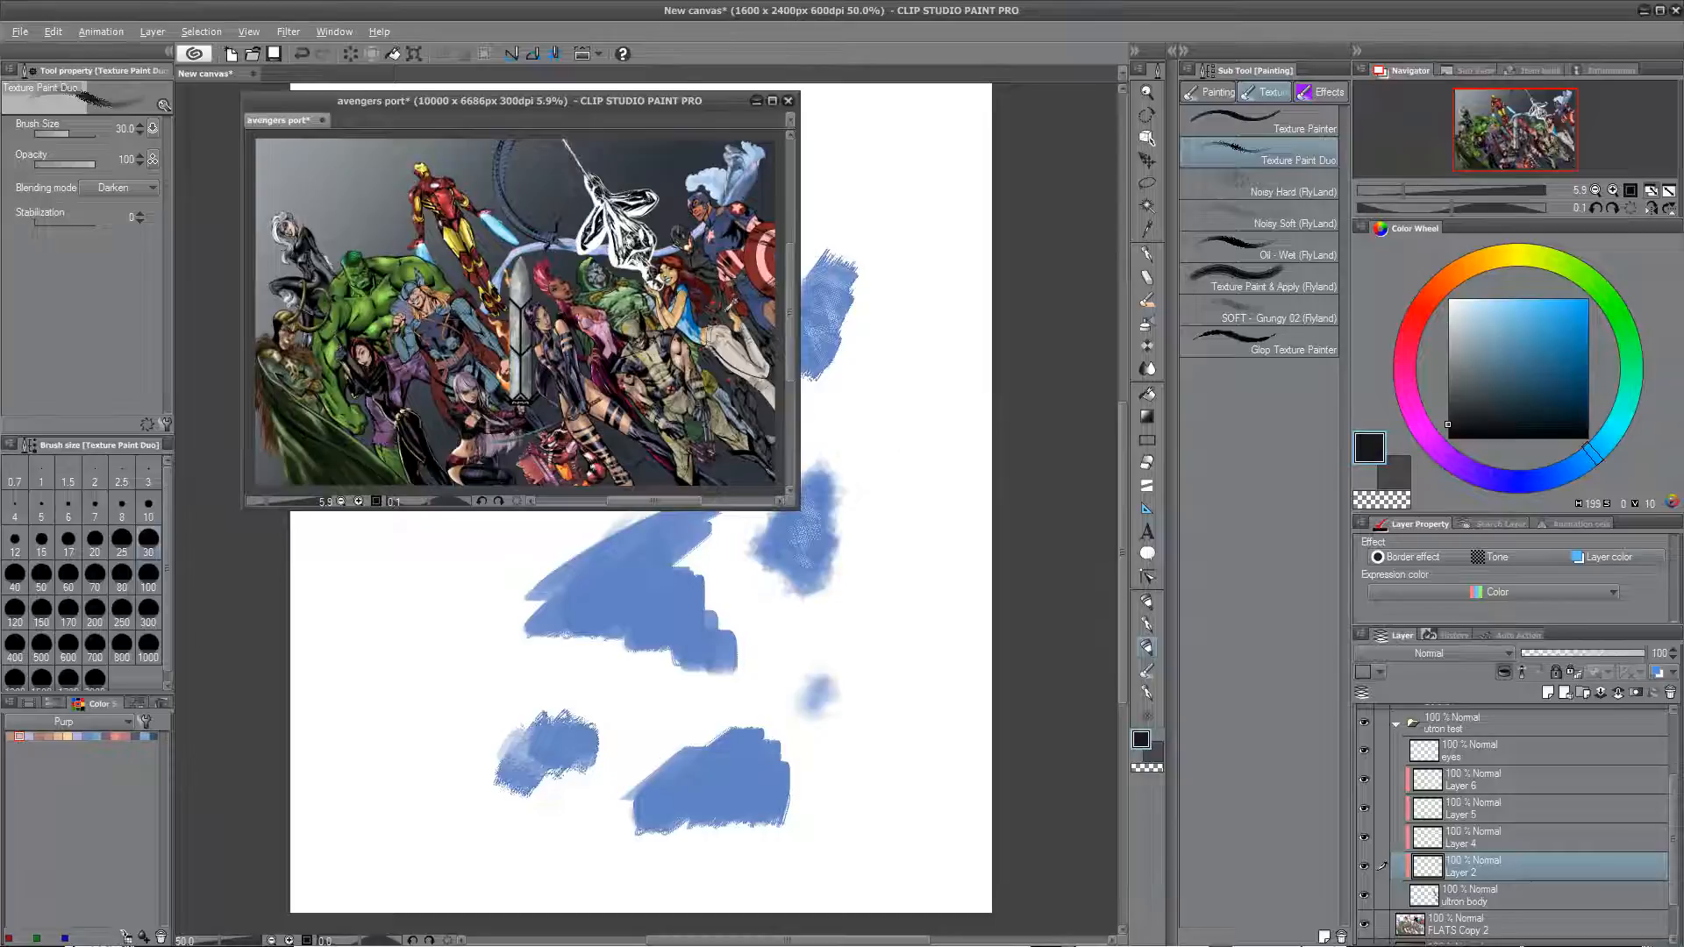
pyautogui.keyDown('alt'); pyautogui.click(724, 313); pyautogui.keyUp('alt')
pyautogui.moveTo(1450, 401); pyautogui.dragTo(1449, 334)
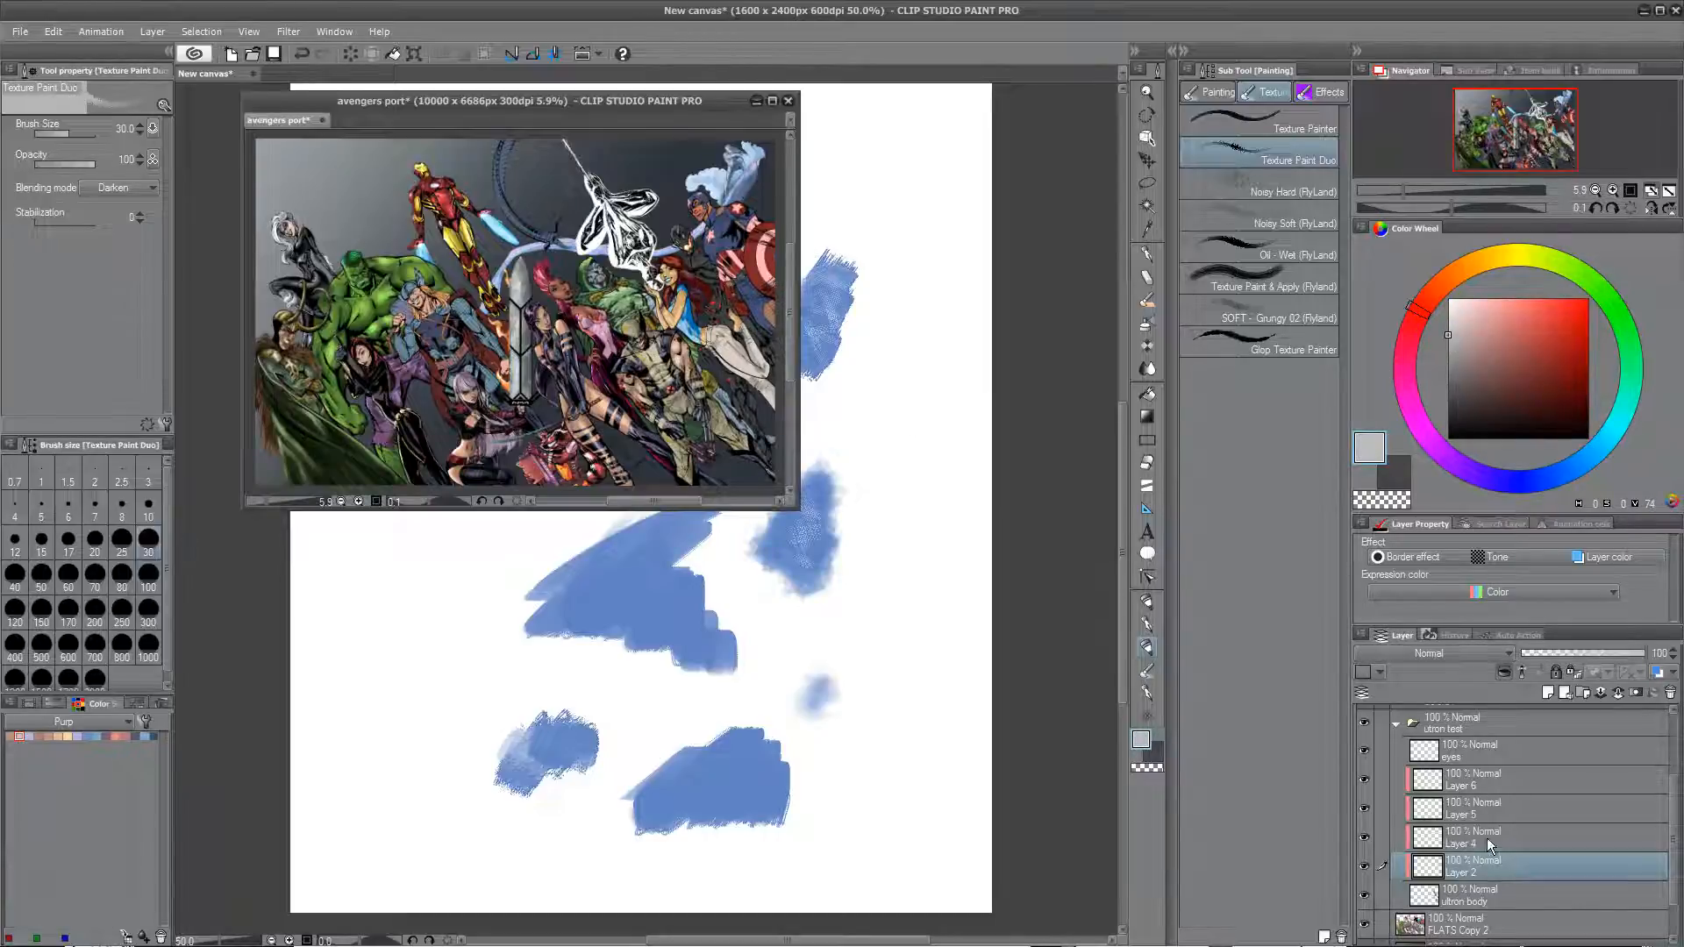
pyautogui.click(1461, 833)
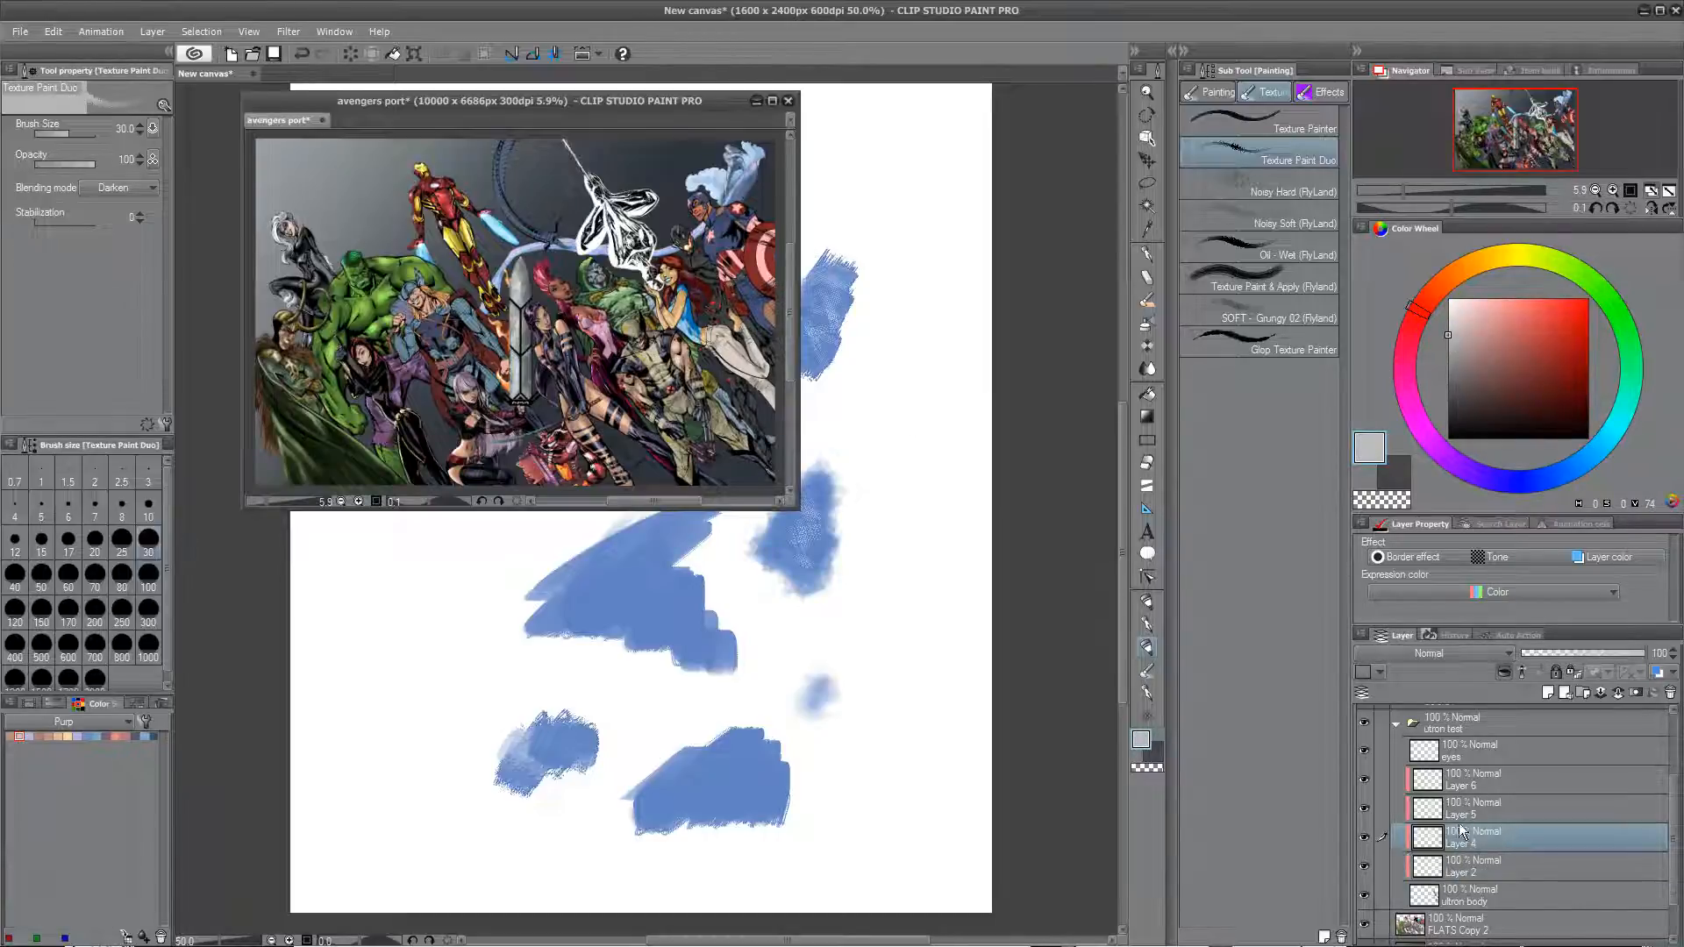
pyautogui.click(772, 102)
pyautogui.moveTo(1164, 424); pyautogui.dragTo(690, 583)
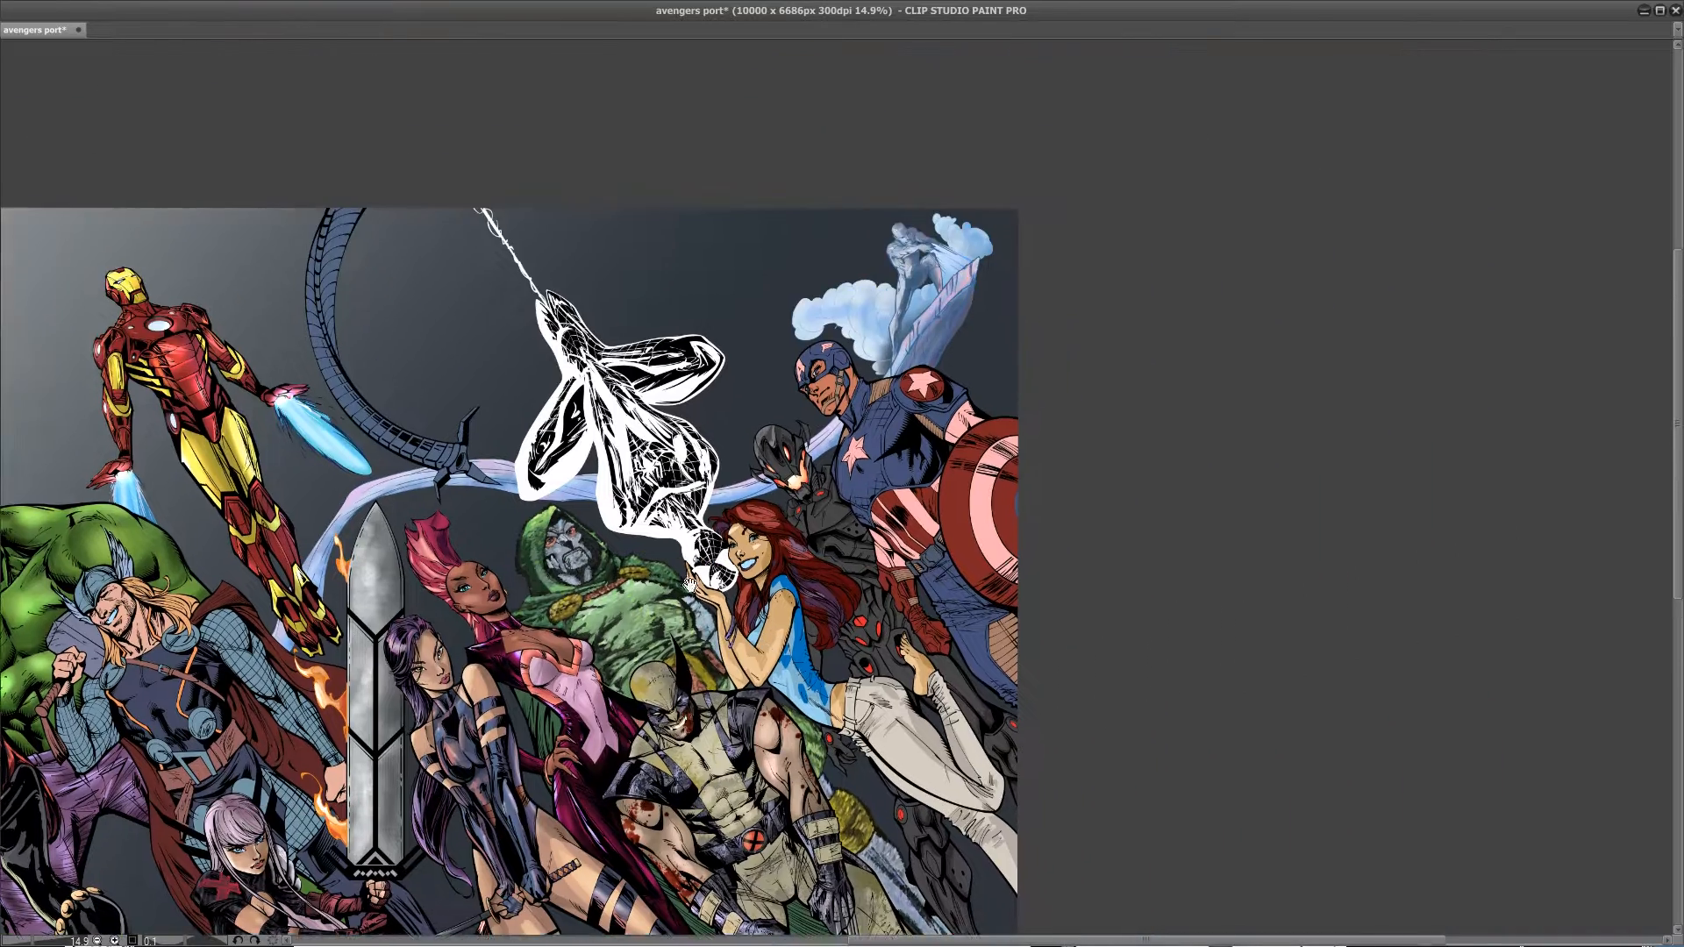
pyautogui.scroll(6, 690, 583)
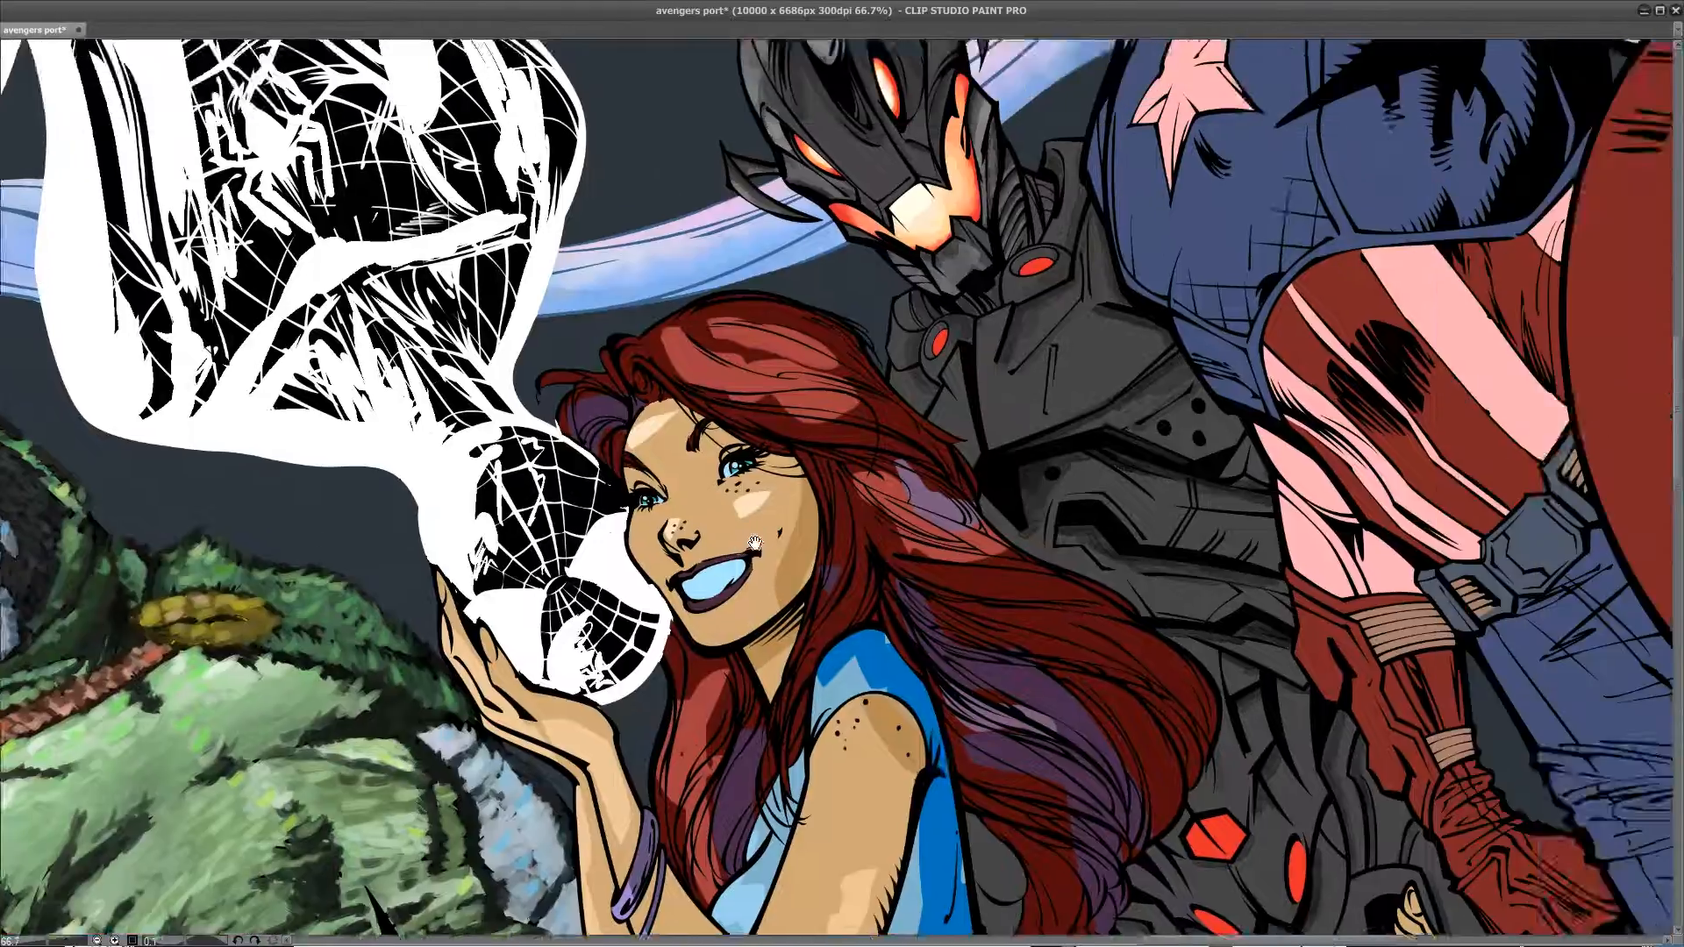
pyautogui.moveTo(754, 544); pyautogui.dragTo(470, 701)
pyautogui.moveTo(821, 561); pyautogui.dragTo(832, 574)
pyautogui.hotkey('ctrl', 'z')
pyautogui.hotkey('ctrl', 'z')
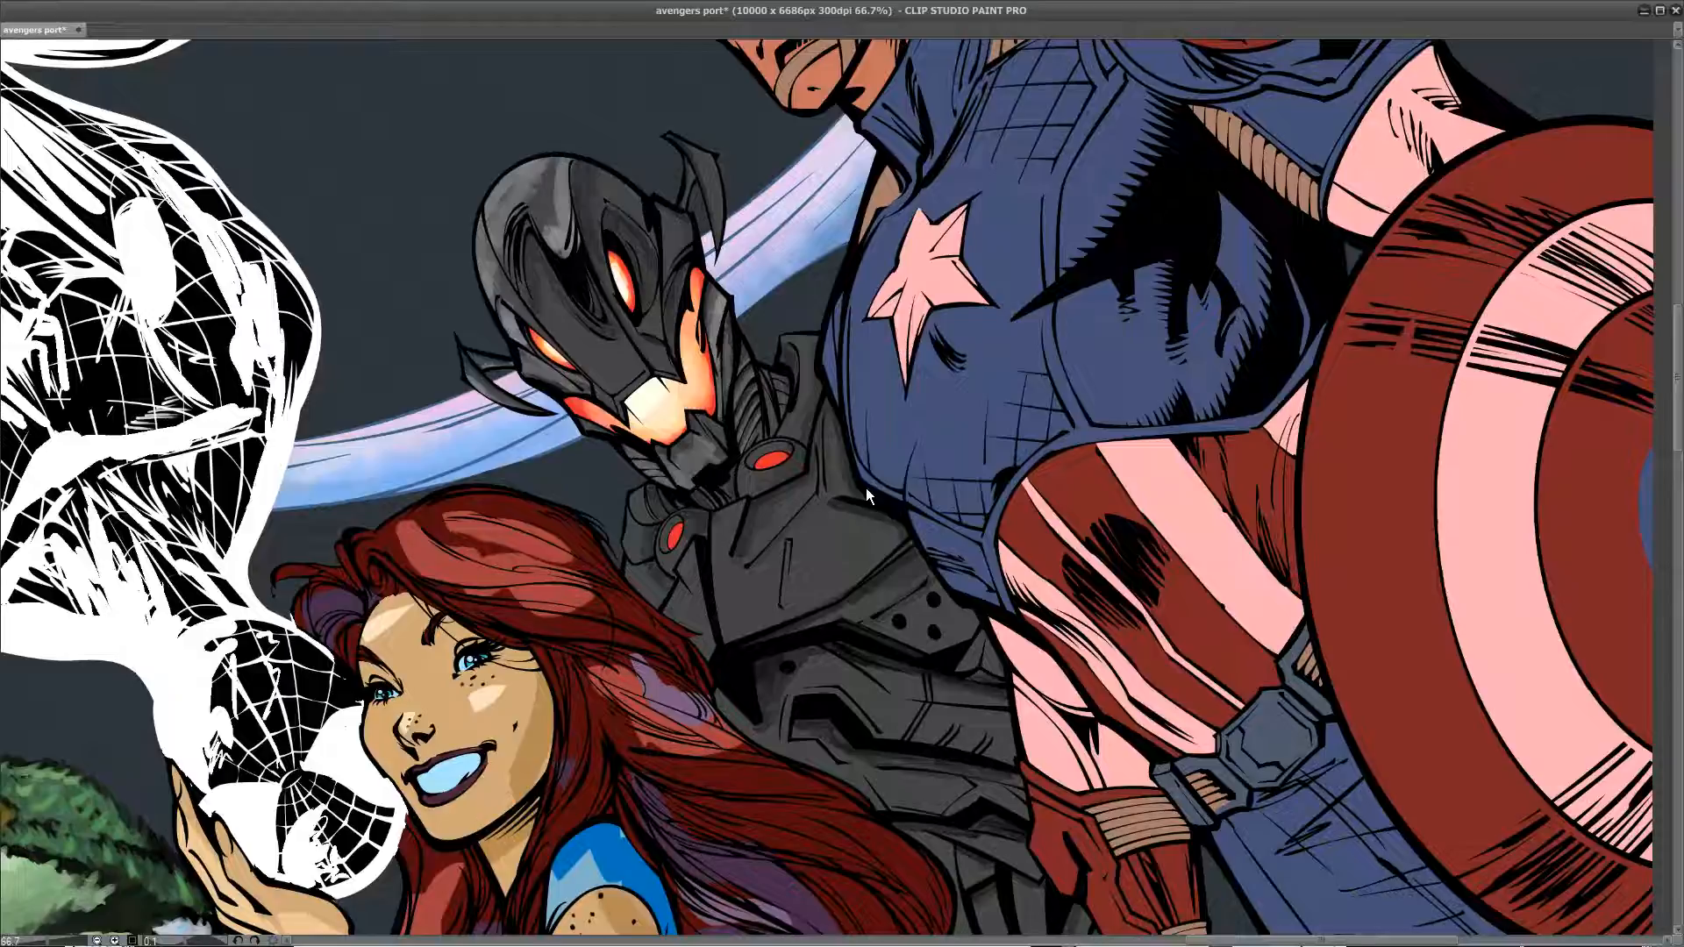
# Step: Paint light grey highlights on the dome of Ultron's head and the temple and cheek plates beside his slanted eye
pyautogui.scroll(1, 866, 488)
pyautogui.moveTo(866, 488); pyautogui.dragTo(925, 714)
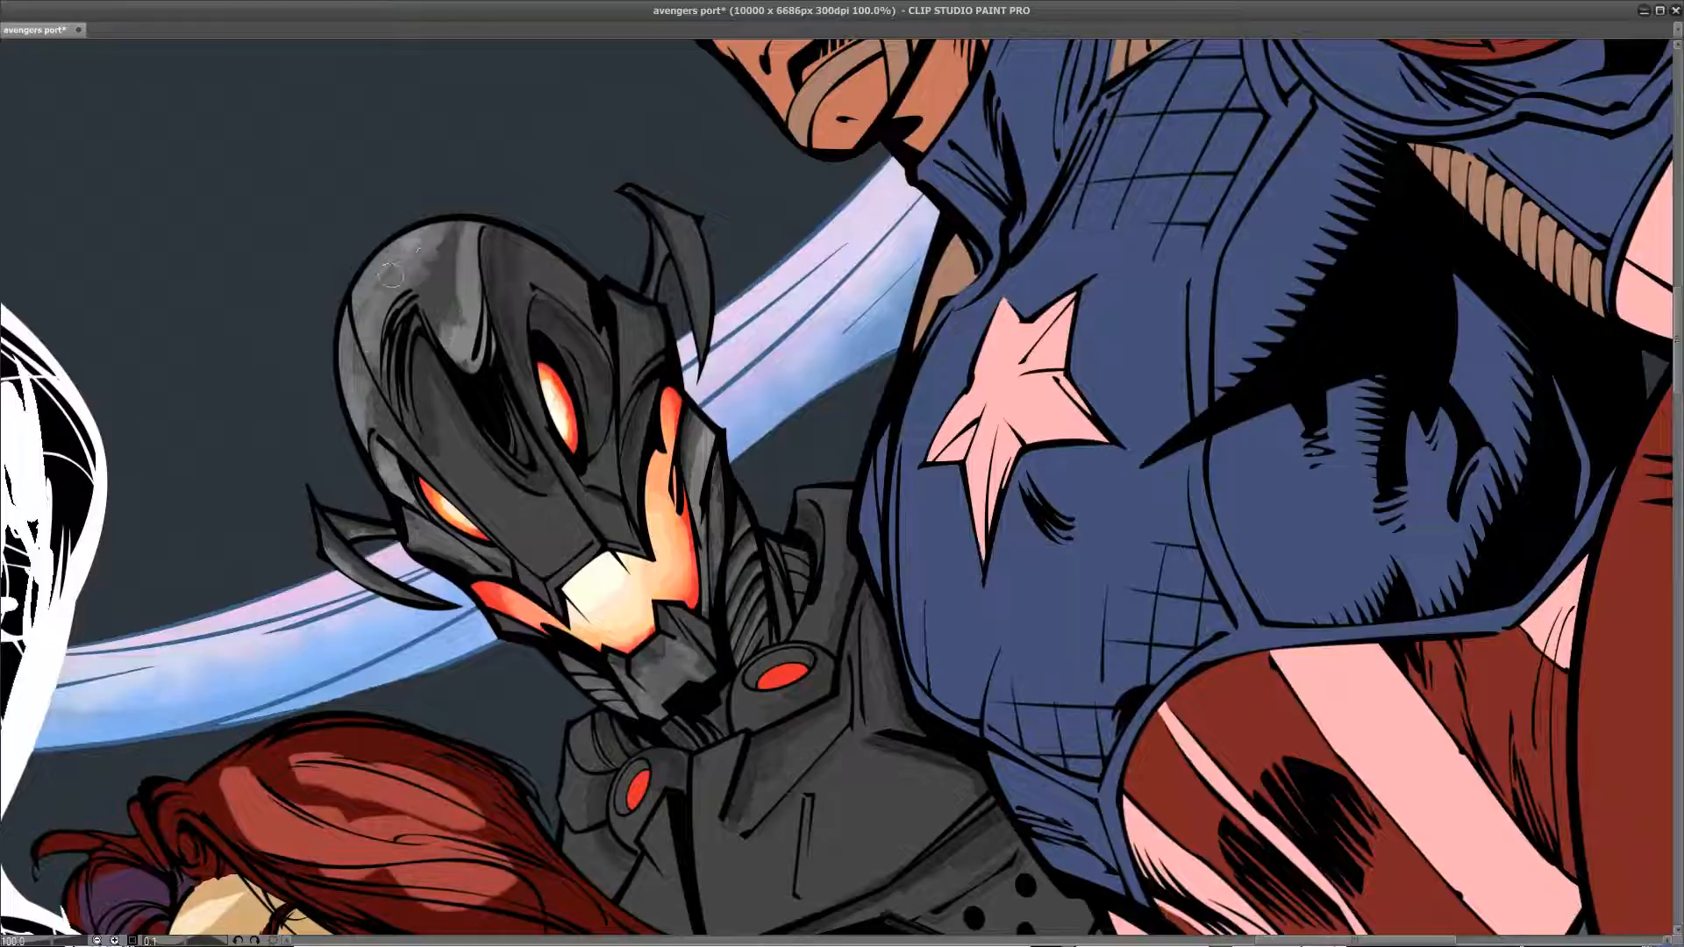
pyautogui.moveTo(387, 264)
pyautogui.mouseDown()
pyautogui.moveTo(360, 313)
pyautogui.moveTo(411, 254)
pyautogui.moveTo(364, 289)
pyautogui.moveTo(358, 382)
pyautogui.mouseUp()
pyautogui.moveTo(393, 298)
pyautogui.mouseDown()
pyautogui.moveTo(474, 223)
pyautogui.moveTo(478, 360)
pyautogui.mouseUp()
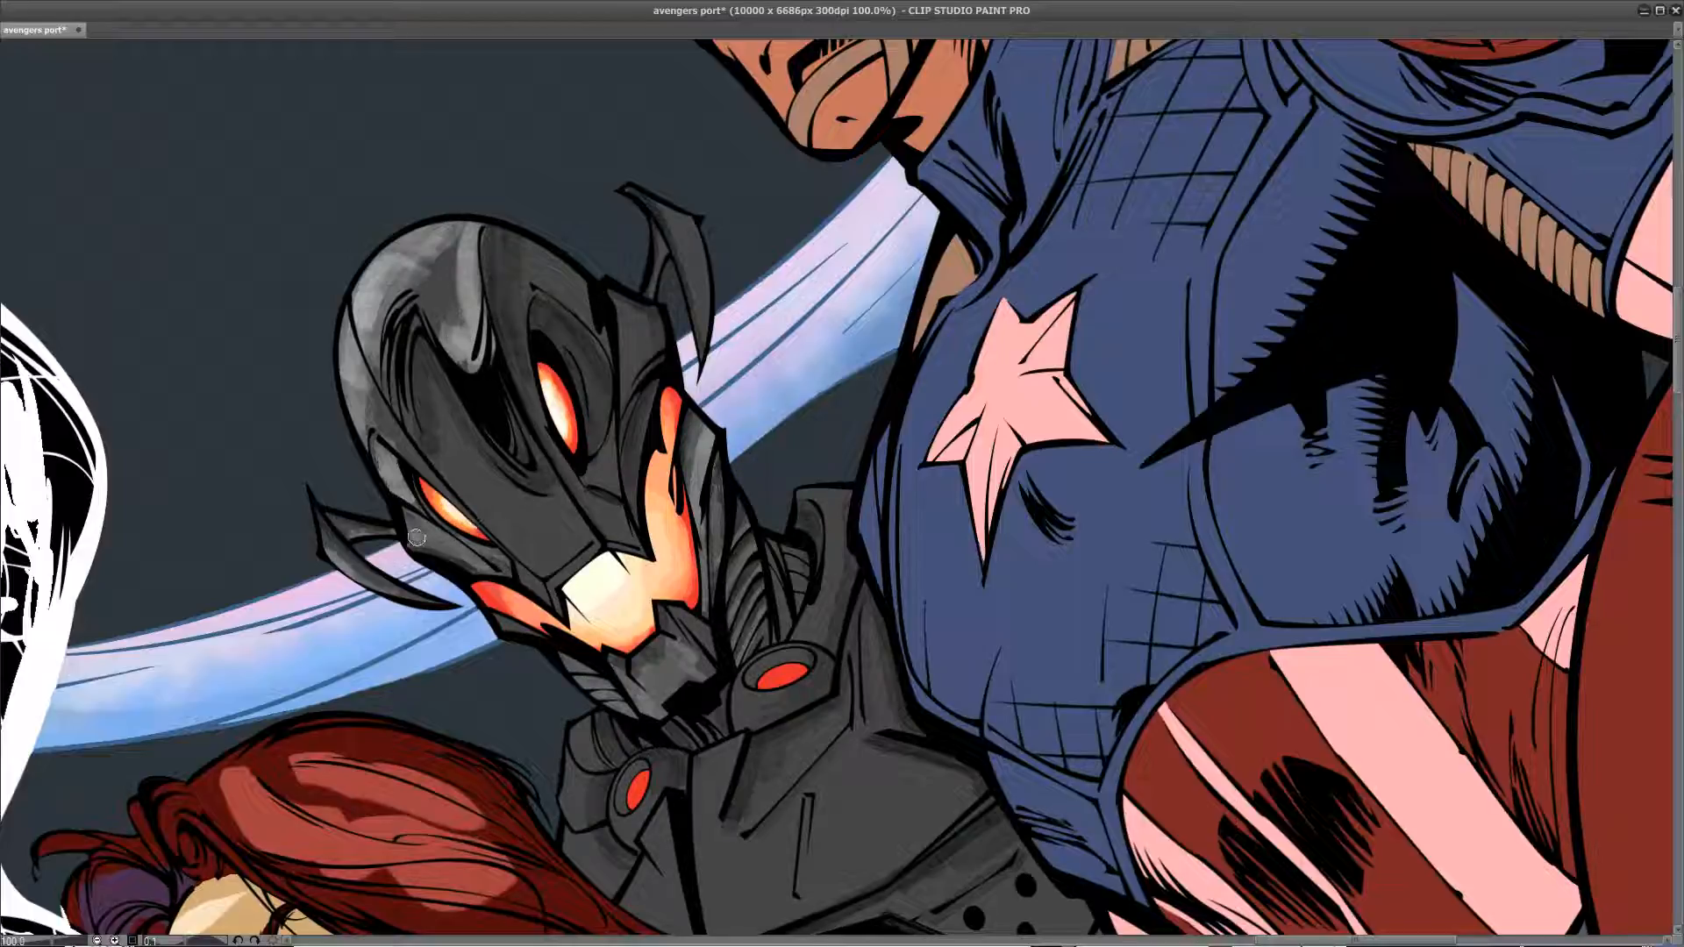
pyautogui.moveTo(422, 525); pyautogui.dragTo(459, 552)
pyautogui.moveTo(393, 457)
pyautogui.mouseDown()
pyautogui.moveTo(362, 543)
pyautogui.moveTo(327, 554)
pyautogui.moveTo(363, 589)
pyautogui.moveTo(378, 536)
pyautogui.mouseUp()
# Step: Highlight the curved horn on the side of Ultron's head nearest Captain America, down to its base
pyautogui.moveTo(691, 215); pyautogui.dragTo(706, 326)
pyautogui.moveTo(677, 218); pyautogui.dragTo(707, 337)
pyautogui.moveTo(702, 276)
pyautogui.mouseDown()
pyautogui.moveTo(706, 312)
pyautogui.moveTo(651, 315)
pyautogui.mouseUp()
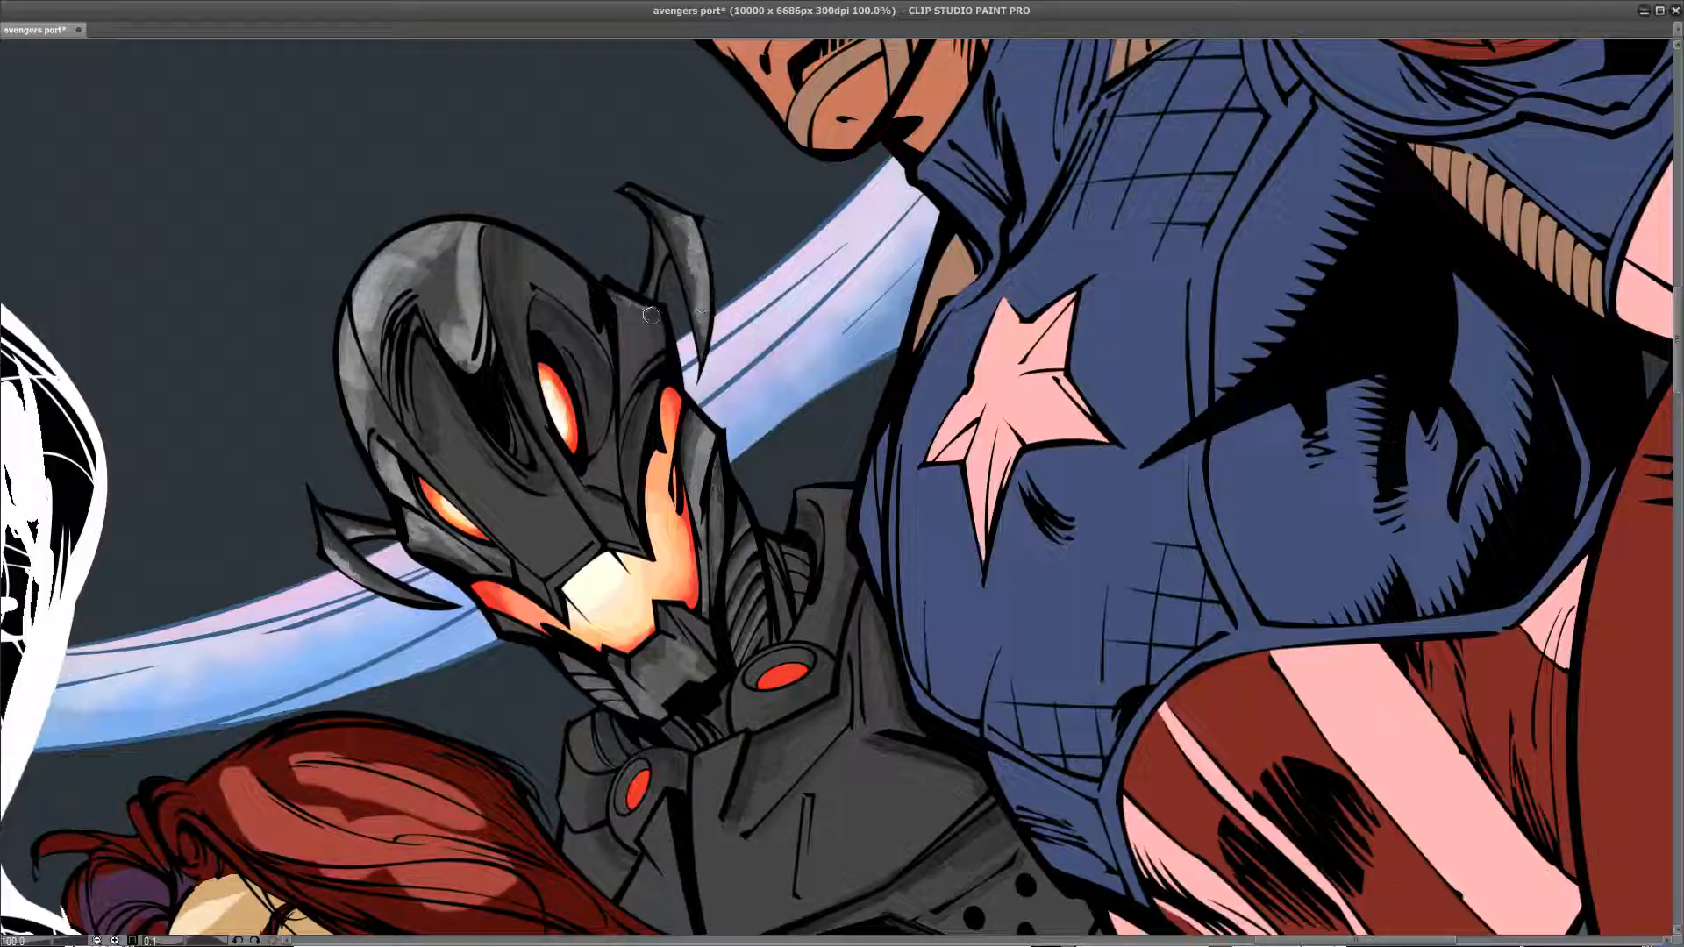
# Step: Add grey highlights around Ultron's upper eye socket, along the faceplate above the mouth, and on the side of his head
pyautogui.moveTo(549, 333); pyautogui.dragTo(583, 428)
pyautogui.moveTo(572, 361); pyautogui.dragTo(586, 443)
pyautogui.moveTo(590, 553)
pyautogui.mouseDown()
pyautogui.moveTo(561, 611)
pyautogui.moveTo(536, 588)
pyautogui.mouseUp()
pyautogui.moveTo(438, 385)
pyautogui.mouseDown()
pyautogui.moveTo(539, 504)
pyautogui.moveTo(444, 470)
pyautogui.mouseUp()
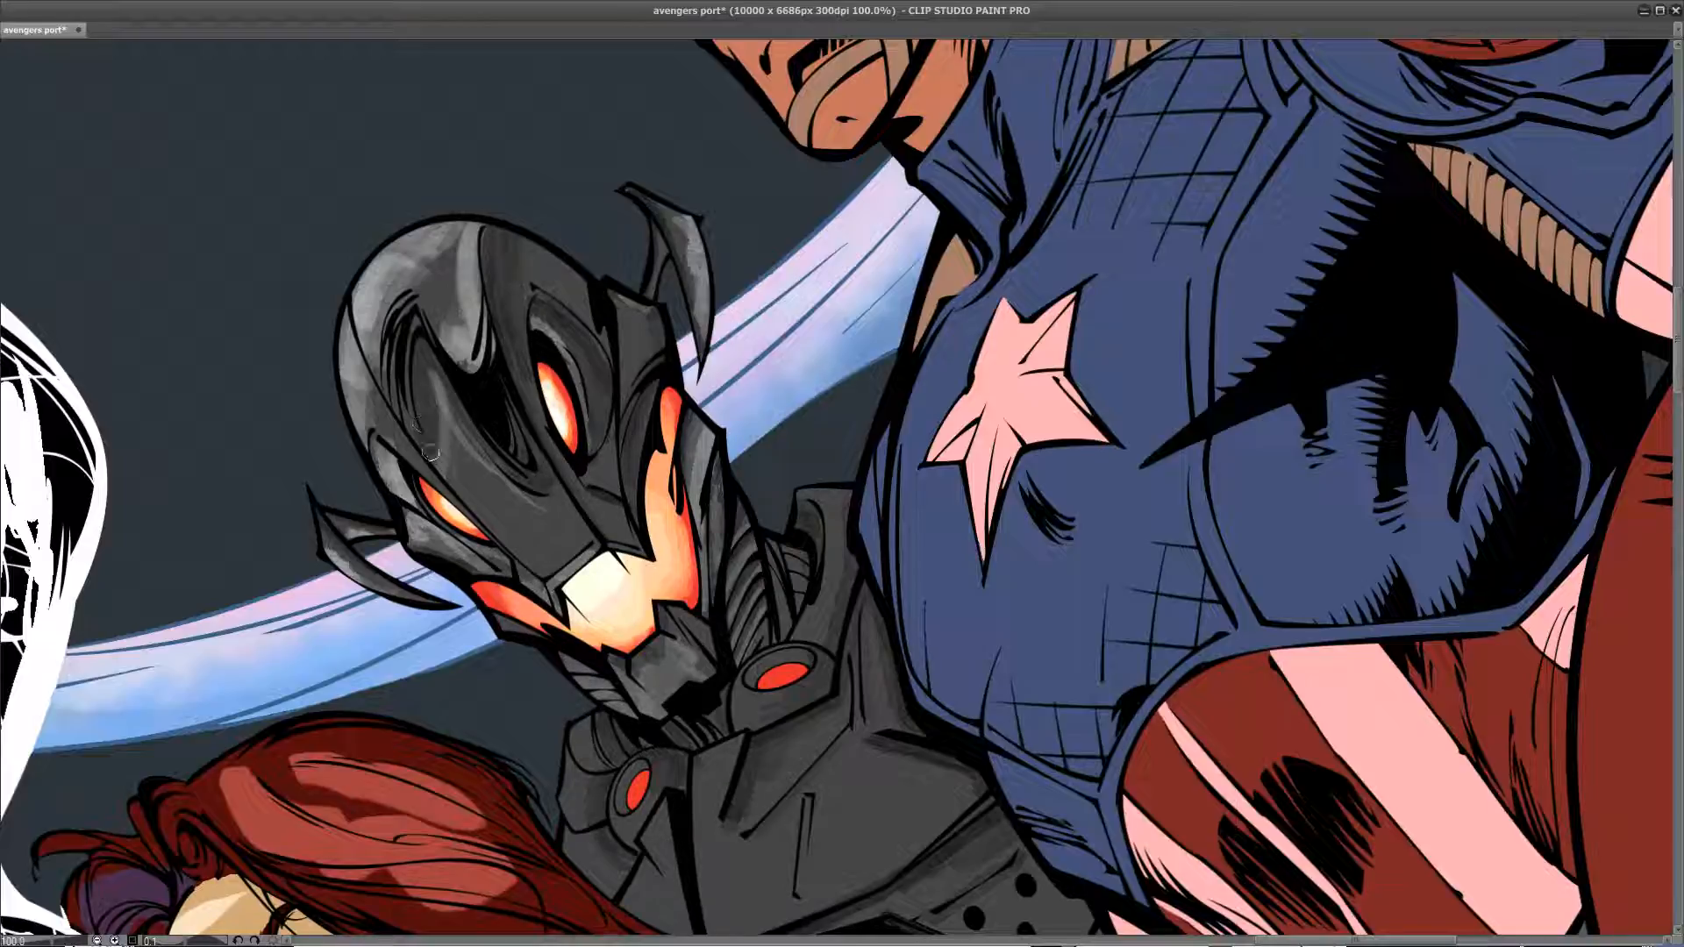
pyautogui.moveTo(368, 378); pyautogui.dragTo(404, 431)
# Step: Highlight Ultron's jaw segments and the rounded shoulder pieces around the small red light above the red hair
pyautogui.moveTo(708, 659)
pyautogui.mouseDown()
pyautogui.moveTo(671, 557)
pyautogui.moveTo(628, 598)
pyautogui.moveTo(620, 569)
pyautogui.moveTo(637, 595)
pyautogui.mouseUp()
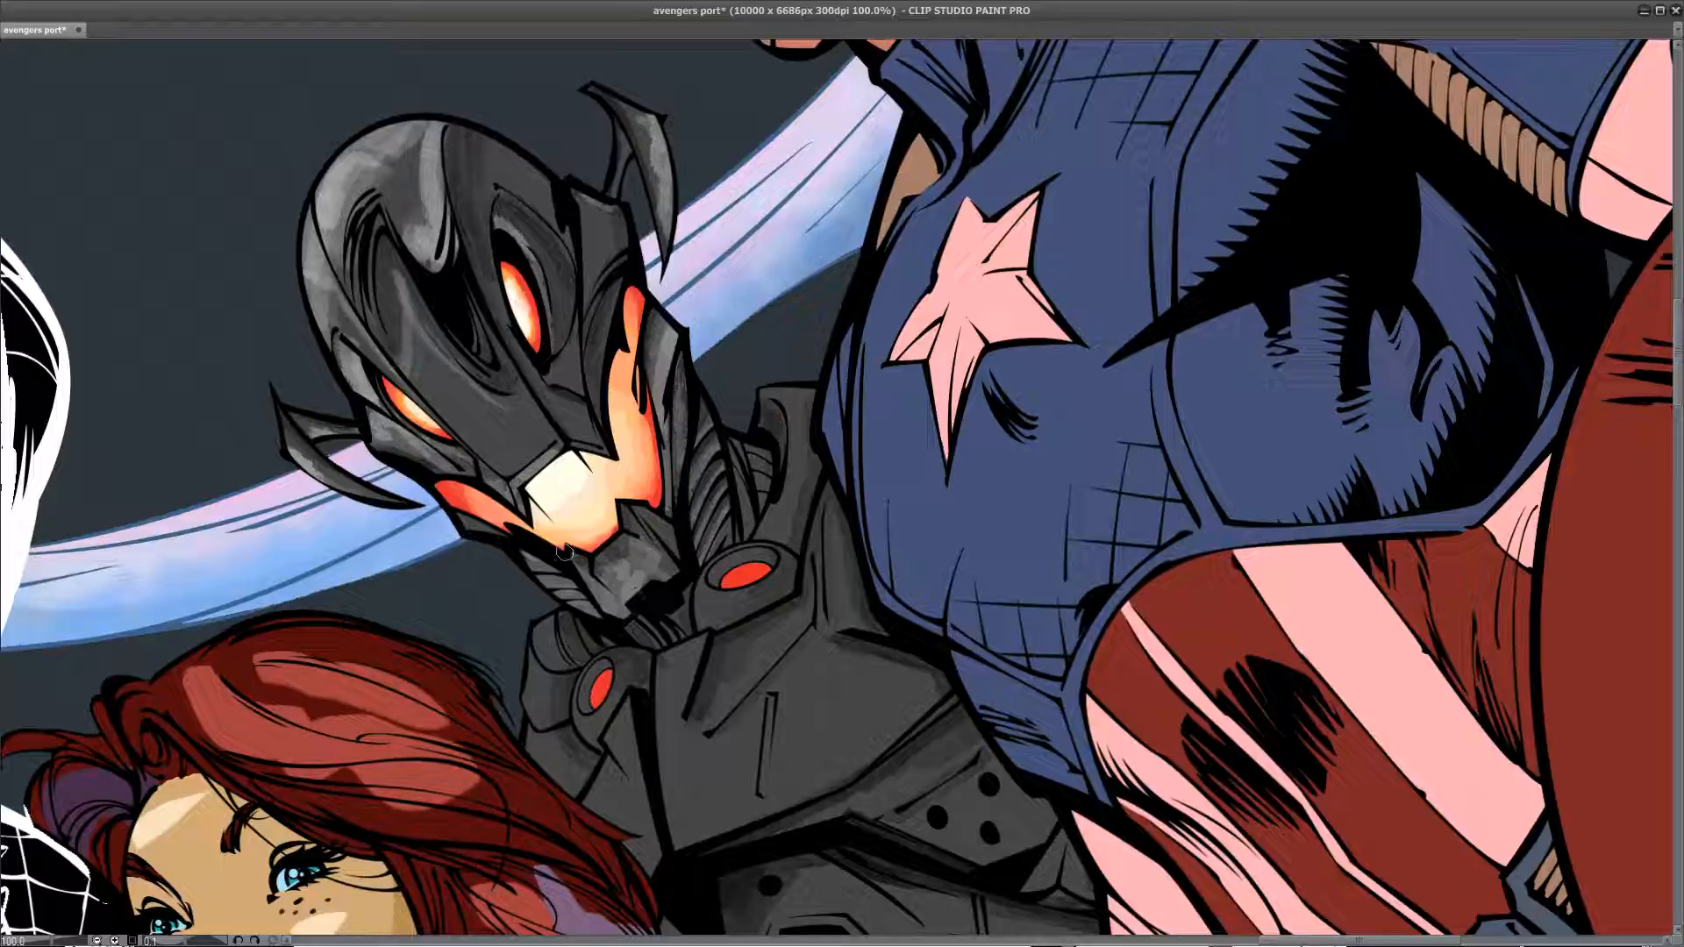
pyautogui.moveTo(521, 554)
pyautogui.mouseDown()
pyautogui.moveTo(569, 559)
pyautogui.moveTo(596, 596)
pyautogui.mouseUp()
pyautogui.scroll(-3, 732, 543)
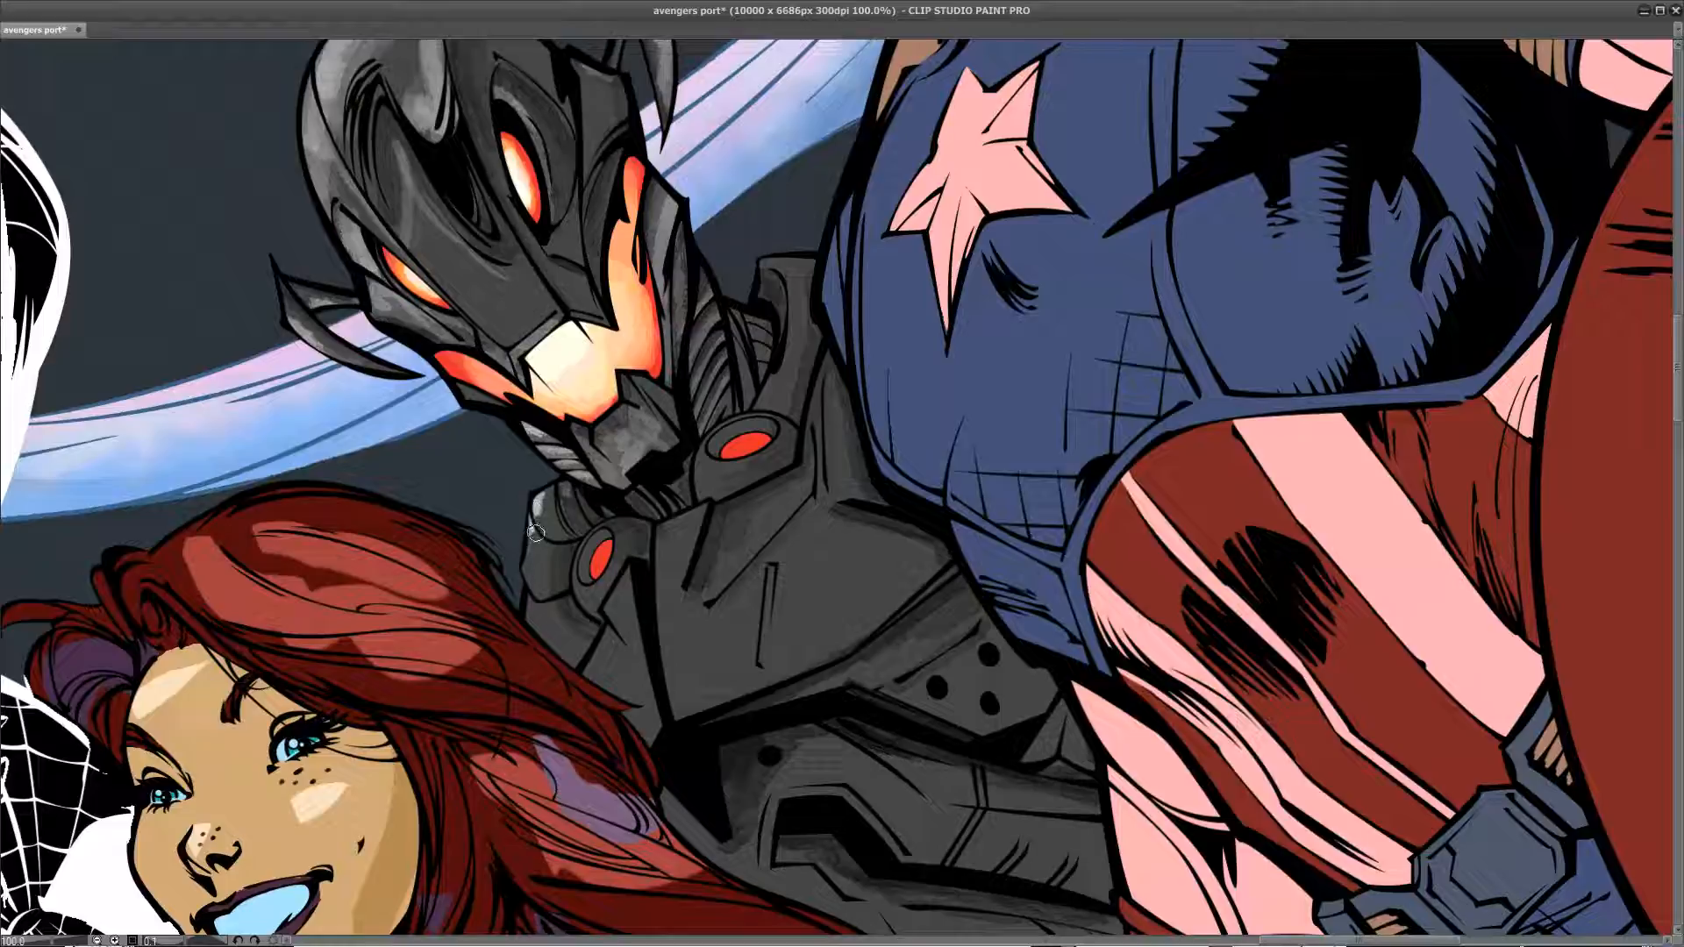
pyautogui.moveTo(531, 535)
pyautogui.mouseDown()
pyautogui.moveTo(571, 549)
pyautogui.moveTo(549, 505)
pyautogui.moveTo(536, 511)
pyautogui.moveTo(564, 538)
pyautogui.moveTo(538, 496)
pyautogui.moveTo(549, 484)
pyautogui.moveTo(549, 526)
pyautogui.moveTo(571, 497)
pyautogui.moveTo(586, 539)
pyautogui.moveTo(626, 531)
pyautogui.moveTo(593, 536)
pyautogui.moveTo(588, 581)
pyautogui.moveTo(601, 540)
pyautogui.moveTo(579, 574)
pyautogui.moveTo(577, 556)
pyautogui.moveTo(604, 583)
pyautogui.moveTo(578, 585)
pyautogui.moveTo(615, 560)
pyautogui.moveTo(603, 619)
pyautogui.mouseUp()
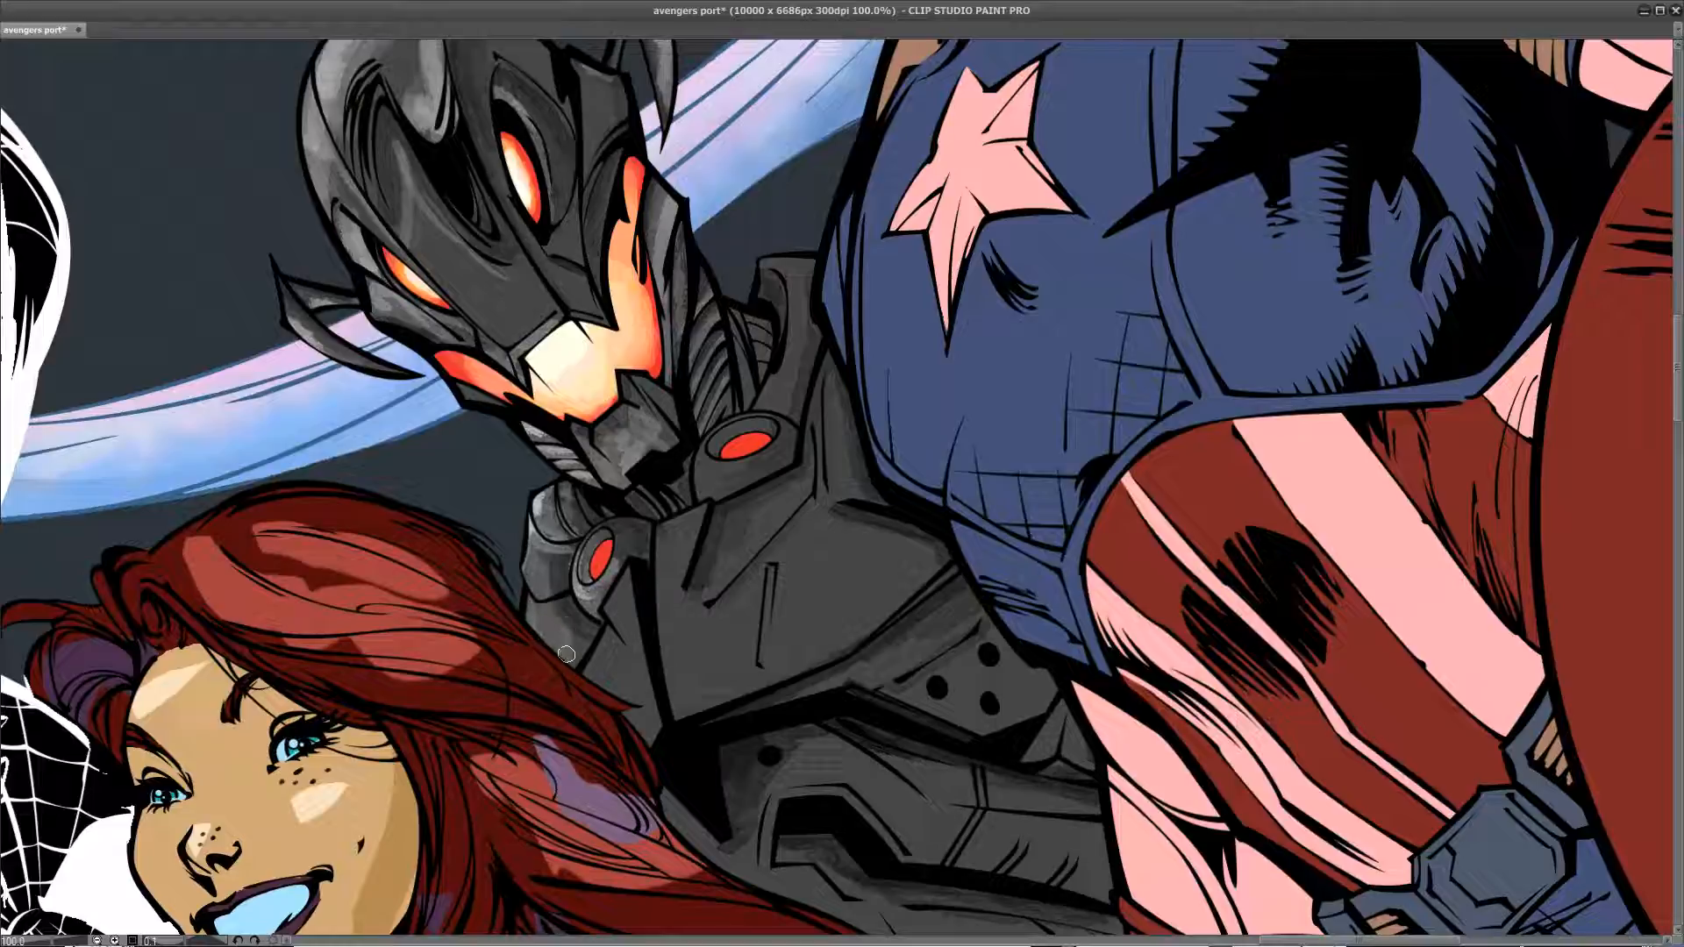
# Step: Paint textured grey highlights over Ultron's chest plate, from the collar edge across the angular ink lines
pyautogui.moveTo(619, 712); pyautogui.dragTo(540, 557)
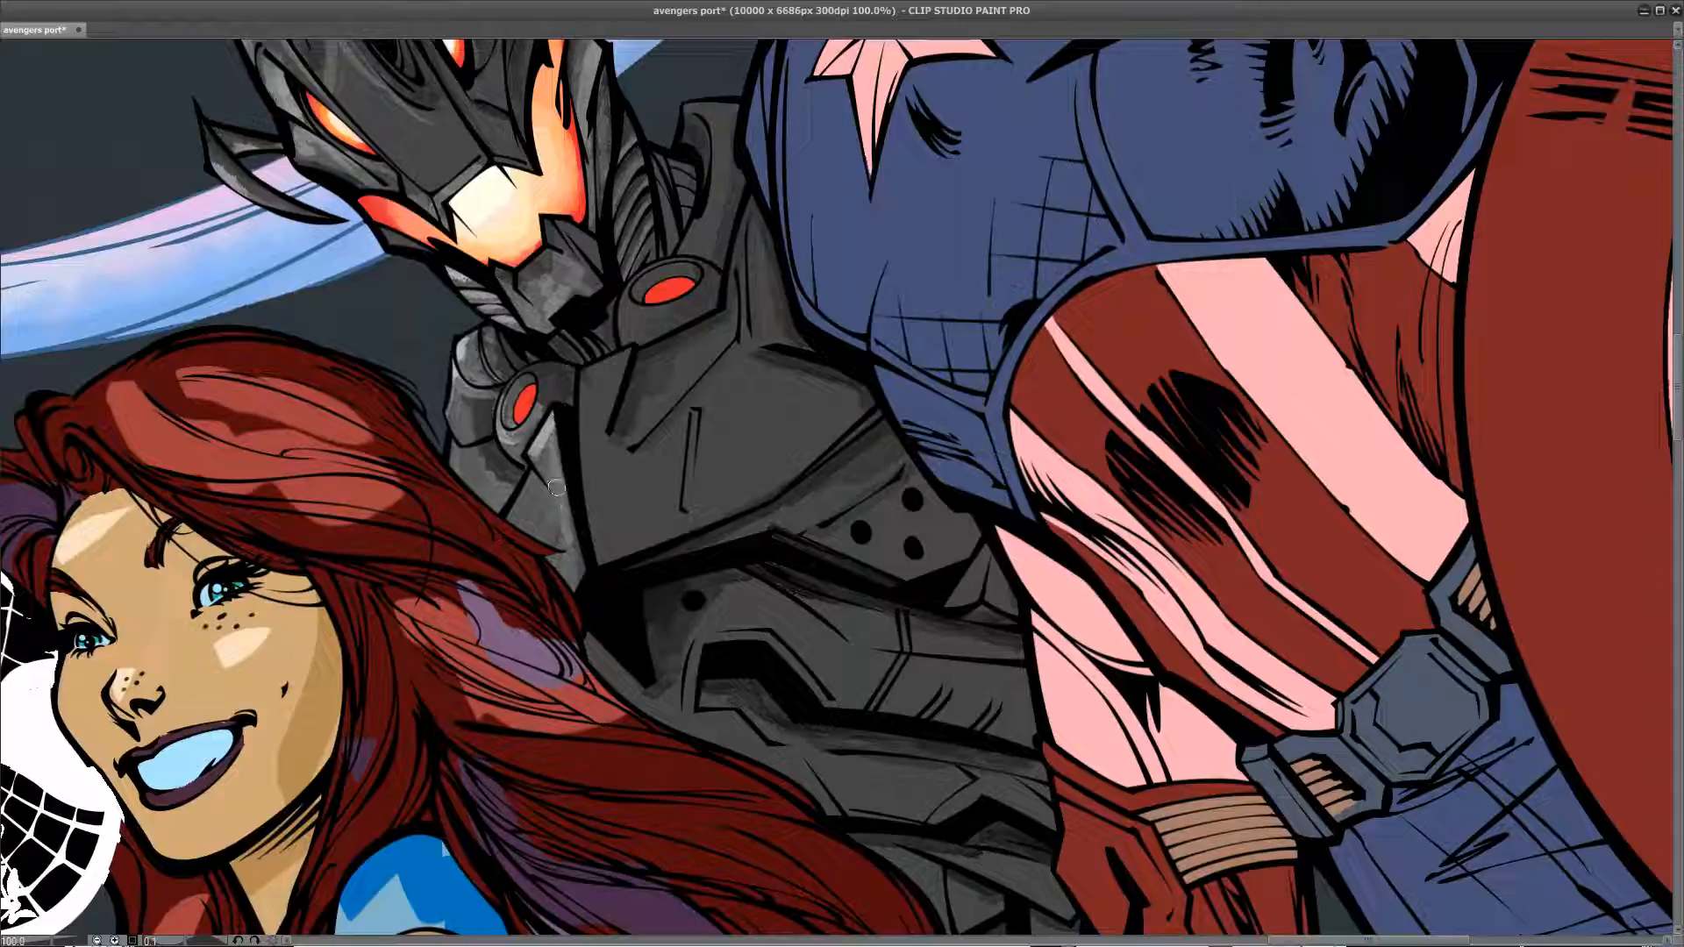
pyautogui.moveTo(626, 351)
pyautogui.mouseDown()
pyautogui.moveTo(605, 423)
pyautogui.moveTo(603, 392)
pyautogui.moveTo(590, 400)
pyautogui.moveTo(592, 542)
pyautogui.mouseUp()
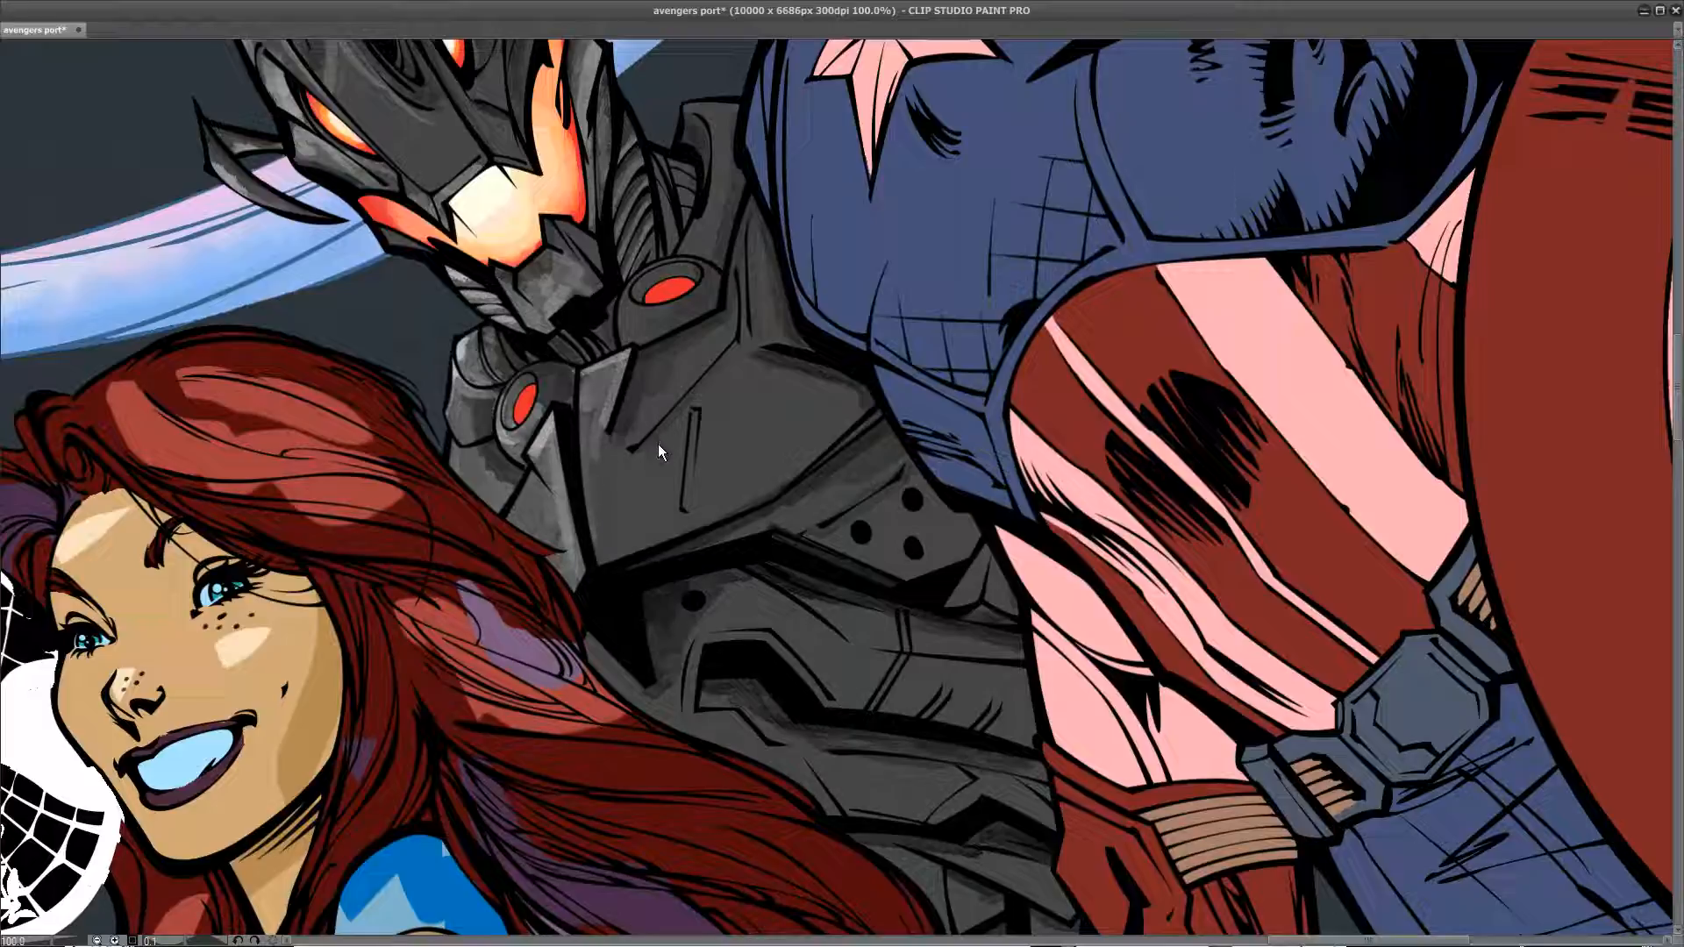
pyautogui.moveTo(598, 397); pyautogui.dragTo(608, 514)
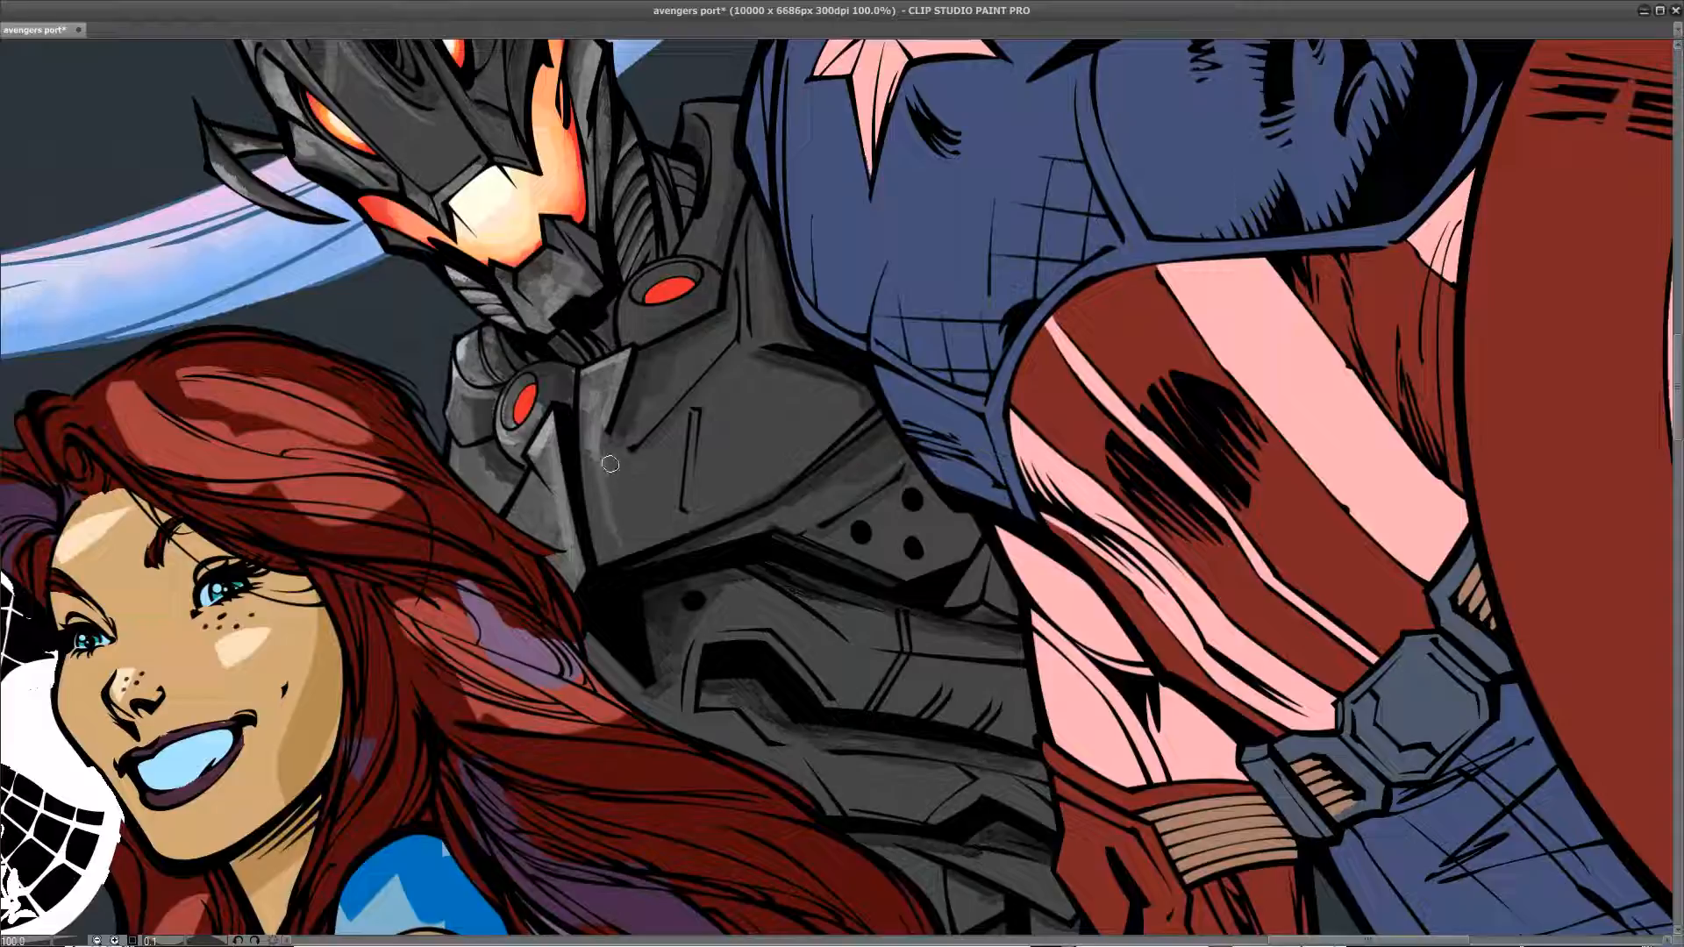
pyautogui.moveTo(651, 386); pyautogui.dragTo(625, 452)
pyautogui.moveTo(667, 387); pyautogui.dragTo(683, 357)
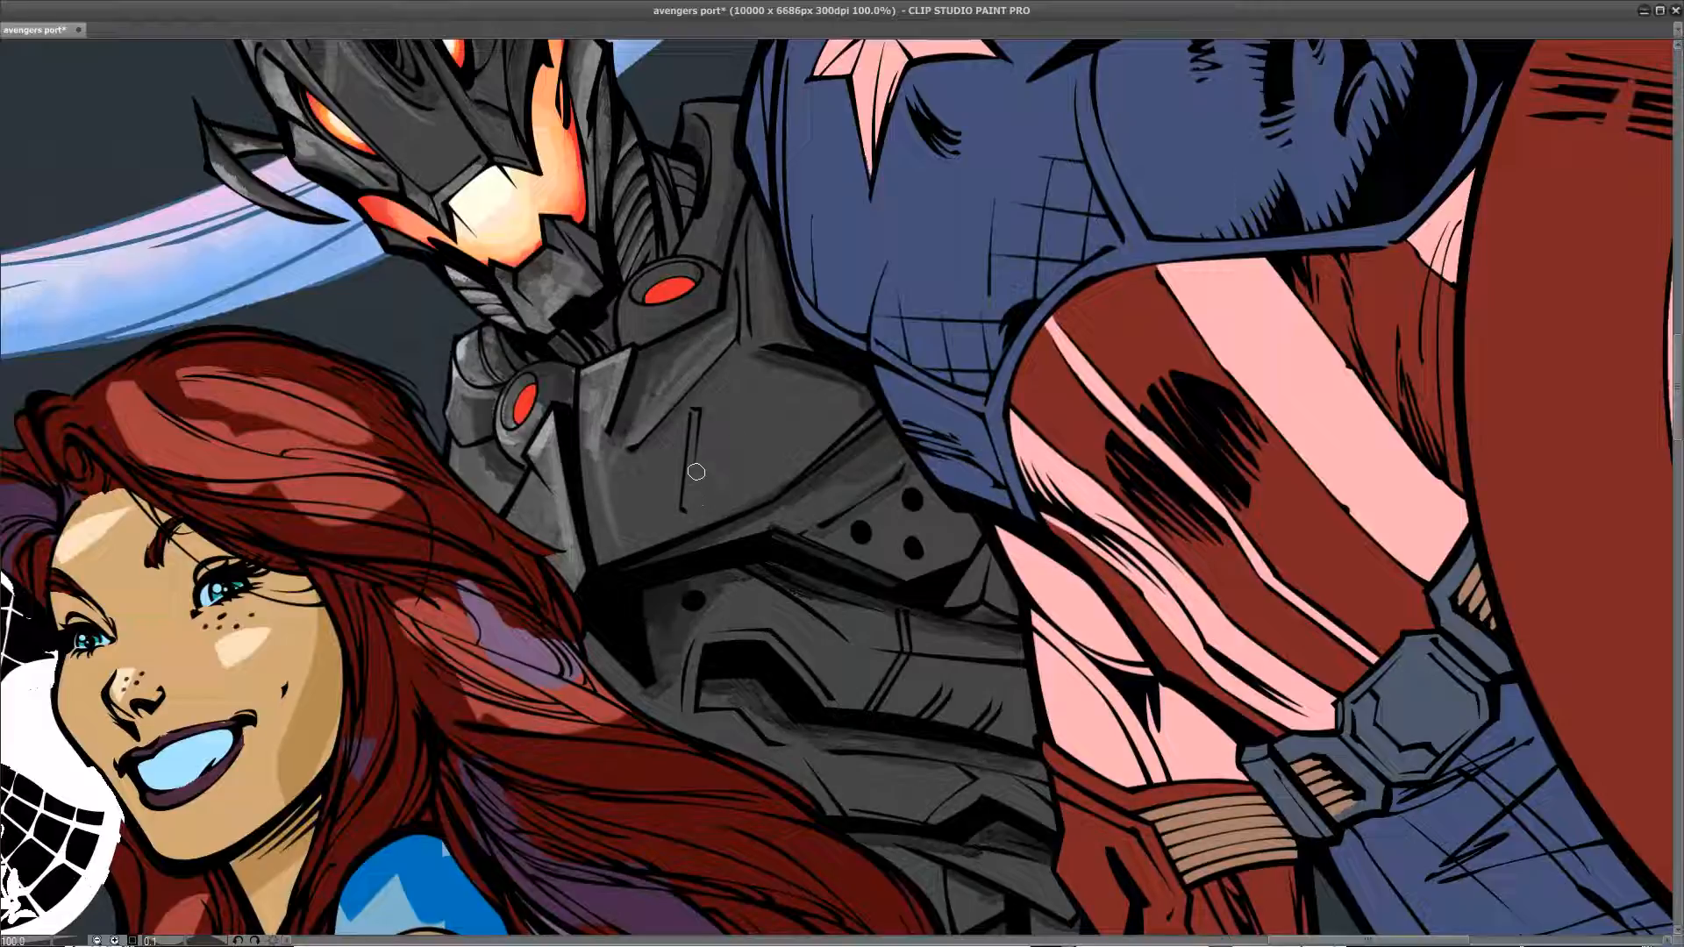
pyautogui.moveTo(714, 472)
pyautogui.mouseDown()
pyautogui.moveTo(680, 490)
pyautogui.moveTo(702, 412)
pyautogui.moveTo(702, 432)
pyautogui.moveTo(643, 458)
pyautogui.moveTo(746, 356)
pyautogui.moveTo(780, 398)
pyautogui.moveTo(843, 401)
pyautogui.moveTo(801, 394)
pyautogui.moveTo(628, 500)
pyautogui.moveTo(751, 400)
pyautogui.moveTo(619, 532)
pyautogui.moveTo(703, 479)
pyautogui.moveTo(675, 502)
pyautogui.moveTo(699, 508)
pyautogui.moveTo(830, 409)
pyautogui.moveTo(751, 430)
pyautogui.moveTo(842, 400)
pyautogui.moveTo(741, 499)
pyautogui.moveTo(763, 432)
pyautogui.mouseUp()
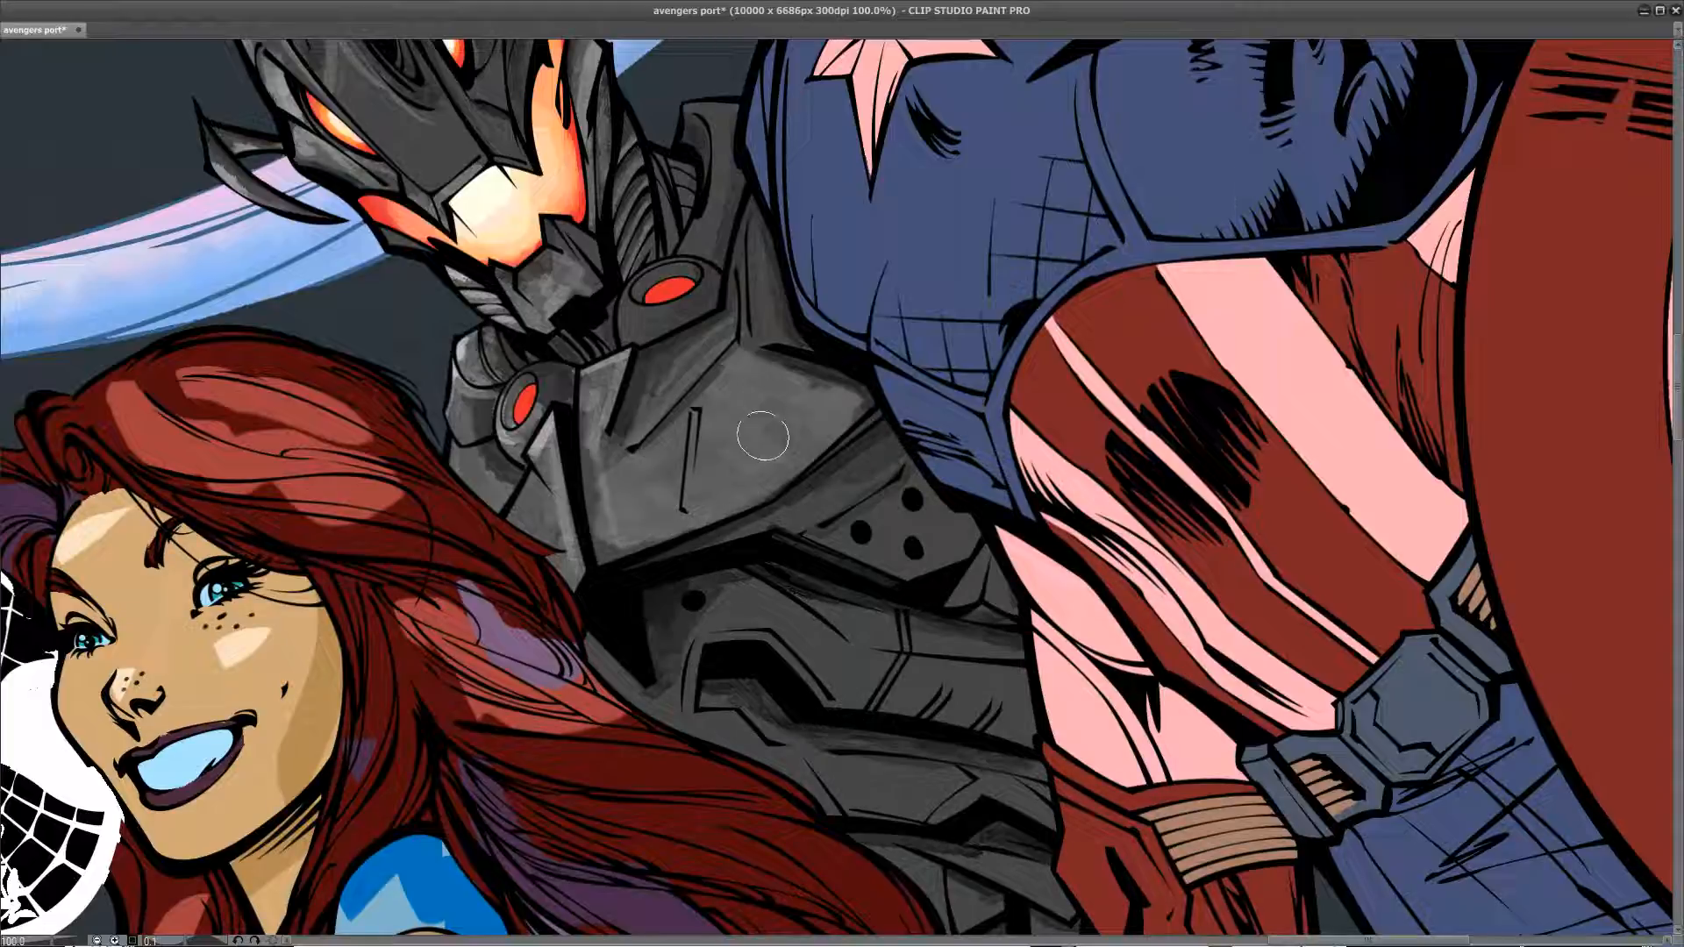
# Step: Highlight the rib plates beneath Ultron's perforated chest section, using a smaller brush for the thin bright strokes along the seams
pyautogui.moveTo(730, 616)
pyautogui.mouseDown()
pyautogui.moveTo(711, 631)
pyautogui.moveTo(755, 605)
pyautogui.moveTo(816, 649)
pyautogui.moveTo(830, 685)
pyautogui.moveTo(838, 619)
pyautogui.moveTo(938, 693)
pyautogui.moveTo(913, 641)
pyautogui.moveTo(956, 675)
pyautogui.moveTo(981, 654)
pyautogui.moveTo(991, 702)
pyautogui.moveTo(1018, 693)
pyautogui.moveTo(889, 698)
pyautogui.moveTo(903, 649)
pyautogui.moveTo(877, 676)
pyautogui.moveTo(913, 680)
pyautogui.moveTo(893, 643)
pyautogui.moveTo(865, 709)
pyautogui.mouseUp()
pyautogui.press('[')
pyautogui.press('[')
pyautogui.press('[')
pyautogui.press('[')
pyautogui.press('[')
pyautogui.press('[')
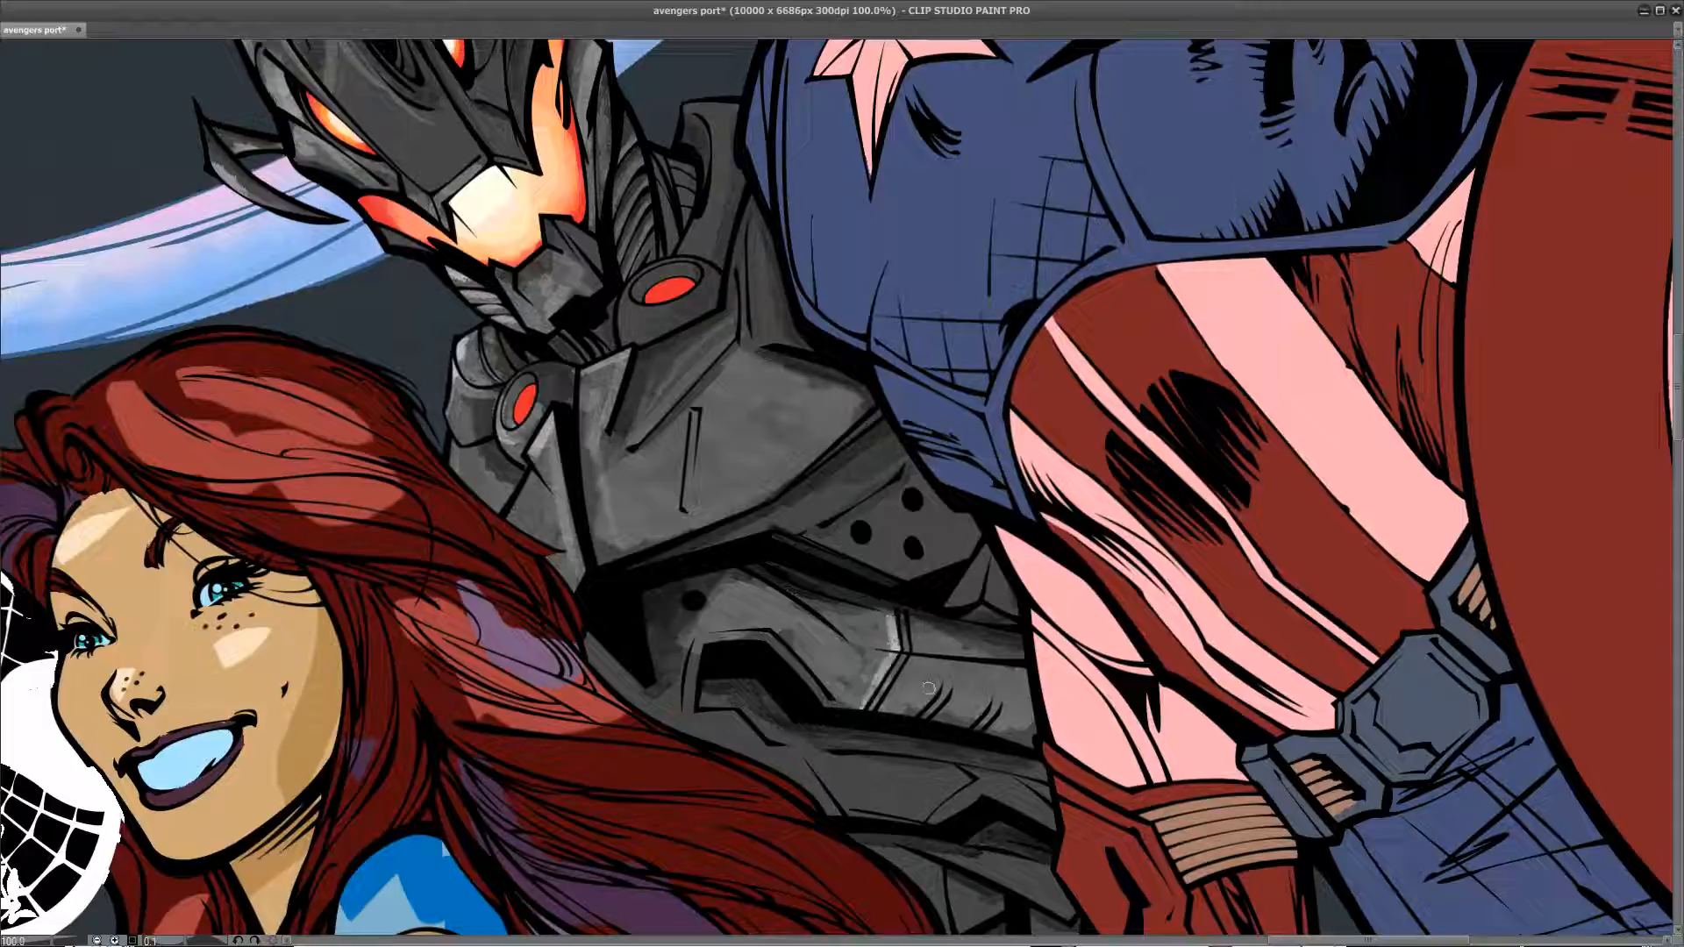
pyautogui.moveTo(947, 624); pyautogui.dragTo(945, 660)
pyautogui.moveTo(982, 724); pyautogui.dragTo(987, 699)
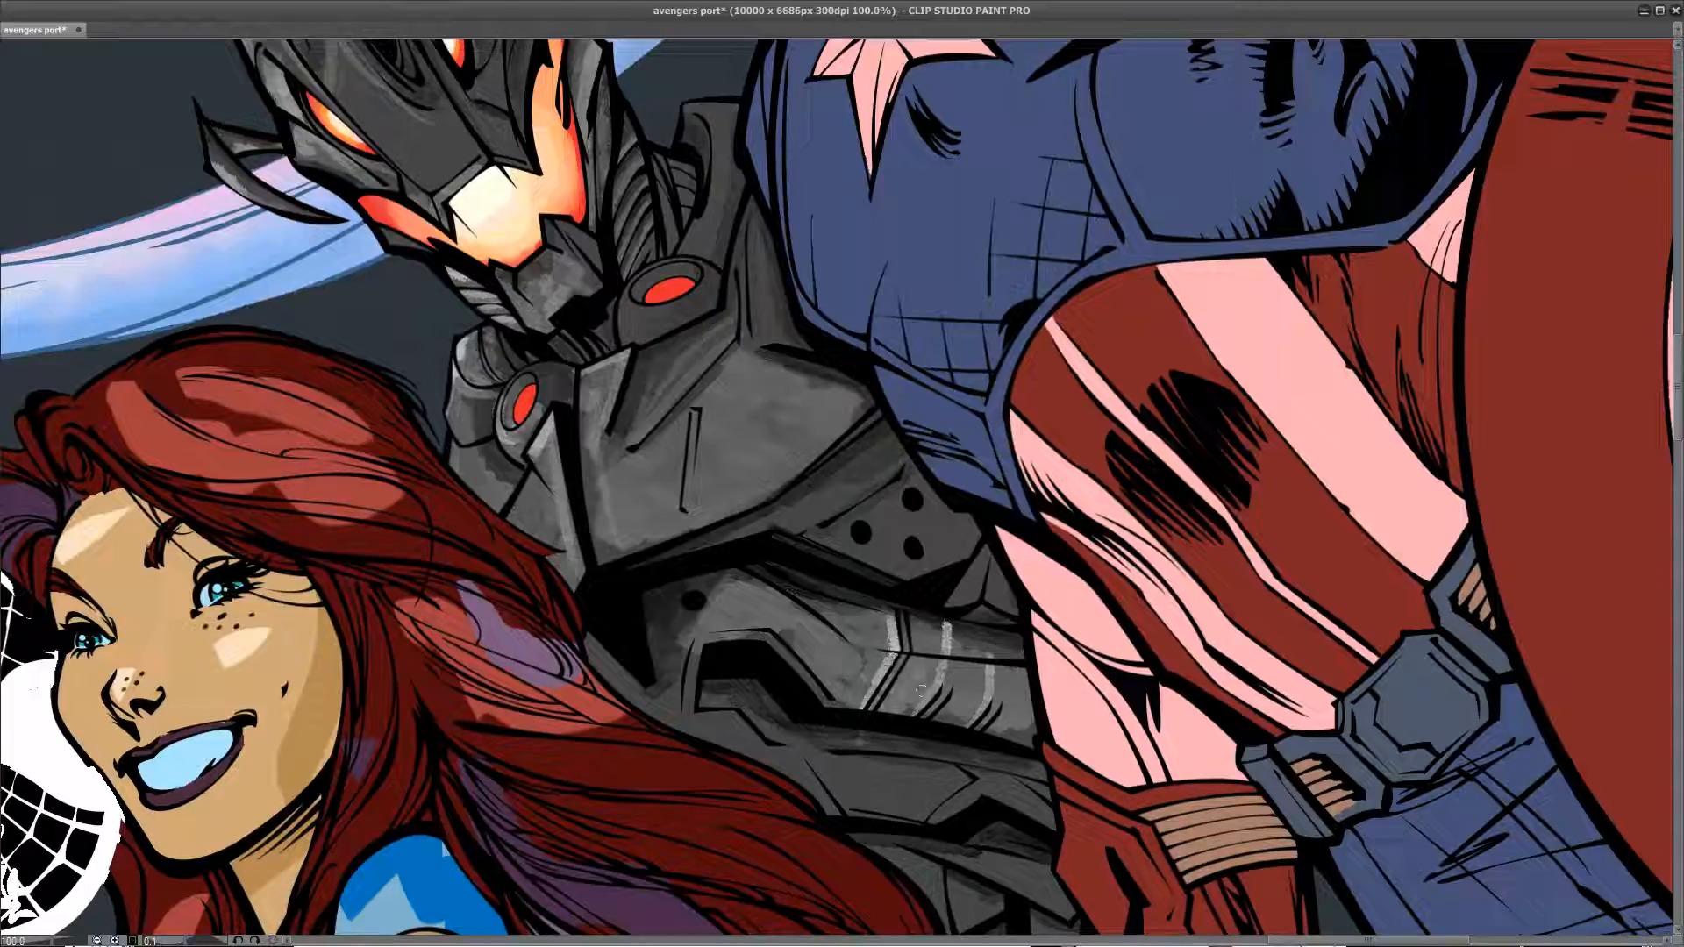
pyautogui.moveTo(1001, 669)
pyautogui.mouseDown()
pyautogui.moveTo(994, 700)
pyautogui.moveTo(1014, 649)
pyautogui.mouseUp()
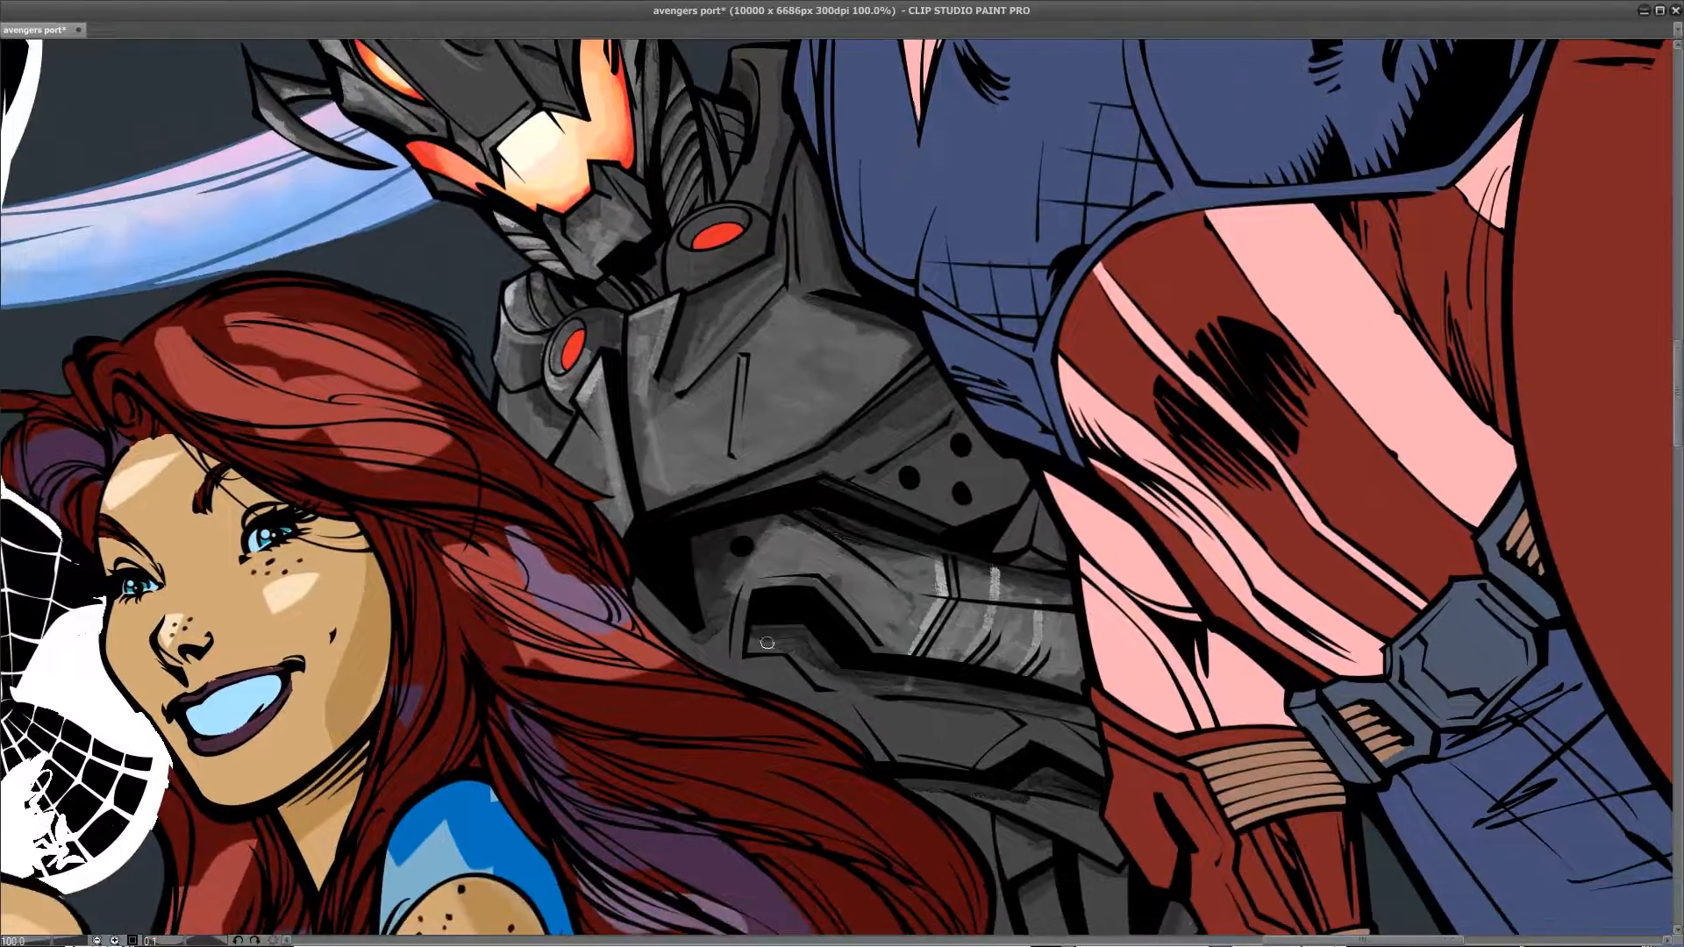
# Step: Enlarge the brush and paint grey highlights on Ultron's lower rib and waist plates beside the red hair
pyautogui.press(']')
pyautogui.press(']')
pyautogui.press(']')
pyautogui.moveTo(658, 605)
pyautogui.mouseDown()
pyautogui.moveTo(696, 643)
pyautogui.moveTo(715, 628)
pyautogui.moveTo(736, 649)
pyautogui.moveTo(745, 614)
pyautogui.moveTo(772, 680)
pyautogui.moveTo(833, 706)
pyautogui.moveTo(940, 718)
pyautogui.moveTo(943, 741)
pyautogui.moveTo(913, 752)
pyautogui.moveTo(1026, 731)
pyautogui.mouseUp()
pyautogui.scroll(-2, 1089, 747)
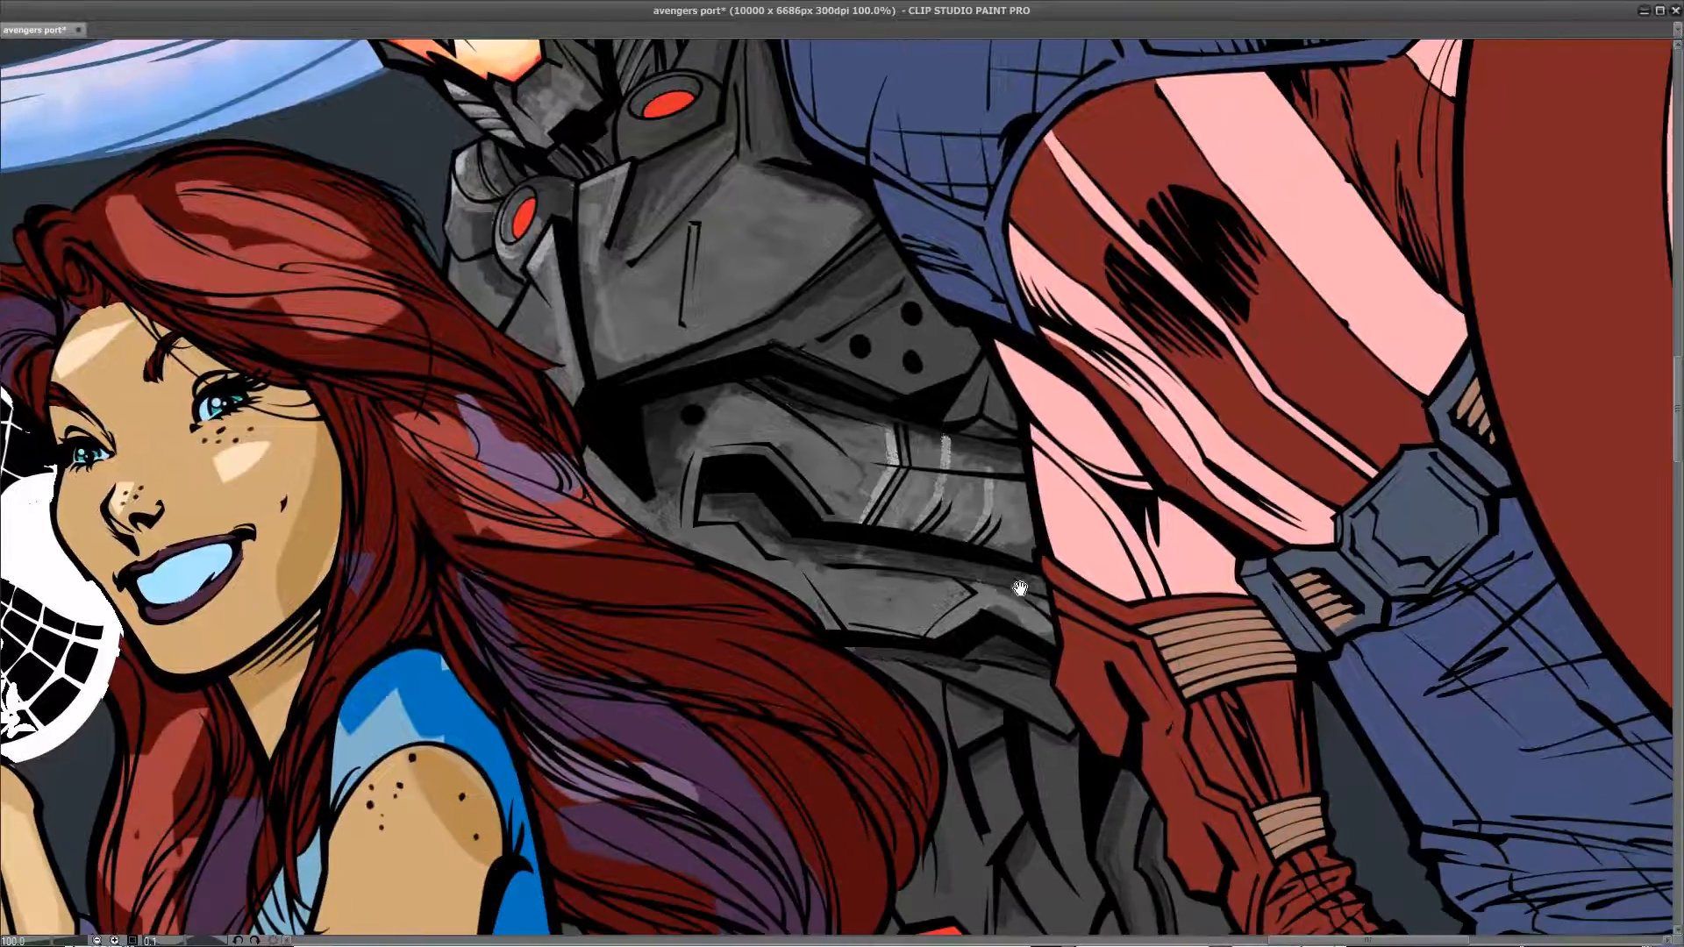
pyautogui.moveTo(991, 674)
pyautogui.mouseDown()
pyautogui.moveTo(1048, 685)
pyautogui.moveTo(1006, 693)
pyautogui.moveTo(1065, 714)
pyautogui.mouseUp()
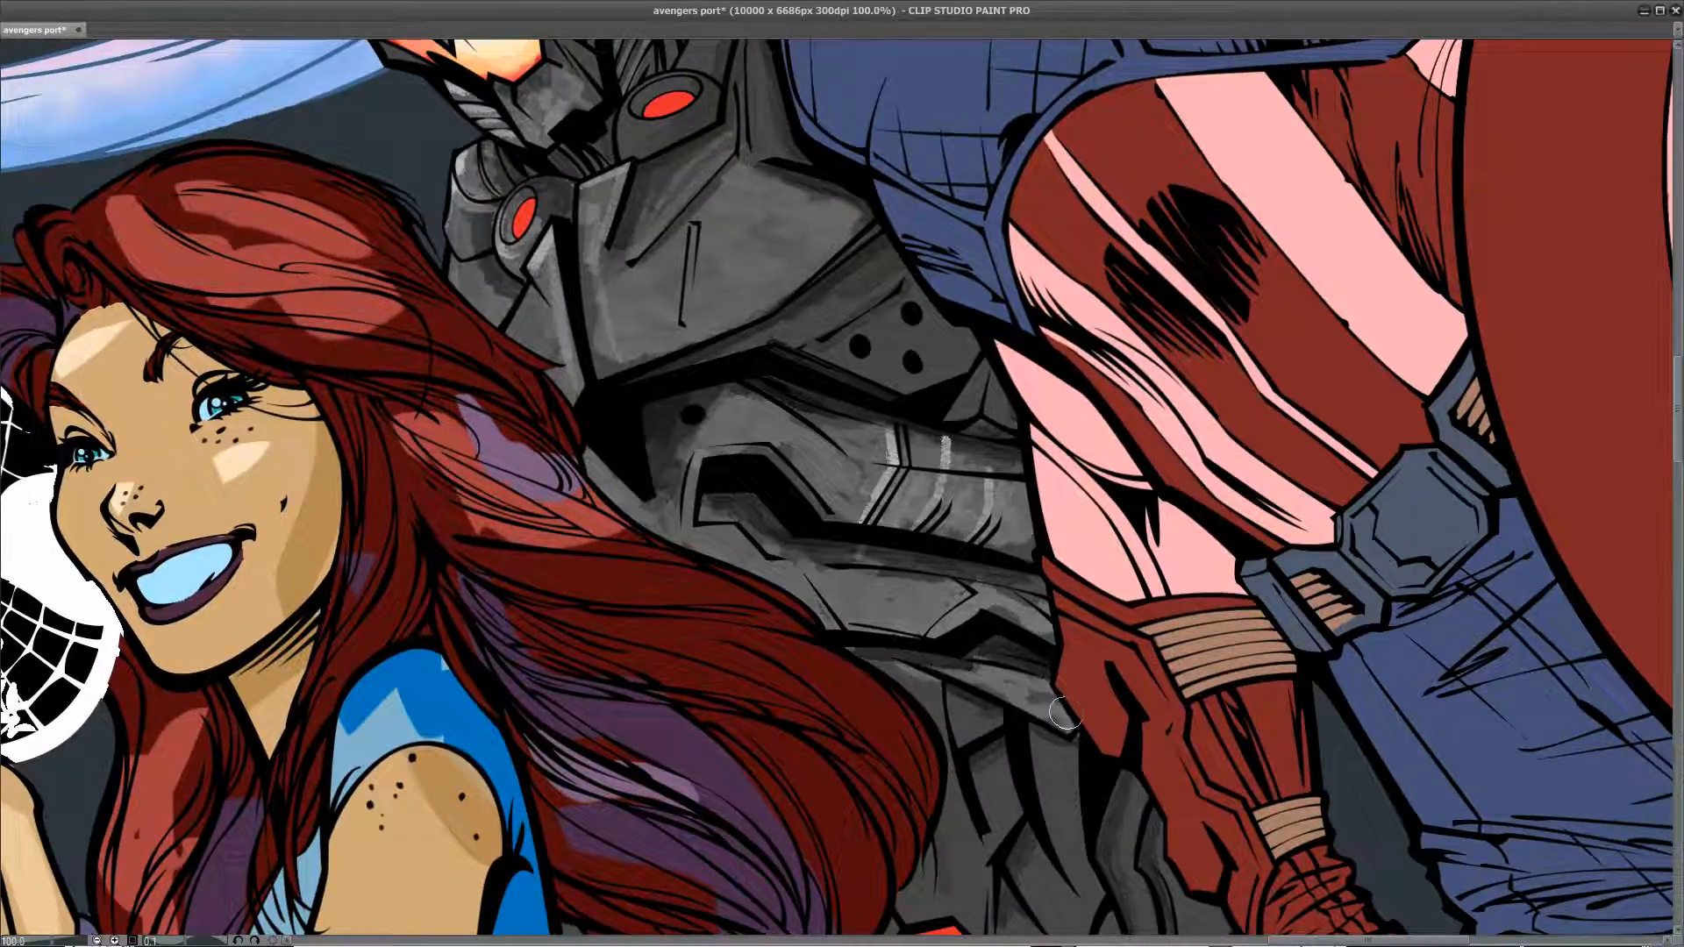
# Step: Highlight Ultron's abdomen plates above the red hexagonal light and the curved hip plates beside the red glove
pyautogui.moveTo(876, 674)
pyautogui.mouseDown()
pyautogui.moveTo(880, 594)
pyautogui.moveTo(844, 643)
pyautogui.moveTo(847, 683)
pyautogui.moveTo(798, 734)
pyautogui.moveTo(832, 692)
pyautogui.moveTo(877, 682)
pyautogui.moveTo(827, 687)
pyautogui.moveTo(894, 690)
pyautogui.moveTo(851, 687)
pyautogui.moveTo(877, 625)
pyautogui.moveTo(900, 649)
pyautogui.moveTo(917, 560)
pyautogui.mouseUp()
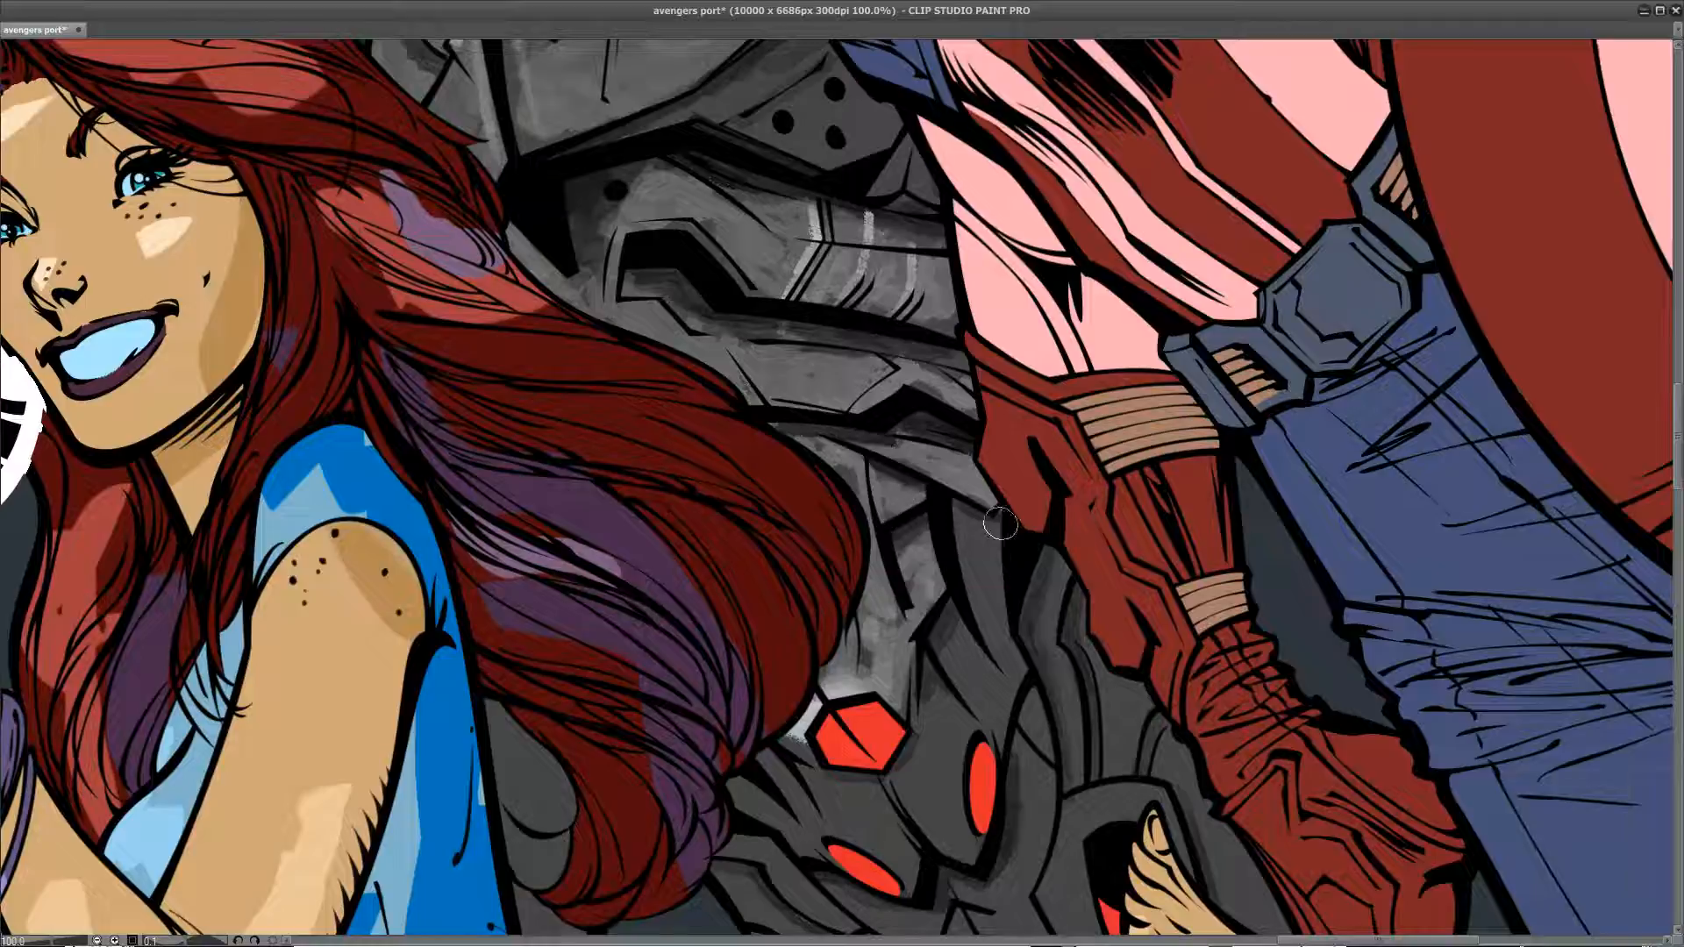
pyautogui.moveTo(965, 513); pyautogui.dragTo(991, 609)
pyautogui.moveTo(979, 533); pyautogui.dragTo(993, 542)
pyautogui.moveTo(964, 650)
pyautogui.mouseDown()
pyautogui.moveTo(966, 696)
pyautogui.moveTo(988, 693)
pyautogui.moveTo(978, 645)
pyautogui.moveTo(983, 679)
pyautogui.moveTo(1005, 622)
pyautogui.moveTo(1003, 676)
pyautogui.moveTo(994, 586)
pyautogui.moveTo(1011, 667)
pyautogui.moveTo(1002, 521)
pyautogui.moveTo(1026, 641)
pyautogui.moveTo(1074, 631)
pyautogui.moveTo(1062, 579)
pyautogui.moveTo(1075, 758)
pyautogui.mouseUp()
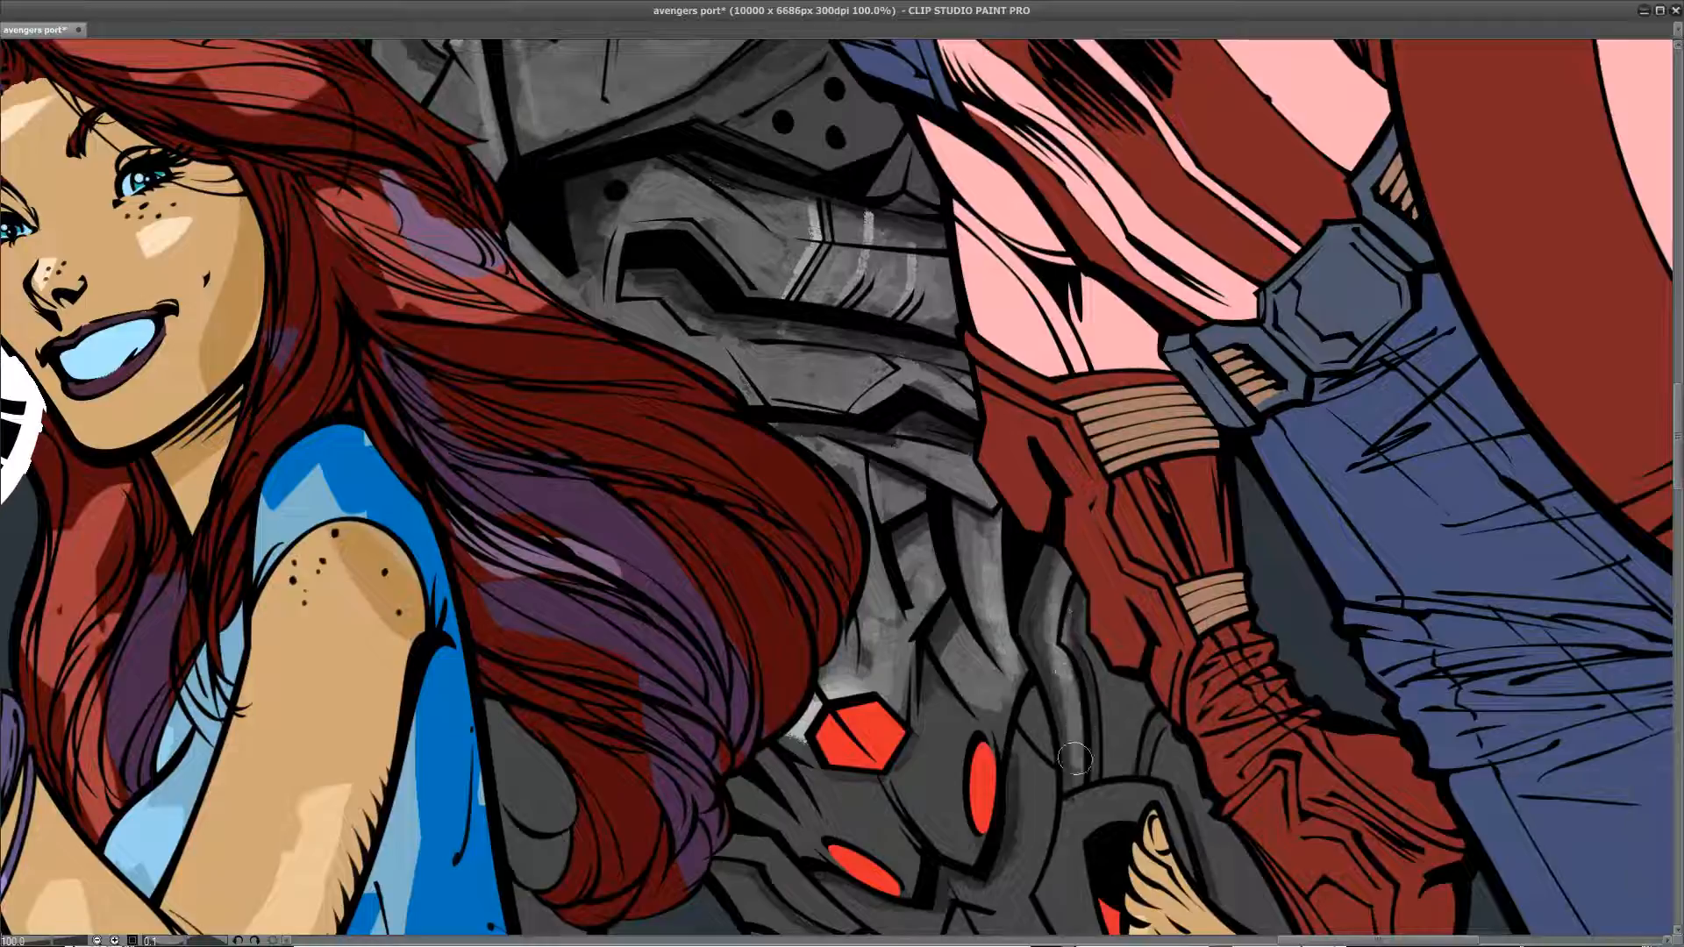
pyautogui.moveTo(1092, 620)
pyautogui.mouseDown()
pyautogui.moveTo(1118, 745)
pyautogui.moveTo(1107, 732)
pyautogui.moveTo(1142, 701)
pyautogui.mouseUp()
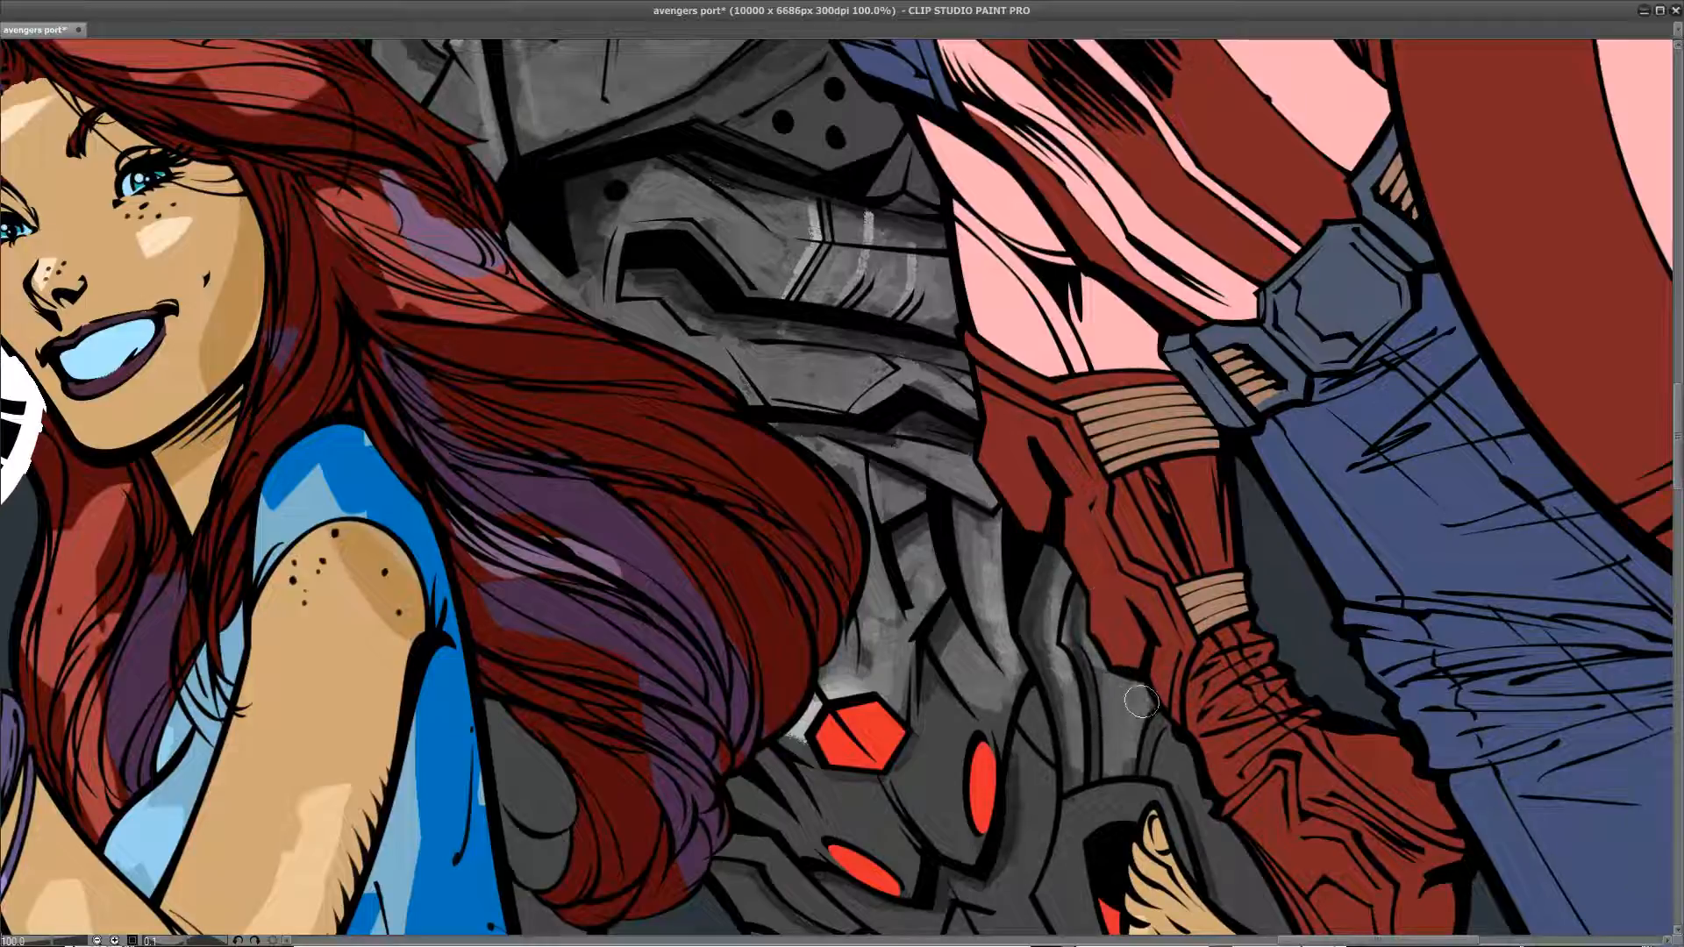
# Step: Paint textured grey highlights on Ultron's hip plates around the red hexagonal light and the two oval red lights beneath it
pyautogui.scroll(-3, 1038, 478)
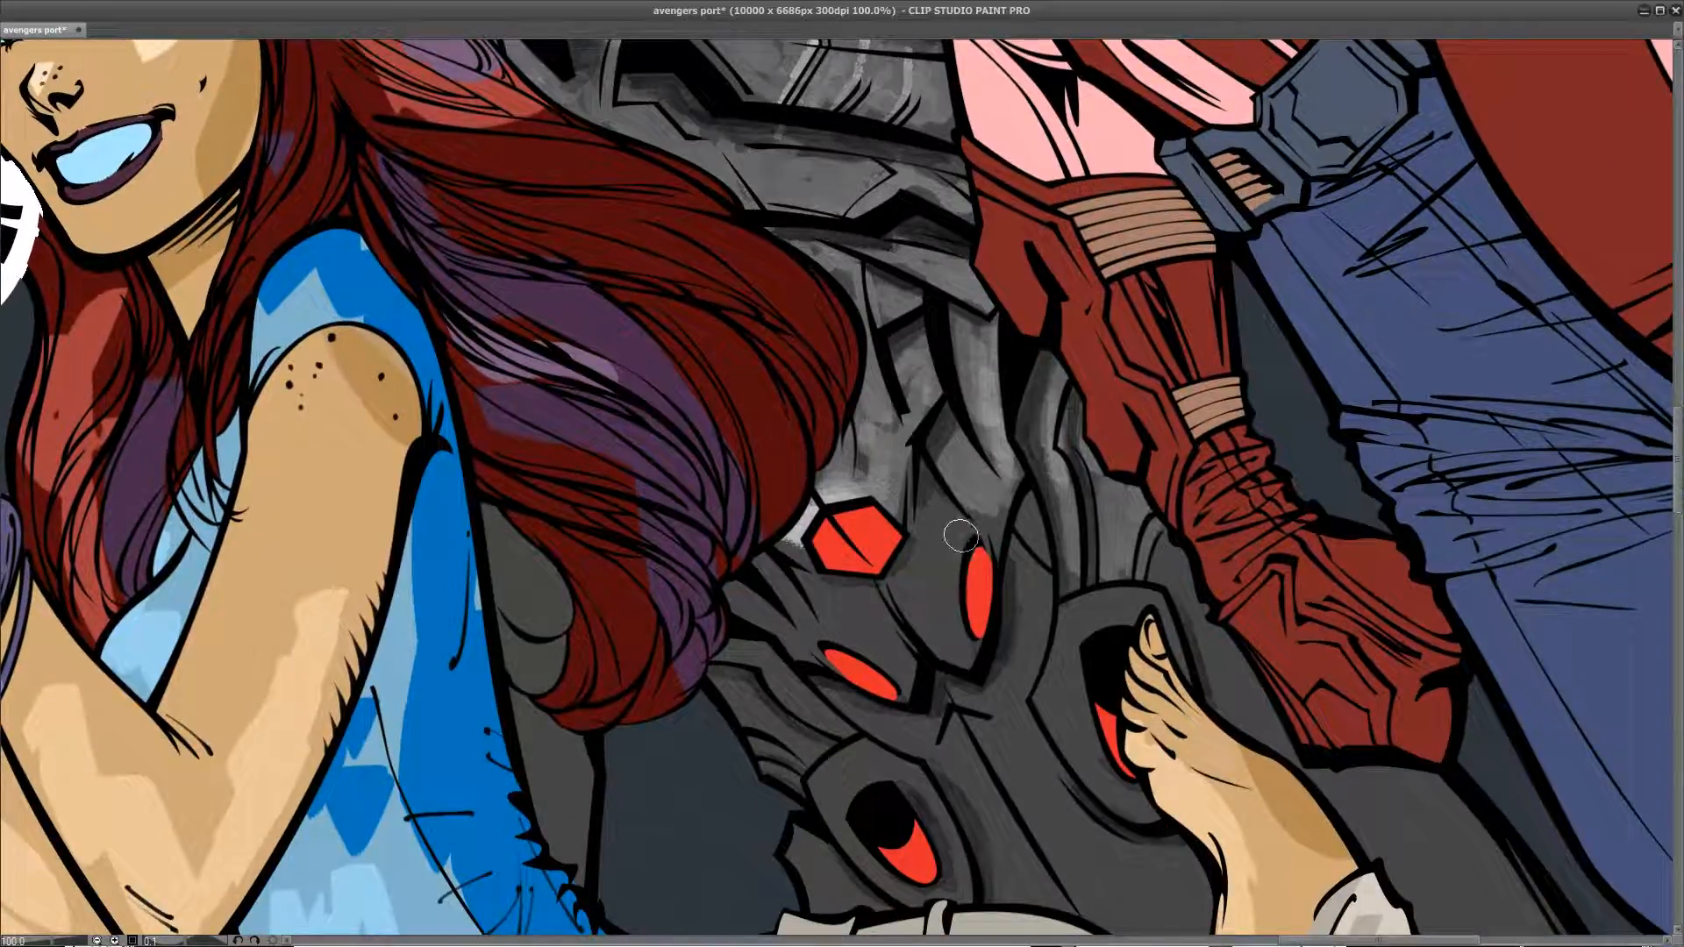
pyautogui.moveTo(961, 539)
pyautogui.mouseDown()
pyautogui.moveTo(962, 627)
pyautogui.moveTo(958, 551)
pyautogui.mouseUp()
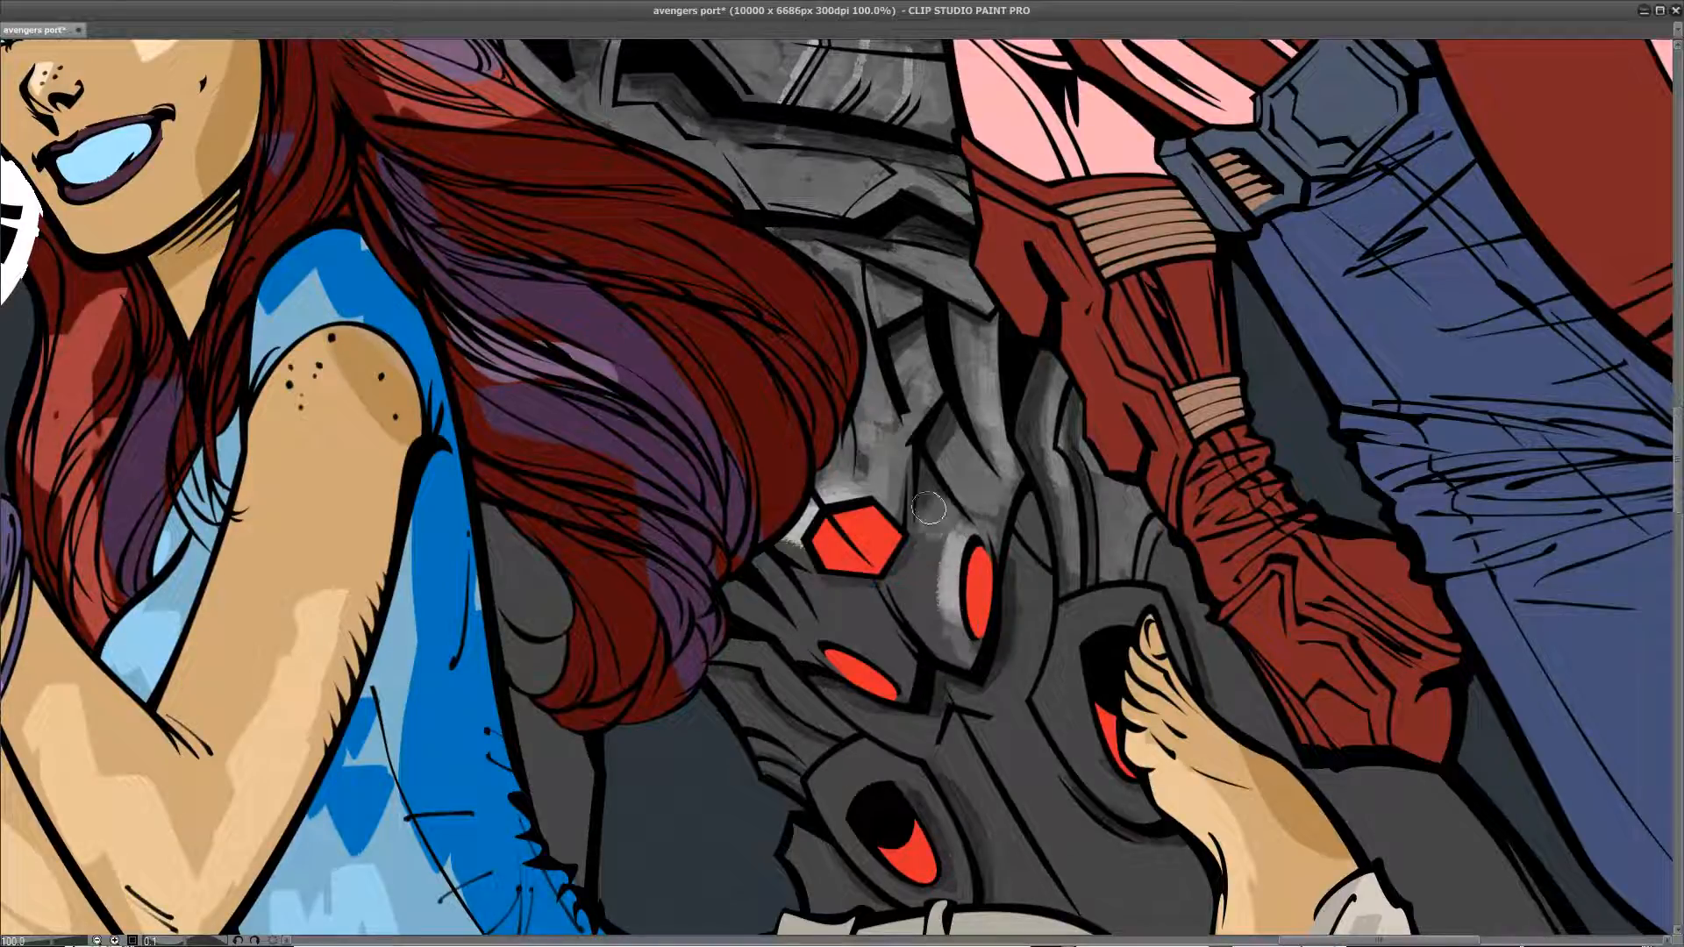
pyautogui.moveTo(931, 550)
pyautogui.mouseDown()
pyautogui.moveTo(945, 639)
pyautogui.moveTo(903, 574)
pyautogui.moveTo(928, 543)
pyautogui.moveTo(909, 582)
pyautogui.moveTo(928, 580)
pyautogui.moveTo(938, 559)
pyautogui.moveTo(897, 580)
pyautogui.moveTo(925, 551)
pyautogui.moveTo(915, 517)
pyautogui.moveTo(940, 509)
pyautogui.moveTo(931, 631)
pyautogui.moveTo(968, 638)
pyautogui.moveTo(949, 660)
pyautogui.moveTo(910, 592)
pyautogui.moveTo(952, 657)
pyautogui.moveTo(837, 636)
pyautogui.moveTo(919, 706)
pyautogui.moveTo(898, 667)
pyautogui.moveTo(914, 650)
pyautogui.moveTo(840, 638)
pyautogui.moveTo(898, 690)
pyautogui.mouseUp()
pyautogui.hotkey('ctrl', 'z')
pyautogui.hotkey('ctrl', 'z')
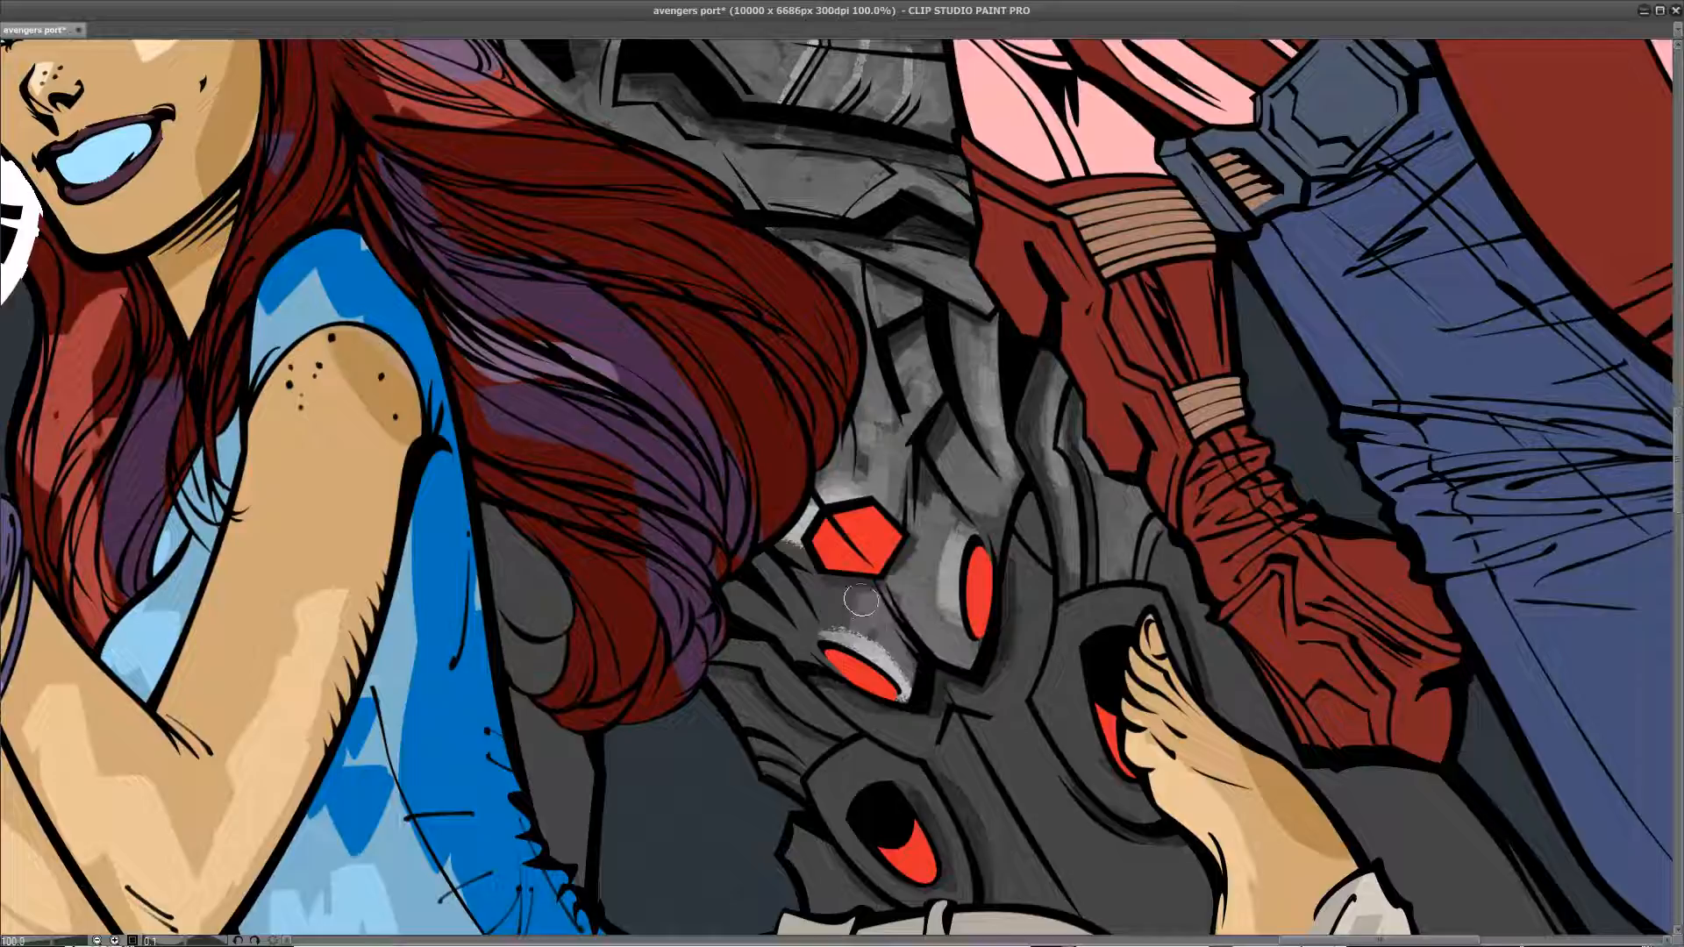
pyautogui.moveTo(795, 549)
pyautogui.mouseDown()
pyautogui.moveTo(800, 607)
pyautogui.moveTo(744, 601)
pyautogui.mouseUp()
pyautogui.moveTo(735, 662)
pyautogui.mouseDown()
pyautogui.moveTo(824, 720)
pyautogui.moveTo(766, 632)
pyautogui.moveTo(816, 639)
pyautogui.moveTo(867, 725)
pyautogui.moveTo(828, 698)
pyautogui.moveTo(833, 719)
pyautogui.moveTo(908, 740)
pyautogui.mouseUp()
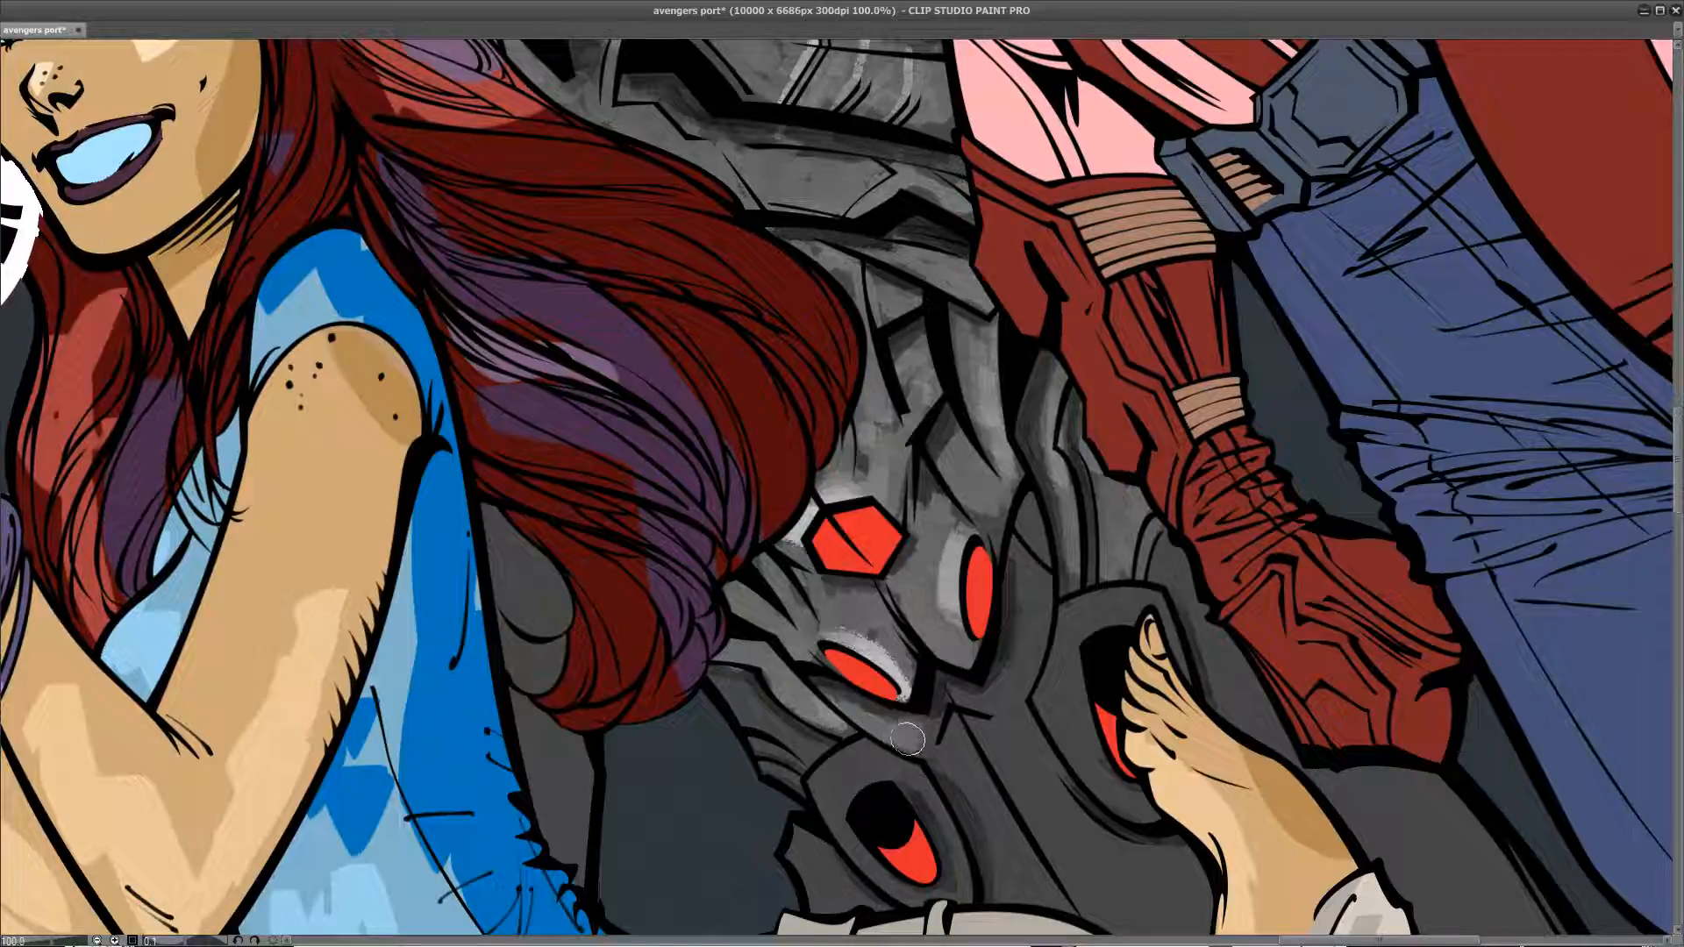
pyautogui.moveTo(979, 697)
pyautogui.mouseDown()
pyautogui.moveTo(1025, 594)
pyautogui.moveTo(1021, 681)
pyautogui.moveTo(1042, 603)
pyautogui.moveTo(1027, 509)
pyautogui.mouseUp()
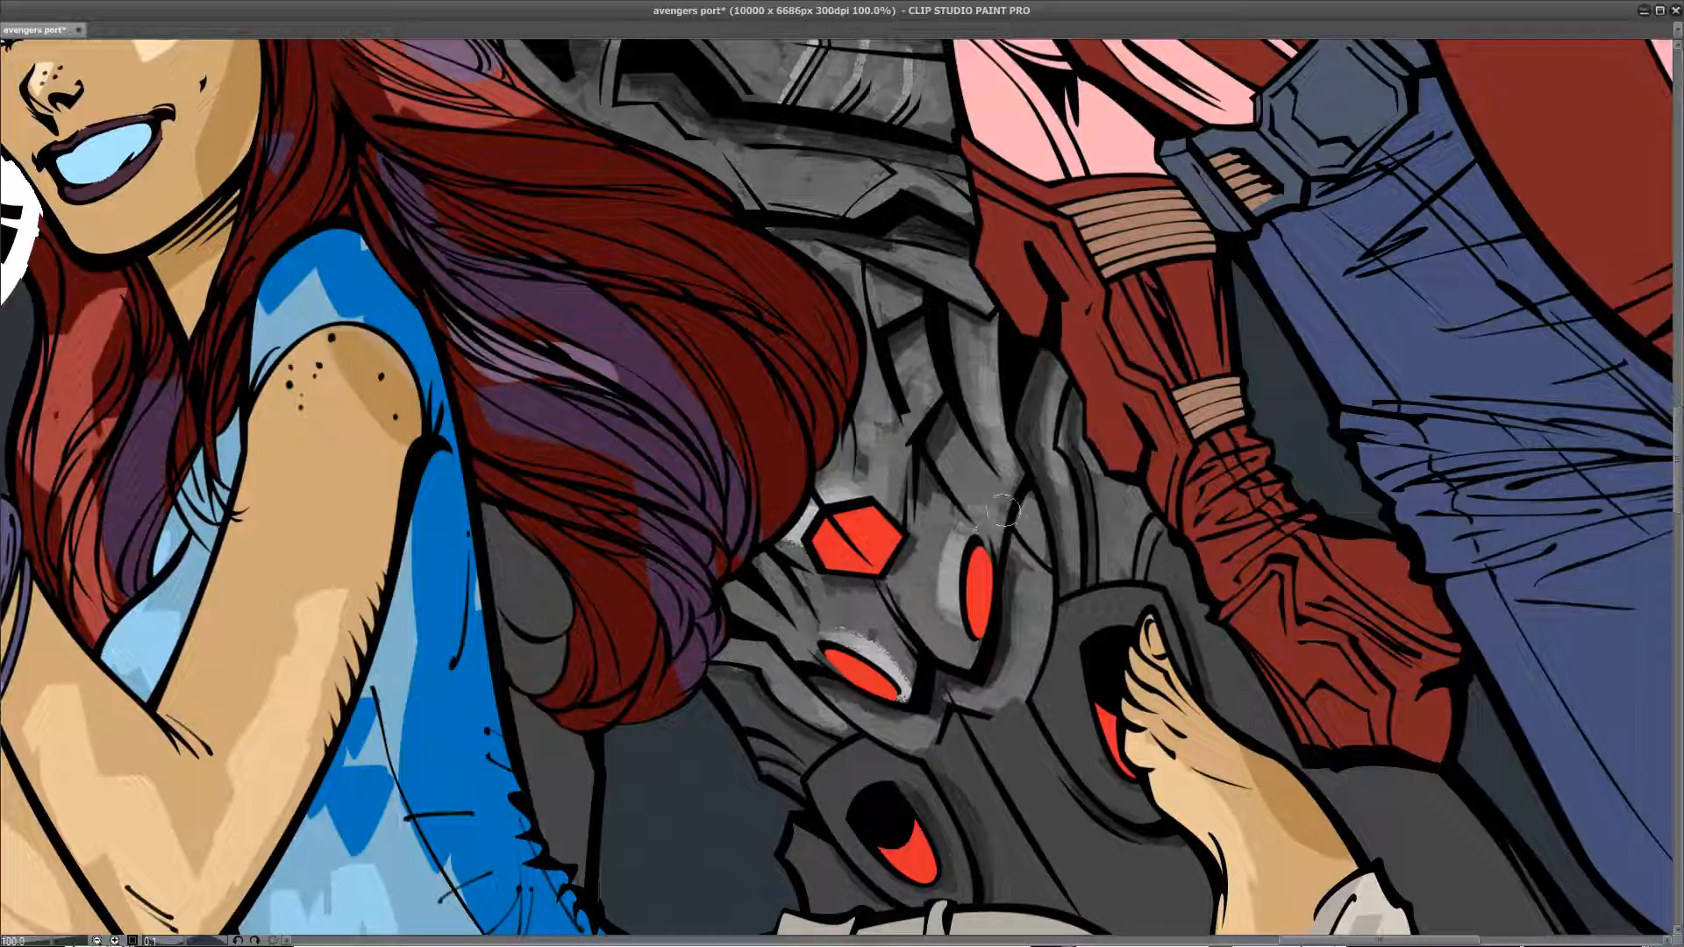
pyautogui.moveTo(1011, 757); pyautogui.dragTo(999, 686)
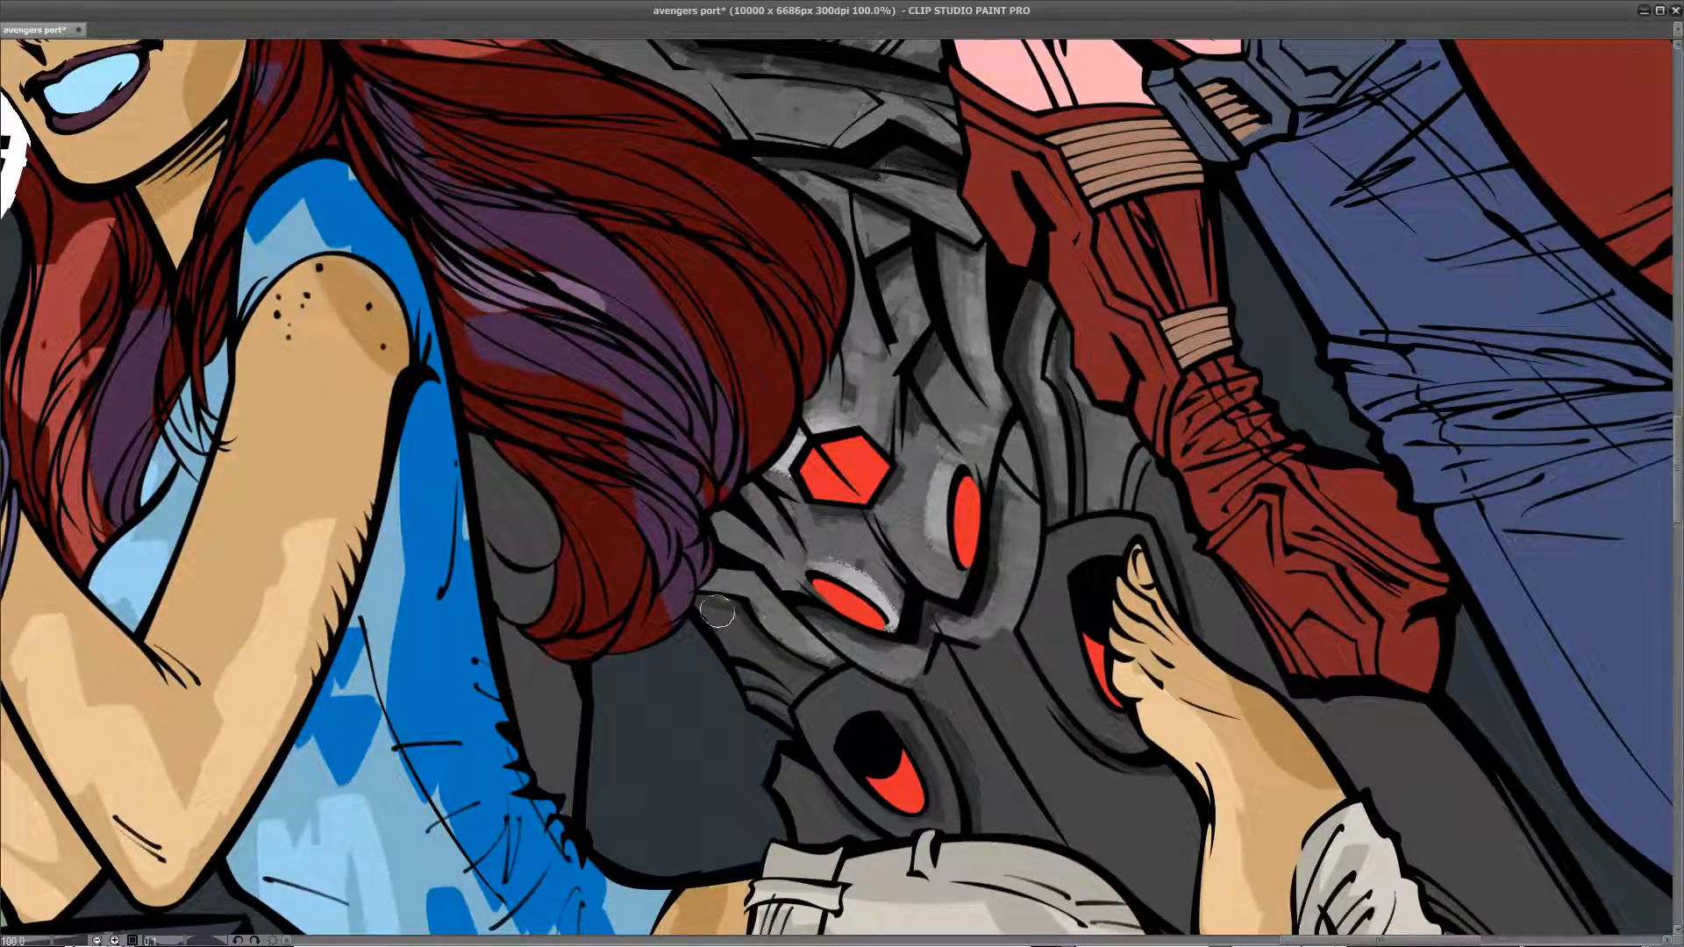
# Step: Highlight the layered side plates below the red hair and the rim around the round black-and-red light
pyautogui.moveTo(713, 630)
pyautogui.mouseDown()
pyautogui.moveTo(732, 665)
pyautogui.moveTo(729, 626)
pyautogui.moveTo(806, 677)
pyautogui.moveTo(747, 684)
pyautogui.mouseUp()
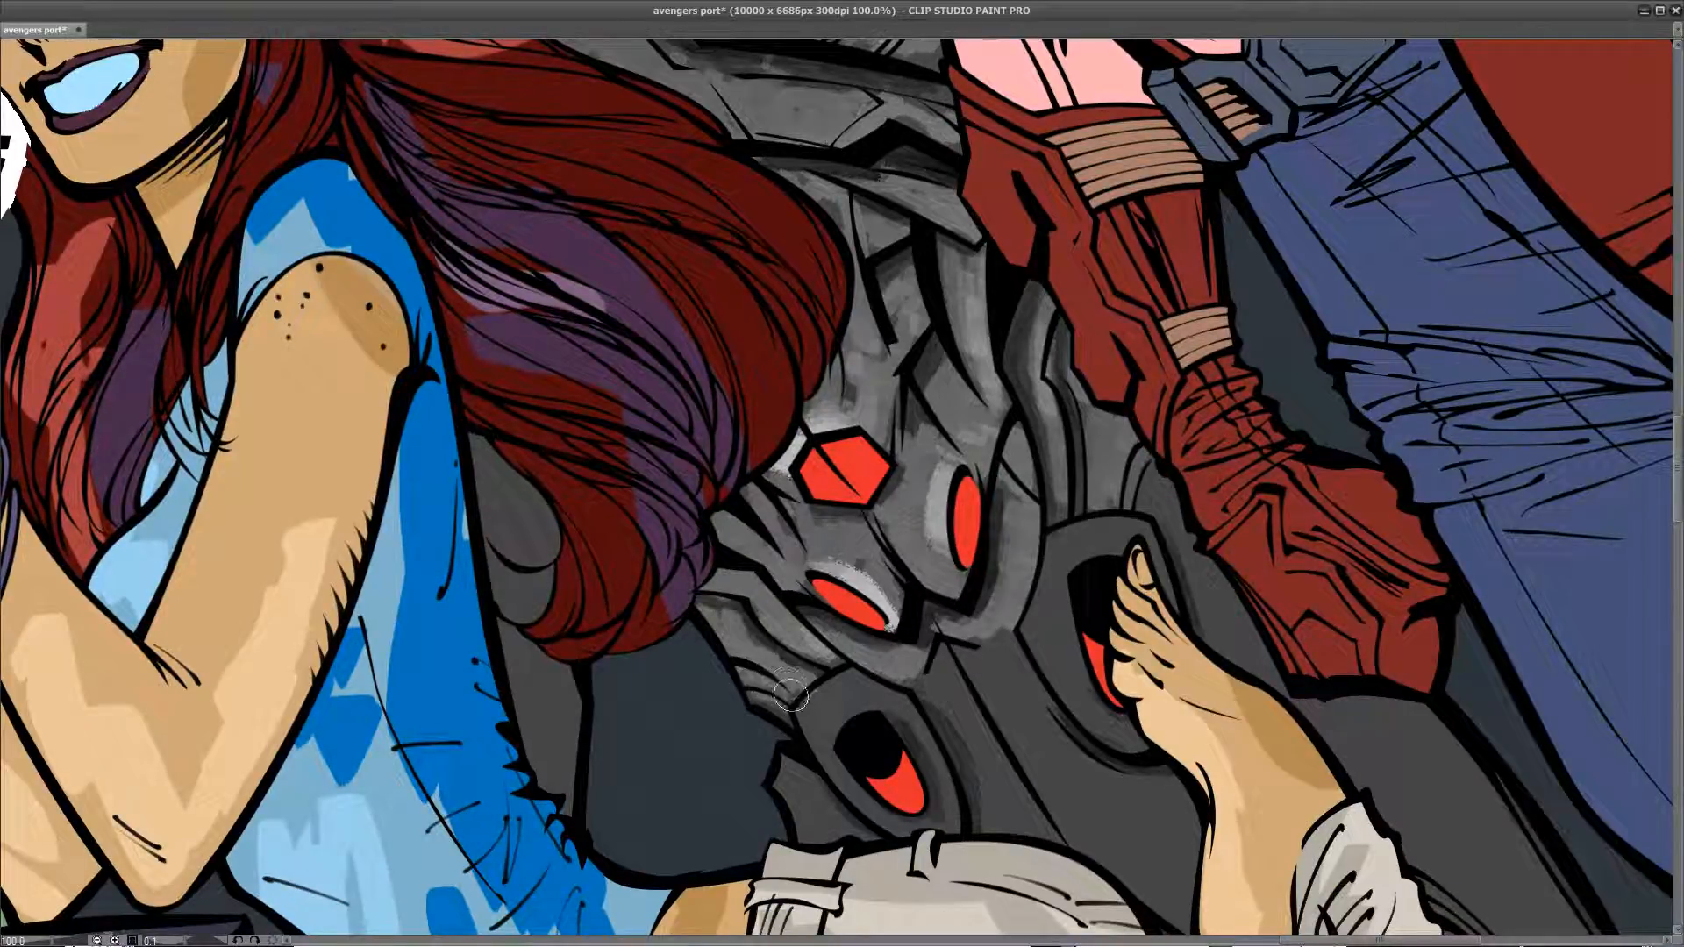
pyautogui.hotkey('ctrl', 'z')
pyautogui.moveTo(711, 612)
pyautogui.mouseDown()
pyautogui.moveTo(781, 683)
pyautogui.moveTo(731, 639)
pyautogui.mouseUp()
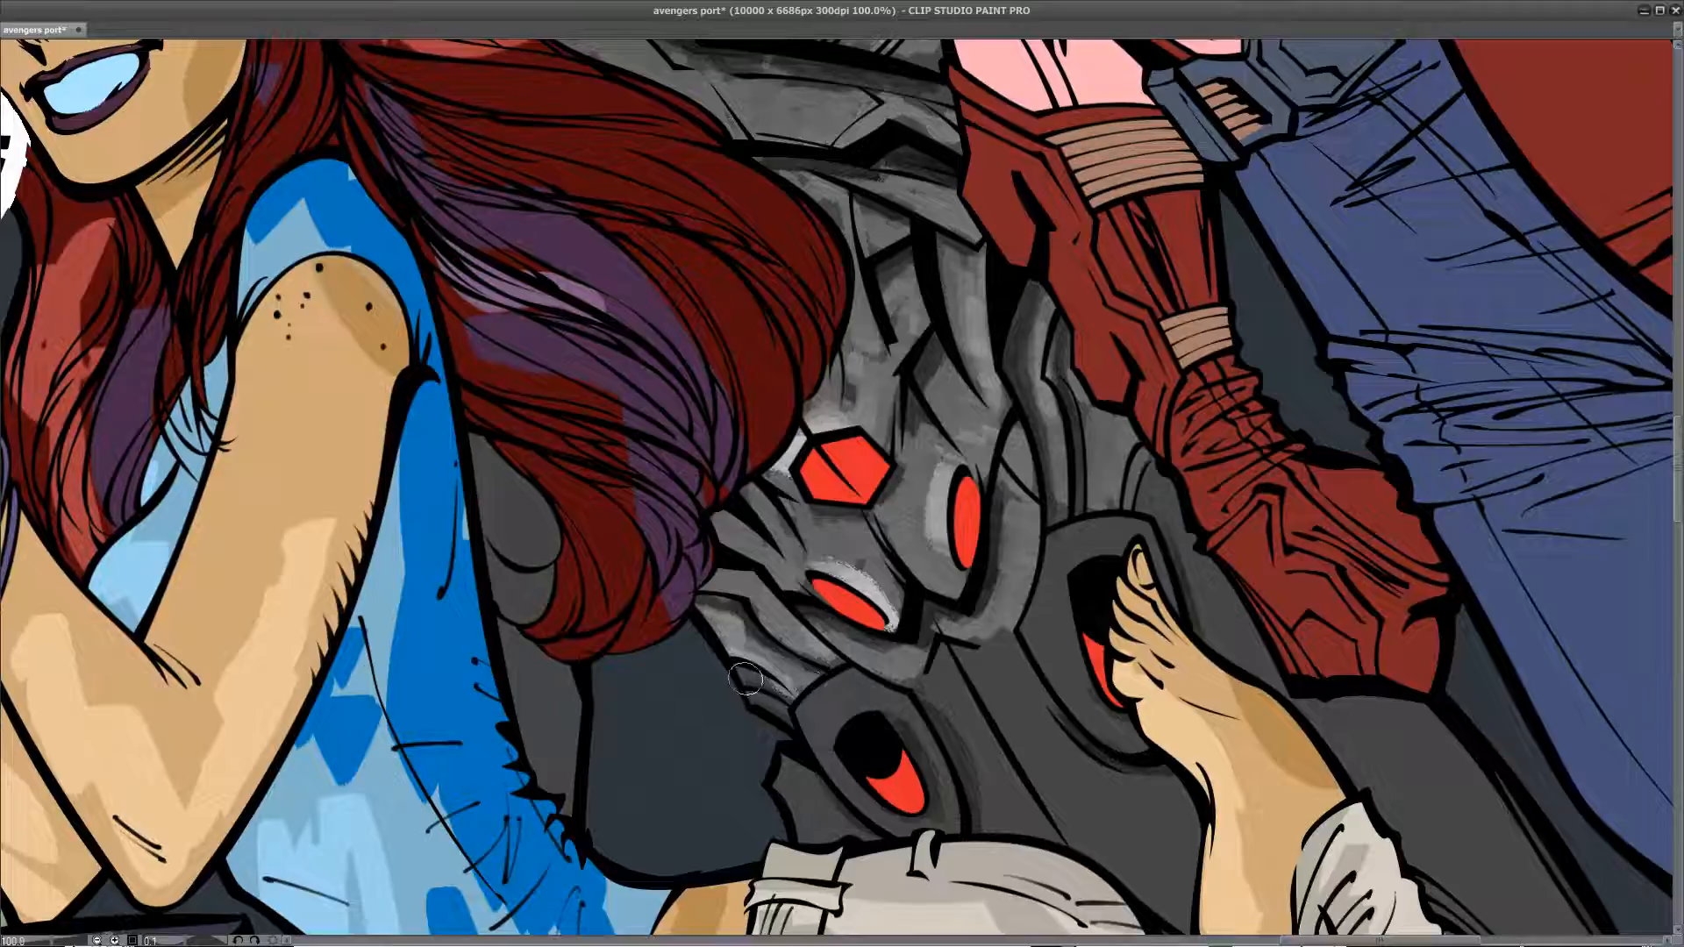
pyautogui.moveTo(752, 696); pyautogui.dragTo(766, 697)
pyautogui.moveTo(866, 713)
pyautogui.mouseDown()
pyautogui.moveTo(842, 744)
pyautogui.moveTo(859, 726)
pyautogui.moveTo(838, 737)
pyautogui.moveTo(851, 698)
pyautogui.moveTo(833, 747)
pyautogui.moveTo(805, 720)
pyautogui.moveTo(839, 676)
pyautogui.moveTo(928, 707)
pyautogui.moveTo(961, 824)
pyautogui.moveTo(952, 797)
pyautogui.moveTo(940, 829)
pyautogui.moveTo(884, 817)
pyautogui.moveTo(825, 757)
pyautogui.moveTo(809, 781)
pyautogui.moveTo(780, 751)
pyautogui.moveTo(766, 786)
pyautogui.moveTo(791, 850)
pyautogui.mouseUp()
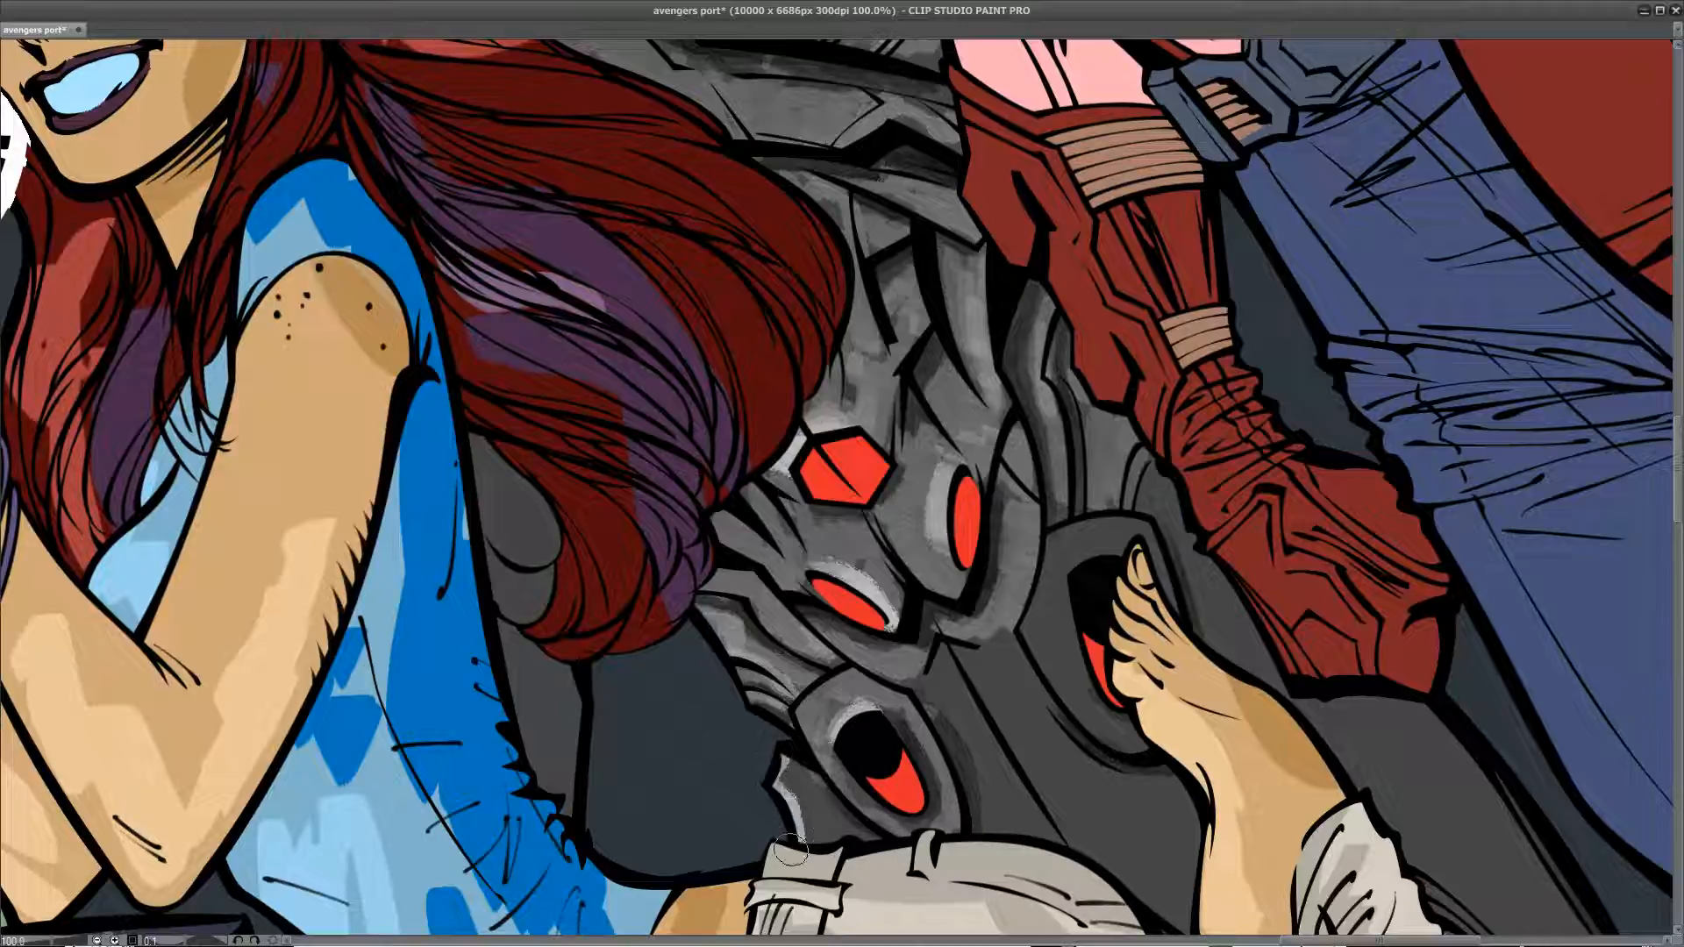
pyautogui.moveTo(787, 793)
pyautogui.mouseDown()
pyautogui.moveTo(799, 824)
pyautogui.moveTo(851, 828)
pyautogui.mouseUp()
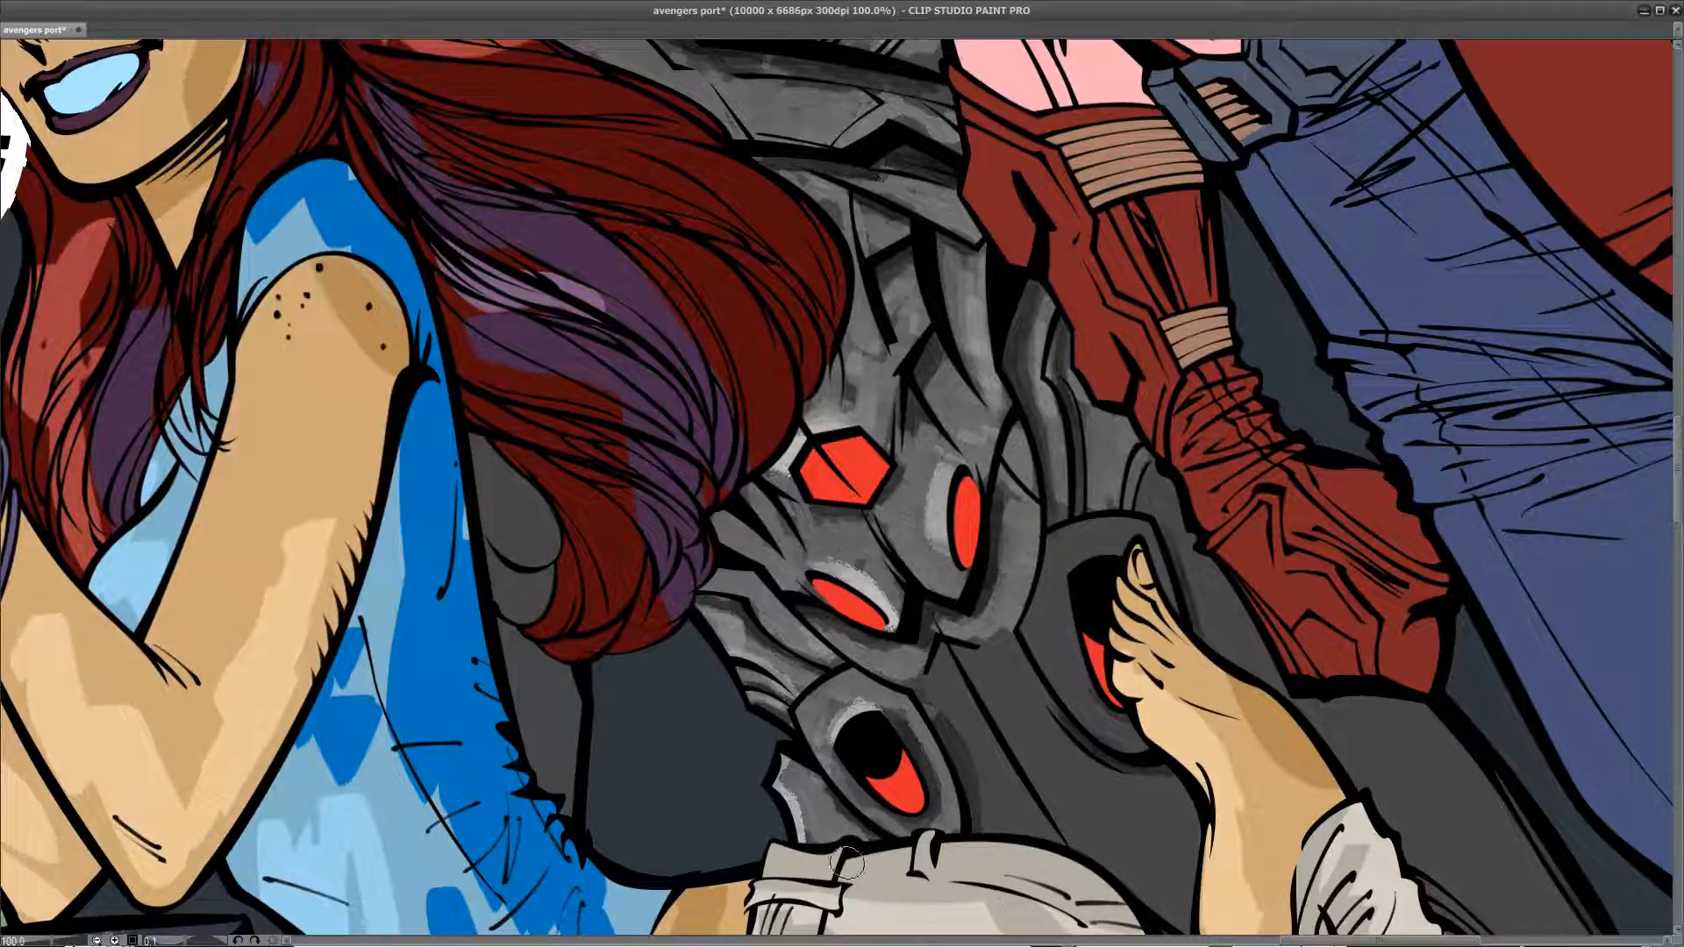
# Step: Paint grey highlights along the seams of the large pelvis plate and around the round opening behind the bare foot
pyautogui.moveTo(956, 752); pyautogui.dragTo(656, 792)
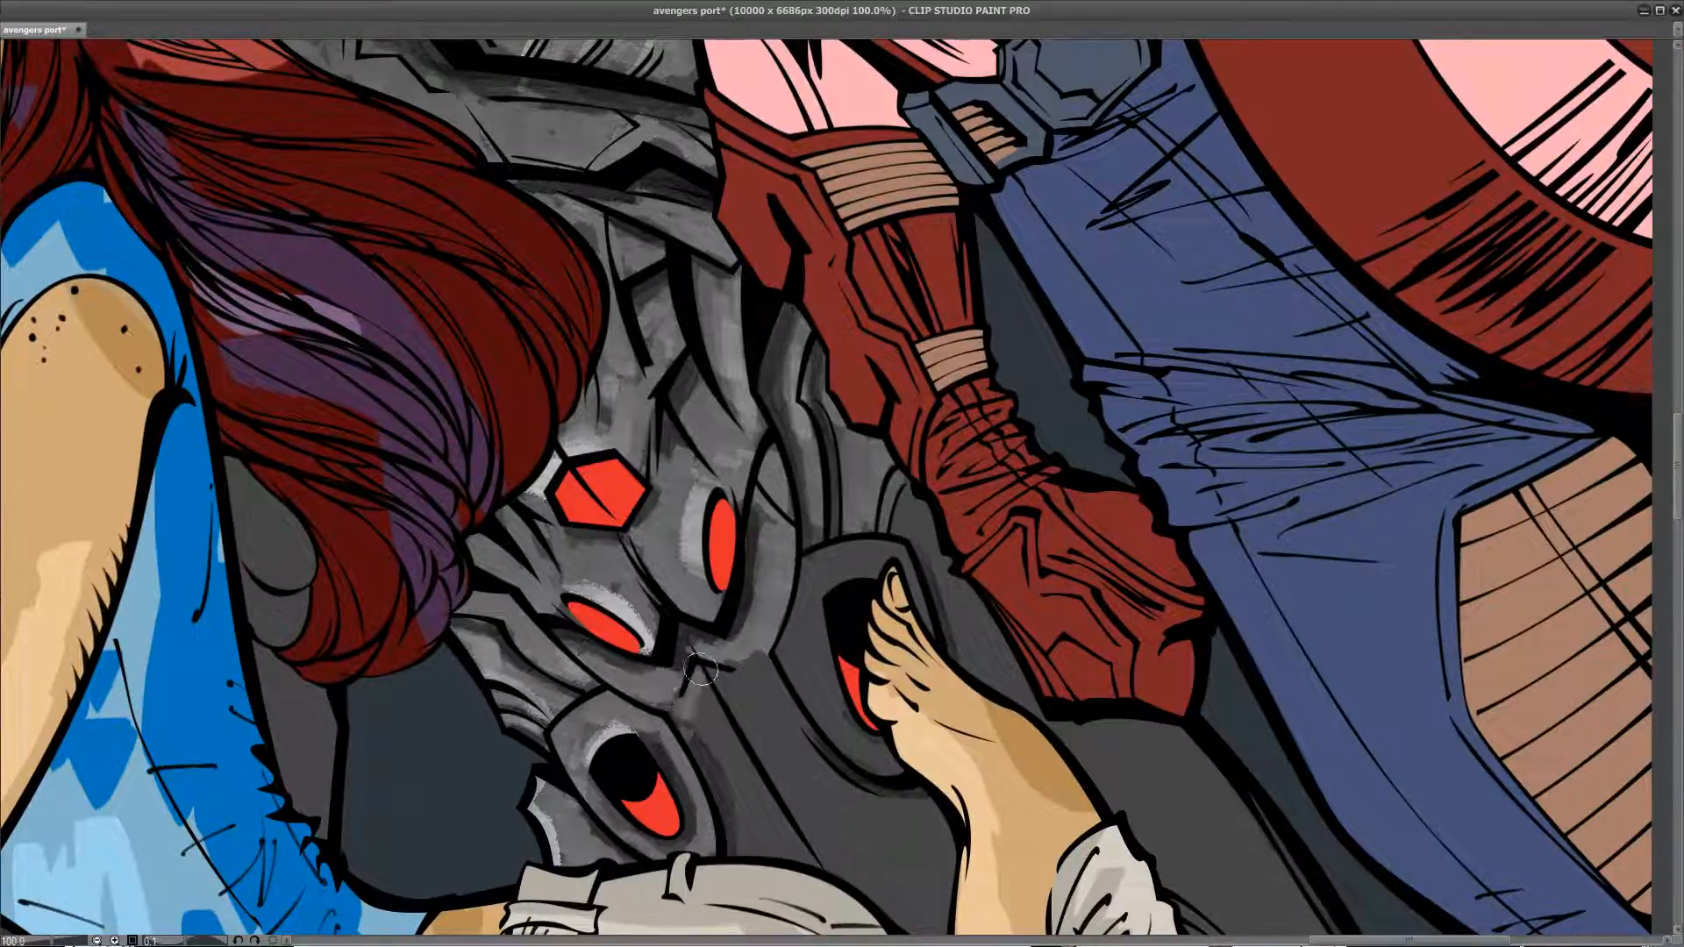
pyautogui.moveTo(740, 692)
pyautogui.mouseDown()
pyautogui.moveTo(702, 698)
pyautogui.moveTo(754, 697)
pyautogui.moveTo(722, 717)
pyautogui.moveTo(714, 693)
pyautogui.moveTo(757, 858)
pyautogui.mouseUp()
pyautogui.moveTo(752, 719); pyautogui.dragTo(774, 833)
pyautogui.moveTo(712, 699); pyautogui.dragTo(791, 833)
pyautogui.moveTo(739, 700)
pyautogui.mouseDown()
pyautogui.moveTo(794, 833)
pyautogui.moveTo(841, 860)
pyautogui.mouseUp()
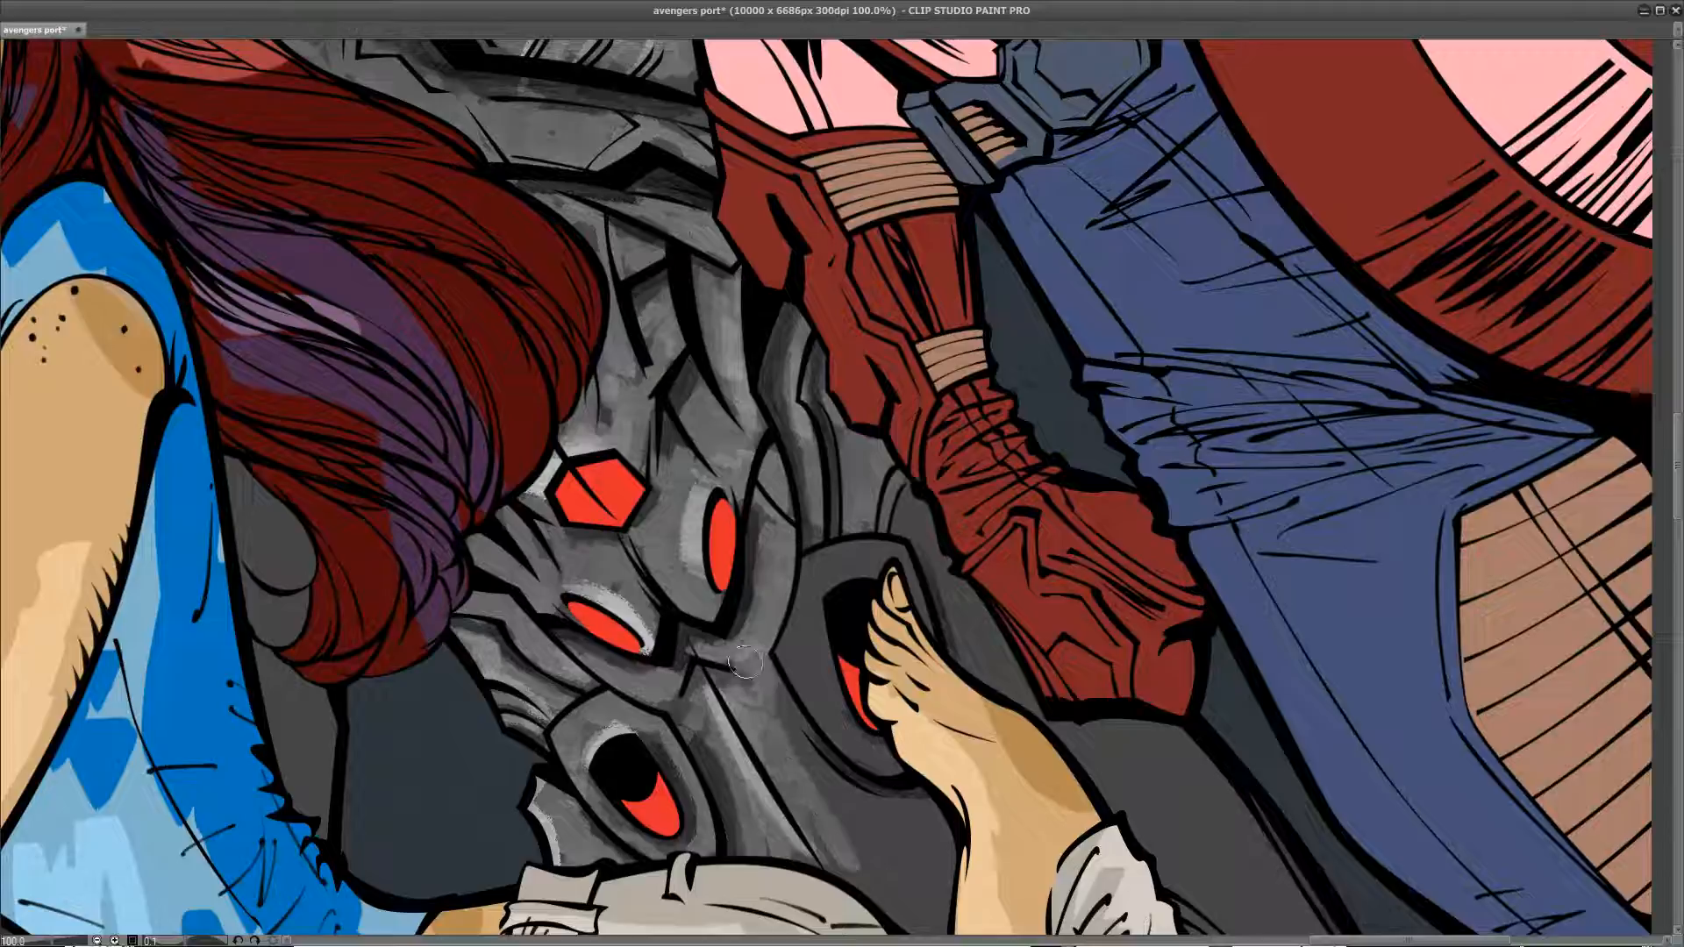
pyautogui.moveTo(813, 601)
pyautogui.mouseDown()
pyautogui.moveTo(787, 650)
pyautogui.moveTo(810, 572)
pyautogui.moveTo(878, 550)
pyautogui.mouseUp()
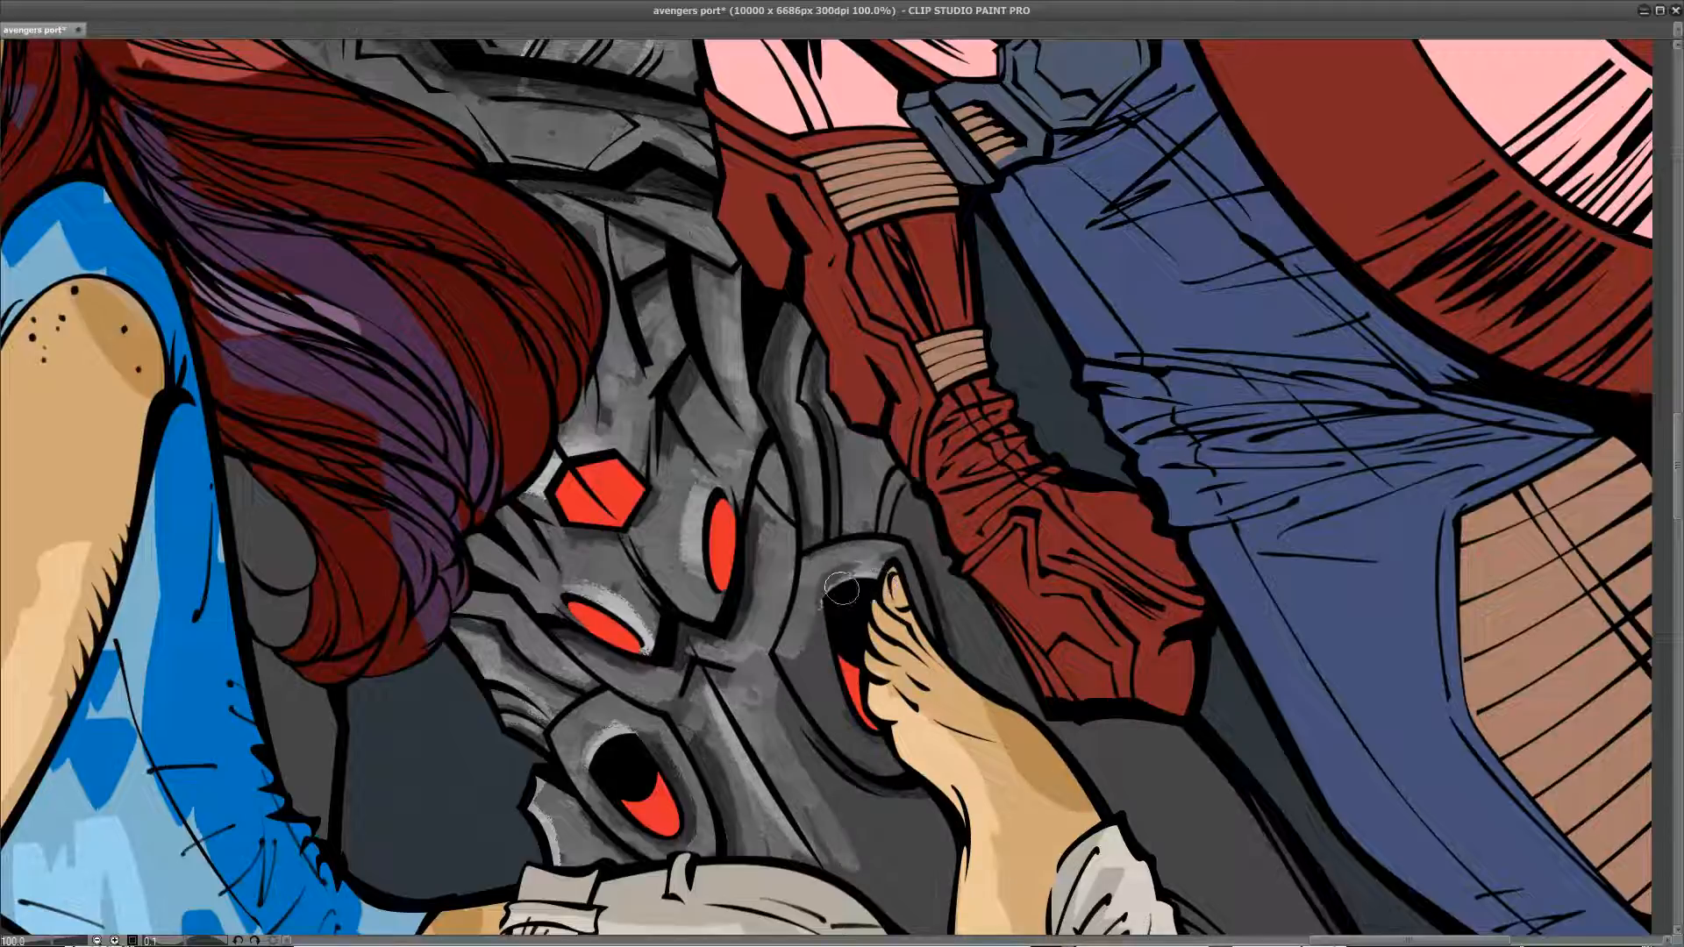
pyautogui.moveTo(819, 593)
pyautogui.mouseDown()
pyautogui.moveTo(784, 622)
pyautogui.moveTo(818, 695)
pyautogui.moveTo(860, 761)
pyautogui.moveTo(814, 664)
pyautogui.moveTo(881, 753)
pyautogui.mouseUp()
# Step: Enlarge the brush and paint broad grey highlights along Ultron's thigh beside the bare foot and pale trouser leg
pyautogui.moveTo(789, 663)
pyautogui.mouseDown()
pyautogui.moveTo(789, 709)
pyautogui.moveTo(853, 842)
pyautogui.moveTo(792, 741)
pyautogui.moveTo(607, 531)
pyautogui.mouseUp()
pyautogui.moveTo(552, 584); pyautogui.dragTo(643, 601)
pyautogui.moveTo(682, 540)
pyautogui.mouseDown()
pyautogui.moveTo(705, 645)
pyautogui.moveTo(609, 556)
pyautogui.moveTo(660, 550)
pyautogui.moveTo(680, 637)
pyautogui.moveTo(626, 586)
pyautogui.moveTo(656, 642)
pyautogui.mouseUp()
pyautogui.moveTo(754, 548); pyautogui.dragTo(641, 844)
pyautogui.moveTo(640, 730); pyautogui.dragTo(598, 639)
pyautogui.moveTo(557, 563)
pyautogui.mouseDown()
pyautogui.moveTo(551, 538)
pyautogui.moveTo(638, 748)
pyautogui.moveTo(665, 720)
pyautogui.moveTo(639, 638)
pyautogui.moveTo(552, 515)
pyautogui.mouseUp()
pyautogui.moveTo(522, 540)
pyautogui.mouseDown()
pyautogui.moveTo(646, 707)
pyautogui.moveTo(598, 606)
pyautogui.moveTo(679, 702)
pyautogui.mouseUp()
pyautogui.moveTo(743, 756); pyautogui.dragTo(550, 533)
pyautogui.moveTo(439, 478)
pyautogui.mouseDown()
pyautogui.moveTo(571, 588)
pyautogui.moveTo(649, 719)
pyautogui.mouseUp()
pyautogui.moveTo(456, 561); pyautogui.dragTo(577, 654)
pyautogui.moveTo(513, 588)
pyautogui.mouseDown()
pyautogui.moveTo(495, 566)
pyautogui.moveTo(621, 669)
pyautogui.mouseUp()
pyautogui.moveTo(487, 557)
pyautogui.mouseDown()
pyautogui.moveTo(590, 660)
pyautogui.moveTo(611, 769)
pyautogui.moveTo(628, 740)
pyautogui.mouseUp()
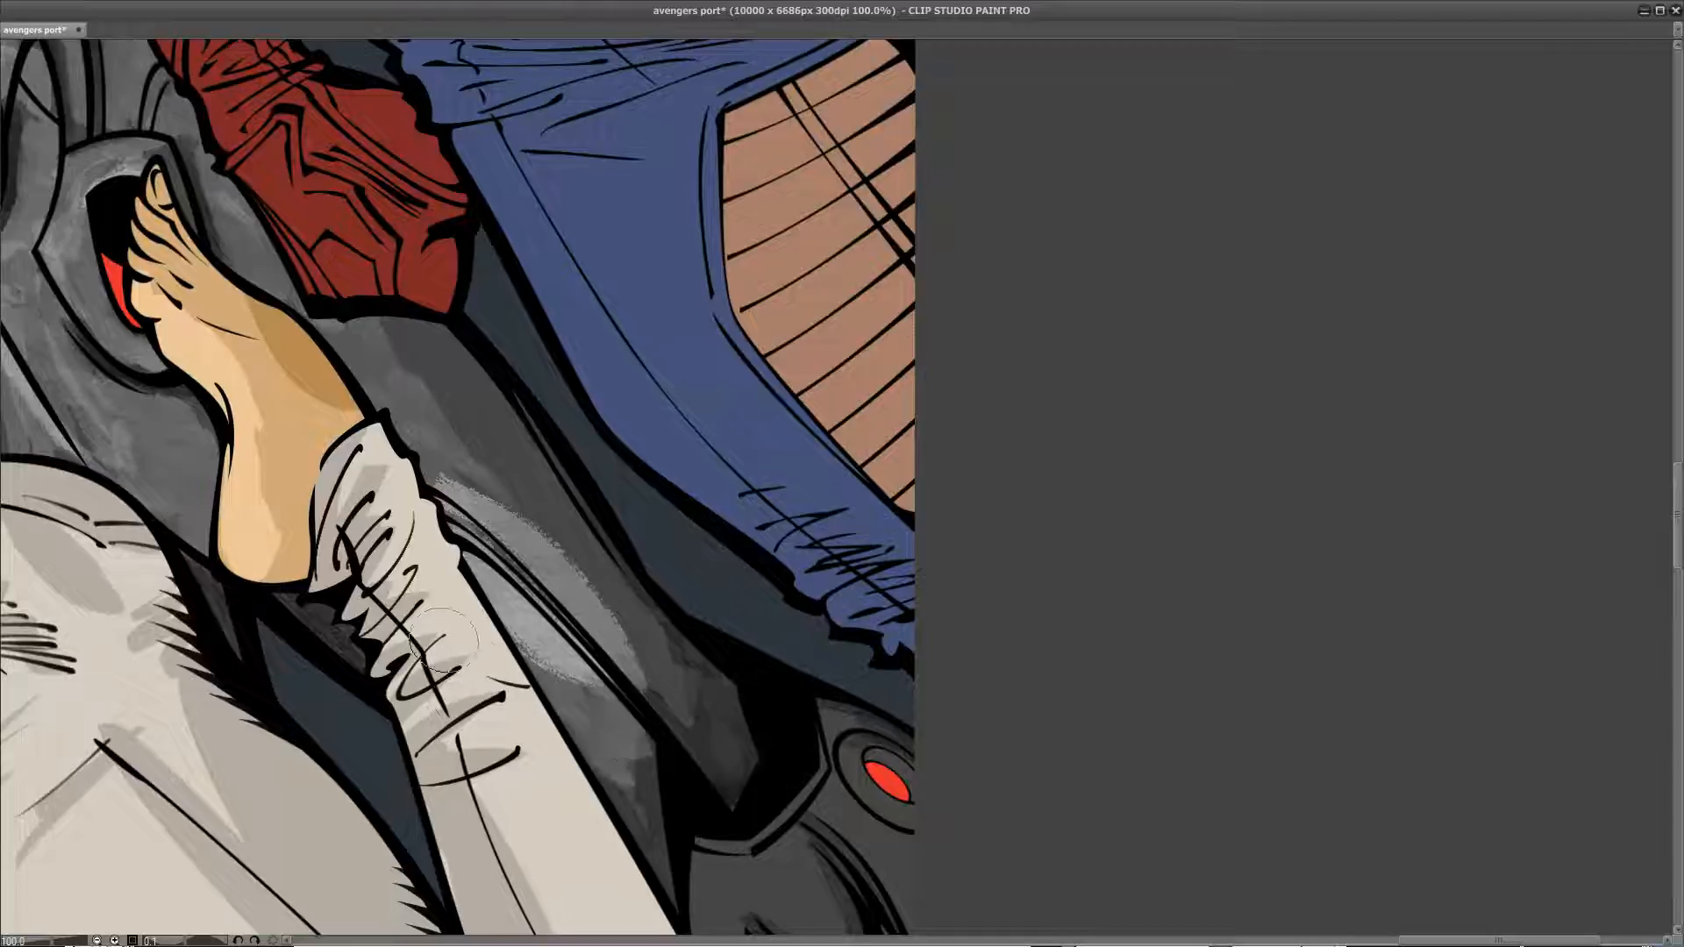
# Step: Paint a light grey textured highlight down the outer curved edge of Ultron's shin armour
pyautogui.moveTo(518, 568)
pyautogui.mouseDown()
pyautogui.moveTo(377, 320)
pyautogui.moveTo(555, 509)
pyautogui.moveTo(482, 459)
pyautogui.moveTo(678, 698)
pyautogui.moveTo(489, 406)
pyautogui.moveTo(438, 291)
pyautogui.mouseUp()
pyautogui.moveTo(525, 480)
pyautogui.mouseDown()
pyautogui.moveTo(534, 503)
pyautogui.moveTo(545, 433)
pyautogui.moveTo(568, 501)
pyautogui.moveTo(546, 439)
pyautogui.moveTo(470, 485)
pyautogui.moveTo(619, 721)
pyautogui.moveTo(666, 571)
pyautogui.moveTo(677, 684)
pyautogui.moveTo(675, 533)
pyautogui.moveTo(588, 407)
pyautogui.moveTo(681, 451)
pyautogui.moveTo(588, 325)
pyautogui.moveTo(658, 410)
pyautogui.mouseUp()
pyautogui.moveTo(692, 553); pyautogui.dragTo(633, 294)
pyautogui.moveTo(602, 538); pyautogui.dragTo(622, 500)
pyautogui.moveTo(619, 584)
pyautogui.mouseDown()
pyautogui.moveTo(583, 620)
pyautogui.moveTo(609, 544)
pyautogui.mouseUp()
pyautogui.moveTo(637, 782); pyautogui.dragTo(928, 253)
pyautogui.moveTo(711, 482); pyautogui.dragTo(748, 425)
pyautogui.moveTo(238, 411)
pyautogui.mouseDown()
pyautogui.moveTo(216, 387)
pyautogui.moveTo(386, 738)
pyautogui.moveTo(288, 682)
pyautogui.moveTo(375, 774)
pyautogui.moveTo(317, 555)
pyautogui.mouseUp()
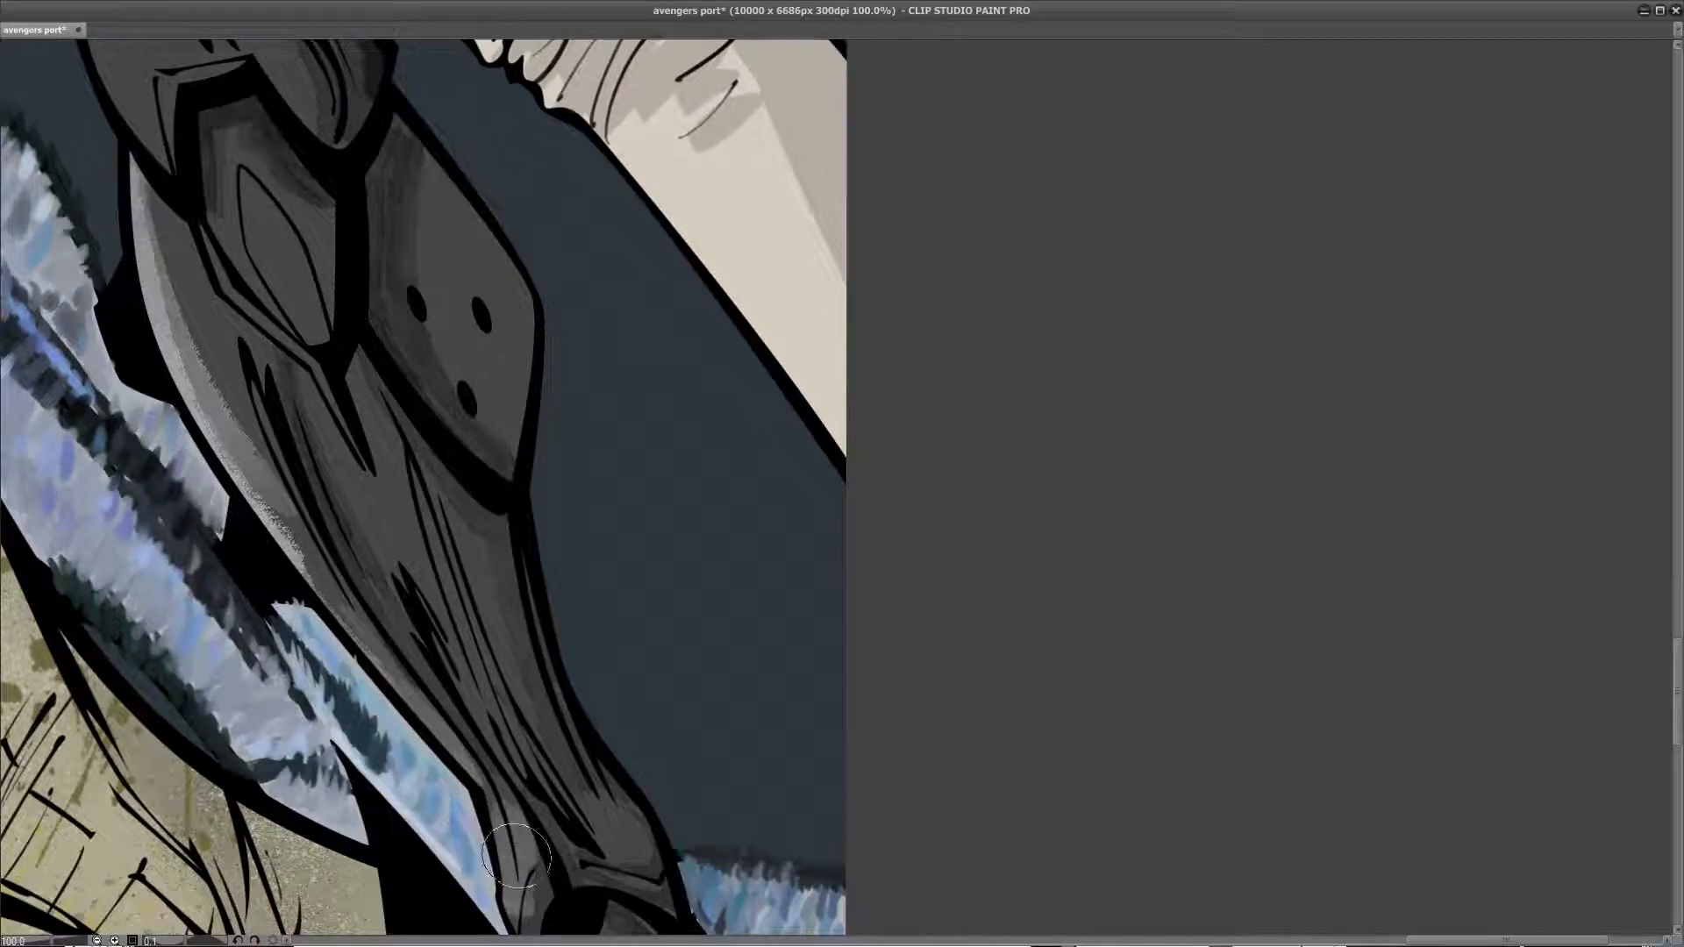
# Step: Highlight the ridges between the shin's ink lines and the ankle plate, using a smaller brush for the thin strokes
pyautogui.moveTo(412, 670)
pyautogui.mouseDown()
pyautogui.moveTo(301, 505)
pyautogui.moveTo(175, 223)
pyautogui.moveTo(257, 437)
pyautogui.moveTo(235, 344)
pyautogui.moveTo(320, 564)
pyautogui.moveTo(364, 613)
pyautogui.mouseUp()
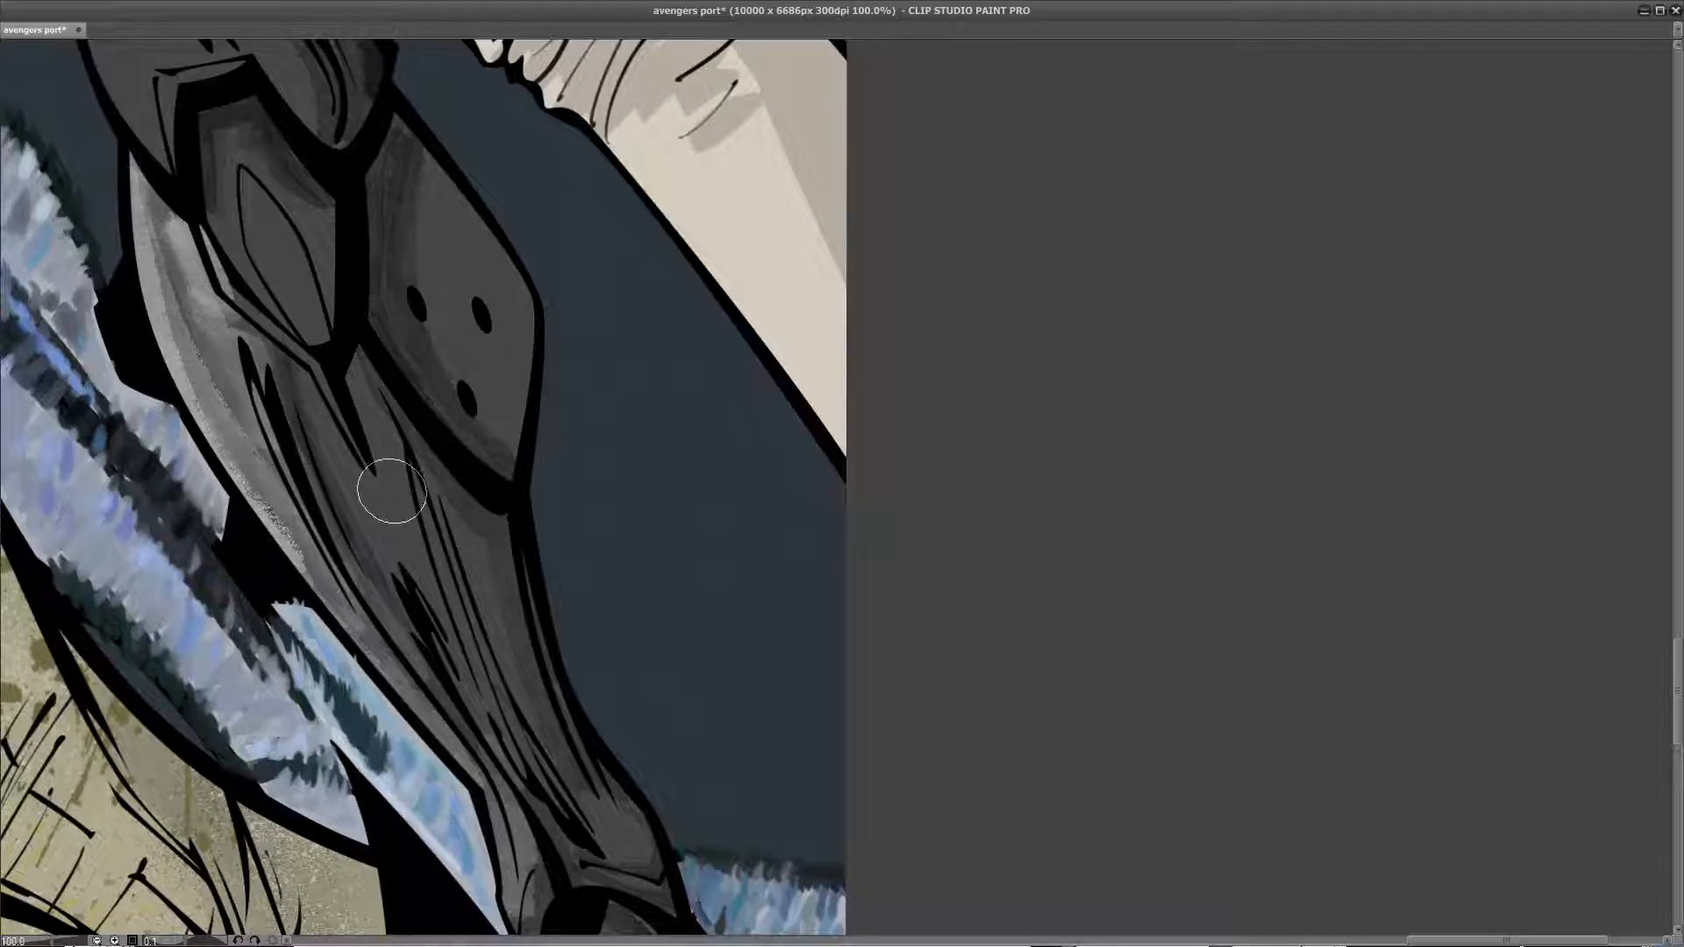
pyautogui.moveTo(364, 468)
pyautogui.mouseDown()
pyautogui.moveTo(386, 527)
pyautogui.moveTo(320, 425)
pyautogui.moveTo(409, 460)
pyautogui.moveTo(348, 445)
pyautogui.moveTo(294, 368)
pyautogui.moveTo(408, 628)
pyautogui.moveTo(343, 502)
pyautogui.moveTo(316, 391)
pyautogui.moveTo(360, 377)
pyautogui.moveTo(383, 514)
pyautogui.moveTo(474, 684)
pyautogui.moveTo(429, 553)
pyautogui.moveTo(448, 532)
pyautogui.moveTo(484, 739)
pyautogui.mouseUp()
pyautogui.hotkey('ctrl', 'z')
pyautogui.hotkey('ctrl', 'z')
pyautogui.press('[')
pyautogui.press('[')
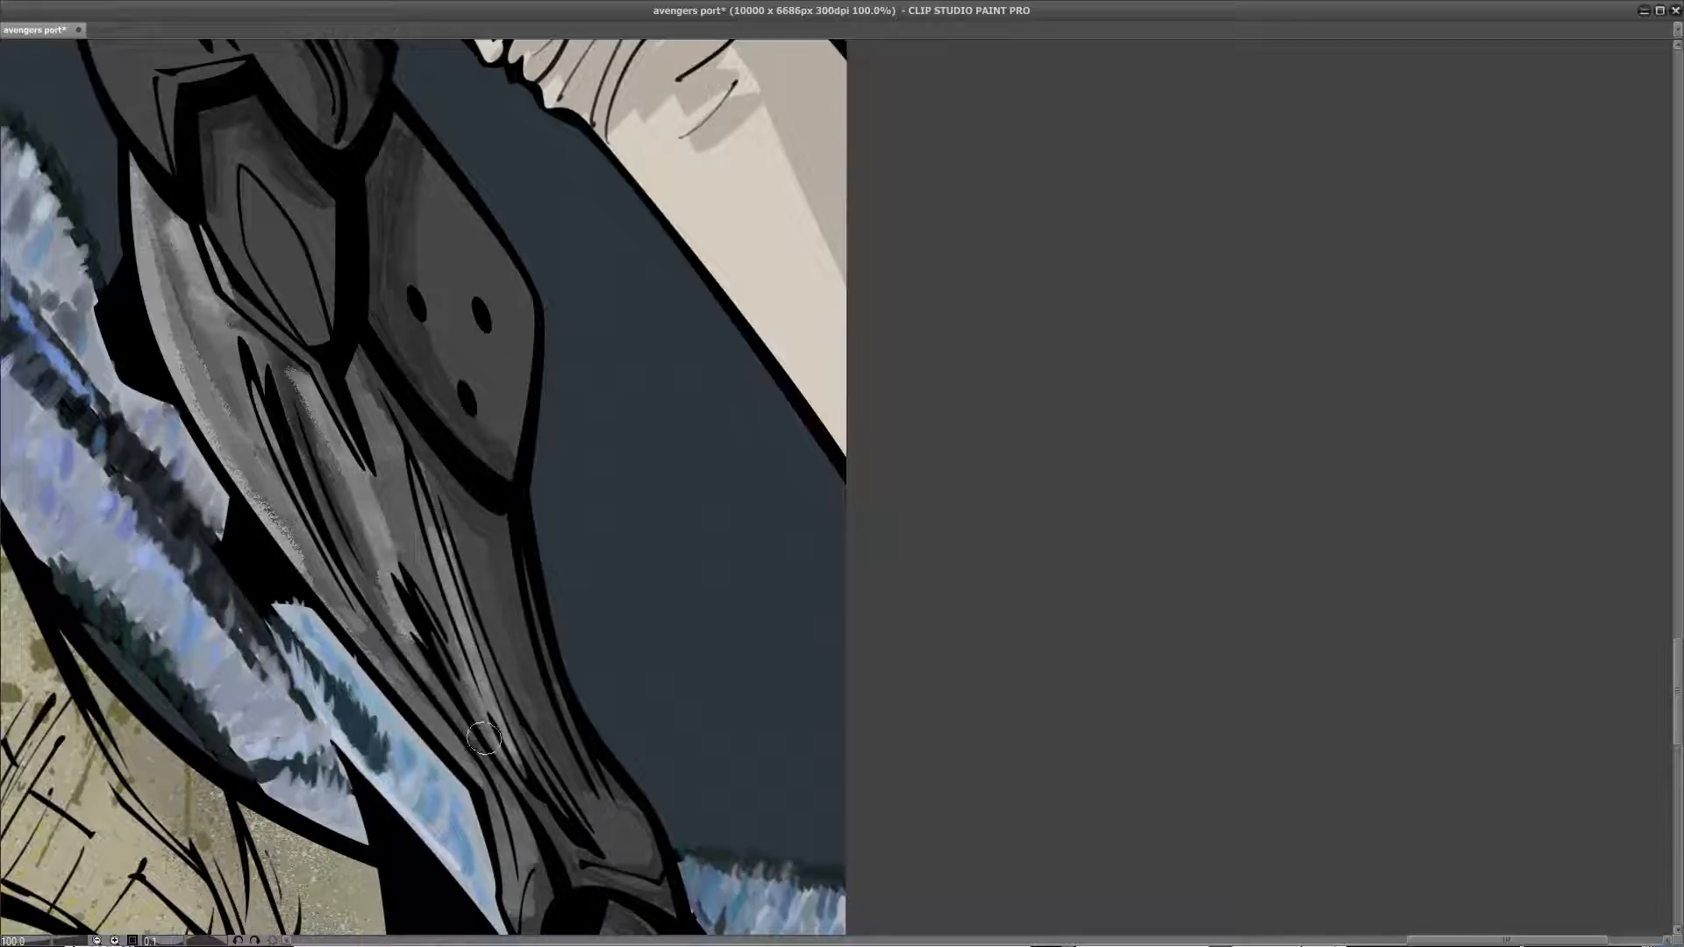
pyautogui.moveTo(606, 824)
pyautogui.mouseDown()
pyautogui.moveTo(581, 812)
pyautogui.moveTo(622, 838)
pyautogui.mouseUp()
# Step: Highlight the perforated plate around its three holes and the recessed plate framing the pointed oval inset below Ultron's knee
pyautogui.moveTo(623, 754); pyautogui.dragTo(728, 930)
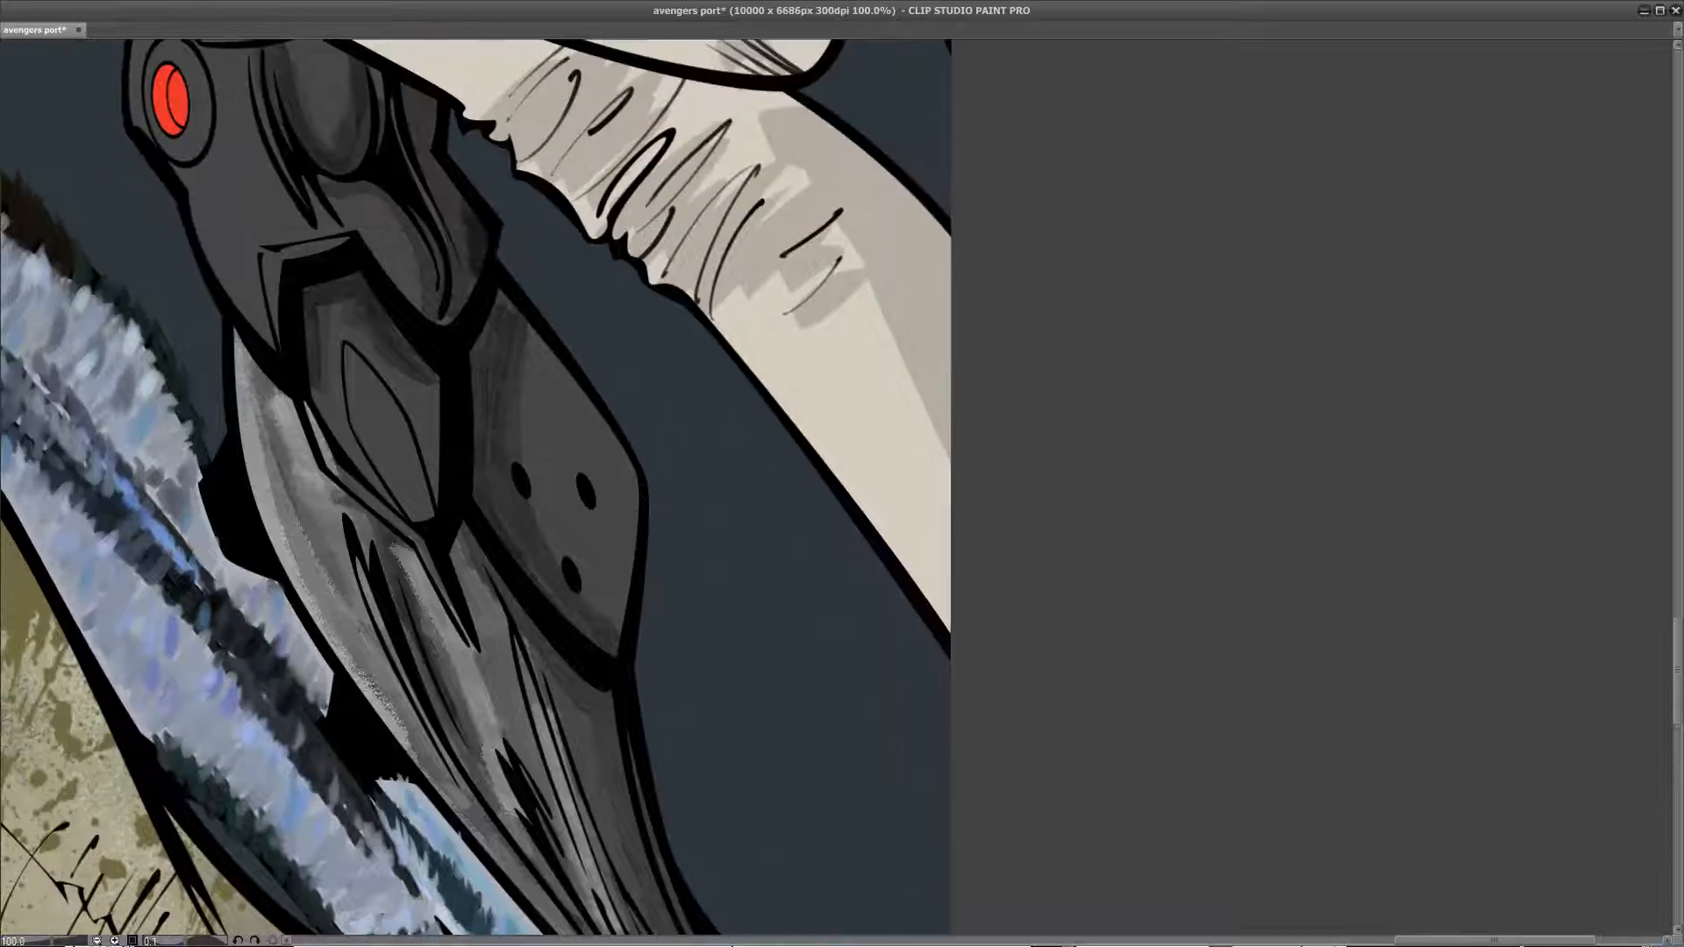
pyautogui.moveTo(612, 595)
pyautogui.mouseDown()
pyautogui.moveTo(545, 387)
pyautogui.moveTo(605, 491)
pyautogui.moveTo(631, 478)
pyautogui.mouseUp()
pyautogui.moveTo(558, 333)
pyautogui.mouseDown()
pyautogui.moveTo(639, 538)
pyautogui.moveTo(596, 562)
pyautogui.moveTo(562, 478)
pyautogui.moveTo(517, 455)
pyautogui.moveTo(564, 572)
pyautogui.mouseUp()
pyautogui.moveTo(564, 455); pyautogui.dragTo(639, 532)
pyautogui.moveTo(420, 456)
pyautogui.mouseDown()
pyautogui.moveTo(408, 435)
pyautogui.moveTo(456, 415)
pyautogui.moveTo(505, 518)
pyautogui.moveTo(466, 492)
pyautogui.moveTo(473, 570)
pyautogui.moveTo(500, 478)
pyautogui.moveTo(434, 577)
pyautogui.moveTo(445, 585)
pyautogui.mouseUp()
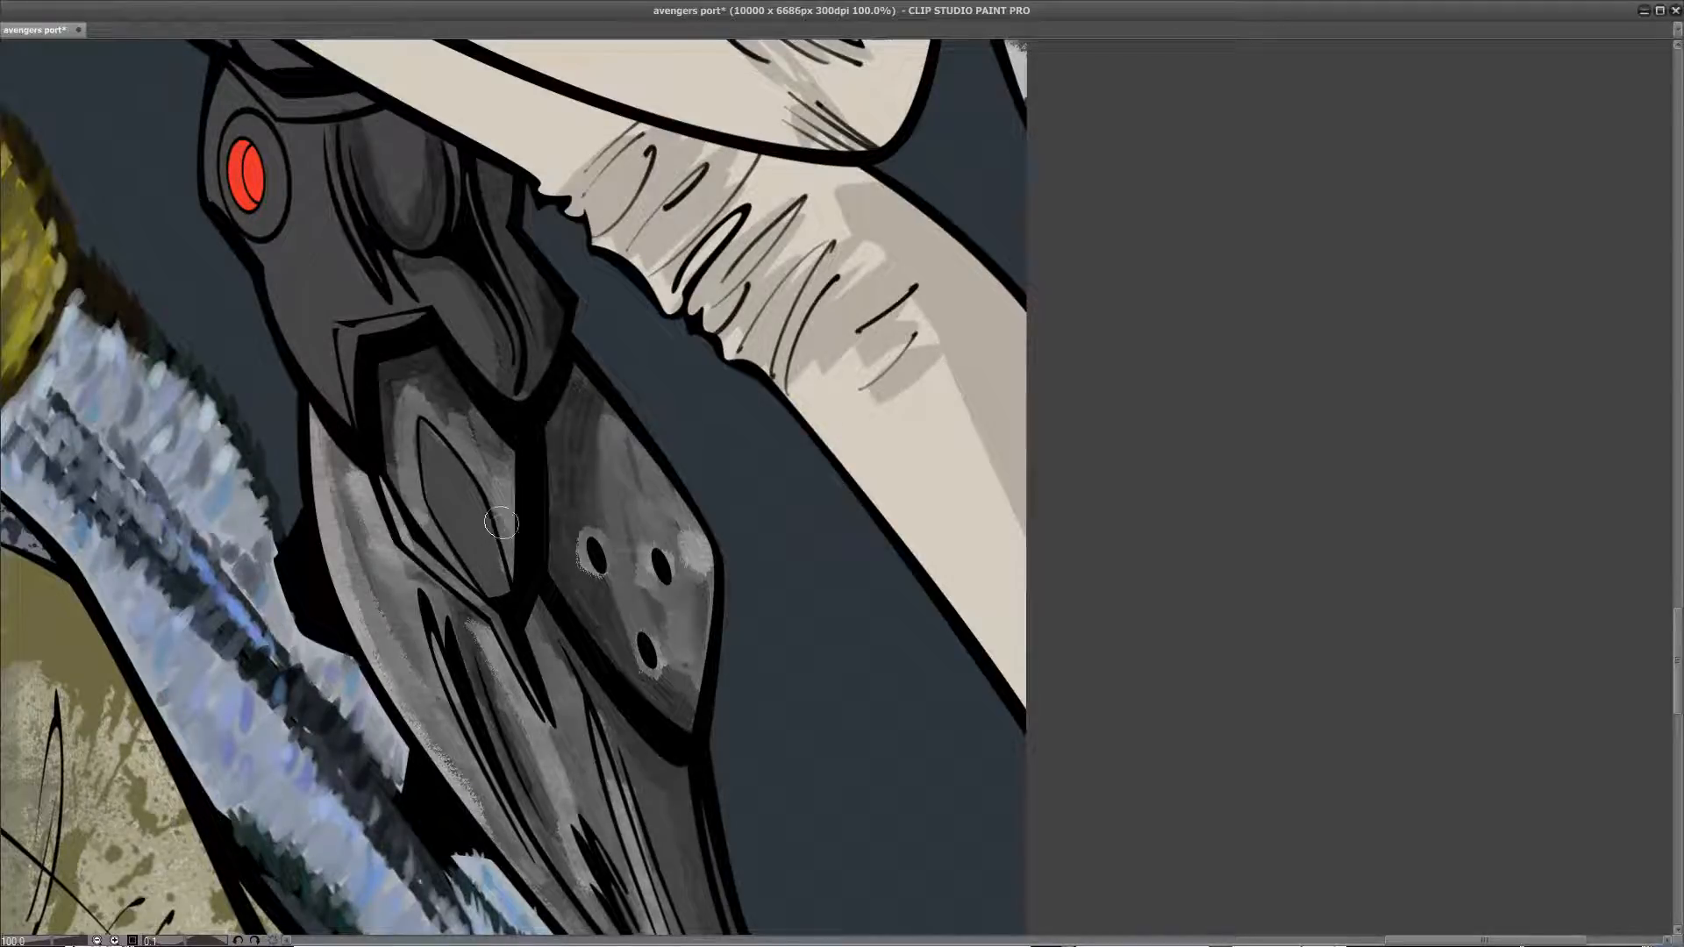
pyautogui.moveTo(456, 499); pyautogui.dragTo(450, 520)
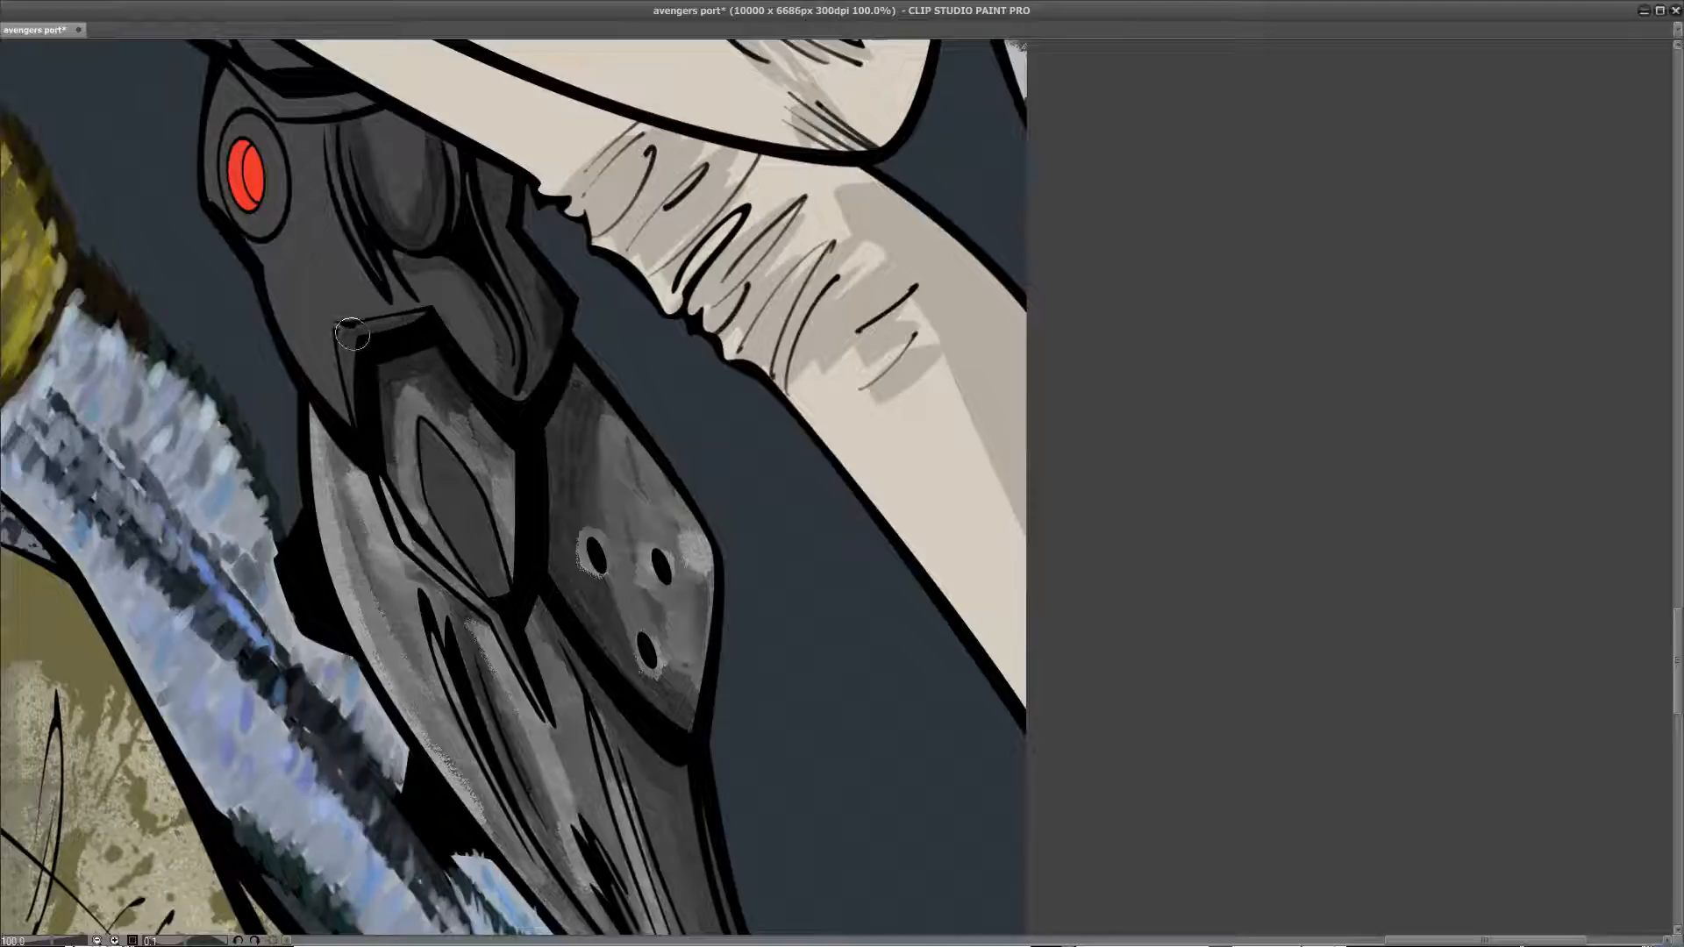
# Step: Paint grey highlights on Ultron's lower shin and the foot plates beneath the ankle
pyautogui.moveTo(646, 623); pyautogui.dragTo(683, 490)
pyautogui.moveTo(686, 667); pyautogui.dragTo(592, 412)
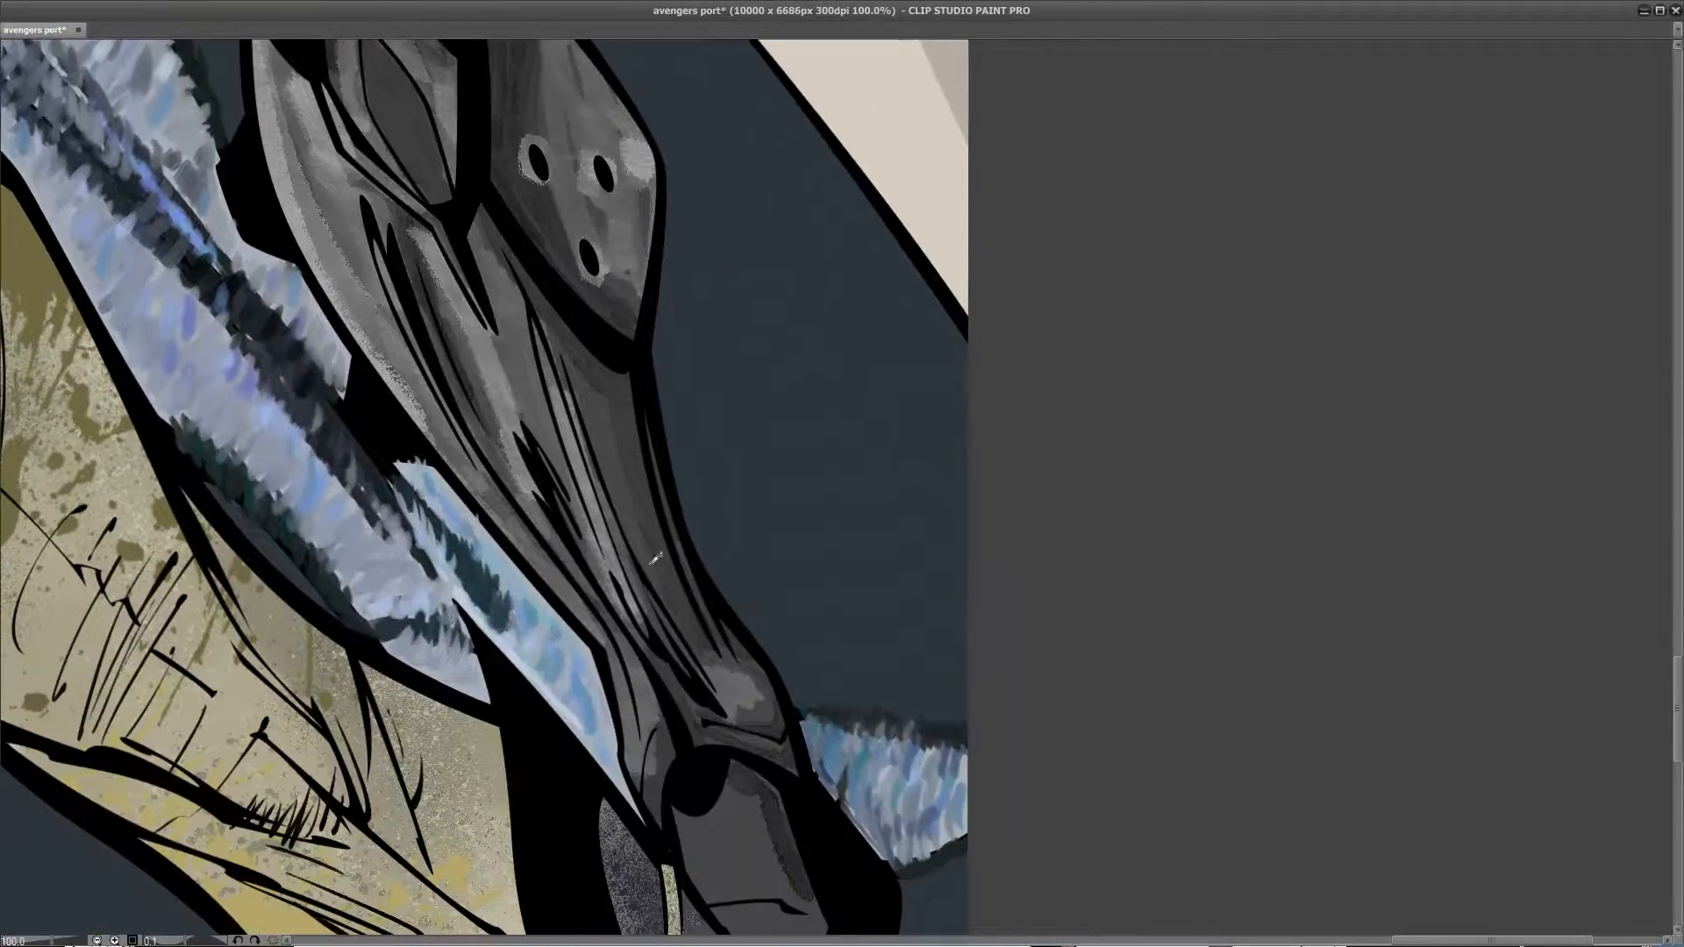
pyautogui.moveTo(616, 550); pyautogui.dragTo(608, 343)
pyautogui.moveTo(624, 628)
pyautogui.mouseDown()
pyautogui.moveTo(672, 602)
pyautogui.moveTo(656, 719)
pyautogui.mouseUp()
pyautogui.moveTo(702, 802)
pyautogui.mouseDown()
pyautogui.moveTo(737, 753)
pyautogui.moveTo(693, 771)
pyautogui.moveTo(671, 711)
pyautogui.moveTo(690, 653)
pyautogui.moveTo(714, 690)
pyautogui.mouseUp()
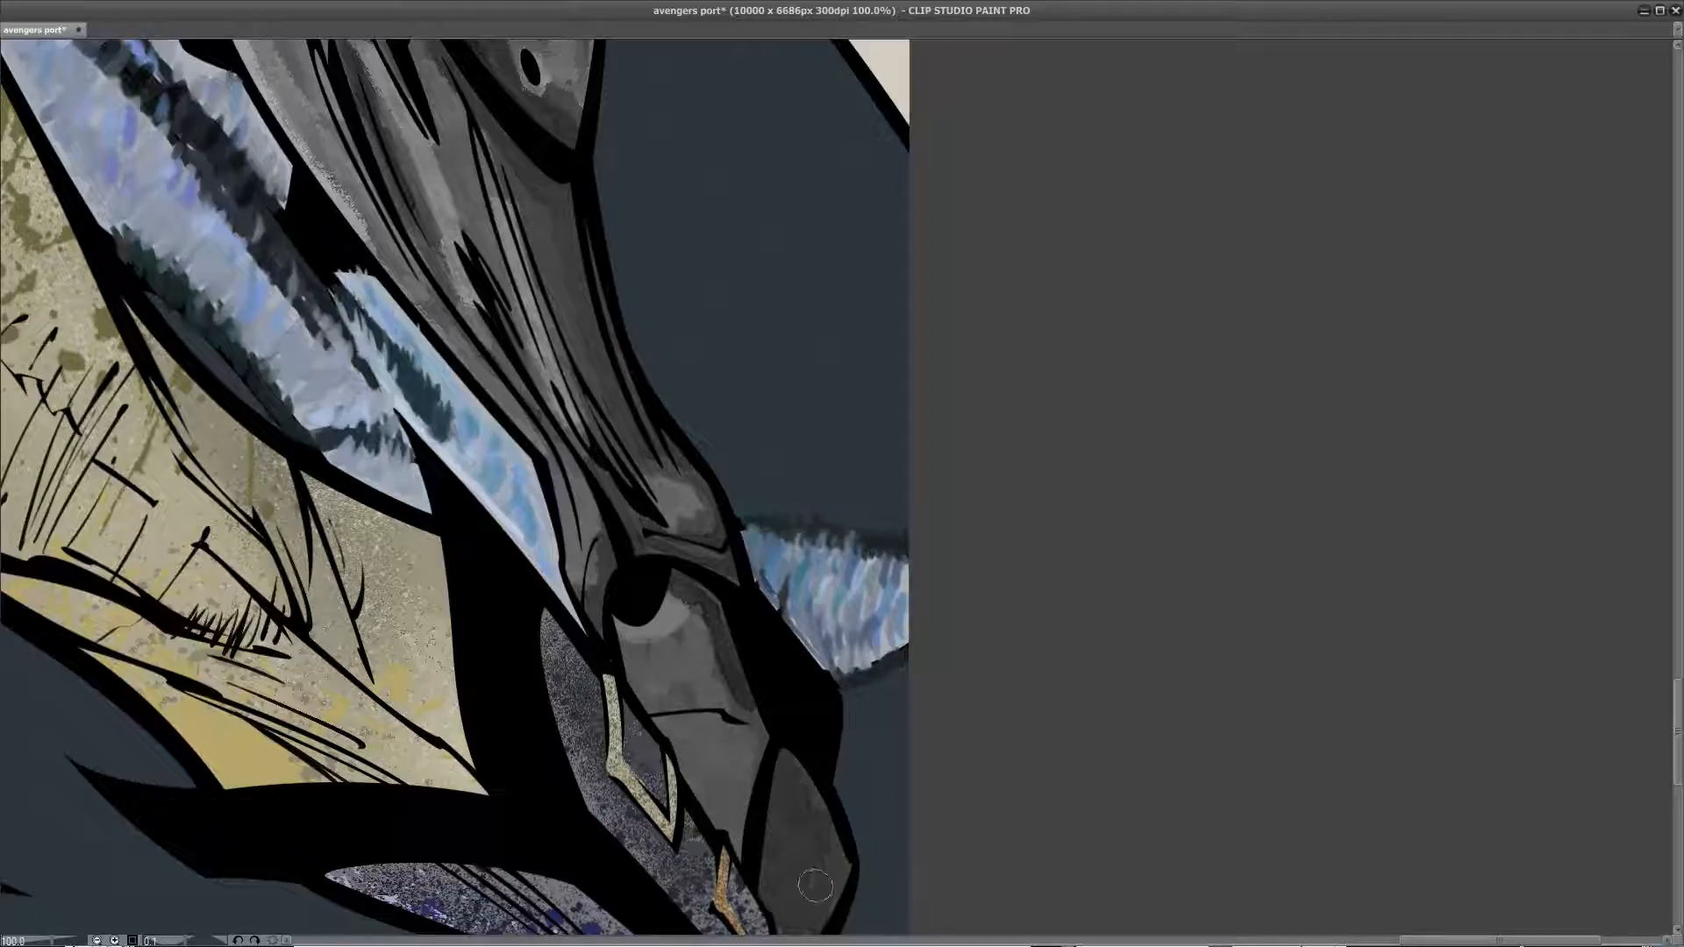
pyautogui.moveTo(734, 686); pyautogui.dragTo(725, 827)
# Step: Highlight the frame around the oval inset and the knee plates surrounding the red light, up to the lower thigh edge
pyautogui.moveTo(570, 388); pyautogui.dragTo(564, 540)
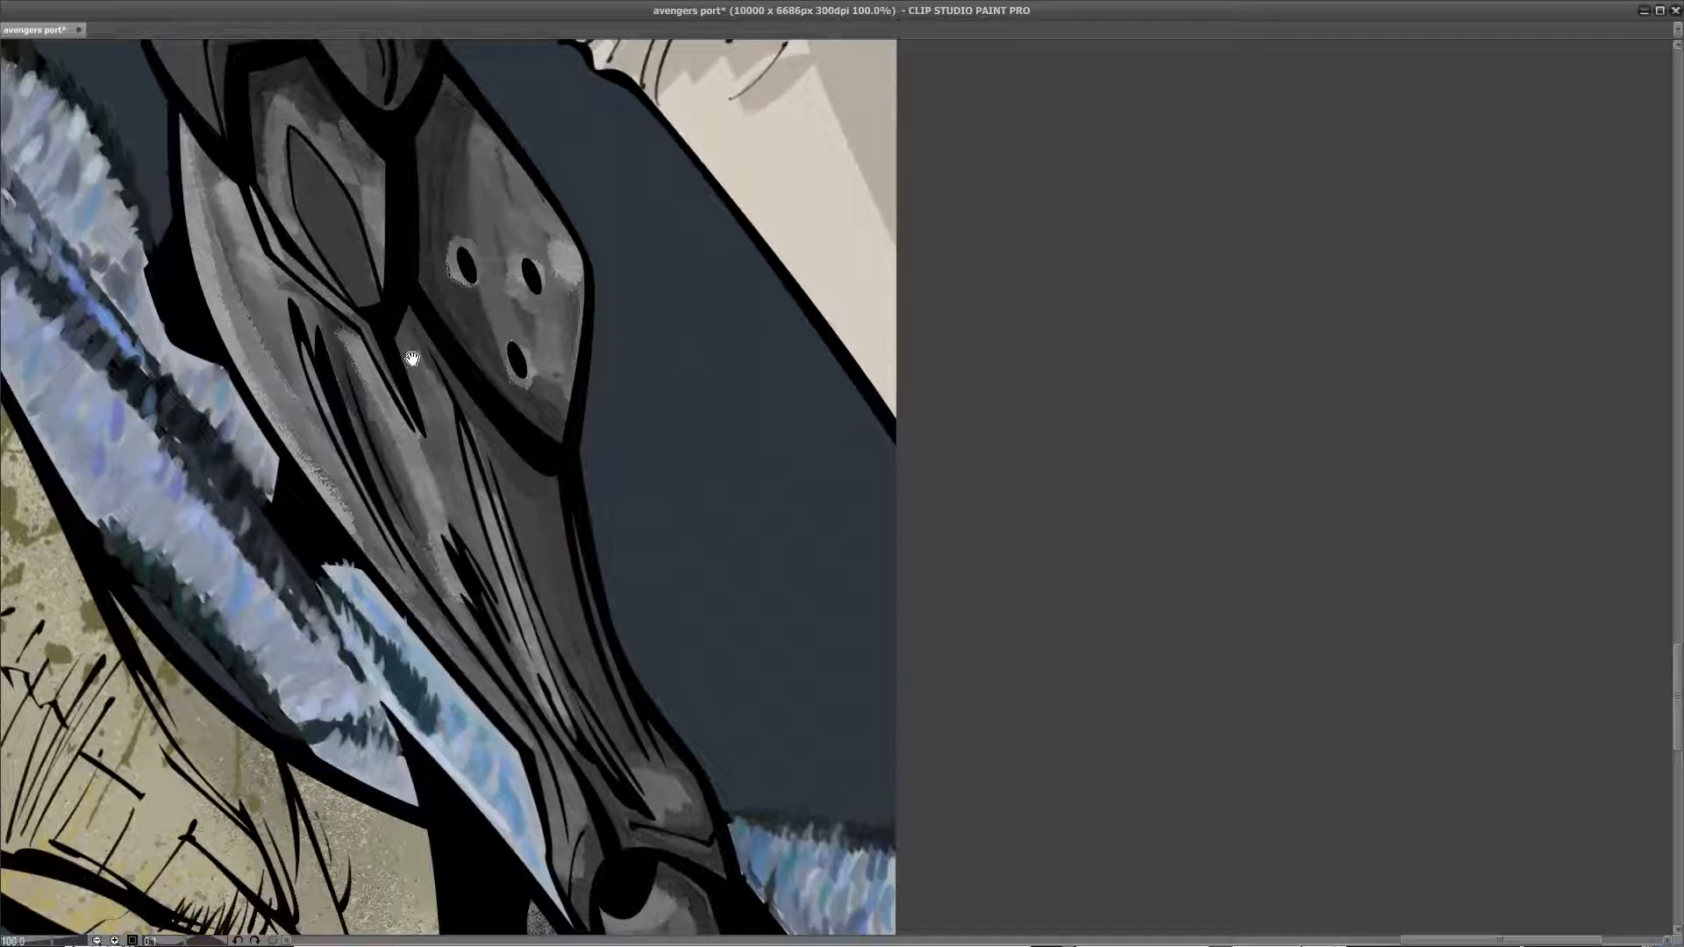
pyautogui.moveTo(409, 357); pyautogui.dragTo(506, 557)
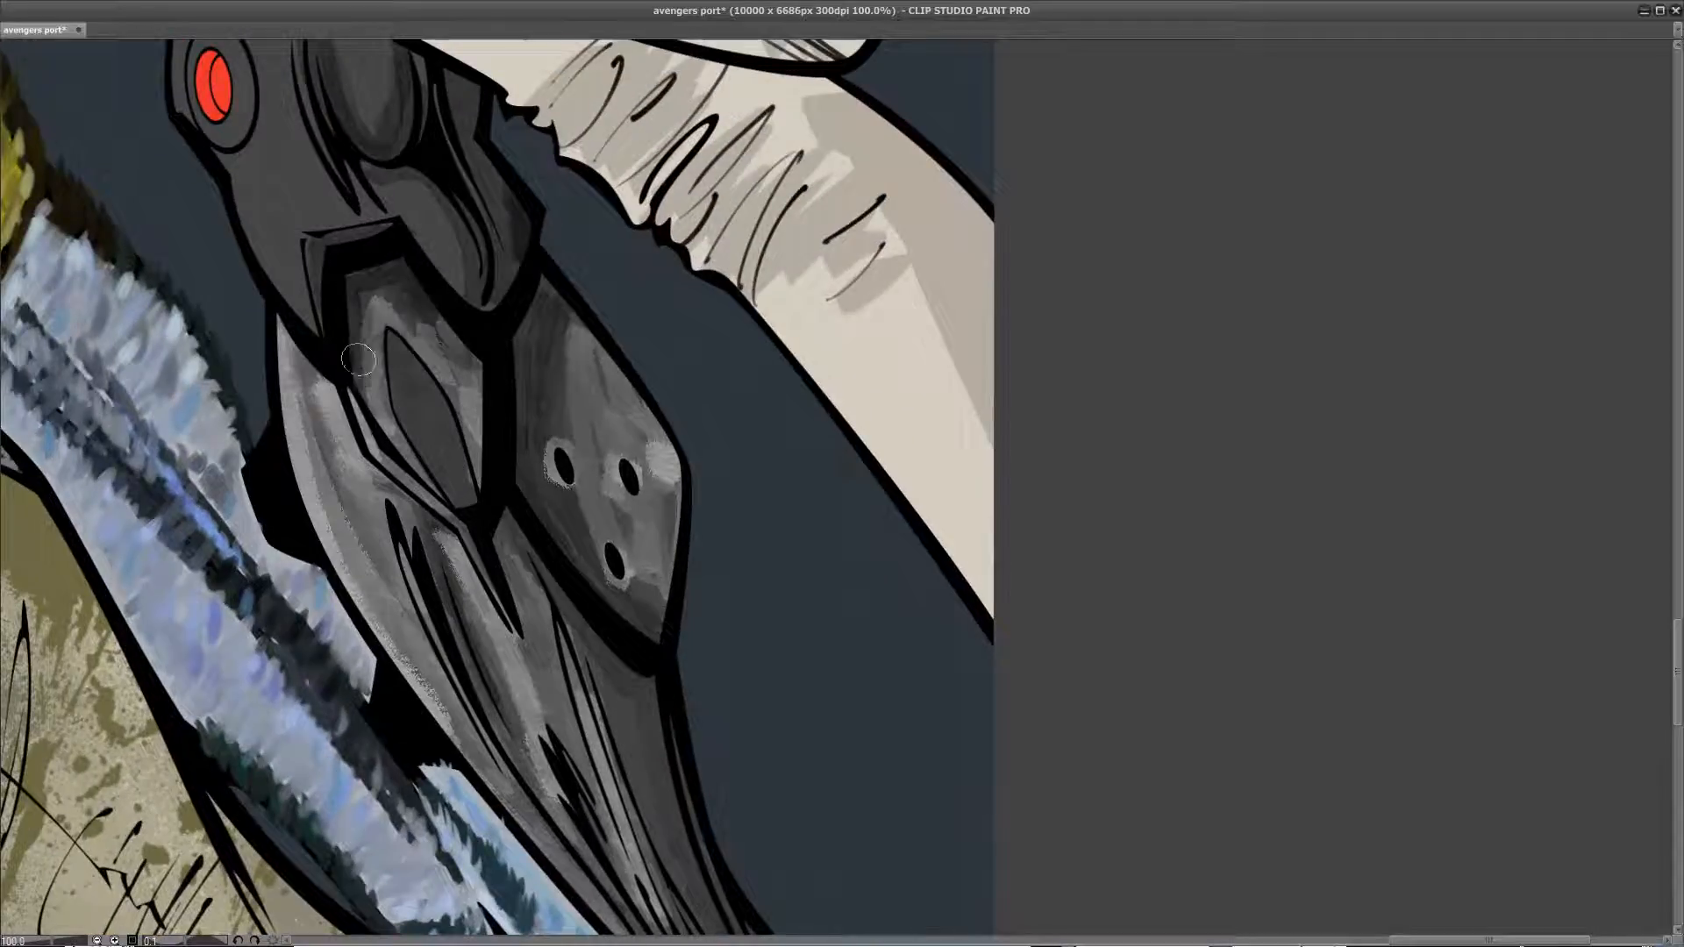
pyautogui.moveTo(431, 327); pyautogui.dragTo(444, 384)
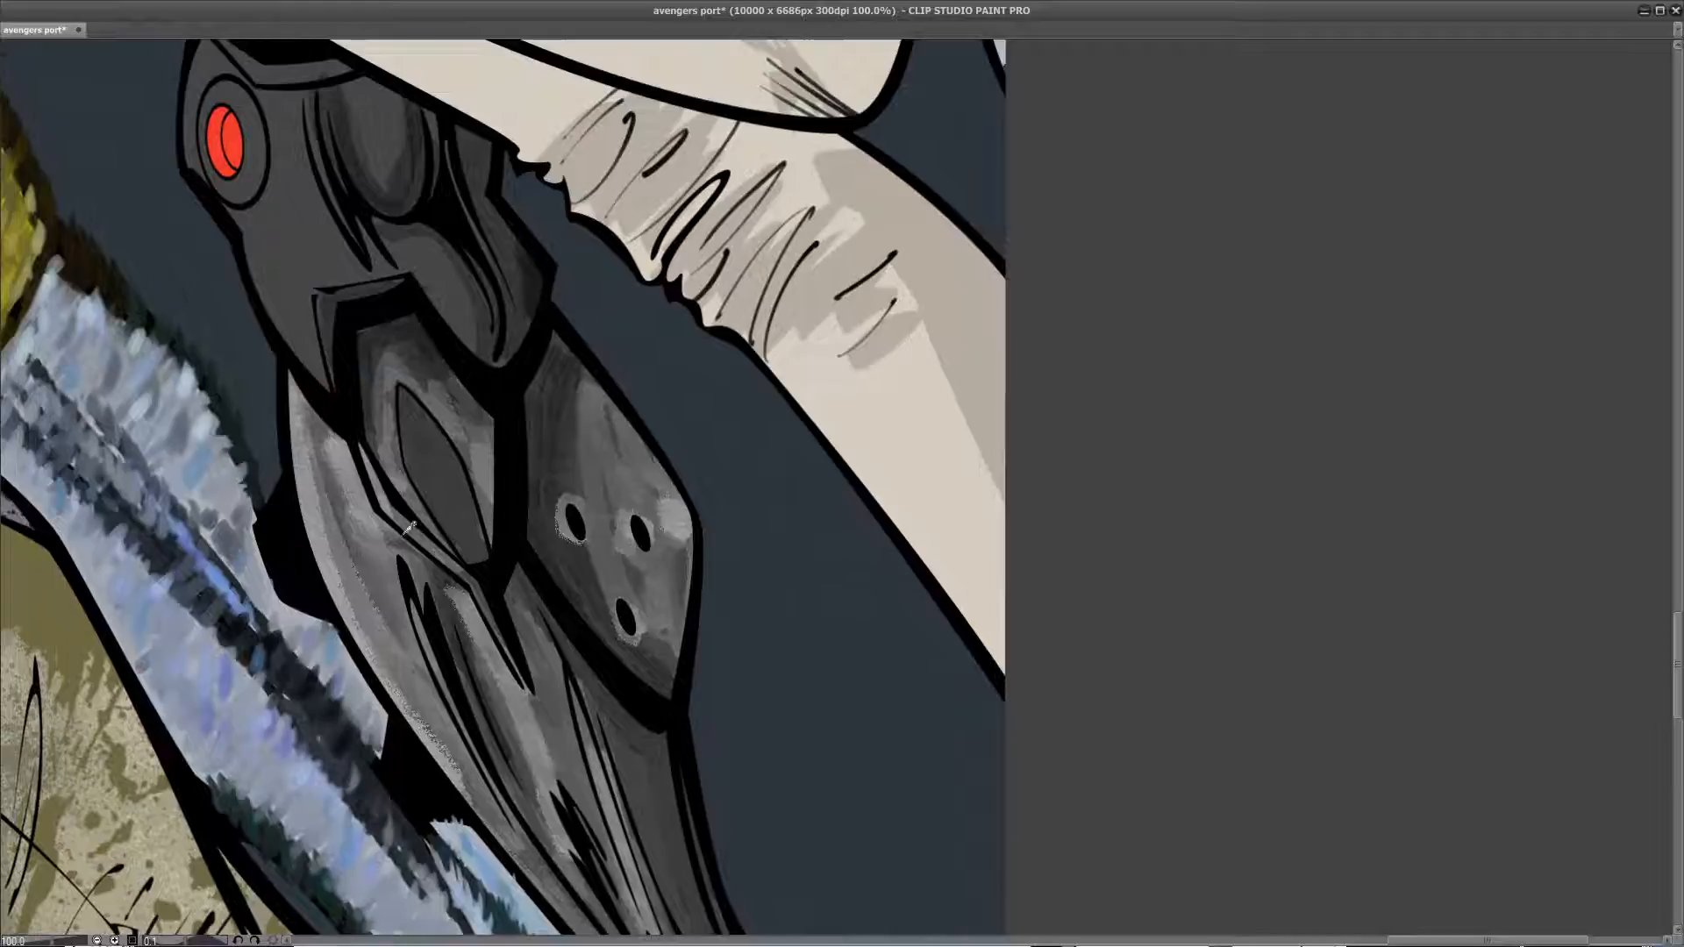
pyautogui.moveTo(327, 446); pyautogui.dragTo(426, 635)
pyautogui.moveTo(391, 504); pyautogui.dragTo(346, 418)
pyautogui.moveTo(300, 358)
pyautogui.mouseDown()
pyautogui.moveTo(326, 275)
pyautogui.moveTo(288, 324)
pyautogui.mouseUp()
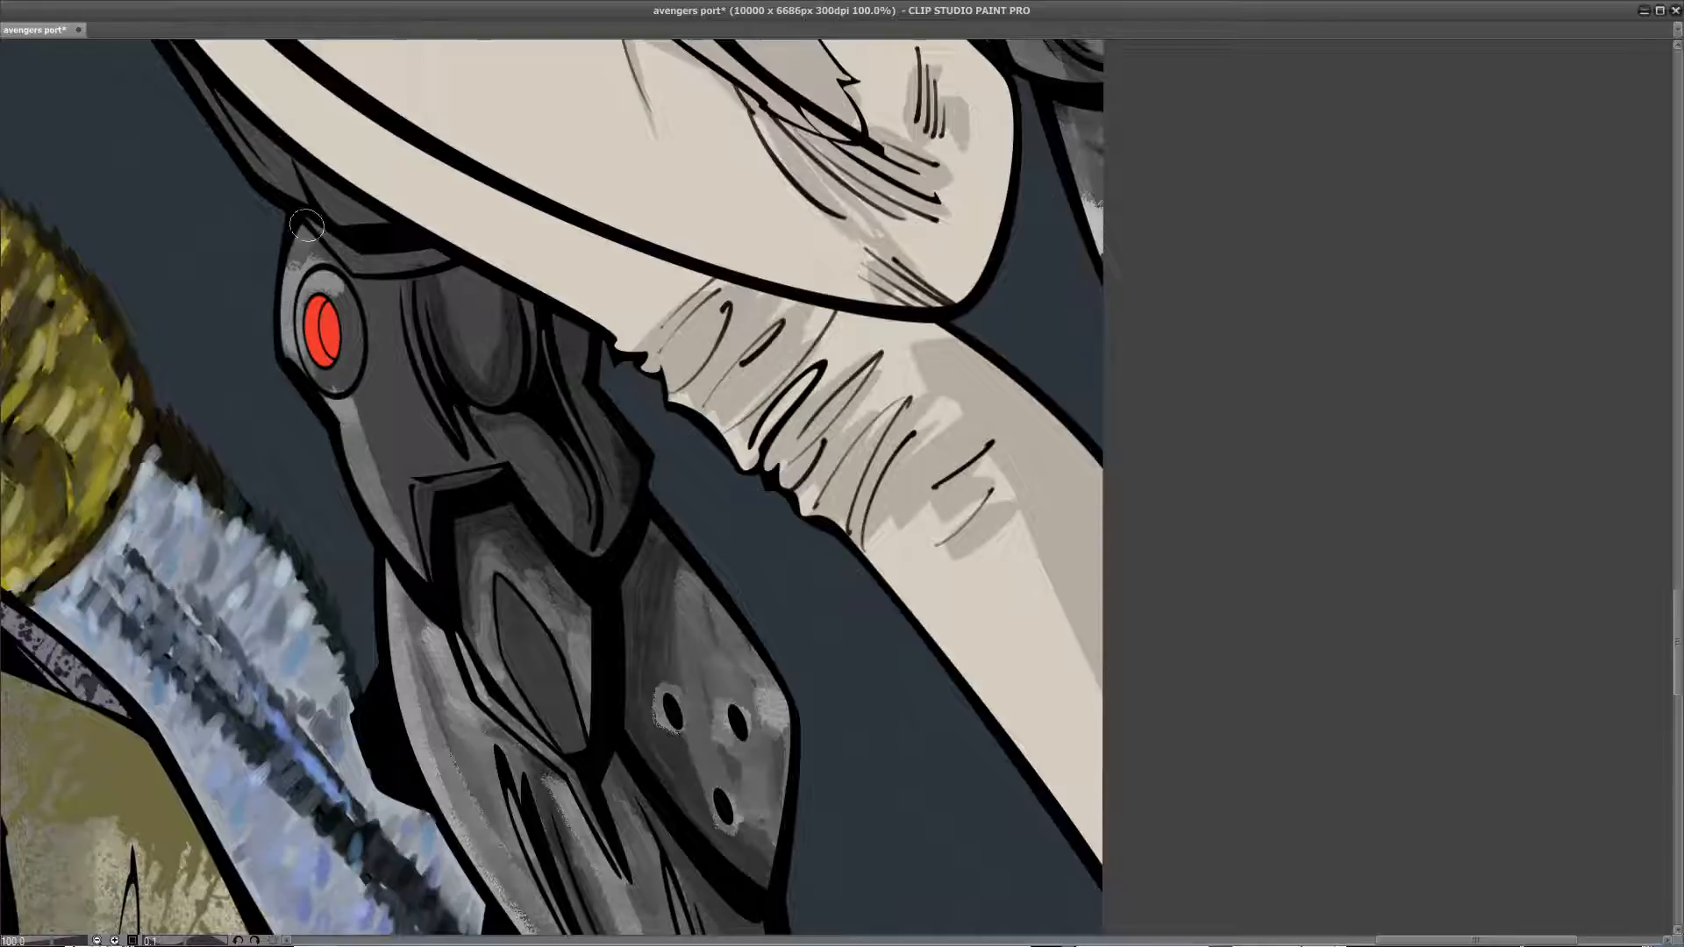
pyautogui.moveTo(339, 239); pyautogui.dragTo(451, 252)
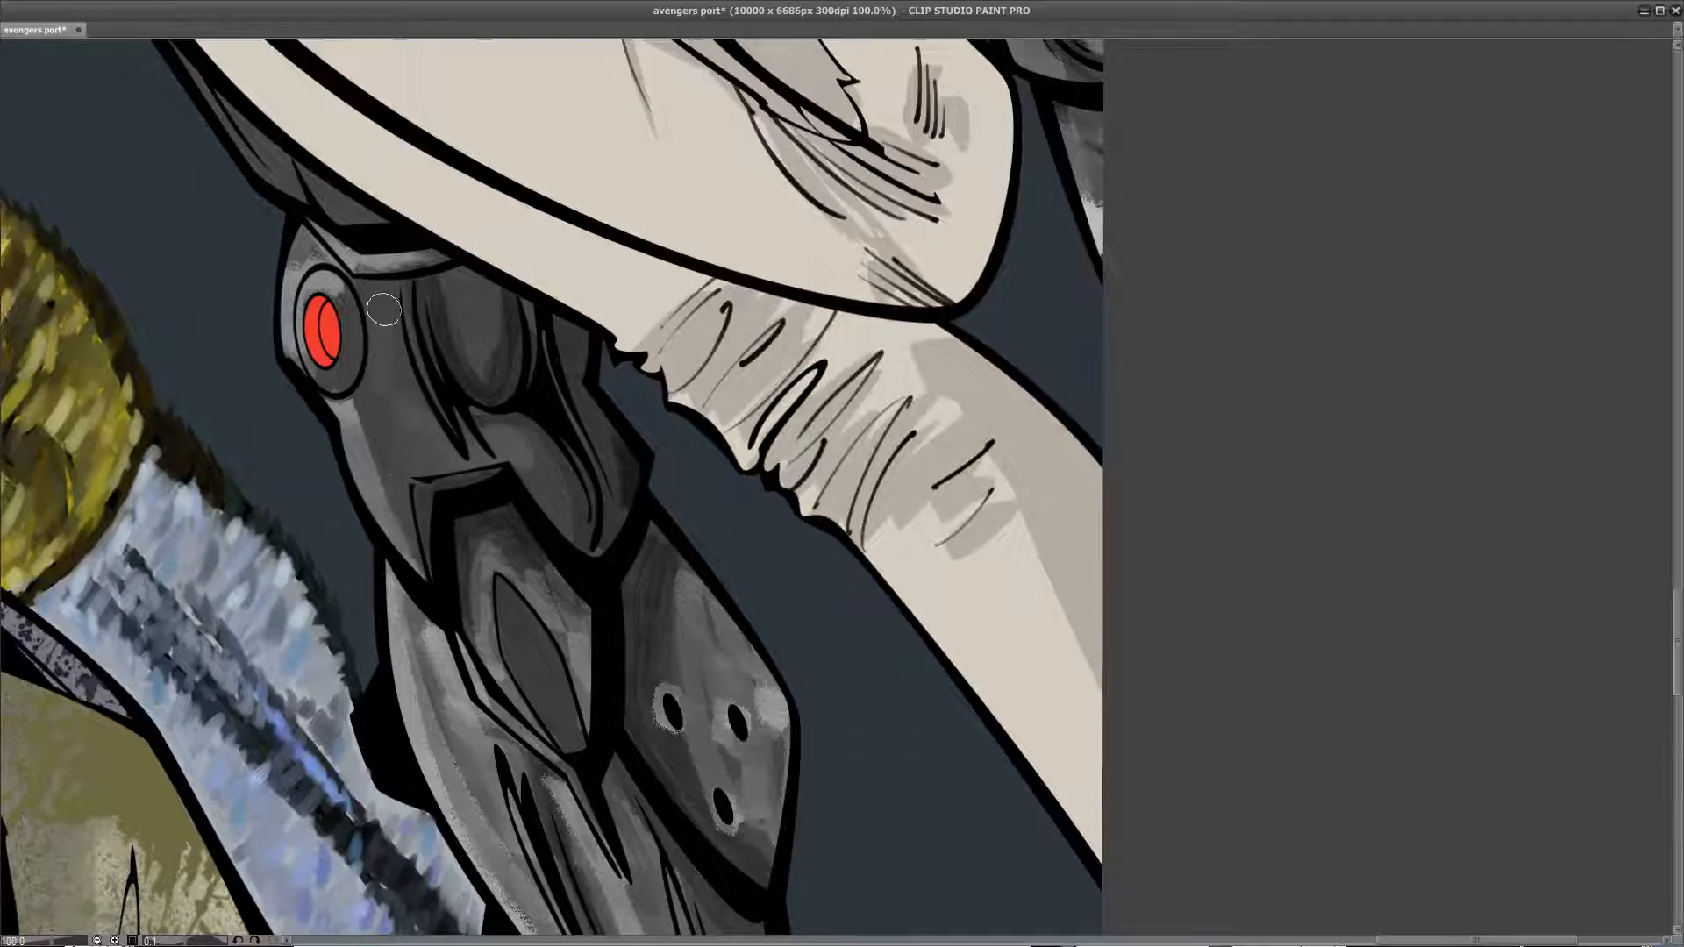
pyautogui.moveTo(410, 444); pyautogui.dragTo(506, 691)
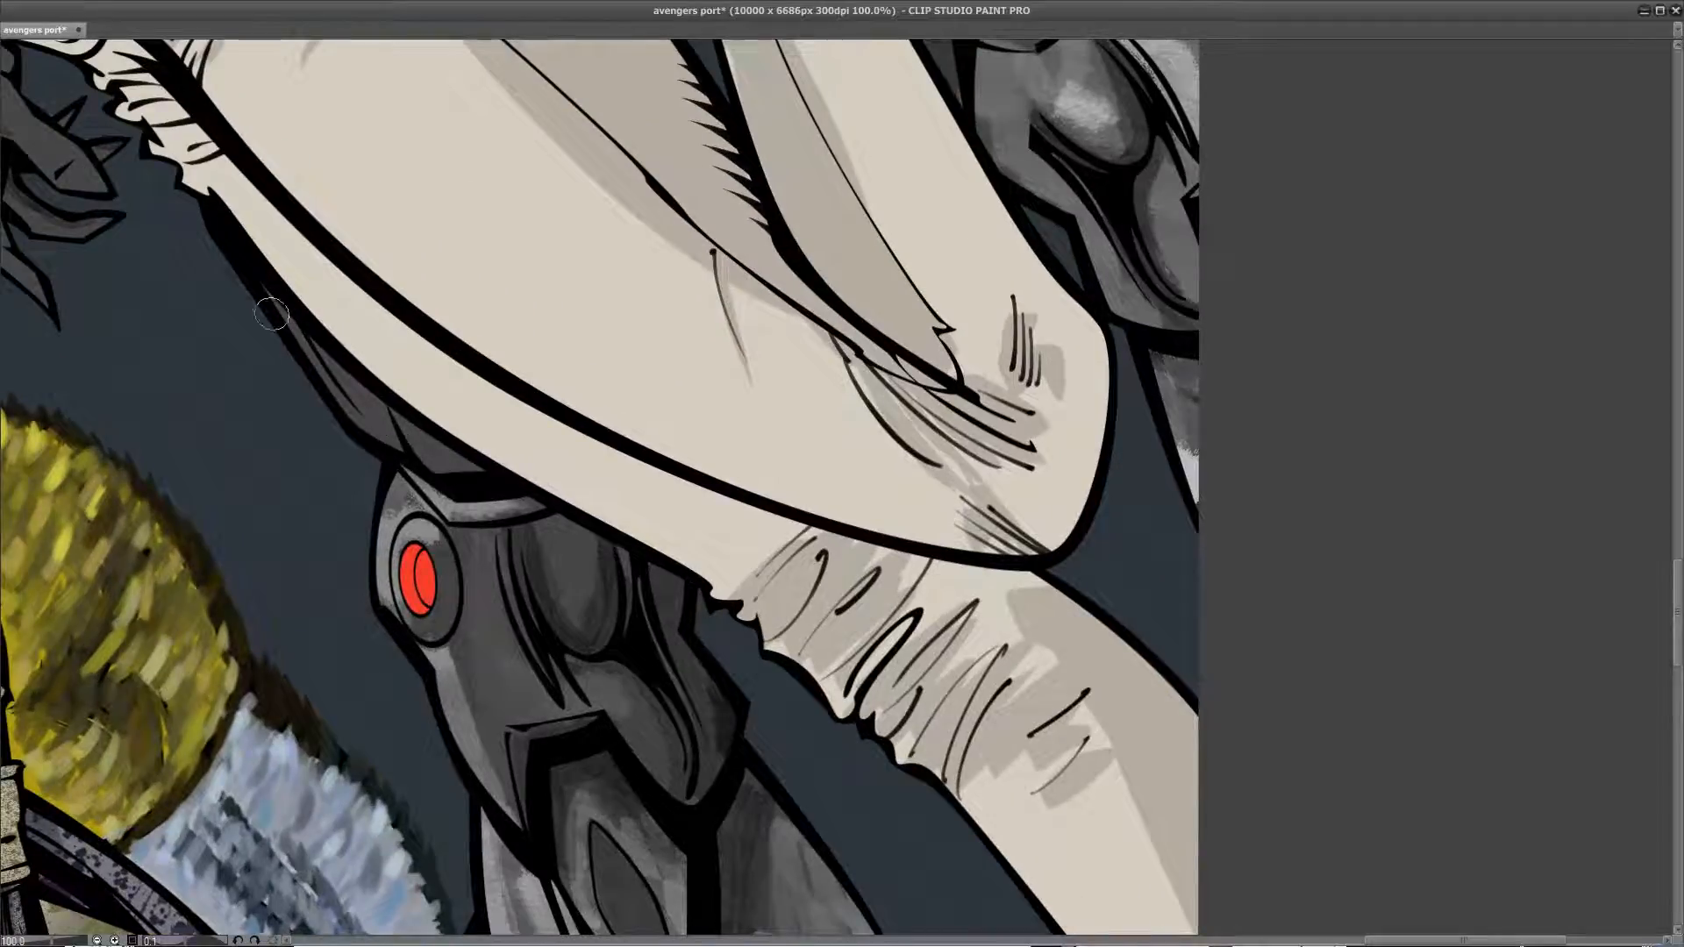
pyautogui.moveTo(392, 455)
pyautogui.mouseDown()
pyautogui.moveTo(277, 297)
pyautogui.moveTo(350, 415)
pyautogui.moveTo(433, 446)
pyautogui.moveTo(475, 479)
pyautogui.mouseUp()
# Step: Touch up the grey highlights on Ultron's foot plates just below the black ankle joint
pyautogui.moveTo(711, 761); pyautogui.dragTo(804, 495)
pyautogui.moveTo(887, 749)
pyautogui.mouseDown()
pyautogui.moveTo(884, 624)
pyautogui.moveTo(781, 406)
pyautogui.moveTo(816, 436)
pyautogui.moveTo(746, 579)
pyautogui.mouseUp()
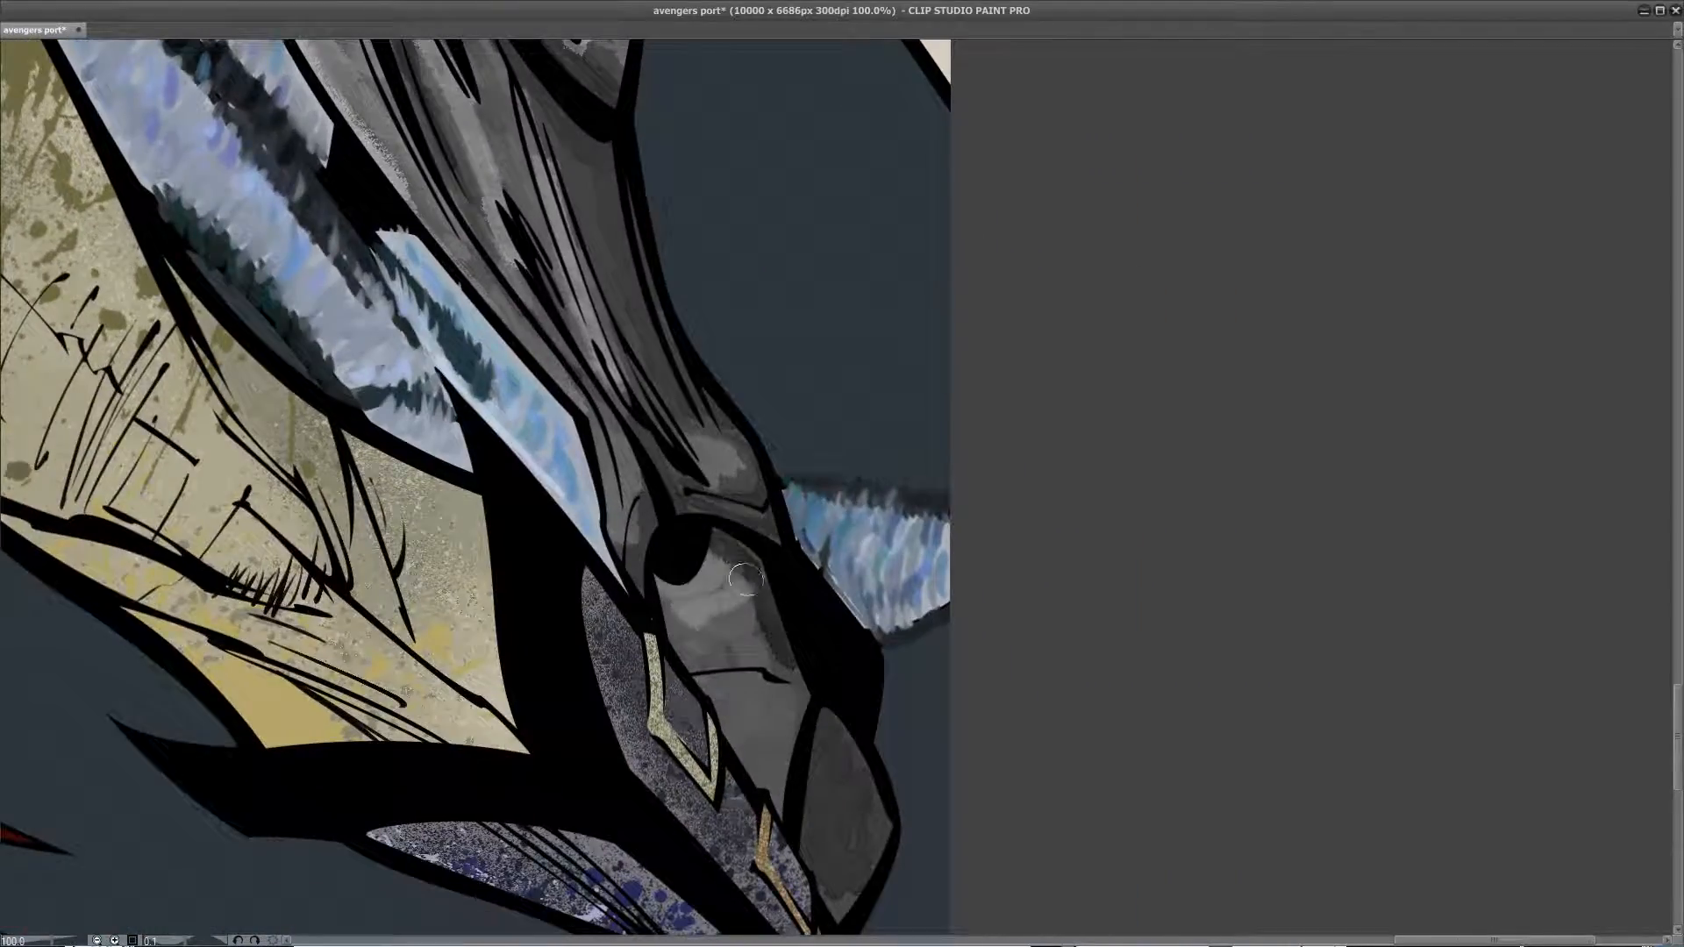
pyautogui.moveTo(702, 684); pyautogui.dragTo(746, 698)
pyautogui.moveTo(863, 463); pyautogui.dragTo(700, 744)
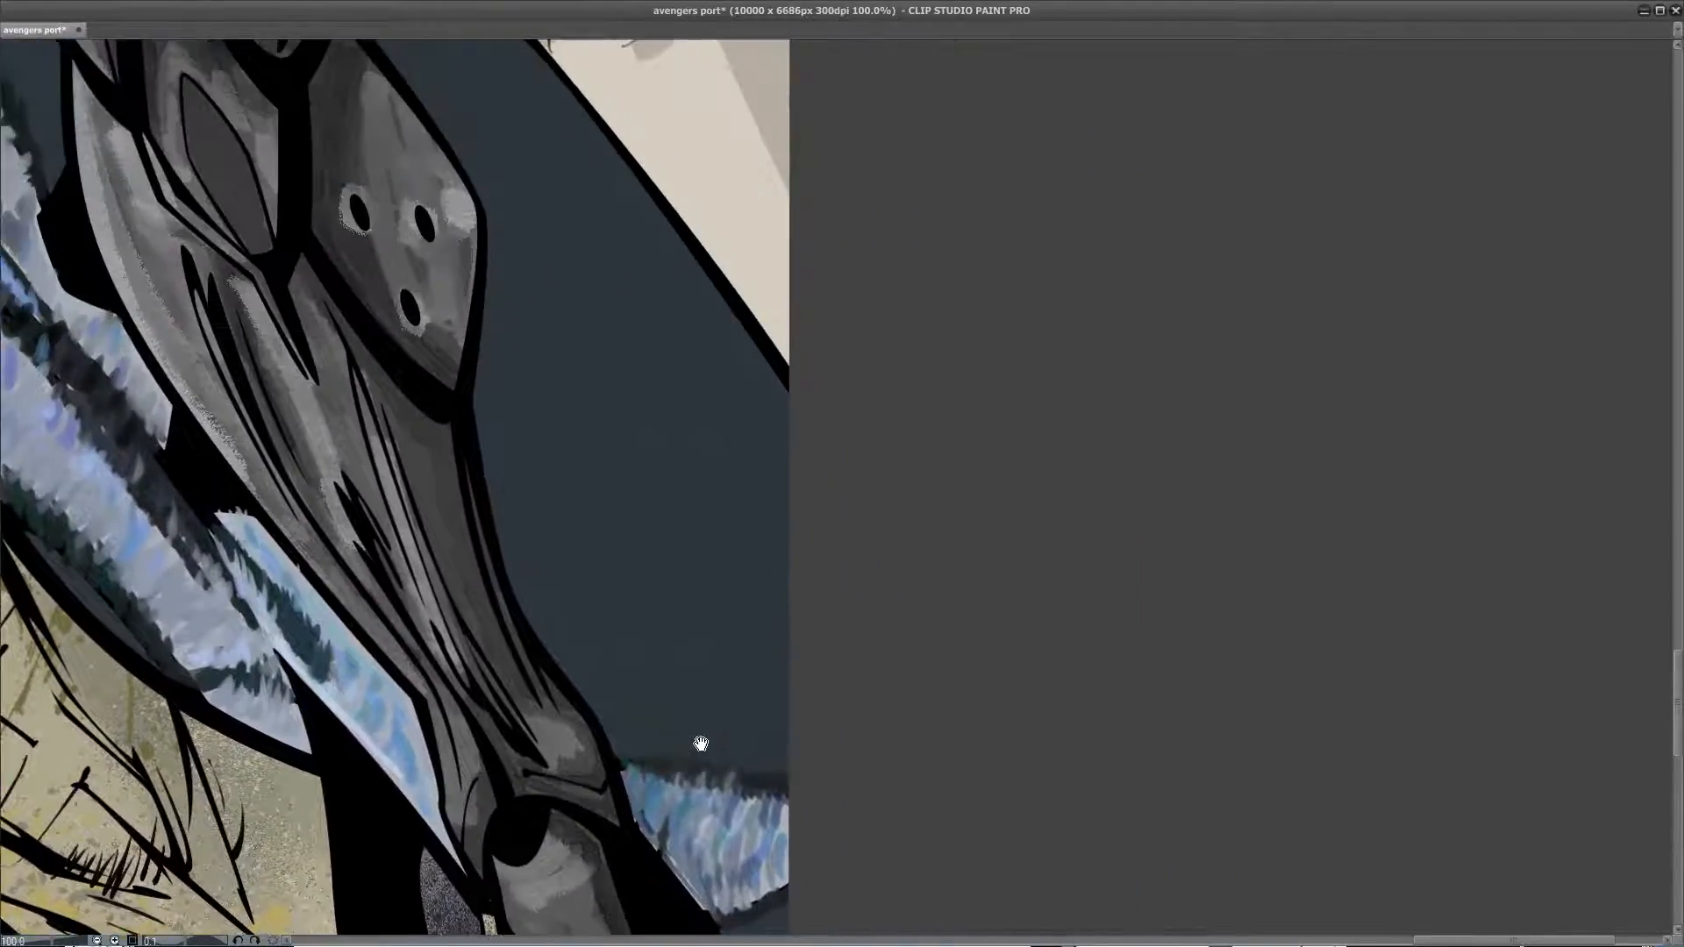
# Step: Refine Ultron's hip plates around the red lights with small grey highlight strokes along the ink lines
pyautogui.moveTo(737, 390); pyautogui.dragTo(361, 718)
pyautogui.moveTo(294, 283); pyautogui.dragTo(321, 914)
pyautogui.moveTo(379, 528); pyautogui.dragTo(442, 746)
pyautogui.moveTo(353, 471); pyautogui.dragTo(785, 776)
pyautogui.moveTo(448, 539); pyautogui.dragTo(775, 806)
pyautogui.moveTo(526, 553); pyautogui.dragTo(680, 780)
pyautogui.moveTo(655, 586); pyautogui.dragTo(660, 655)
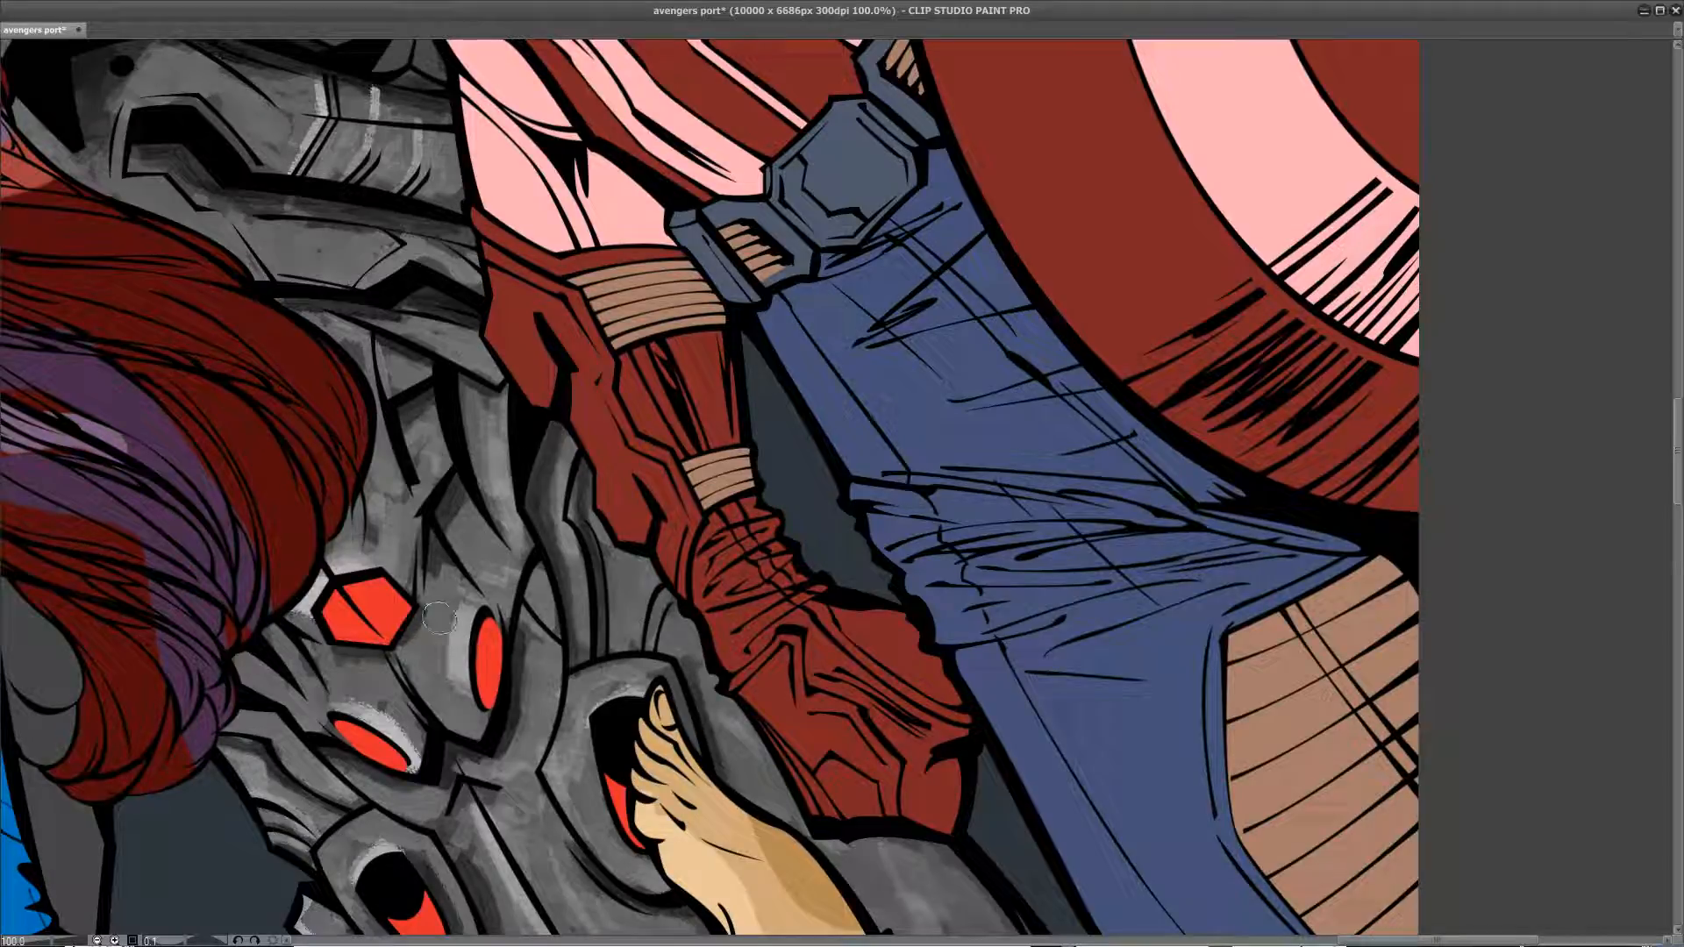
pyautogui.moveTo(429, 694)
pyautogui.mouseDown()
pyautogui.moveTo(411, 641)
pyautogui.moveTo(361, 695)
pyautogui.moveTo(410, 723)
pyautogui.moveTo(375, 691)
pyautogui.moveTo(504, 523)
pyautogui.mouseUp()
pyautogui.moveTo(342, 545)
pyautogui.mouseDown()
pyautogui.moveTo(430, 615)
pyautogui.moveTo(406, 592)
pyautogui.moveTo(388, 621)
pyautogui.moveTo(354, 593)
pyautogui.moveTo(350, 640)
pyautogui.mouseUp()
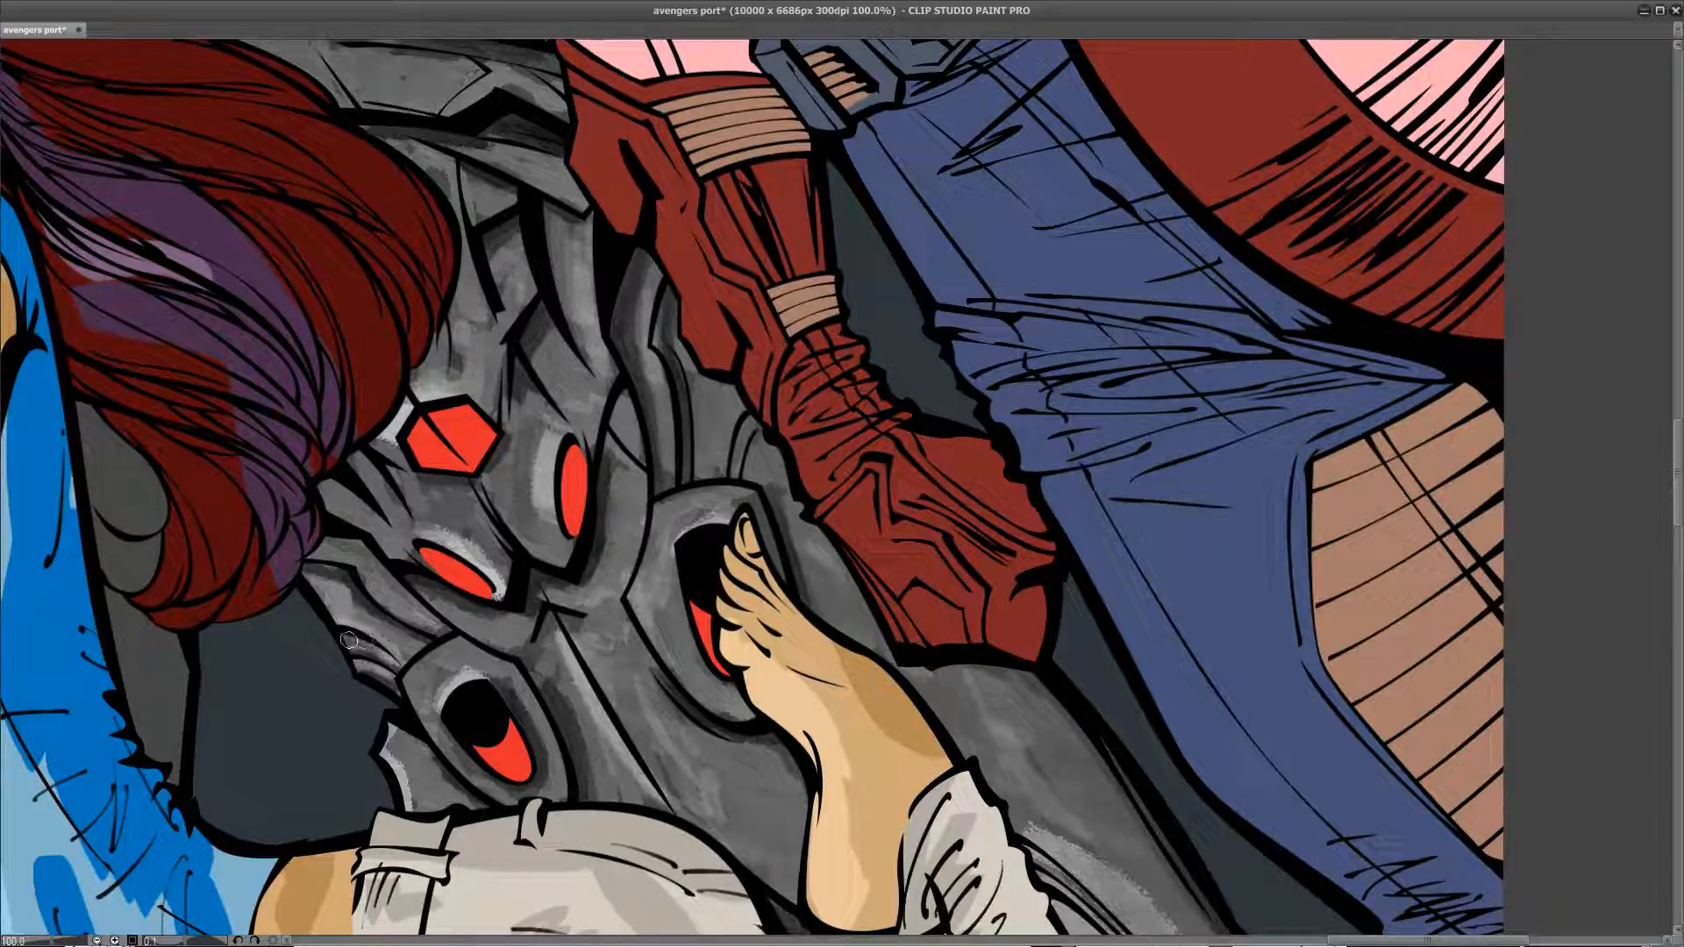
pyautogui.moveTo(599, 598); pyautogui.dragTo(641, 817)
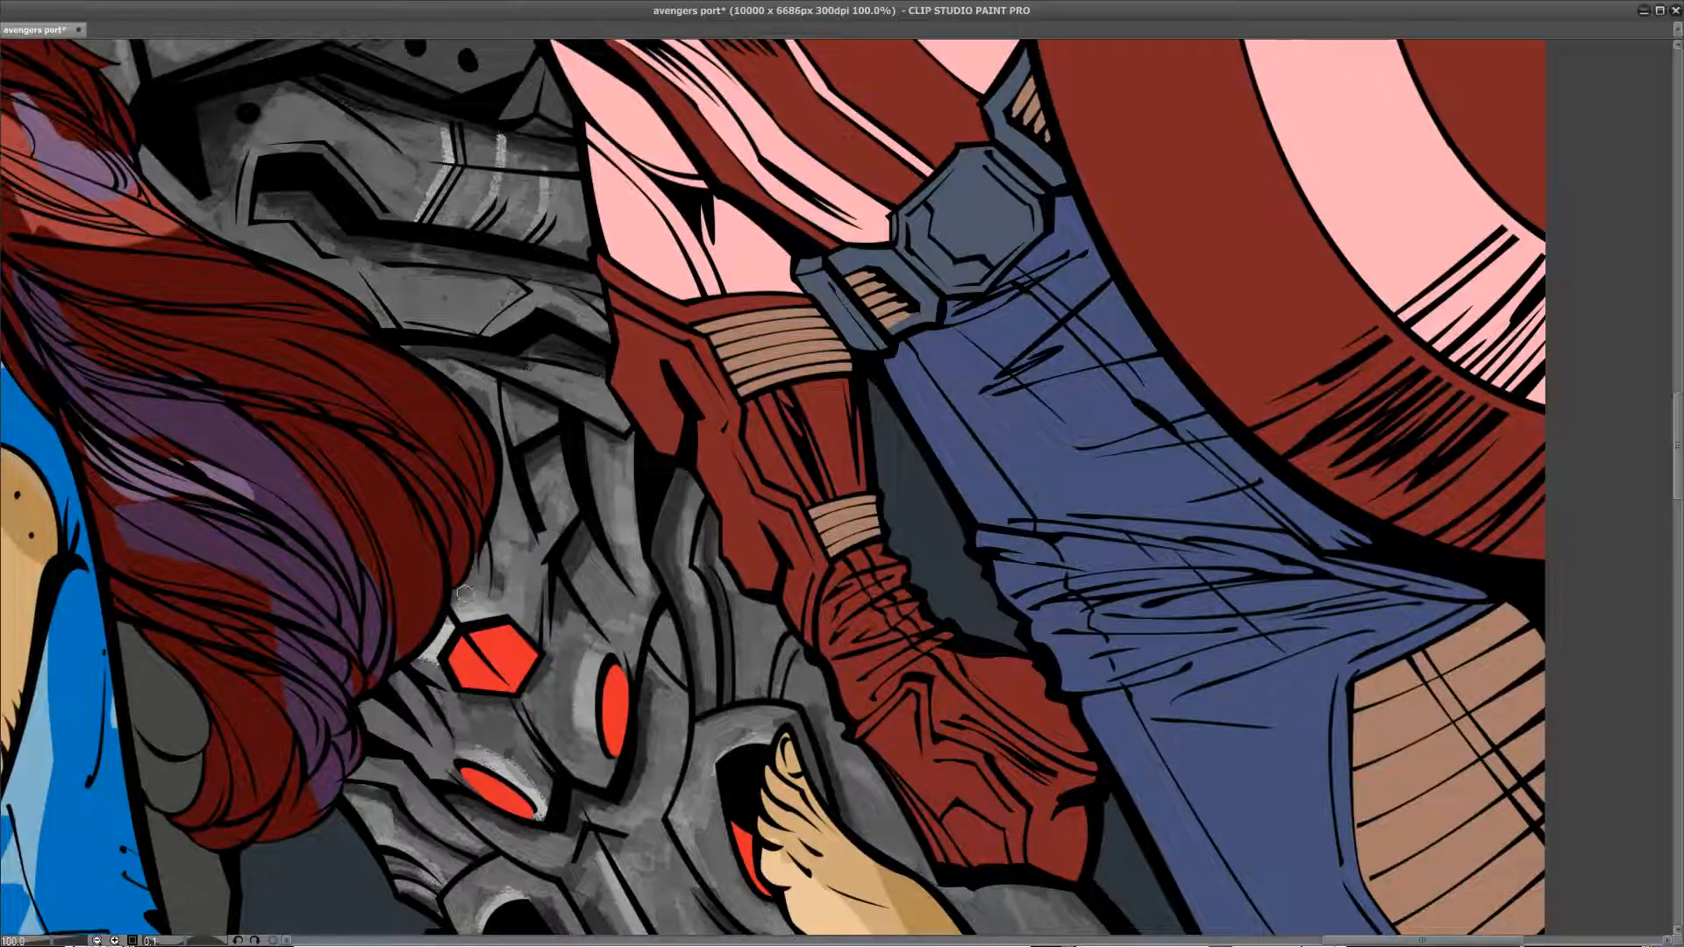
# Step: Add thin grey highlight strokes to the rib plates under Ultron's perforated chest section
pyautogui.scroll(3, 466, 574)
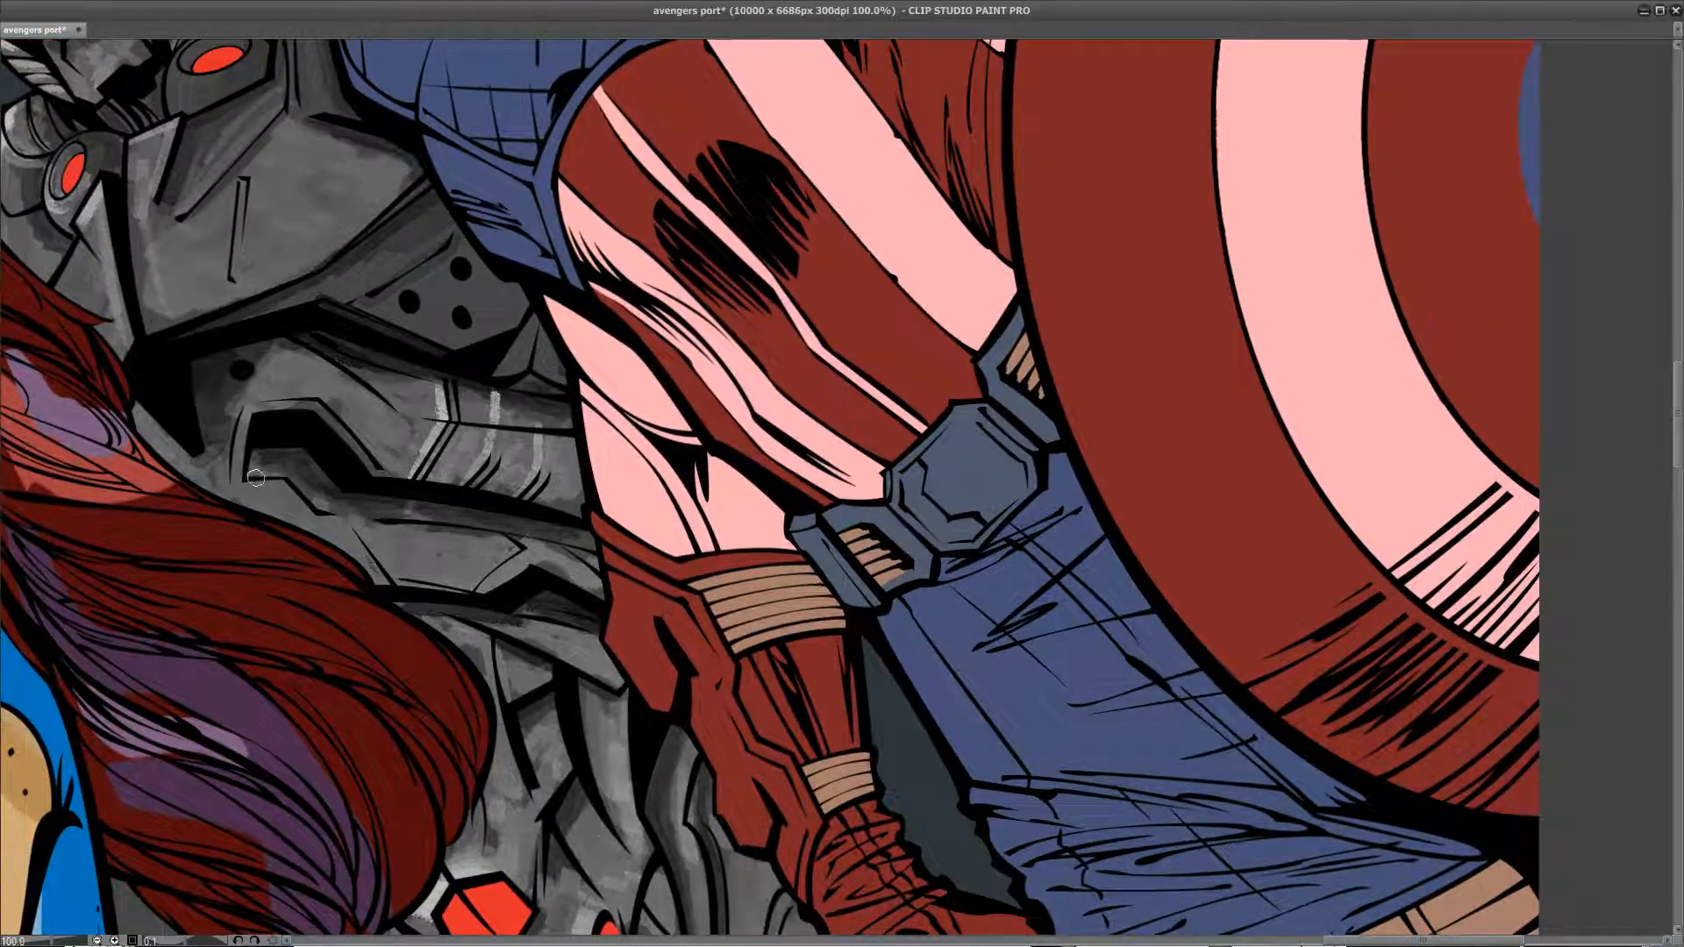
pyautogui.moveTo(281, 485); pyautogui.dragTo(318, 514)
pyautogui.moveTo(482, 559); pyautogui.dragTo(572, 706)
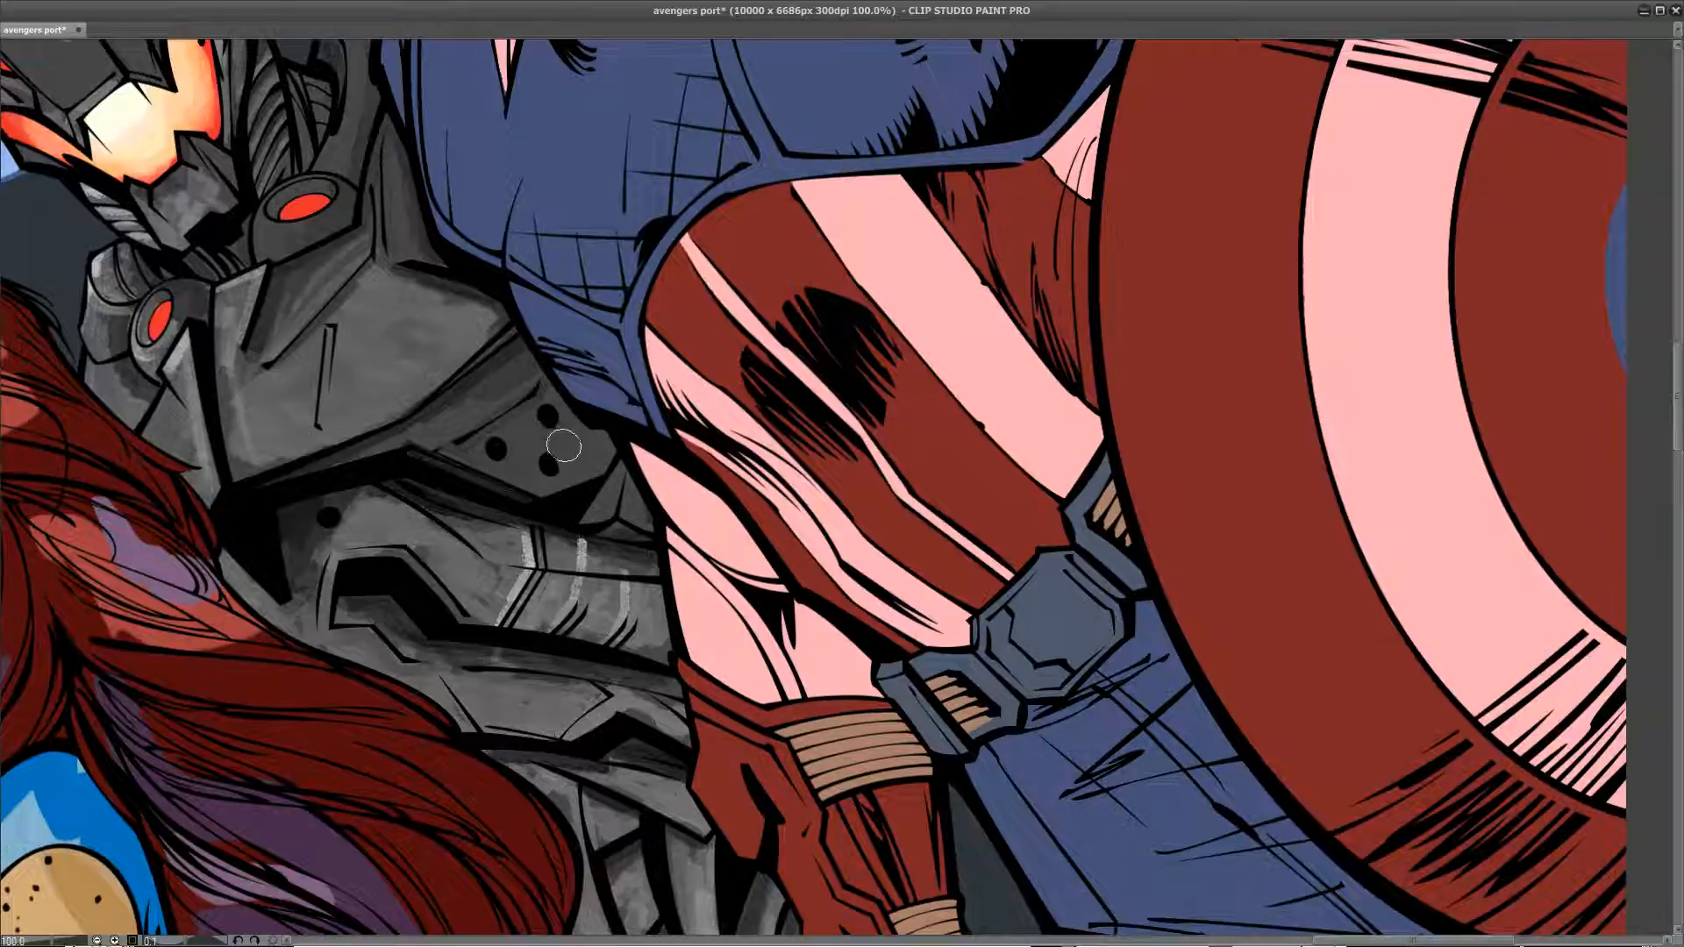
# Step: Touch up the grey shading on Ultron's neck cables and the collar behind the round red shoulder light
pyautogui.moveTo(574, 474); pyautogui.dragTo(650, 639)
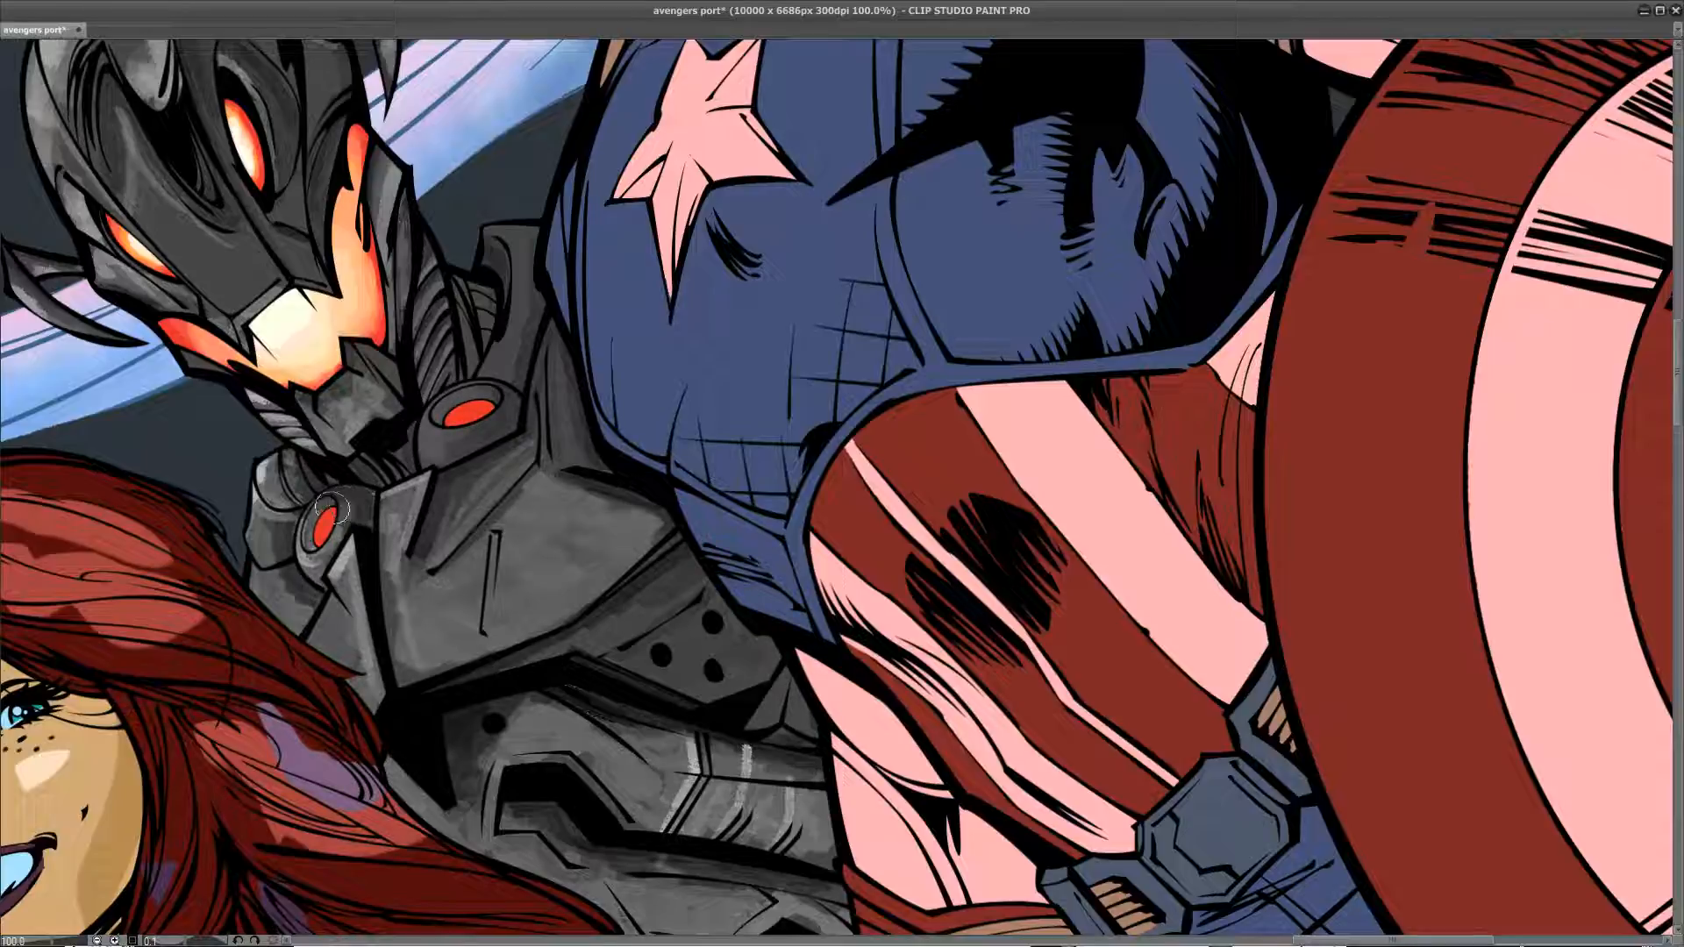
pyautogui.moveTo(440, 441); pyautogui.dragTo(395, 571)
pyautogui.moveTo(467, 421)
pyautogui.mouseDown()
pyautogui.moveTo(476, 383)
pyautogui.moveTo(486, 351)
pyautogui.mouseUp()
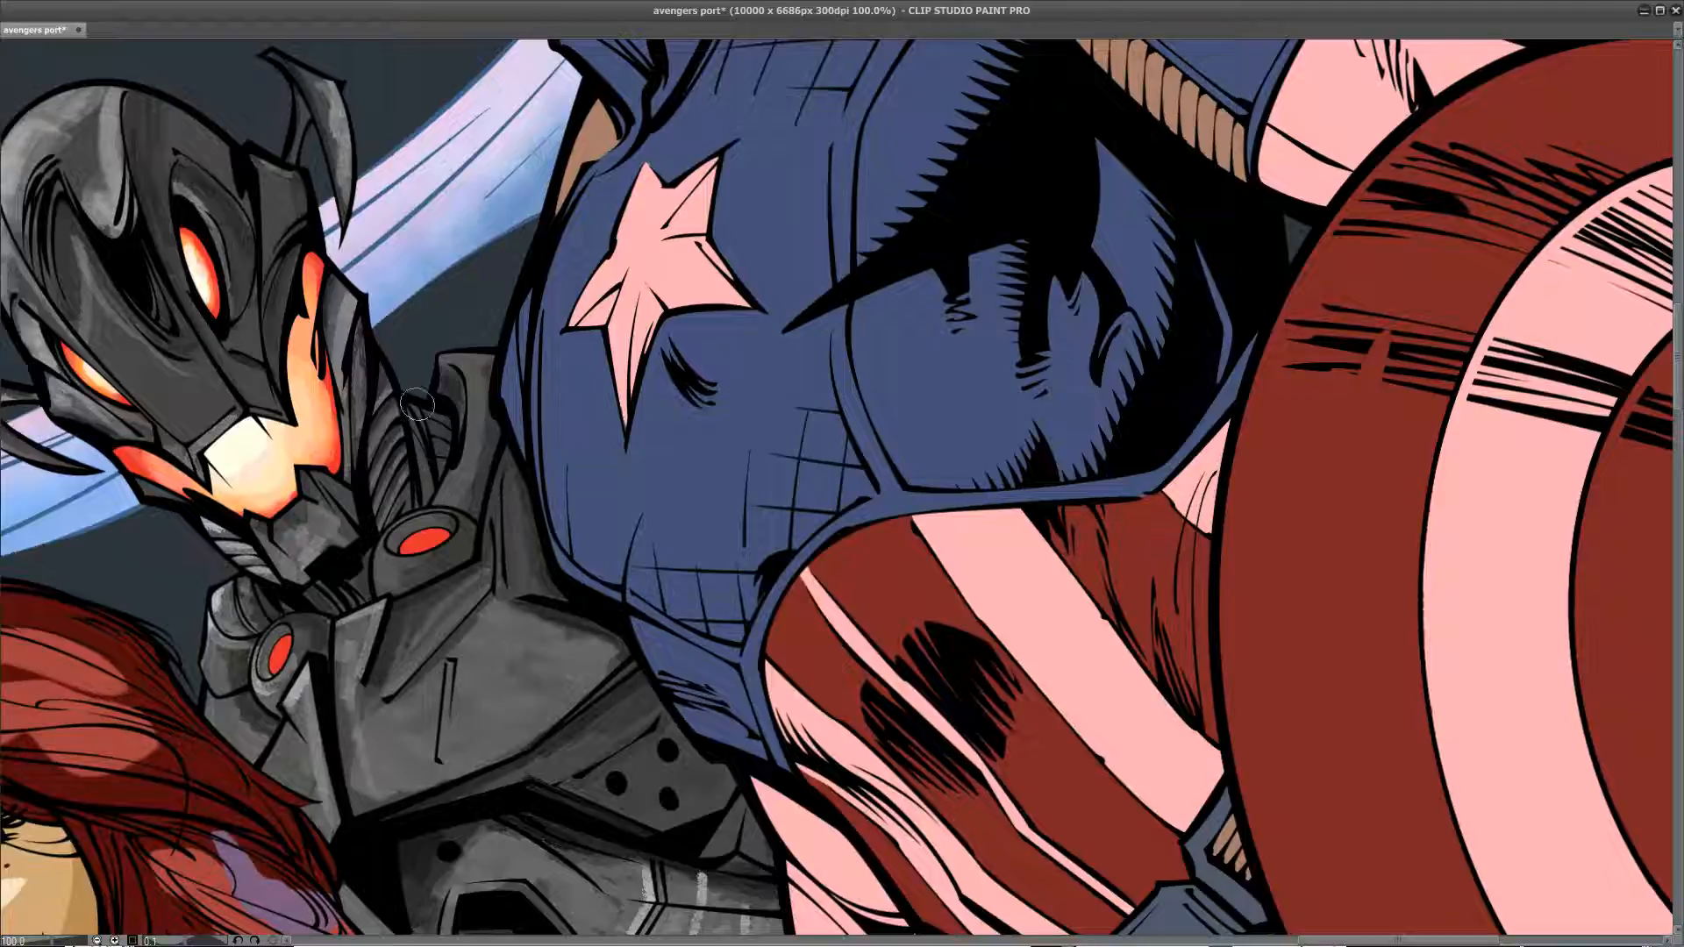
pyautogui.moveTo(459, 487); pyautogui.dragTo(426, 488)
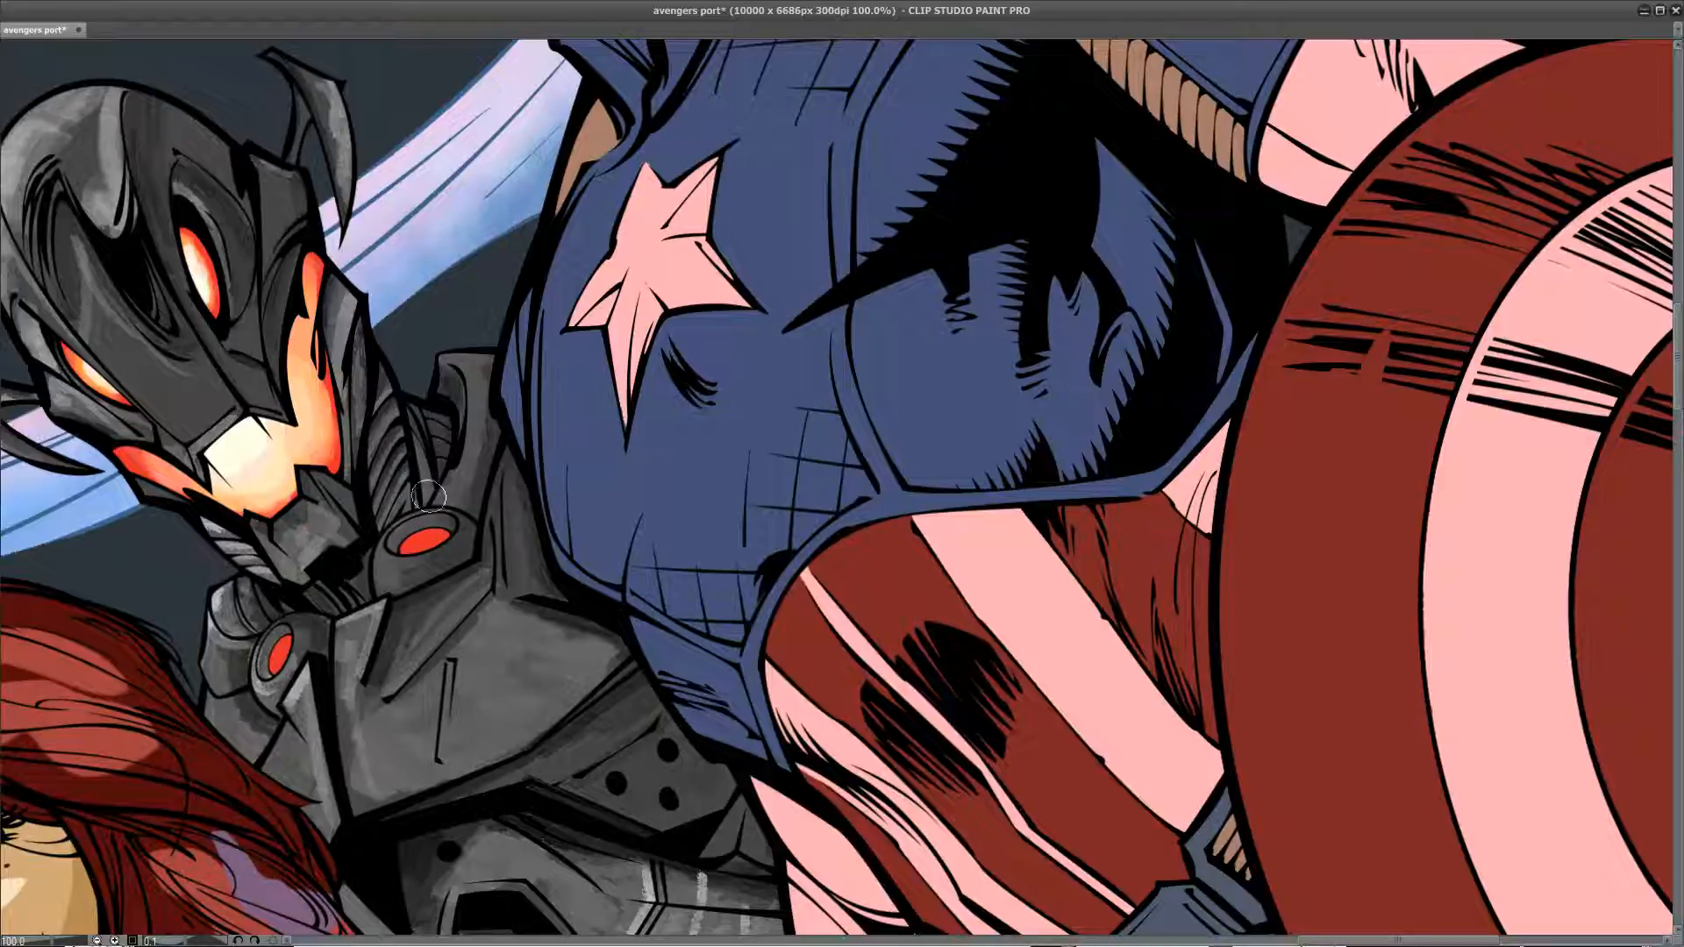
pyautogui.moveTo(419, 496)
pyautogui.mouseDown()
pyautogui.moveTo(475, 438)
pyautogui.moveTo(529, 610)
pyautogui.mouseUp()
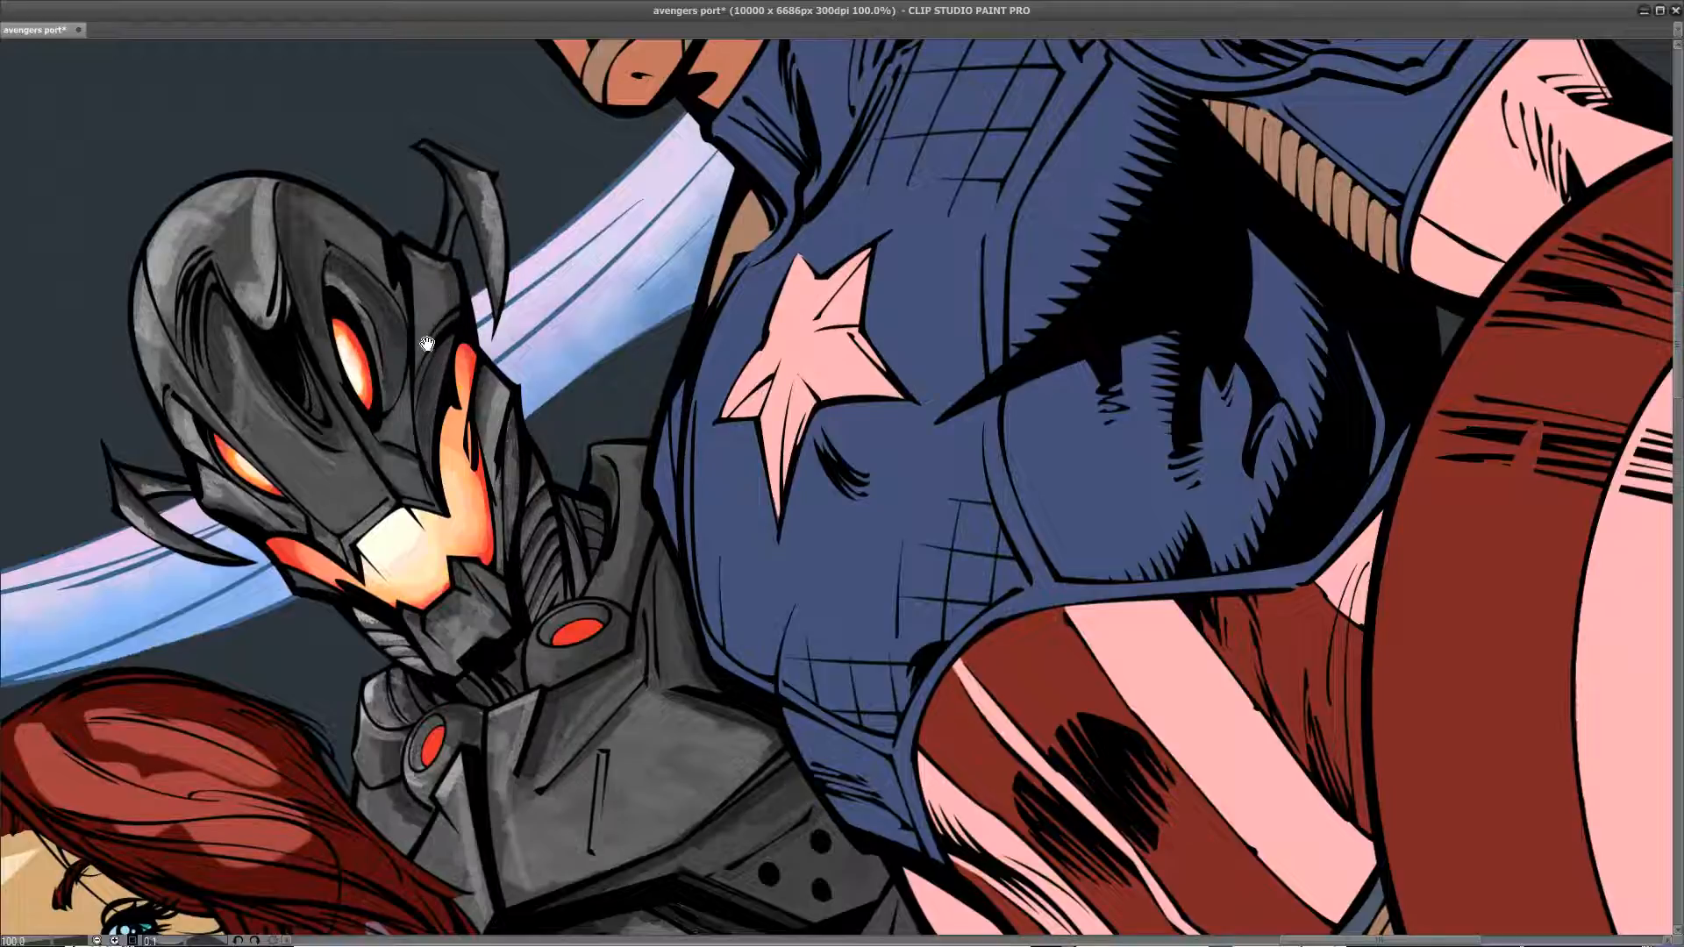
# Step: Refine the grey highlights on the curved hip plates beside Captain America's red glove
pyautogui.moveTo(531, 600); pyautogui.dragTo(570, 436)
pyautogui.moveTo(794, 781); pyautogui.dragTo(658, 507)
pyautogui.moveTo(825, 642); pyautogui.dragTo(783, 444)
pyautogui.moveTo(895, 697); pyautogui.dragTo(736, 364)
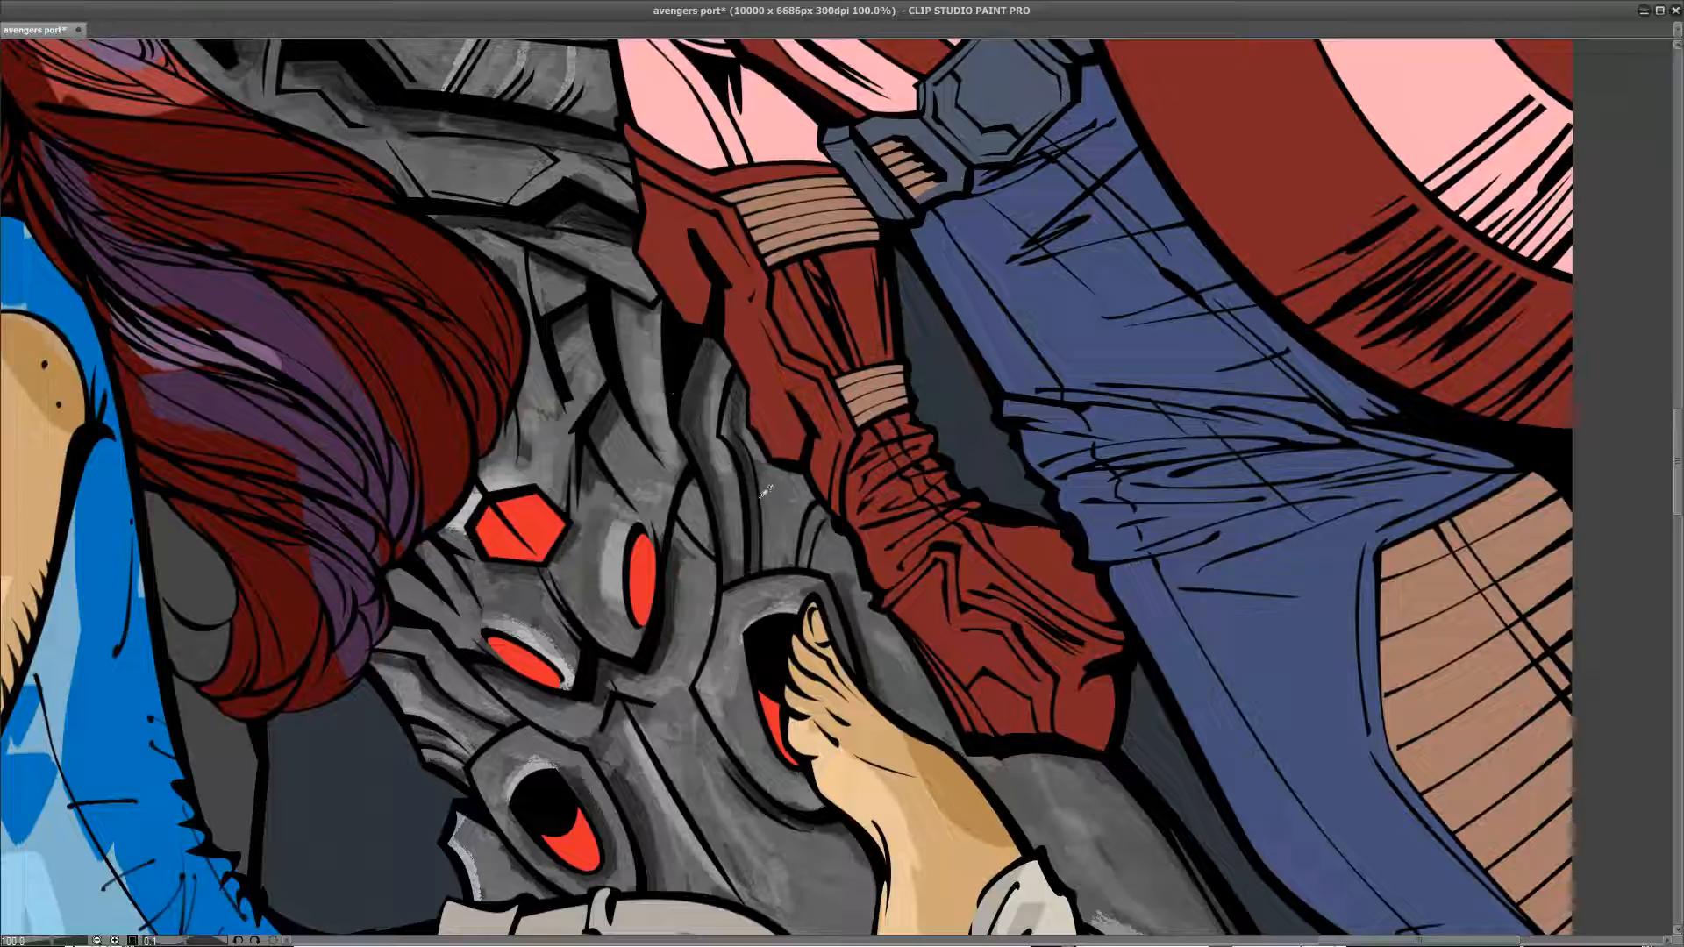
pyautogui.moveTo(749, 475)
pyautogui.mouseDown()
pyautogui.moveTo(709, 356)
pyautogui.moveTo(721, 485)
pyautogui.mouseUp()
pyautogui.moveTo(567, 337); pyautogui.dragTo(659, 738)
pyautogui.moveTo(432, 363); pyautogui.dragTo(403, 370)
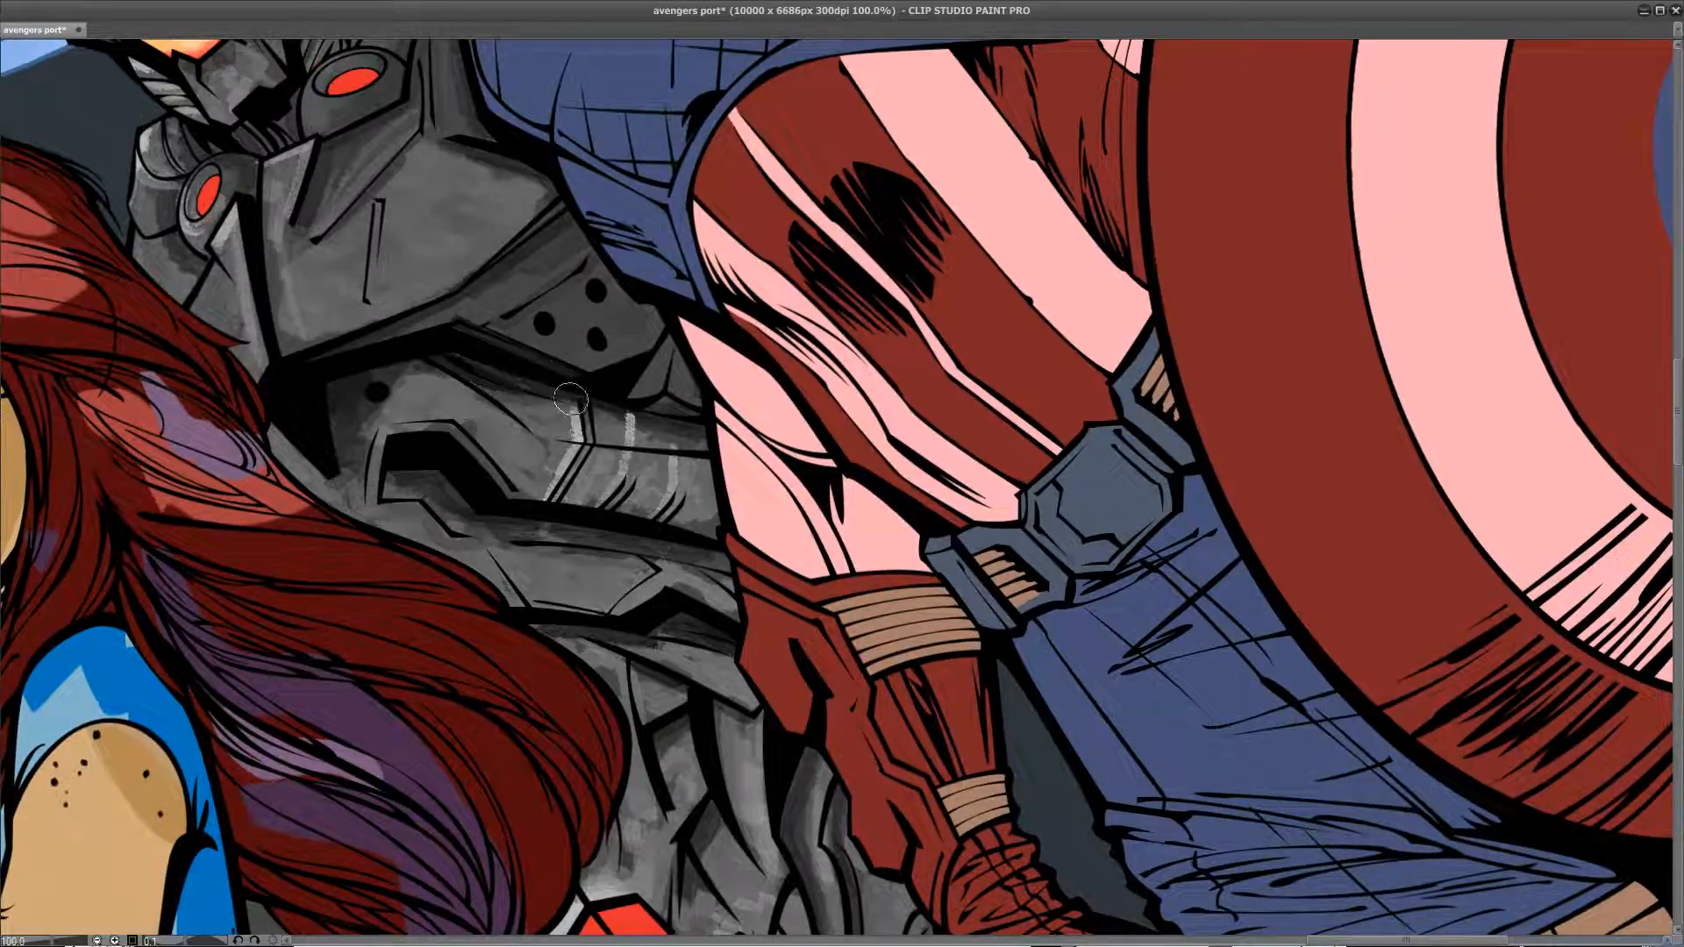
# Step: Touch up the grey shading on Ultron's upper chest and the collar plate around the round red light
pyautogui.moveTo(503, 315); pyautogui.dragTo(552, 414)
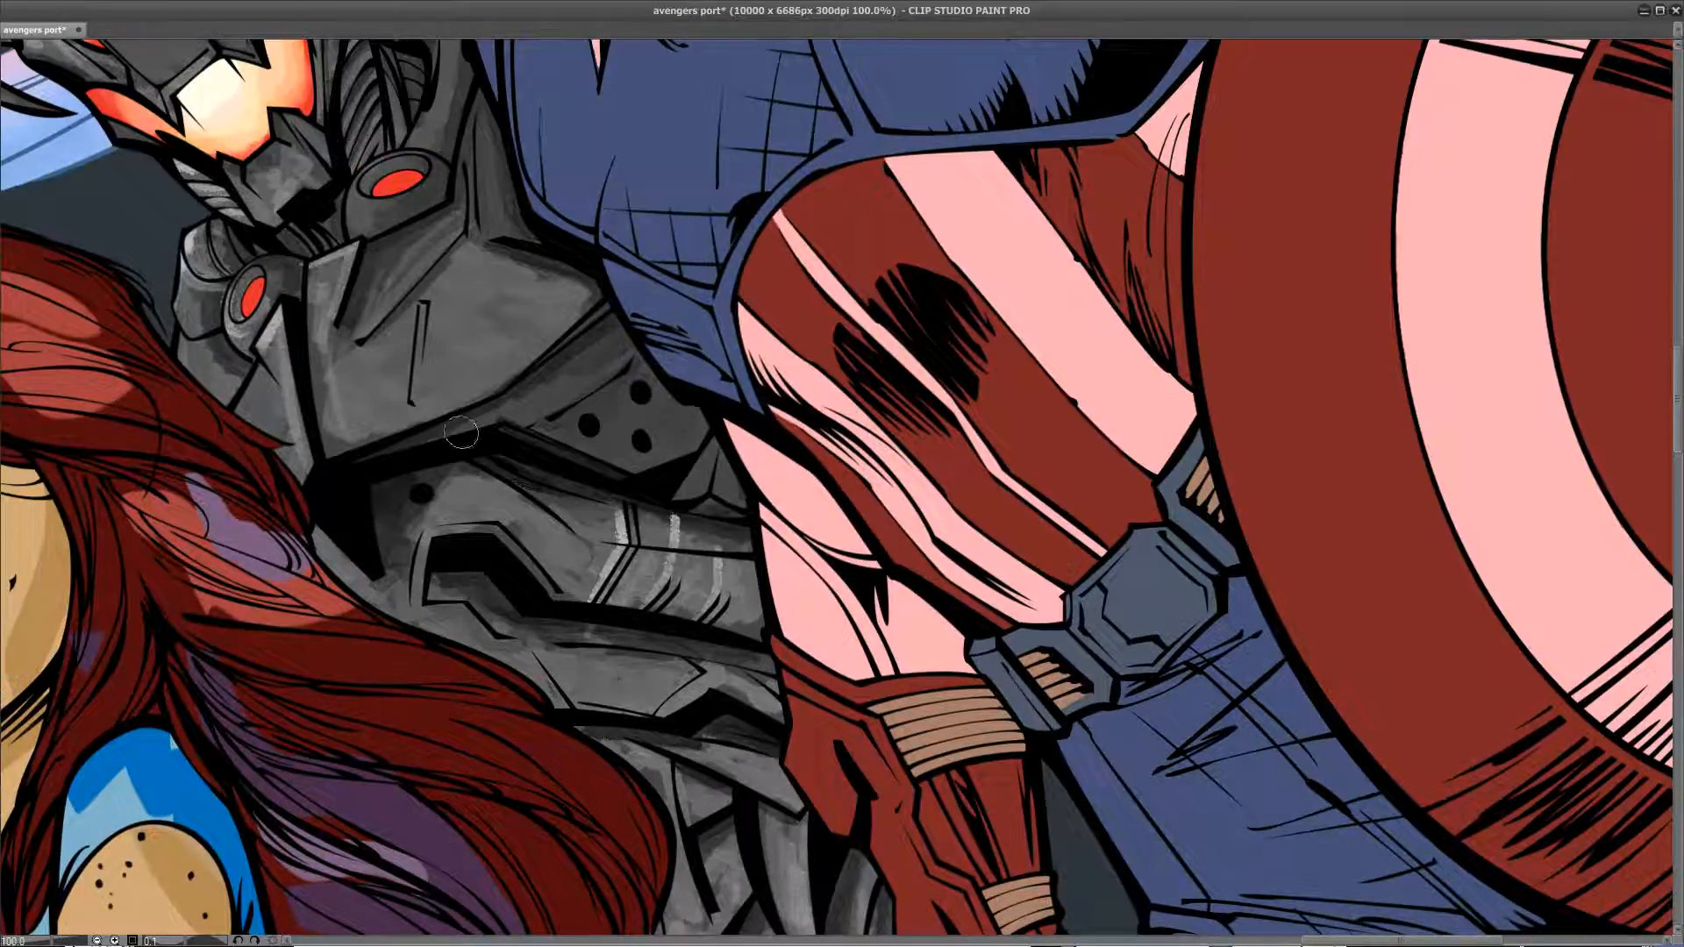
pyautogui.moveTo(609, 350); pyautogui.dragTo(706, 494)
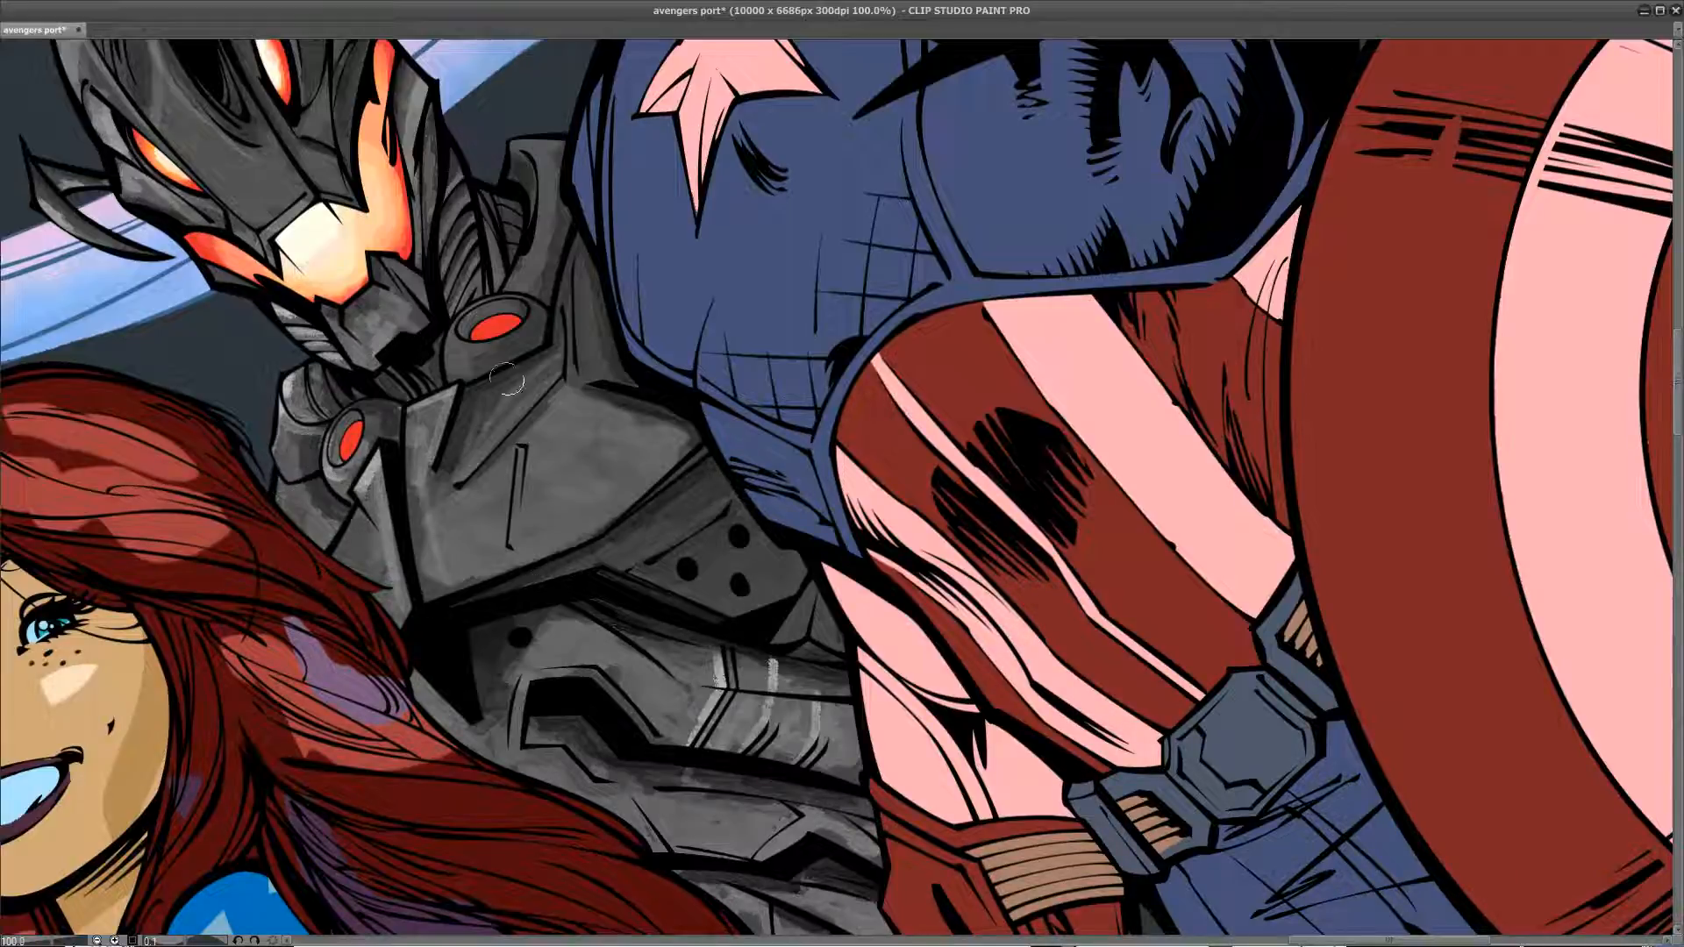
pyautogui.press('space')
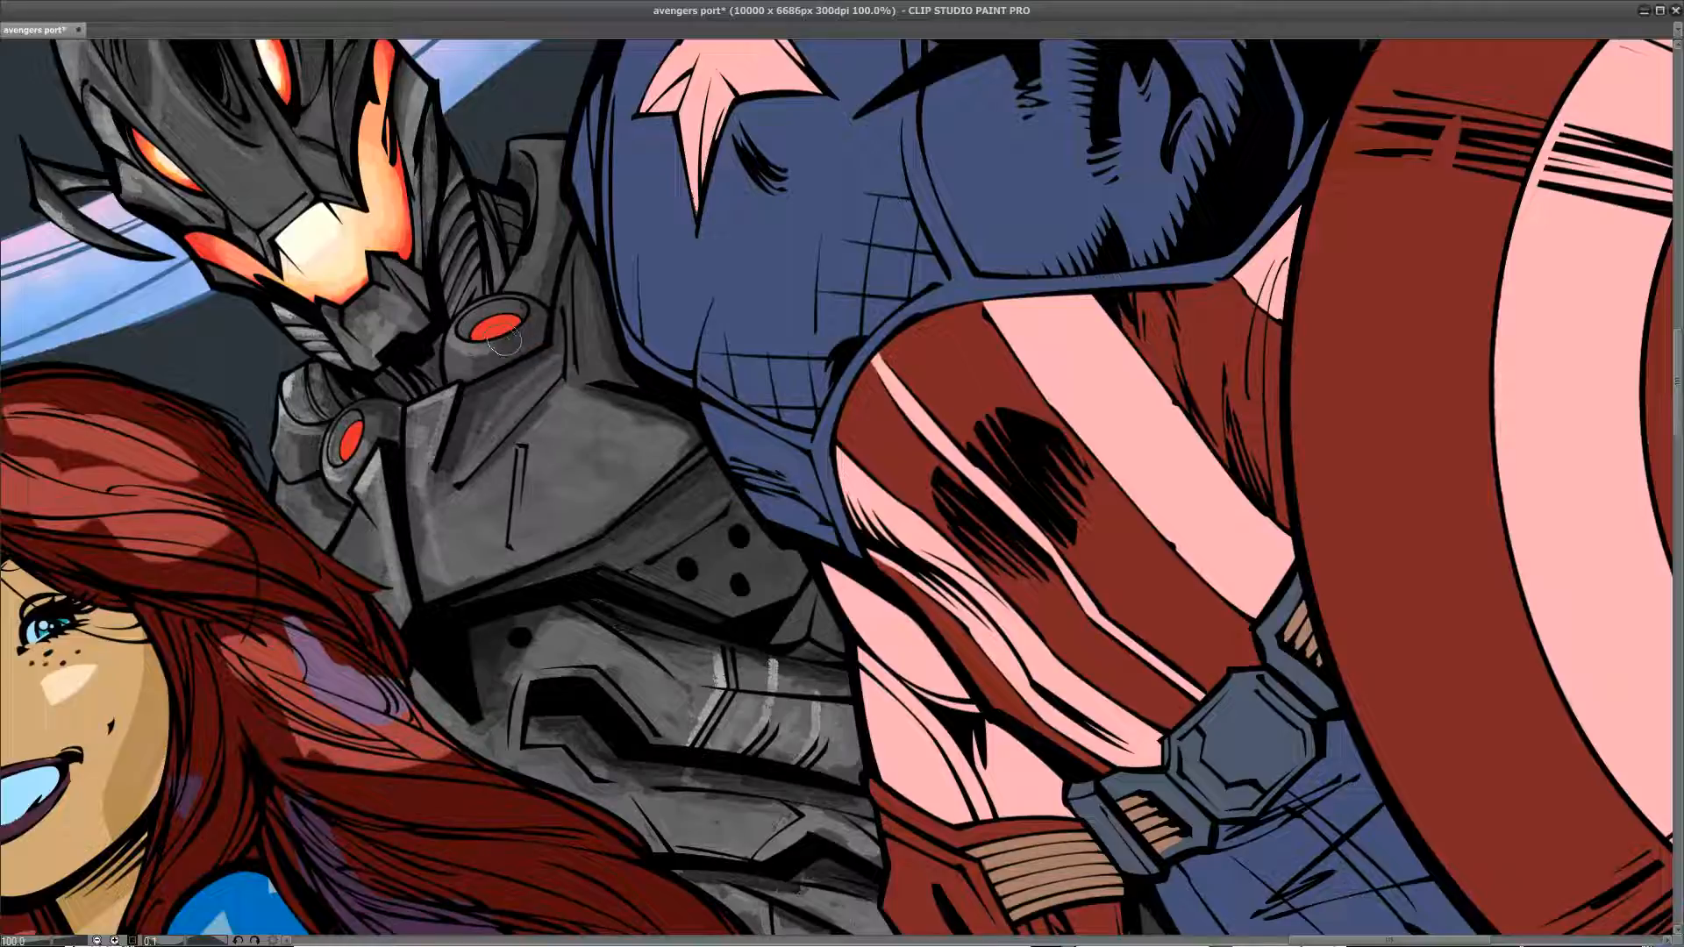
pyautogui.moveTo(543, 402); pyautogui.dragTo(555, 482)
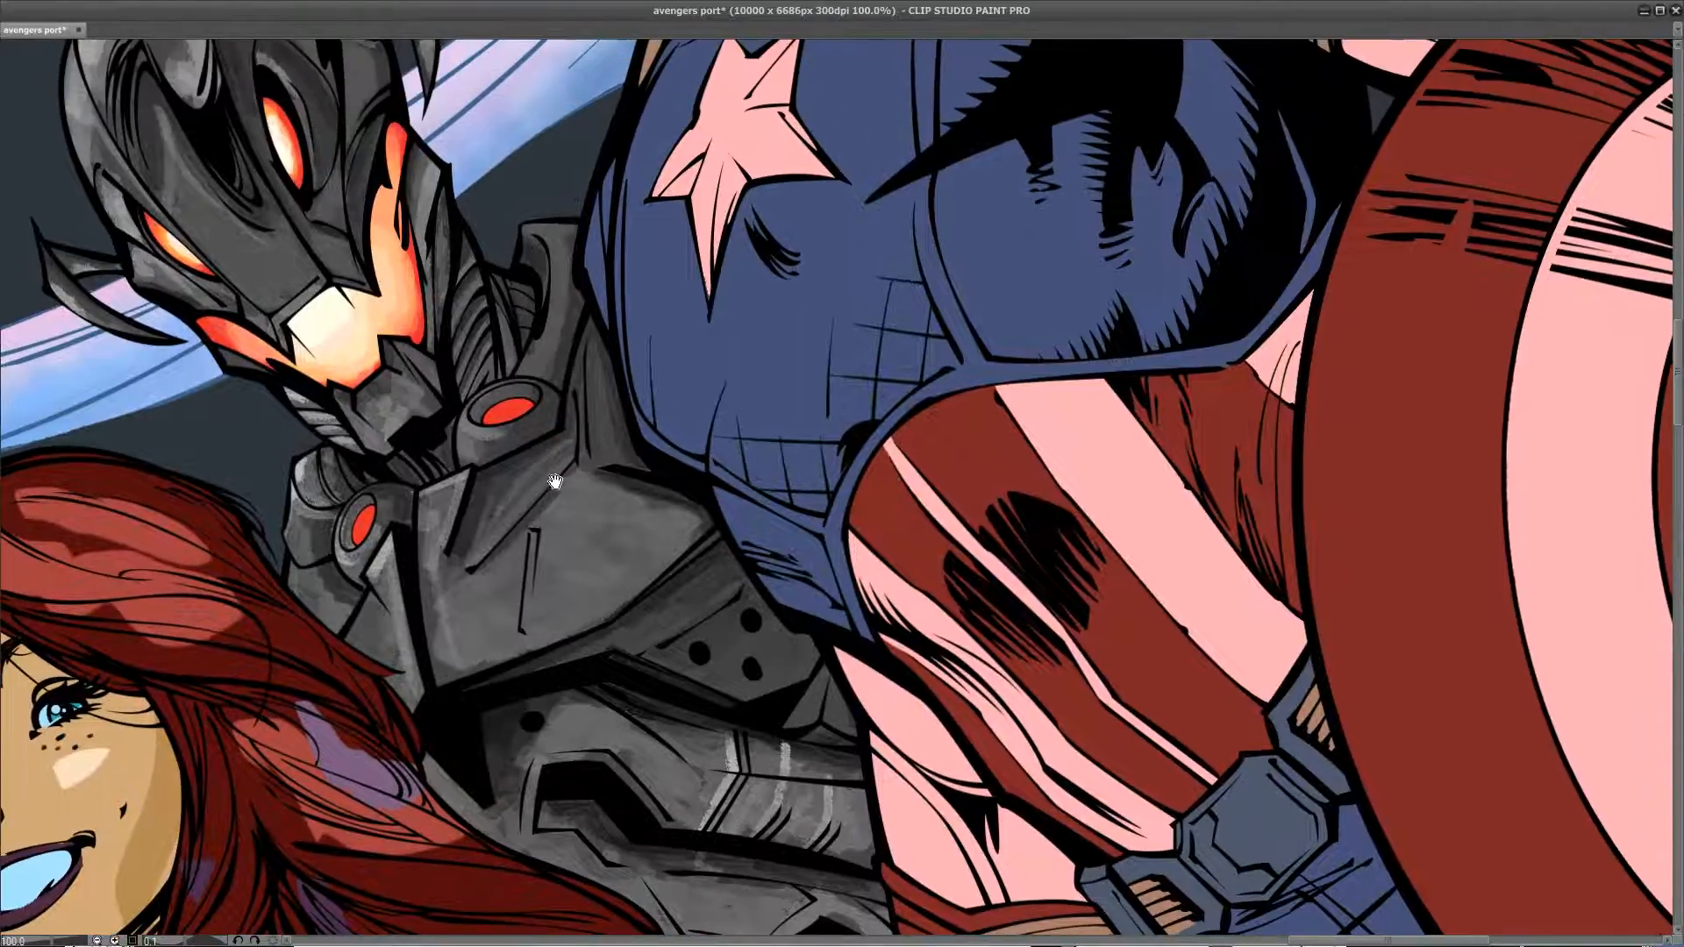
pyautogui.moveTo(486, 404); pyautogui.dragTo(489, 406)
# Step: Add small grey strokes to the narrow waist plates above the red hip lights
pyautogui.moveTo(658, 589); pyautogui.dragTo(430, 171)
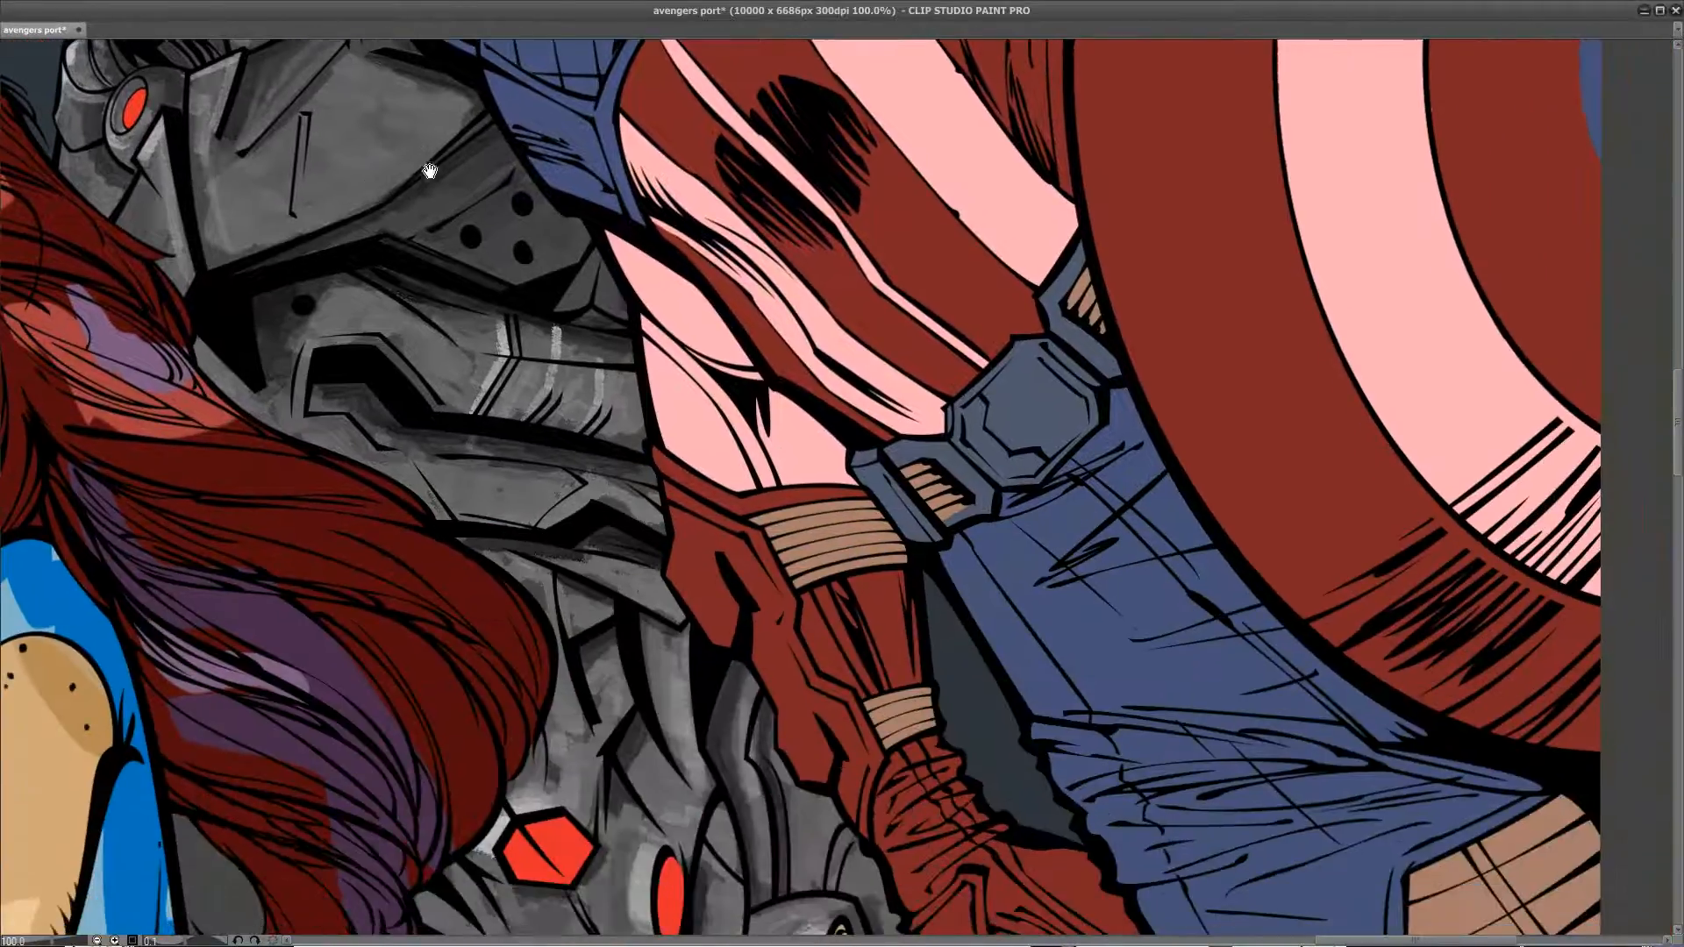
pyautogui.moveTo(706, 689)
pyautogui.mouseDown()
pyautogui.moveTo(687, 659)
pyautogui.moveTo(692, 734)
pyautogui.moveTo(698, 703)
pyautogui.moveTo(658, 648)
pyautogui.moveTo(679, 760)
pyautogui.moveTo(662, 682)
pyautogui.mouseUp()
pyautogui.scroll(-5, 694, 538)
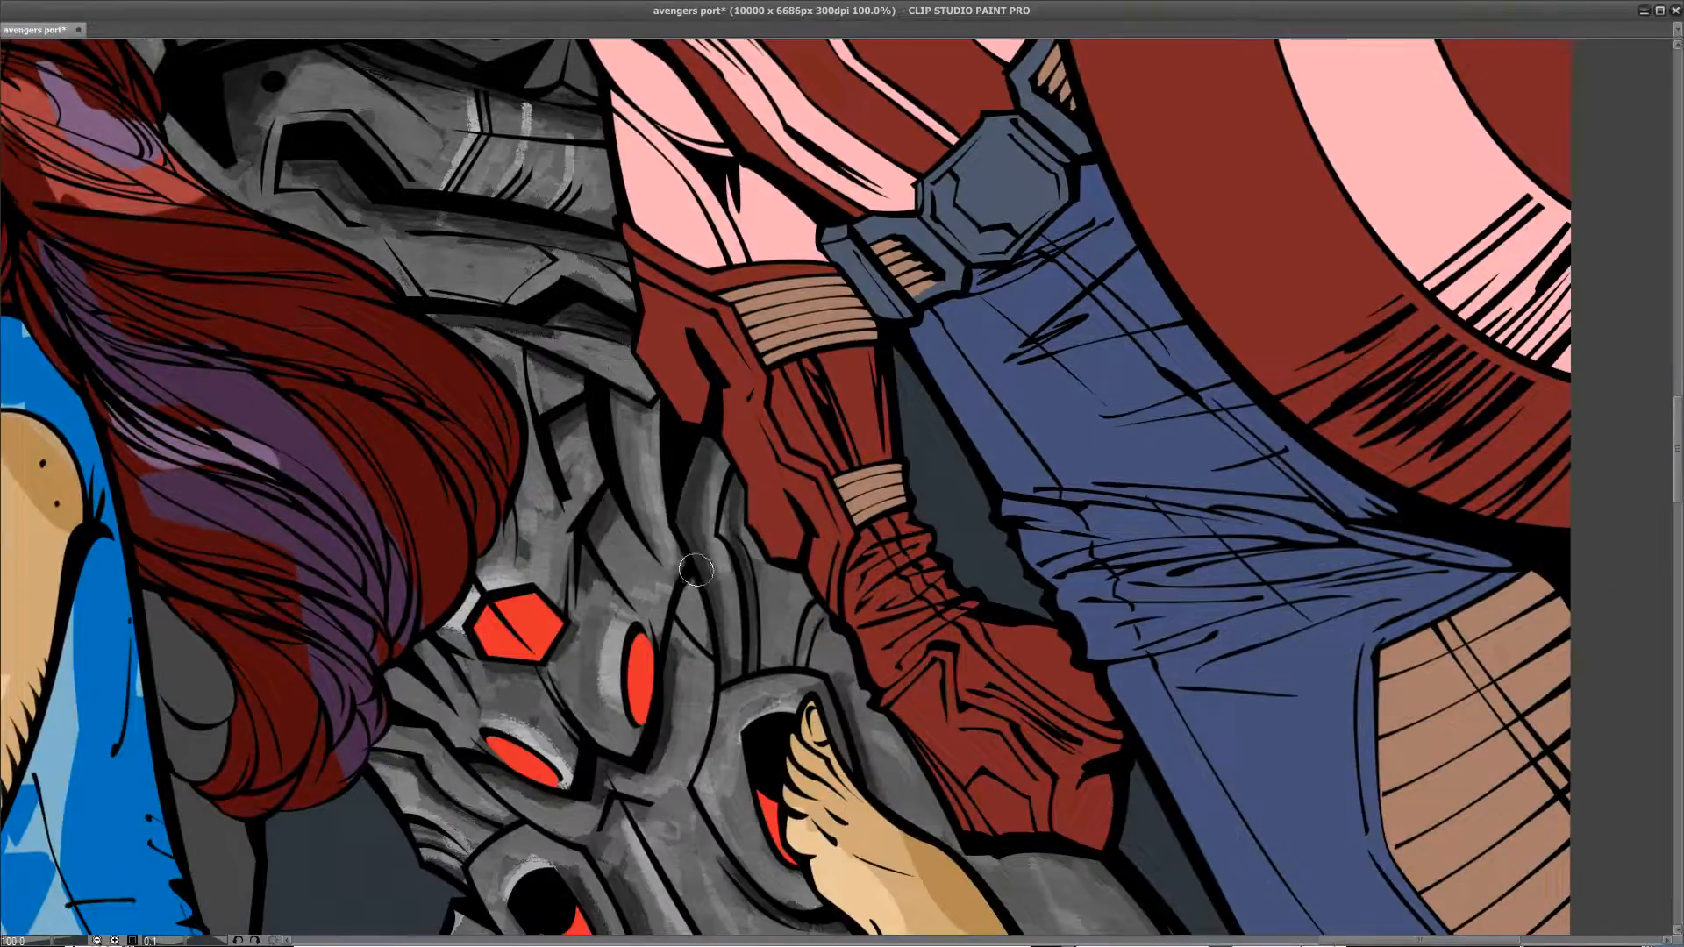
pyautogui.moveTo(632, 542)
pyautogui.mouseDown()
pyautogui.moveTo(619, 519)
pyautogui.moveTo(618, 561)
pyautogui.moveTo(674, 576)
pyautogui.mouseUp()
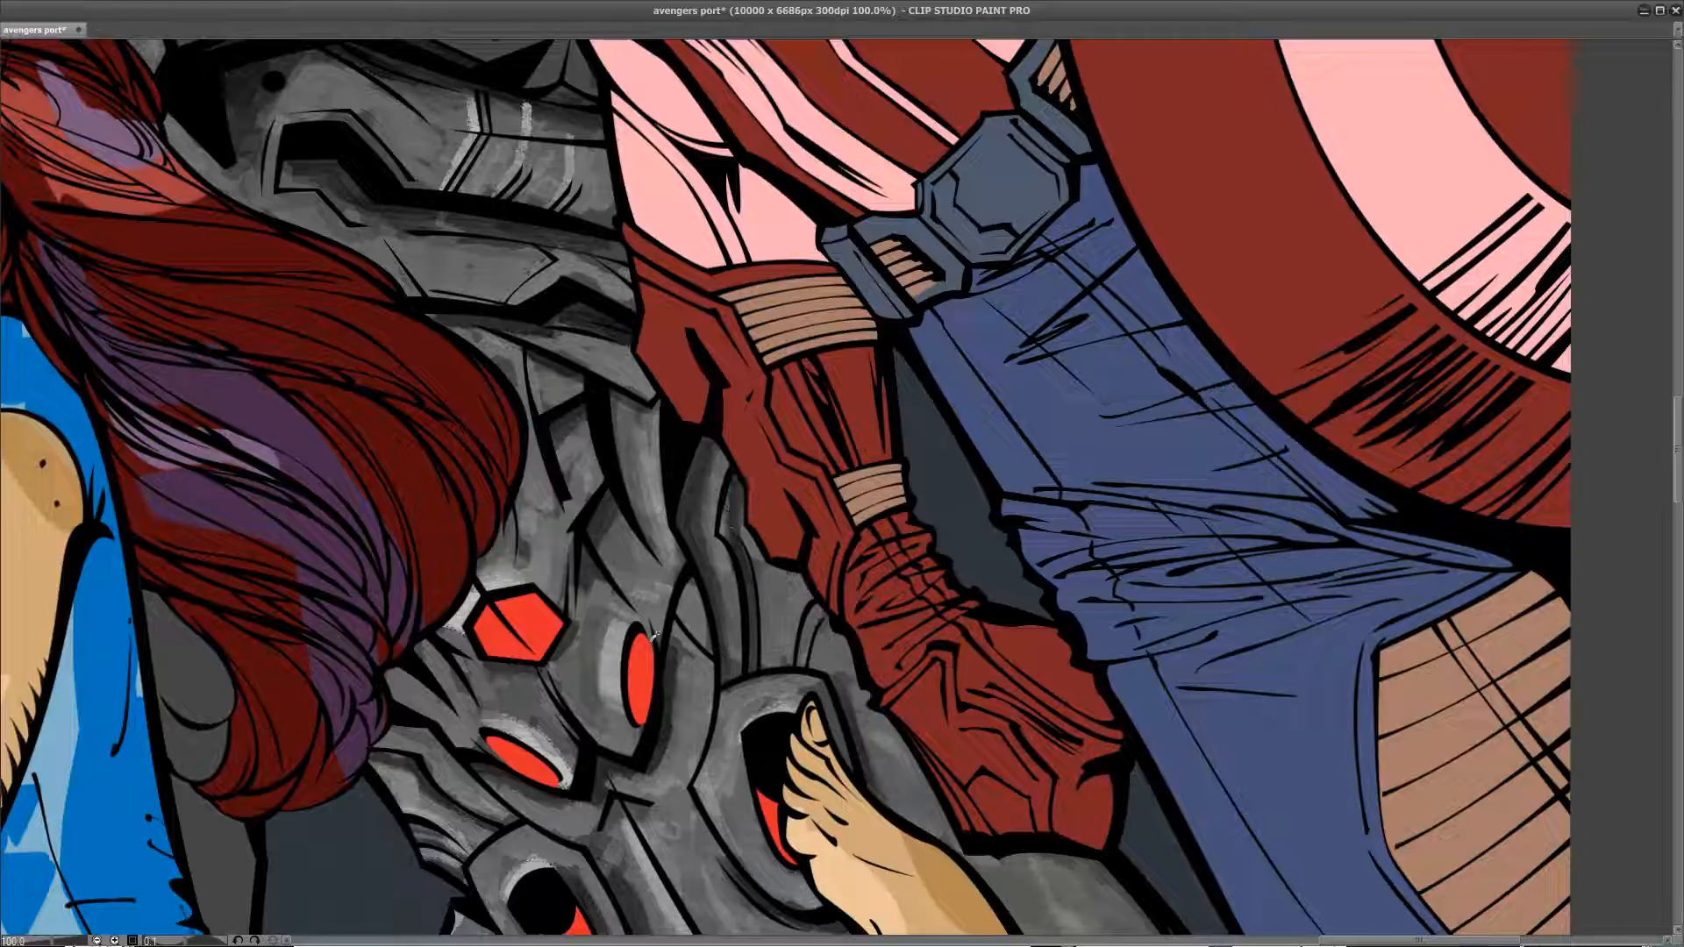
# Step: Refine the highlights on the hip plates around the lower oval light and the small pointed plate above the tan trousers
pyautogui.moveTo(598, 619)
pyautogui.mouseDown()
pyautogui.moveTo(558, 734)
pyautogui.moveTo(508, 696)
pyautogui.moveTo(526, 707)
pyautogui.moveTo(494, 693)
pyautogui.moveTo(434, 708)
pyautogui.moveTo(428, 628)
pyautogui.moveTo(465, 697)
pyautogui.moveTo(398, 557)
pyautogui.mouseUp()
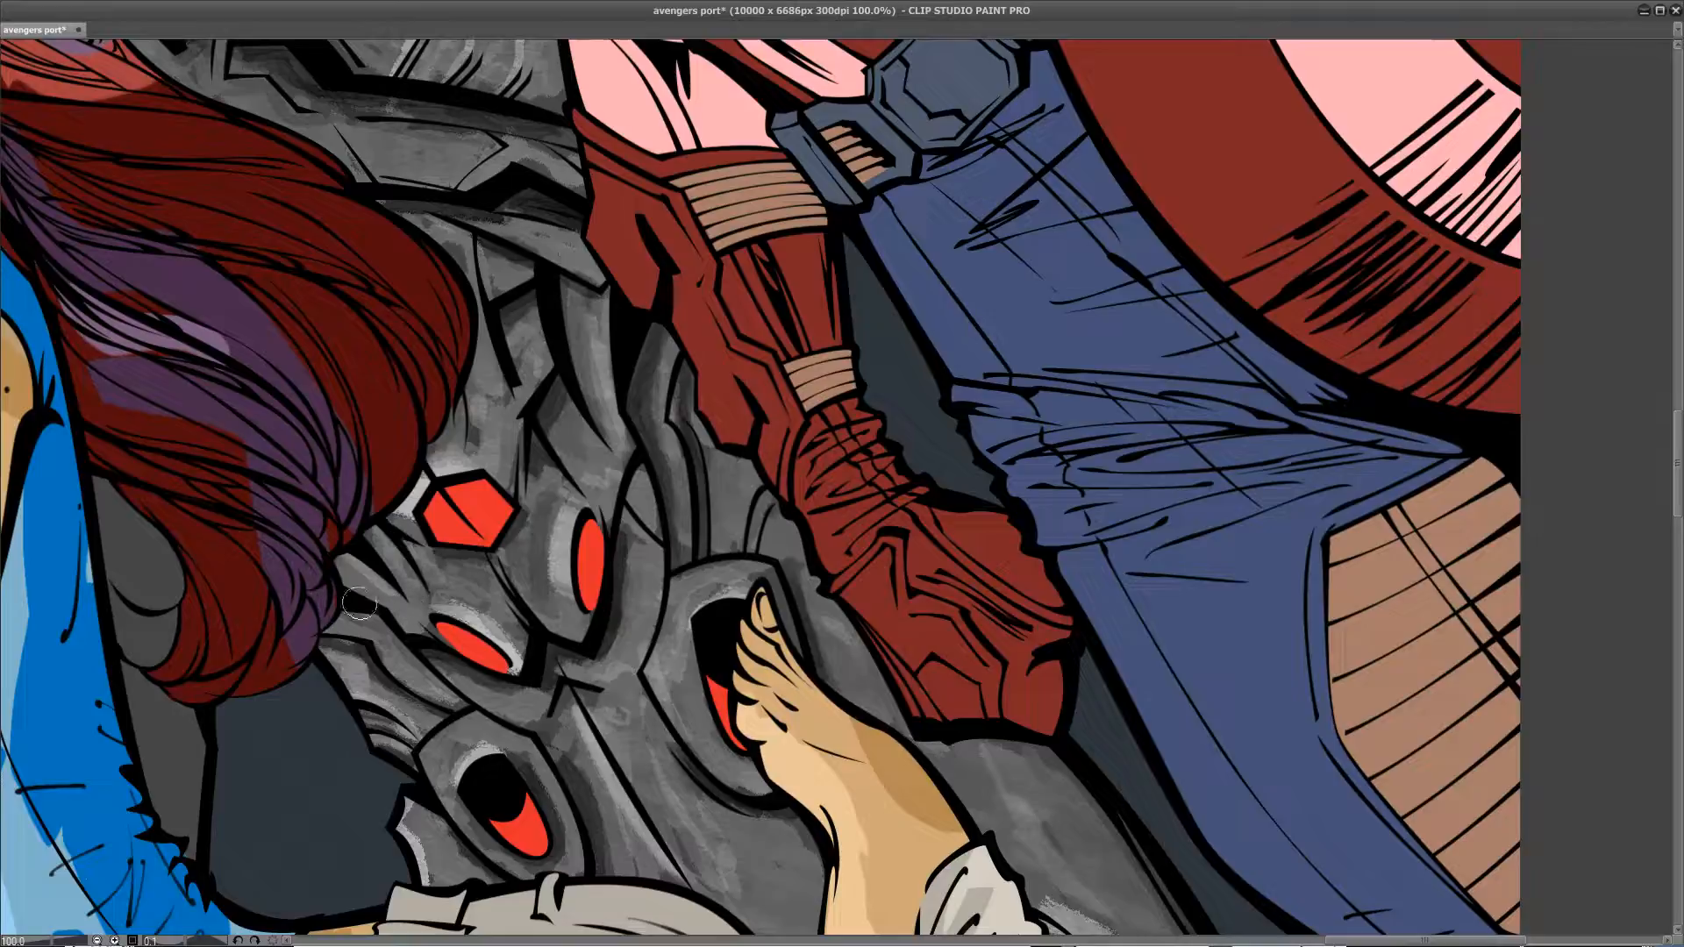
pyautogui.moveTo(554, 743)
pyautogui.mouseDown()
pyautogui.moveTo(432, 509)
pyautogui.moveTo(463, 654)
pyautogui.mouseUp()
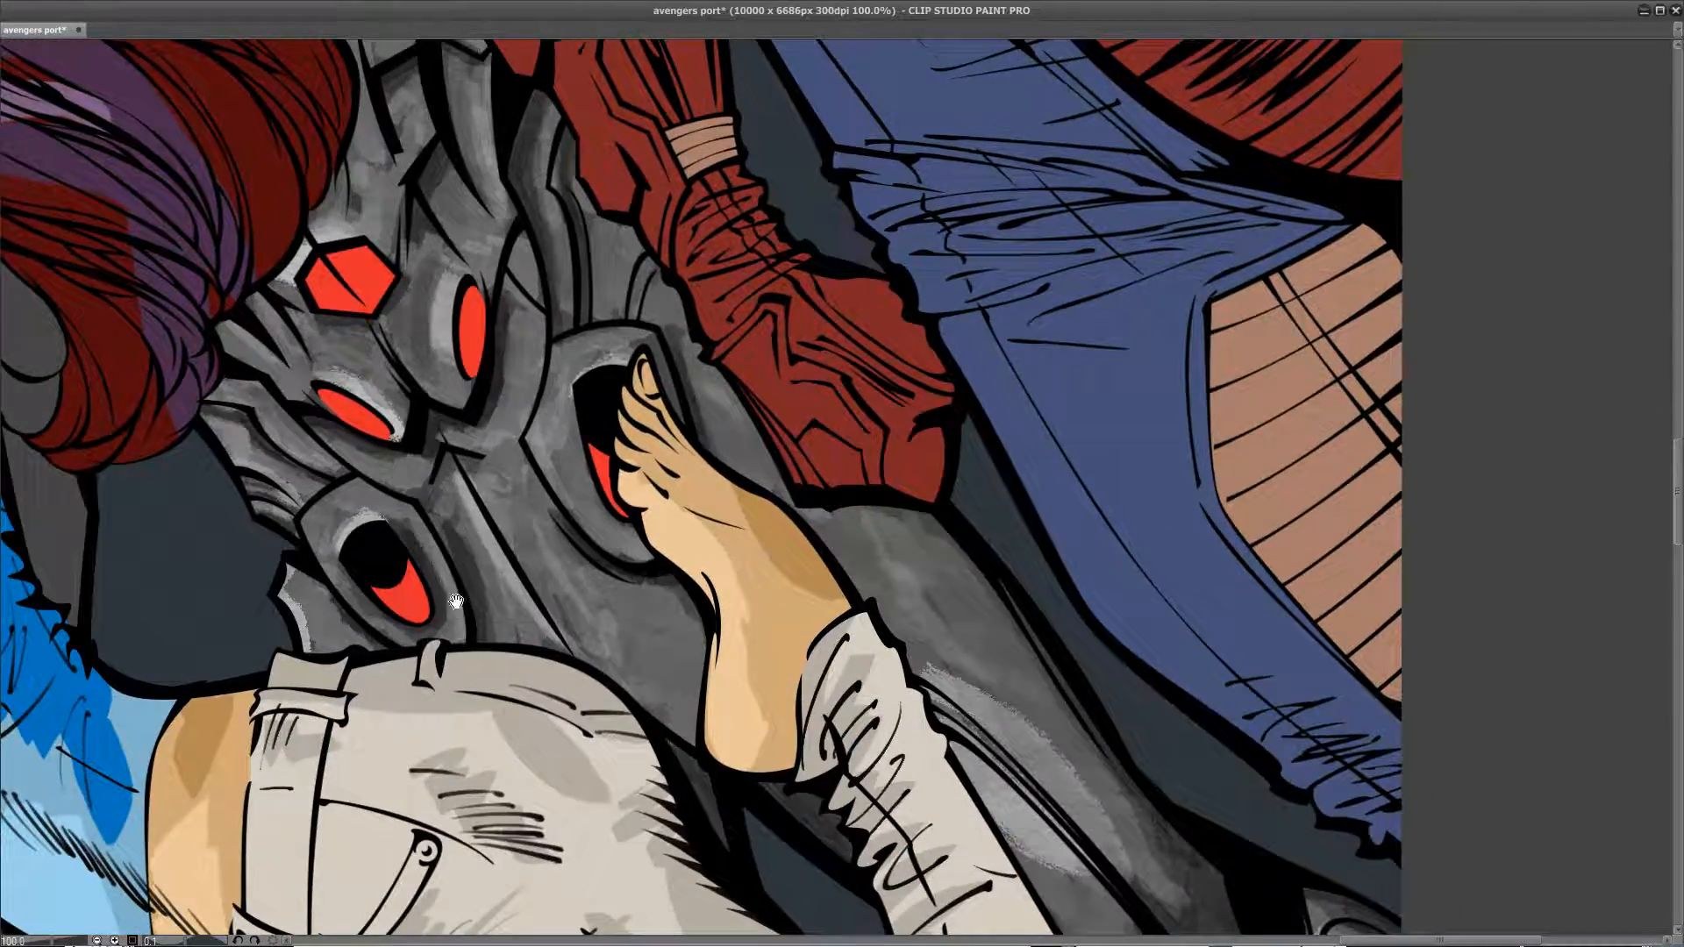
pyautogui.moveTo(606, 244); pyautogui.dragTo(698, 604)
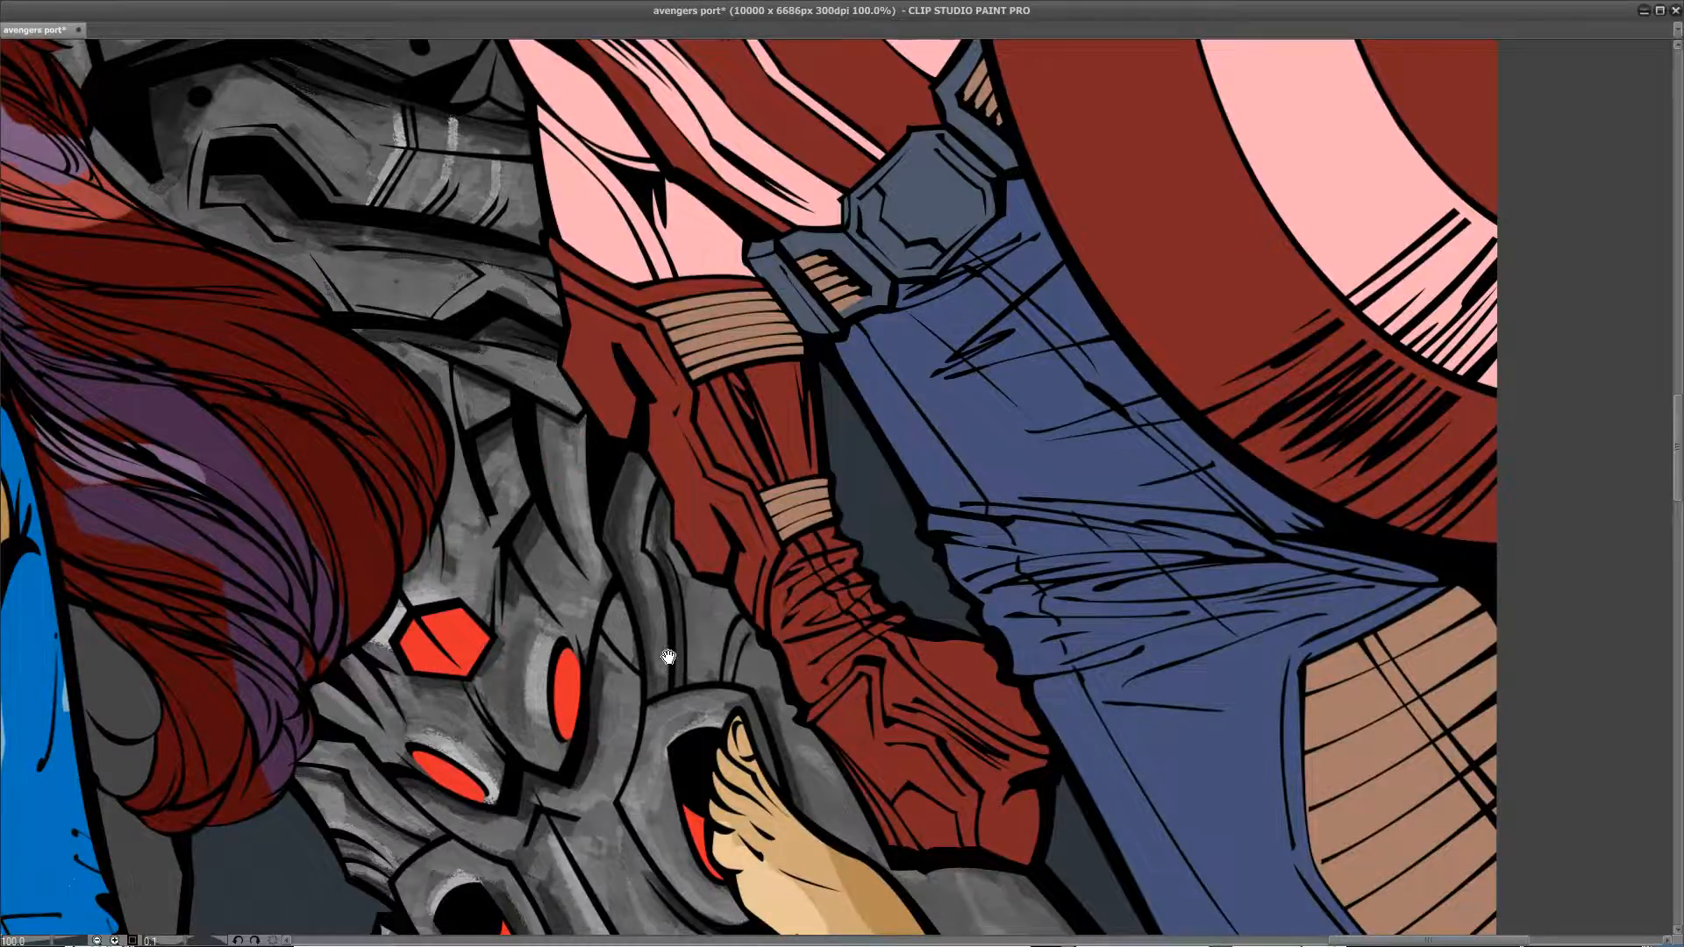
pyautogui.moveTo(669, 656); pyautogui.dragTo(713, 457)
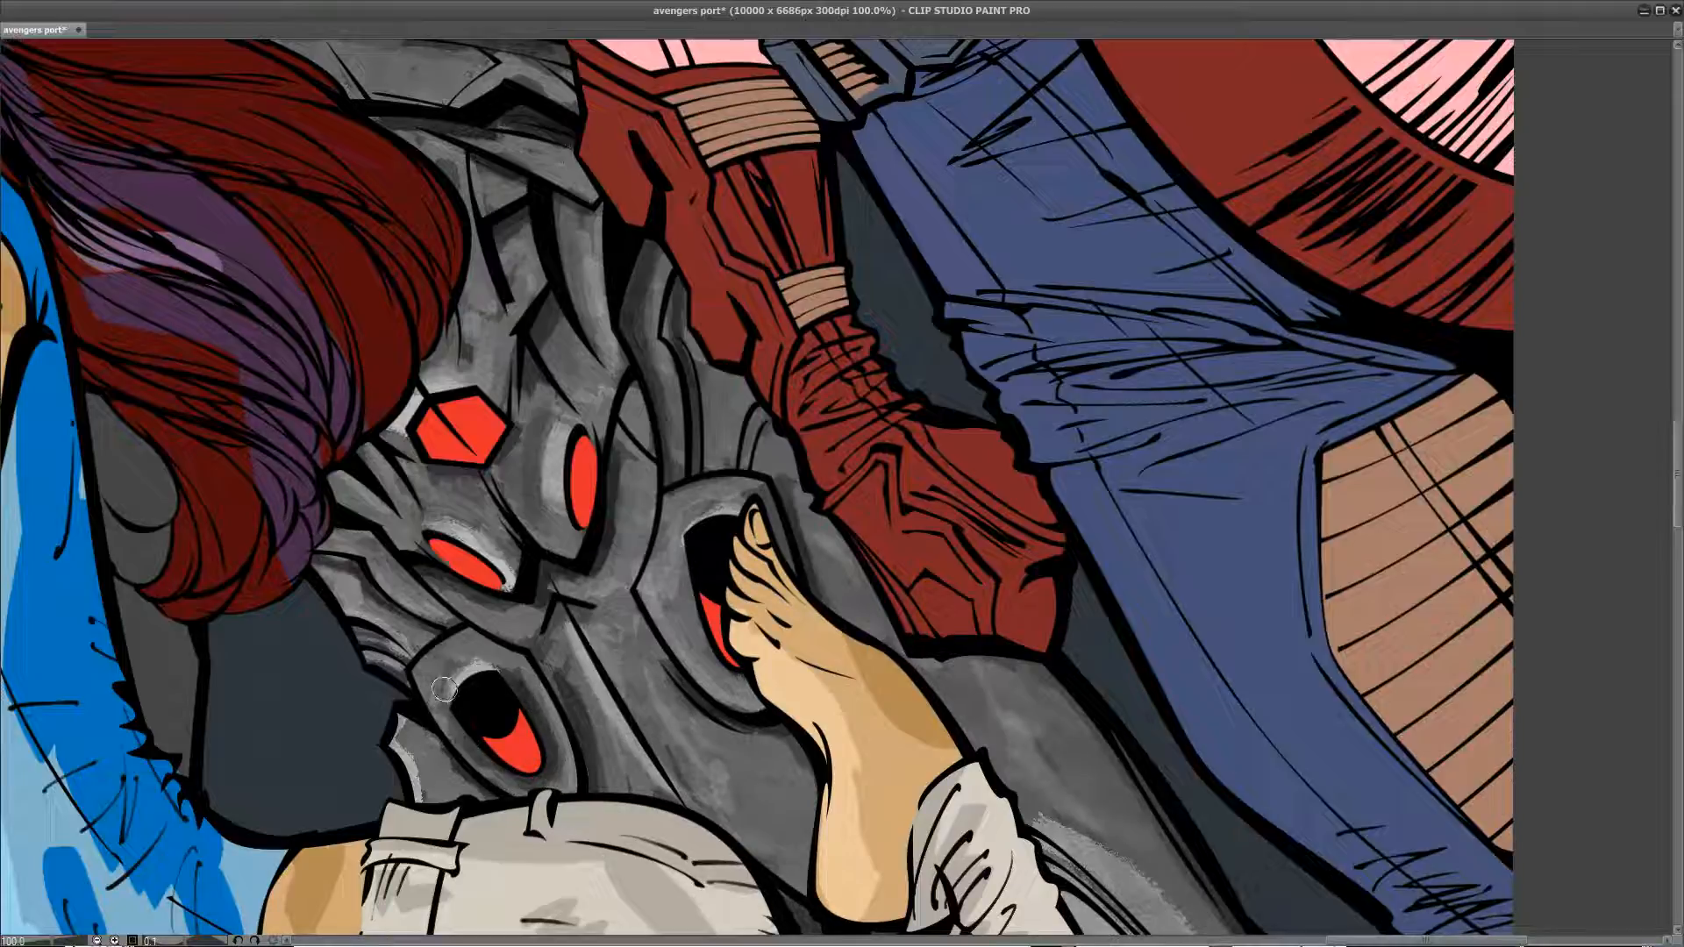
pyautogui.moveTo(495, 666); pyautogui.dragTo(426, 500)
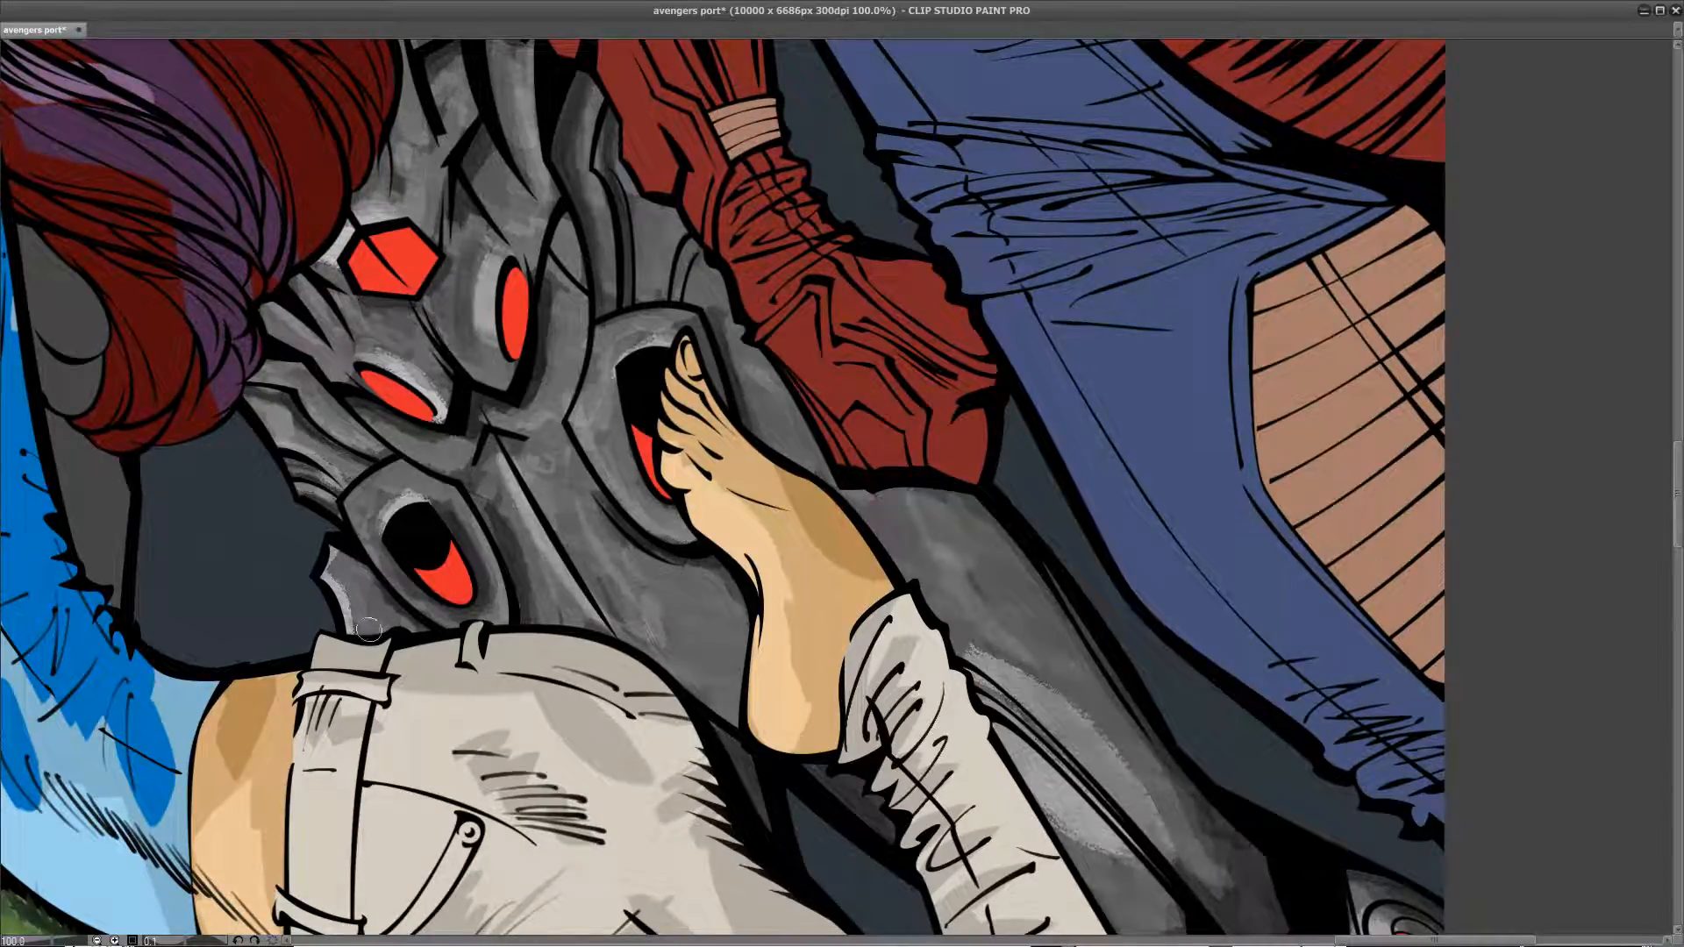
pyautogui.moveTo(376, 558); pyautogui.dragTo(387, 621)
# Step: Touch up the grey highlights along Ultron's long thigh plate and the shin at the artwork's edge
pyautogui.moveTo(803, 693); pyautogui.dragTo(477, 564)
pyautogui.moveTo(922, 689); pyautogui.dragTo(523, 354)
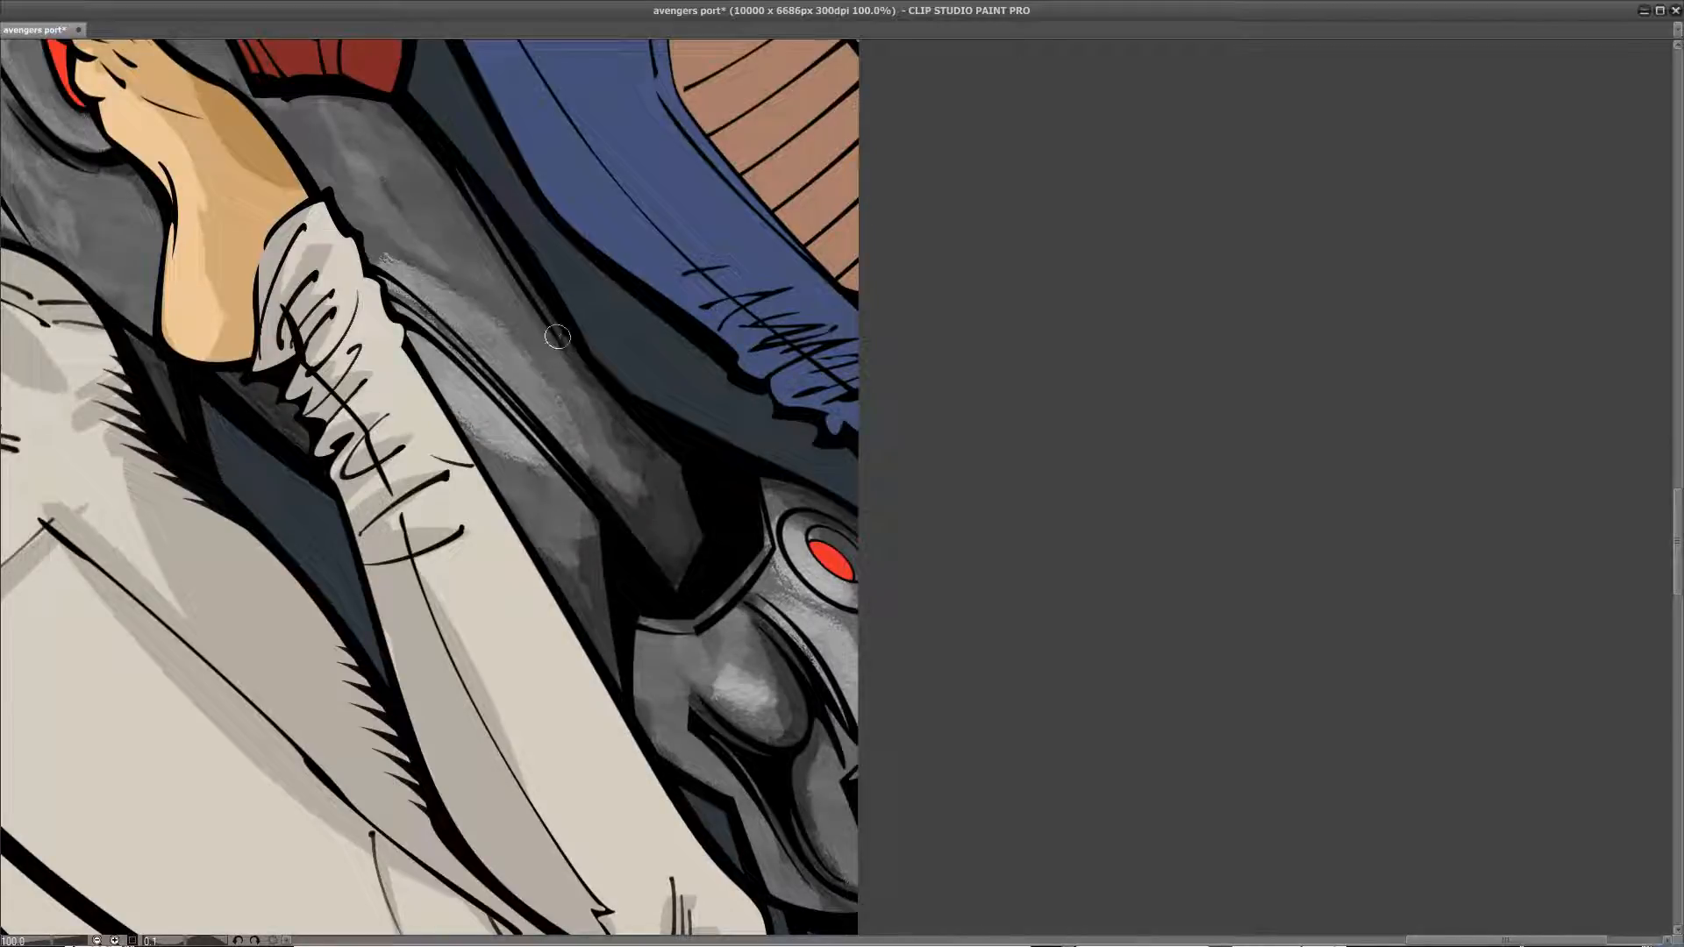
pyautogui.moveTo(478, 244); pyautogui.dragTo(542, 331)
pyautogui.moveTo(380, 188)
pyautogui.mouseDown()
pyautogui.moveTo(443, 218)
pyautogui.moveTo(432, 147)
pyautogui.moveTo(383, 105)
pyautogui.moveTo(526, 254)
pyautogui.mouseUp()
pyautogui.moveTo(745, 551)
pyautogui.mouseDown()
pyautogui.moveTo(638, 481)
pyautogui.moveTo(549, 490)
pyautogui.mouseUp()
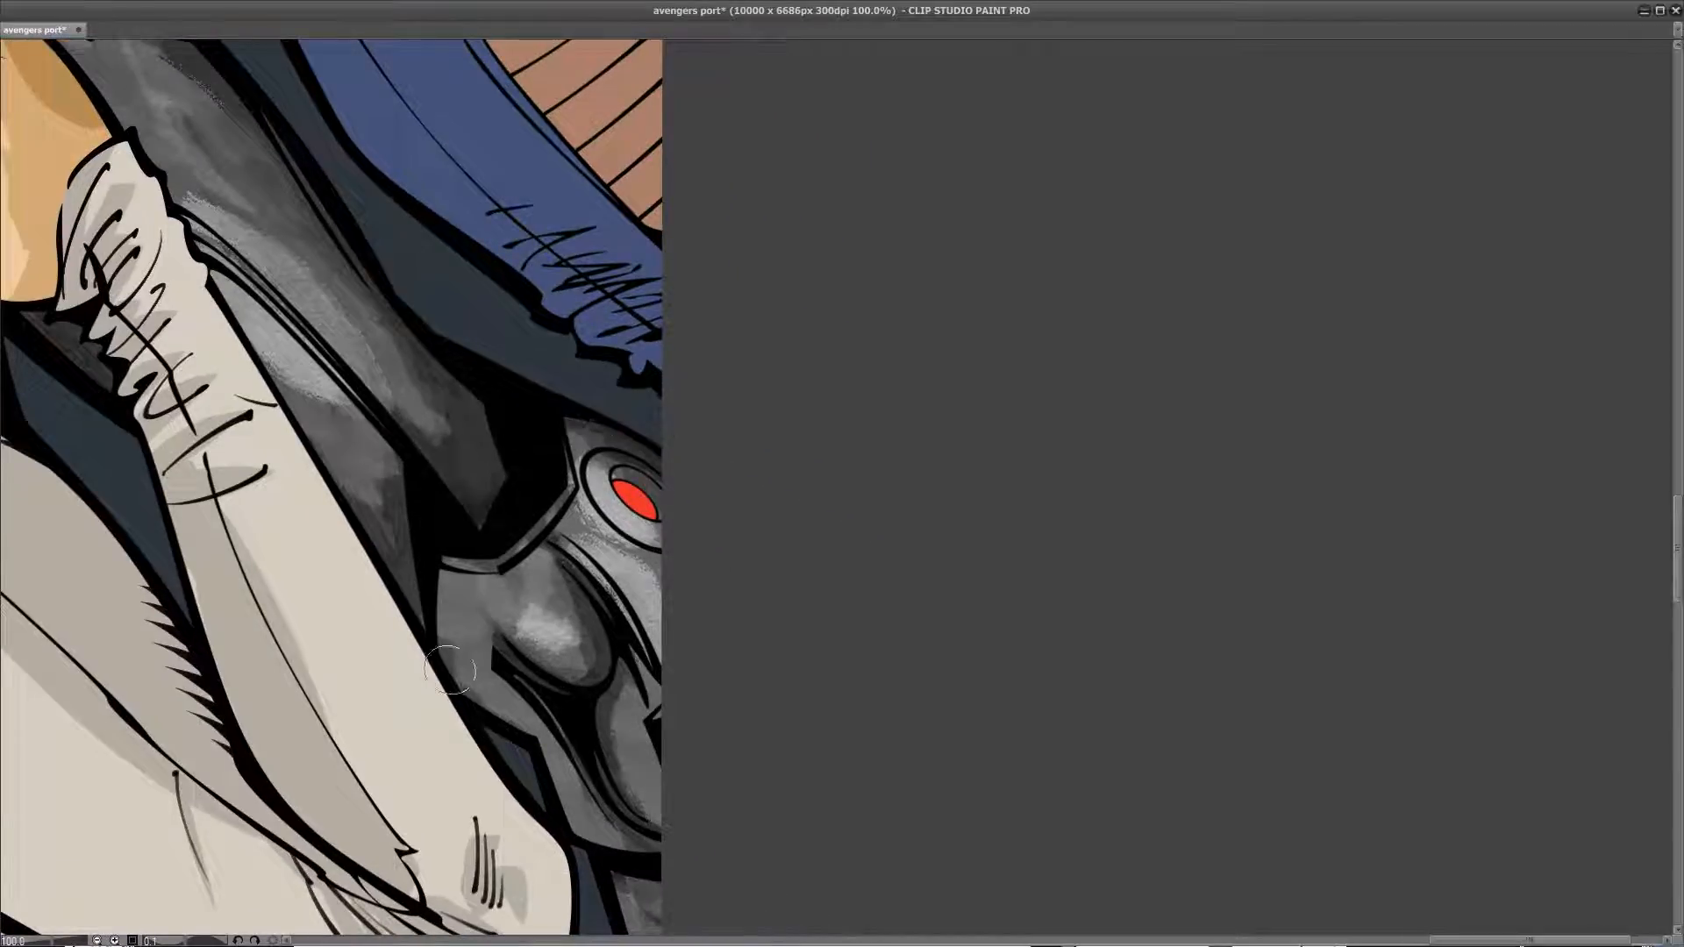
pyautogui.moveTo(599, 930); pyautogui.dragTo(498, 552)
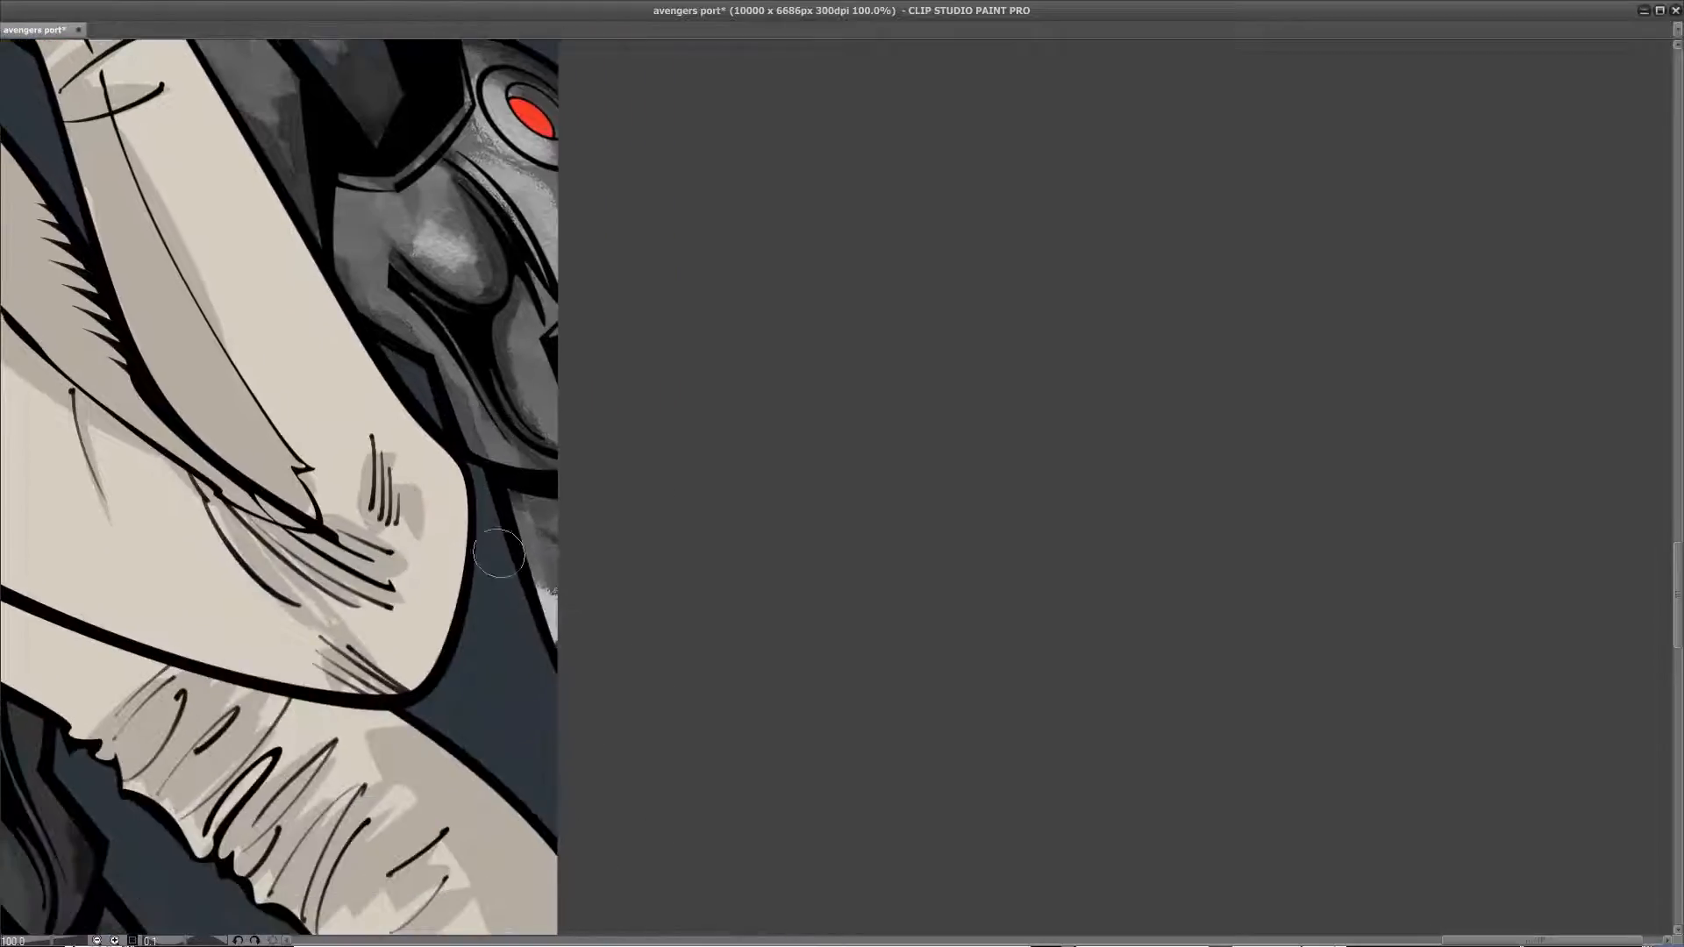
pyautogui.moveTo(534, 628); pyautogui.dragTo(564, 568)
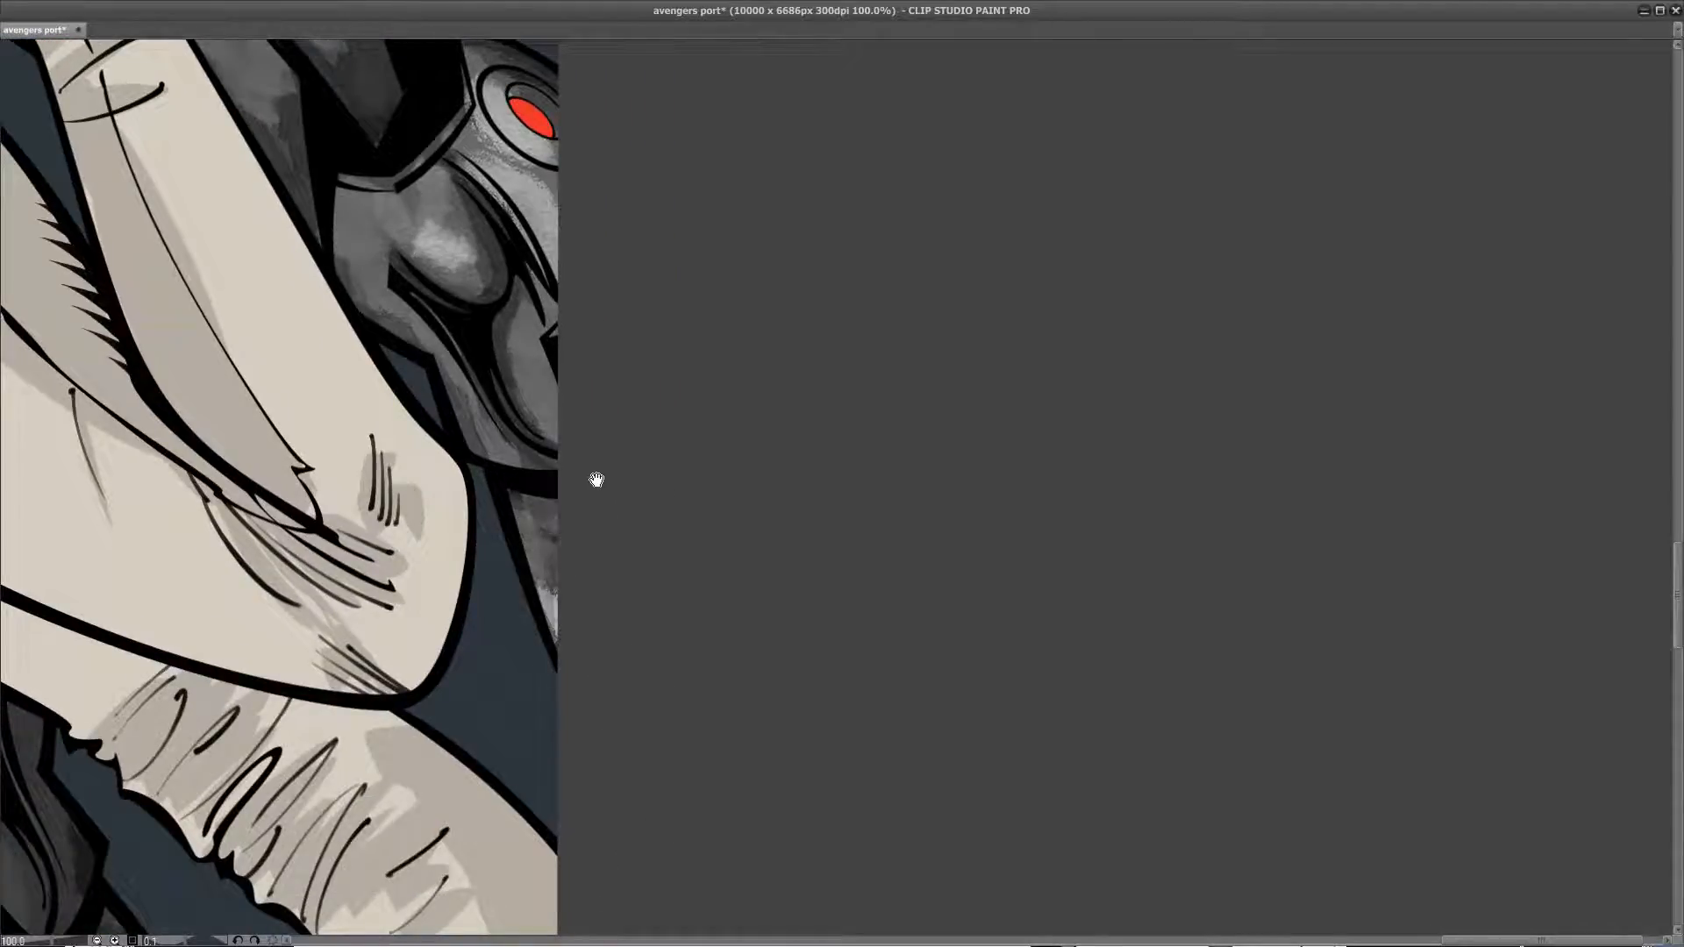
# Step: Refine the highlights on the rounded knee plate and the armour beneath the red light at the artwork's edge
pyautogui.moveTo(596, 479); pyautogui.dragTo(552, 672)
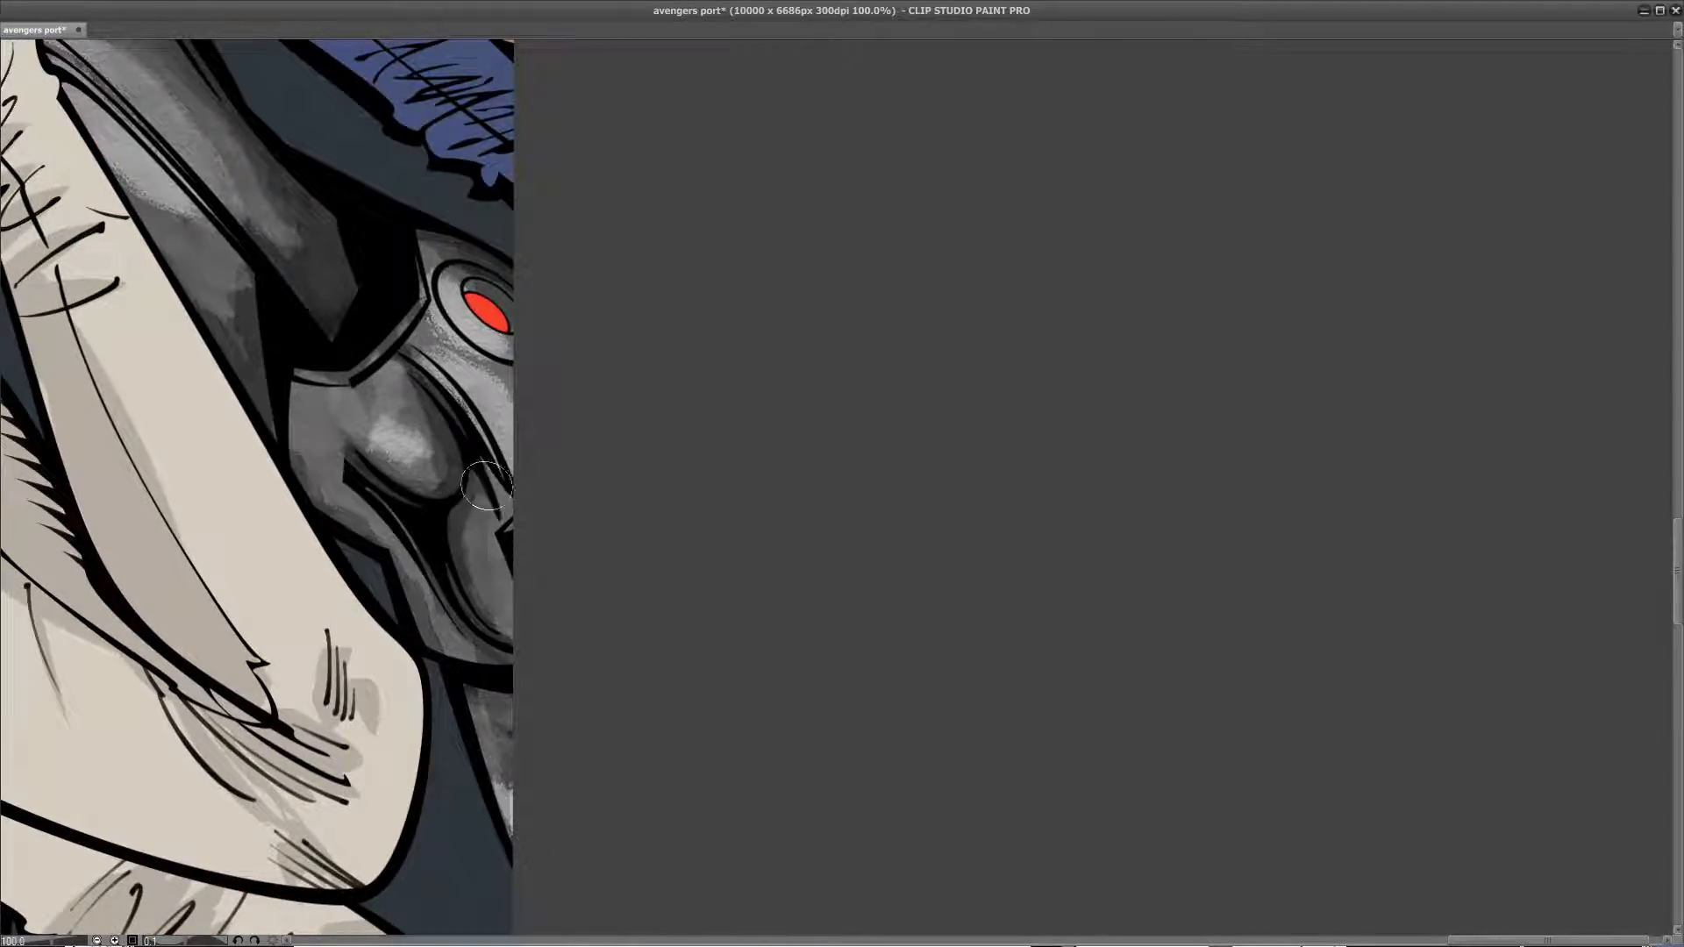
pyautogui.moveTo(421, 470); pyautogui.dragTo(412, 443)
pyautogui.moveTo(444, 355)
pyautogui.mouseDown()
pyautogui.moveTo(508, 397)
pyautogui.moveTo(412, 337)
pyautogui.moveTo(536, 413)
pyautogui.moveTo(445, 344)
pyautogui.moveTo(507, 383)
pyautogui.mouseUp()
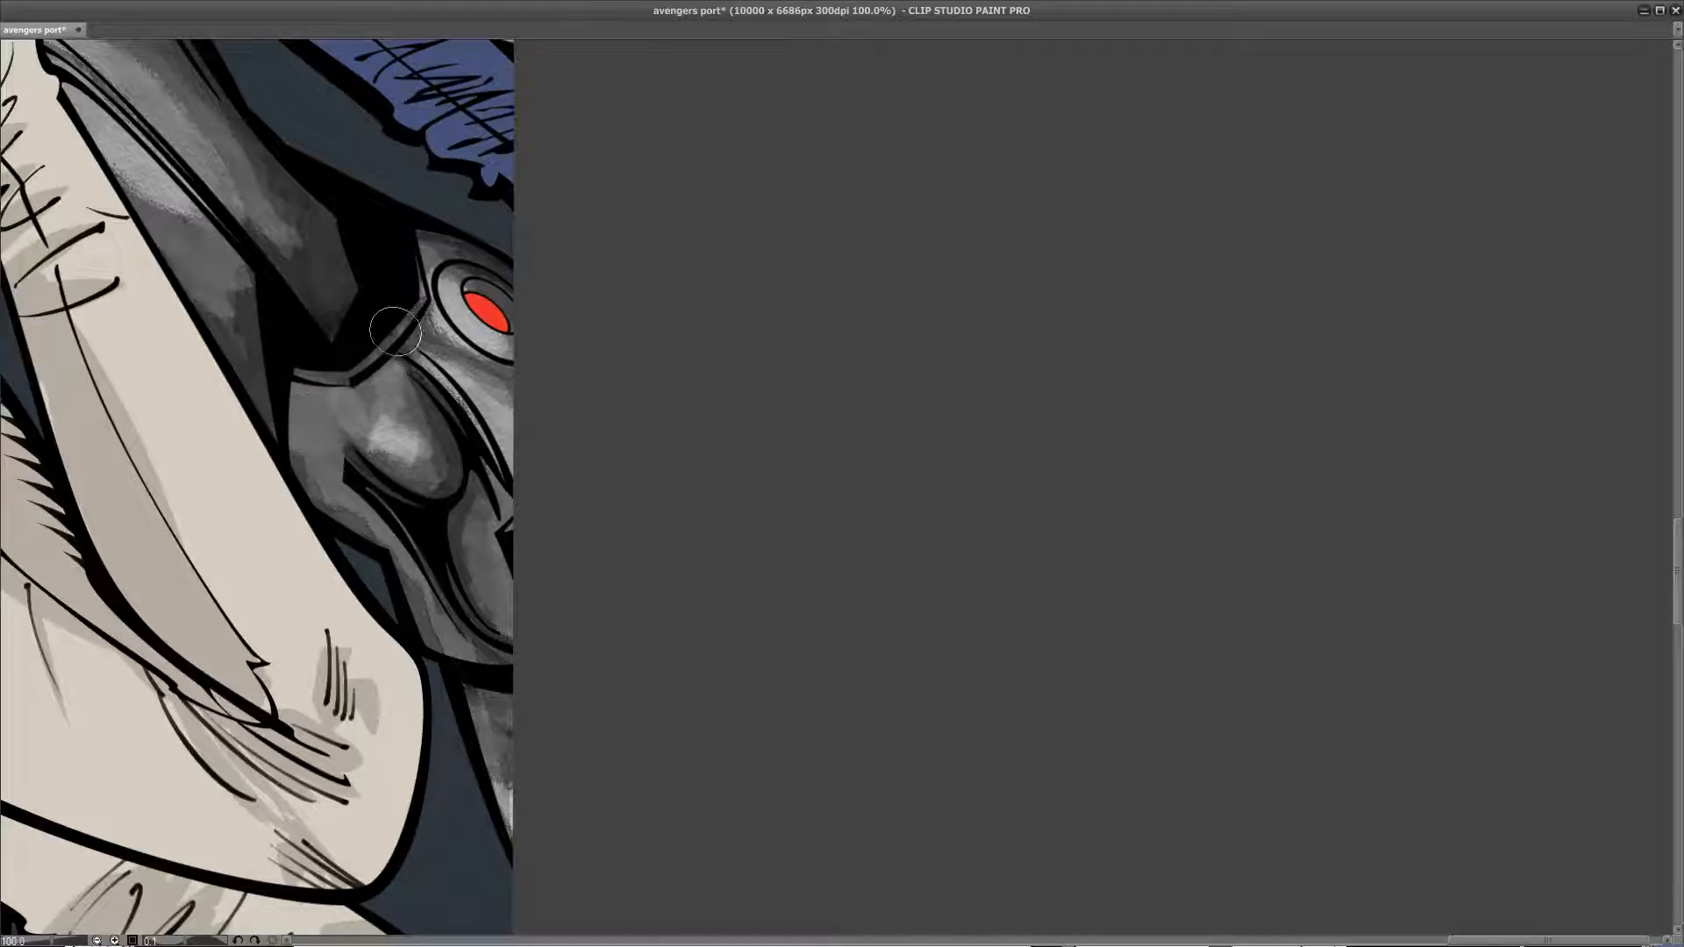
# Step: Shade the fingers, thumb, and back of Ultron's clawed hand beside the tan trousers with textured grey strokes
pyautogui.moveTo(374, 279); pyautogui.dragTo(501, 441)
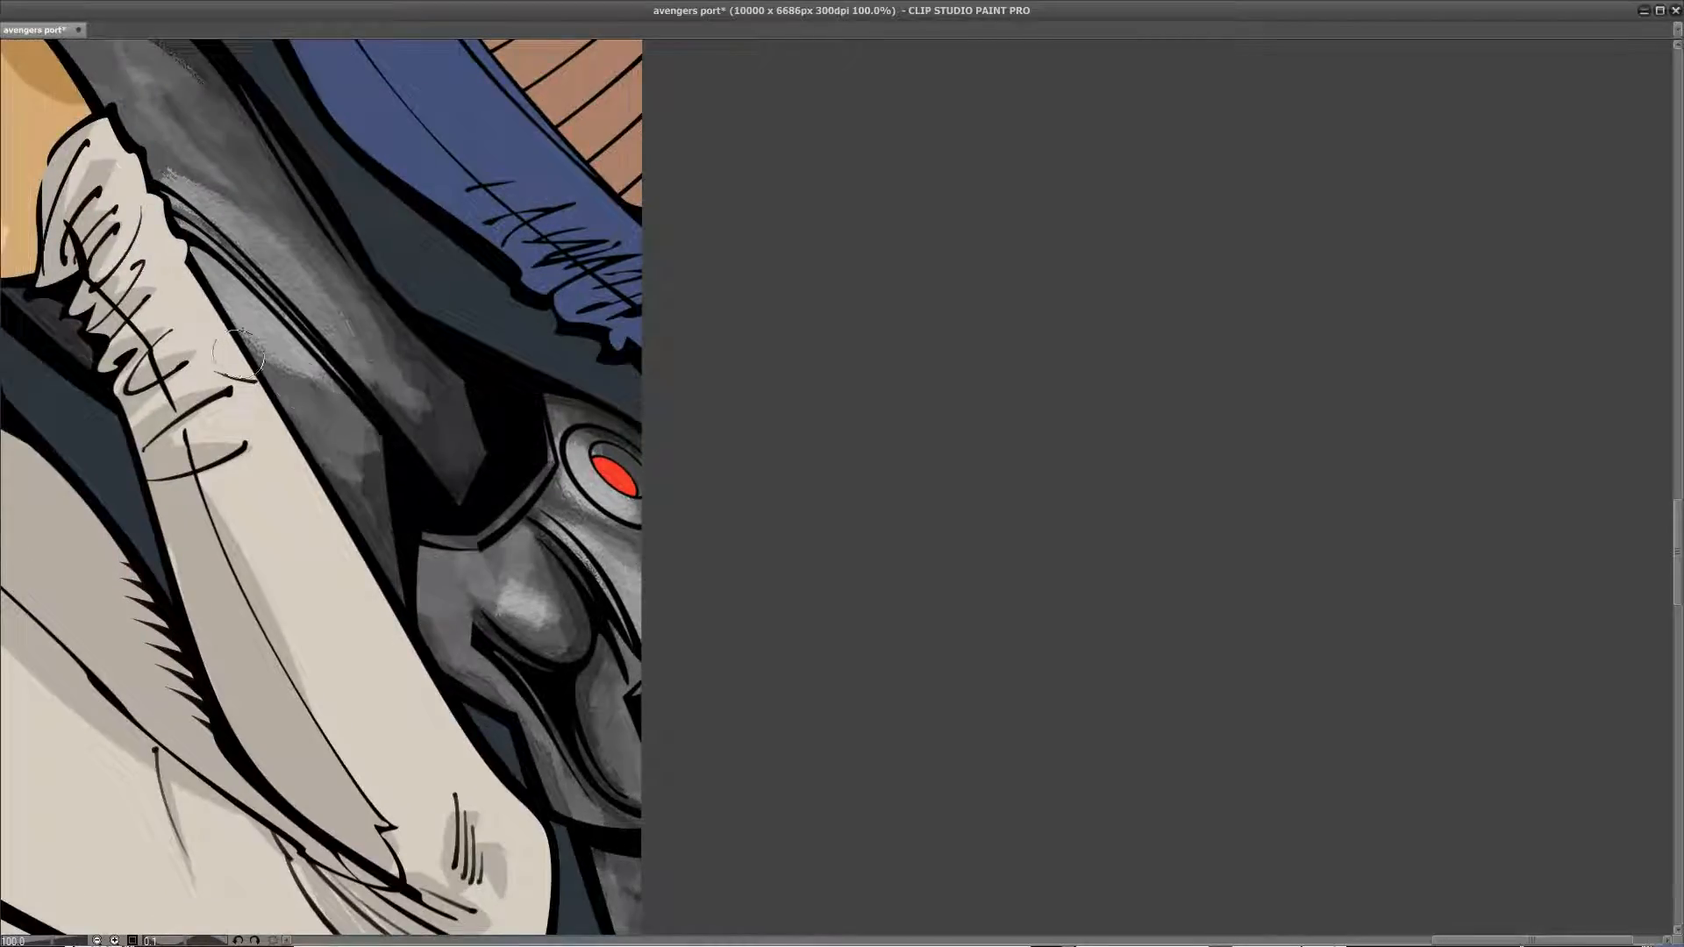
pyautogui.moveTo(345, 432); pyautogui.dragTo(712, 578)
pyautogui.moveTo(353, 527); pyautogui.dragTo(629, 742)
pyautogui.moveTo(335, 368); pyautogui.dragTo(483, 642)
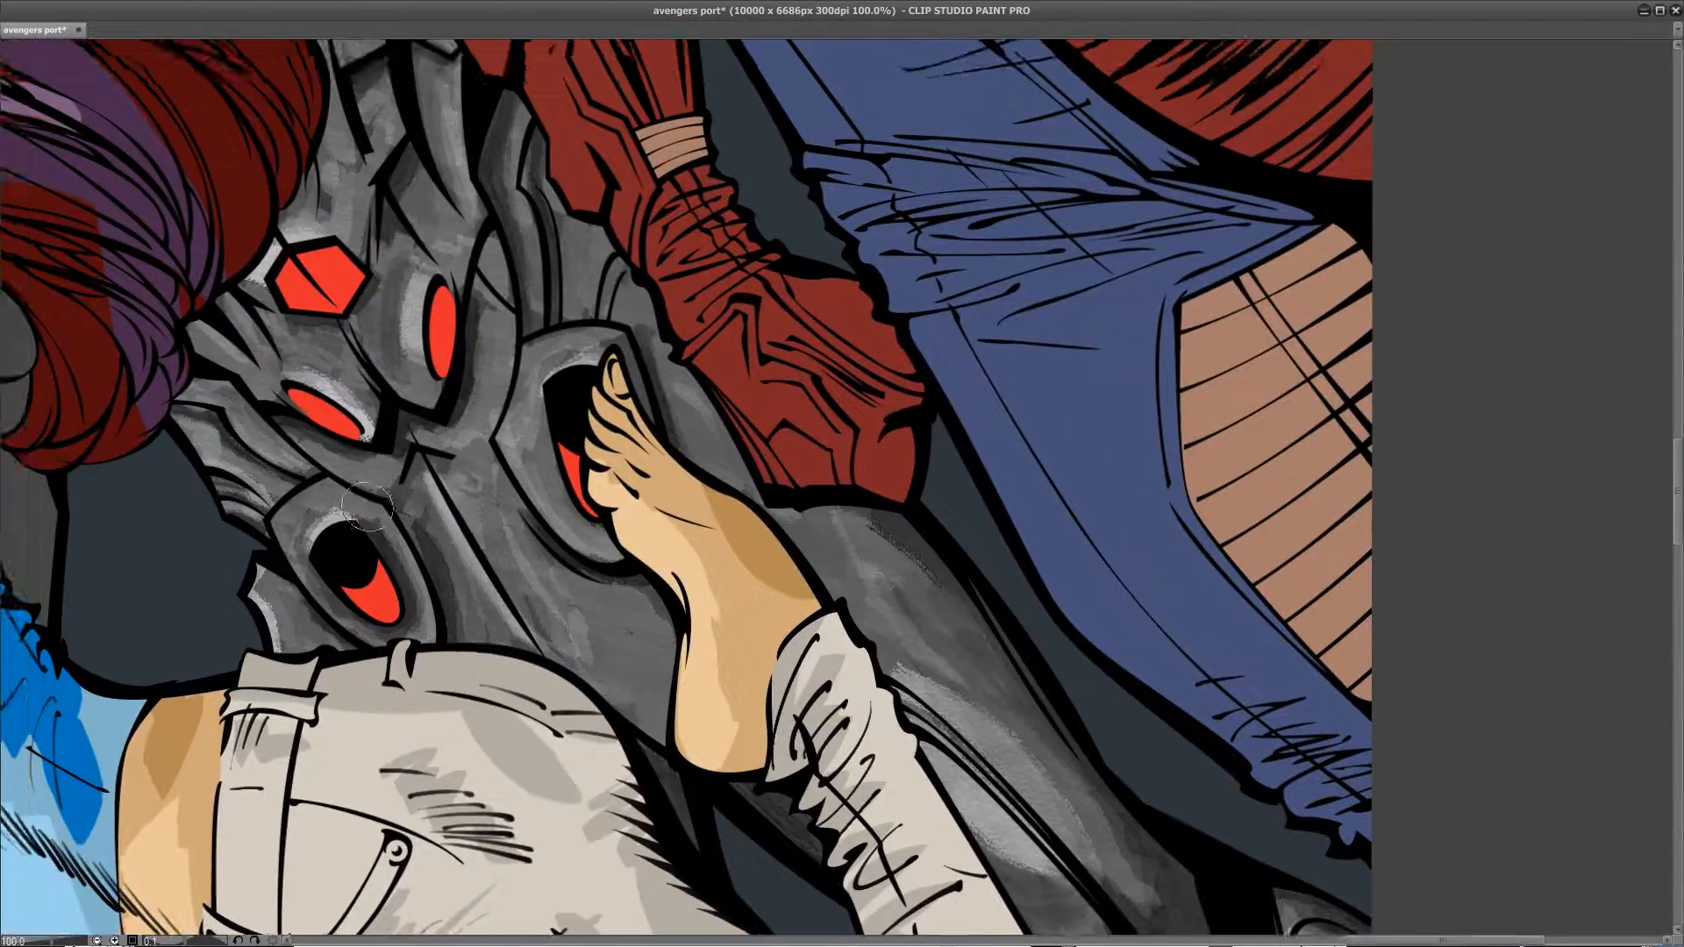
pyautogui.scroll(-2, 307, 500)
pyautogui.moveTo(355, 897); pyautogui.dragTo(497, 589)
pyautogui.moveTo(593, 434); pyautogui.dragTo(502, 688)
pyautogui.moveTo(328, 786); pyautogui.dragTo(445, 485)
pyautogui.moveTo(198, 737)
pyautogui.mouseDown()
pyautogui.moveTo(213, 785)
pyautogui.moveTo(185, 725)
pyautogui.moveTo(263, 839)
pyautogui.mouseUp()
pyautogui.moveTo(184, 679)
pyautogui.mouseDown()
pyautogui.moveTo(239, 794)
pyautogui.moveTo(226, 761)
pyautogui.moveTo(297, 850)
pyautogui.mouseUp()
pyautogui.moveTo(286, 709); pyautogui.dragTo(298, 744)
pyautogui.moveTo(273, 667); pyautogui.dragTo(326, 756)
pyautogui.moveTo(221, 596)
pyautogui.mouseDown()
pyautogui.moveTo(250, 627)
pyautogui.moveTo(223, 618)
pyautogui.moveTo(249, 625)
pyautogui.moveTo(221, 587)
pyautogui.moveTo(173, 587)
pyautogui.moveTo(150, 551)
pyautogui.moveTo(129, 574)
pyautogui.moveTo(143, 585)
pyautogui.moveTo(131, 557)
pyautogui.moveTo(178, 651)
pyautogui.moveTo(153, 631)
pyautogui.moveTo(172, 684)
pyautogui.moveTo(240, 735)
pyautogui.moveTo(249, 768)
pyautogui.moveTo(305, 806)
pyautogui.moveTo(249, 765)
pyautogui.moveTo(321, 800)
pyautogui.moveTo(357, 779)
pyautogui.moveTo(287, 800)
pyautogui.moveTo(268, 760)
pyautogui.moveTo(276, 843)
pyautogui.moveTo(226, 816)
pyautogui.moveTo(277, 872)
pyautogui.moveTo(204, 806)
pyautogui.mouseUp()
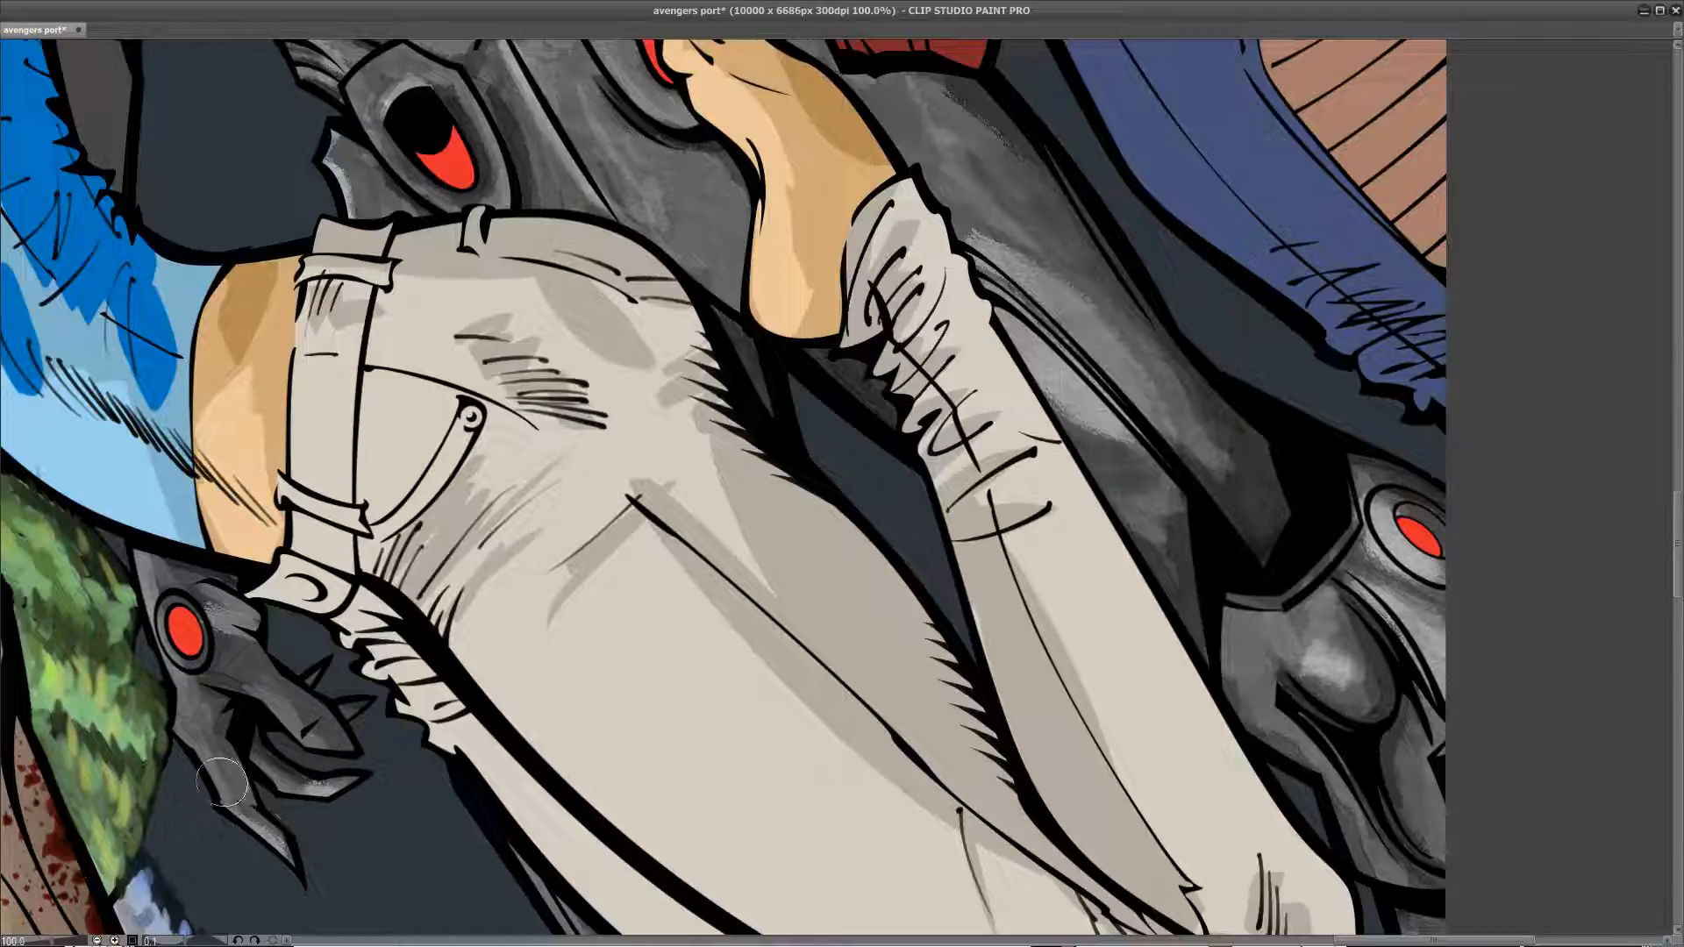
pyautogui.moveTo(255, 674)
pyautogui.mouseDown()
pyautogui.moveTo(239, 650)
pyautogui.moveTo(339, 729)
pyautogui.mouseUp()
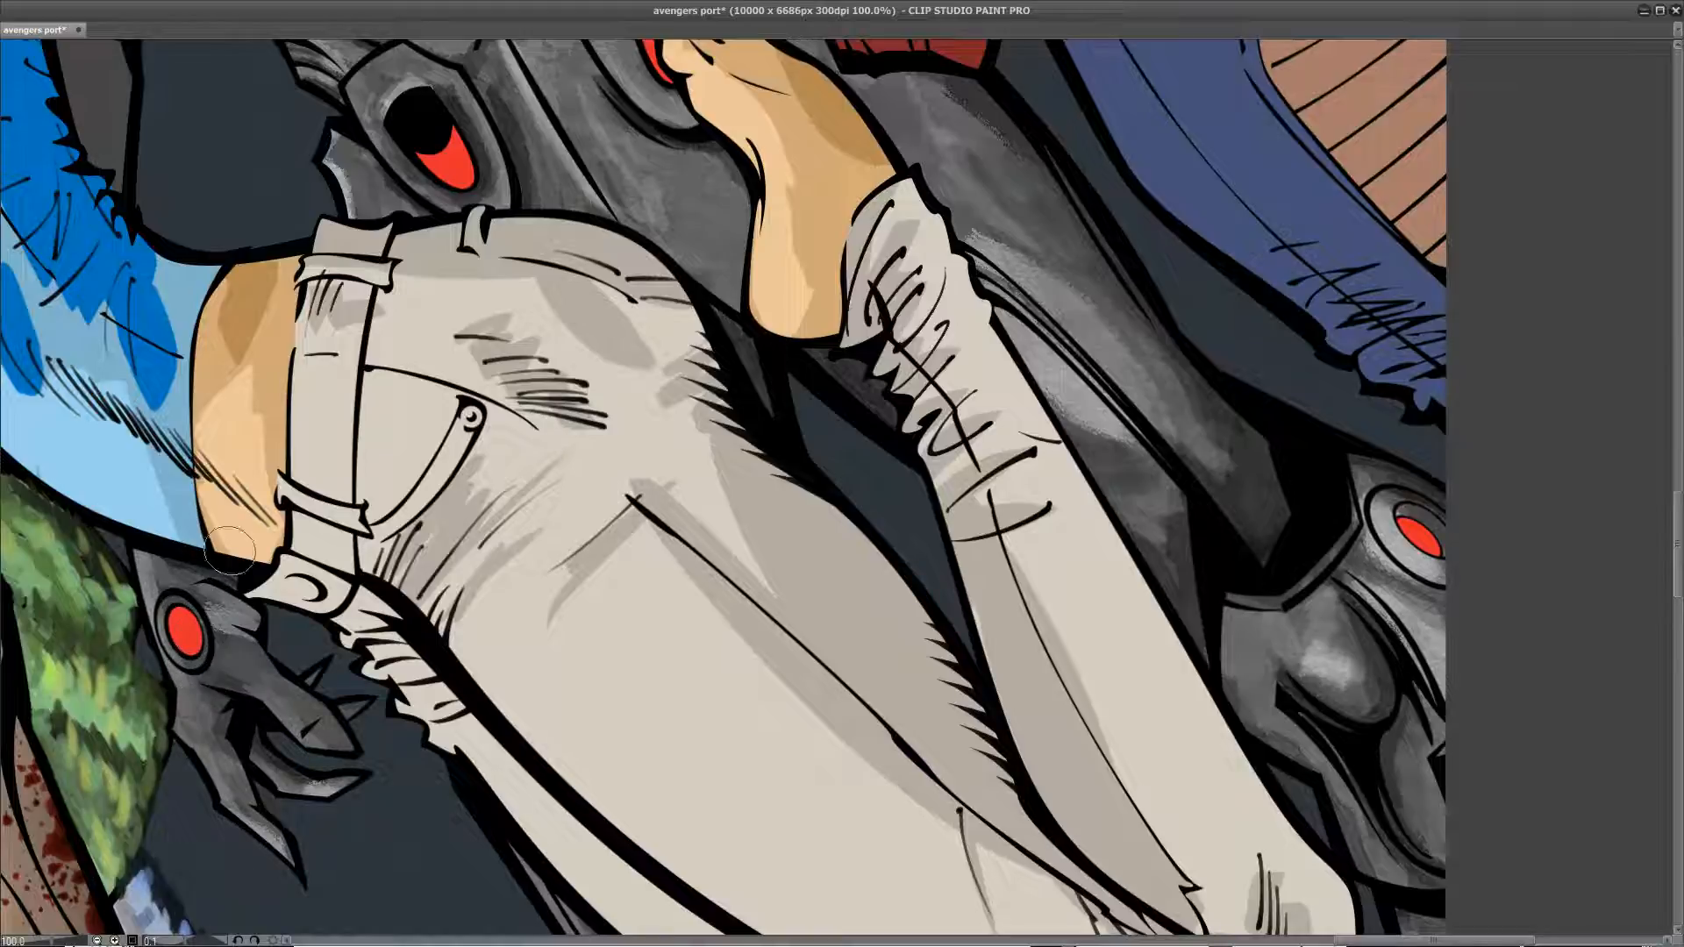
# Step: Brighten the back of Ultron's clawed hand and its knuckles with light grey highlights beside the red light
pyautogui.scroll(-2, 373, 645)
pyautogui.scroll(1, 382, 526)
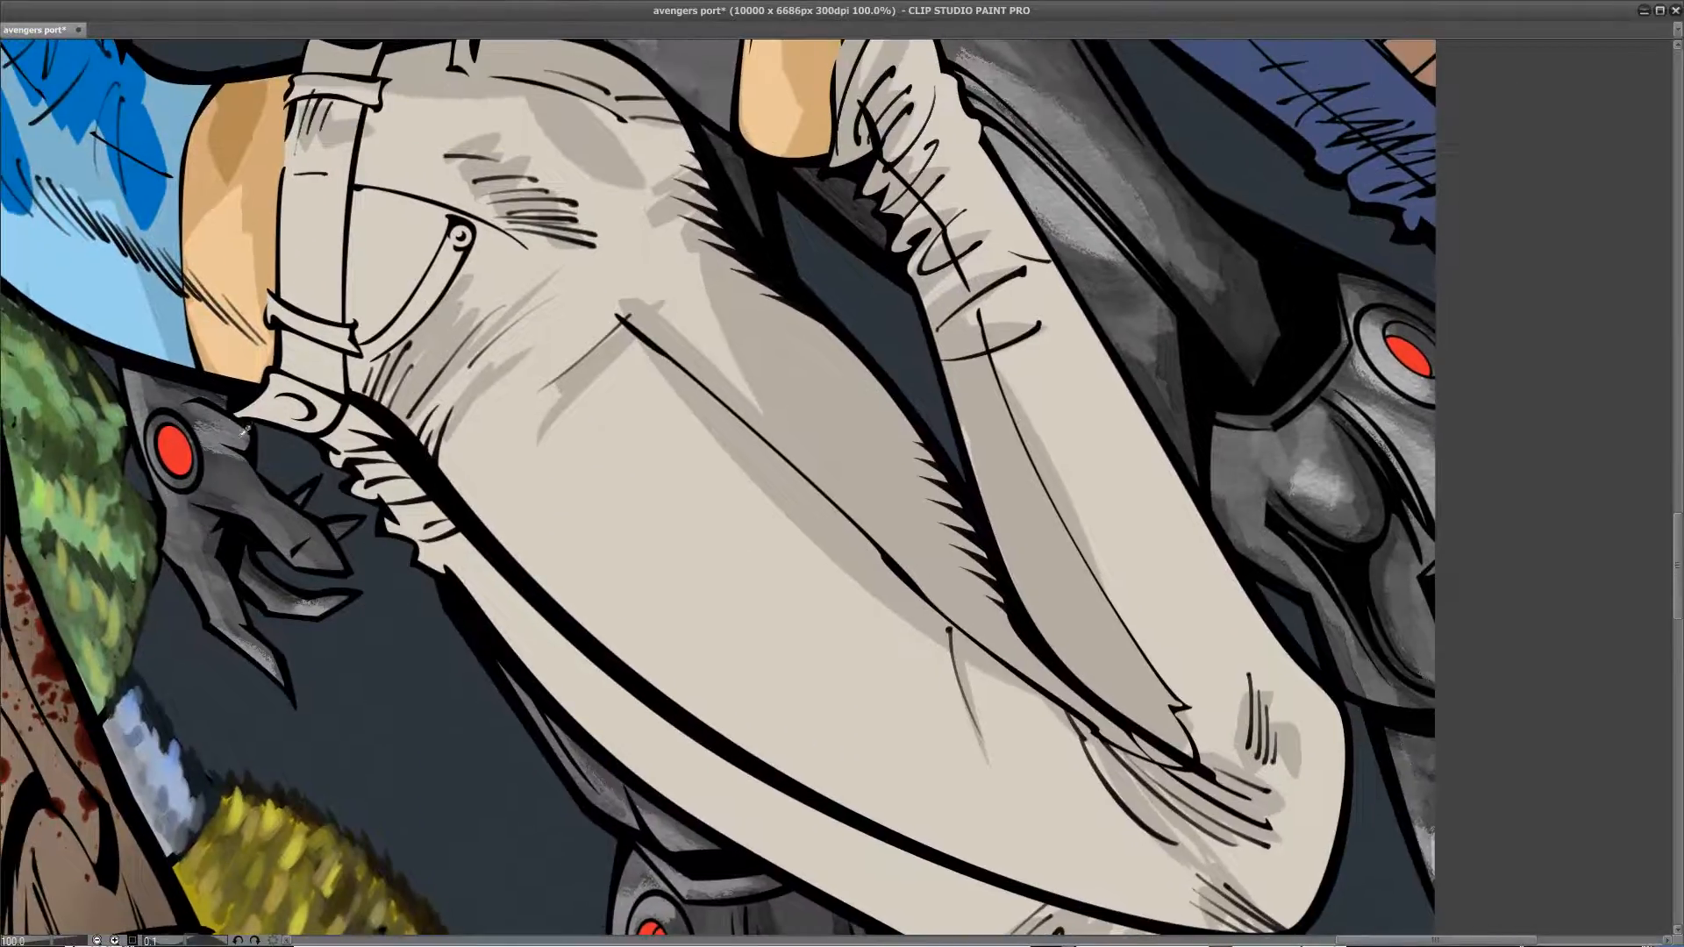
pyautogui.moveTo(244, 477)
pyautogui.mouseDown()
pyautogui.moveTo(217, 493)
pyautogui.moveTo(219, 469)
pyautogui.moveTo(253, 473)
pyautogui.mouseUp()
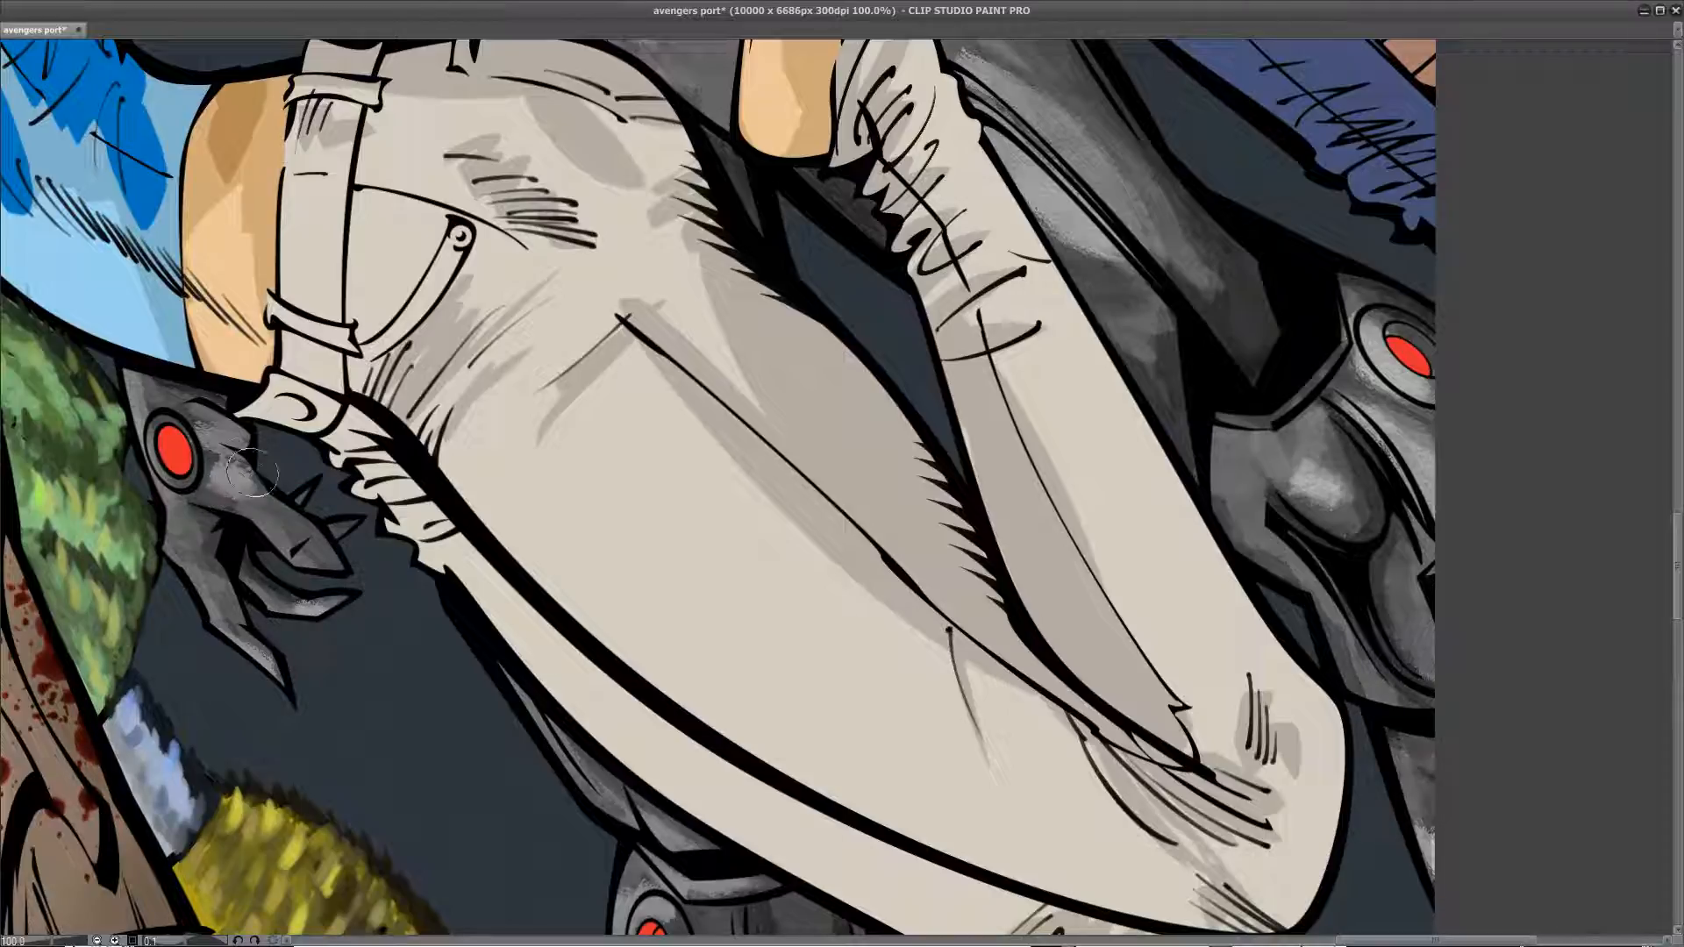
pyautogui.moveTo(318, 546)
pyautogui.mouseDown()
pyautogui.moveTo(150, 555)
pyautogui.moveTo(175, 554)
pyautogui.moveTo(187, 507)
pyautogui.moveTo(178, 528)
pyautogui.moveTo(238, 573)
pyautogui.mouseUp()
# Step: Blend grey texture into the smooth hip plate between the tan waistband and the bare foot
pyautogui.moveTo(762, 346); pyautogui.dragTo(656, 695)
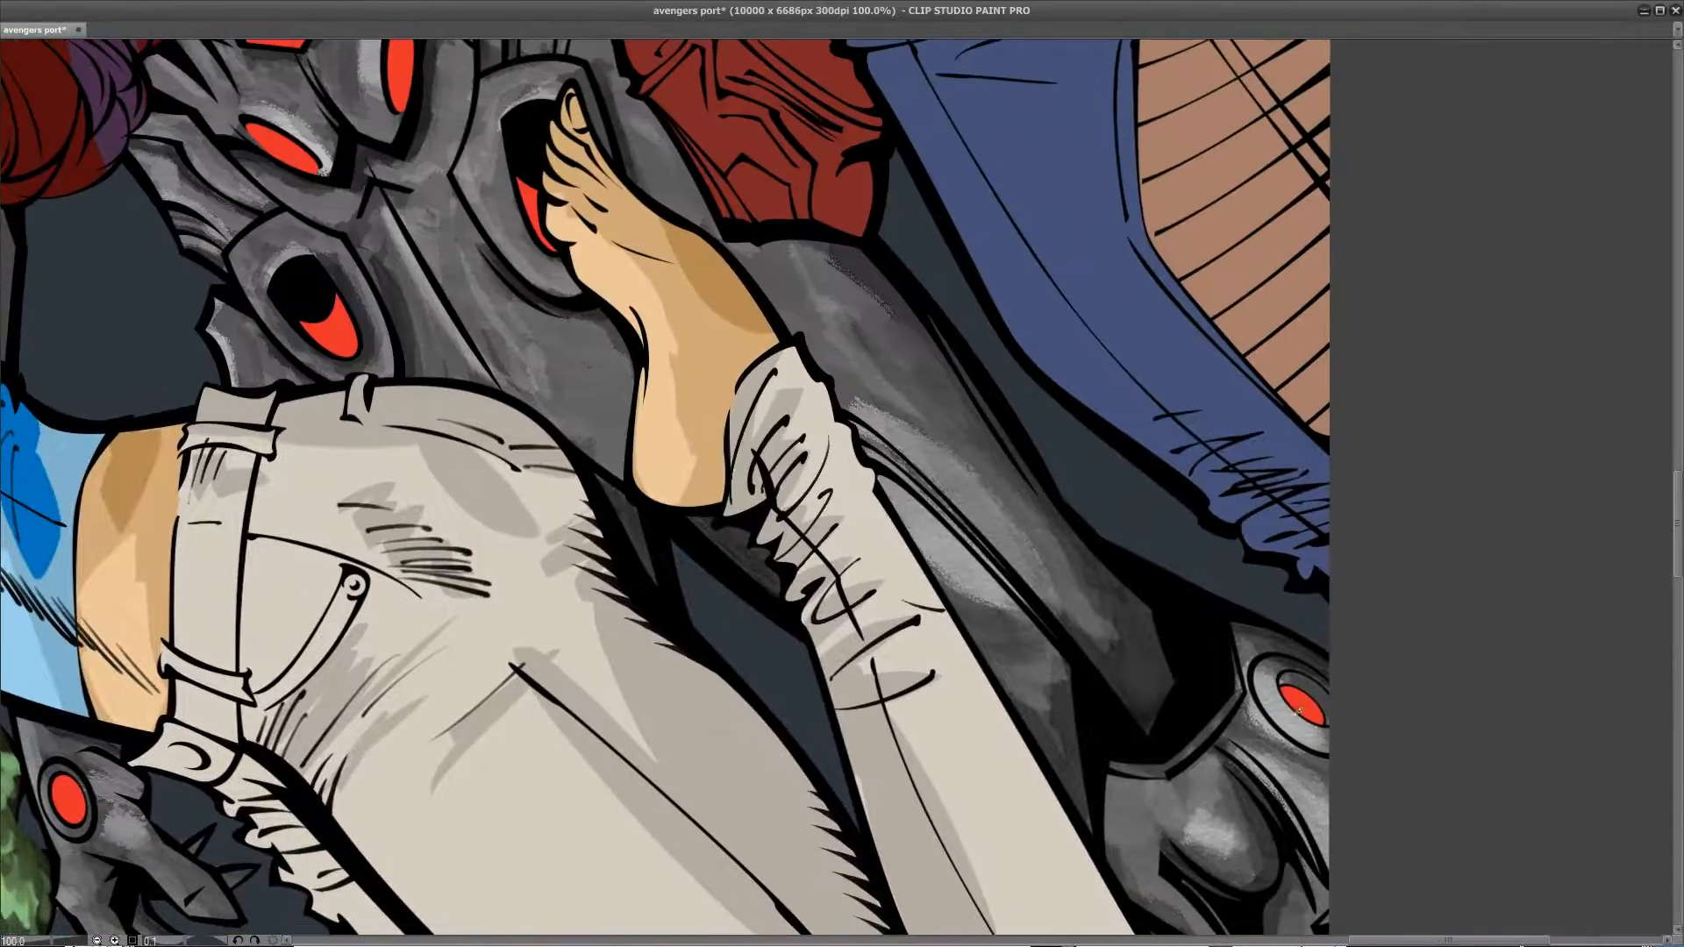
pyautogui.moveTo(498, 761); pyautogui.dragTo(704, 585)
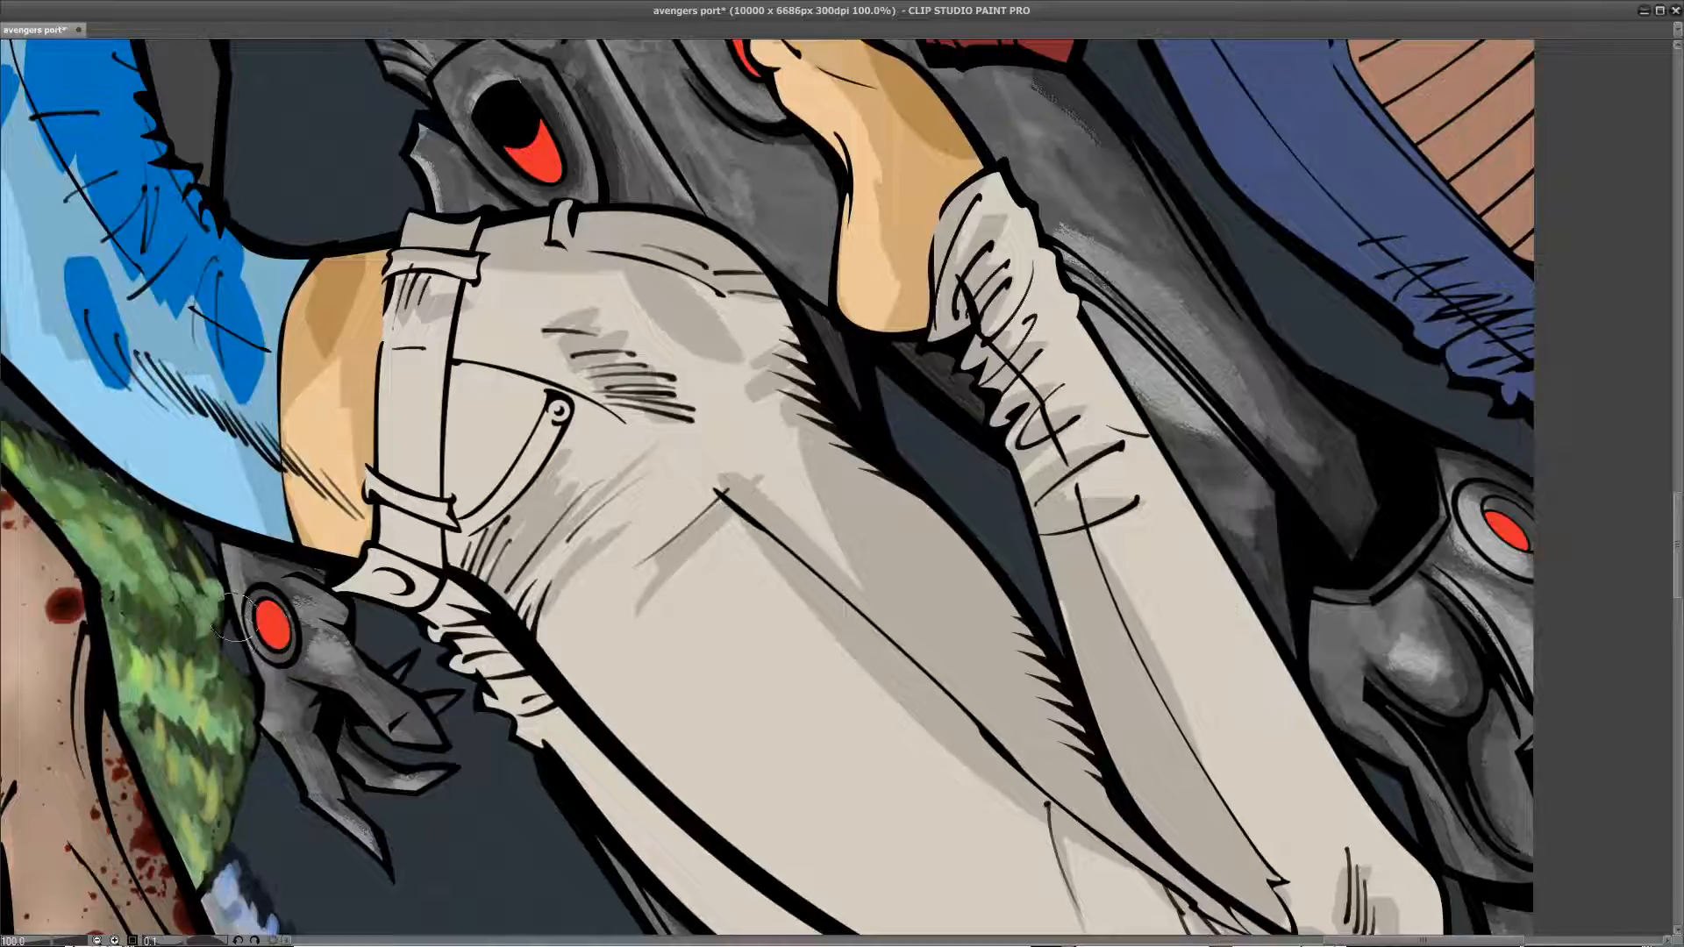
pyautogui.moveTo(428, 367)
pyautogui.mouseDown()
pyautogui.moveTo(478, 604)
pyautogui.moveTo(408, 625)
pyautogui.mouseUp()
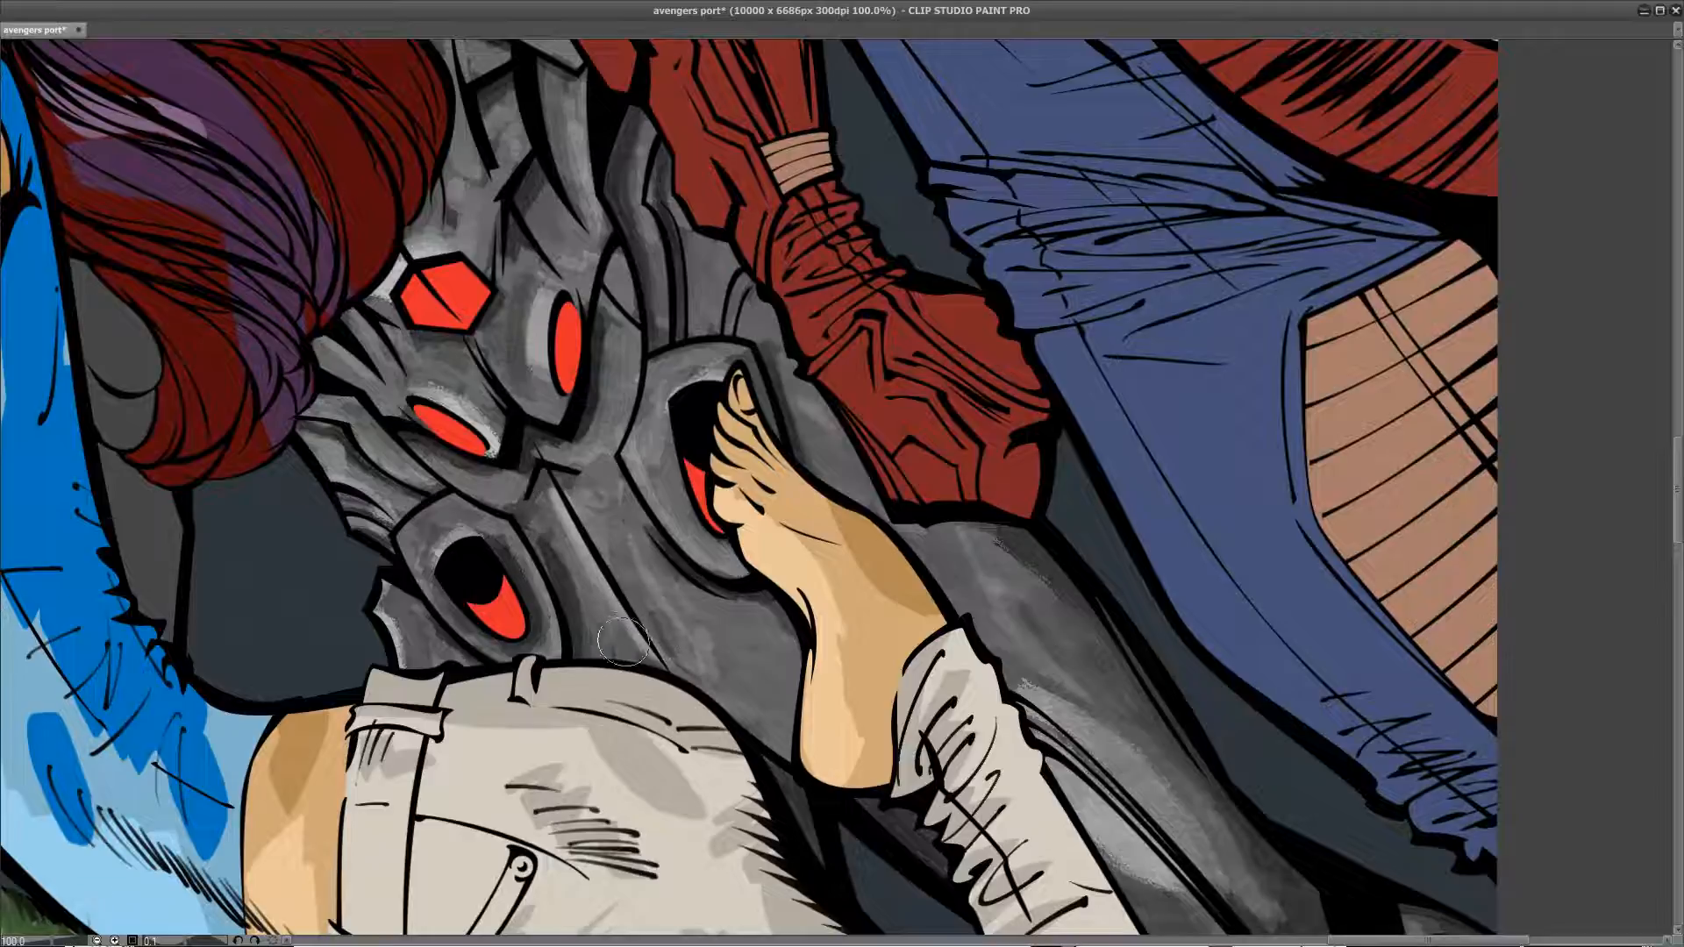
pyautogui.moveTo(601, 544); pyautogui.dragTo(625, 517)
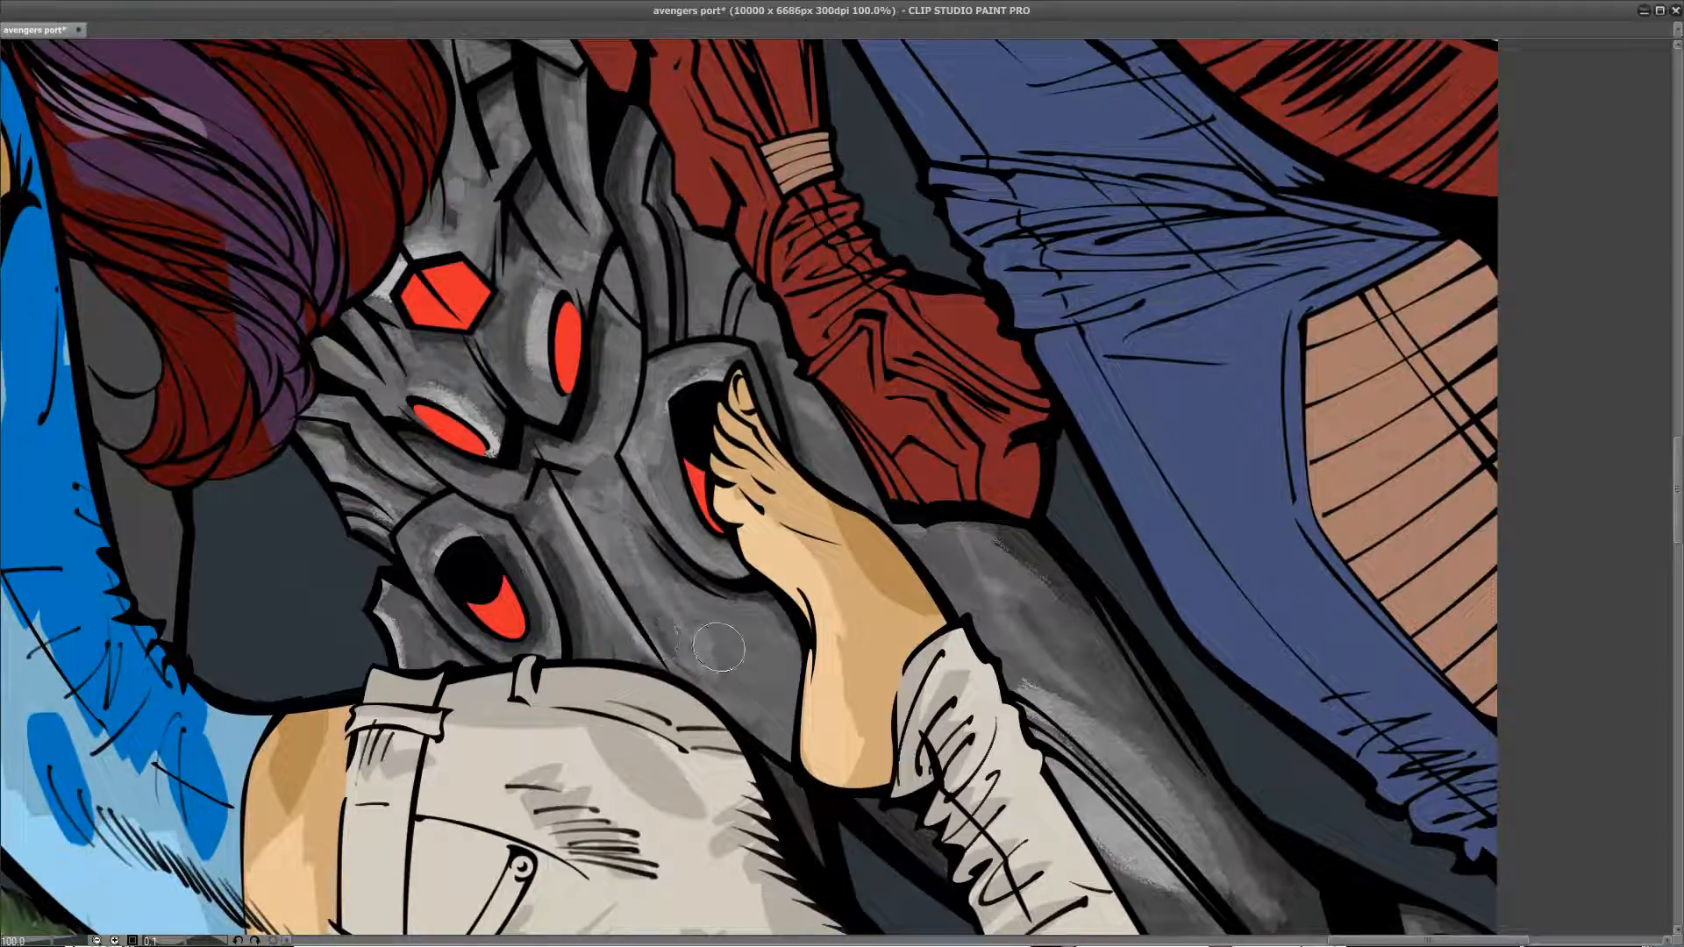
pyautogui.moveTo(694, 573)
pyautogui.mouseDown()
pyautogui.moveTo(802, 619)
pyautogui.moveTo(784, 624)
pyautogui.mouseUp()
# Step: Refine the grey shading on Ultron's knee plate and the surrounding armour beside the red light below the trousers
pyautogui.moveTo(777, 681); pyautogui.dragTo(575, 263)
pyautogui.moveTo(612, 640); pyautogui.dragTo(493, 512)
pyautogui.moveTo(505, 673); pyautogui.dragTo(496, 286)
pyautogui.moveTo(633, 687); pyautogui.dragTo(647, 539)
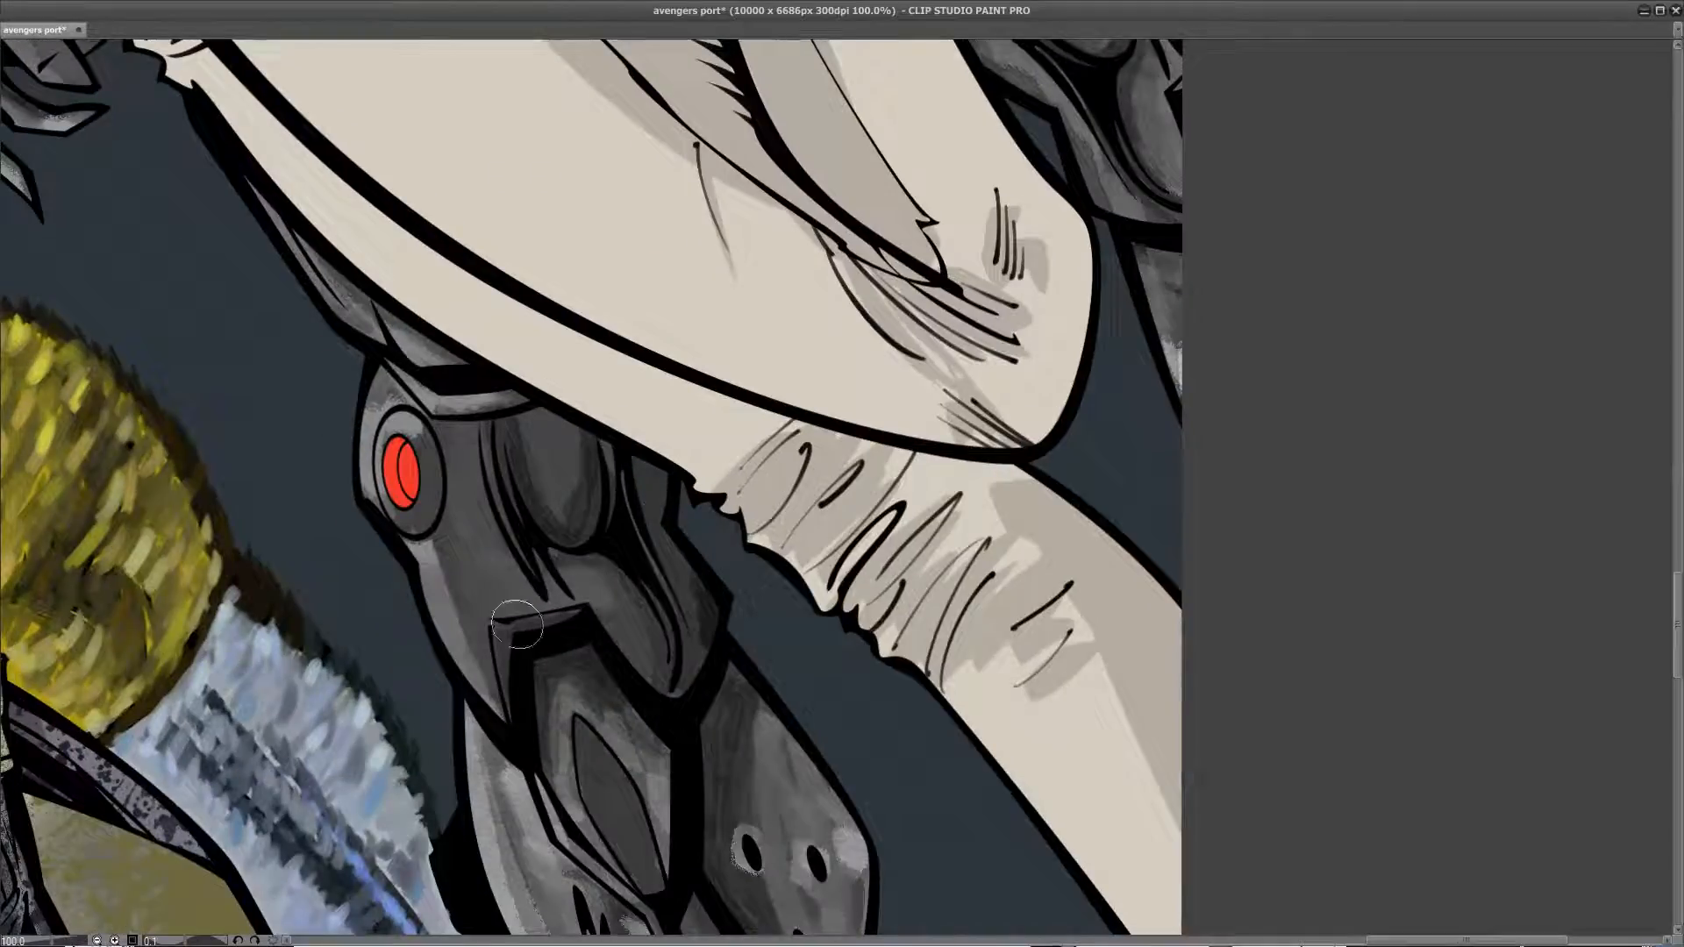
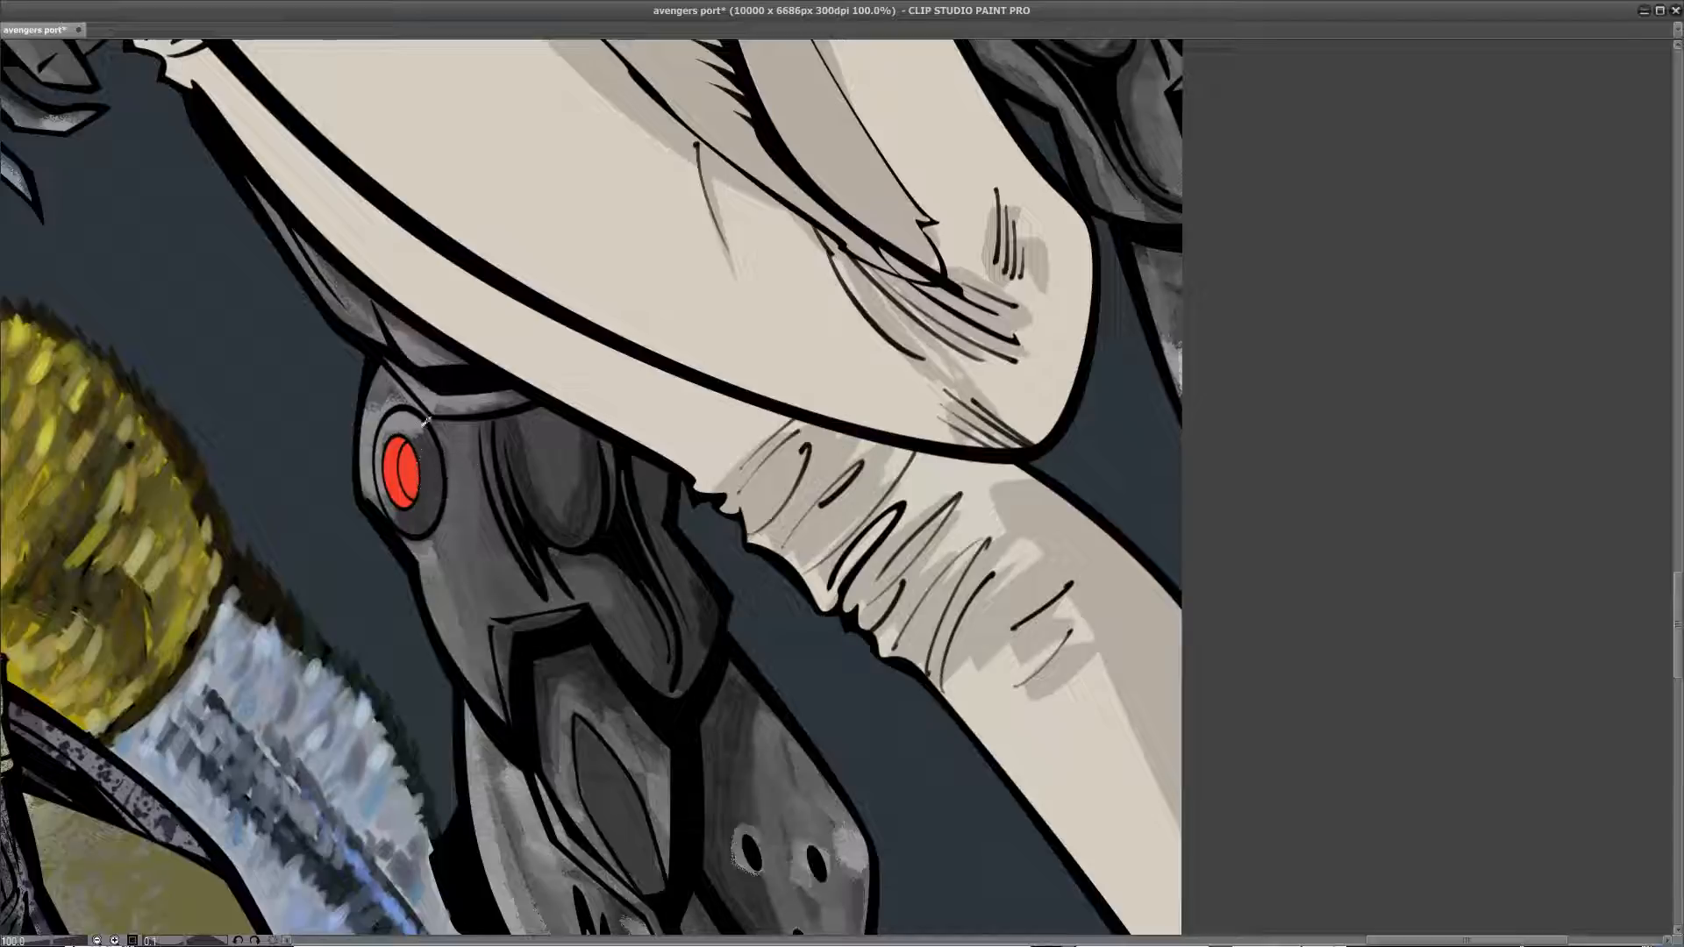
pyautogui.moveTo(396, 520); pyautogui.dragTo(401, 526)
pyautogui.moveTo(537, 454); pyautogui.dragTo(564, 459)
pyautogui.moveTo(520, 403)
pyautogui.mouseDown()
pyautogui.moveTo(548, 448)
pyautogui.moveTo(547, 405)
pyautogui.moveTo(569, 452)
pyautogui.moveTo(533, 416)
pyautogui.moveTo(598, 480)
pyautogui.moveTo(688, 522)
pyautogui.moveTo(647, 613)
pyautogui.moveTo(580, 565)
pyautogui.moveTo(648, 683)
pyautogui.moveTo(619, 587)
pyautogui.moveTo(550, 477)
pyautogui.mouseUp()
pyautogui.moveTo(545, 581)
pyautogui.mouseDown()
pyautogui.moveTo(528, 623)
pyautogui.moveTo(523, 591)
pyautogui.moveTo(461, 572)
pyautogui.moveTo(448, 530)
pyautogui.moveTo(448, 619)
pyautogui.moveTo(448, 502)
pyautogui.moveTo(475, 530)
pyautogui.moveTo(442, 500)
pyautogui.moveTo(444, 569)
pyautogui.moveTo(514, 559)
pyautogui.mouseUp()
pyautogui.moveTo(646, 576)
pyautogui.mouseDown()
pyautogui.moveTo(689, 707)
pyautogui.moveTo(643, 545)
pyautogui.moveTo(662, 707)
pyautogui.moveTo(641, 619)
pyautogui.moveTo(672, 724)
pyautogui.moveTo(697, 611)
pyautogui.moveTo(683, 616)
pyautogui.moveTo(666, 646)
pyautogui.moveTo(695, 657)
pyautogui.moveTo(658, 697)
pyautogui.moveTo(727, 639)
pyautogui.mouseUp()
# Step: Examine the shading along Ultron's lower leg, from the knee armour down to the foot and back up
pyautogui.moveTo(679, 735)
pyautogui.mouseDown()
pyautogui.moveTo(679, 779)
pyautogui.moveTo(628, 681)
pyautogui.moveTo(648, 667)
pyautogui.moveTo(634, 638)
pyautogui.moveTo(603, 676)
pyautogui.moveTo(638, 690)
pyautogui.moveTo(643, 606)
pyautogui.moveTo(628, 615)
pyautogui.moveTo(654, 519)
pyautogui.mouseUp()
pyautogui.moveTo(648, 669)
pyautogui.mouseDown()
pyautogui.moveTo(613, 552)
pyautogui.moveTo(619, 449)
pyautogui.mouseUp()
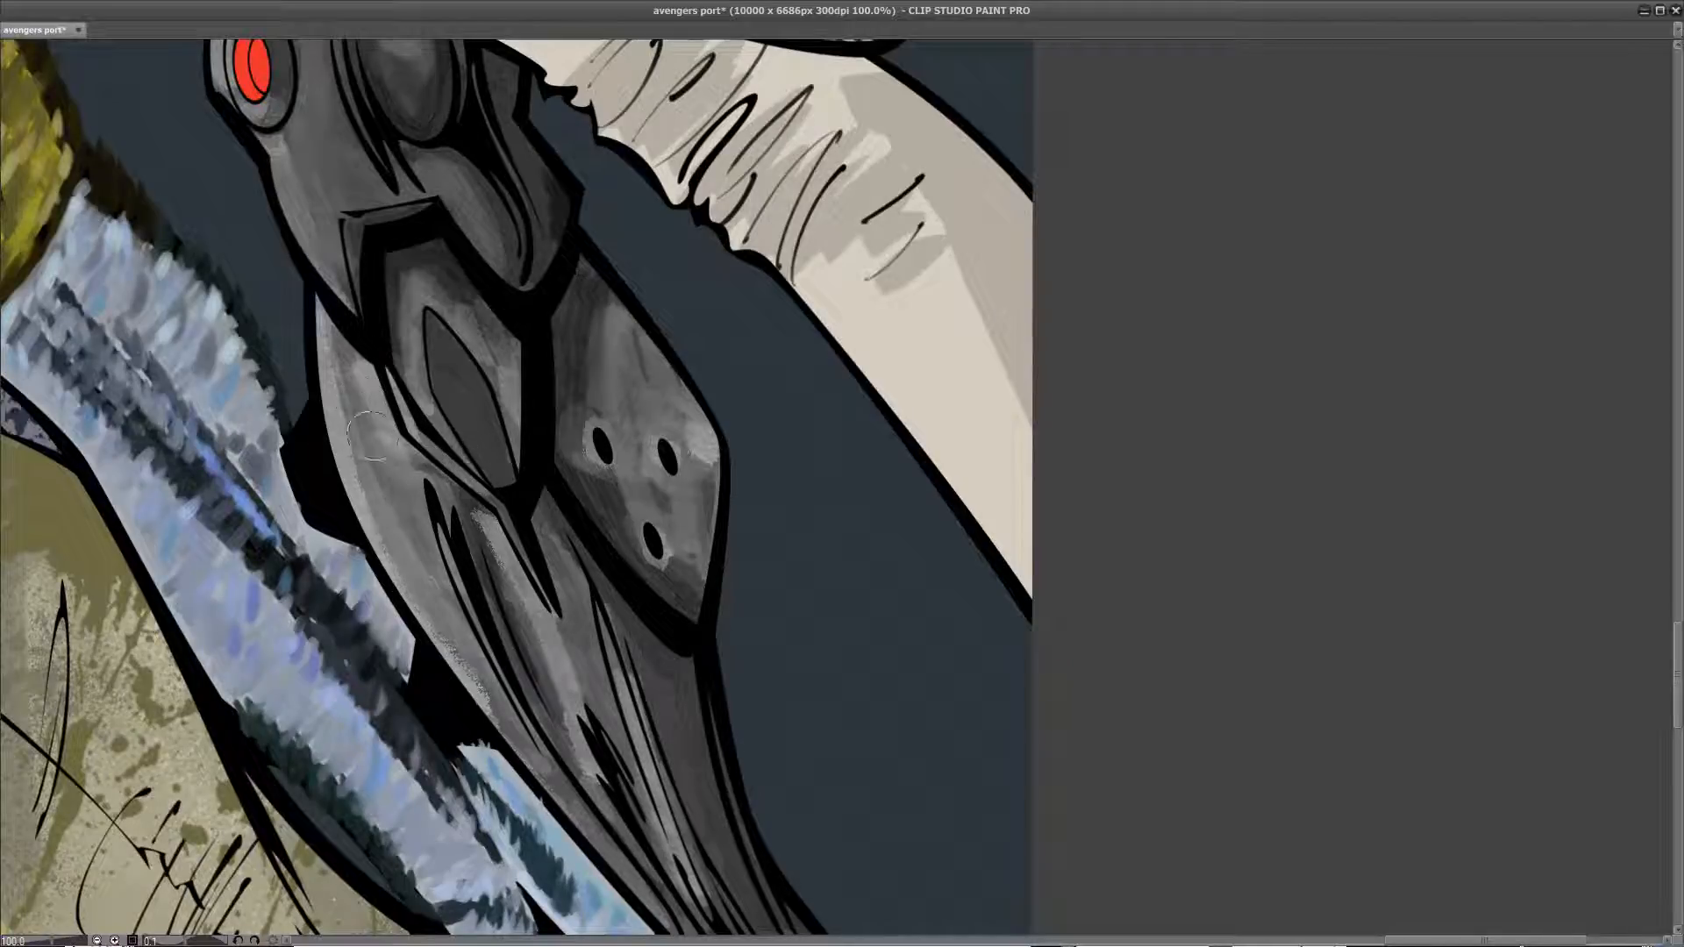
pyautogui.moveTo(486, 551); pyautogui.dragTo(405, 380)
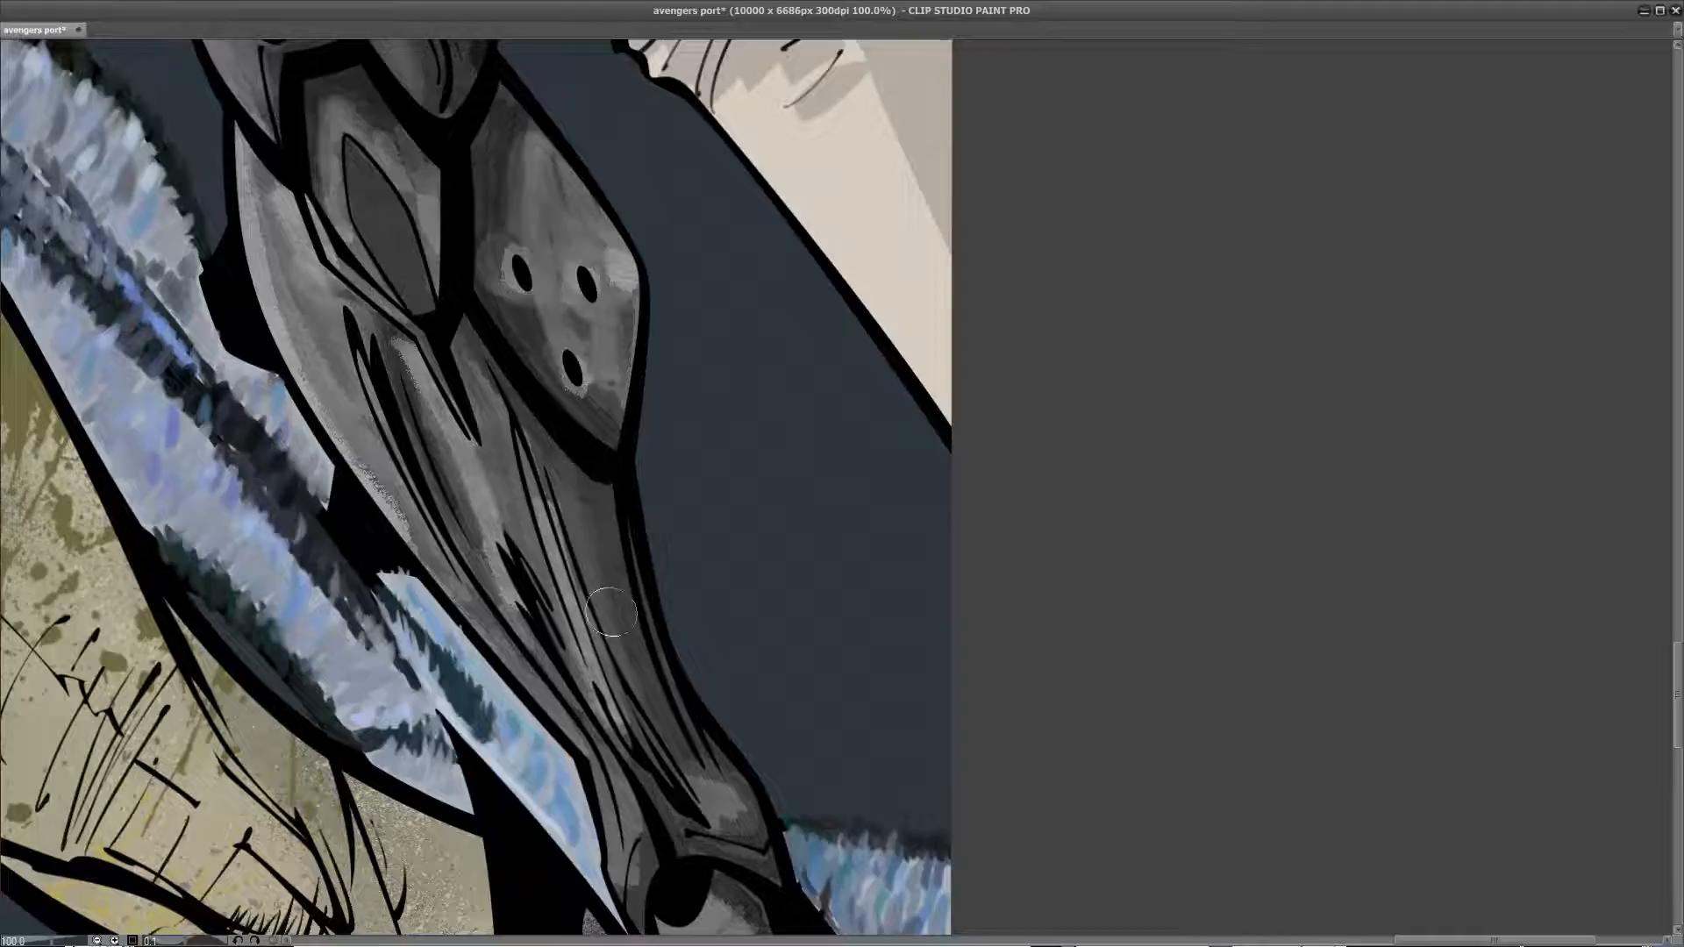
pyautogui.moveTo(693, 882); pyautogui.dragTo(553, 533)
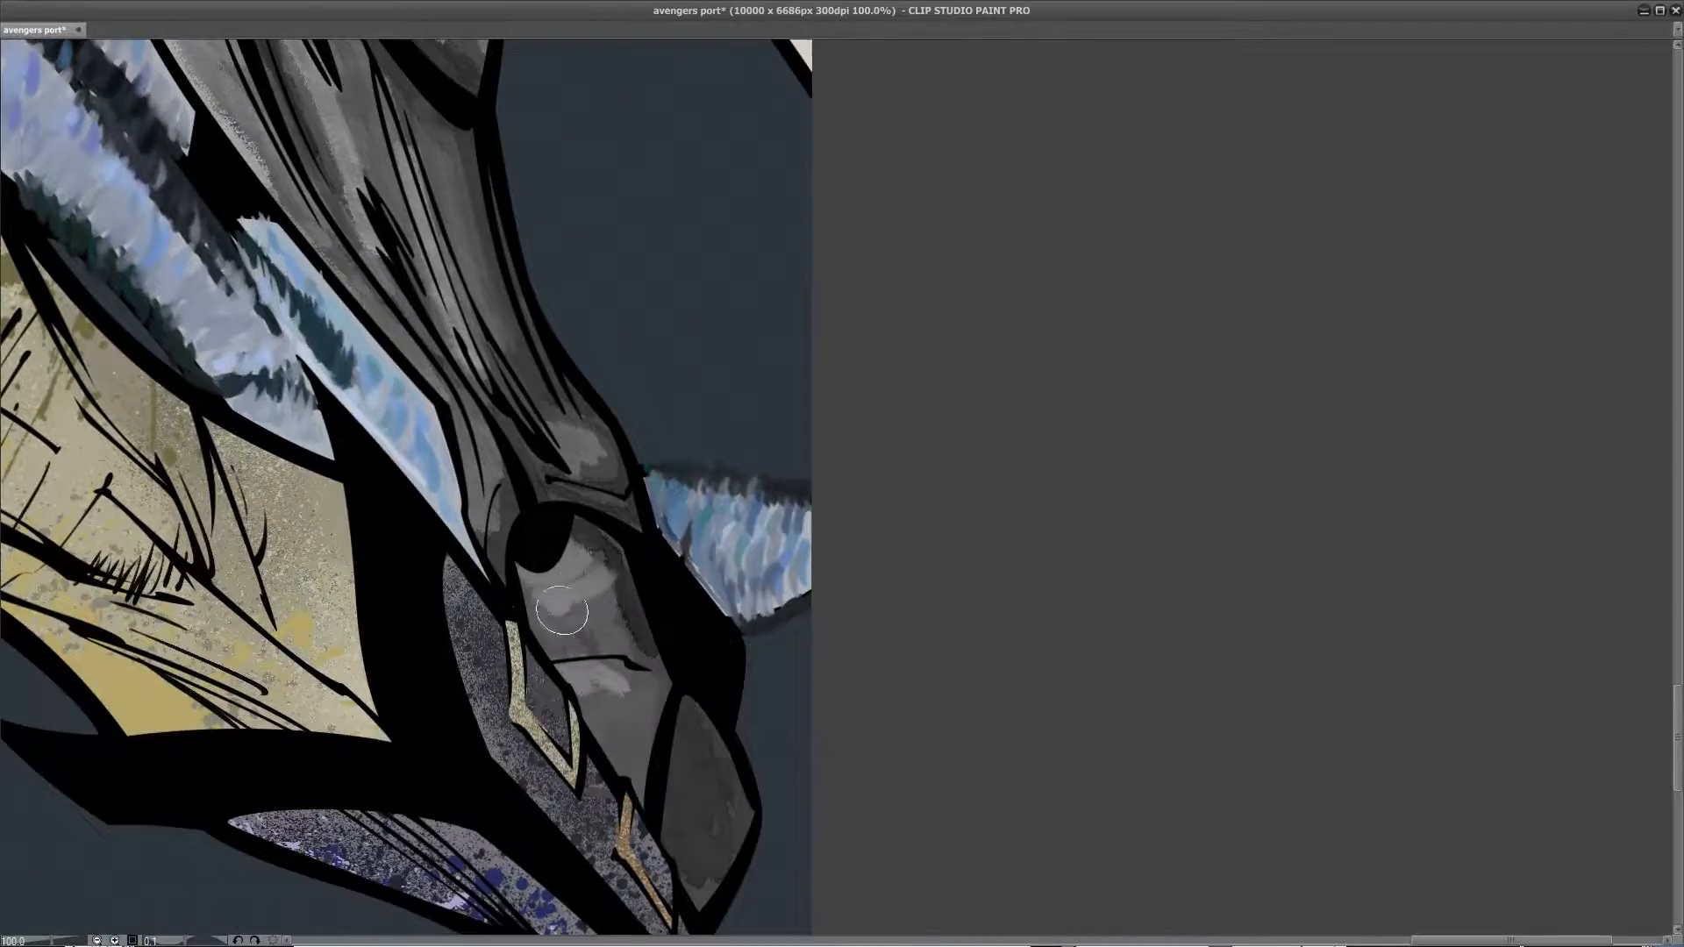
pyautogui.moveTo(646, 651); pyautogui.dragTo(587, 524)
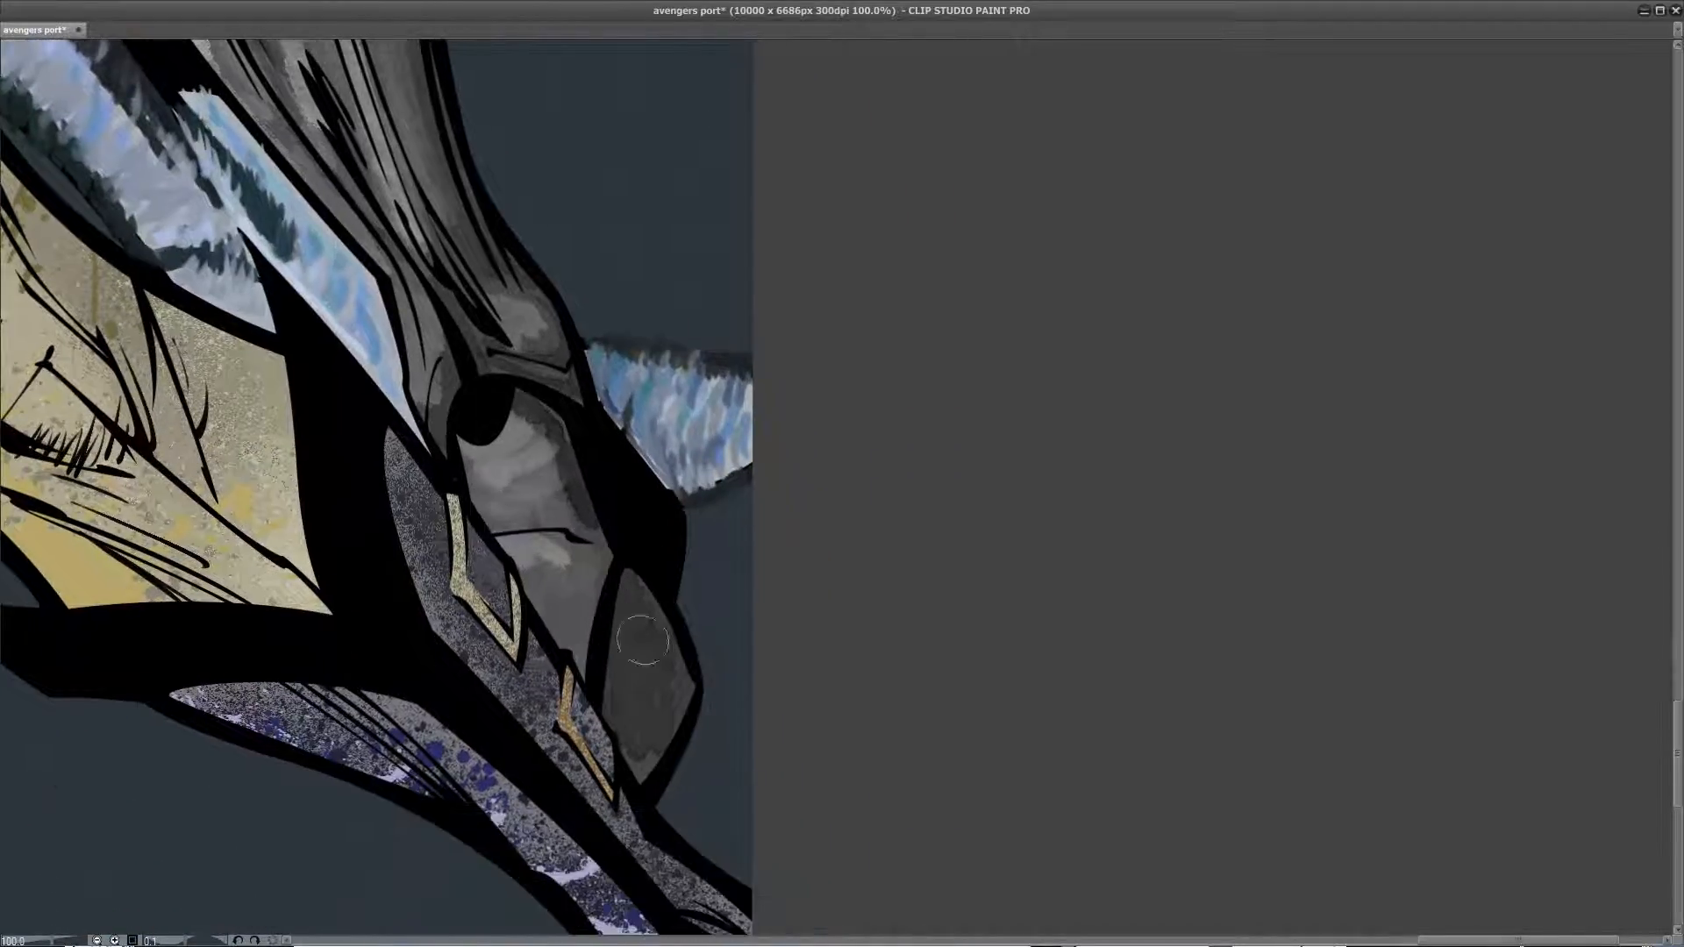
pyautogui.moveTo(669, 717); pyautogui.dragTo(678, 864)
pyautogui.moveTo(513, 445); pyautogui.dragTo(529, 793)
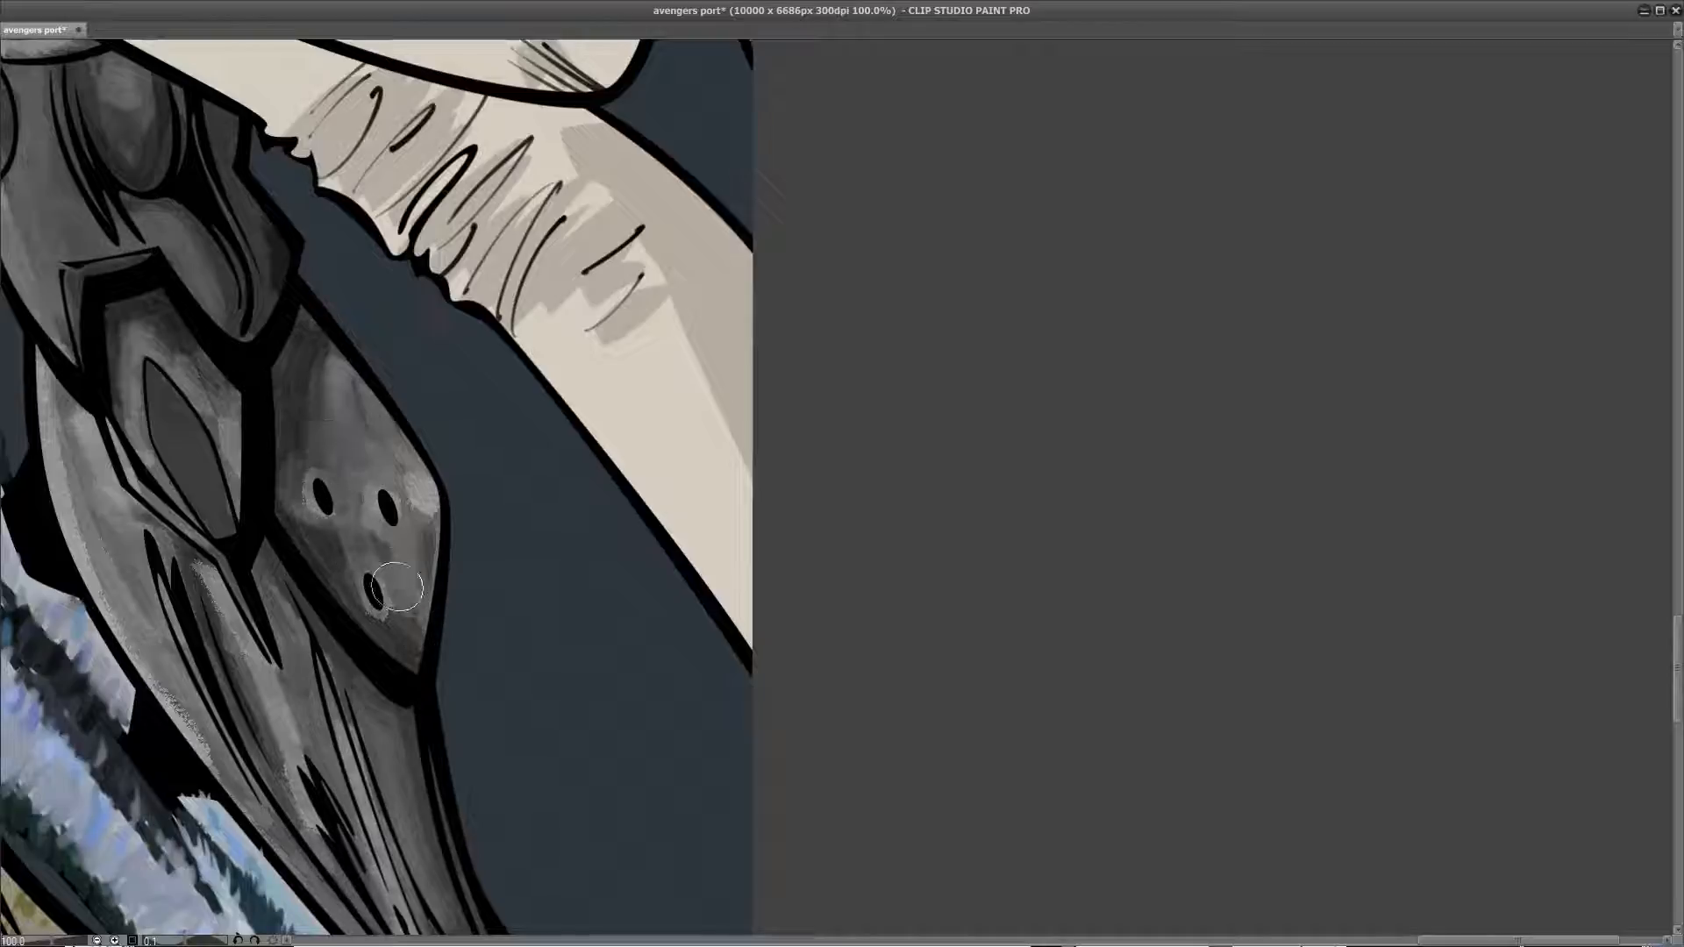
pyautogui.moveTo(500, 562); pyautogui.dragTo(493, 835)
pyautogui.moveTo(618, 390); pyautogui.dragTo(401, 810)
pyautogui.moveTo(518, 696); pyautogui.dragTo(516, 764)
pyautogui.moveTo(491, 628); pyautogui.dragTo(531, 808)
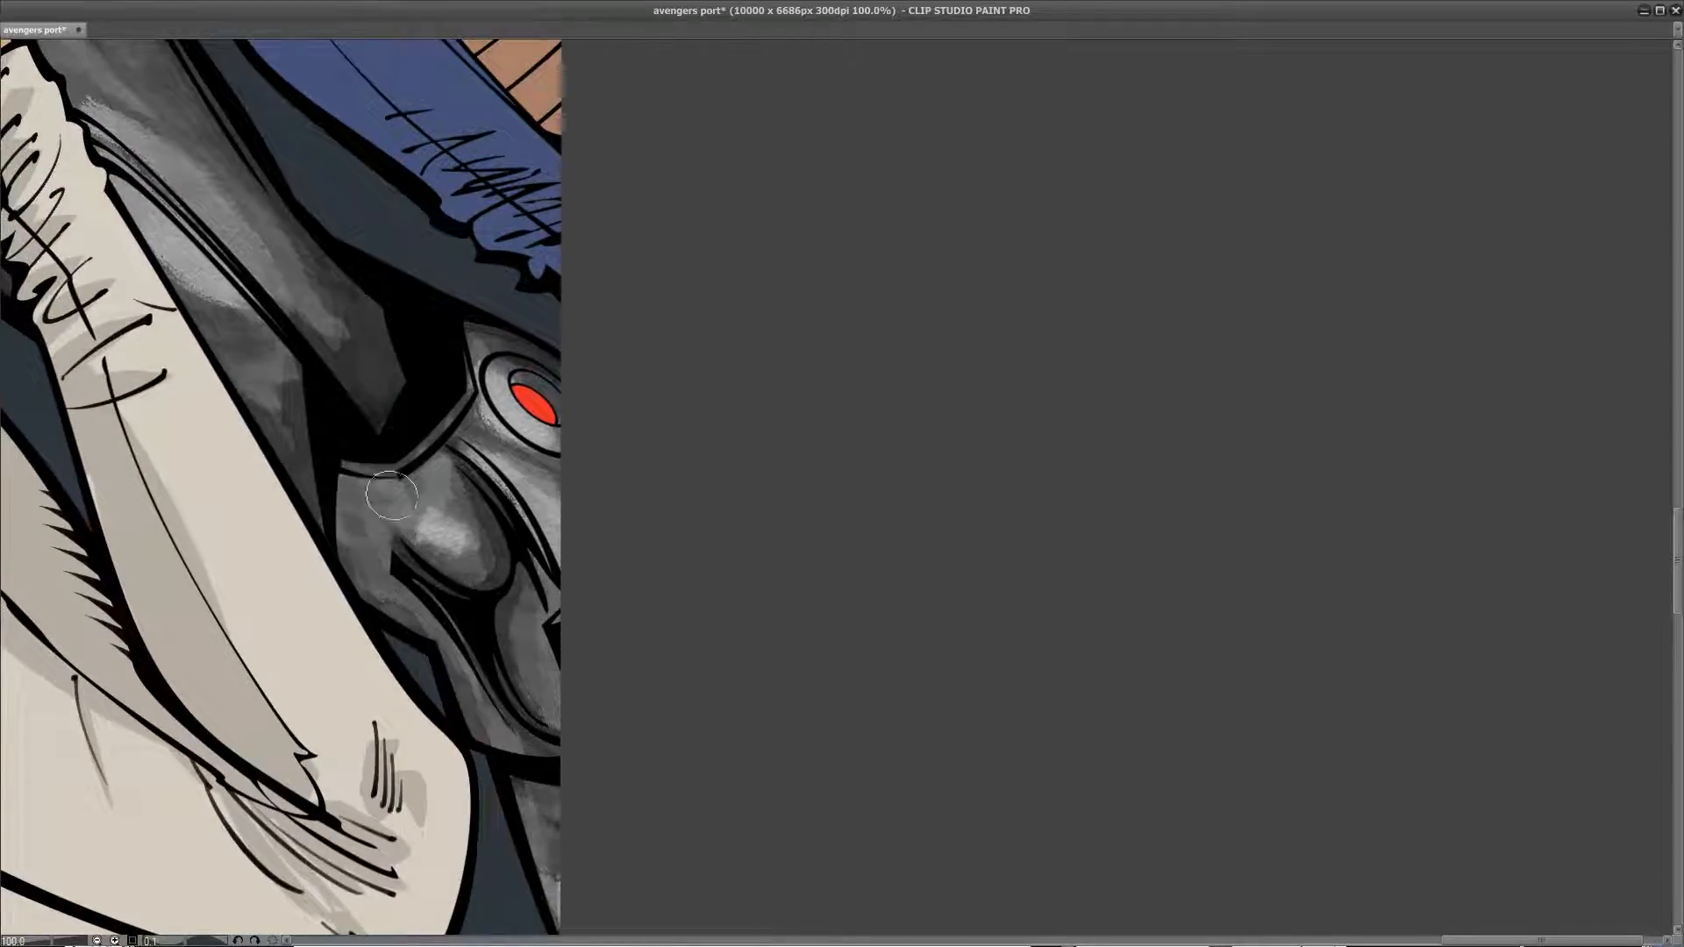
# Step: Examine the shading across Ultron's clawed hand, thigh, hips, and torso up to the chest plates
pyautogui.moveTo(453, 505); pyautogui.dragTo(517, 704)
pyautogui.press('space')
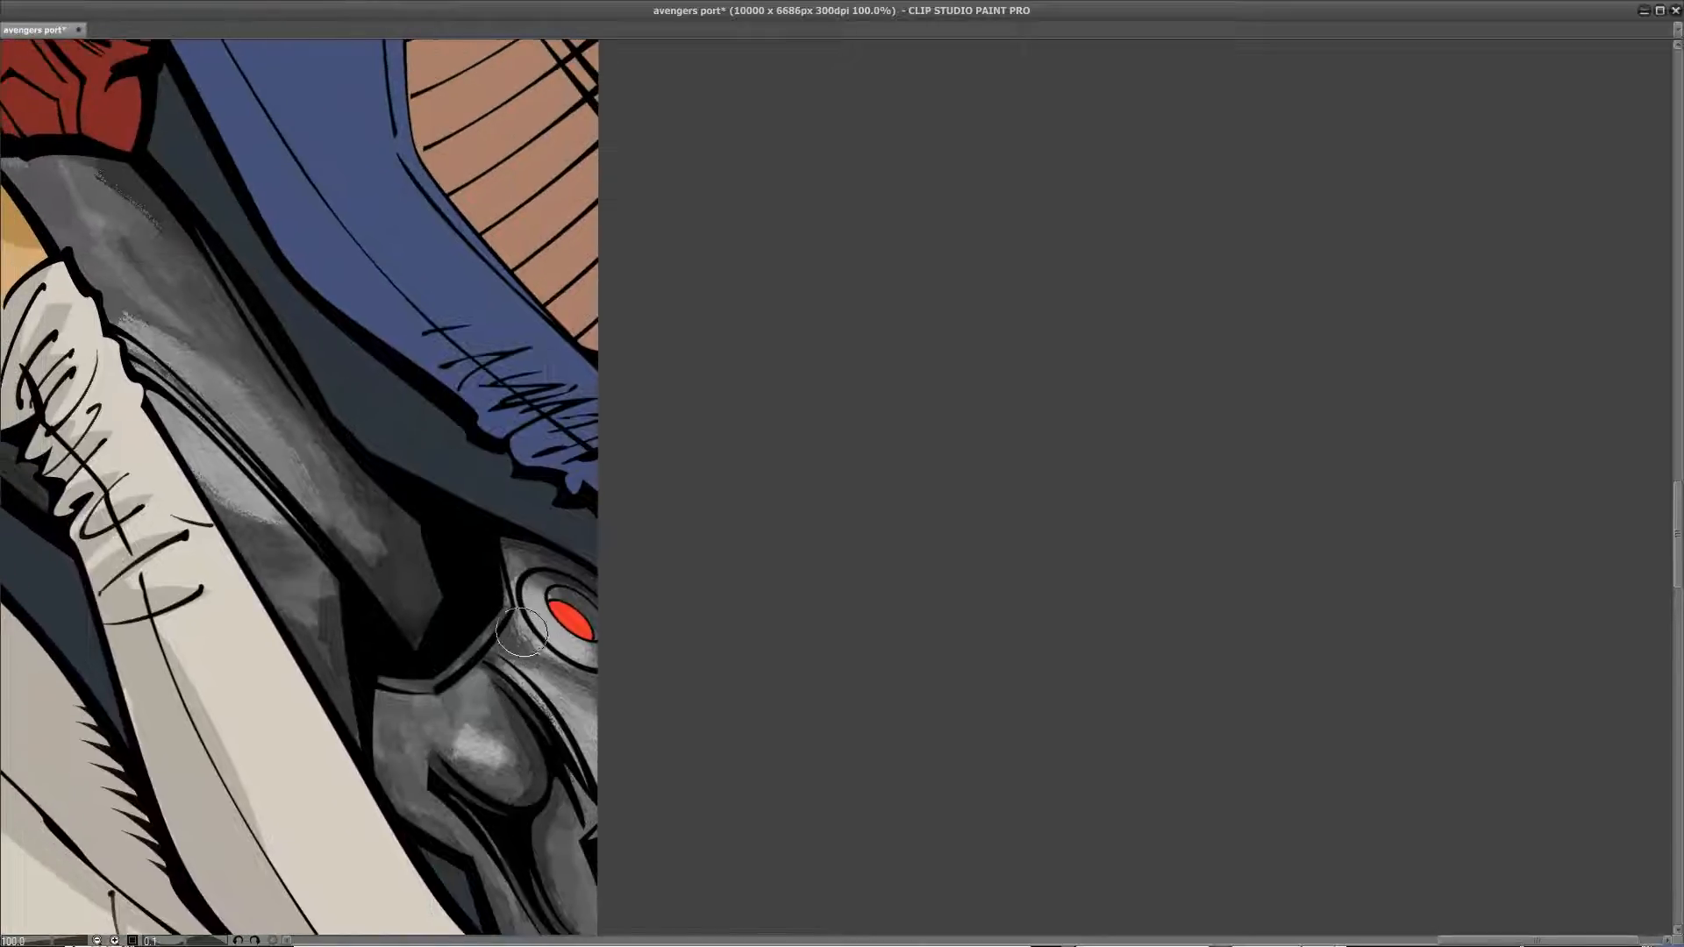
pyautogui.press('space')
pyautogui.moveTo(355, 554); pyautogui.dragTo(583, 634)
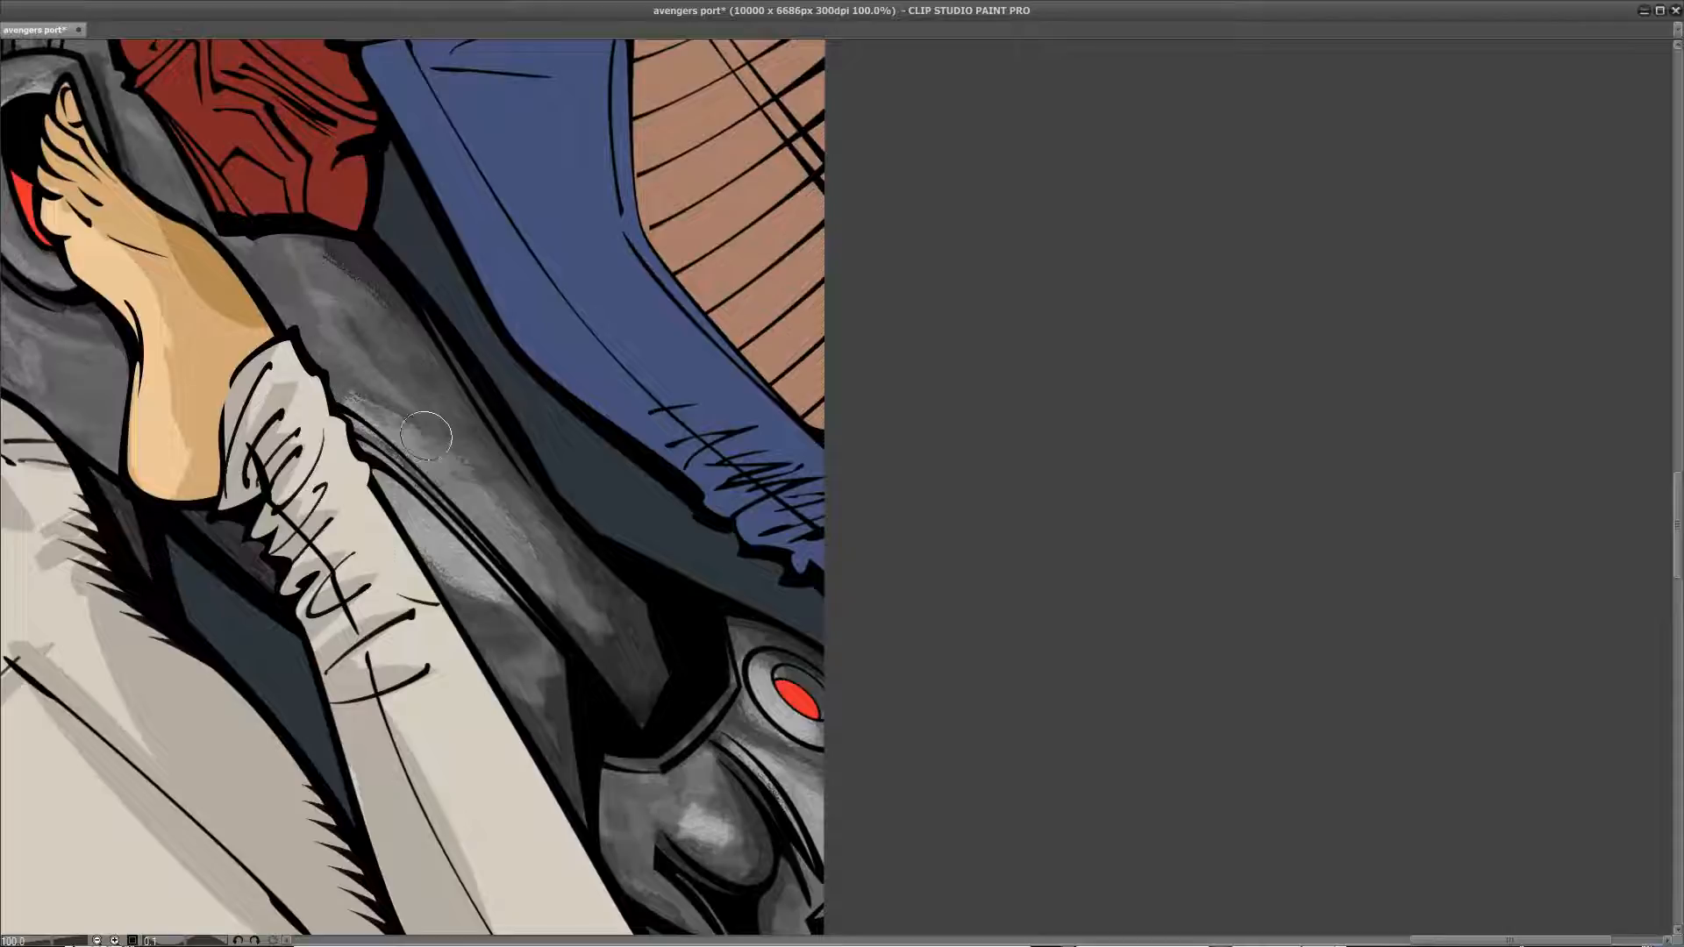
pyautogui.press('space')
pyautogui.moveTo(437, 518); pyautogui.dragTo(693, 693)
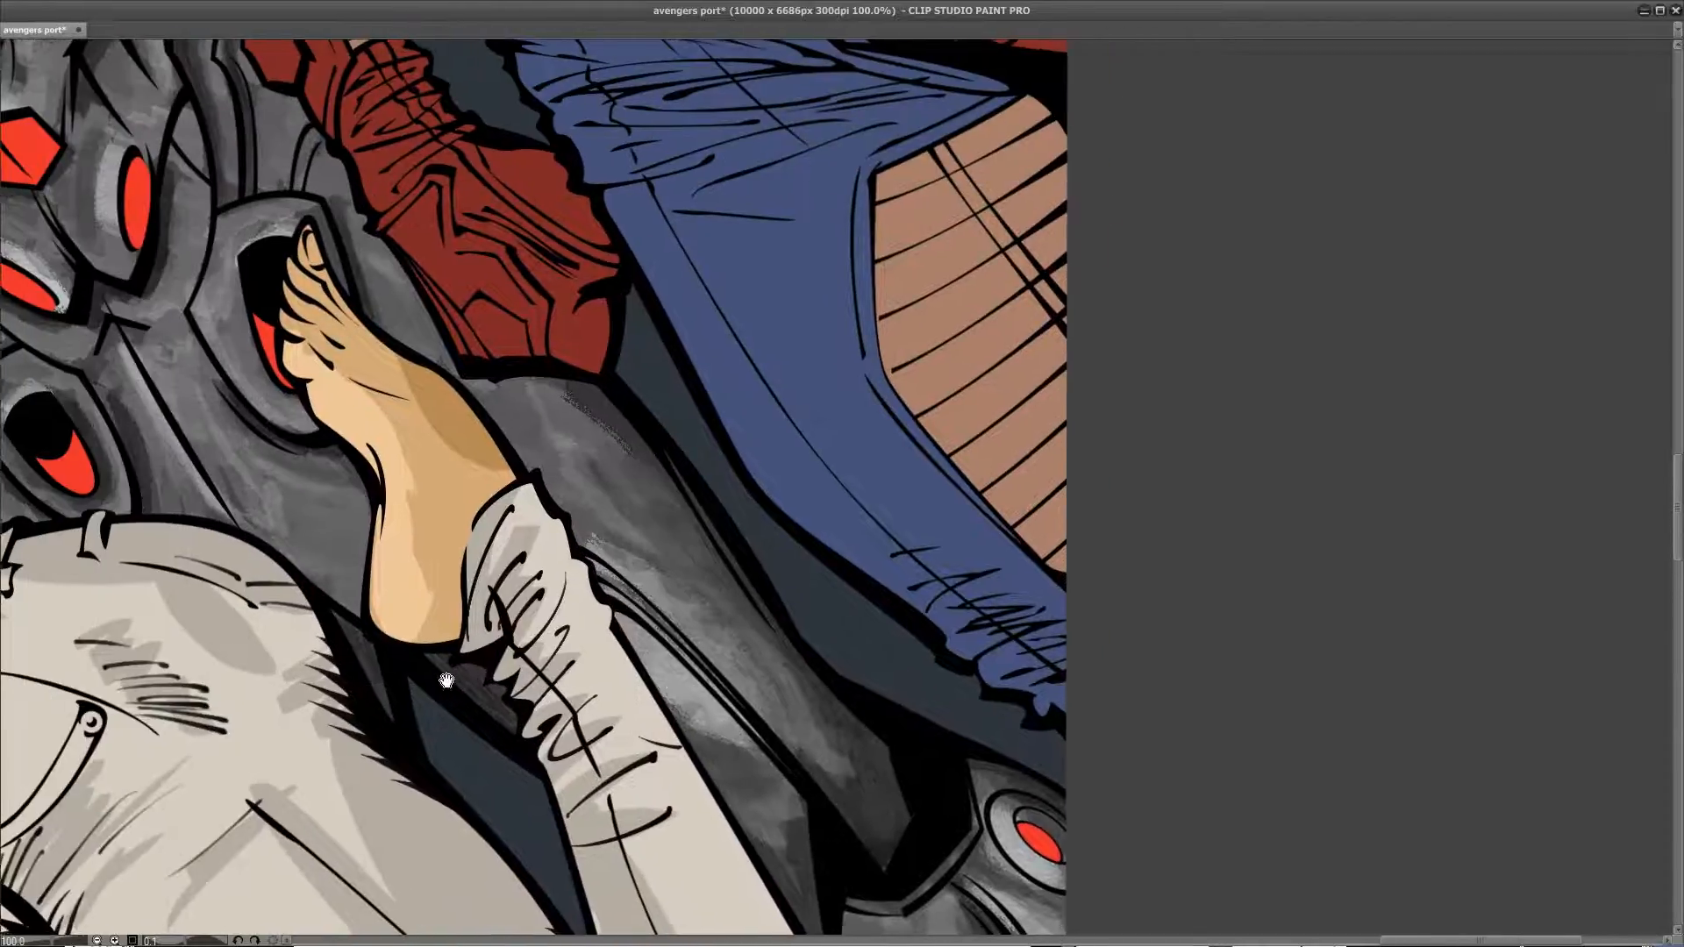
pyautogui.moveTo(445, 660); pyautogui.dragTo(610, 802)
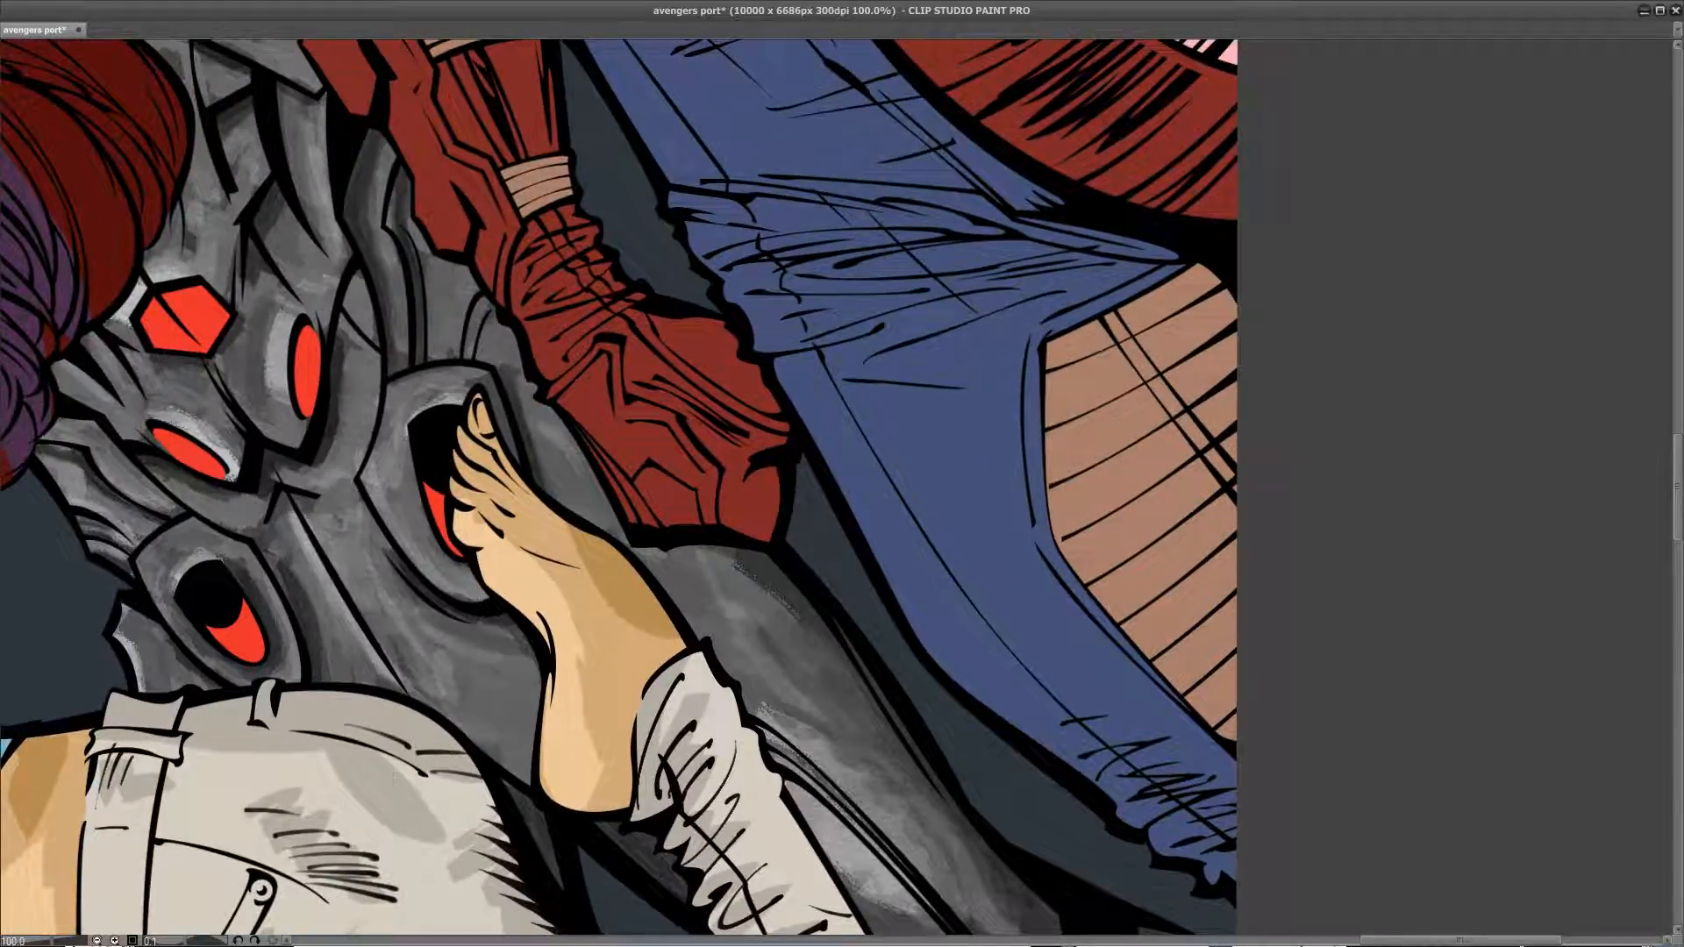
pyautogui.press('space')
pyautogui.moveTo(294, 517); pyautogui.dragTo(364, 657)
pyautogui.moveTo(342, 461); pyautogui.dragTo(330, 511)
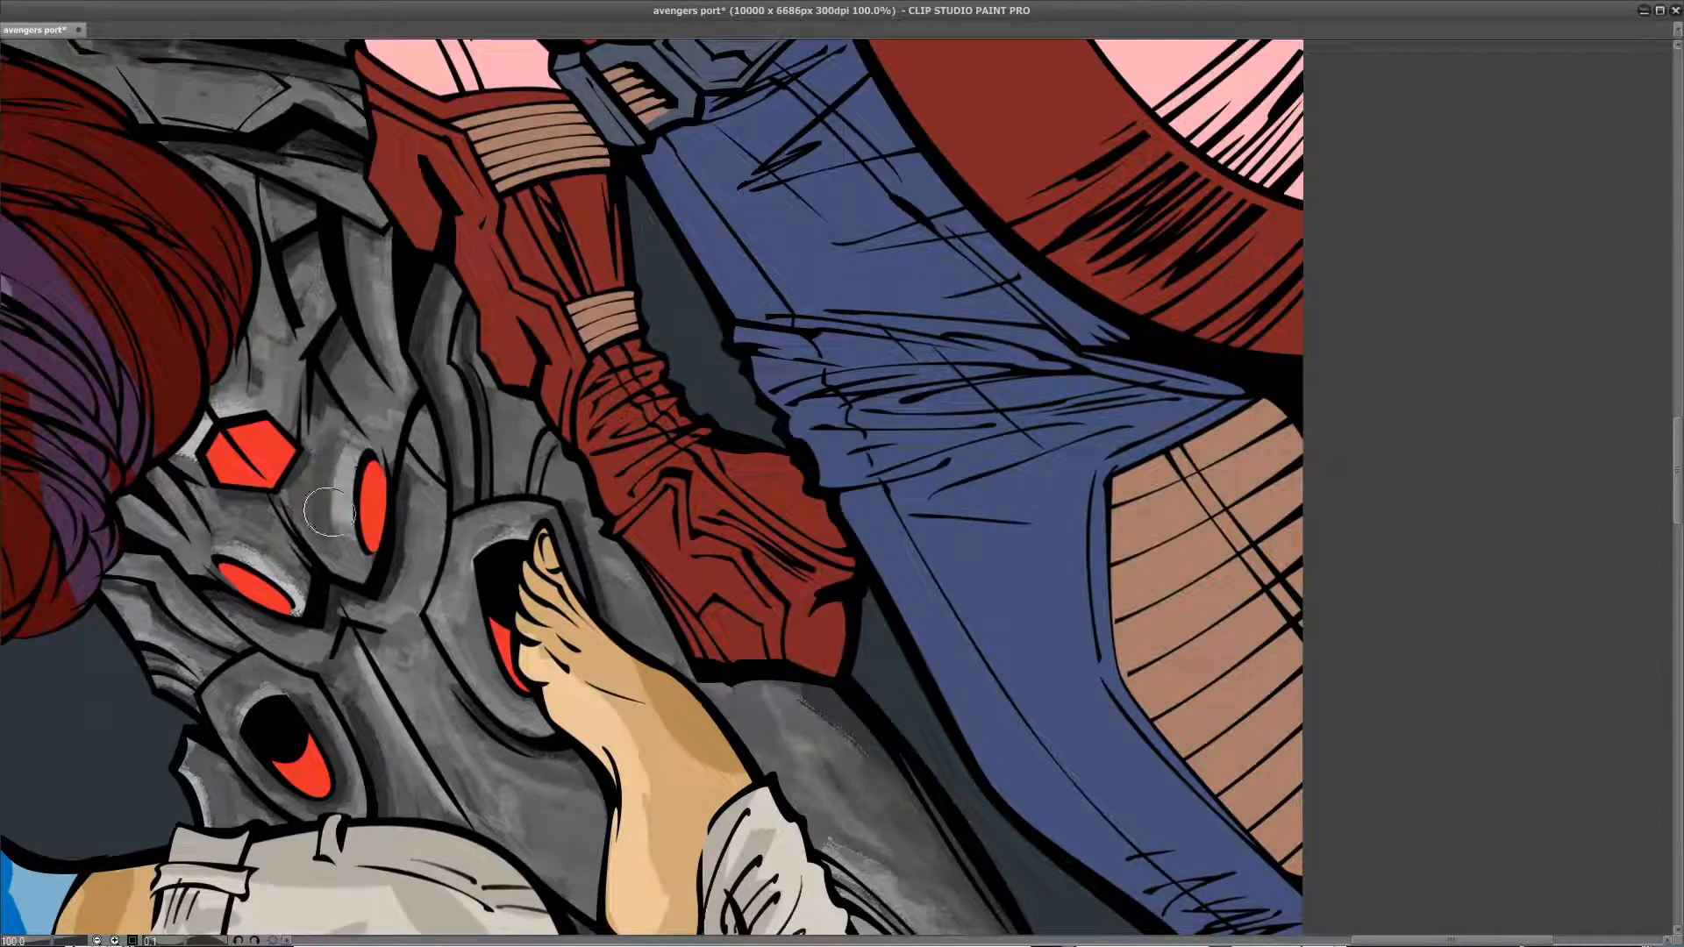
pyautogui.moveTo(228, 541); pyautogui.dragTo(289, 571)
pyautogui.press('space')
pyautogui.moveTo(326, 400); pyautogui.dragTo(388, 658)
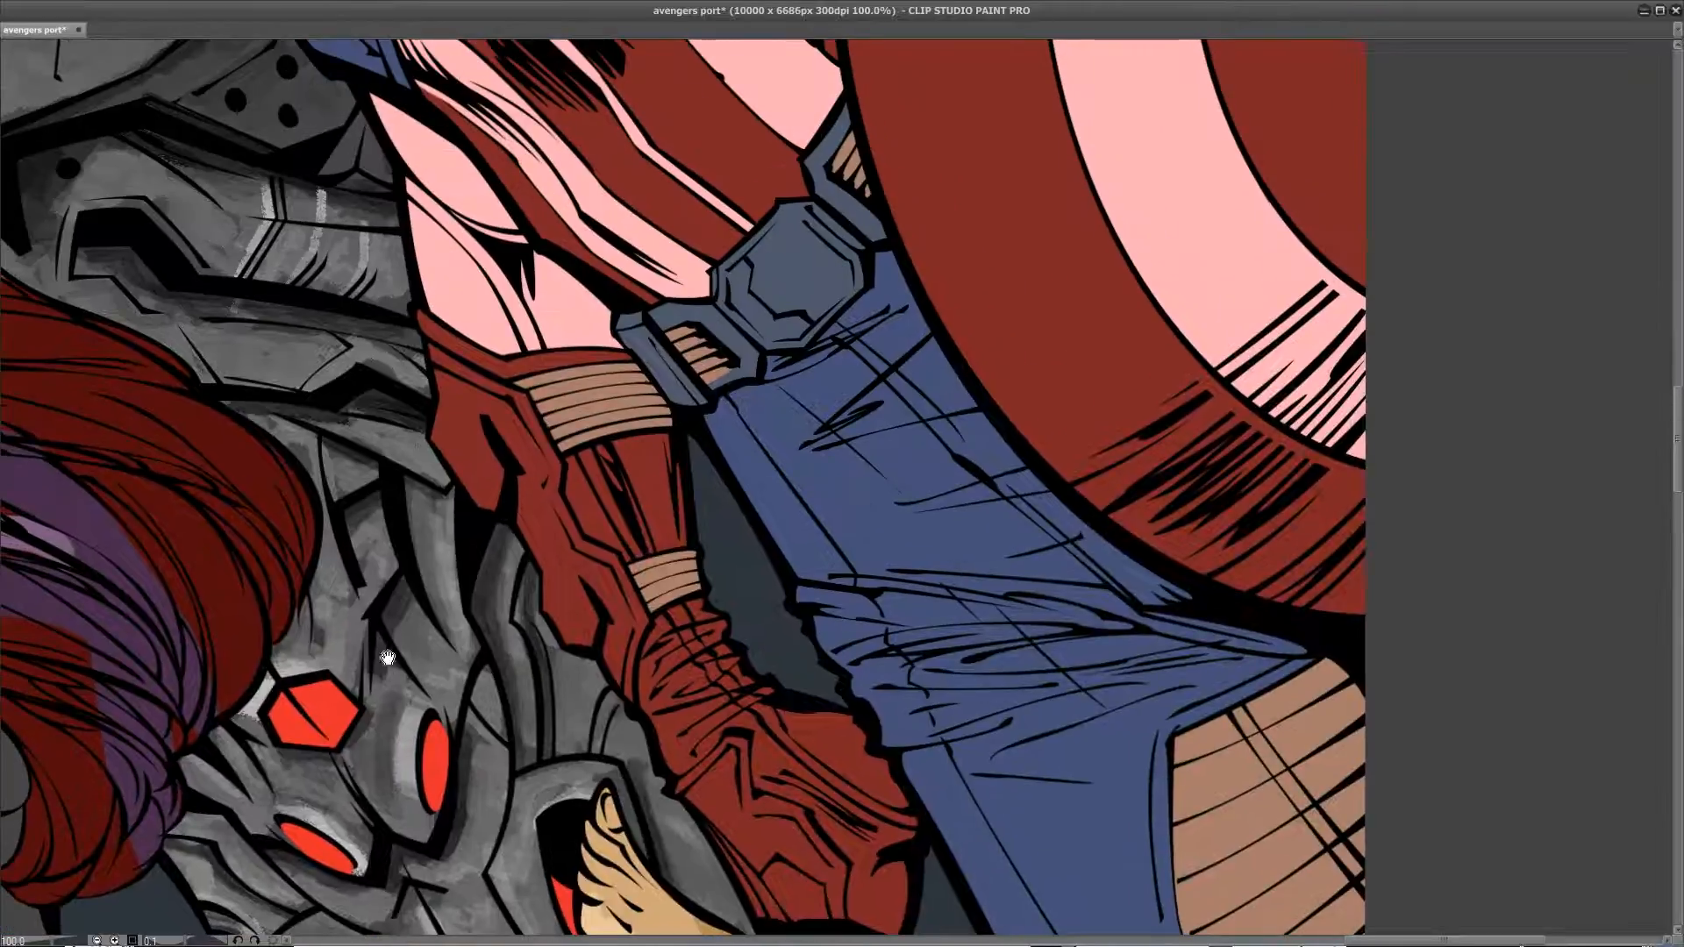
pyautogui.press('space')
pyautogui.moveTo(409, 468); pyautogui.dragTo(455, 809)
pyautogui.moveTo(371, 594); pyautogui.dragTo(688, 775)
pyautogui.moveTo(543, 626)
pyautogui.mouseDown()
pyautogui.moveTo(548, 776)
pyautogui.moveTo(543, 605)
pyautogui.mouseUp()
pyautogui.press('space')
pyautogui.moveTo(573, 762); pyautogui.dragTo(632, 561)
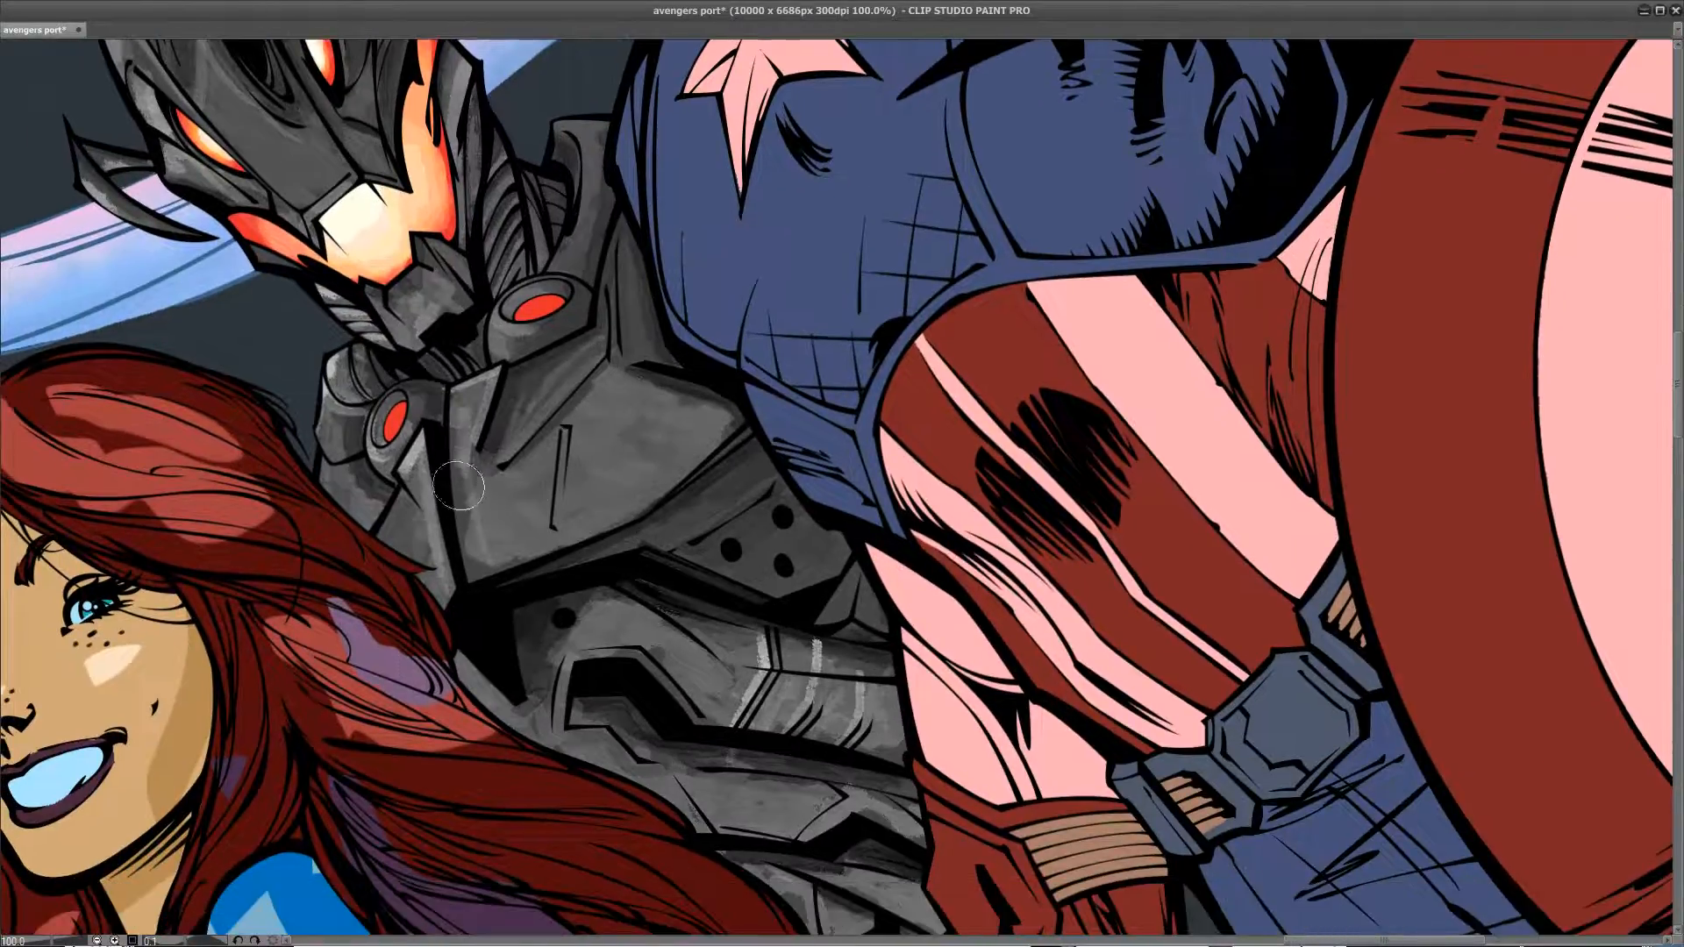
# Step: Touch up the grey highlights on Ultron's collar and upper chest armour beside Captain America's blue suit
pyautogui.moveTo(455, 467)
pyautogui.mouseDown()
pyautogui.moveTo(477, 589)
pyautogui.moveTo(450, 458)
pyautogui.moveTo(469, 564)
pyautogui.moveTo(477, 457)
pyautogui.moveTo(465, 516)
pyautogui.moveTo(364, 469)
pyautogui.moveTo(429, 482)
pyautogui.moveTo(438, 528)
pyautogui.moveTo(417, 507)
pyautogui.moveTo(420, 467)
pyautogui.moveTo(385, 542)
pyautogui.moveTo(401, 505)
pyautogui.moveTo(390, 535)
pyautogui.moveTo(466, 493)
pyautogui.moveTo(485, 524)
pyautogui.moveTo(386, 543)
pyautogui.mouseUp()
pyautogui.moveTo(561, 444); pyautogui.dragTo(431, 617)
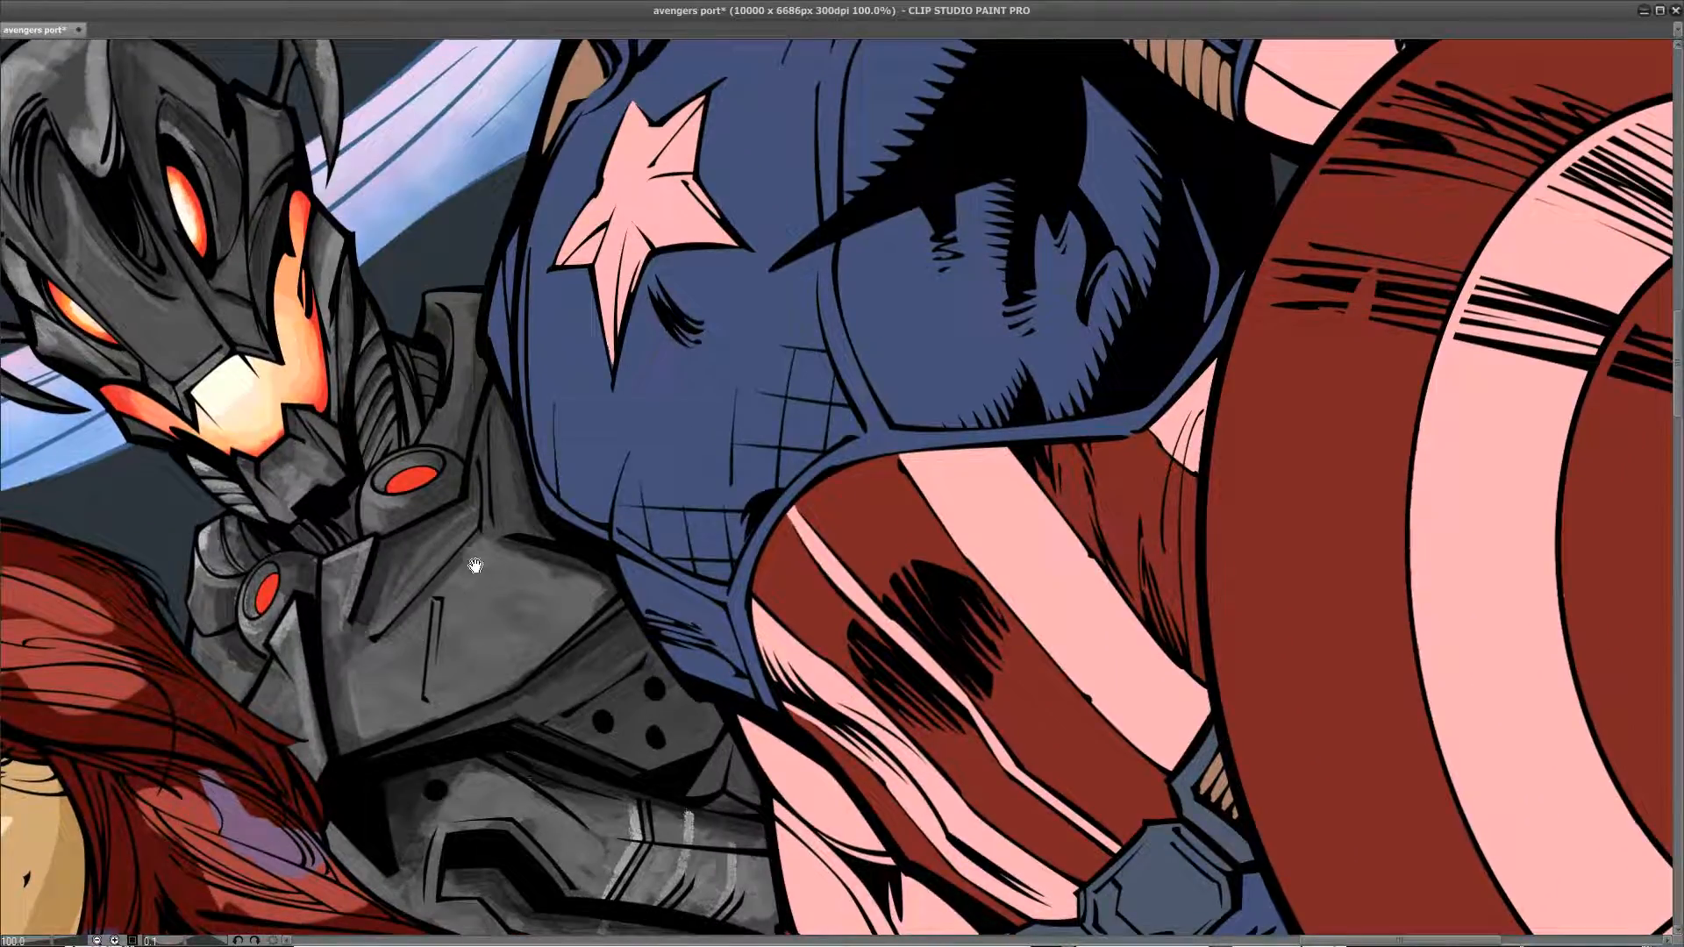
pyautogui.moveTo(514, 564)
pyautogui.mouseDown()
pyautogui.moveTo(500, 455)
pyautogui.moveTo(522, 466)
pyautogui.moveTo(501, 428)
pyautogui.moveTo(509, 524)
pyautogui.mouseUp()
pyautogui.moveTo(501, 453); pyautogui.dragTo(512, 531)
pyautogui.moveTo(497, 680)
pyautogui.mouseDown()
pyautogui.moveTo(550, 601)
pyautogui.moveTo(682, 581)
pyautogui.mouseUp()
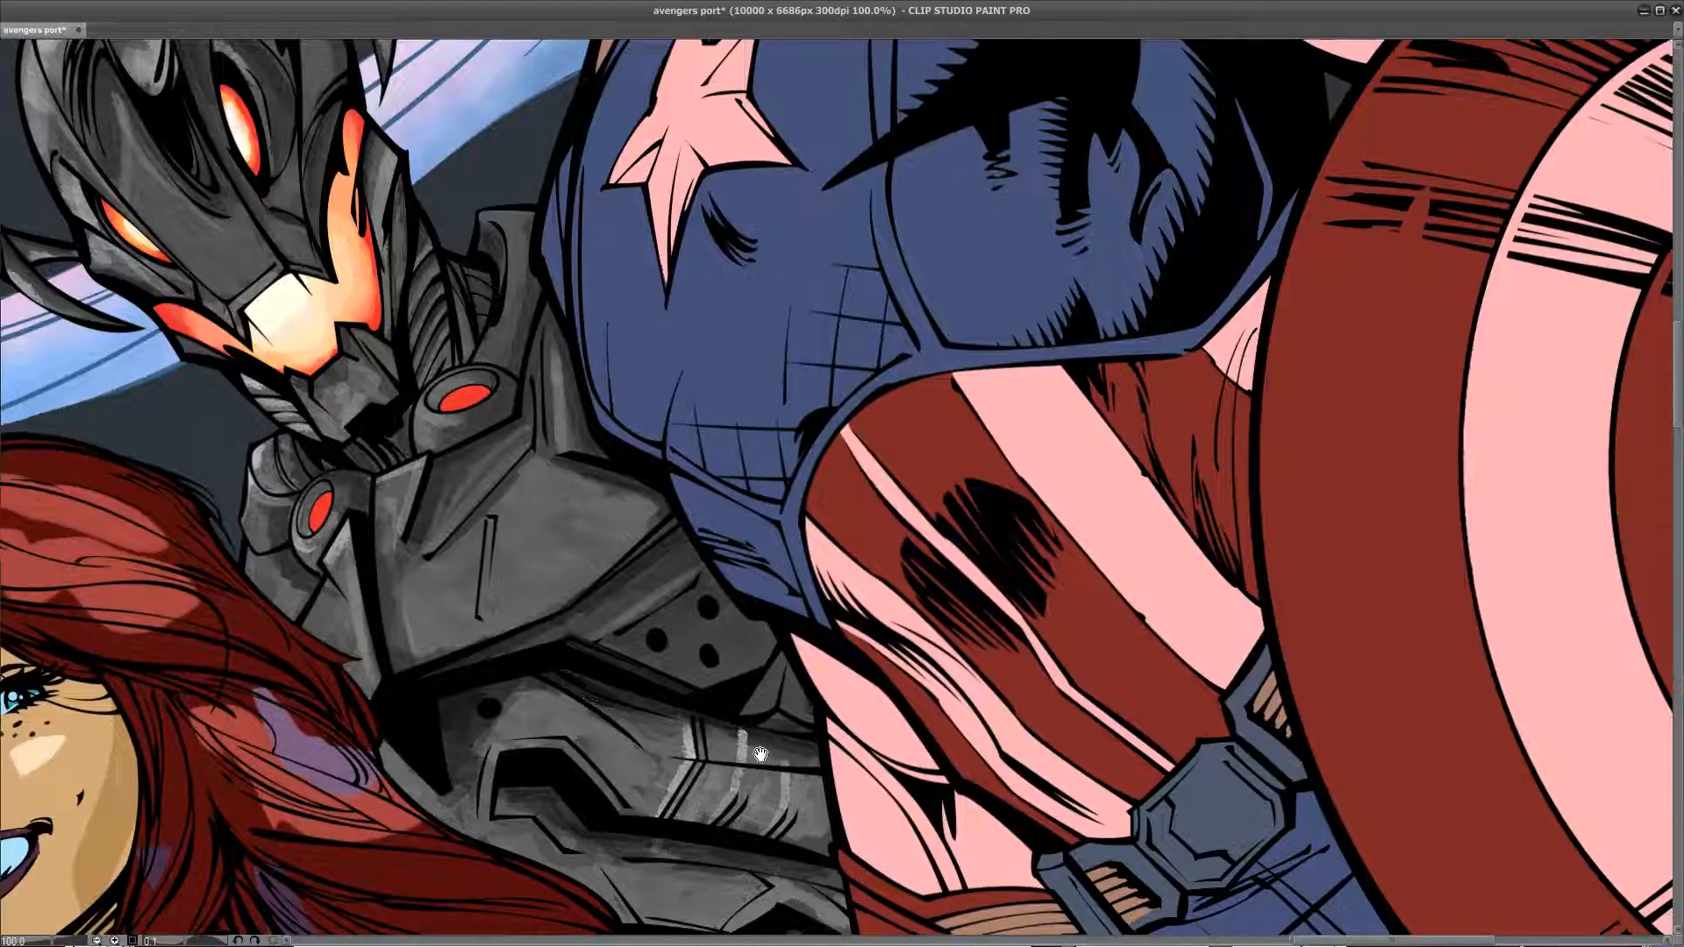
pyautogui.moveTo(800, 697); pyautogui.dragTo(759, 607)
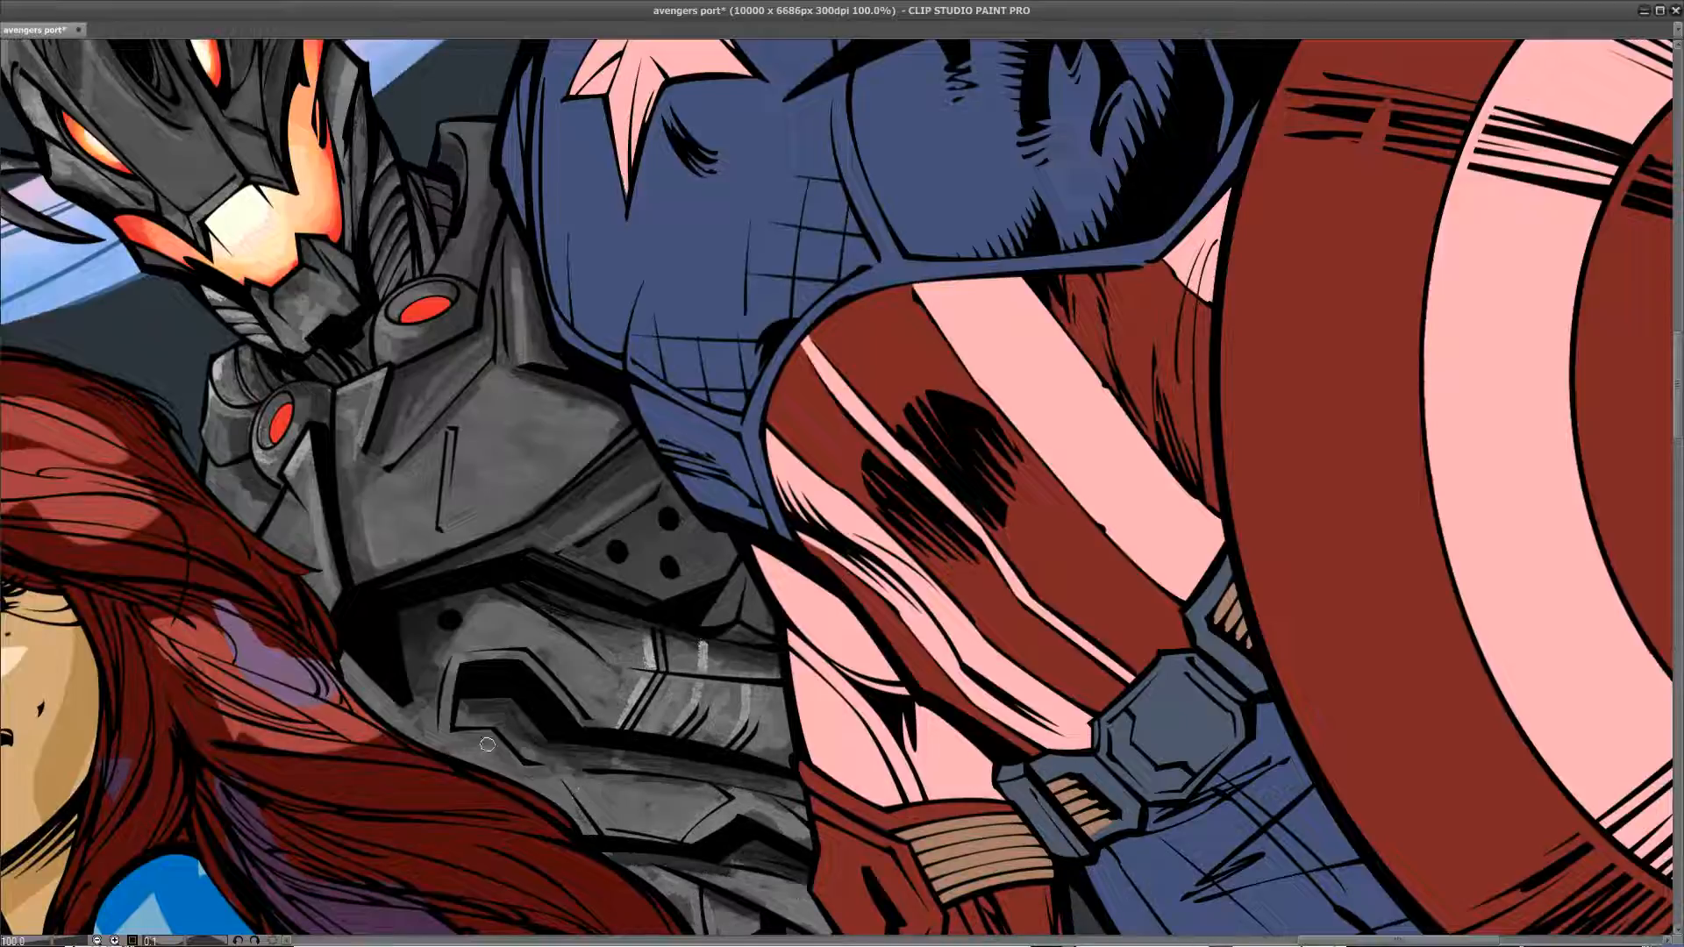
pyautogui.moveTo(561, 514); pyautogui.dragTo(593, 717)
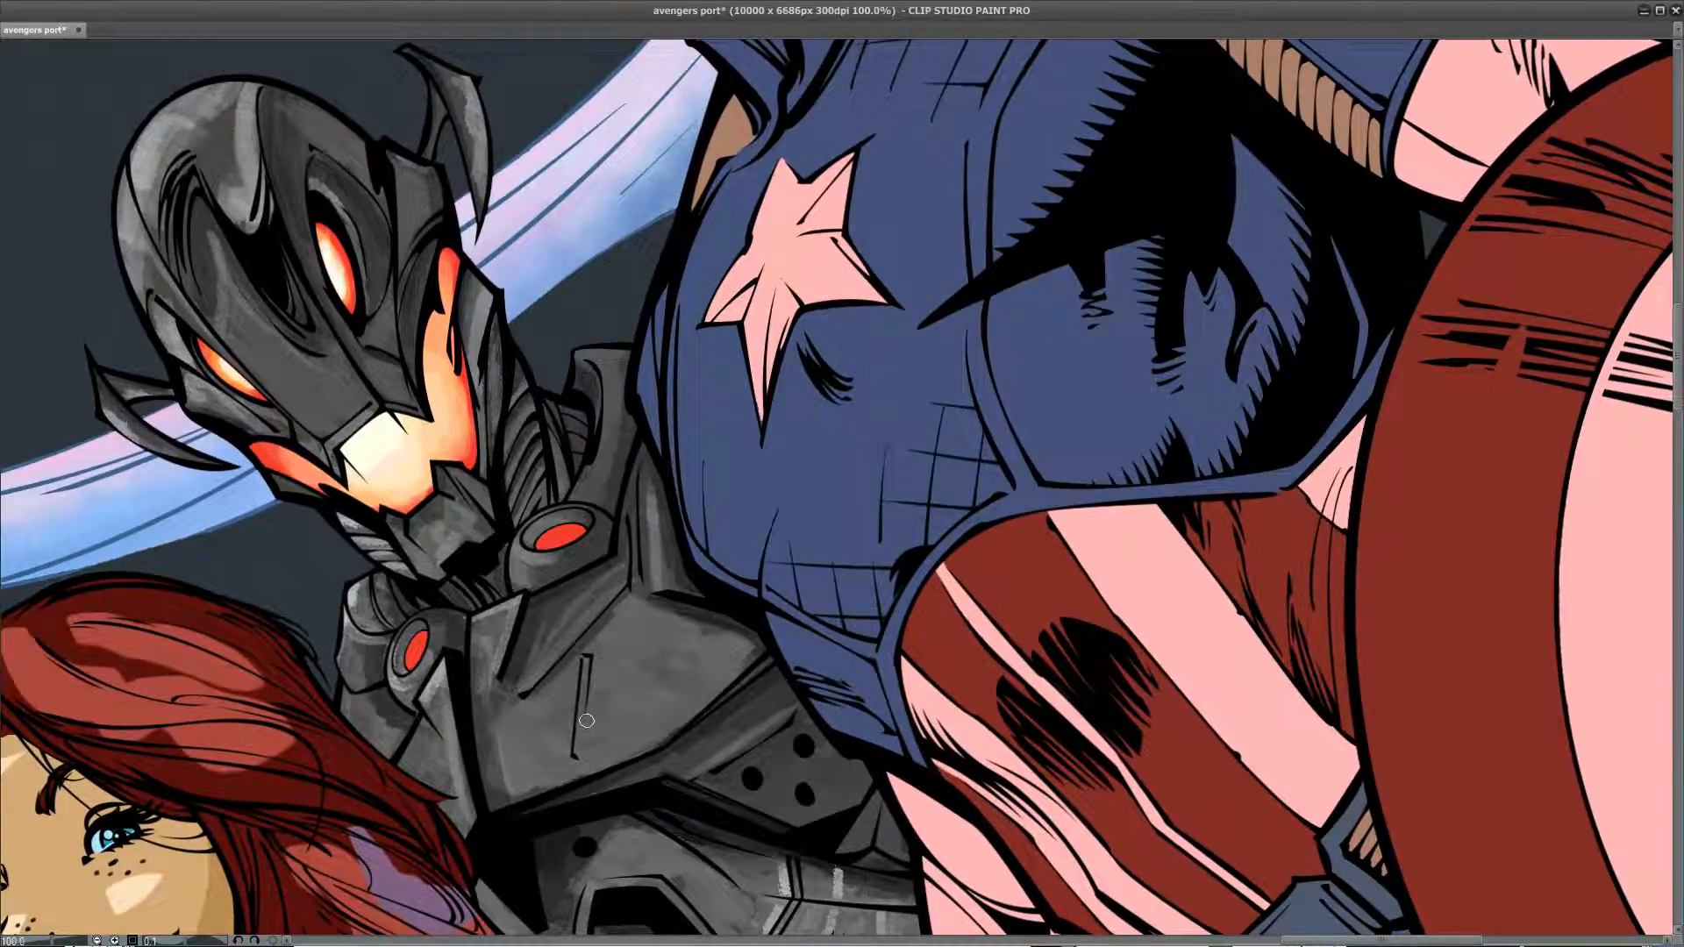
# Step: Set the drawing colour to white and choose the G PEN - Modded inking brush
pyautogui.click(1659, 10)
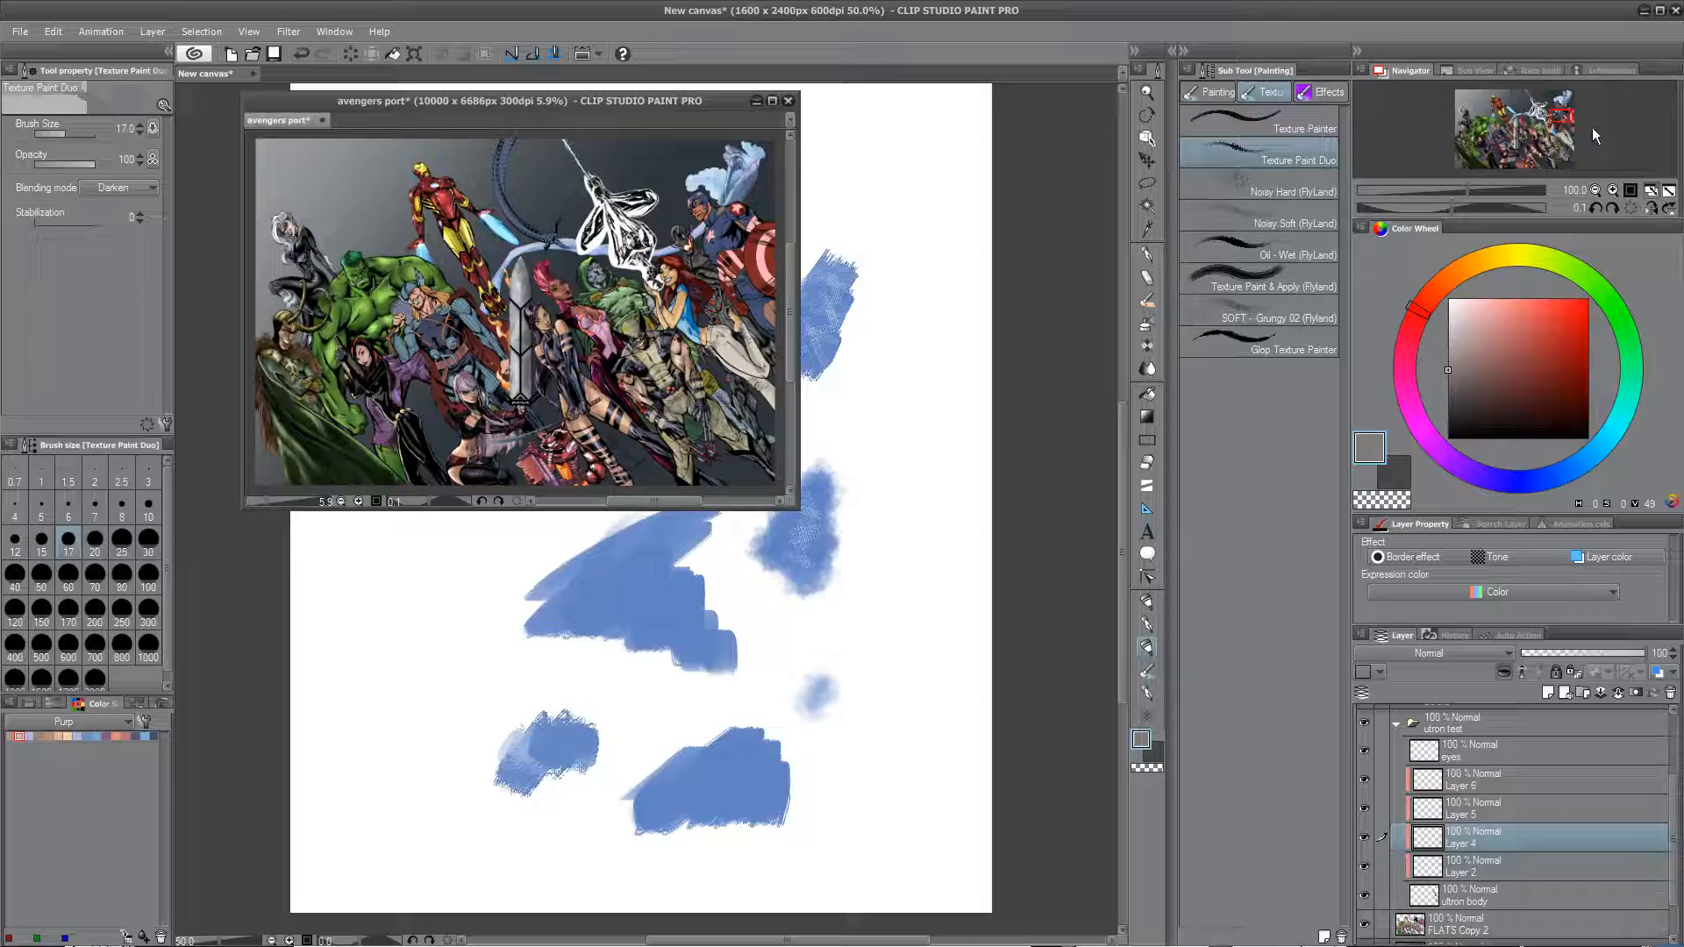
pyautogui.moveTo(1449, 373); pyautogui.dragTo(1447, 298)
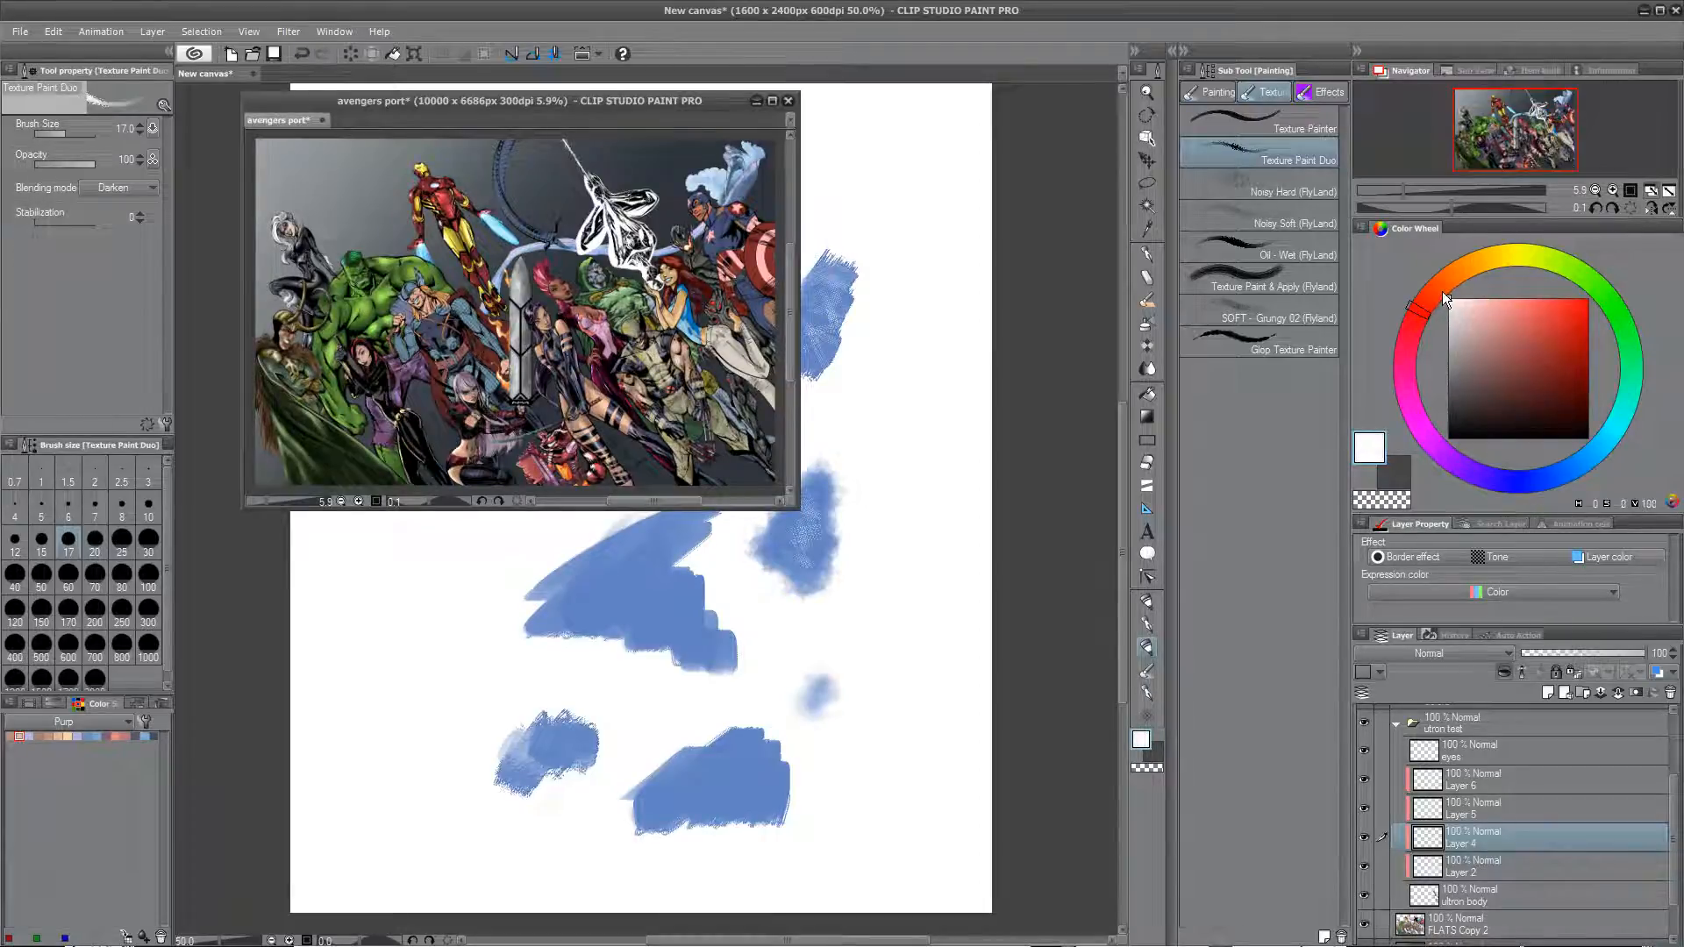
pyautogui.click(1151, 606)
pyautogui.click(1326, 277)
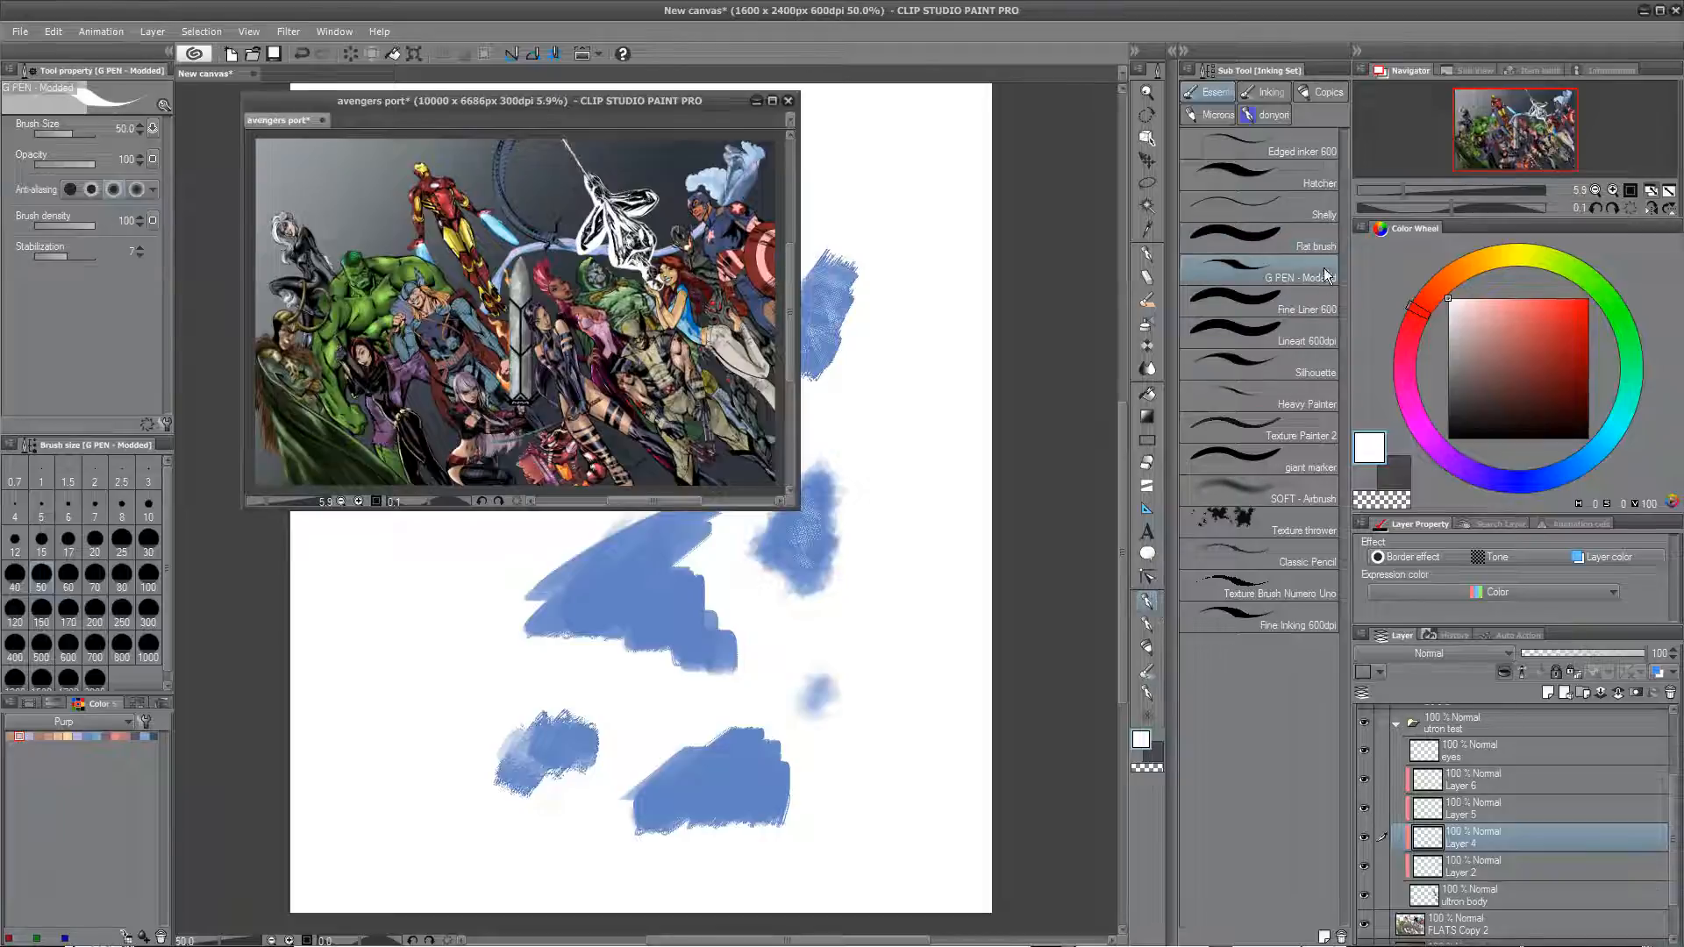
pyautogui.click(772, 101)
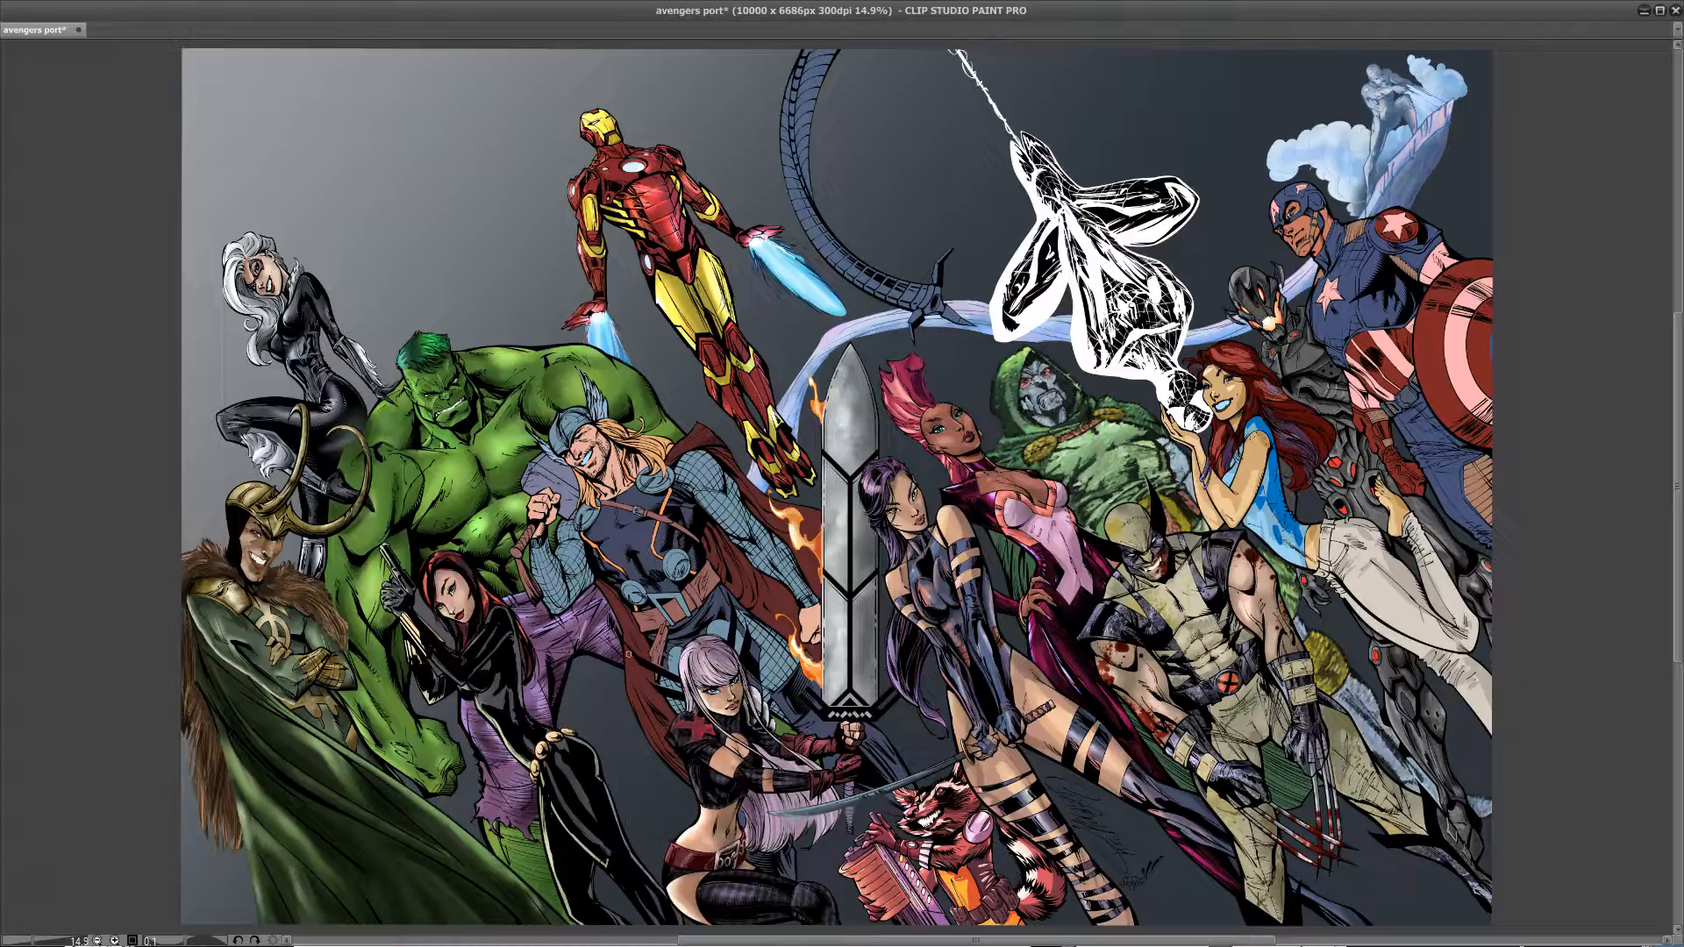
pyautogui.click(1659, 12)
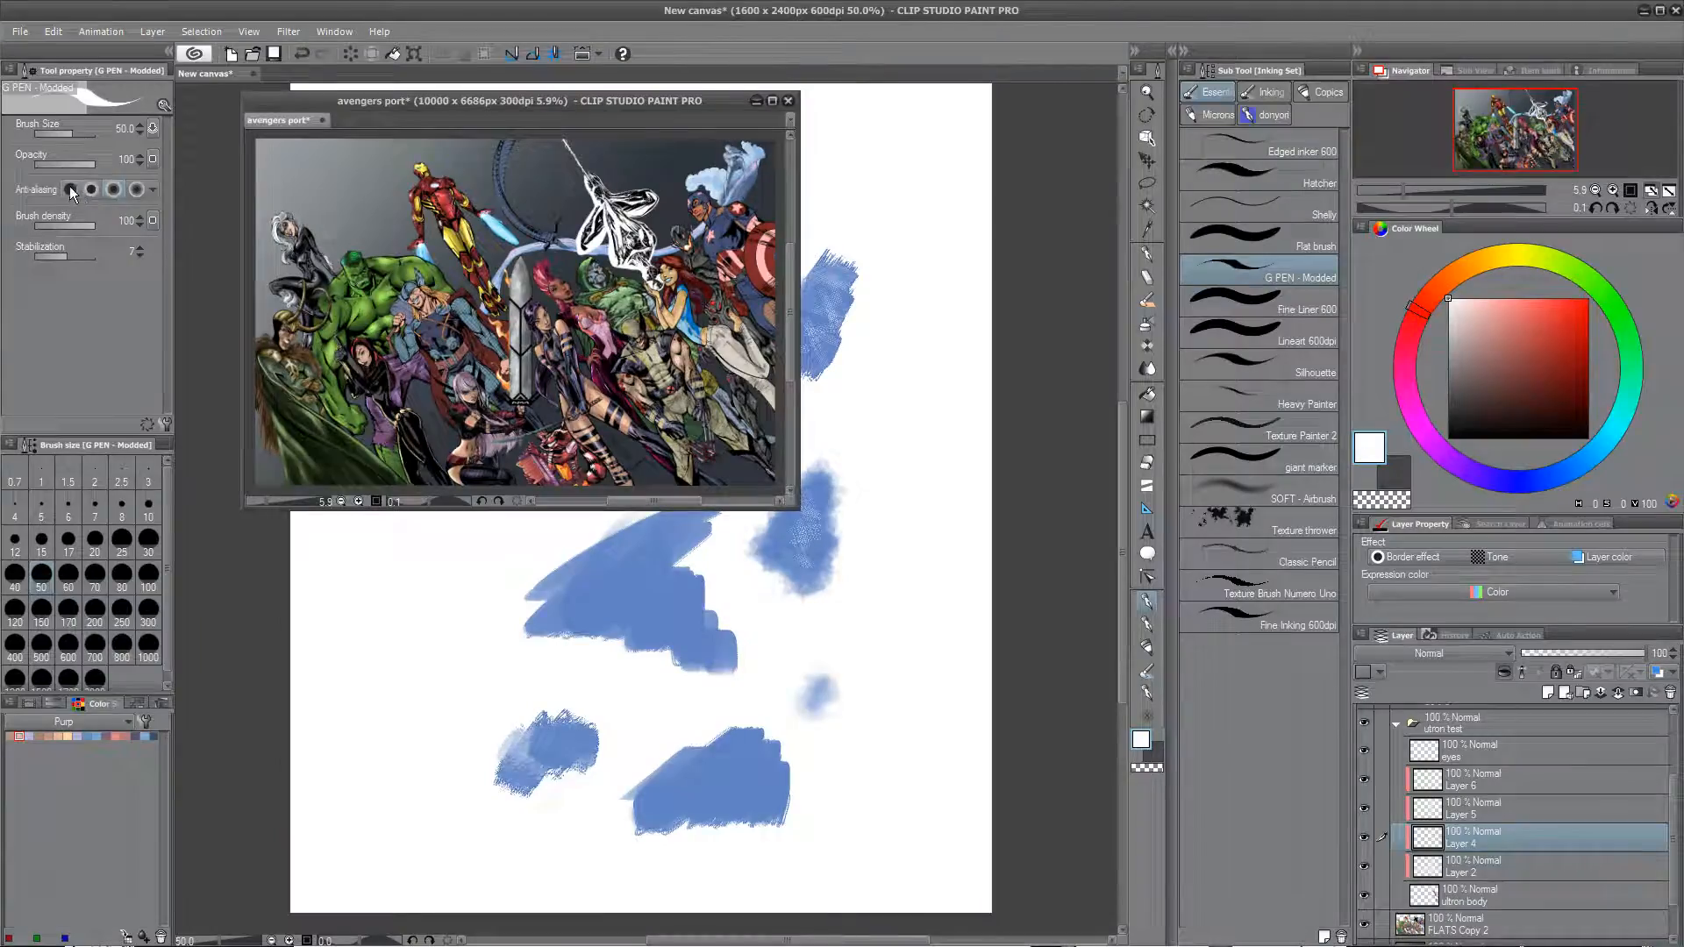
pyautogui.click(772, 100)
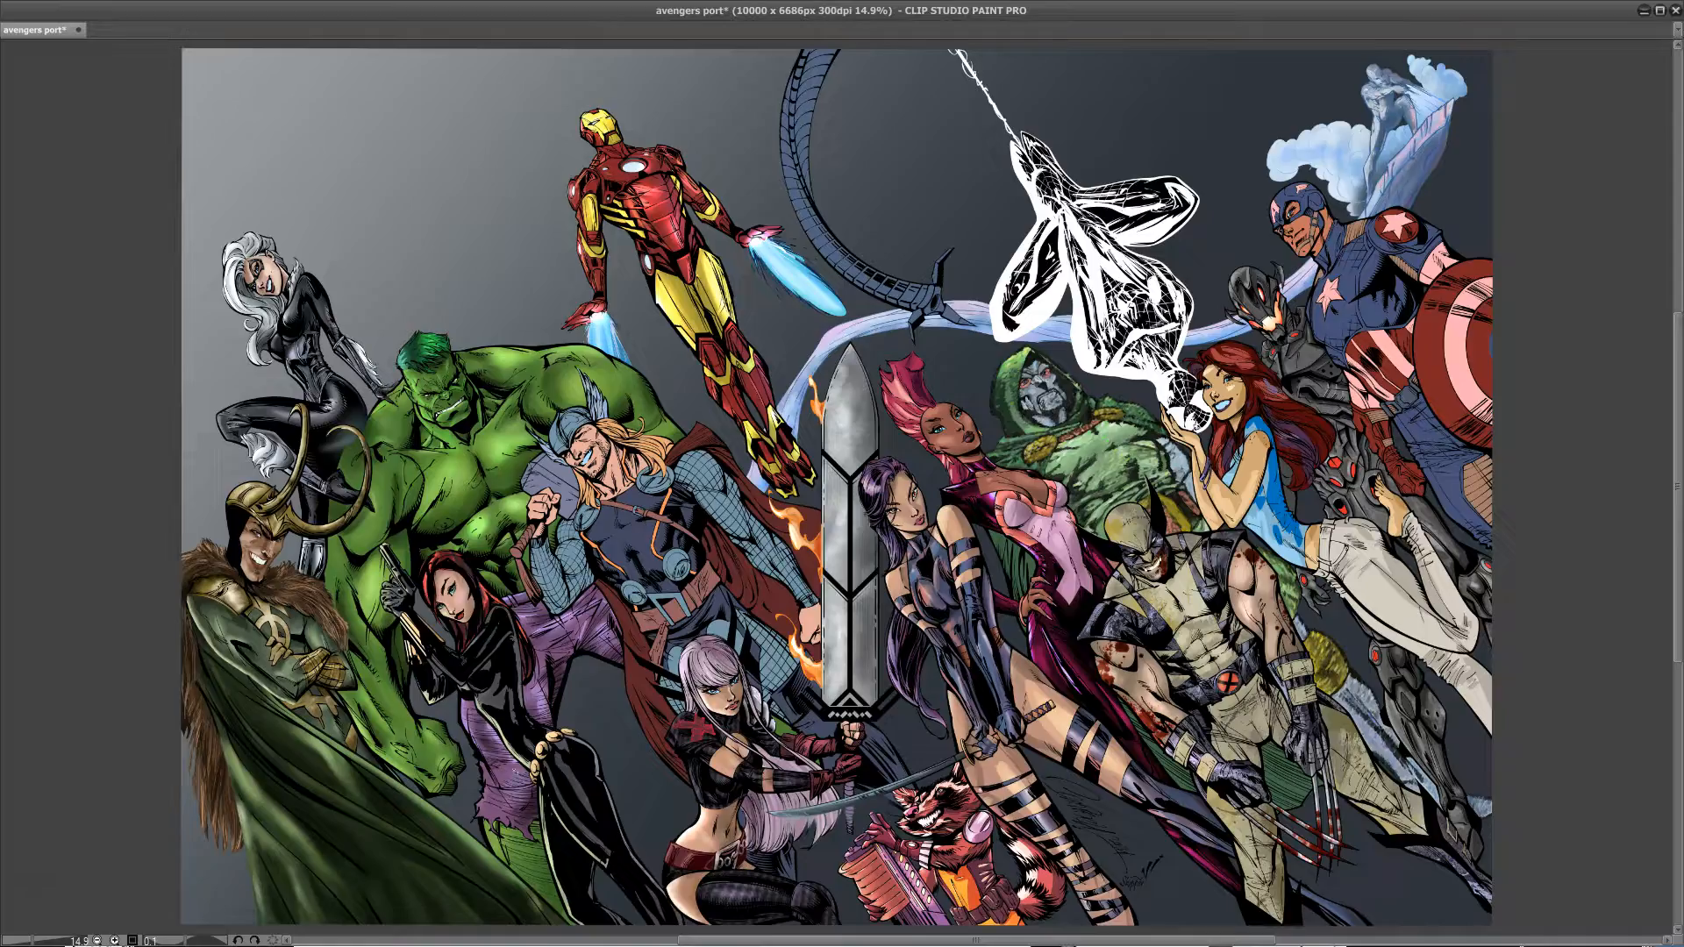
# Step: Paint a crisp white highlight along the curved ridge on the crown of Ultron's head
pyautogui.scroll(2, 380, 835)
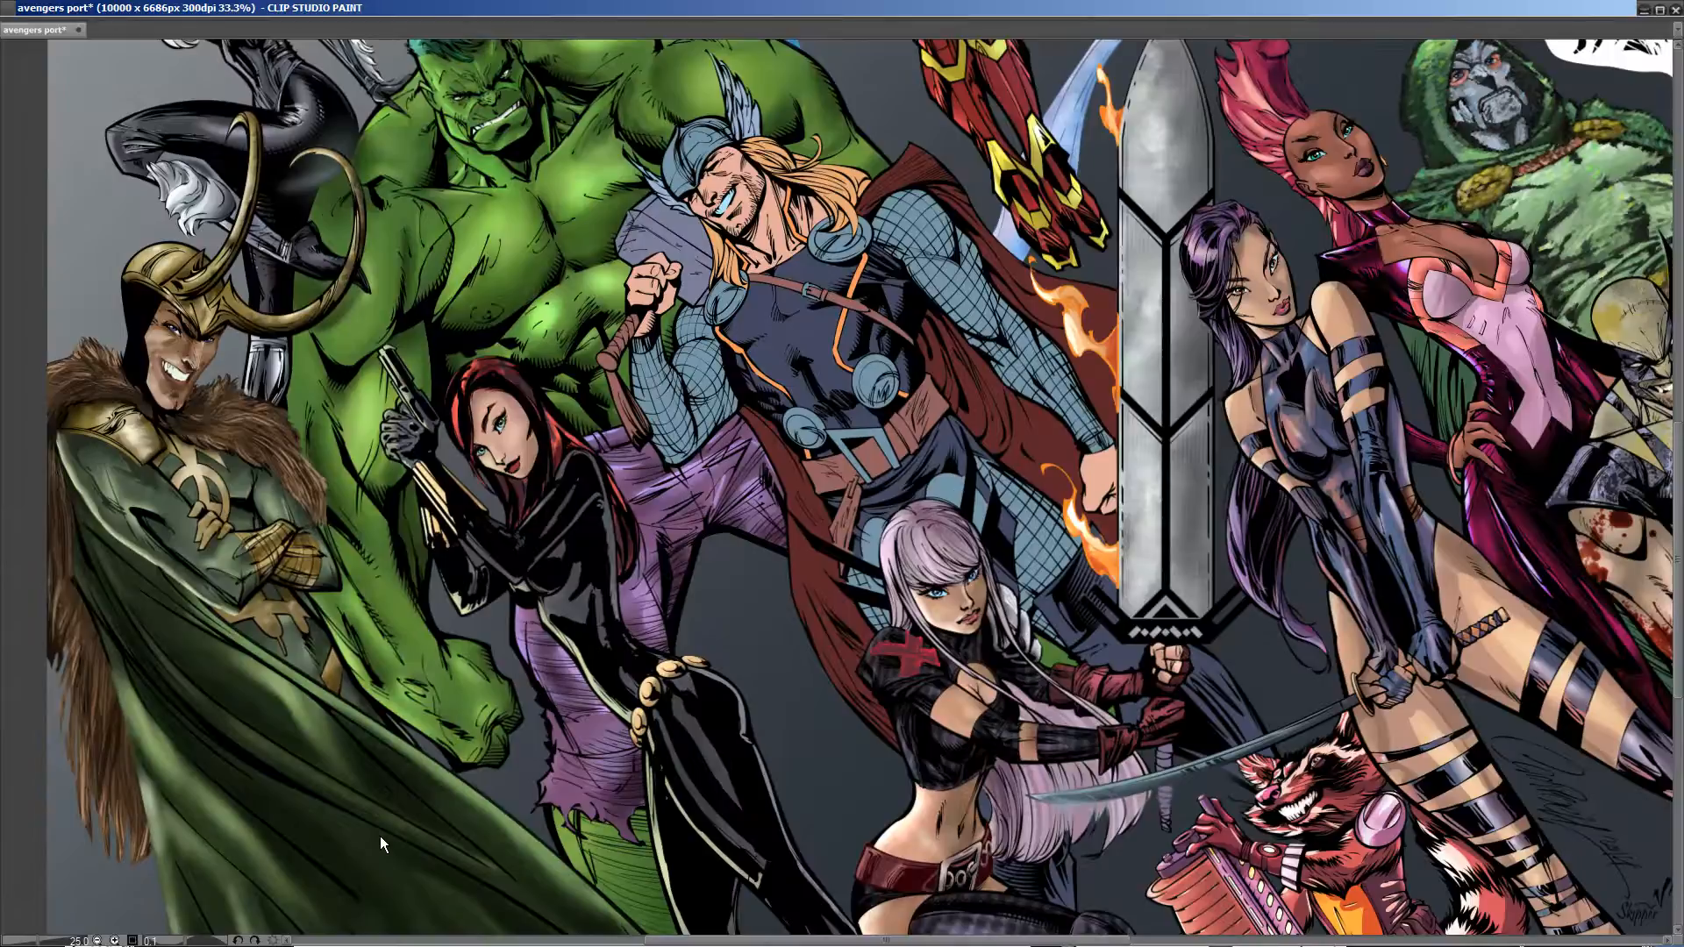
pyautogui.scroll(1, 381, 835)
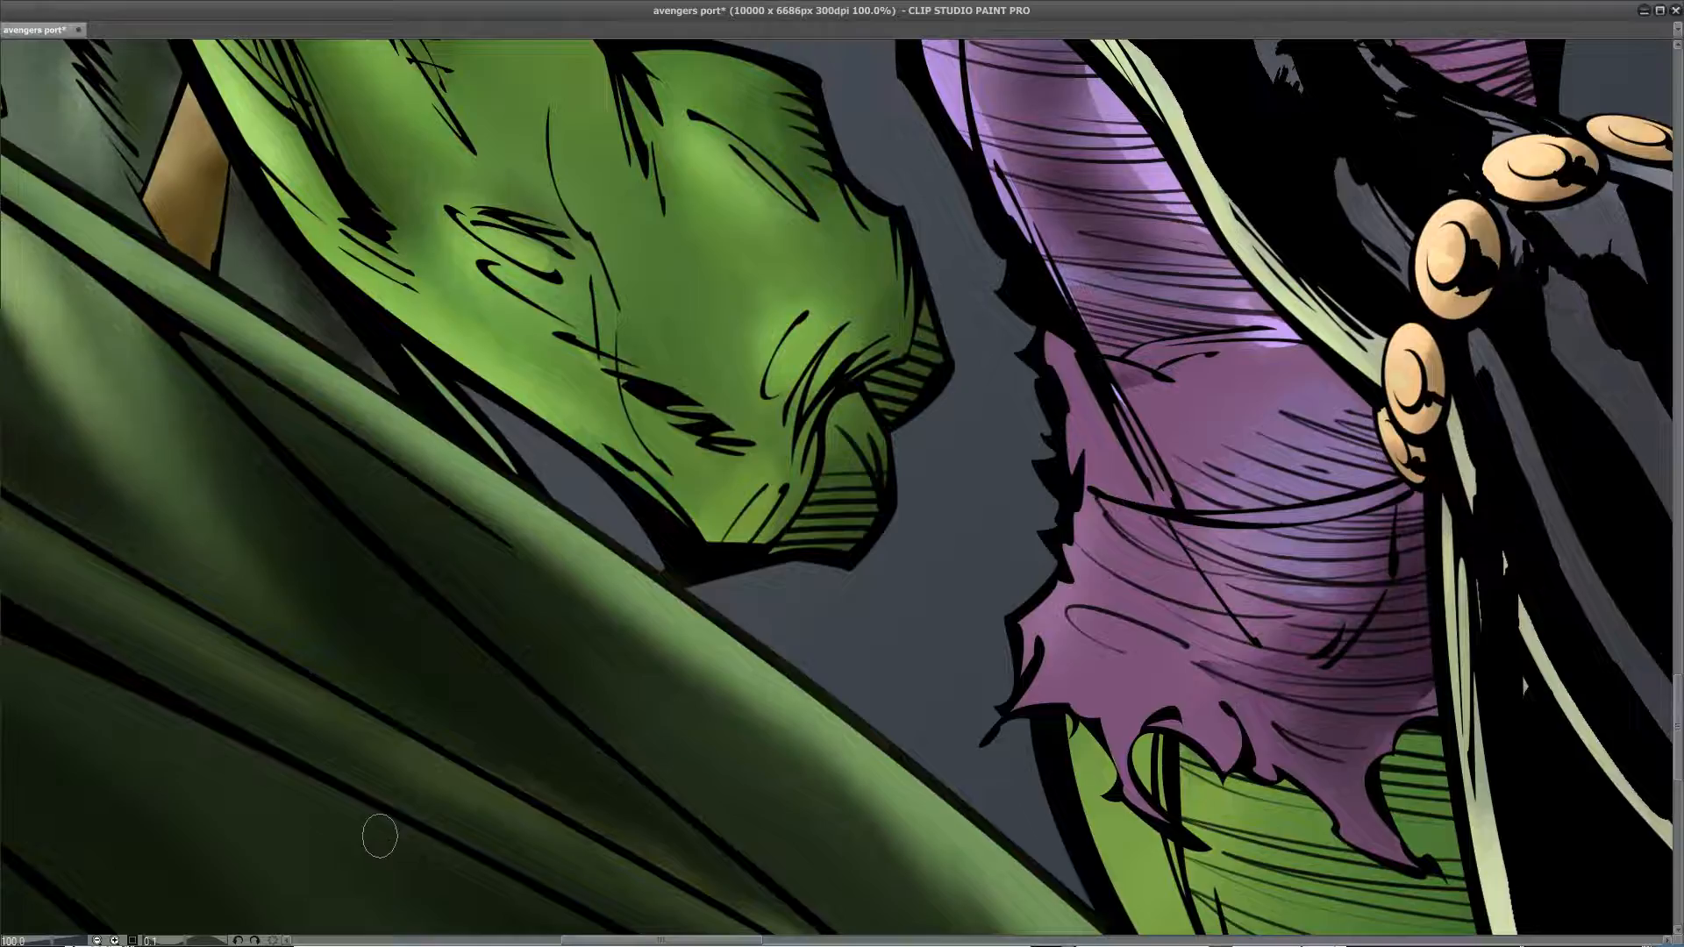
pyautogui.scroll(-1, 381, 844)
pyautogui.moveTo(1287, 281); pyautogui.dragTo(566, 737)
pyautogui.moveTo(1146, 394); pyautogui.dragTo(474, 736)
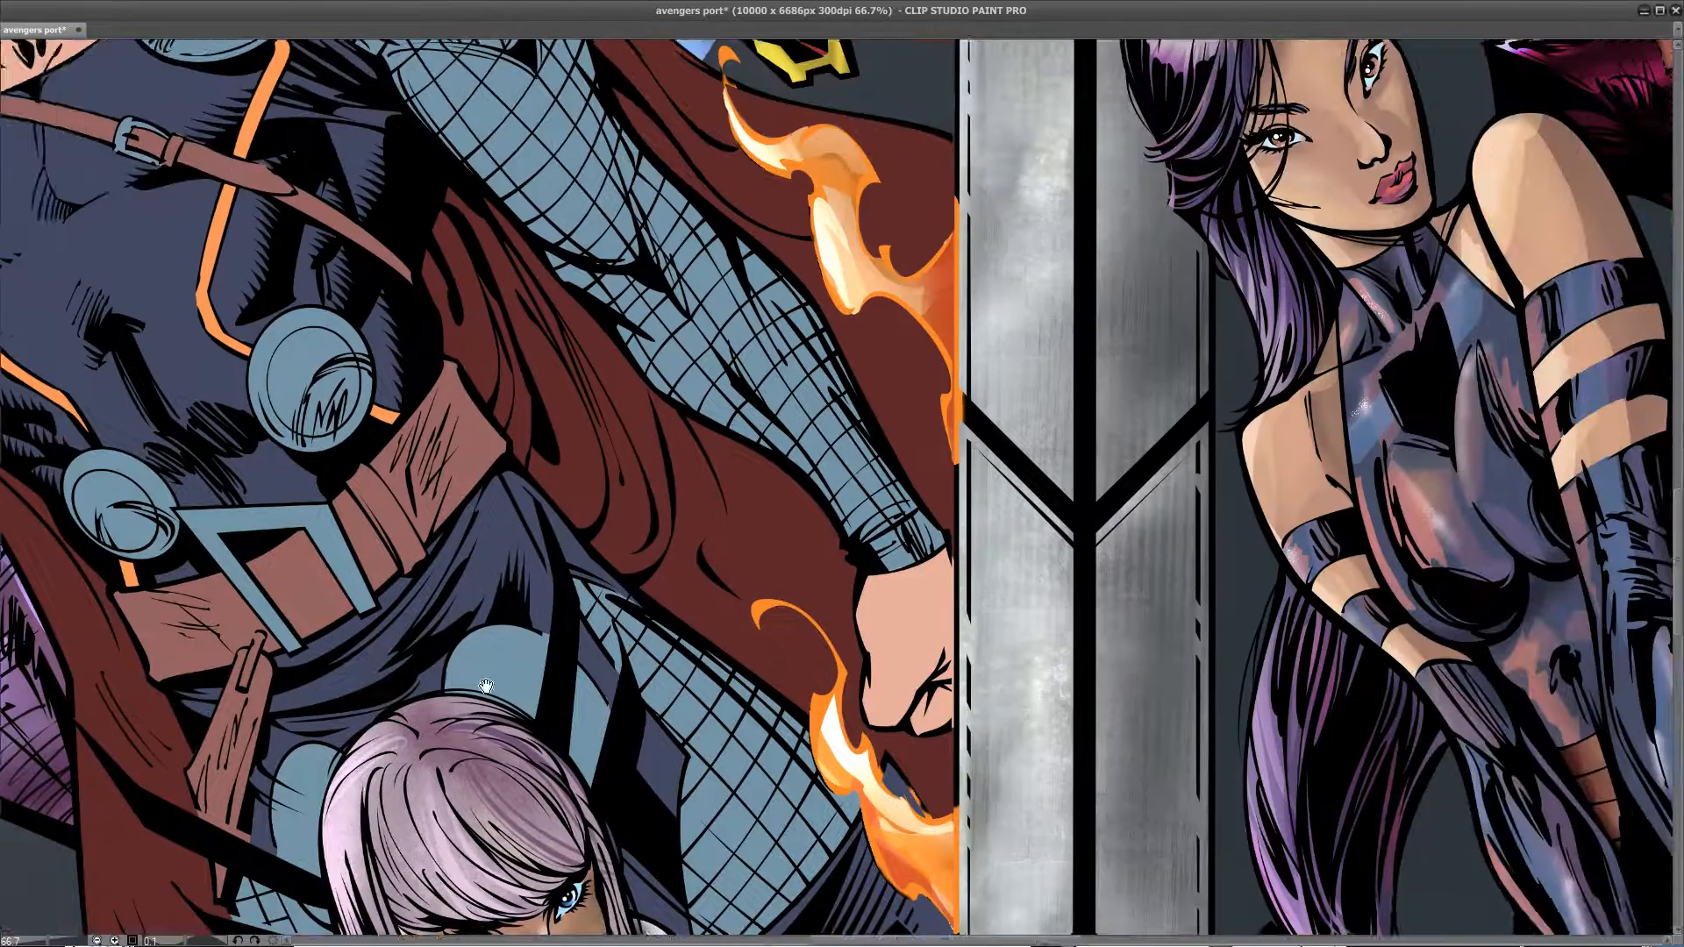
pyautogui.moveTo(1274, 324); pyautogui.dragTo(380, 737)
pyautogui.moveTo(1248, 350); pyautogui.dragTo(363, 812)
pyautogui.moveTo(1137, 463); pyautogui.dragTo(585, 750)
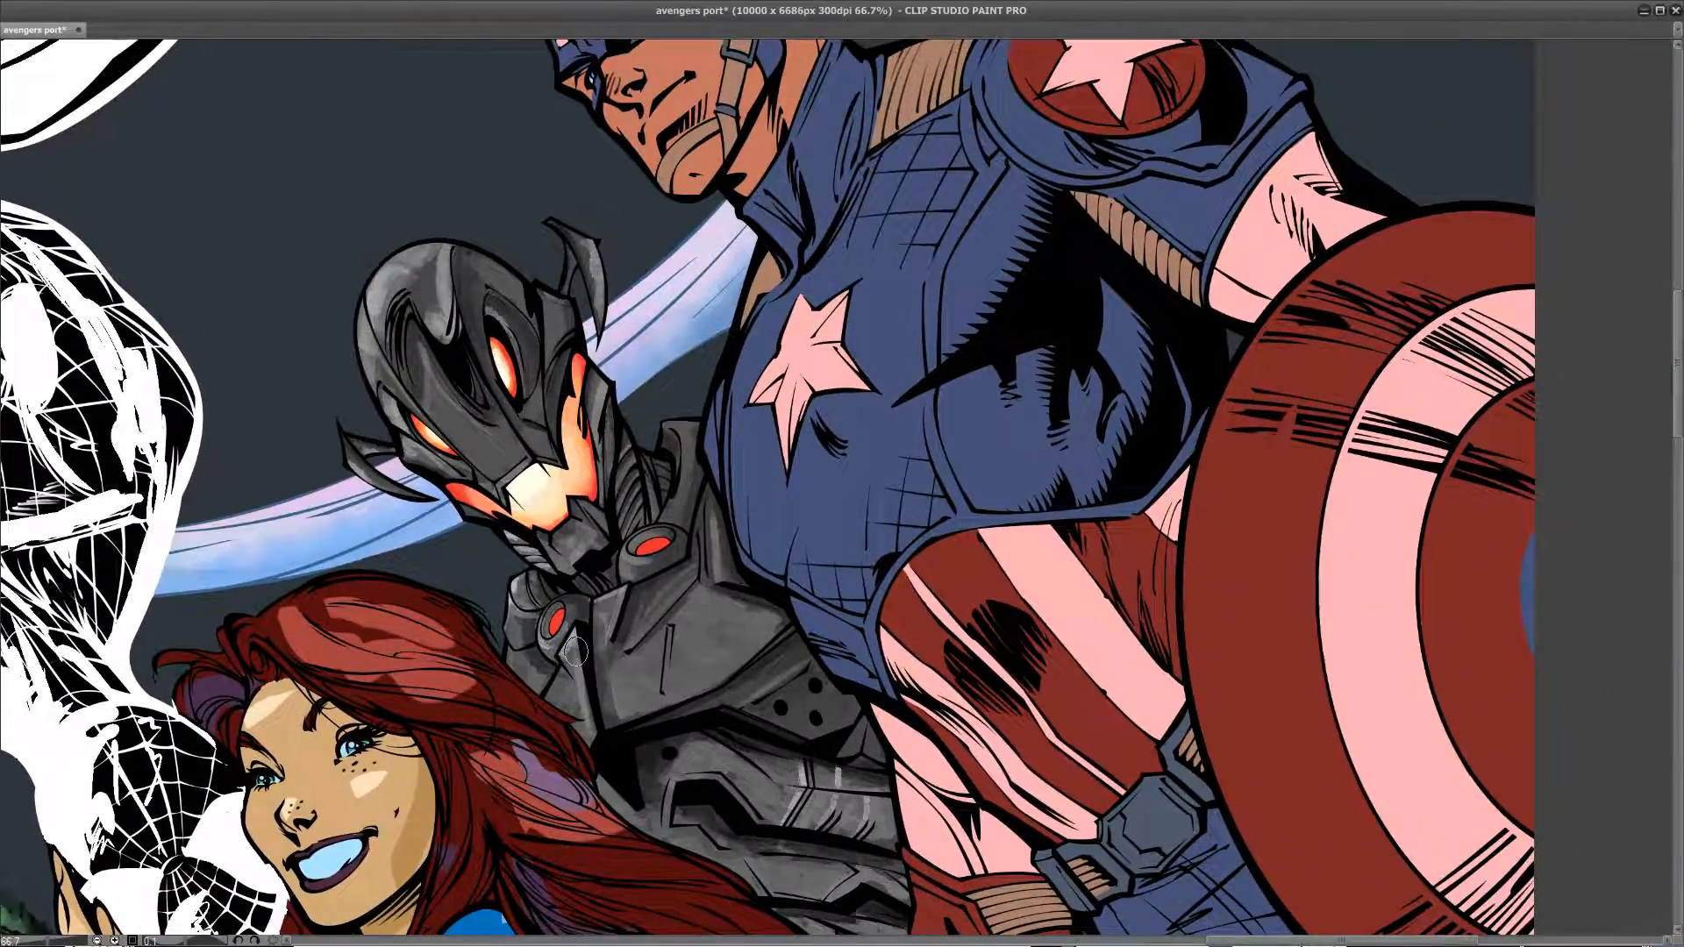
pyautogui.moveTo(453, 401); pyautogui.dragTo(489, 474)
pyautogui.hotkey('ctrl', 'z')
pyautogui.scroll(2, 488, 439)
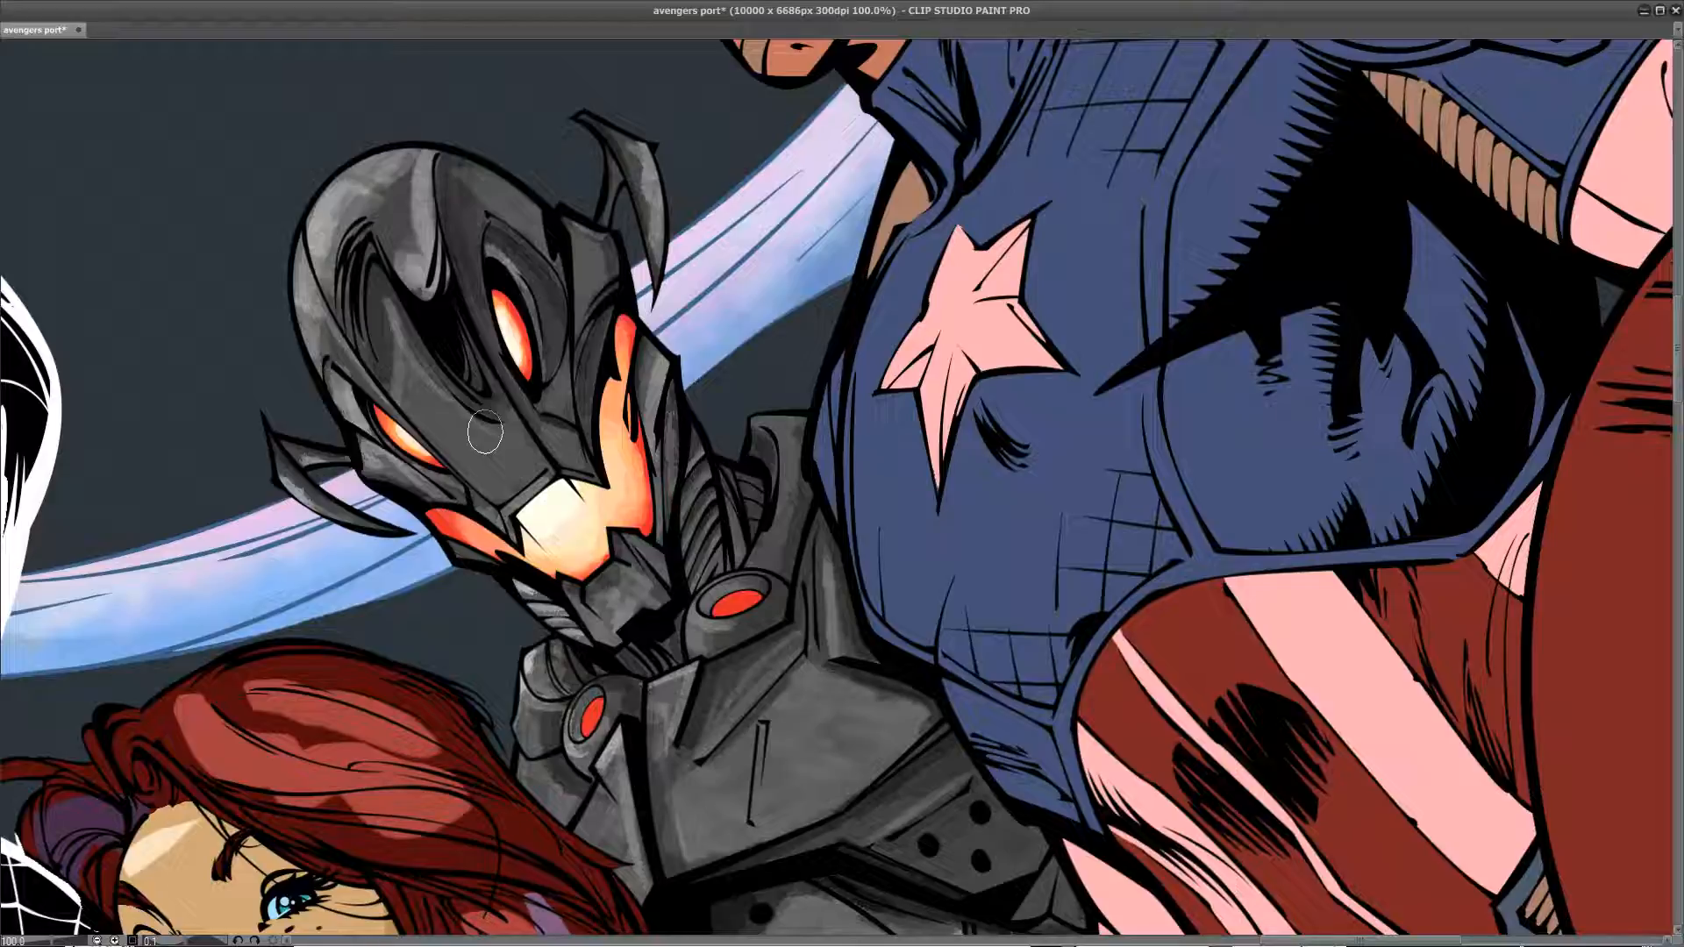
pyautogui.moveTo(411, 269)
pyautogui.mouseDown()
pyautogui.moveTo(419, 286)
pyautogui.moveTo(443, 136)
pyautogui.mouseUp()
pyautogui.moveTo(426, 254)
pyautogui.mouseDown()
pyautogui.moveTo(421, 219)
pyautogui.moveTo(441, 218)
pyautogui.mouseUp()
pyautogui.moveTo(424, 293)
pyautogui.mouseDown()
pyautogui.moveTo(441, 248)
pyautogui.moveTo(429, 287)
pyautogui.mouseUp()
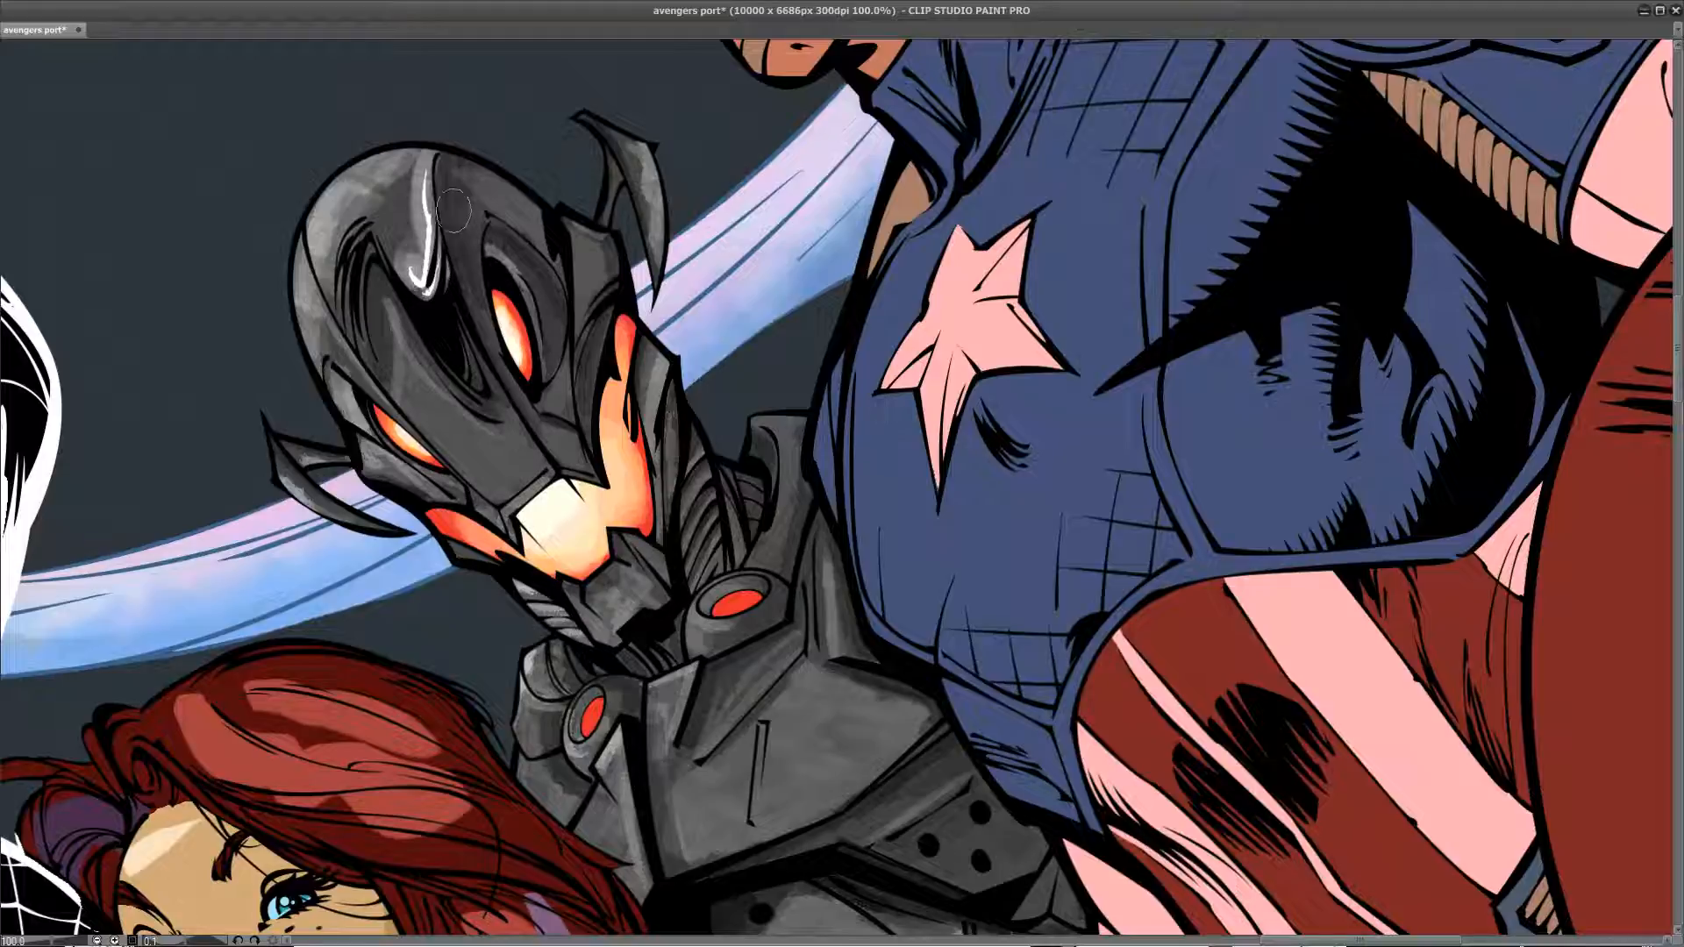
# Step: Add white reflective streaks along the rounded outer edge of Ultron's skull, undoing the stroke that runs towards the eye
pyautogui.moveTo(323, 283); pyautogui.dragTo(336, 205)
pyautogui.moveTo(323, 277); pyautogui.dragTo(363, 180)
pyautogui.moveTo(361, 180)
pyautogui.mouseDown()
pyautogui.moveTo(317, 218)
pyautogui.moveTo(351, 172)
pyautogui.mouseUp()
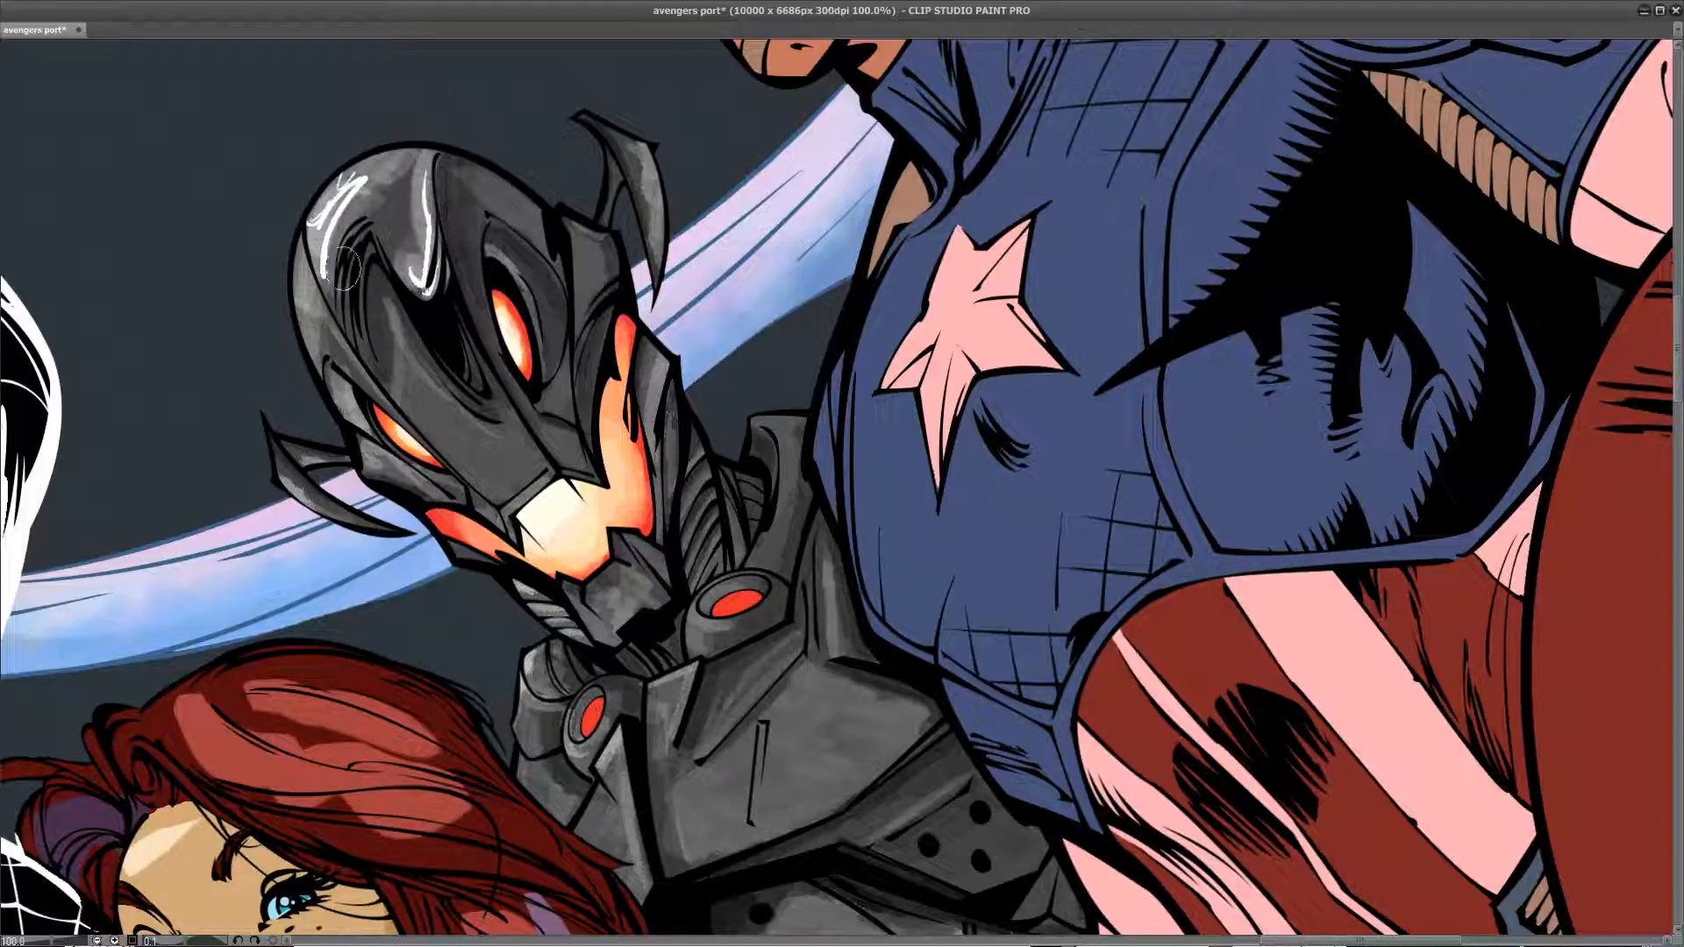
pyautogui.moveTo(299, 248); pyautogui.dragTo(318, 334)
pyautogui.moveTo(303, 258); pyautogui.dragTo(366, 378)
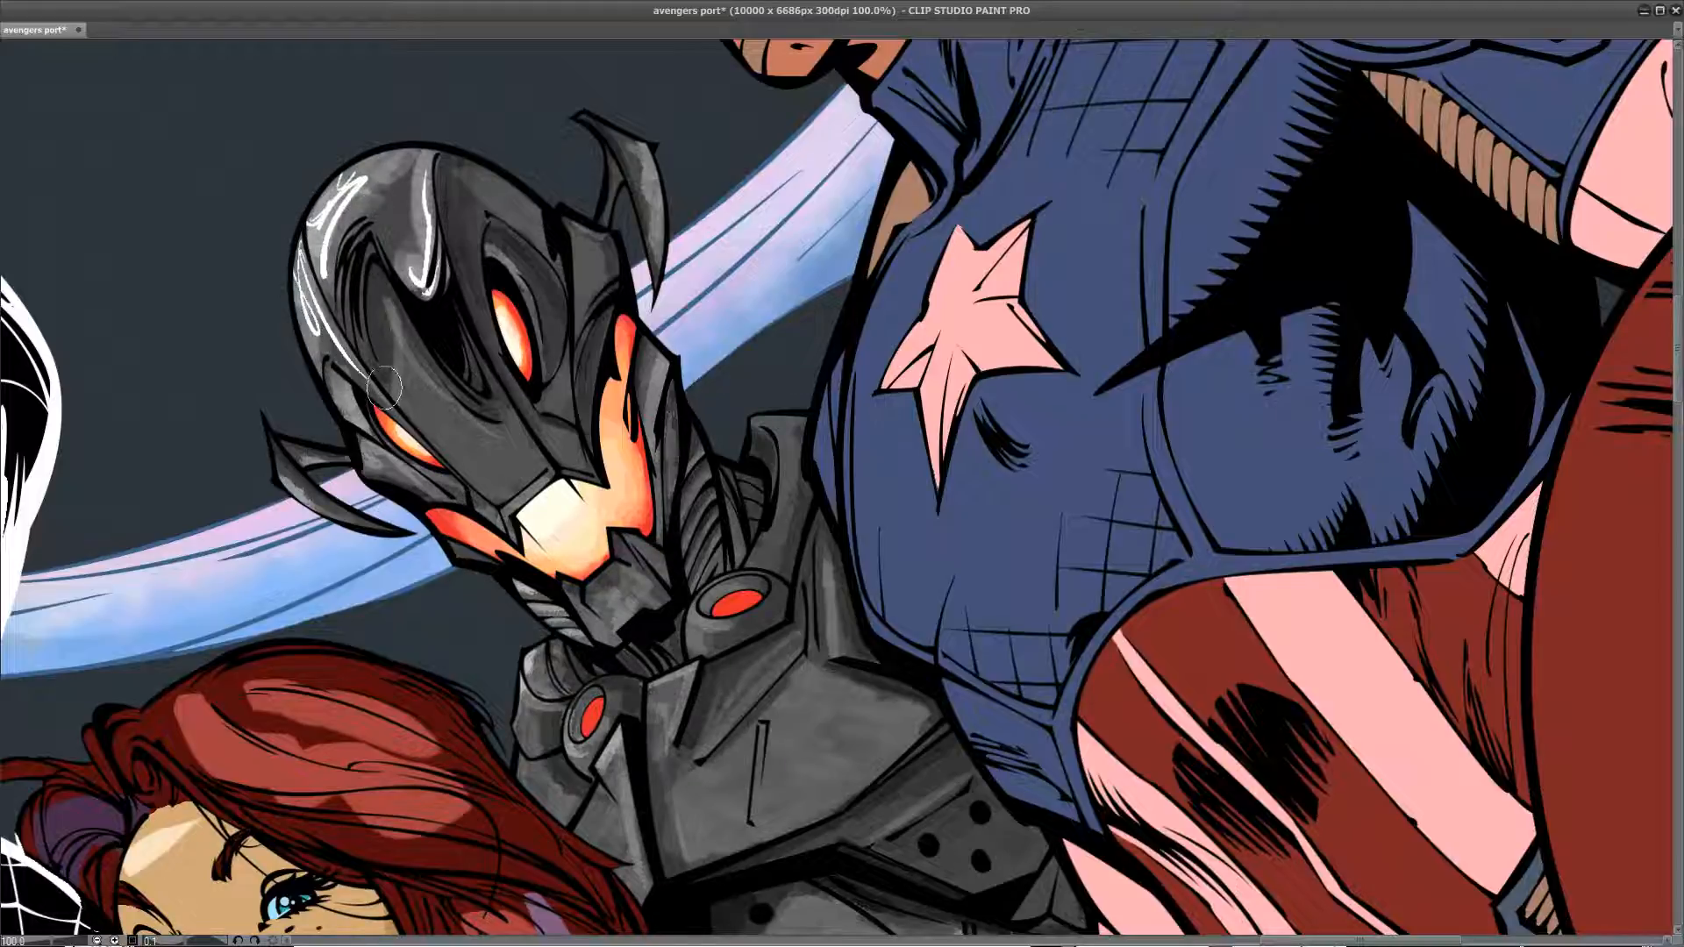
pyautogui.hotkey('ctrl', 'z')
# Step: Add thin white highlights to Ultron's horns, the rim above the glowing mouth, and the ribbed jaw
pyautogui.moveTo(647, 151); pyautogui.dragTo(658, 261)
pyautogui.hotkey('ctrl', 'z')
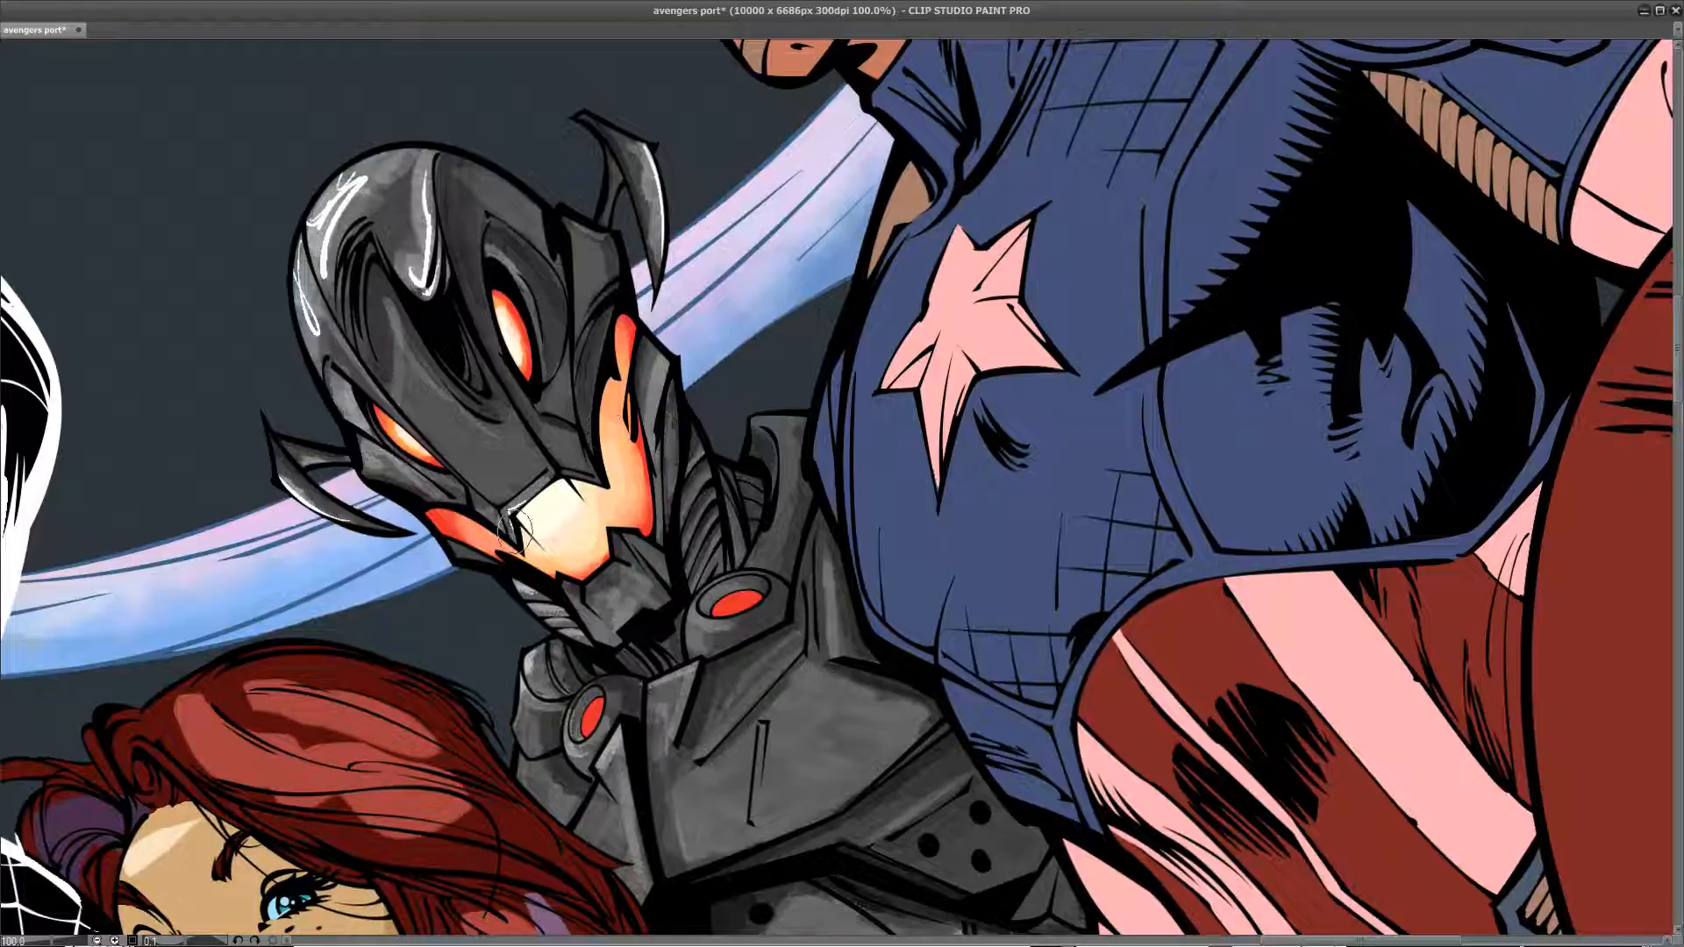
pyautogui.moveTo(508, 512); pyautogui.dragTo(517, 537)
pyautogui.press('space')
pyautogui.moveTo(564, 581)
pyautogui.mouseDown()
pyautogui.moveTo(600, 652)
pyautogui.moveTo(632, 647)
pyautogui.mouseUp()
pyautogui.moveTo(511, 579)
pyautogui.mouseDown()
pyautogui.moveTo(562, 607)
pyautogui.moveTo(527, 601)
pyautogui.moveTo(584, 610)
pyautogui.moveTo(546, 622)
pyautogui.moveTo(600, 603)
pyautogui.moveTo(584, 625)
pyautogui.moveTo(546, 621)
pyautogui.moveTo(585, 628)
pyautogui.mouseUp()
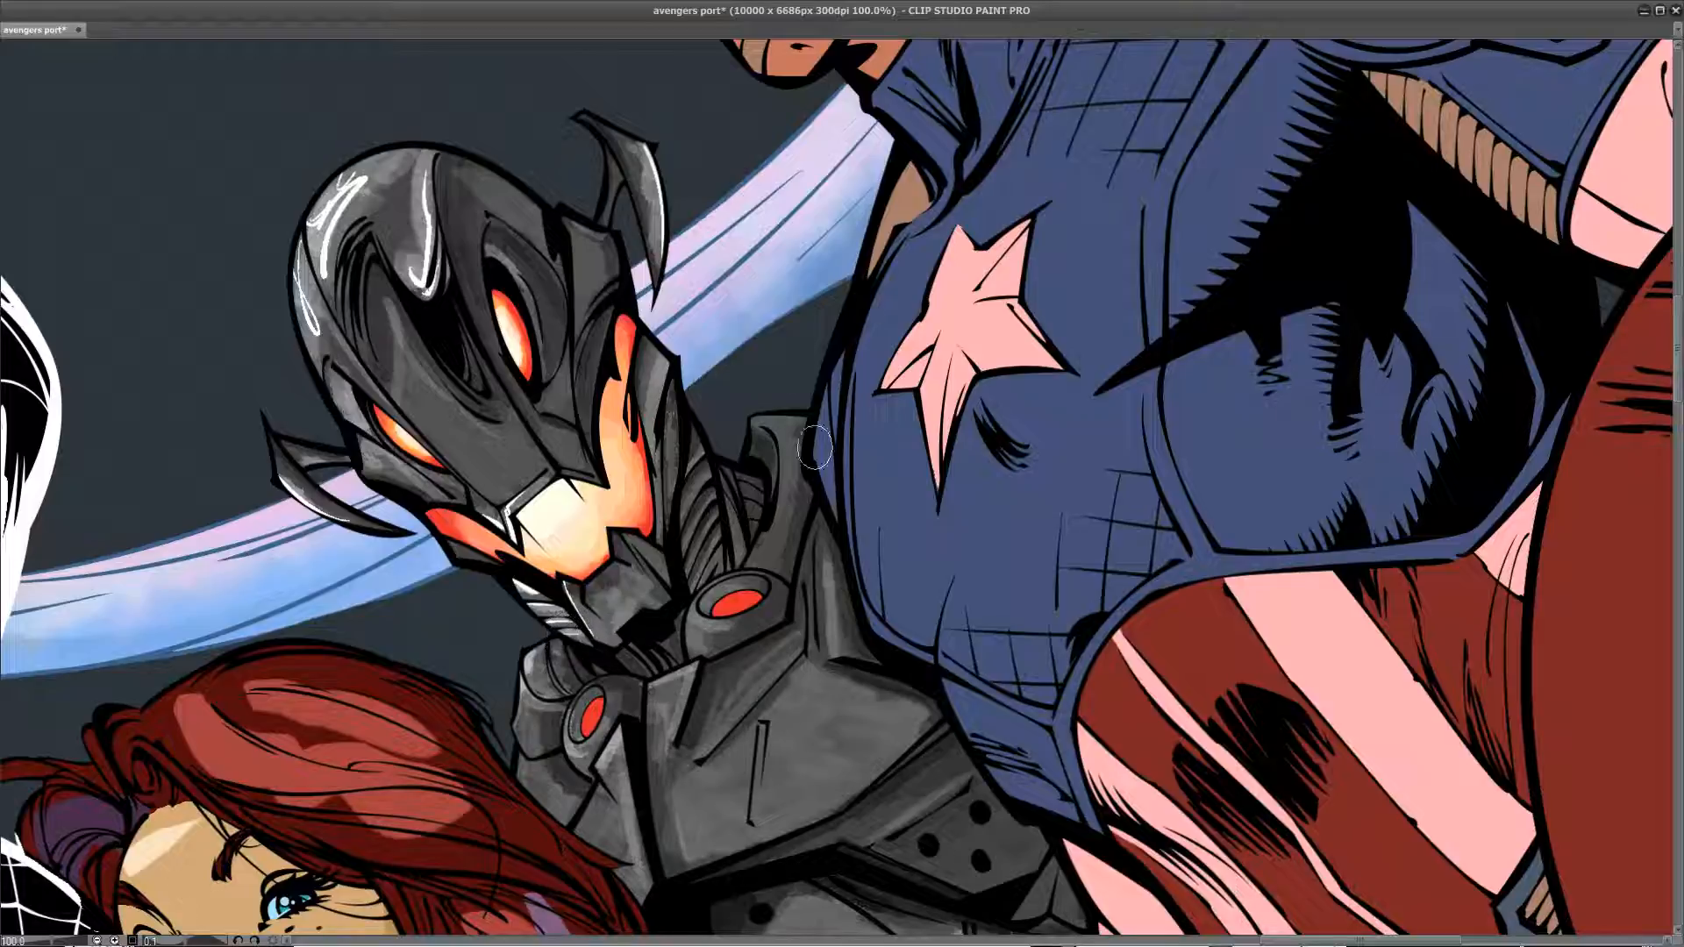
# Step: Paint white highlights around the two round red shoulder lights and along the edges of Ultron's angular collar plate
pyautogui.moveTo(526, 659)
pyautogui.mouseDown()
pyautogui.moveTo(544, 690)
pyautogui.moveTo(624, 653)
pyautogui.moveTo(596, 673)
pyautogui.moveTo(553, 642)
pyautogui.mouseUp()
pyautogui.moveTo(698, 621)
pyautogui.mouseDown()
pyautogui.moveTo(752, 611)
pyautogui.moveTo(696, 646)
pyautogui.mouseUp()
pyautogui.moveTo(568, 744)
pyautogui.mouseDown()
pyautogui.moveTo(607, 744)
pyautogui.moveTo(637, 574)
pyautogui.mouseUp()
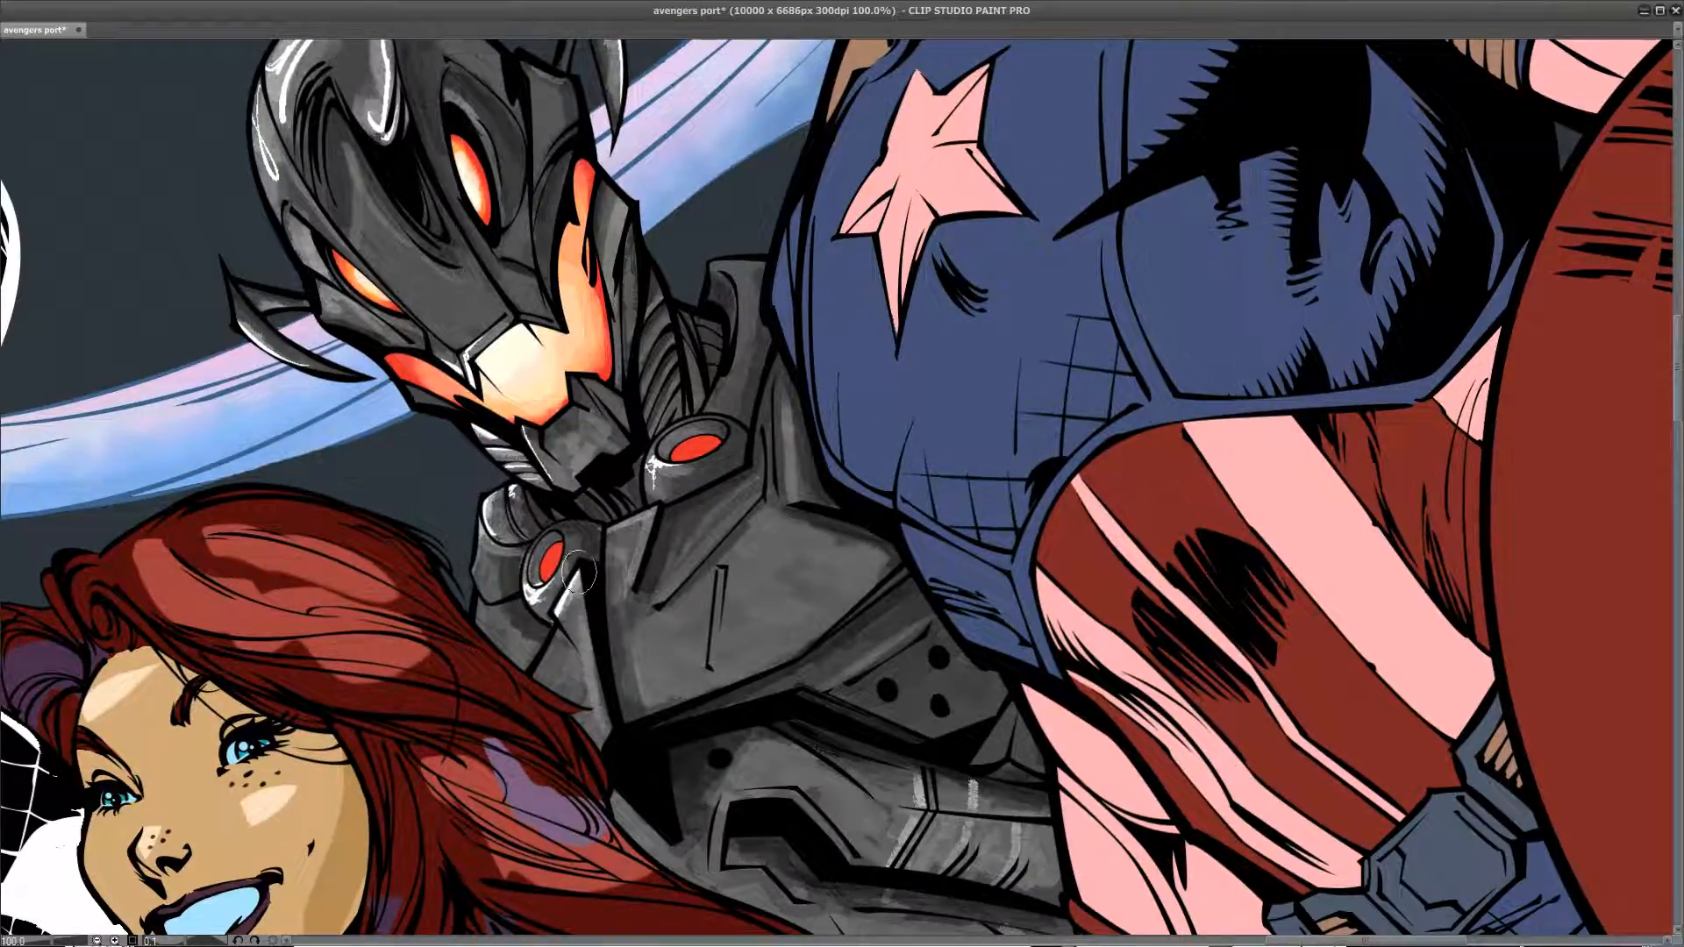
pyautogui.moveTo(651, 501); pyautogui.dragTo(628, 561)
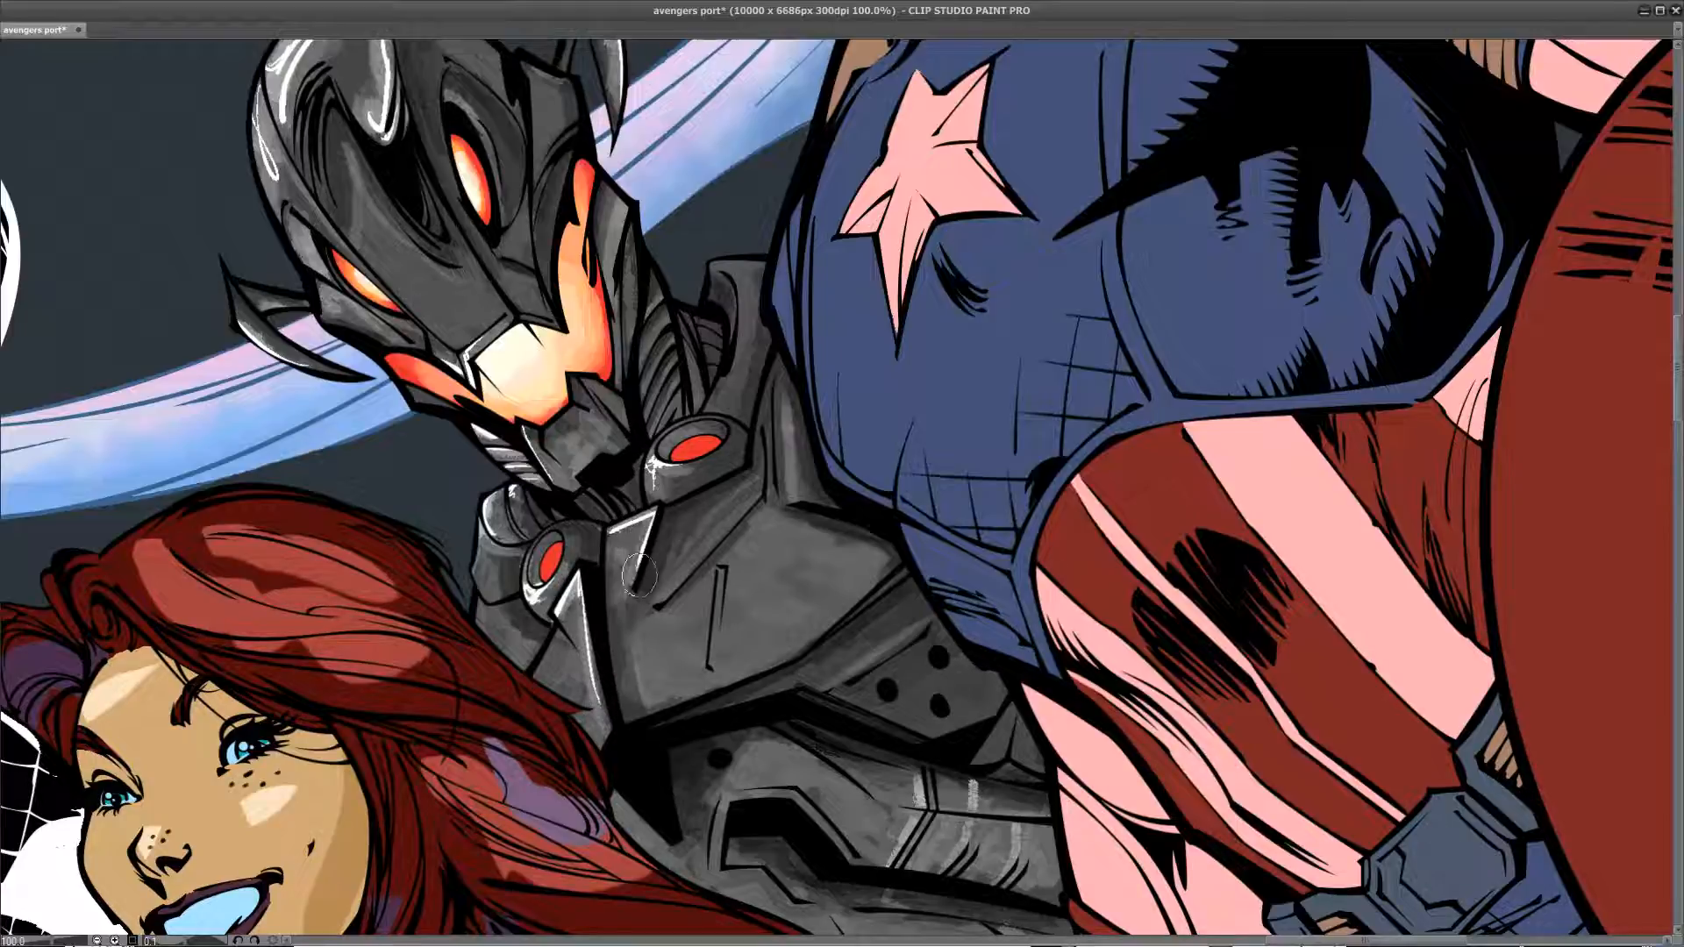
# Step: Add white edge highlights to Ultron's chest armour, along its creases, lower rim and the upright plate beside Captain America
pyautogui.moveTo(788, 405); pyautogui.dragTo(800, 507)
pyautogui.moveTo(657, 616); pyautogui.dragTo(744, 537)
pyautogui.moveTo(660, 706)
pyautogui.mouseDown()
pyautogui.moveTo(864, 572)
pyautogui.moveTo(835, 548)
pyautogui.mouseUp()
pyautogui.moveTo(781, 699); pyautogui.dragTo(895, 450)
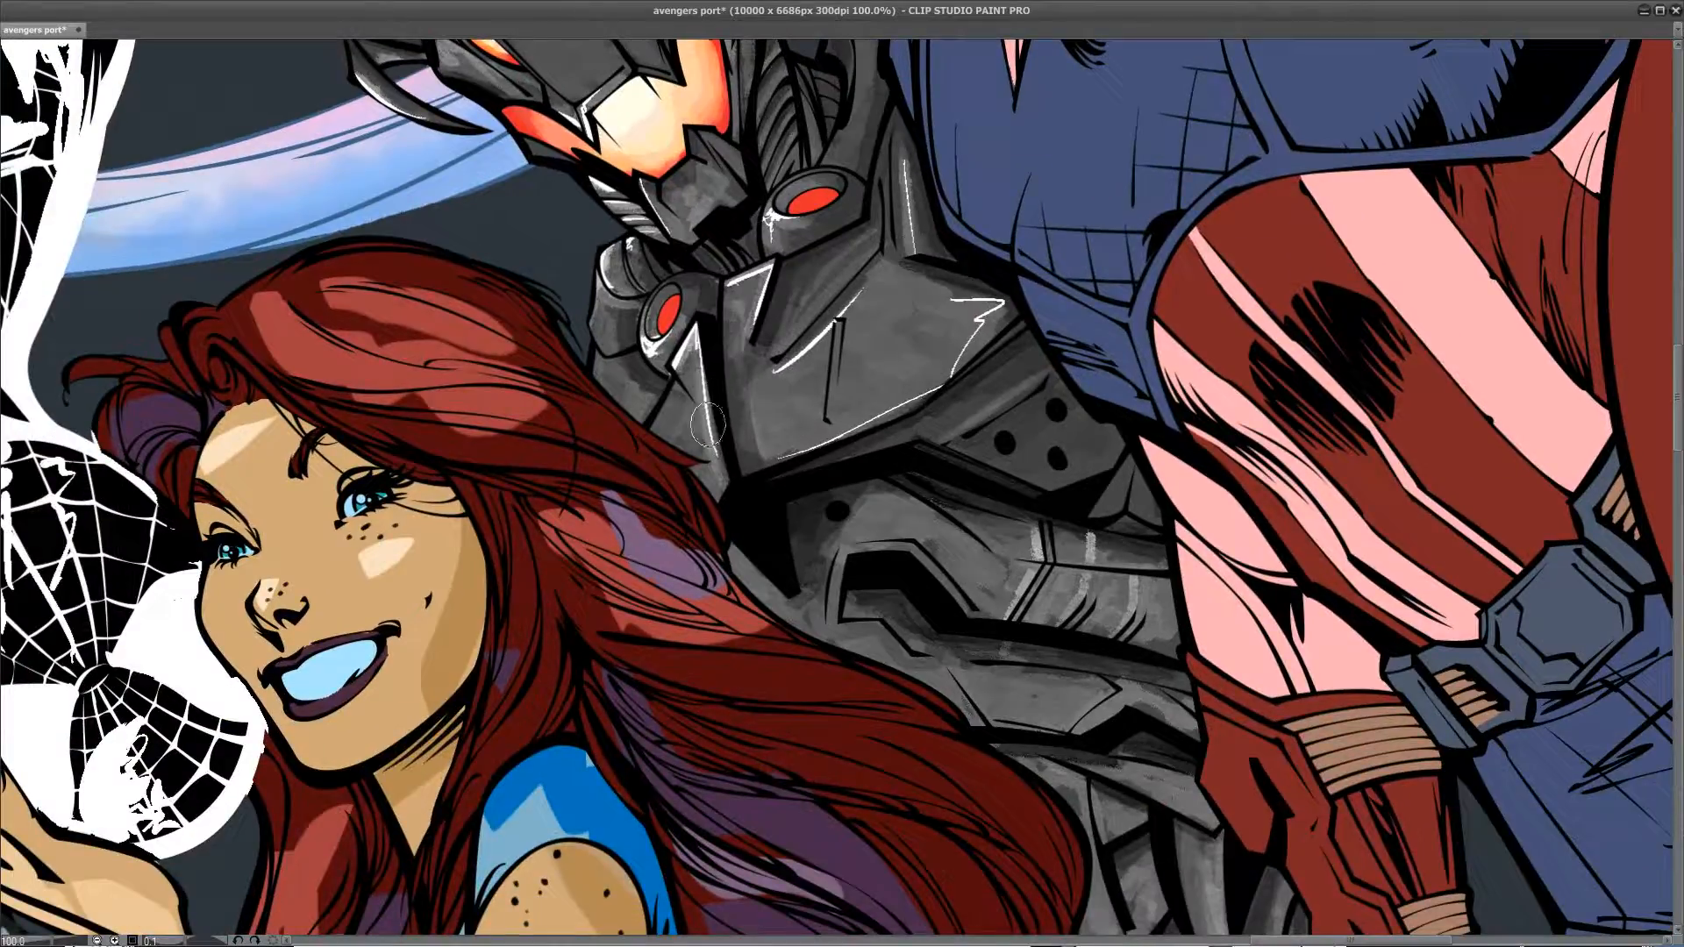
pyautogui.moveTo(603, 297); pyautogui.dragTo(602, 373)
pyautogui.moveTo(857, 518); pyautogui.dragTo(674, 521)
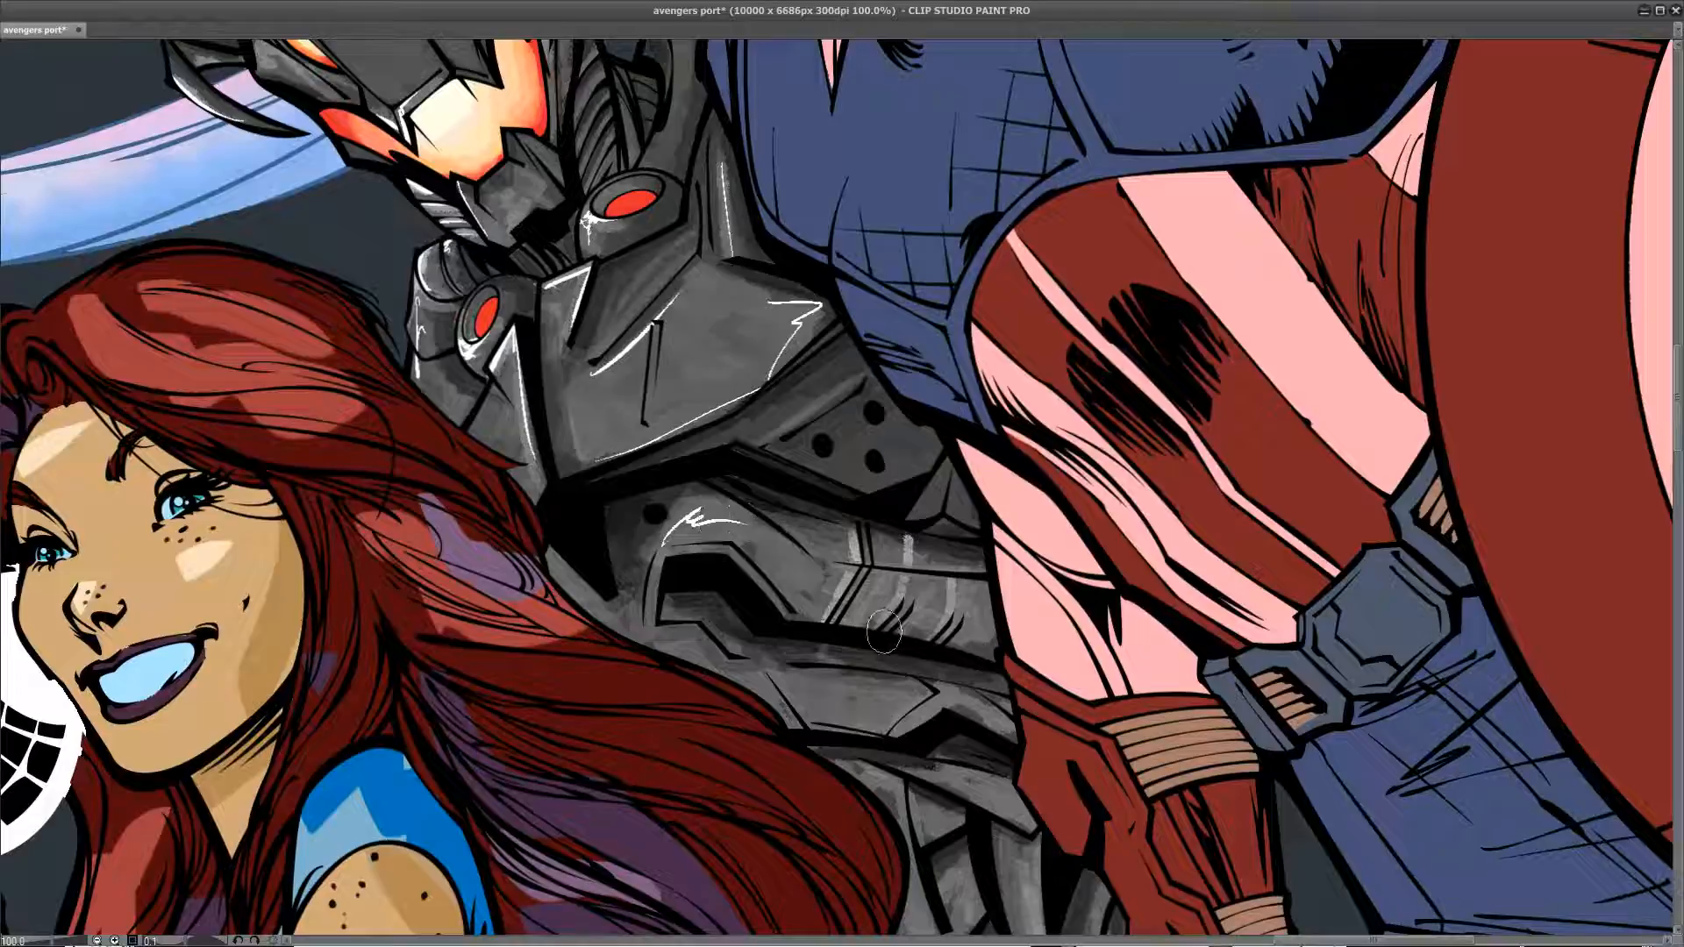
# Step: Paint white highlights along the arched plate below Ultron's chest and on the waist plates beneath it
pyautogui.moveTo(647, 572)
pyautogui.mouseDown()
pyautogui.moveTo(674, 540)
pyautogui.moveTo(761, 553)
pyautogui.mouseUp()
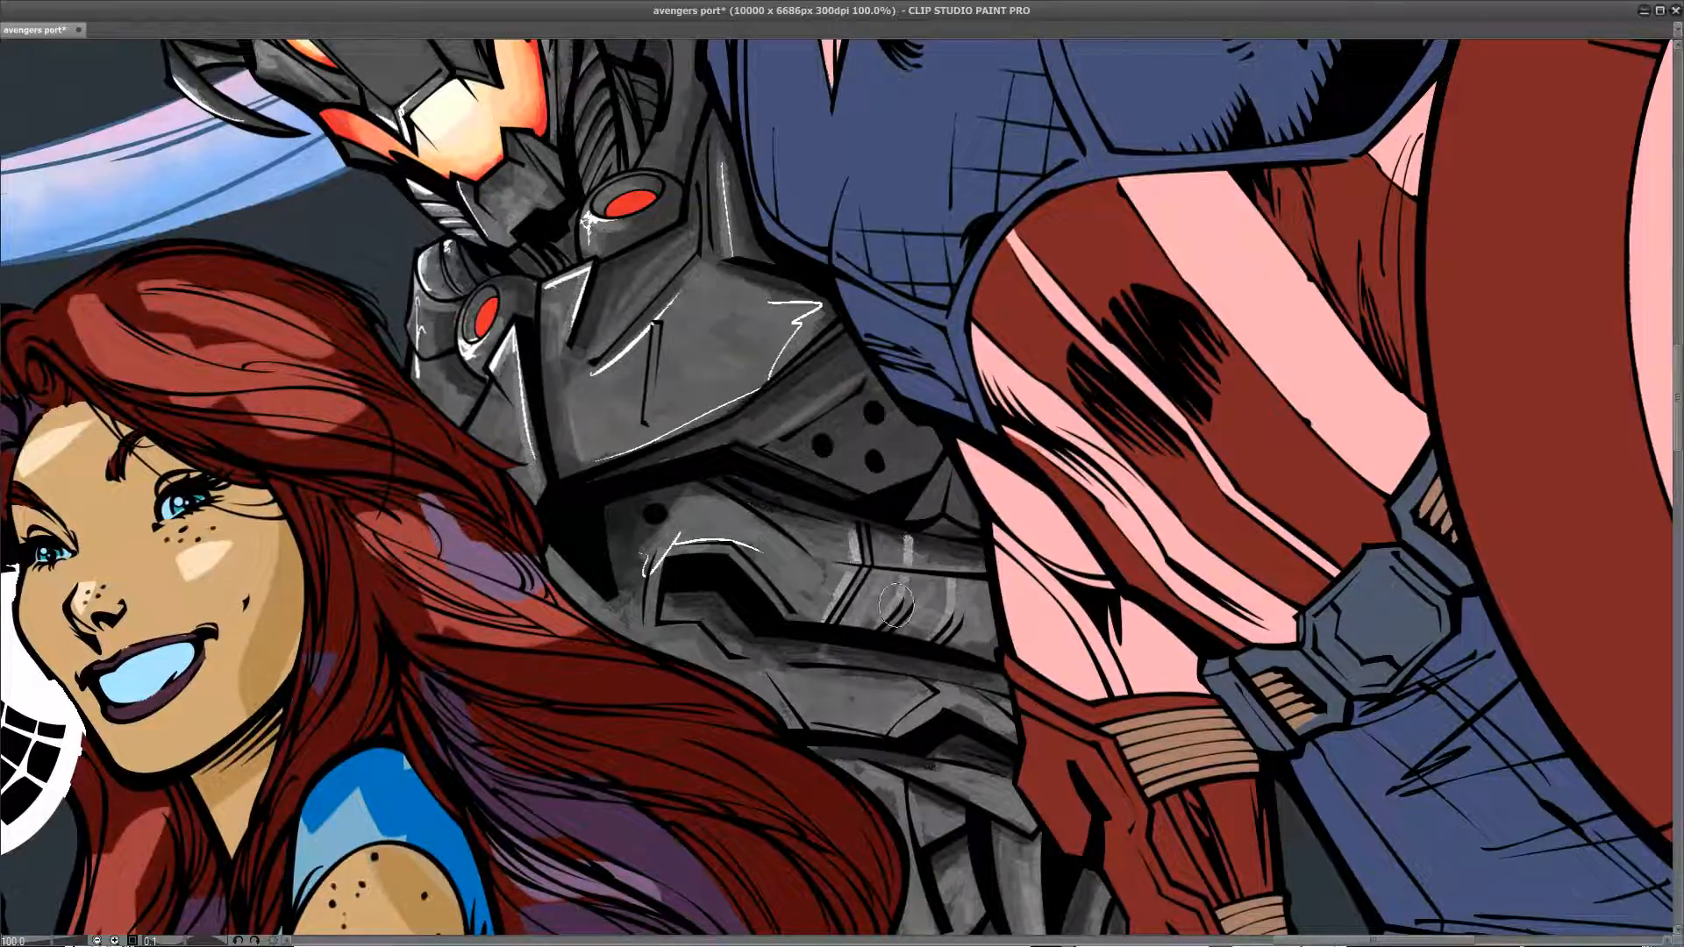
pyautogui.moveTo(953, 581)
pyautogui.mouseDown()
pyautogui.moveTo(943, 633)
pyautogui.moveTo(921, 500)
pyautogui.mouseUp()
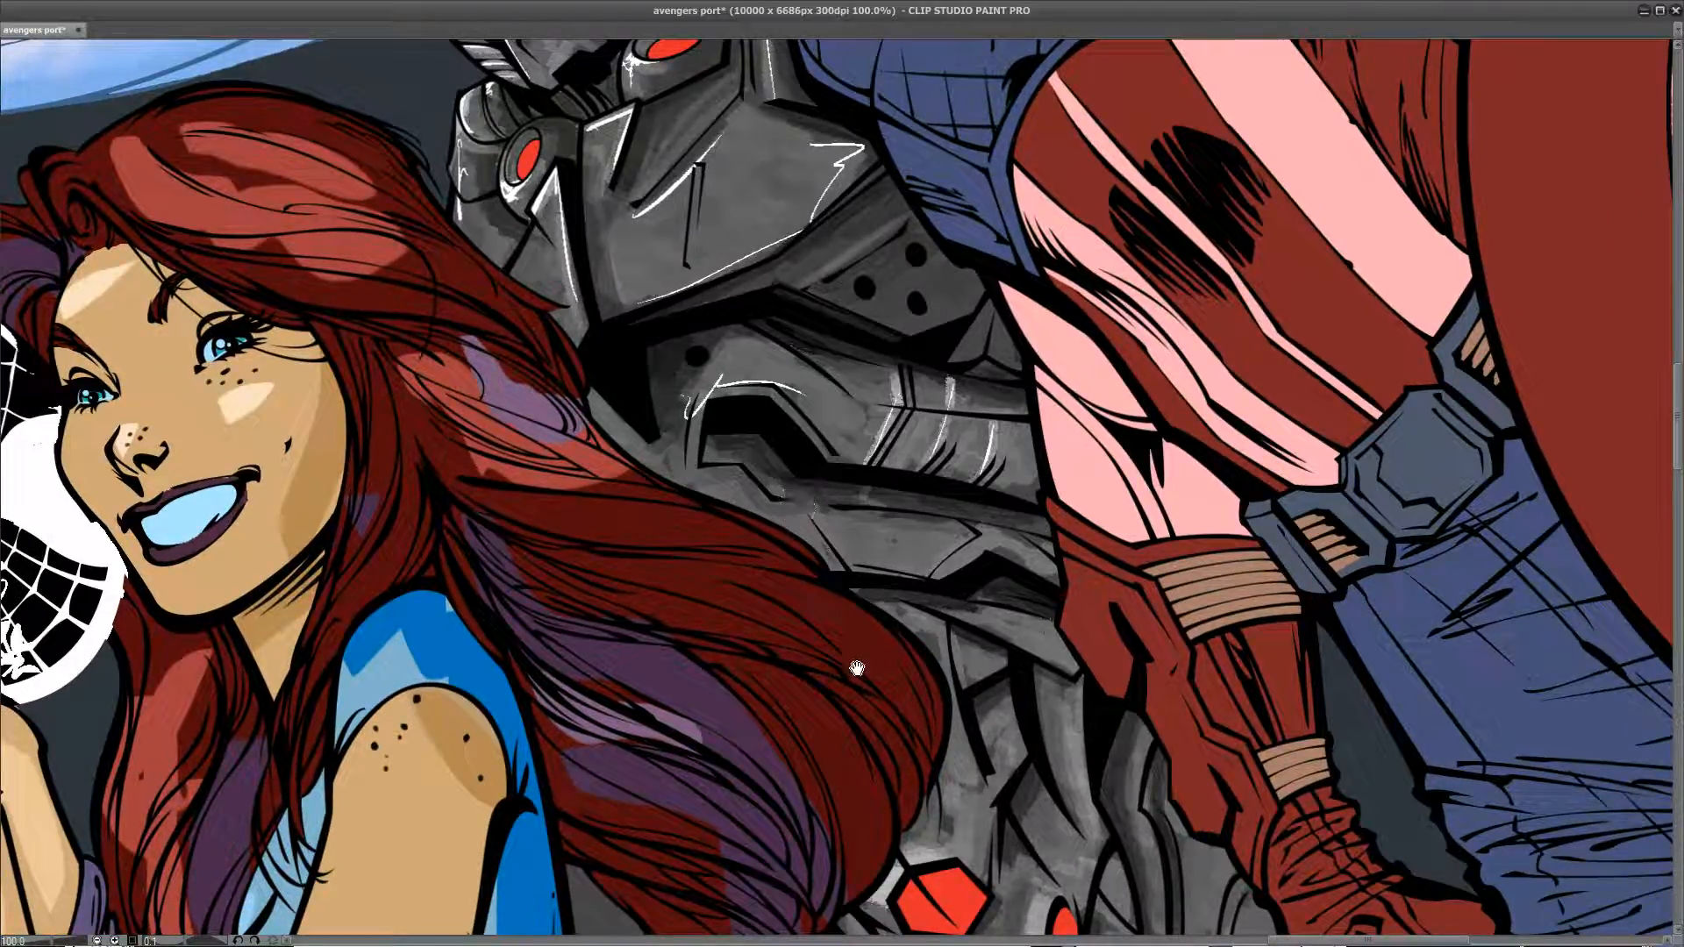
pyautogui.moveTo(946, 572)
pyautogui.mouseDown()
pyautogui.moveTo(986, 547)
pyautogui.moveTo(984, 380)
pyautogui.mouseUp()
pyautogui.moveTo(952, 576); pyautogui.dragTo(970, 574)
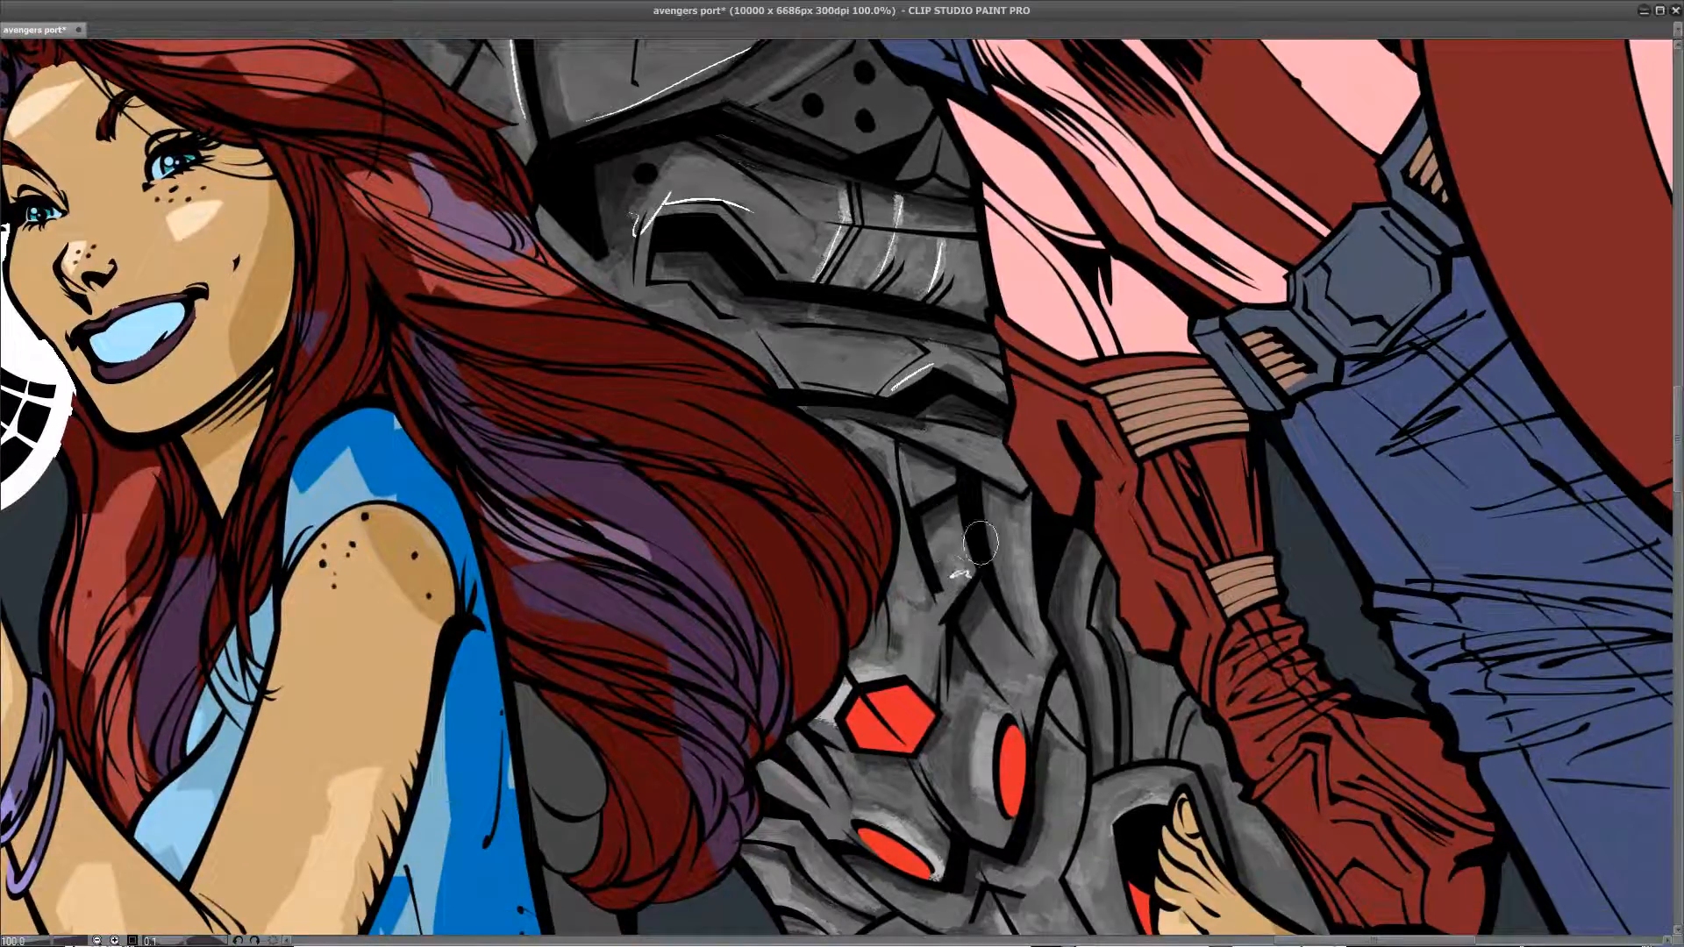
# Step: Add white highlights to Ultron's abdominal plates and the upper rims of the red lights on his waist
pyautogui.moveTo(953, 473); pyautogui.dragTo(948, 478)
pyautogui.moveTo(1030, 660); pyautogui.dragTo(922, 573)
pyautogui.moveTo(917, 428); pyautogui.dragTo(927, 500)
pyautogui.moveTo(917, 414)
pyautogui.mouseDown()
pyautogui.moveTo(928, 535)
pyautogui.moveTo(859, 451)
pyautogui.mouseUp()
pyautogui.moveTo(836, 509)
pyautogui.mouseDown()
pyautogui.moveTo(827, 580)
pyautogui.moveTo(835, 509)
pyautogui.mouseUp()
pyautogui.moveTo(723, 612); pyautogui.dragTo(765, 633)
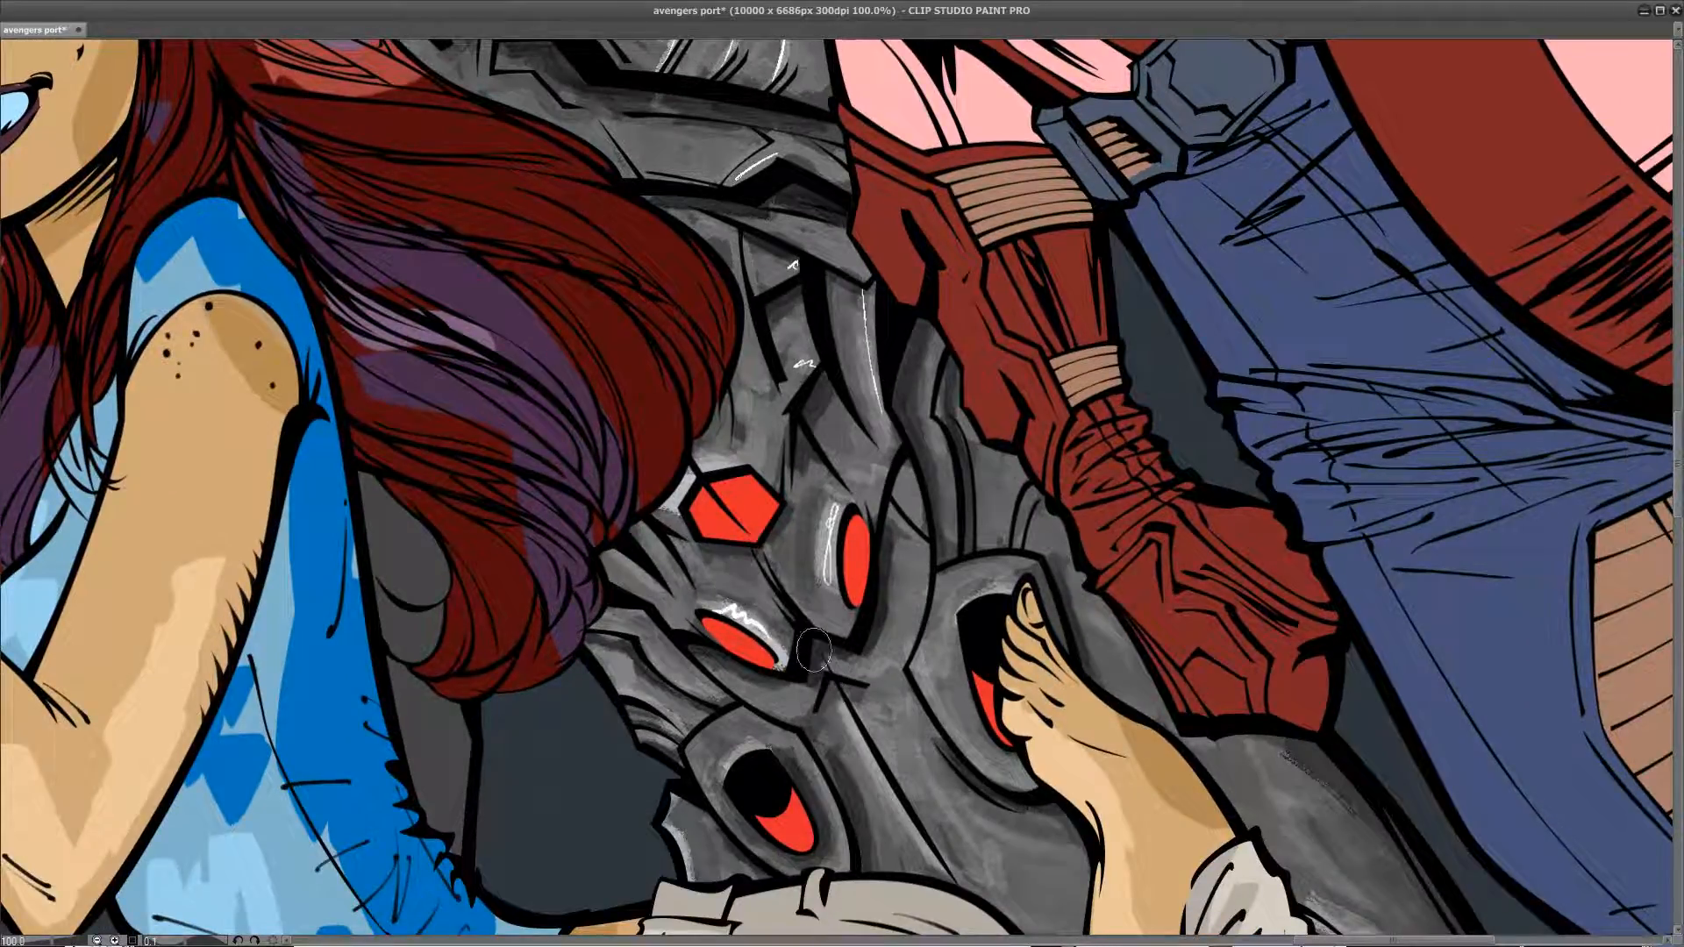
pyautogui.moveTo(670, 507)
pyautogui.mouseDown()
pyautogui.moveTo(692, 470)
pyautogui.moveTo(732, 459)
pyautogui.mouseUp()
pyautogui.moveTo(794, 538); pyautogui.dragTo(786, 365)
pyautogui.moveTo(582, 469); pyautogui.dragTo(639, 570)
pyautogui.hotkey('ctrl', 'z')
pyautogui.hotkey('ctrl', 'z')
pyautogui.hotkey('ctrl', 'z')
pyautogui.moveTo(582, 471); pyautogui.dragTo(603, 502)
pyautogui.hotkey('ctrl', 'z')
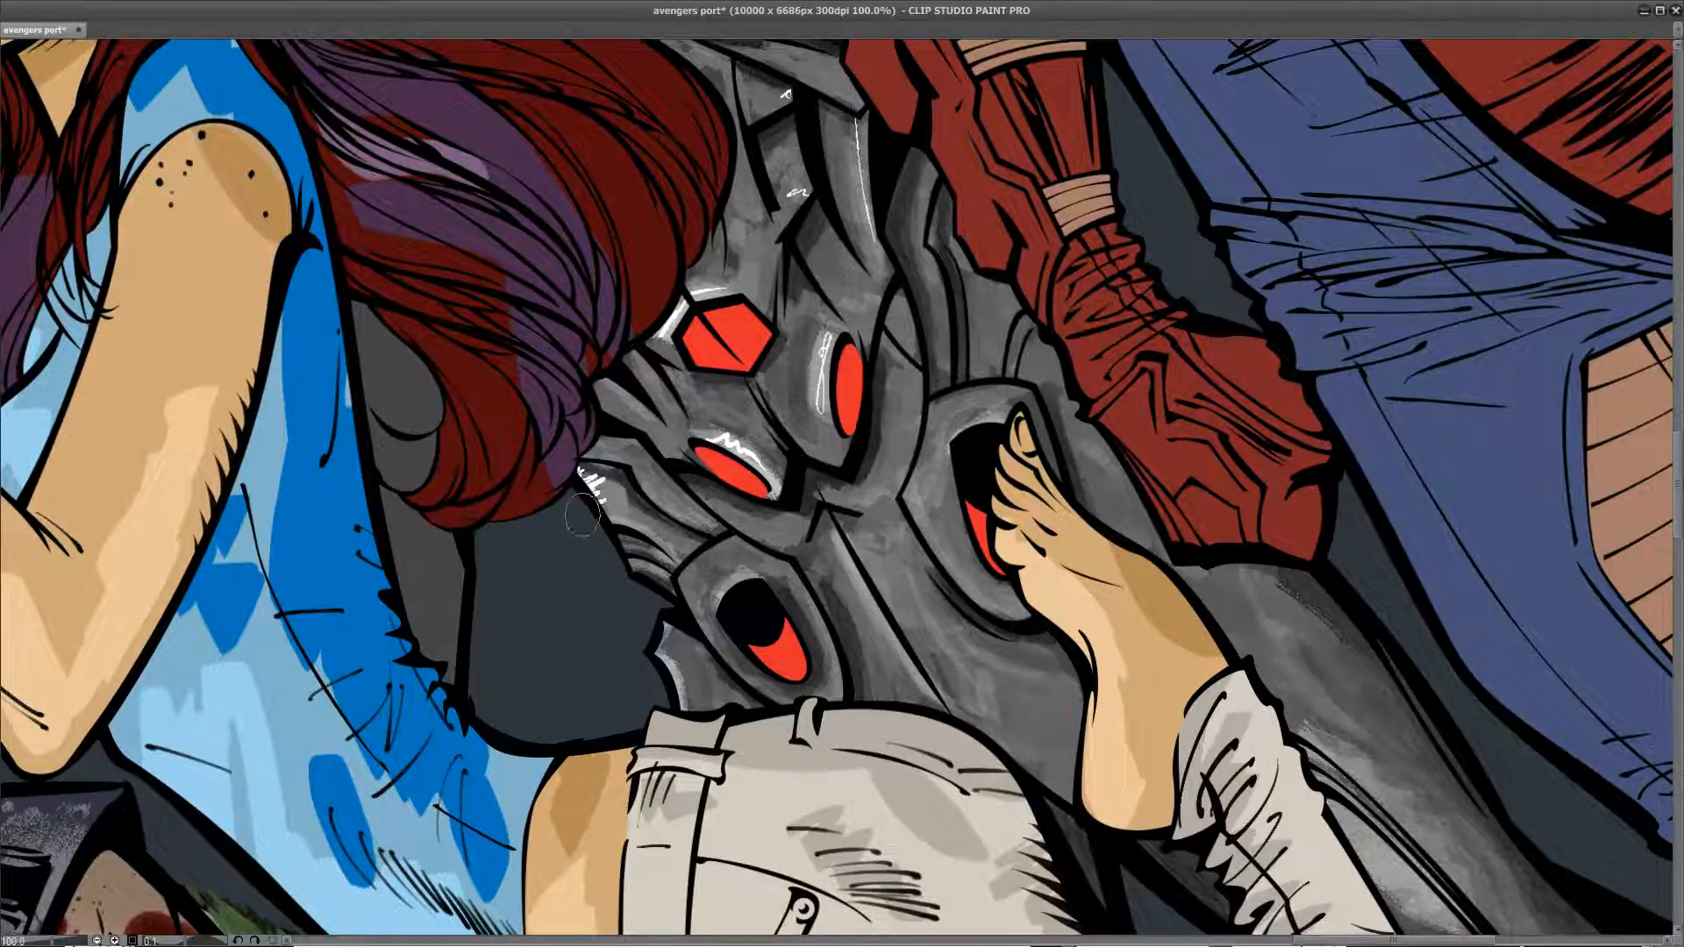
pyautogui.hotkey('ctrl', 'z')
pyautogui.hotkey('ctrl', 'z')
# Step: Paint white highlights along the outer edge of Ultron's ribbed waist and the rims of the two dark openings on his hips
pyautogui.moveTo(581, 472); pyautogui.dragTo(631, 561)
pyautogui.moveTo(710, 614); pyautogui.dragTo(757, 574)
pyautogui.moveTo(668, 628); pyautogui.dragTo(678, 702)
pyautogui.moveTo(835, 650)
pyautogui.mouseDown()
pyautogui.moveTo(638, 569)
pyautogui.moveTo(575, 580)
pyautogui.mouseUp()
pyautogui.moveTo(679, 373); pyautogui.dragTo(721, 336)
pyautogui.moveTo(682, 389); pyautogui.dragTo(694, 449)
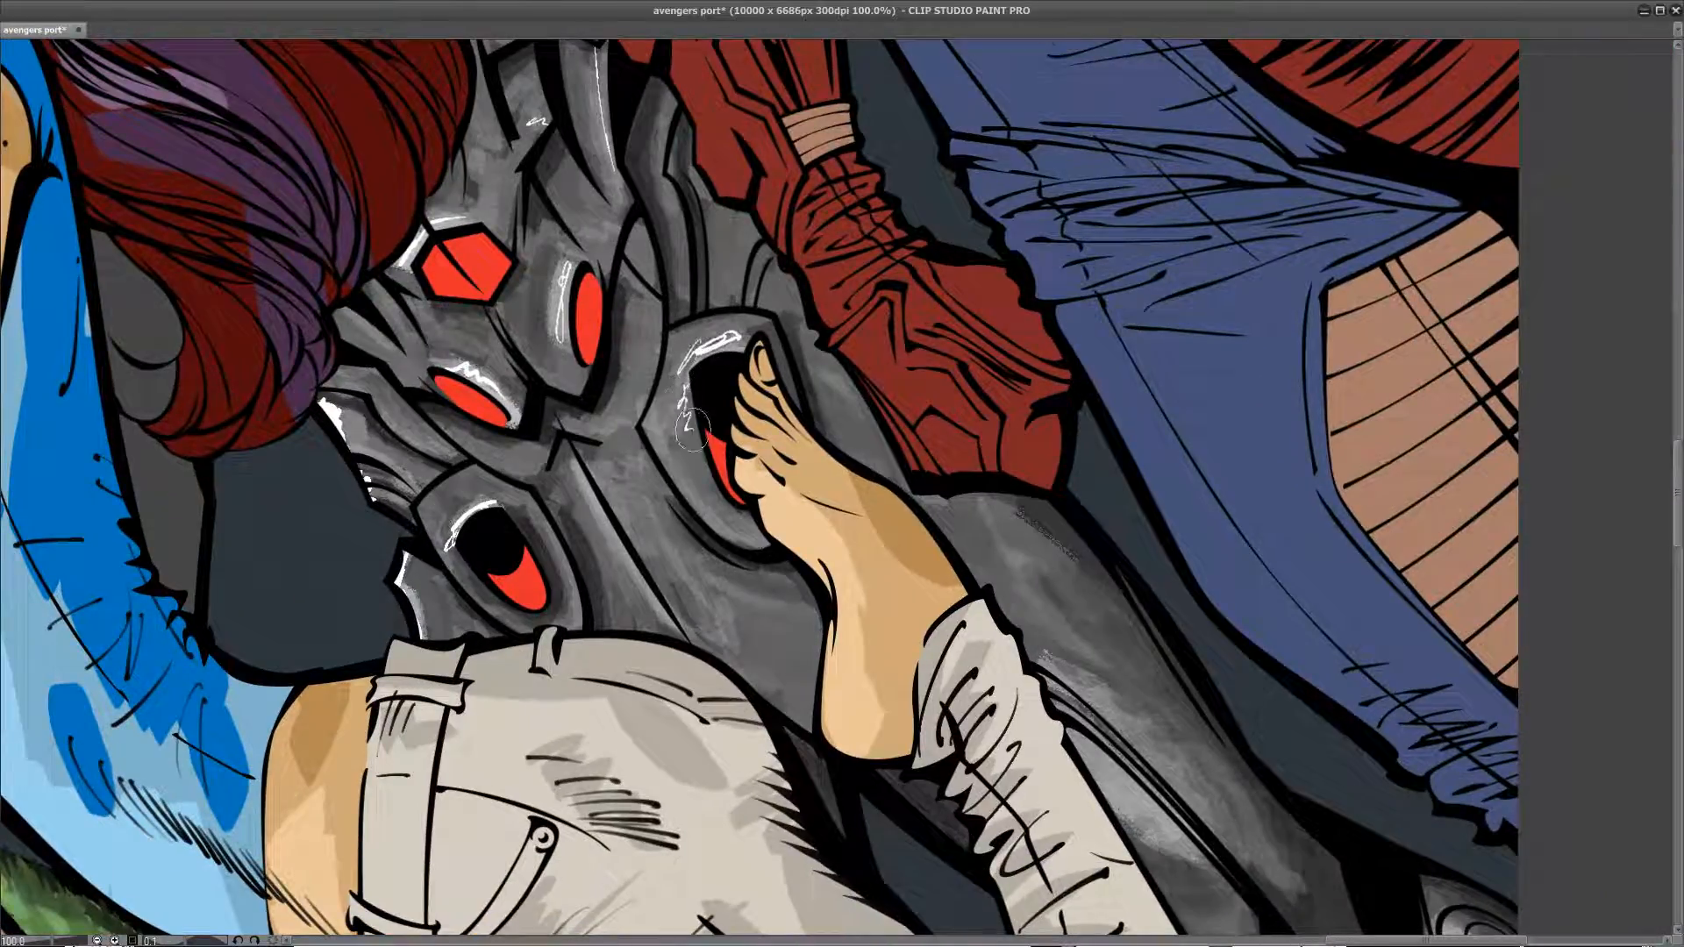
# Step: Paint a long white highlight down Ultron's diagonal hip plate and another along his thigh beside the woman's raised leg
pyautogui.moveTo(734, 693); pyautogui.dragTo(714, 445)
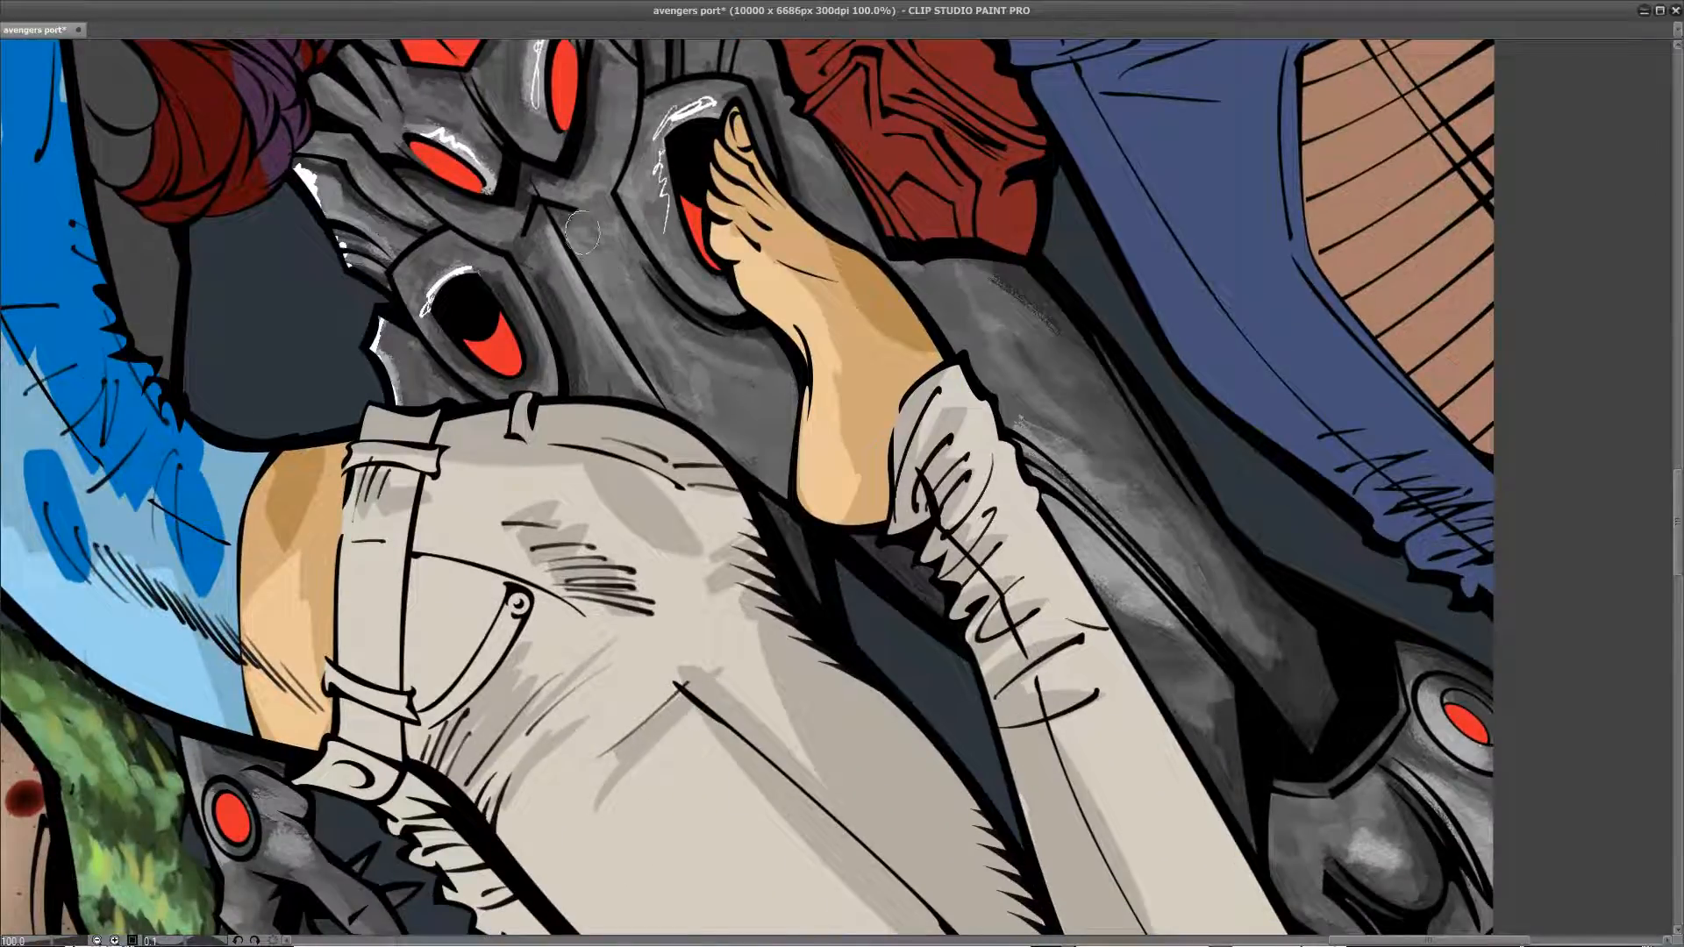
pyautogui.moveTo(545, 216); pyautogui.dragTo(633, 344)
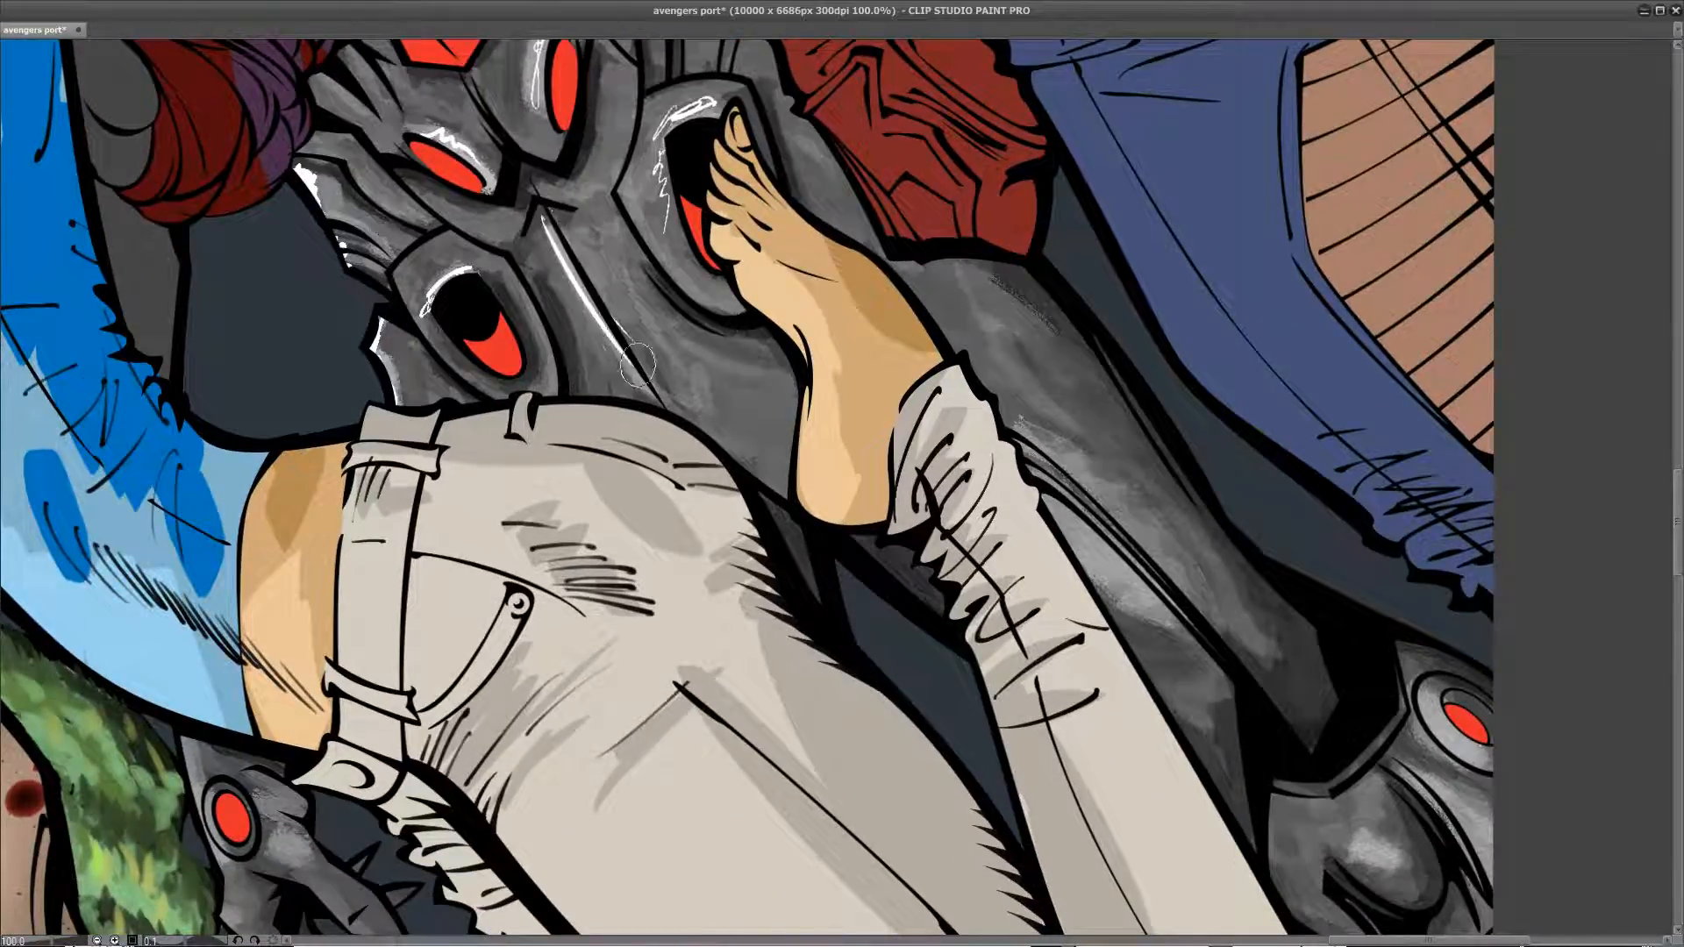
pyautogui.moveTo(666, 684); pyautogui.dragTo(168, 689)
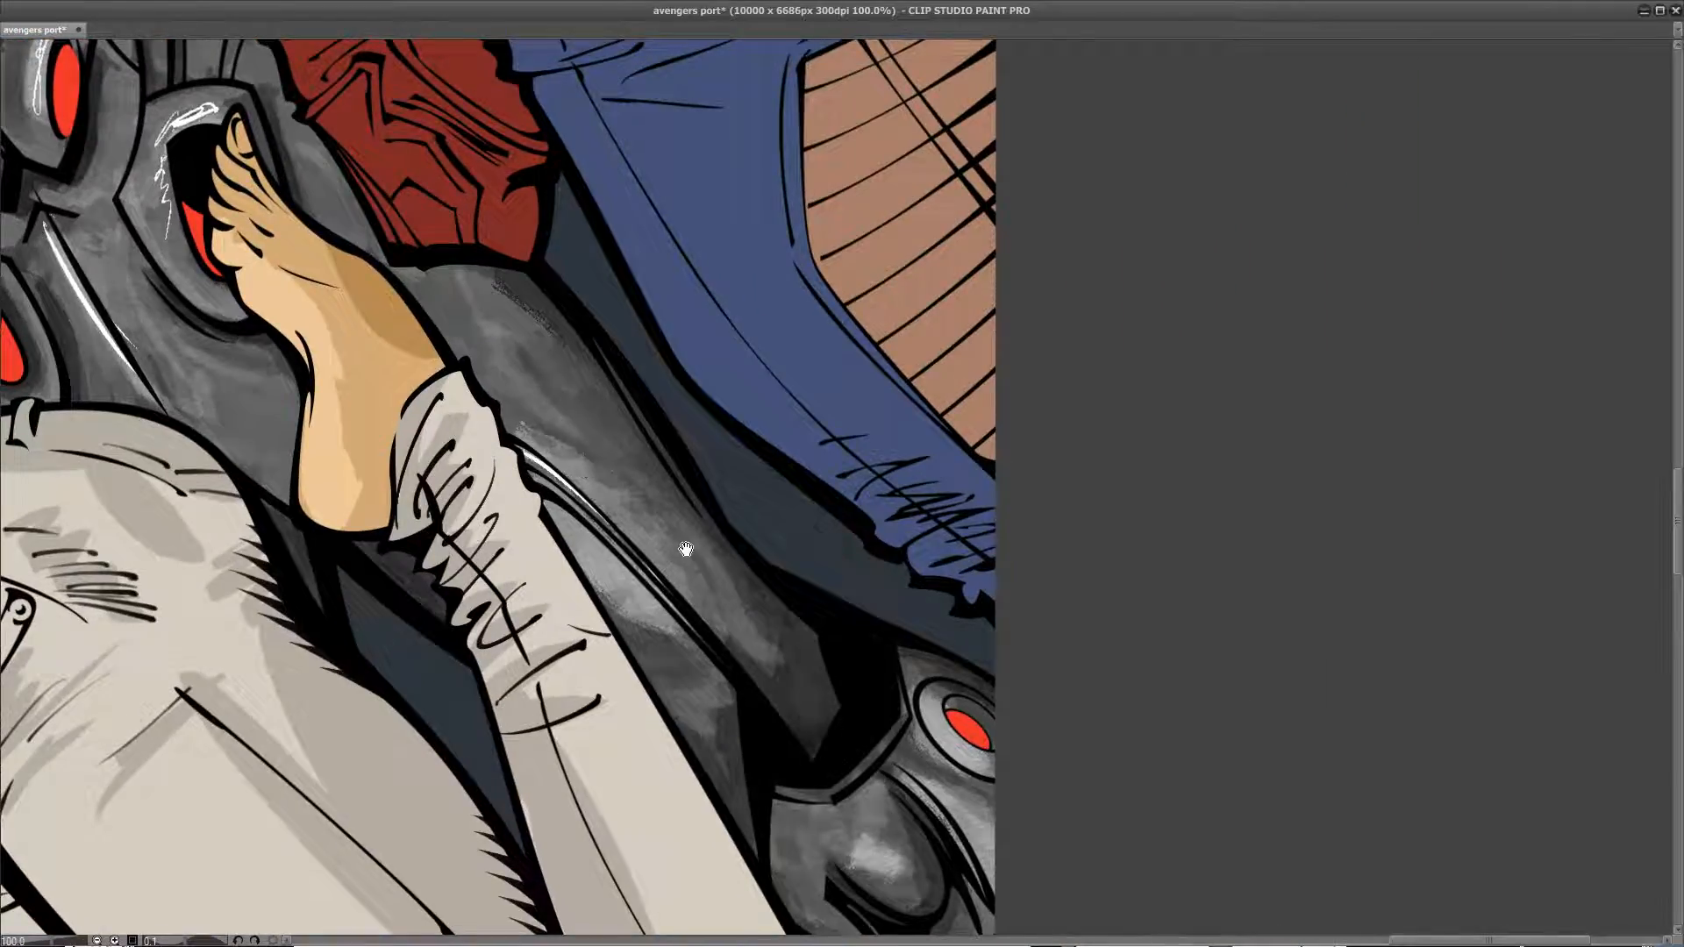
pyautogui.moveTo(686, 549); pyautogui.dragTo(569, 413)
pyautogui.moveTo(407, 314)
pyautogui.mouseDown()
pyautogui.moveTo(500, 381)
pyautogui.moveTo(489, 360)
pyautogui.moveTo(564, 456)
pyautogui.mouseUp()
pyautogui.moveTo(651, 579); pyautogui.dragTo(526, 362)
# Step: Add white highlights to the knee armour at the artwork's edge, along its curved ridges and rounded plate
pyautogui.moveTo(711, 344)
pyautogui.mouseDown()
pyautogui.moveTo(705, 384)
pyautogui.moveTo(652, 426)
pyautogui.moveTo(697, 436)
pyautogui.moveTo(746, 517)
pyautogui.mouseUp()
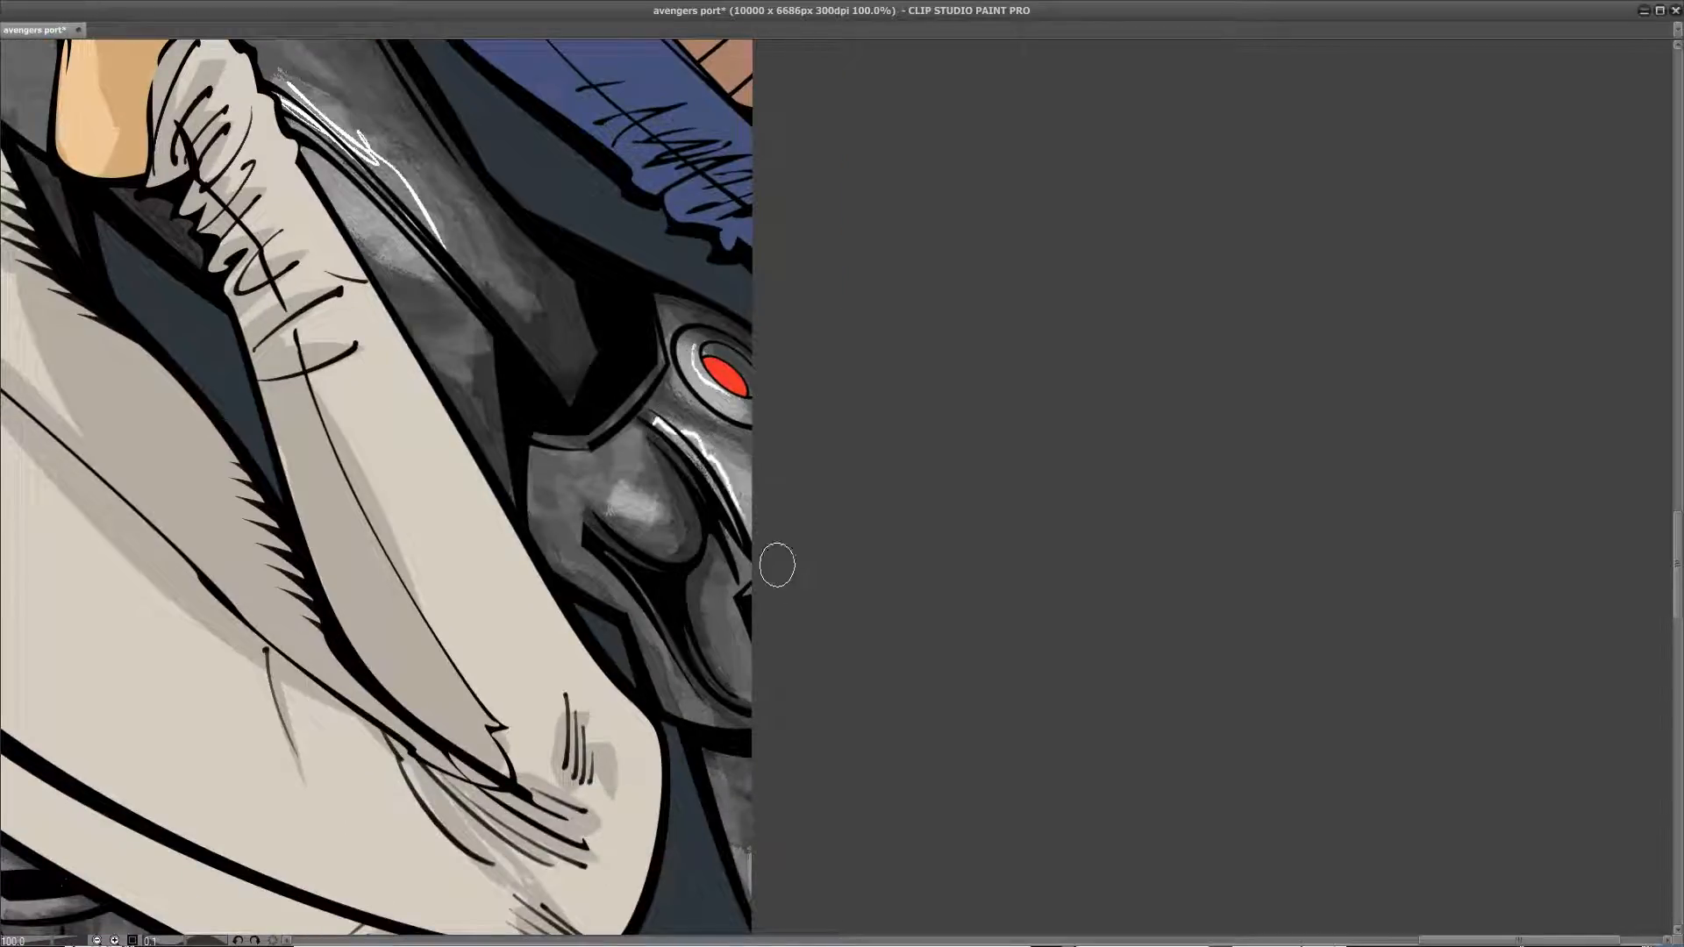
pyautogui.moveTo(617, 514)
pyautogui.mouseDown()
pyautogui.moveTo(638, 502)
pyautogui.moveTo(653, 518)
pyautogui.mouseUp()
pyautogui.moveTo(733, 593)
pyautogui.mouseDown()
pyautogui.moveTo(751, 658)
pyautogui.moveTo(658, 446)
pyautogui.mouseUp()
pyautogui.moveTo(544, 395); pyautogui.dragTo(561, 430)
pyautogui.moveTo(468, 316)
pyautogui.mouseDown()
pyautogui.moveTo(486, 340)
pyautogui.moveTo(477, 290)
pyautogui.mouseUp()
pyautogui.moveTo(503, 706); pyautogui.dragTo(905, 473)
# Step: Paint white highlights on Ultron's other knee, its round red light, and the outer edge of the shin
pyautogui.moveTo(409, 489); pyautogui.dragTo(427, 502)
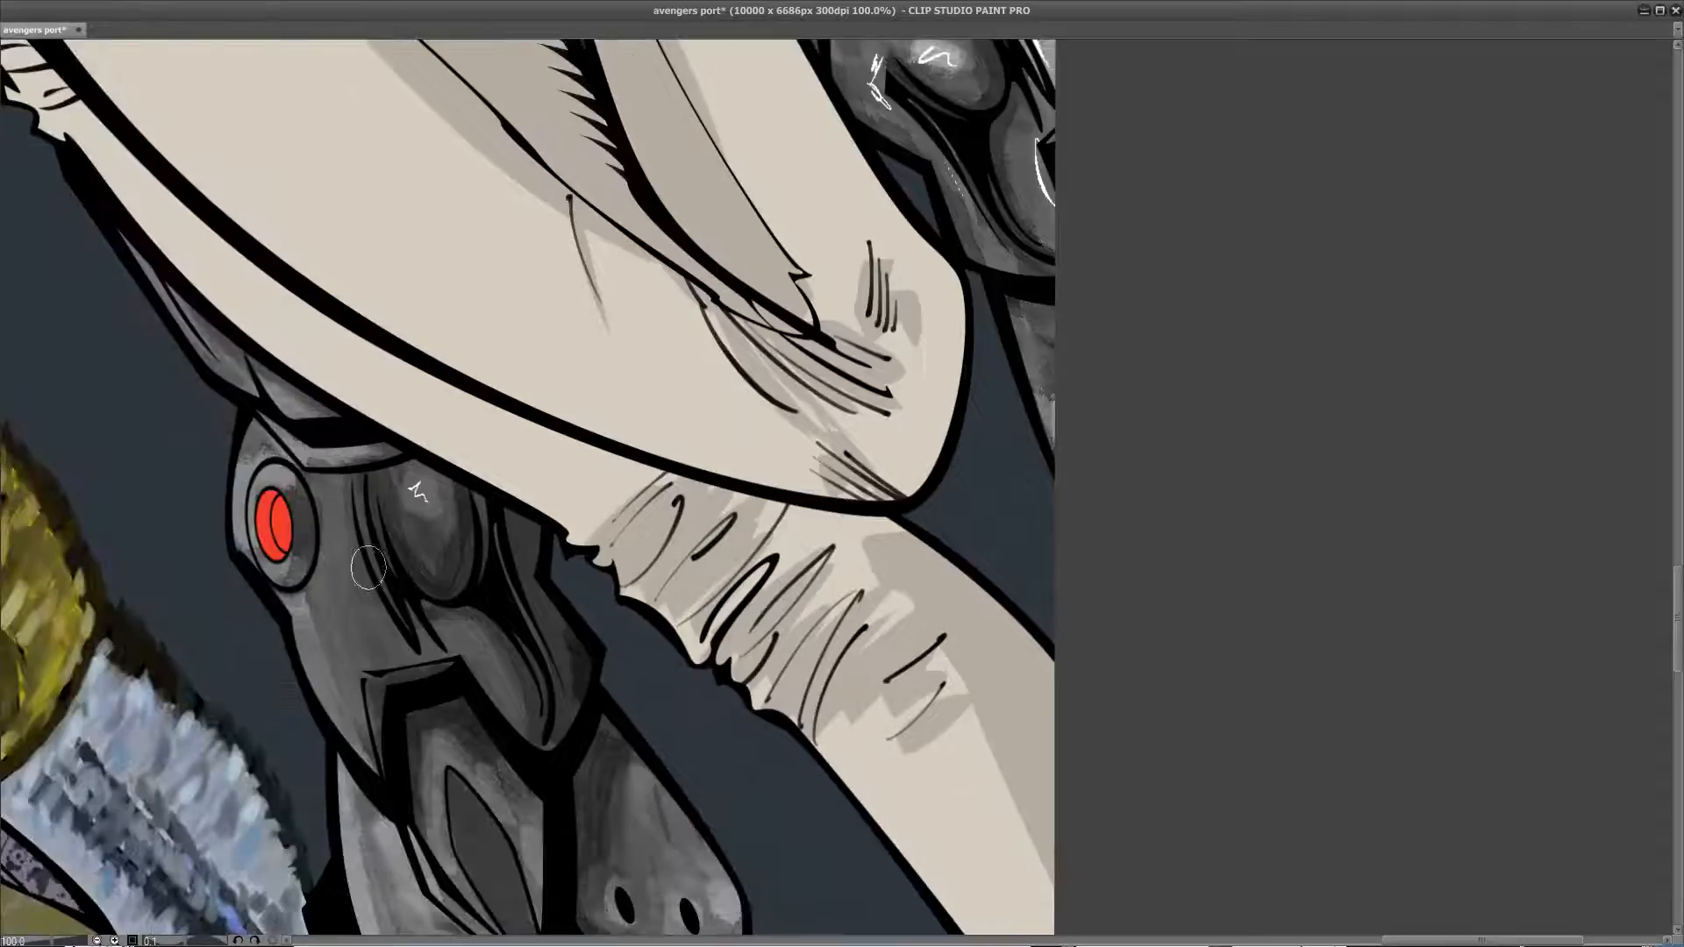
pyautogui.moveTo(269, 479)
pyautogui.mouseDown()
pyautogui.moveTo(239, 542)
pyautogui.moveTo(258, 458)
pyautogui.moveTo(297, 443)
pyautogui.moveTo(342, 461)
pyautogui.mouseUp()
pyautogui.moveTo(467, 716)
pyautogui.mouseDown()
pyautogui.moveTo(367, 460)
pyautogui.moveTo(360, 388)
pyautogui.mouseUp()
pyautogui.moveTo(234, 356); pyautogui.dragTo(296, 494)
pyautogui.moveTo(307, 607); pyautogui.dragTo(285, 447)
pyautogui.moveTo(261, 384)
pyautogui.mouseDown()
pyautogui.moveTo(305, 570)
pyautogui.moveTo(413, 715)
pyautogui.moveTo(268, 287)
pyautogui.mouseUp()
pyautogui.moveTo(188, 239); pyautogui.dragTo(315, 391)
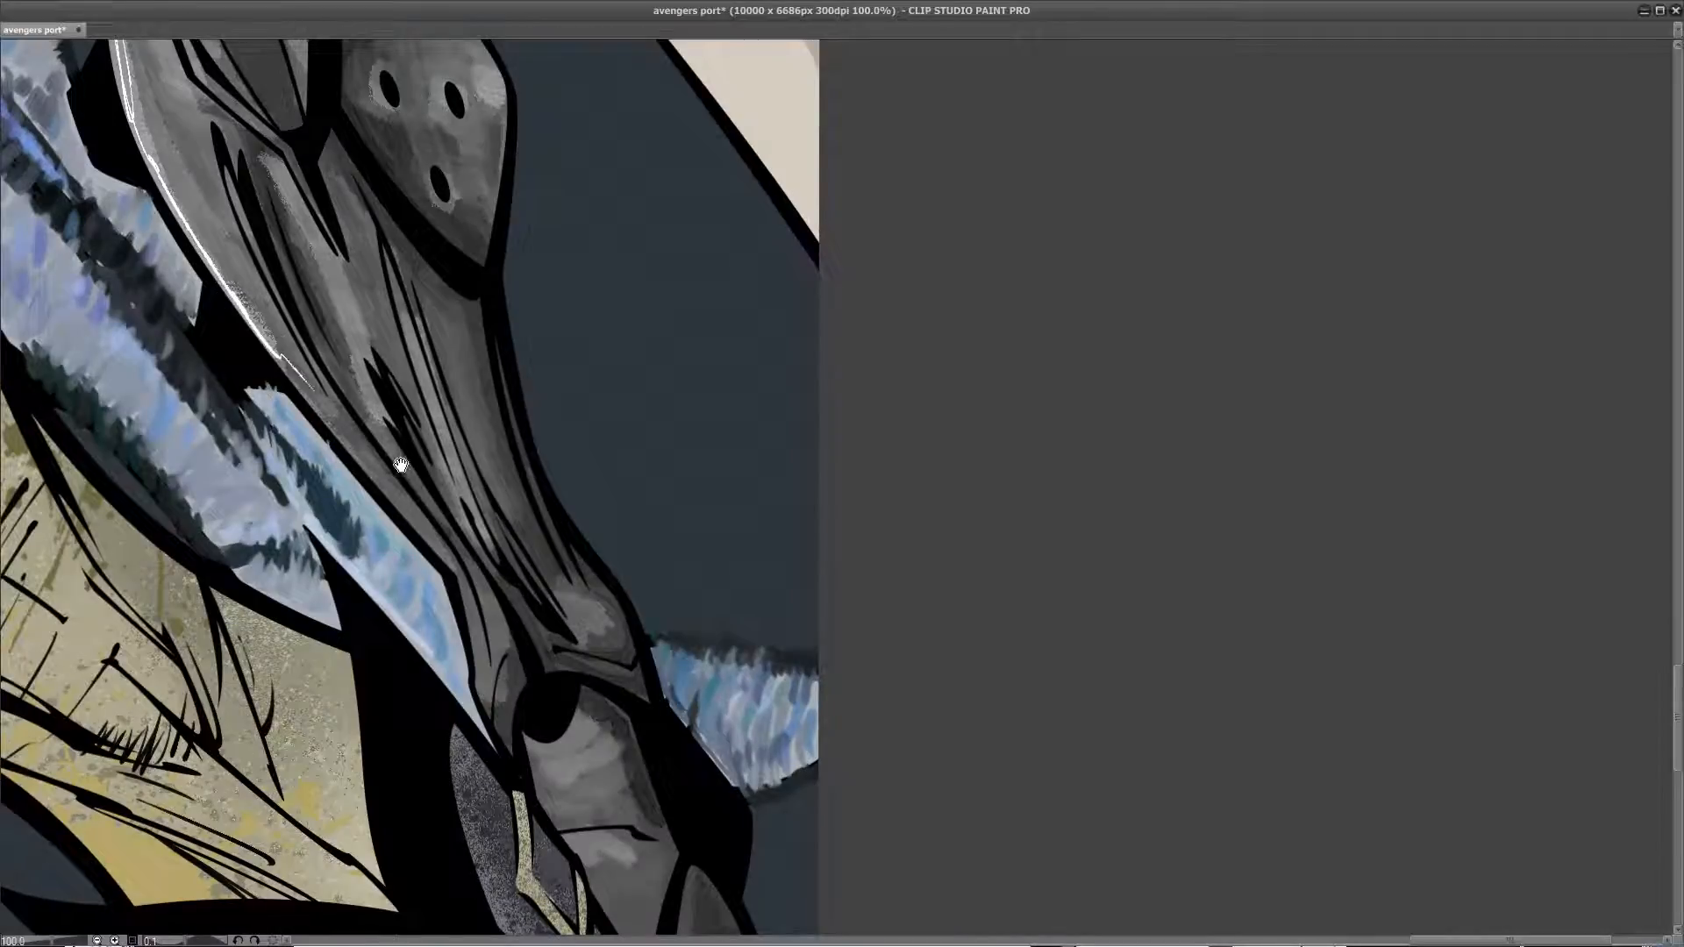
# Step: Add thin white highlights along the ridges of Ultron's shin and down to the ankle and foot armour
pyautogui.moveTo(401, 465); pyautogui.dragTo(453, 631)
pyautogui.moveTo(336, 336); pyautogui.dragTo(410, 539)
pyautogui.moveTo(397, 478); pyautogui.dragTo(414, 566)
pyautogui.moveTo(443, 402); pyautogui.dragTo(522, 663)
pyautogui.moveTo(482, 581)
pyautogui.mouseDown()
pyautogui.moveTo(505, 605)
pyautogui.moveTo(462, 446)
pyautogui.mouseUp()
pyautogui.moveTo(530, 542); pyautogui.dragTo(544, 722)
pyautogui.moveTo(499, 437); pyautogui.dragTo(518, 419)
pyautogui.moveTo(528, 436)
pyautogui.mouseDown()
pyautogui.moveTo(532, 476)
pyautogui.moveTo(517, 440)
pyautogui.mouseUp()
pyautogui.moveTo(272, 288); pyautogui.dragTo(284, 368)
pyautogui.moveTo(401, 434); pyautogui.dragTo(415, 698)
pyautogui.moveTo(278, 415)
pyautogui.mouseDown()
pyautogui.moveTo(292, 439)
pyautogui.moveTo(317, 430)
pyautogui.moveTo(351, 513)
pyautogui.mouseUp()
pyautogui.moveTo(263, 286); pyautogui.dragTo(274, 305)
# Step: Add small white accents to Ultron's upper thigh and the curved hip plates beside Captain America's glove
pyautogui.moveTo(292, 213); pyautogui.dragTo(393, 668)
pyautogui.moveTo(617, 384); pyautogui.dragTo(396, 729)
pyautogui.moveTo(600, 471); pyautogui.dragTo(598, 436)
pyautogui.moveTo(499, 457); pyautogui.dragTo(538, 643)
pyautogui.moveTo(437, 373); pyautogui.dragTo(459, 508)
pyautogui.moveTo(375, 396); pyautogui.dragTo(400, 424)
pyautogui.moveTo(447, 504); pyautogui.dragTo(823, 637)
pyautogui.moveTo(519, 477); pyautogui.dragTo(536, 671)
pyautogui.moveTo(397, 336)
pyautogui.mouseDown()
pyautogui.moveTo(392, 355)
pyautogui.moveTo(398, 338)
pyautogui.moveTo(363, 318)
pyautogui.moveTo(383, 306)
pyautogui.mouseUp()
pyautogui.moveTo(417, 368); pyautogui.dragTo(734, 551)
pyautogui.moveTo(675, 477); pyautogui.dragTo(906, 594)
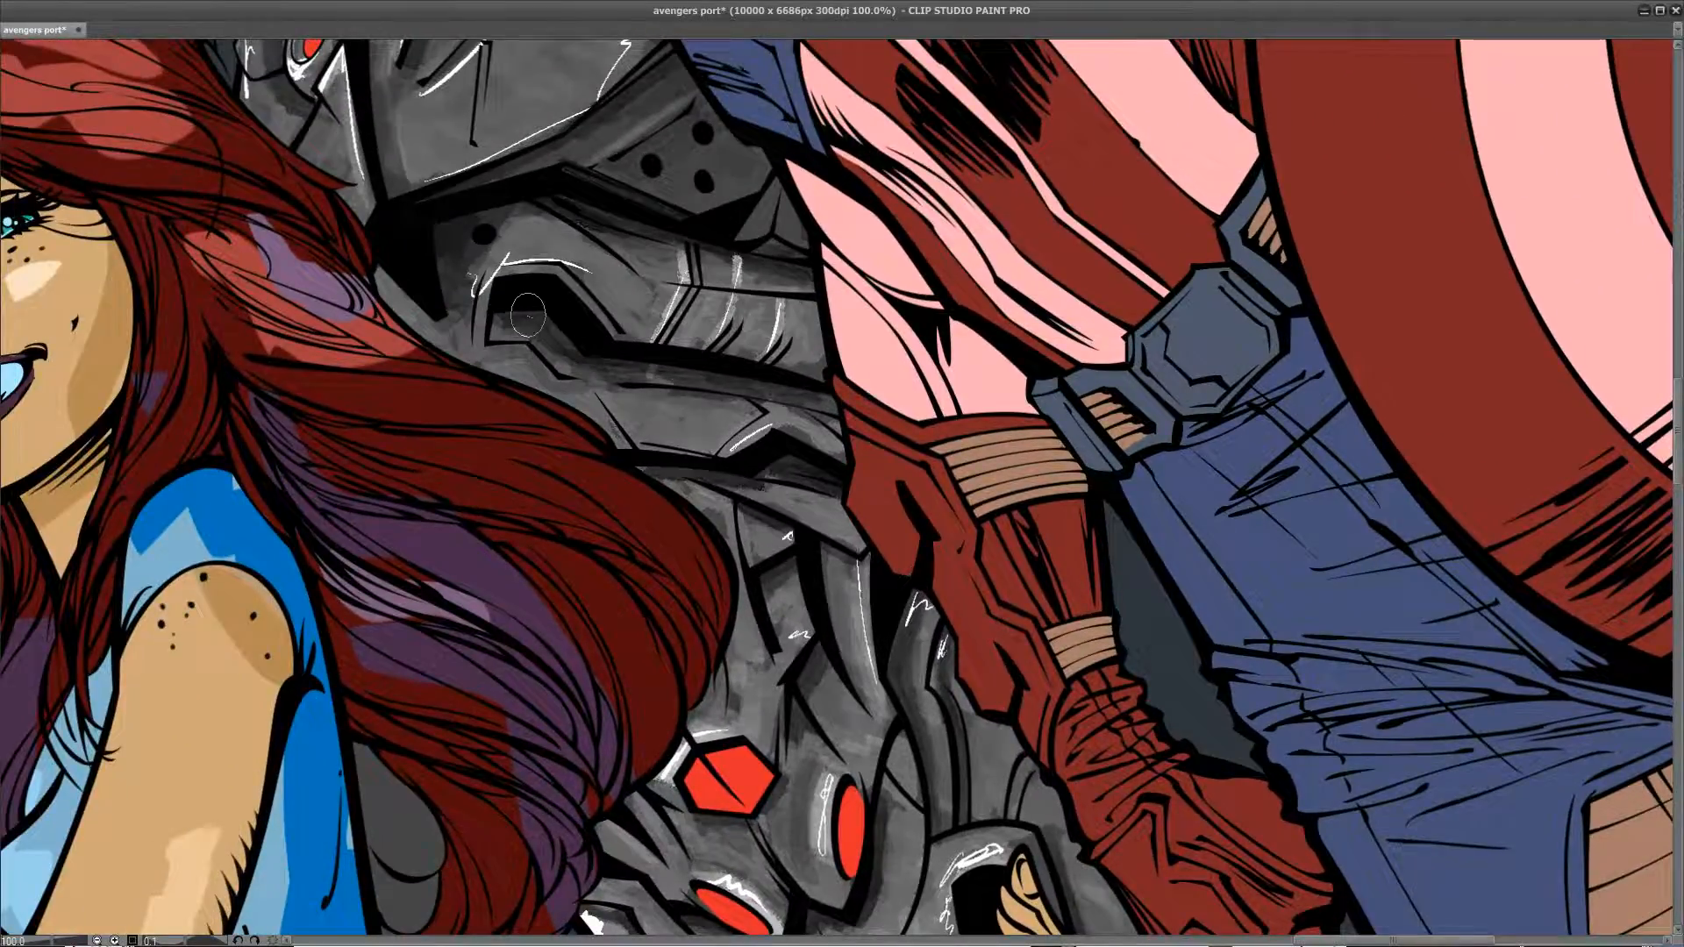
# Step: Add small white accents to Ultron's horn, the side of his head, and his jaw
pyautogui.moveTo(640, 453); pyautogui.dragTo(702, 816)
pyautogui.moveTo(684, 579); pyautogui.dragTo(740, 699)
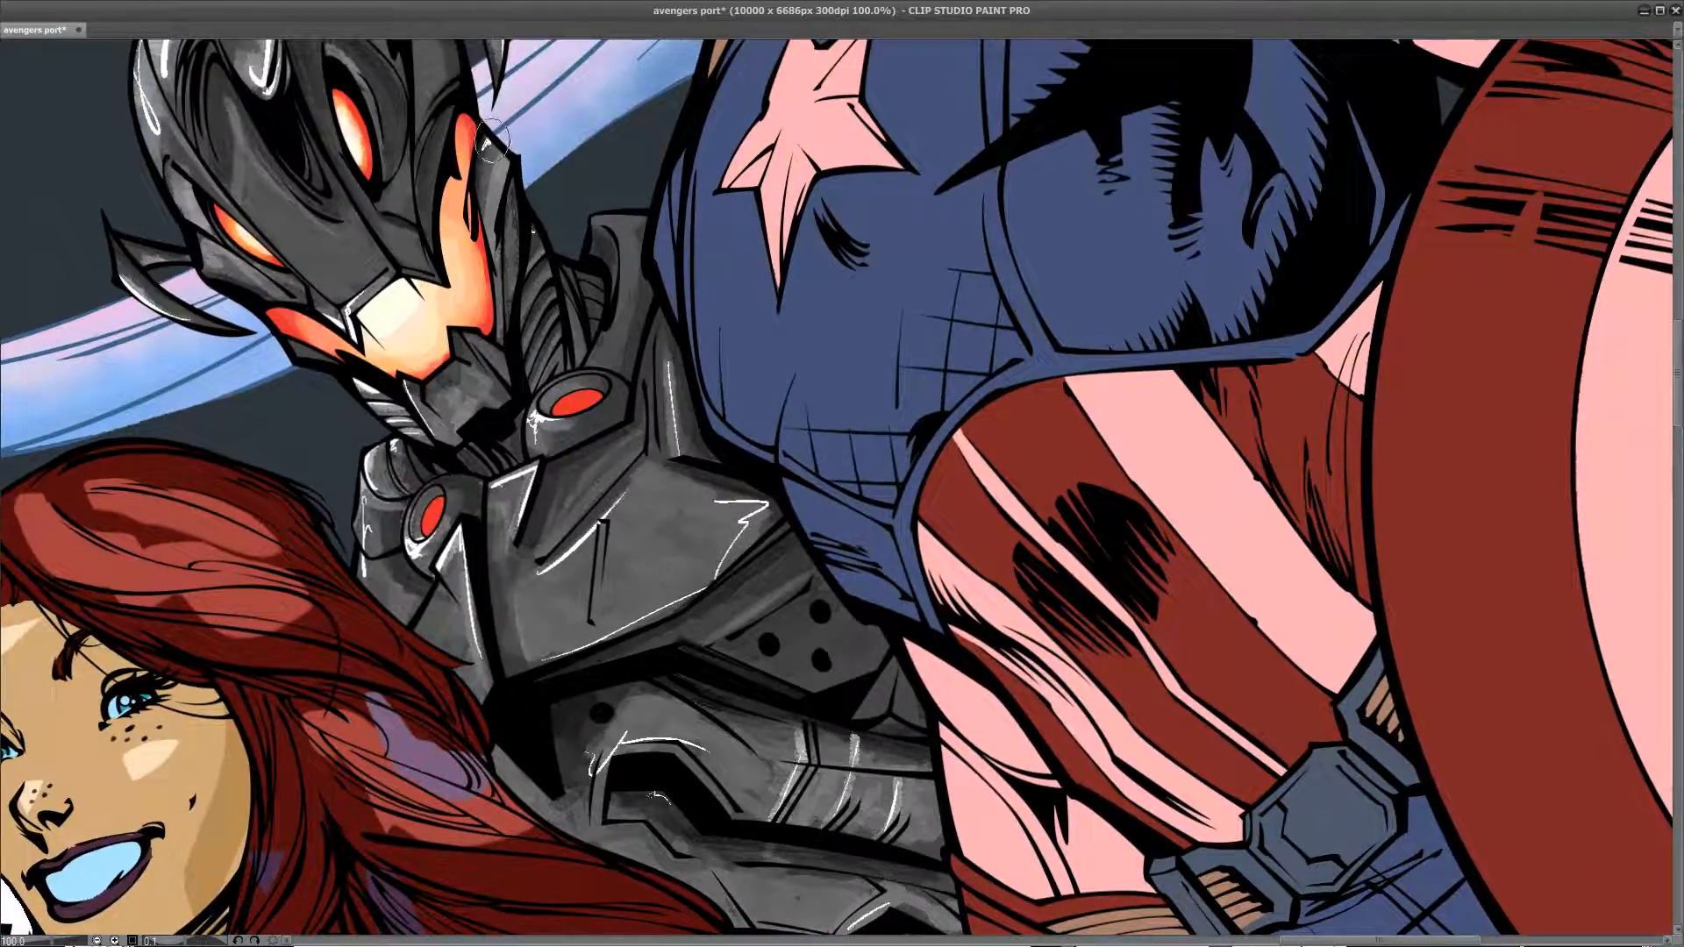
pyautogui.scroll(3, 491, 141)
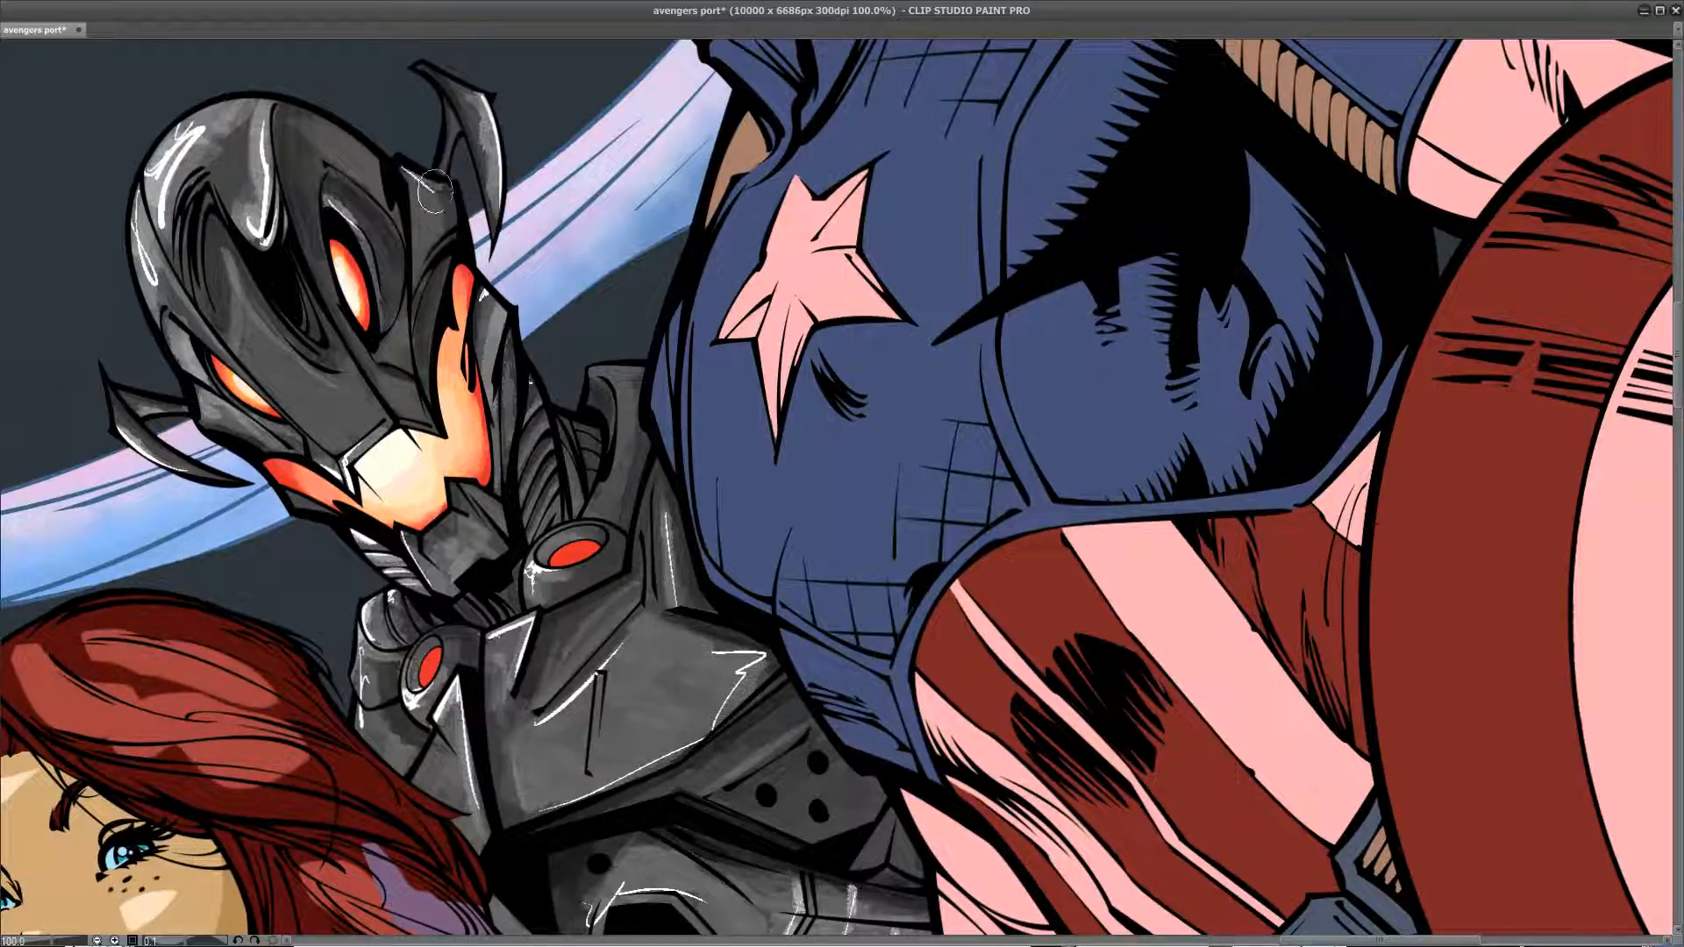
pyautogui.moveTo(457, 126); pyautogui.dragTo(454, 141)
pyautogui.moveTo(451, 540); pyautogui.dragTo(457, 558)
pyautogui.scroll(2, 313, 608)
pyautogui.scroll(-4, 314, 607)
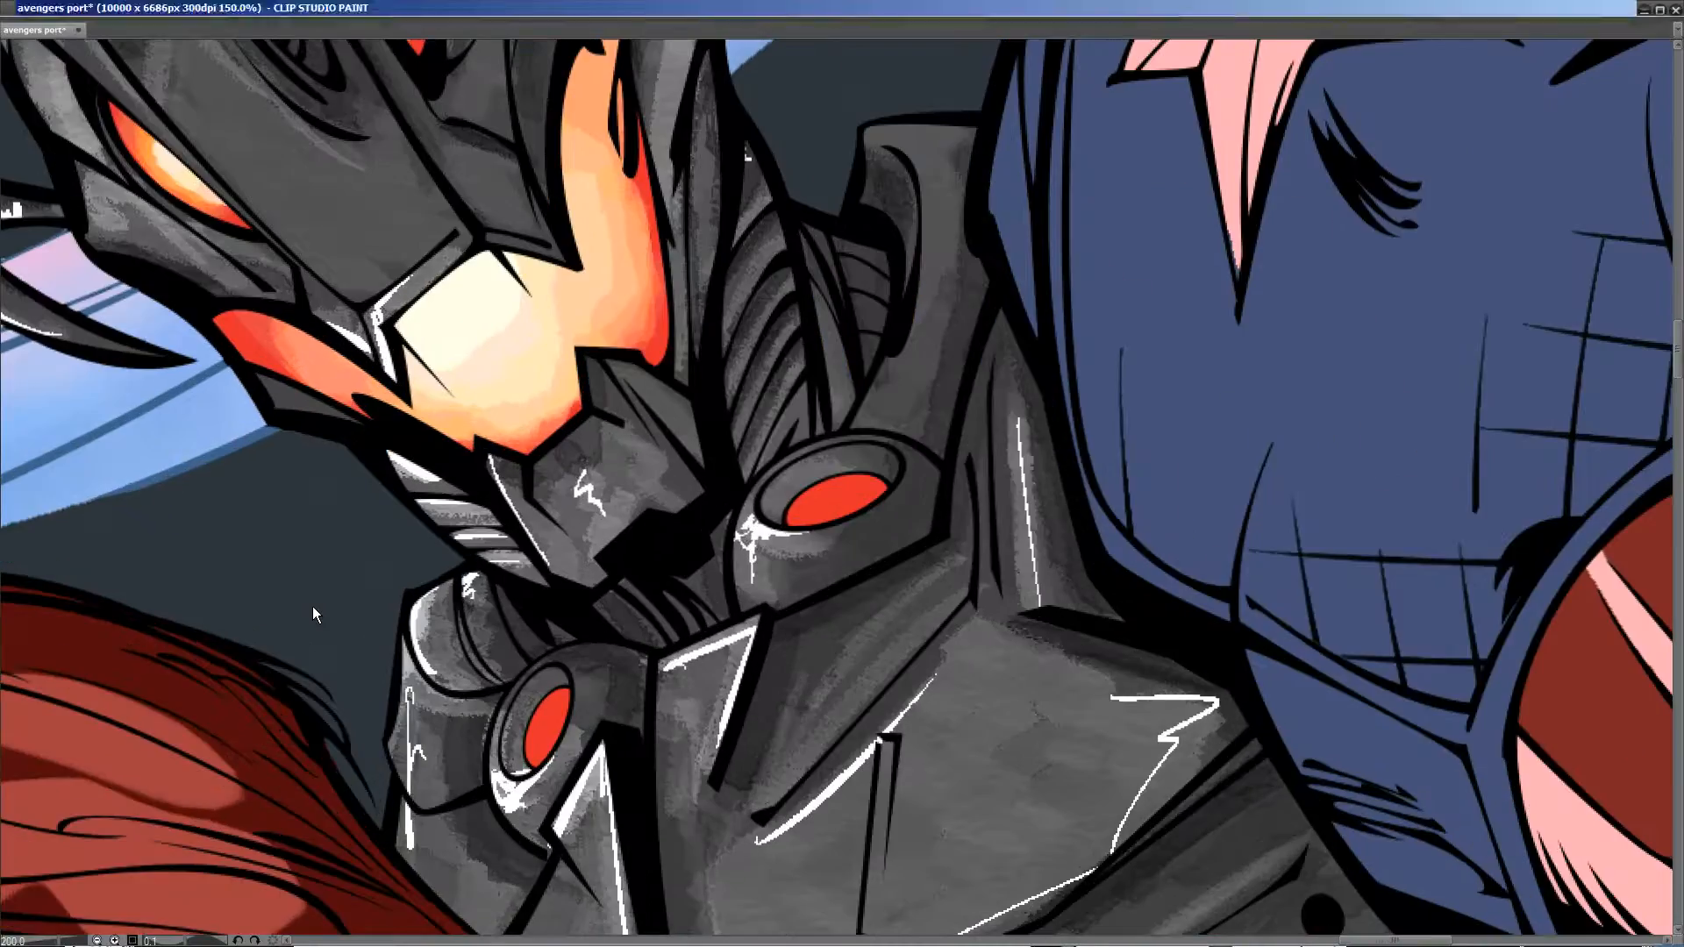
pyautogui.scroll(-3, 313, 607)
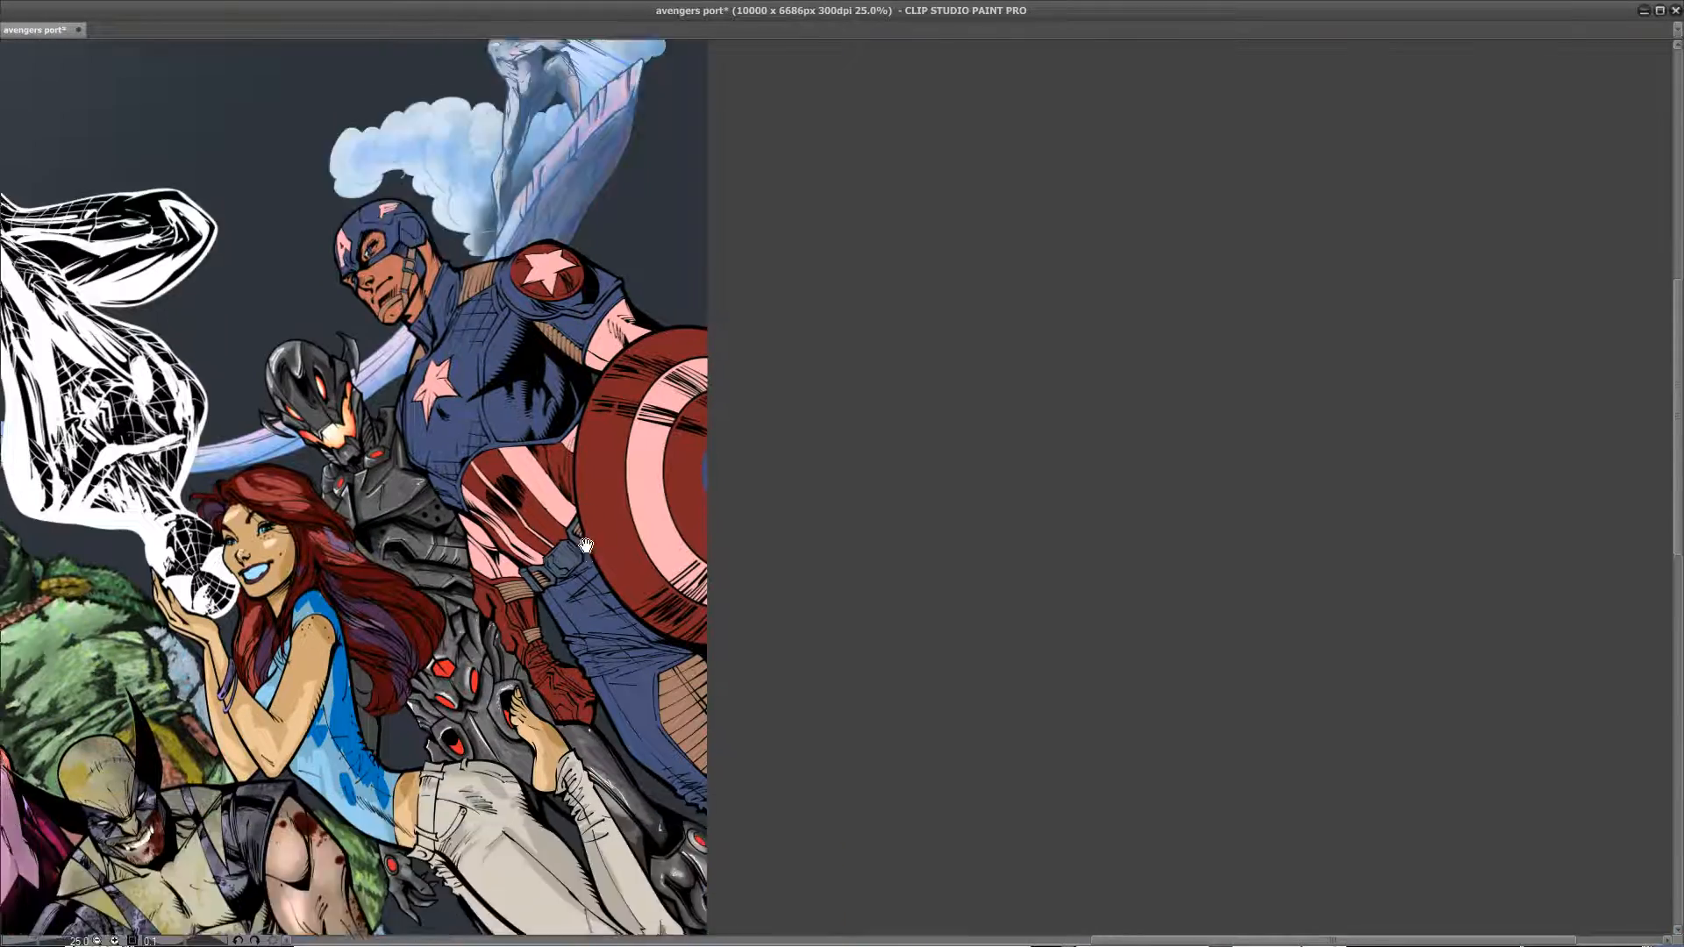
pyautogui.moveTo(586, 545); pyautogui.dragTo(642, 292)
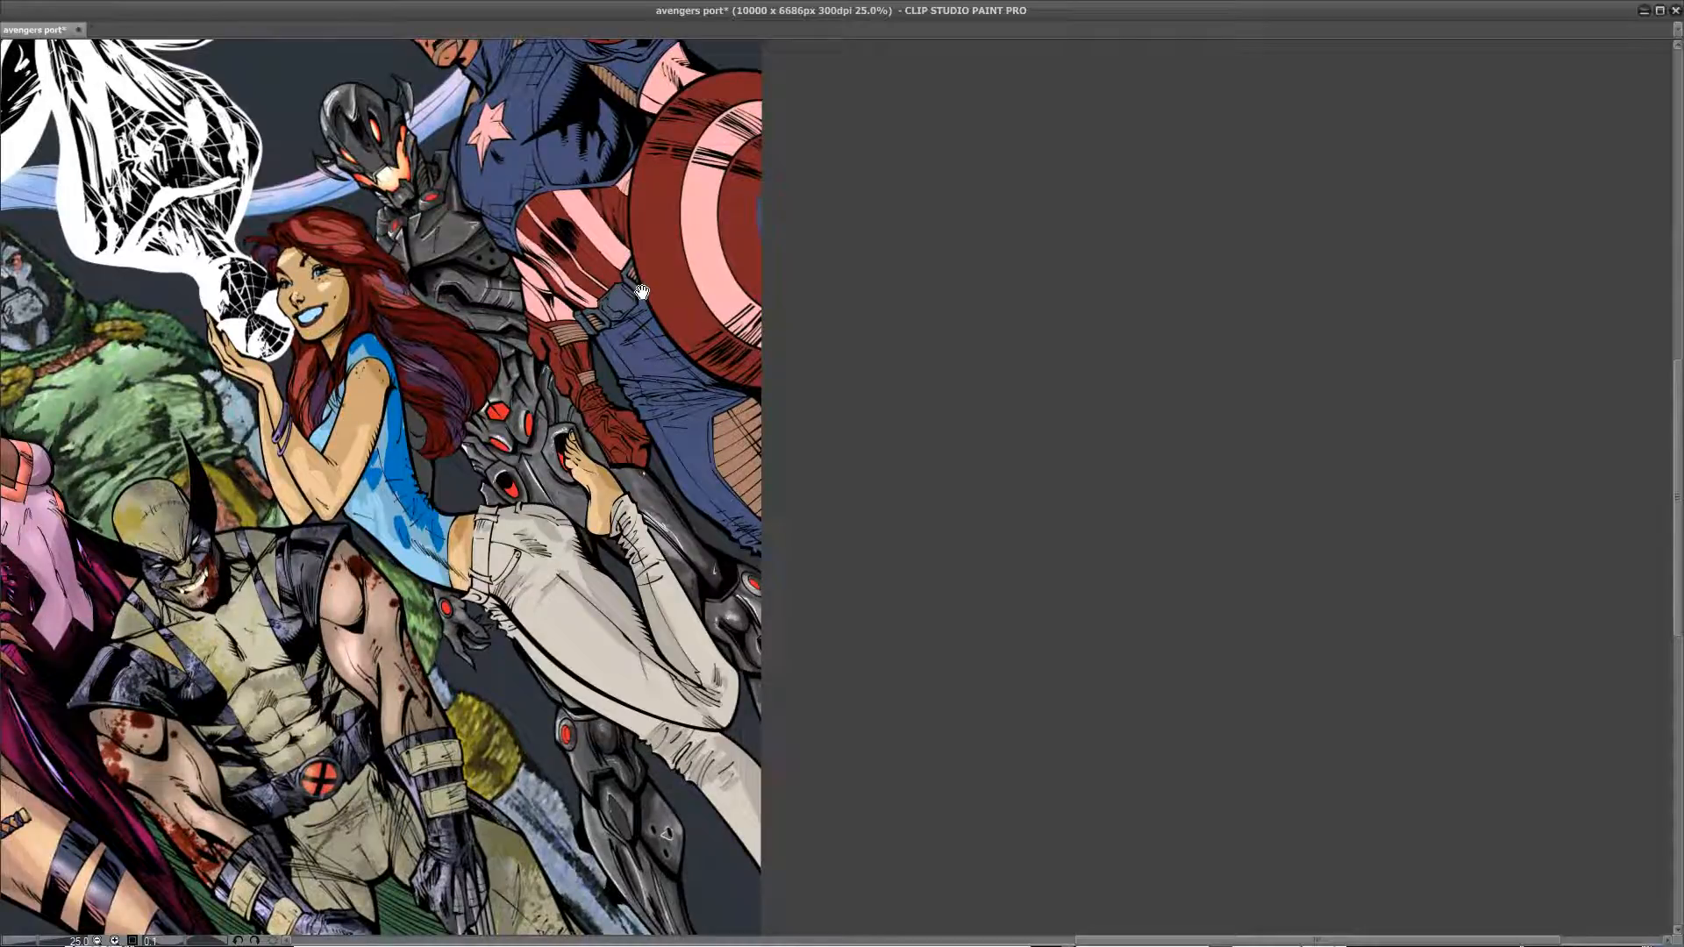
pyautogui.scroll(2, 640, 291)
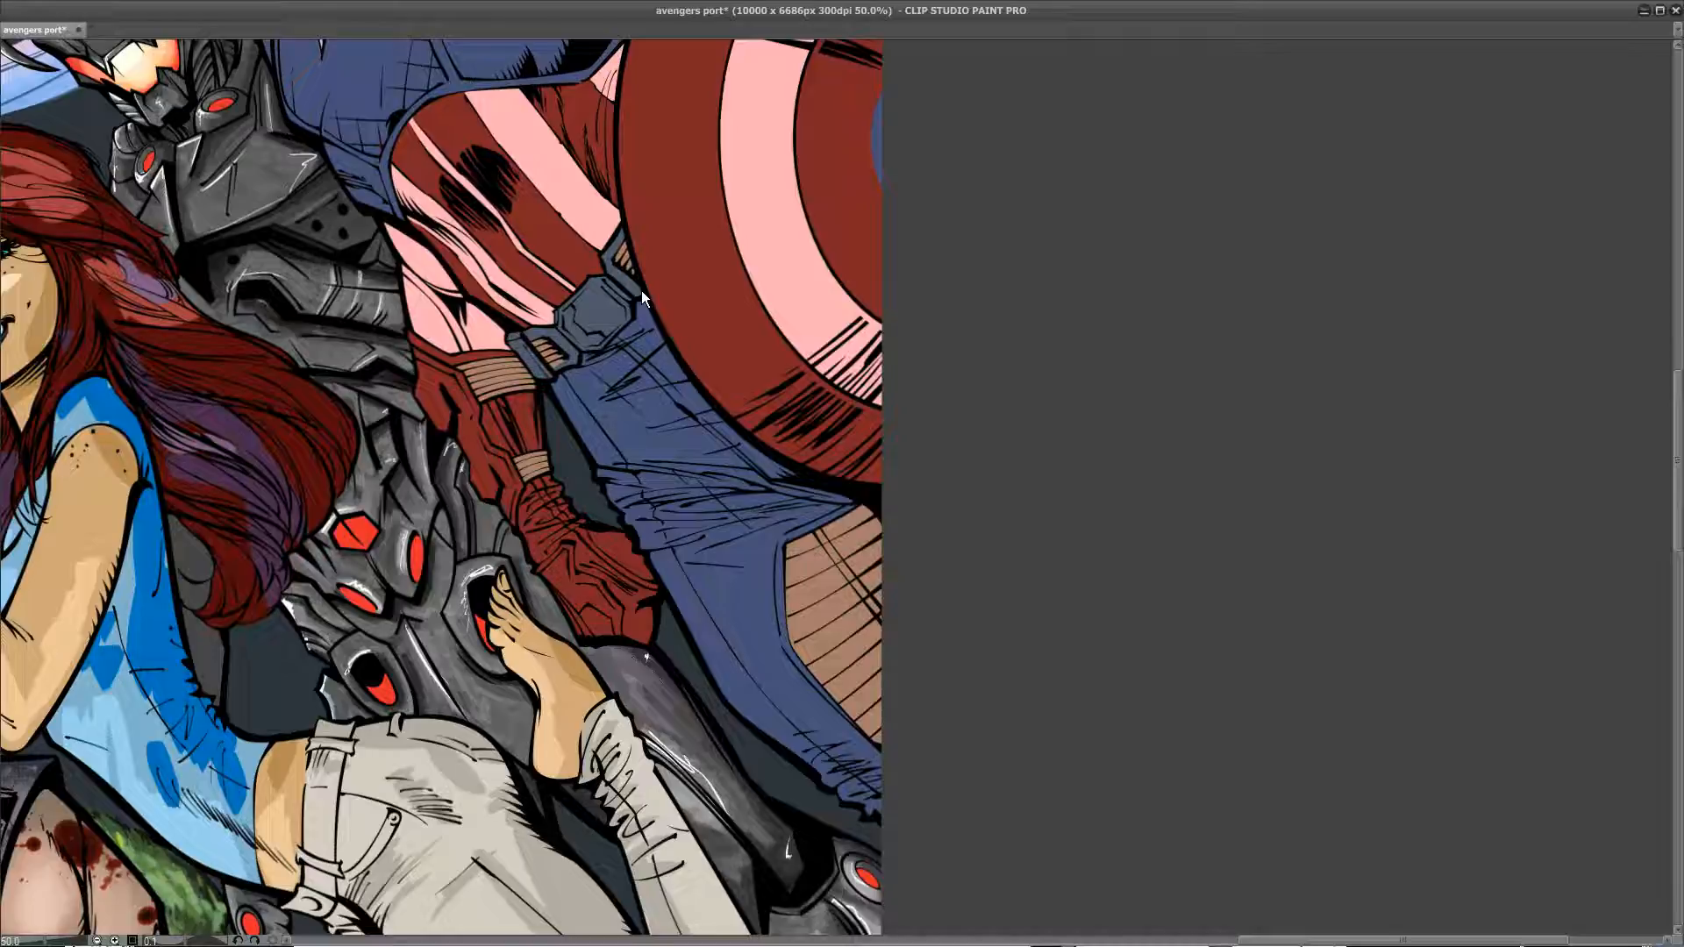
# Step: Make Layer 2 in the Ultron folder active and set the drawing colour to near-black for shading his waist
pyautogui.click(1659, 11)
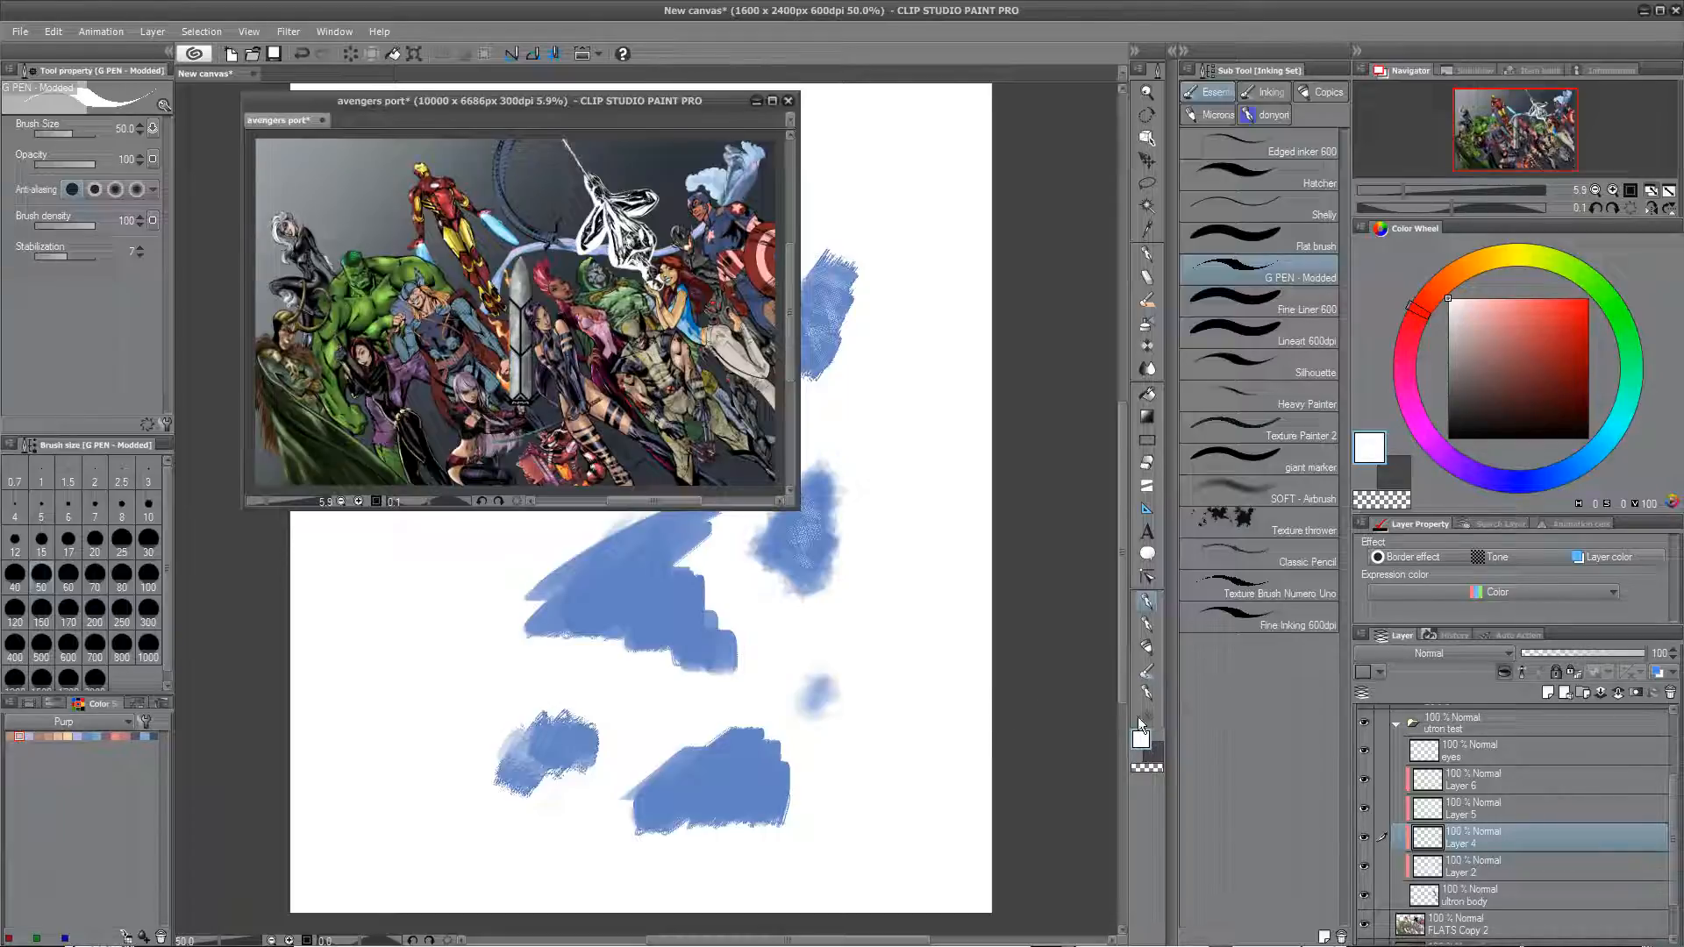
pyautogui.click(1479, 871)
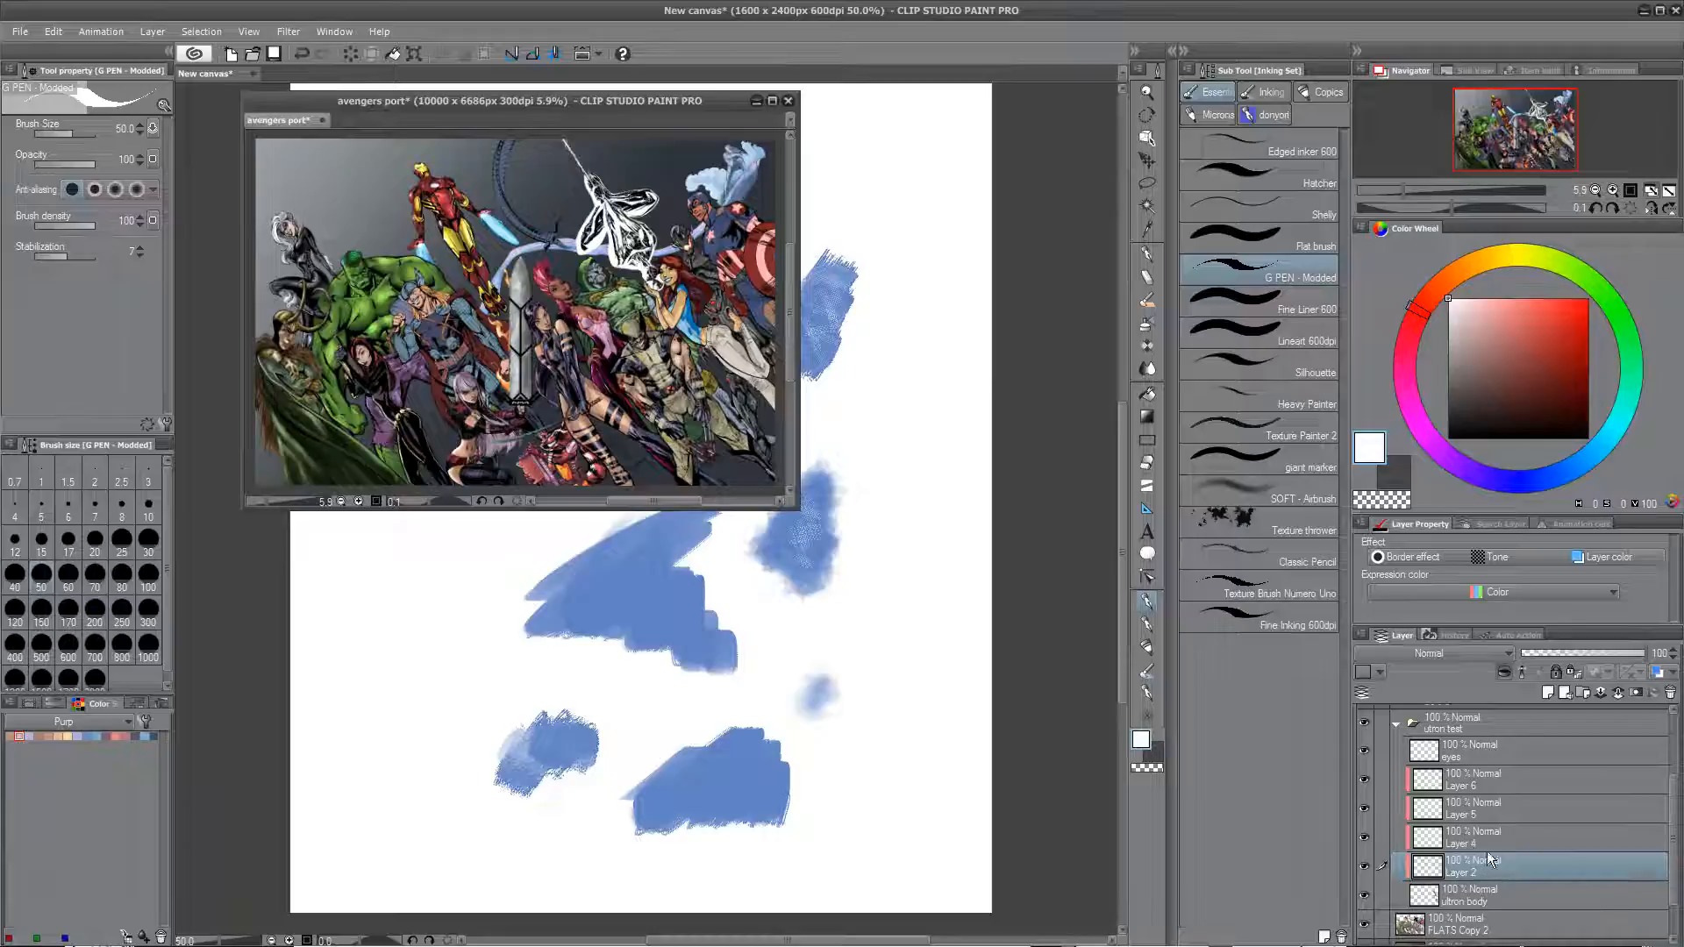
pyautogui.moveTo(1454, 304); pyautogui.dragTo(1449, 419)
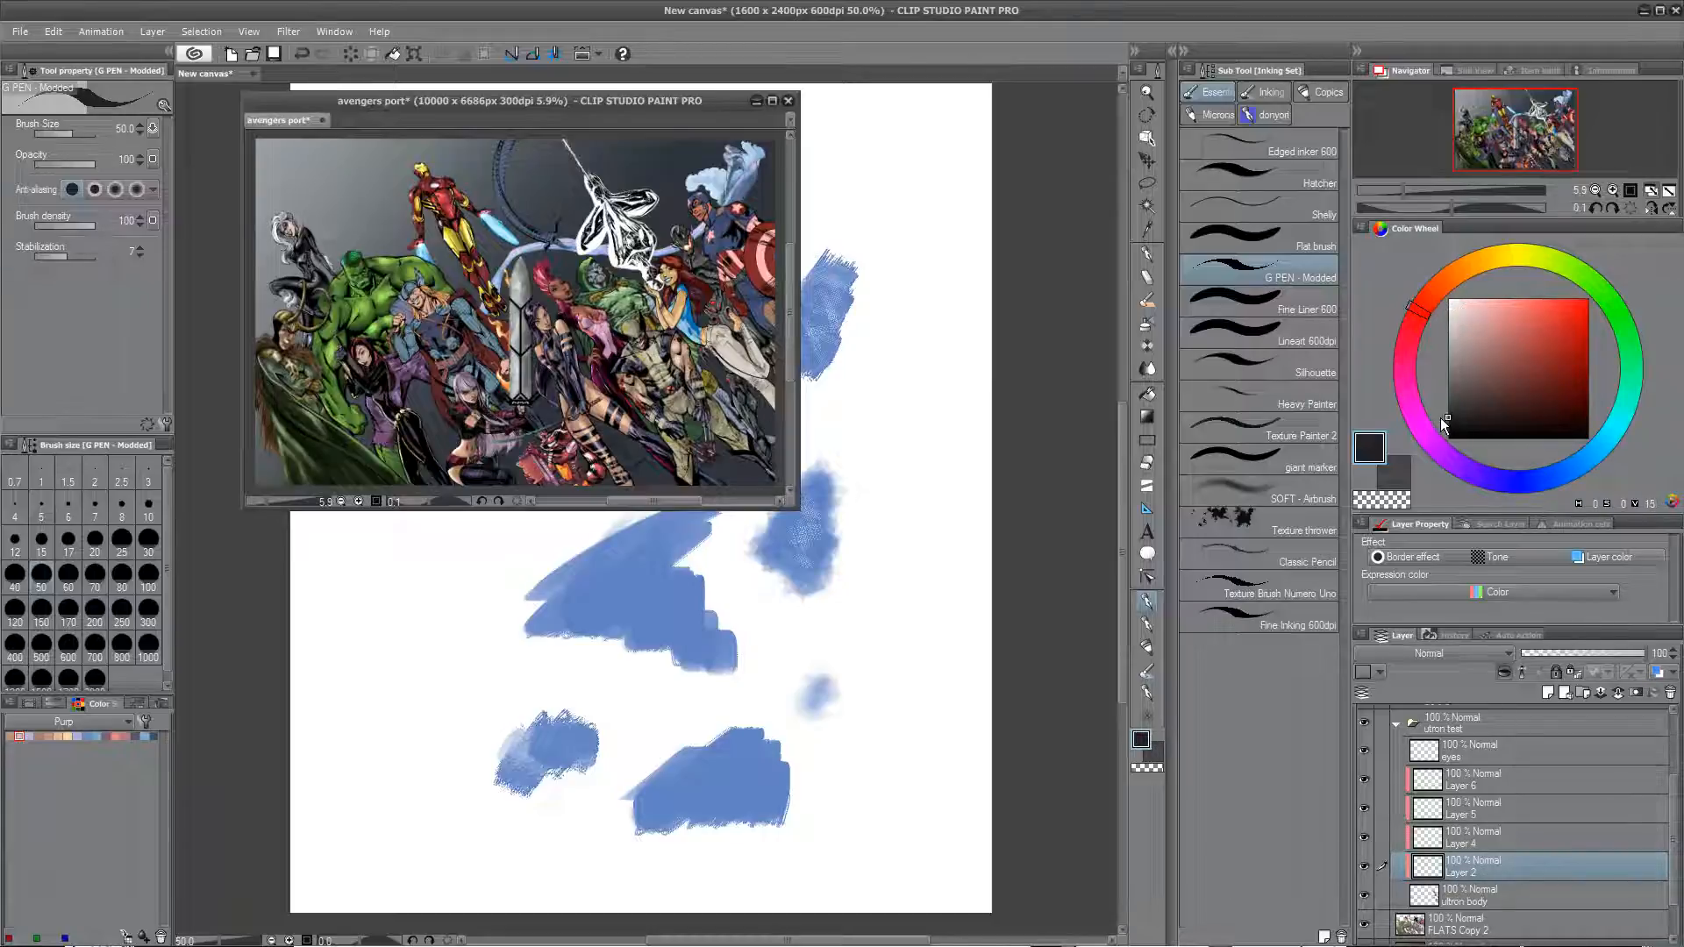
pyautogui.click(772, 100)
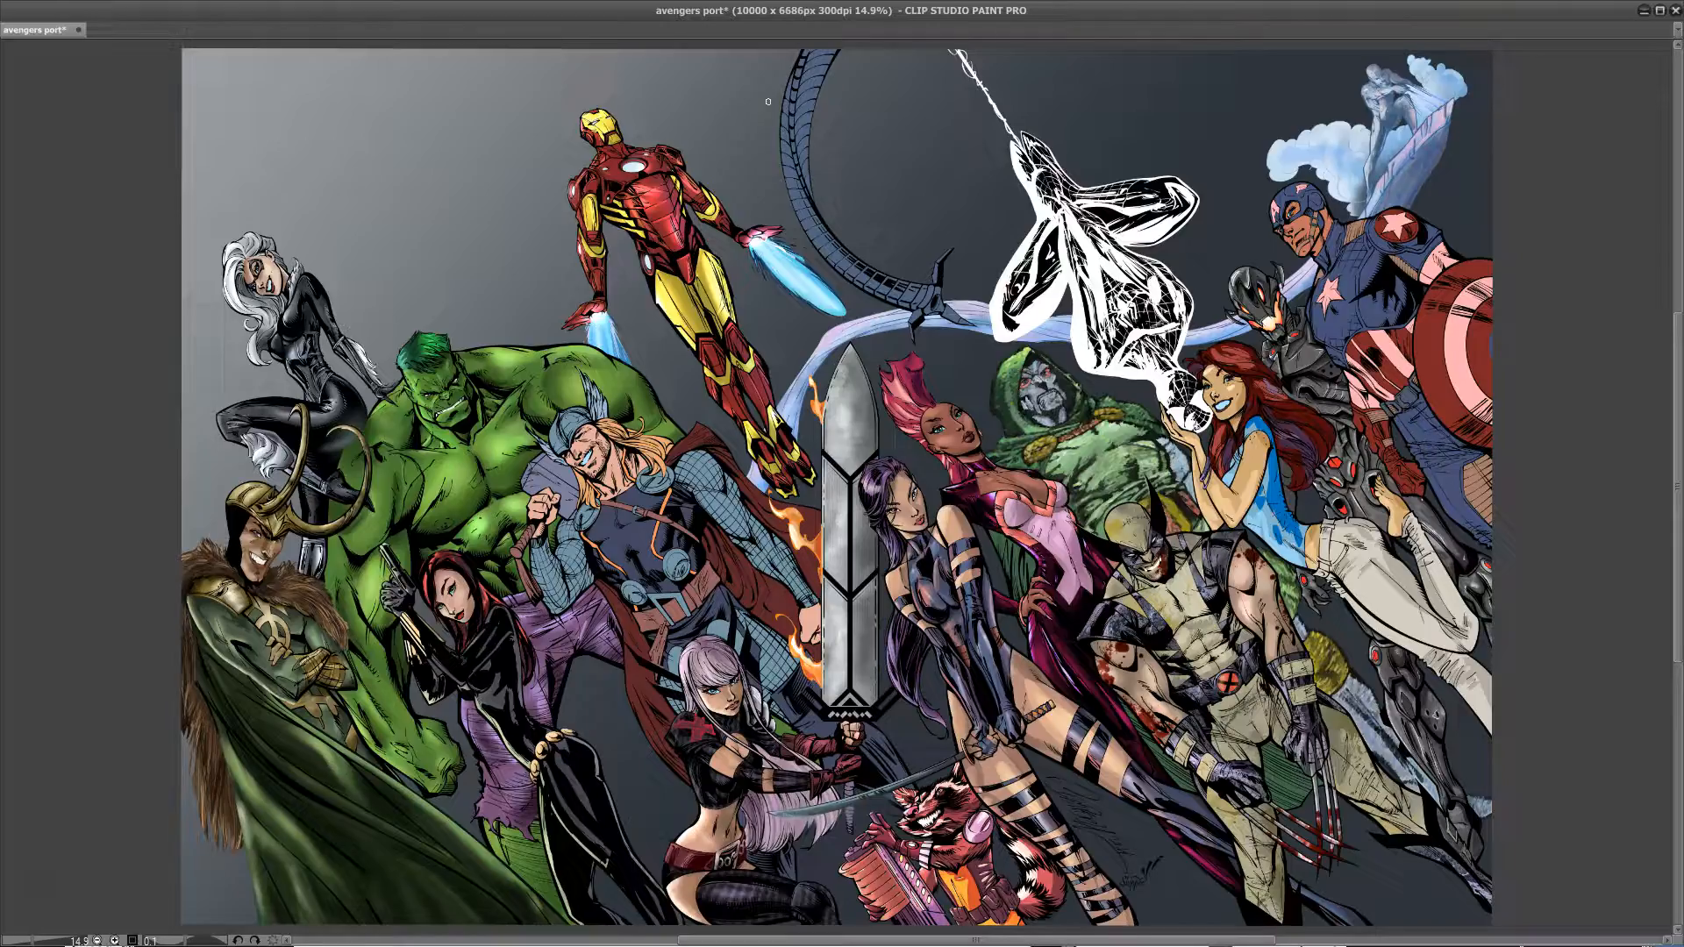
pyautogui.scroll(2, 769, 101)
pyautogui.scroll(1, 768, 102)
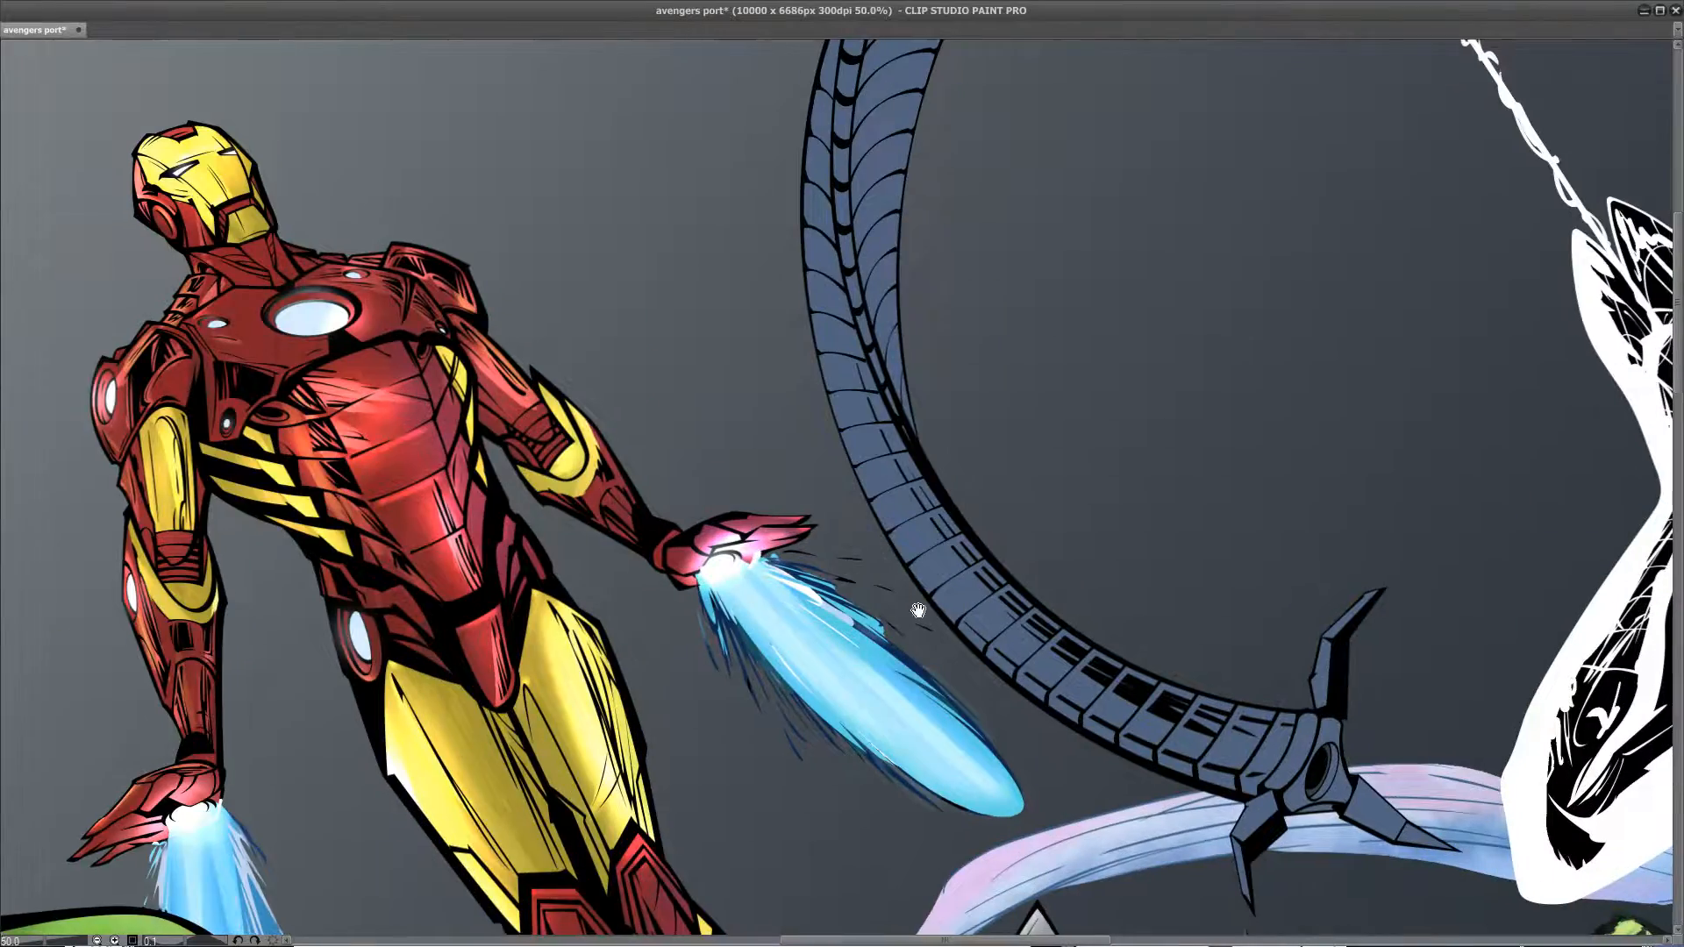
pyautogui.moveTo(952, 759); pyautogui.dragTo(123, 177)
pyautogui.moveTo(1062, 601); pyautogui.dragTo(262, 130)
pyautogui.moveTo(967, 459); pyautogui.dragTo(657, 667)
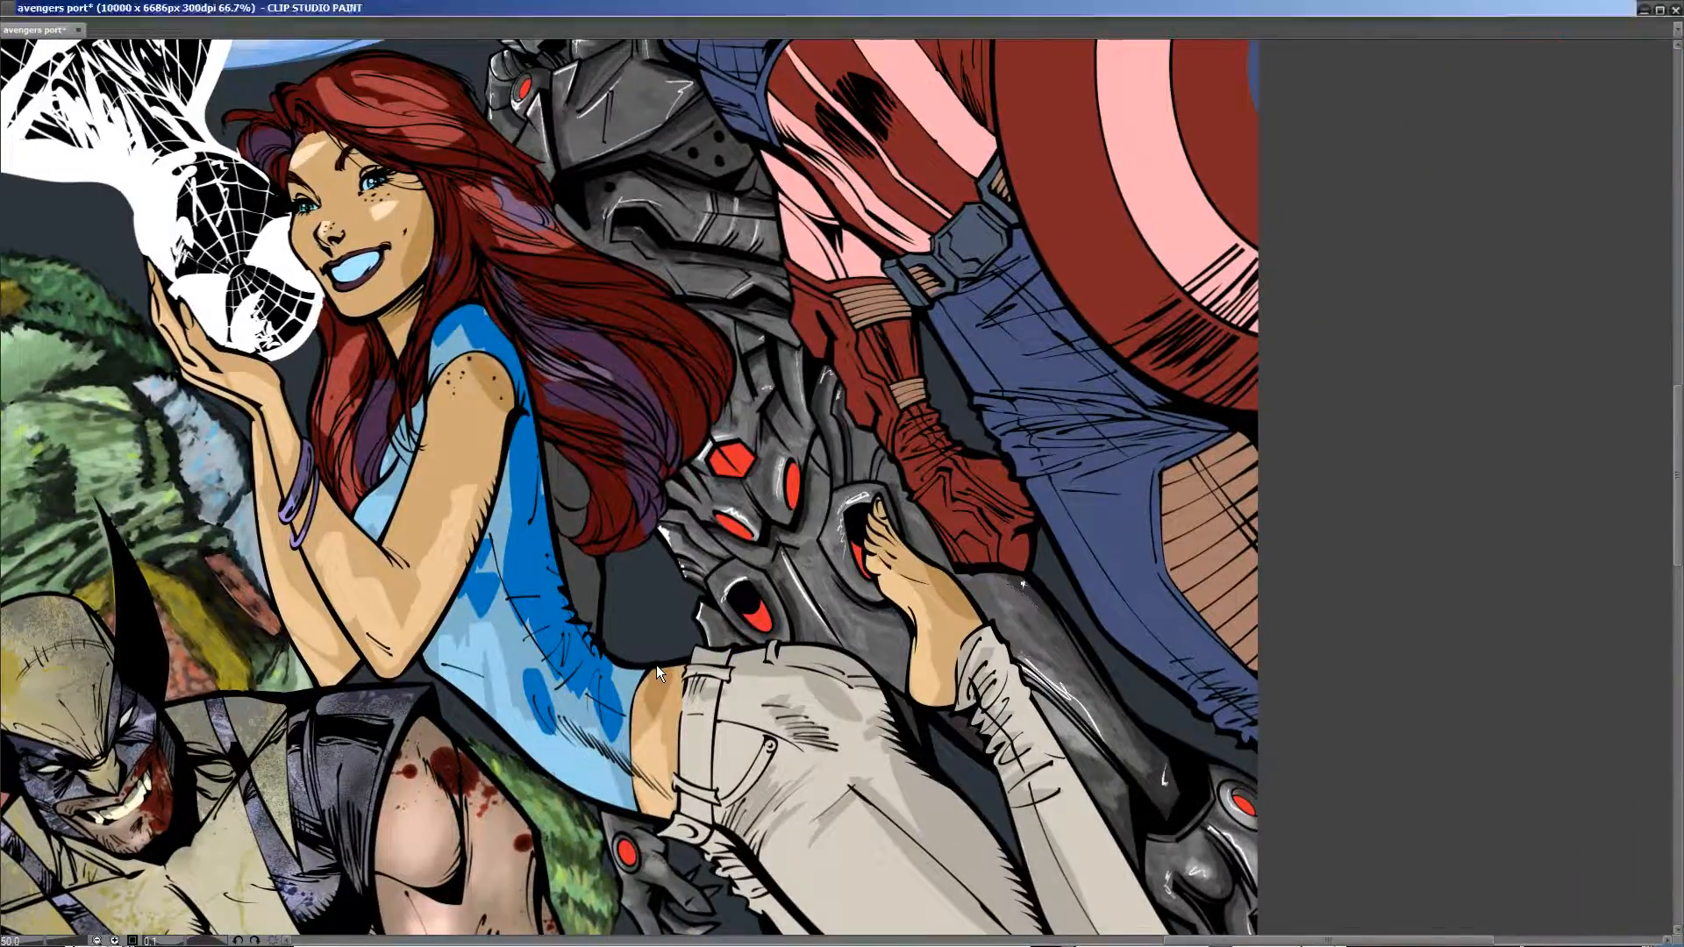
pyautogui.scroll(3, 656, 665)
pyautogui.moveTo(656, 665); pyautogui.dragTo(266, 889)
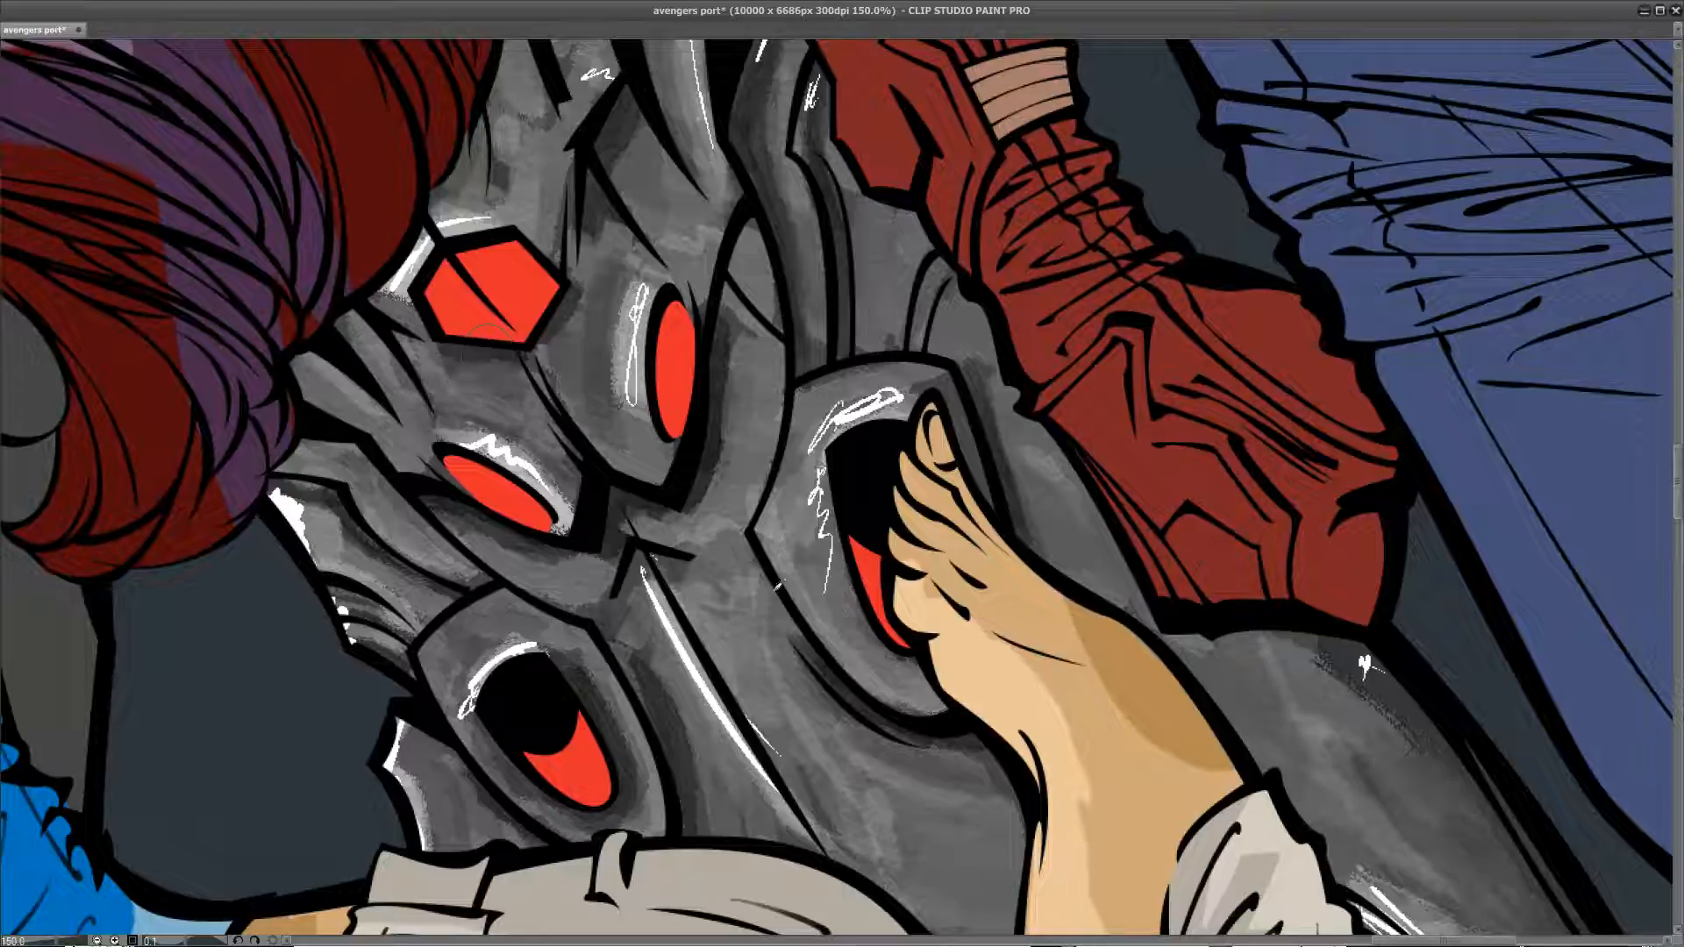
# Step: Choose the Texture Paint Duo painting brush and return to Ultron's torso in the artwork
pyautogui.click(1658, 11)
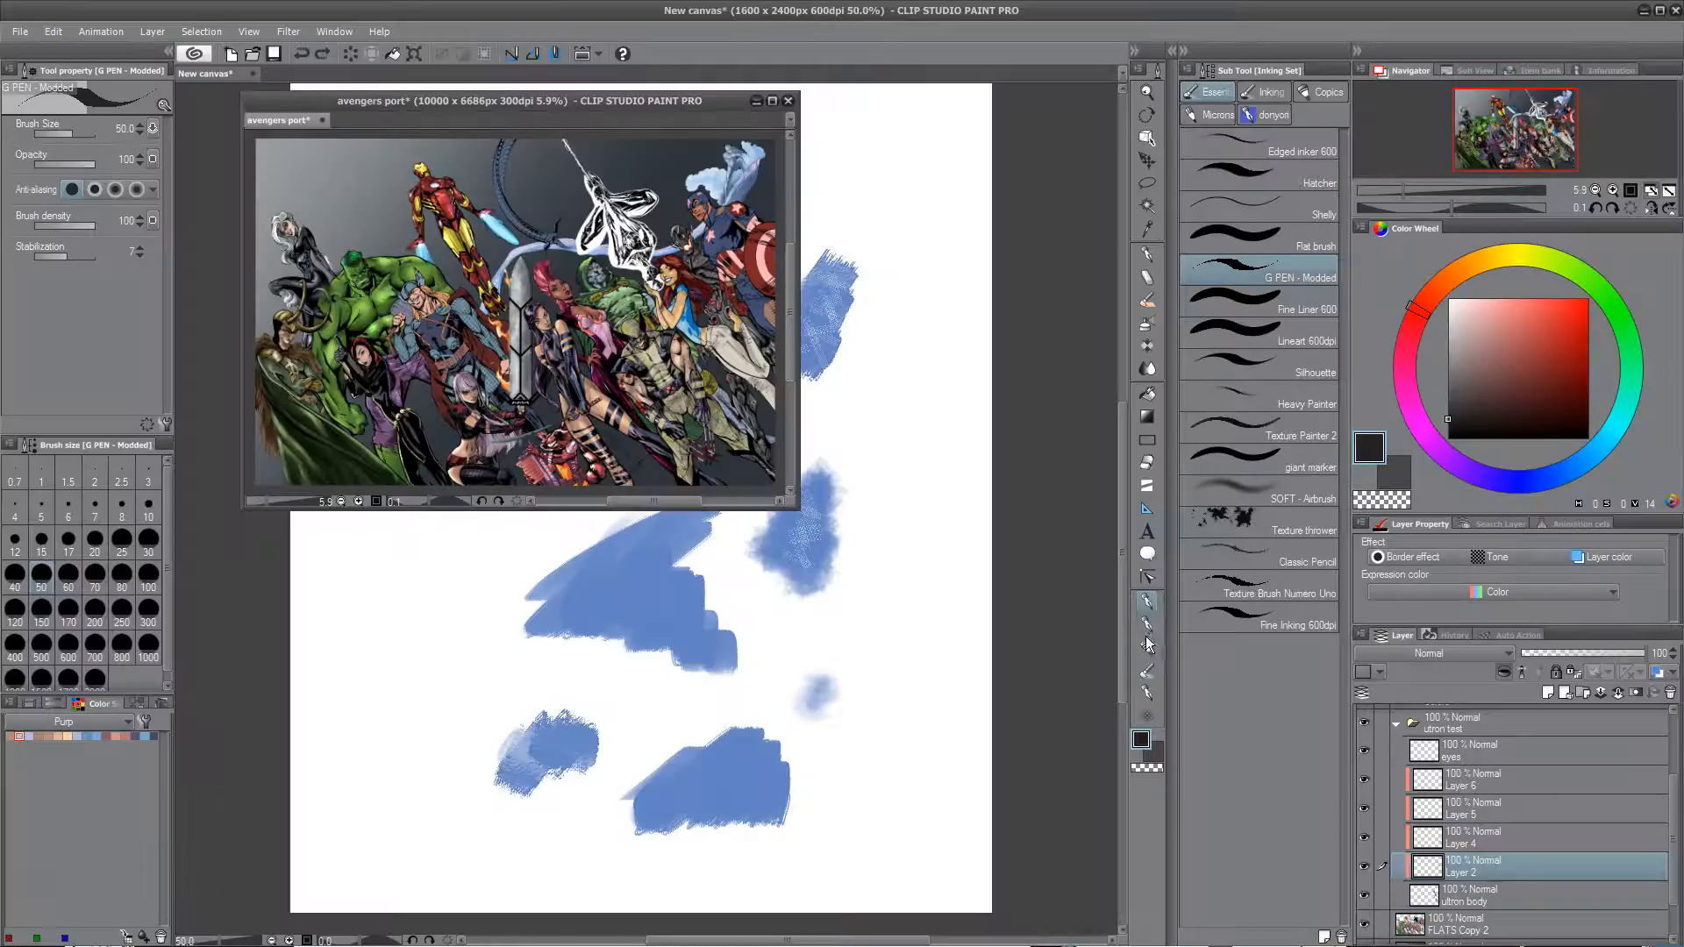
pyautogui.click(1148, 647)
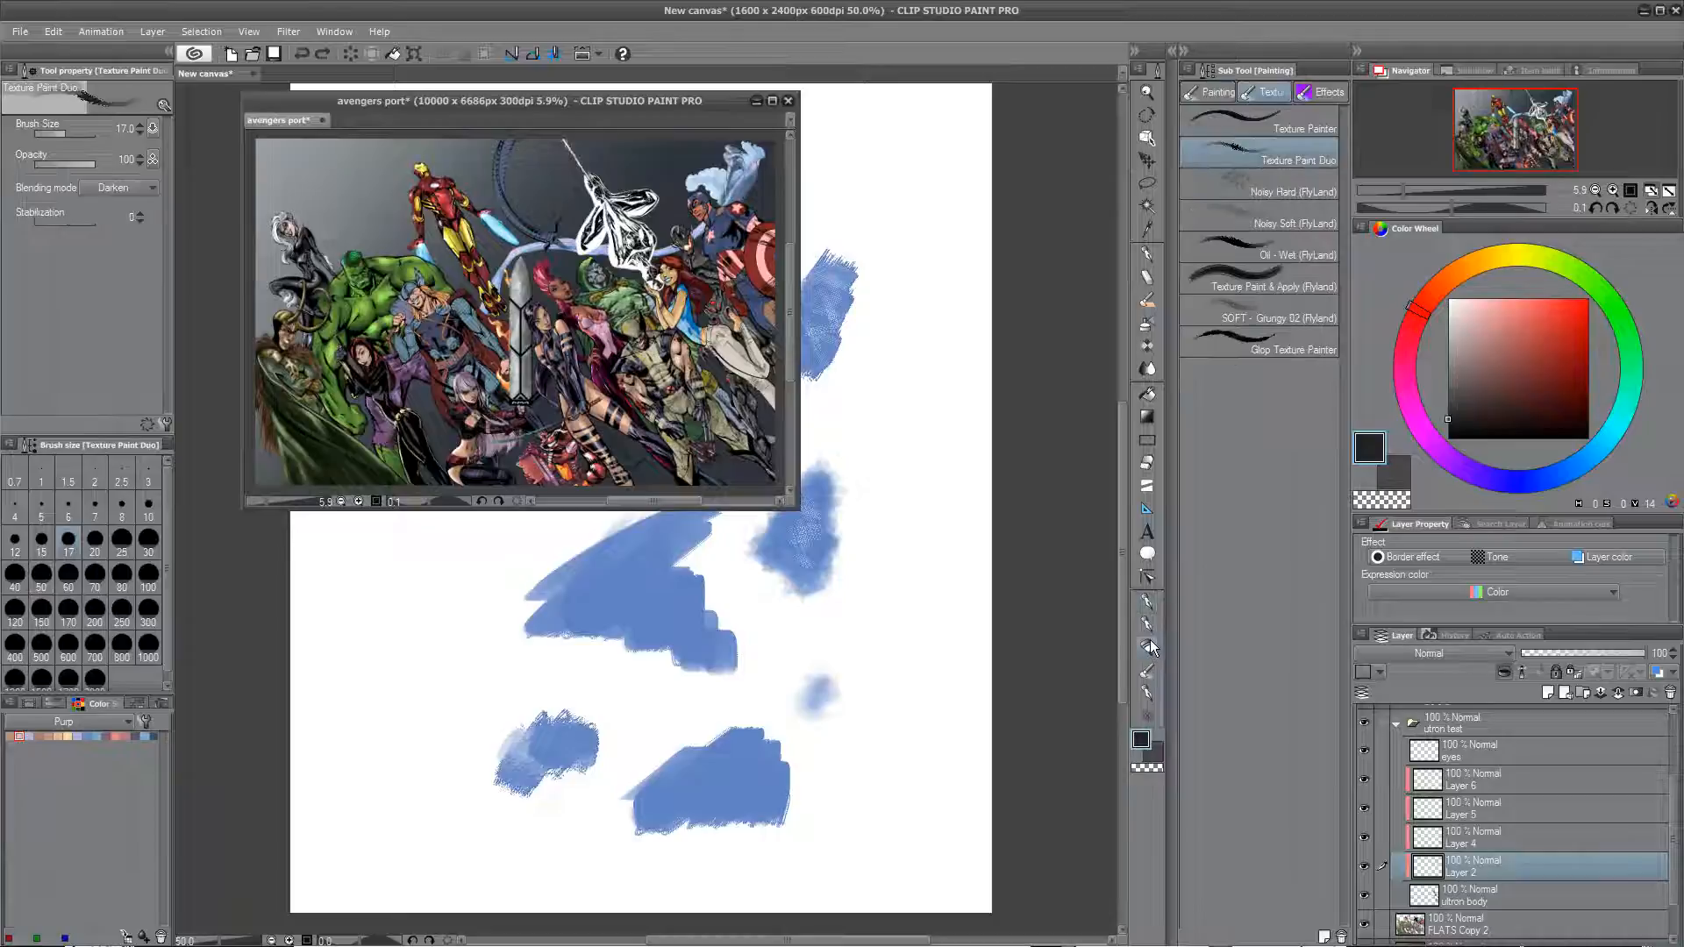
pyautogui.click(772, 102)
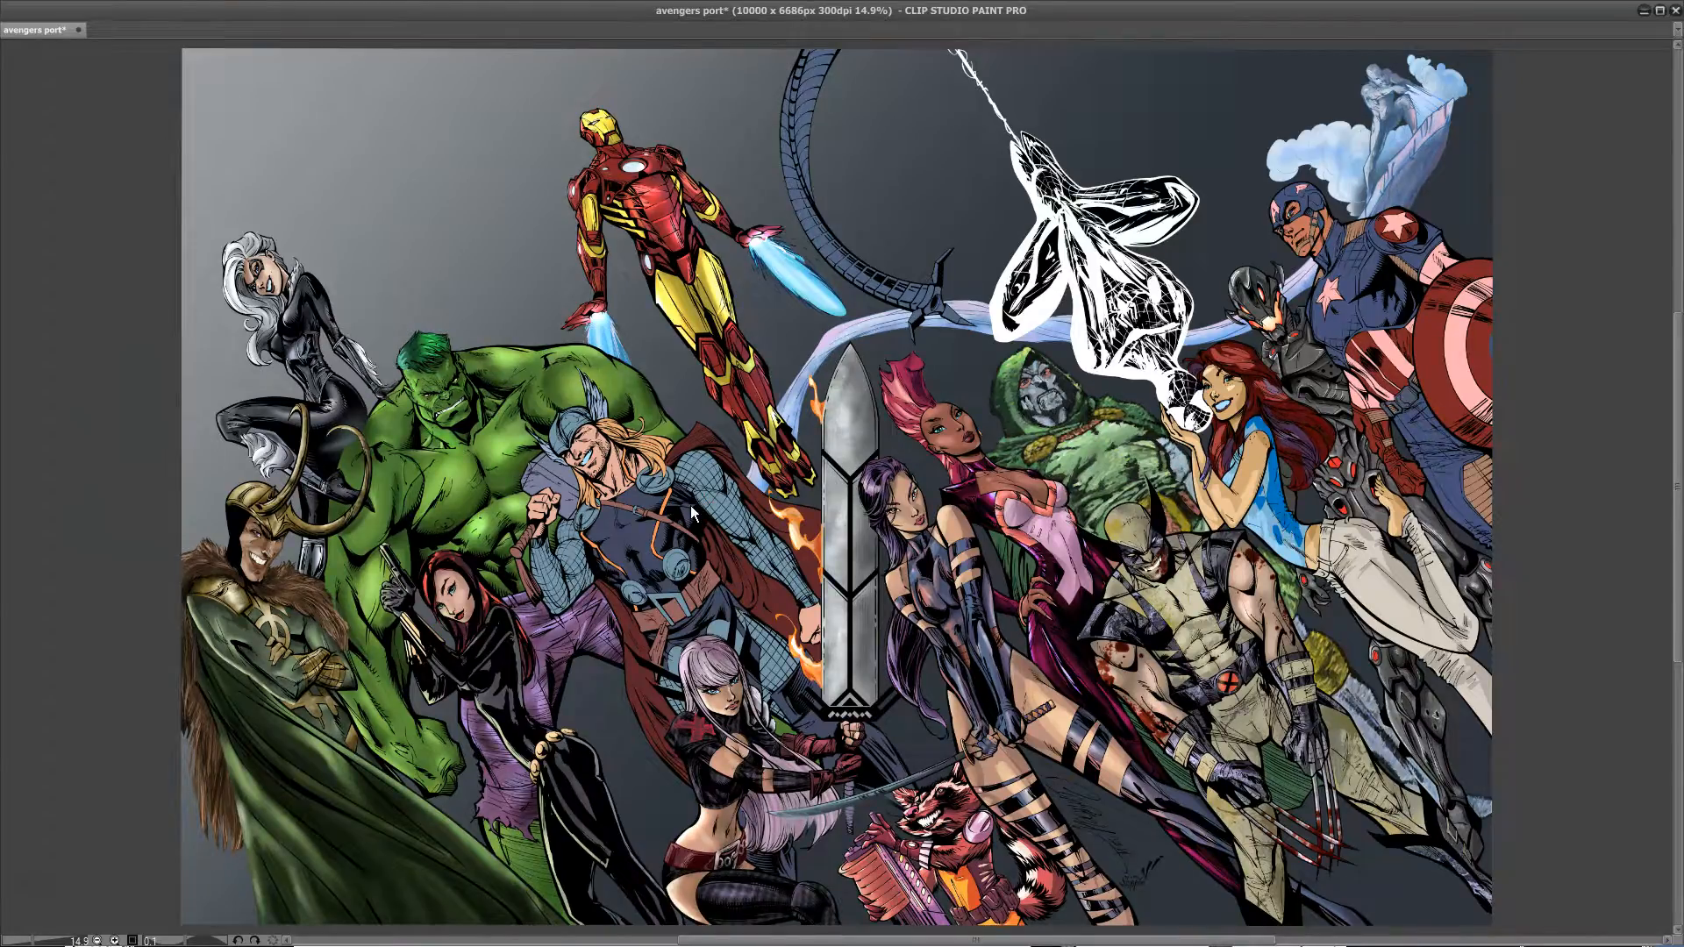
pyautogui.scroll(5, 691, 505)
pyautogui.moveTo(1197, 524); pyautogui.dragTo(71, 550)
pyautogui.moveTo(1125, 660); pyautogui.dragTo(172, 535)
pyautogui.moveTo(896, 502); pyautogui.dragTo(579, 796)
pyautogui.moveTo(687, 545); pyautogui.dragTo(708, 594)
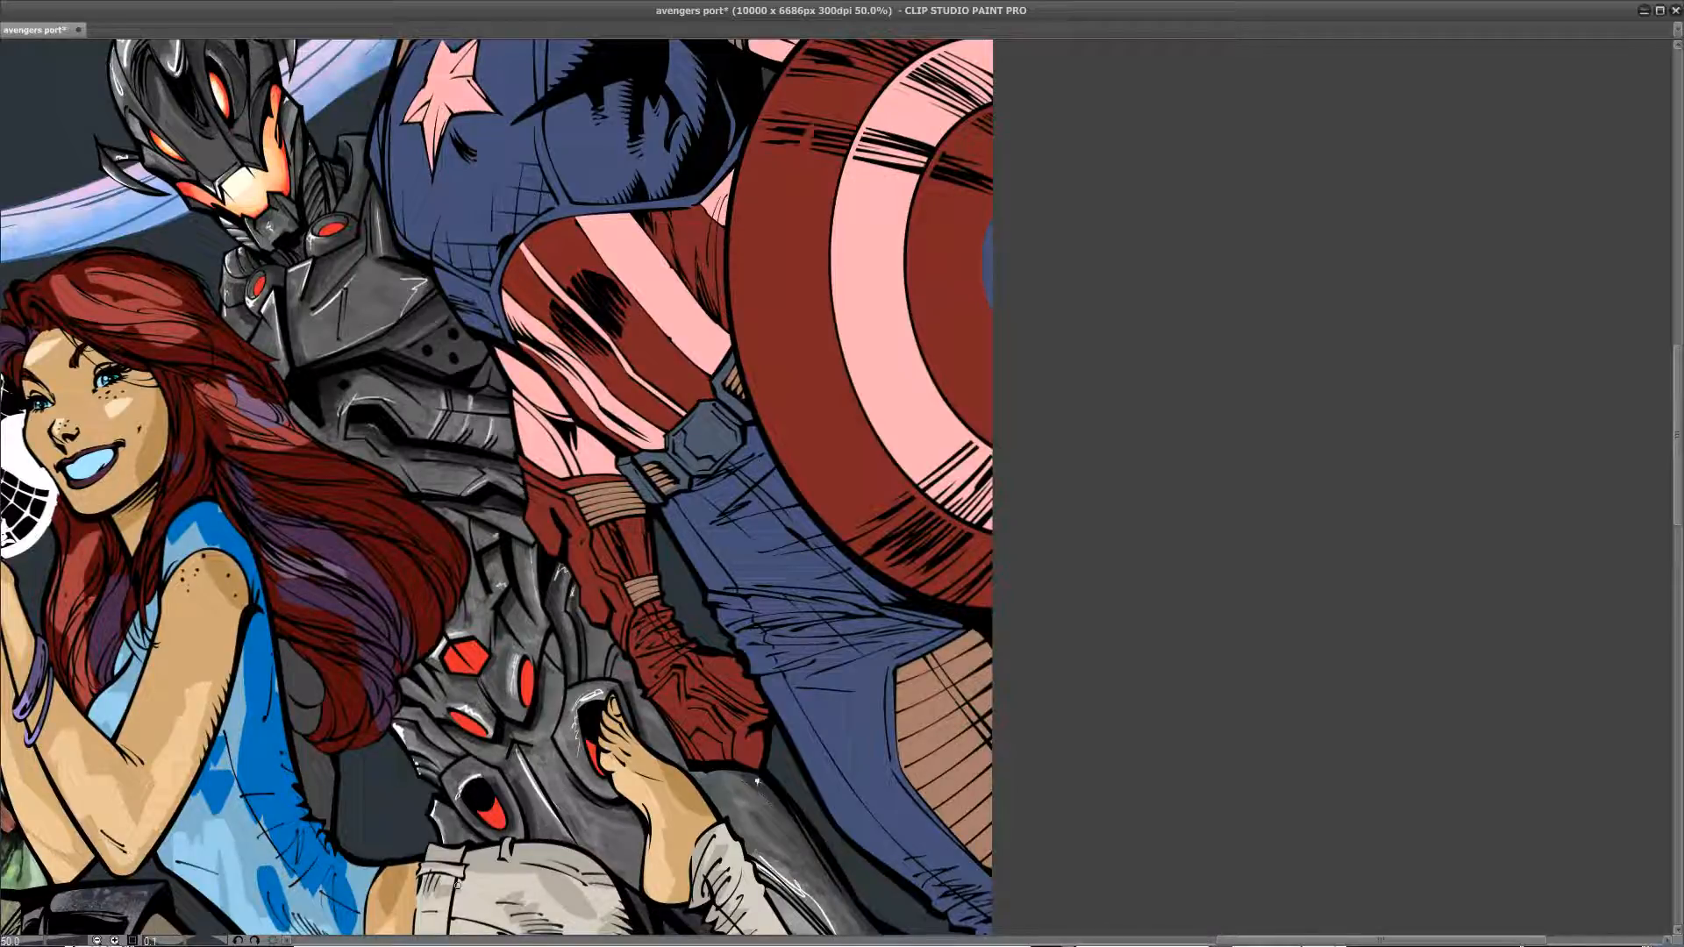
# Step: Dock the floating avengers port artwork window as a tab in the main workspace beside the New canvas document
pyautogui.click(1661, 12)
pyautogui.moveTo(628, 100); pyautogui.dragTo(537, 331)
pyautogui.moveTo(219, 351); pyautogui.dragTo(292, 75)
pyautogui.moveTo(843, 602); pyautogui.dragTo(616, 663)
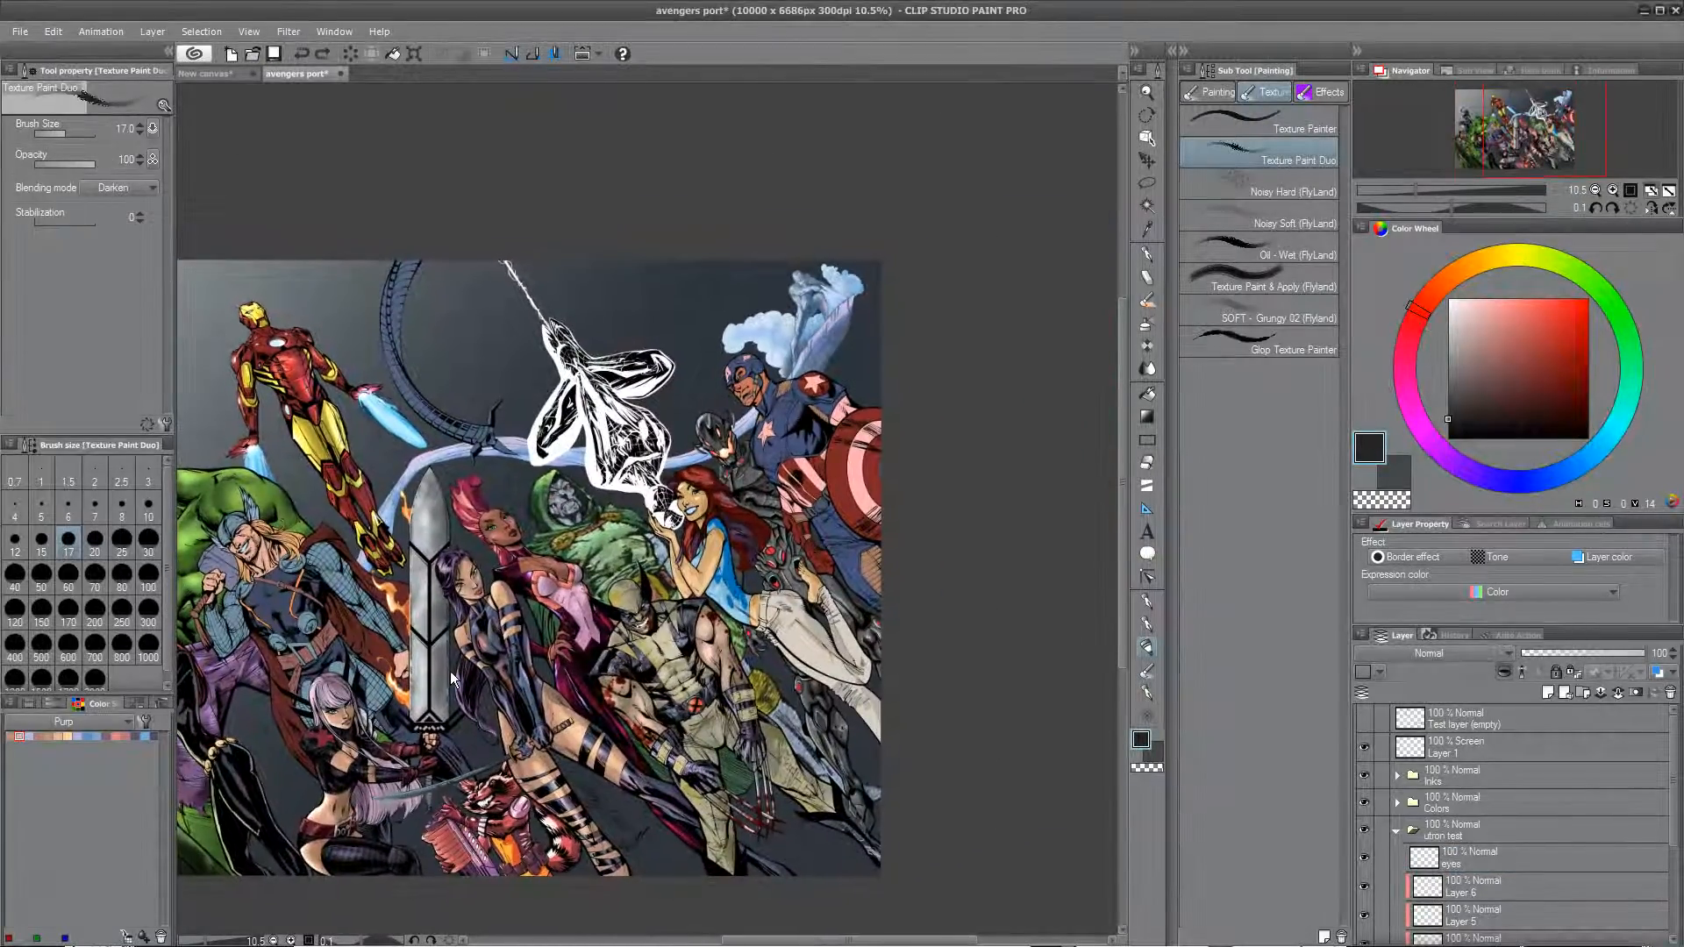
# Step: Examine Ultron's body shading by switching the visibility of Layer 2 and the ultron body layer off and on
pyautogui.scroll(5, 450, 671)
pyautogui.moveTo(945, 497); pyautogui.dragTo(392, 628)
pyautogui.moveTo(886, 500); pyautogui.dragTo(633, 488)
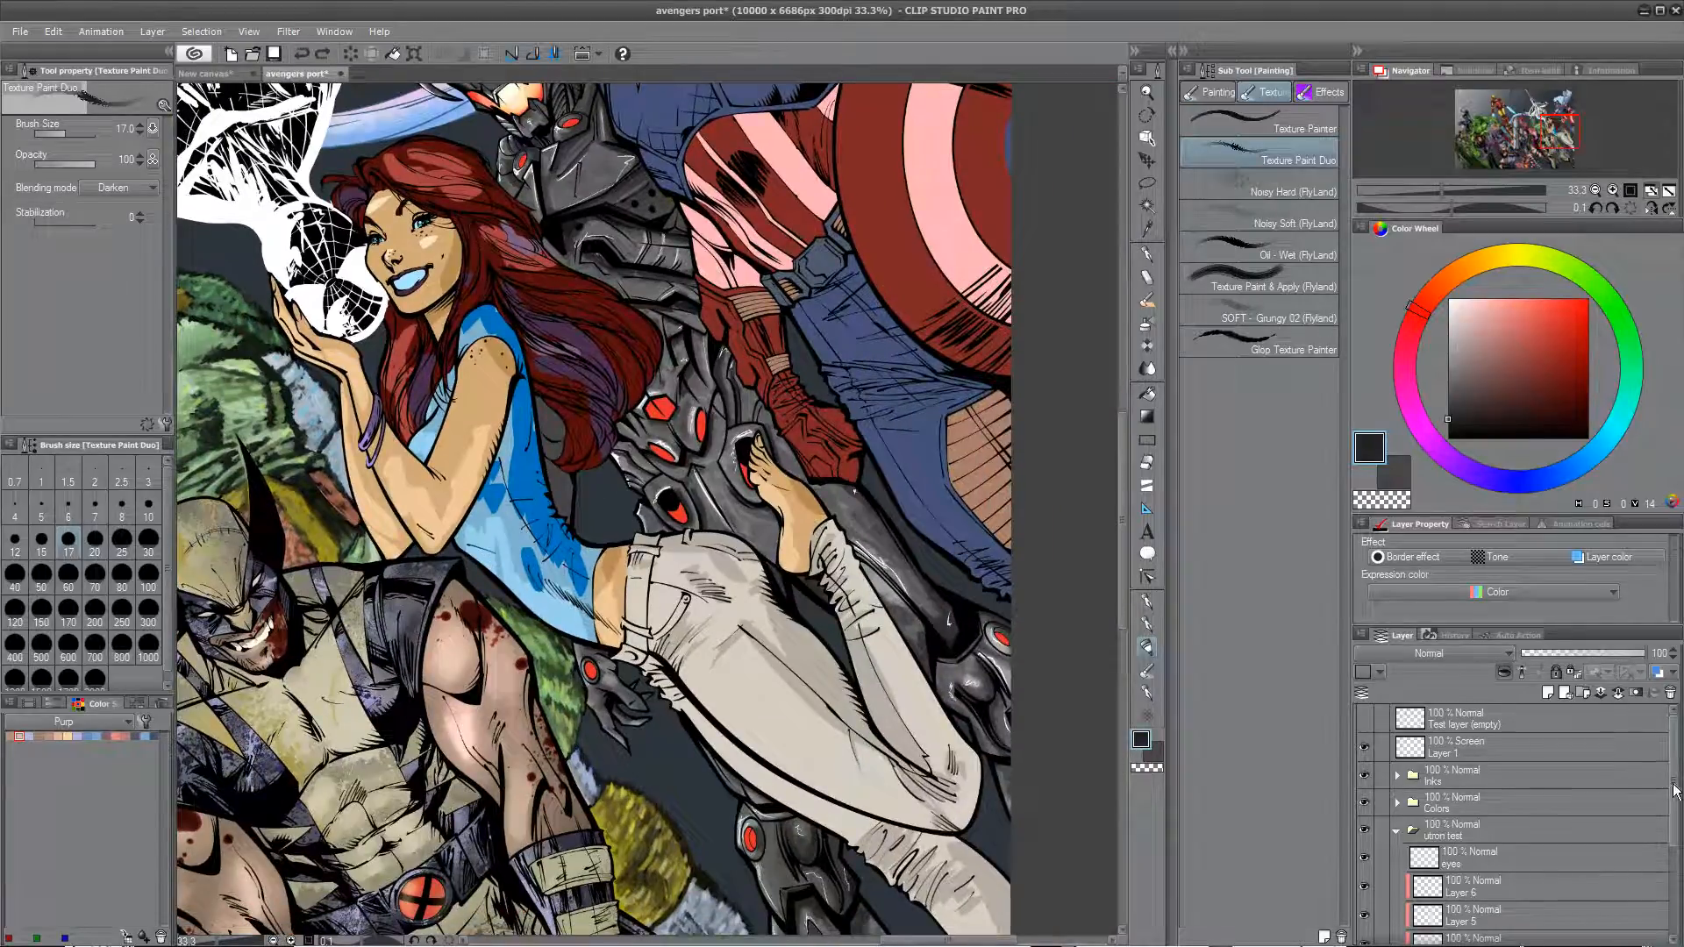
pyautogui.scroll(-2, 1674, 788)
pyautogui.click(1364, 868)
pyautogui.click(1364, 867)
pyautogui.click(1364, 867)
pyautogui.click(1364, 867)
pyautogui.click(1364, 868)
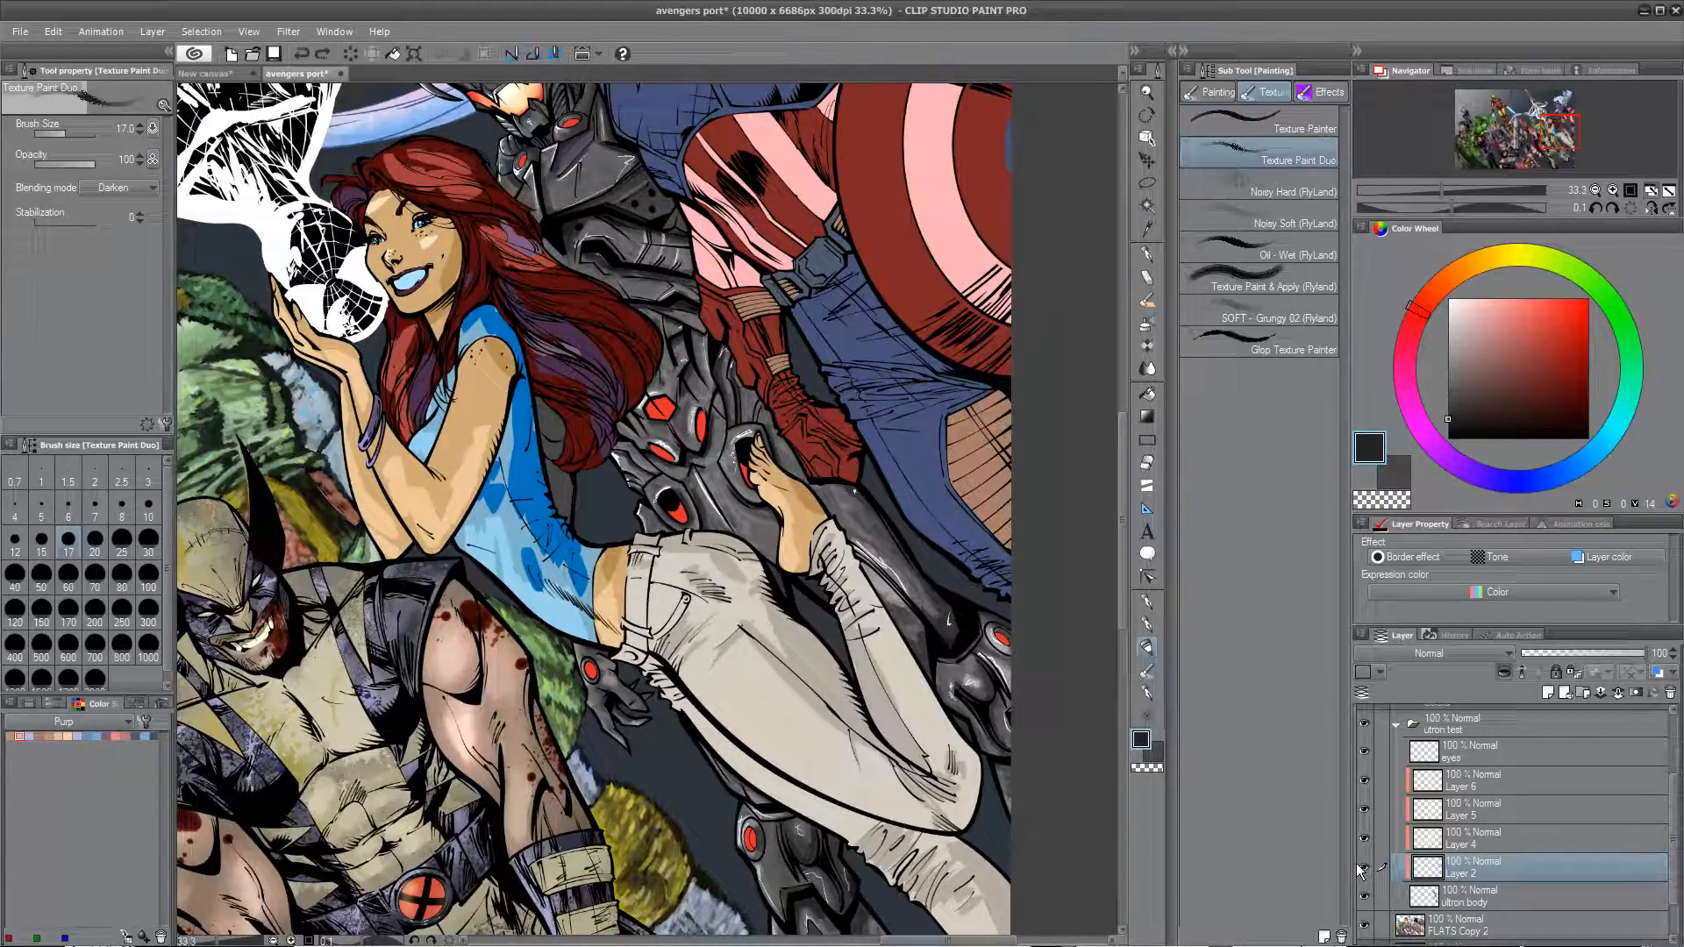
pyautogui.click(1364, 867)
pyautogui.click(1364, 868)
pyautogui.click(1365, 896)
pyautogui.click(1365, 897)
pyautogui.click(1364, 868)
pyautogui.click(1366, 869)
# Step: Apply a black-to-white gradient map to Layer 2, shifting its black stop inward to deepen Ultron's shadows
pyautogui.click(53, 31)
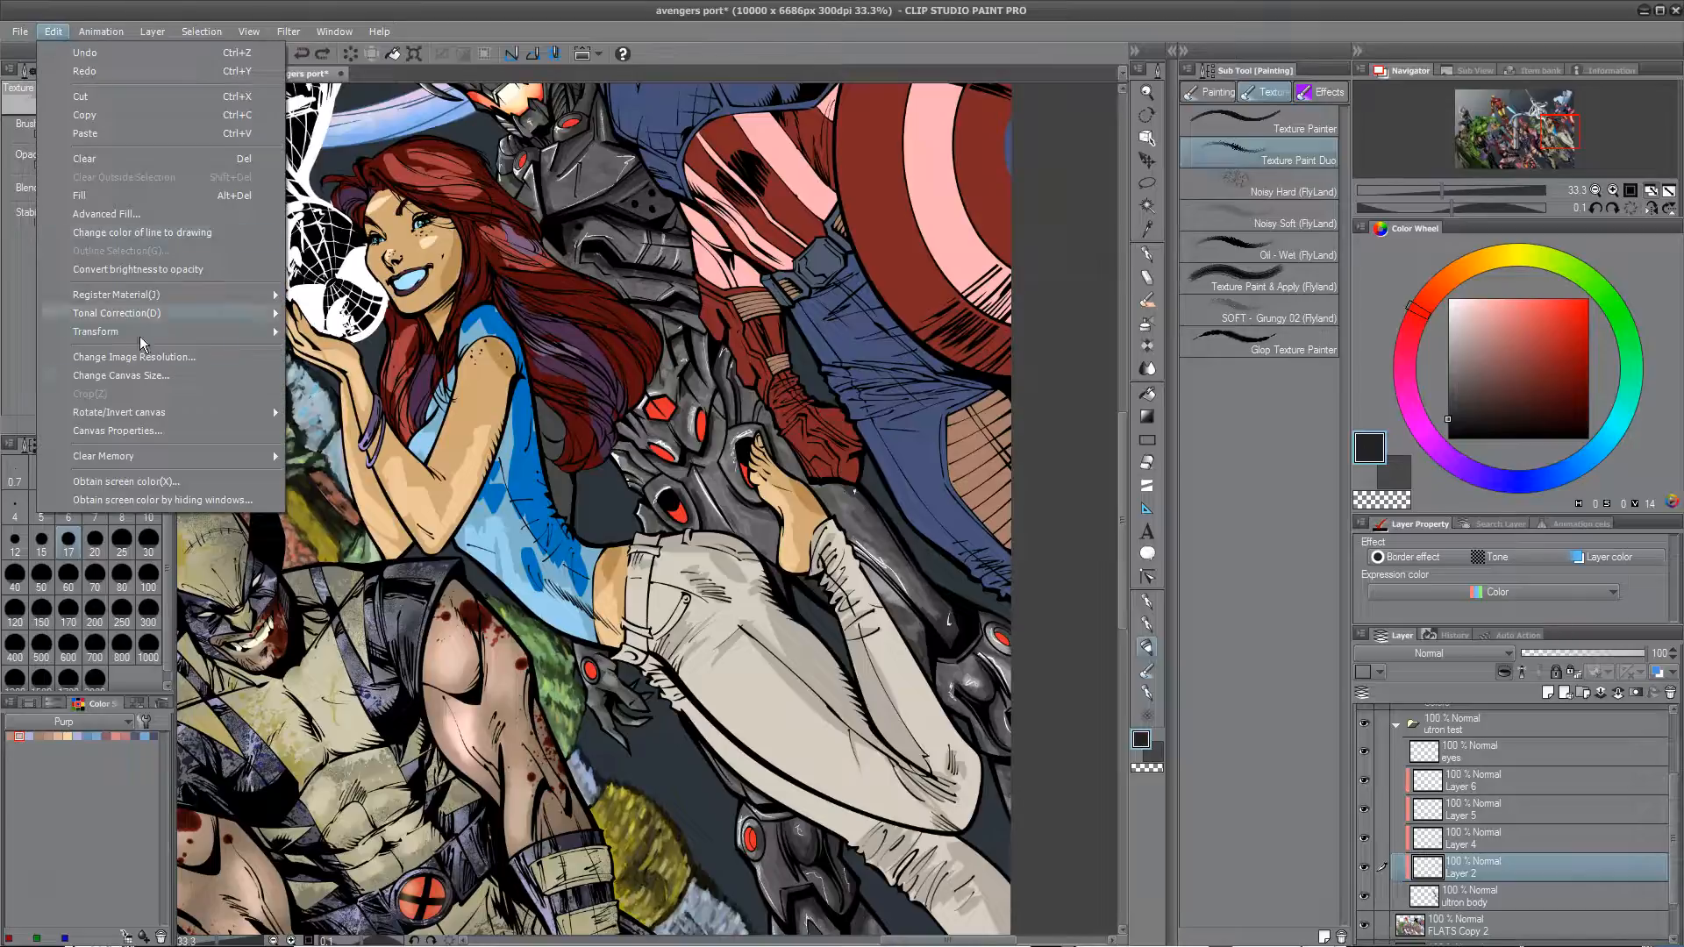
pyautogui.moveTo(211, 337)
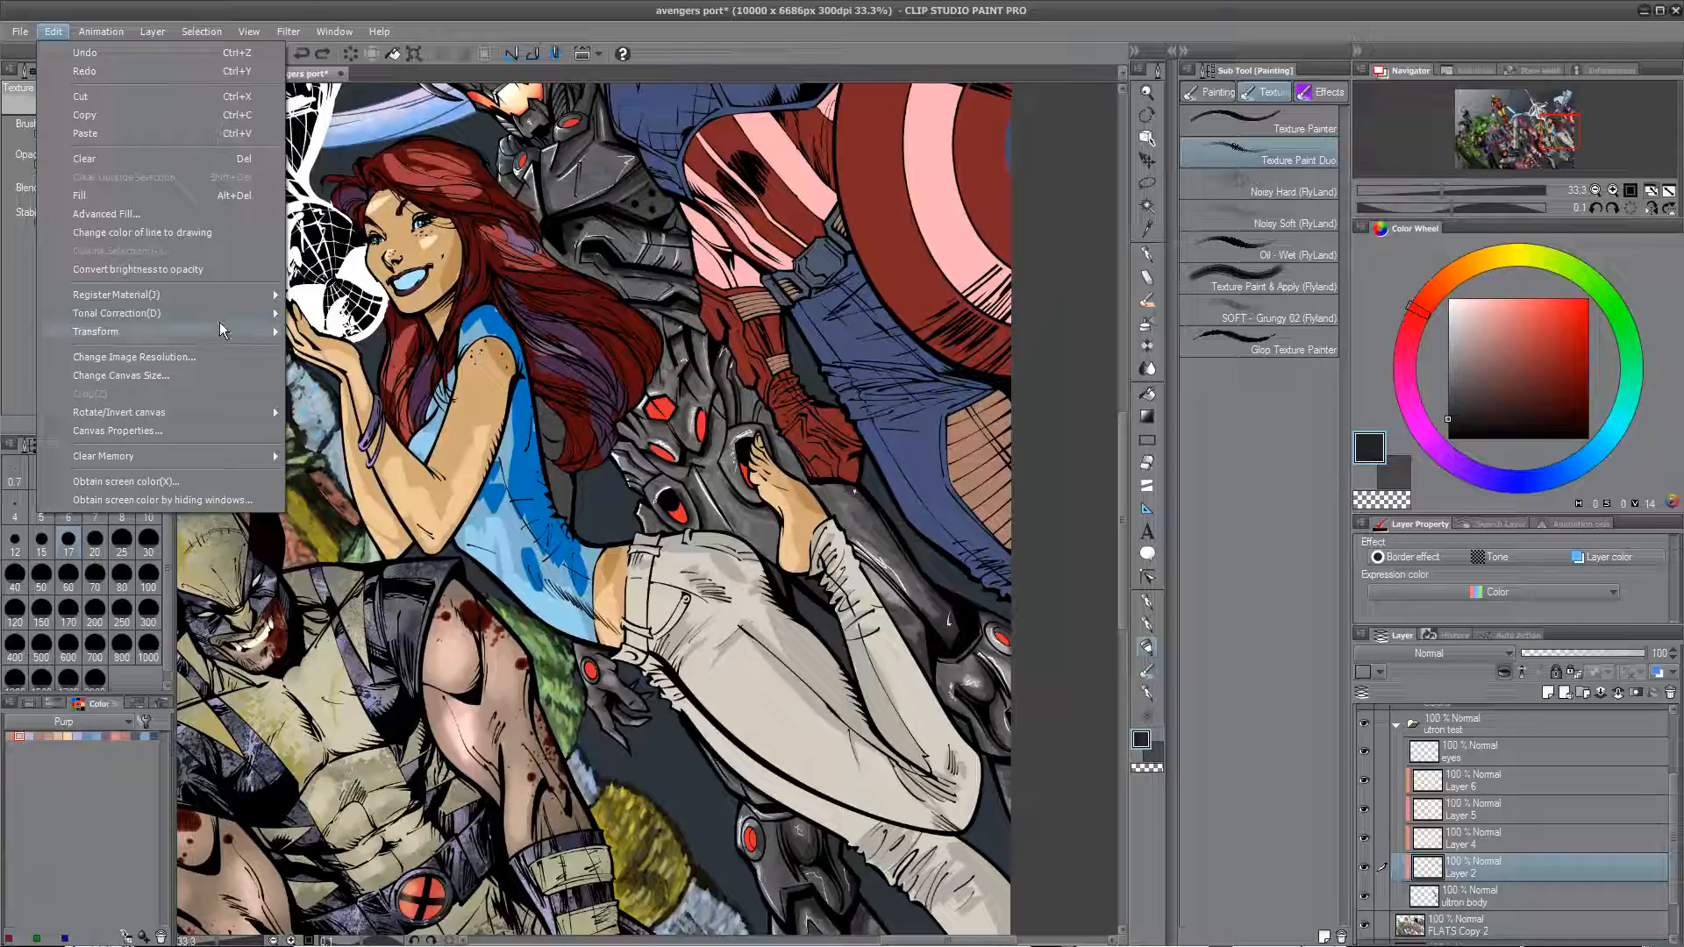
pyautogui.moveTo(228, 313)
pyautogui.click(377, 462)
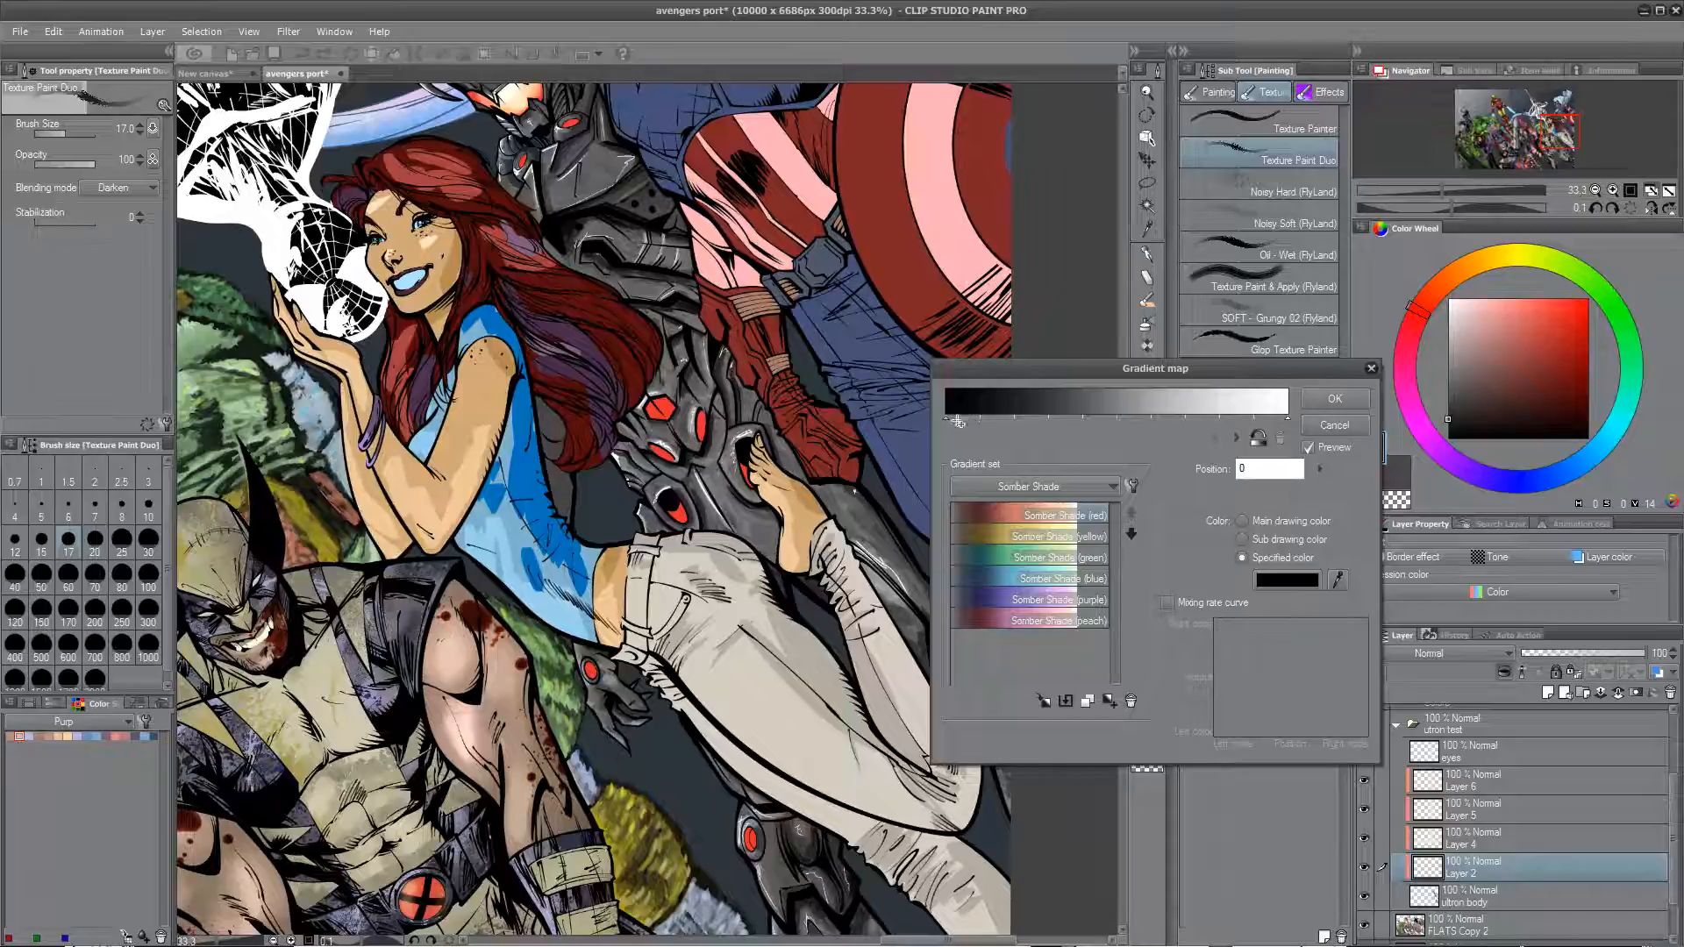
pyautogui.moveTo(954, 417); pyautogui.dragTo(1021, 435)
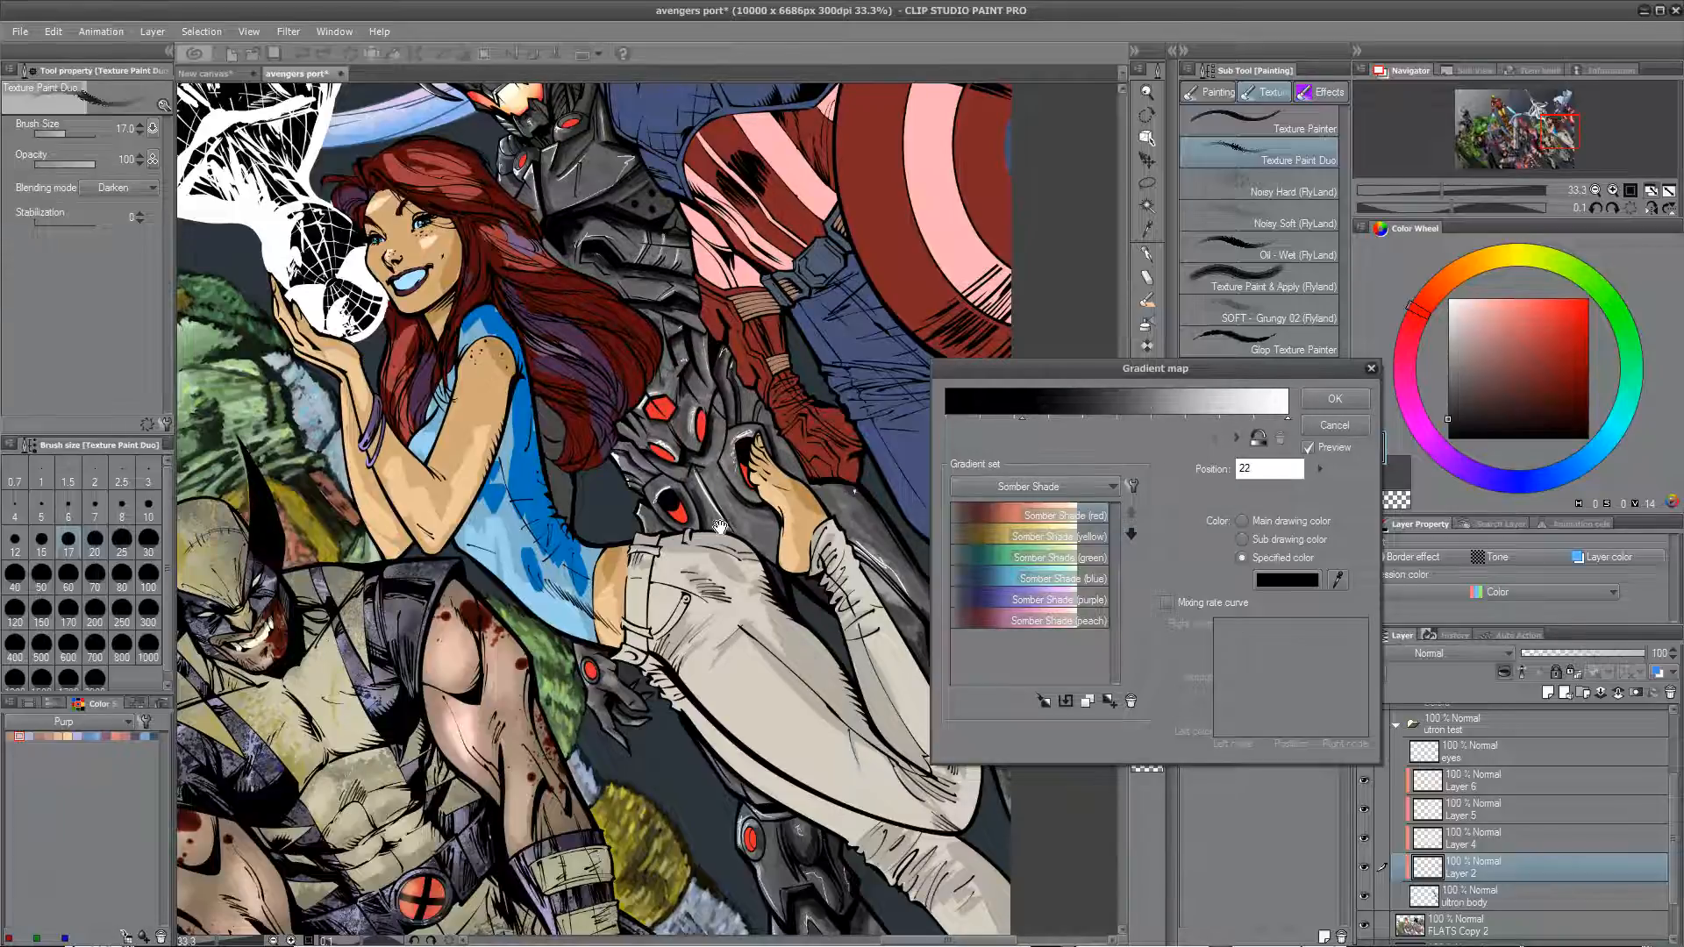
pyautogui.moveTo(702, 500); pyautogui.dragTo(685, 799)
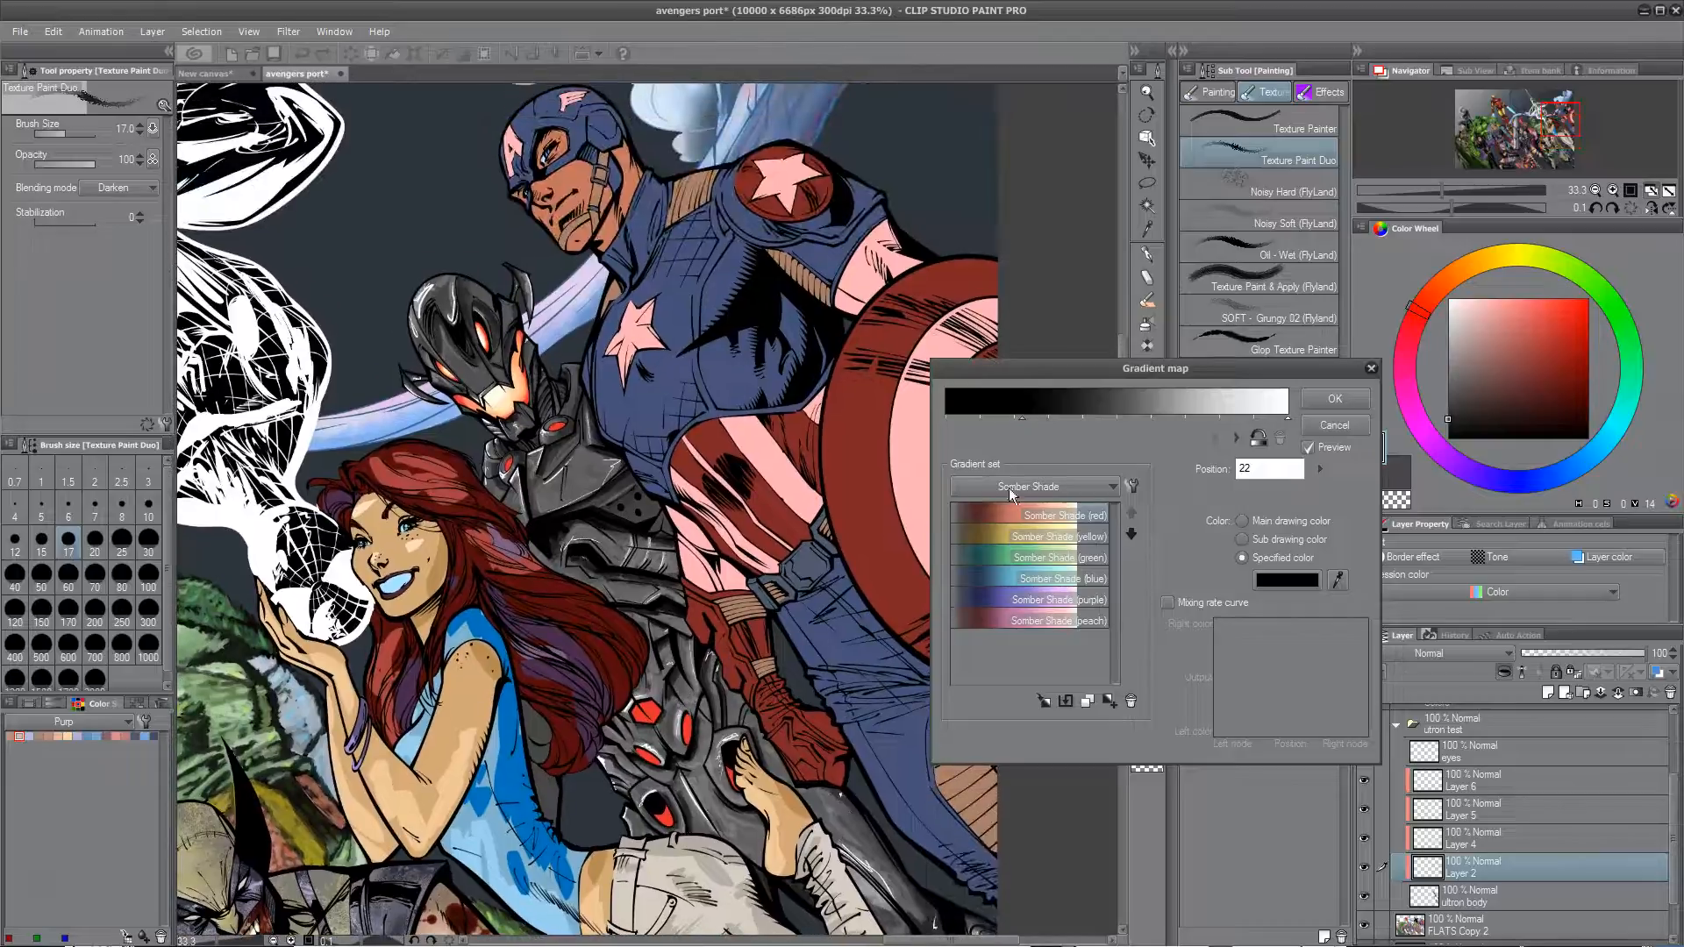
pyautogui.moveTo(1023, 419)
pyautogui.mouseDown()
pyautogui.moveTo(947, 423)
pyautogui.moveTo(991, 418)
pyautogui.mouseUp()
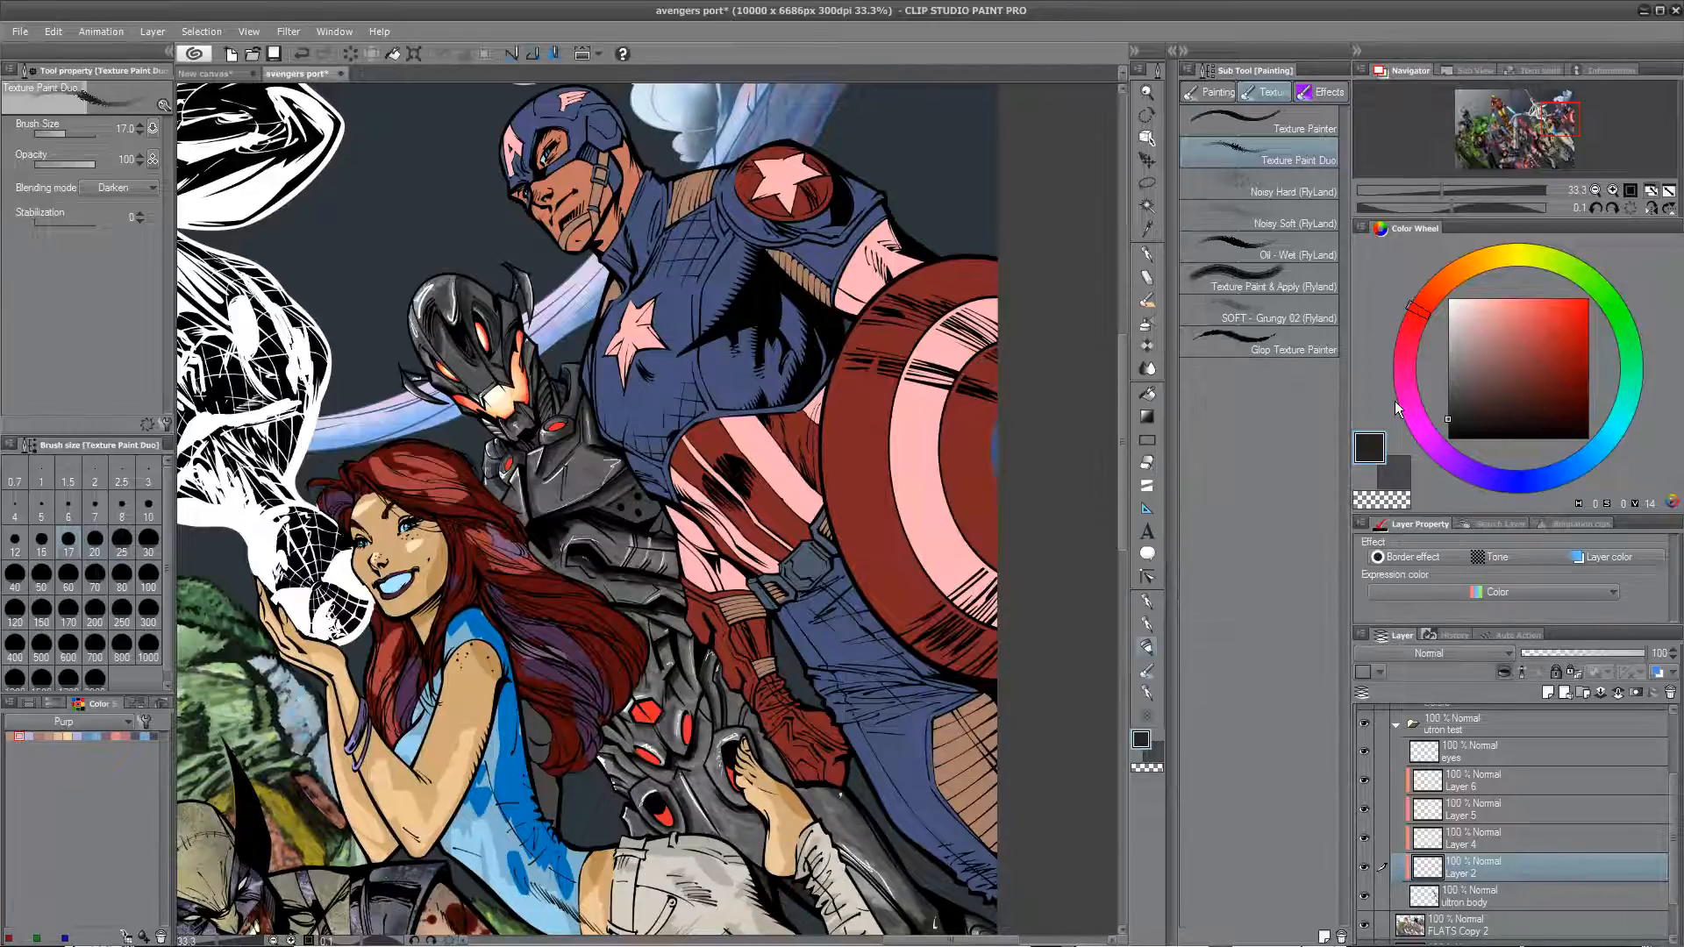
# Step: Make Layer 4 in the Ultron folder active and open a gradient map correction for it
pyautogui.click(1502, 844)
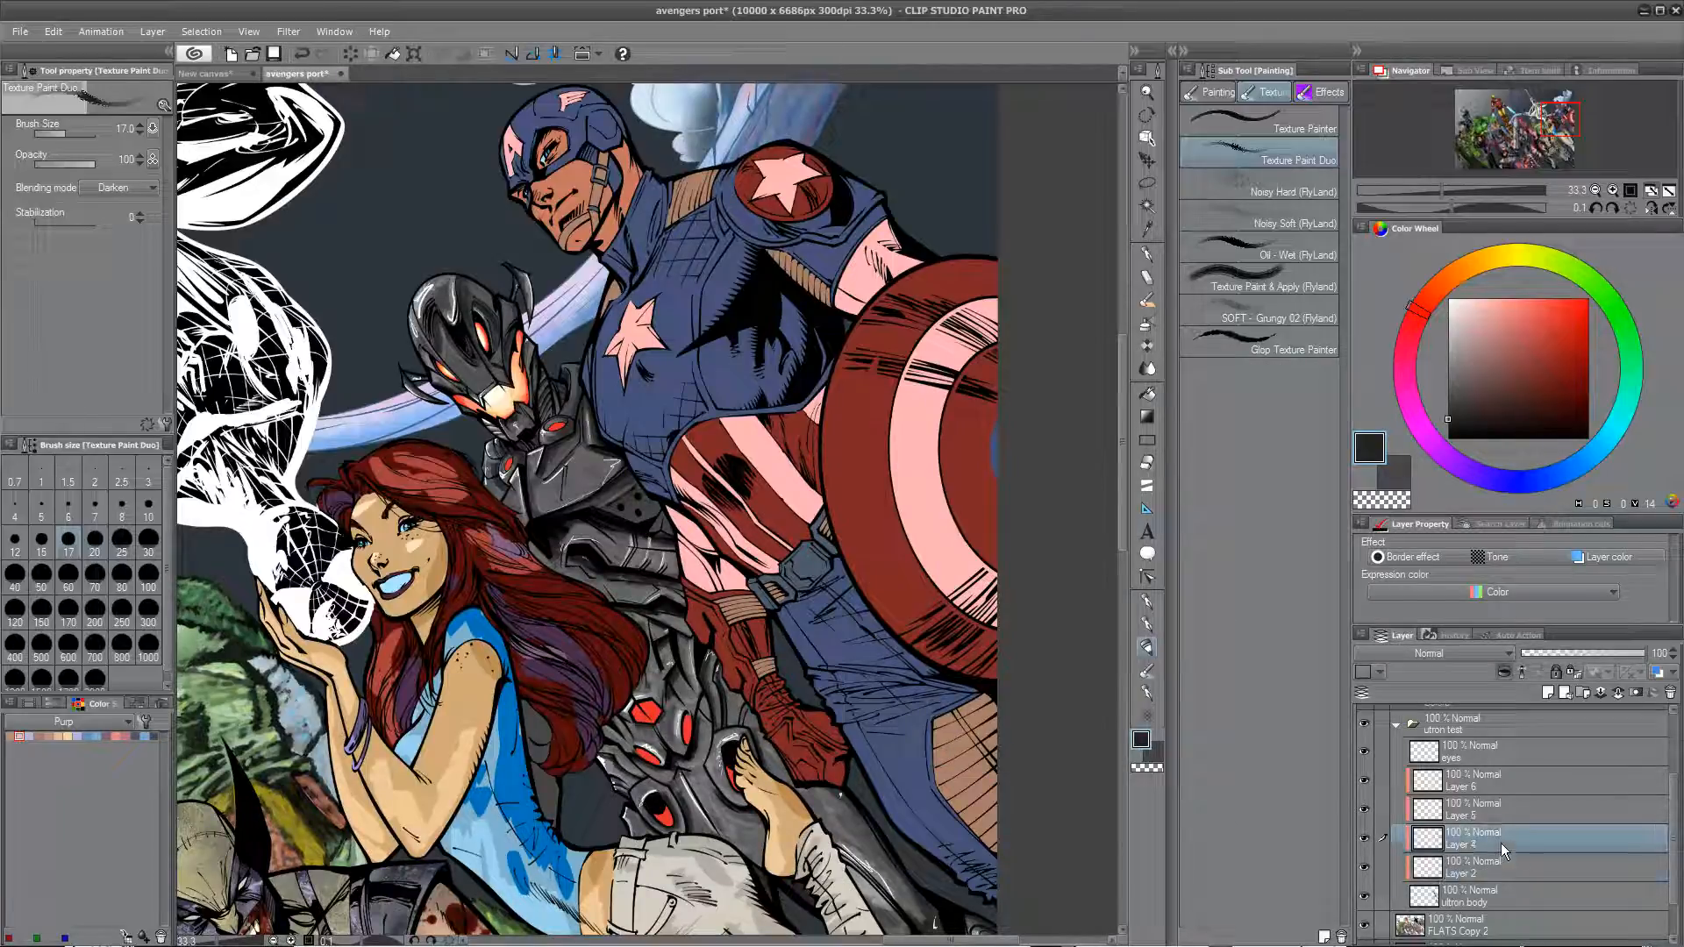
pyautogui.click(60, 30)
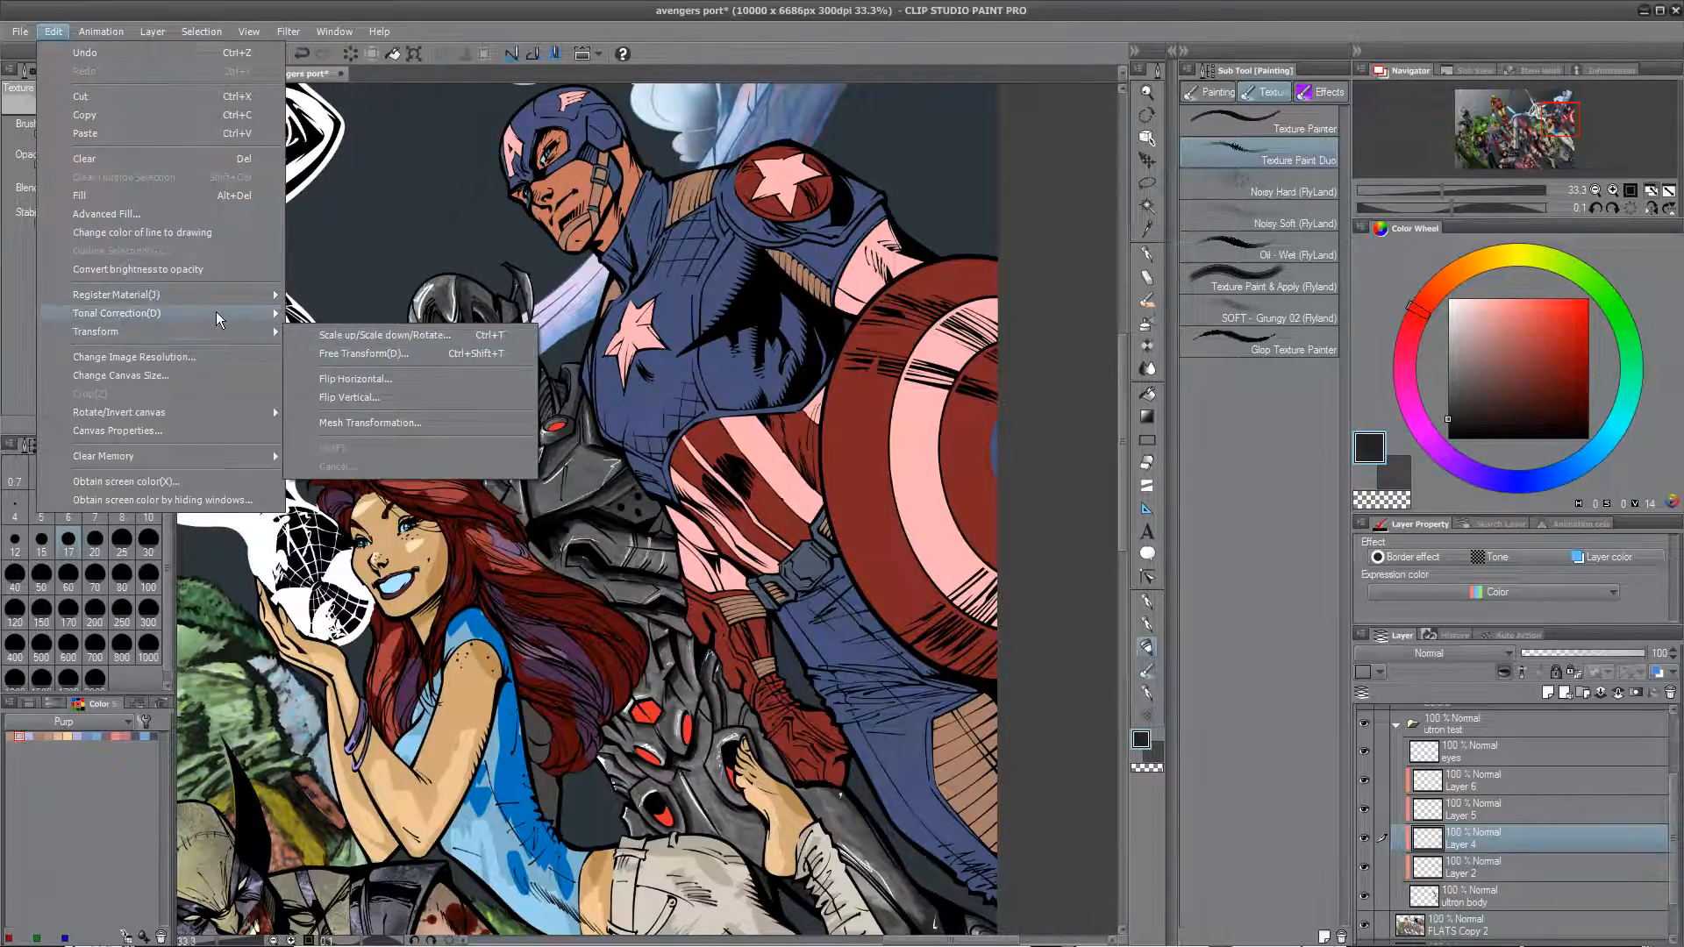
pyautogui.moveTo(216, 312)
pyautogui.click(409, 465)
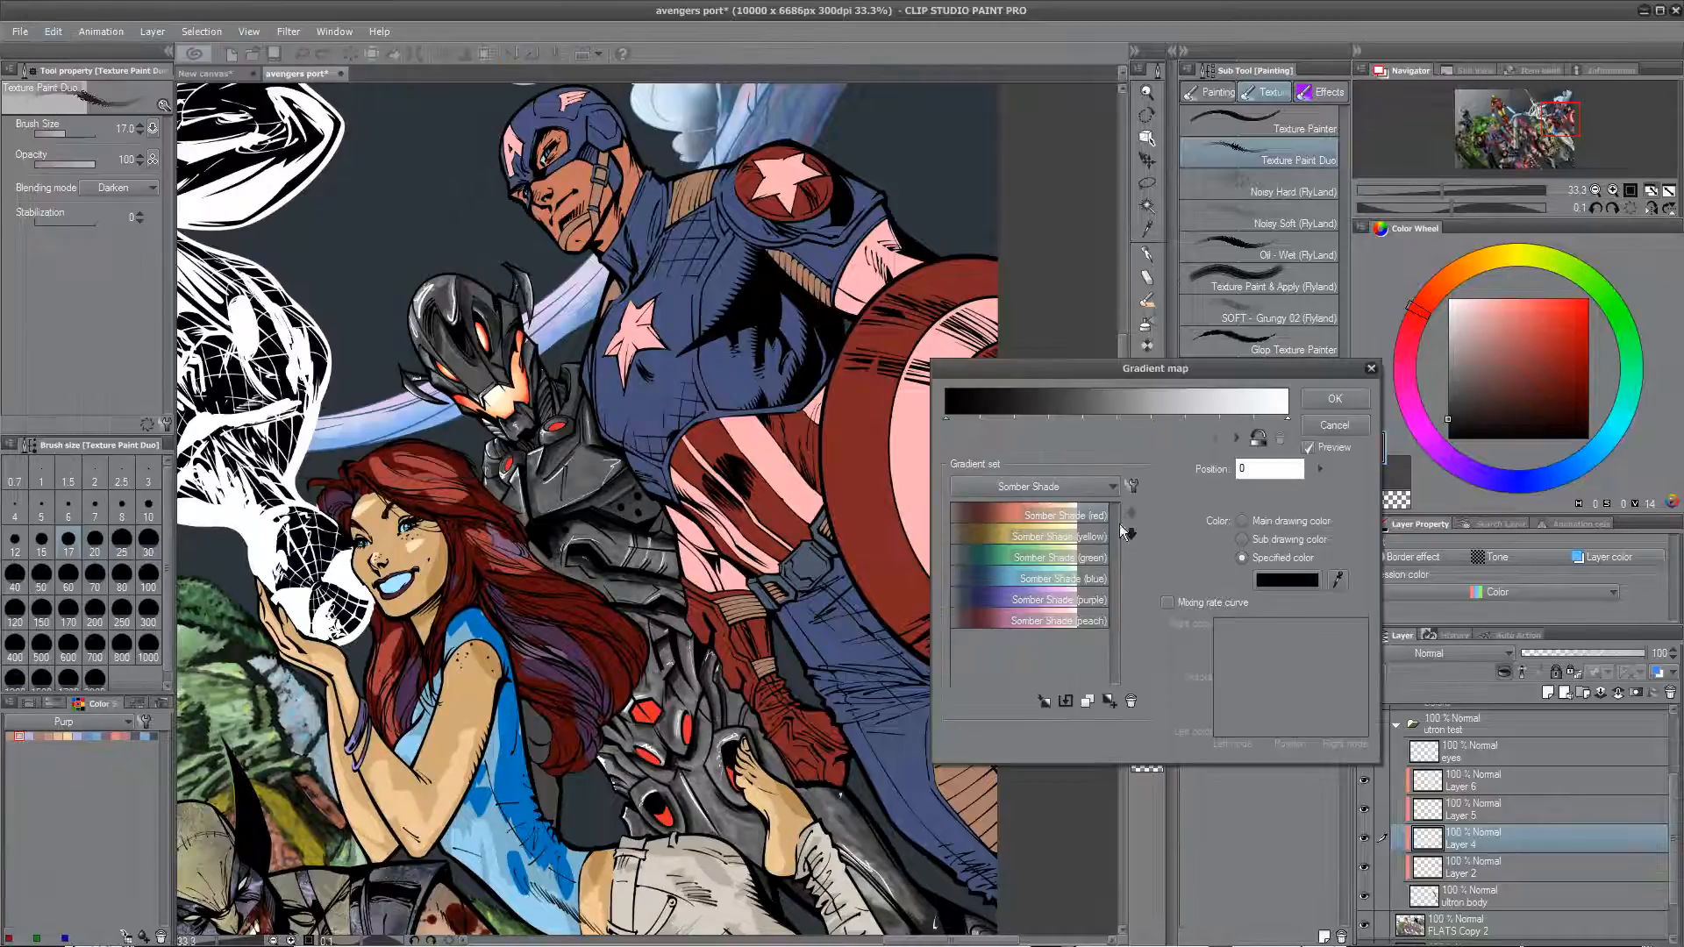
# Step: Apply a black-to-white gradient map to Layer 4 with the black node moved to position 15
pyautogui.moveTo(947, 421); pyautogui.dragTo(1026, 418)
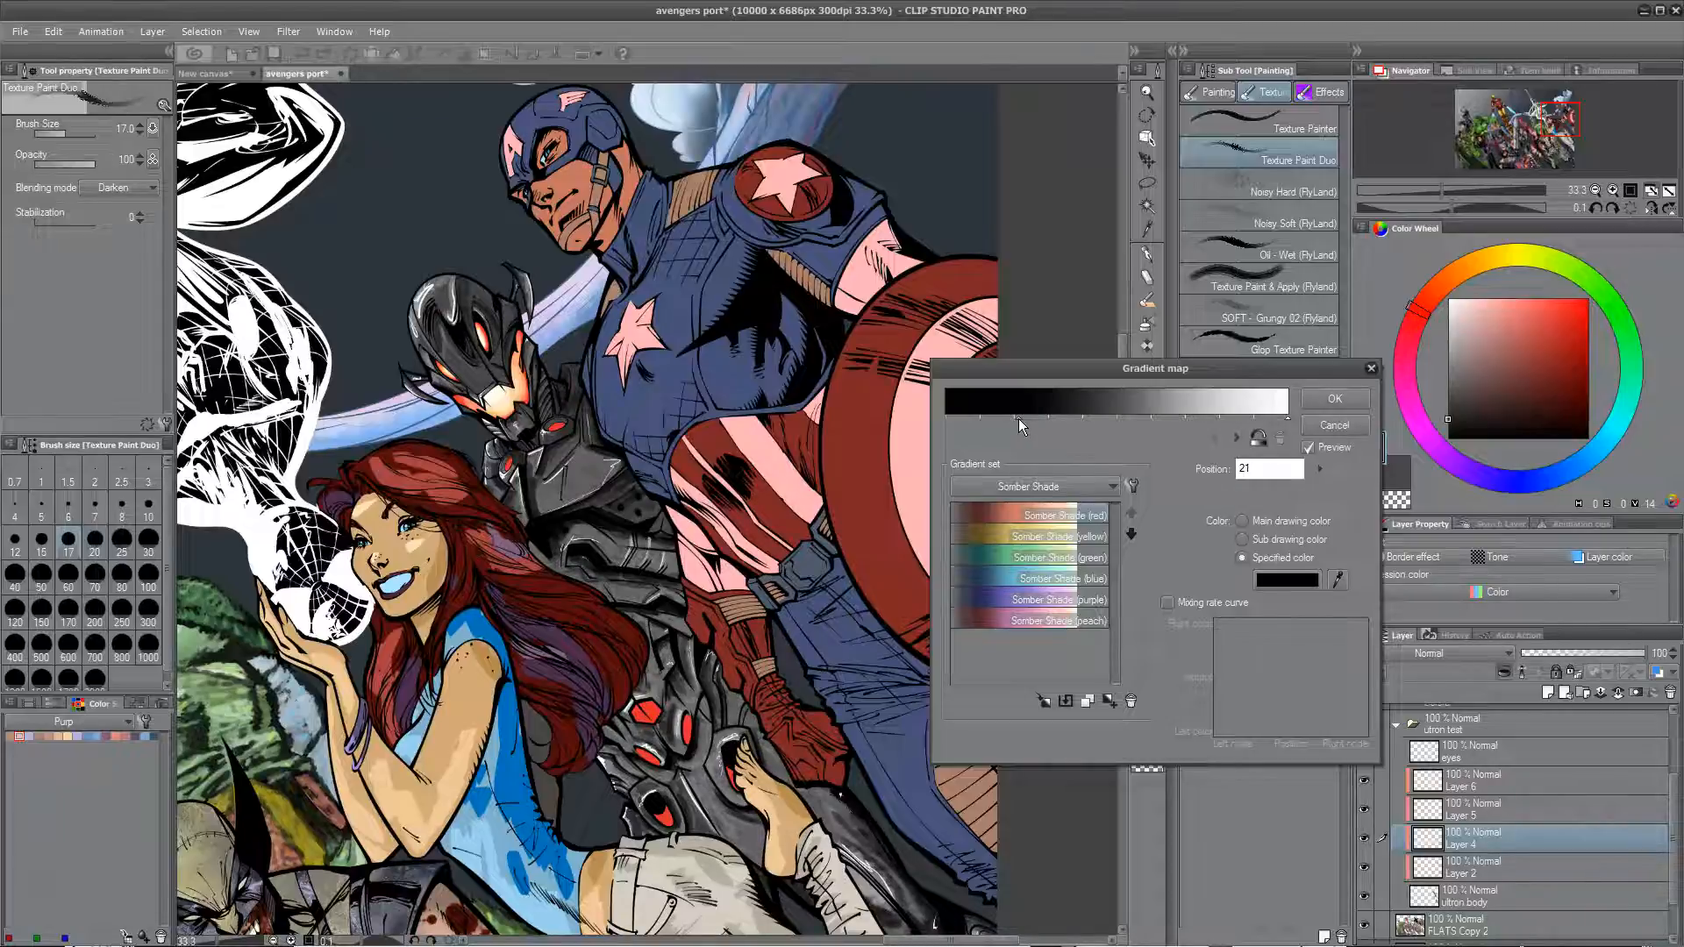
pyautogui.moveTo(768, 635); pyautogui.dragTo(708, 339)
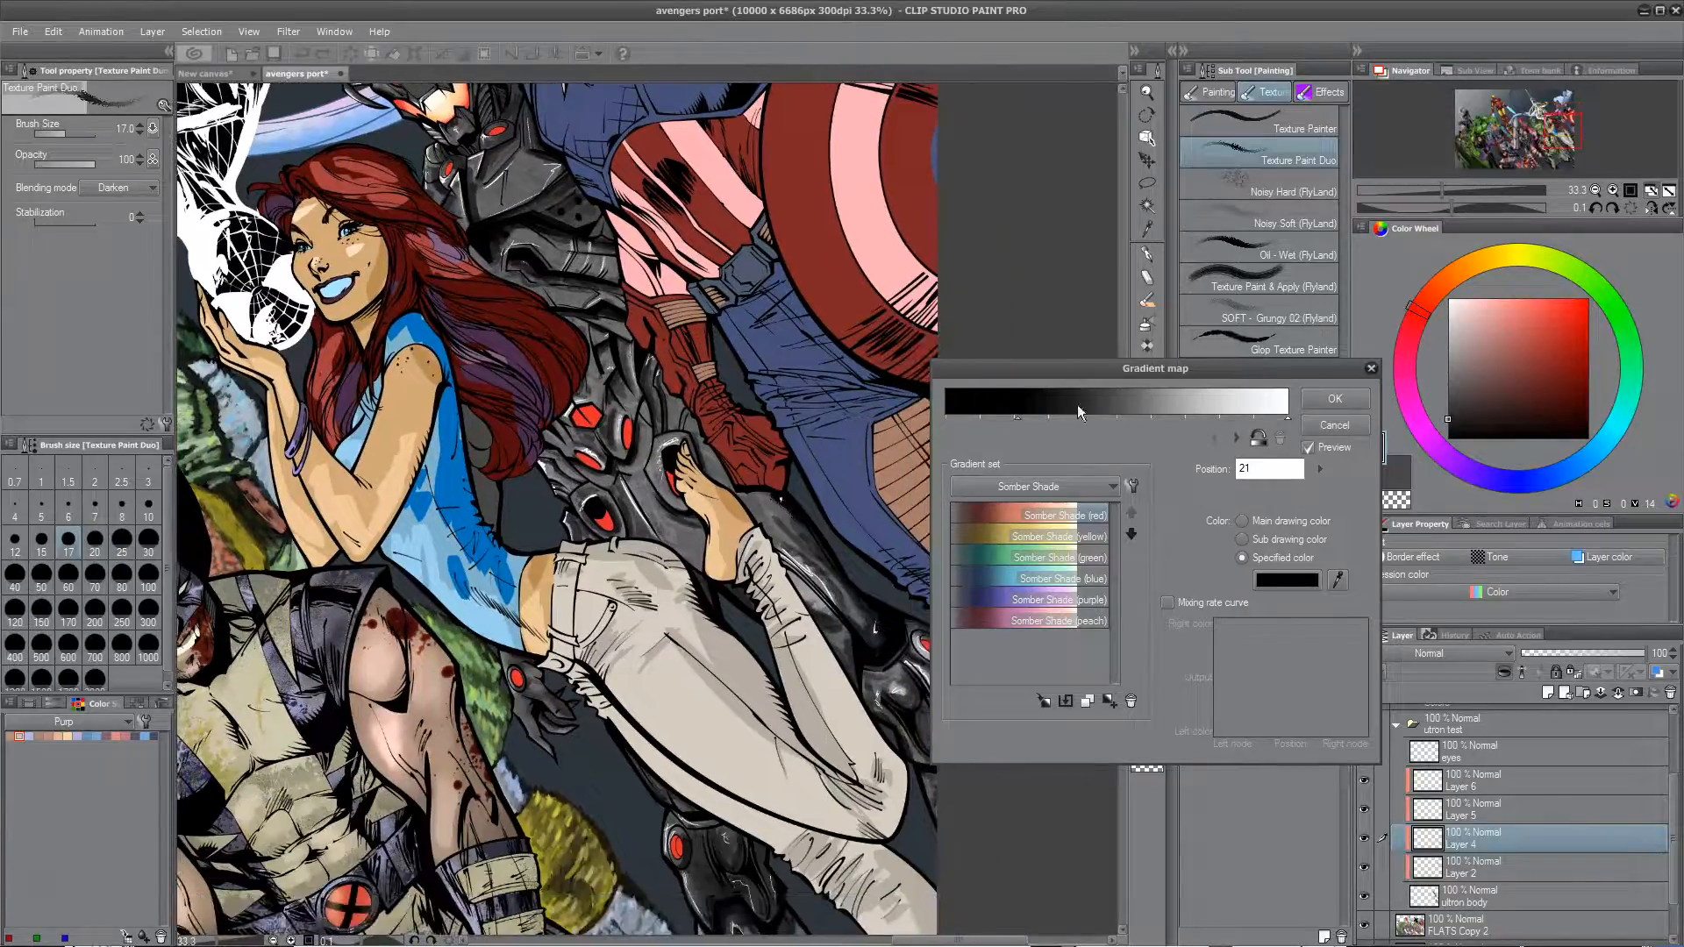
pyautogui.moveTo(1017, 419); pyautogui.dragTo(995, 416)
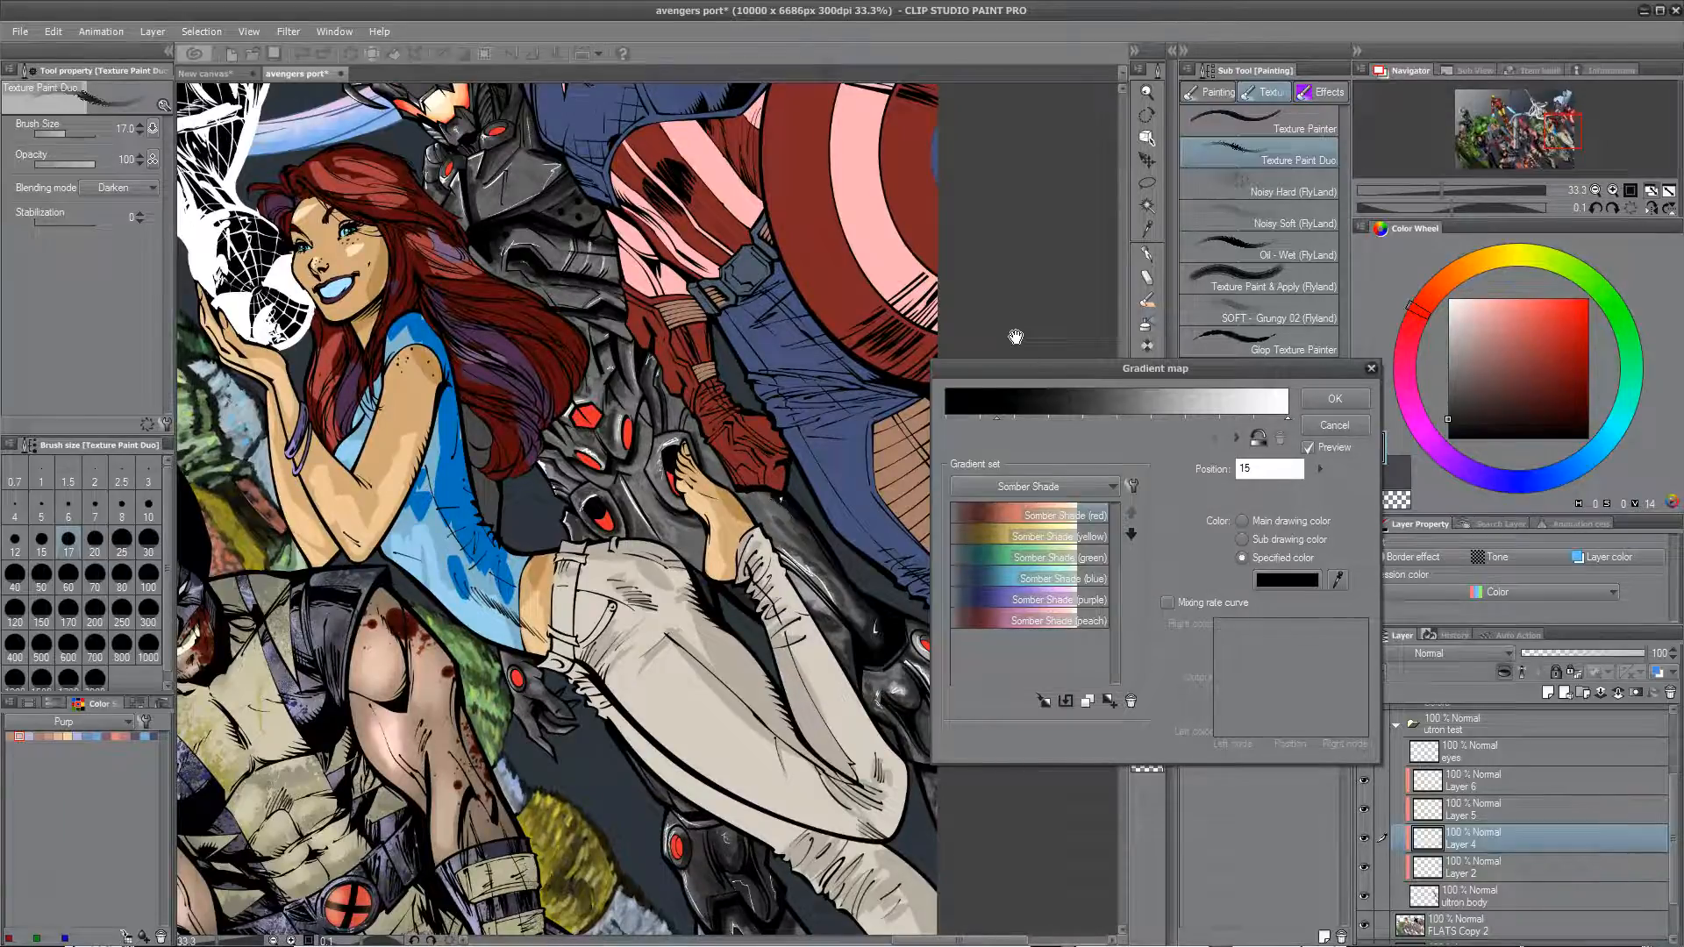
pyautogui.scroll(-1, 1016, 337)
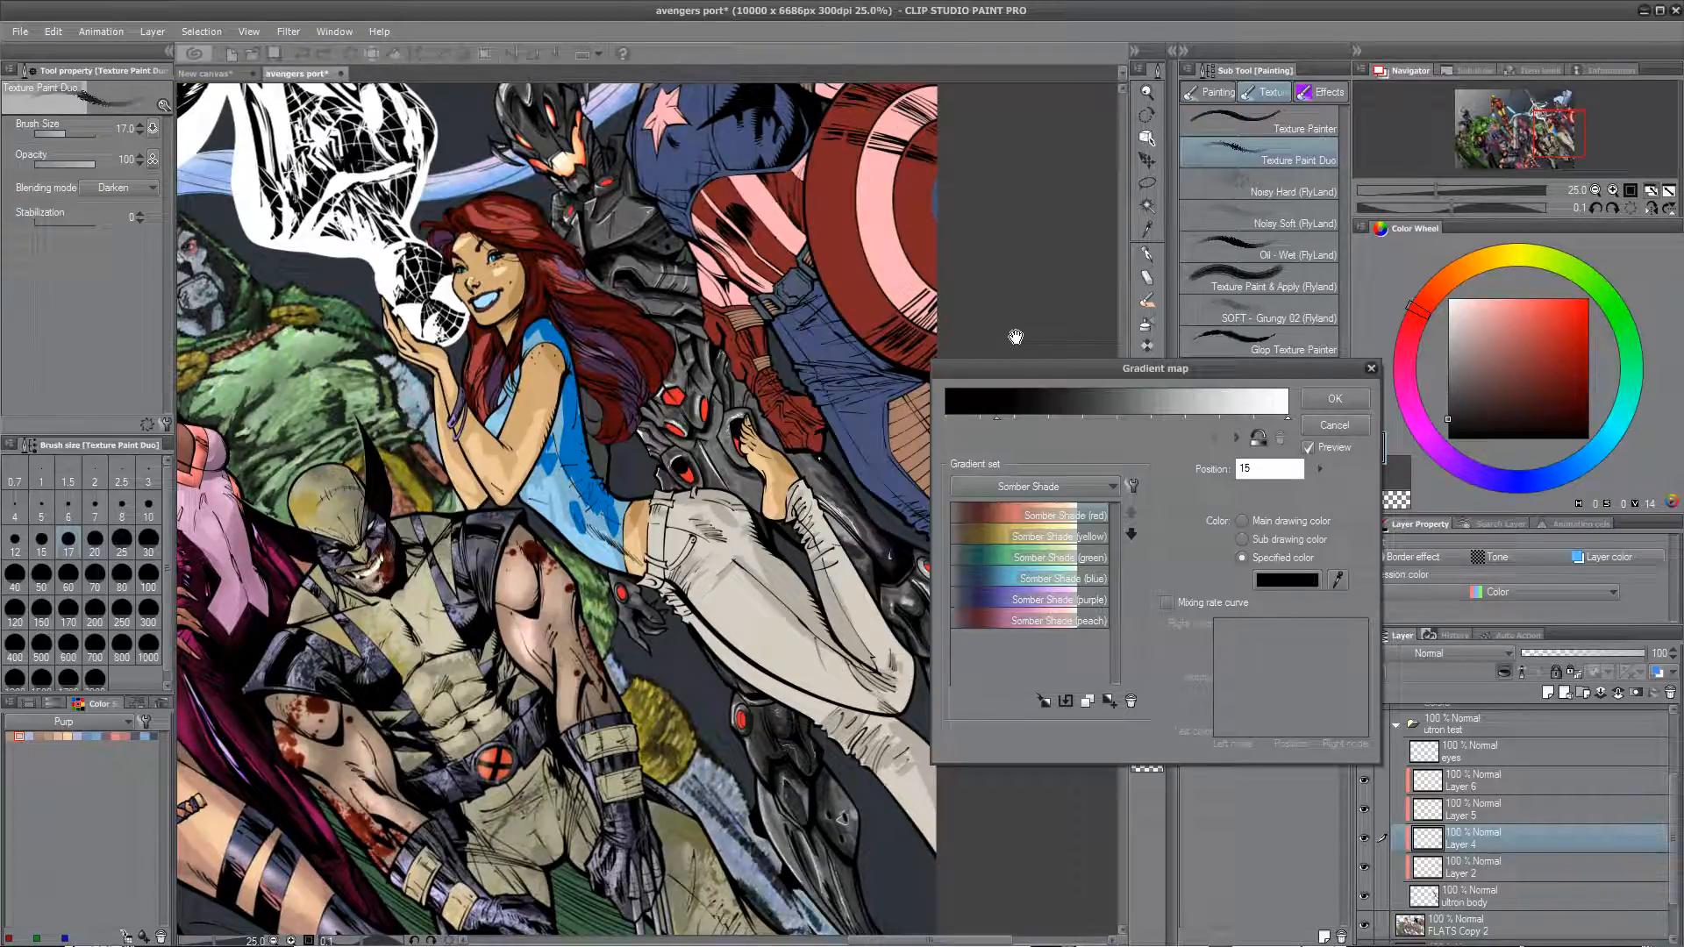
pyautogui.click(1335, 399)
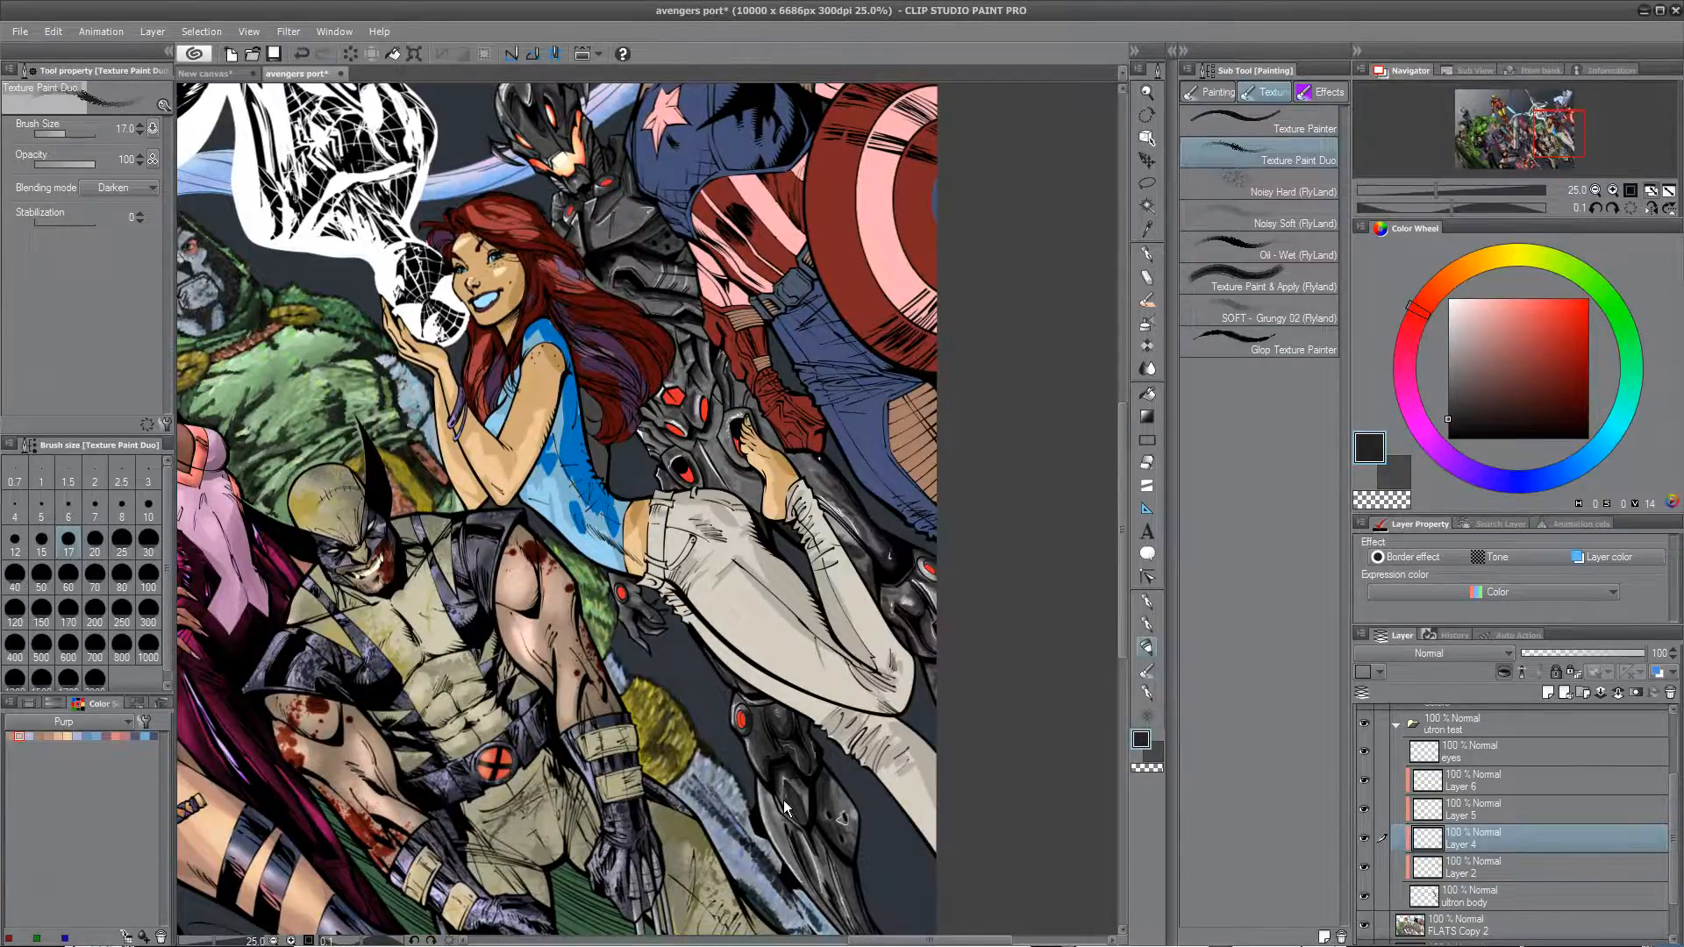
# Step: Enlarge the Texture Paint Duo brush to size 40 and paint dark grey shading over Ultron's abdomen armour
pyautogui.scroll(3, 785, 807)
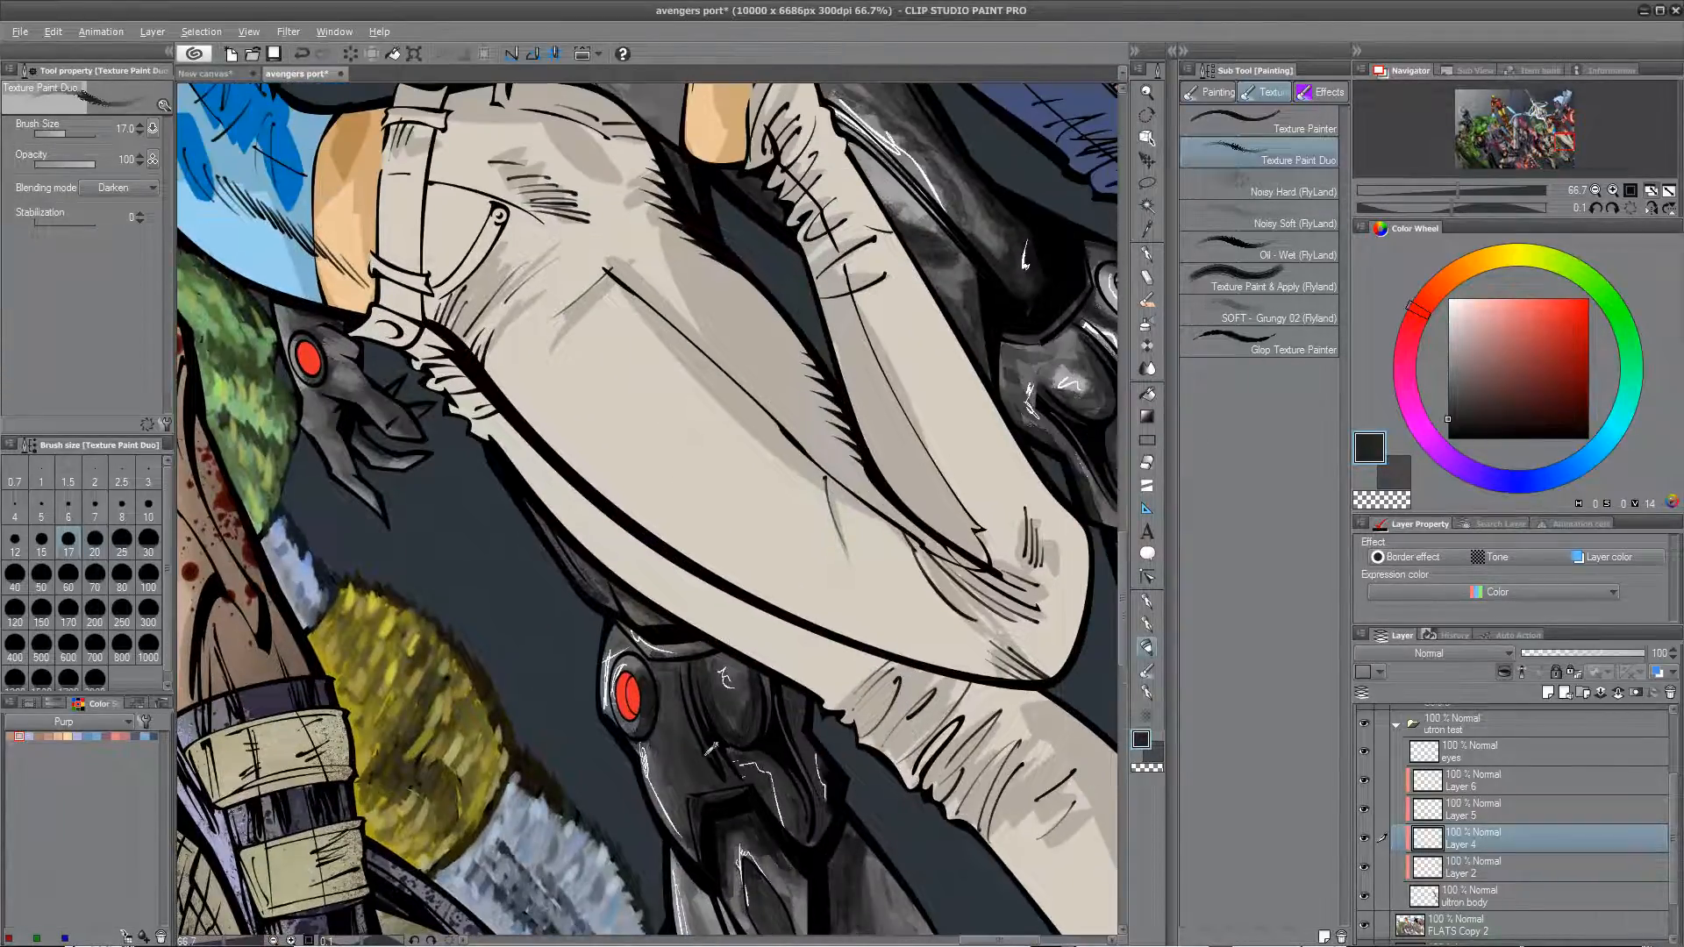
pyautogui.moveTo(775, 294); pyautogui.dragTo(670, 734)
pyautogui.moveTo(704, 604); pyautogui.dragTo(680, 710)
pyautogui.moveTo(601, 557); pyautogui.dragTo(622, 639)
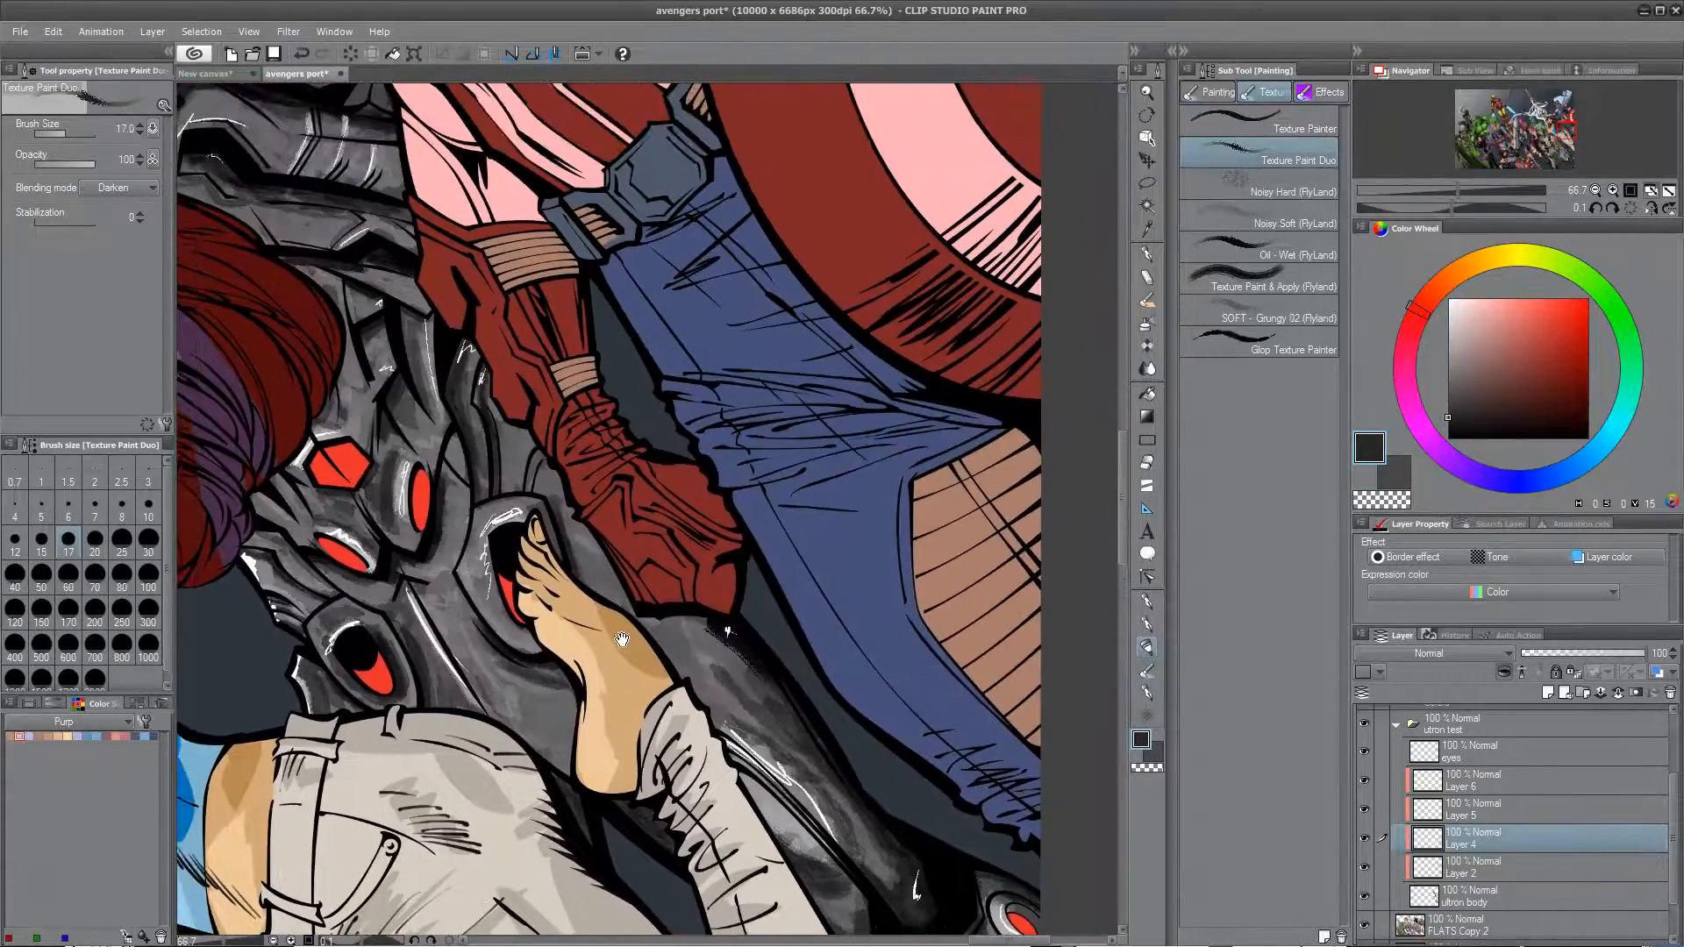
pyautogui.moveTo(484, 558); pyautogui.dragTo(480, 594)
pyautogui.hotkey('ctrl', 'z')
pyautogui.press(']')
pyautogui.press(']')
pyautogui.press(']')
pyautogui.press(']')
pyautogui.moveTo(484, 579)
pyautogui.mouseDown()
pyautogui.moveTo(504, 627)
pyautogui.moveTo(458, 559)
pyautogui.mouseUp()
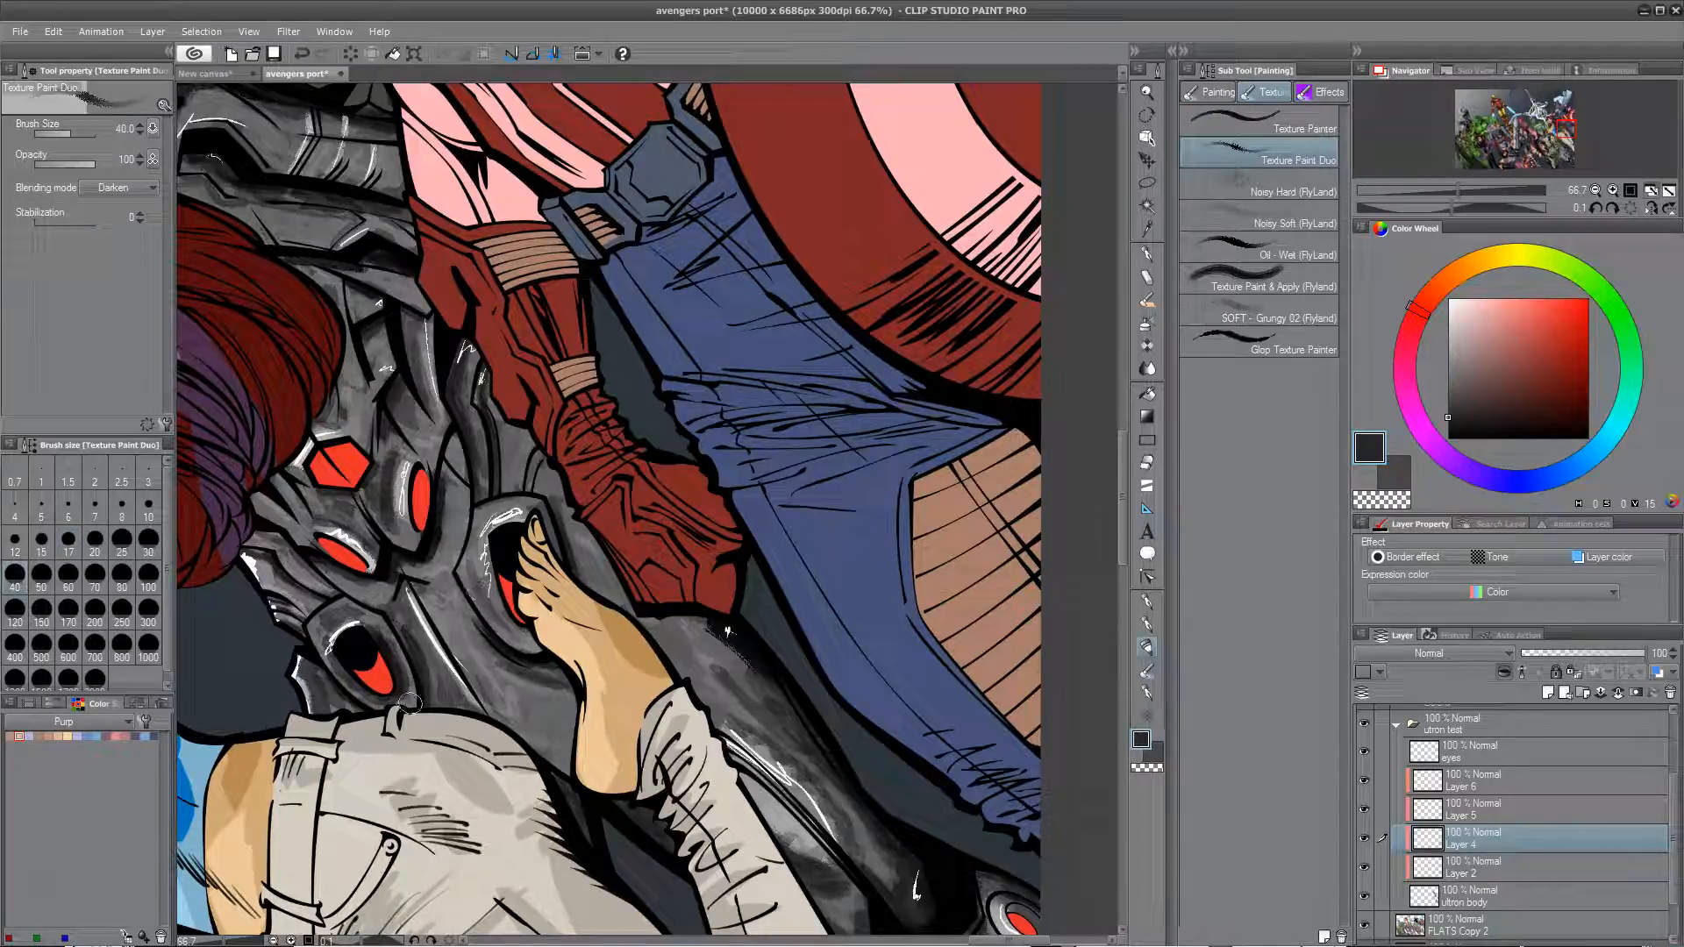
pyautogui.moveTo(392, 502); pyautogui.dragTo(389, 466)
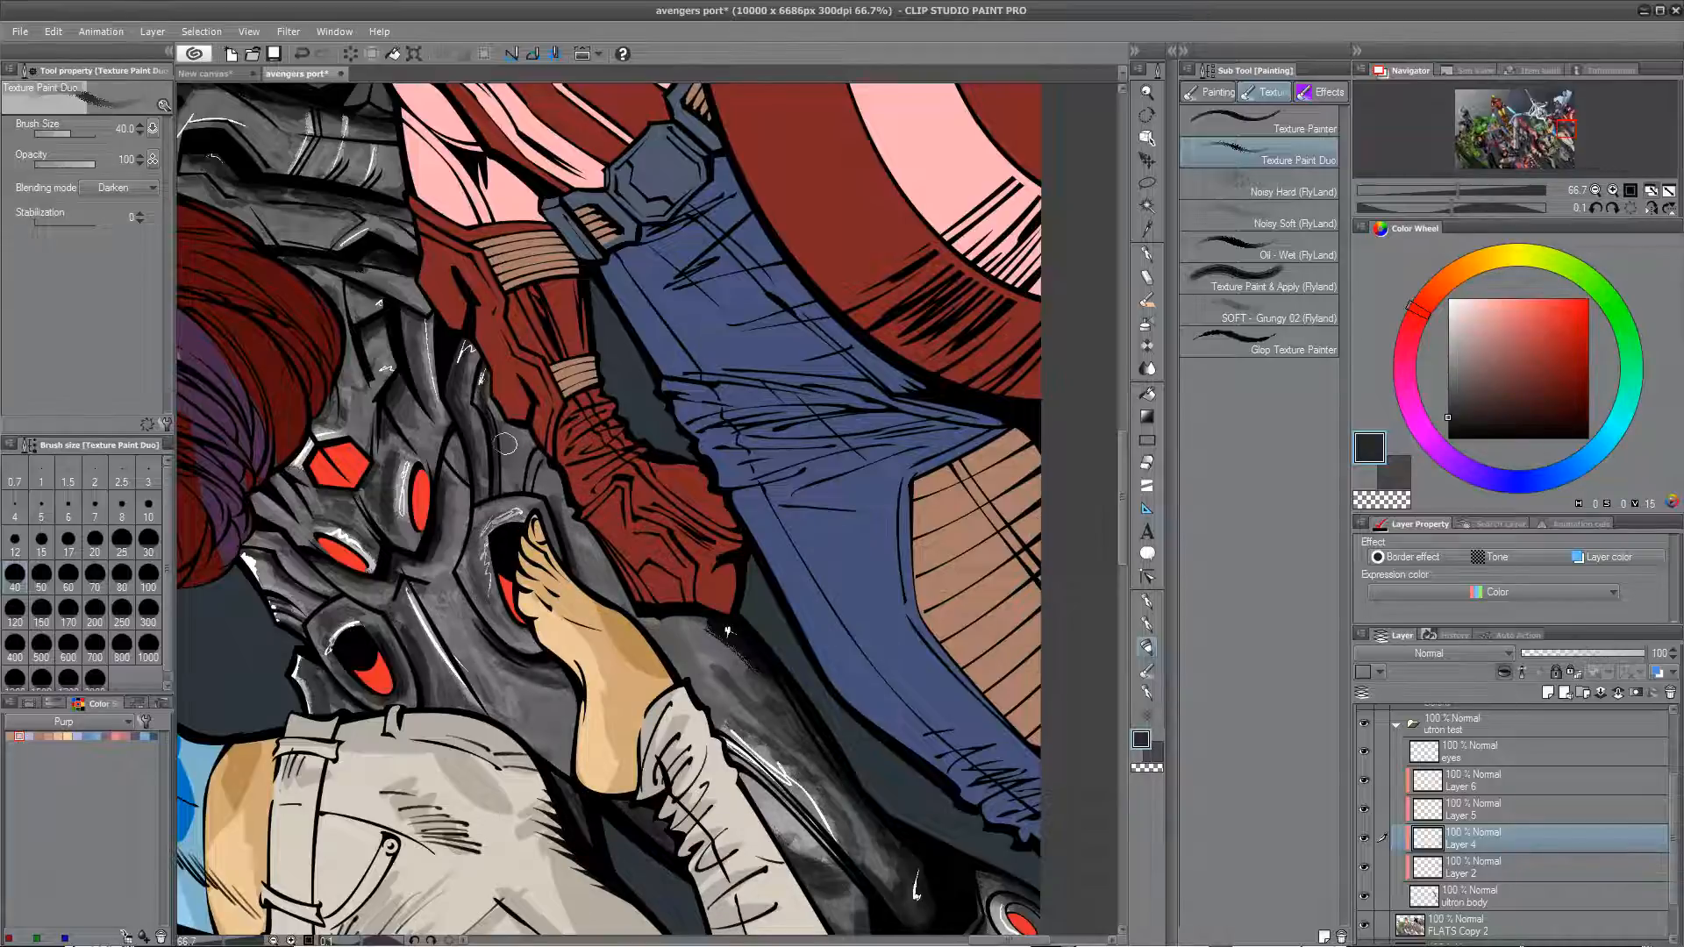
# Step: Sample a mid grey from Ultron's helmet and a dark grey from the abdomen to touch up the torso shading
pyautogui.moveTo(522, 451); pyautogui.dragTo(541, 552)
pyautogui.moveTo(458, 343); pyautogui.dragTo(485, 478)
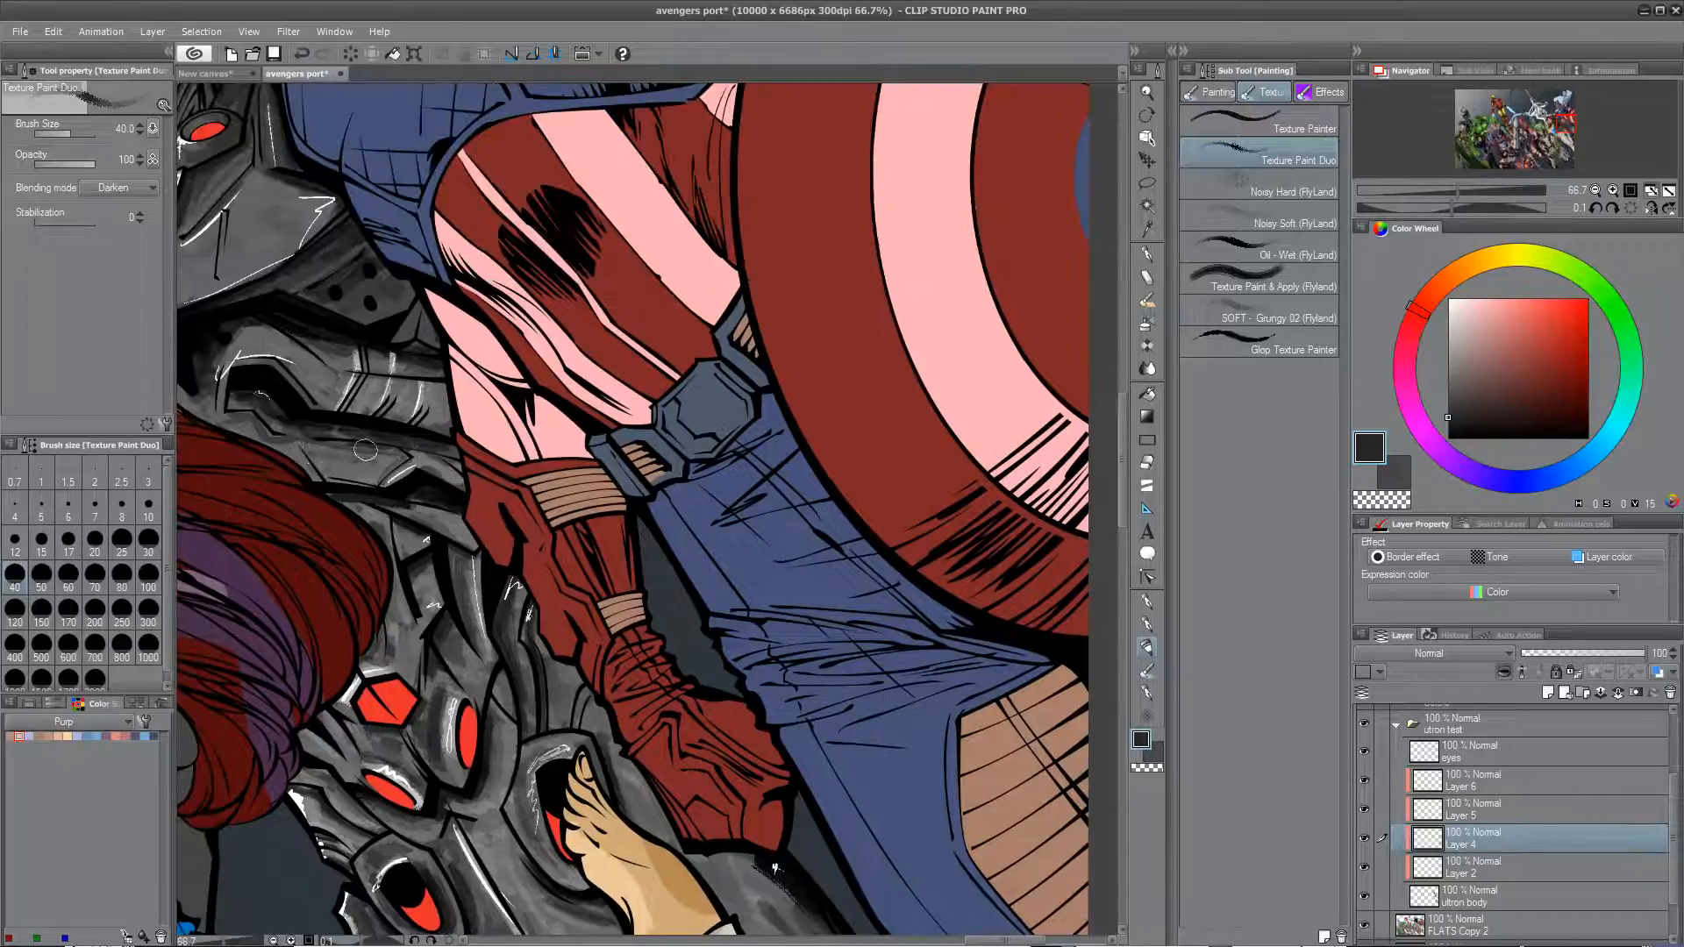
pyautogui.moveTo(358, 494); pyautogui.dragTo(483, 565)
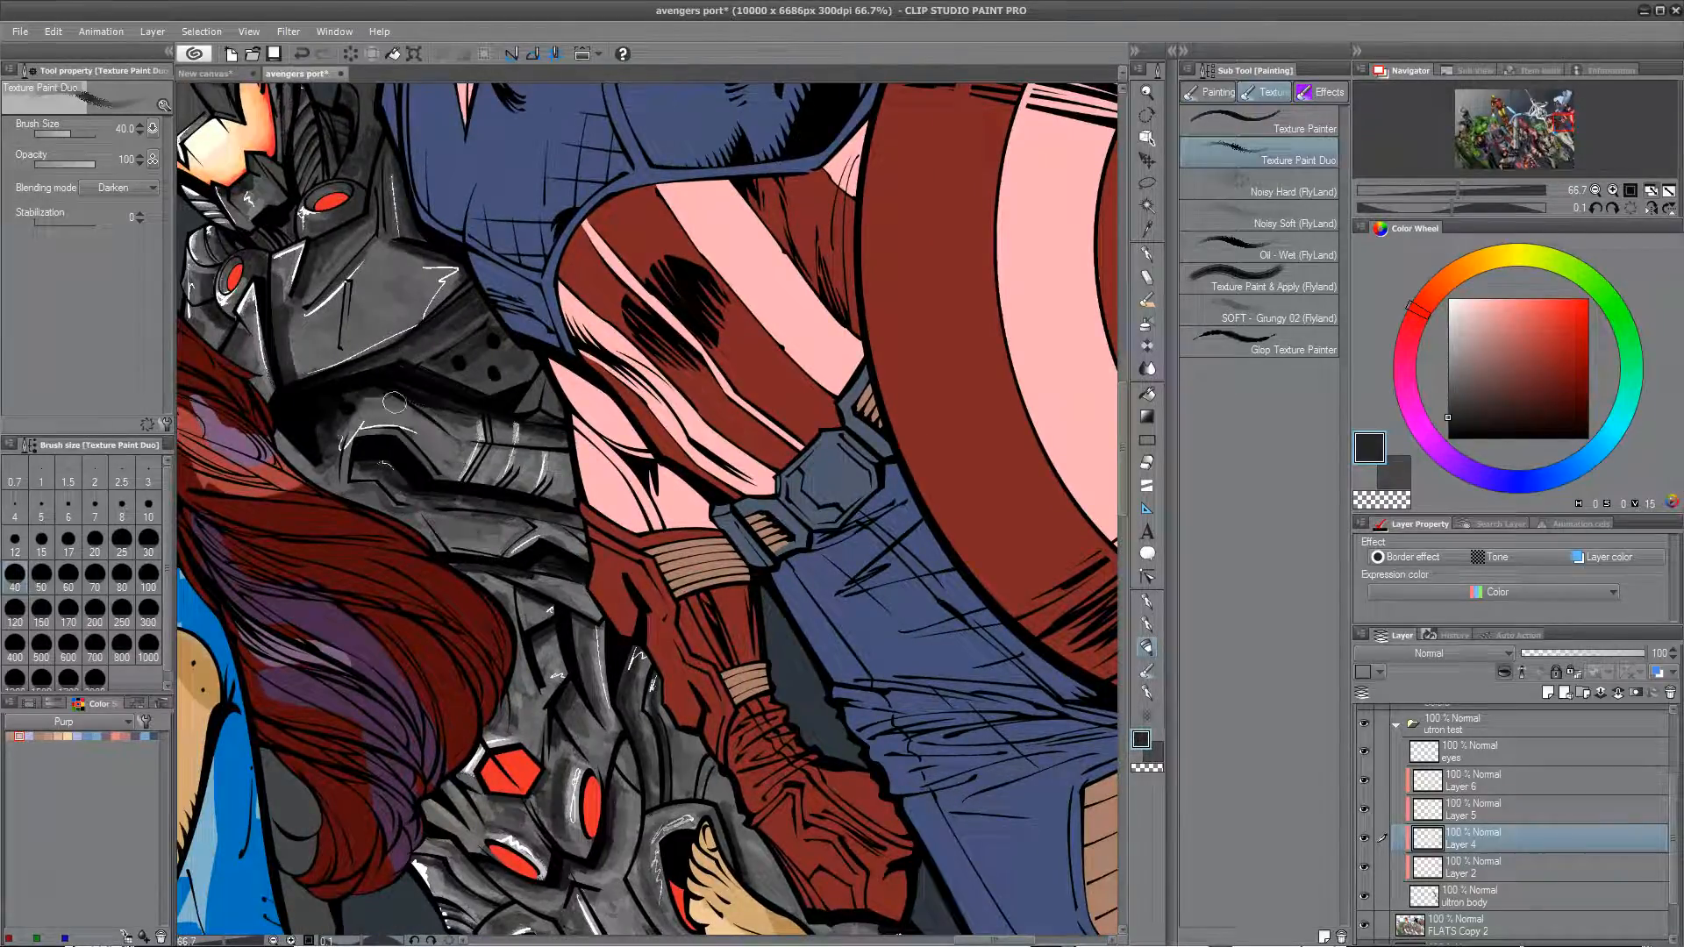
pyautogui.moveTo(452, 363); pyautogui.dragTo(455, 452)
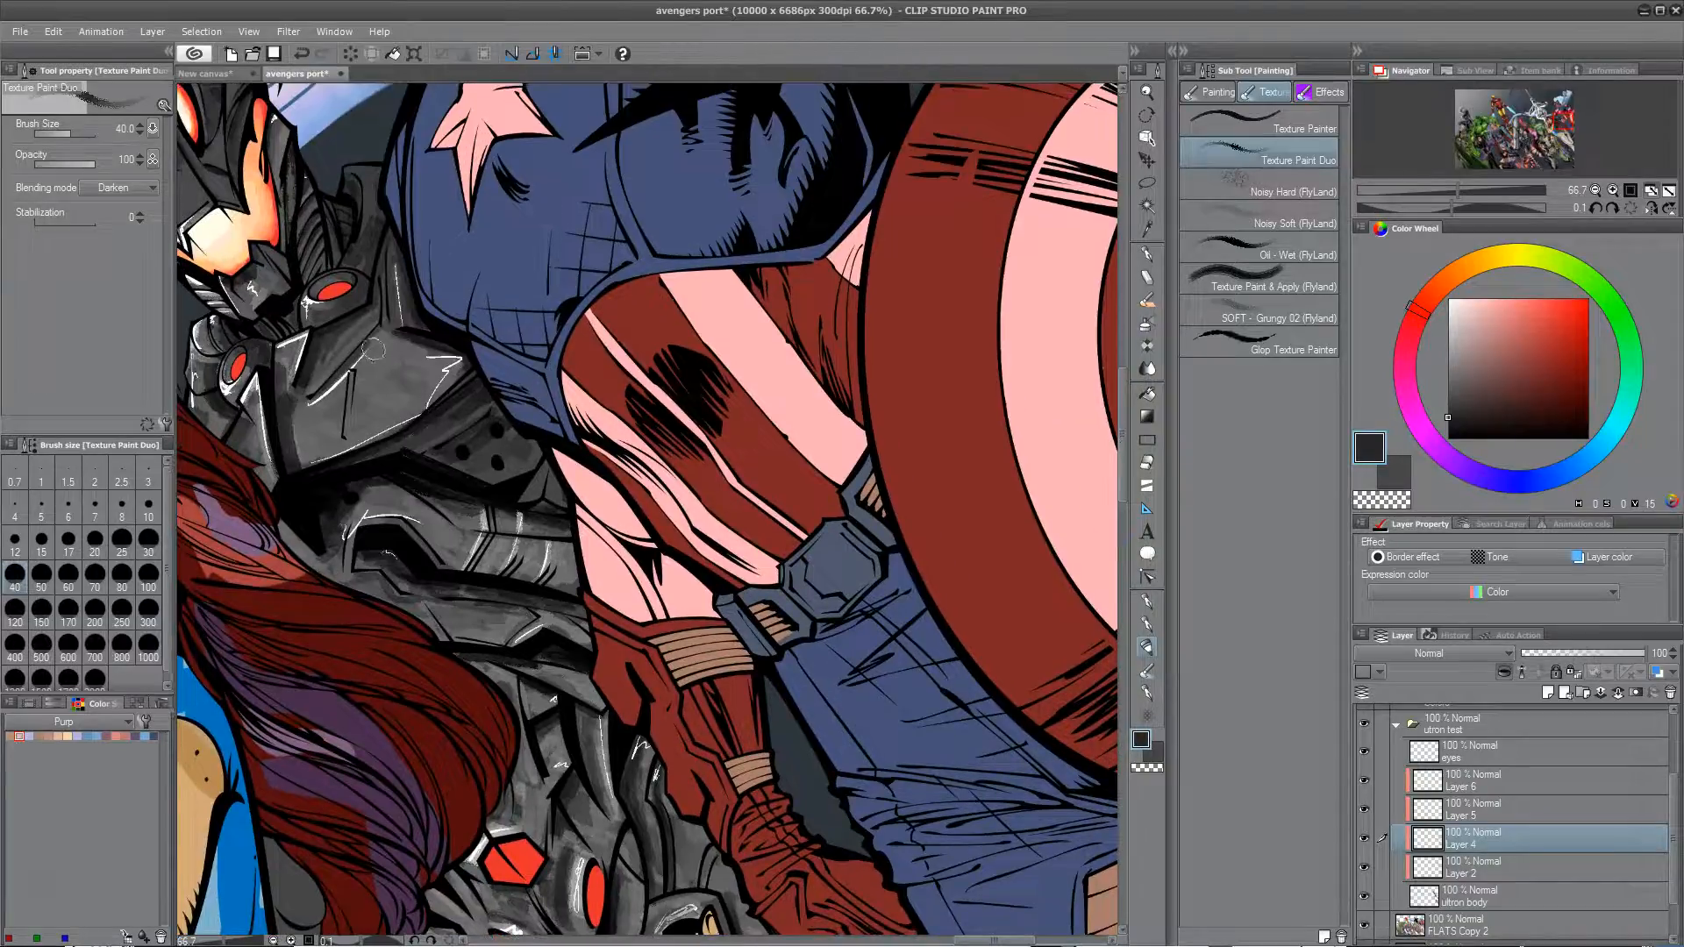
pyautogui.moveTo(372, 351); pyautogui.dragTo(527, 481)
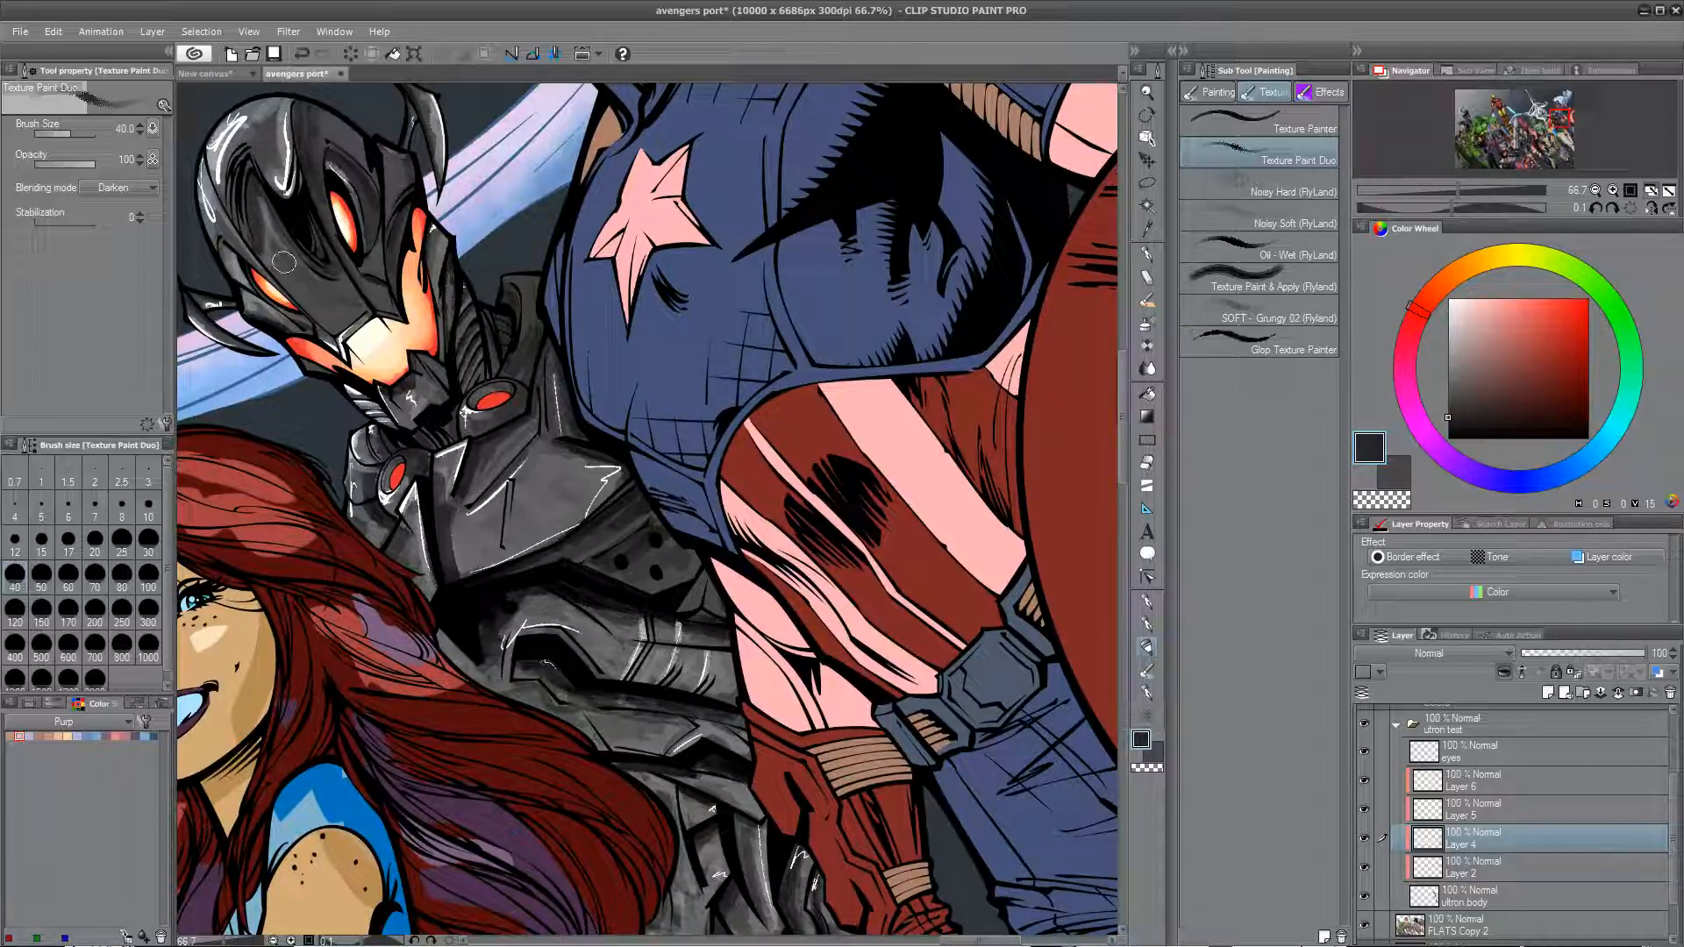
pyautogui.keyDown('alt'); pyautogui.click(300, 198); pyautogui.keyUp('alt')
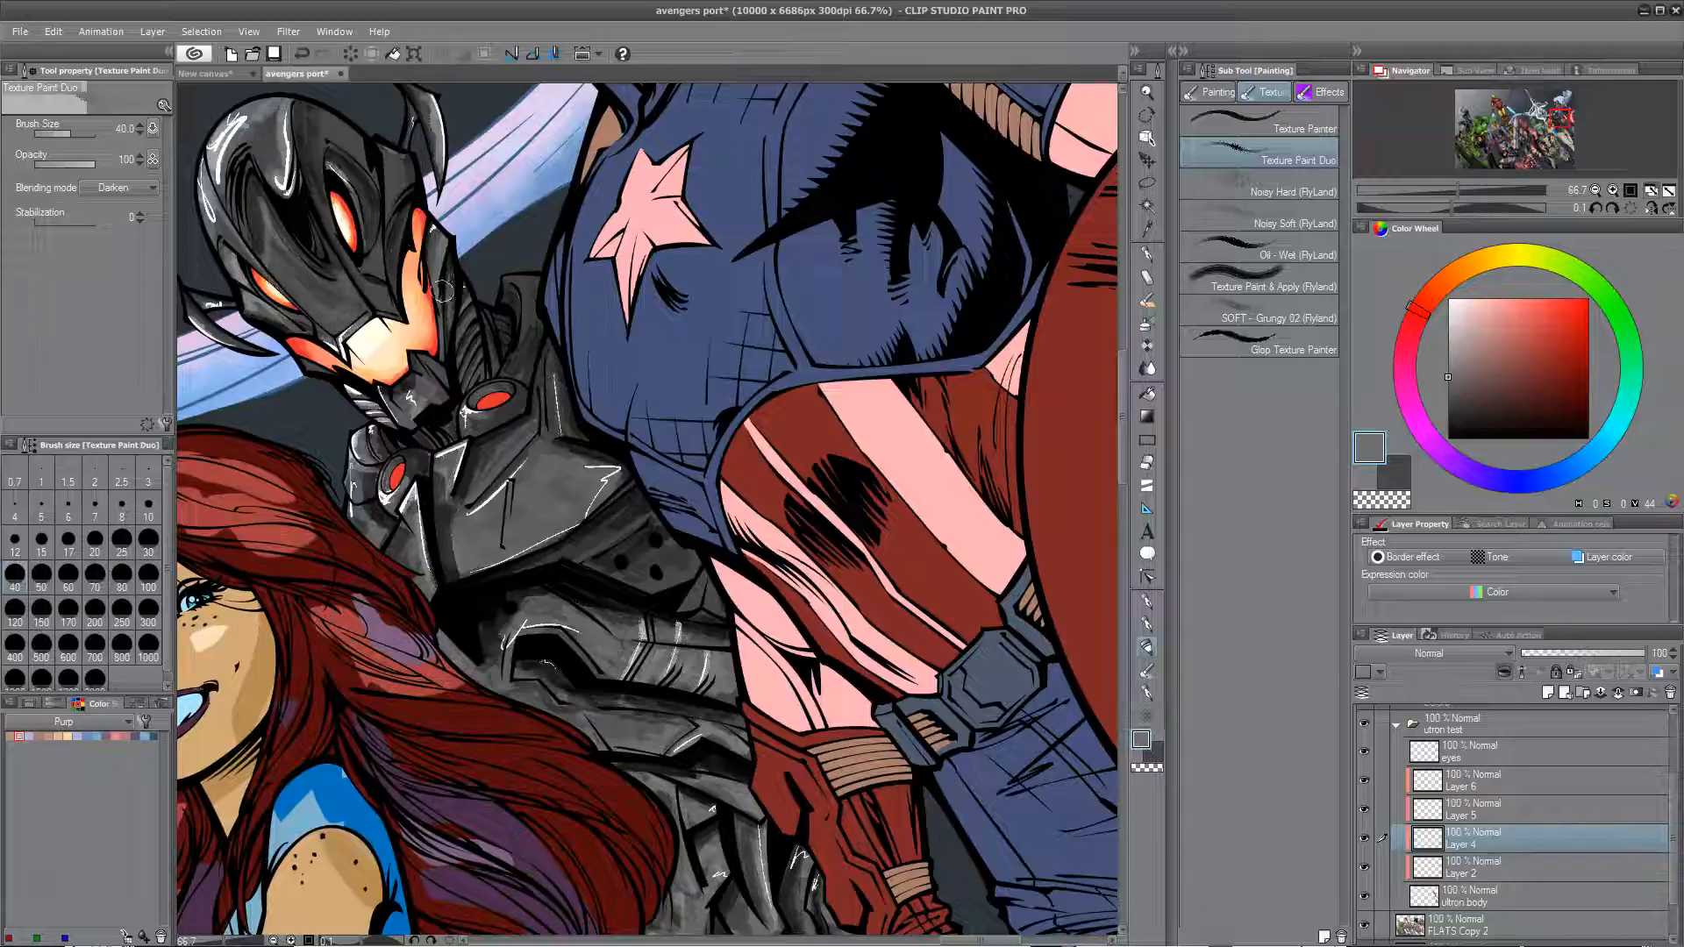
pyautogui.moveTo(607, 692); pyautogui.dragTo(627, 491)
pyautogui.moveTo(733, 693); pyautogui.dragTo(669, 327)
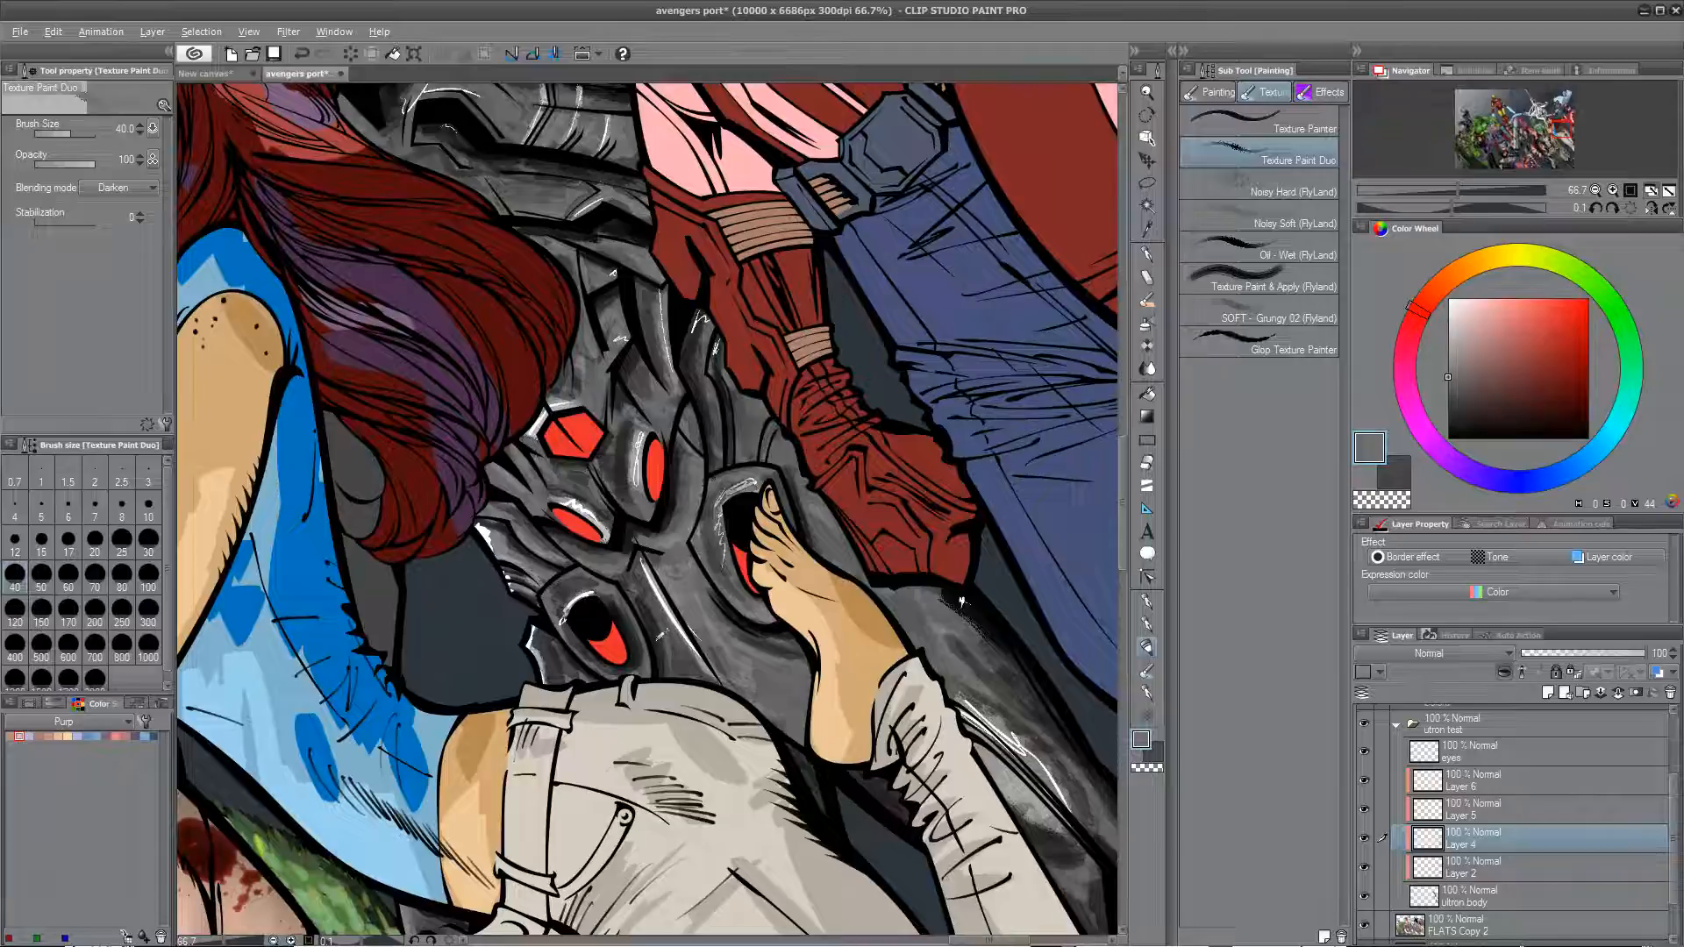
pyautogui.keyDown('alt'); pyautogui.click(665, 626); pyautogui.keyUp('alt')
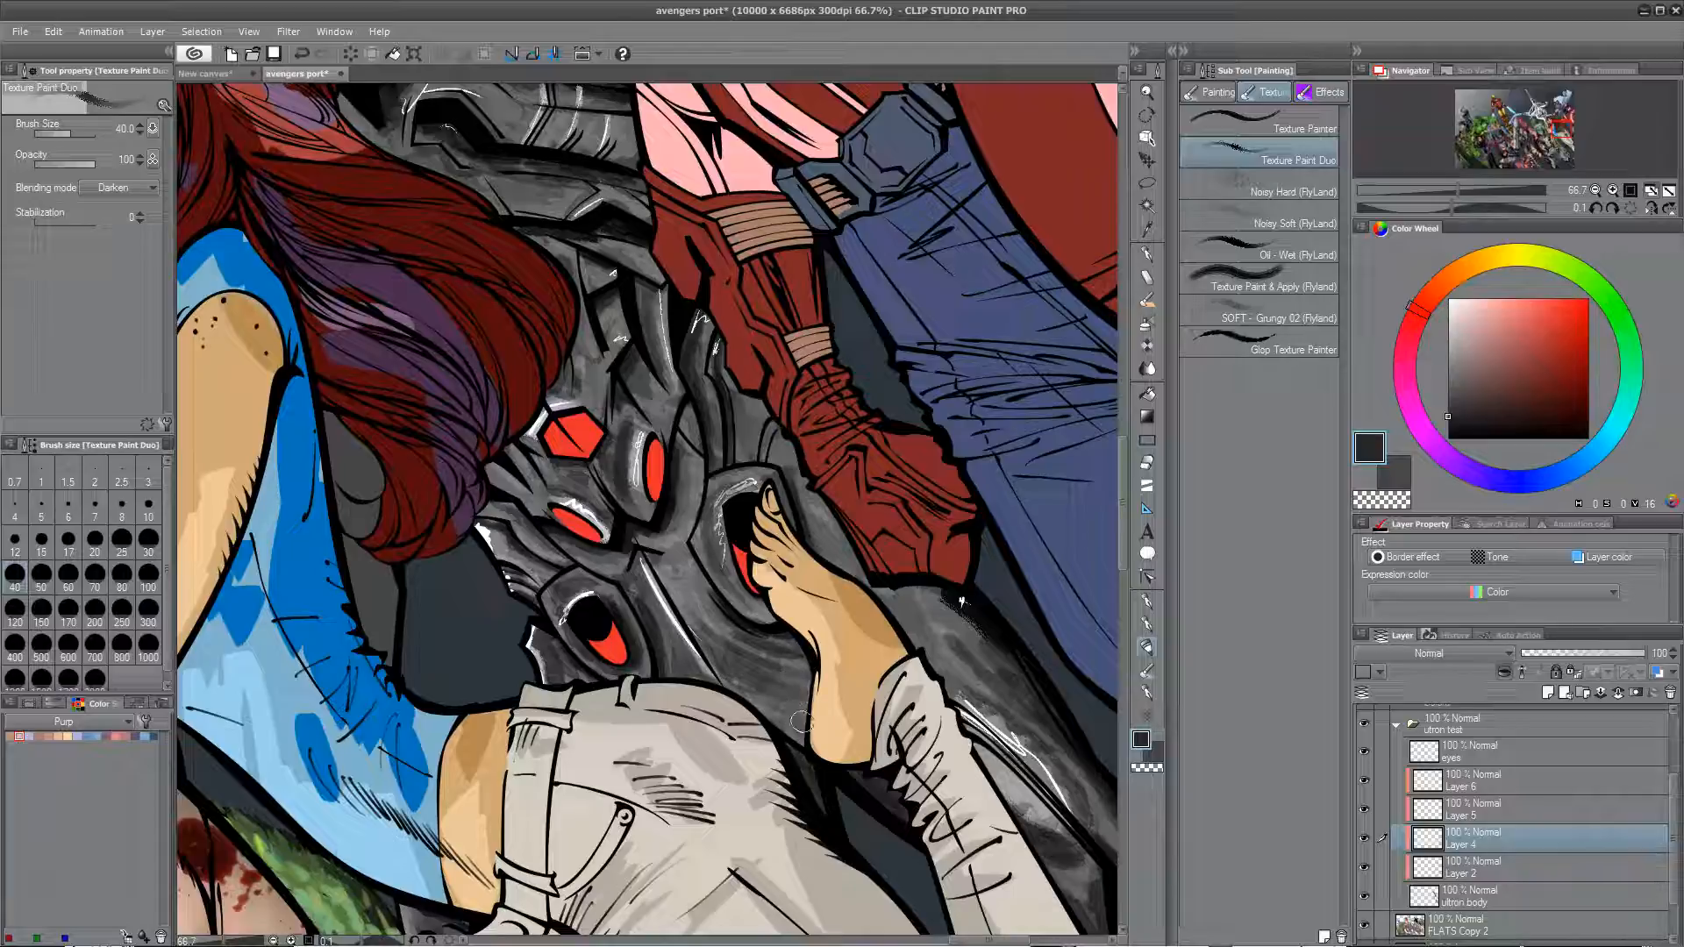
pyautogui.moveTo(745, 650)
pyautogui.mouseDown()
pyautogui.moveTo(724, 603)
pyautogui.moveTo(649, 571)
pyautogui.moveTo(640, 542)
pyautogui.mouseUp()
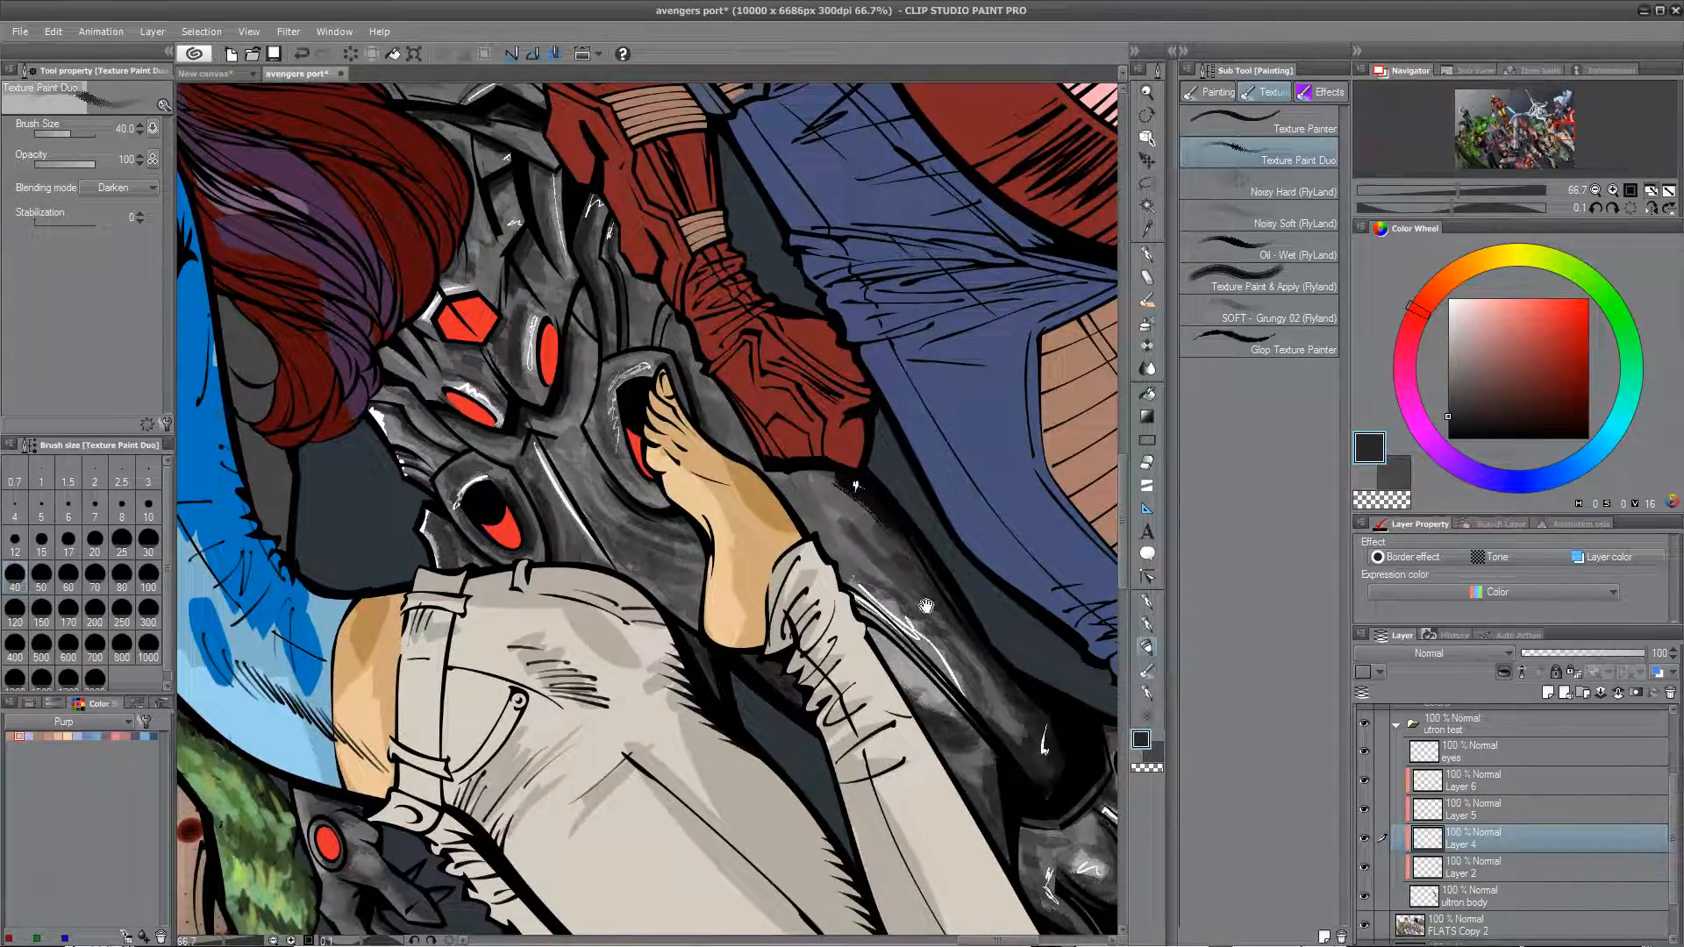
# Step: Examine the grey shading along Ultron's legs, from the thigh down to the foot
pyautogui.moveTo(977, 553); pyautogui.dragTo(814, 531)
pyautogui.moveTo(811, 611); pyautogui.dragTo(715, 471)
pyautogui.moveTo(749, 772); pyautogui.dragTo(817, 486)
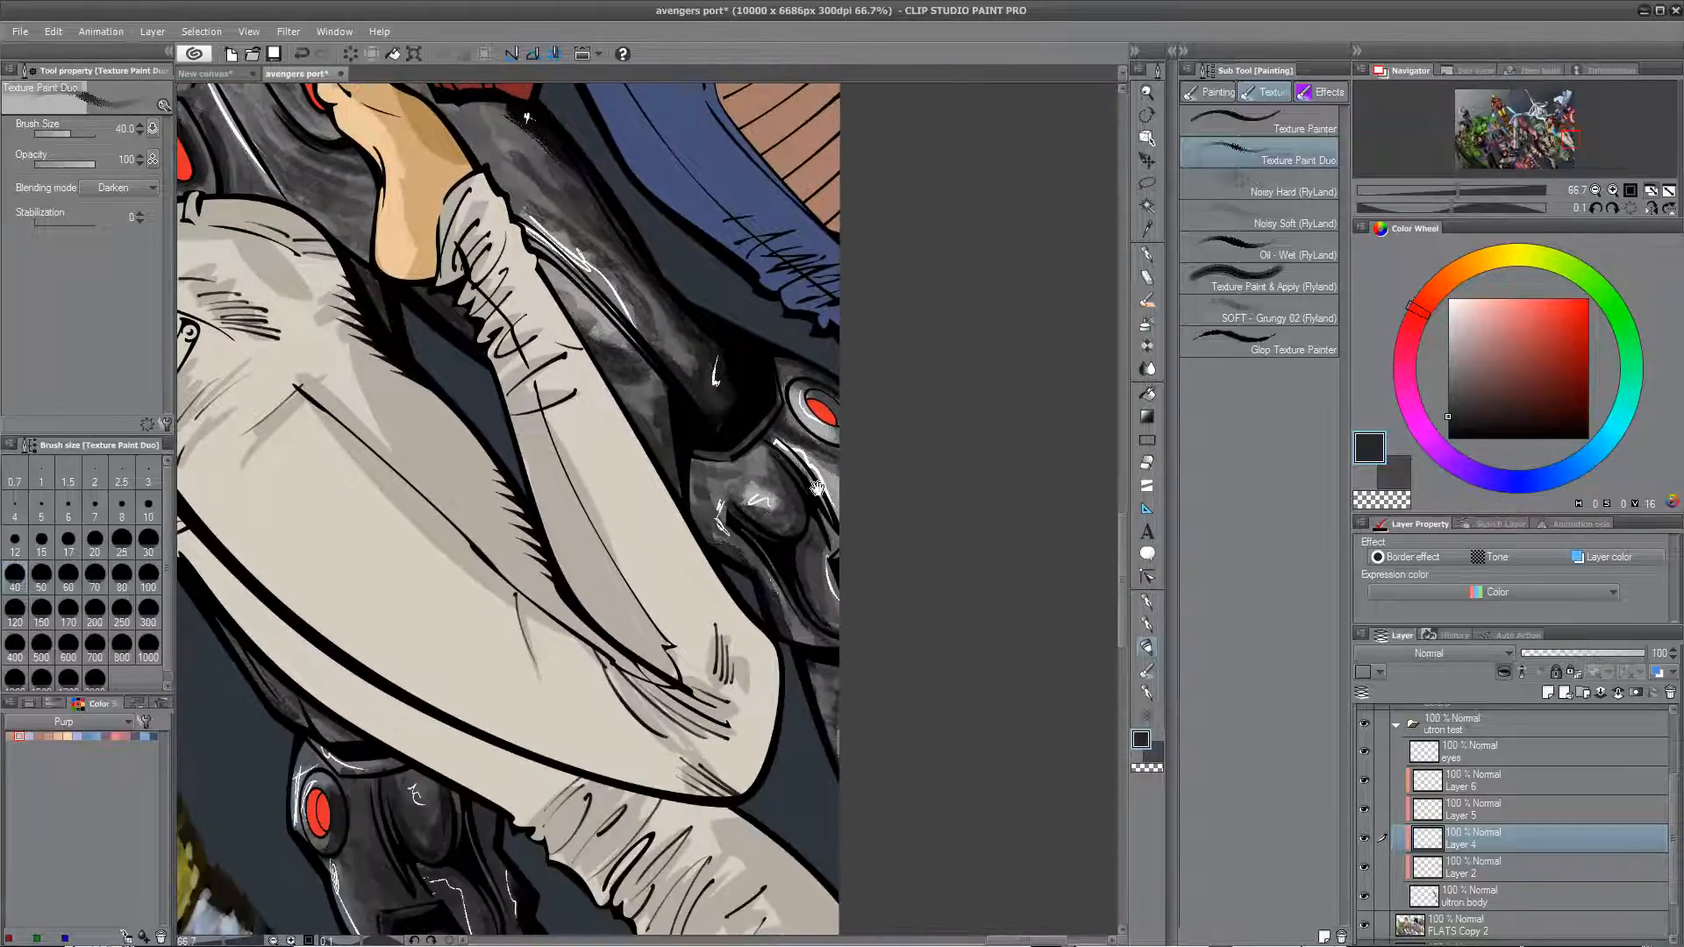
pyautogui.moveTo(886, 620); pyautogui.dragTo(785, 368)
pyautogui.moveTo(707, 571); pyautogui.dragTo(689, 477)
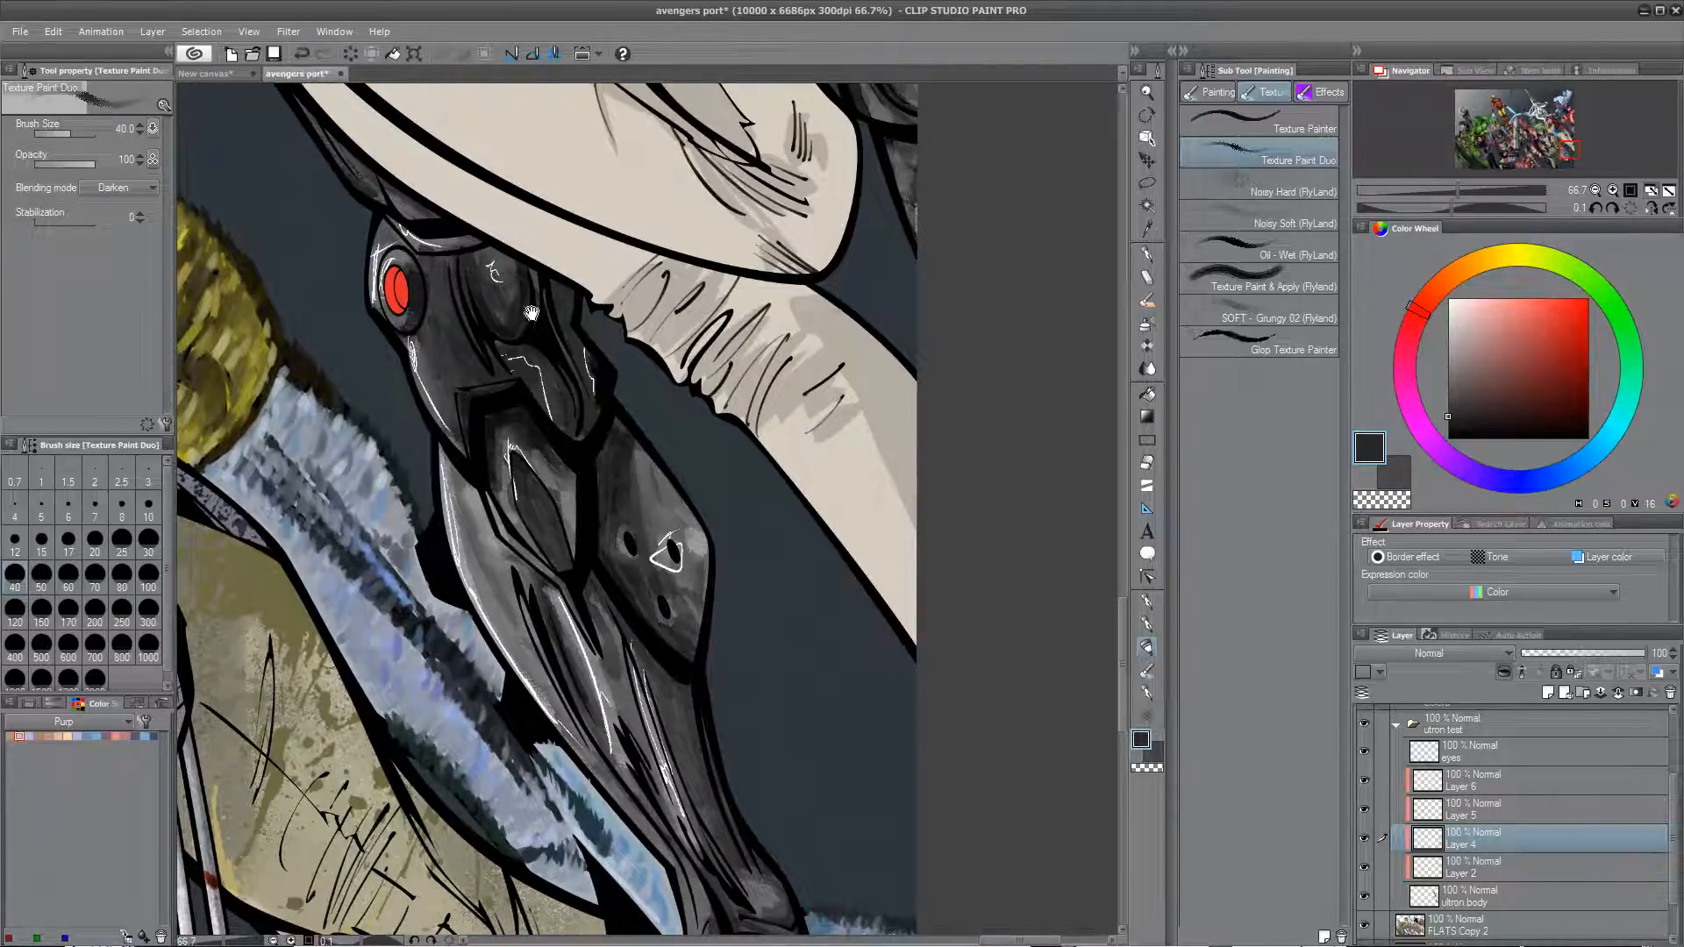
pyautogui.moveTo(463, 490); pyautogui.dragTo(544, 689)
pyautogui.moveTo(507, 626)
pyautogui.mouseDown()
pyautogui.moveTo(543, 687)
pyautogui.moveTo(515, 556)
pyautogui.moveTo(432, 369)
pyautogui.mouseUp()
pyautogui.moveTo(656, 775)
pyautogui.mouseDown()
pyautogui.moveTo(656, 825)
pyautogui.moveTo(666, 790)
pyautogui.moveTo(629, 787)
pyautogui.mouseUp()
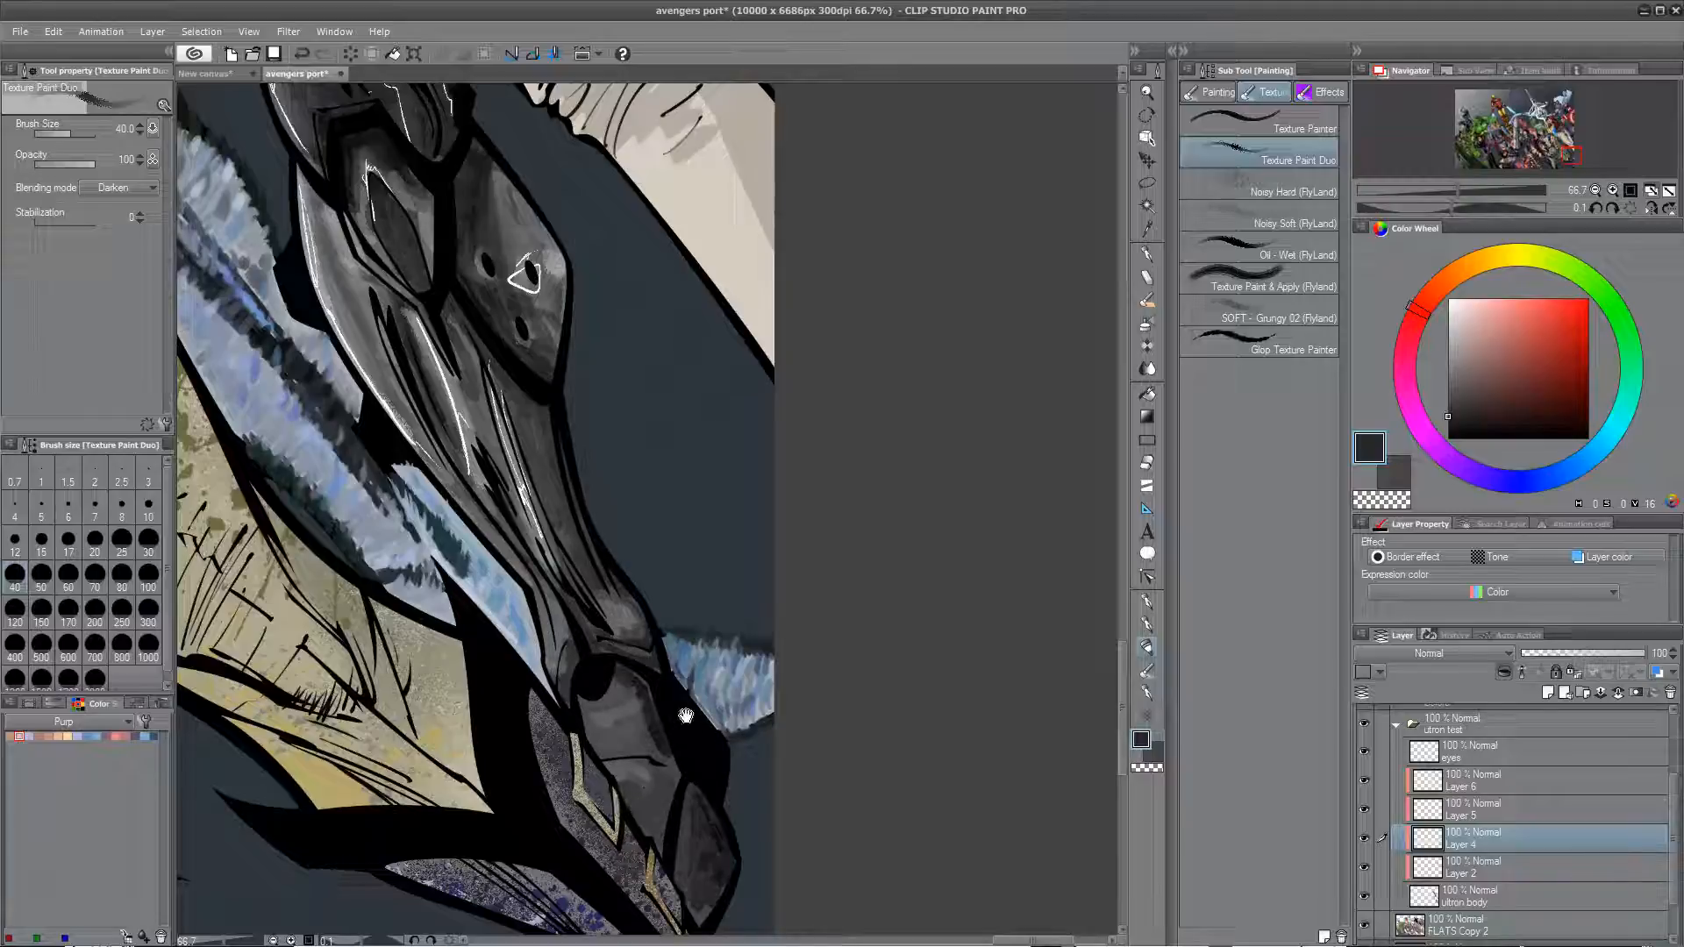
pyautogui.moveTo(659, 626); pyautogui.dragTo(631, 707)
pyautogui.moveTo(596, 311); pyautogui.dragTo(627, 668)
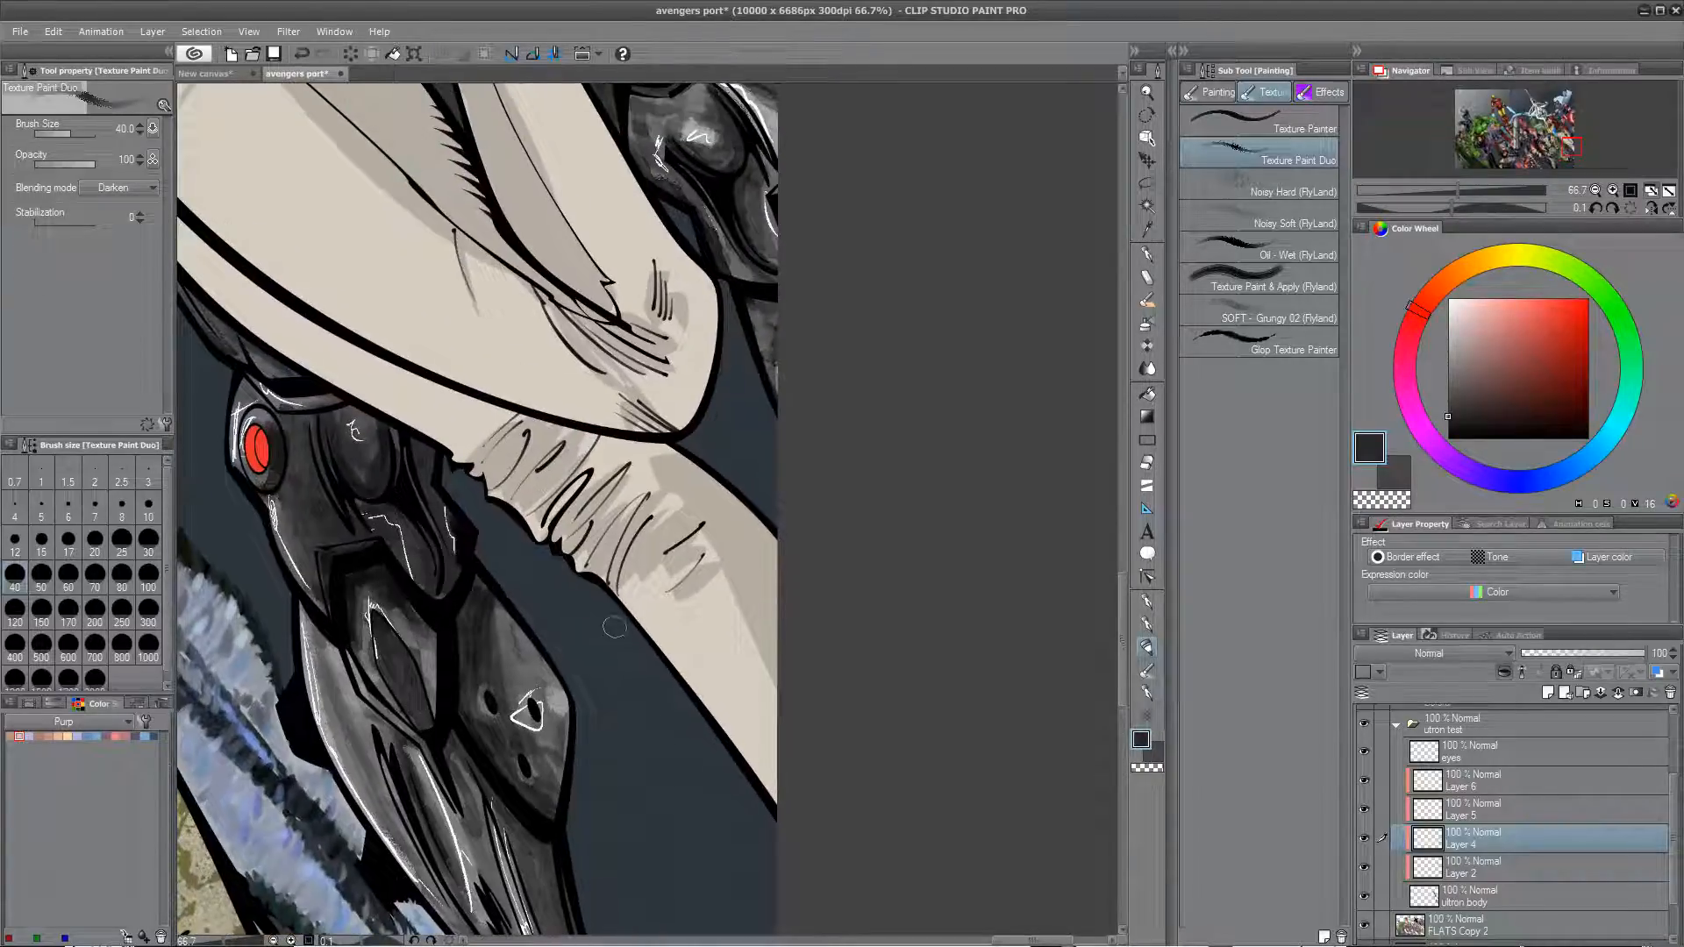
# Step: Choose a lighter grey and paint over the armour around Ultron's knee, beside the round red light
pyautogui.click(1447, 374)
pyautogui.moveTo(290, 488); pyautogui.dragTo(309, 574)
pyautogui.moveTo(345, 418); pyautogui.dragTo(353, 455)
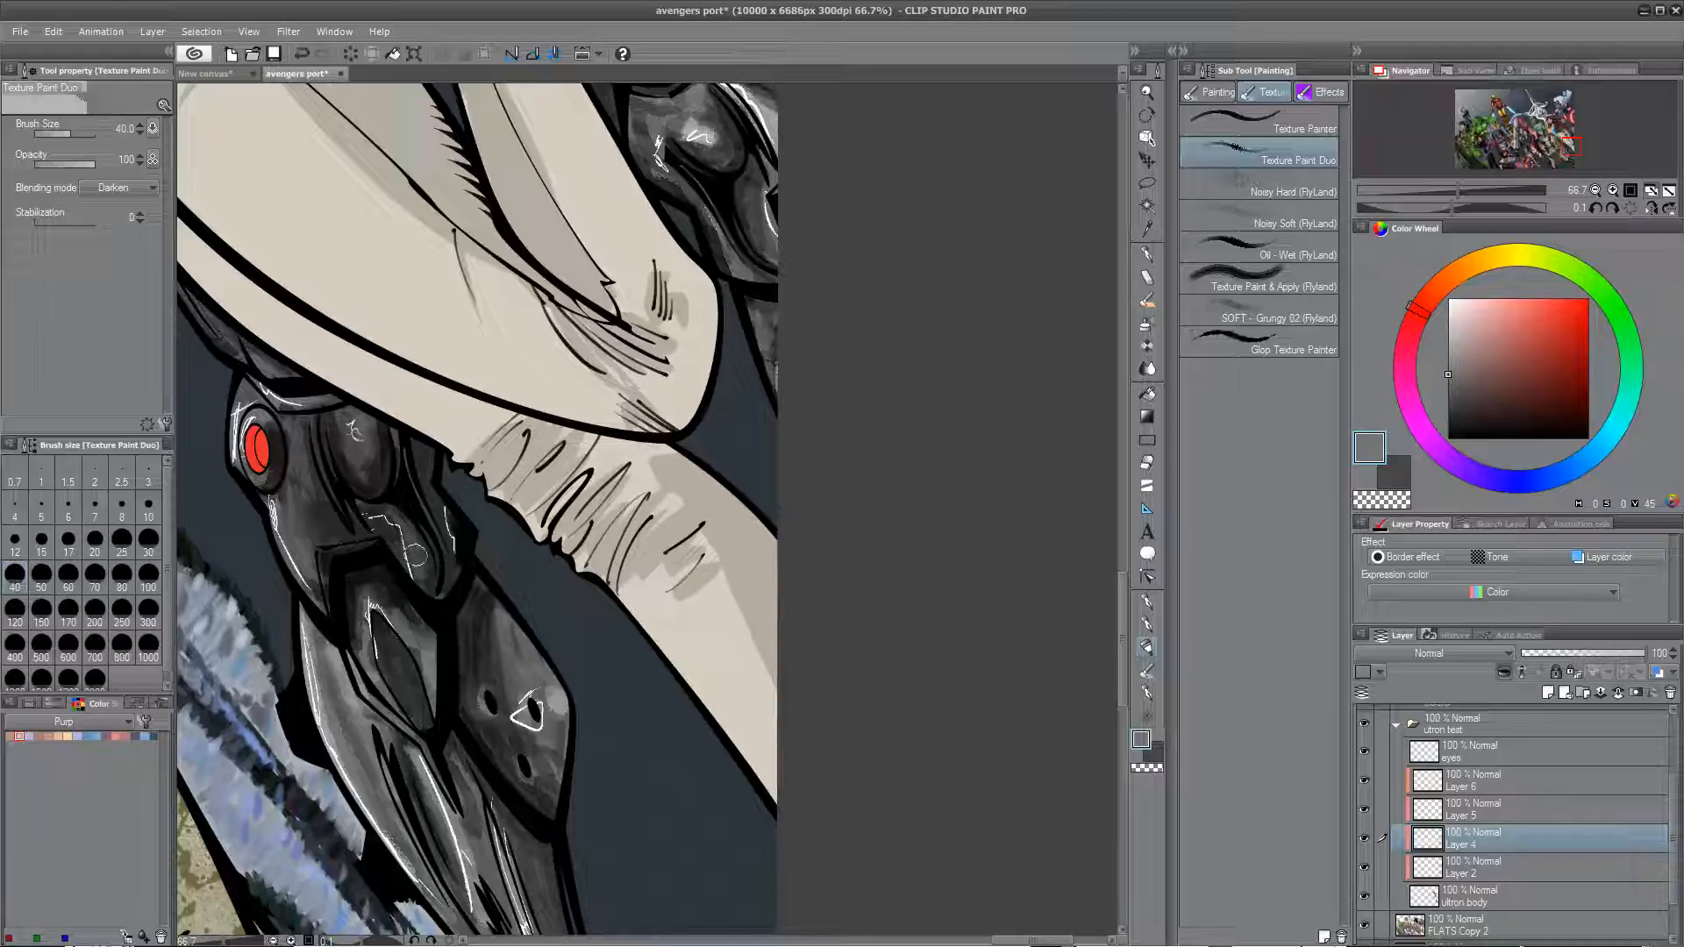
# Step: Review Ultron's shading from the lower leg up to the helmet, and compare it with the whole group of characters
pyautogui.moveTo(328, 463); pyautogui.dragTo(363, 546)
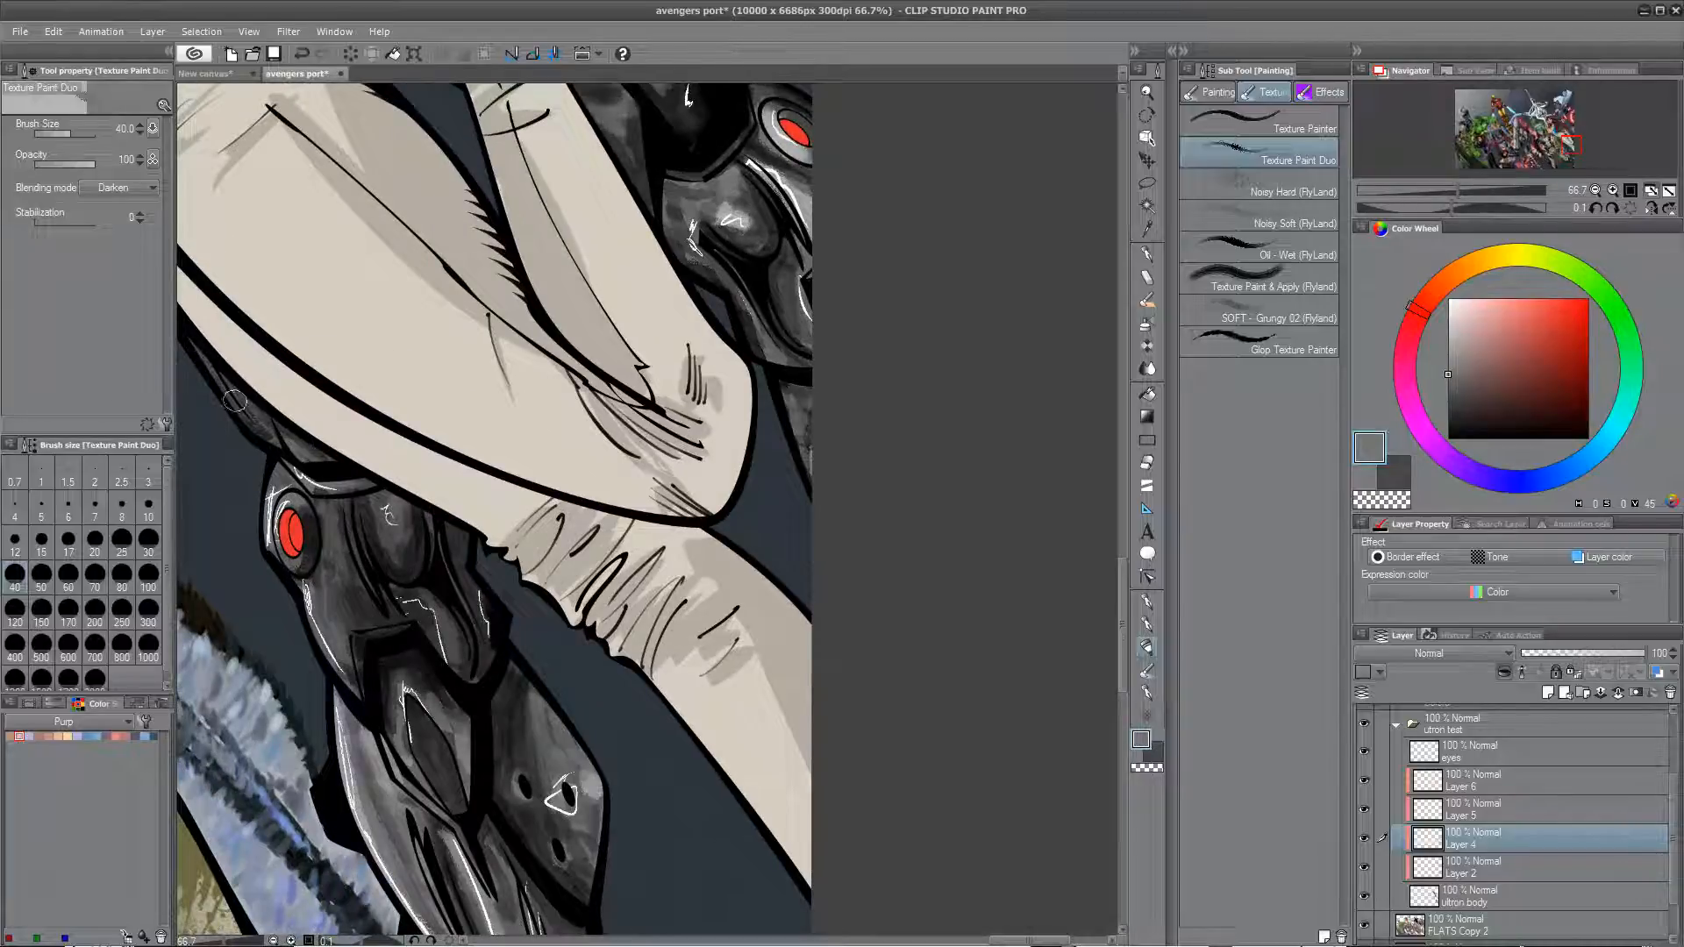
pyautogui.moveTo(521, 622); pyautogui.dragTo(441, 778)
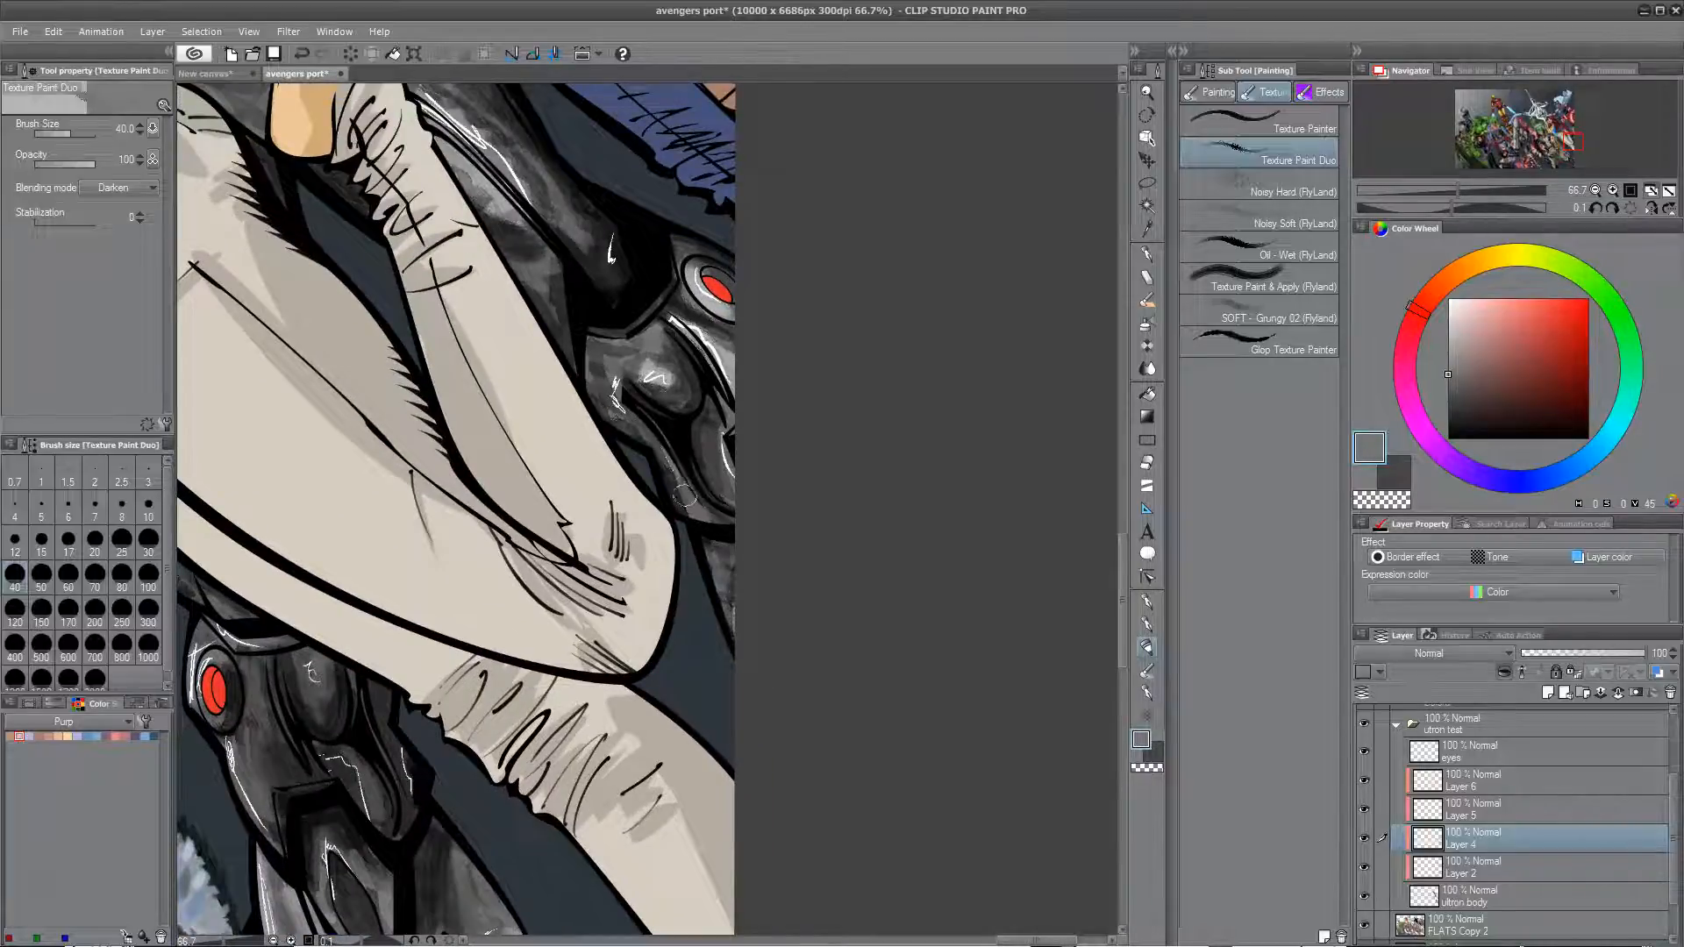
pyautogui.moveTo(662, 384); pyautogui.dragTo(716, 584)
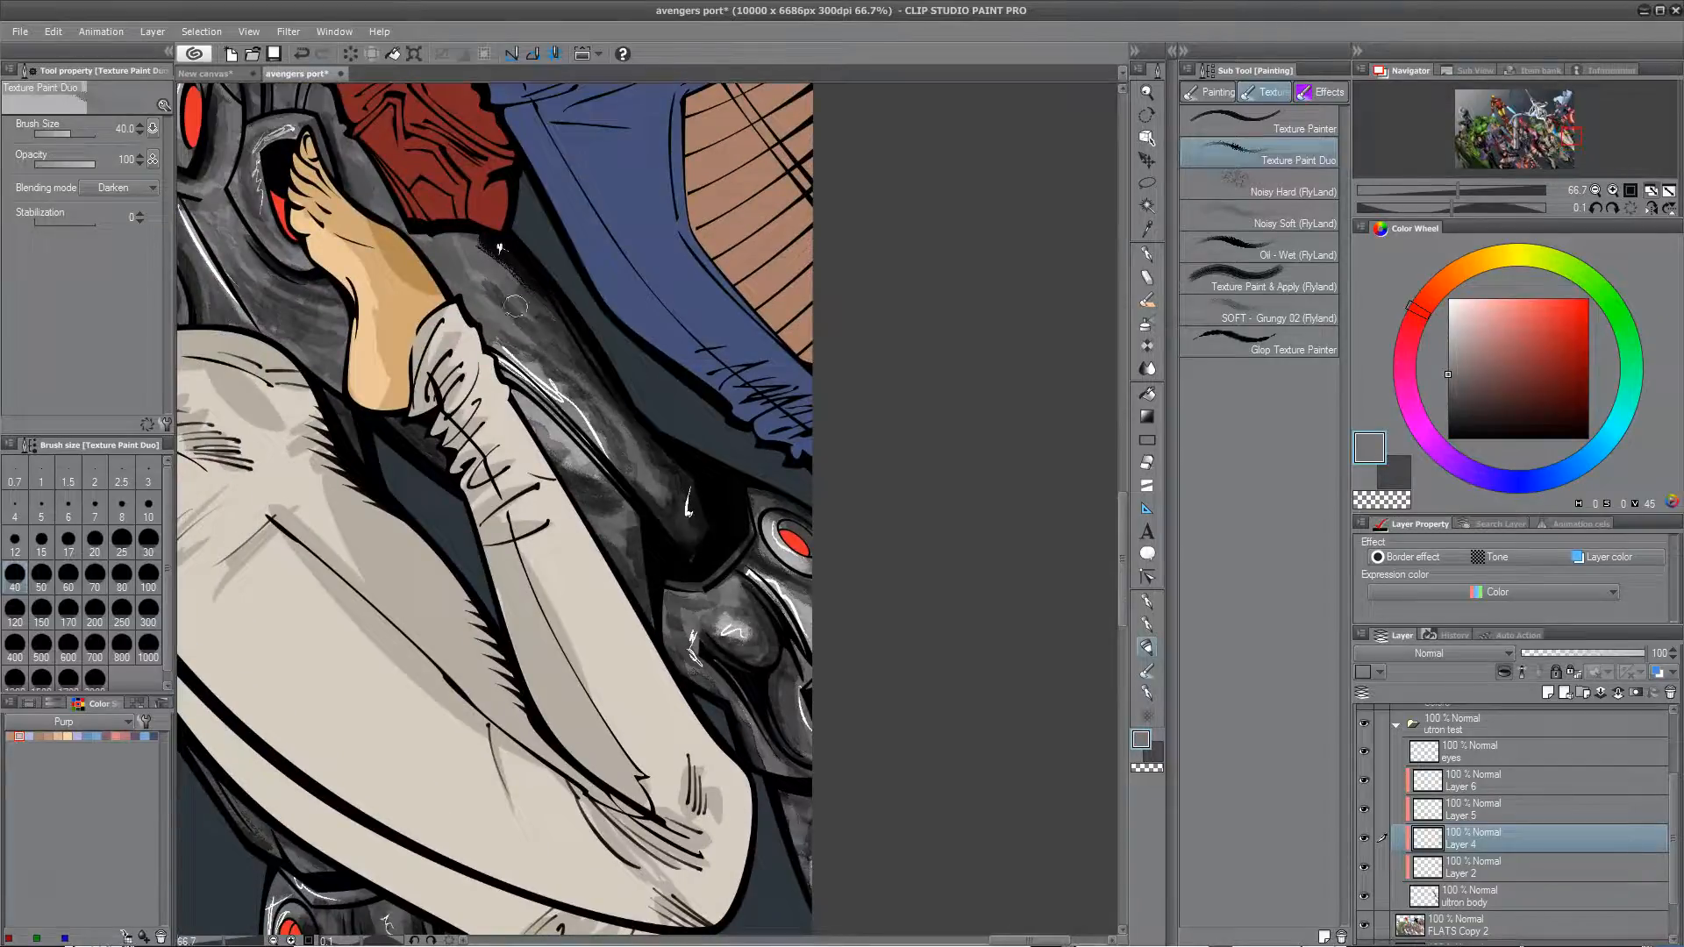
pyautogui.moveTo(526, 316); pyautogui.dragTo(760, 675)
pyautogui.moveTo(517, 446); pyautogui.dragTo(658, 558)
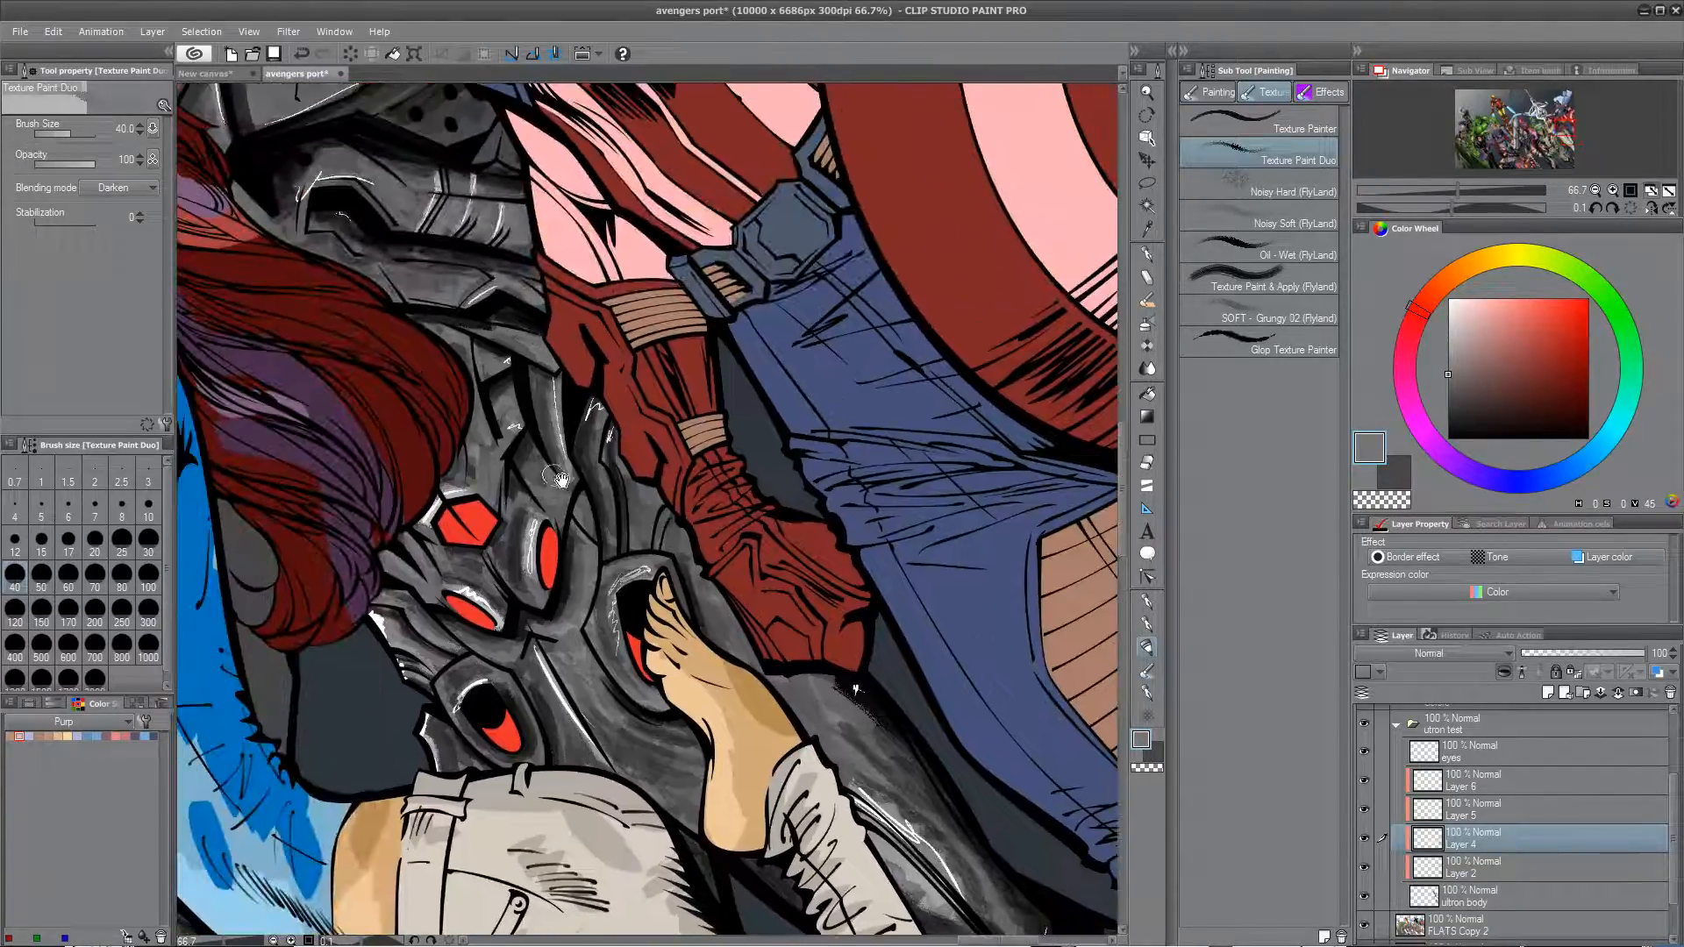
pyautogui.moveTo(561, 481); pyautogui.dragTo(681, 666)
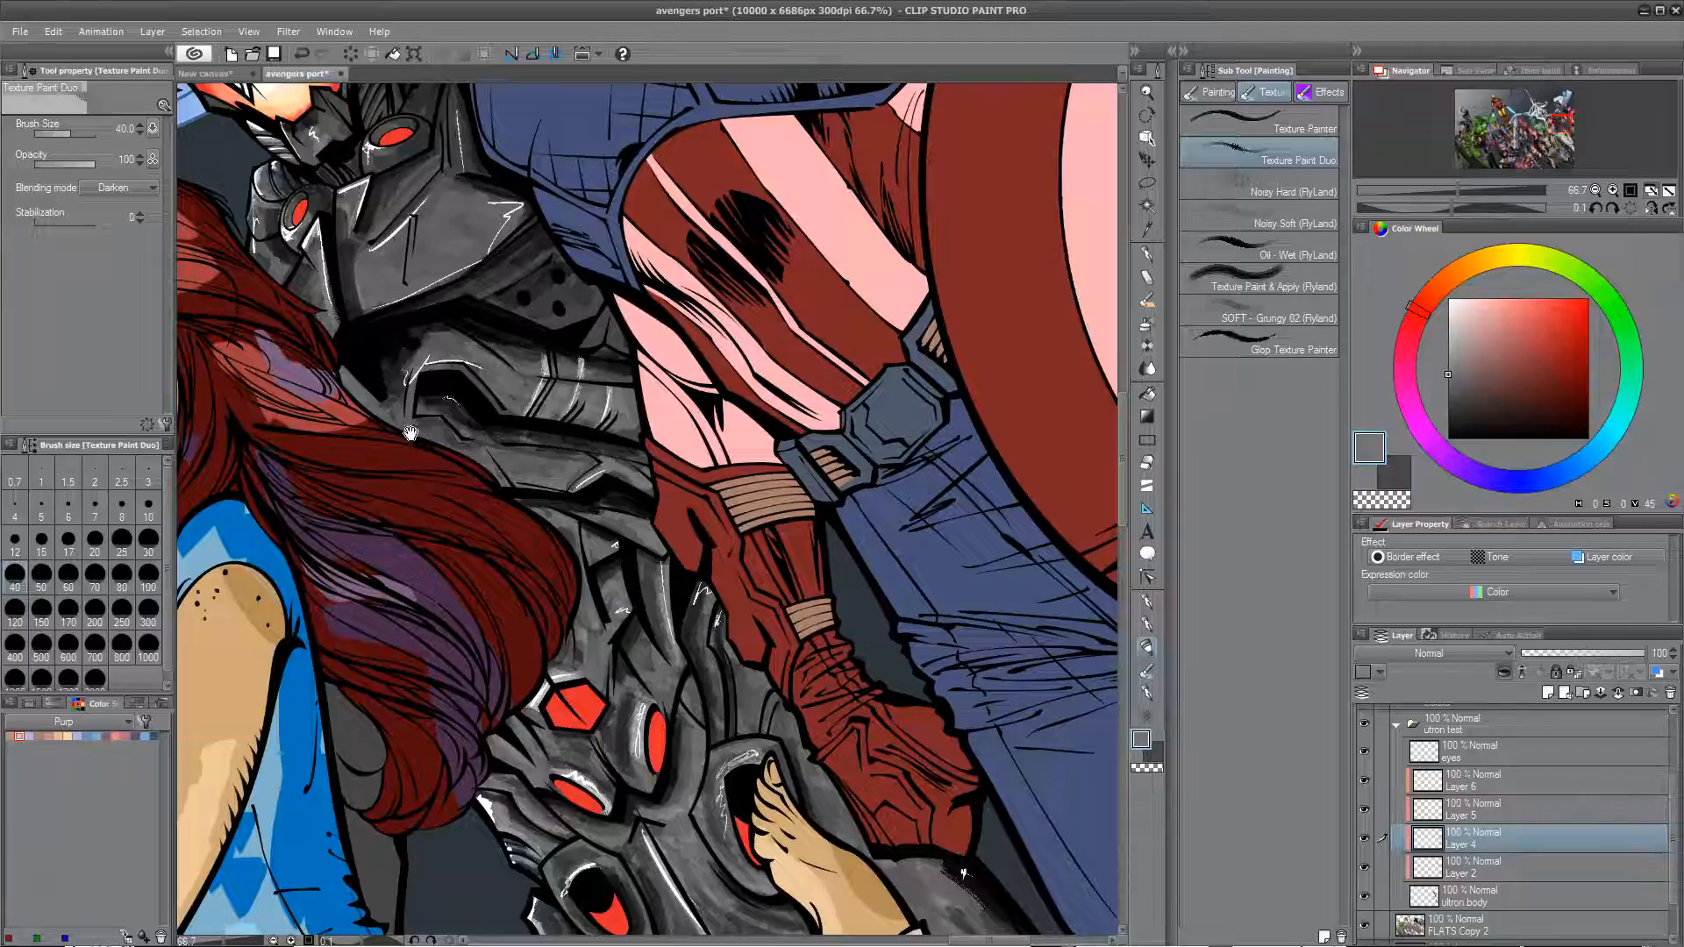
pyautogui.moveTo(496, 387); pyautogui.dragTo(505, 515)
pyautogui.moveTo(523, 455); pyautogui.dragTo(601, 520)
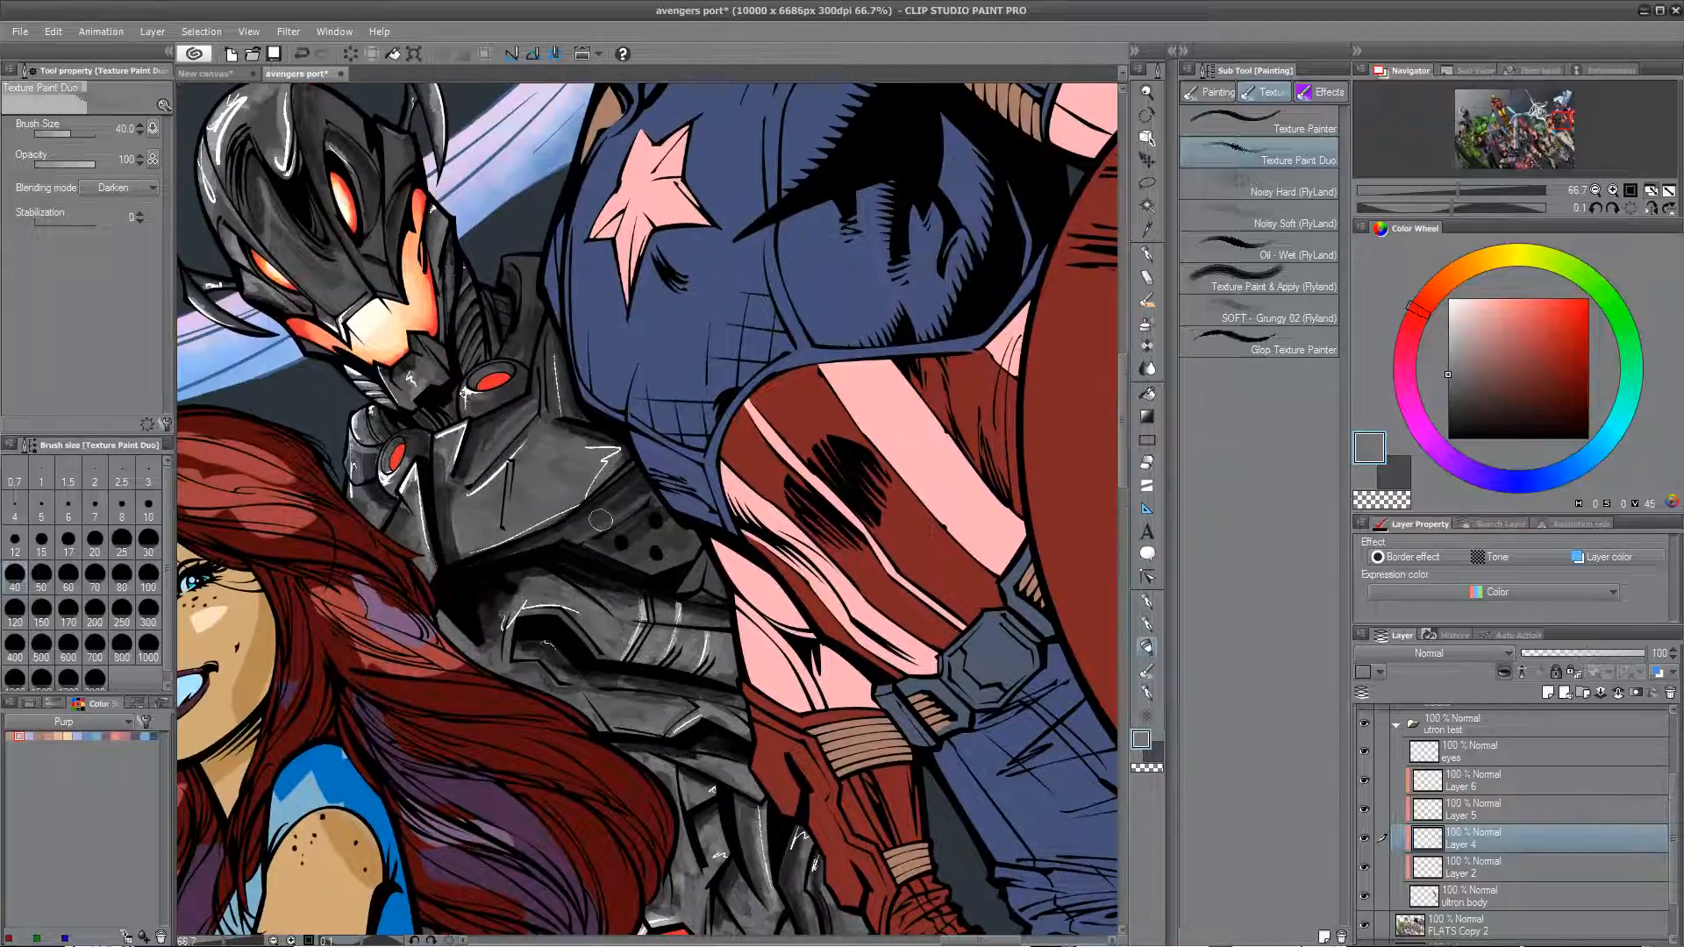
pyautogui.scroll(-6, 602, 519)
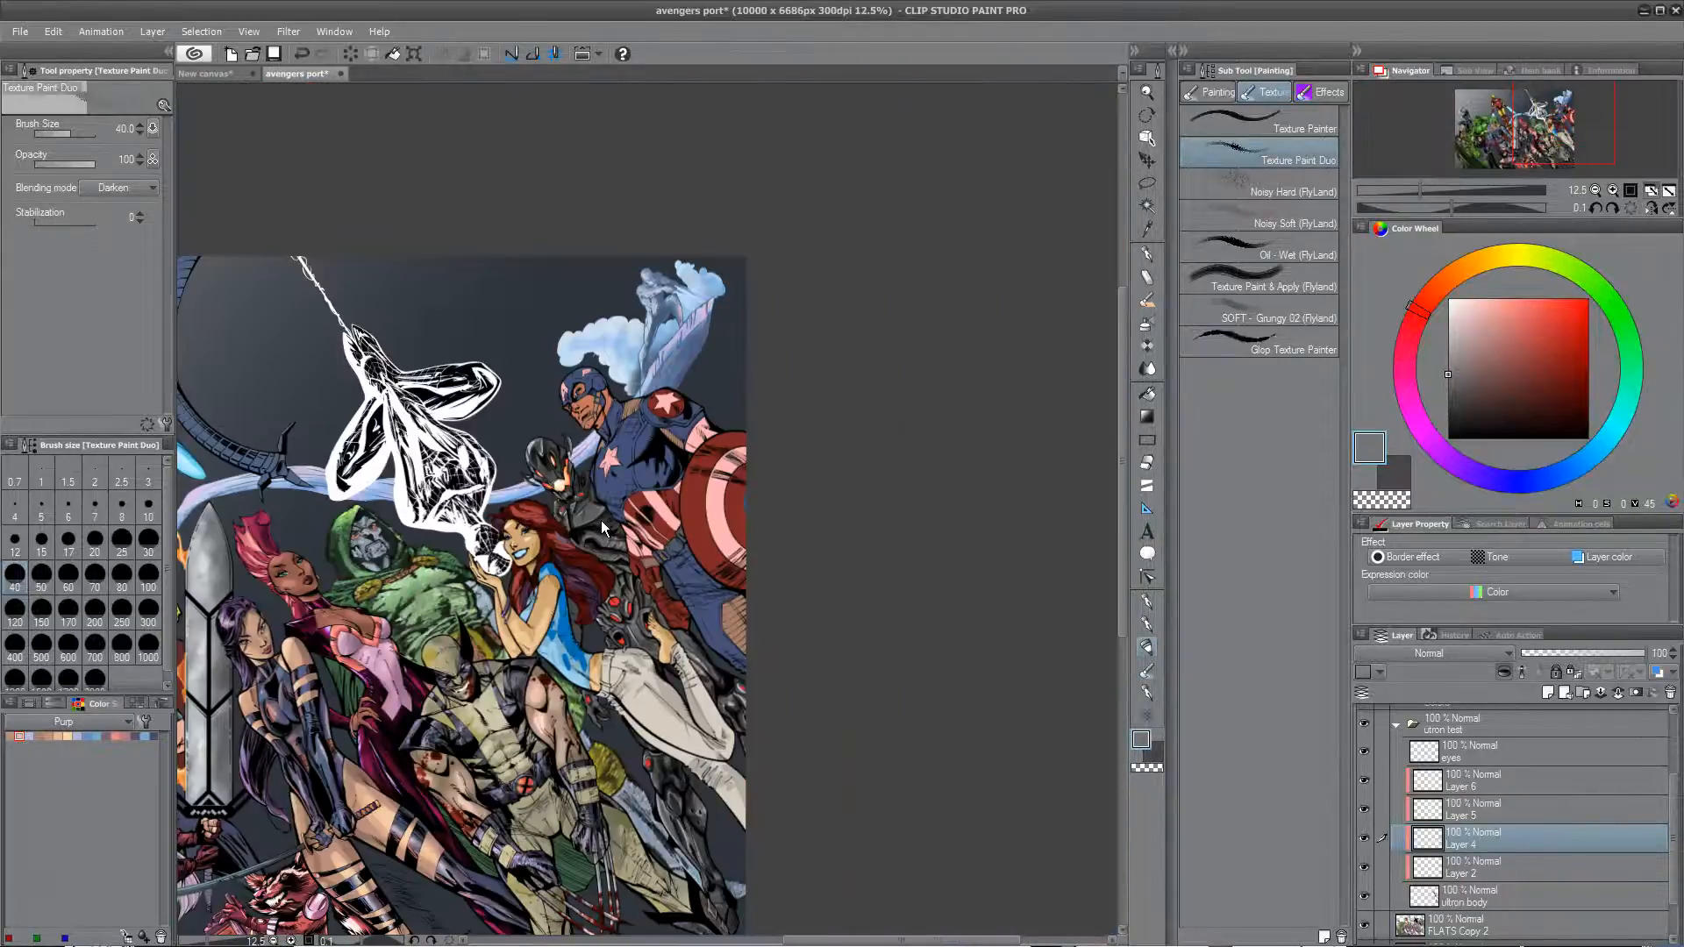
pyautogui.scroll(4, 601, 527)
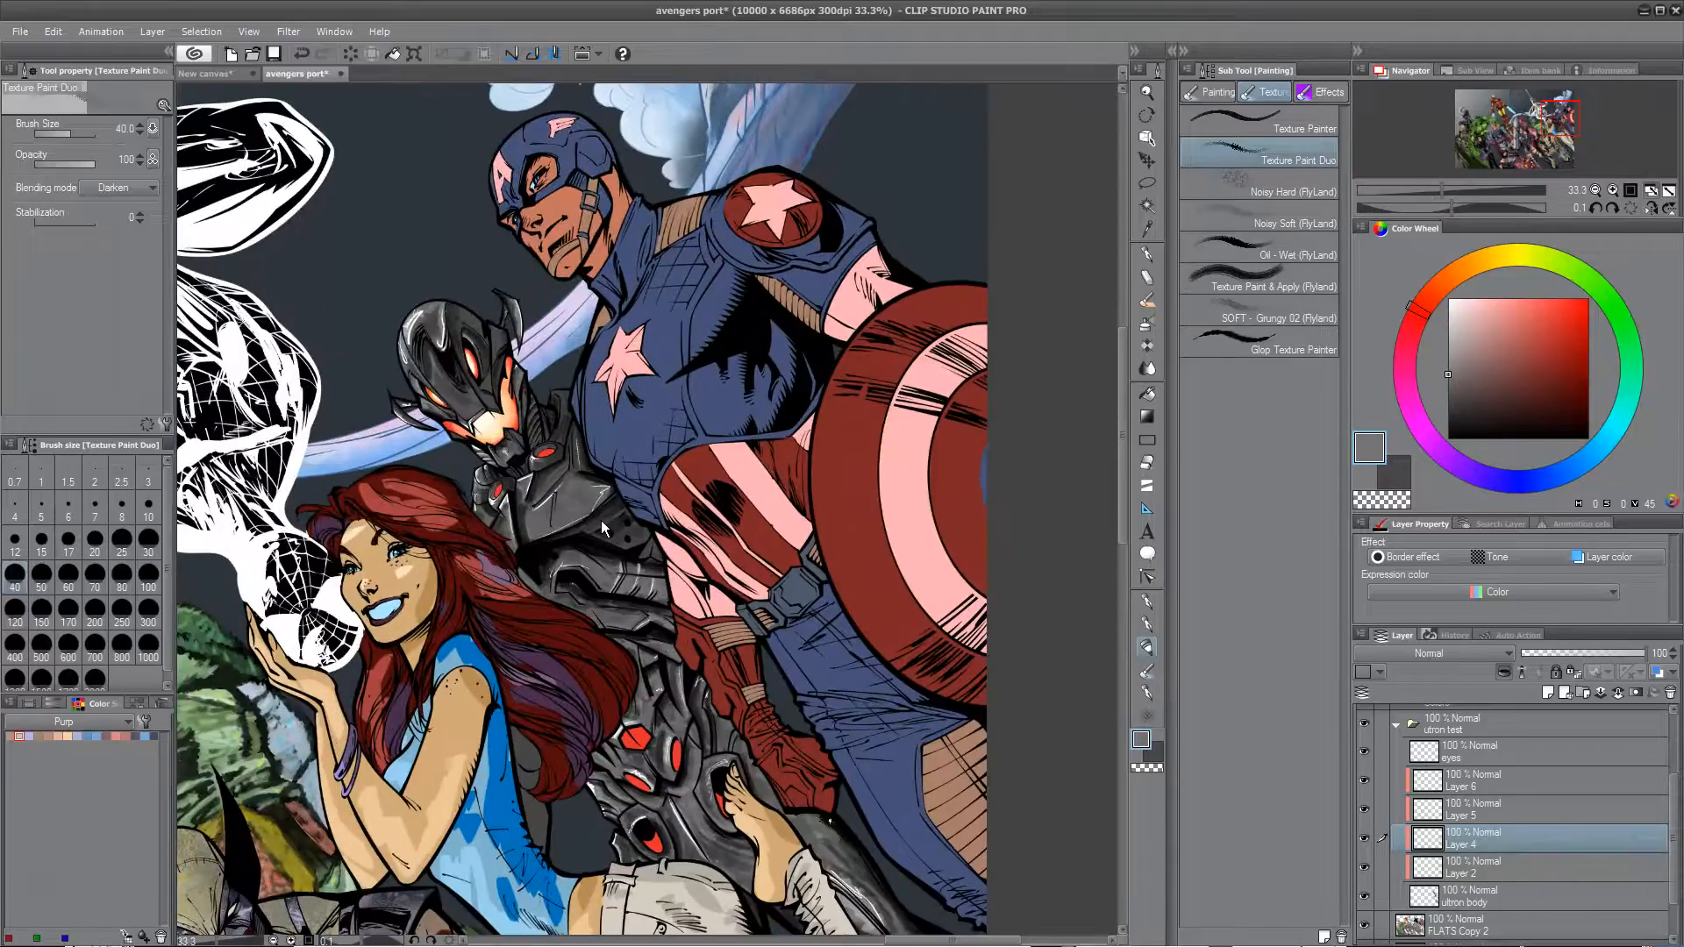
pyautogui.scroll(2, 602, 519)
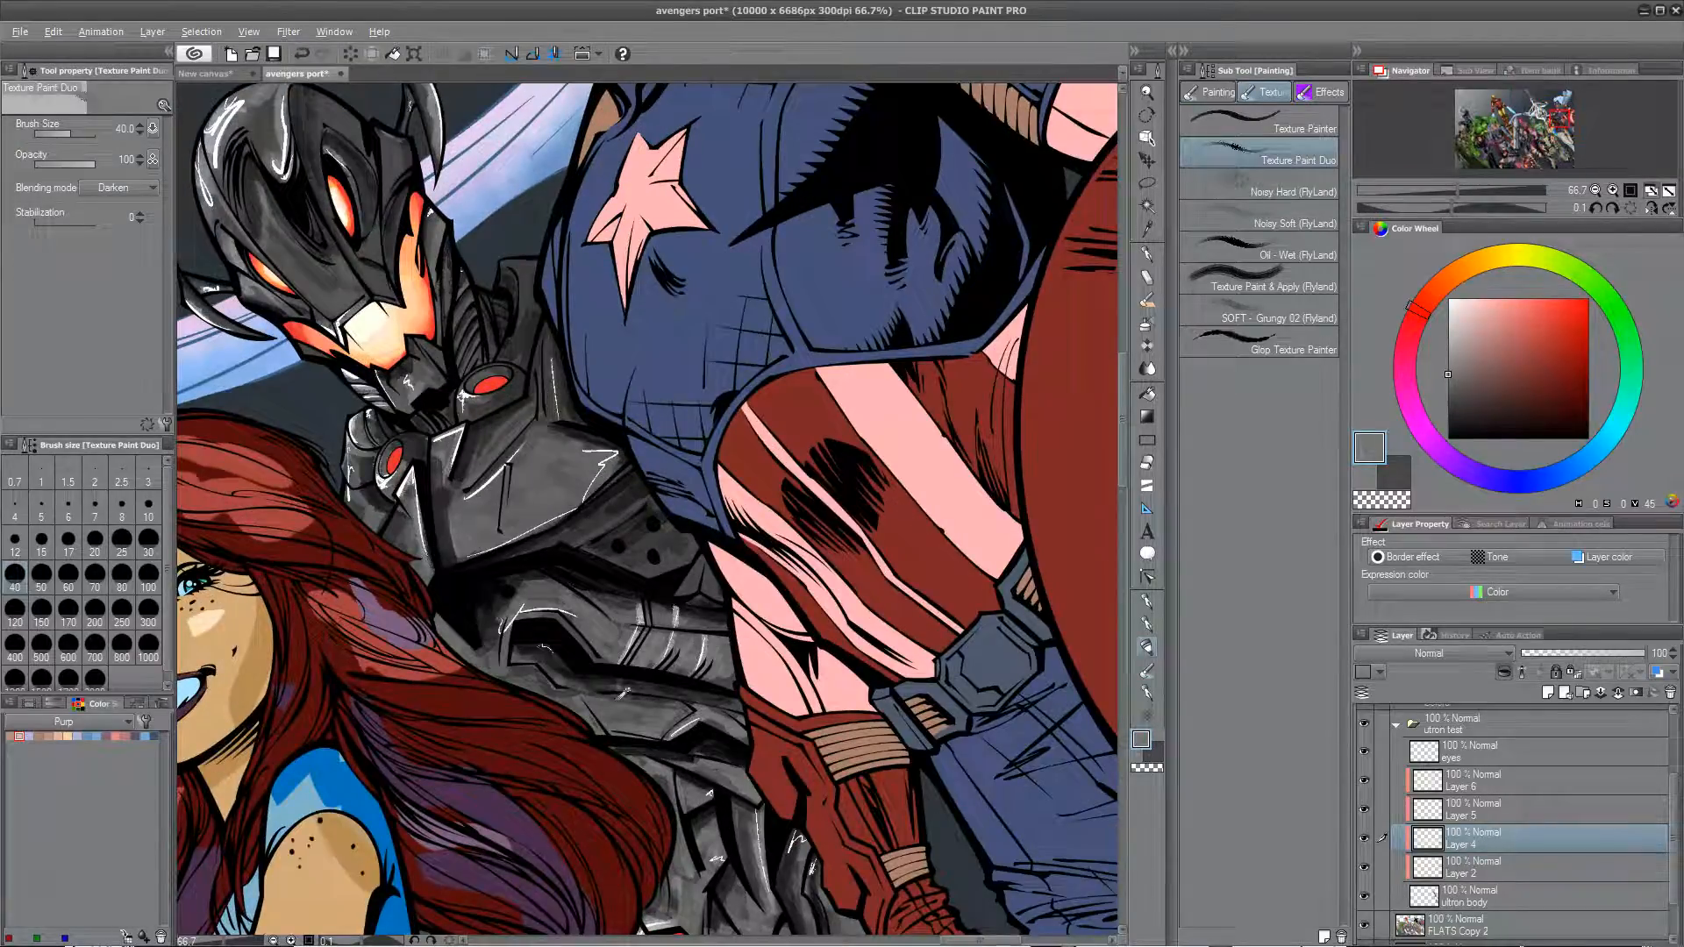
# Step: Sample a near-black grey from the chest armour and deepen the shadows on Ultron's abdomen
pyautogui.keyDown('alt'); pyautogui.click(554, 658); pyautogui.keyUp('alt')
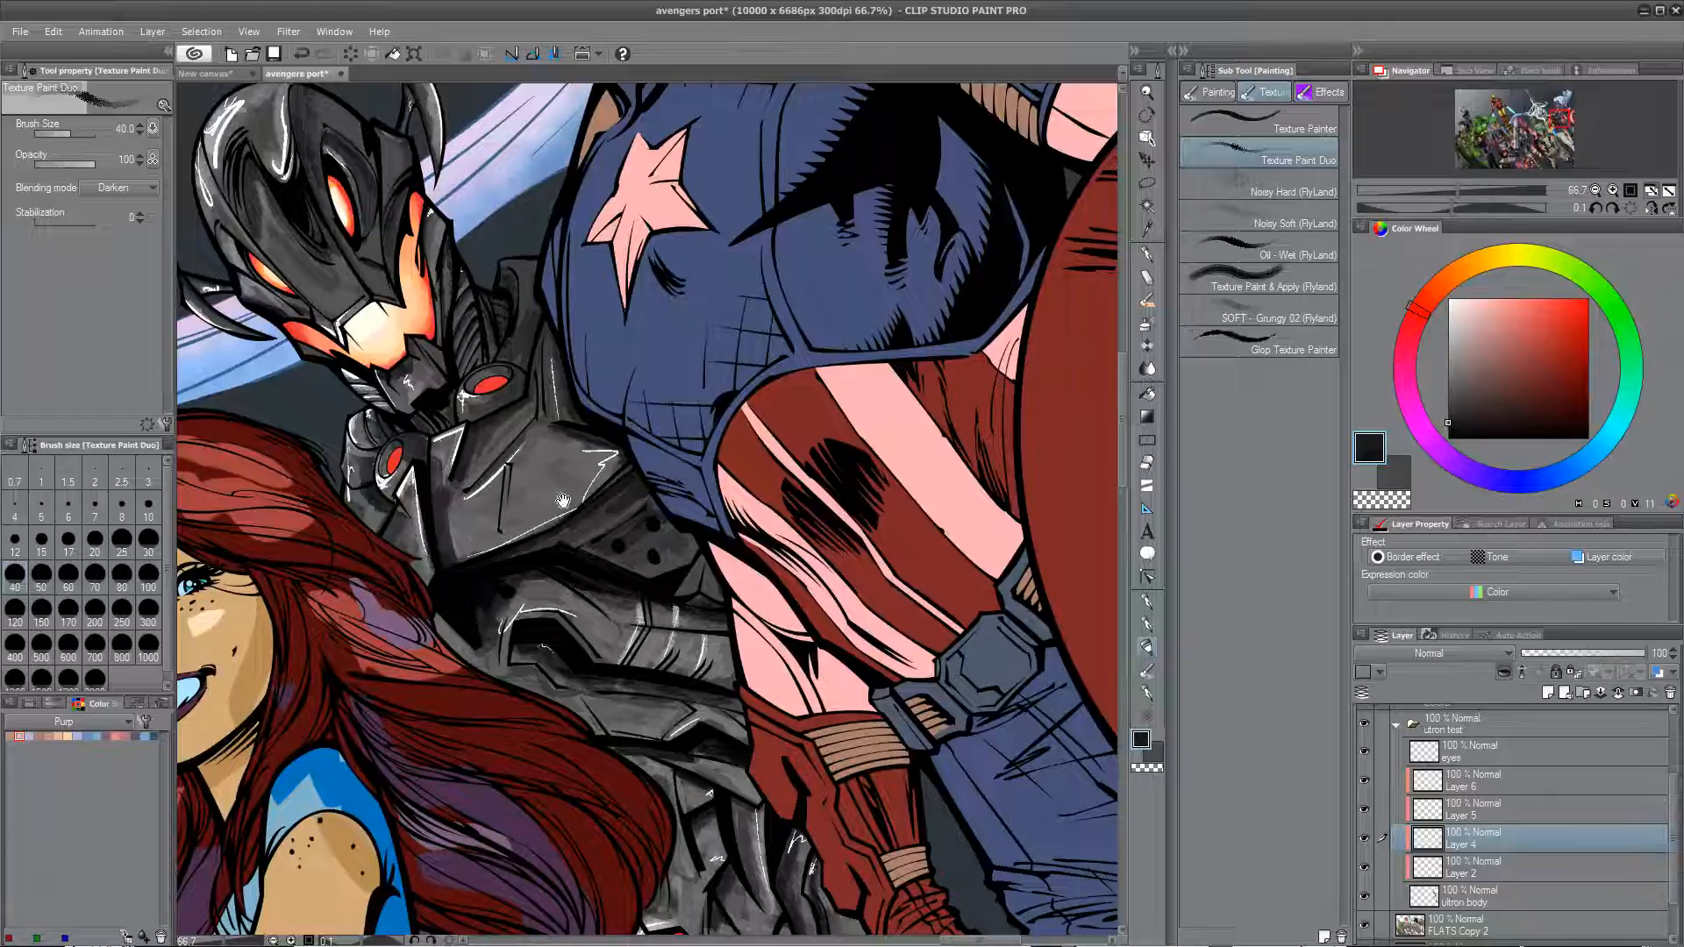
pyautogui.moveTo(635, 590); pyautogui.dragTo(443, 72)
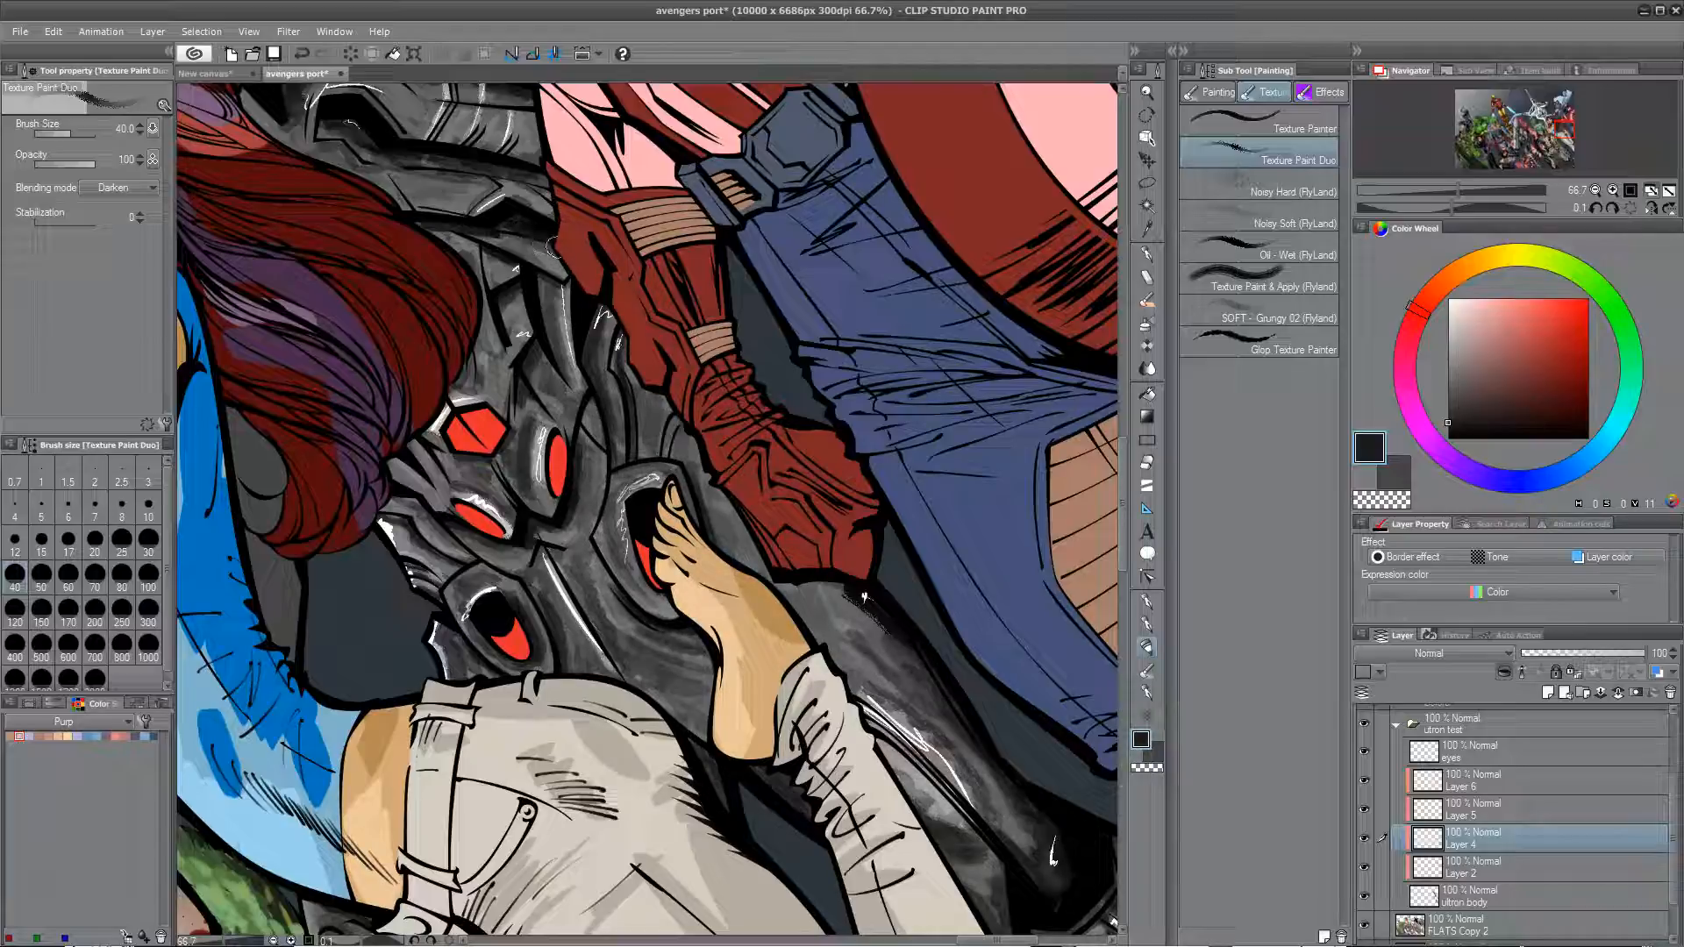
pyautogui.moveTo(491, 395); pyautogui.dragTo(495, 329)
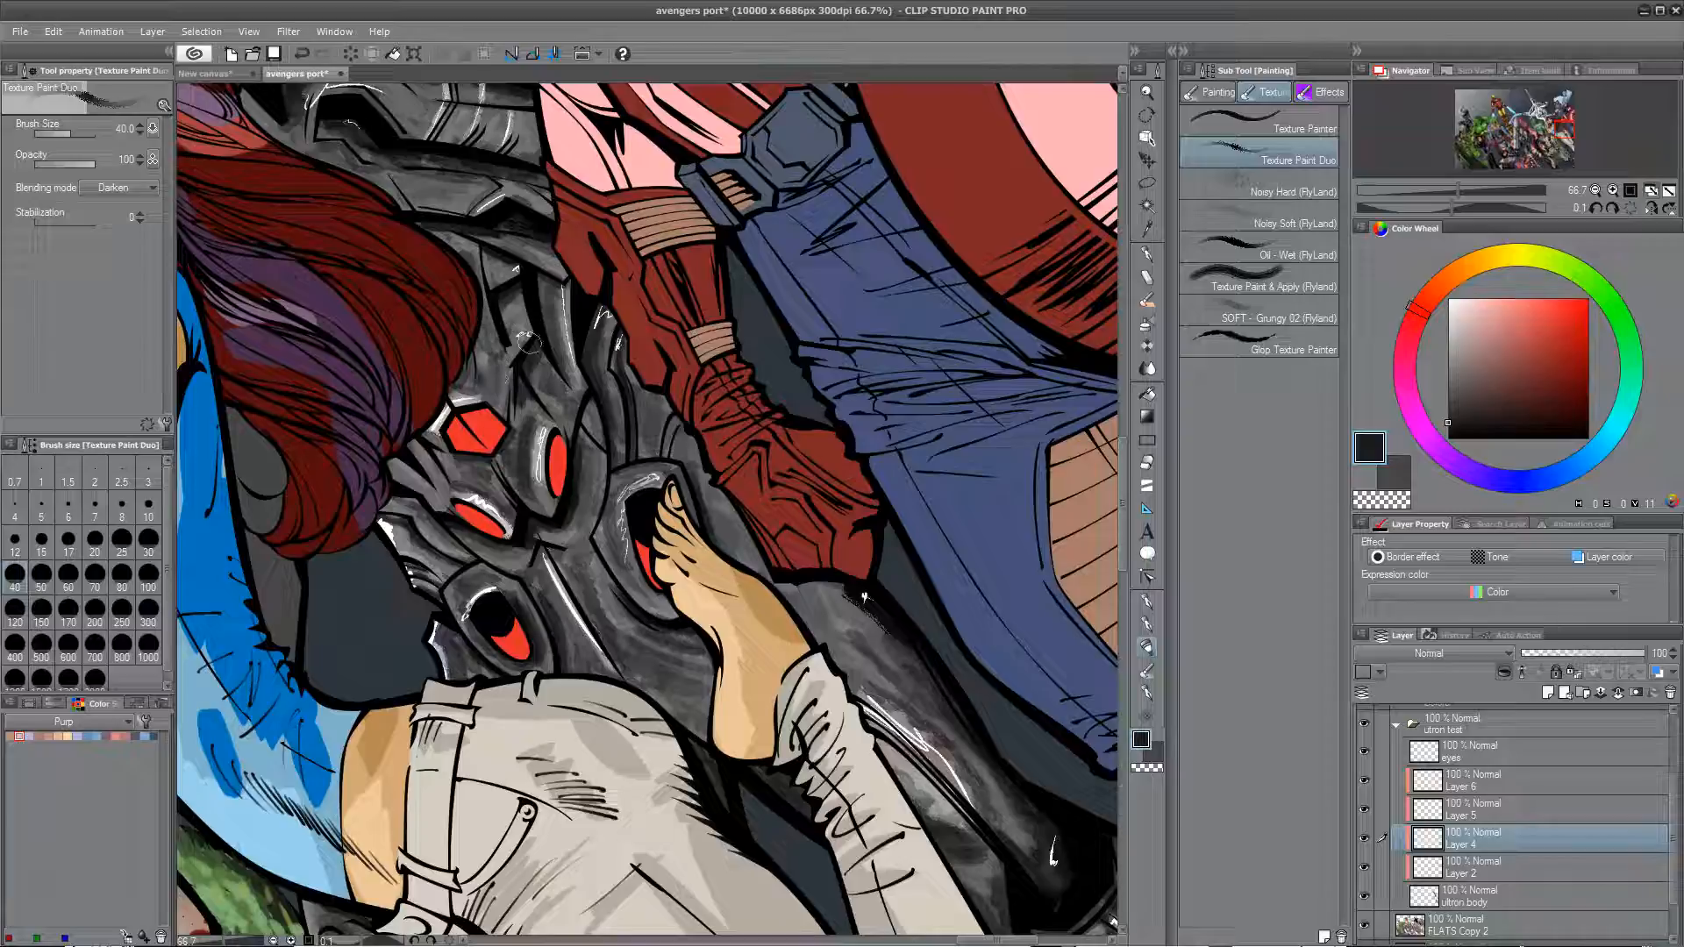
pyautogui.moveTo(463, 263); pyautogui.dragTo(530, 394)
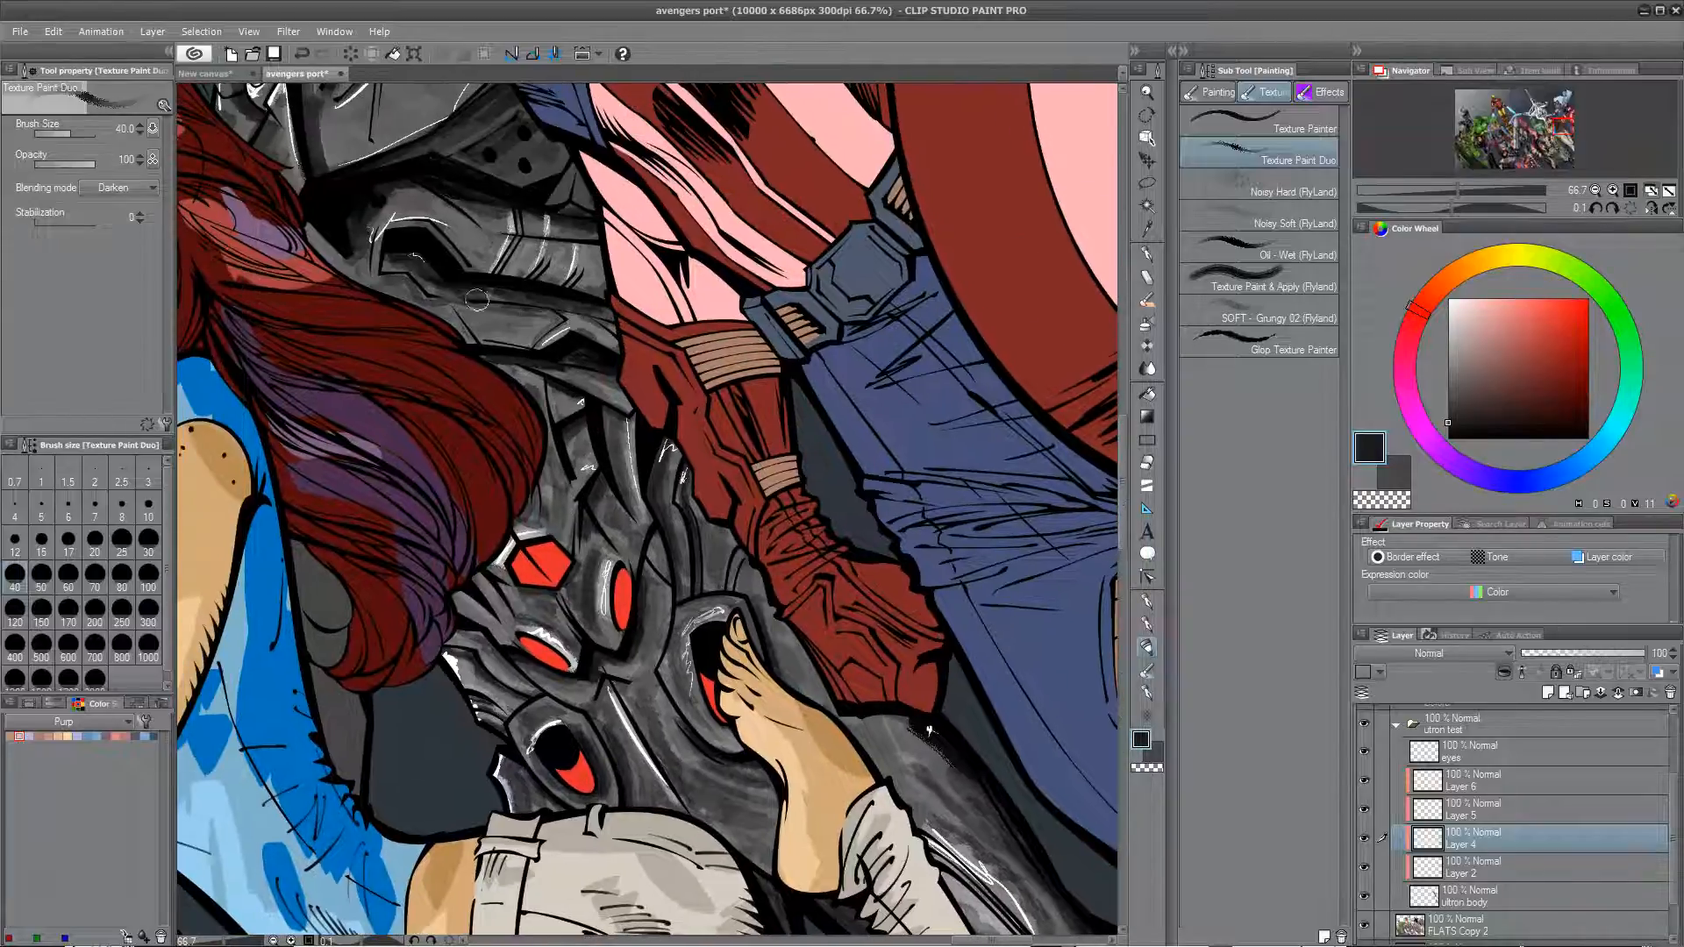
# Step: Deepen the near-black shading on Ultron's ribbed abdomen and on the waist armour around the red lights
pyautogui.moveTo(500, 307); pyautogui.dragTo(519, 351)
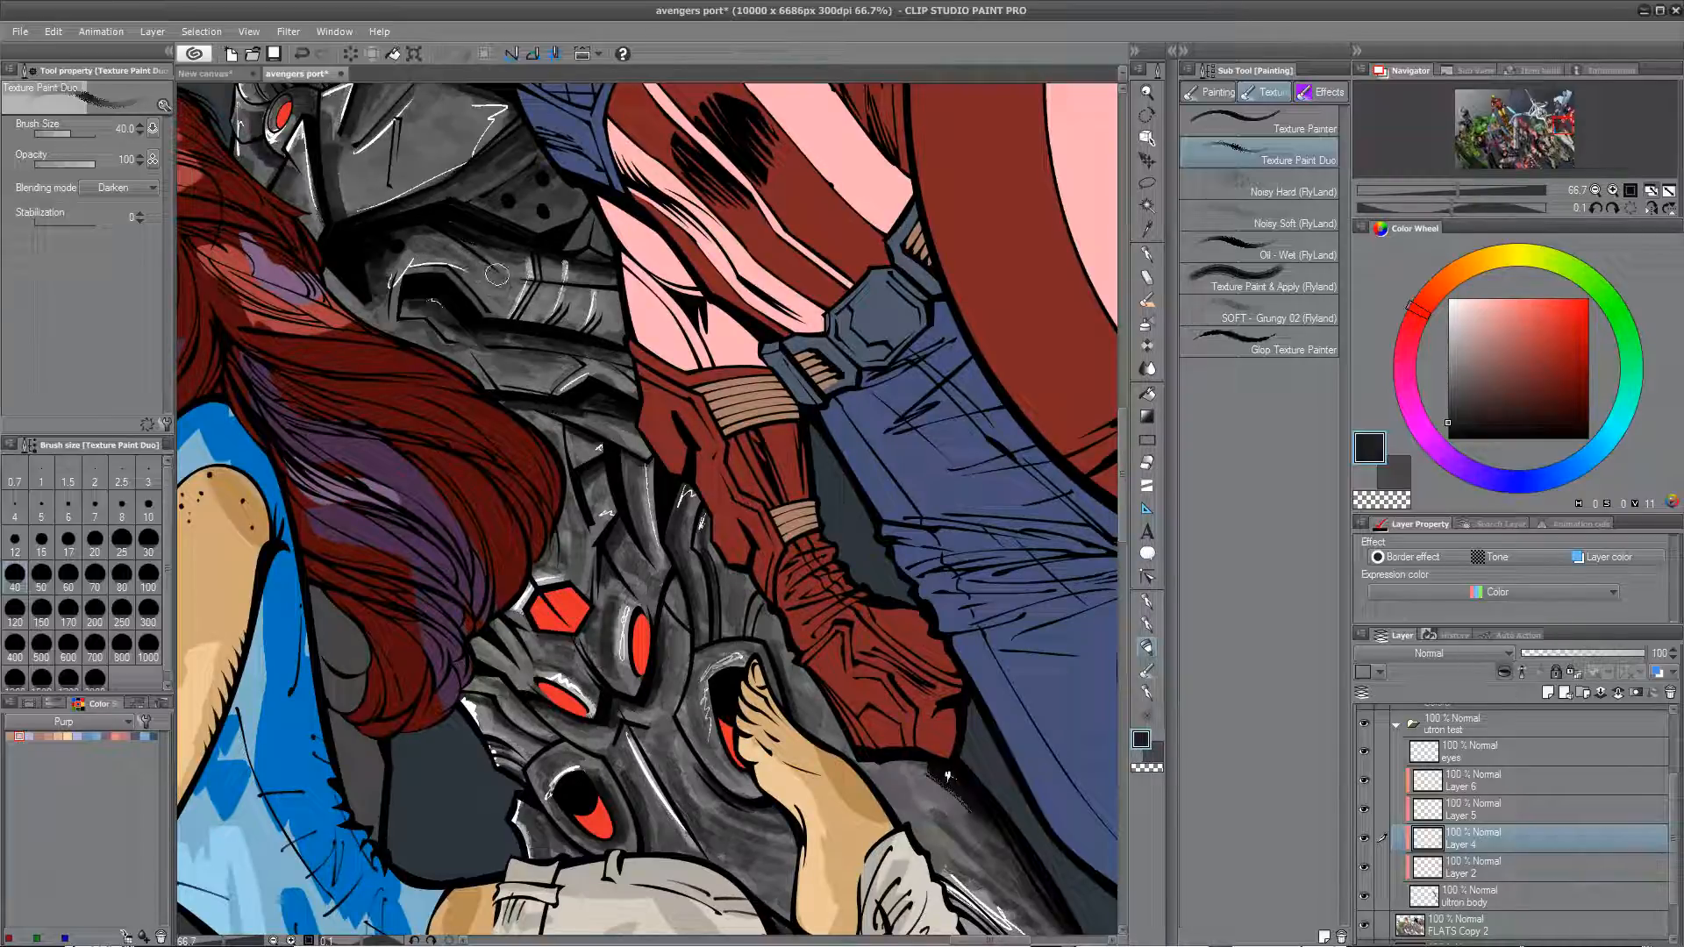
pyautogui.scroll(-3, 661, 622)
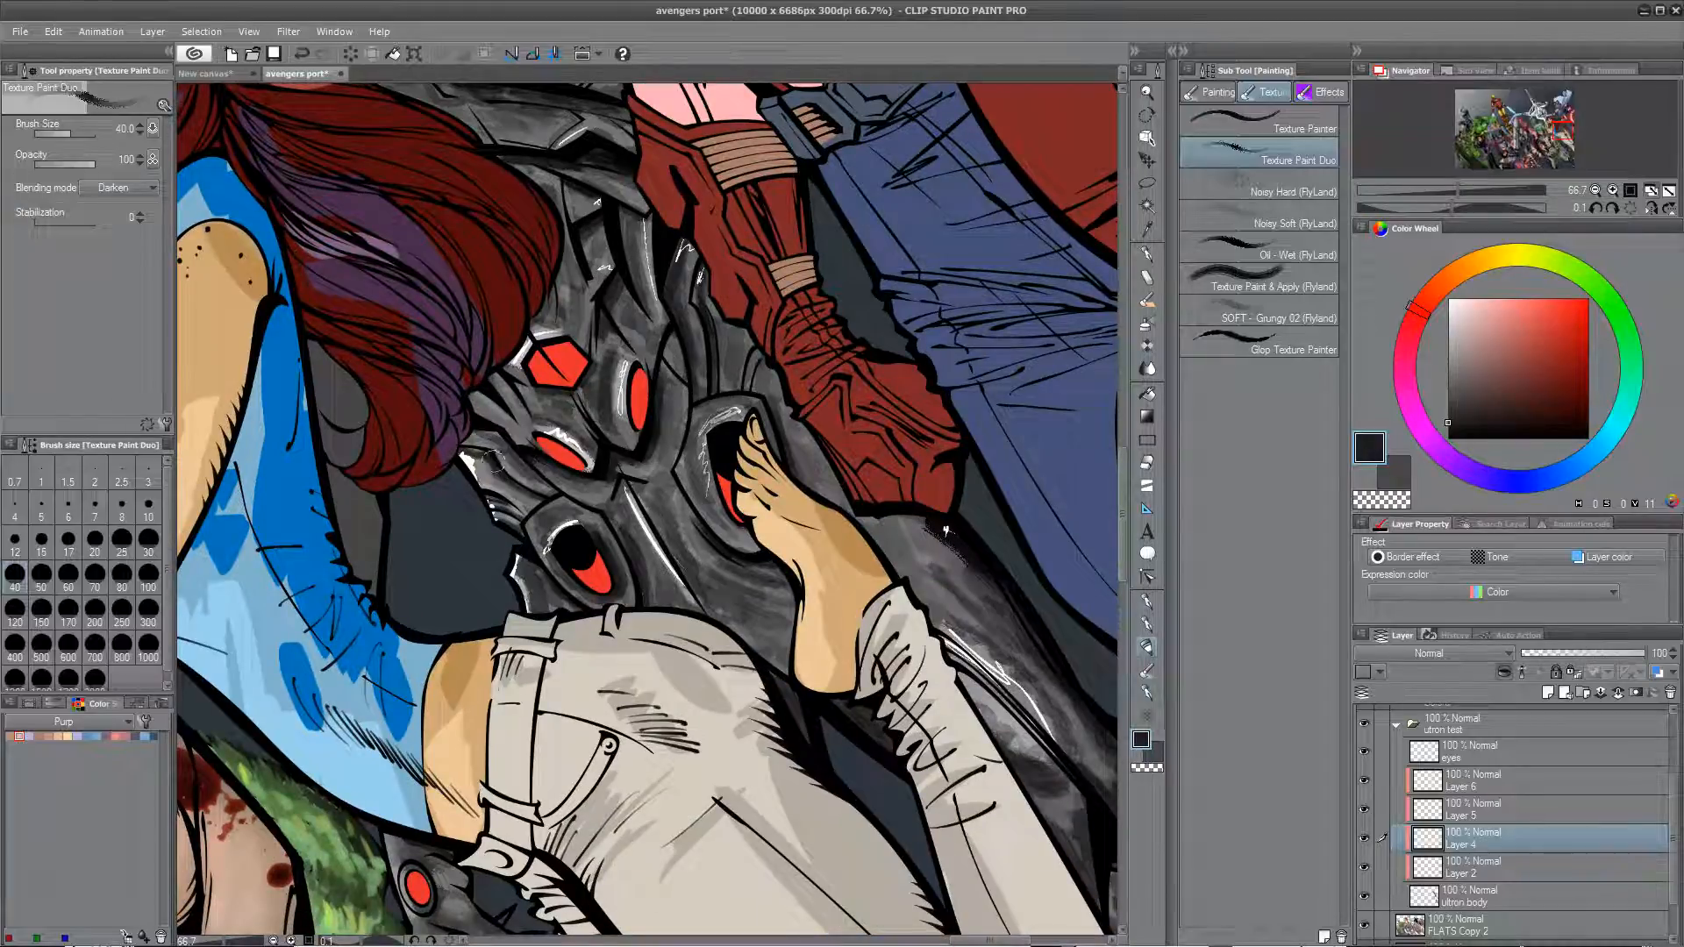
pyautogui.moveTo(726, 545)
pyautogui.mouseDown()
pyautogui.moveTo(672, 485)
pyautogui.moveTo(678, 541)
pyautogui.moveTo(707, 565)
pyautogui.moveTo(661, 462)
pyautogui.mouseUp()
pyautogui.moveTo(678, 393); pyautogui.dragTo(669, 456)
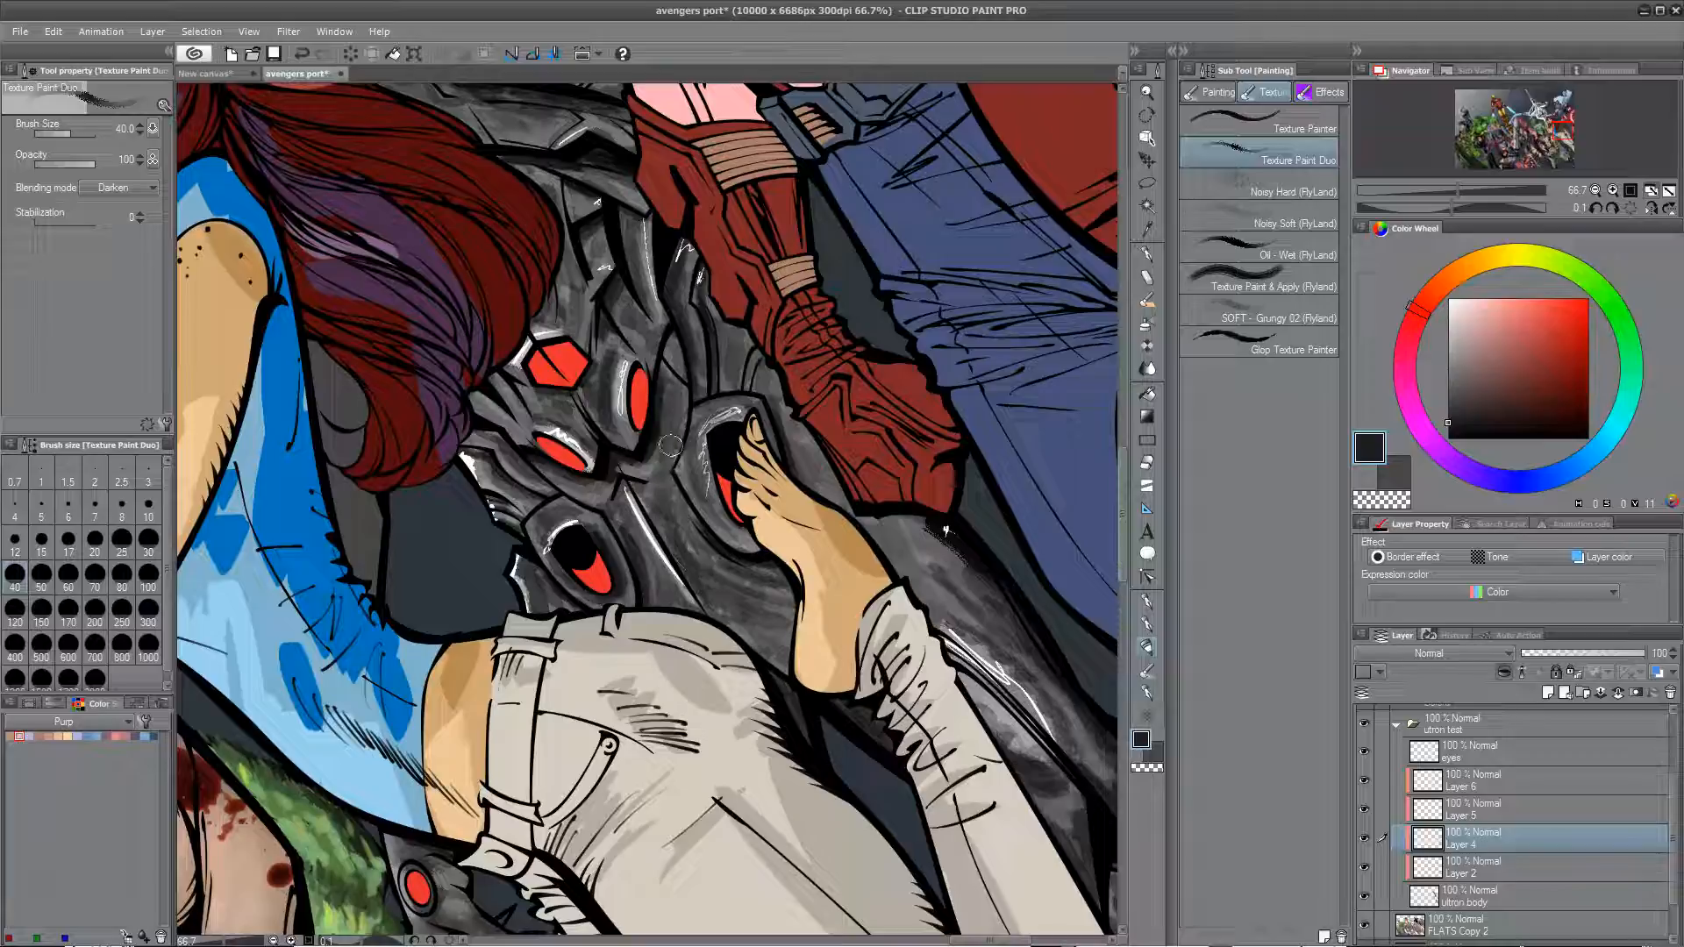
pyautogui.moveTo(630, 306); pyautogui.dragTo(635, 322)
pyautogui.moveTo(589, 256)
pyautogui.mouseDown()
pyautogui.moveTo(608, 215)
pyautogui.moveTo(573, 191)
pyautogui.moveTo(612, 206)
pyautogui.moveTo(618, 250)
pyautogui.moveTo(553, 292)
pyautogui.mouseUp()
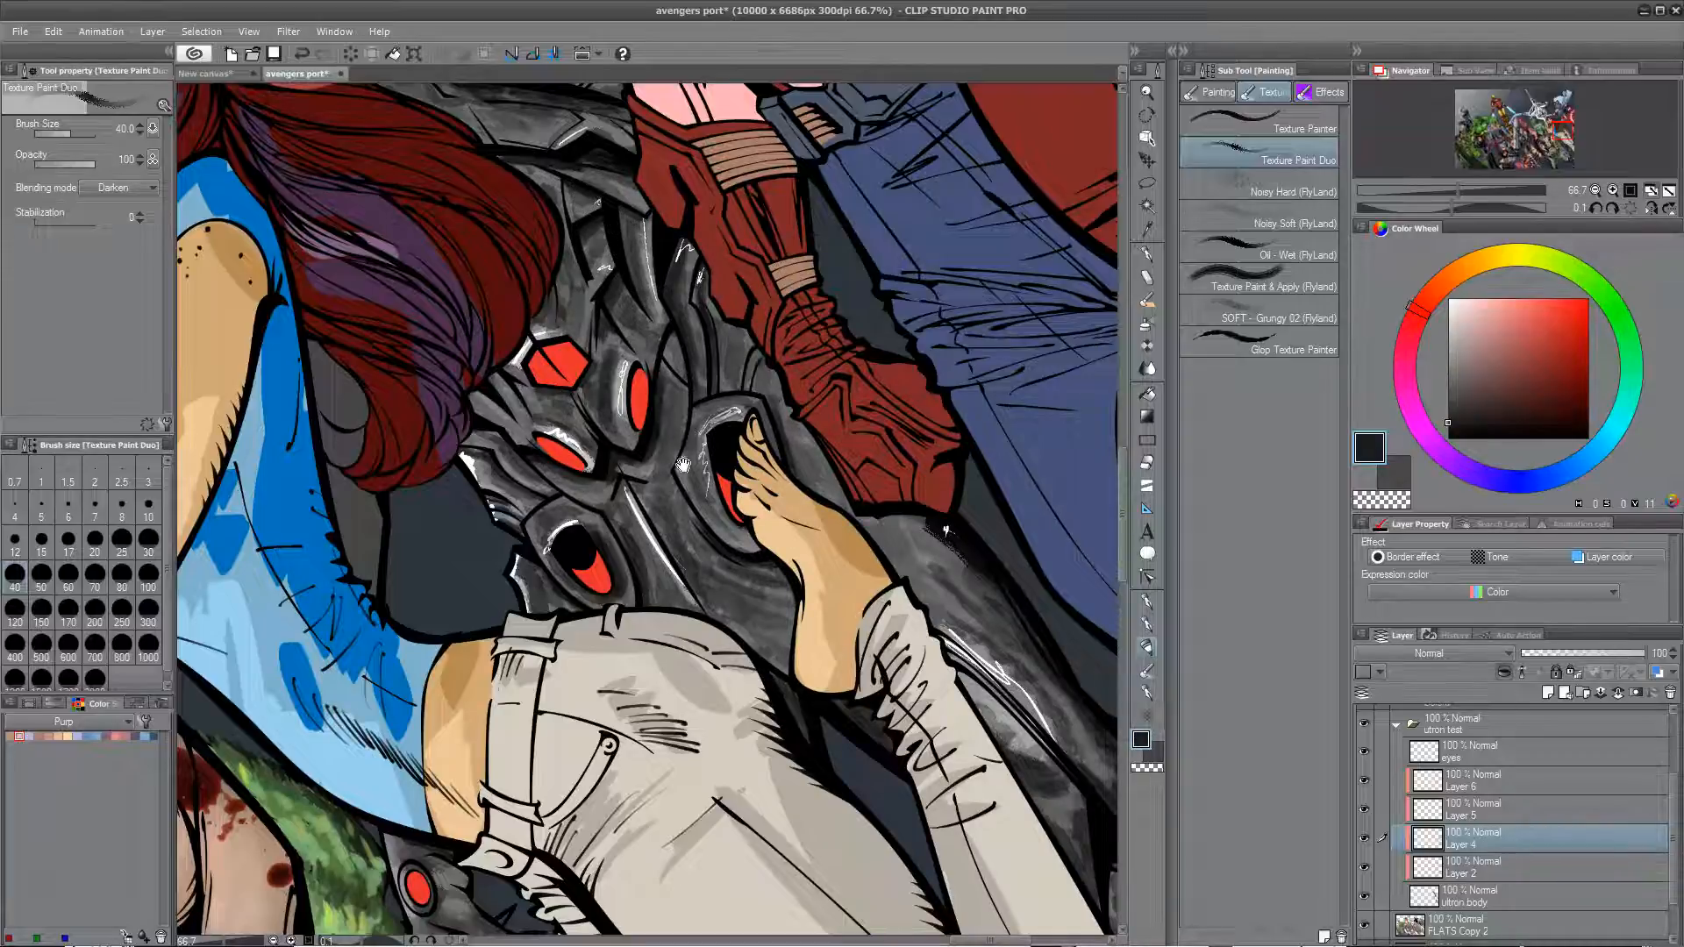
# Step: Sample white from the highlight on Ultron's lower-leg armour and brush highlights around the red knee light
pyautogui.moveTo(772, 622); pyautogui.dragTo(645, 421)
pyautogui.moveTo(817, 513)
pyautogui.mouseDown()
pyautogui.moveTo(801, 548)
pyautogui.moveTo(651, 575)
pyautogui.mouseUp()
pyautogui.moveTo(643, 468); pyautogui.dragTo(629, 450)
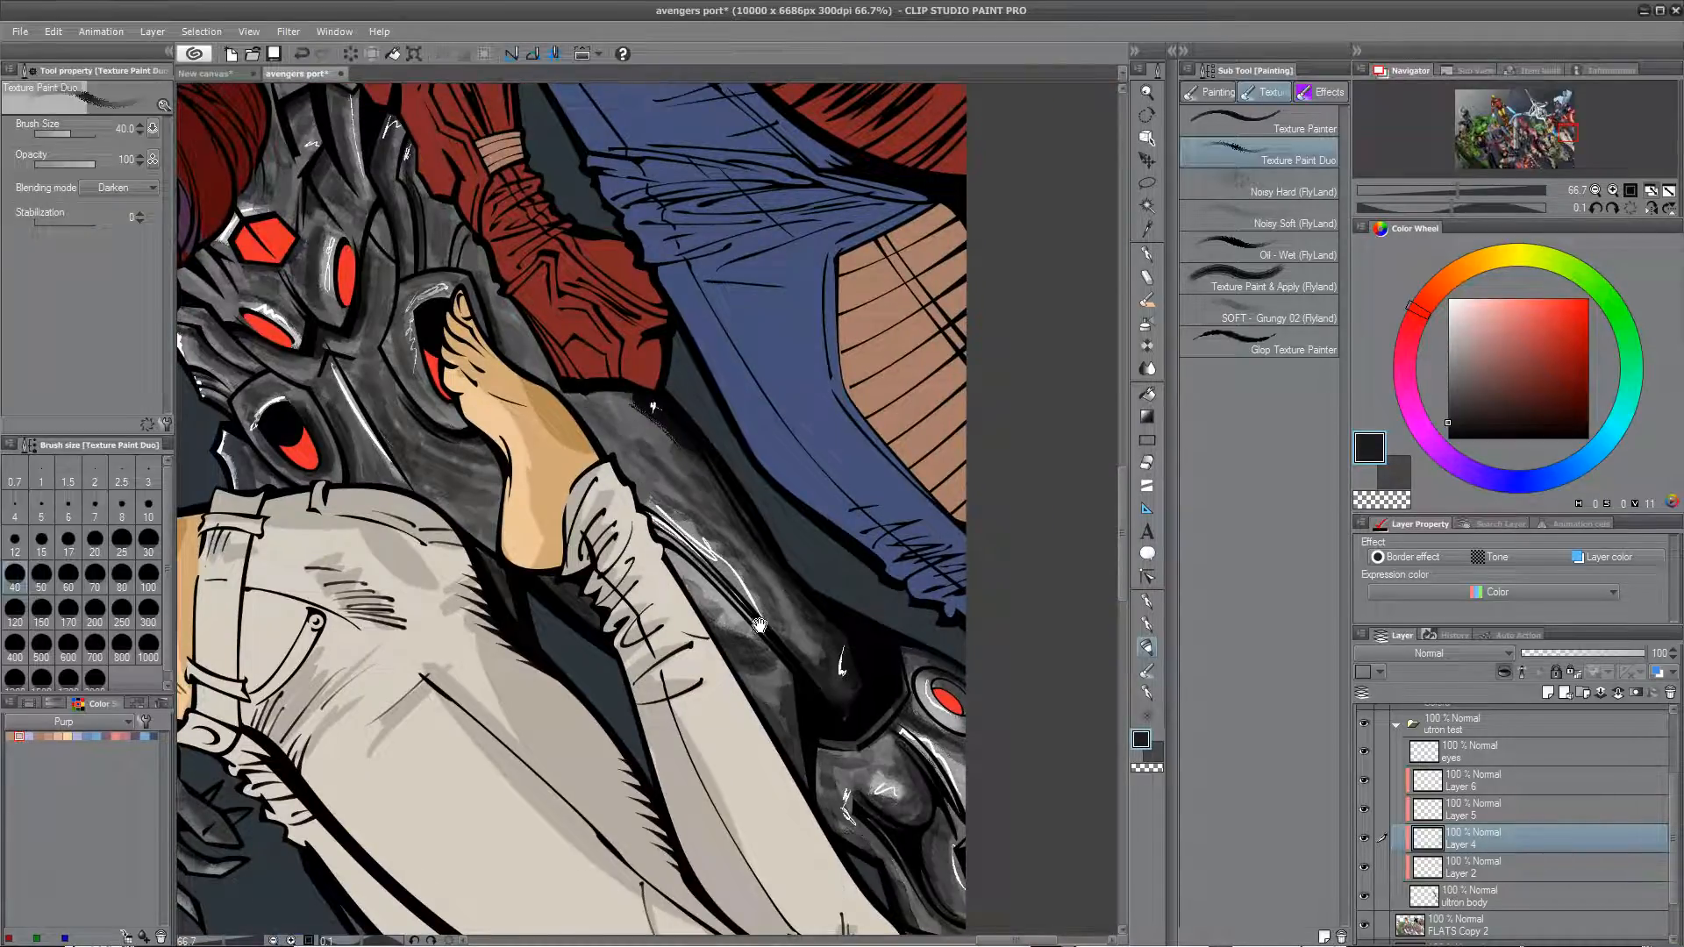
pyautogui.moveTo(858, 586); pyautogui.dragTo(760, 319)
pyautogui.moveTo(756, 829); pyautogui.dragTo(771, 306)
pyautogui.moveTo(758, 460); pyautogui.dragTo(691, 167)
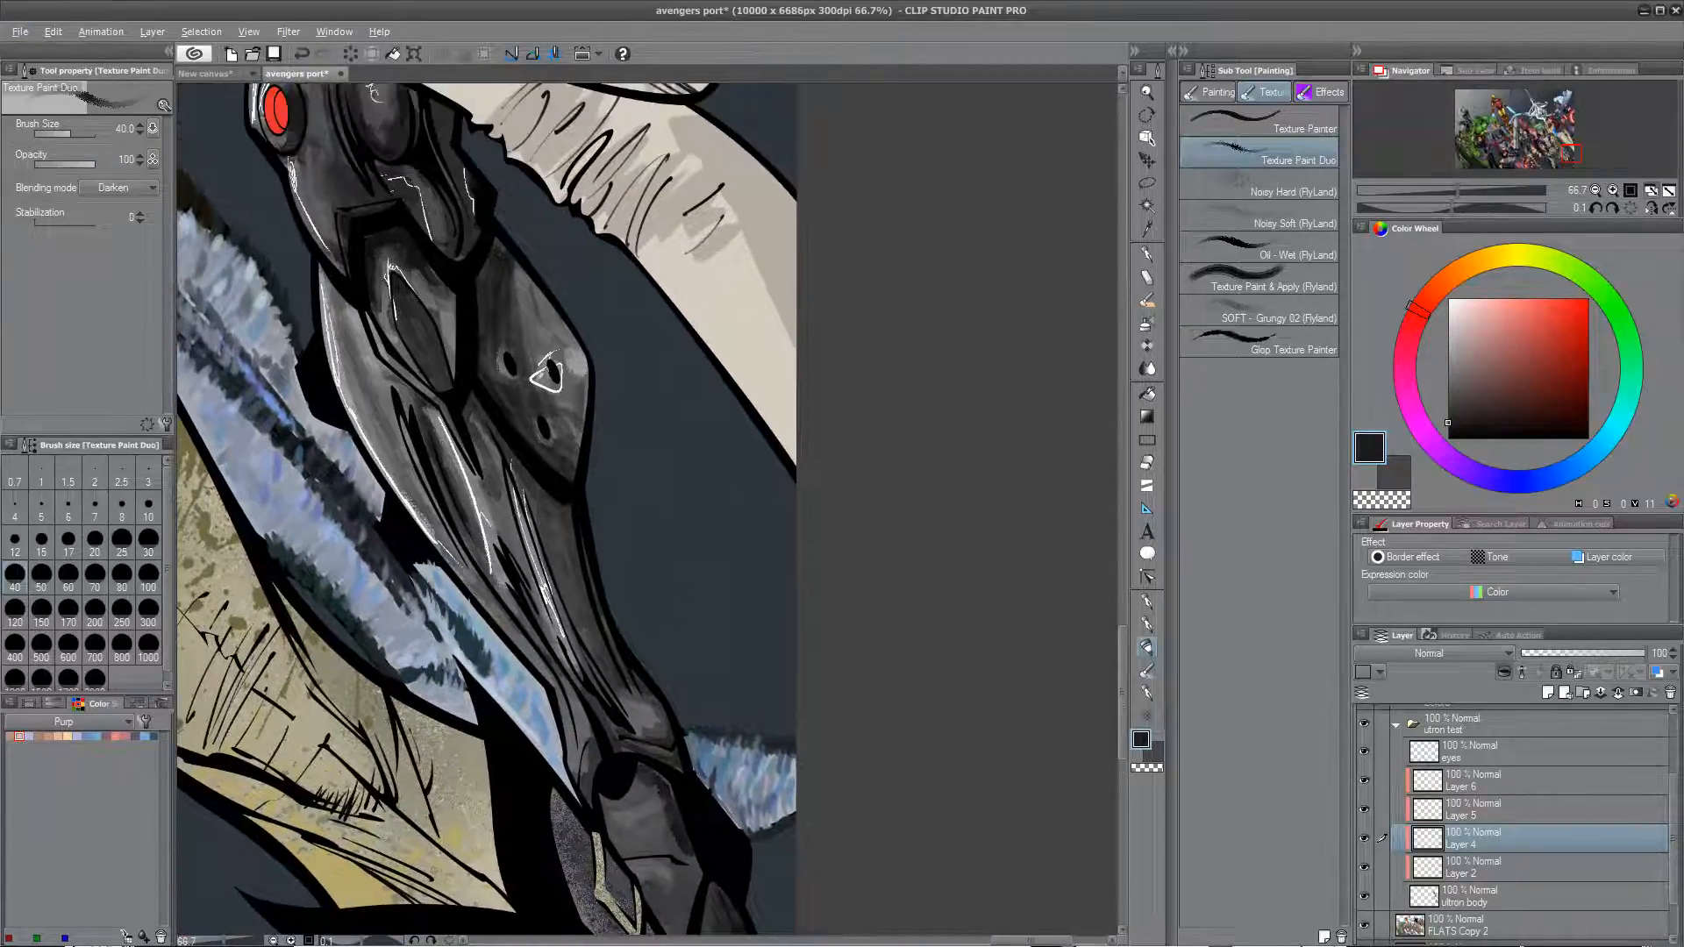
pyautogui.keyDown('alt'); pyautogui.click(544, 372); pyautogui.keyUp('alt')
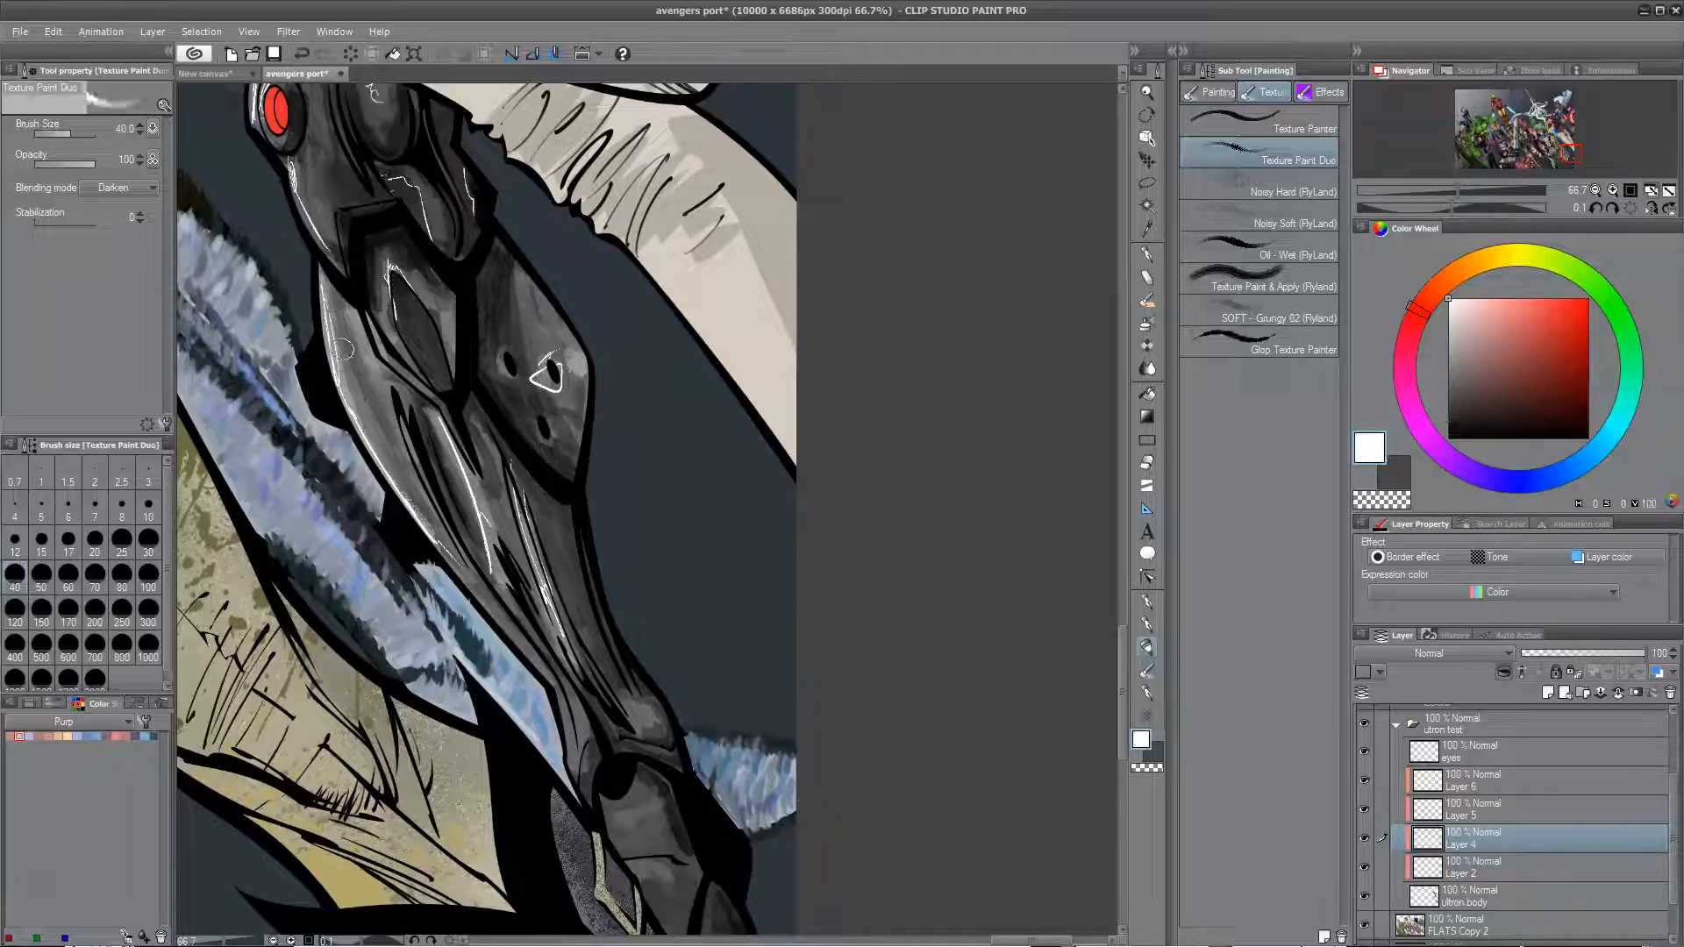
pyautogui.moveTo(308, 276); pyautogui.dragTo(392, 452)
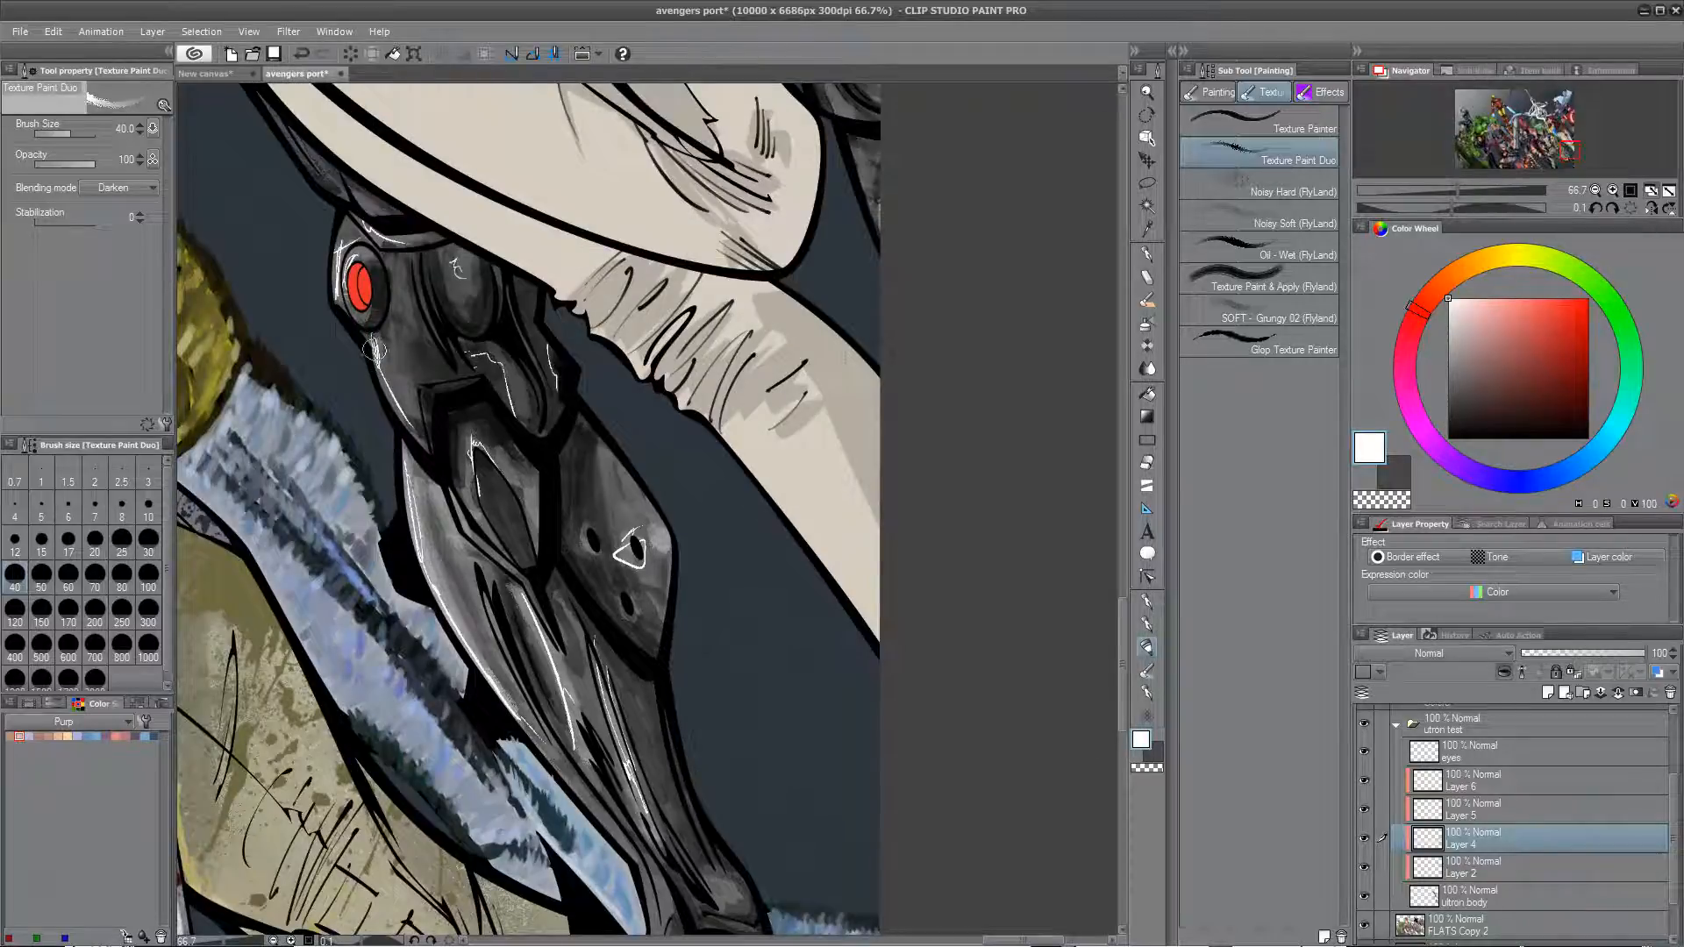
pyautogui.moveTo(379, 328); pyautogui.dragTo(418, 470)
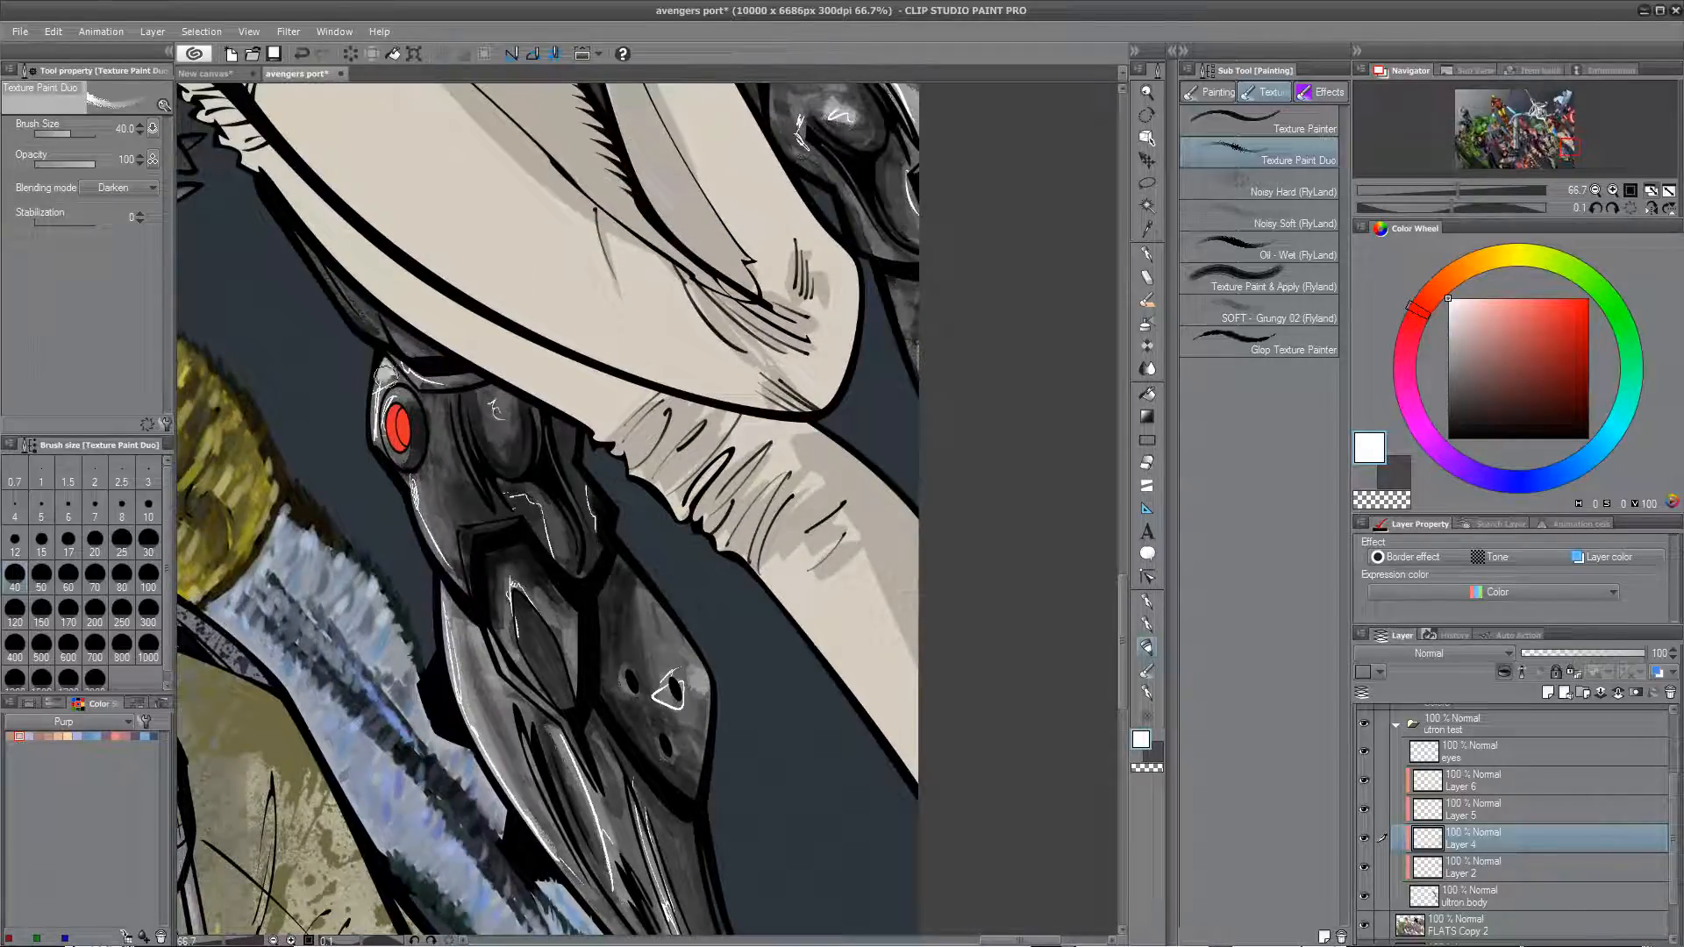
pyautogui.moveTo(375, 372); pyautogui.dragTo(386, 379)
# Step: Brush white highlights onto Ultron's torso armour, up to the chest plate and the red collar light
pyautogui.moveTo(366, 339); pyautogui.dragTo(473, 667)
pyautogui.moveTo(465, 369); pyautogui.dragTo(614, 833)
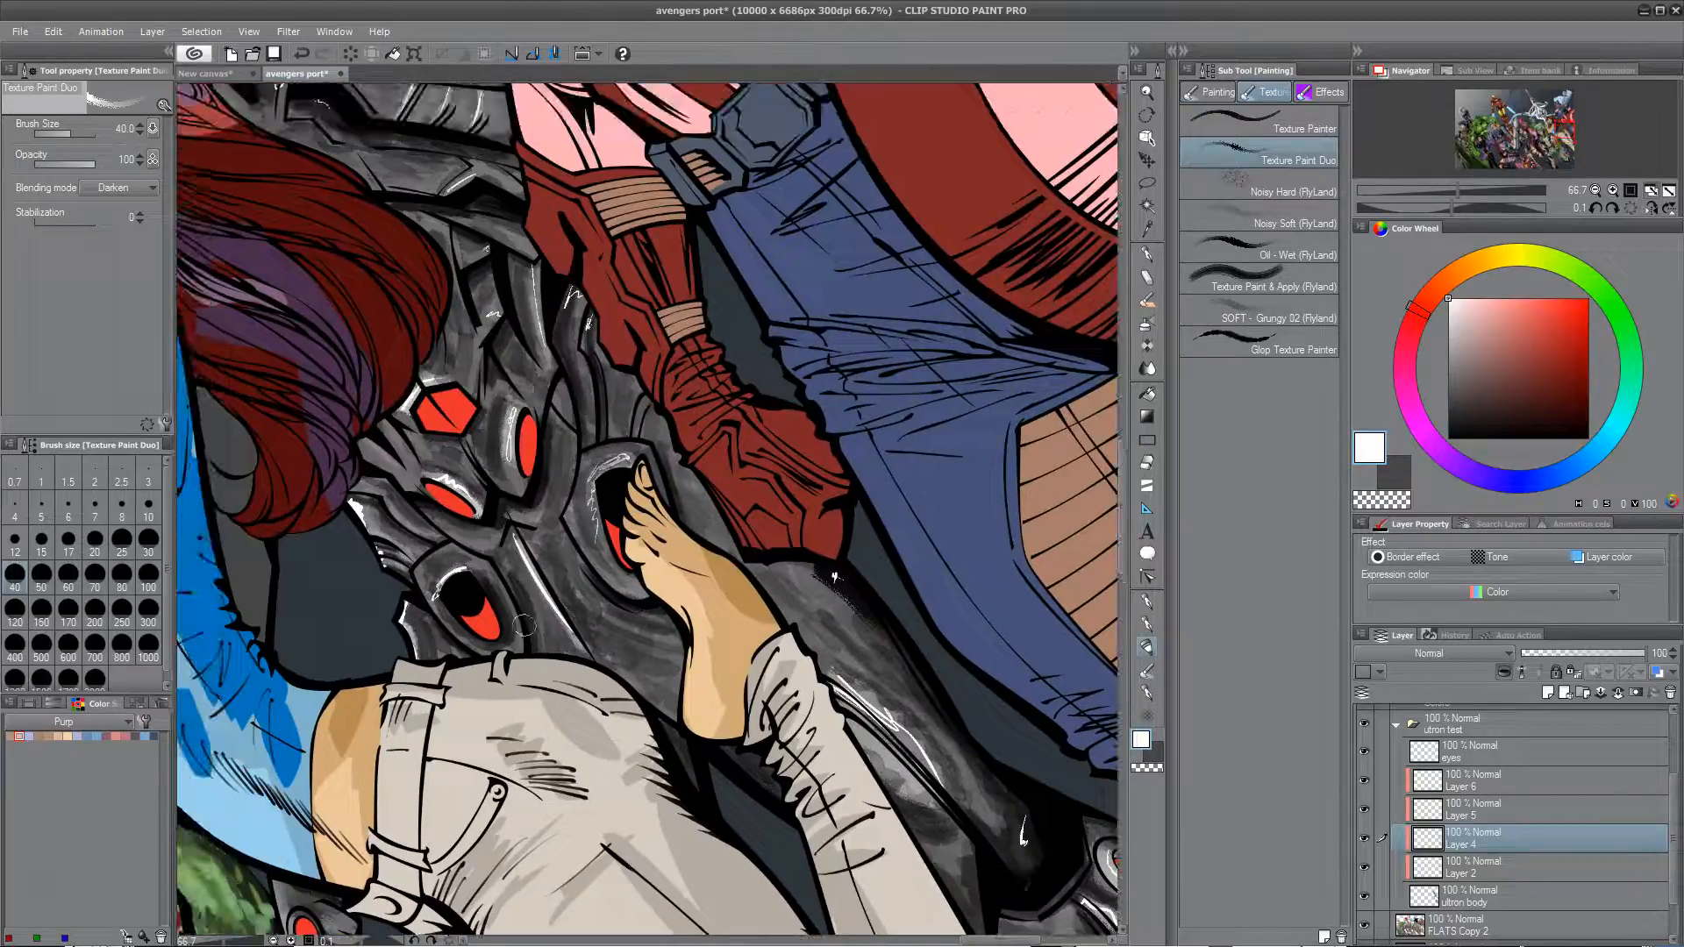
pyautogui.moveTo(396, 526); pyautogui.dragTo(536, 728)
pyautogui.moveTo(557, 564); pyautogui.dragTo(650, 783)
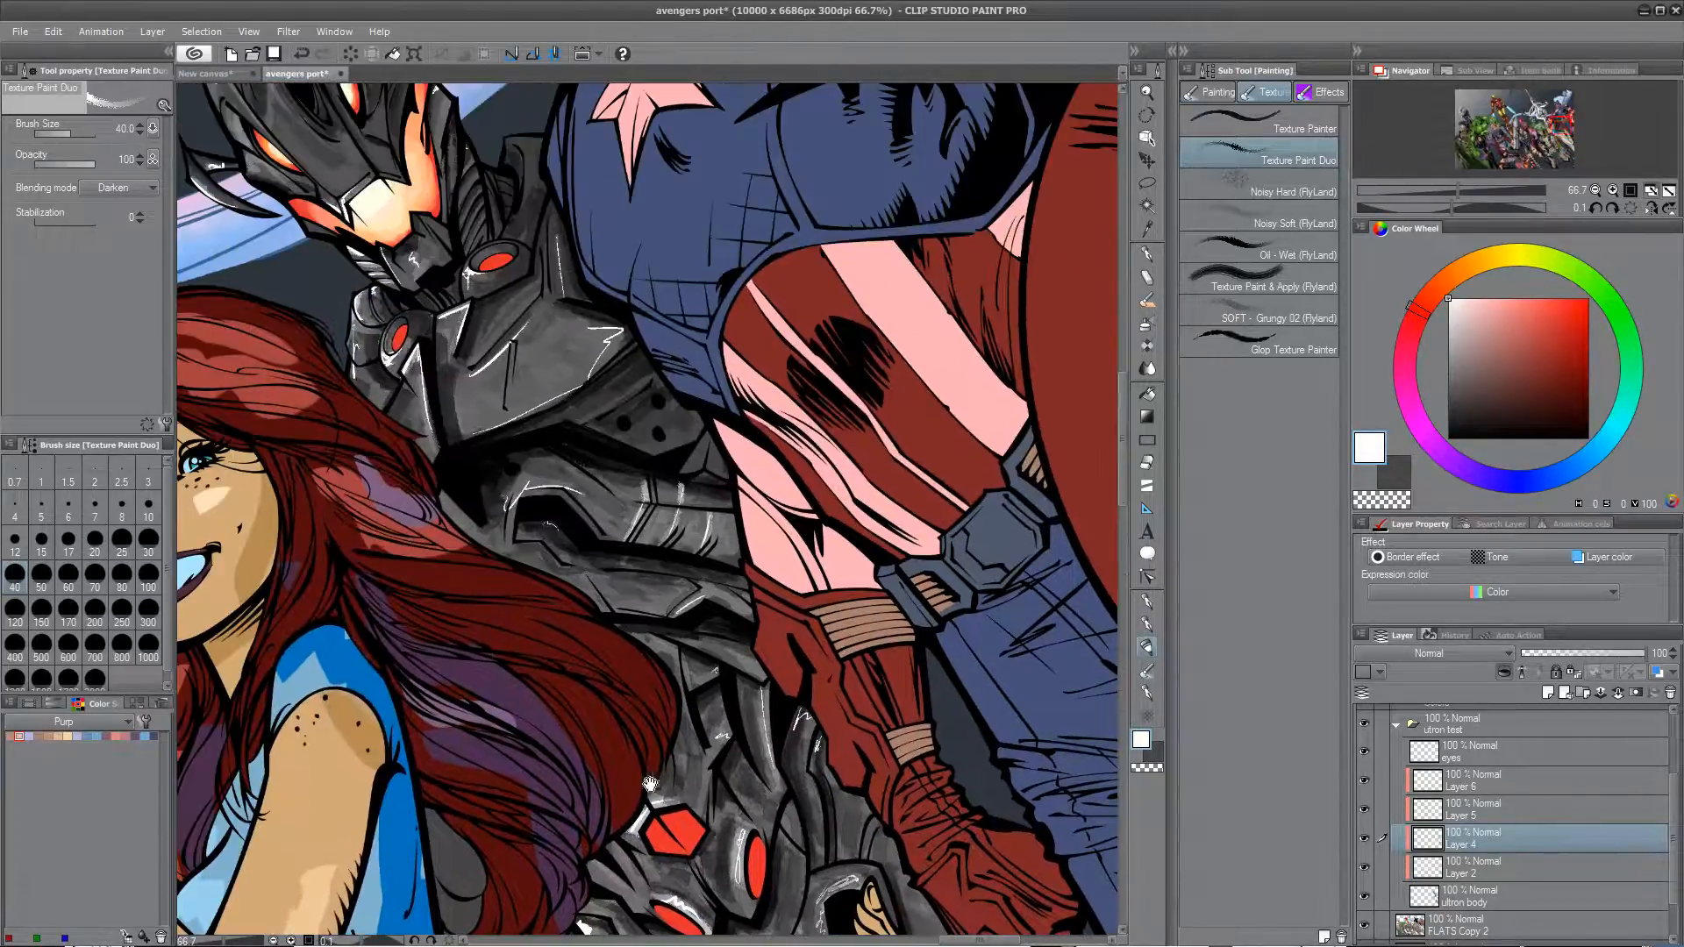
pyautogui.moveTo(465, 393)
pyautogui.mouseDown()
pyautogui.moveTo(533, 336)
pyautogui.moveTo(501, 374)
pyautogui.moveTo(554, 339)
pyautogui.moveTo(555, 356)
pyautogui.moveTo(594, 332)
pyautogui.mouseUp()
pyautogui.moveTo(477, 402); pyautogui.dragTo(478, 451)
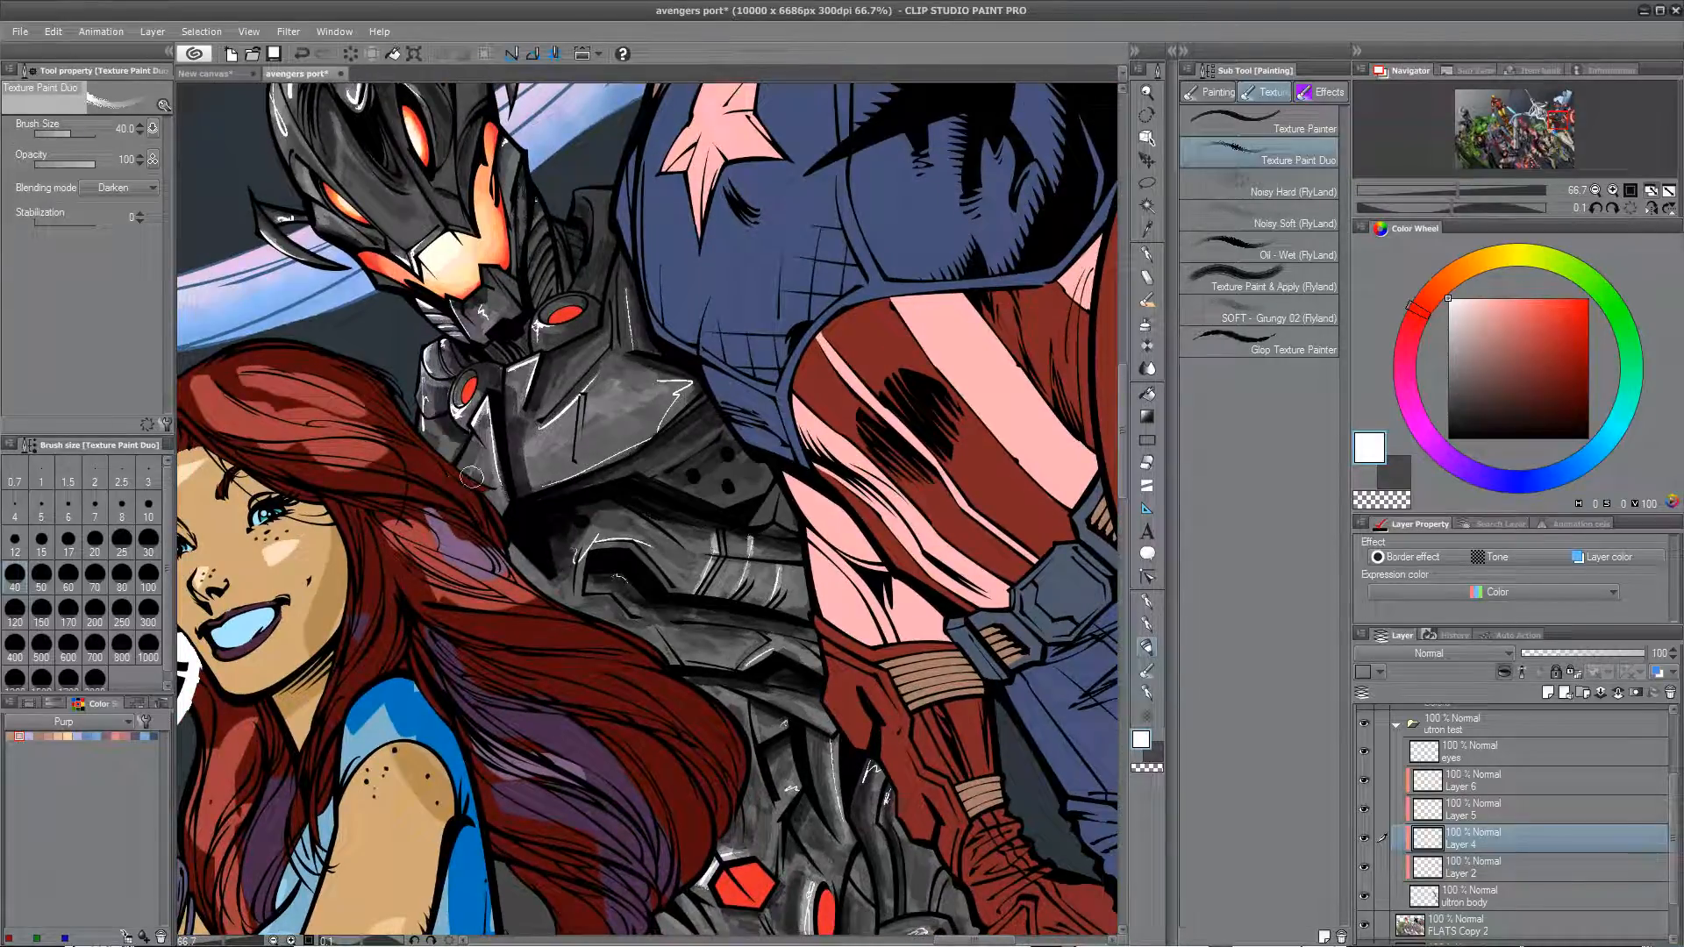
pyautogui.moveTo(444, 447); pyautogui.dragTo(430, 405)
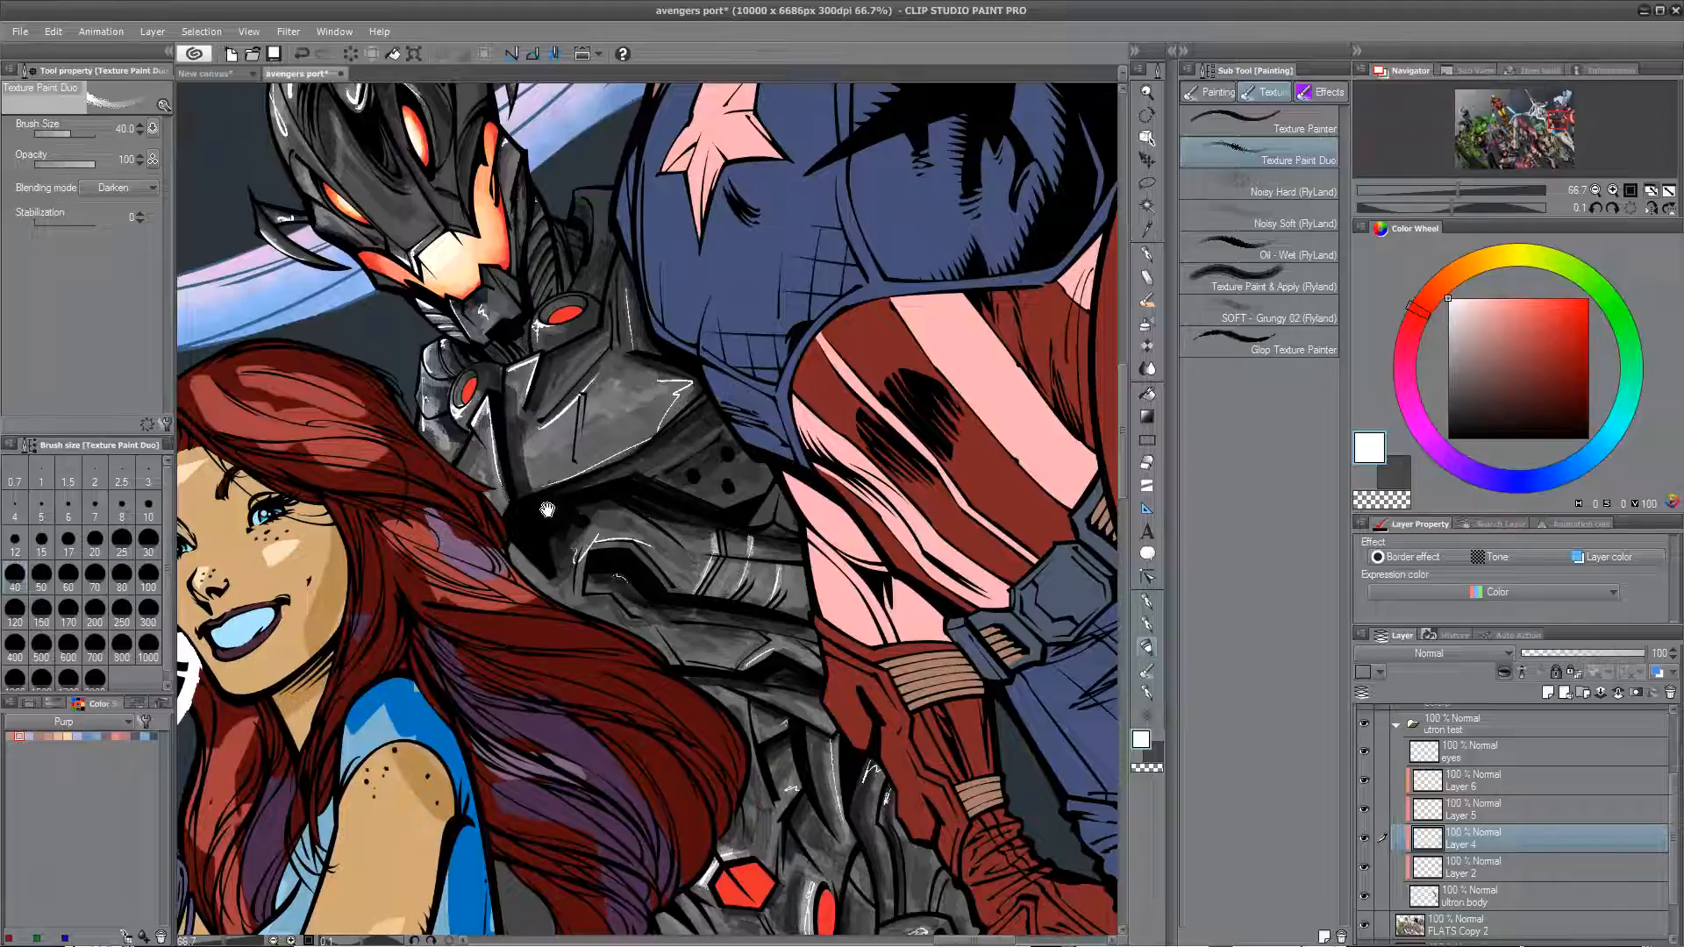
pyautogui.moveTo(546, 510); pyautogui.dragTo(507, 638)
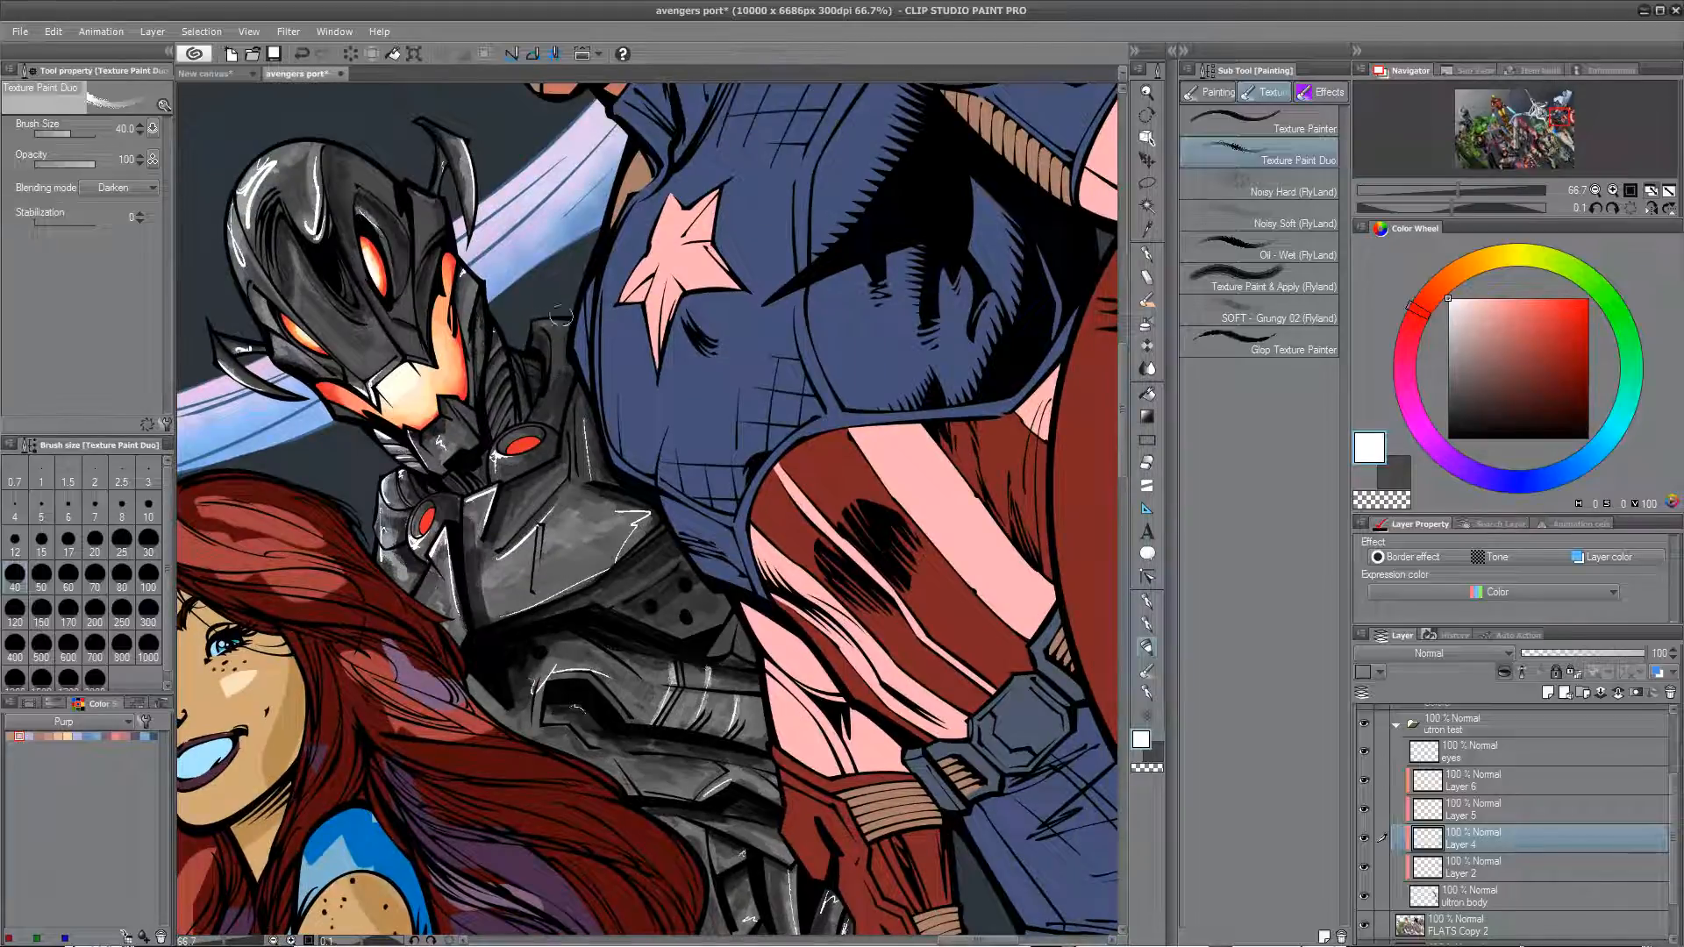
# Step: Touch up Ultron's helmet and neck armour with white highlights
pyautogui.moveTo(634, 455); pyautogui.dragTo(675, 474)
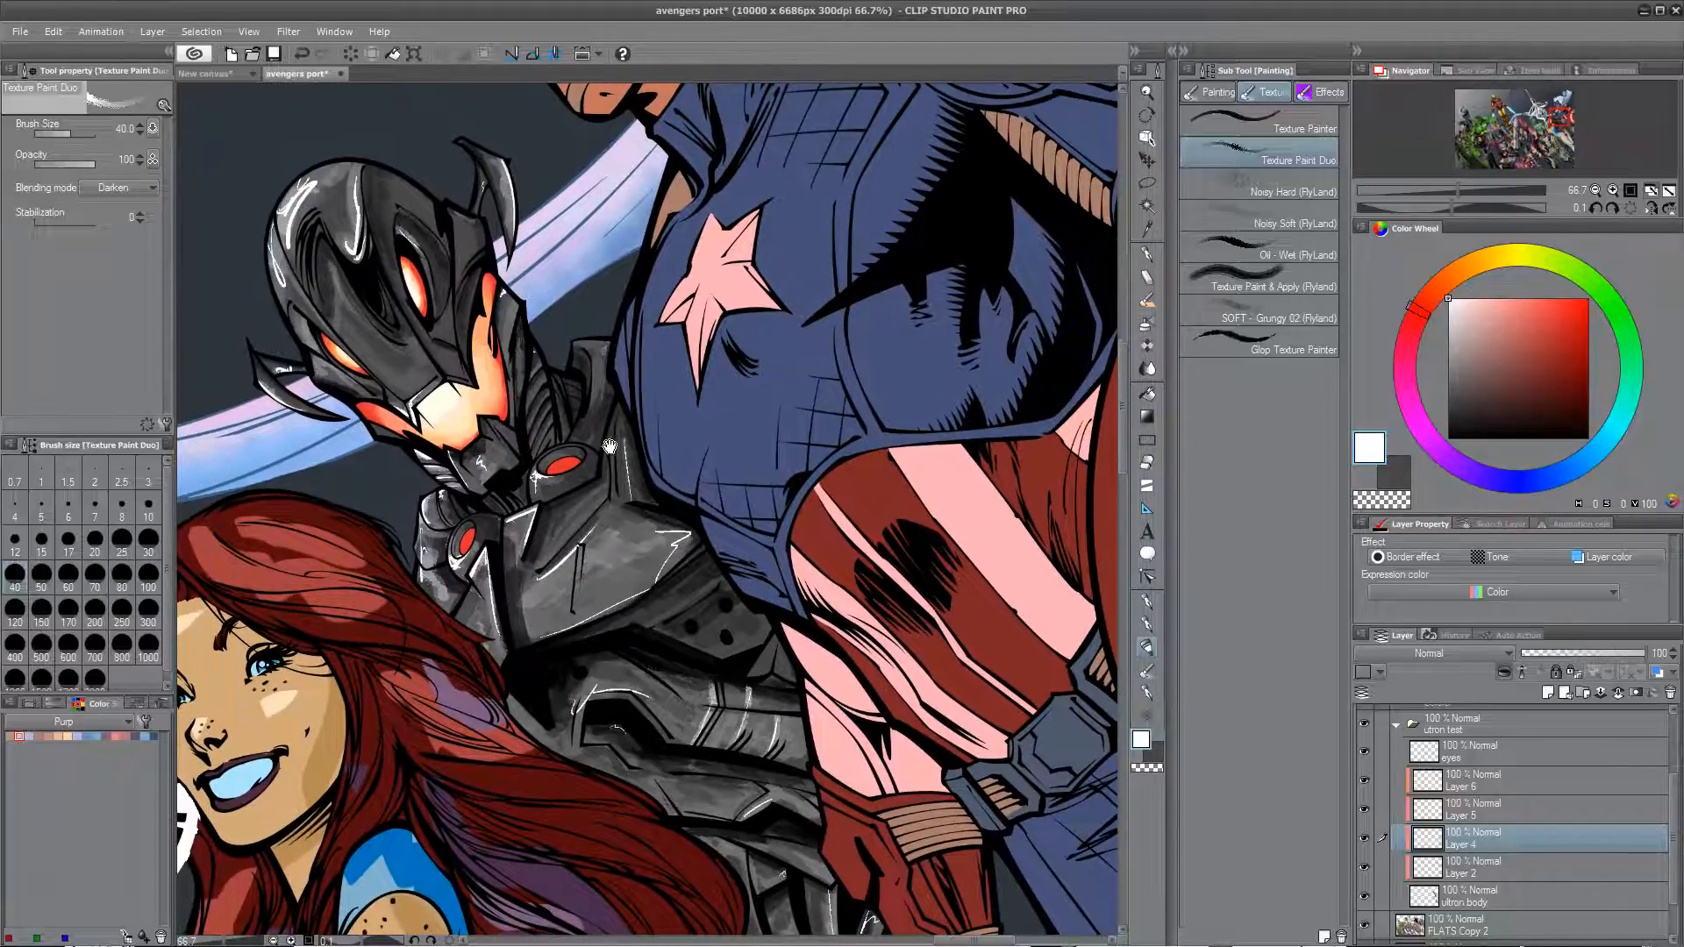
pyautogui.moveTo(354, 327)
pyautogui.mouseDown()
pyautogui.moveTo(406, 367)
pyautogui.moveTo(405, 392)
pyautogui.moveTo(347, 316)
pyautogui.moveTo(403, 366)
pyautogui.mouseUp()
pyautogui.moveTo(630, 558); pyautogui.dragTo(761, 491)
pyautogui.moveTo(555, 308)
pyautogui.mouseDown()
pyautogui.moveTo(516, 289)
pyautogui.moveTo(504, 236)
pyautogui.mouseUp()
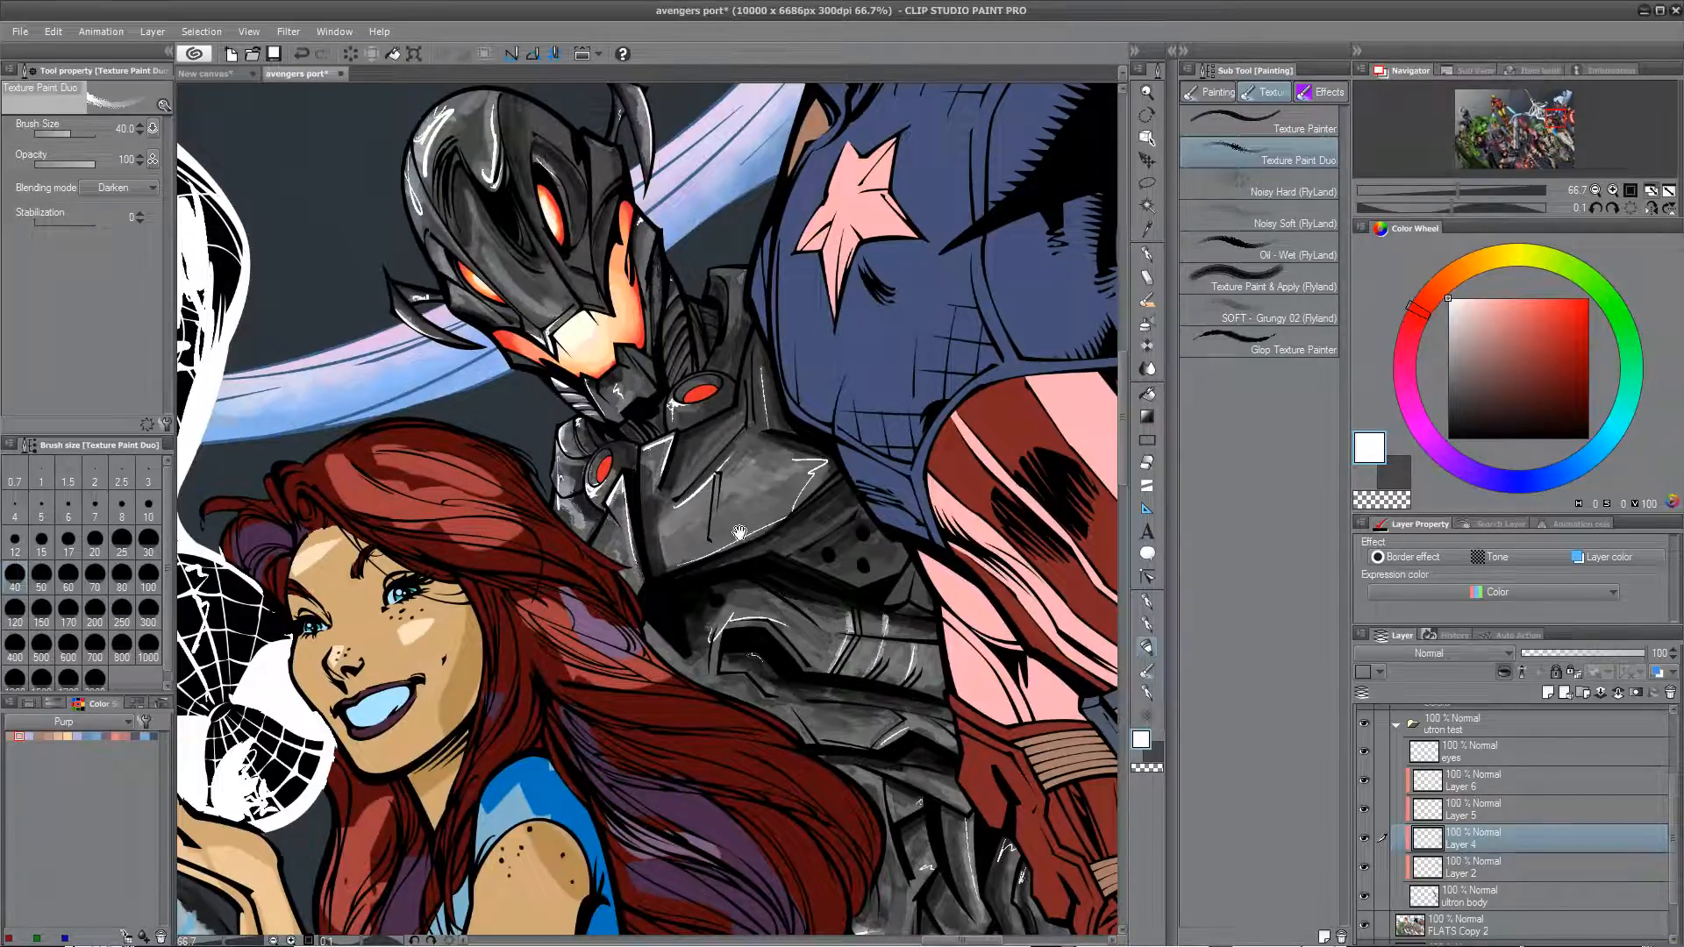
# Step: Paint white highlights along Ultron's raised thigh, behind the red-haired woman's bare foot
pyautogui.moveTo(739, 537)
pyautogui.mouseDown()
pyautogui.moveTo(594, 422)
pyautogui.moveTo(506, 256)
pyautogui.moveTo(511, 277)
pyautogui.mouseUp()
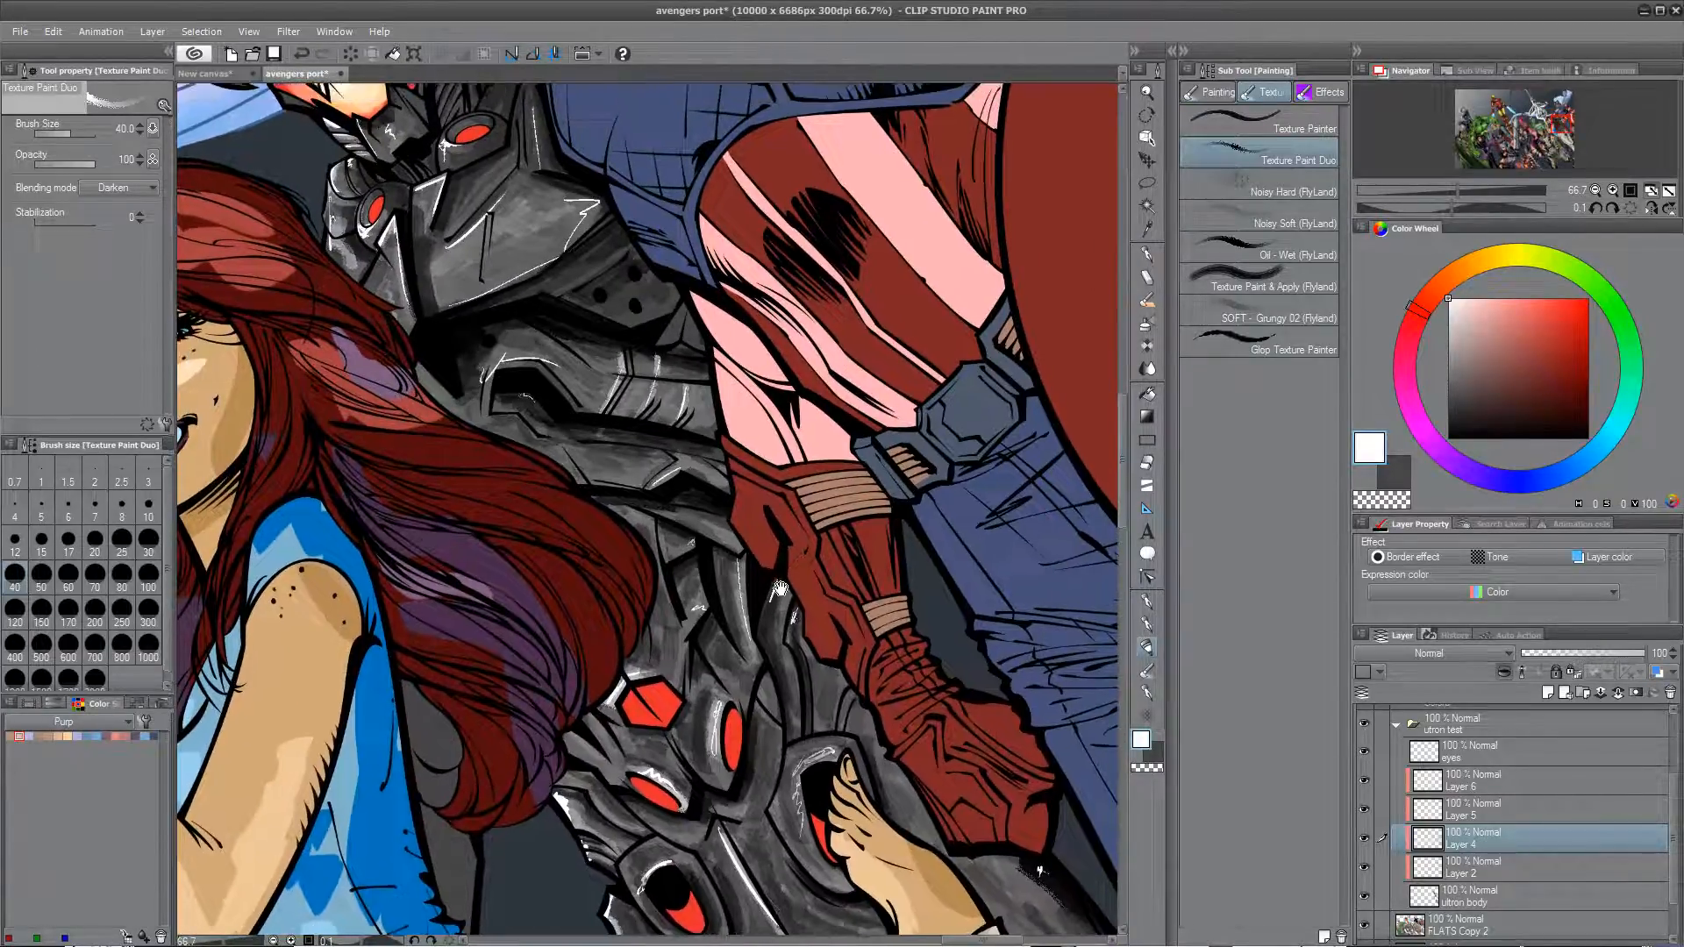
pyautogui.moveTo(715, 538); pyautogui.dragTo(567, 383)
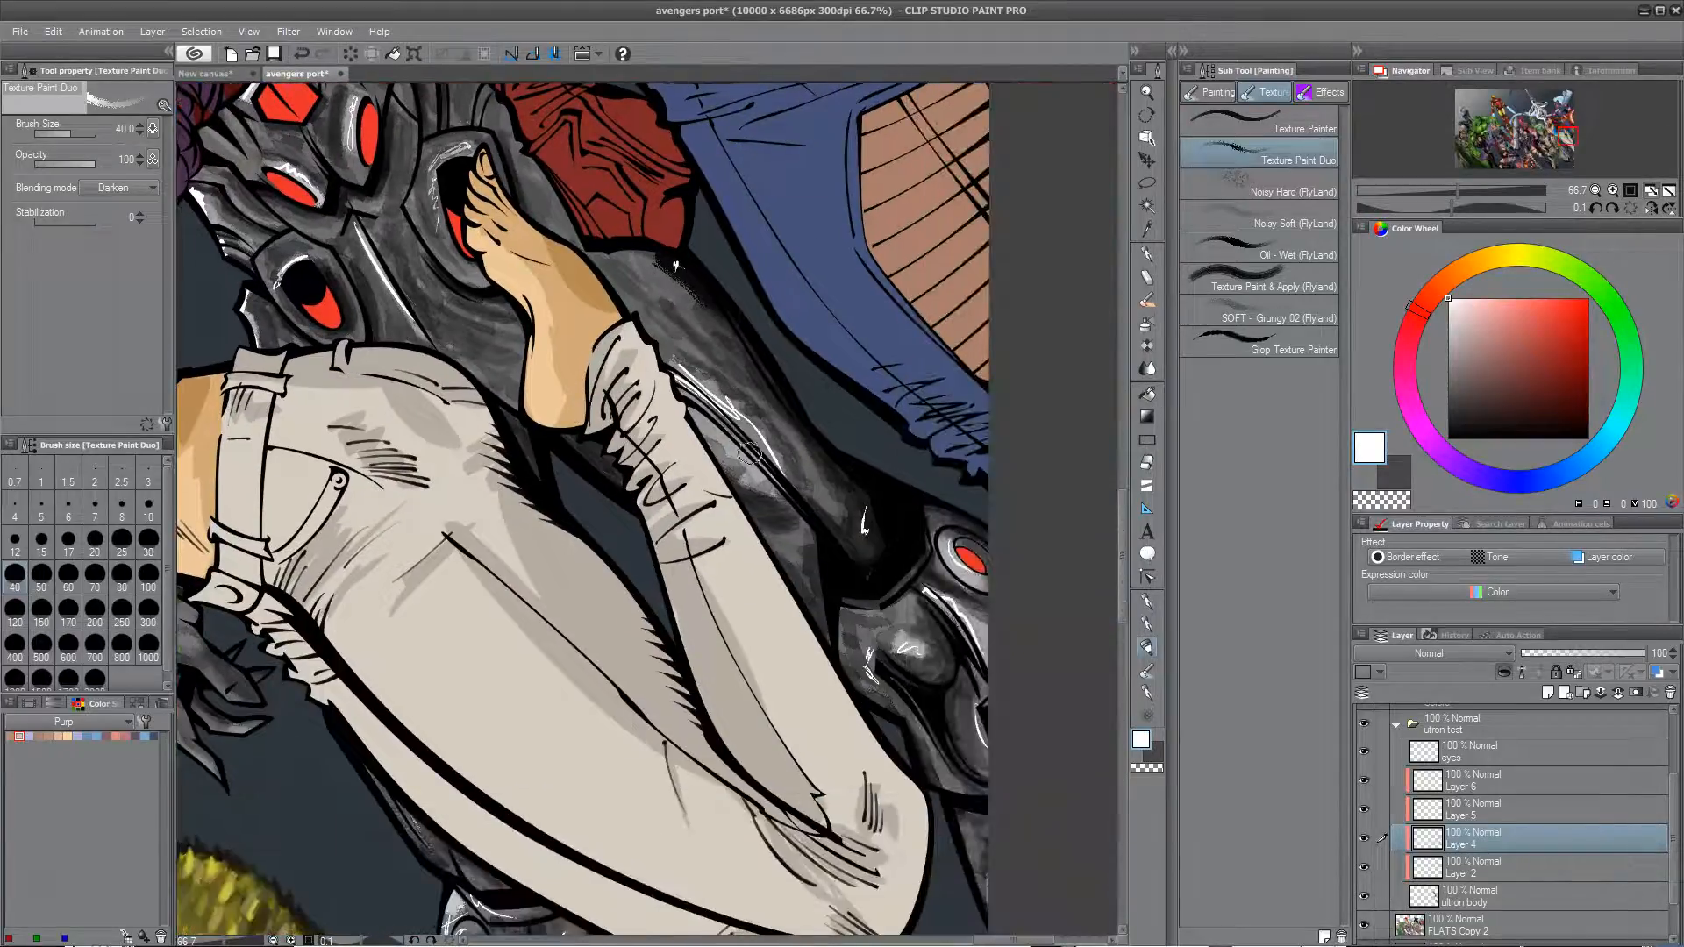
pyautogui.moveTo(698, 391)
pyautogui.mouseDown()
pyautogui.moveTo(768, 470)
pyautogui.moveTo(729, 450)
pyautogui.moveTo(762, 489)
pyautogui.mouseUp()
pyautogui.moveTo(898, 576)
pyautogui.mouseDown()
pyautogui.moveTo(911, 608)
pyautogui.moveTo(860, 633)
pyautogui.moveTo(929, 604)
pyautogui.moveTo(906, 600)
pyautogui.moveTo(882, 649)
pyautogui.moveTo(829, 561)
pyautogui.moveTo(938, 351)
pyautogui.mouseUp()
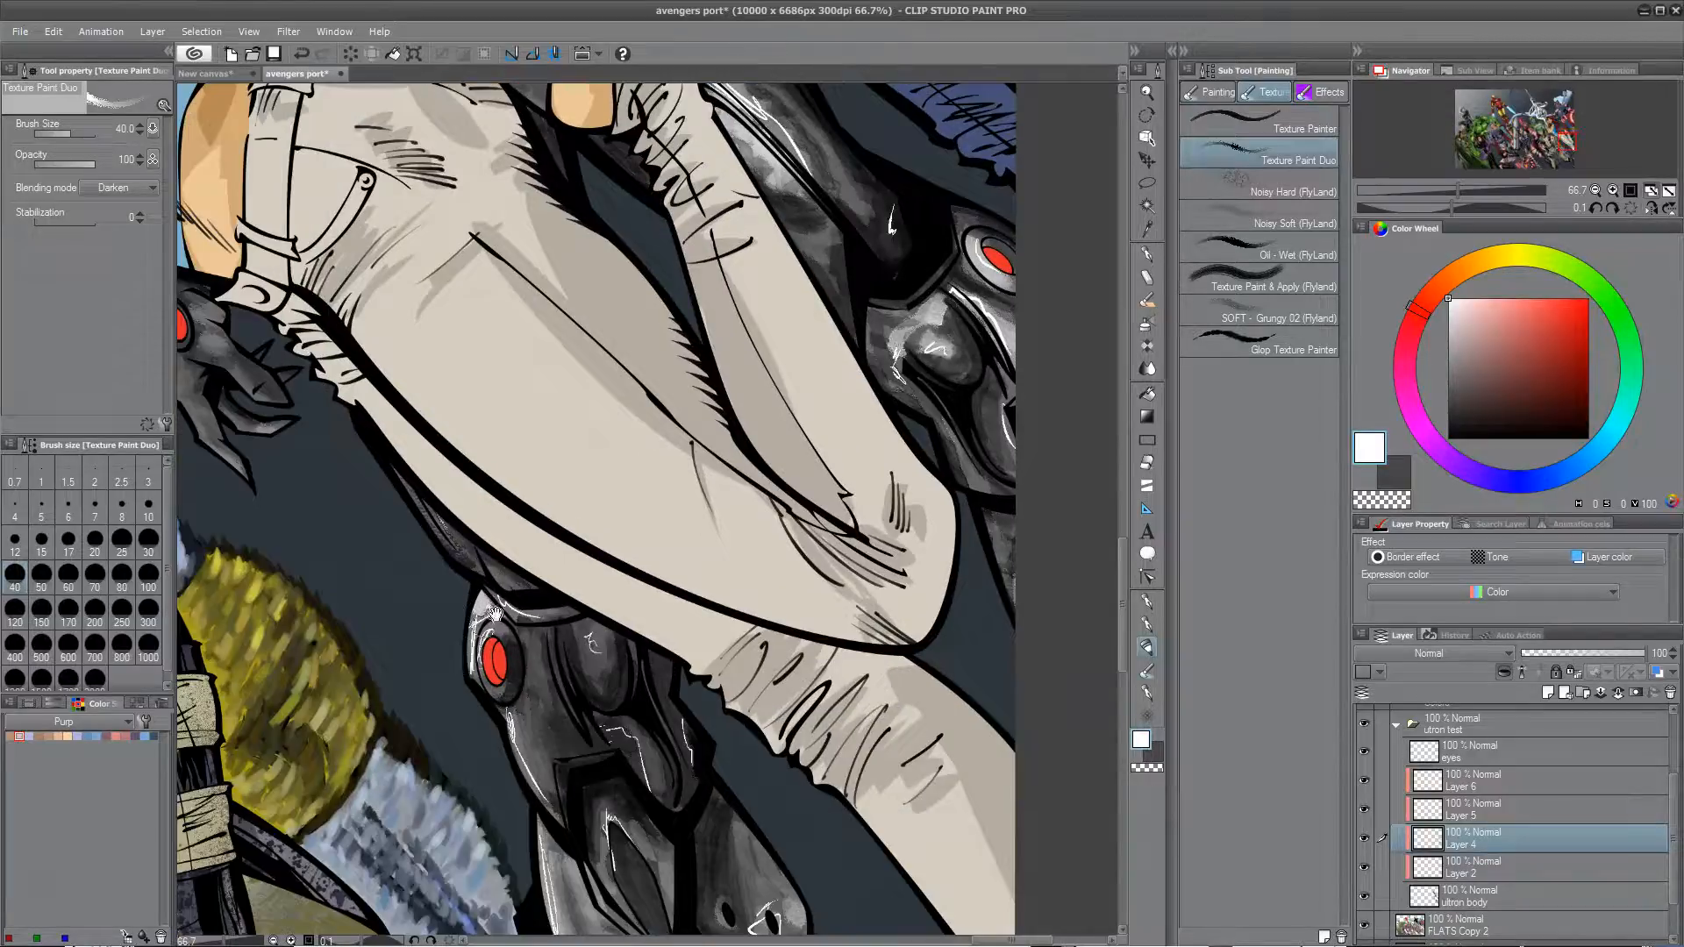
# Step: Lighten the armour plates of Ultron's lower leg and foot with white texture strokes
pyautogui.moveTo(582, 729); pyautogui.dragTo(503, 441)
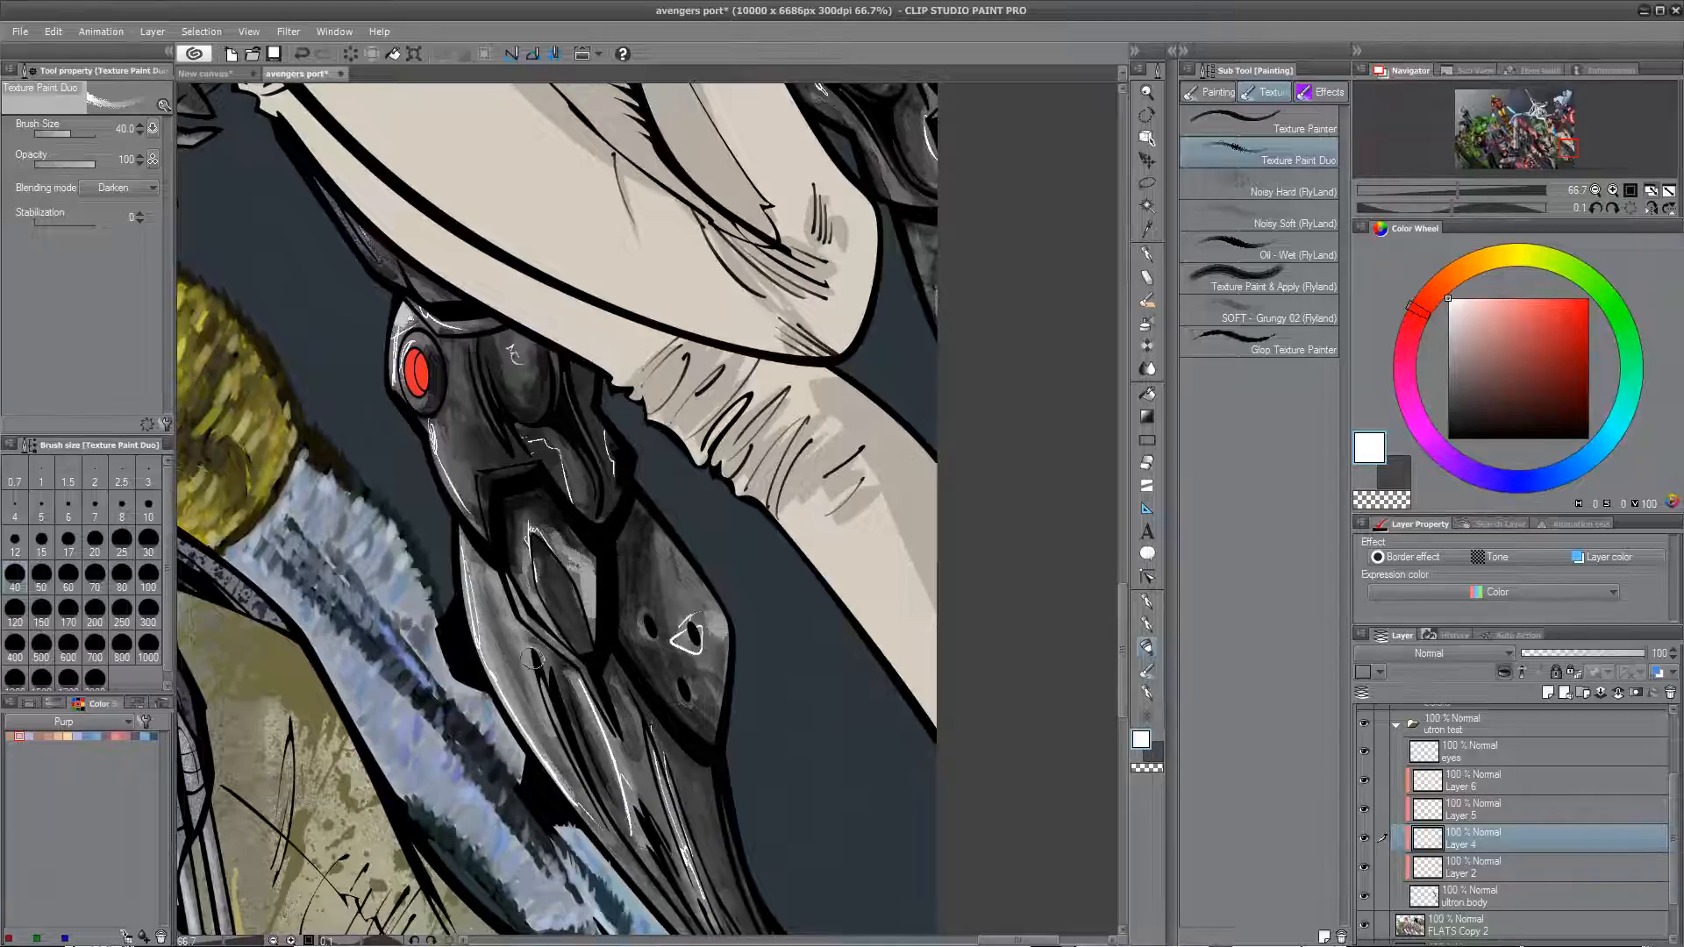
pyautogui.moveTo(659, 682); pyautogui.dragTo(582, 544)
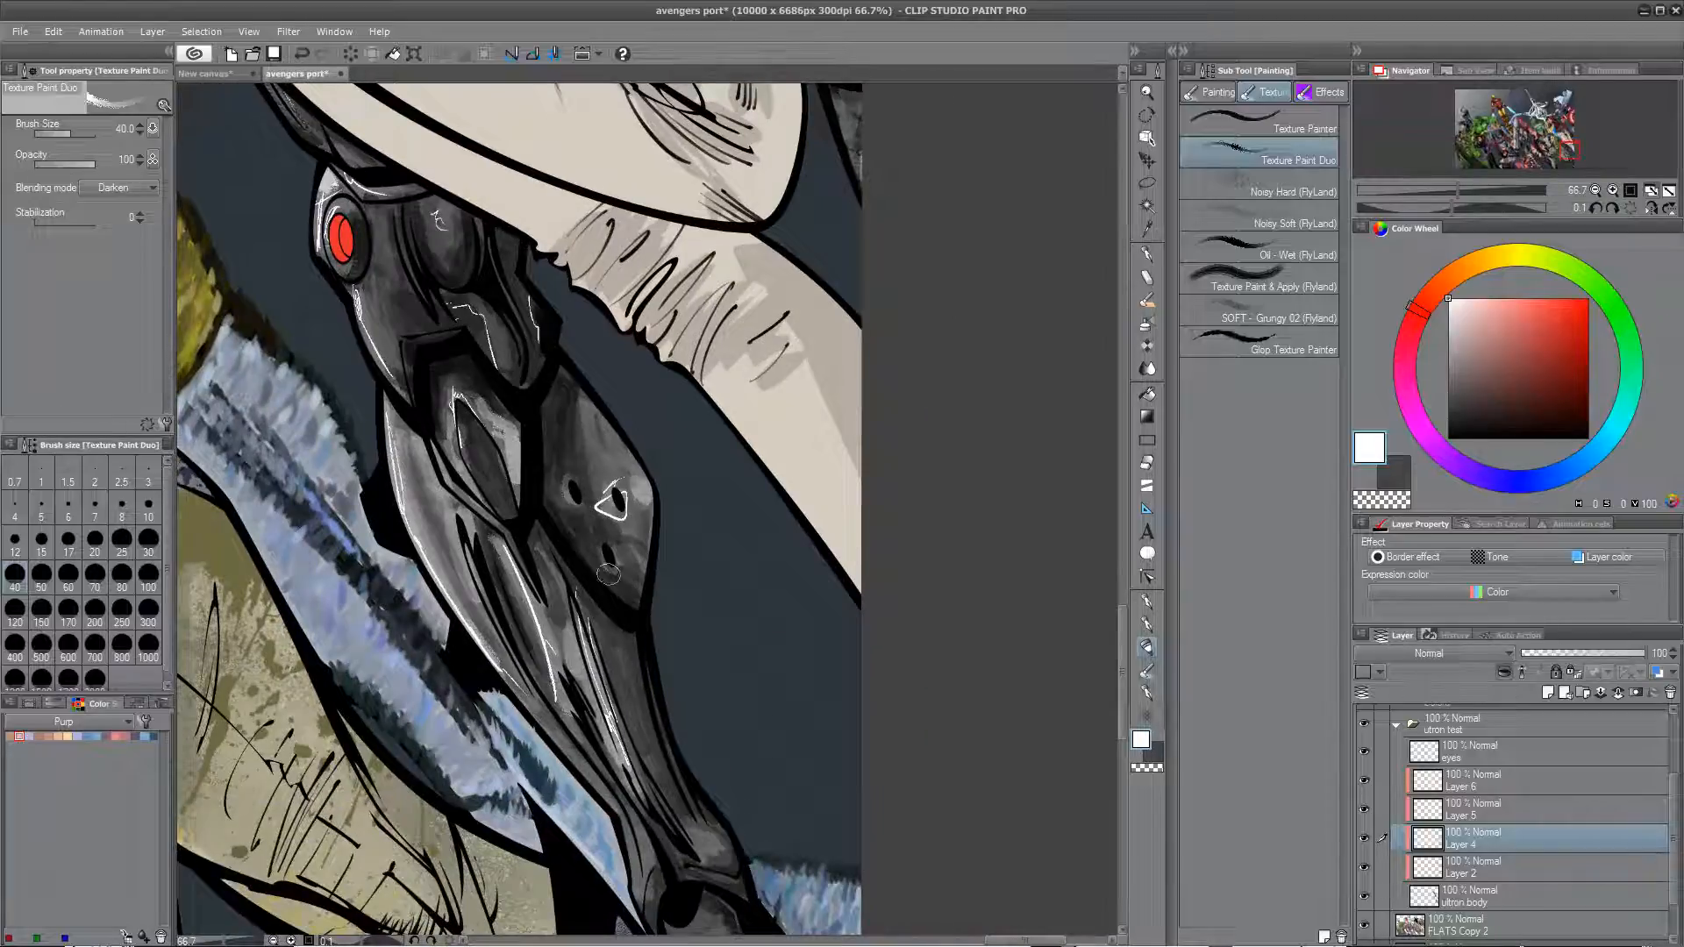
pyautogui.moveTo(627, 506); pyautogui.dragTo(588, 254)
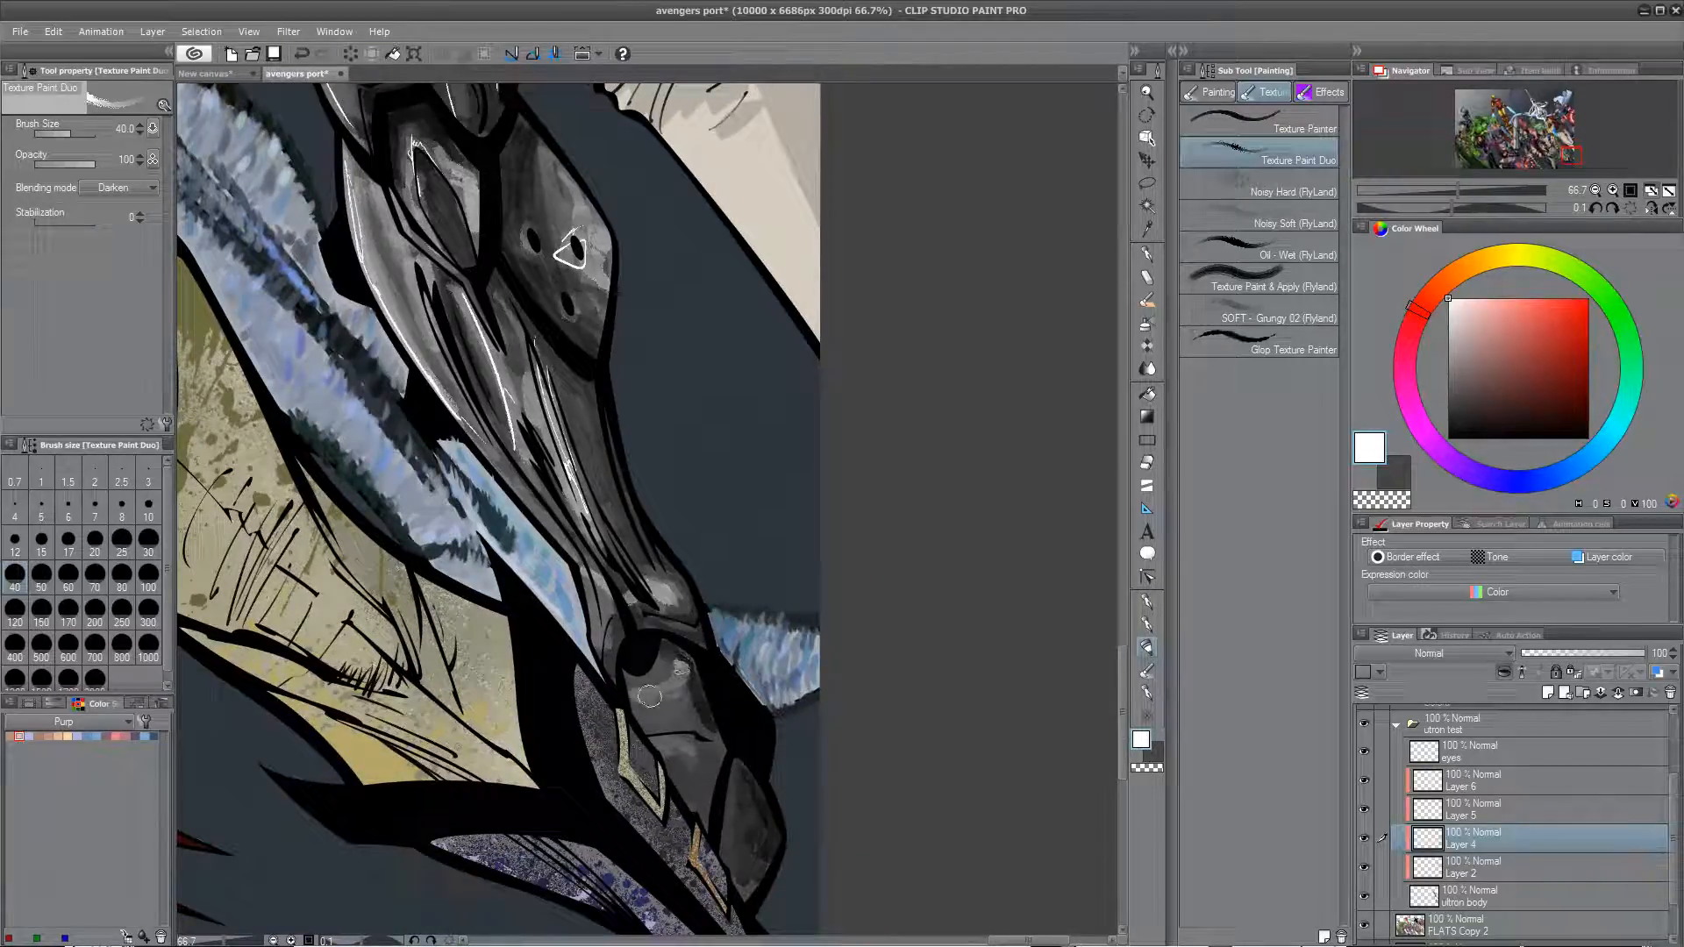
pyautogui.moveTo(665, 744); pyautogui.dragTo(675, 750)
# Step: Check Ultron's shading against the whole group, and make Layer 6 in his folder the active layer
pyautogui.scroll(-3, 702, 723)
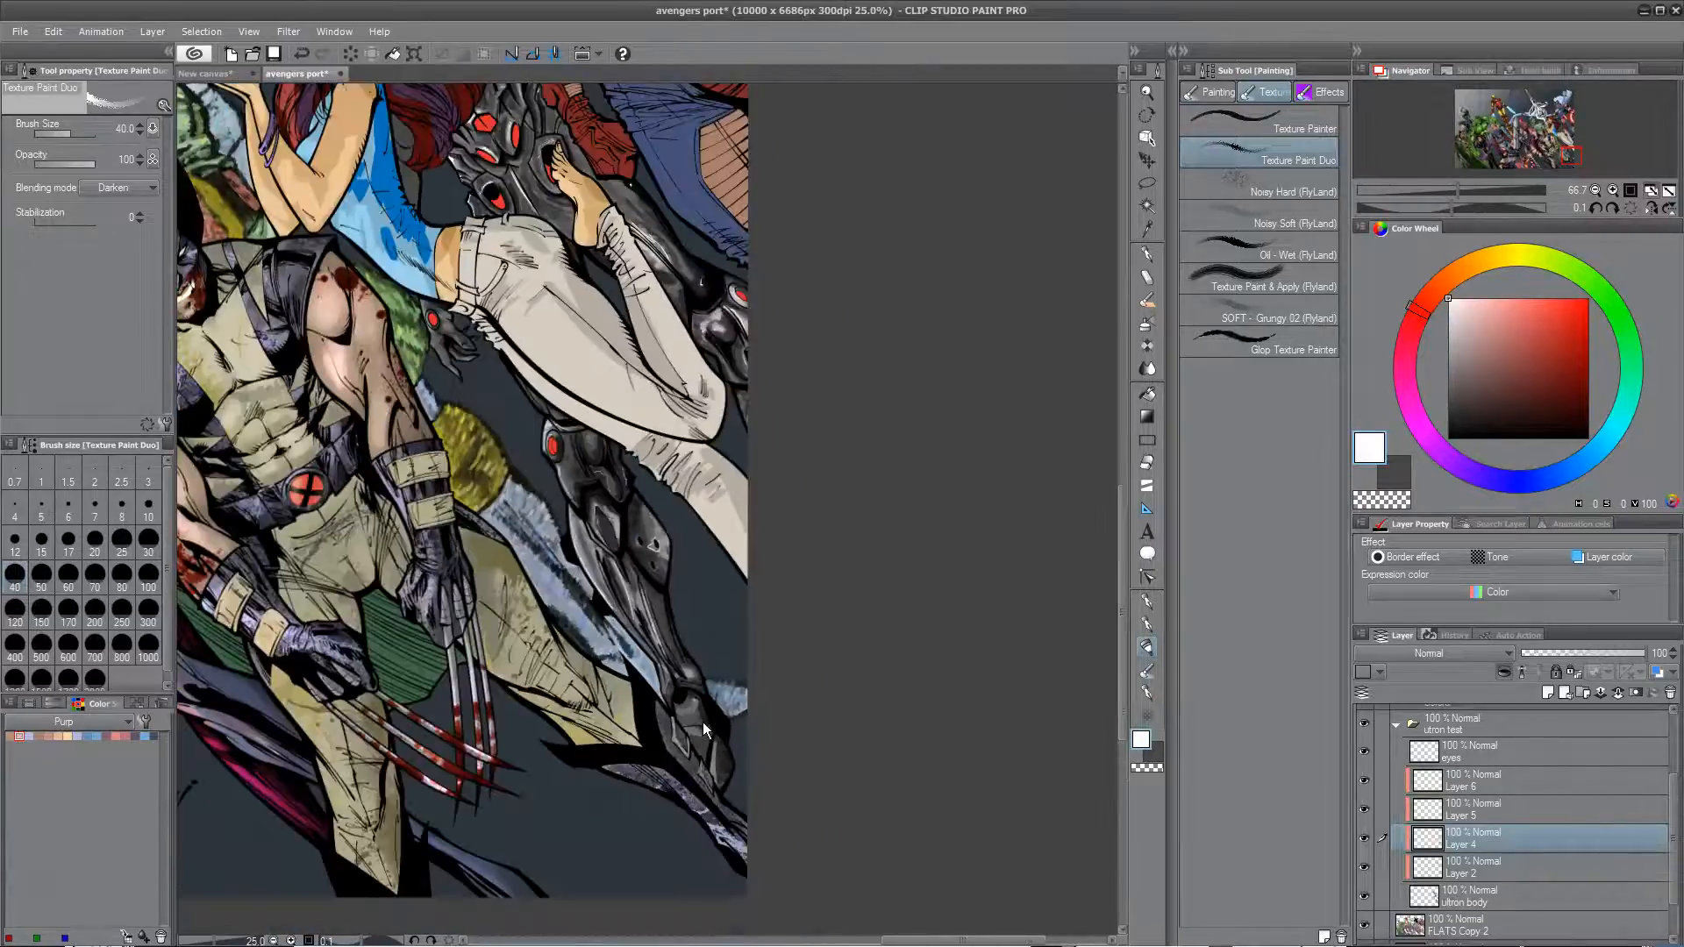
pyautogui.scroll(-1, 703, 723)
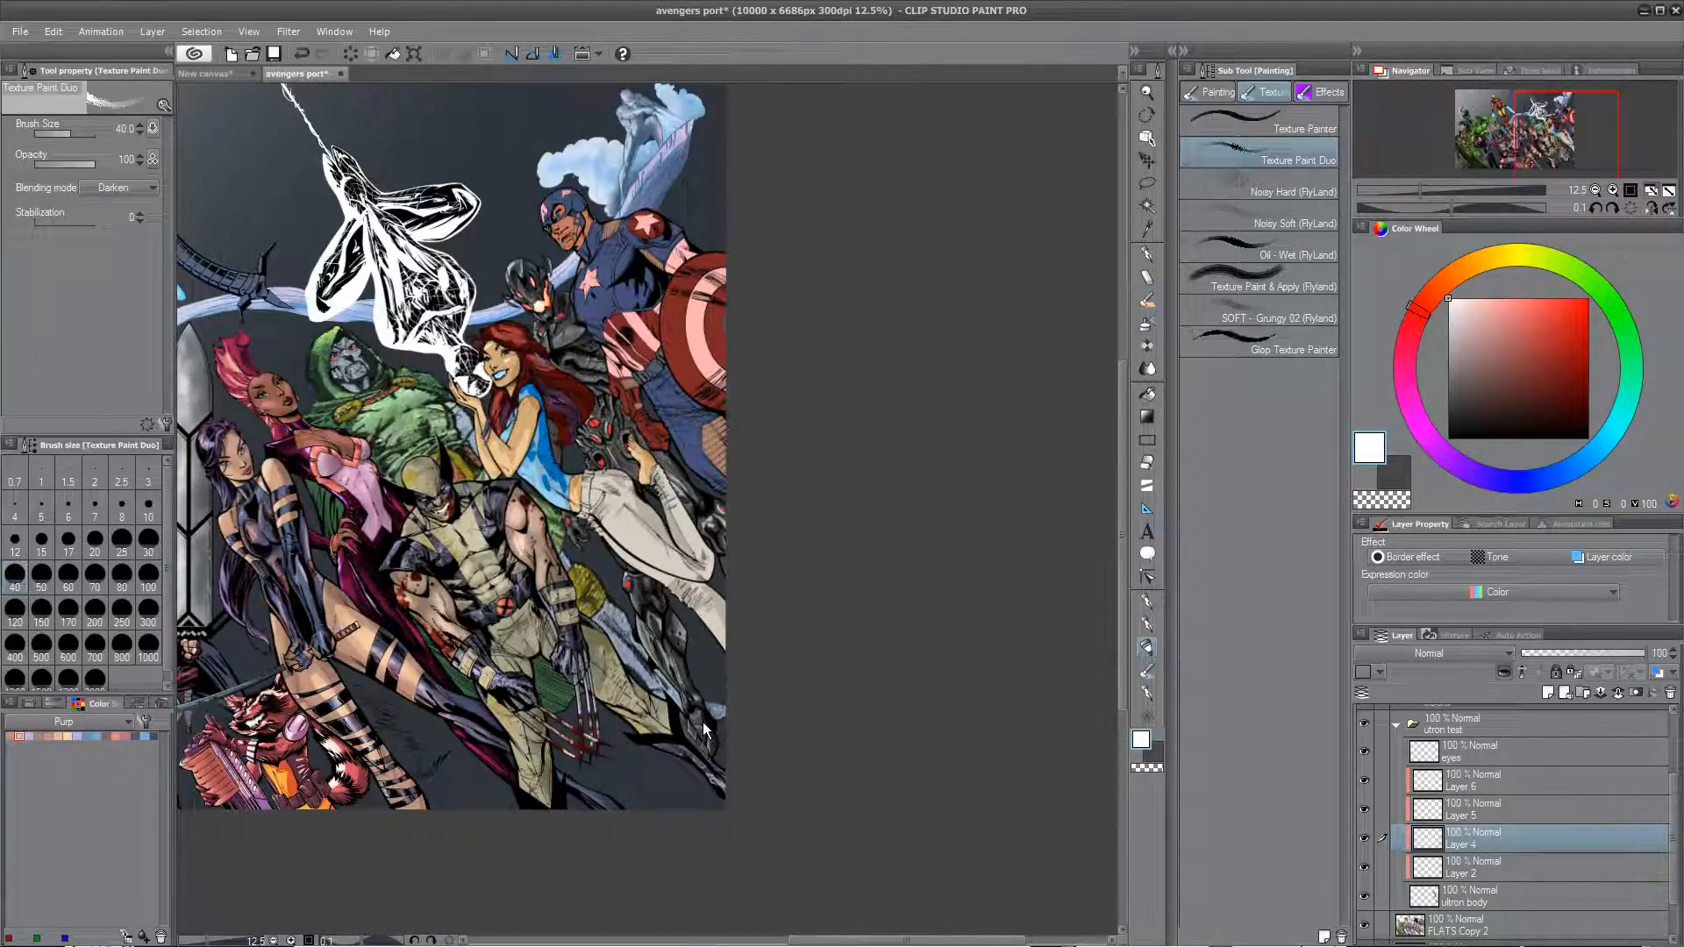
pyautogui.scroll(1, 705, 729)
pyautogui.moveTo(622, 201); pyautogui.dragTo(544, 705)
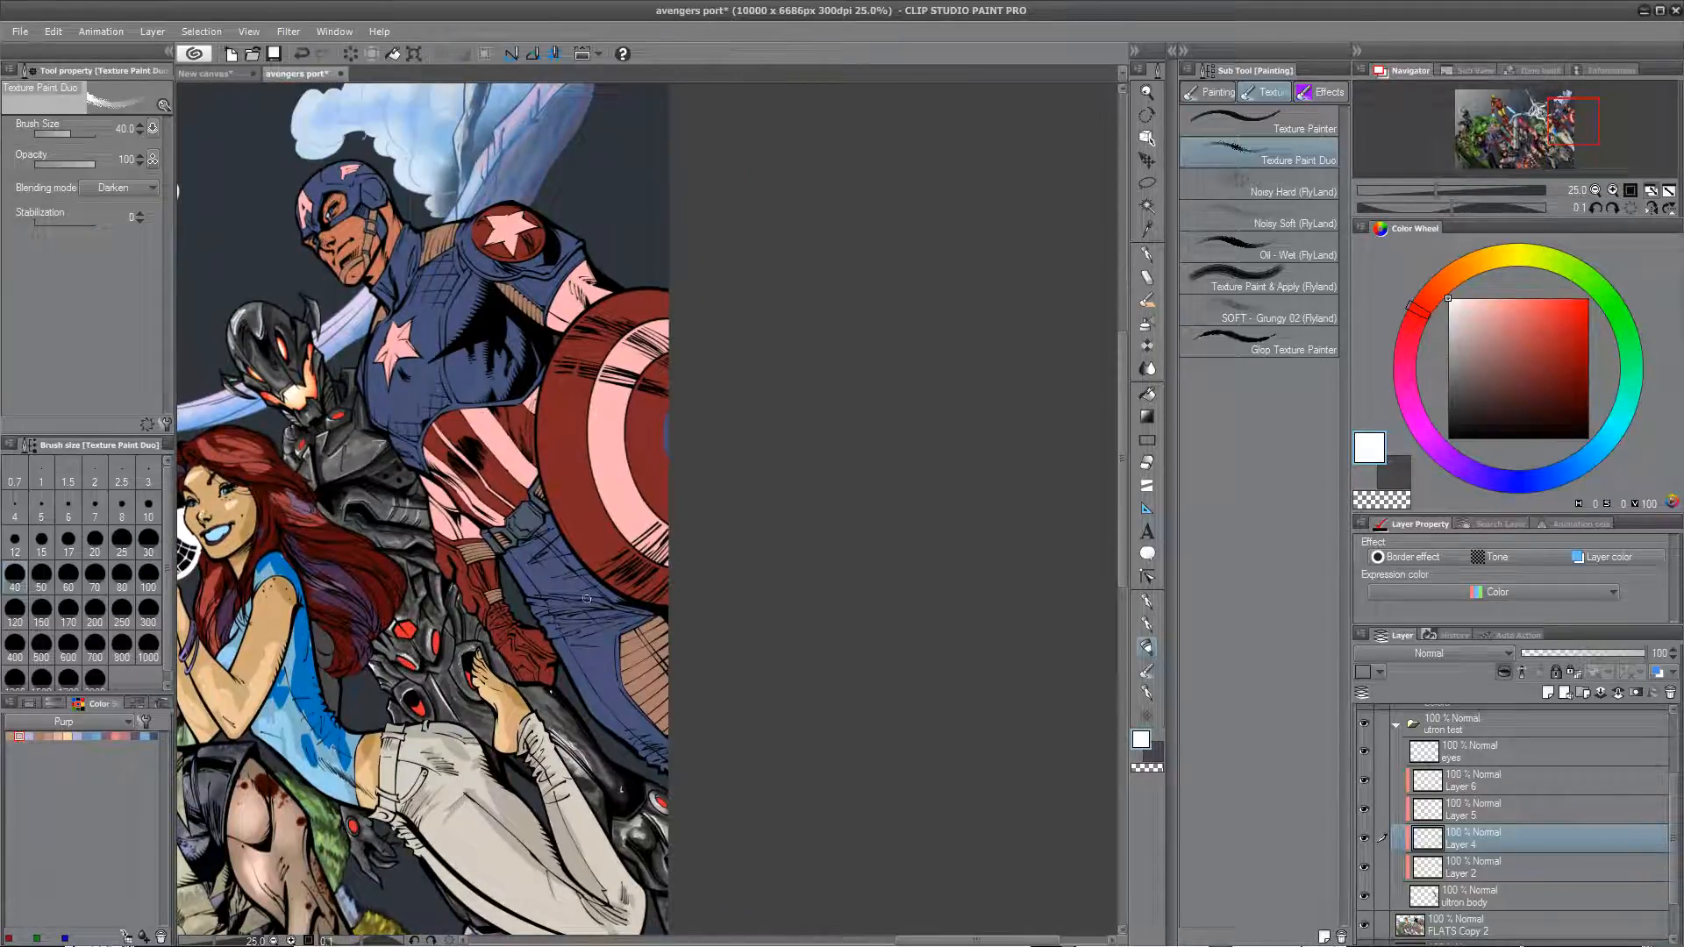
pyautogui.moveTo(526, 665); pyautogui.dragTo(593, 779)
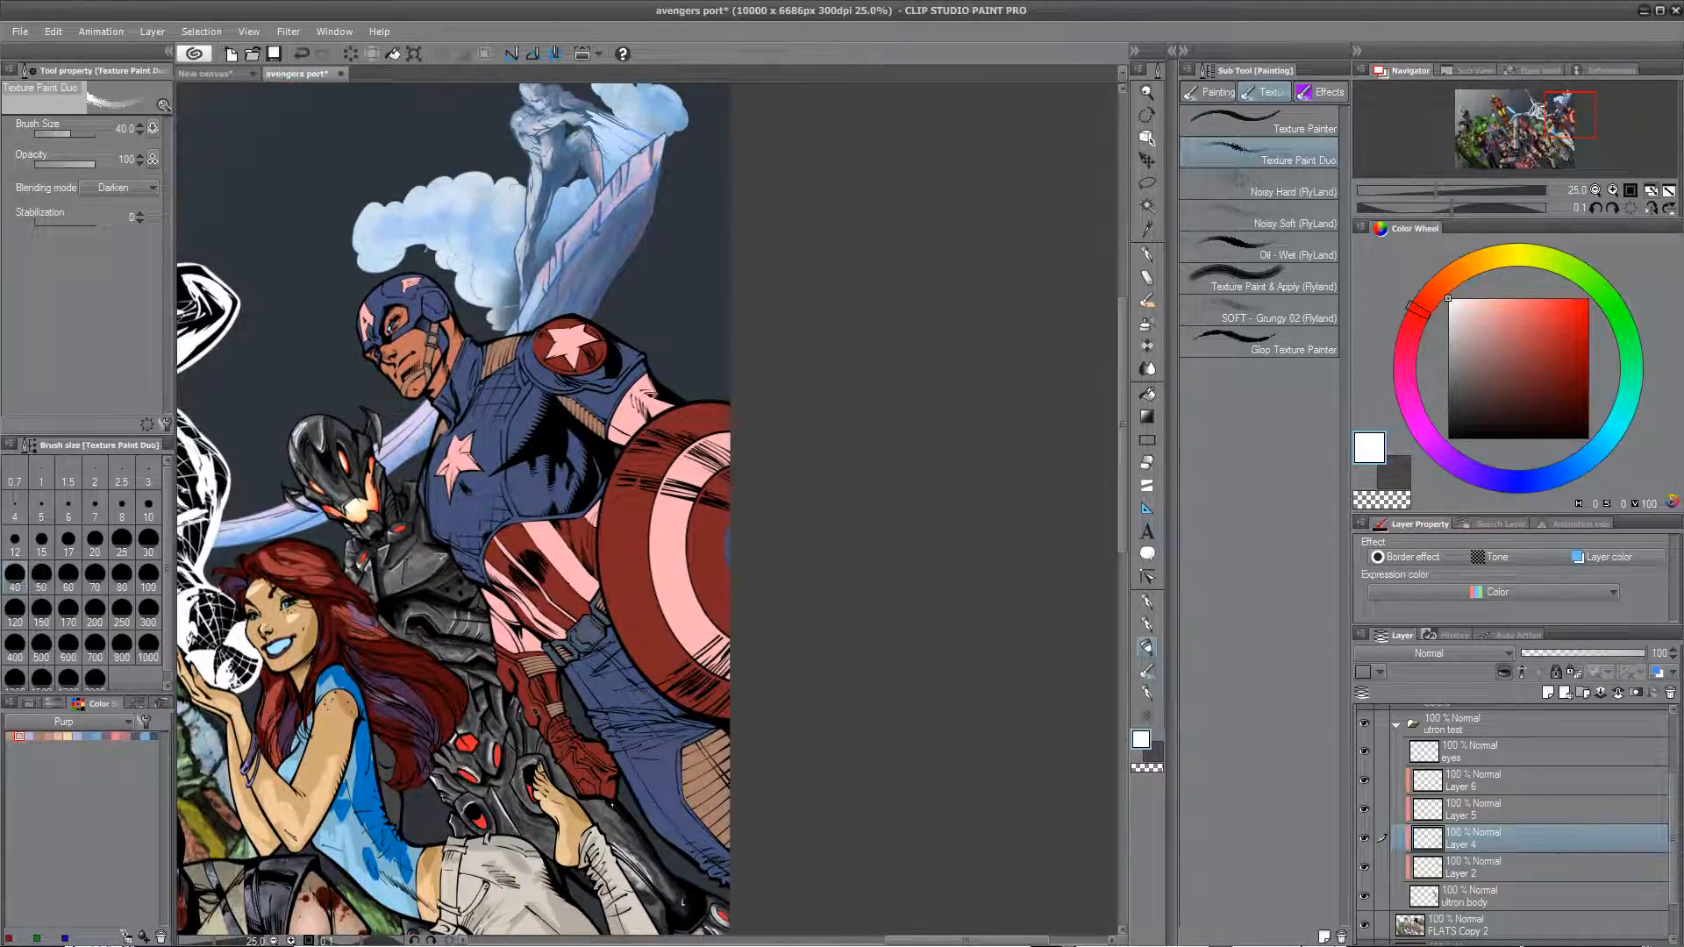
pyautogui.click(1539, 813)
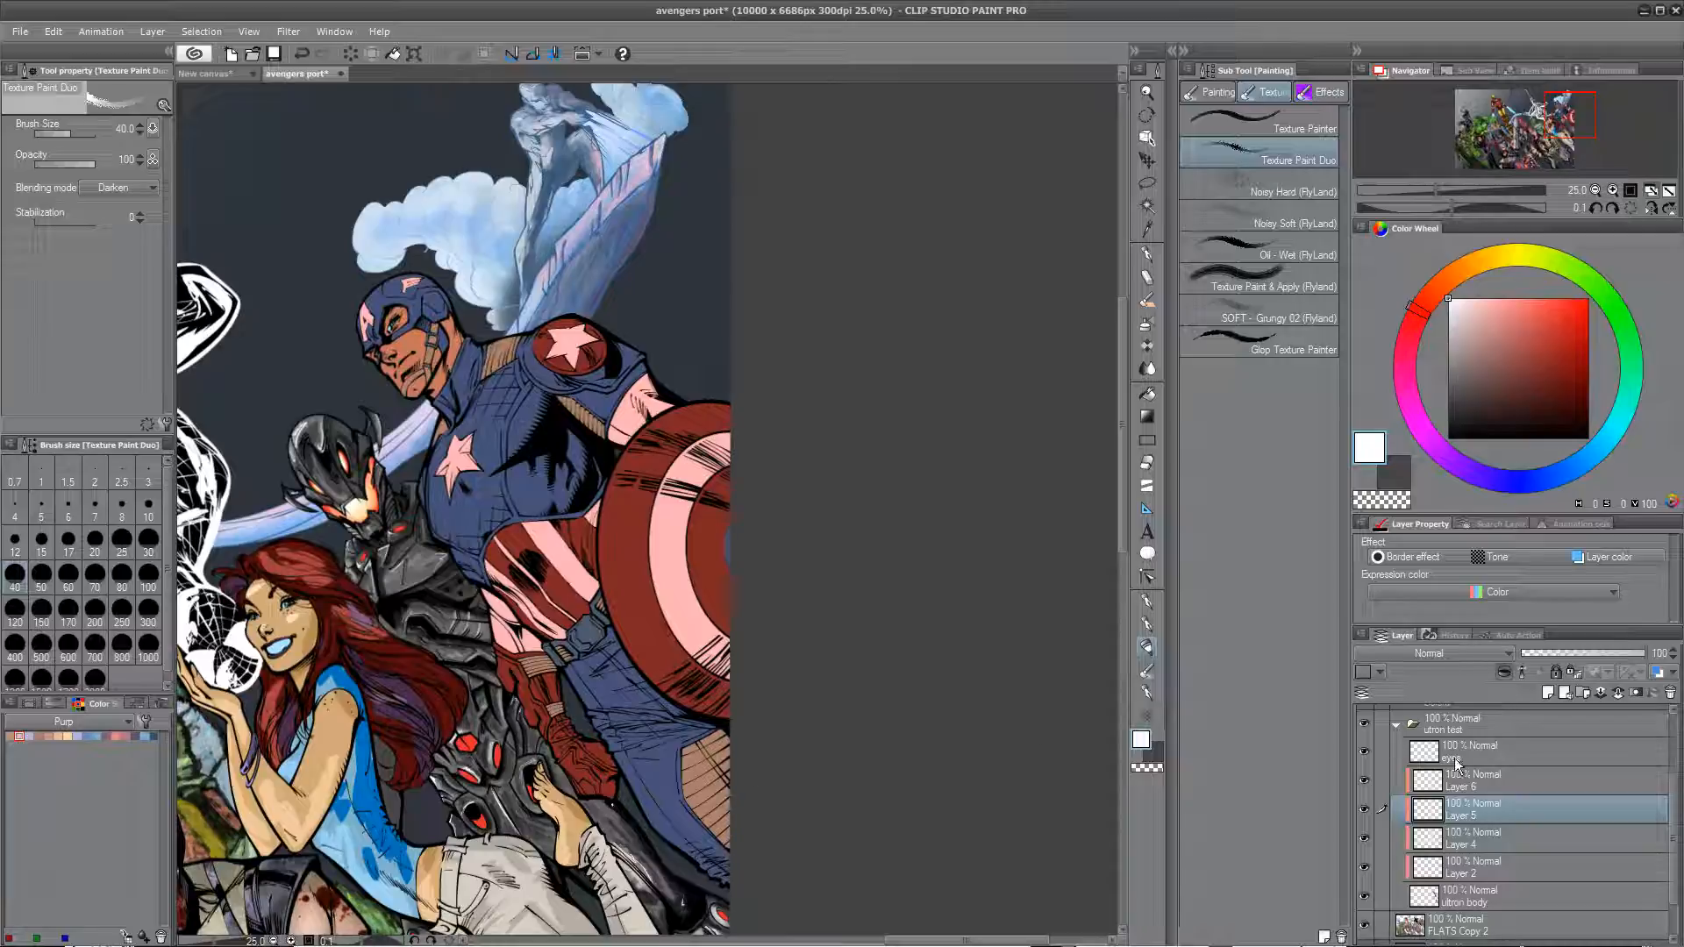
pyautogui.click(1535, 778)
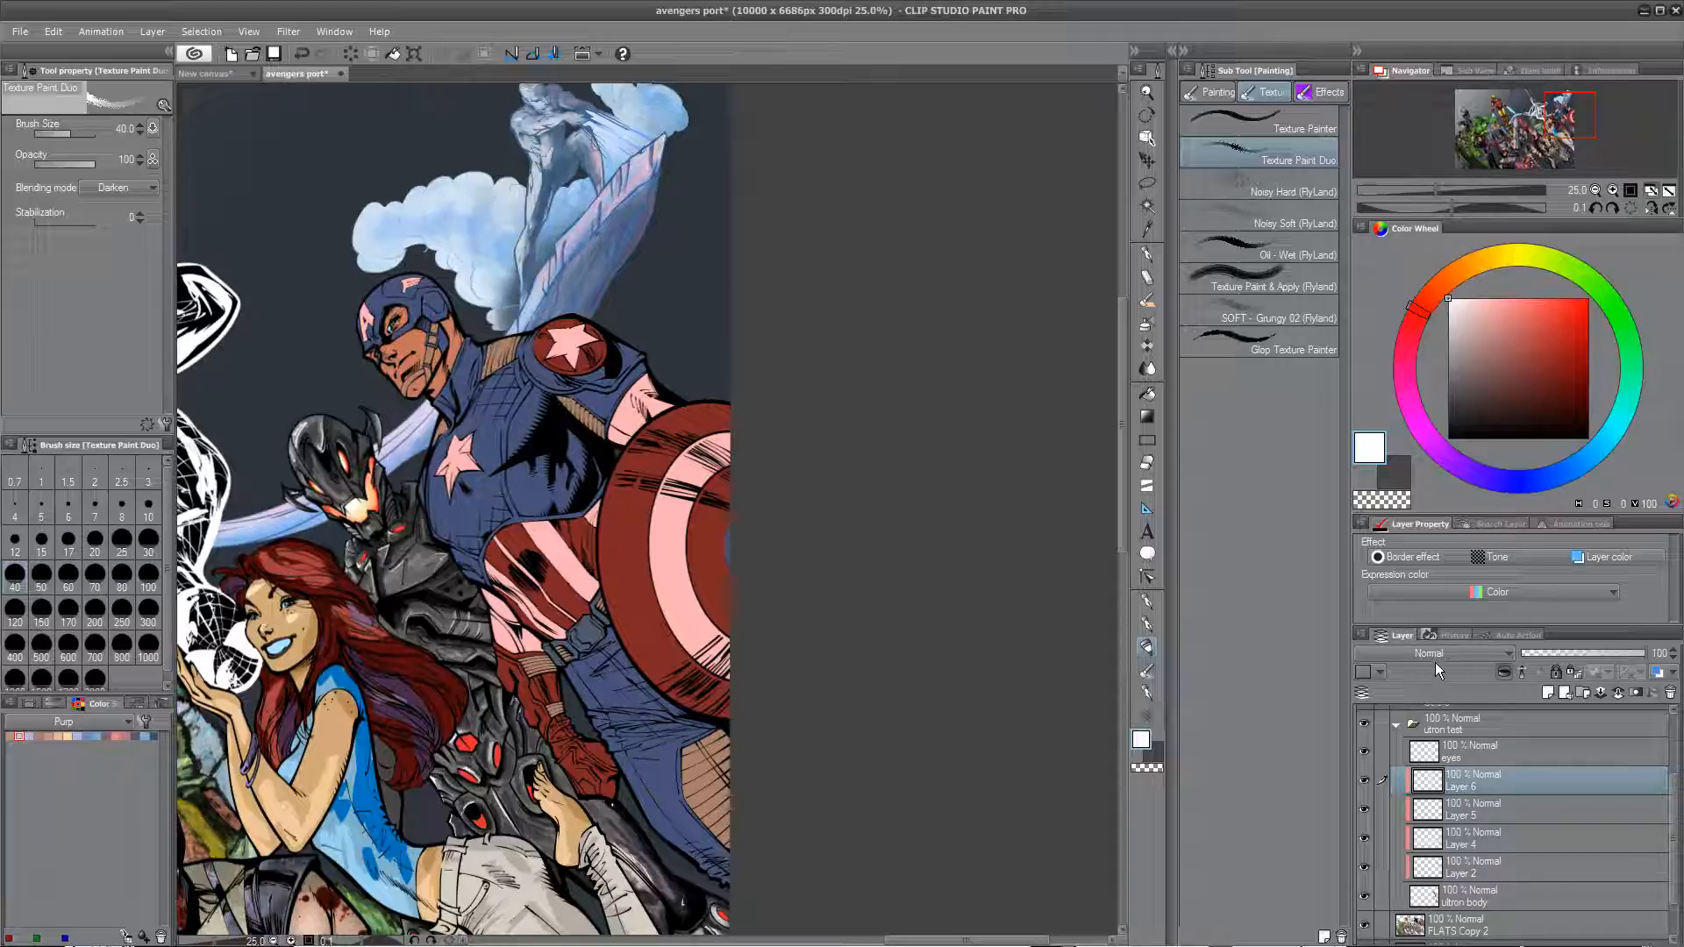
# Step: Add the 40% 100/0 Noise monochromatic pattern from the Basic materials above Layer 6 and clip it to the layer below
pyautogui.click(1174, 50)
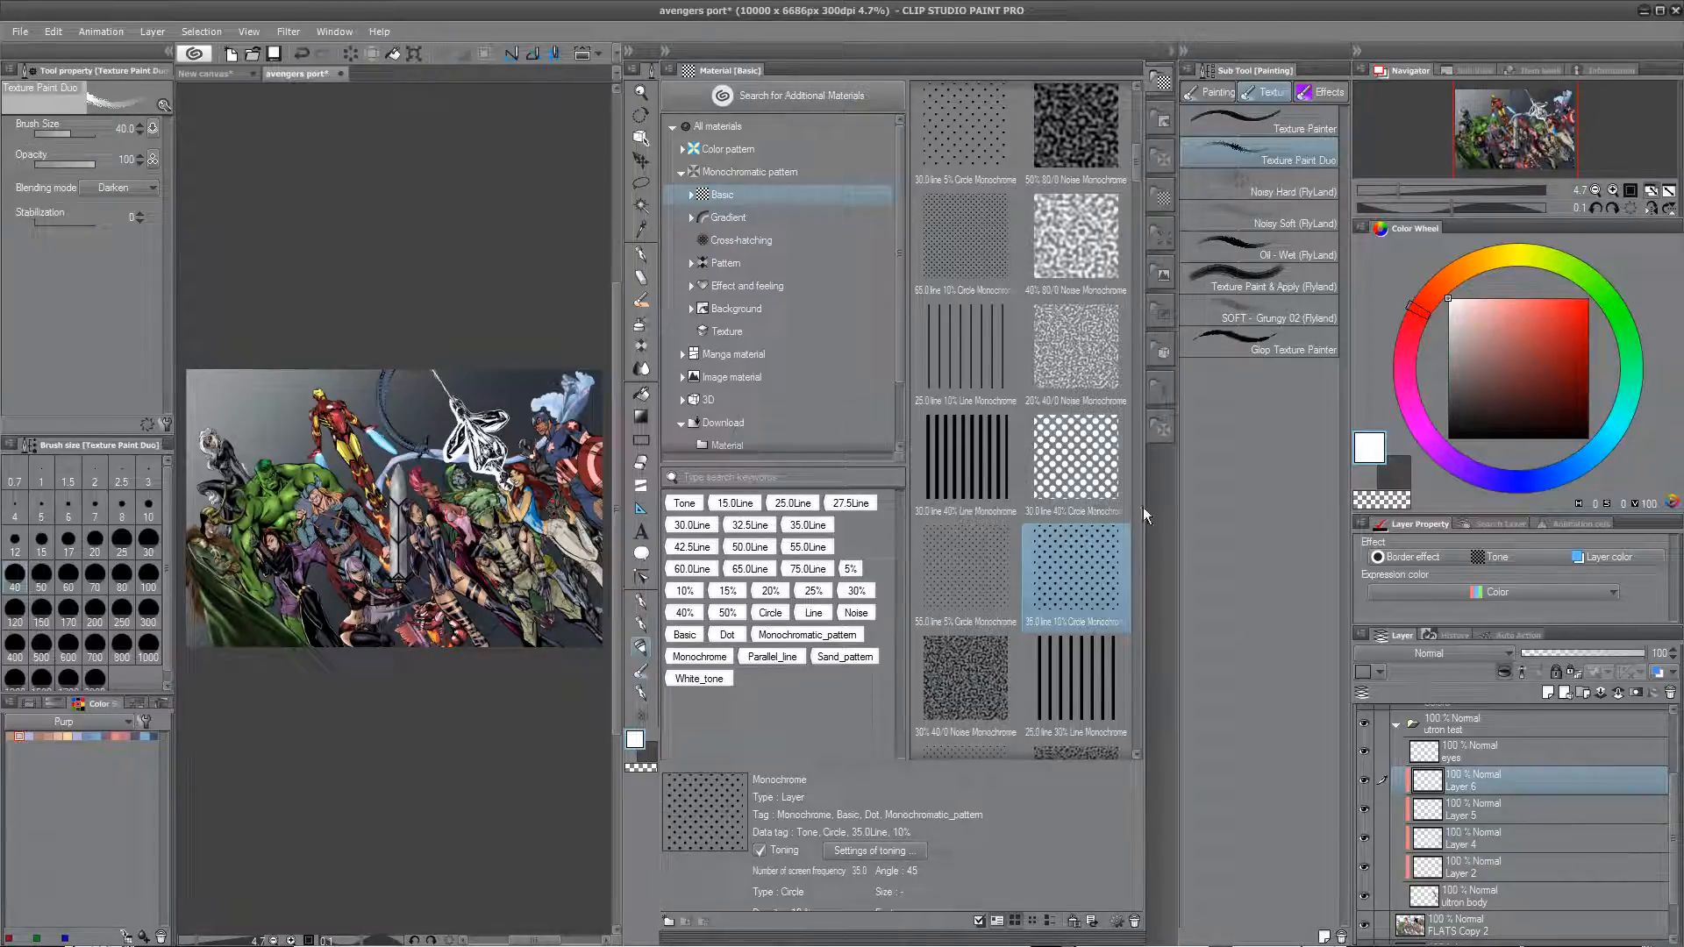
pyautogui.click(789, 173)
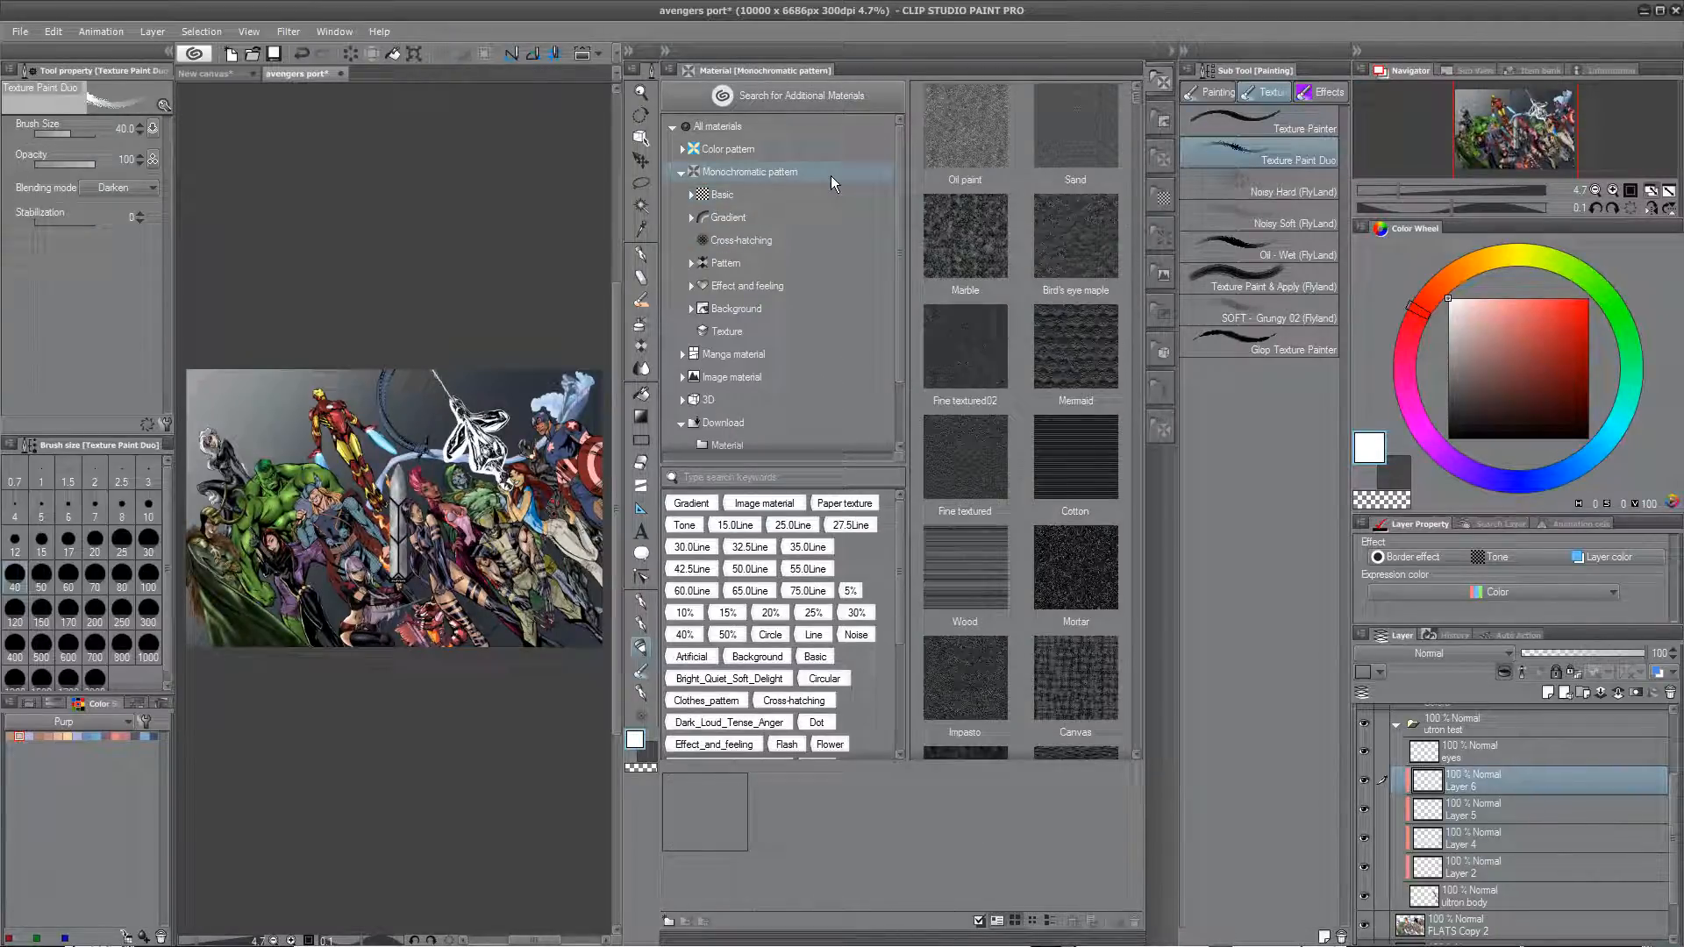
pyautogui.moveTo(1137, 99)
pyautogui.mouseDown()
pyautogui.moveTo(1134, 188)
pyautogui.moveTo(1140, 107)
pyautogui.mouseUp()
pyautogui.click(790, 193)
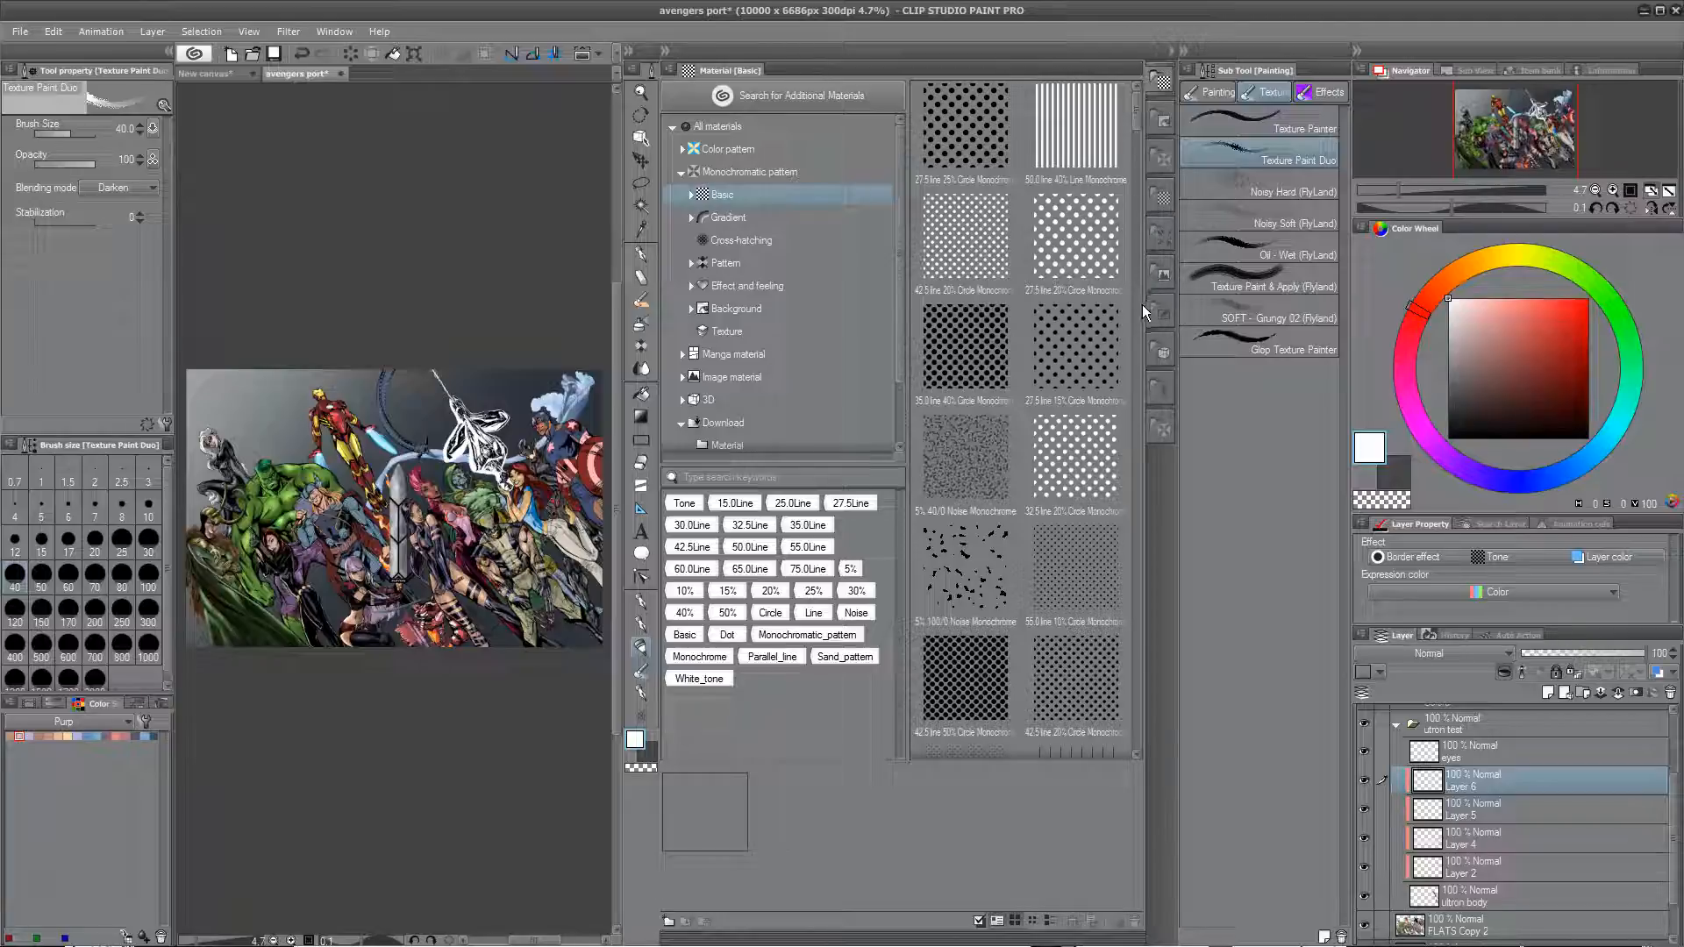
pyautogui.moveTo(1135, 112); pyautogui.dragTo(1150, 242)
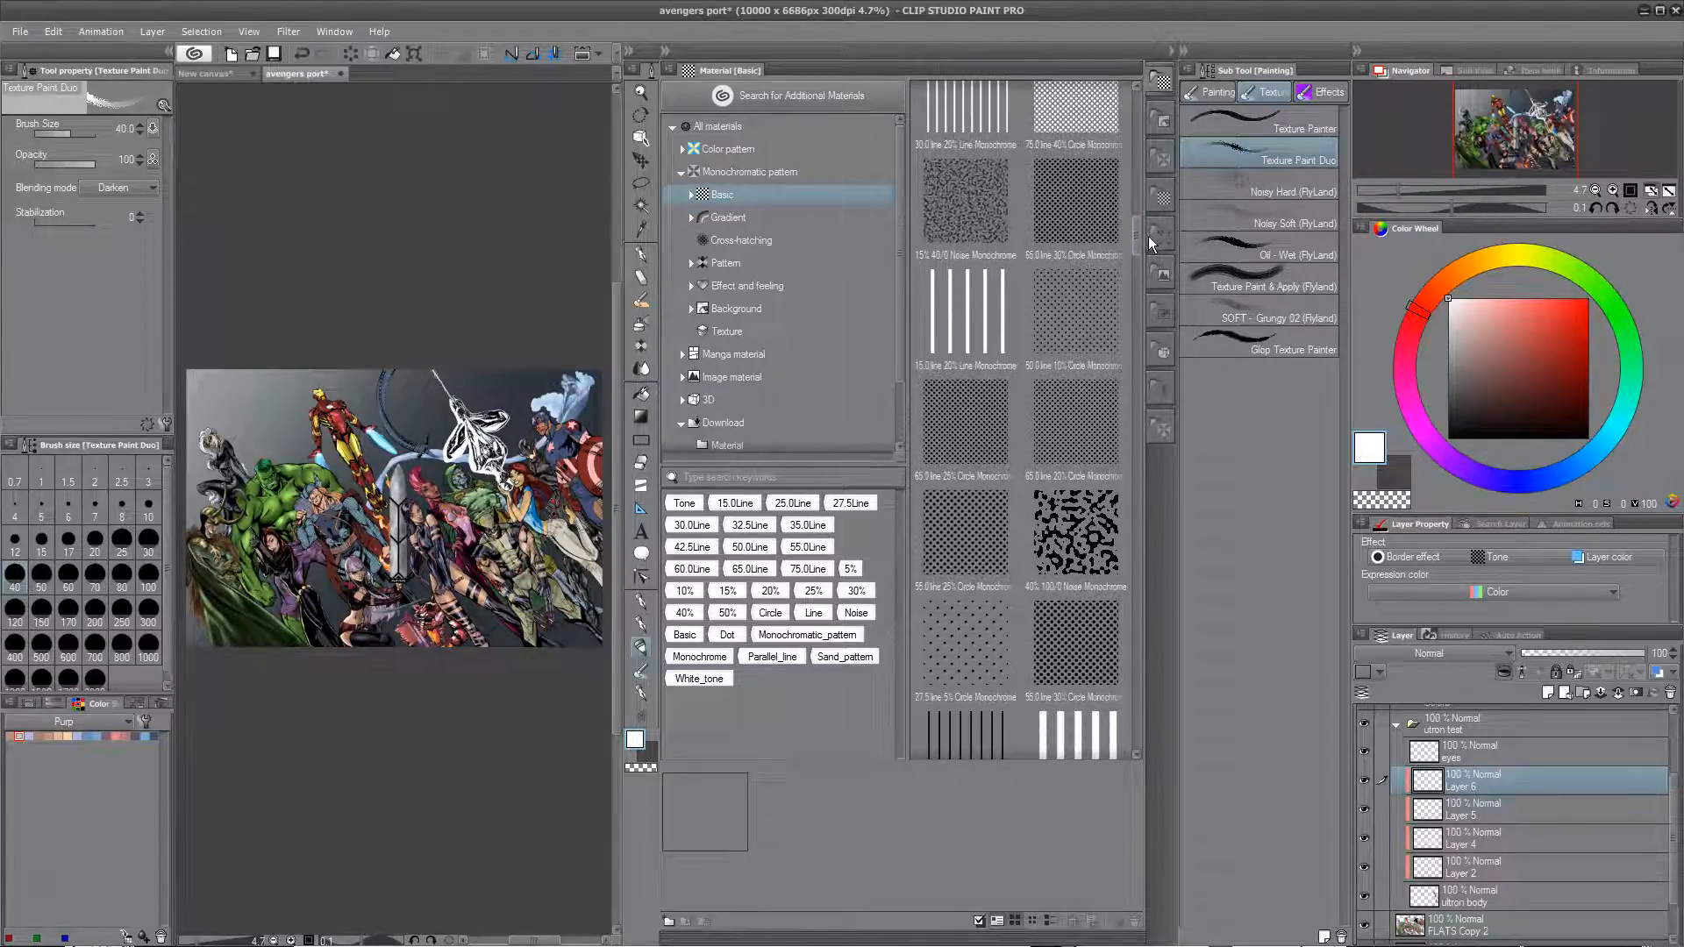
pyautogui.click(1087, 541)
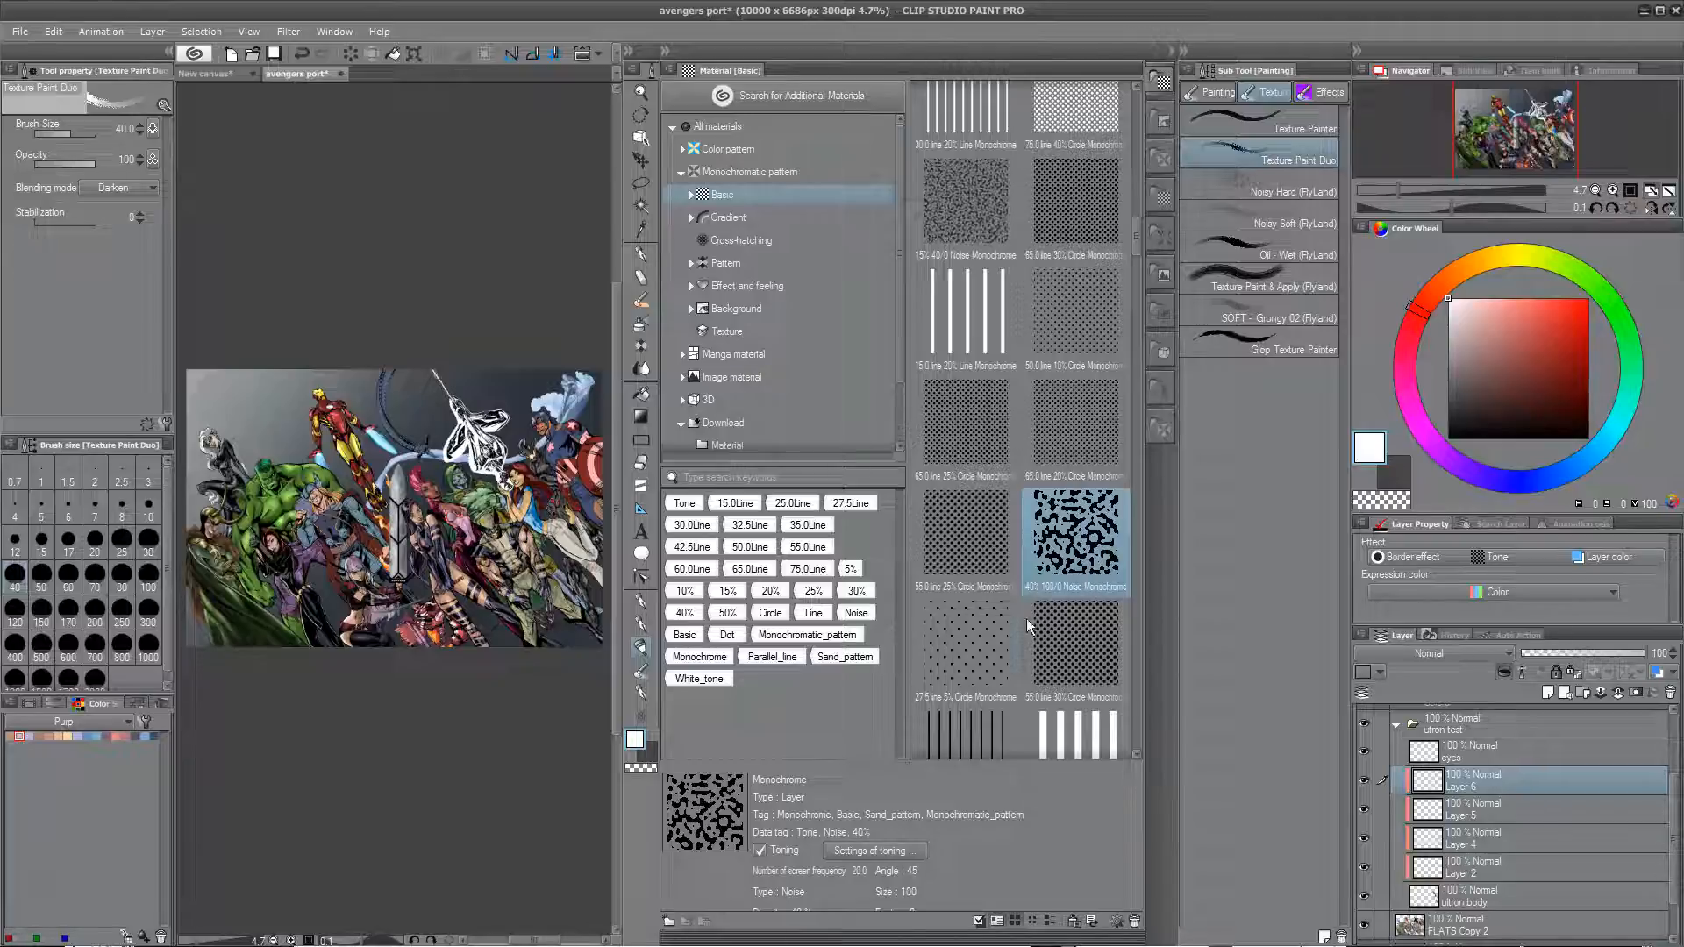
pyautogui.moveTo(1094, 555); pyautogui.dragTo(526, 518)
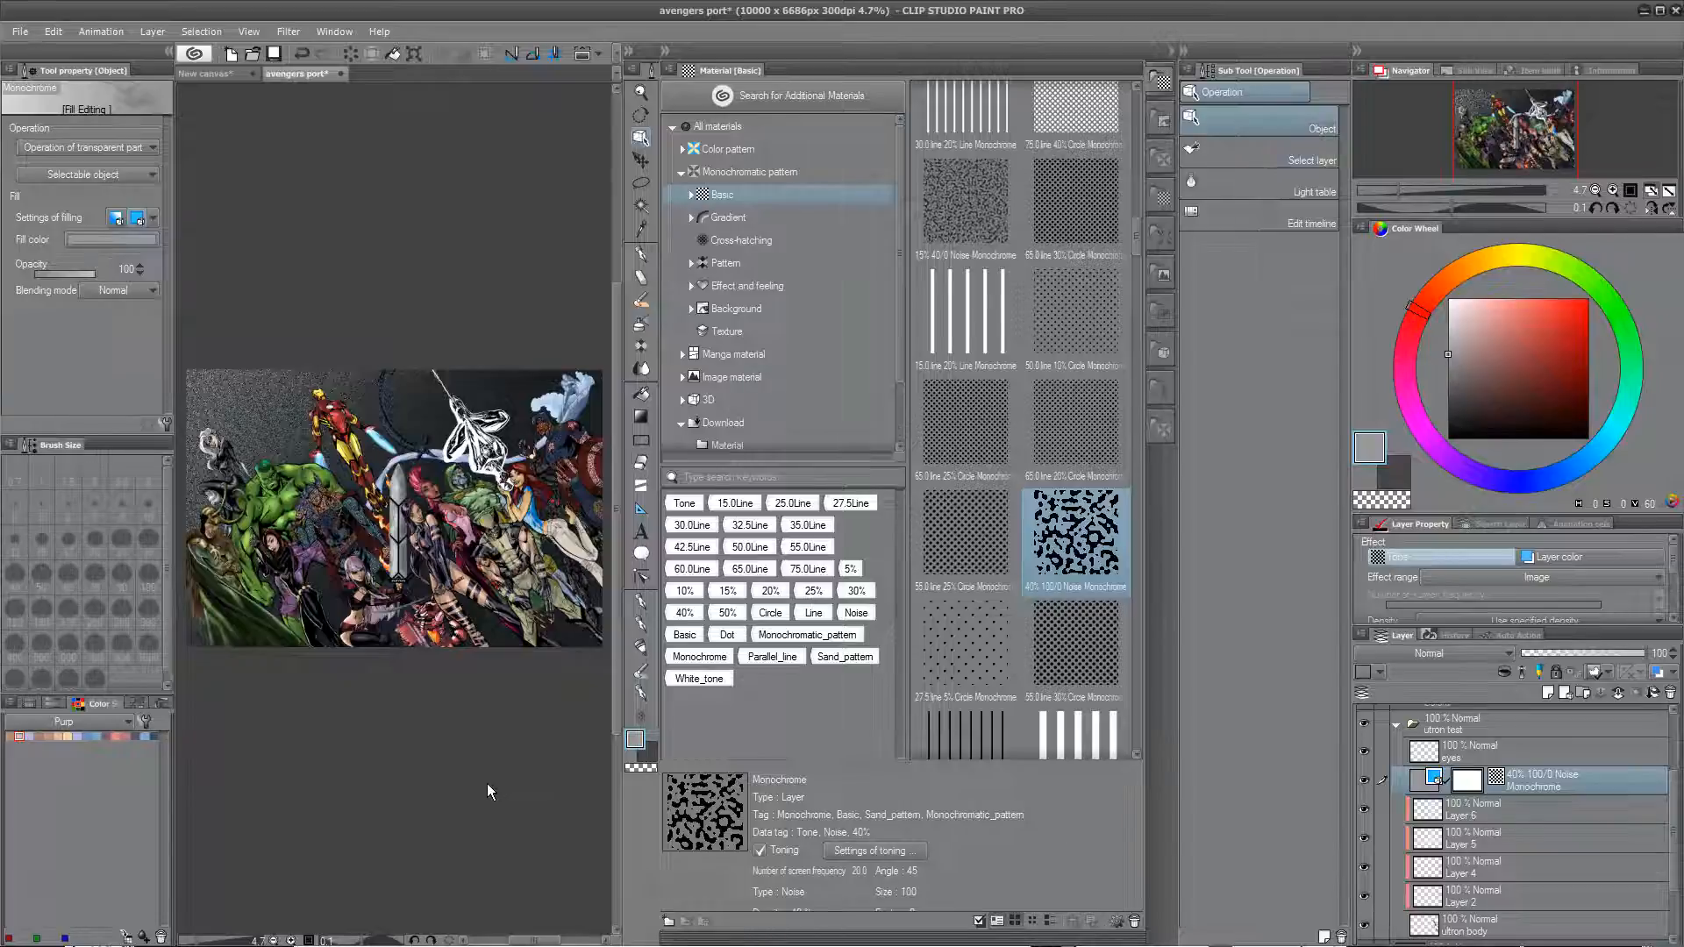
pyautogui.click(1501, 672)
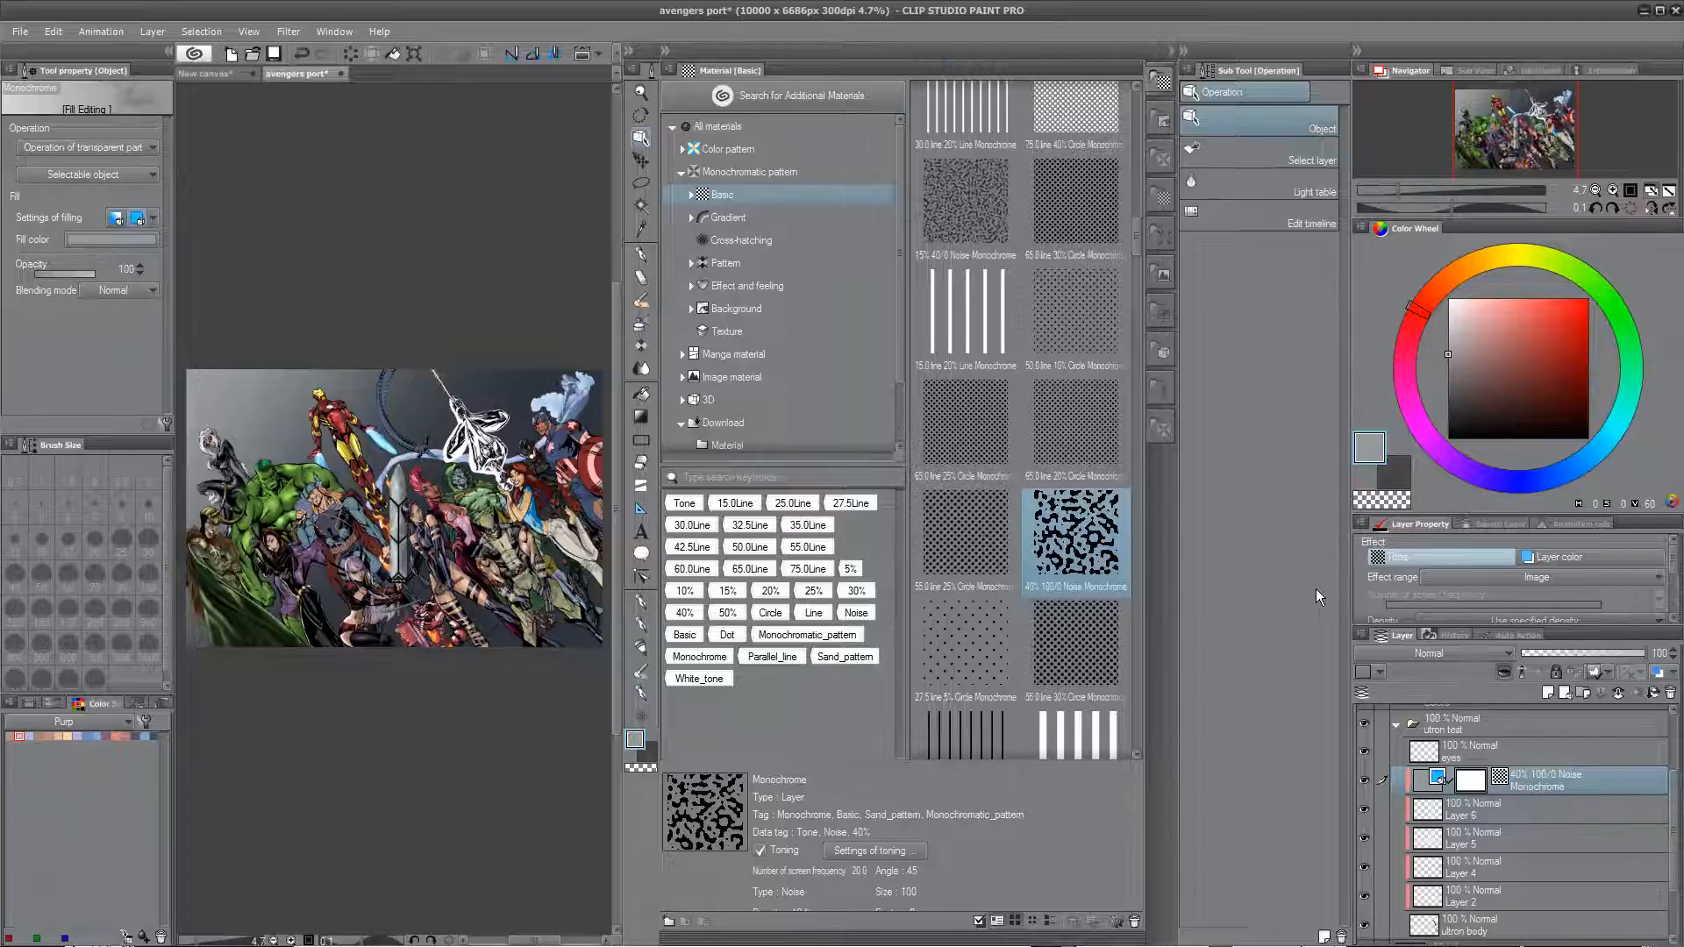
# Step: Compare the illustration with and without the 40% 100/0 Noise layer
pyautogui.click(1365, 778)
pyautogui.click(1368, 781)
pyautogui.click(1367, 778)
pyautogui.click(1365, 776)
pyautogui.hotkey('ctrl', '+')
pyautogui.hotkey('ctrl', '+')
pyautogui.hotkey('ctrl', '+')
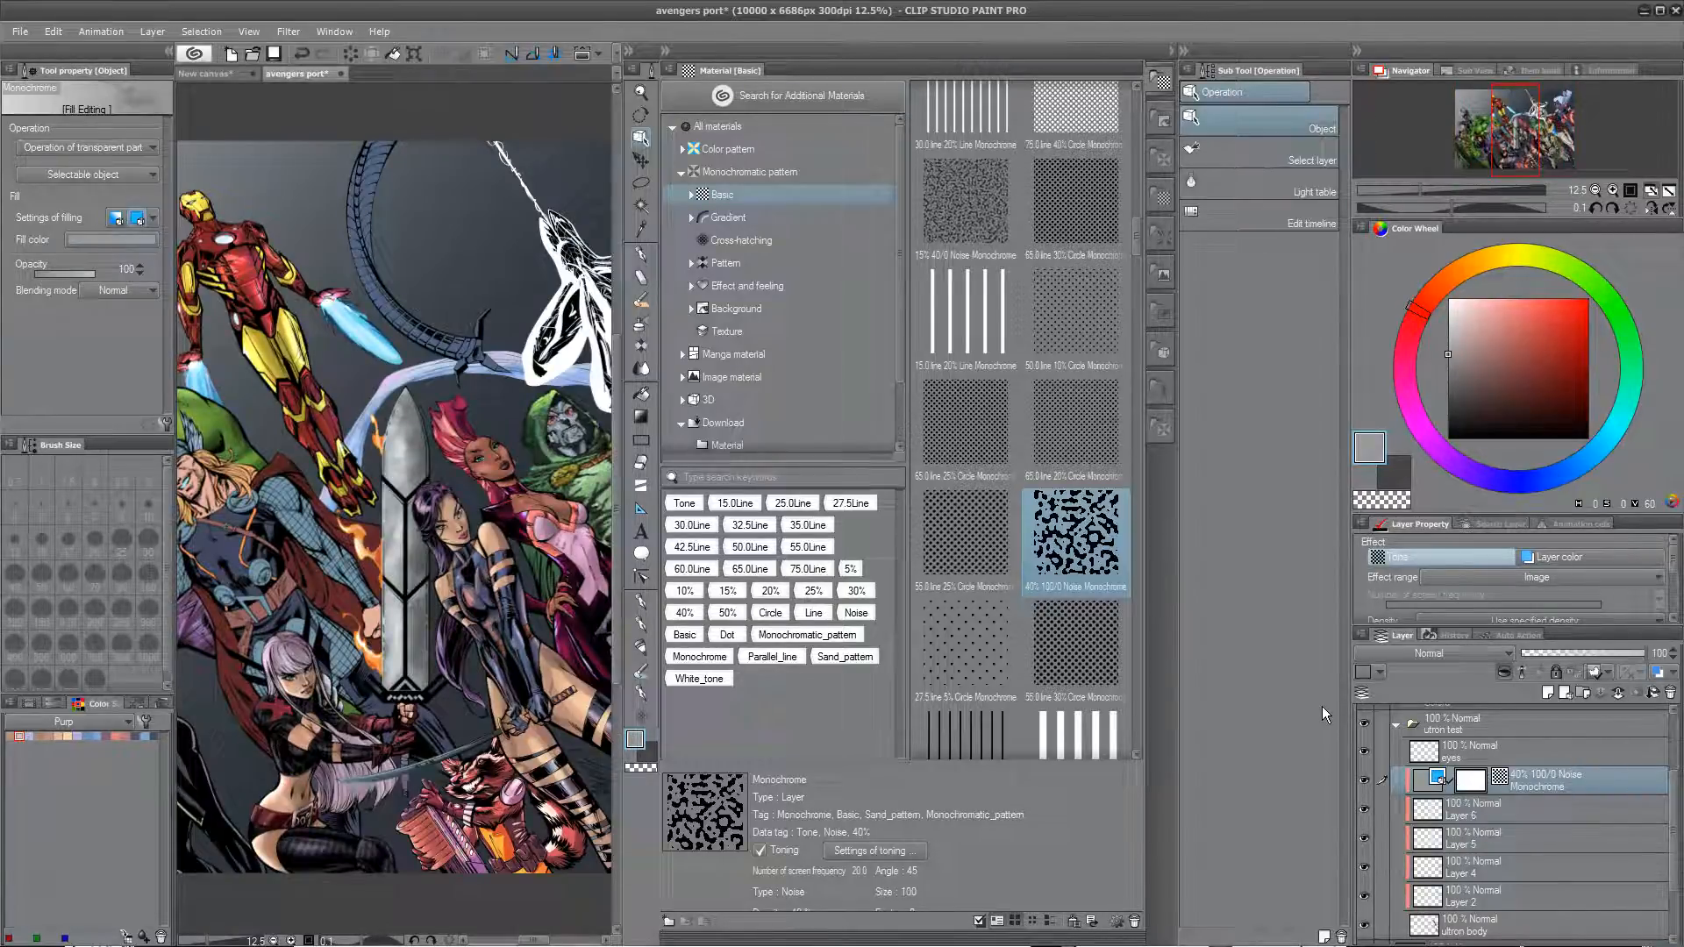
# Step: Hide the material library and lower the 40% 100/0 Noise layer's opacity to about 29%
pyautogui.click(630, 52)
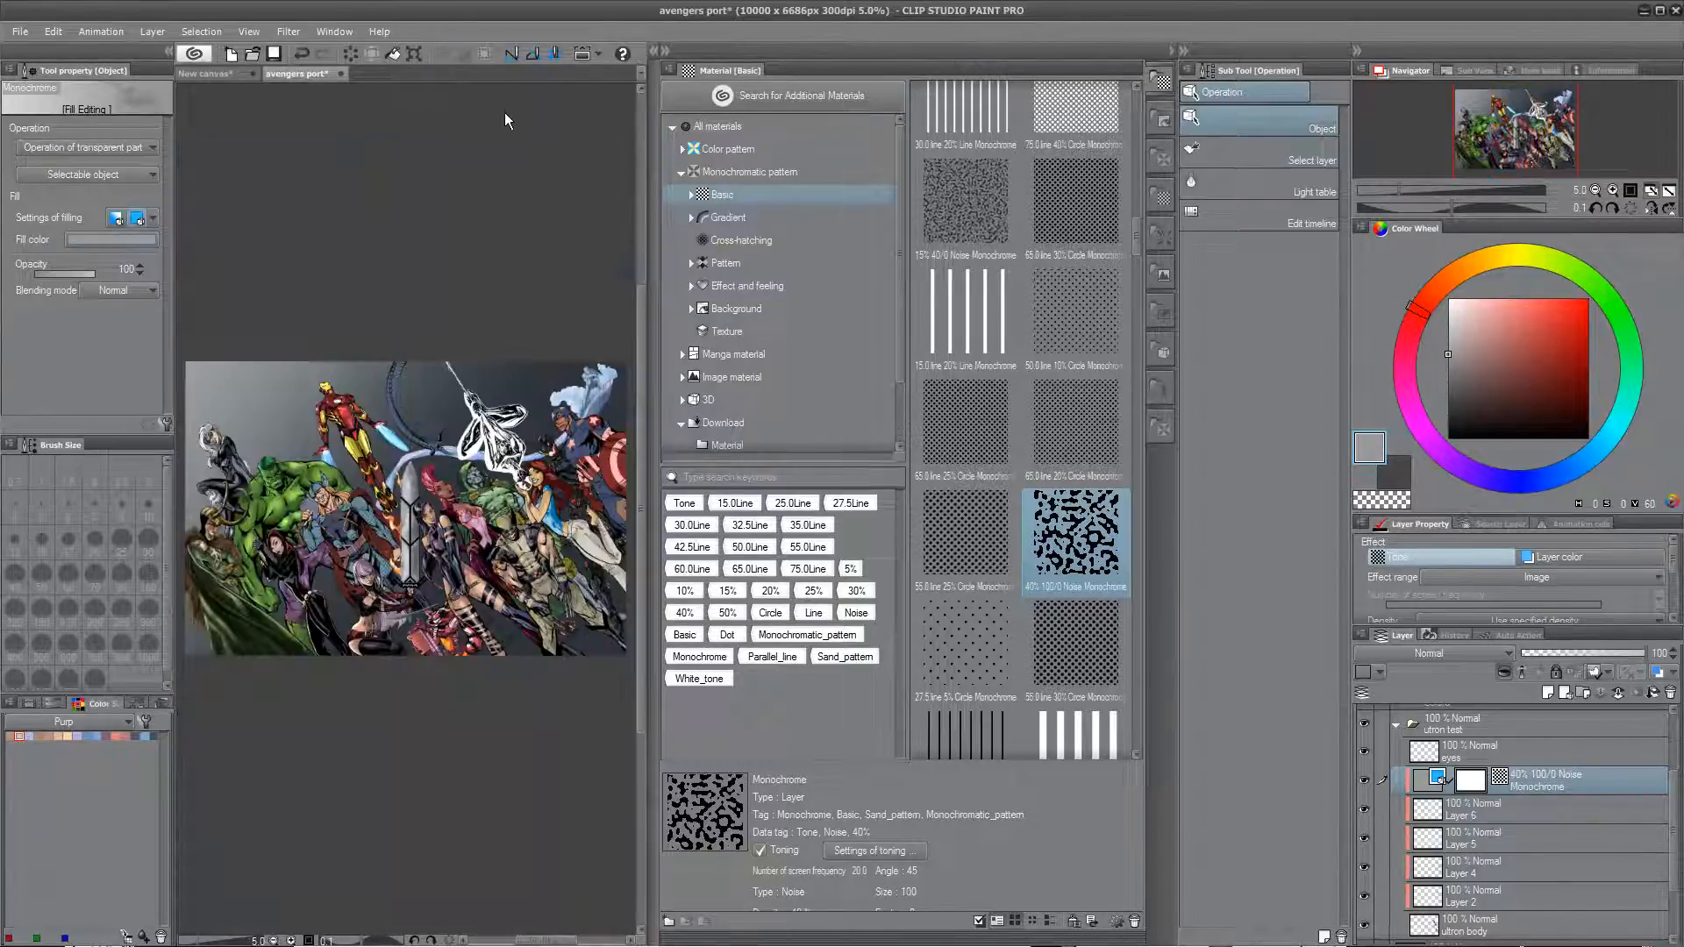
pyautogui.click(666, 50)
pyautogui.scroll(4, 581, 113)
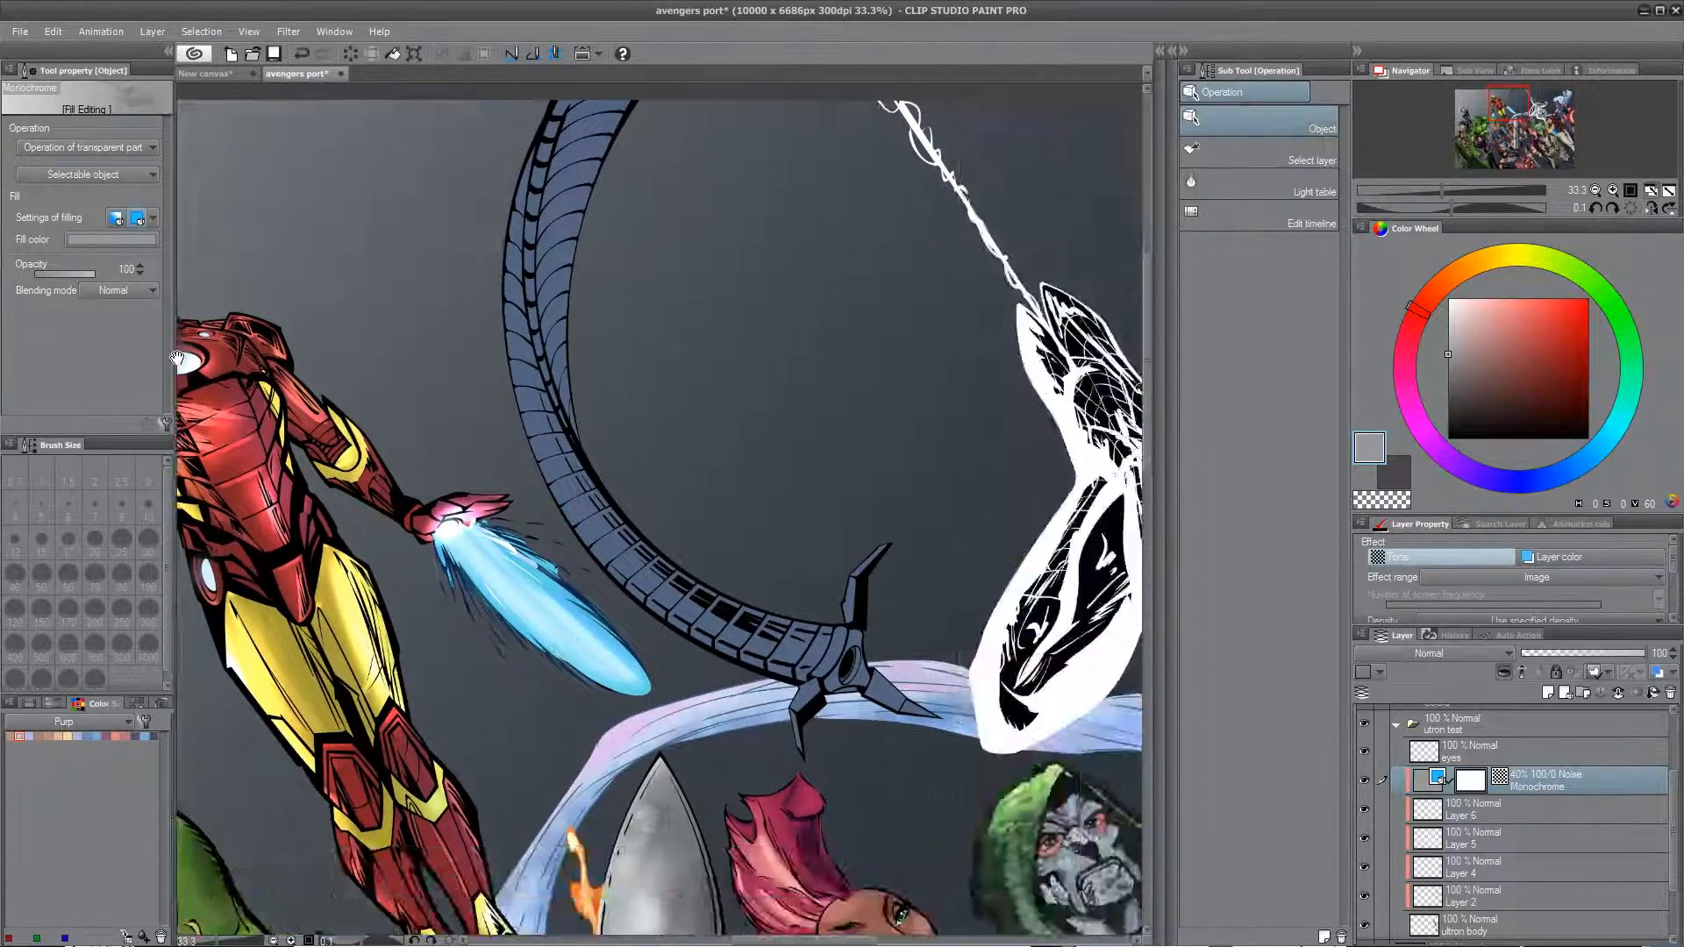
pyautogui.moveTo(177, 358); pyautogui.dragTo(125, 393)
pyautogui.moveTo(851, 677); pyautogui.dragTo(282, 680)
pyautogui.scroll(3, 282, 675)
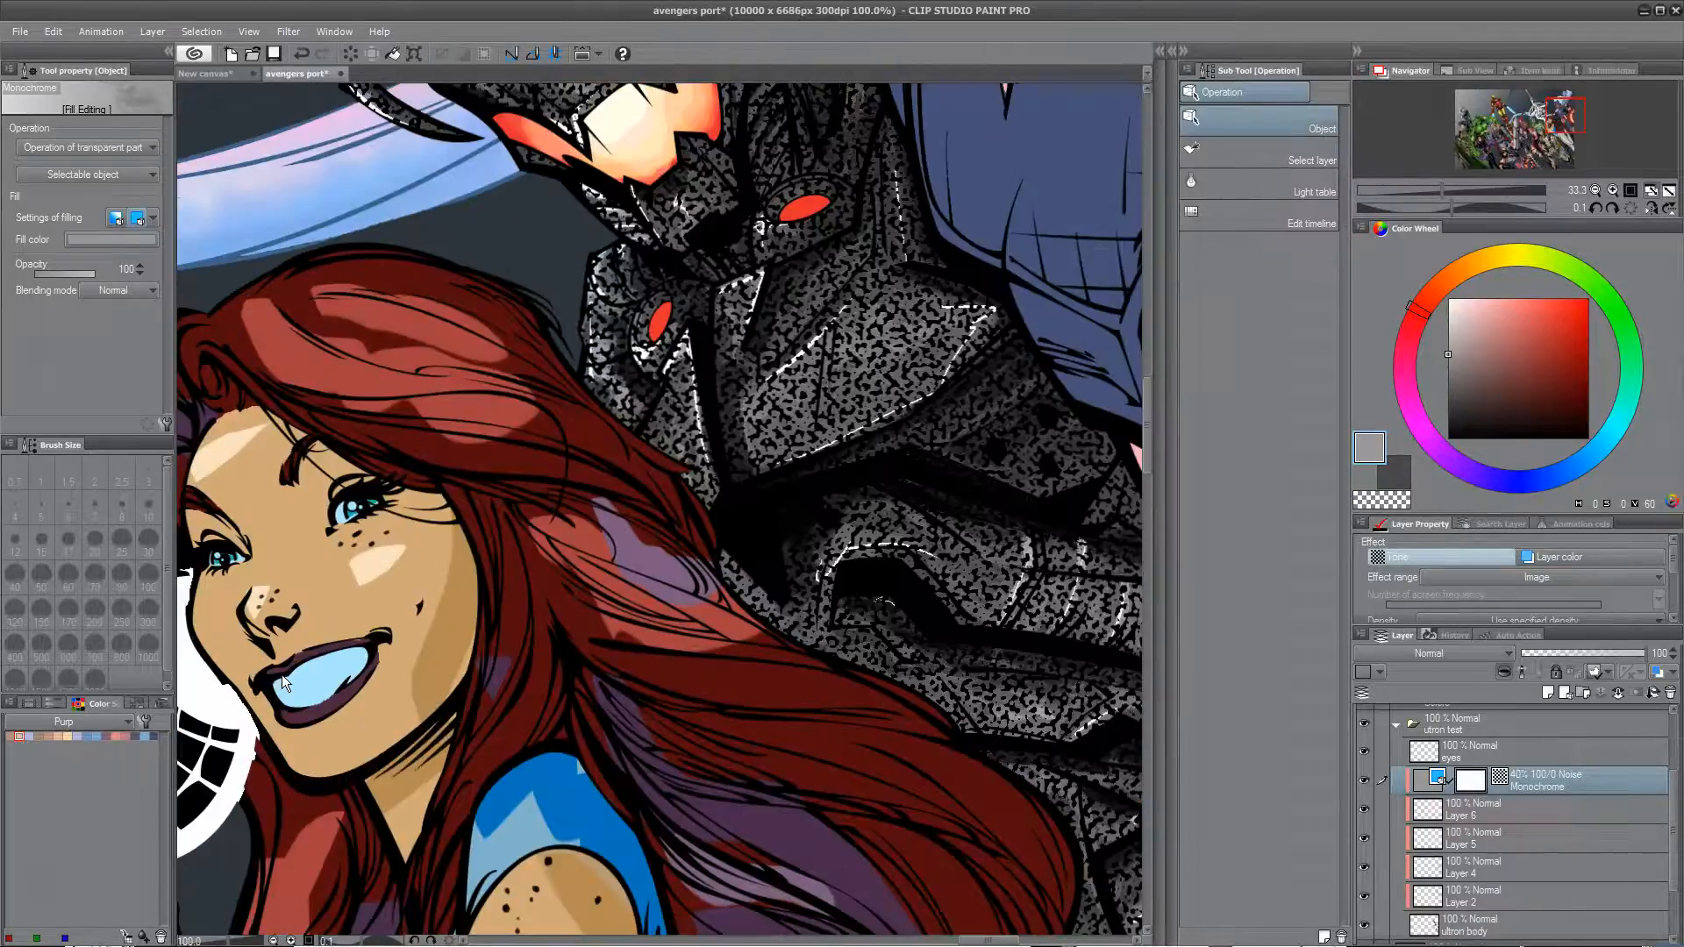
pyautogui.moveTo(824, 410); pyautogui.dragTo(638, 849)
pyautogui.moveTo(672, 704); pyautogui.dragTo(676, 658)
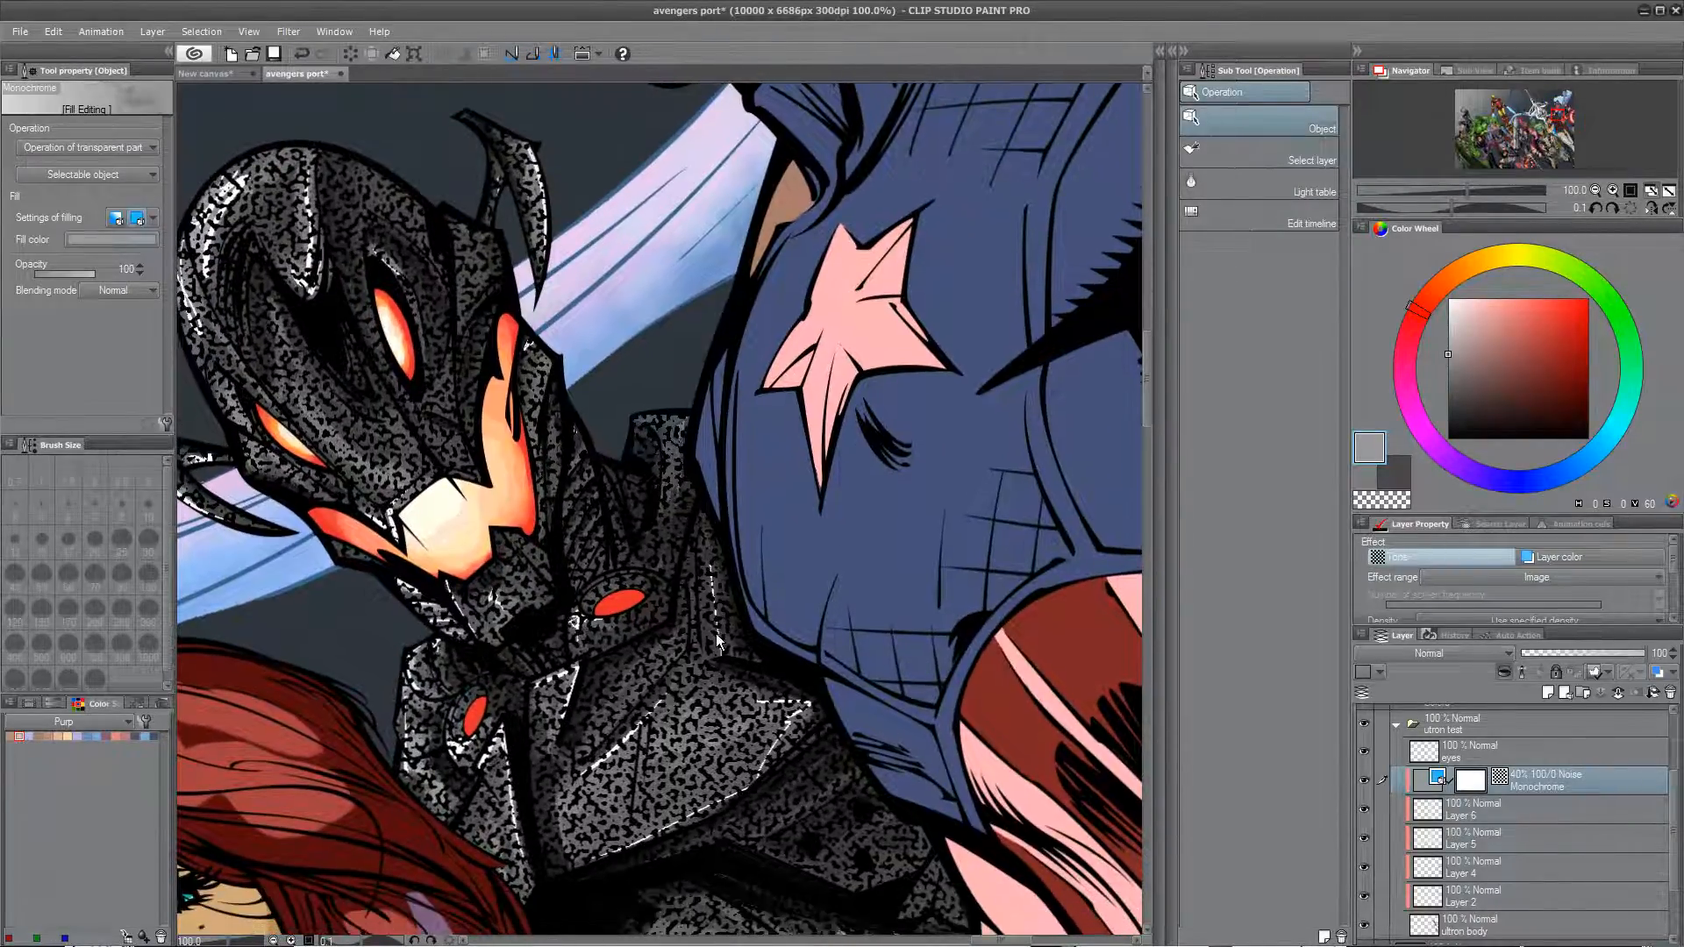
pyautogui.moveTo(1625, 656); pyautogui.dragTo(1559, 669)
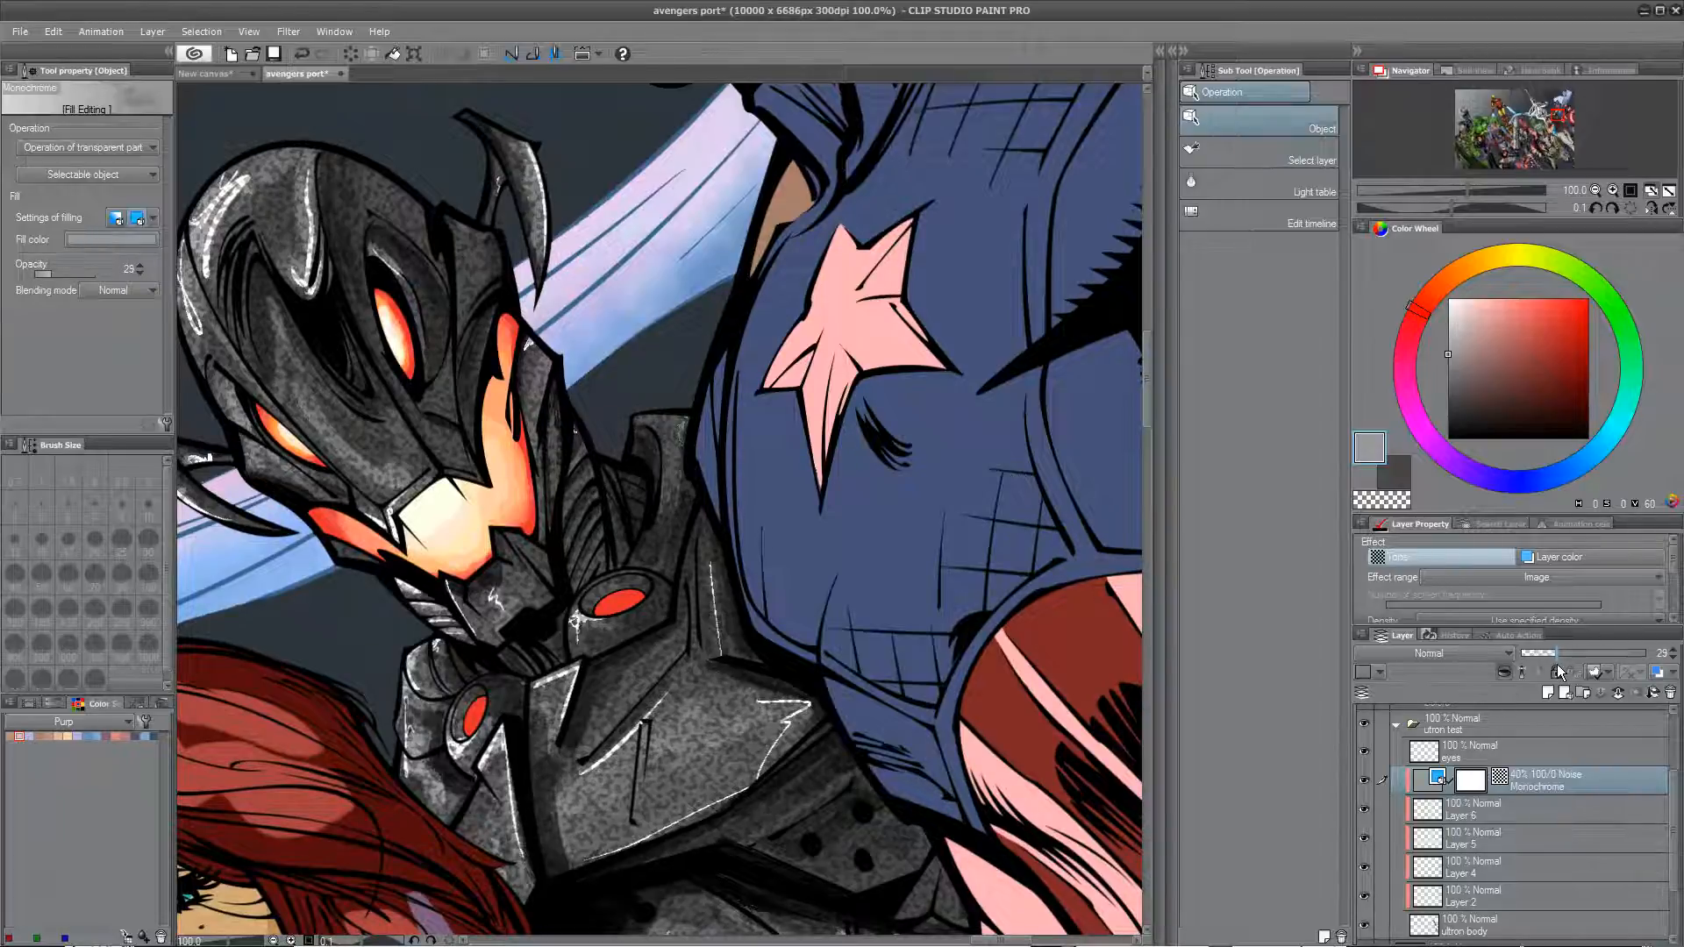
# Step: Erase the noise over the bright highlight on Ultron's forehead with the Soft eraser at size 100
pyautogui.moveTo(980, 728); pyautogui.dragTo(746, 375)
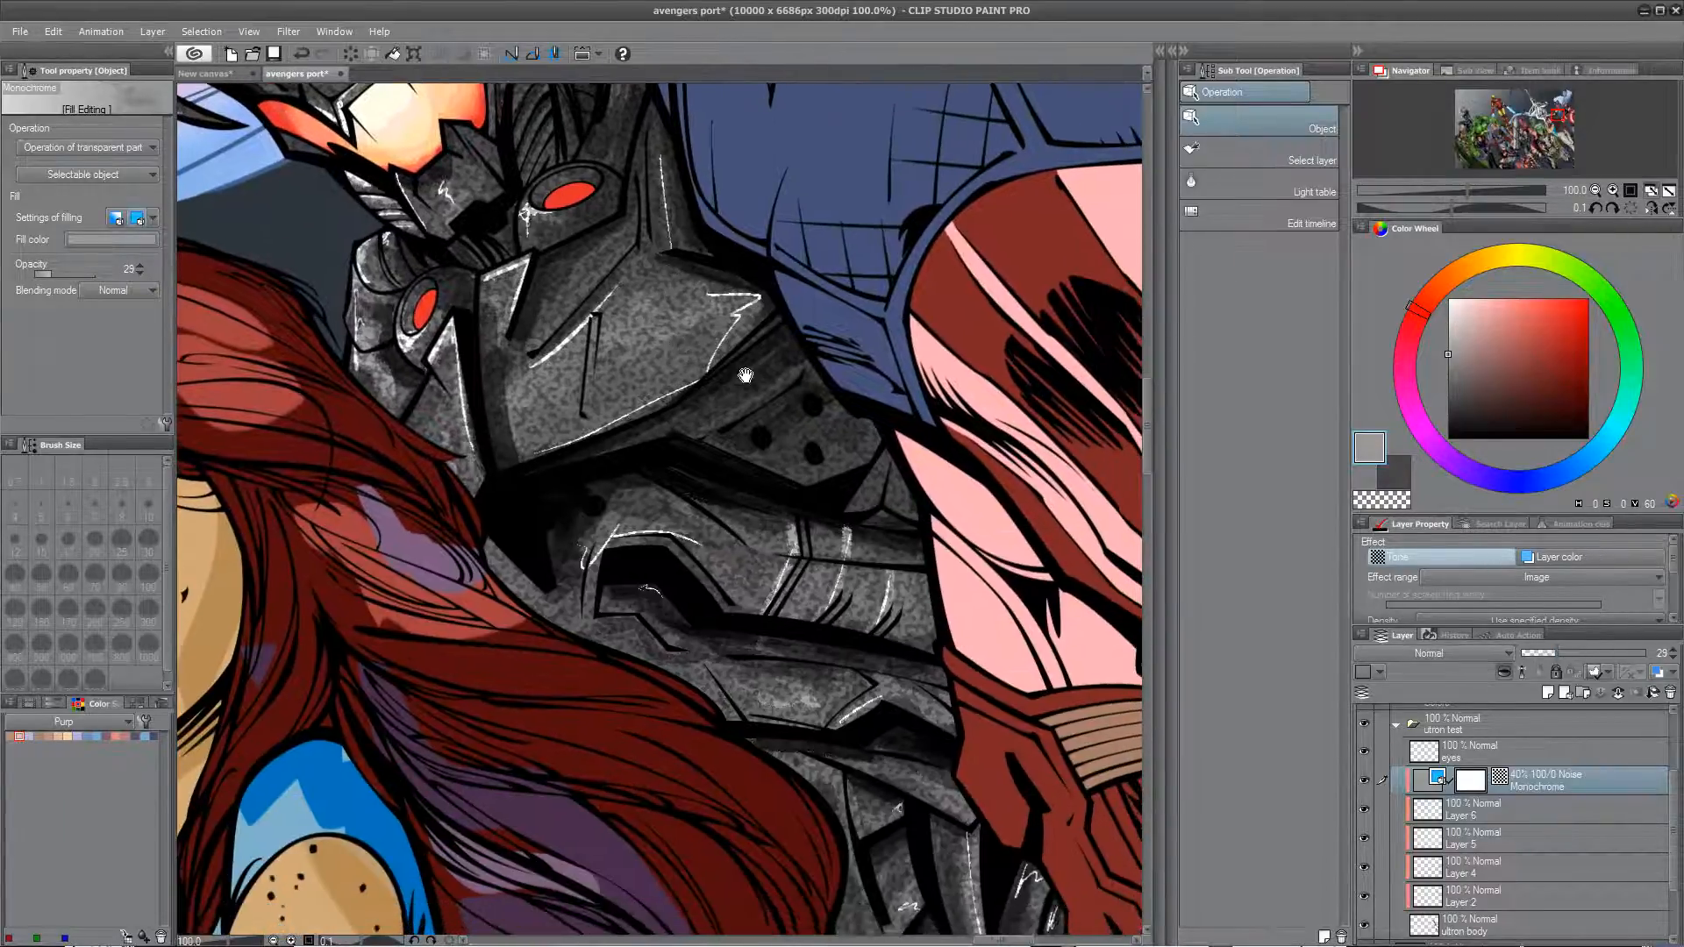
pyautogui.moveTo(972, 678); pyautogui.dragTo(795, 741)
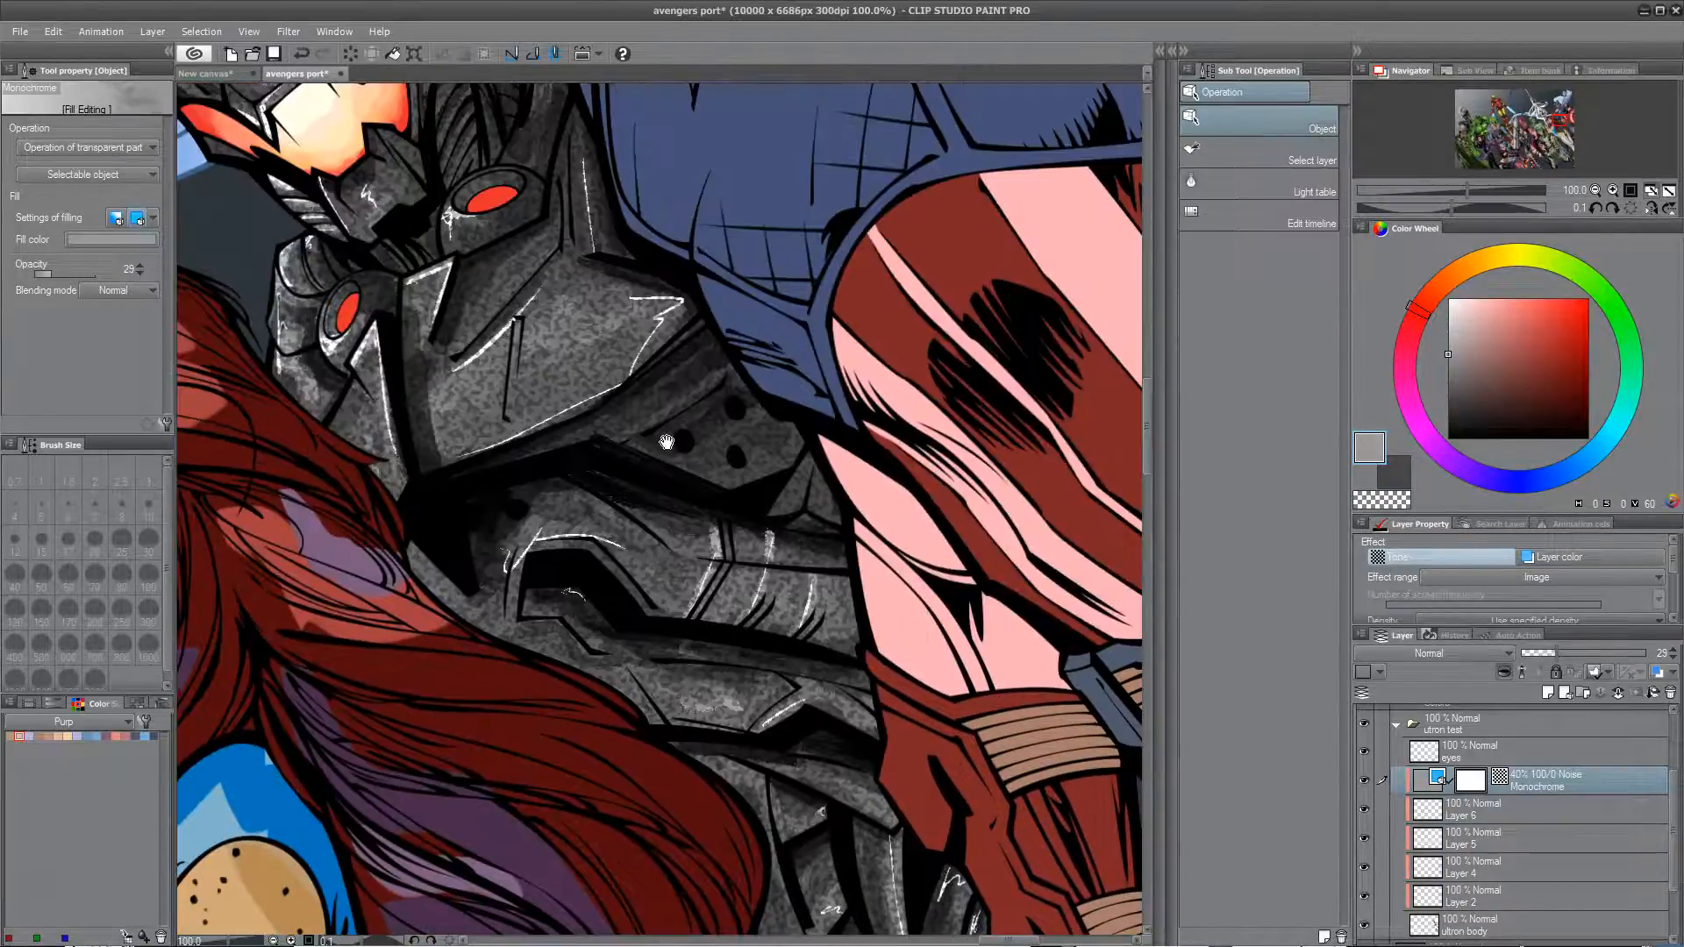
pyautogui.moveTo(665, 443); pyautogui.dragTo(689, 693)
pyautogui.moveTo(579, 526); pyautogui.dragTo(709, 689)
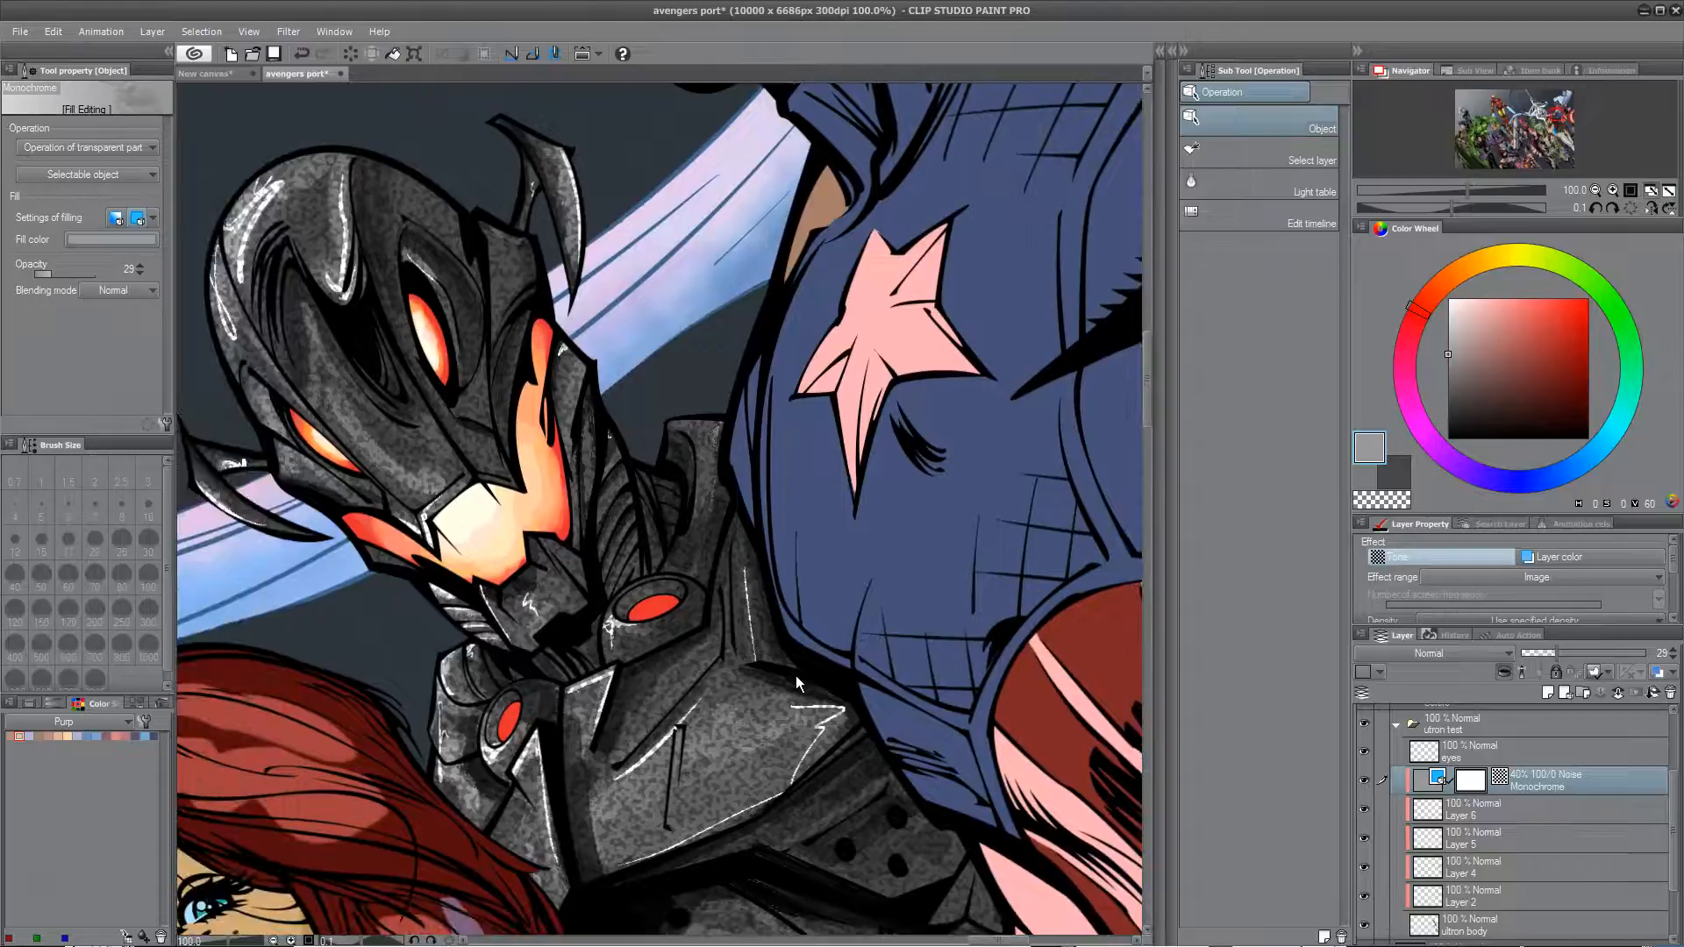
pyautogui.press('e')
pyautogui.click(1313, 156)
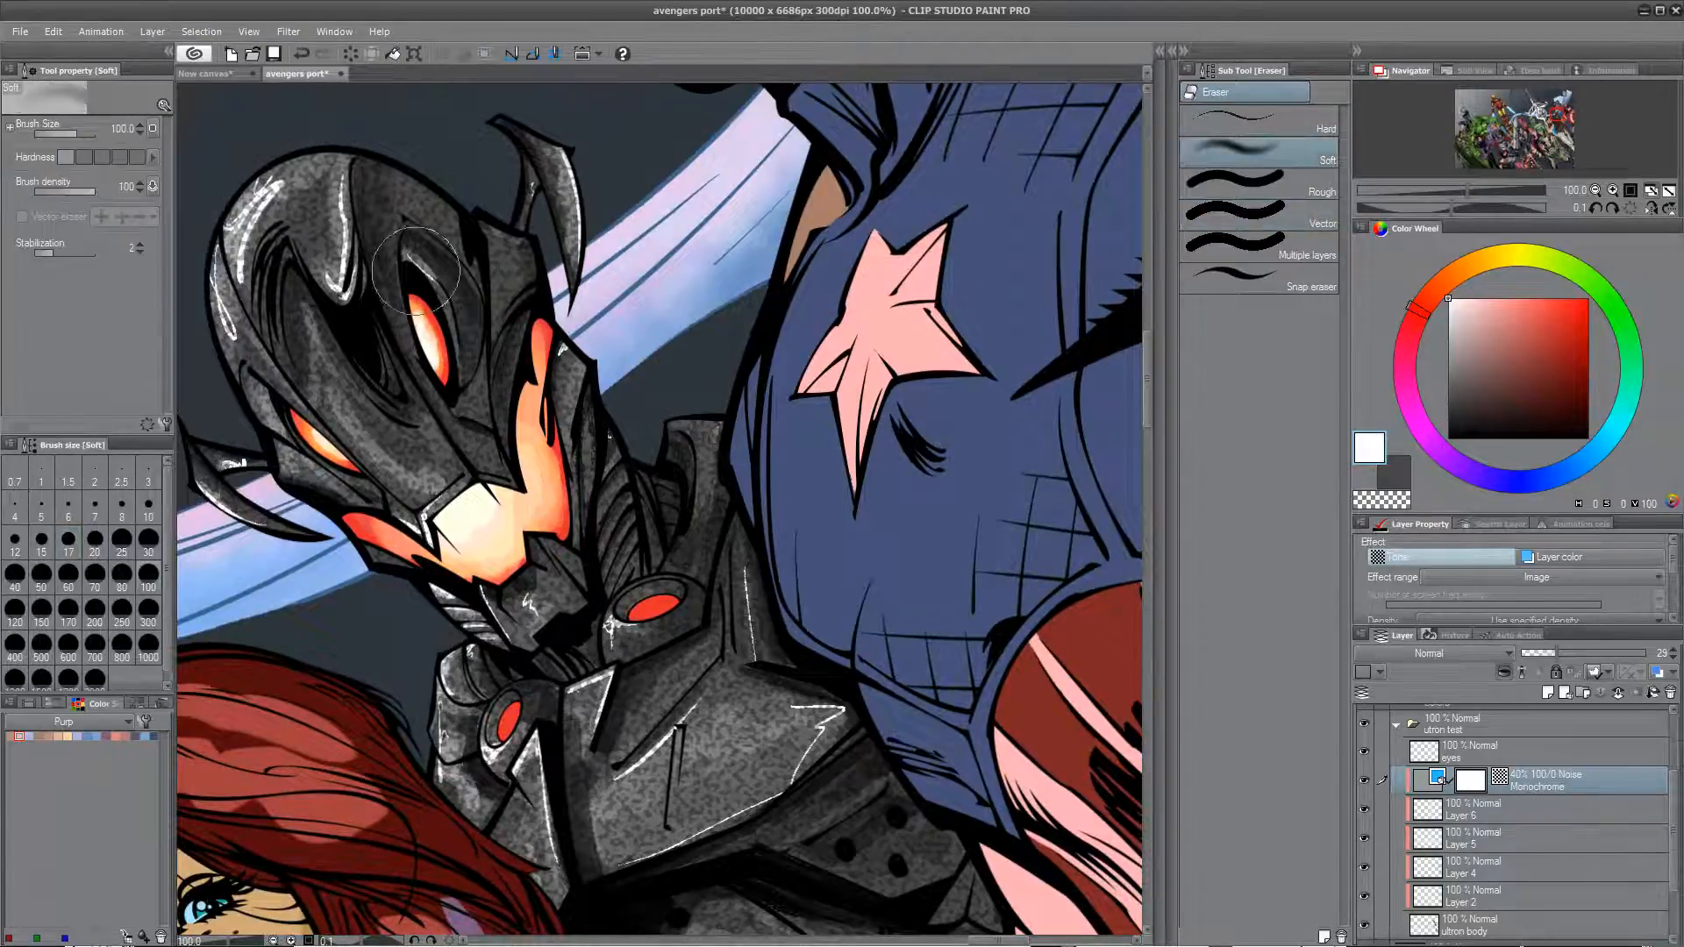
pyautogui.moveTo(271, 208)
pyautogui.mouseDown()
pyautogui.moveTo(287, 177)
pyautogui.moveTo(226, 279)
pyautogui.moveTo(269, 169)
pyautogui.moveTo(221, 284)
pyautogui.moveTo(307, 148)
pyautogui.moveTo(252, 207)
pyautogui.mouseUp()
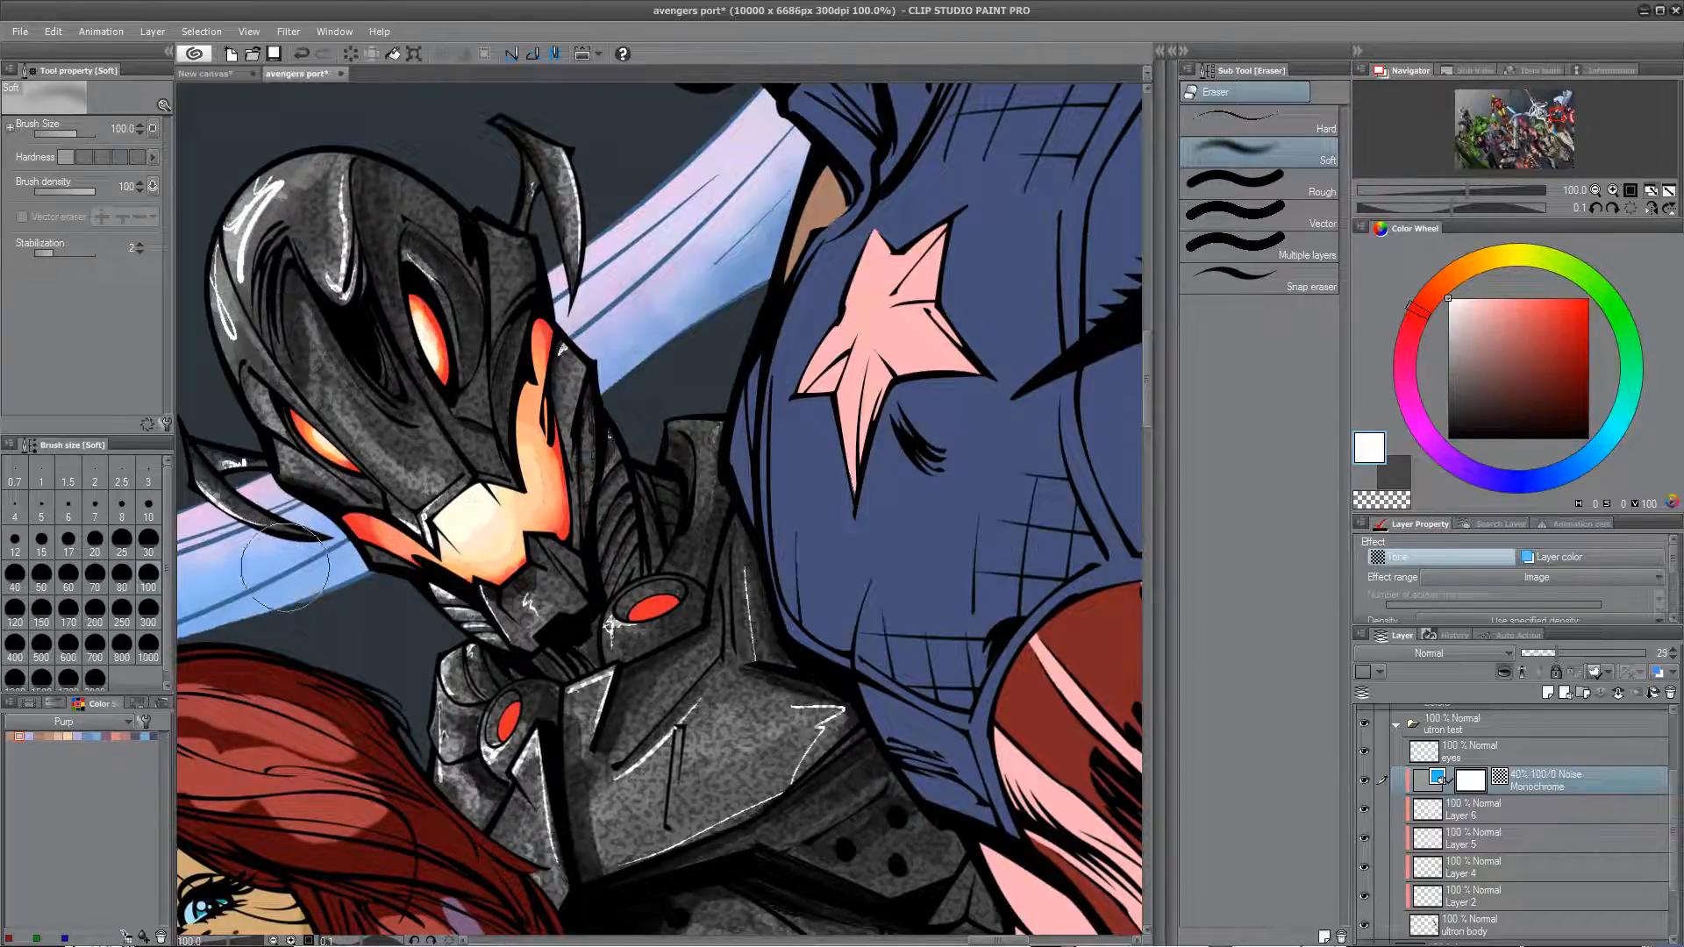
# Step: Erase the noise along the highlights of Ultron's helmet, horn and faceplate with the Soft eraser at size 40
pyautogui.press('[')
pyautogui.press('[')
pyautogui.press('[')
pyautogui.press('[')
pyautogui.press('[')
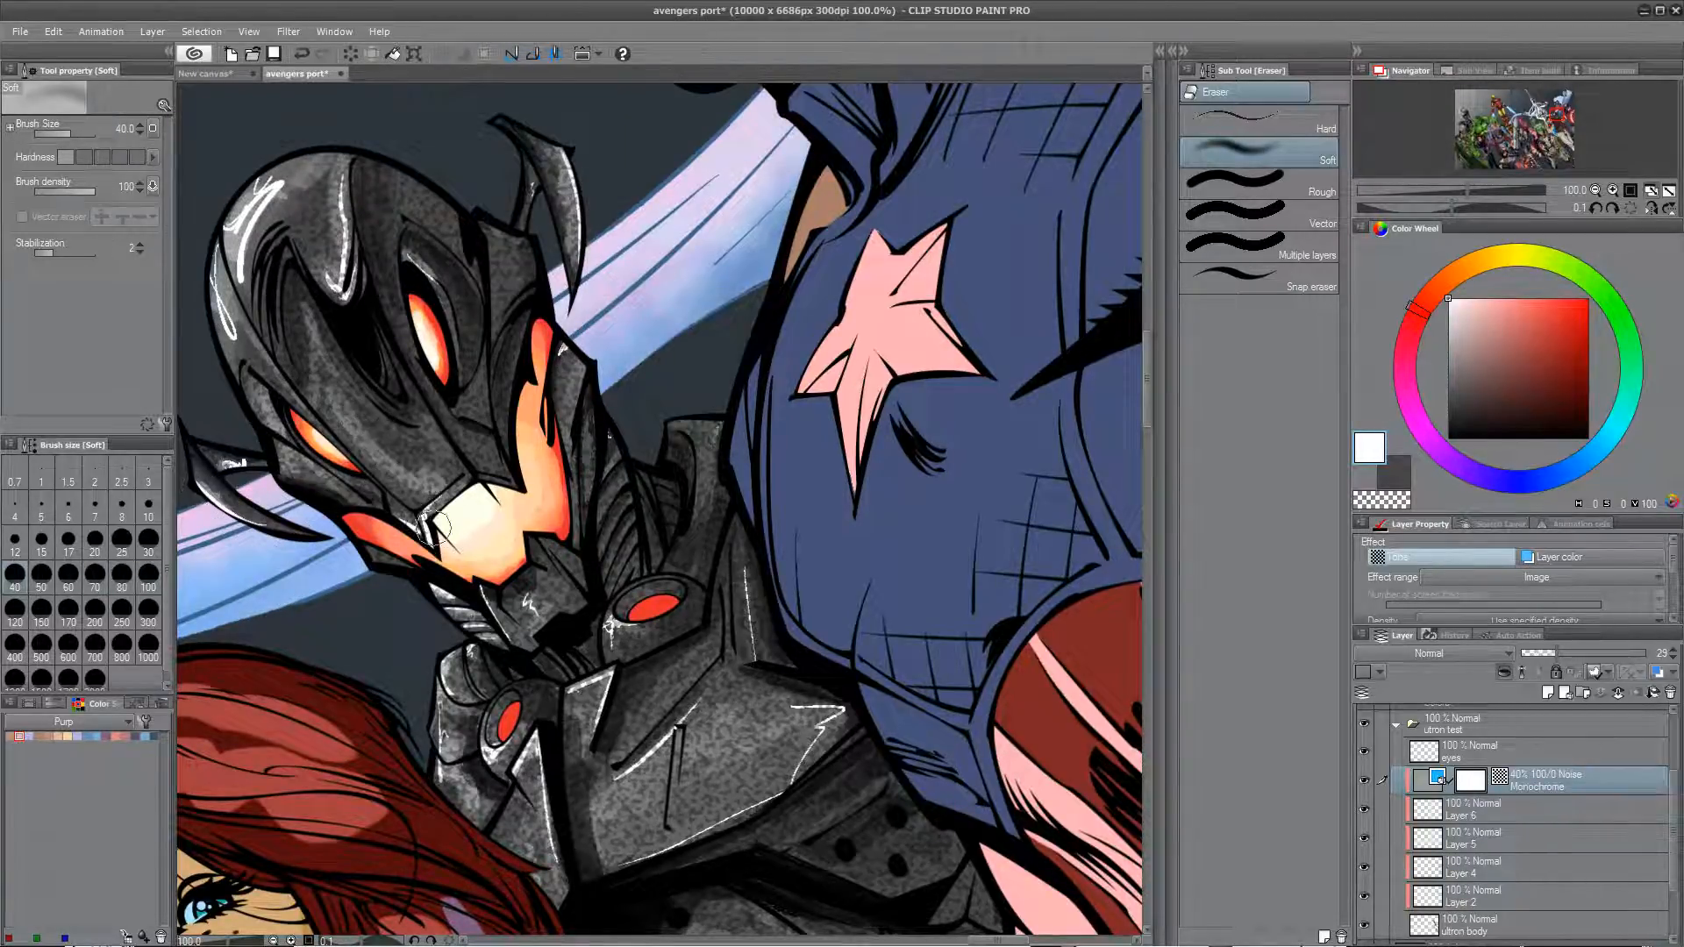
pyautogui.moveTo(324, 372)
pyautogui.mouseDown()
pyautogui.moveTo(388, 467)
pyautogui.moveTo(301, 312)
pyautogui.moveTo(346, 242)
pyautogui.mouseUp()
pyautogui.moveTo(336, 173); pyautogui.dragTo(332, 158)
pyautogui.moveTo(453, 100)
pyautogui.mouseDown()
pyautogui.moveTo(584, 205)
pyautogui.moveTo(554, 126)
pyautogui.mouseUp()
pyautogui.moveTo(613, 297)
pyautogui.mouseDown()
pyautogui.moveTo(589, 368)
pyautogui.moveTo(576, 332)
pyautogui.moveTo(574, 415)
pyautogui.moveTo(575, 334)
pyautogui.moveTo(587, 474)
pyautogui.moveTo(568, 355)
pyautogui.moveTo(580, 425)
pyautogui.moveTo(514, 296)
pyautogui.moveTo(498, 213)
pyautogui.moveTo(493, 341)
pyautogui.moveTo(500, 227)
pyautogui.moveTo(495, 287)
pyautogui.moveTo(451, 190)
pyautogui.moveTo(450, 247)
pyautogui.mouseUp()
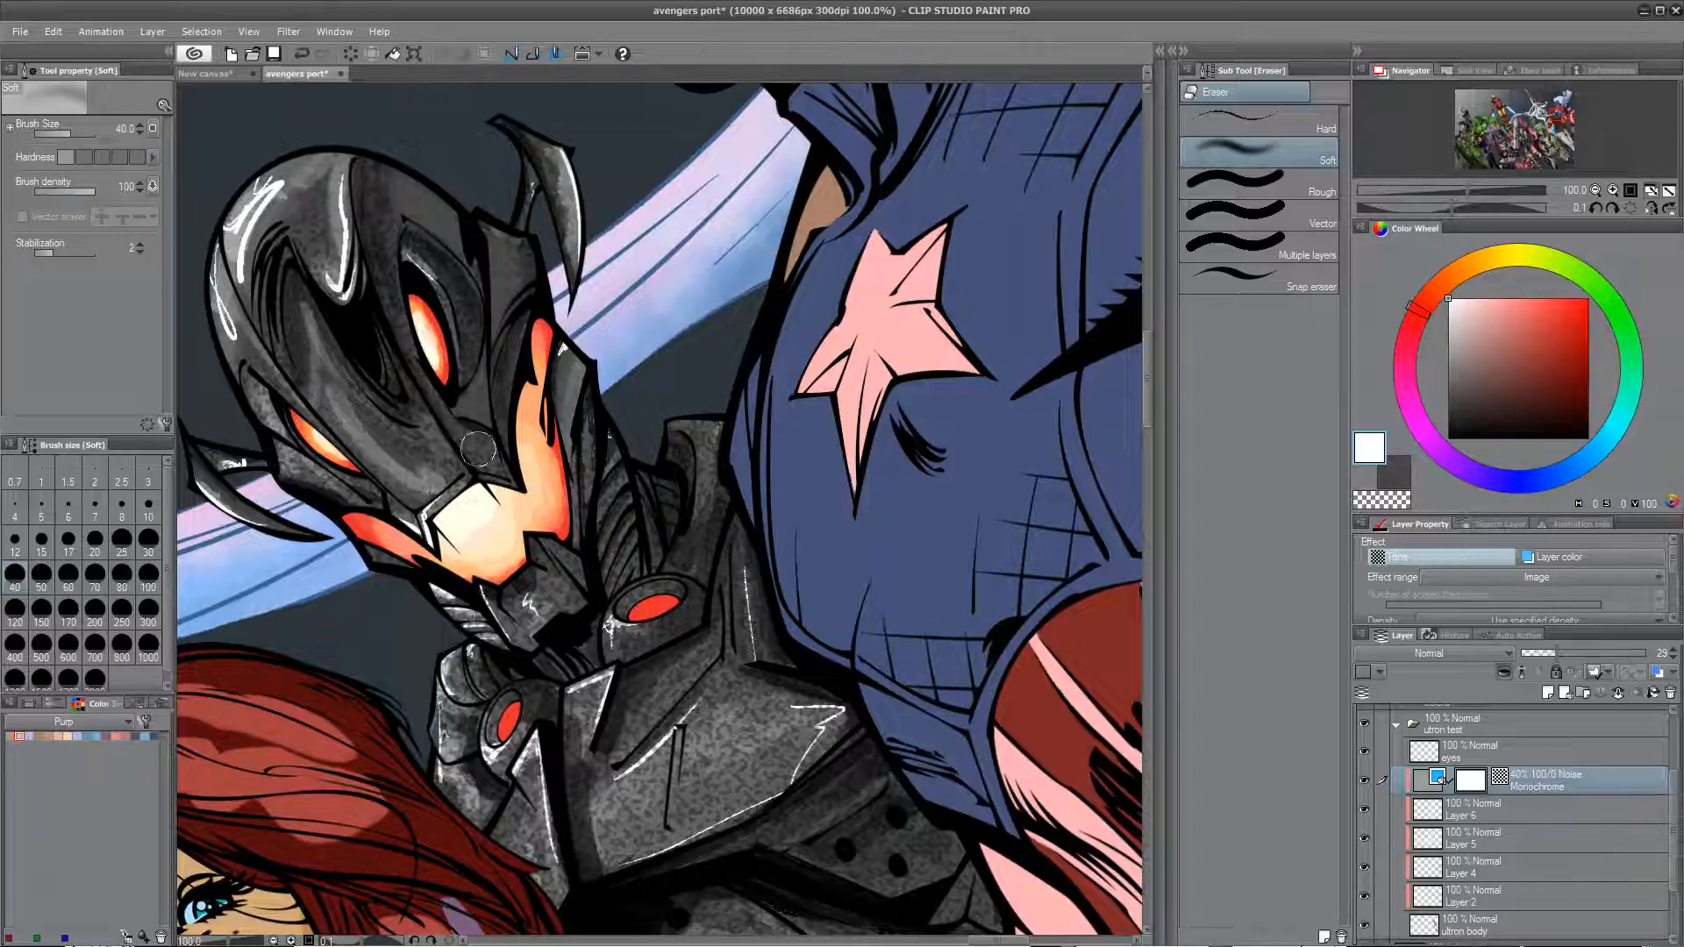
pyautogui.moveTo(446, 435)
pyautogui.mouseDown()
pyautogui.moveTo(410, 386)
pyautogui.moveTo(432, 429)
pyautogui.mouseUp()
pyautogui.click(714, 612)
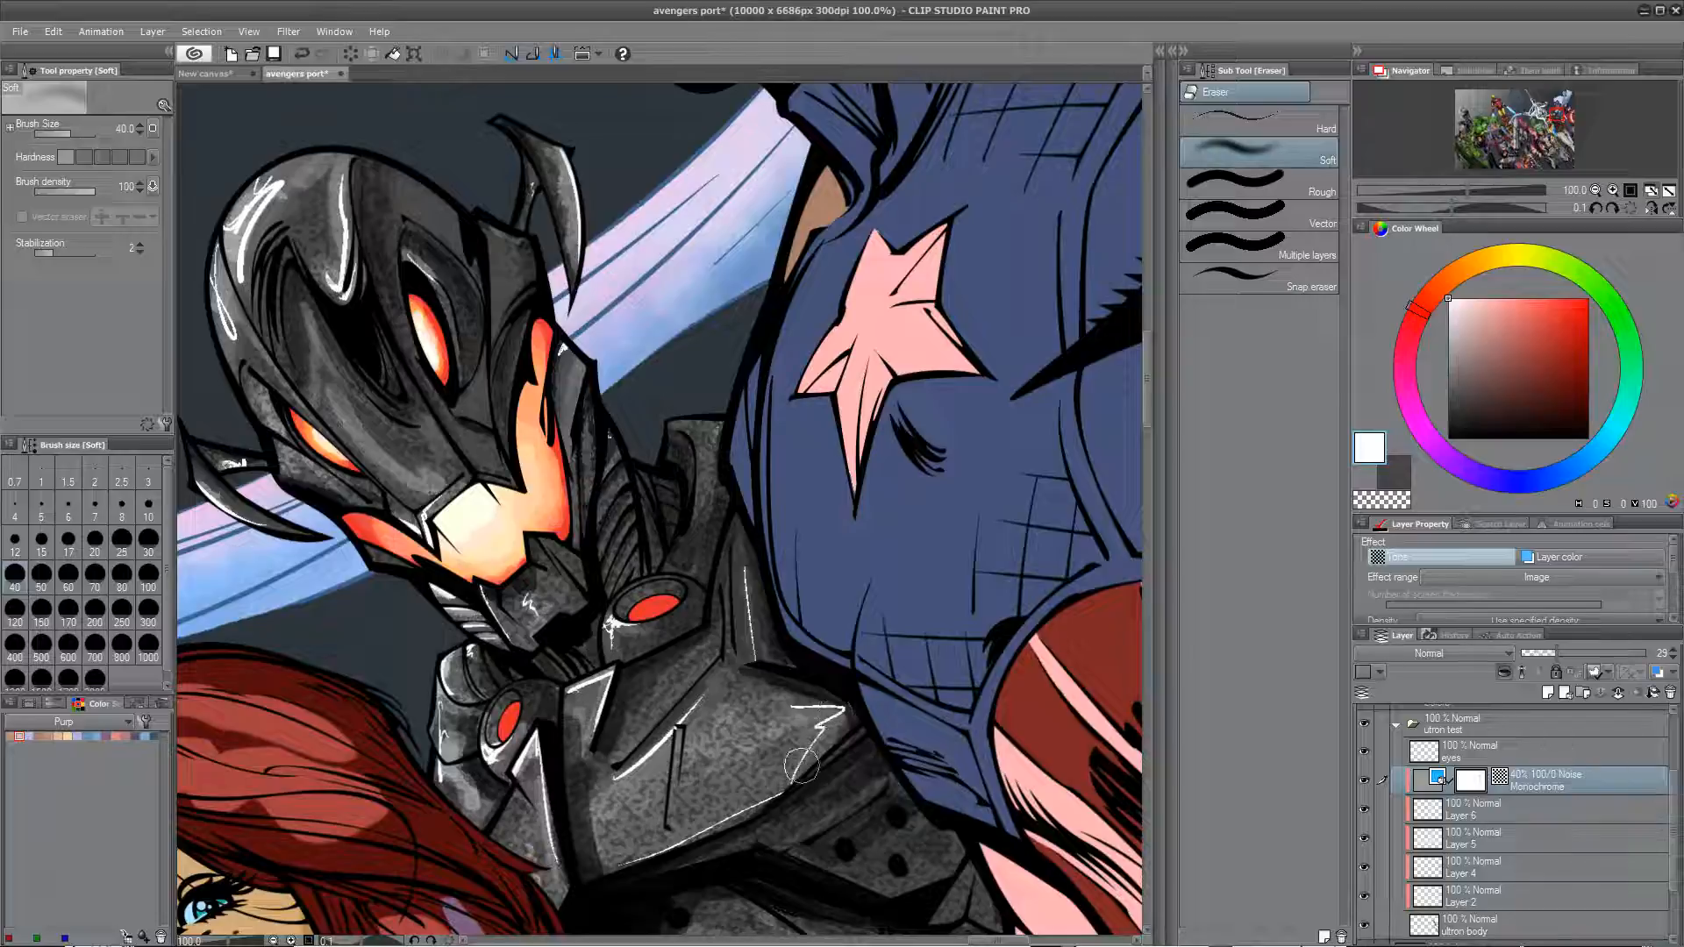
# Step: Soften the noise around Ultron's head, jaw and shoulder with the Soft eraser at size 200
pyautogui.press(']')
pyautogui.press(']')
pyautogui.press(']')
pyautogui.press(']')
pyautogui.press(']')
pyautogui.press(']')
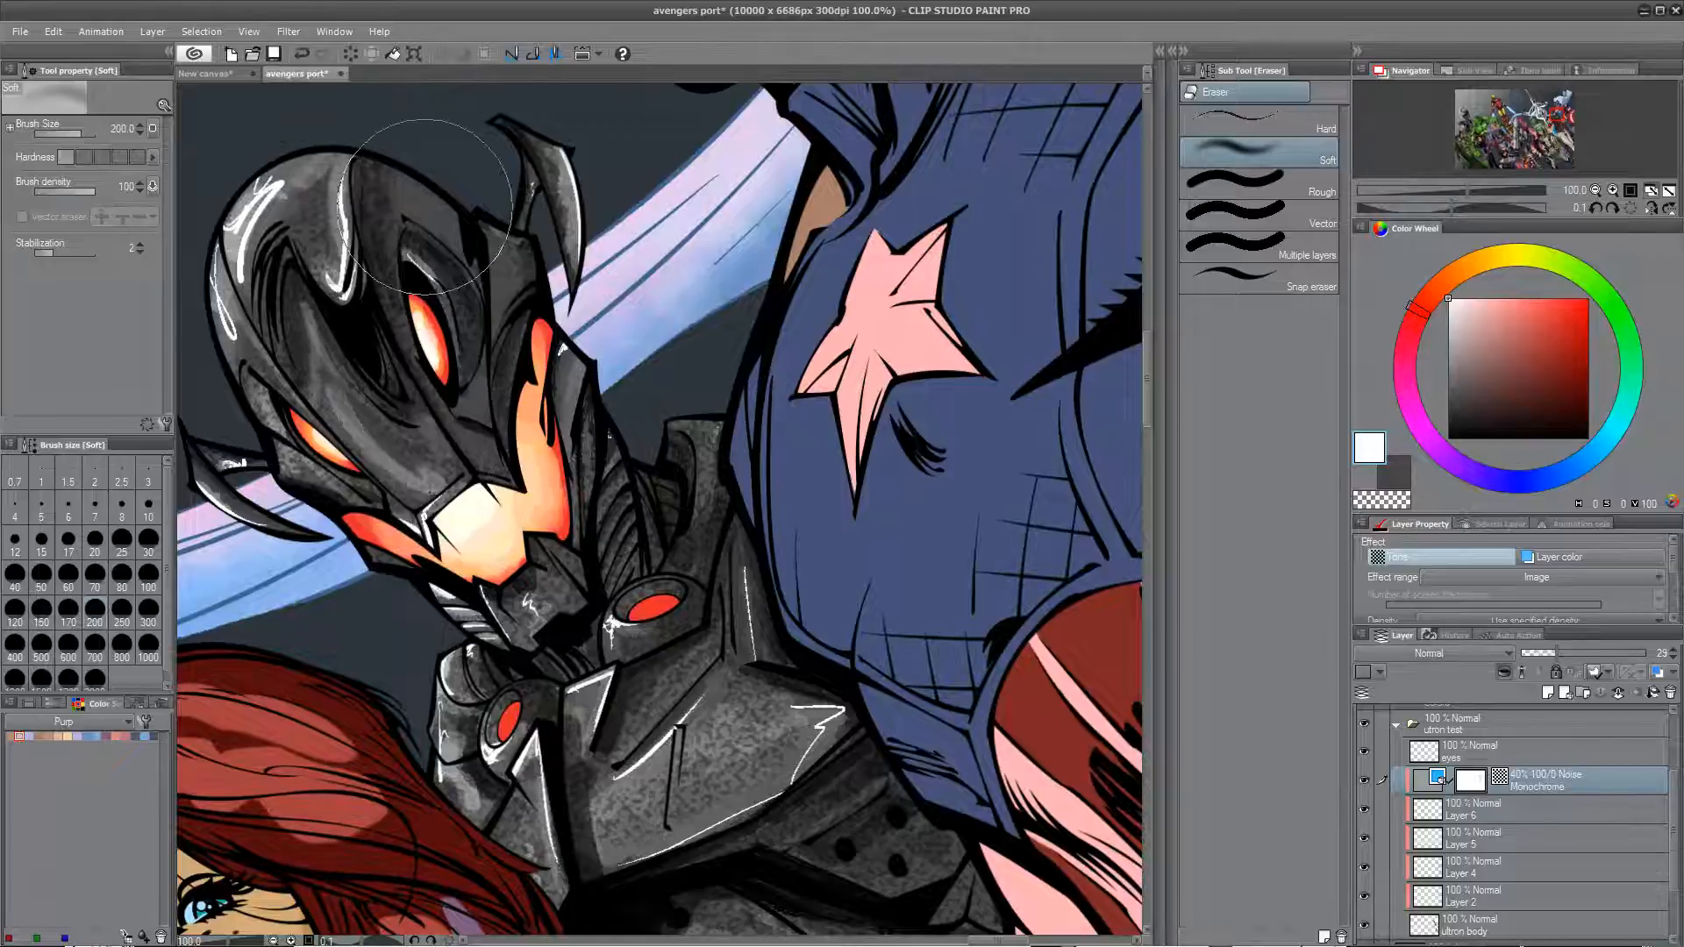
pyautogui.moveTo(307, 613); pyautogui.dragTo(375, 575)
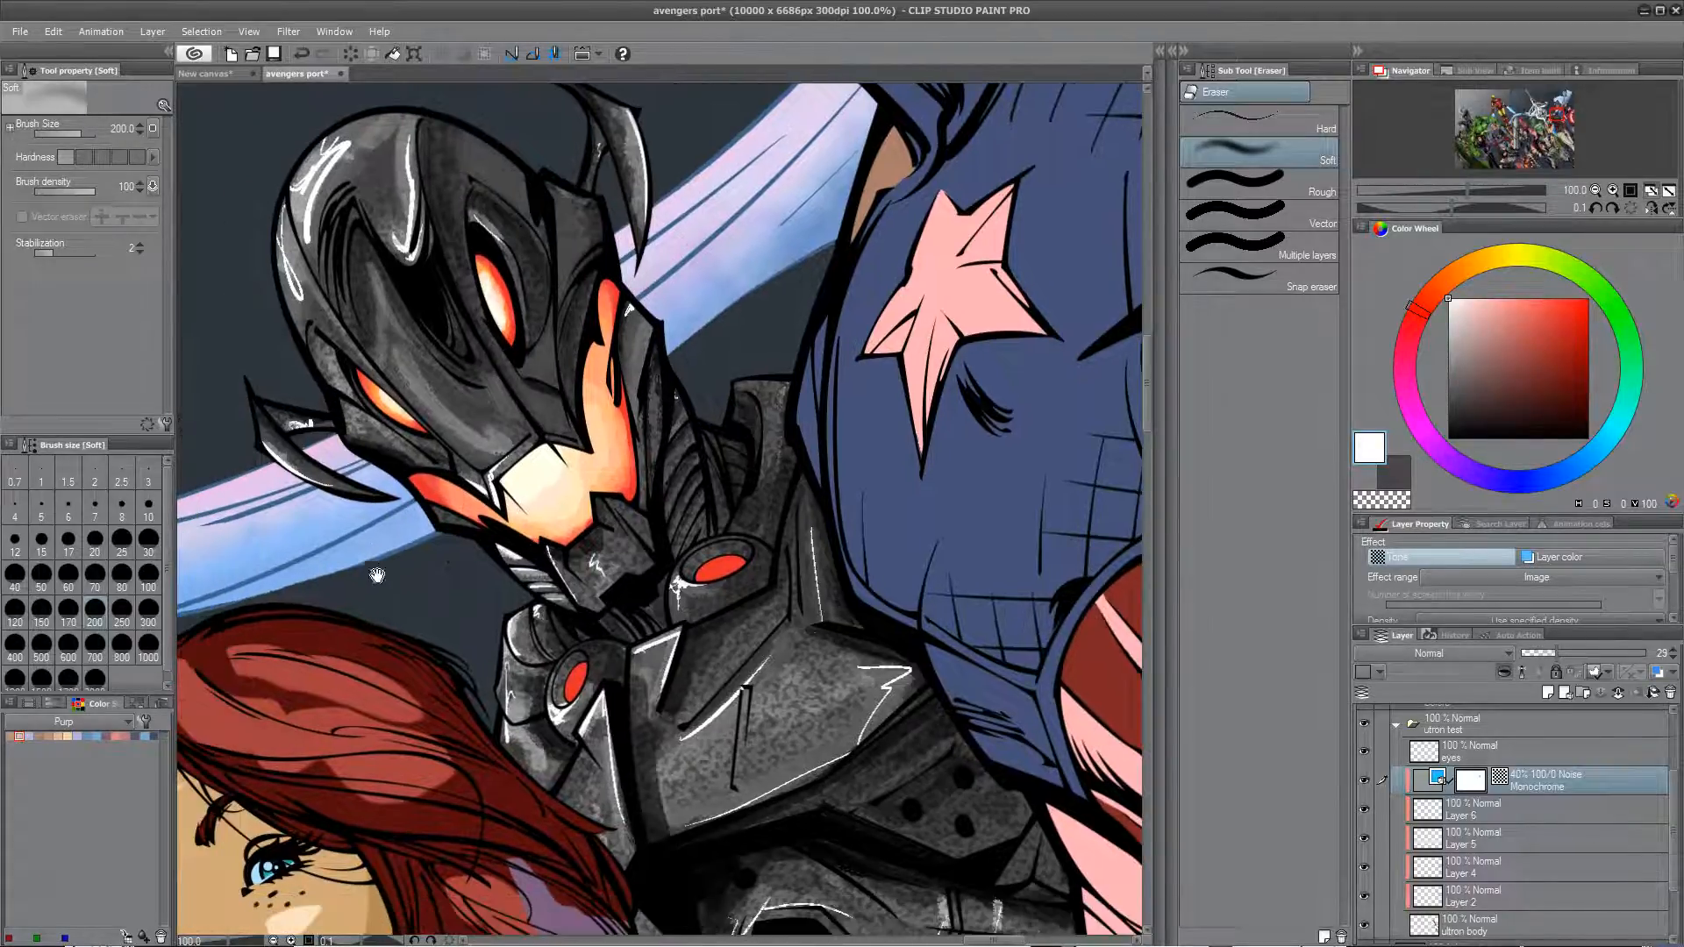
pyautogui.moveTo(801, 389); pyautogui.dragTo(742, 274)
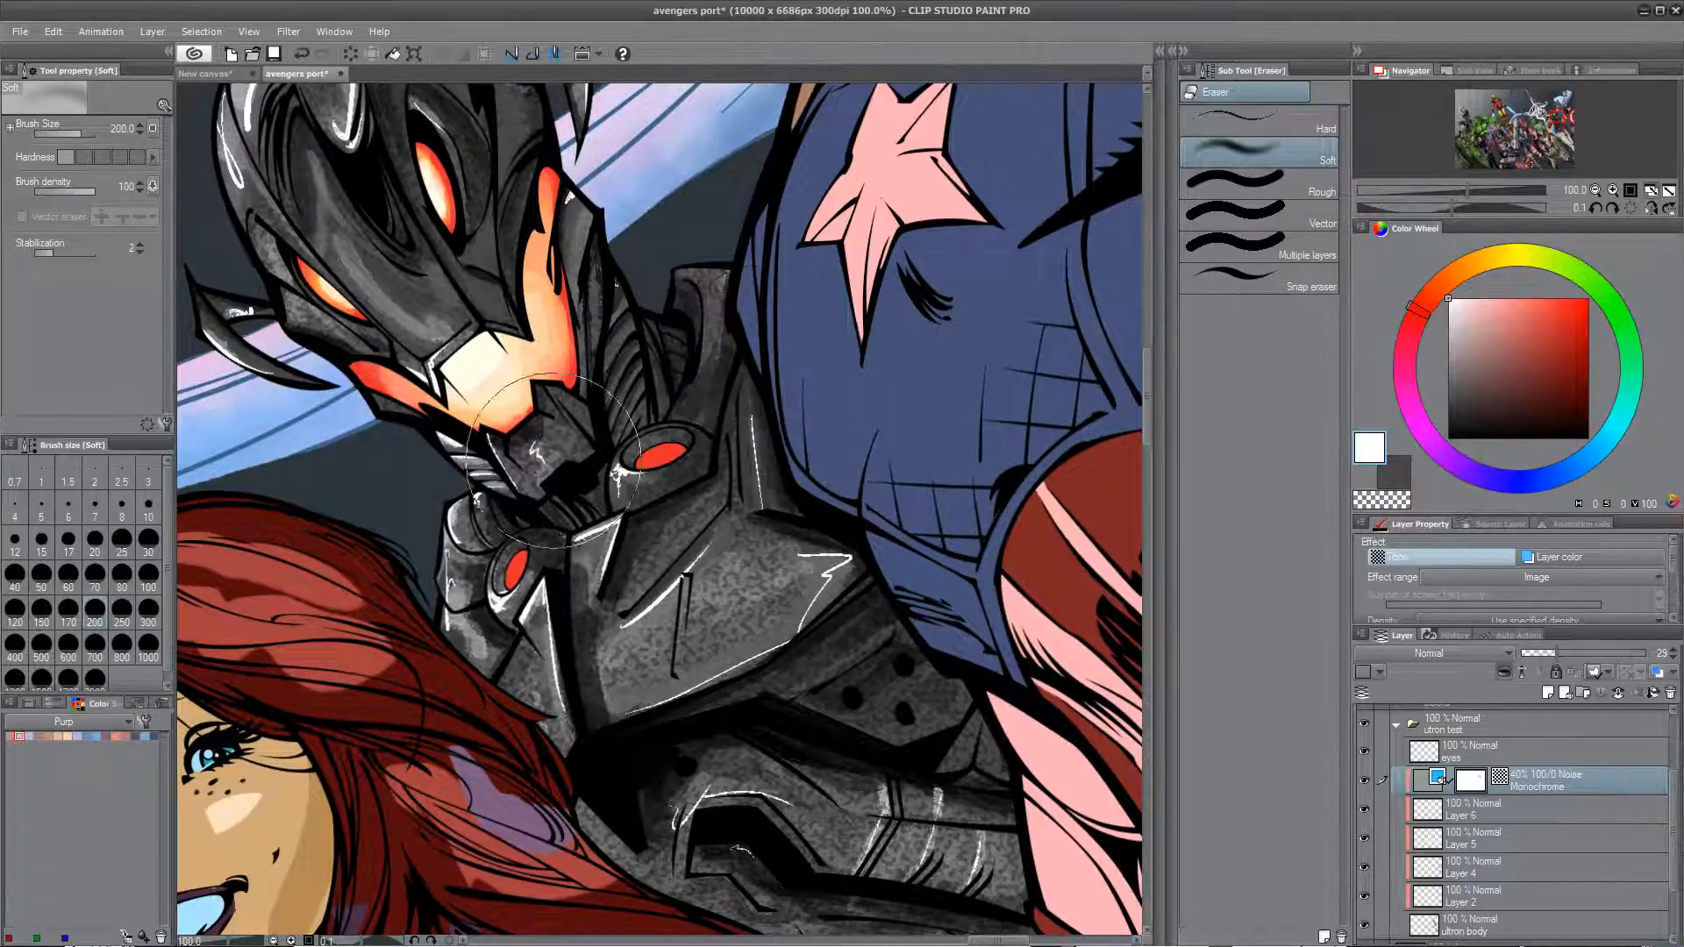
pyautogui.moveTo(724, 649); pyautogui.dragTo(686, 449)
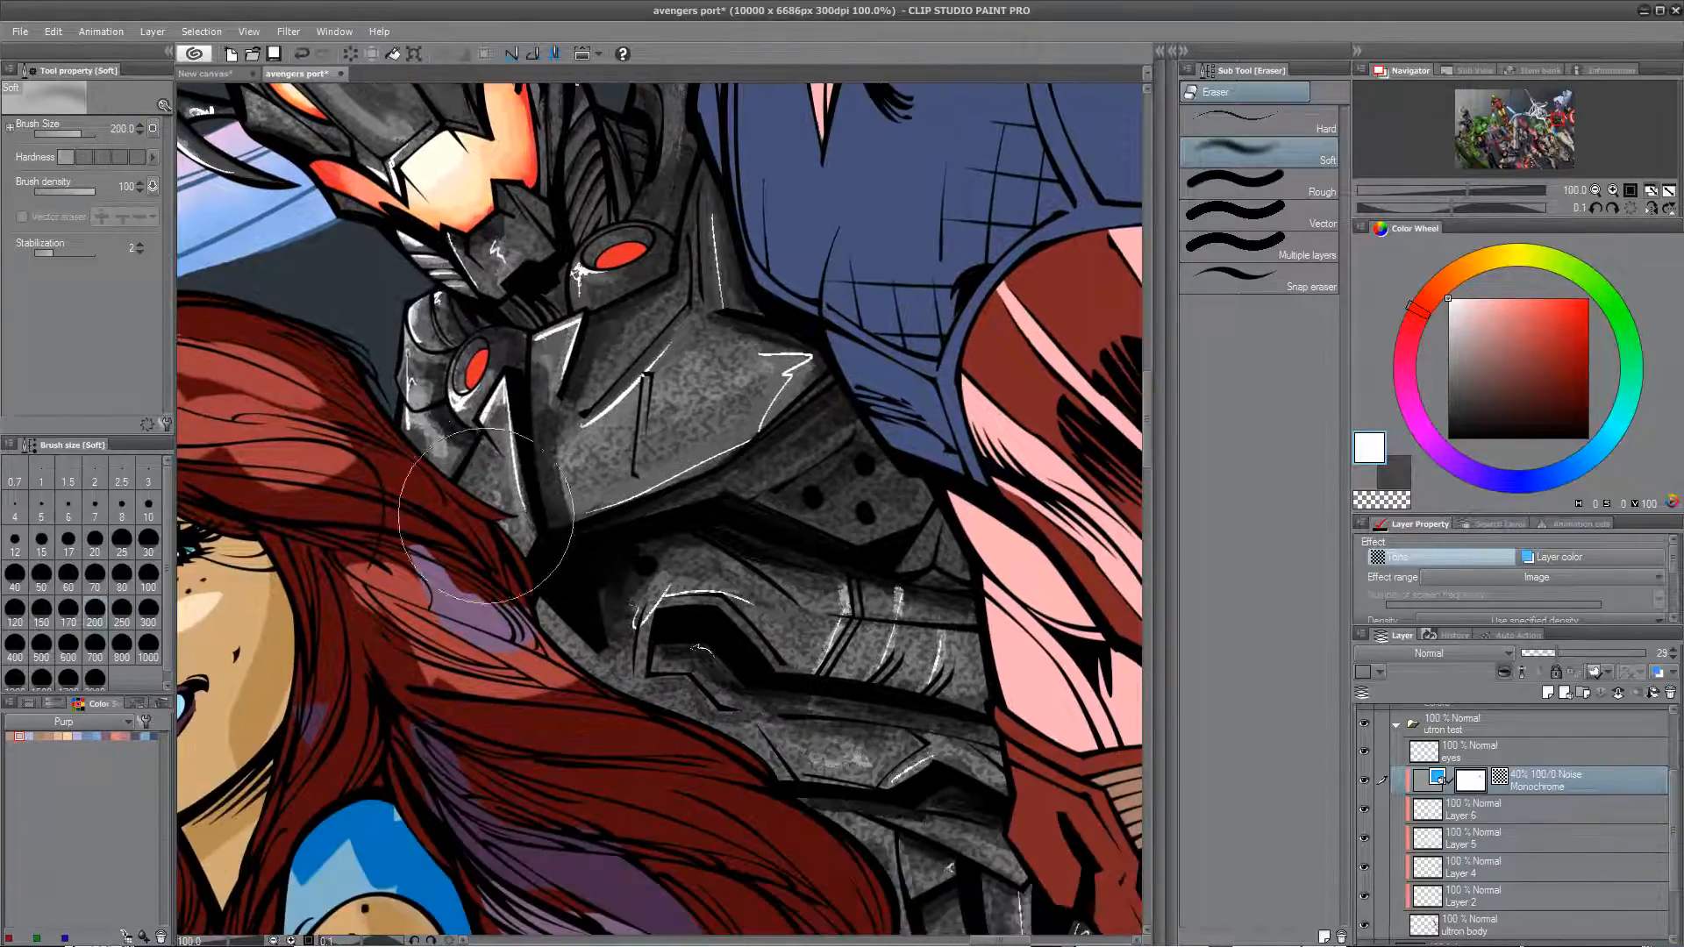
pyautogui.moveTo(663, 621)
pyautogui.mouseDown()
pyautogui.moveTo(601, 500)
pyautogui.moveTo(667, 482)
pyautogui.moveTo(750, 513)
pyautogui.moveTo(807, 491)
pyautogui.moveTo(799, 562)
pyautogui.moveTo(885, 494)
pyautogui.moveTo(735, 621)
pyautogui.moveTo(802, 596)
pyautogui.moveTo(768, 638)
pyautogui.moveTo(882, 629)
pyautogui.mouseUp()
# Step: Erase noise from the lit areas of Ultron's chest plate with the Soft eraser at sizes 70 and 40
pyautogui.press('[')
pyautogui.press('[')
pyautogui.press('[')
pyautogui.press('[')
pyautogui.press('[')
pyautogui.press('[')
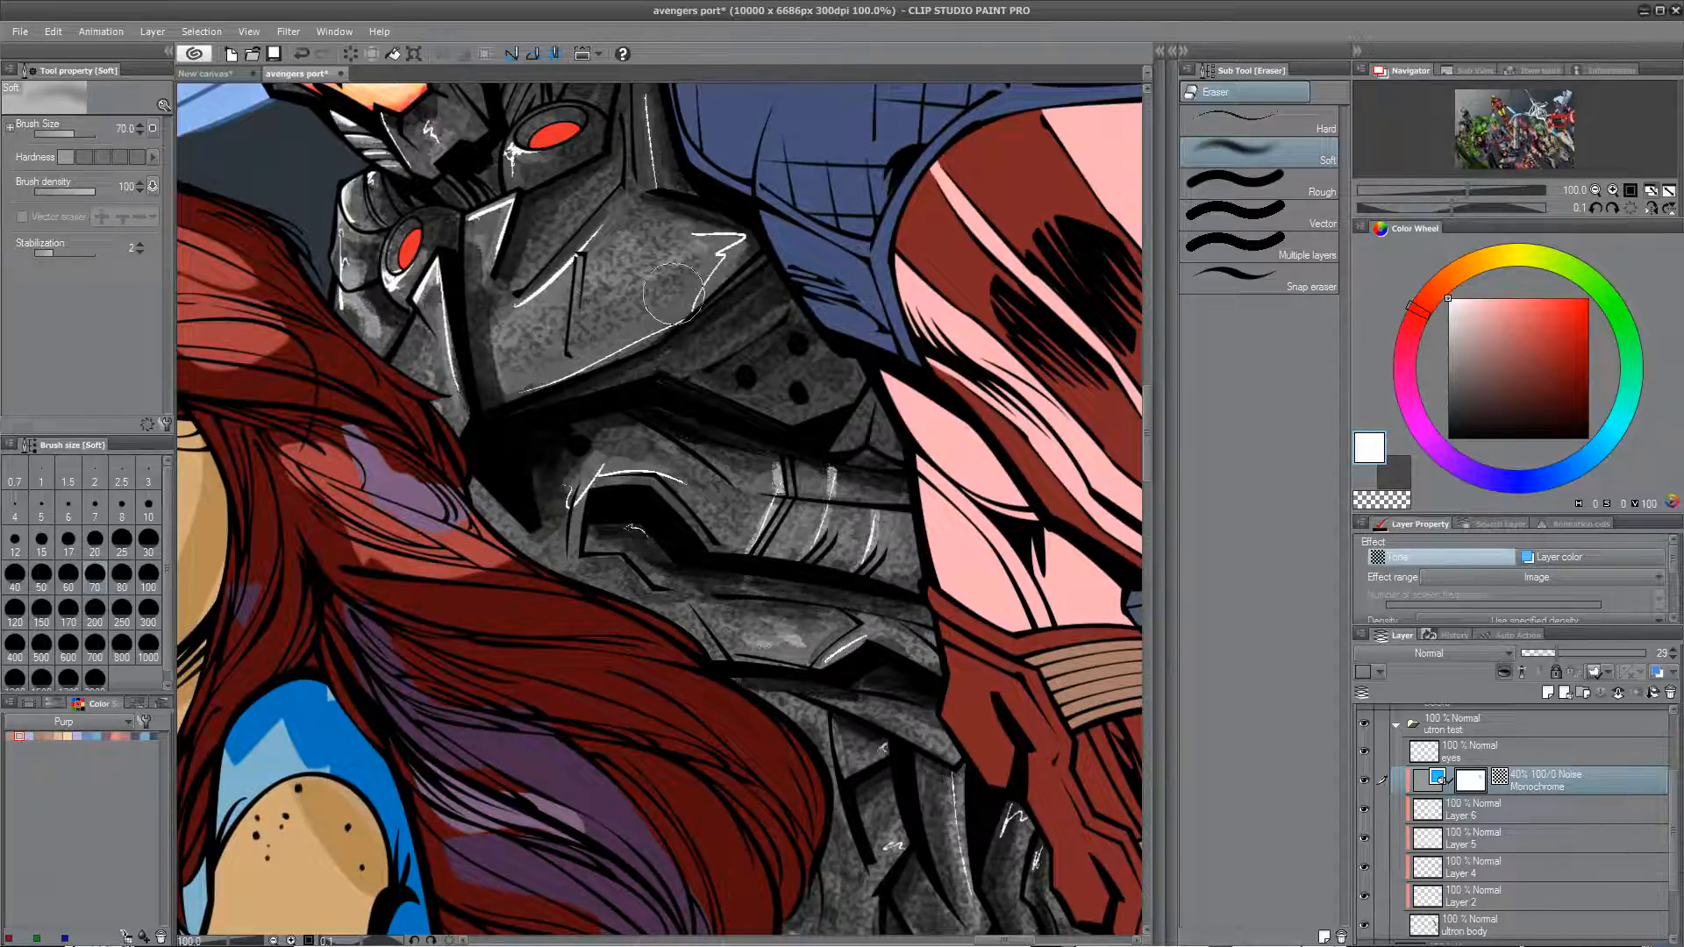
pyautogui.moveTo(727, 557); pyautogui.dragTo(696, 505)
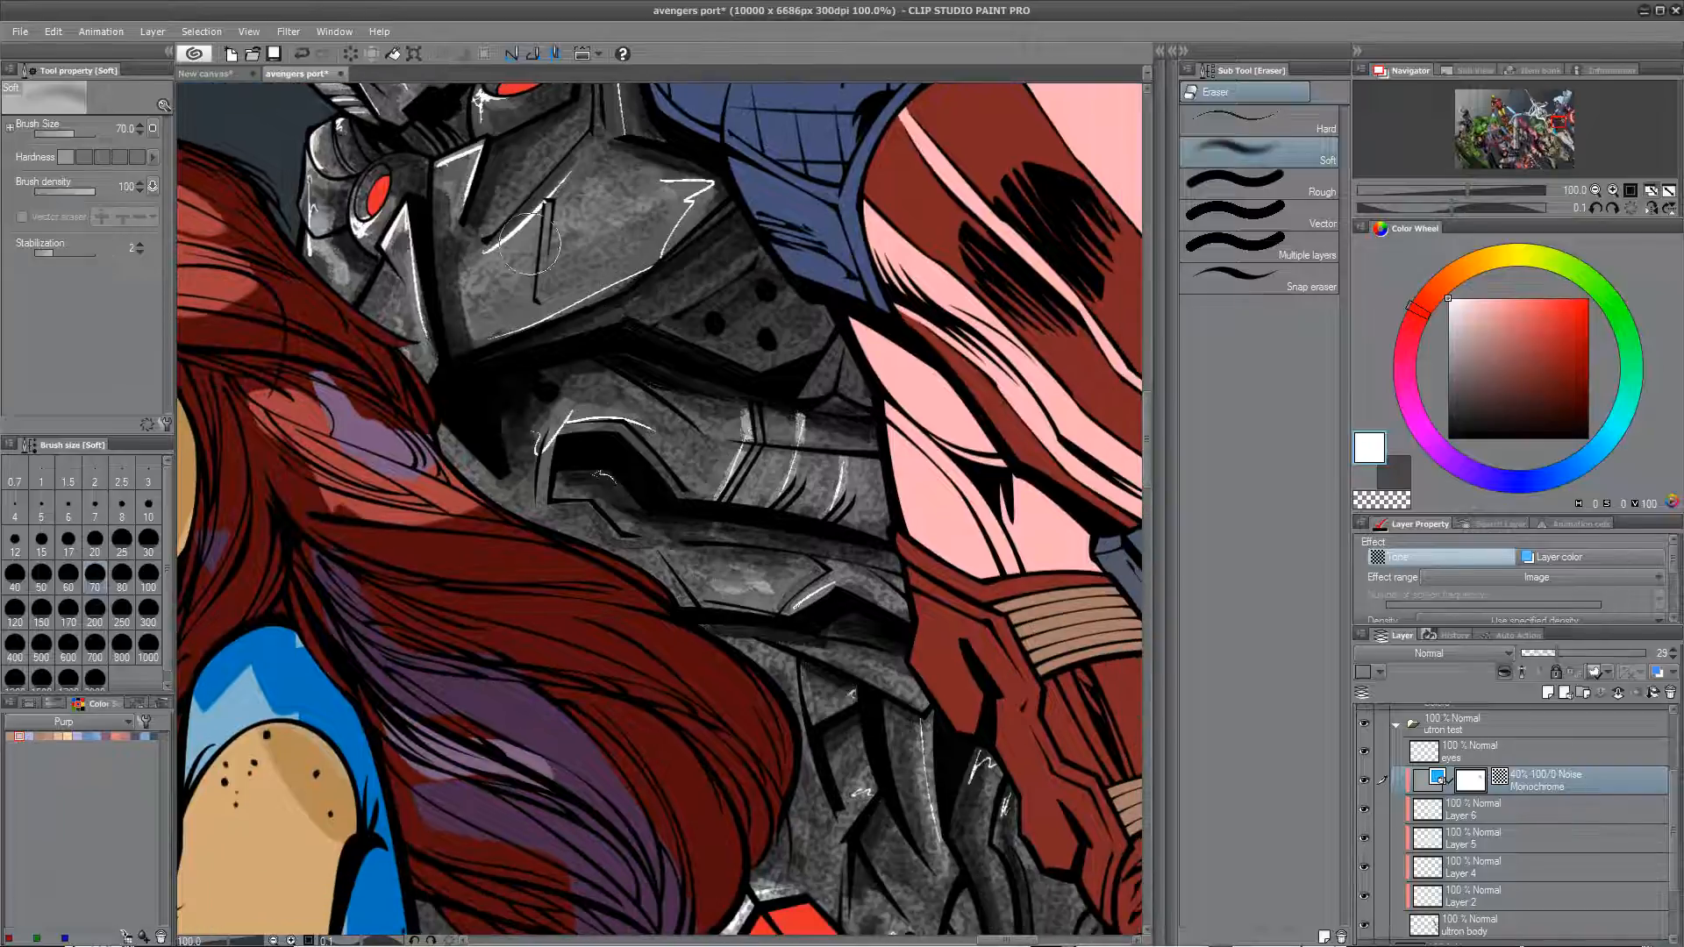
pyautogui.press('[')
pyautogui.press('[')
pyautogui.press('[')
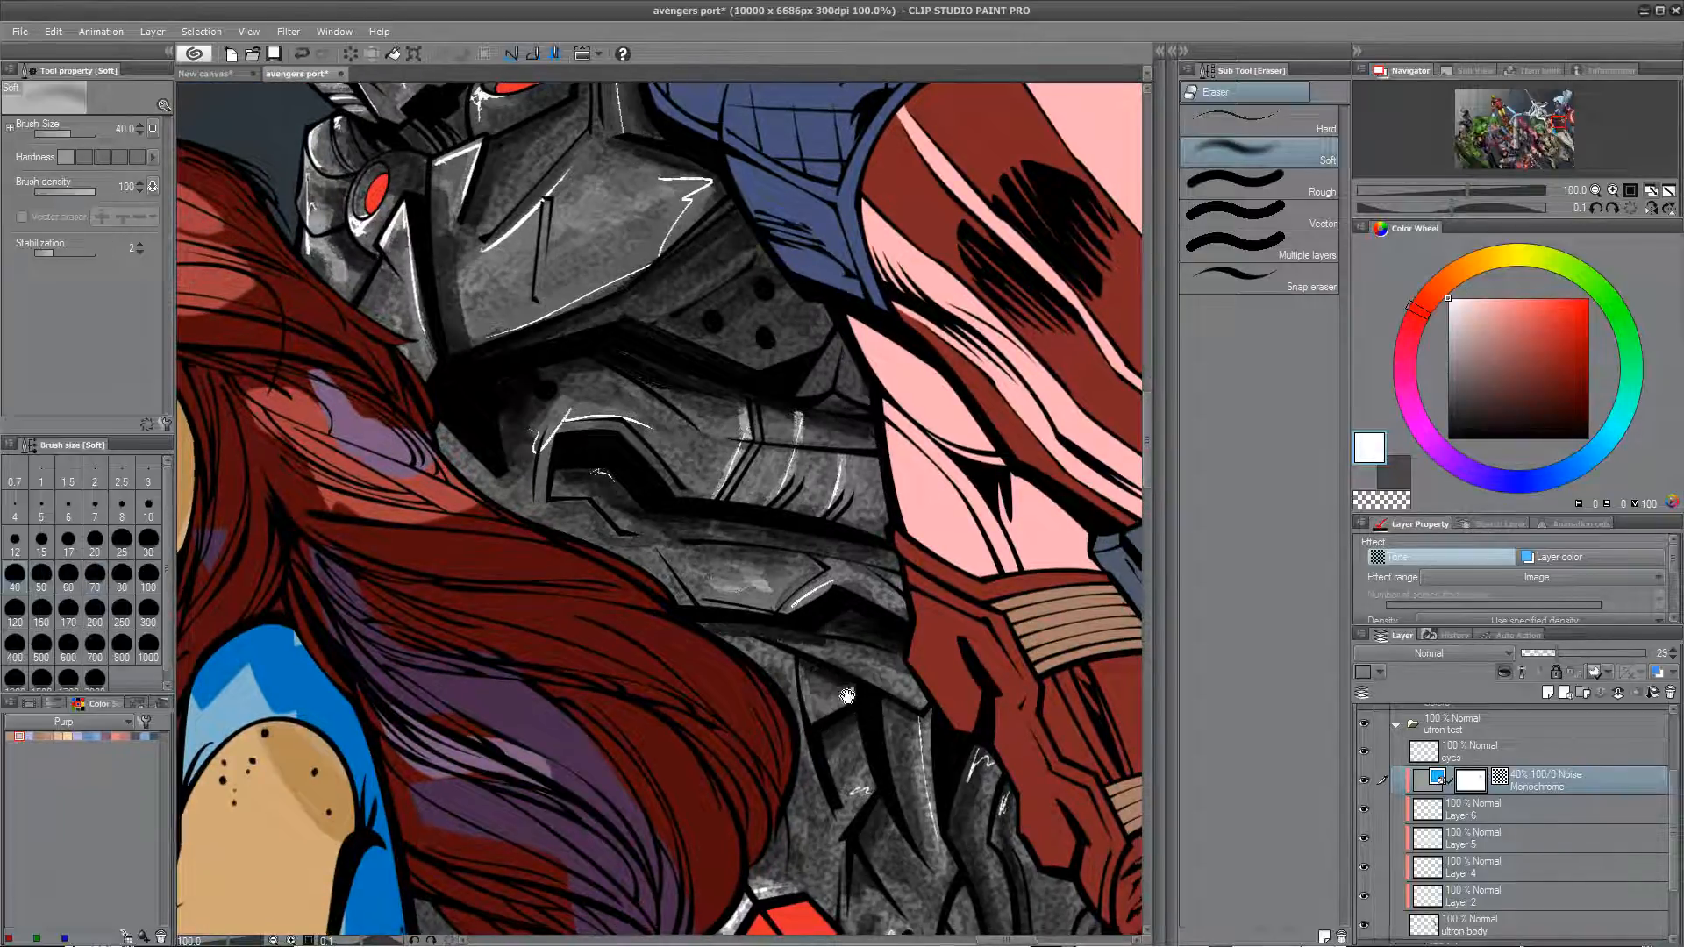
# Step: Thin the noise on Ultron's abdomen armour around the red ports with the size 40 Soft eraser
pyautogui.moveTo(873, 785); pyautogui.dragTo(798, 566)
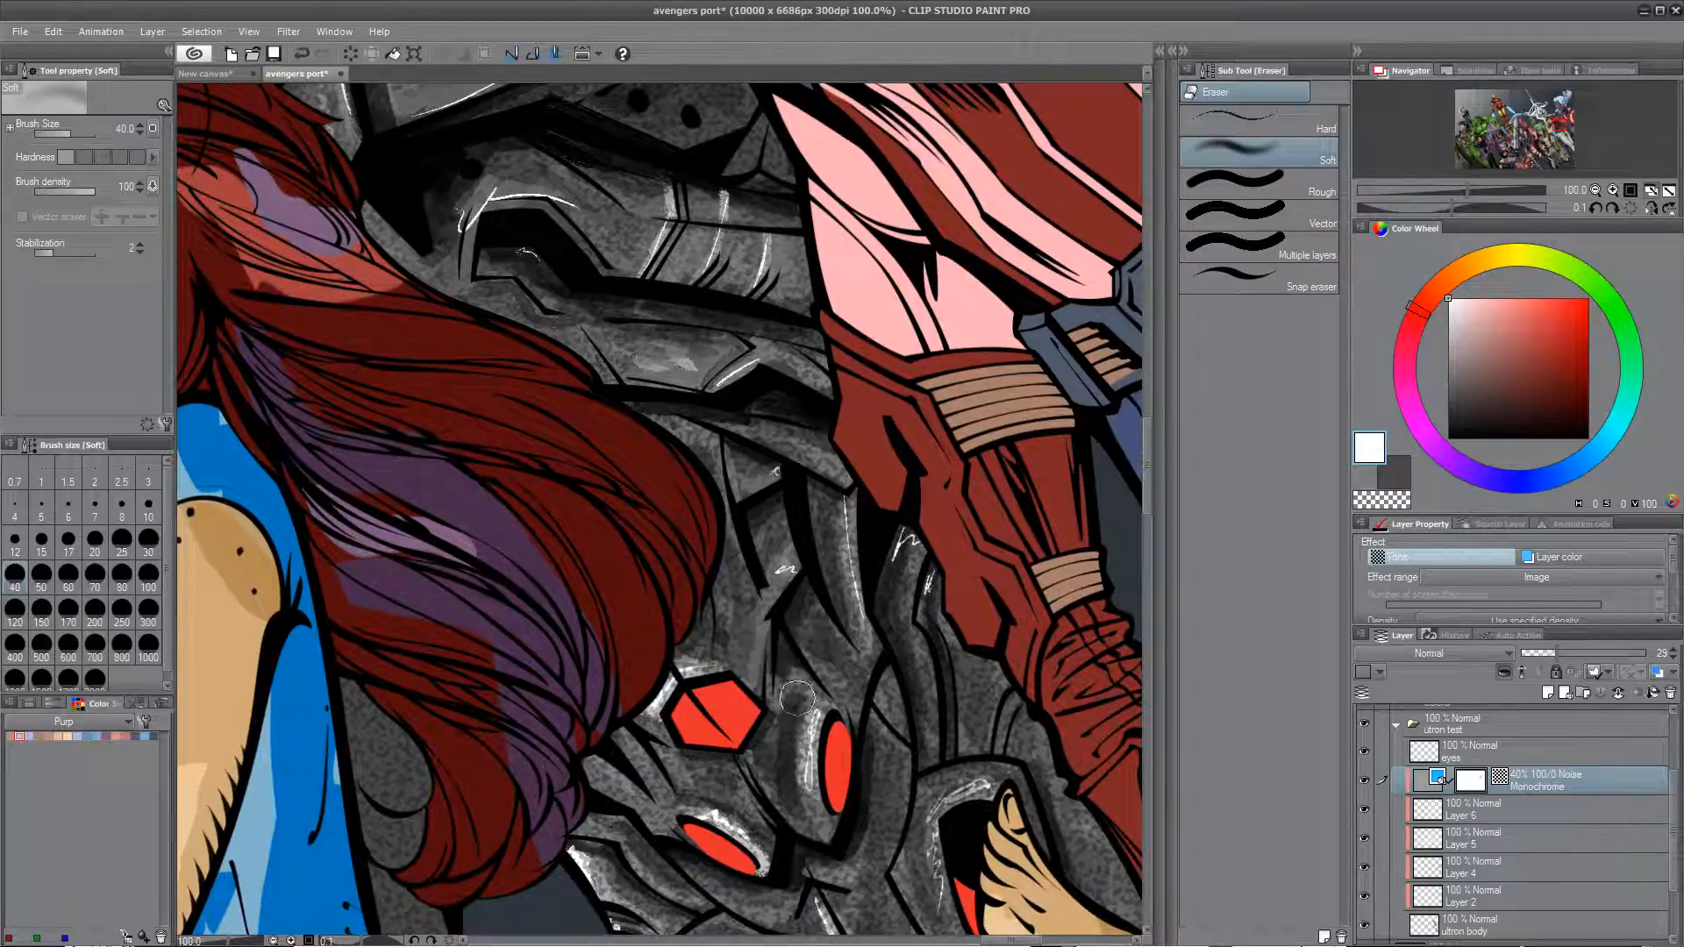
pyautogui.moveTo(814, 735)
pyautogui.mouseDown()
pyautogui.moveTo(813, 719)
pyautogui.moveTo(810, 780)
pyautogui.mouseUp()
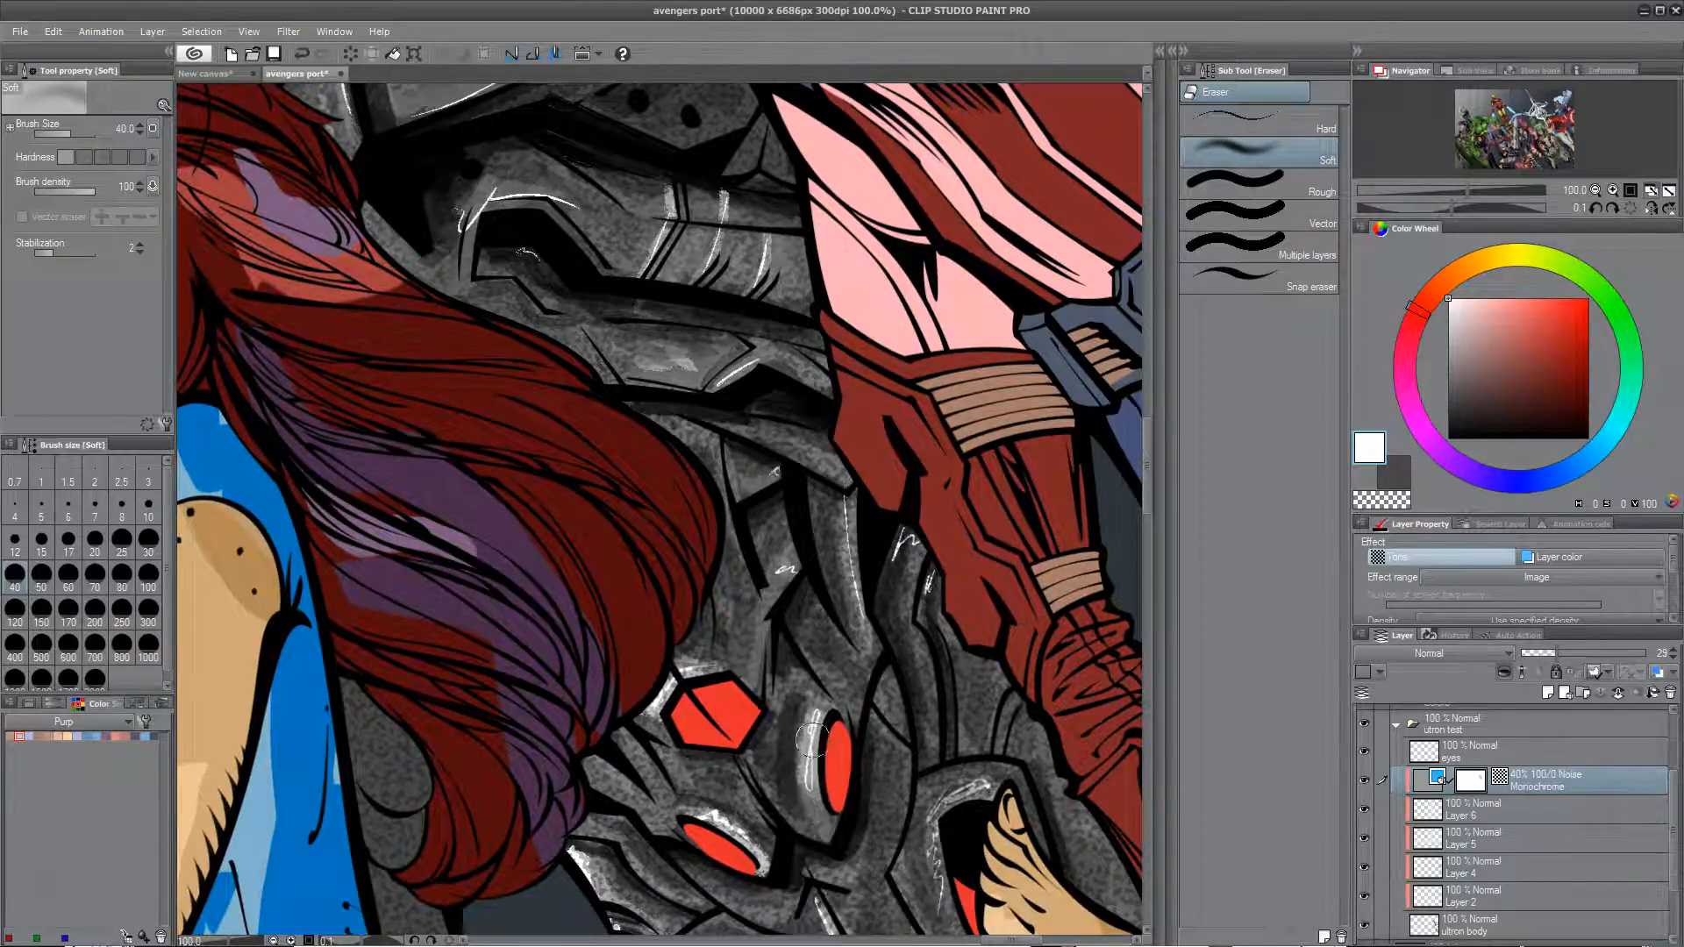
pyautogui.moveTo(687, 678); pyautogui.dragTo(692, 669)
pyautogui.moveTo(715, 819)
pyautogui.mouseDown()
pyautogui.moveTo(769, 855)
pyautogui.moveTo(699, 603)
pyautogui.mouseUp()
pyautogui.moveTo(532, 658); pyautogui.dragTo(558, 698)
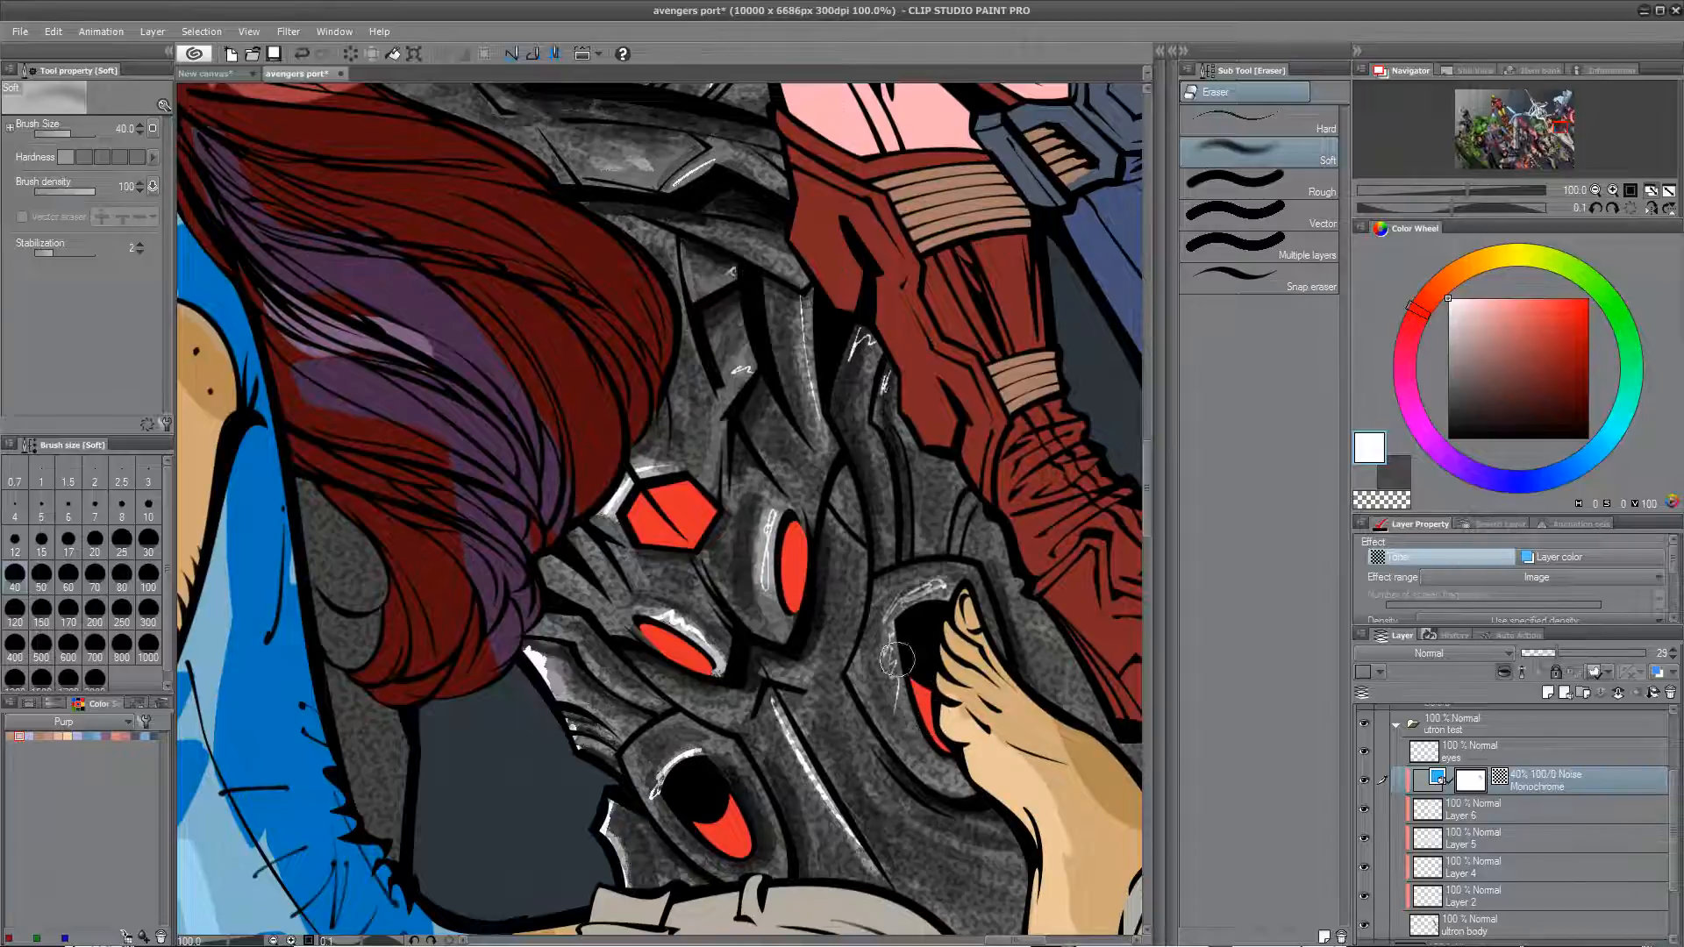
pyautogui.moveTo(1022, 744); pyautogui.dragTo(839, 736)
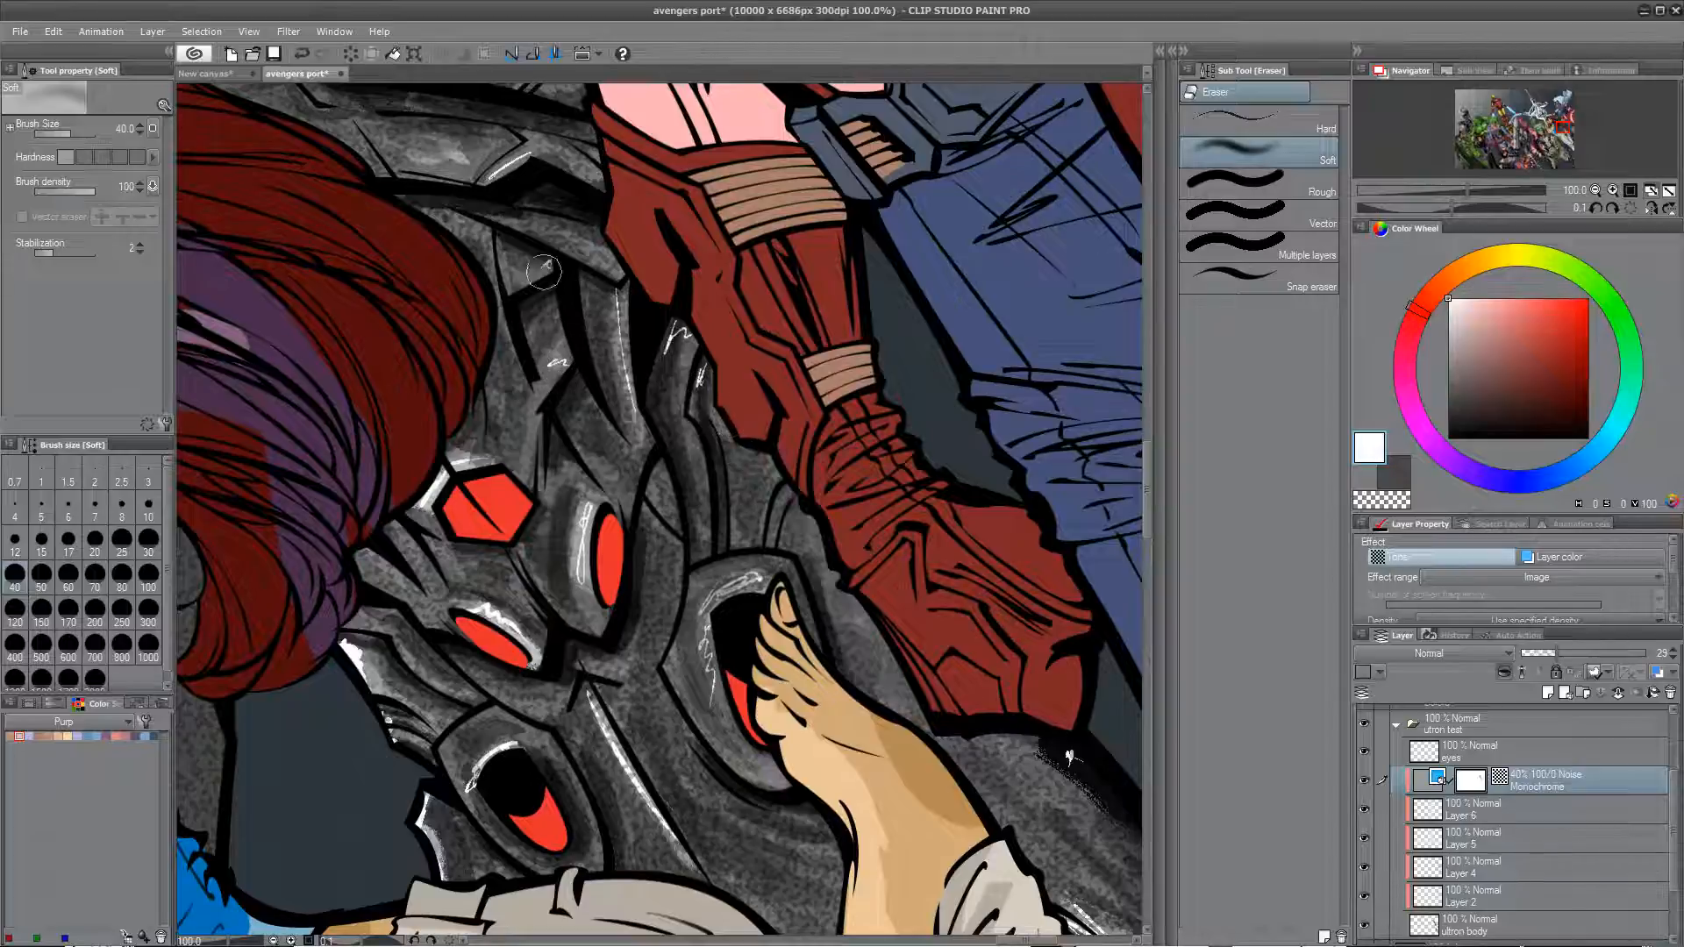
# Step: Erase noise along Ultron's raised thigh behind the bare foot, enlarging the Soft eraser from 40 to 70
pyautogui.moveTo(912, 526); pyautogui.dragTo(530, 165)
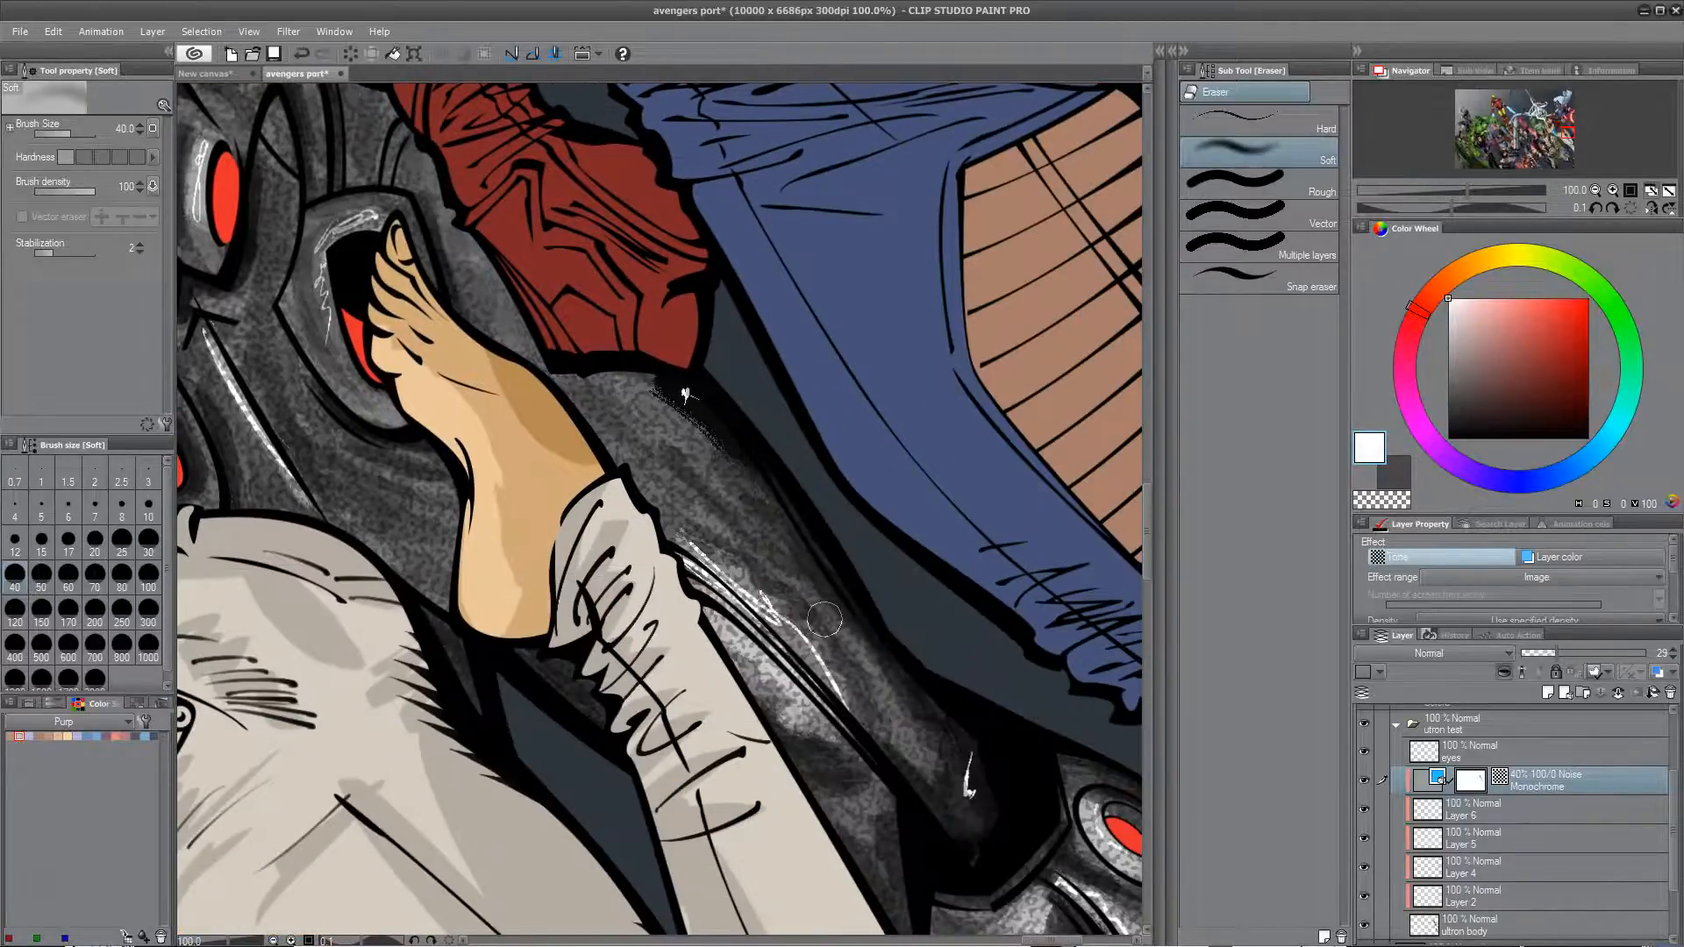
pyautogui.moveTo(707, 546)
pyautogui.mouseDown()
pyautogui.moveTo(749, 565)
pyautogui.moveTo(794, 639)
pyautogui.moveTo(826, 650)
pyautogui.moveTo(722, 642)
pyautogui.moveTo(816, 714)
pyautogui.moveTo(718, 657)
pyautogui.moveTo(838, 720)
pyautogui.mouseUp()
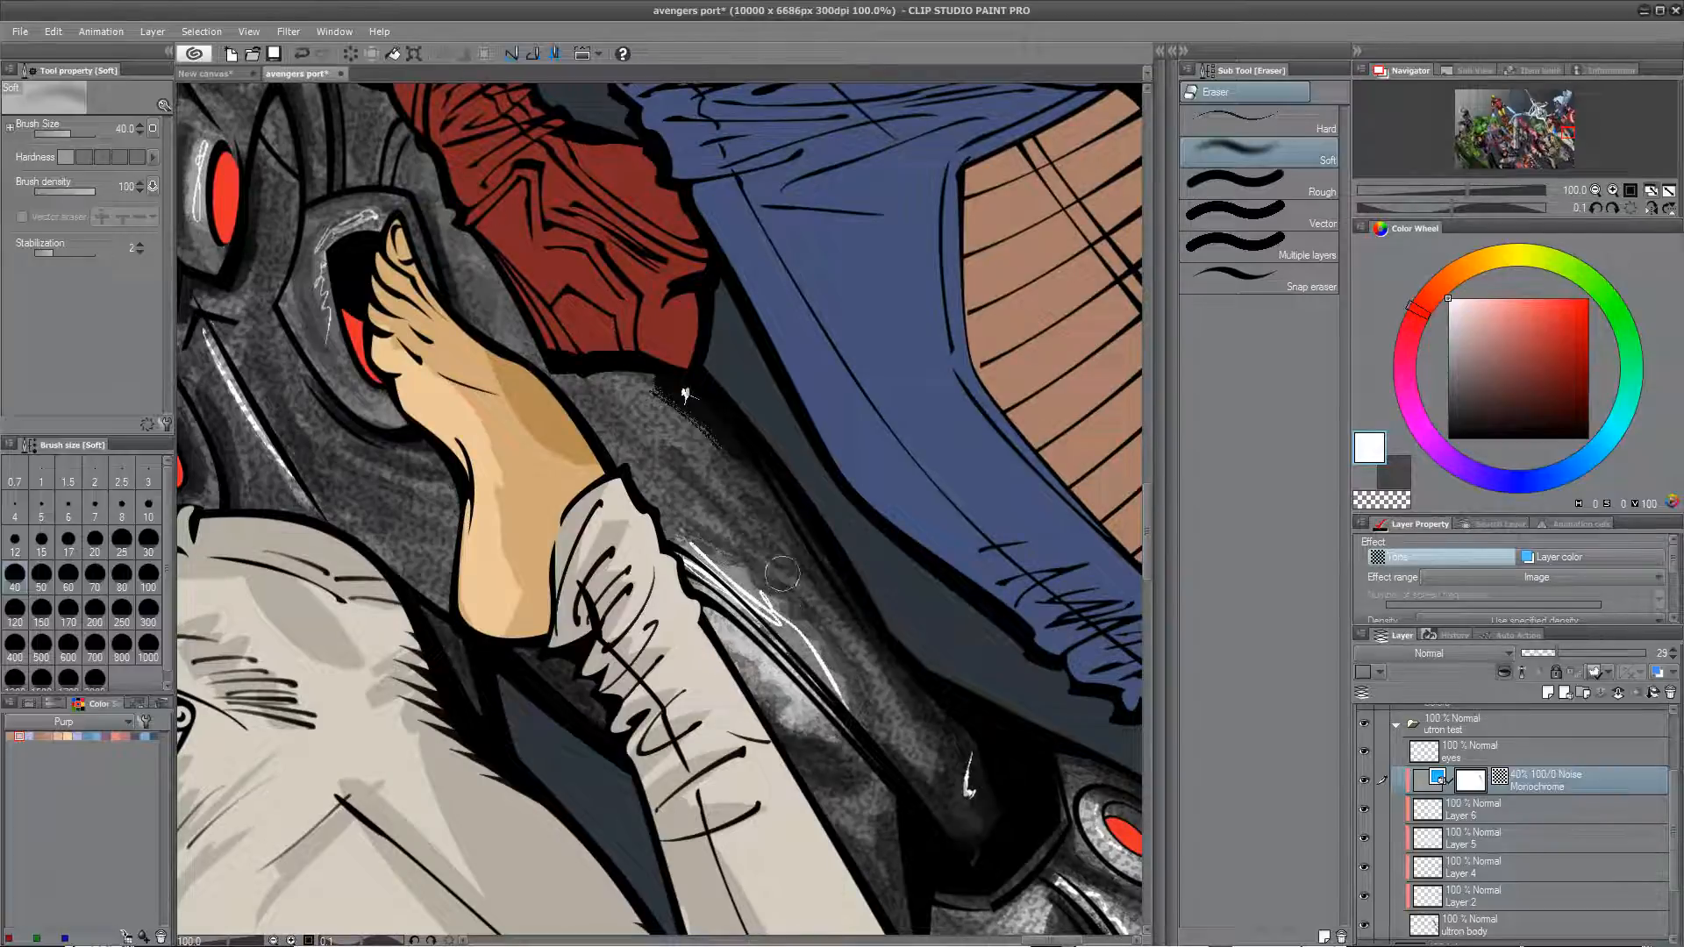
pyautogui.press(']')
pyautogui.press(']')
pyautogui.press(']')
pyautogui.moveTo(688, 439)
pyautogui.mouseDown()
pyautogui.moveTo(709, 468)
pyautogui.moveTo(589, 379)
pyautogui.moveTo(850, 641)
pyautogui.mouseUp()
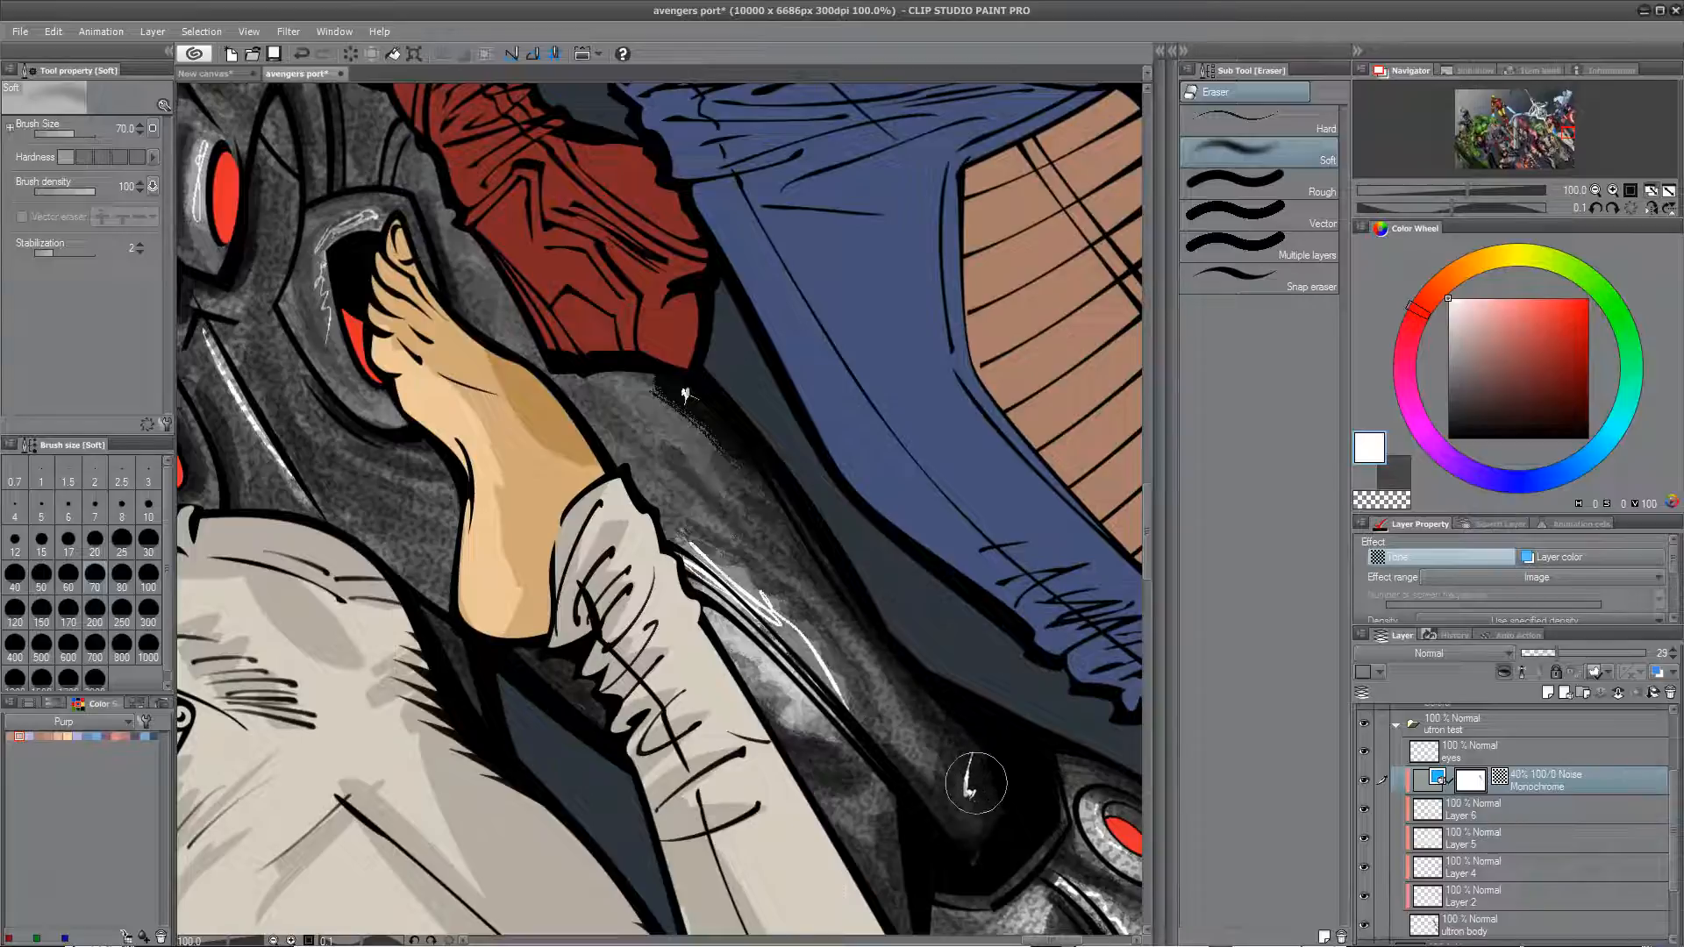
# Step: Soften the noise around Ultron's raised knee and lower torso with the size 70 Soft eraser
pyautogui.moveTo(1020, 761); pyautogui.dragTo(744, 366)
pyautogui.moveTo(847, 433)
pyautogui.mouseDown()
pyautogui.moveTo(816, 413)
pyautogui.moveTo(894, 475)
pyautogui.moveTo(793, 403)
pyautogui.moveTo(827, 374)
pyautogui.moveTo(877, 463)
pyautogui.moveTo(853, 515)
pyautogui.moveTo(803, 501)
pyautogui.moveTo(889, 566)
pyautogui.moveTo(755, 514)
pyautogui.moveTo(694, 605)
pyautogui.mouseUp()
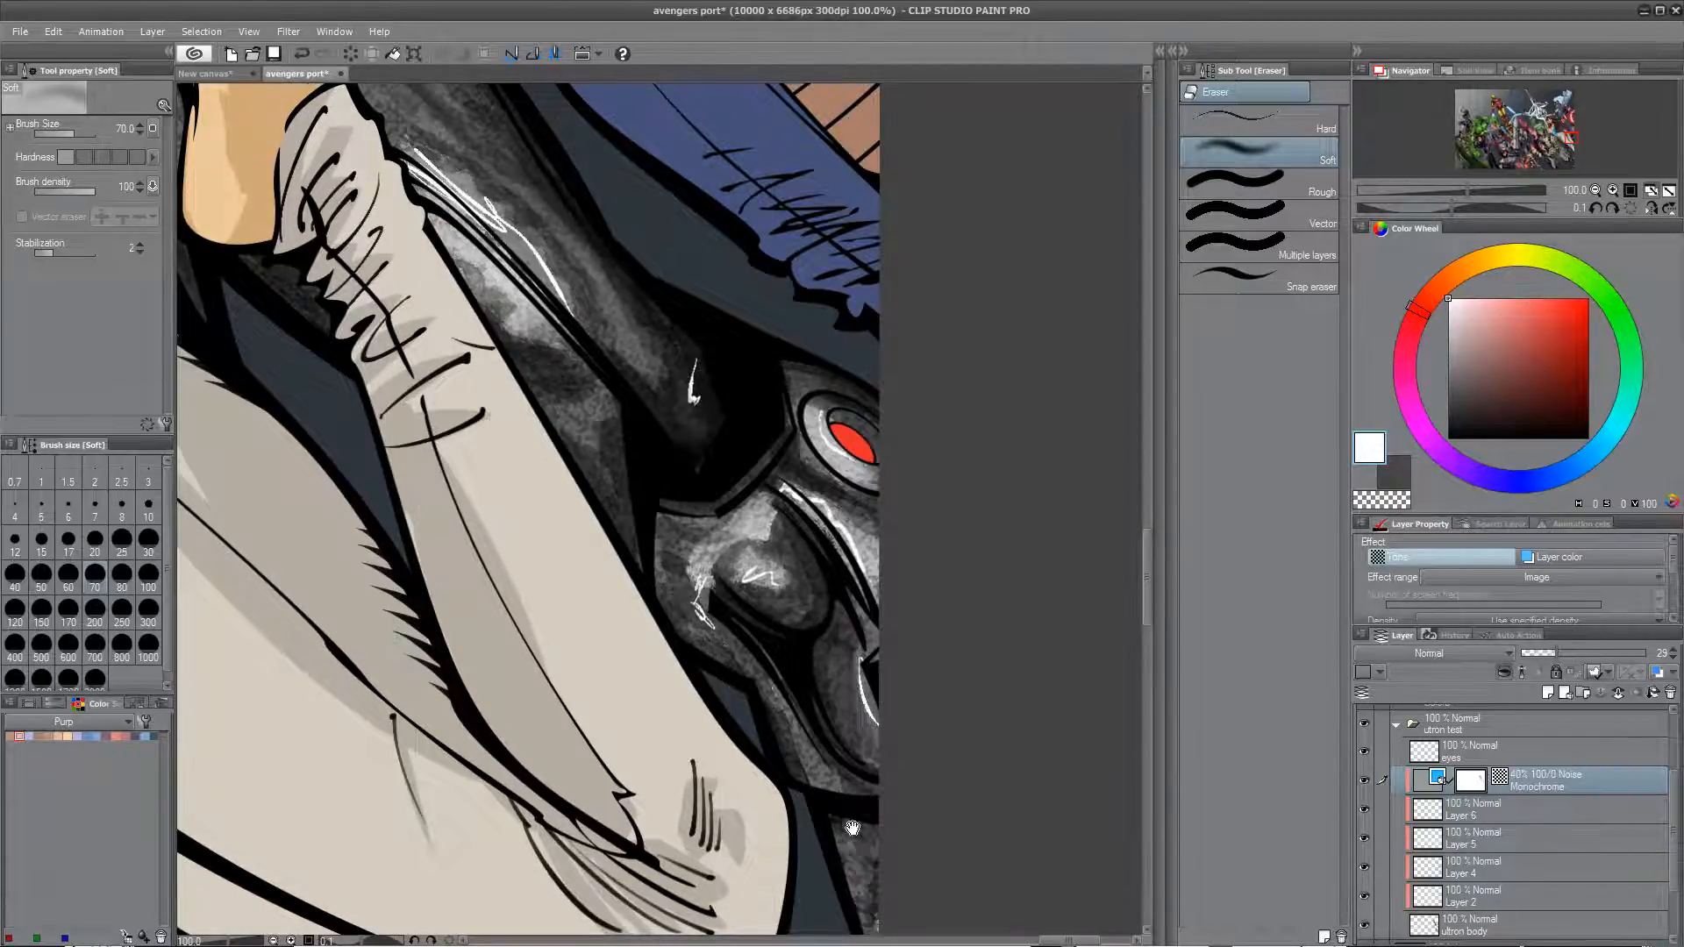
pyautogui.moveTo(856, 829); pyautogui.dragTo(869, 861)
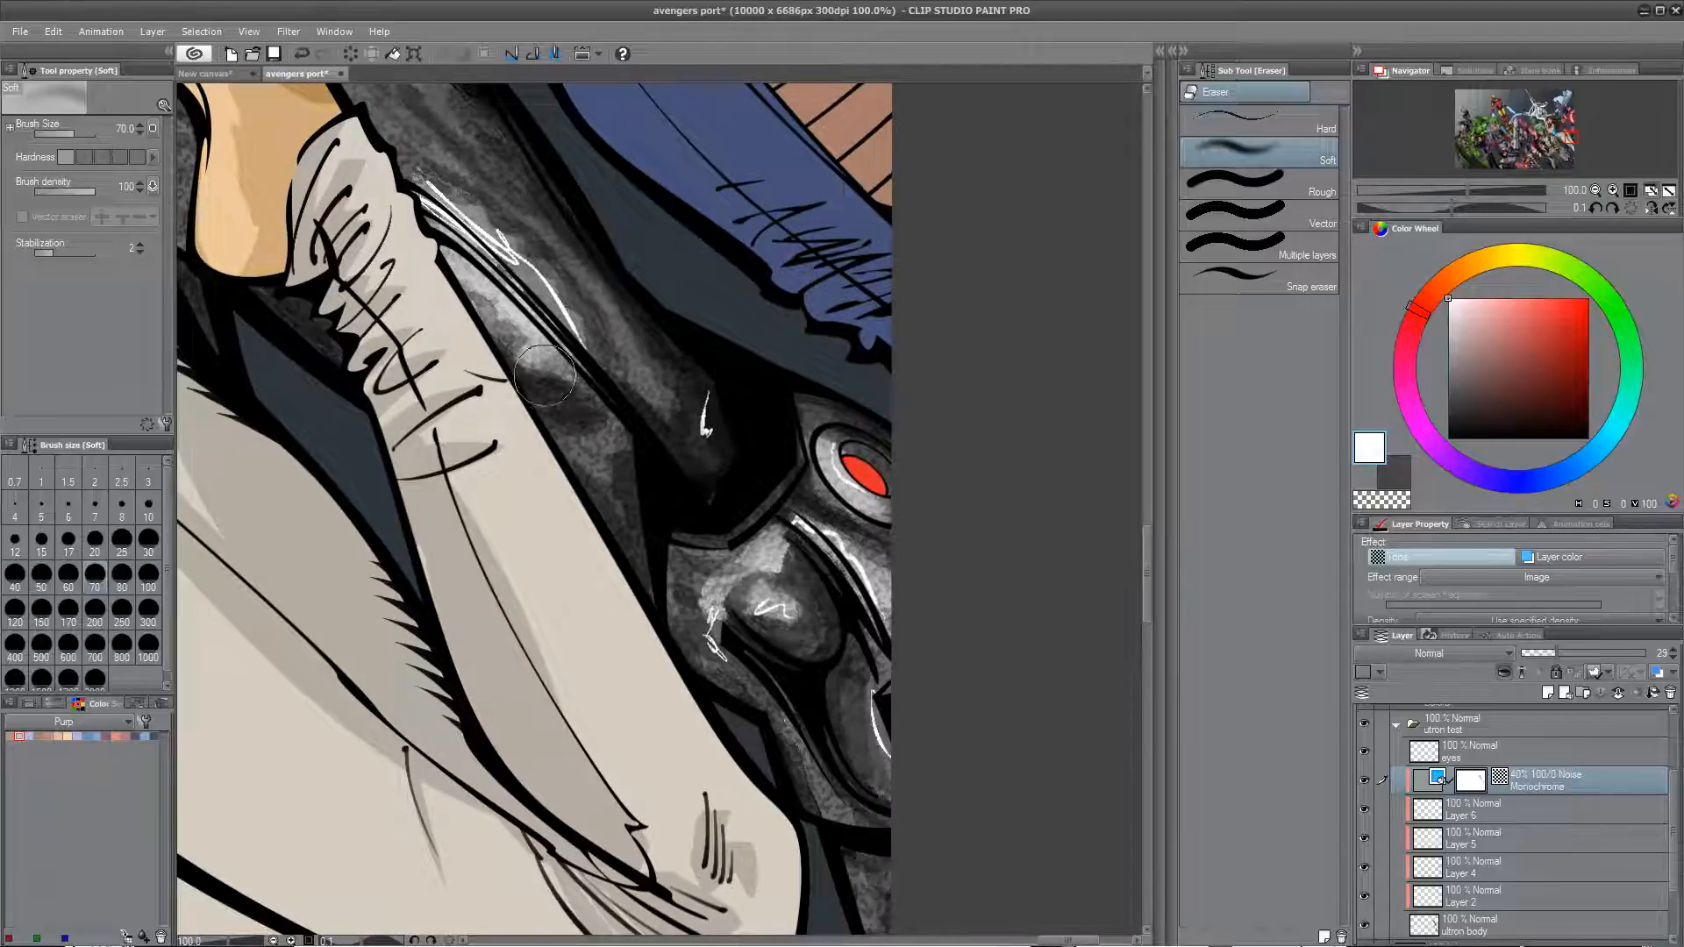
pyautogui.moveTo(467, 340); pyautogui.dragTo(831, 517)
pyautogui.moveTo(657, 504); pyautogui.dragTo(826, 712)
pyautogui.moveTo(391, 405)
pyautogui.mouseDown()
pyautogui.moveTo(358, 428)
pyautogui.moveTo(355, 455)
pyautogui.mouseUp()
# Step: Erase noise along the highlights of Ultron's other leg, from the red knee joint down the shin, with the size 70 Soft eraser
pyautogui.moveTo(393, 581); pyautogui.dragTo(439, 316)
pyautogui.moveTo(470, 606); pyautogui.dragTo(509, 333)
pyautogui.moveTo(360, 473); pyautogui.dragTo(500, 491)
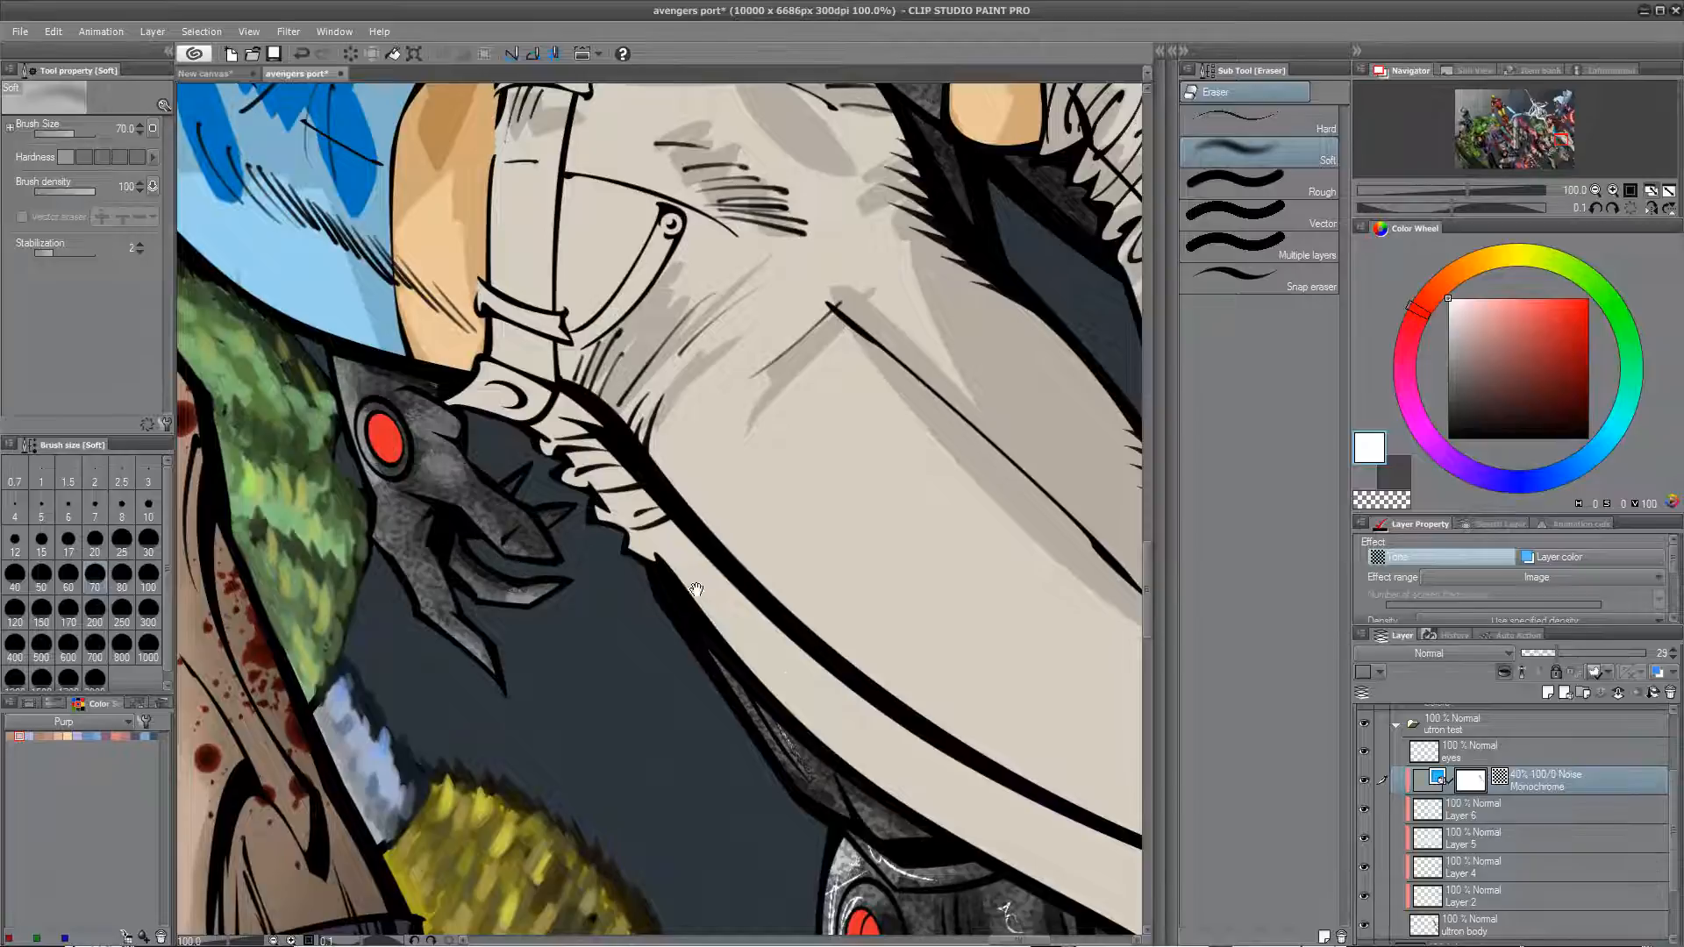
pyautogui.moveTo(739, 601); pyautogui.dragTo(388, 305)
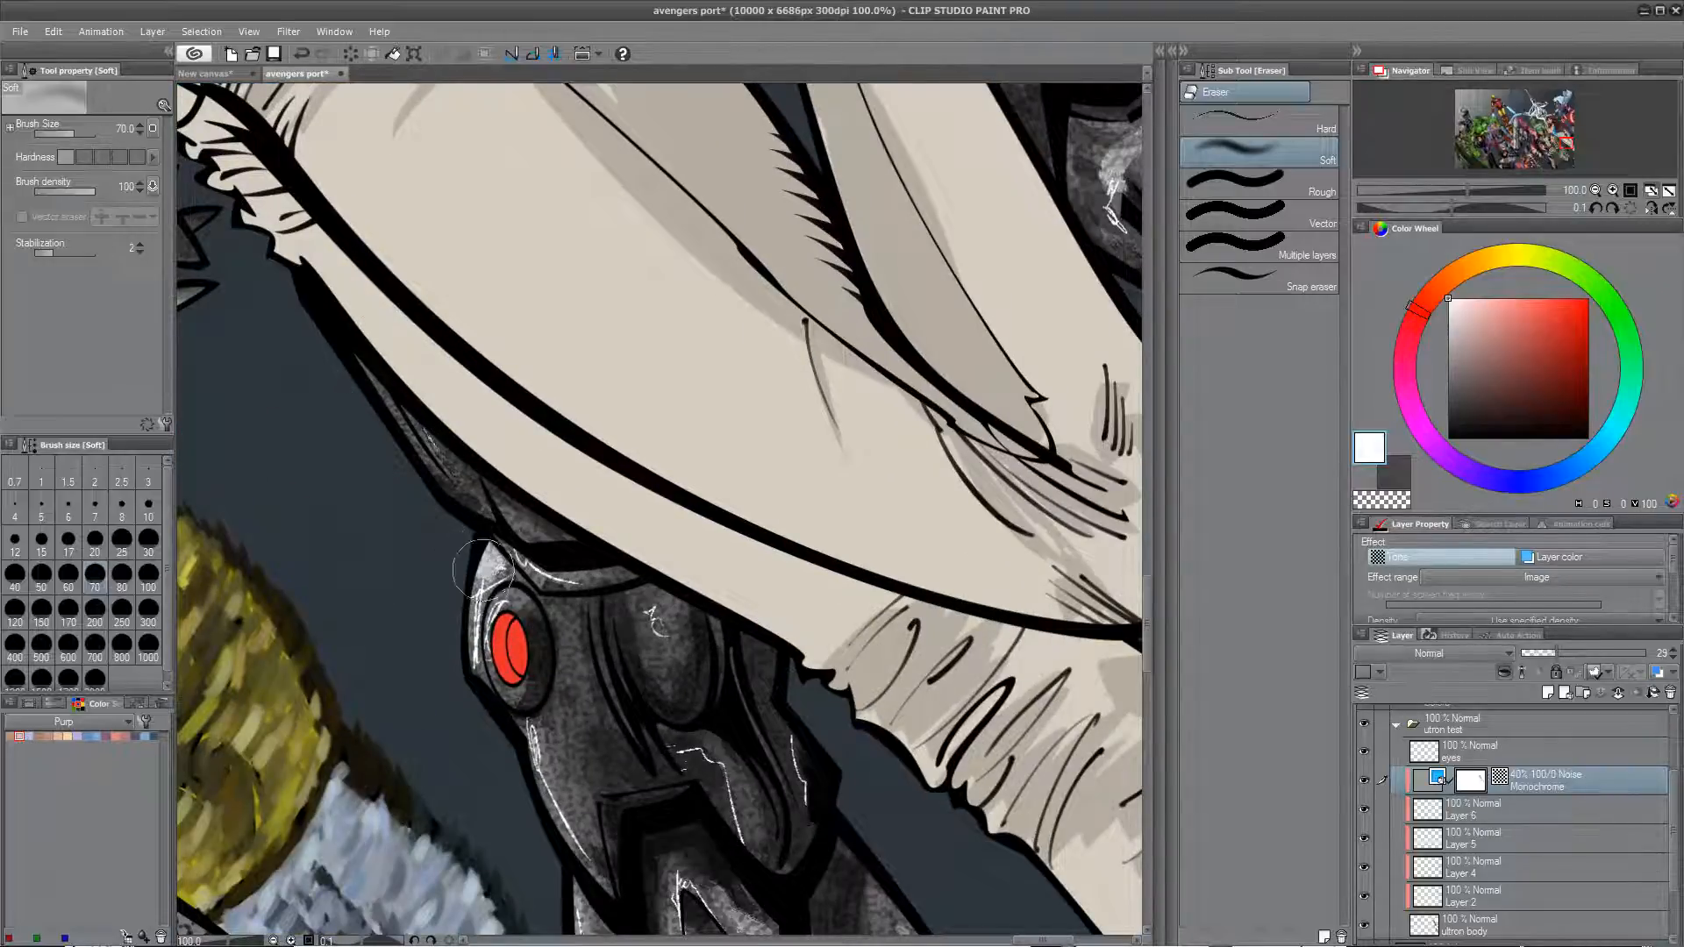
pyautogui.moveTo(590, 700); pyautogui.dragTo(432, 395)
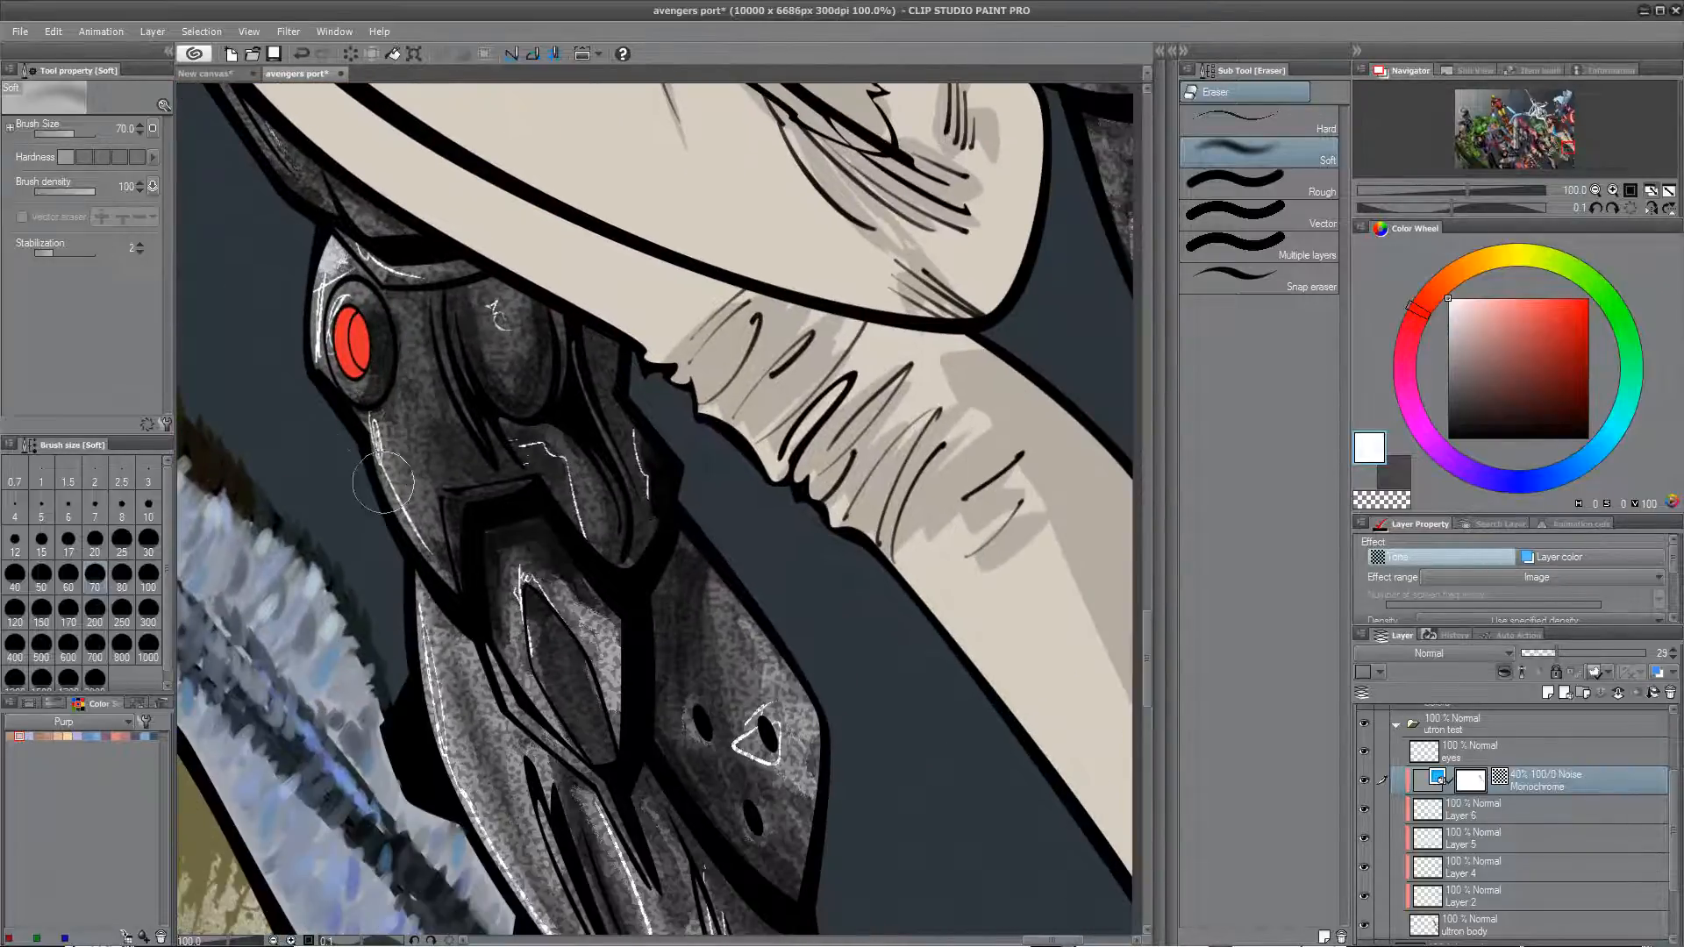
pyautogui.moveTo(496, 664); pyautogui.dragTo(440, 412)
pyautogui.moveTo(384, 353); pyautogui.dragTo(388, 481)
pyautogui.moveTo(378, 407)
pyautogui.mouseDown()
pyautogui.moveTo(460, 608)
pyautogui.moveTo(516, 667)
pyautogui.mouseUp()
pyautogui.moveTo(413, 509); pyautogui.dragTo(465, 588)
pyautogui.moveTo(736, 856); pyautogui.dragTo(588, 526)
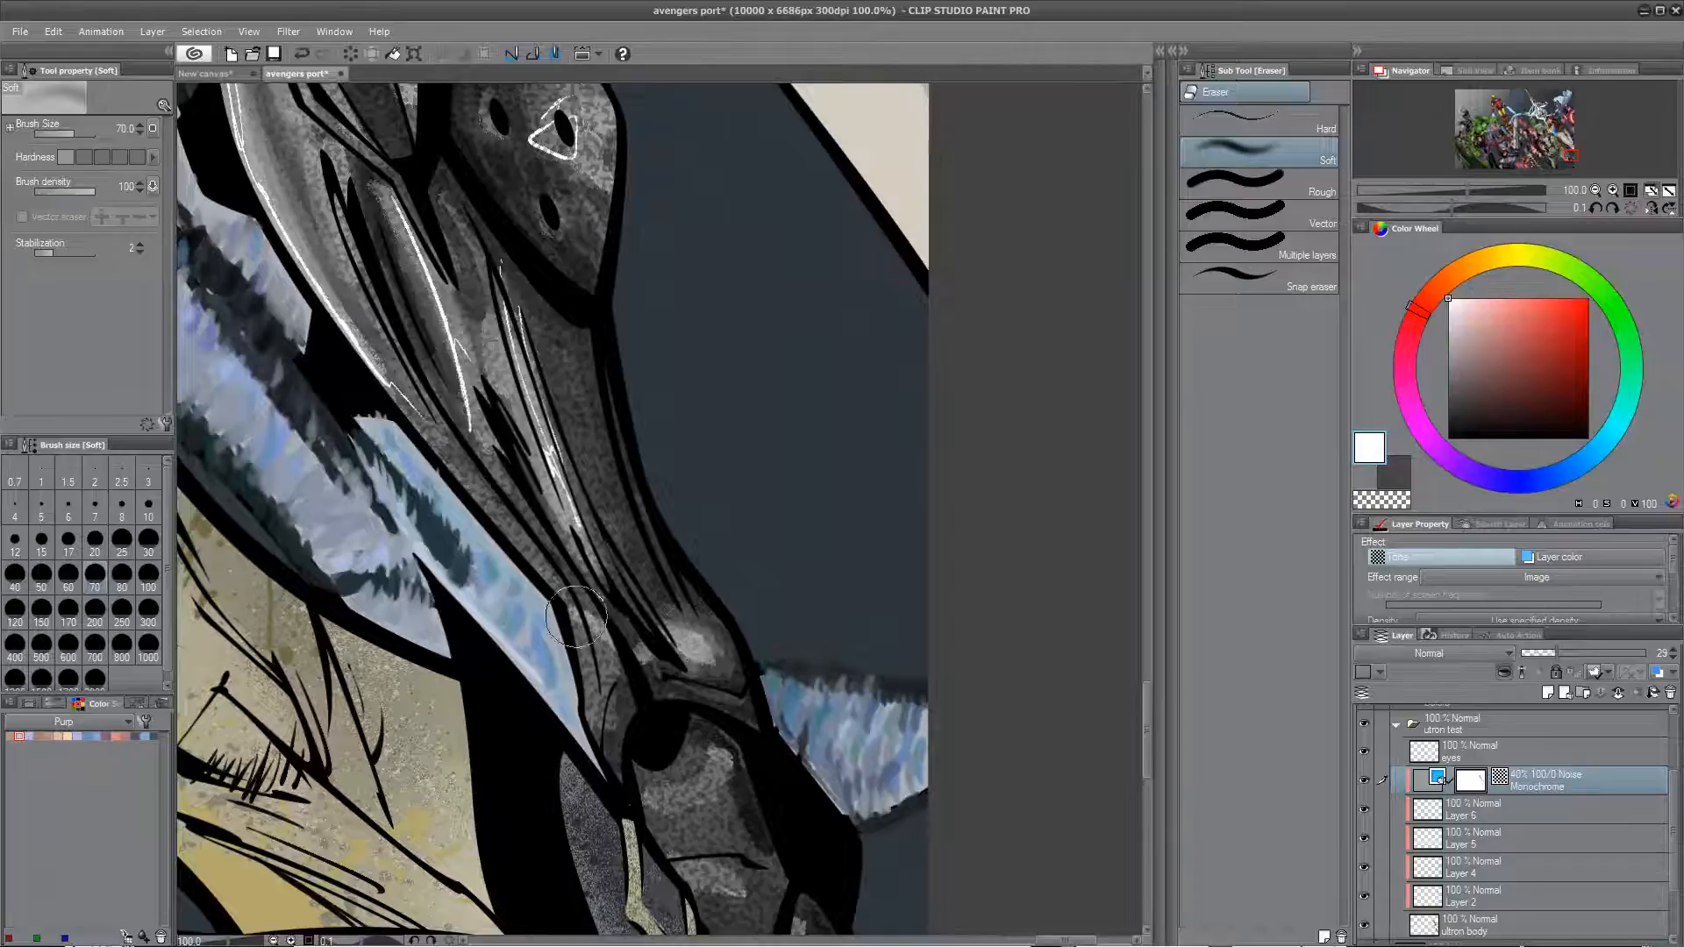
pyautogui.moveTo(577, 616); pyautogui.dragTo(516, 402)
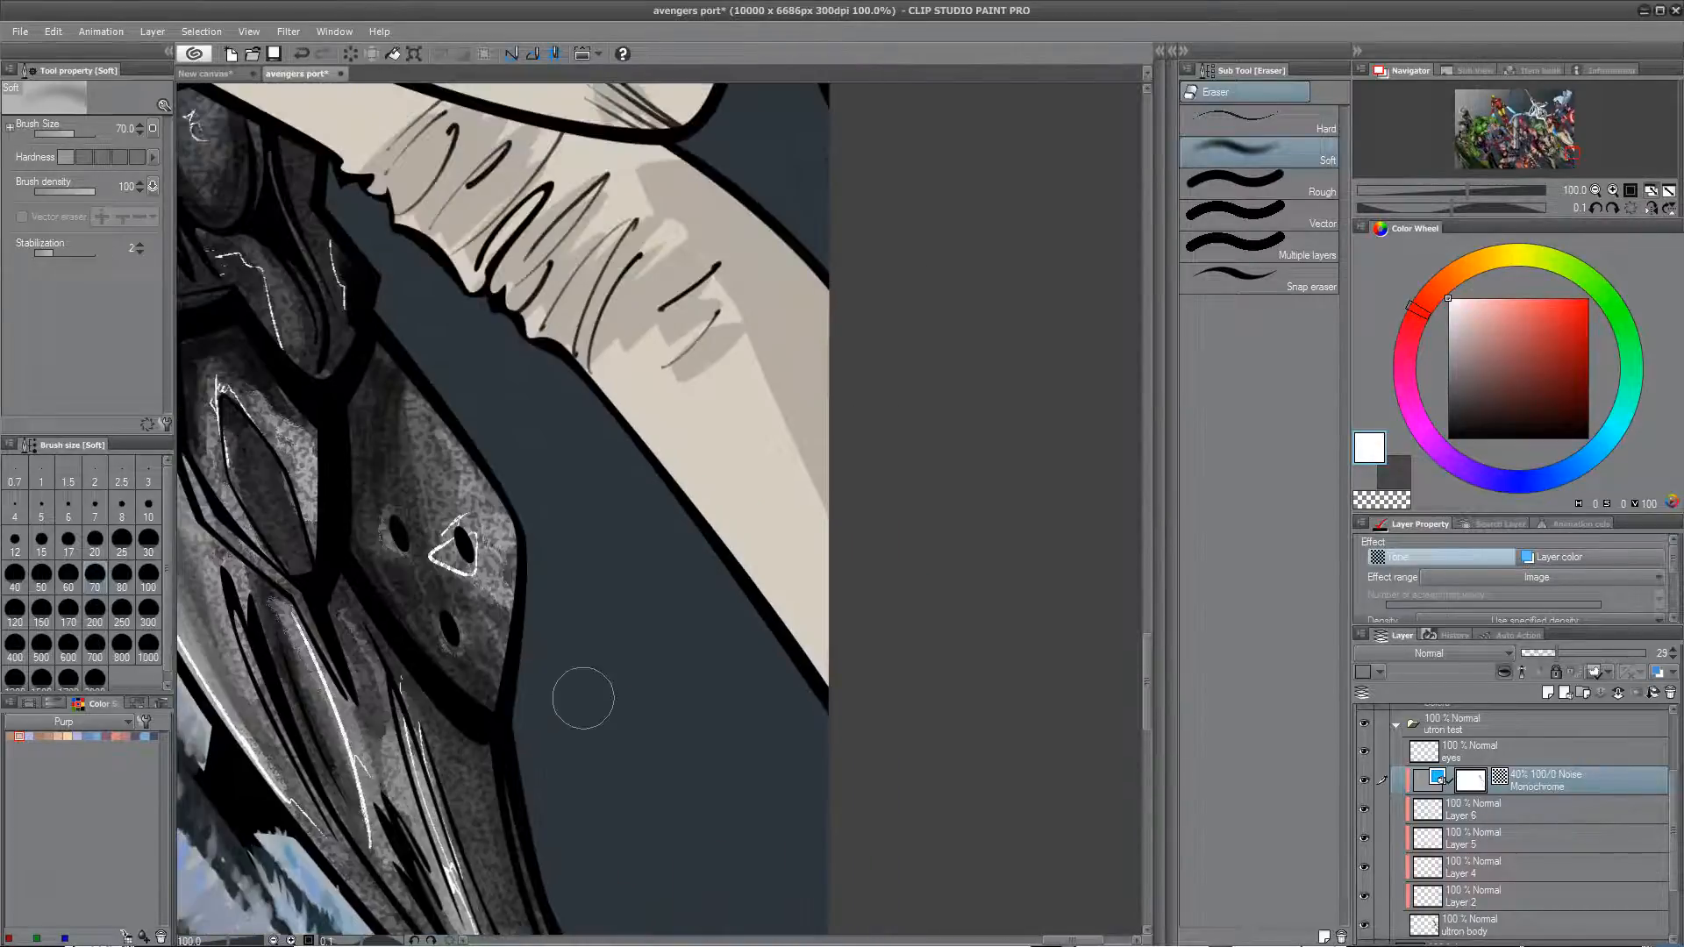
# Step: Erase noise around the highlights on Ultron's lower leg plate with the dark holes and up to the red knee joint, using the size 70 Soft eraser
pyautogui.moveTo(439, 474)
pyautogui.mouseDown()
pyautogui.moveTo(497, 580)
pyautogui.moveTo(500, 513)
pyautogui.moveTo(509, 546)
pyautogui.mouseUp()
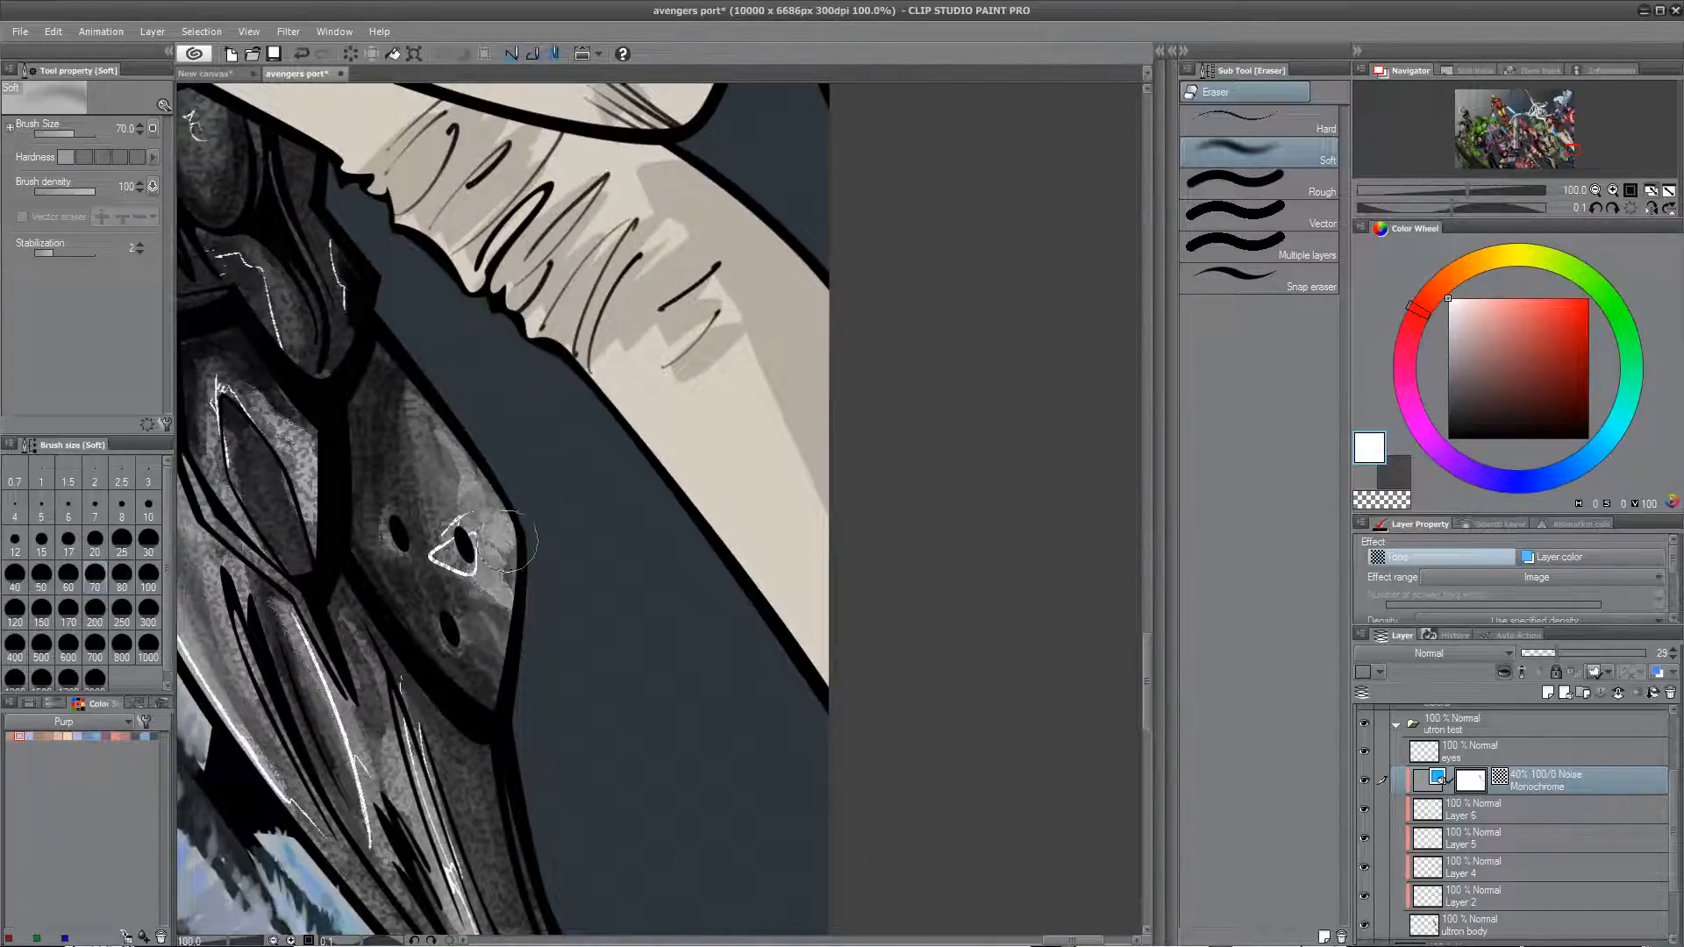
pyautogui.moveTo(435, 436); pyautogui.dragTo(585, 555)
pyautogui.moveTo(443, 547)
pyautogui.mouseDown()
pyautogui.moveTo(458, 602)
pyautogui.moveTo(512, 594)
pyautogui.mouseUp()
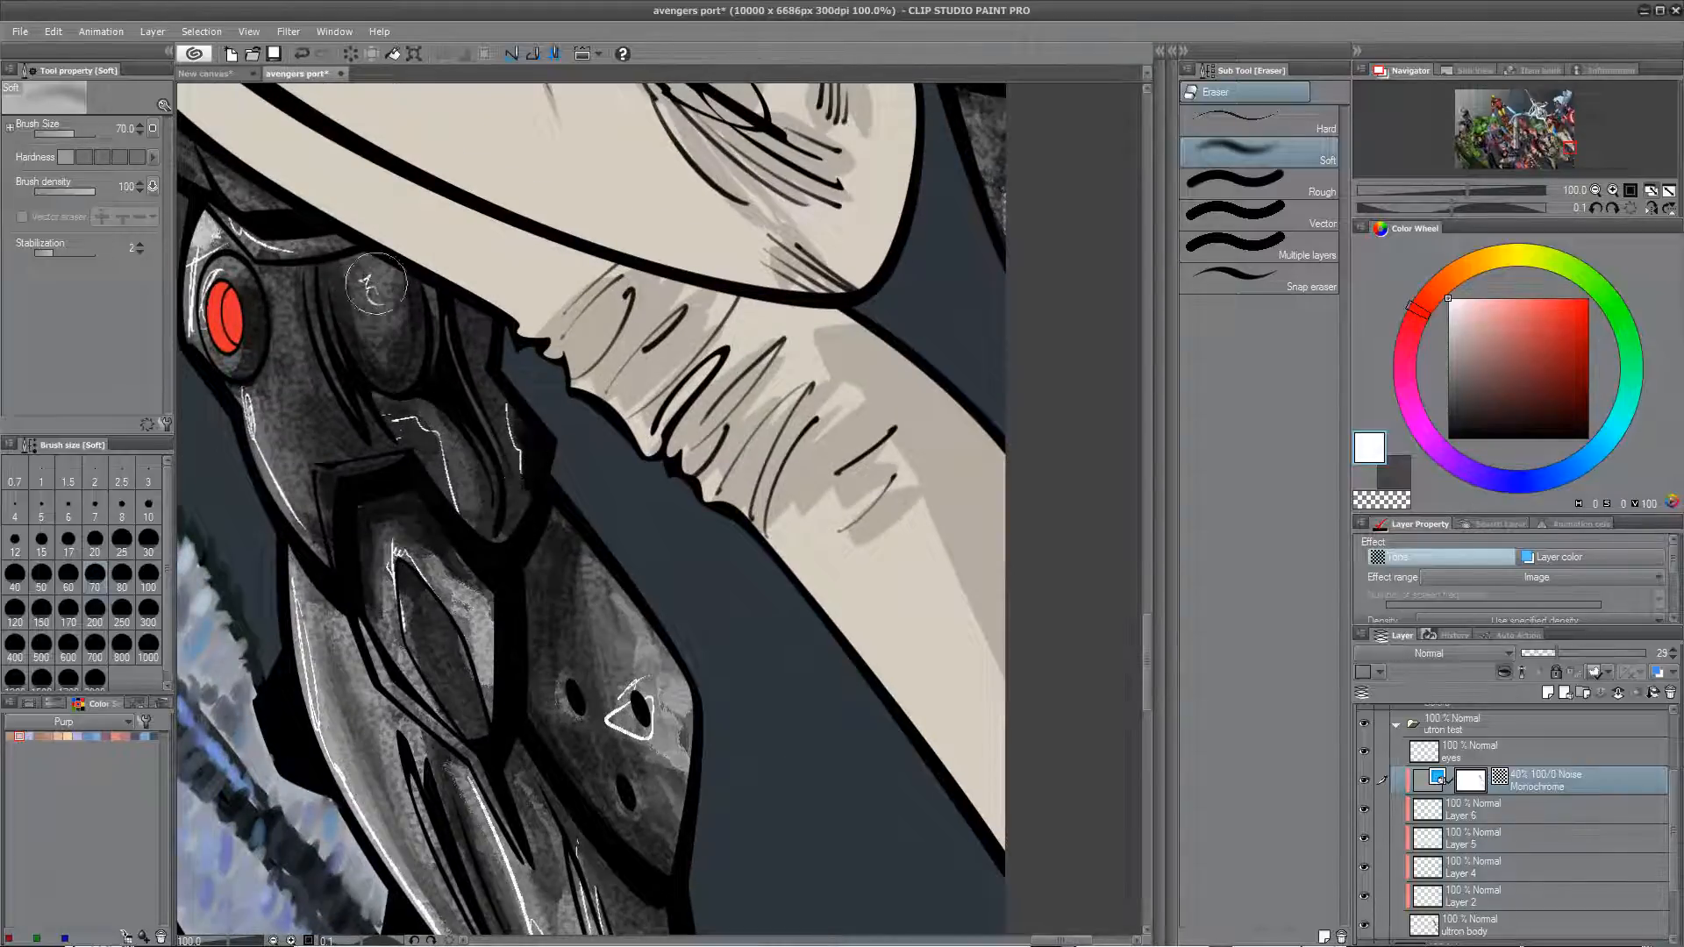
pyautogui.moveTo(311, 462); pyautogui.dragTo(433, 642)
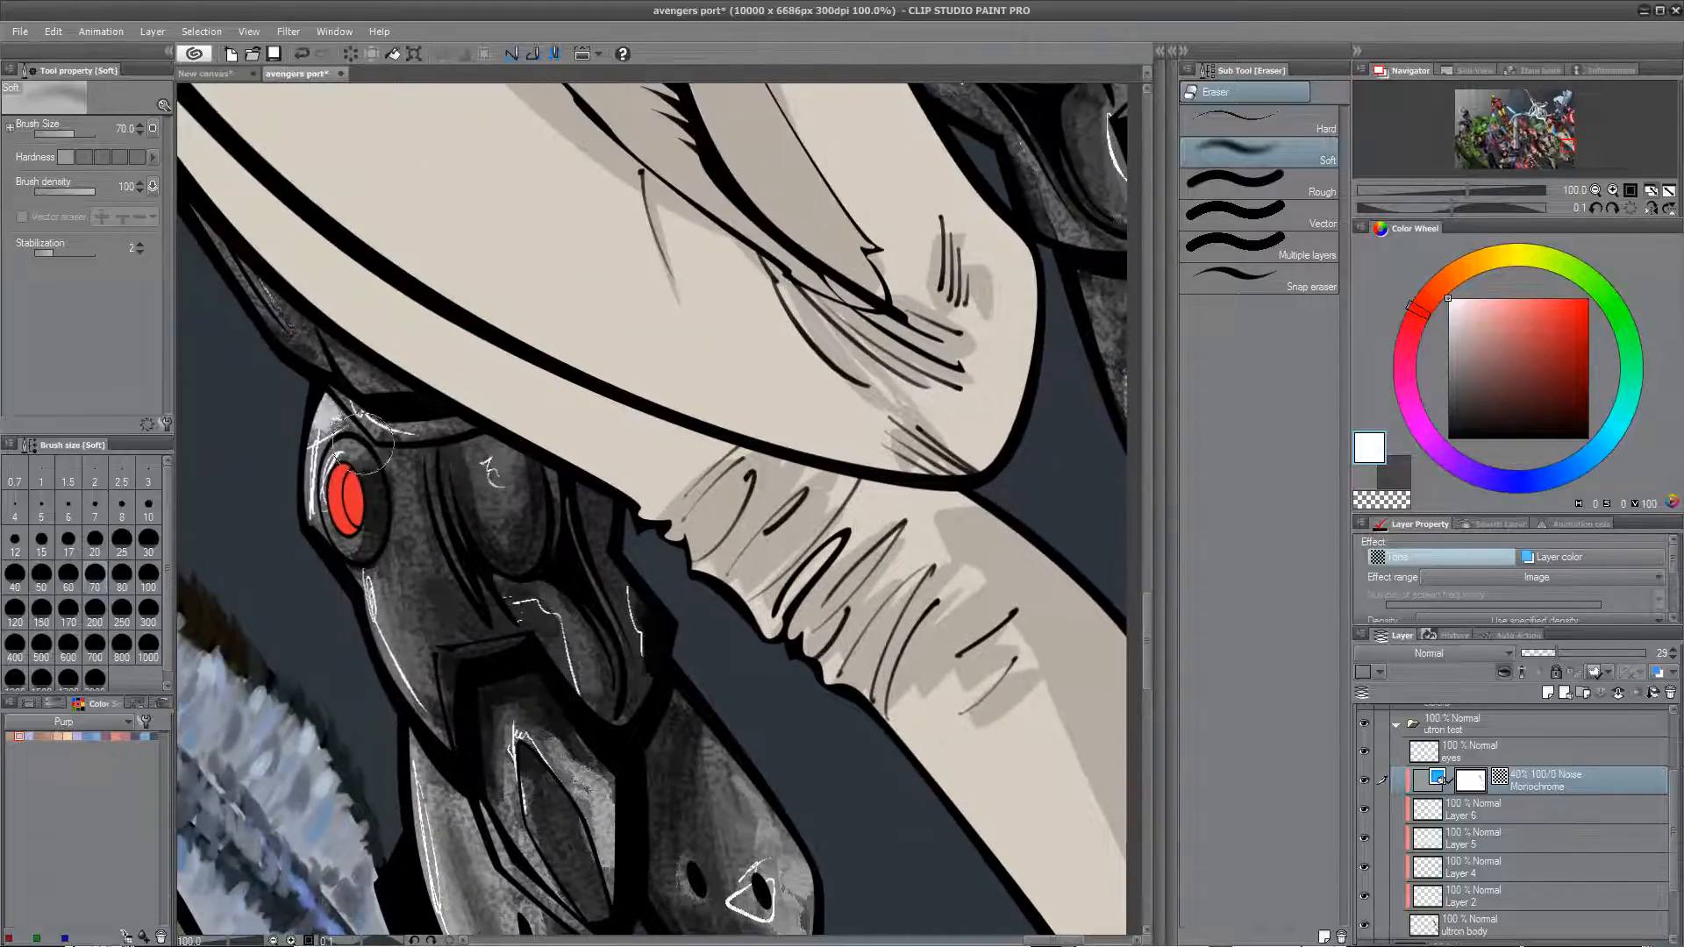
pyautogui.moveTo(447, 427); pyautogui.dragTo(547, 681)
pyautogui.moveTo(315, 440); pyautogui.dragTo(297, 825)
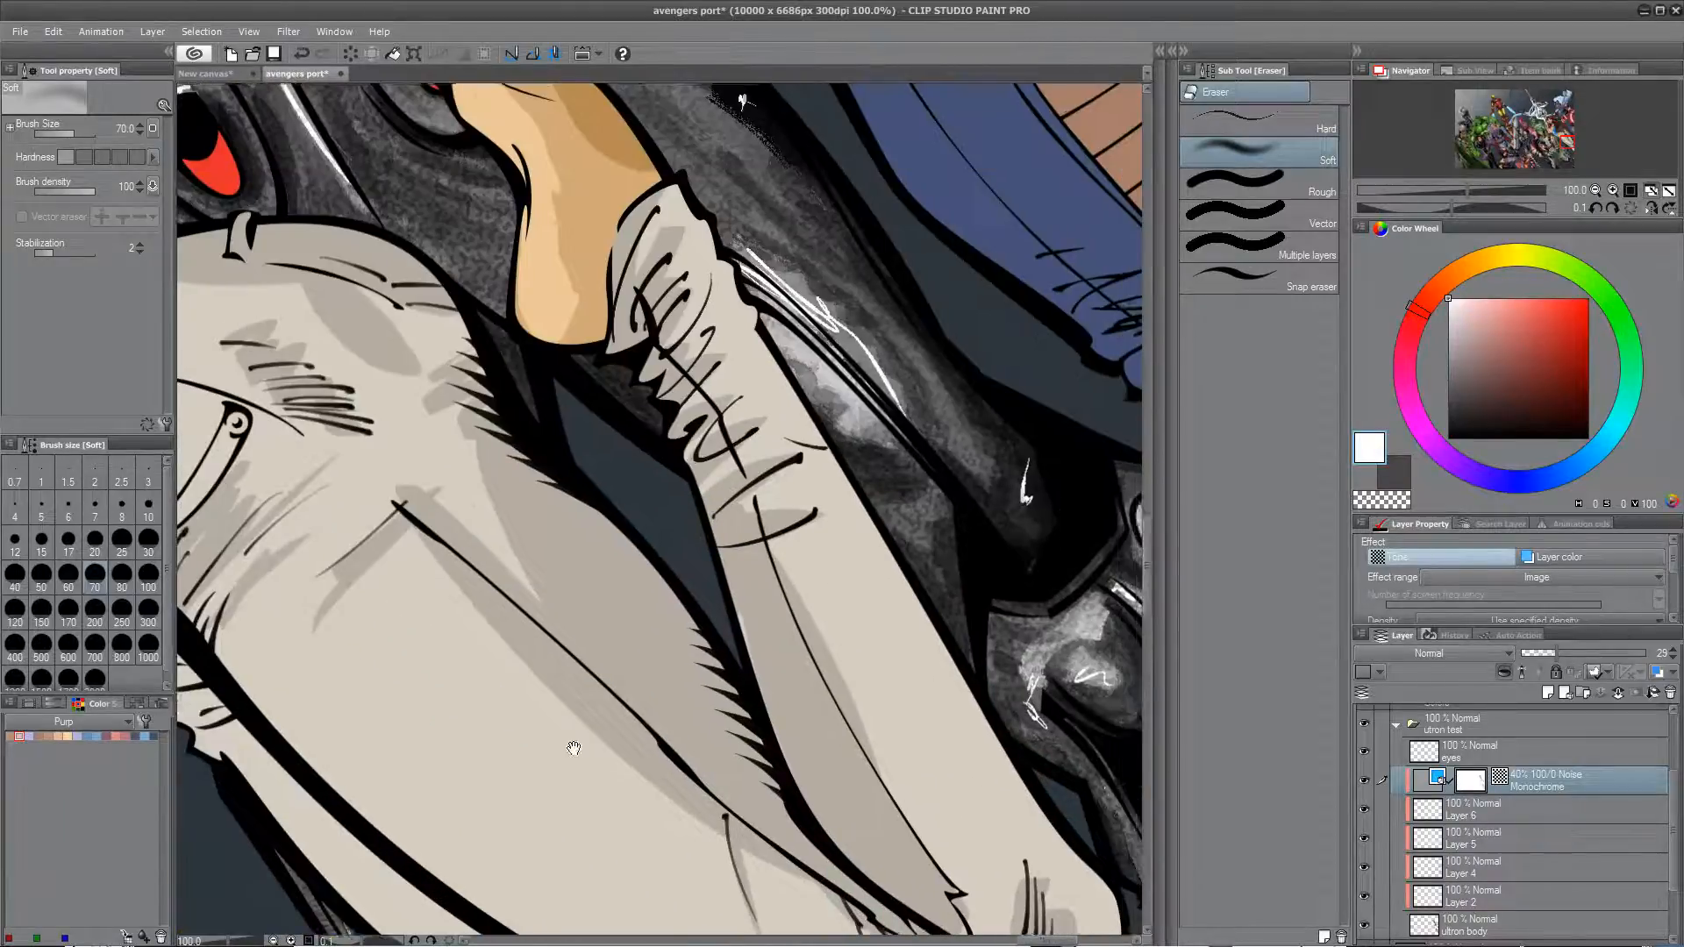
pyautogui.moveTo(572, 745); pyautogui.dragTo(350, 847)
pyautogui.moveTo(471, 436); pyautogui.dragTo(817, 722)
pyautogui.moveTo(573, 484); pyautogui.dragTo(779, 644)
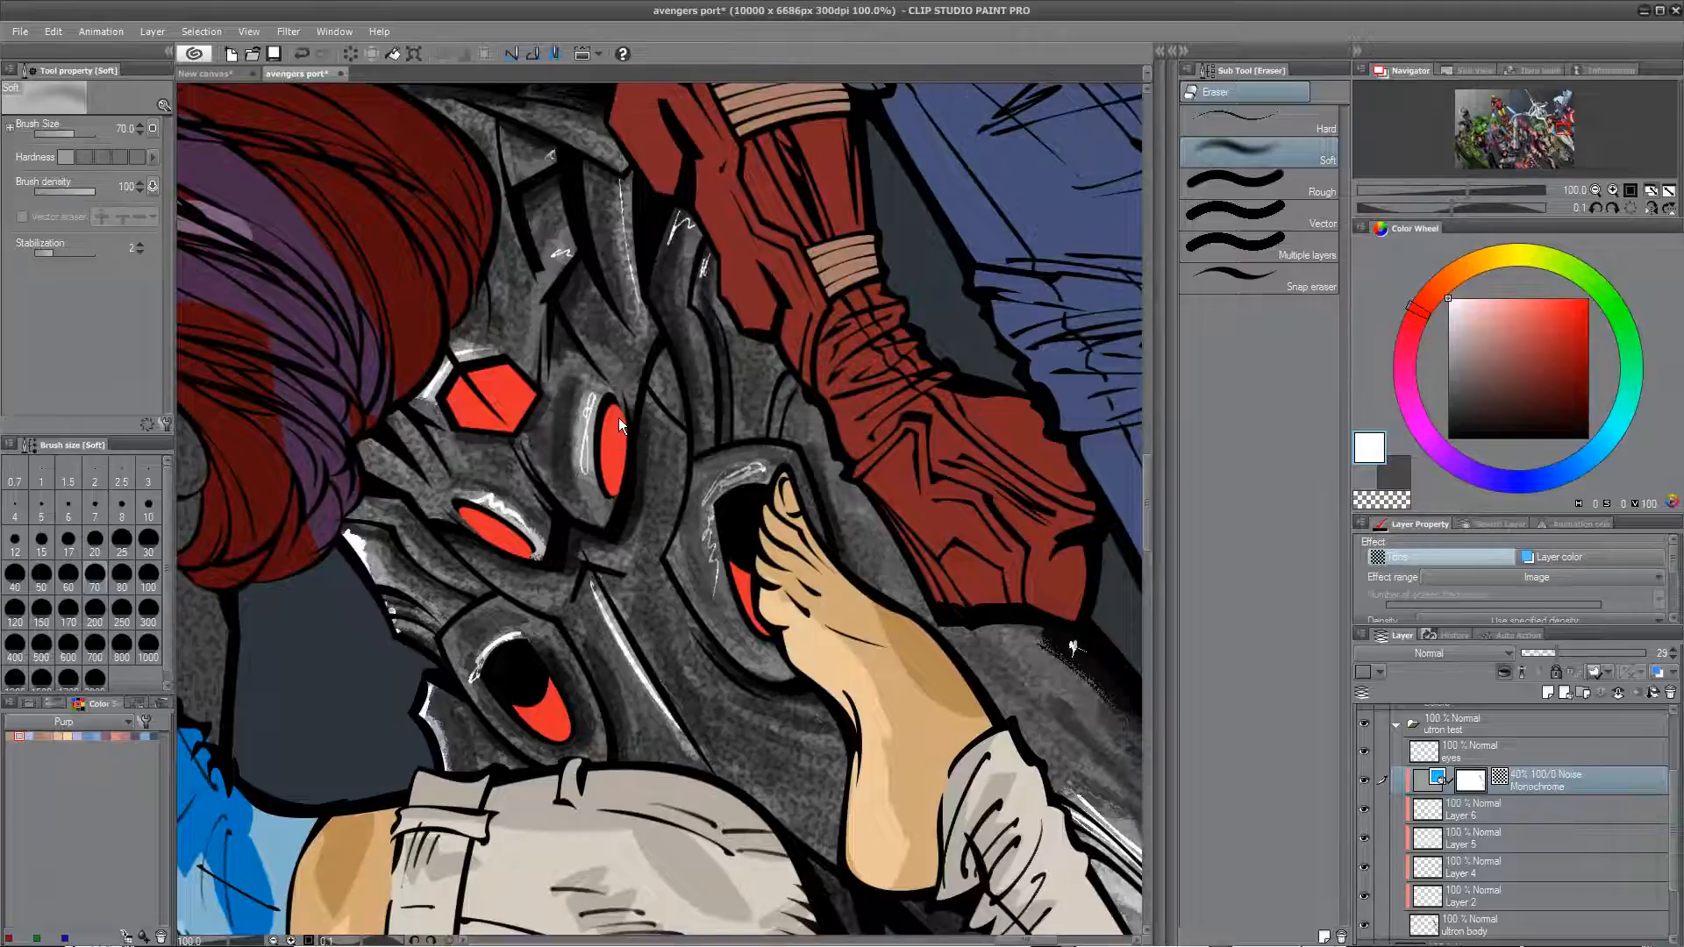
pyautogui.scroll(-4, 619, 418)
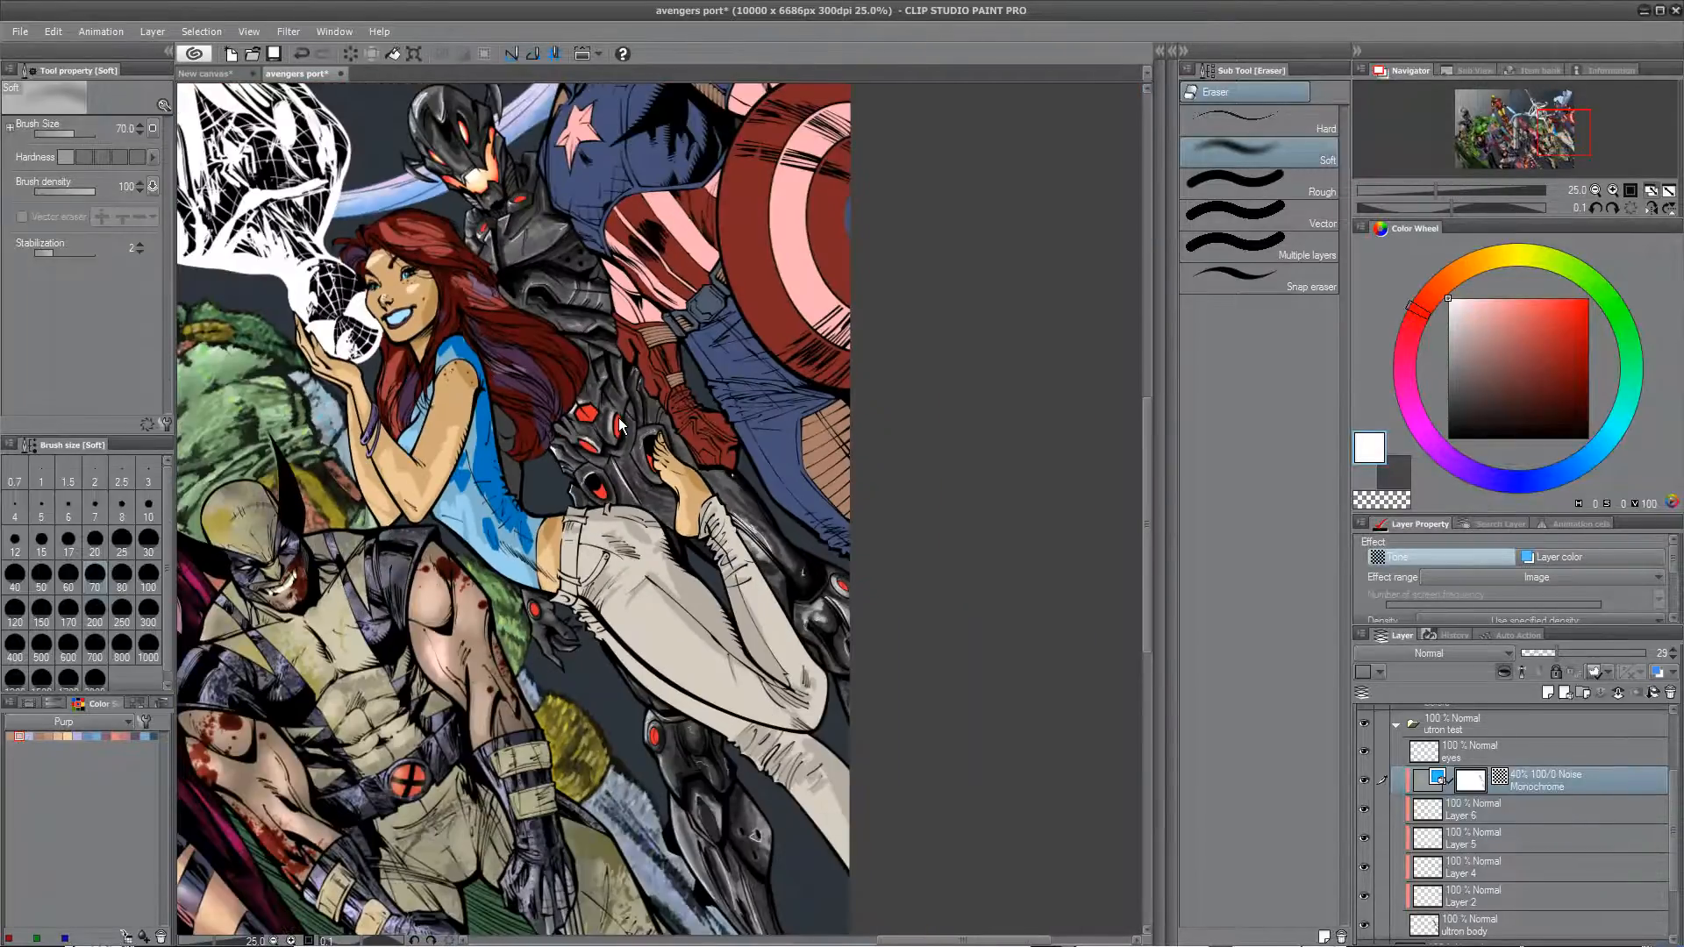
pyautogui.moveTo(619, 418); pyautogui.dragTo(691, 612)
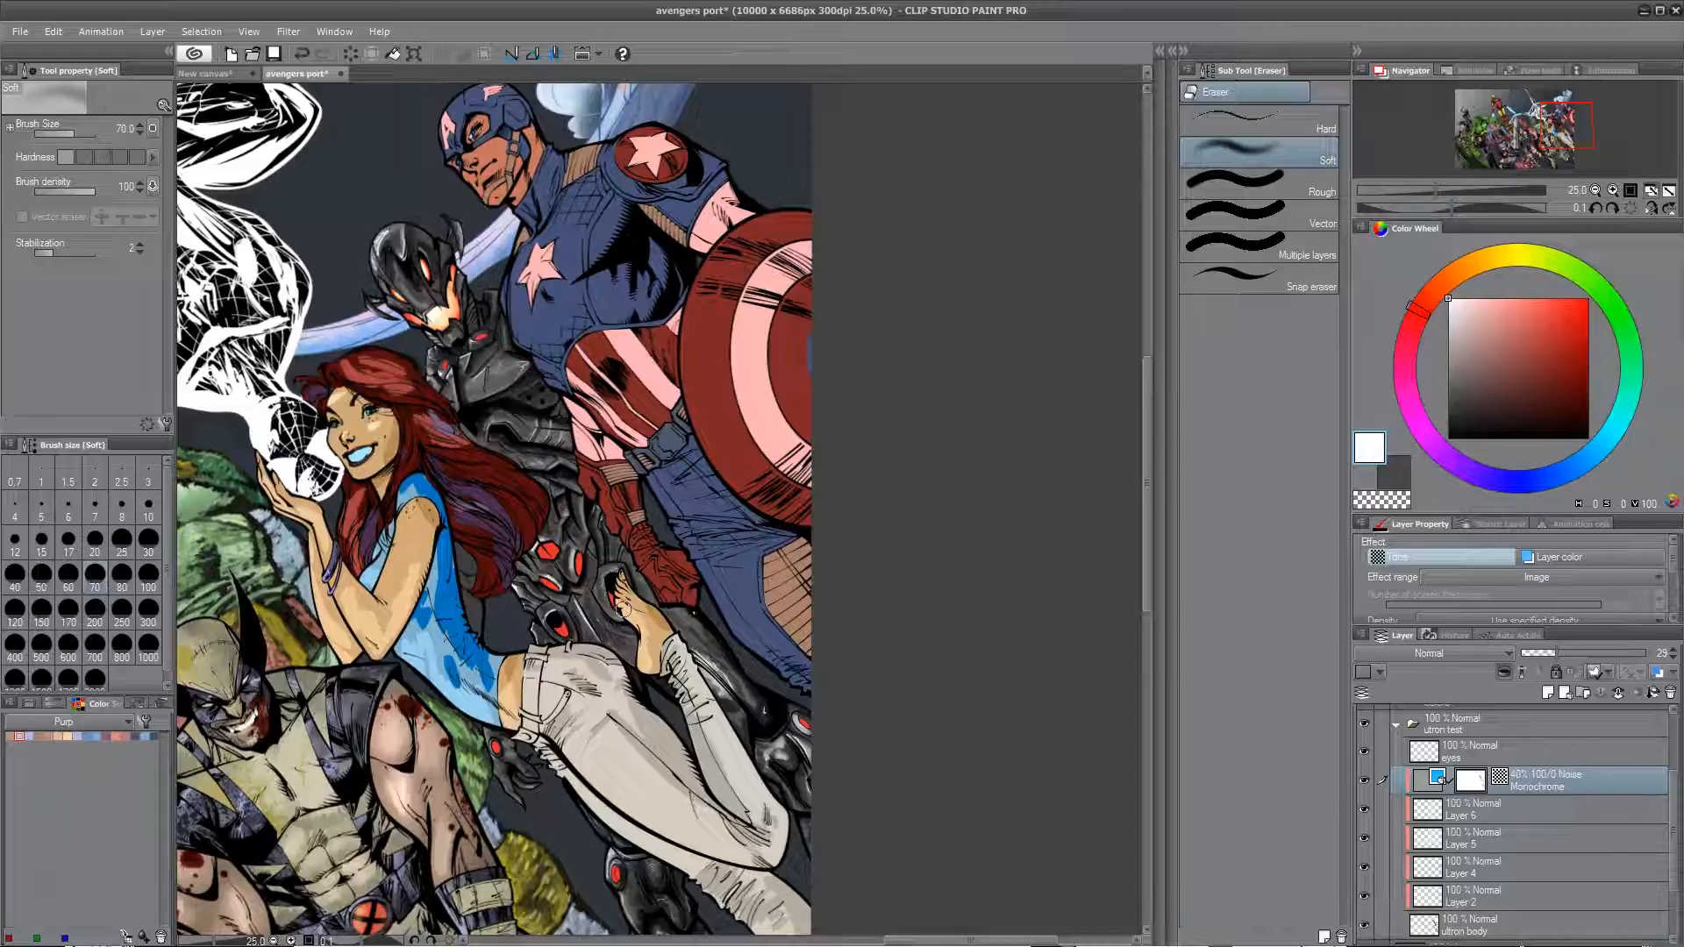
pyautogui.scroll(-3, 1670, 886)
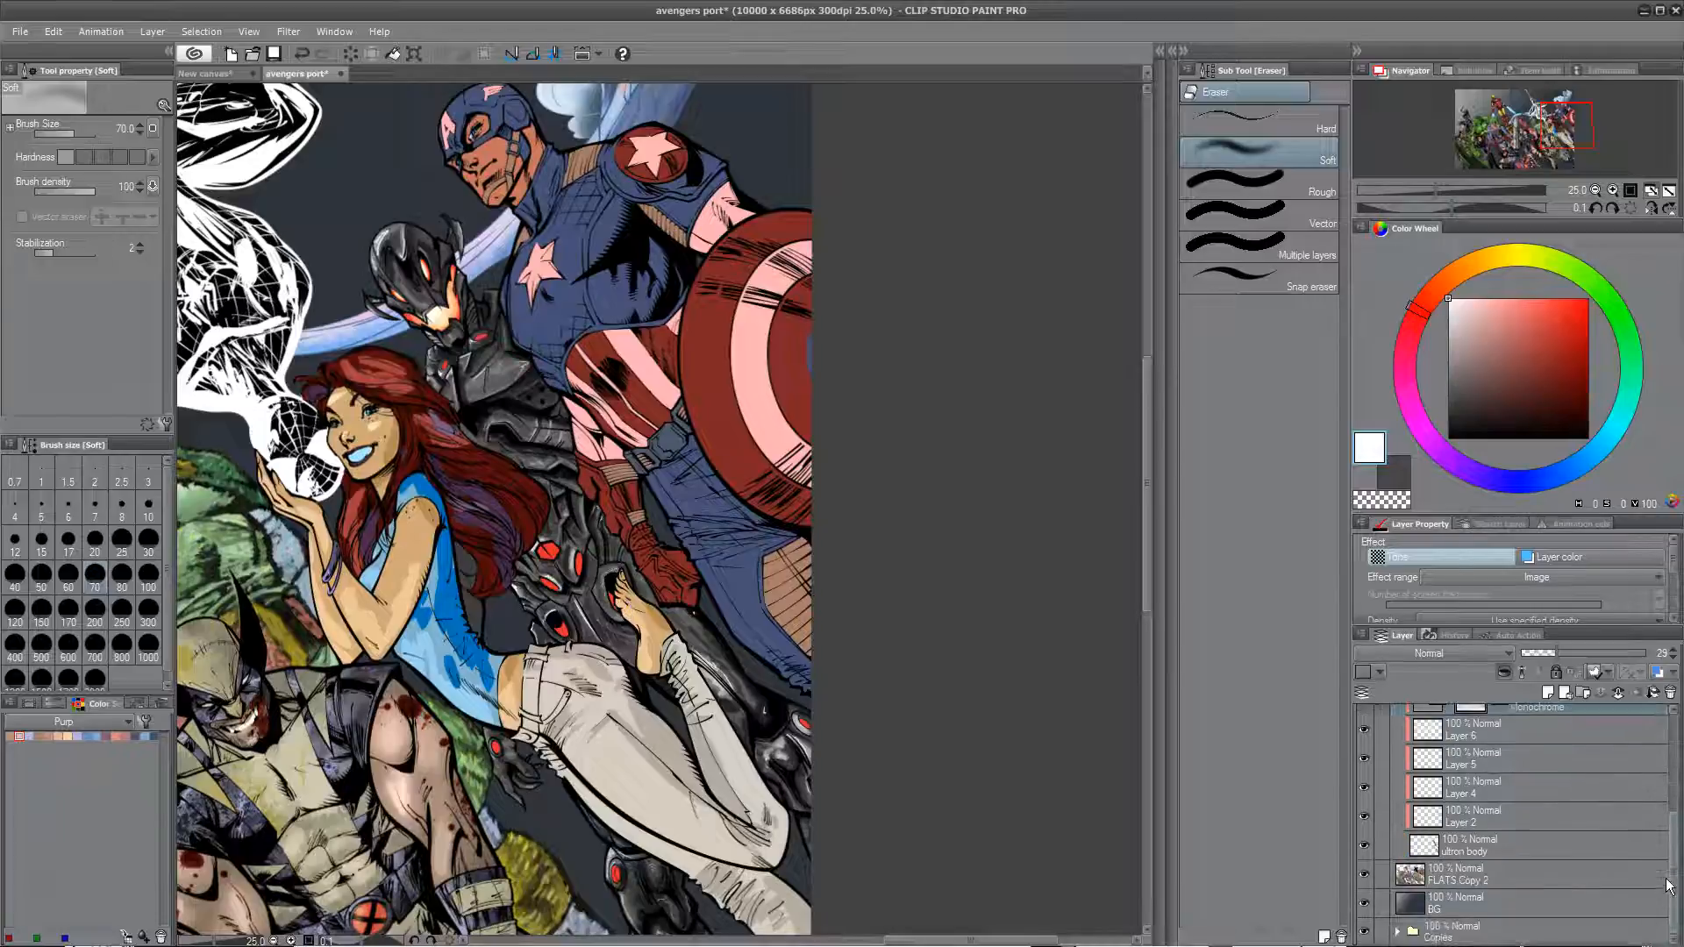
pyautogui.click(1501, 877)
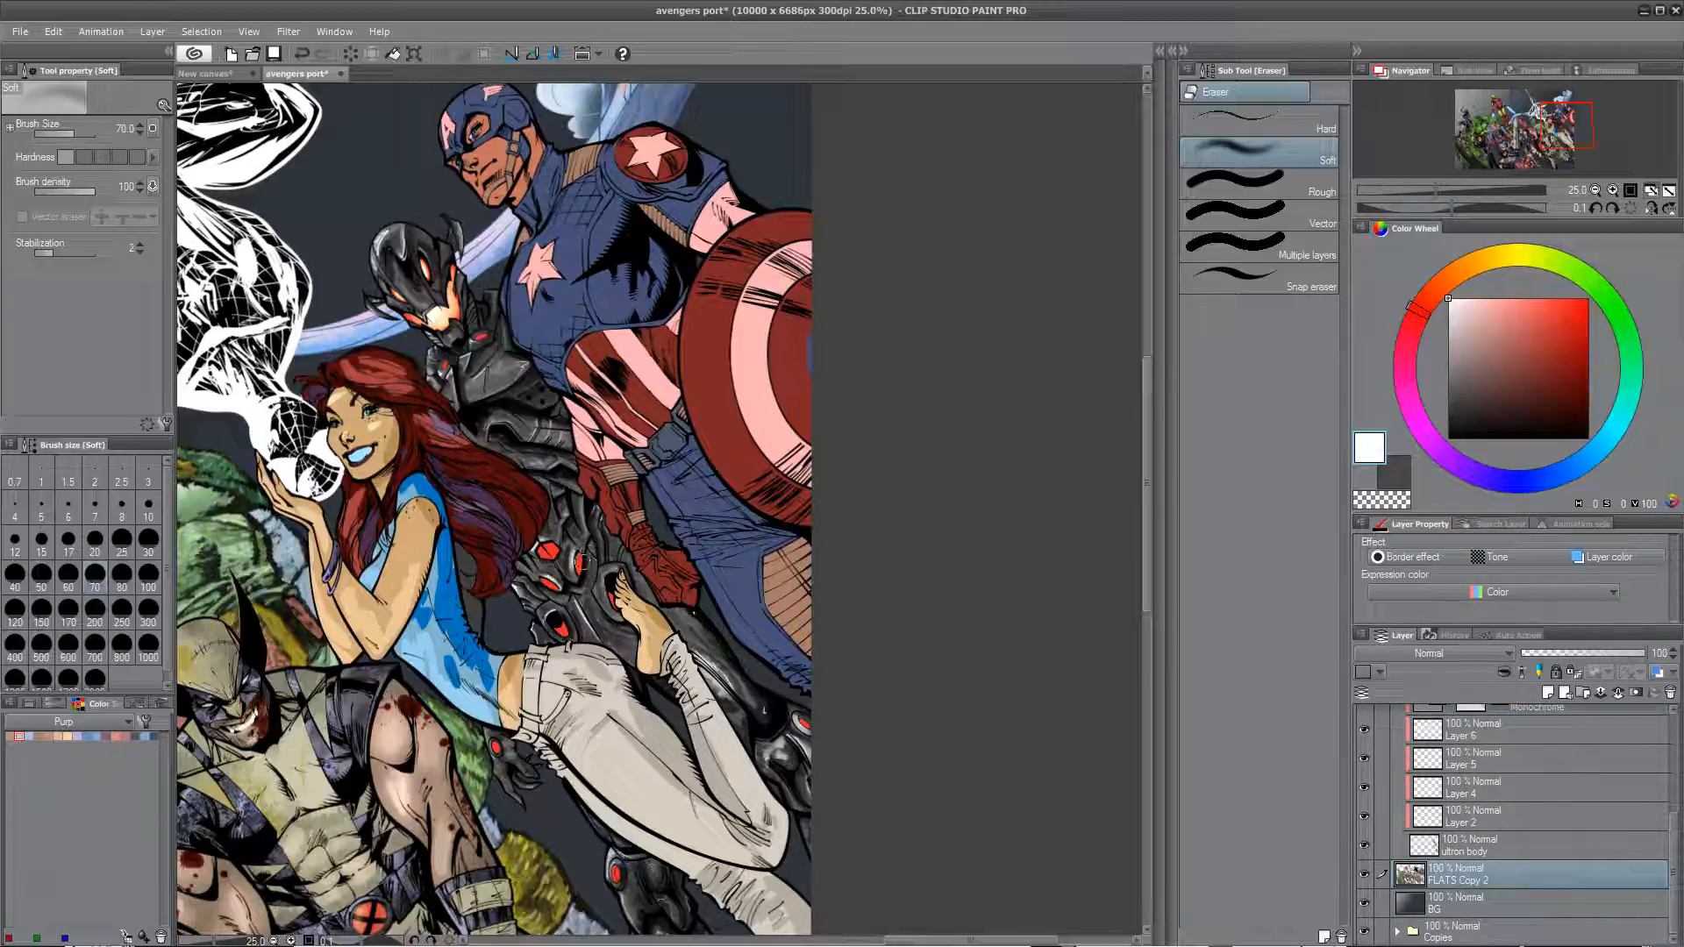
pyautogui.press('F2')
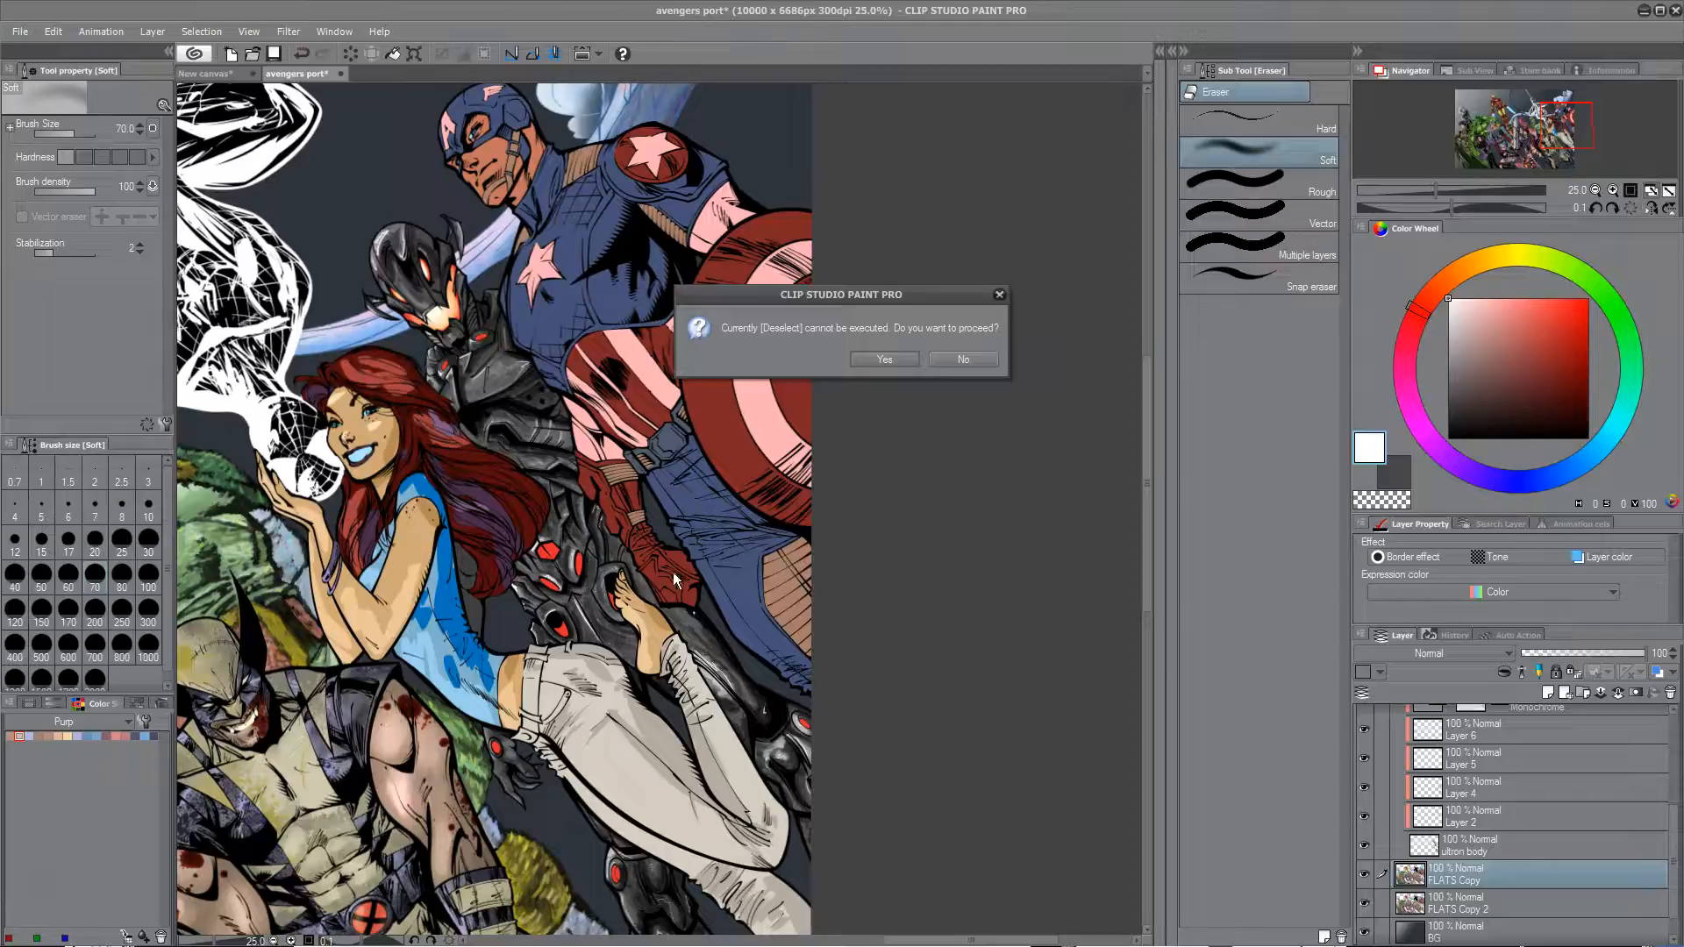
pyautogui.click(965, 362)
pyautogui.rightClick(1487, 877)
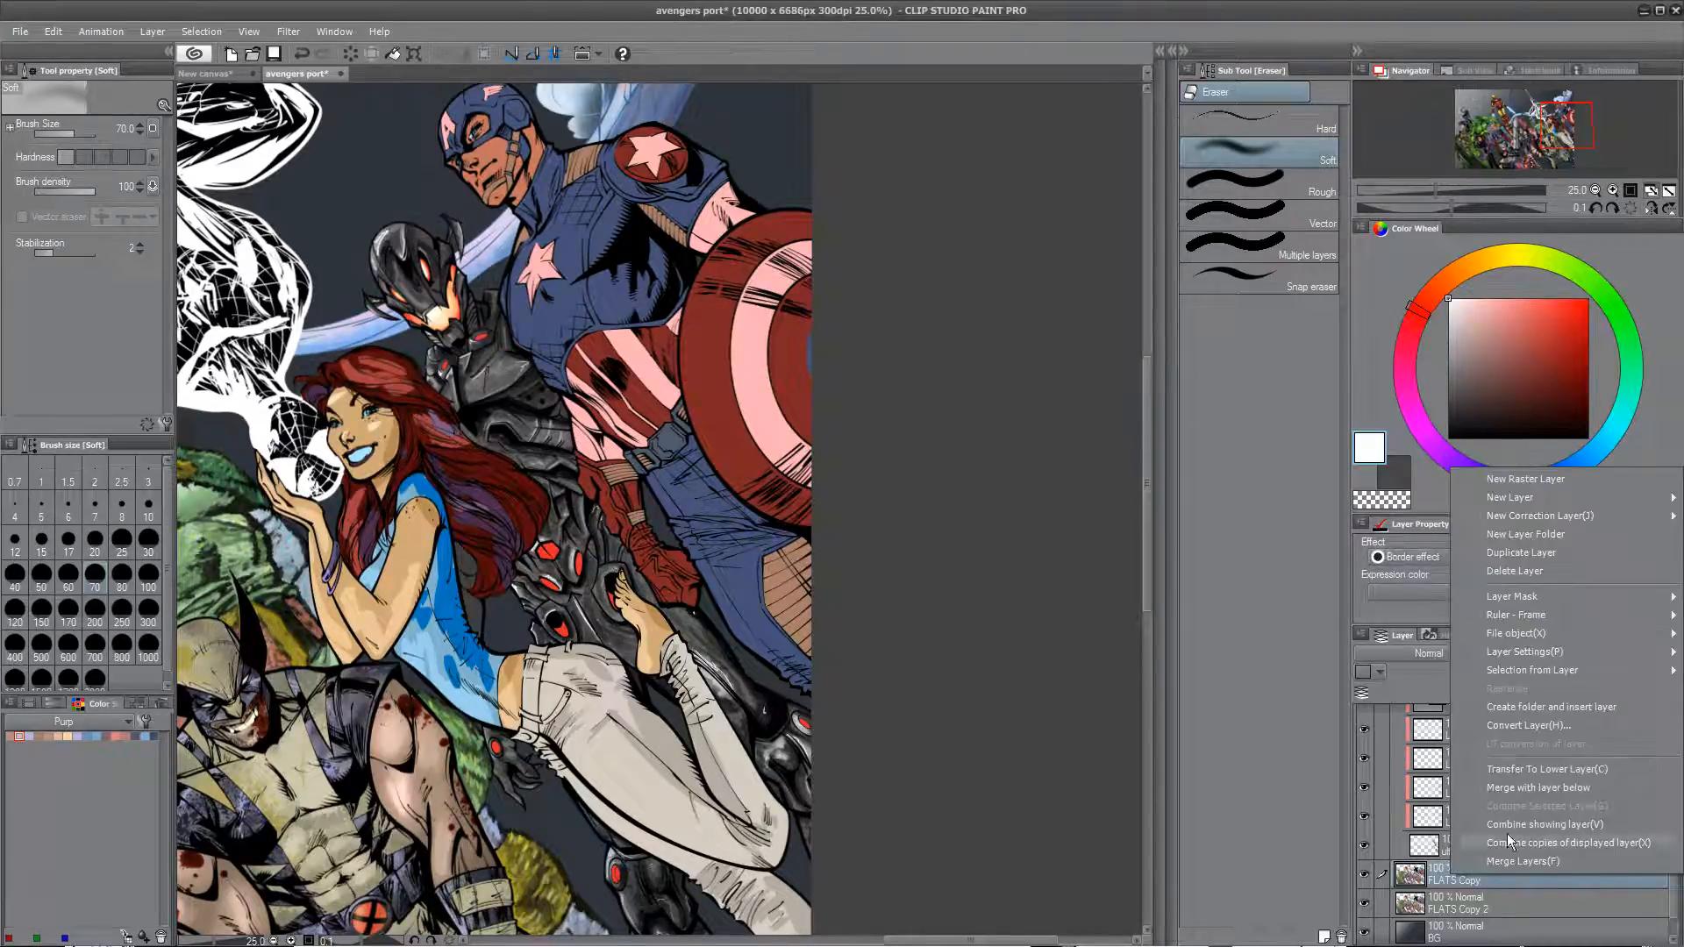
pyautogui.click(1562, 571)
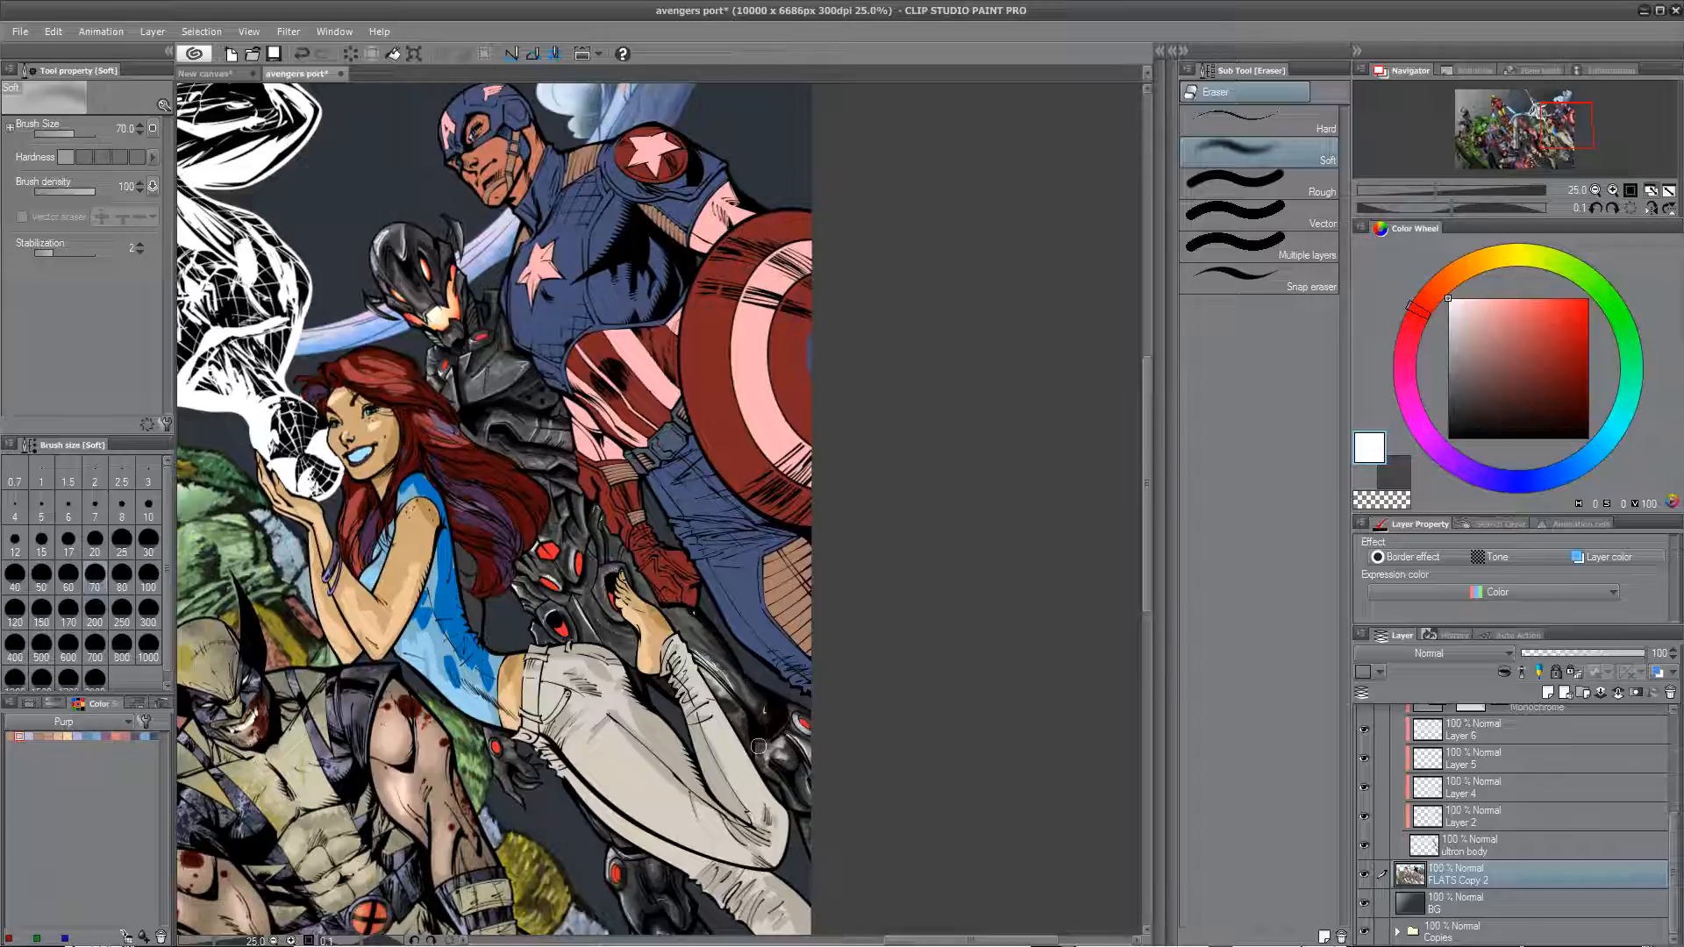
# Step: Select Ultron's flat colour area on the FLATS Copy 2 layer with Auto select and clear the selection
pyautogui.press('w')
pyautogui.click(579, 566)
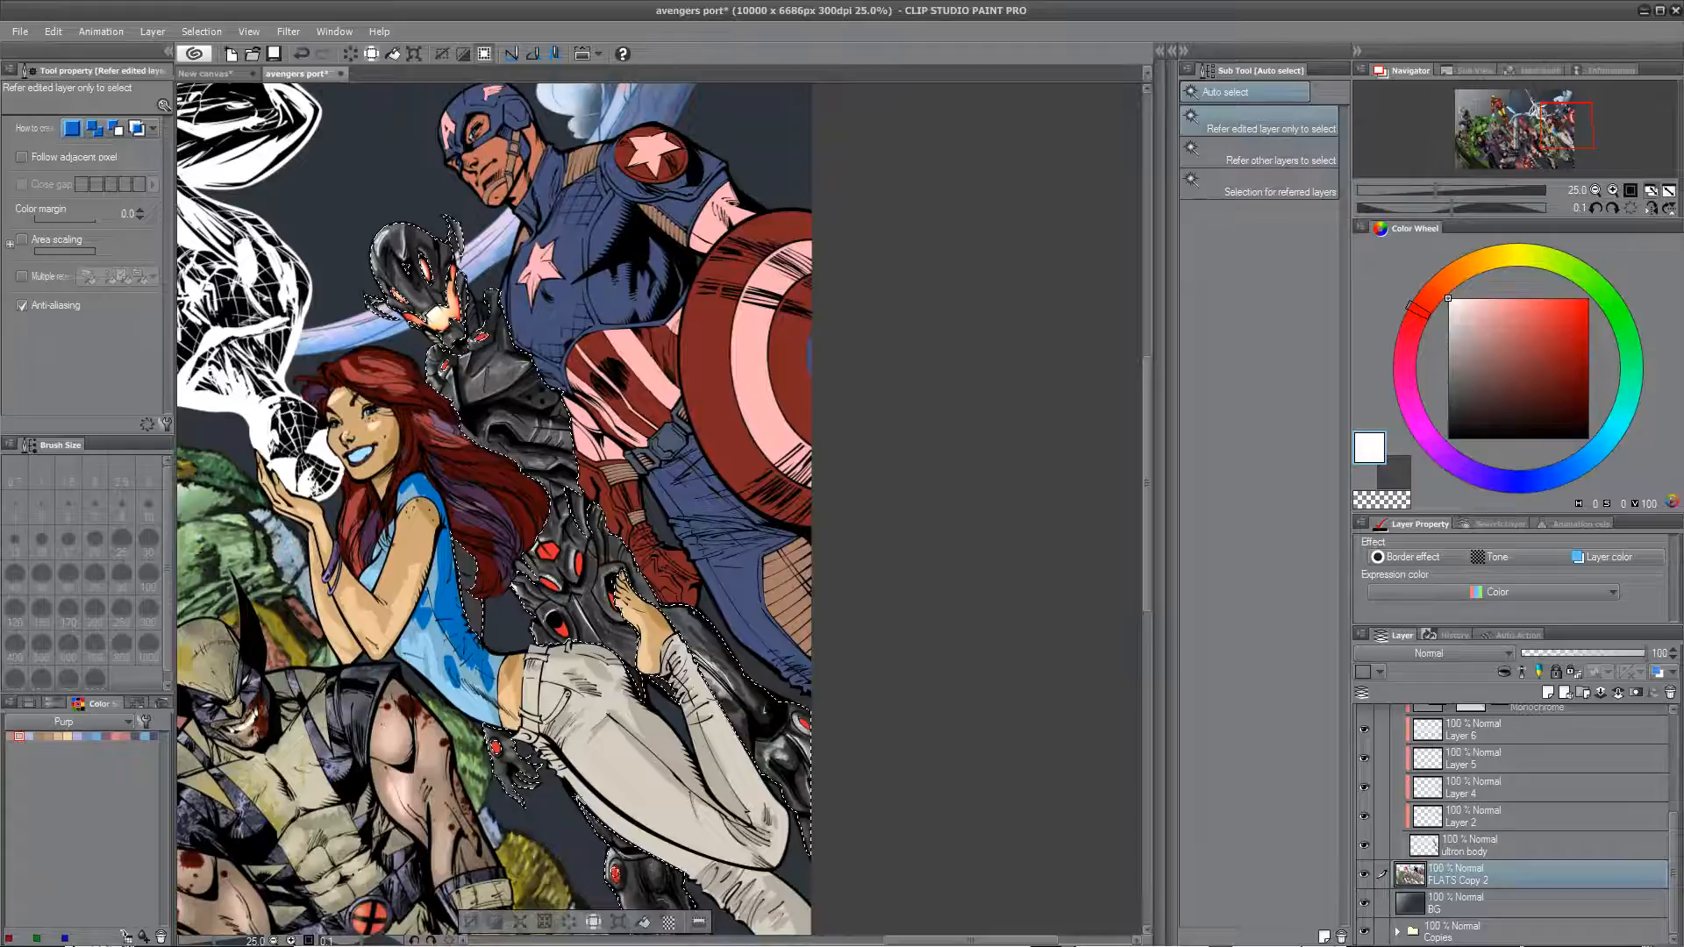
pyautogui.hotkey('ctrl', 'd')
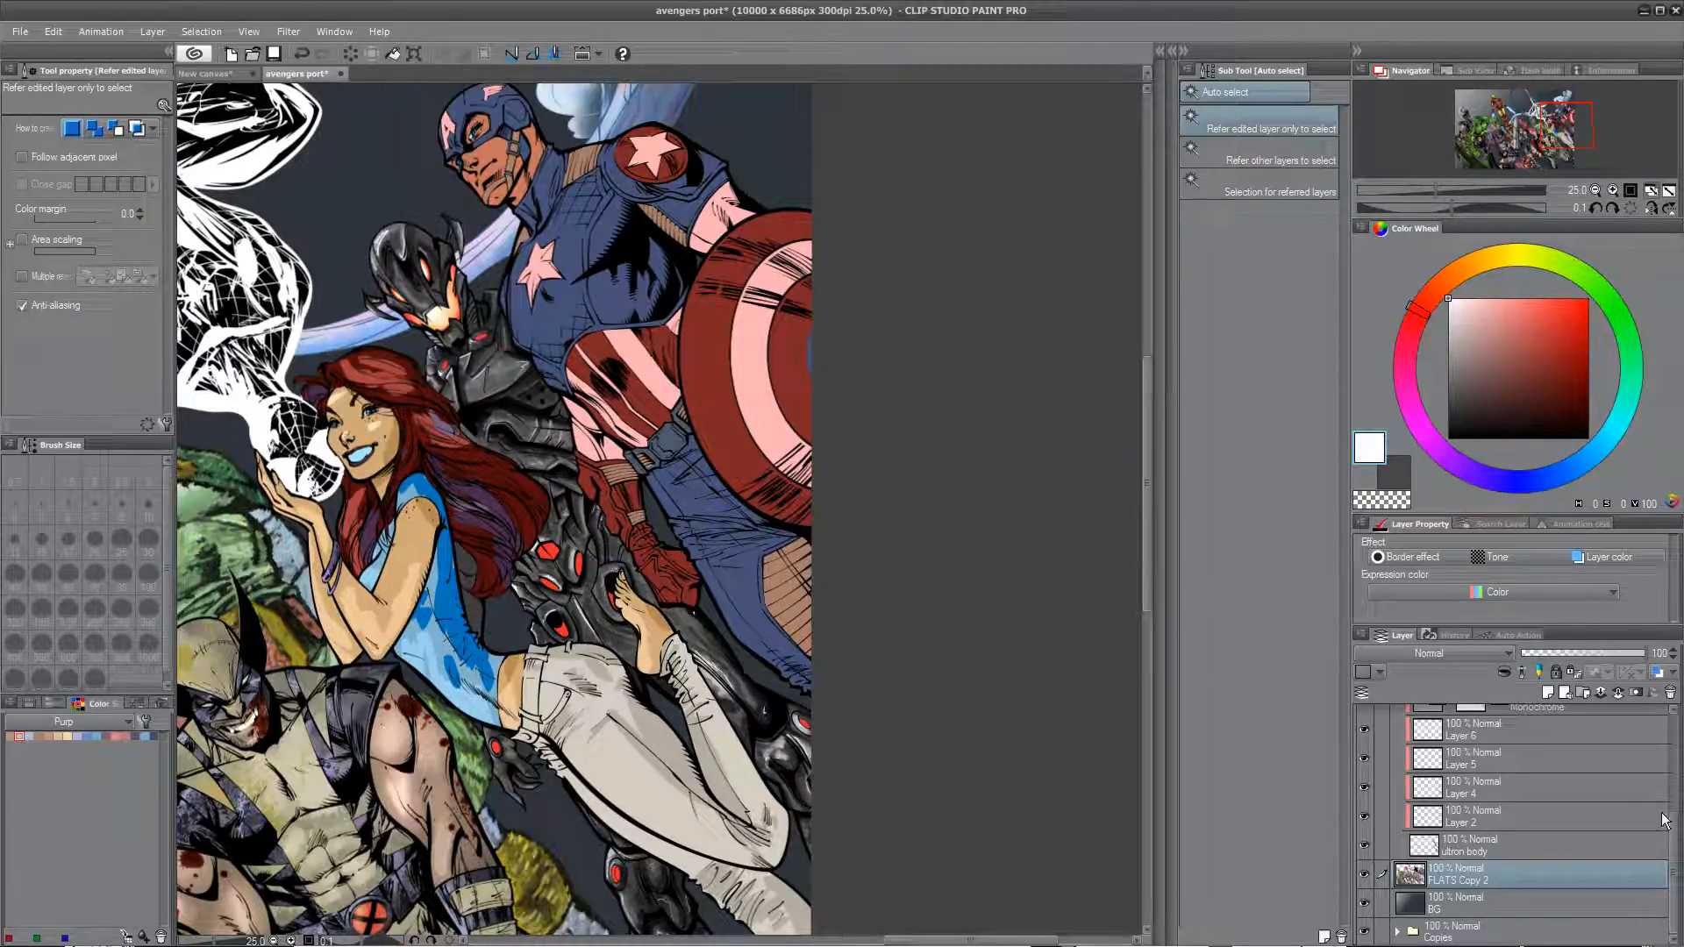
# Step: Make the eyes layer in the ultron test folder the active layer
pyautogui.scroll(5, 1664, 820)
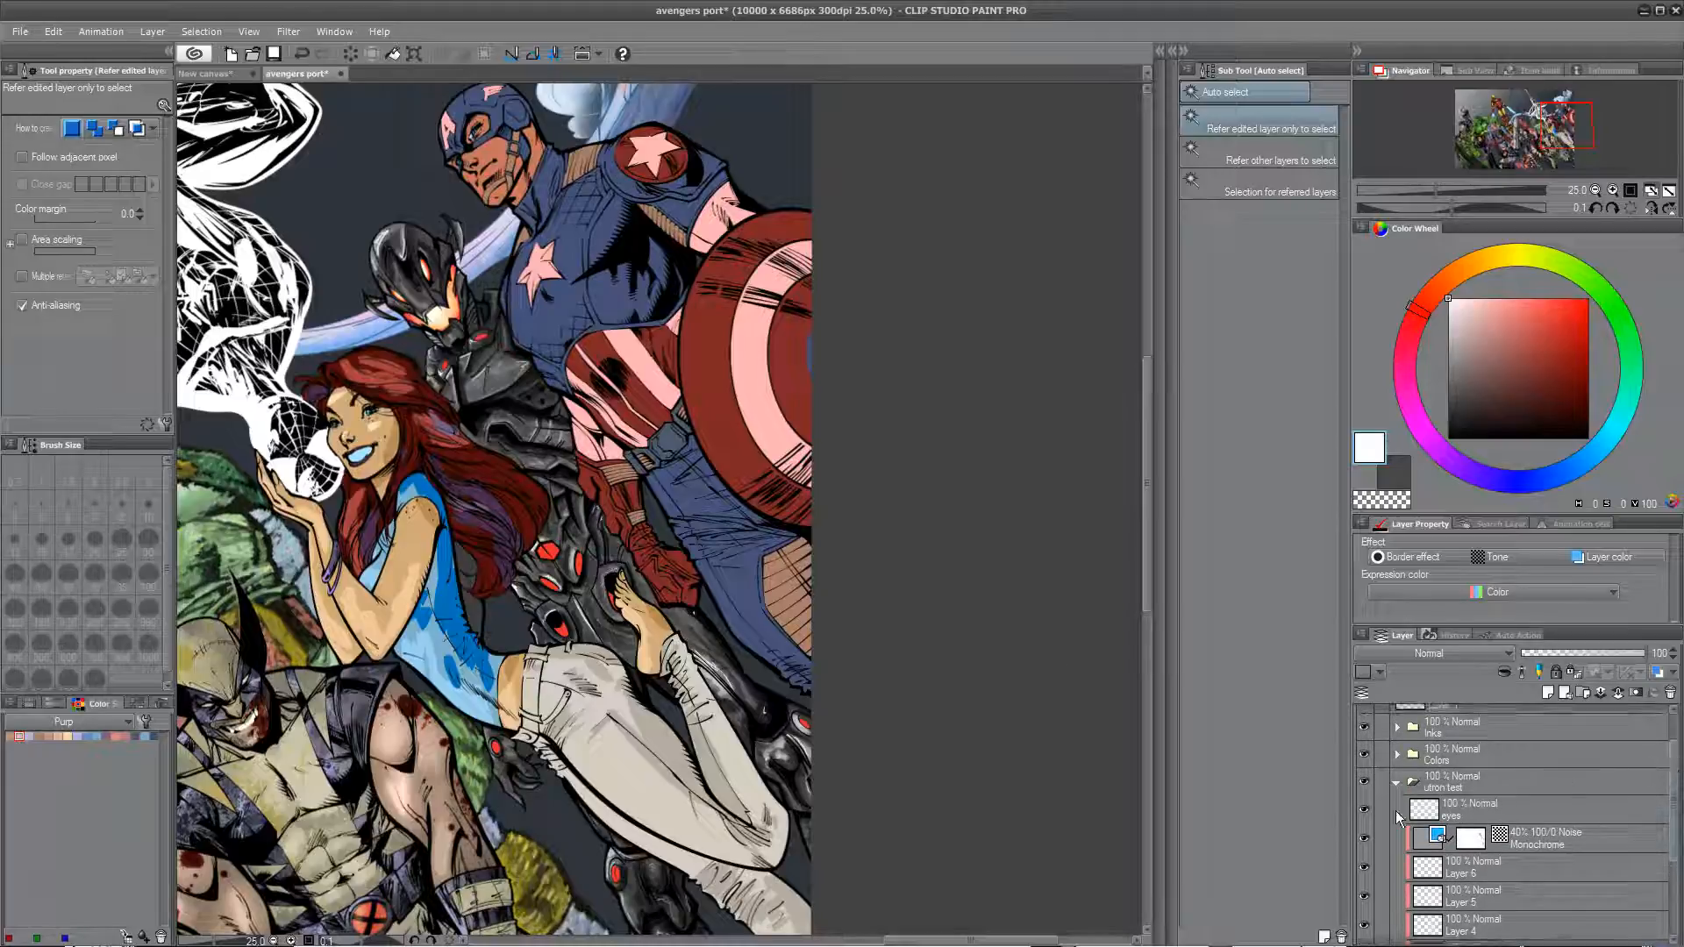
pyautogui.click(1365, 808)
pyautogui.moveTo(798, 866); pyautogui.dragTo(676, 588)
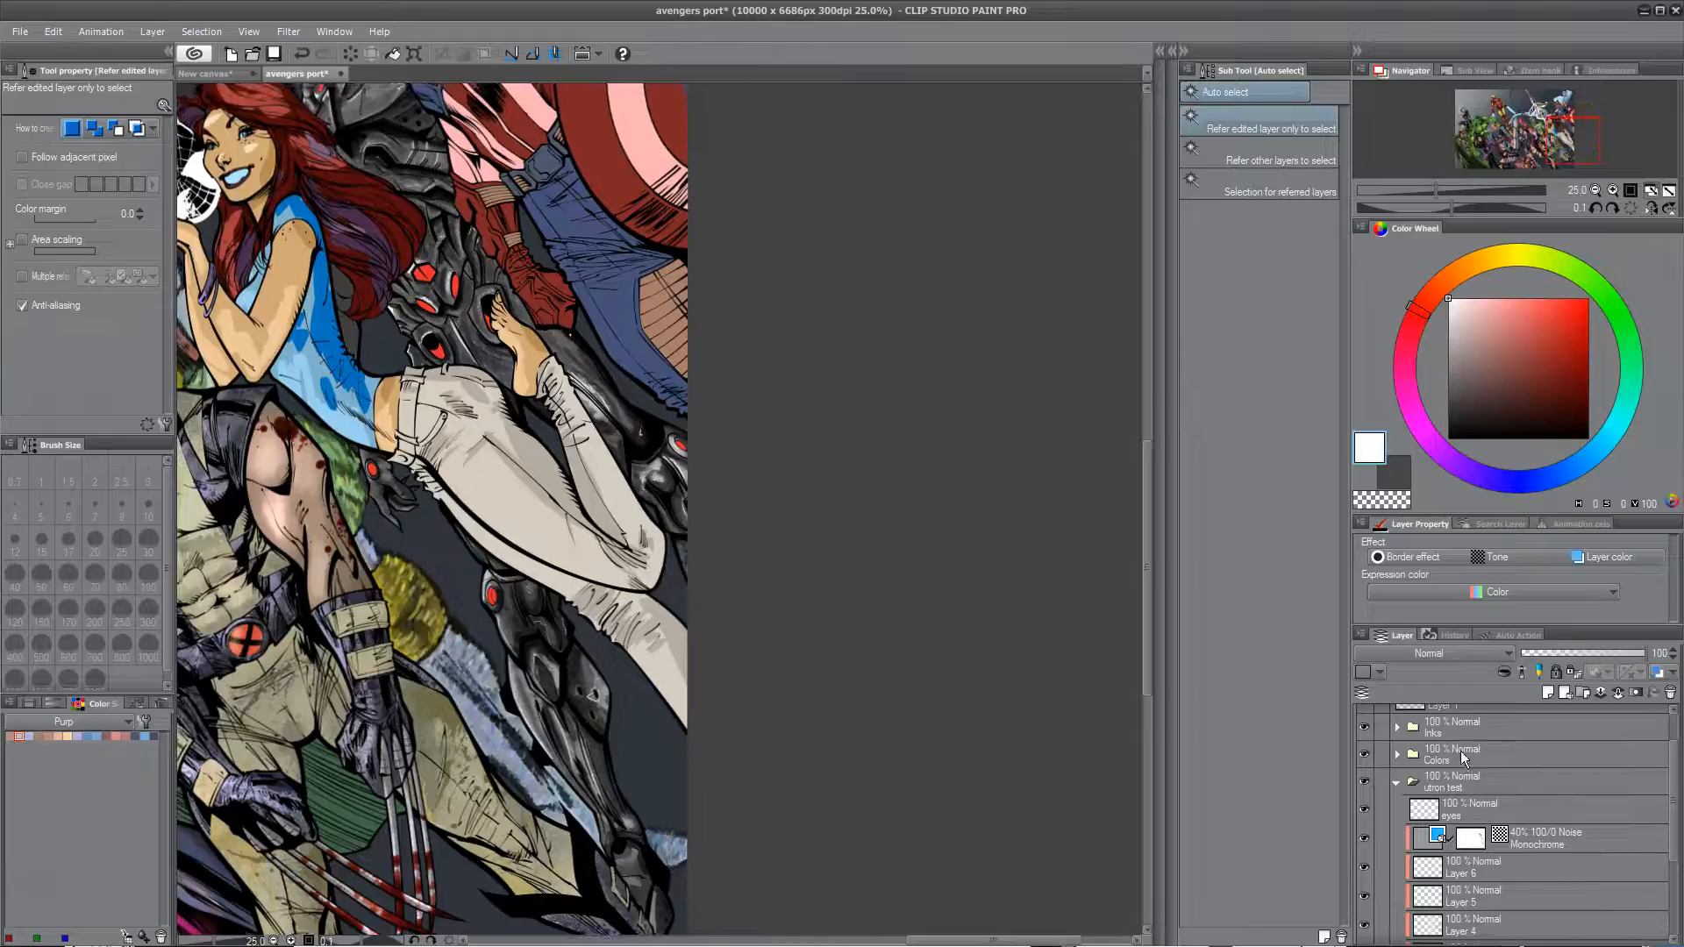
pyautogui.click(1507, 809)
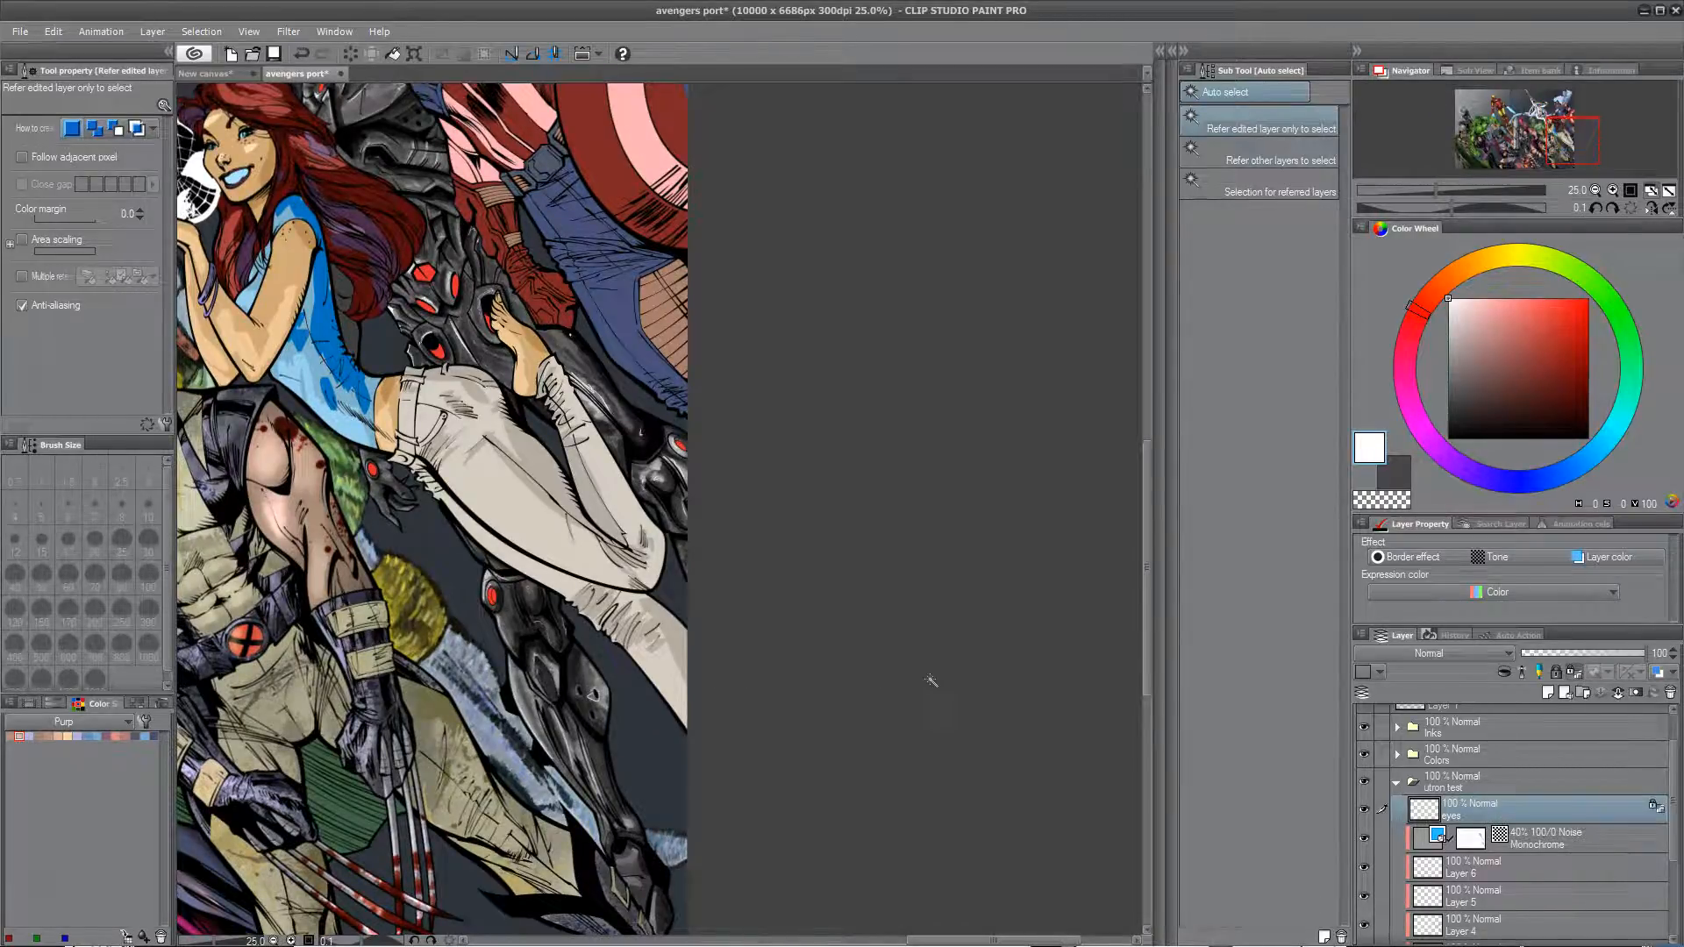
# Step: Examine the red ports and glowing parts on Ultron's legs, torso and head up close
pyautogui.scroll(3, 931, 681)
pyautogui.moveTo(406, 554); pyautogui.dragTo(647, 676)
pyautogui.moveTo(583, 451); pyautogui.dragTo(624, 360)
pyautogui.moveTo(544, 726); pyautogui.dragTo(529, 562)
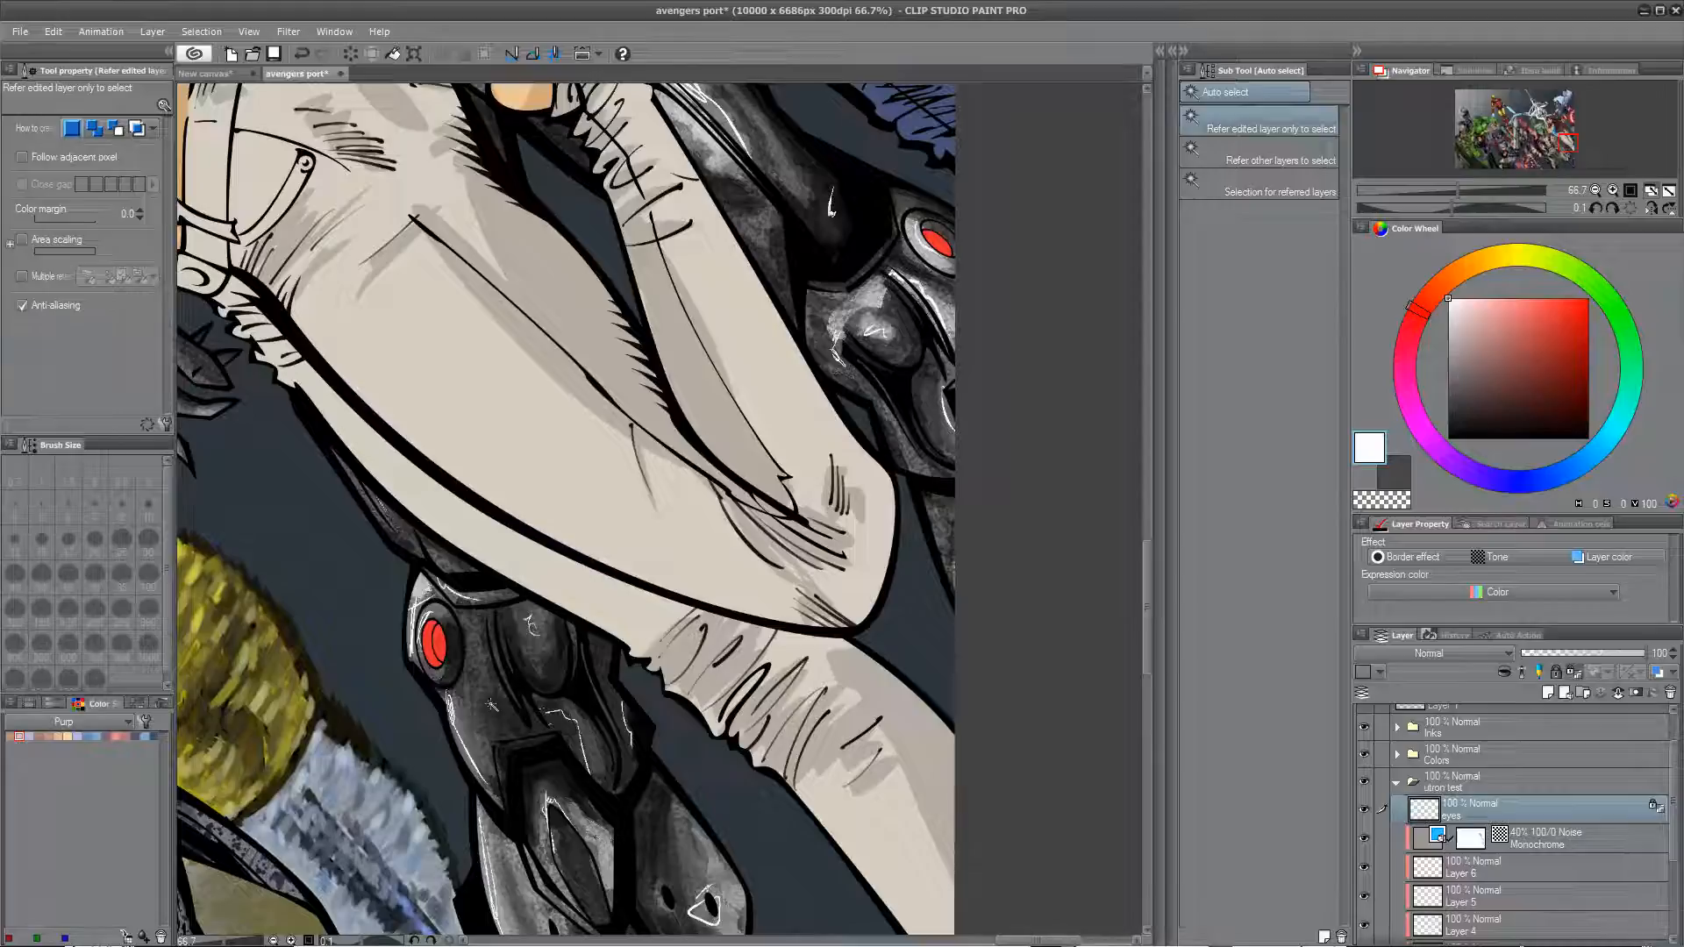
pyautogui.moveTo(443, 650); pyautogui.dragTo(356, 764)
pyautogui.moveTo(343, 236); pyautogui.dragTo(574, 853)
pyautogui.moveTo(477, 571); pyautogui.dragTo(601, 825)
pyautogui.moveTo(426, 683); pyautogui.dragTo(566, 746)
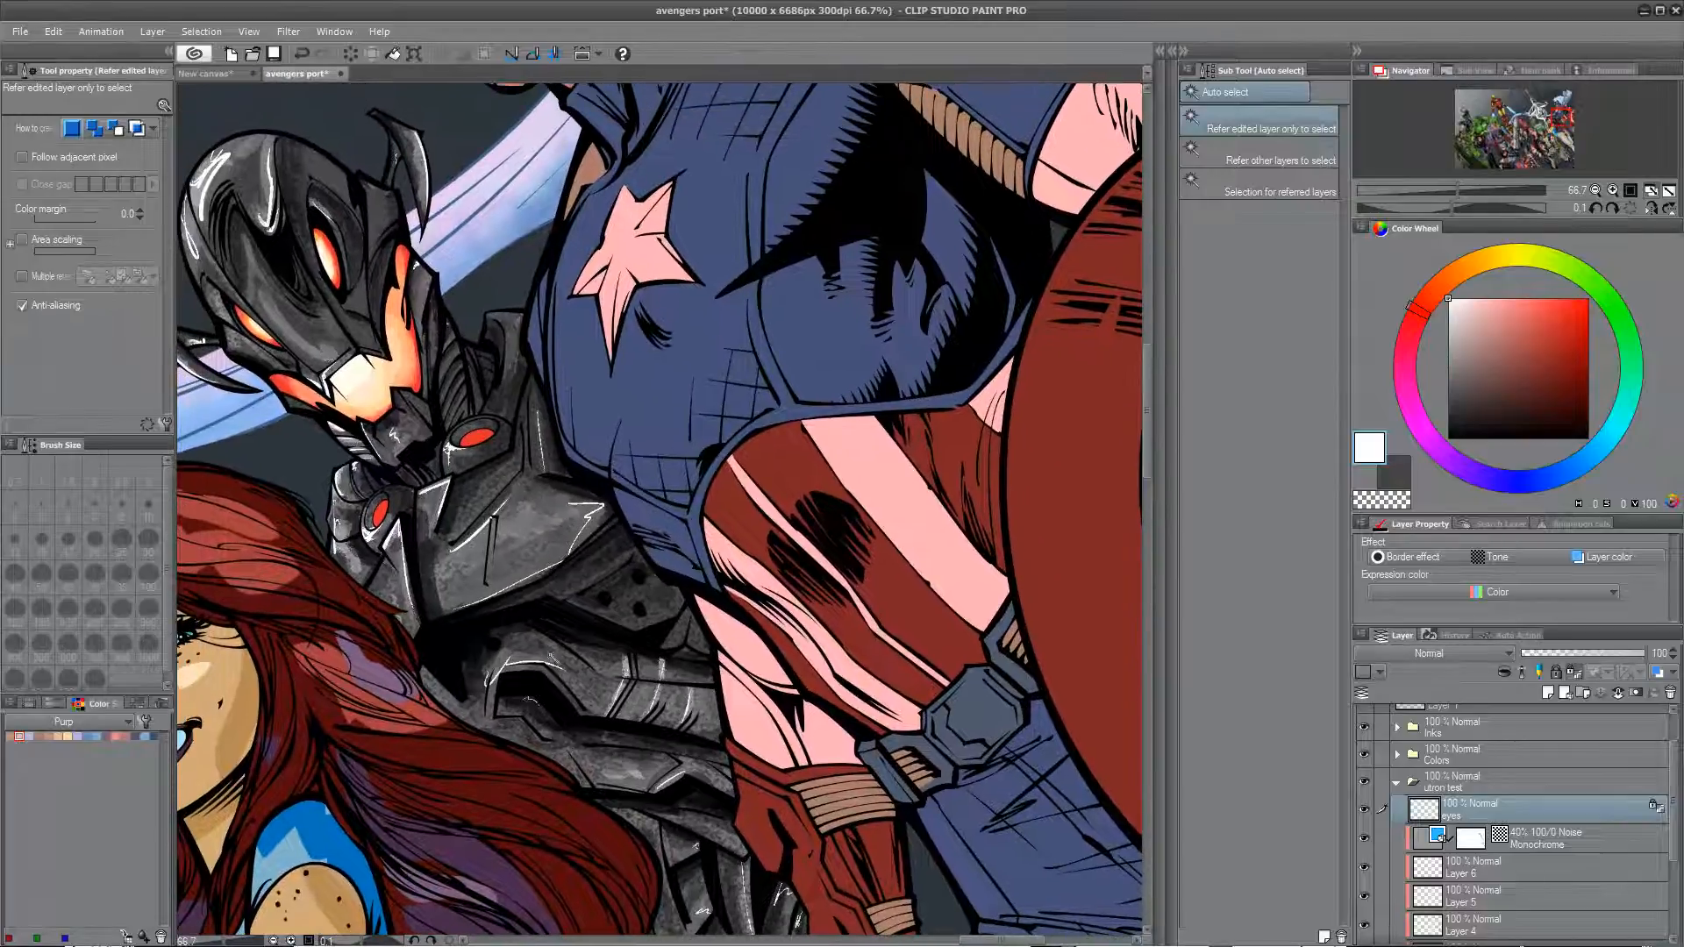
# Step: Choose the Square Brush Rough from the Painting brushes
pyautogui.click(1157, 50)
pyautogui.click(1151, 645)
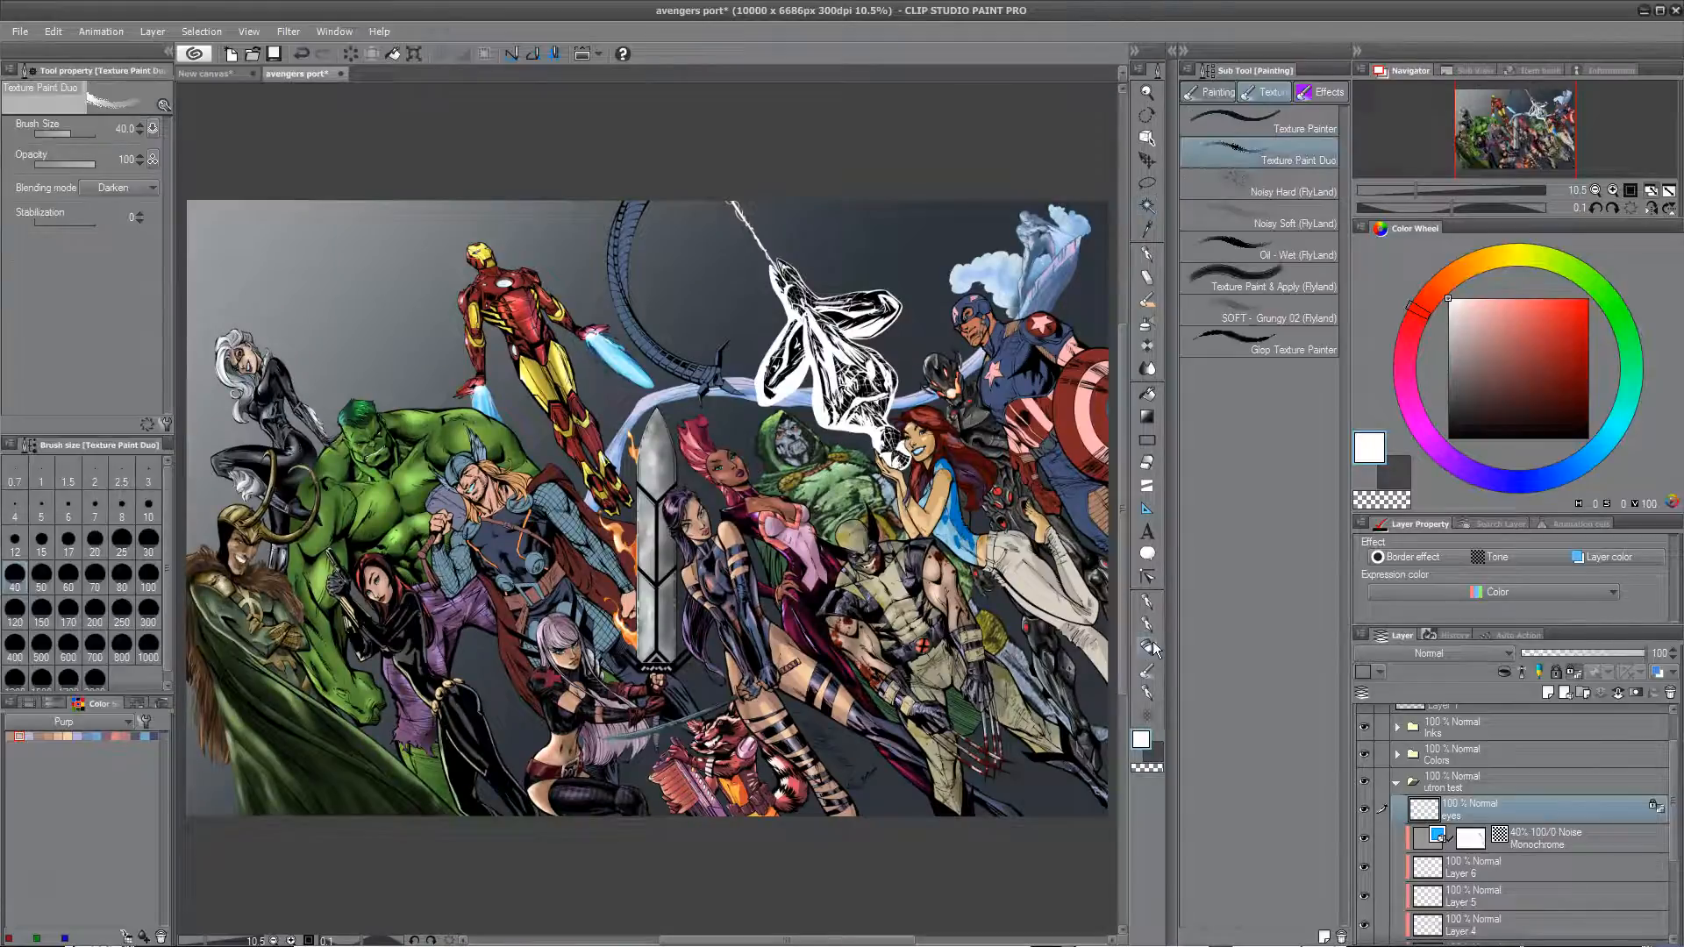
pyautogui.click(1211, 94)
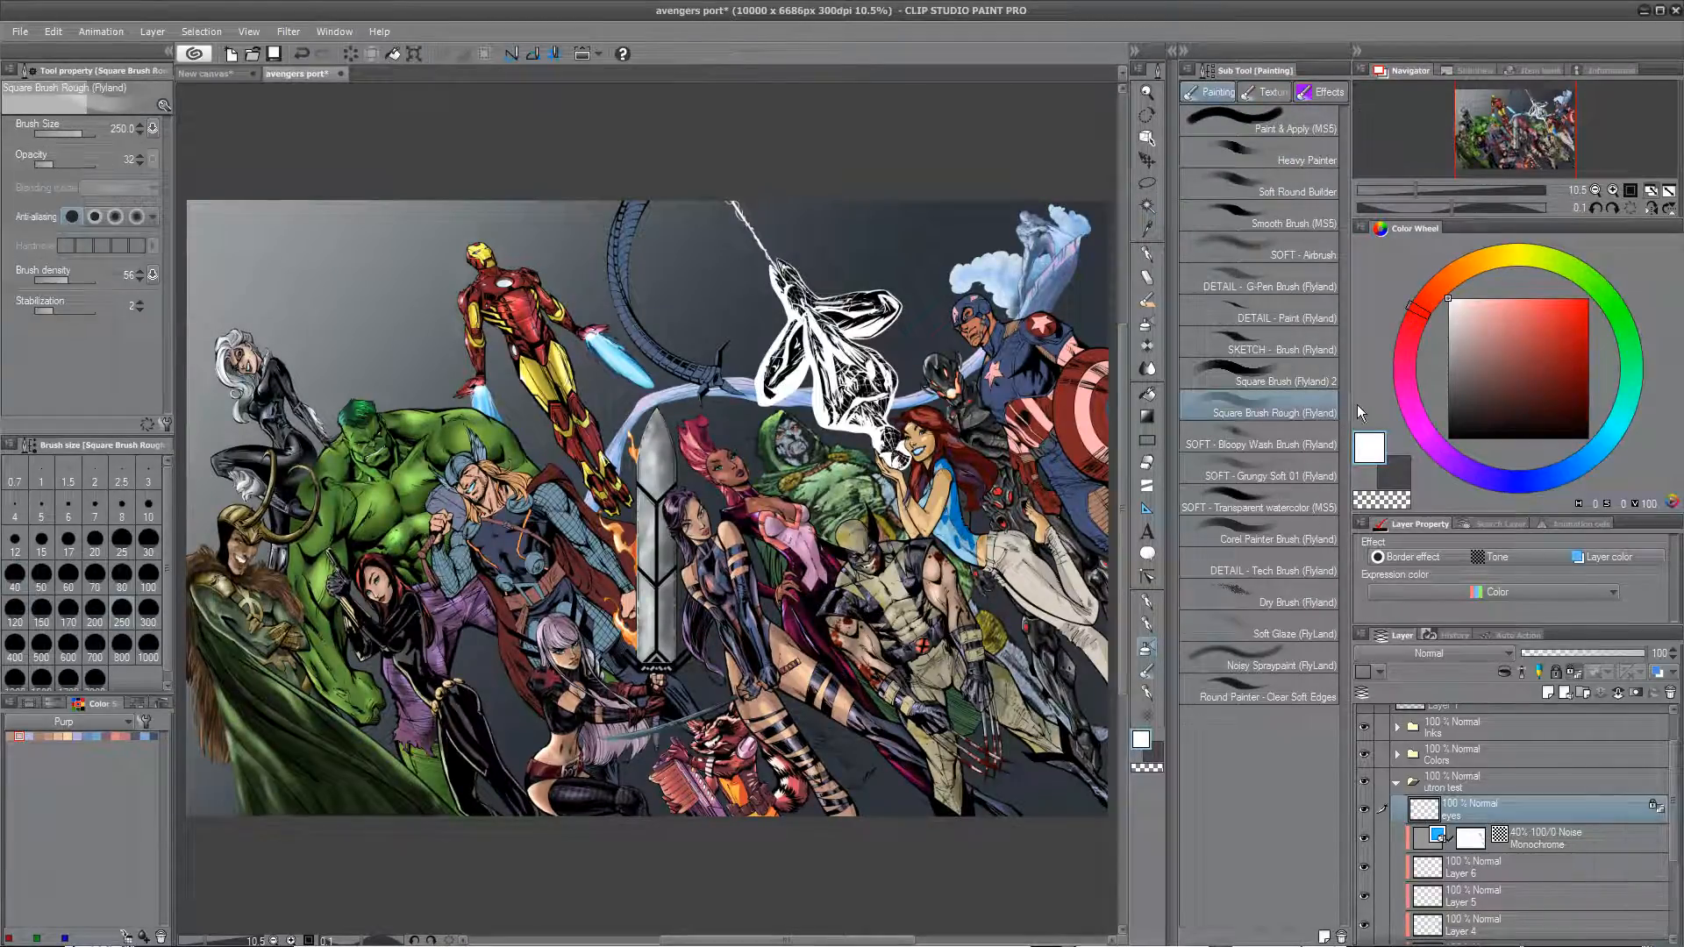
# Step: Paint two vertical test patches in a muted brown on the New canvas document beside the blue strokes, with Square Brush Rough at size 250
pyautogui.click(211, 73)
pyautogui.click(1508, 313)
pyautogui.click(1473, 267)
pyautogui.click(1513, 337)
pyautogui.click(1517, 374)
pyautogui.moveTo(965, 470)
pyautogui.mouseDown()
pyautogui.moveTo(921, 492)
pyautogui.moveTo(947, 688)
pyautogui.mouseUp()
pyautogui.moveTo(412, 477)
pyautogui.mouseDown()
pyautogui.moveTo(444, 526)
pyautogui.moveTo(406, 301)
pyautogui.moveTo(421, 237)
pyautogui.mouseUp()
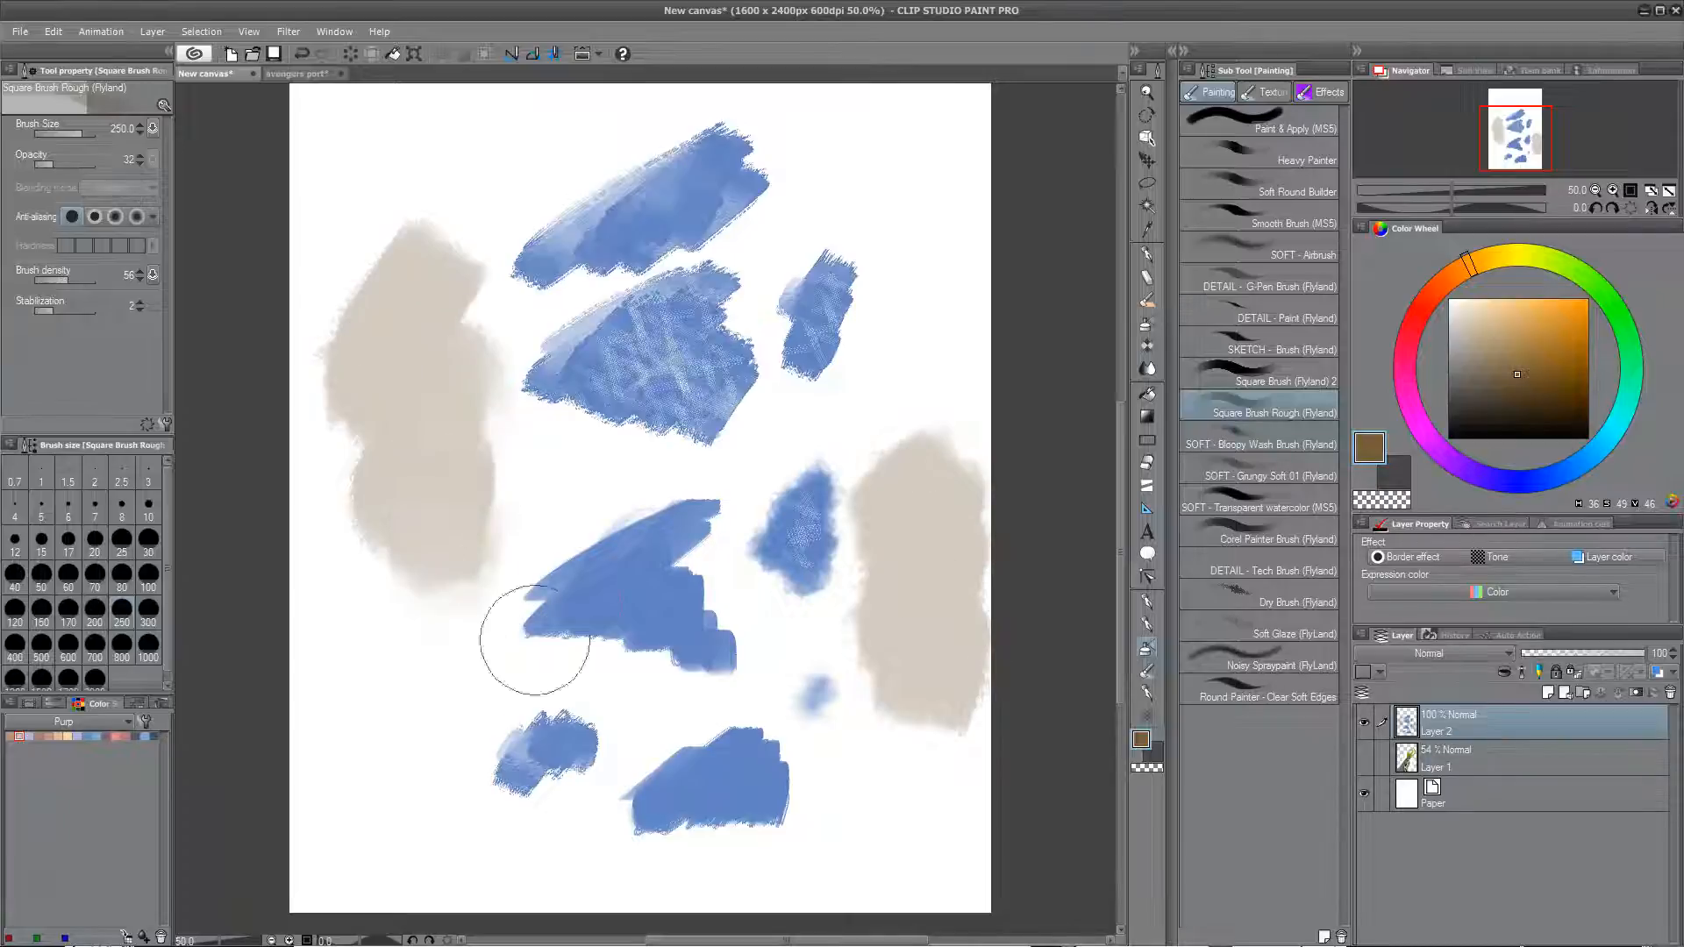
# Step: Return to the avengers port illustration and sample the bright red at the edge of Ultron's face glow
pyautogui.click(298, 74)
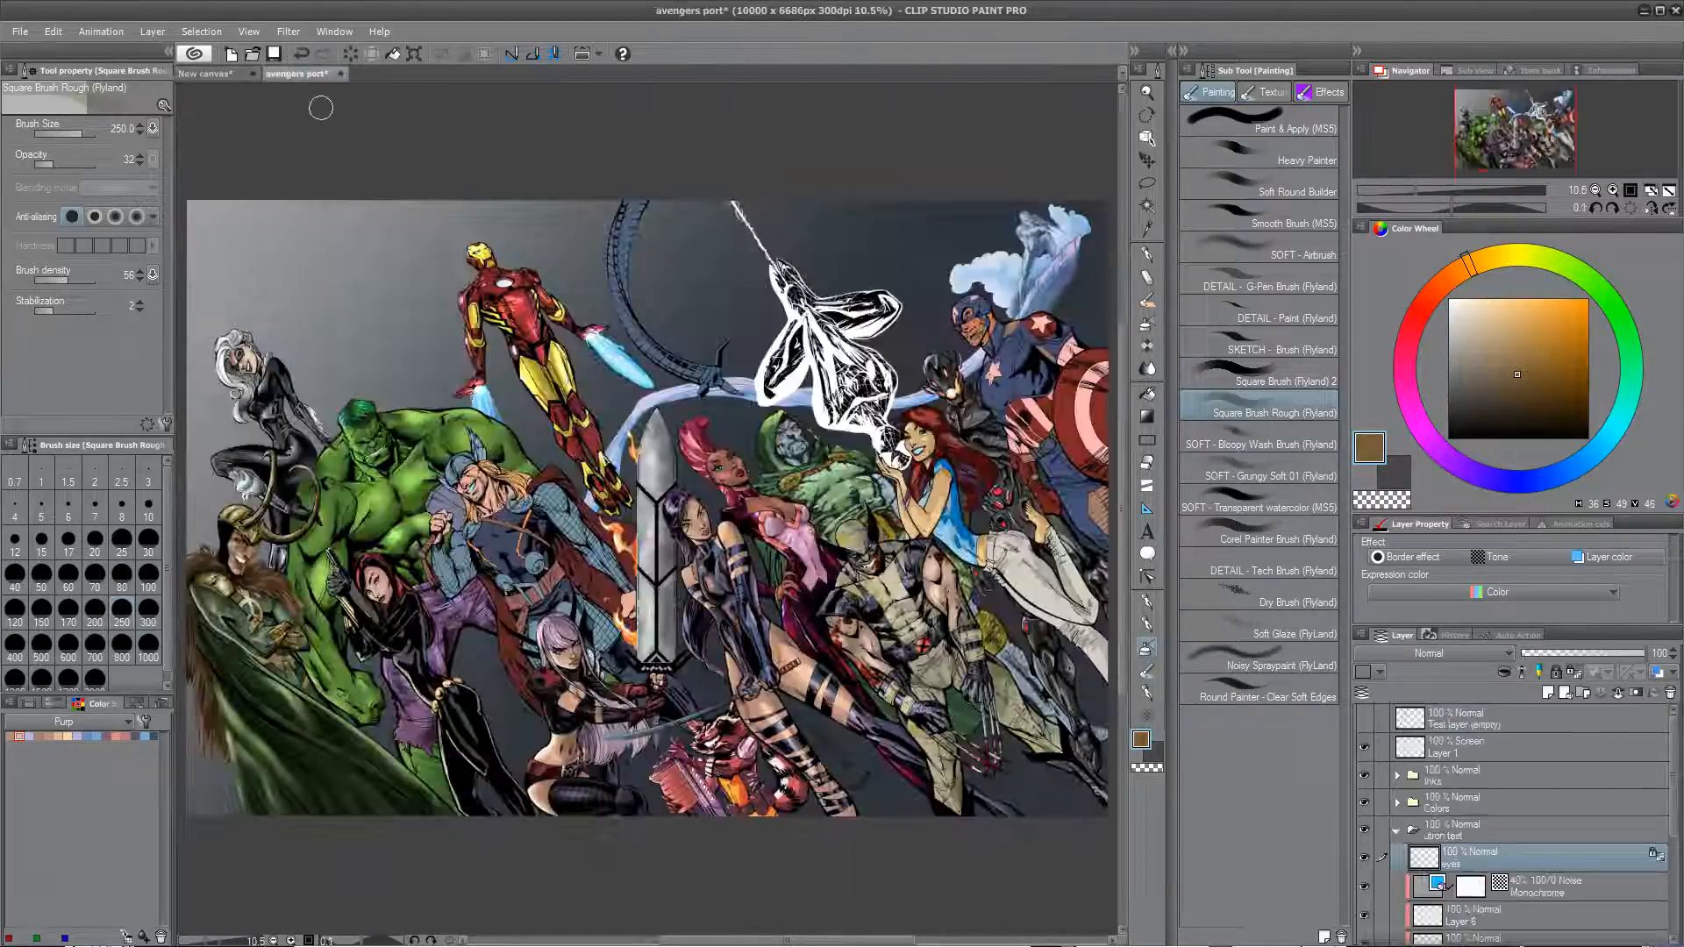
pyautogui.moveTo(878, 580); pyautogui.dragTo(391, 650)
pyautogui.scroll(5, 392, 651)
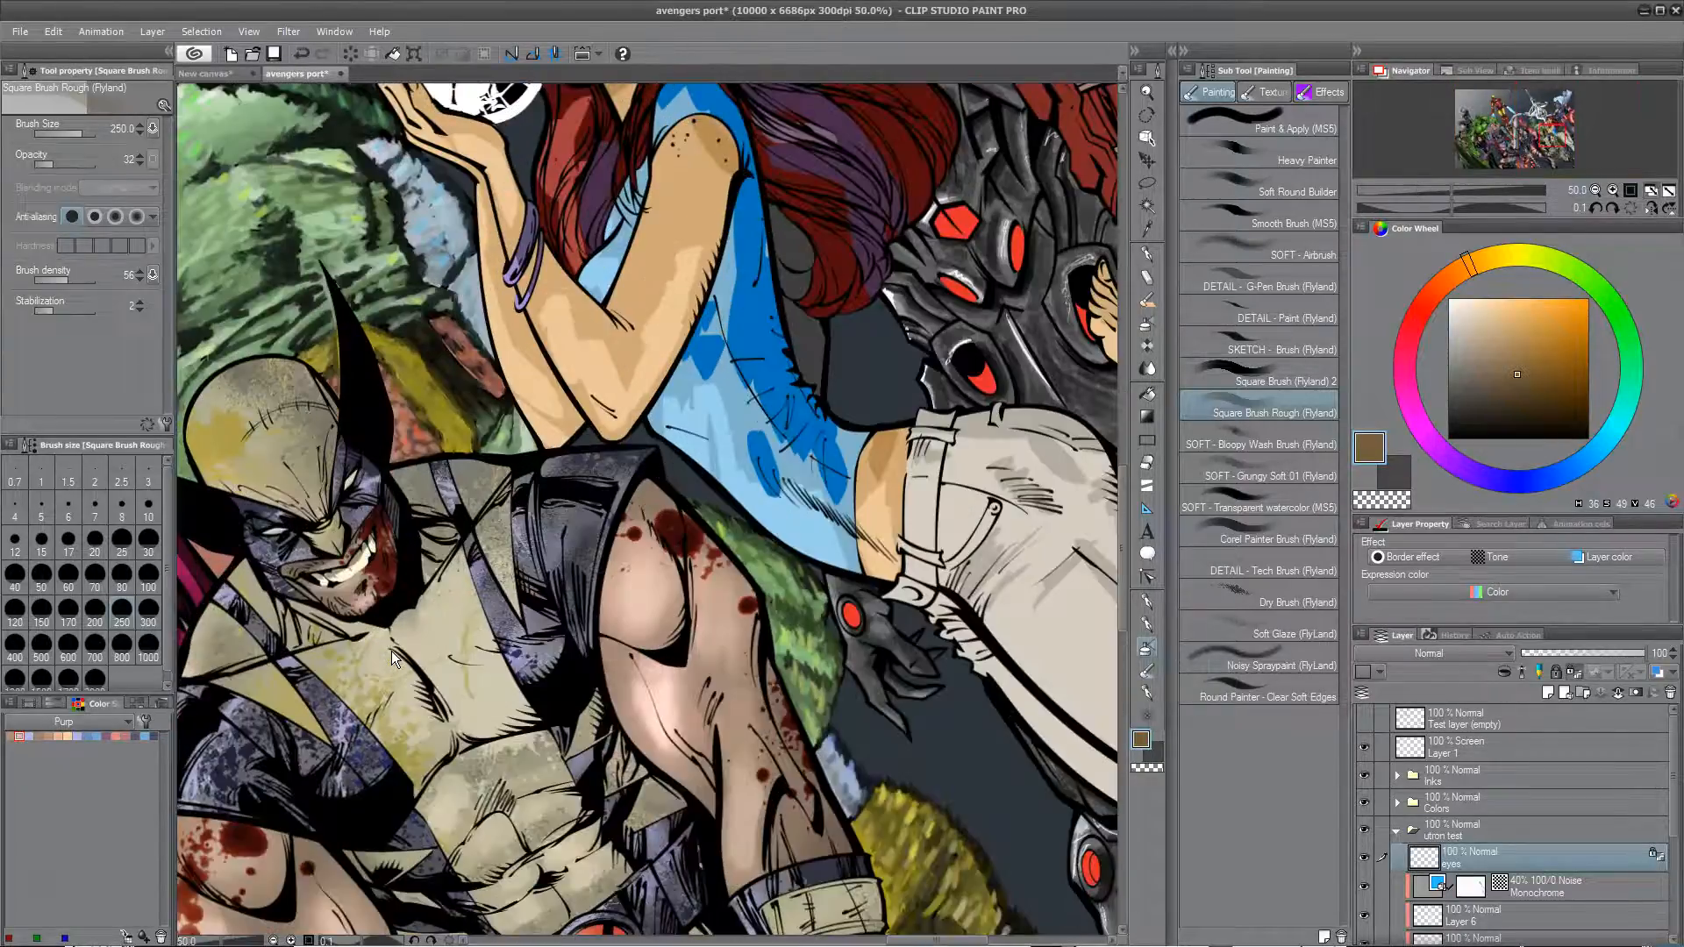
pyautogui.moveTo(853, 149); pyautogui.dragTo(641, 930)
pyautogui.scroll(4, 537, 689)
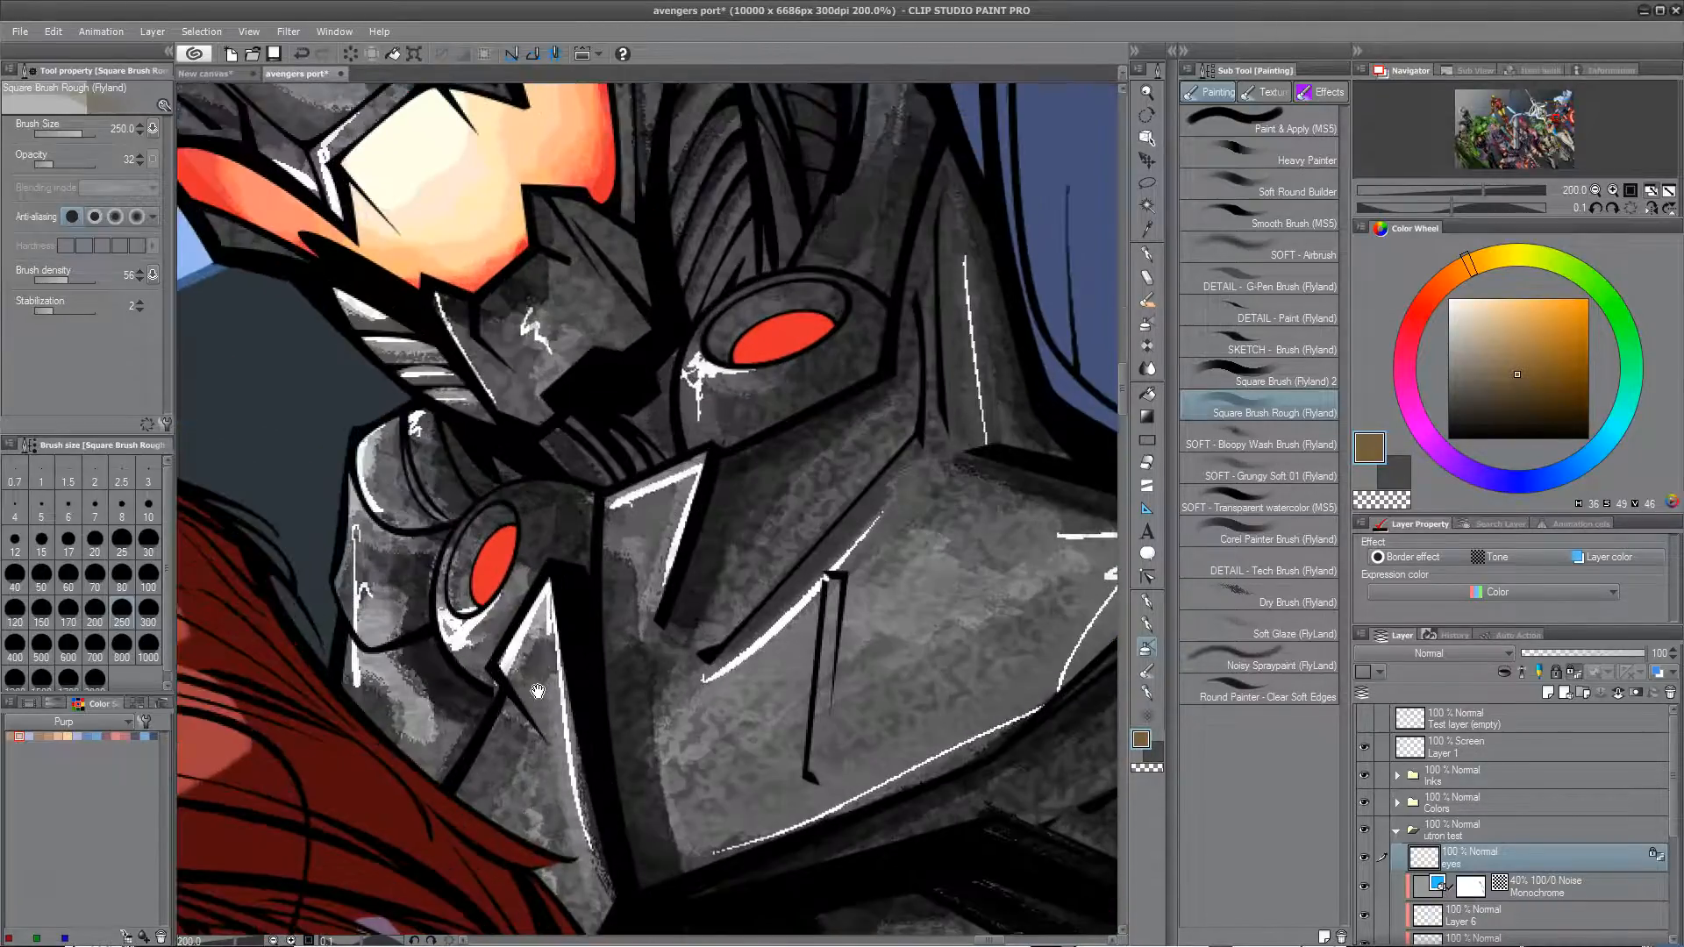
pyautogui.moveTo(705, 506); pyautogui.dragTo(639, 698)
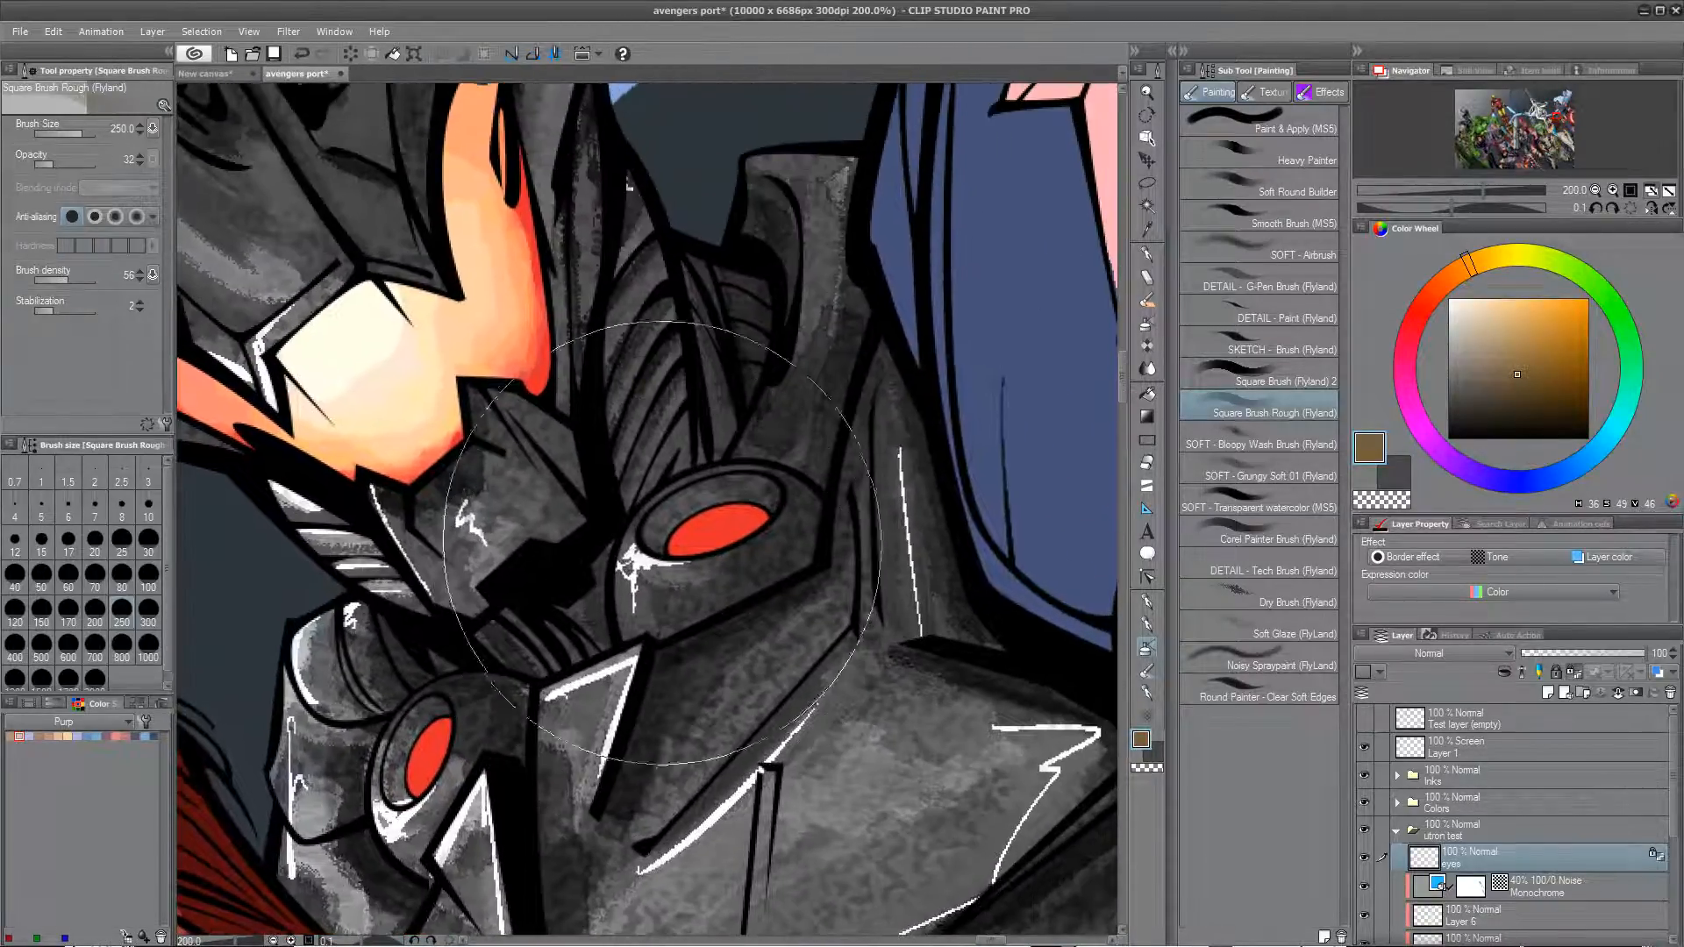
pyautogui.keyDown('alt'); pyautogui.click(556, 372); pyautogui.keyUp('alt')
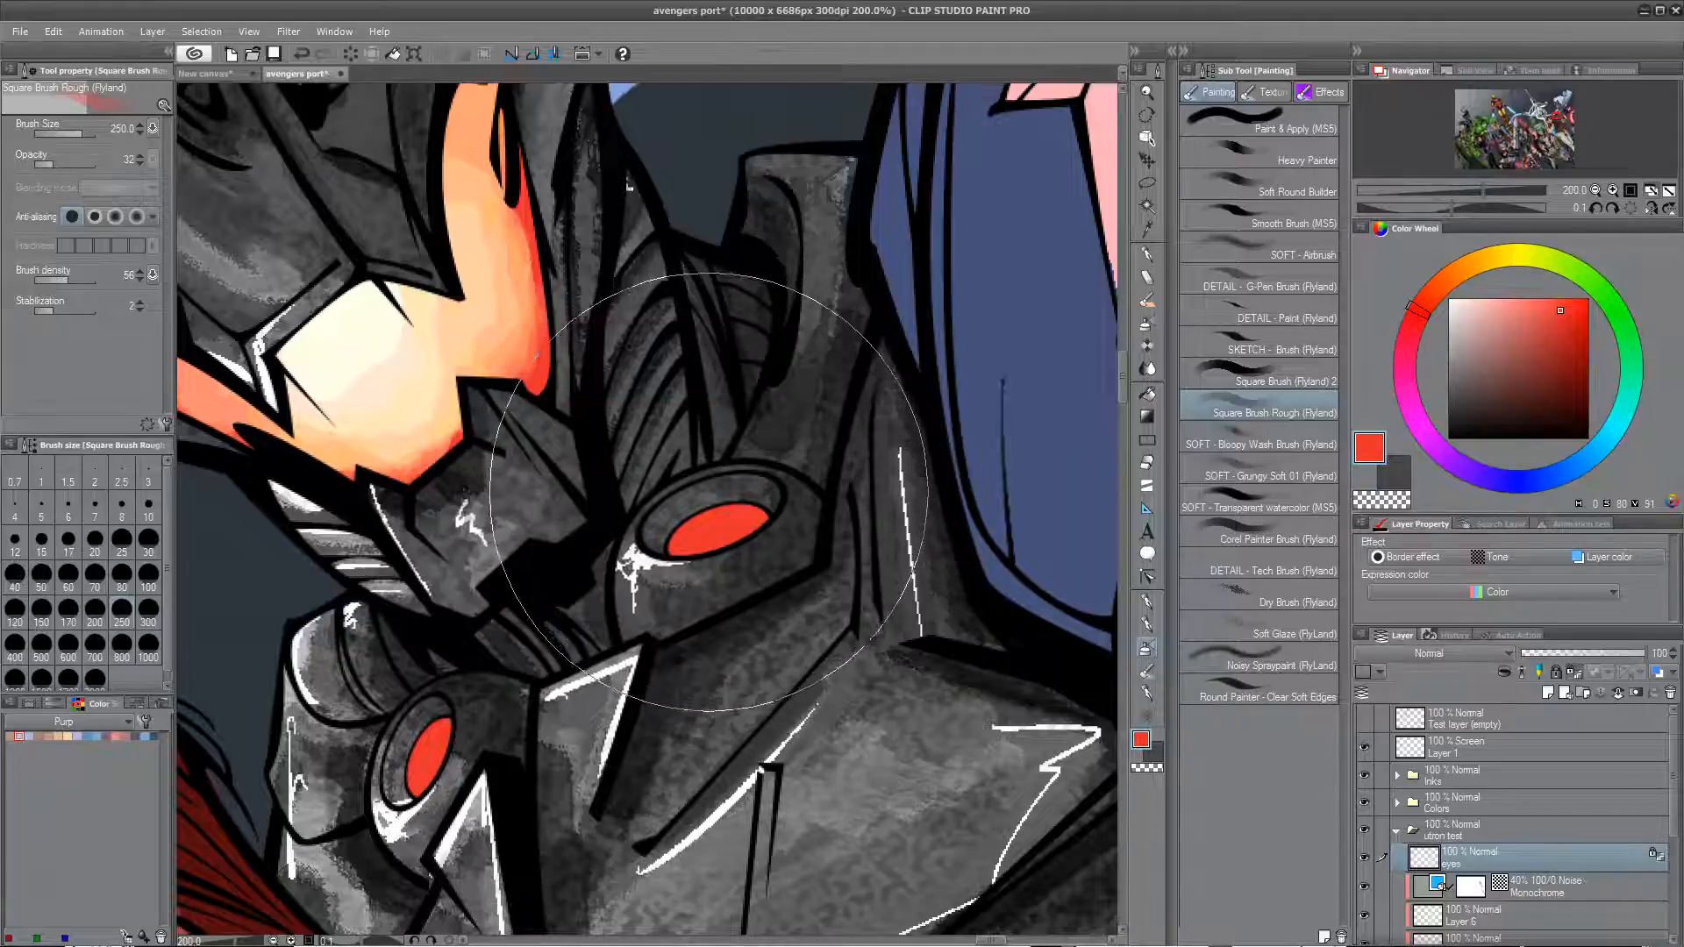
# Step: Dab the sampled red onto the oval port on Ultron's neck with Square Brush Rough reduced to size 40
pyautogui.press('[')
pyautogui.press('[')
pyautogui.press('[')
pyautogui.press('[')
pyautogui.press('[')
pyautogui.press('[')
pyautogui.press('[')
pyautogui.press('[')
pyautogui.press('[')
pyautogui.press('[')
pyautogui.moveTo(726, 522)
pyautogui.mouseDown()
pyautogui.moveTo(697, 540)
pyautogui.moveTo(745, 519)
pyautogui.mouseUp()
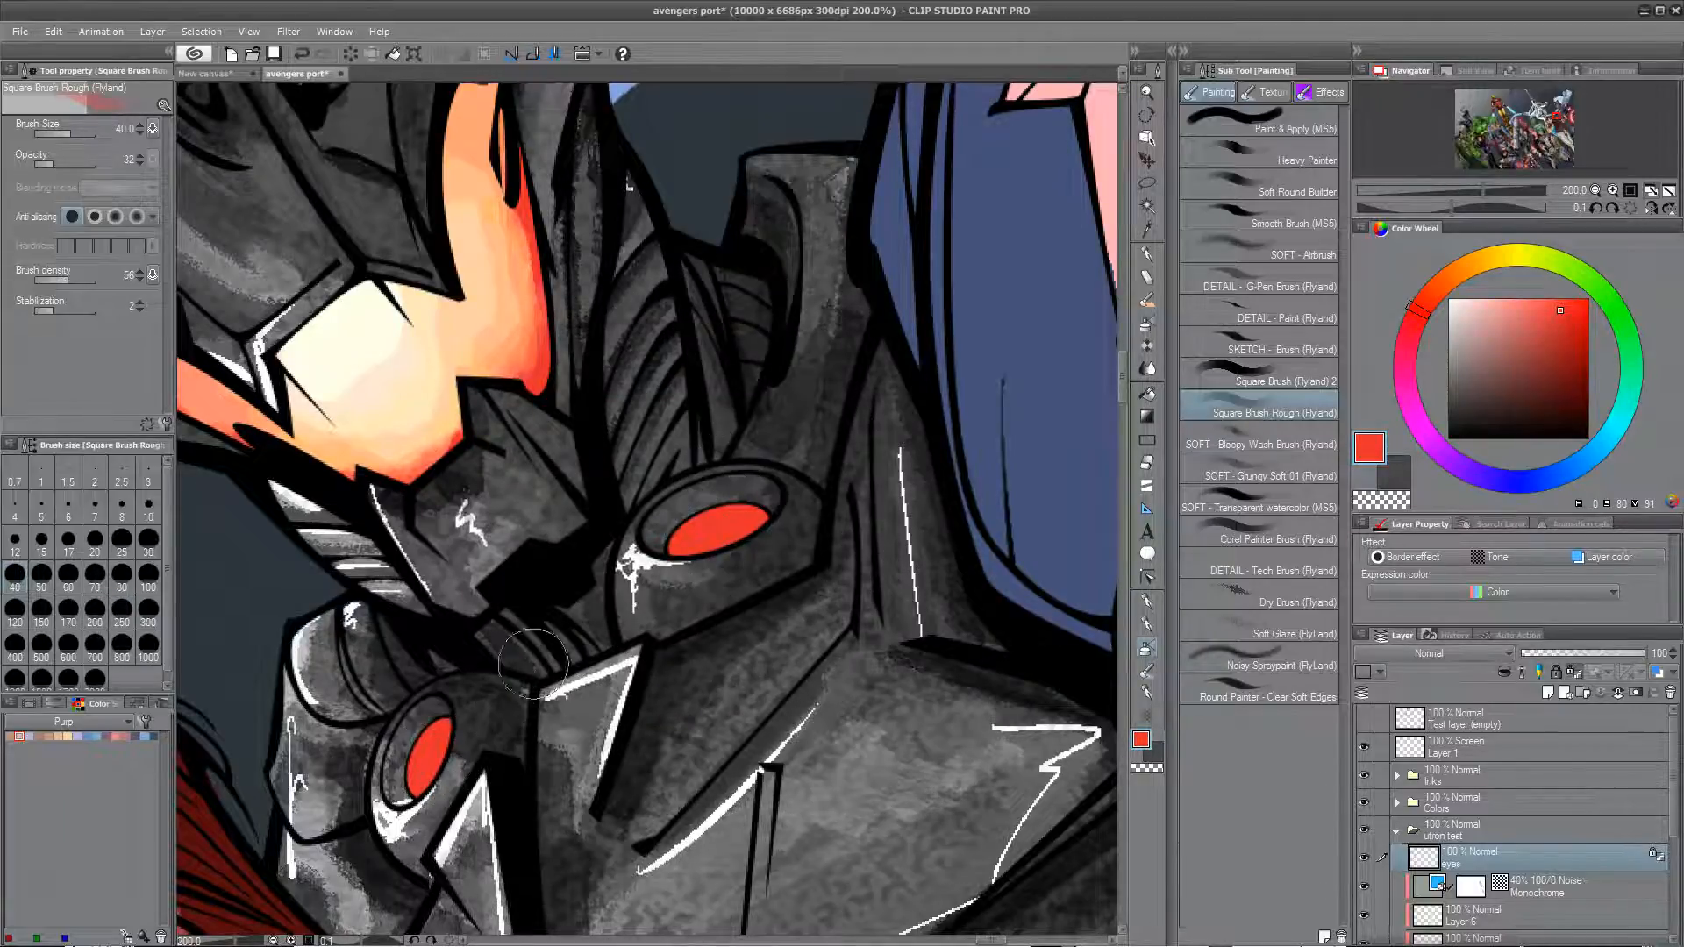
# Step: Paint orange sampled from the face glow into the centre of the oval neck port, undoing a stray stroke and reducing the brush to size 15
pyautogui.keyDown('alt'); pyautogui.click(542, 354); pyautogui.keyUp('alt')
pyautogui.moveTo(704, 562)
pyautogui.mouseDown()
pyautogui.moveTo(768, 523)
pyautogui.moveTo(716, 501)
pyautogui.moveTo(784, 551)
pyautogui.moveTo(709, 599)
pyautogui.mouseUp()
pyautogui.hotkey('ctrl', 'z')
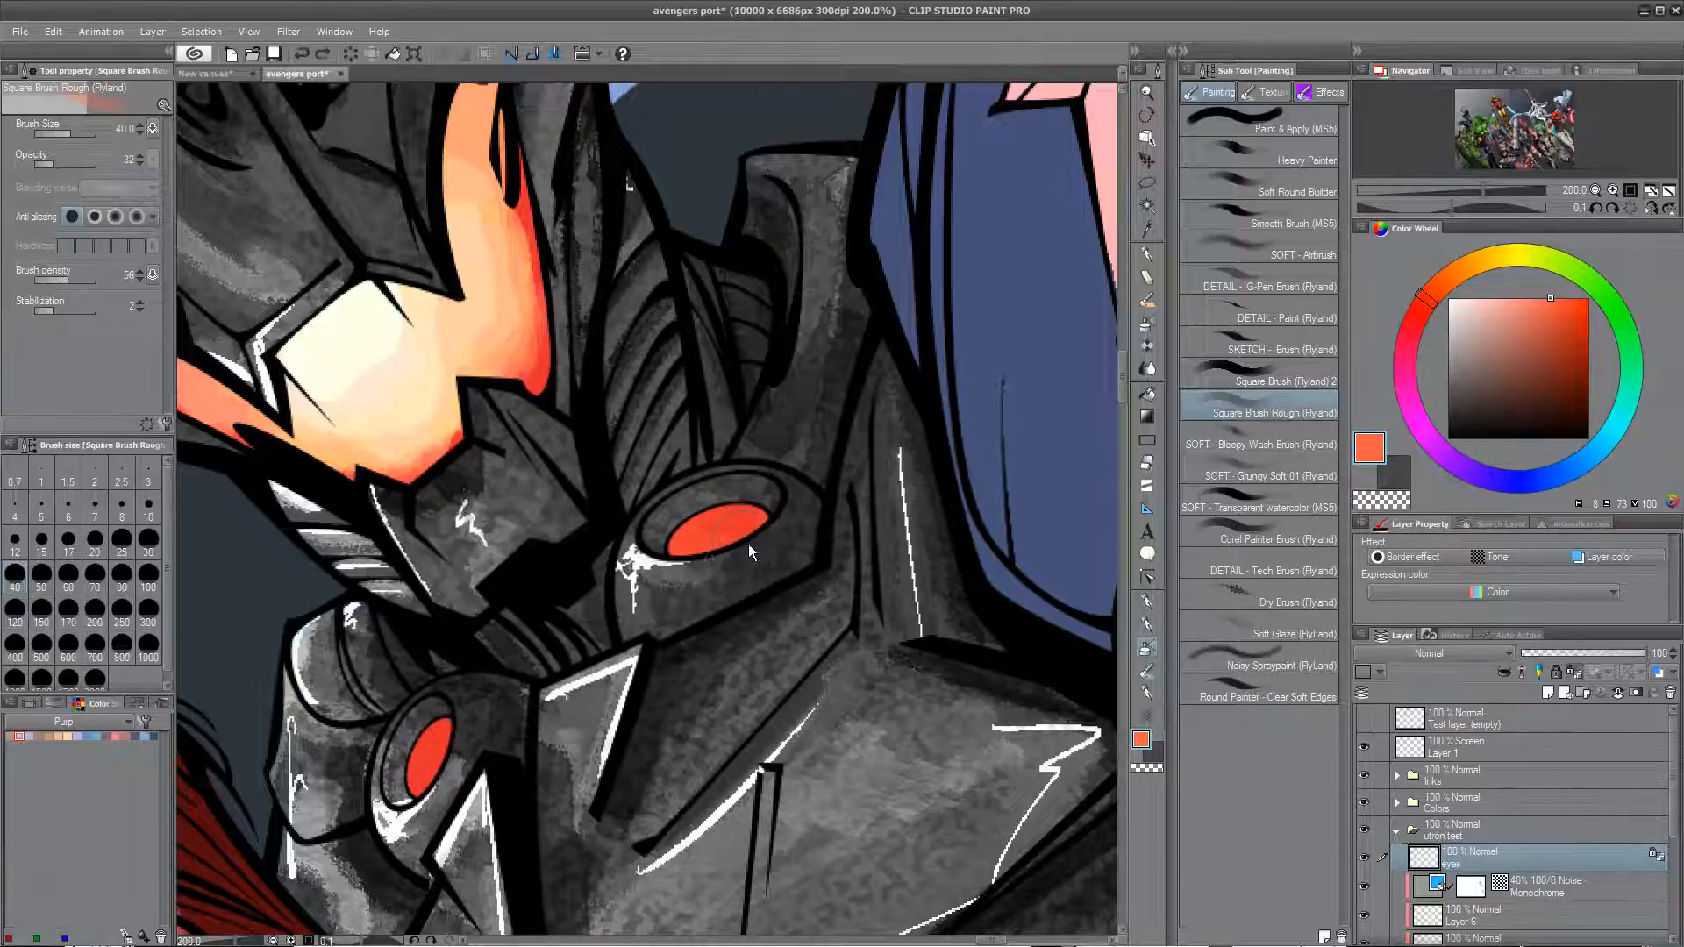
pyautogui.click(41, 539)
pyautogui.moveTo(709, 526); pyautogui.dragTo(706, 535)
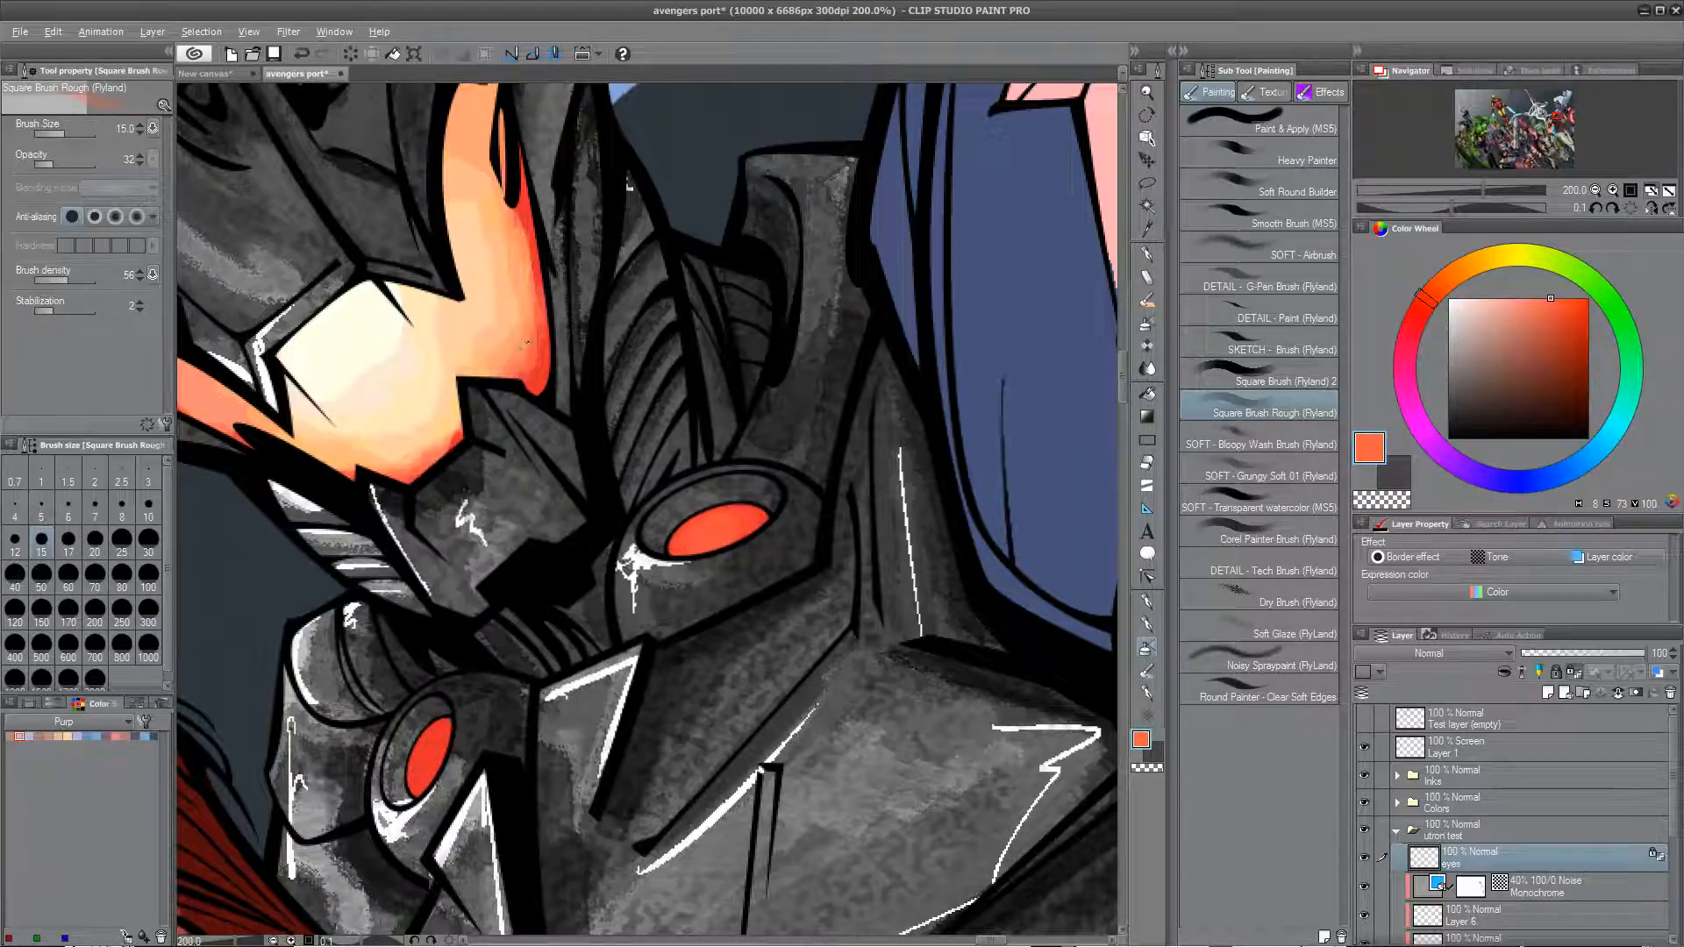
# Step: Brighten the neck port's centre with light orange, cream and pale yellow sampled from Ultron's face glow, using the size 15 brush
pyautogui.keyDown('alt'); pyautogui.click(507, 326); pyautogui.keyUp('alt')
pyautogui.moveTo(733, 513); pyautogui.dragTo(693, 542)
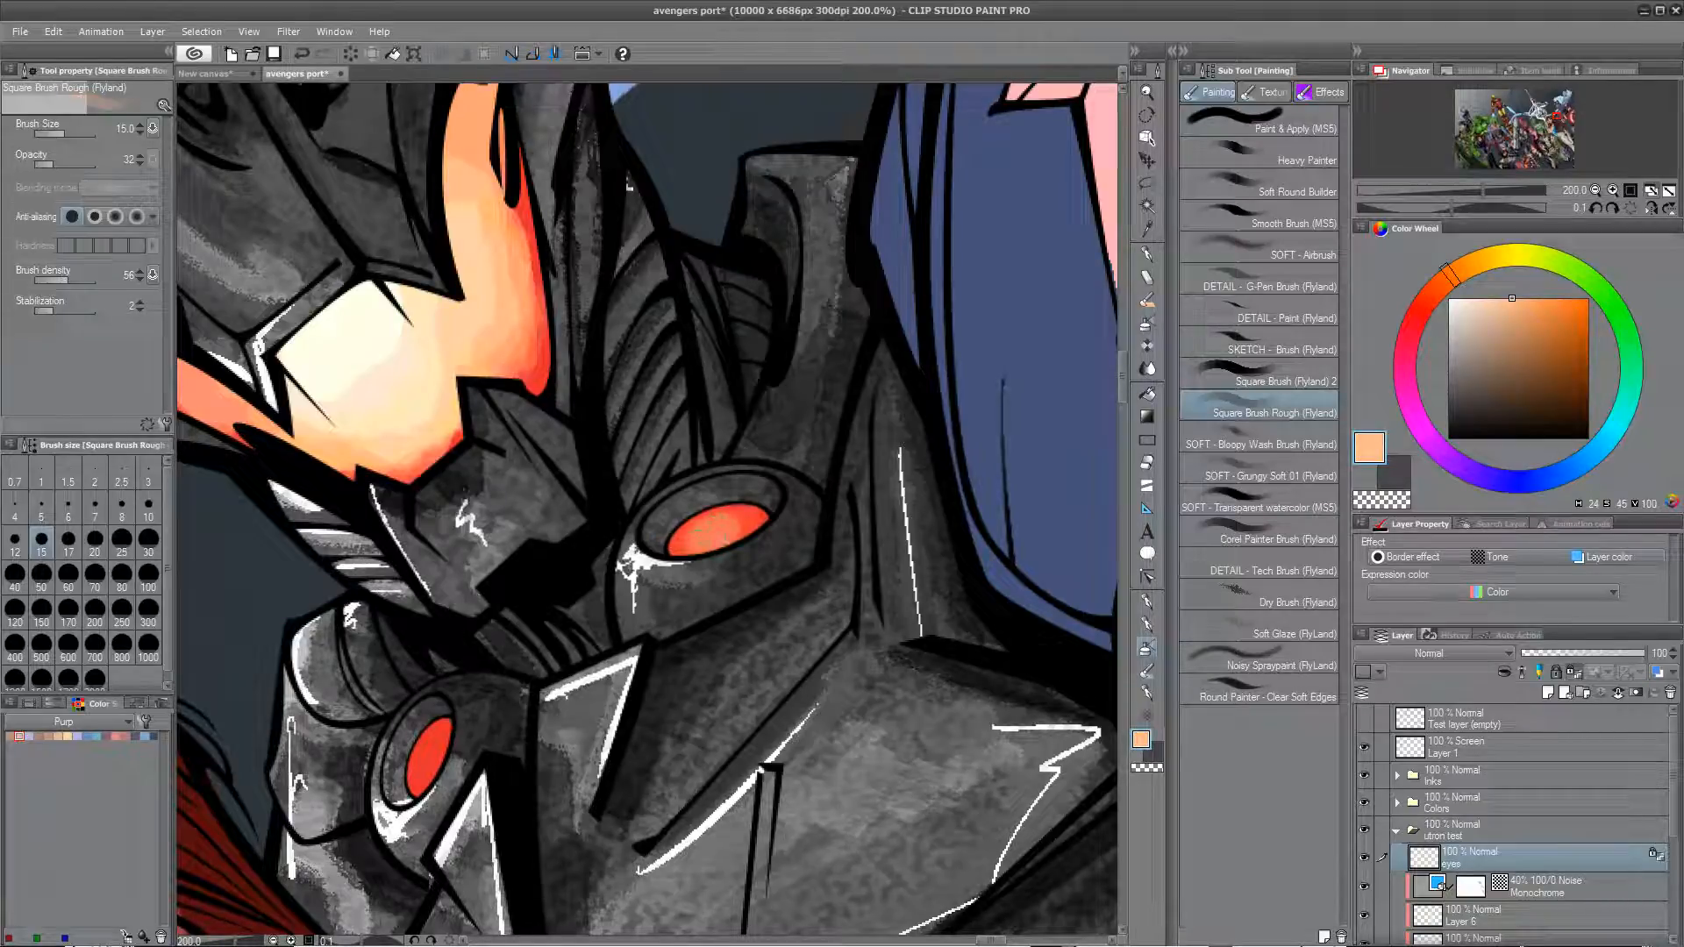
pyautogui.hotkey('ctrl', 'z')
pyautogui.keyDown('alt'); pyautogui.click(430, 349); pyautogui.keyUp('alt')
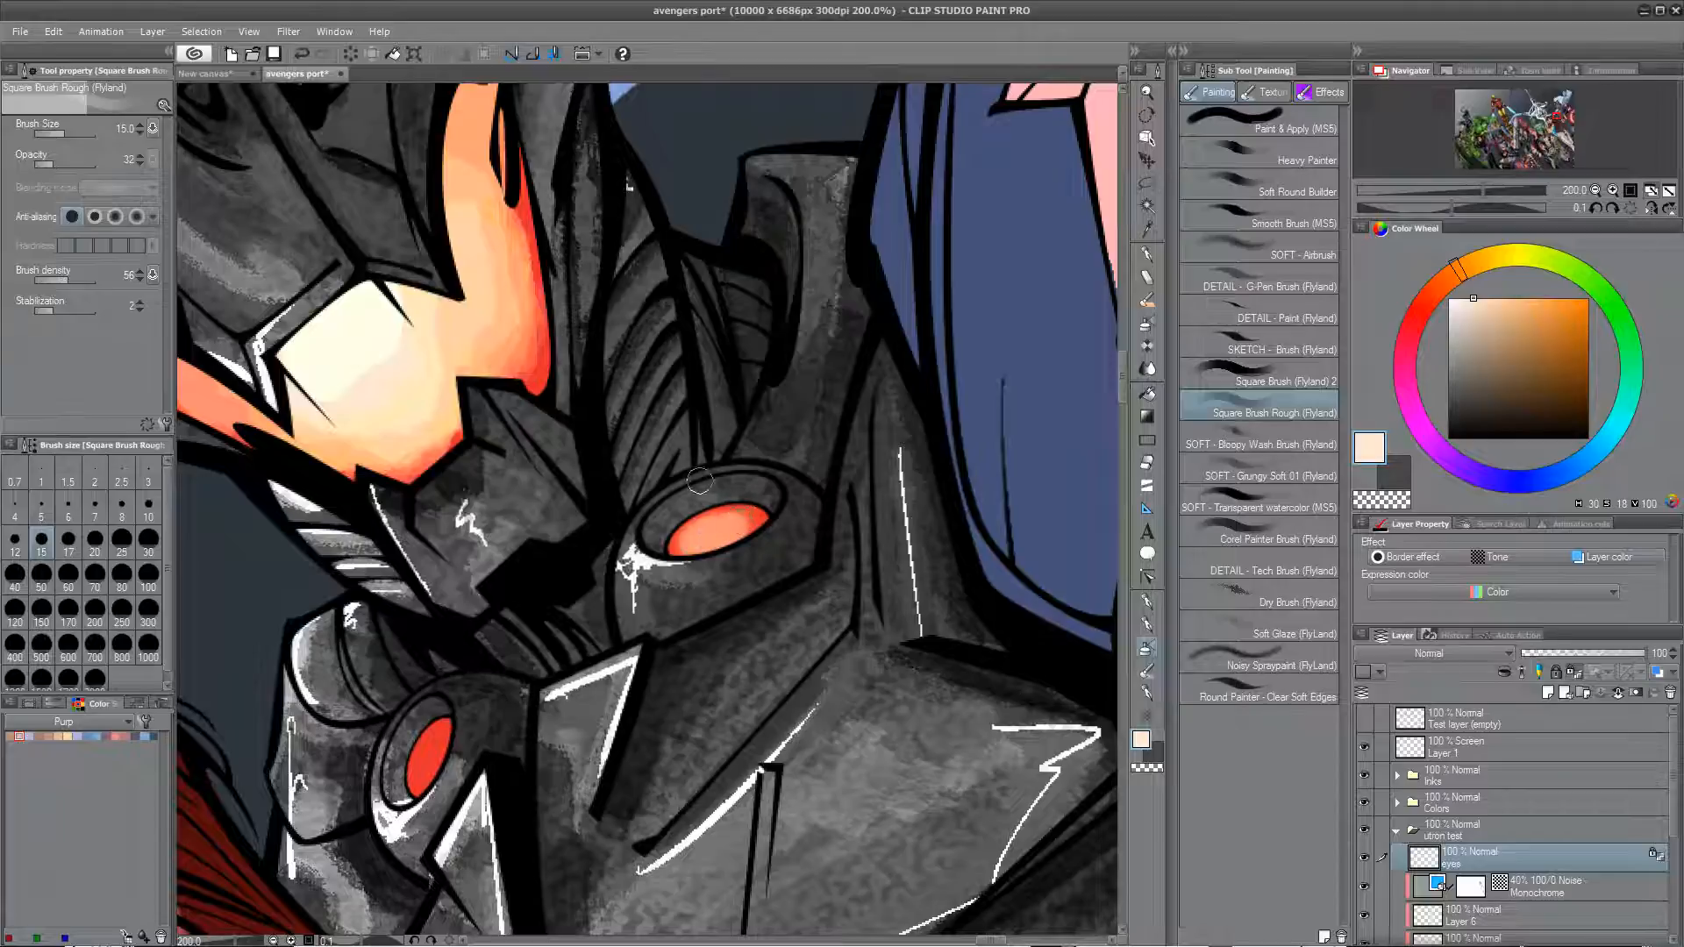
pyautogui.keyDown('alt'); pyautogui.click(379, 324); pyautogui.keyUp('alt')
pyautogui.moveTo(707, 535); pyautogui.dragTo(756, 530)
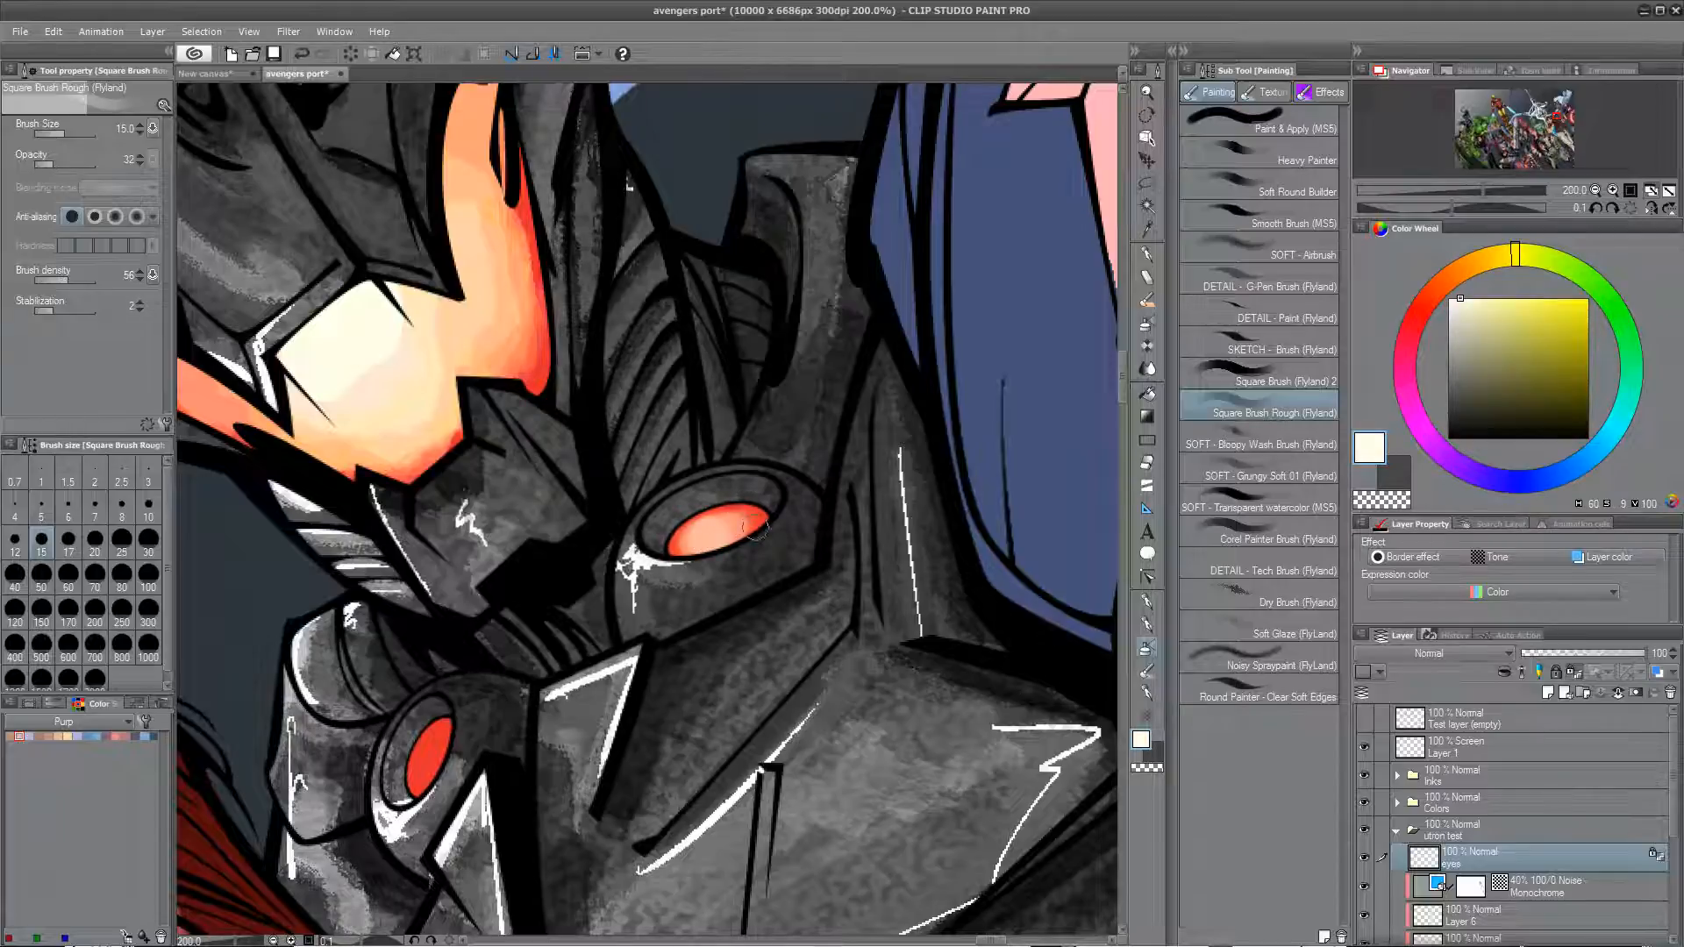
pyautogui.scroll(-2, 790, 544)
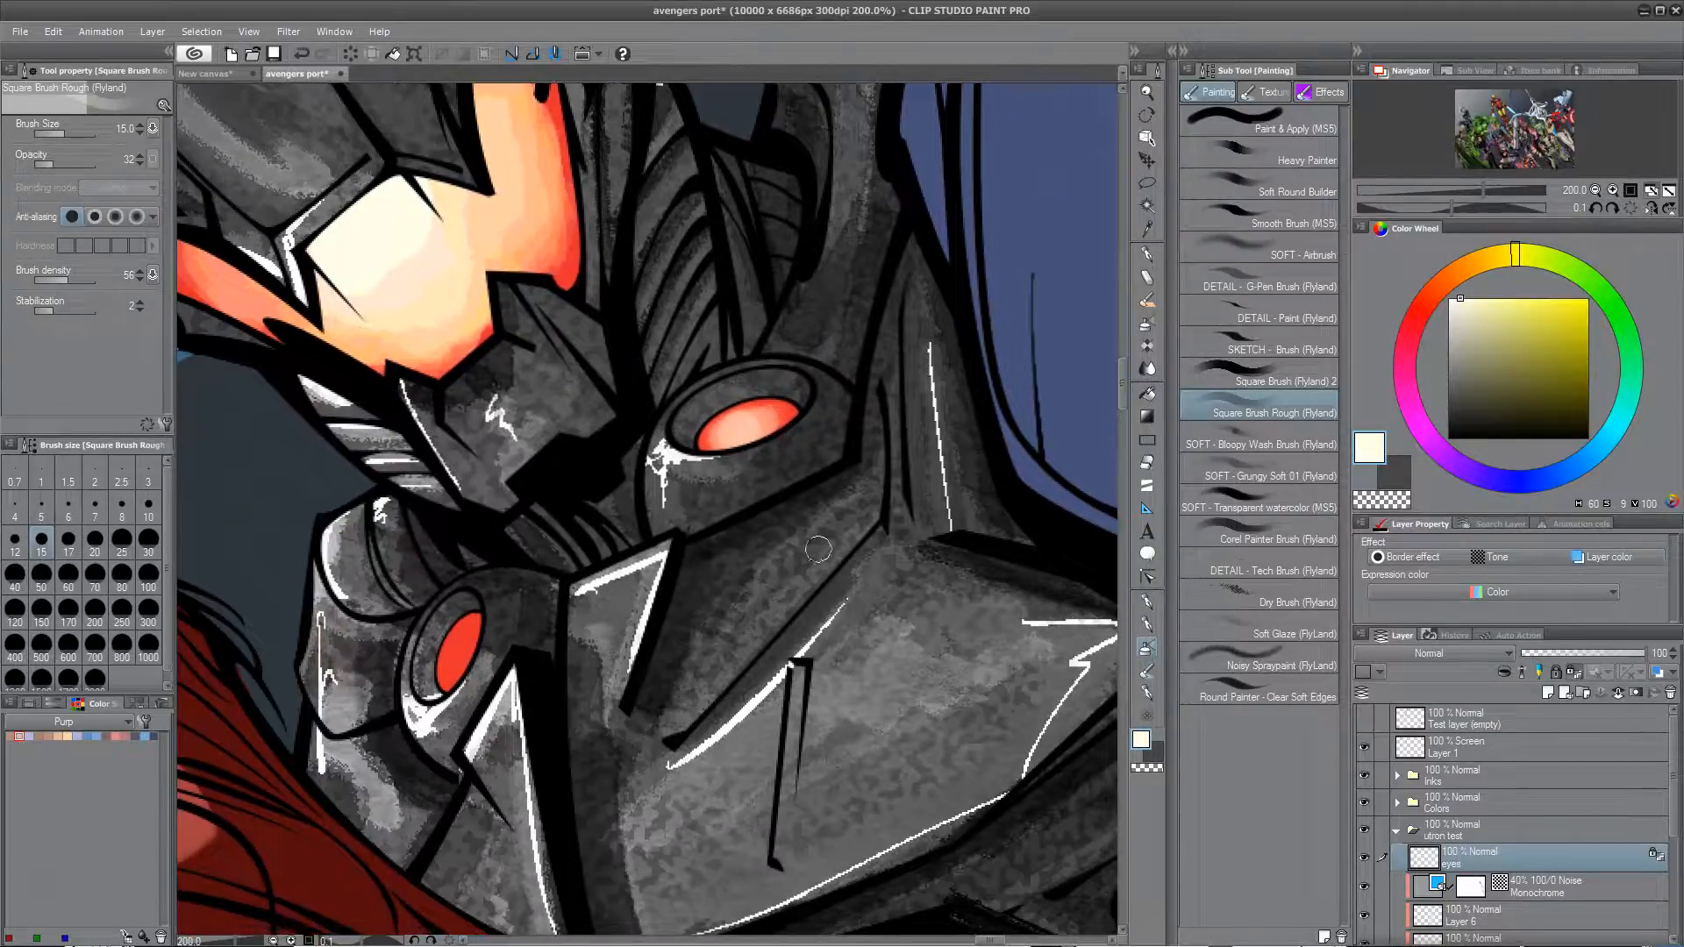
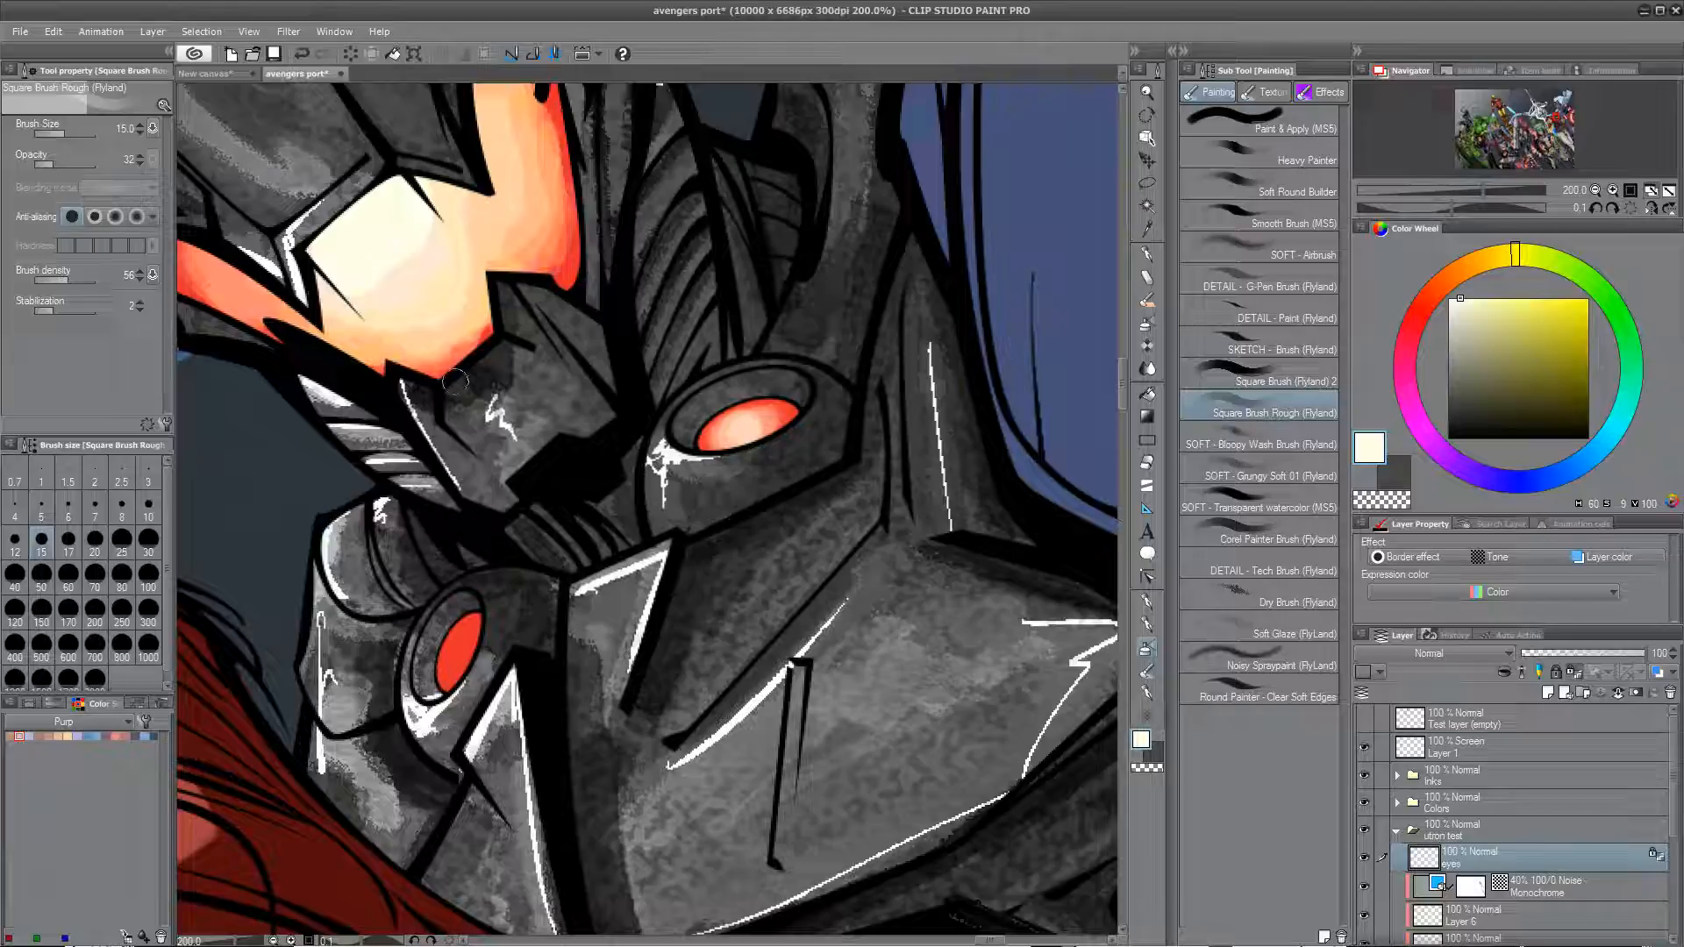
# Step: Raise the brush opacity to 100 and return the oval neck port to the flat bright red sampled from Ultron's face glow
pyautogui.moveTo(54, 164); pyautogui.dragTo(97, 164)
pyautogui.moveTo(761, 419)
pyautogui.mouseDown()
pyautogui.moveTo(735, 430)
pyautogui.moveTo(778, 400)
pyautogui.mouseUp()
pyautogui.hotkey('ctrl', 'z')
pyautogui.keyDown('alt'); pyautogui.click(583, 261); pyautogui.keyUp('alt')
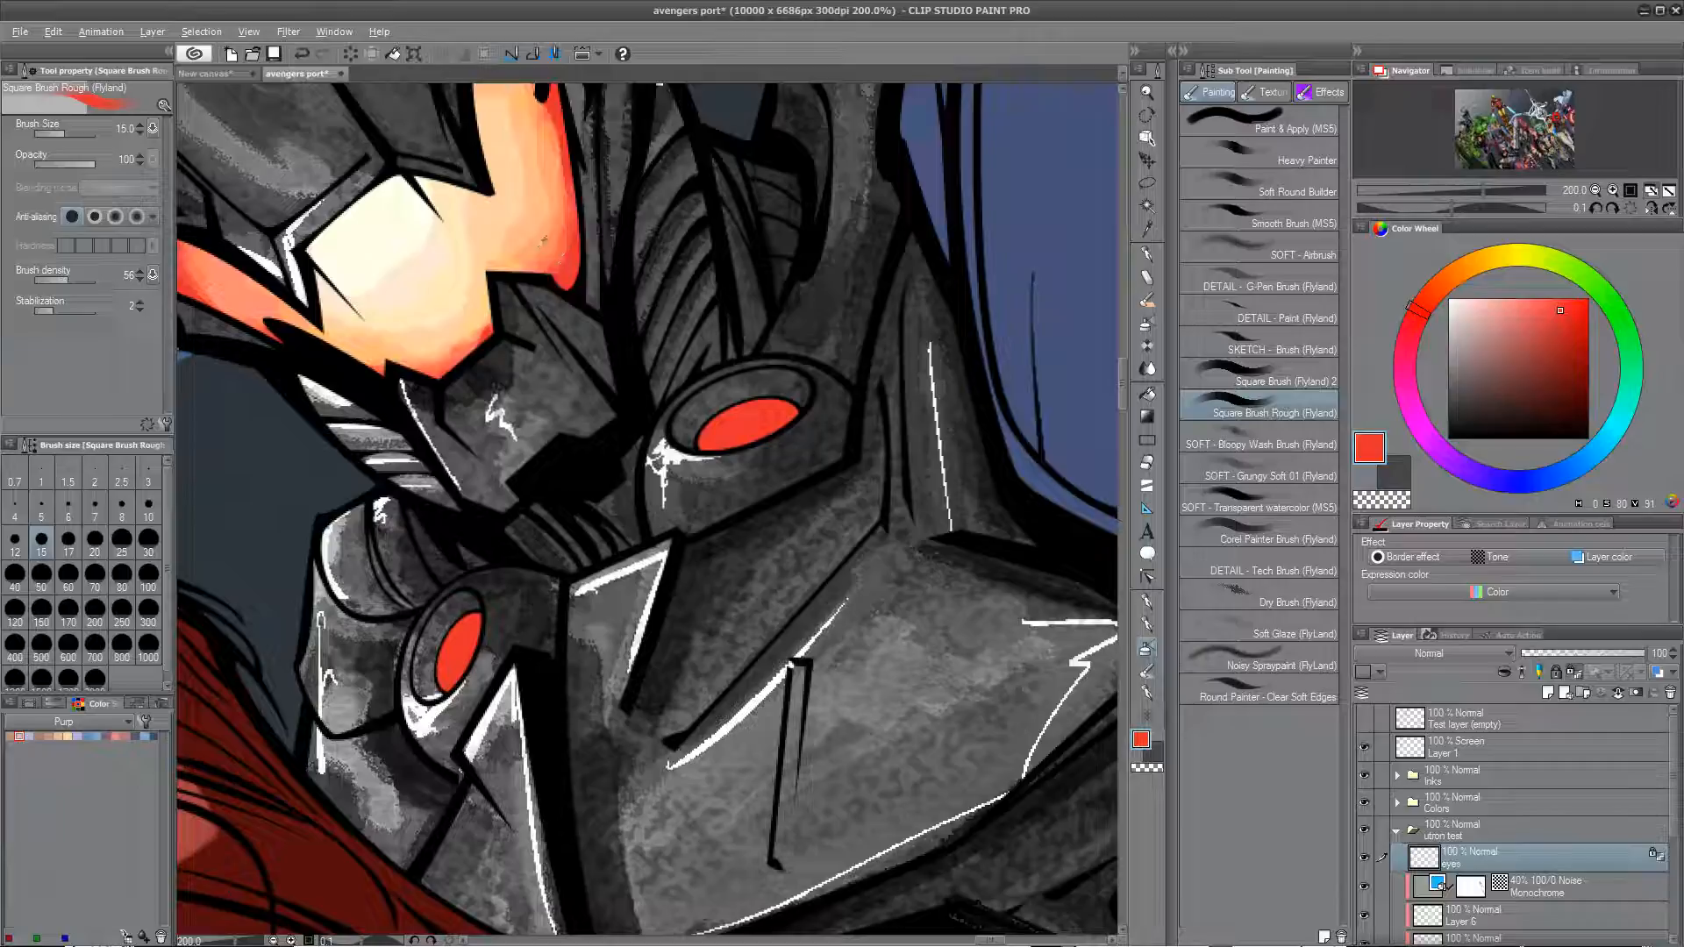
# Step: Repaint the oval neck port's centre with orange, cream and pale yellow sampled from the face glow at full opacity
pyautogui.keyDown('alt'); pyautogui.click(542, 240); pyautogui.keyUp('alt')
pyautogui.moveTo(744, 428)
pyautogui.mouseDown()
pyautogui.moveTo(796, 424)
pyautogui.moveTo(770, 412)
pyautogui.moveTo(723, 451)
pyautogui.moveTo(765, 437)
pyautogui.mouseUp()
pyautogui.keyDown('alt'); pyautogui.click(444, 271); pyautogui.keyUp('alt')
pyautogui.keyDown('alt'); pyautogui.click(458, 224); pyautogui.keyUp('alt')
# Step: Paint orange sampled from the face glow into the second neck port near the red hair, undoing the first stroke
pyautogui.moveTo(769, 616); pyautogui.dragTo(865, 531)
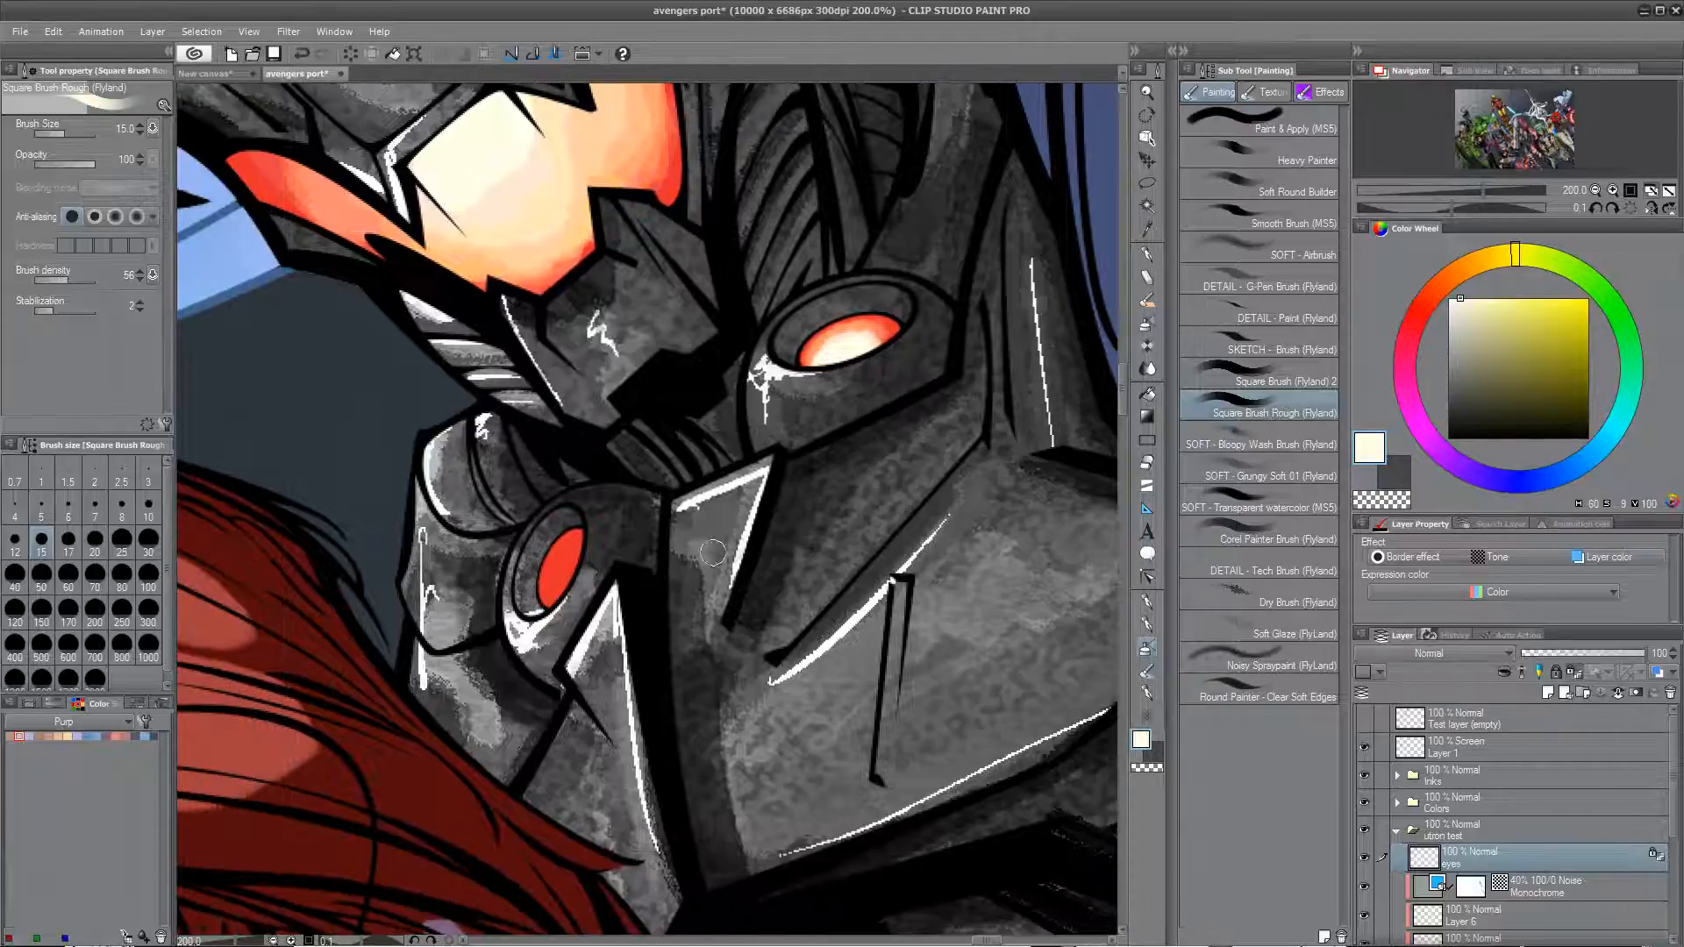
pyautogui.keyDown('alt'); pyautogui.click(553, 546); pyautogui.keyUp('alt')
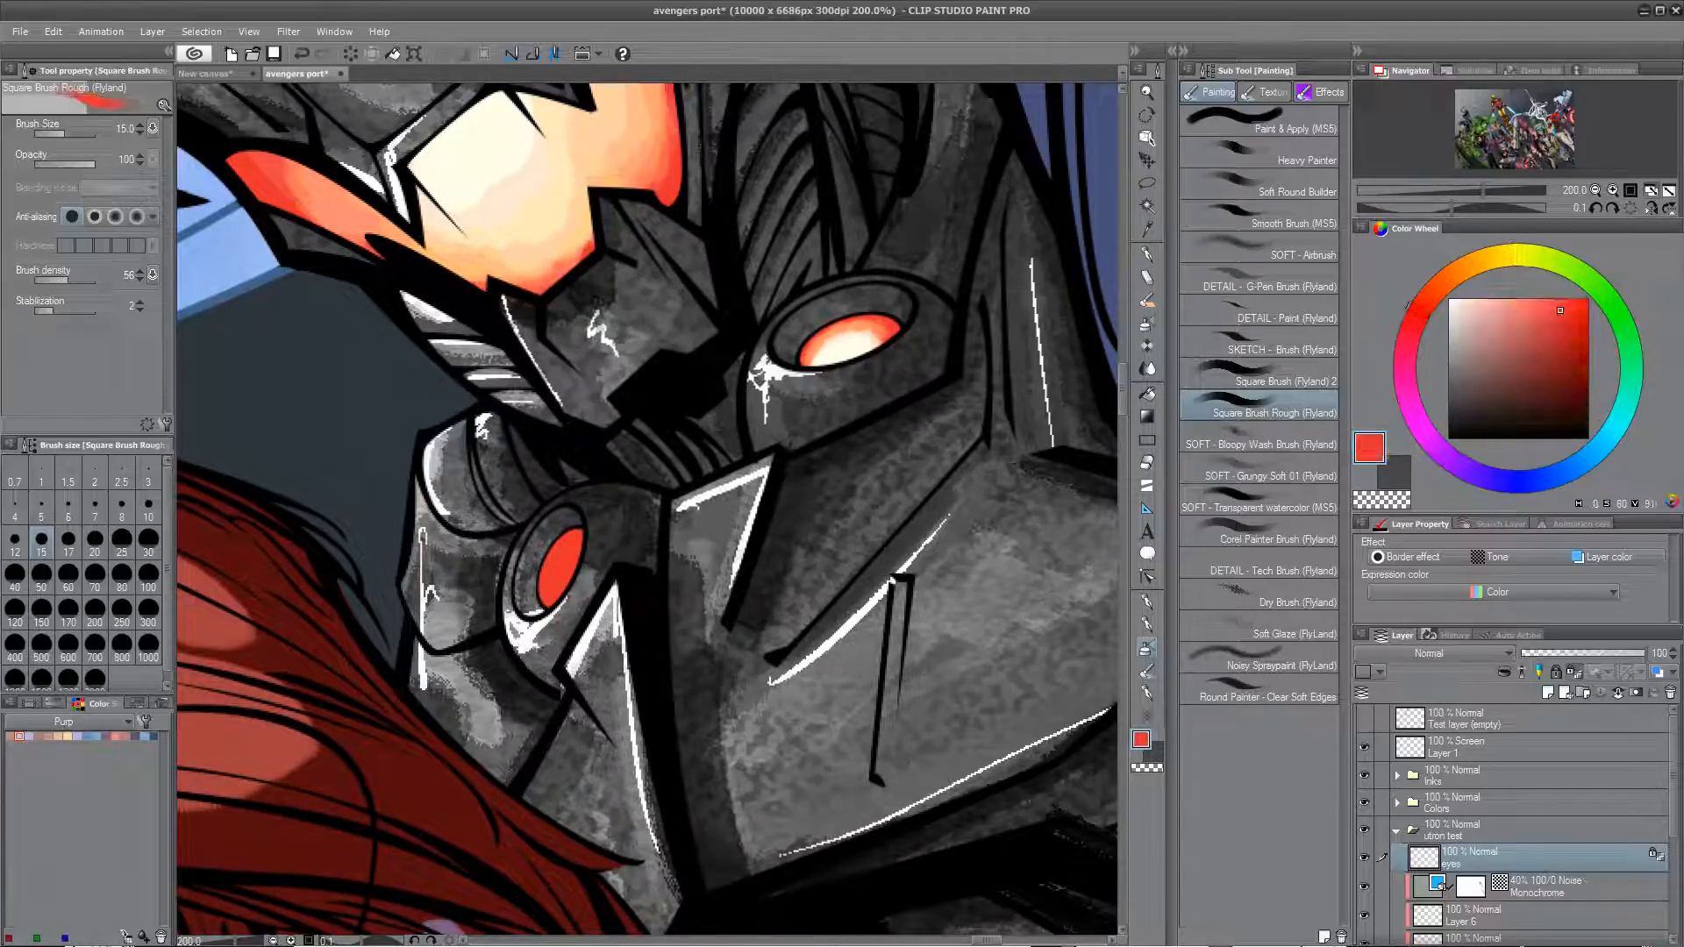
pyautogui.keyDown('alt'); pyautogui.click(640, 159); pyautogui.keyUp('alt')
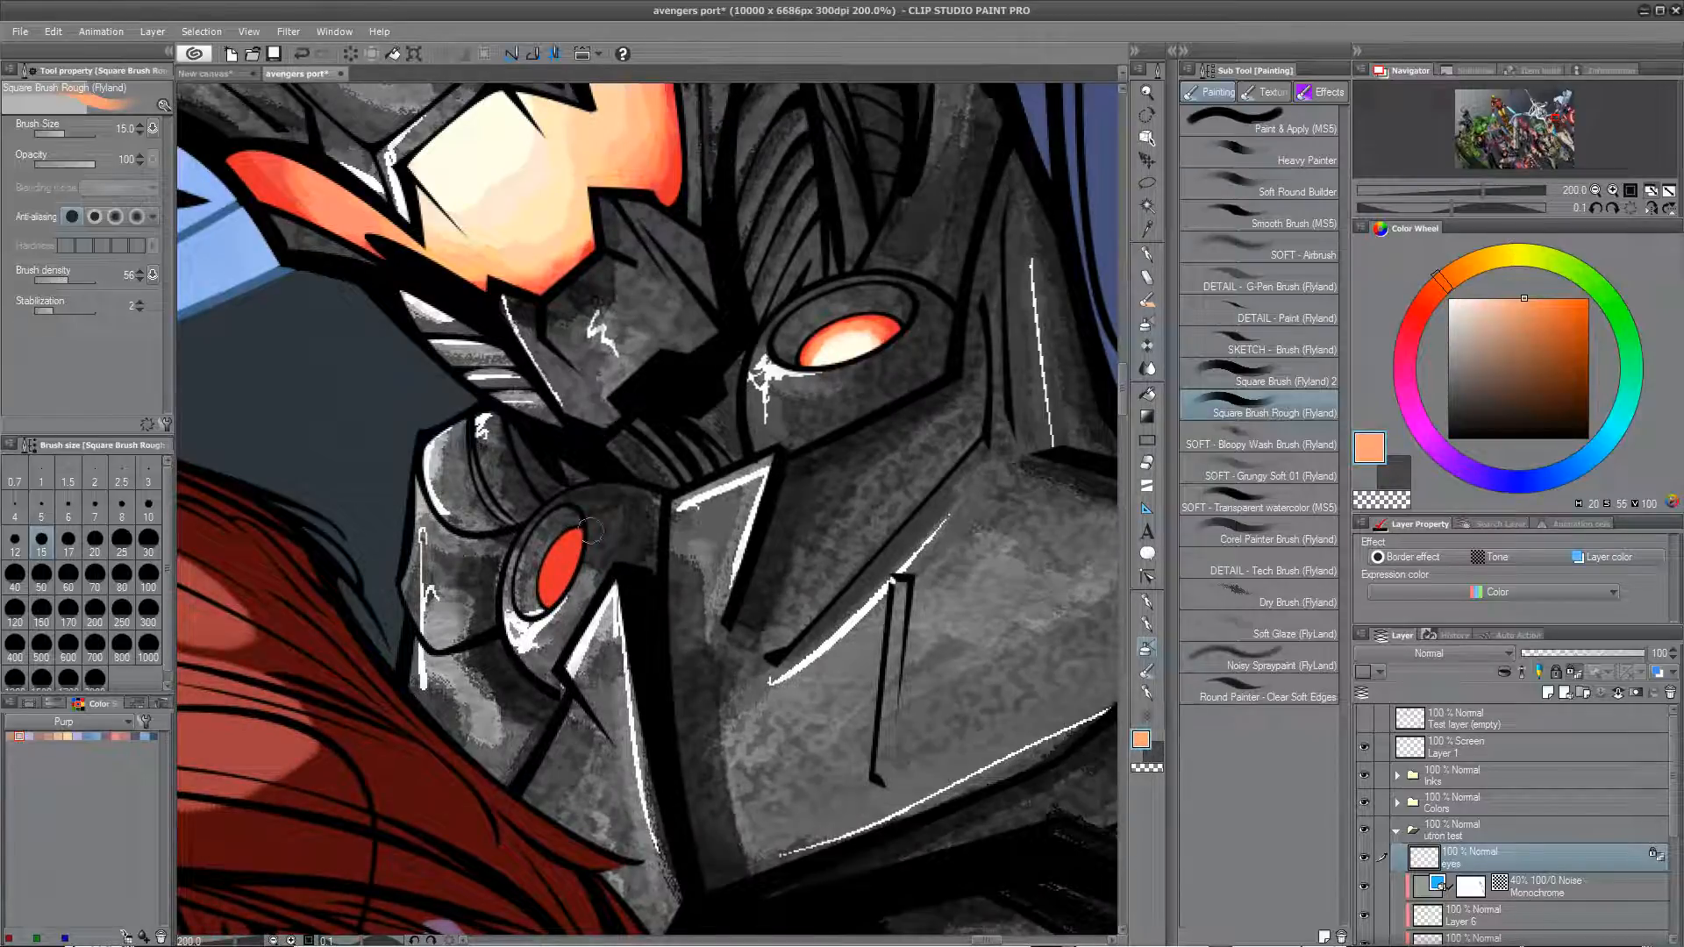
pyautogui.moveTo(551, 553)
pyautogui.mouseDown()
pyautogui.moveTo(570, 542)
pyautogui.moveTo(562, 579)
pyautogui.moveTo(573, 552)
pyautogui.mouseUp()
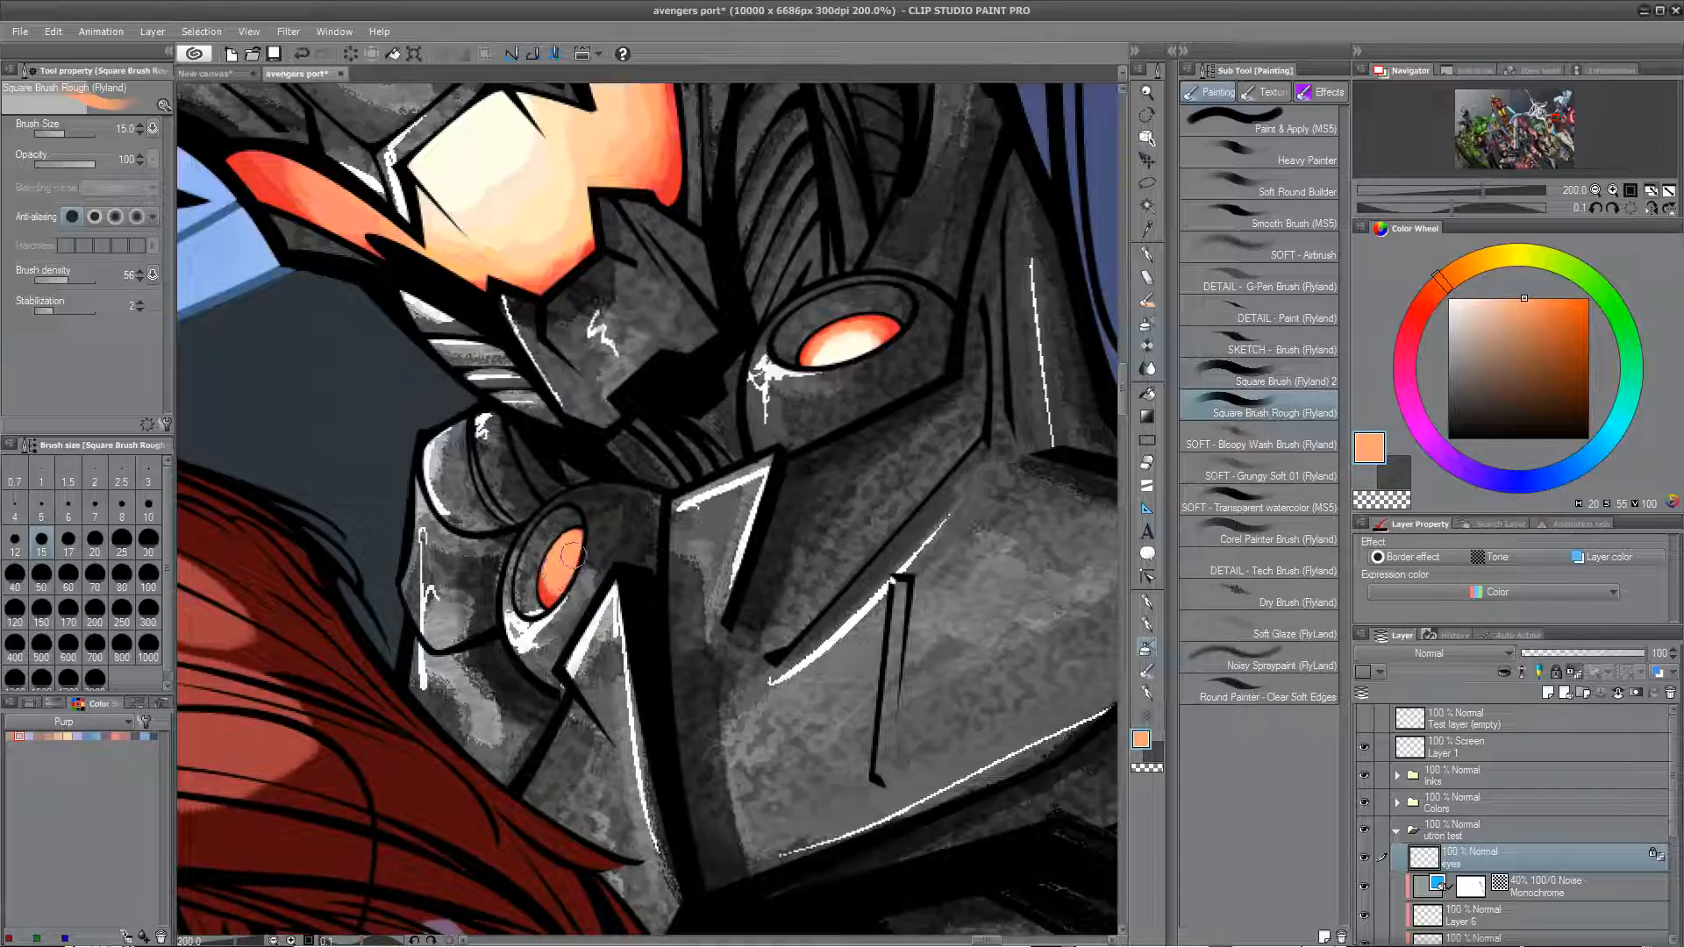
pyautogui.hotkey('ctrl', 'z')
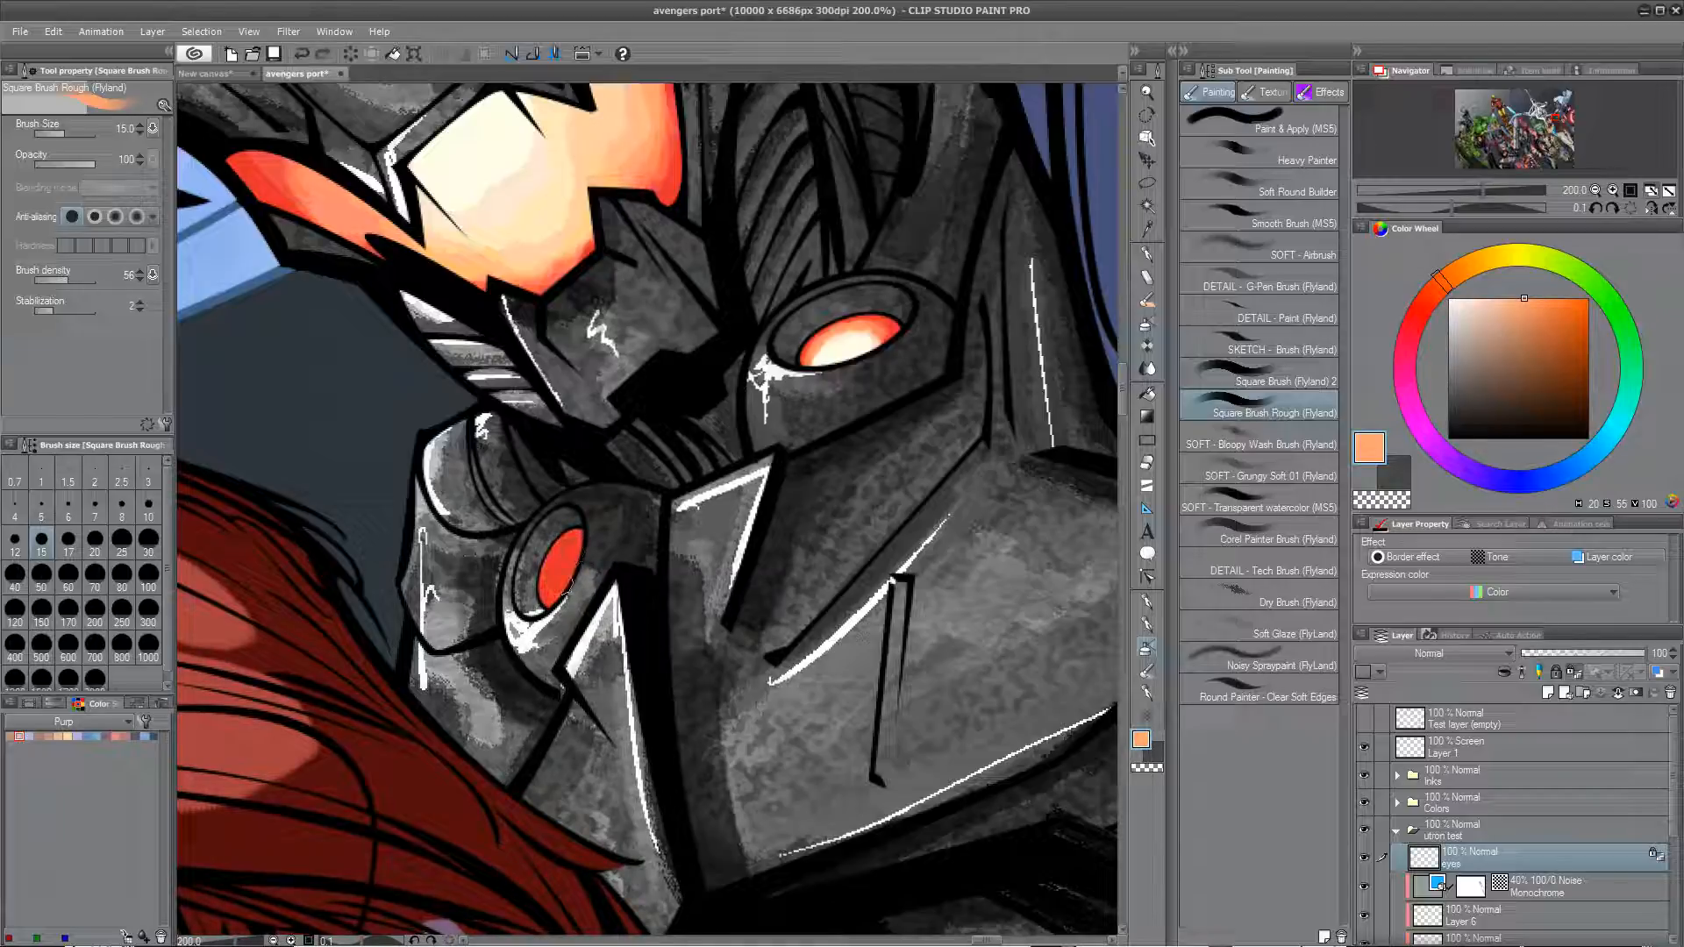
pyautogui.moveTo(568, 570)
pyautogui.mouseDown()
pyautogui.moveTo(548, 596)
pyautogui.moveTo(586, 548)
pyautogui.moveTo(551, 591)
pyautogui.moveTo(564, 565)
pyautogui.moveTo(577, 581)
pyautogui.moveTo(574, 566)
pyautogui.moveTo(560, 599)
pyautogui.moveTo(587, 539)
pyautogui.moveTo(565, 598)
pyautogui.moveTo(595, 536)
pyautogui.moveTo(577, 321)
pyautogui.moveTo(602, 548)
pyautogui.moveTo(562, 590)
pyautogui.moveTo(592, 536)
pyautogui.mouseUp()
# Step: Brighten the second neck port's centre with lighter orange, cream and pale yellow sampled from the face glow
pyautogui.keyDown('alt'); pyautogui.click(536, 189); pyautogui.keyUp('alt')
pyautogui.keyDown('alt'); pyautogui.click(535, 248); pyautogui.keyUp('alt')
pyautogui.keyDown('alt'); pyautogui.click(586, 279); pyautogui.keyUp('alt')
pyautogui.keyDown('alt'); pyautogui.click(544, 263); pyautogui.keyUp('alt')
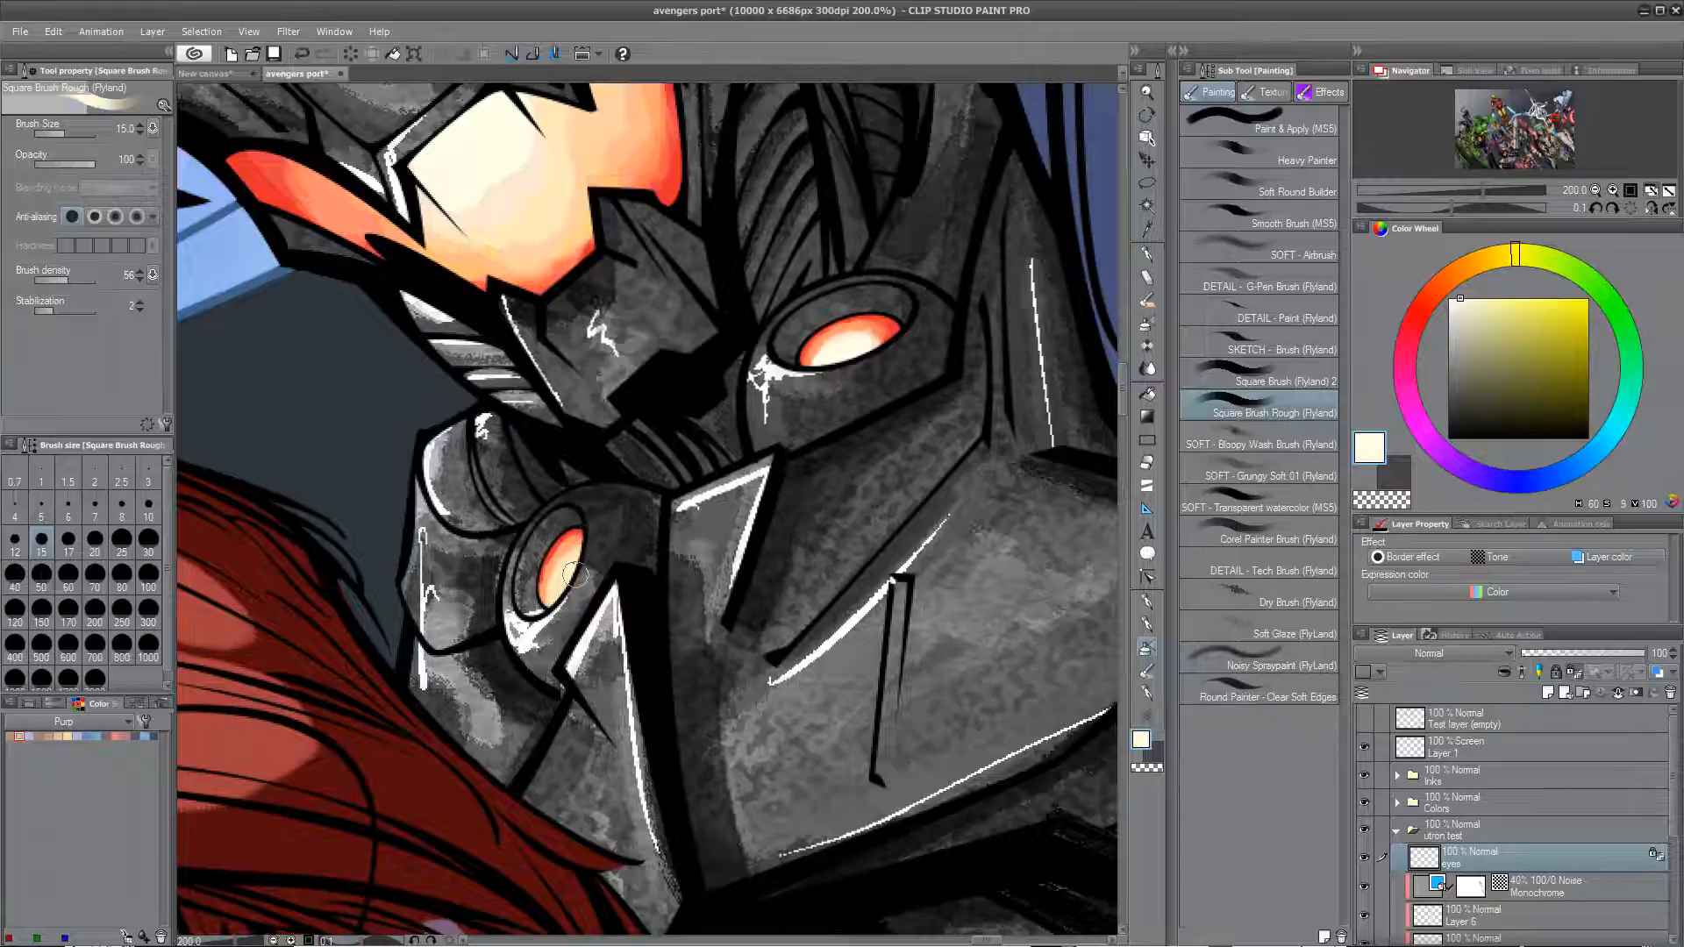
# Step: Examine the remaining red ports down Ultron's chest and torso
pyautogui.moveTo(709, 735); pyautogui.dragTo(550, 230)
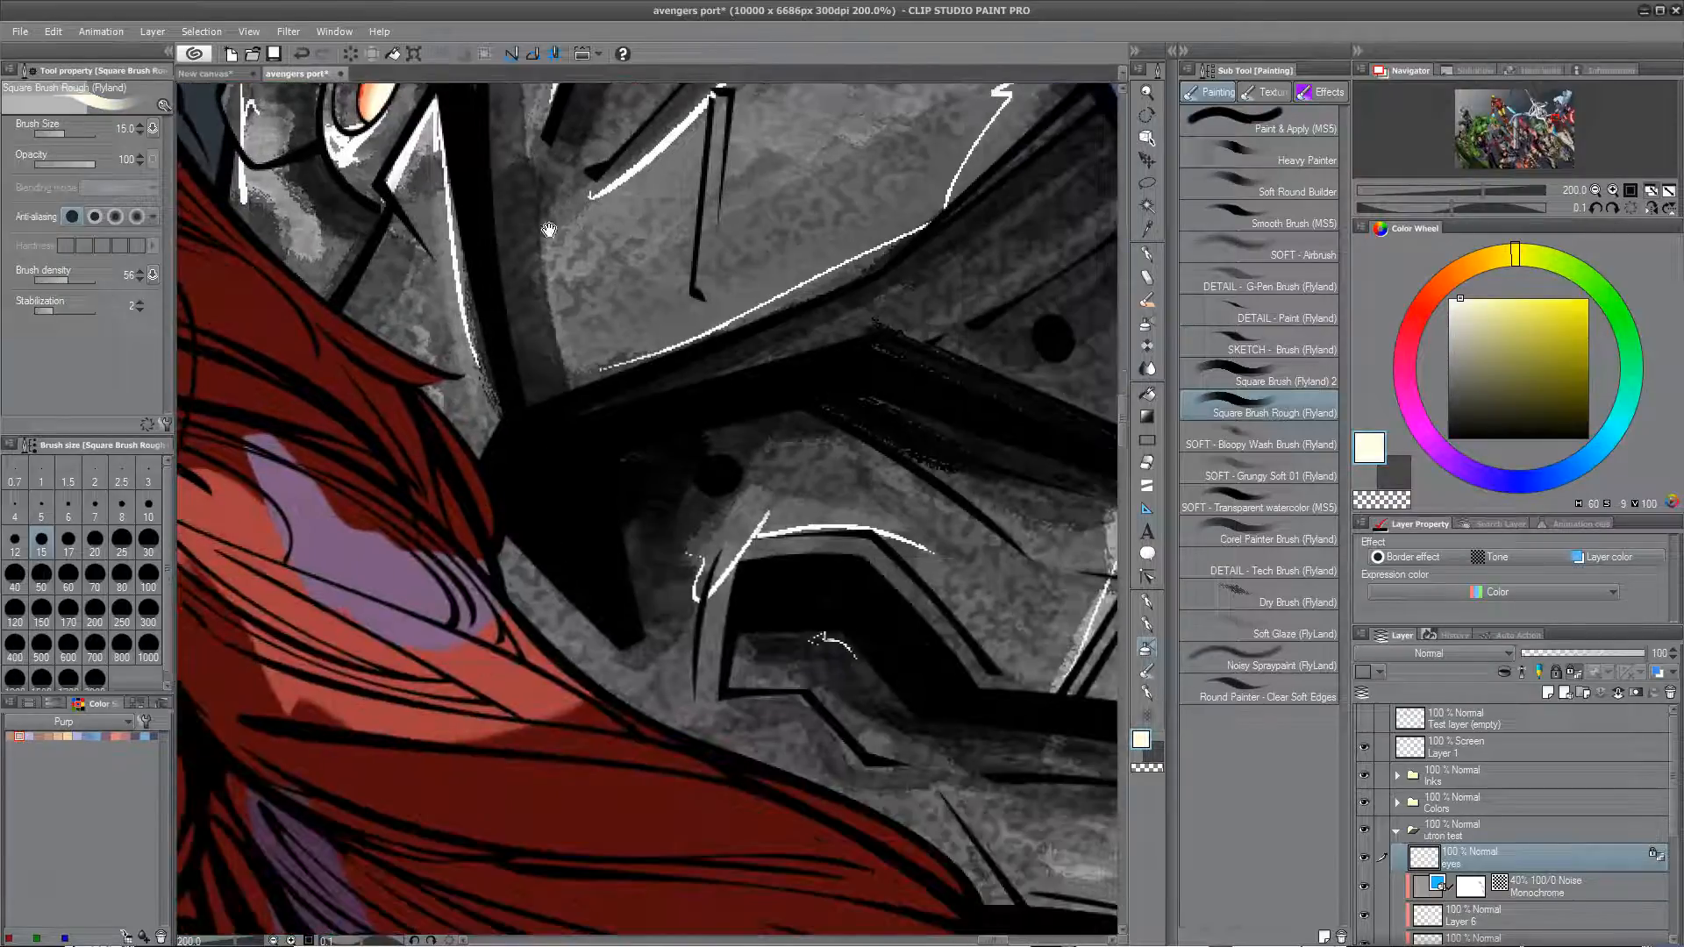
pyautogui.moveTo(698, 542); pyautogui.dragTo(693, 570)
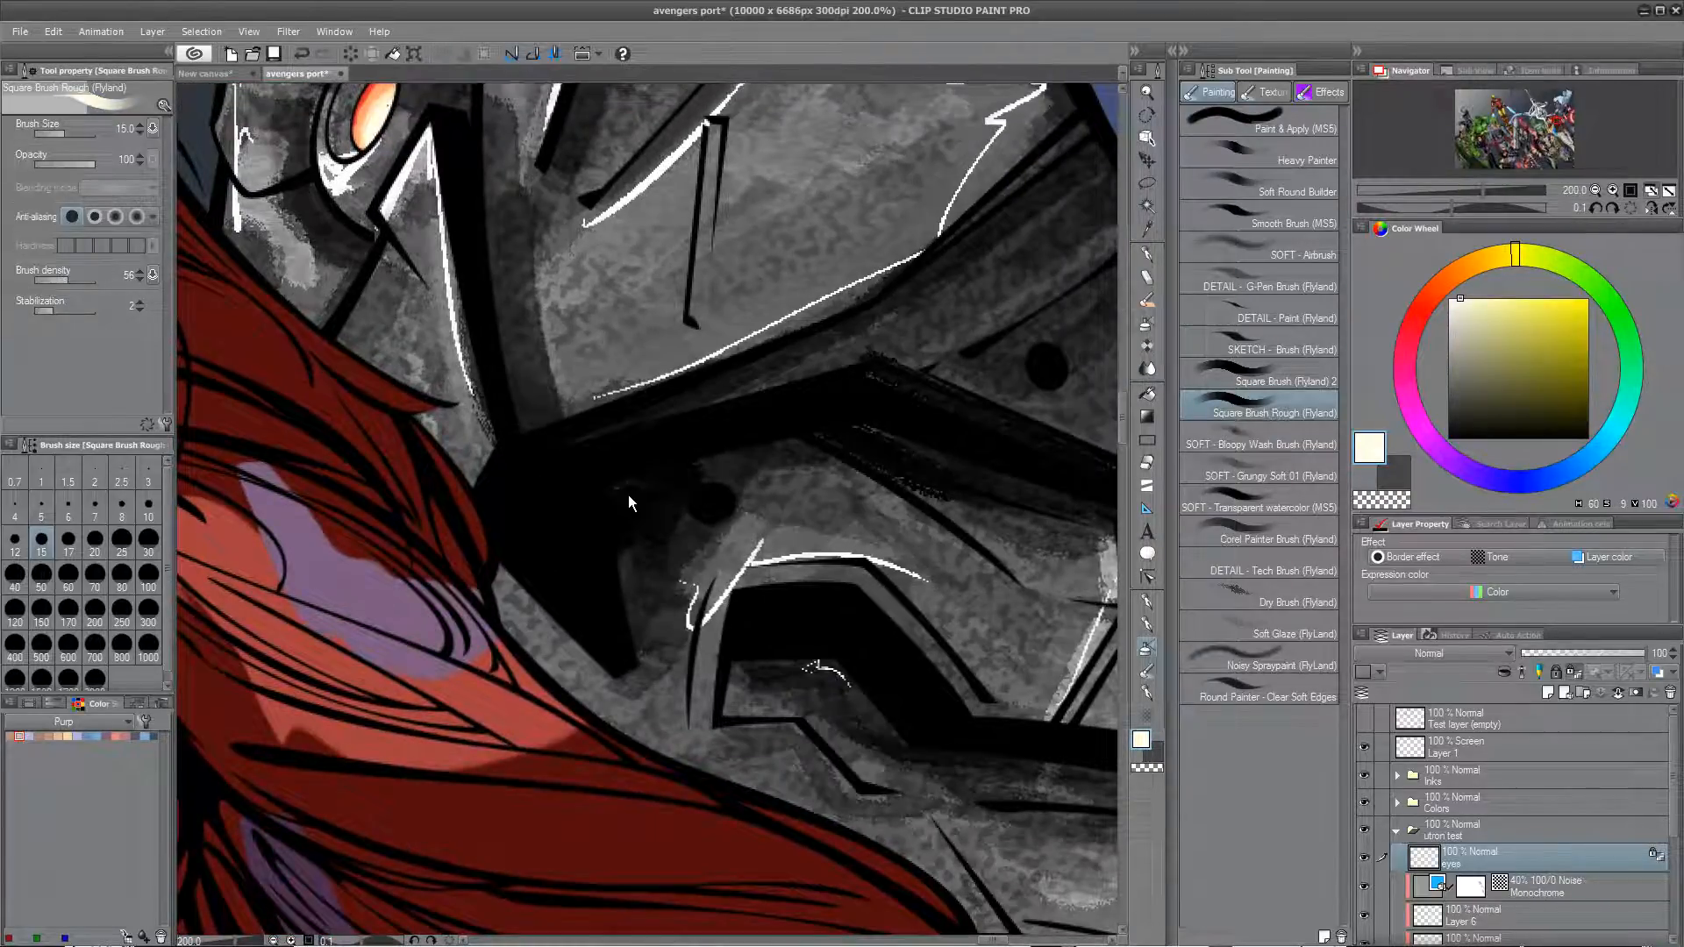
pyautogui.scroll(-1, 628, 495)
pyautogui.scroll(-1, 628, 495)
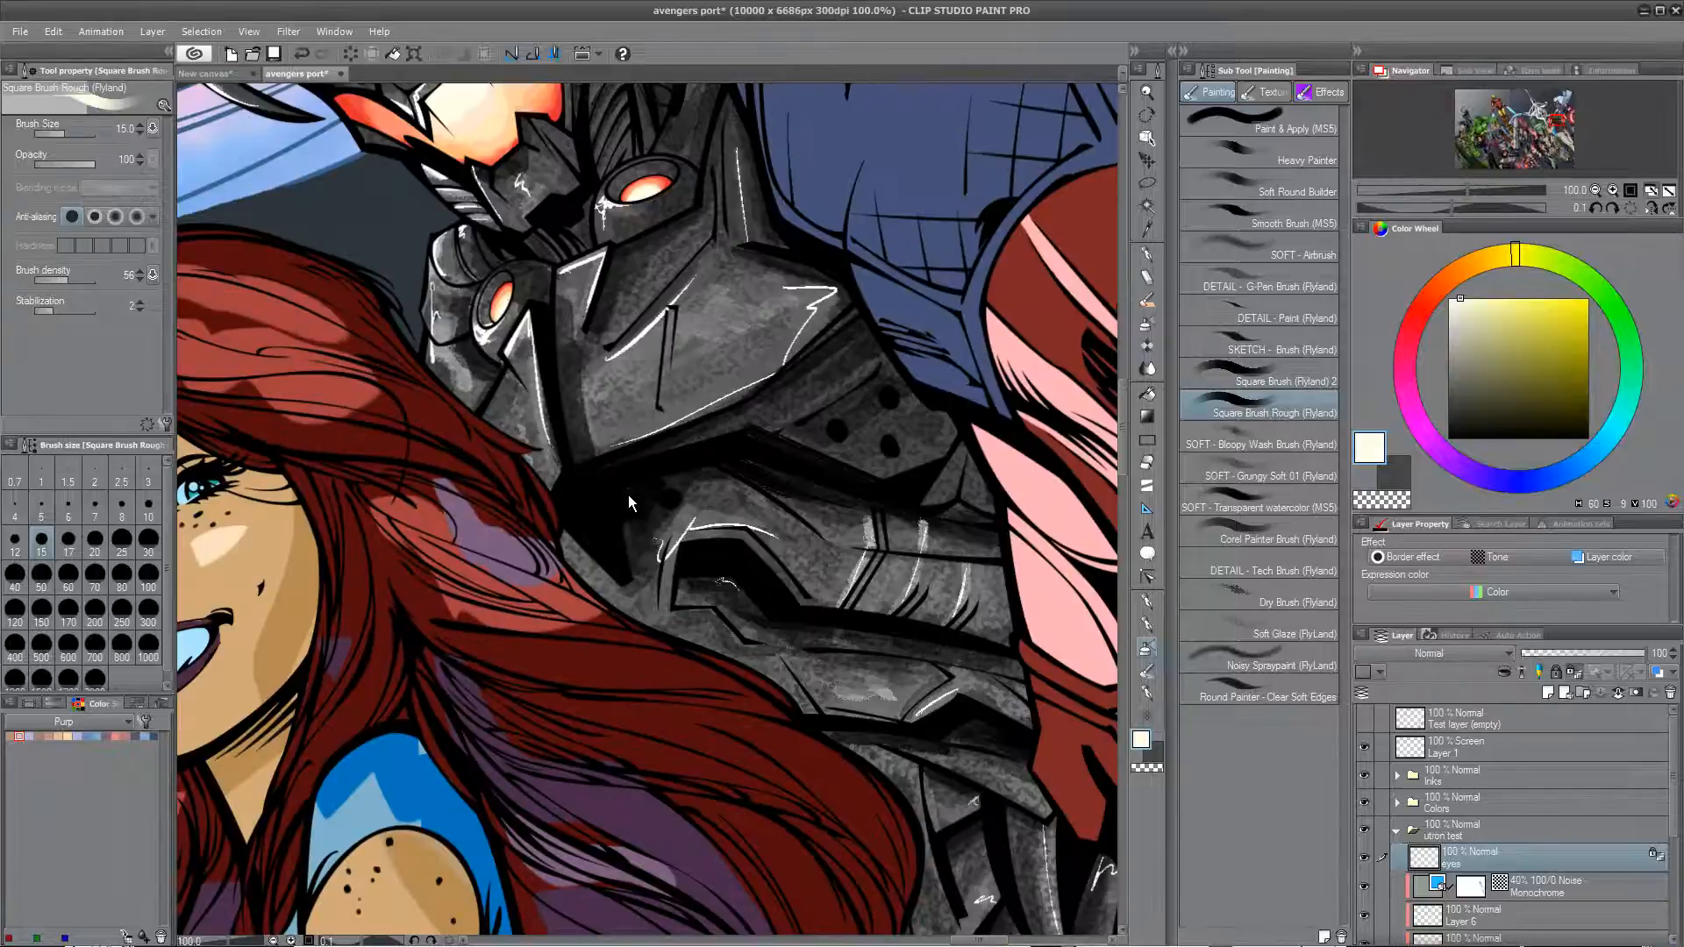
pyautogui.moveTo(685, 542); pyautogui.dragTo(502, 96)
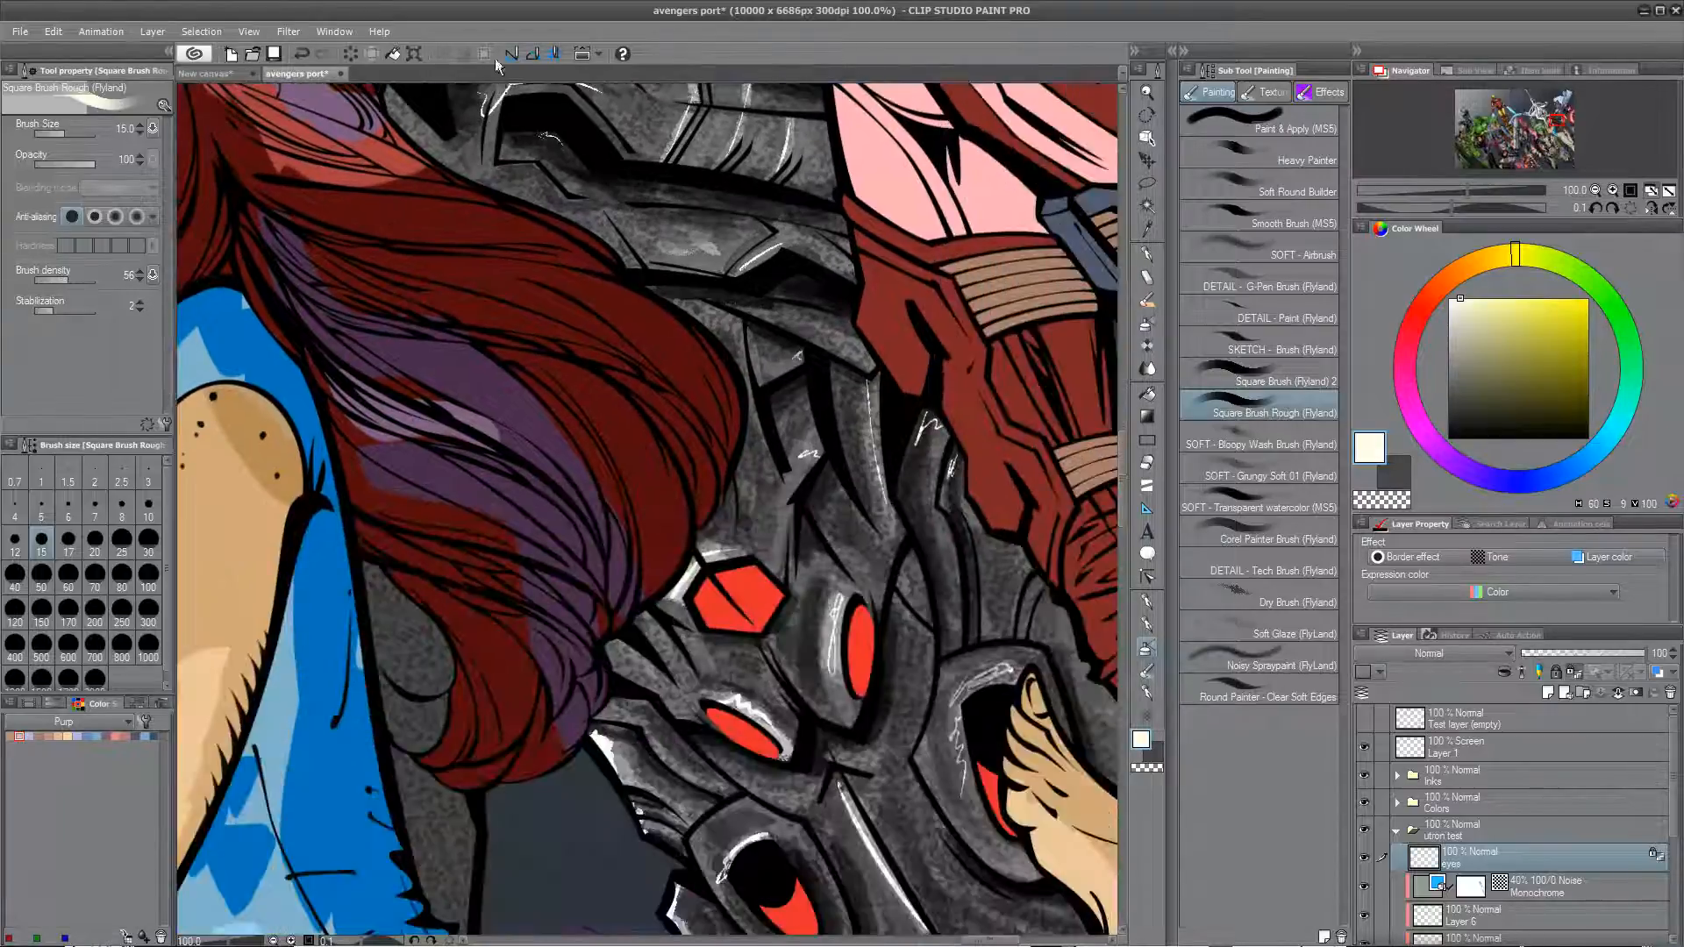
pyautogui.moveTo(882, 557); pyautogui.dragTo(816, 498)
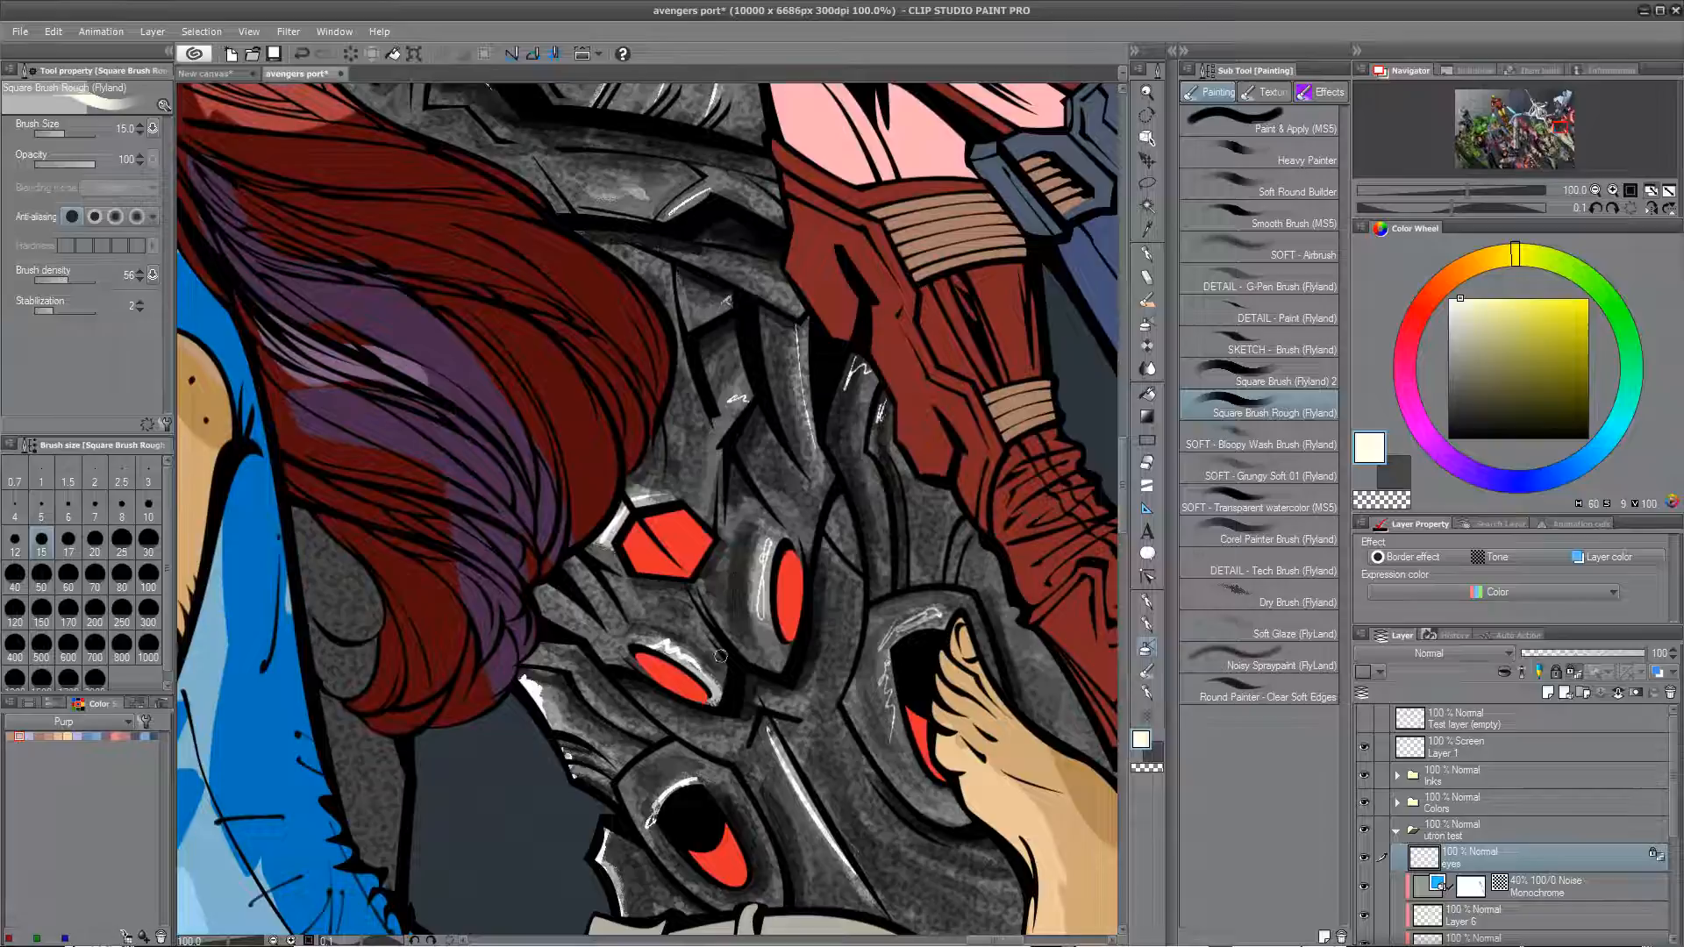
pyautogui.moveTo(715, 415)
pyautogui.mouseDown()
pyautogui.moveTo(731, 648)
pyautogui.moveTo(710, 613)
pyautogui.mouseUp()
pyautogui.moveTo(531, 396); pyautogui.dragTo(618, 609)
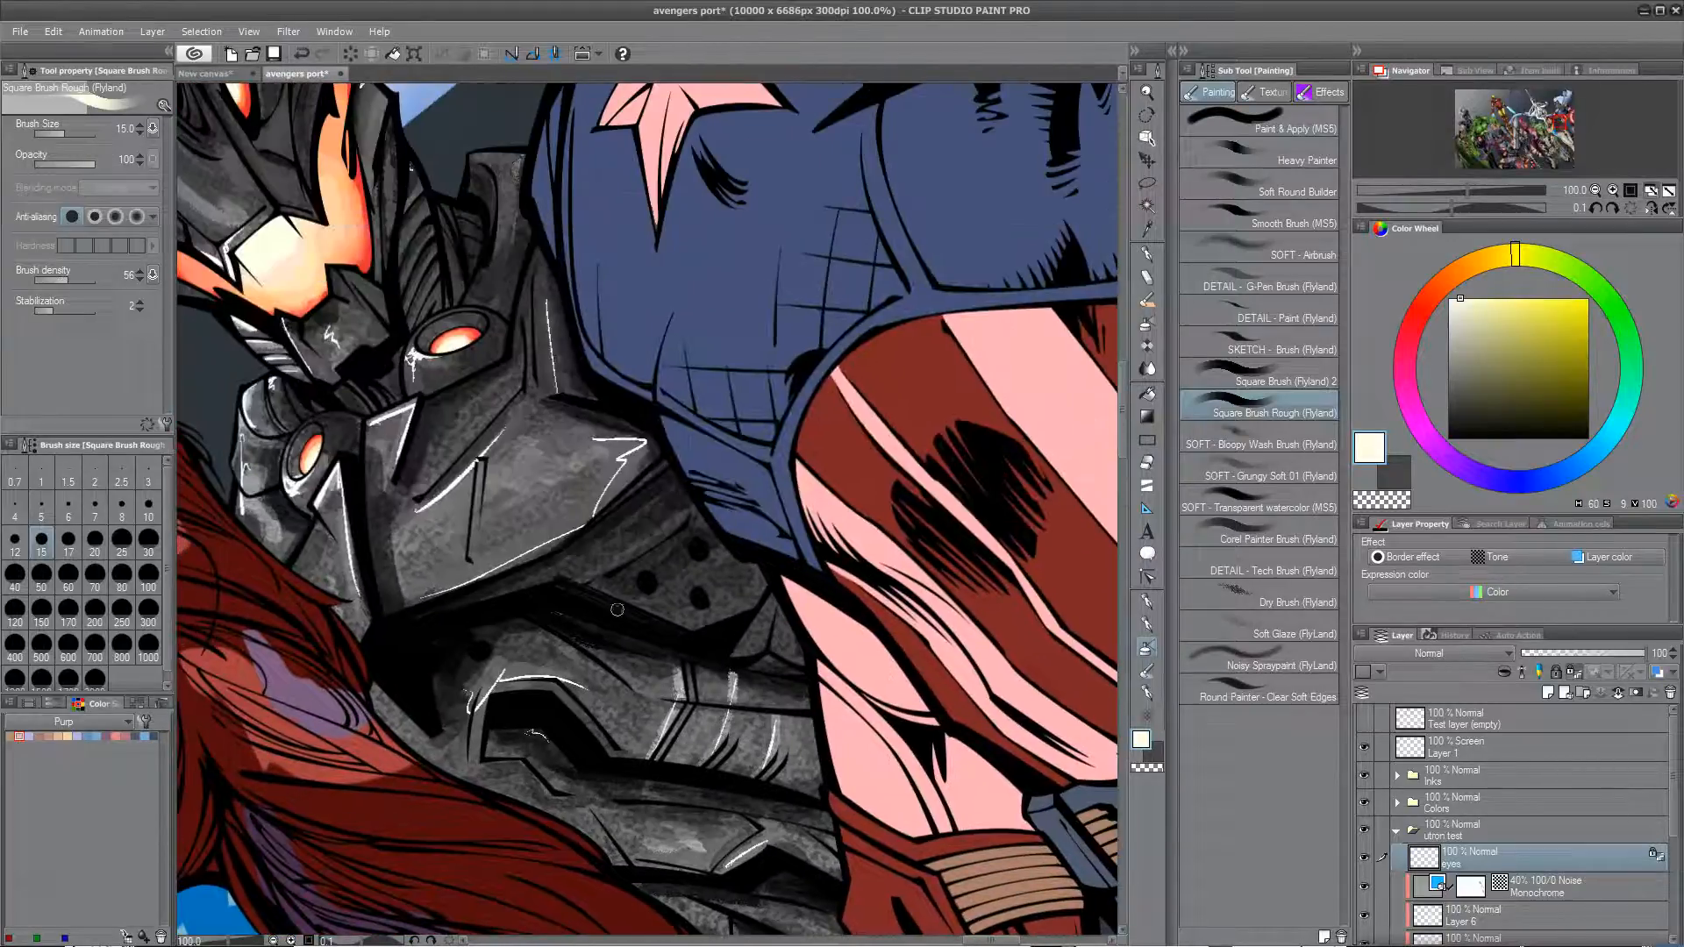
# Step: Sample the bright red at the edge of Ultron's face glow and enlarge Square Brush Rough to size 40
pyautogui.keyDown('alt'); pyautogui.click(372, 263); pyautogui.keyUp('alt')
pyautogui.moveTo(765, 848); pyautogui.dragTo(523, 212)
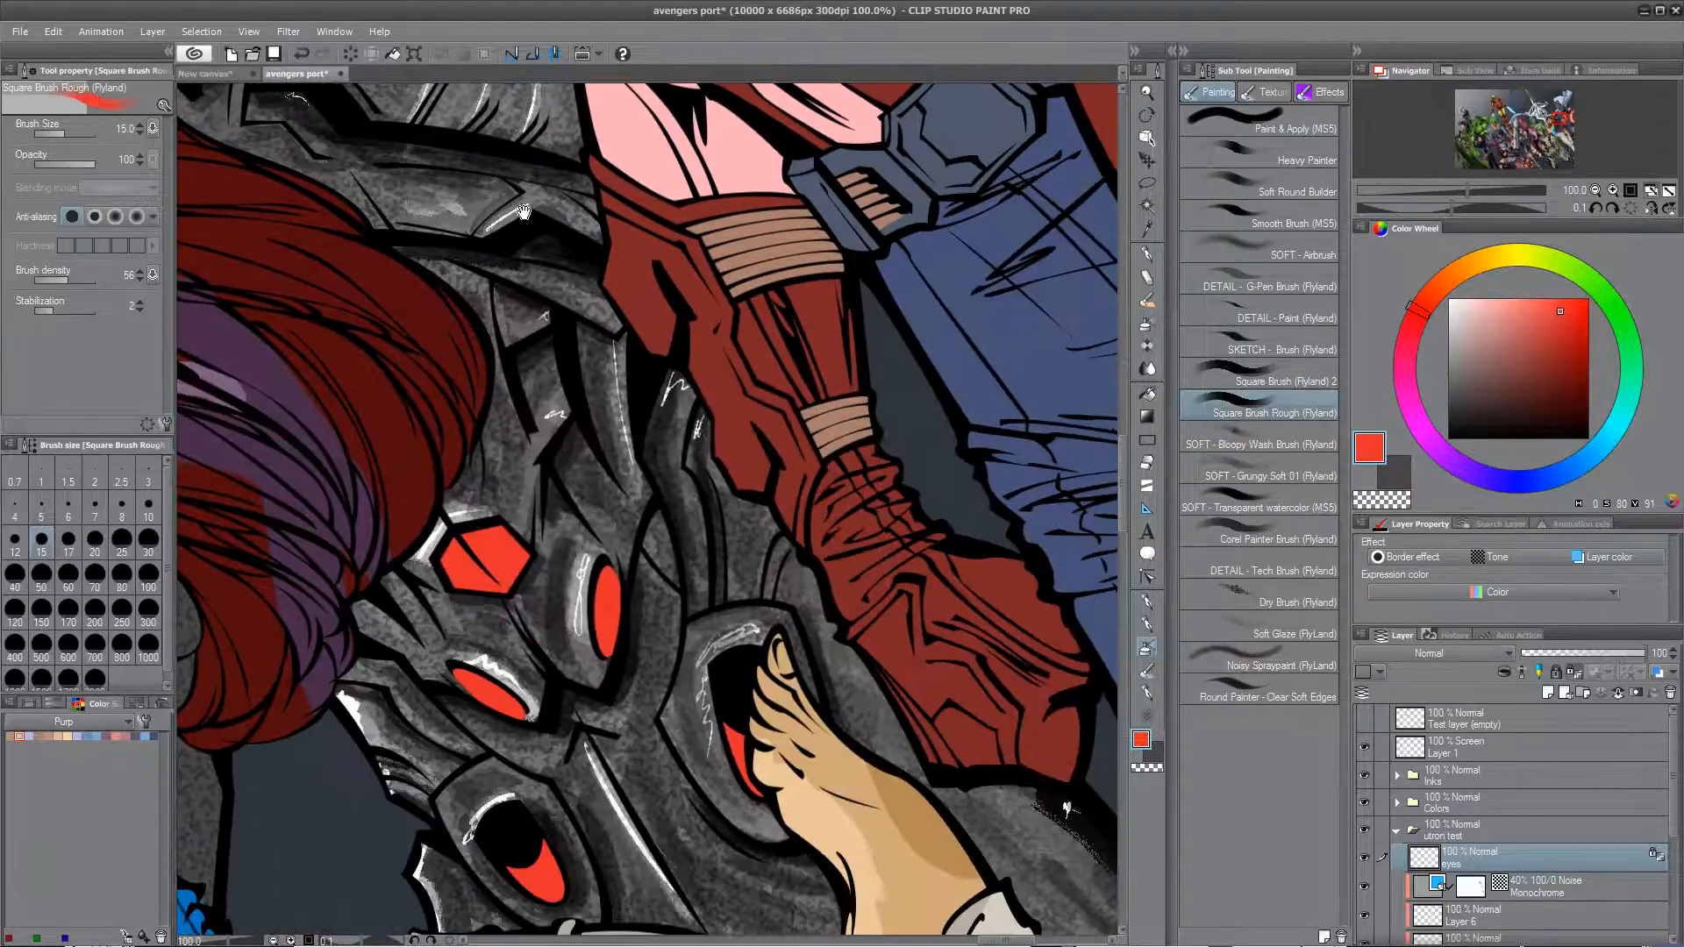
pyautogui.press(']')
pyautogui.press(']')
pyautogui.press(']')
pyautogui.press(']')
pyautogui.press(']')
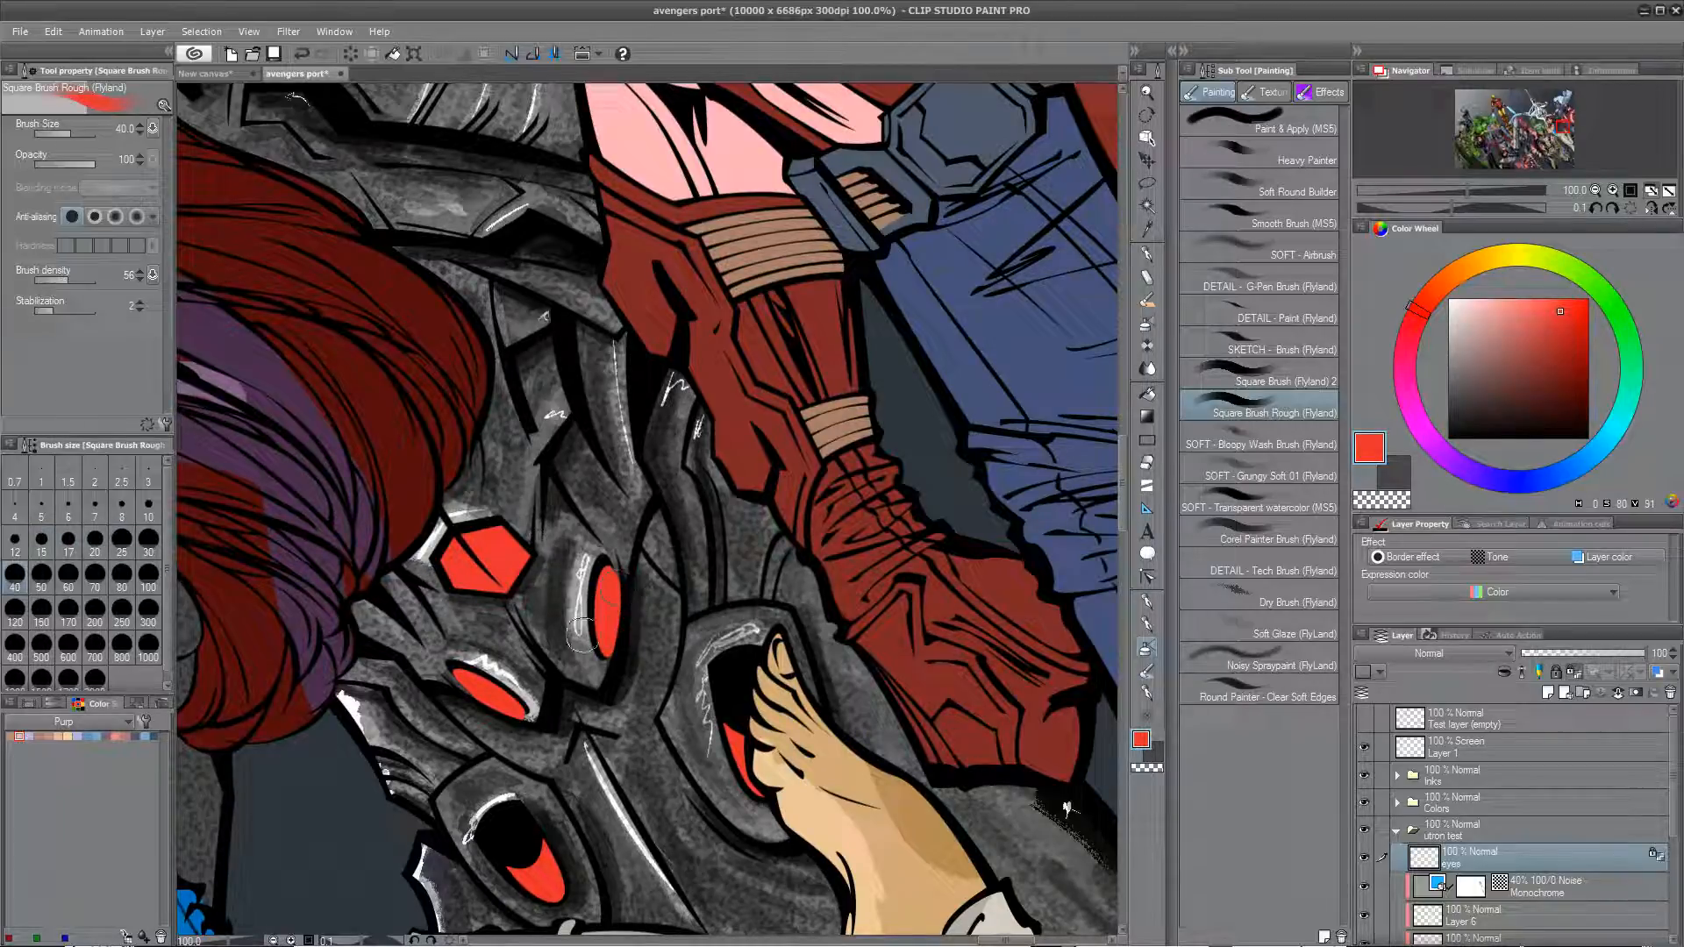
# Step: Look over the red ports on Ultron's forearm and on the arm at the canvas edge
pyautogui.moveTo(740, 793); pyautogui.dragTo(563, 286)
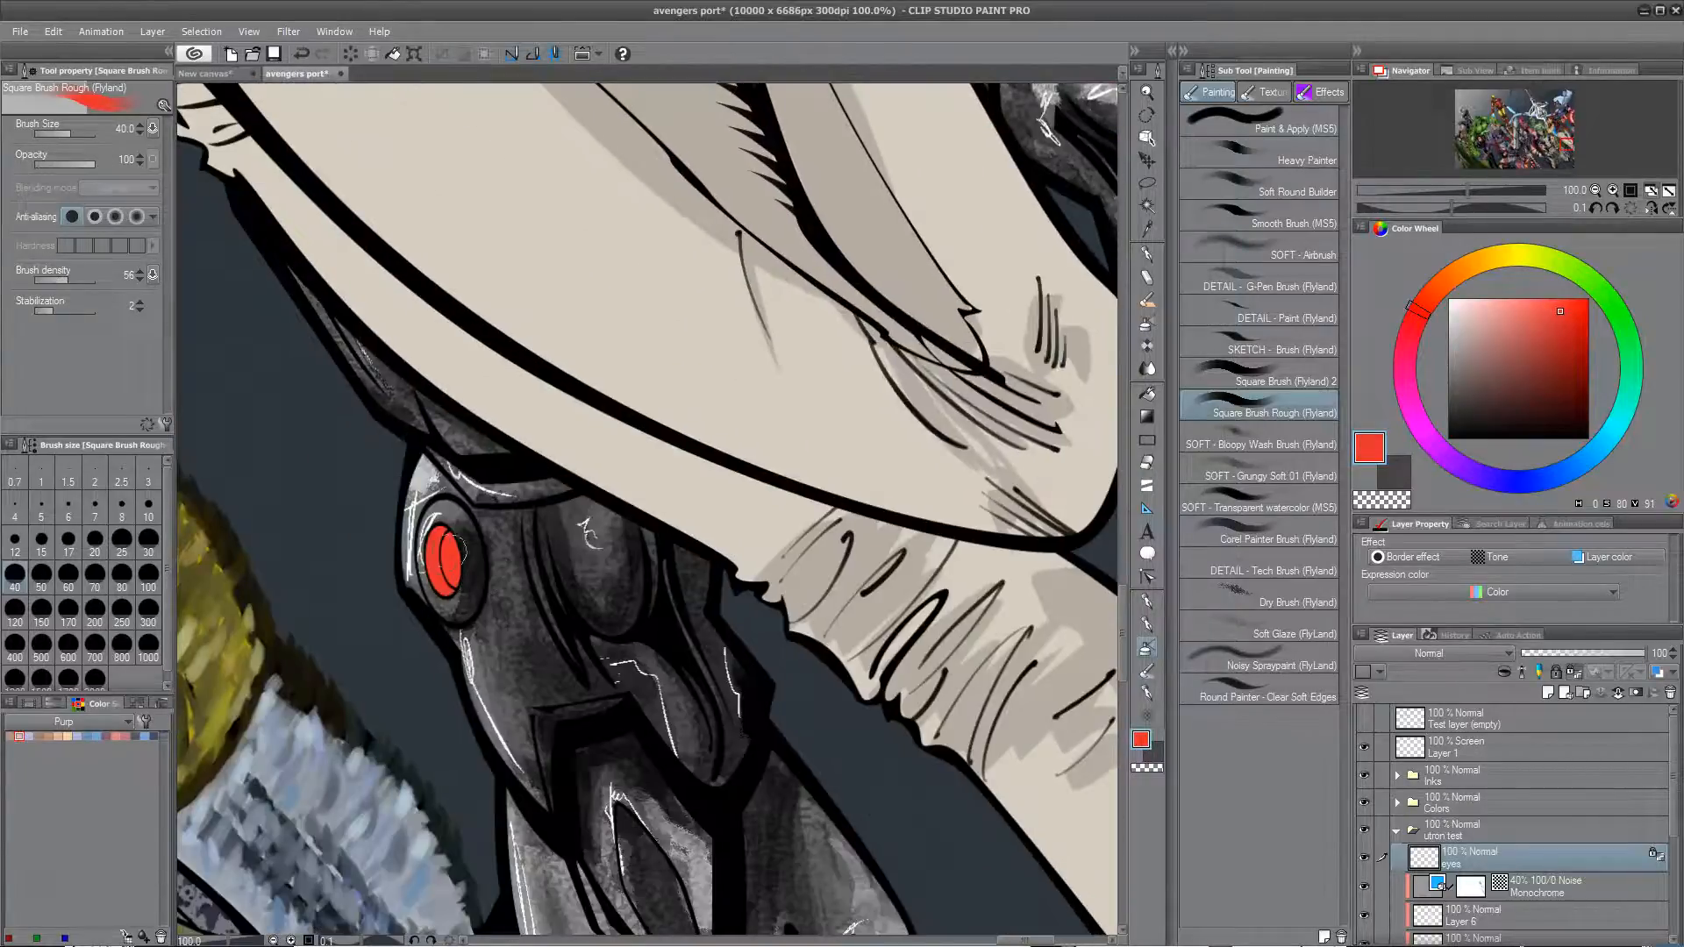
pyautogui.moveTo(641, 743); pyautogui.dragTo(527, 460)
pyautogui.moveTo(858, 616)
pyautogui.mouseDown()
pyautogui.moveTo(737, 306)
pyautogui.moveTo(640, 538)
pyautogui.moveTo(470, 490)
pyautogui.moveTo(470, 549)
pyautogui.mouseUp()
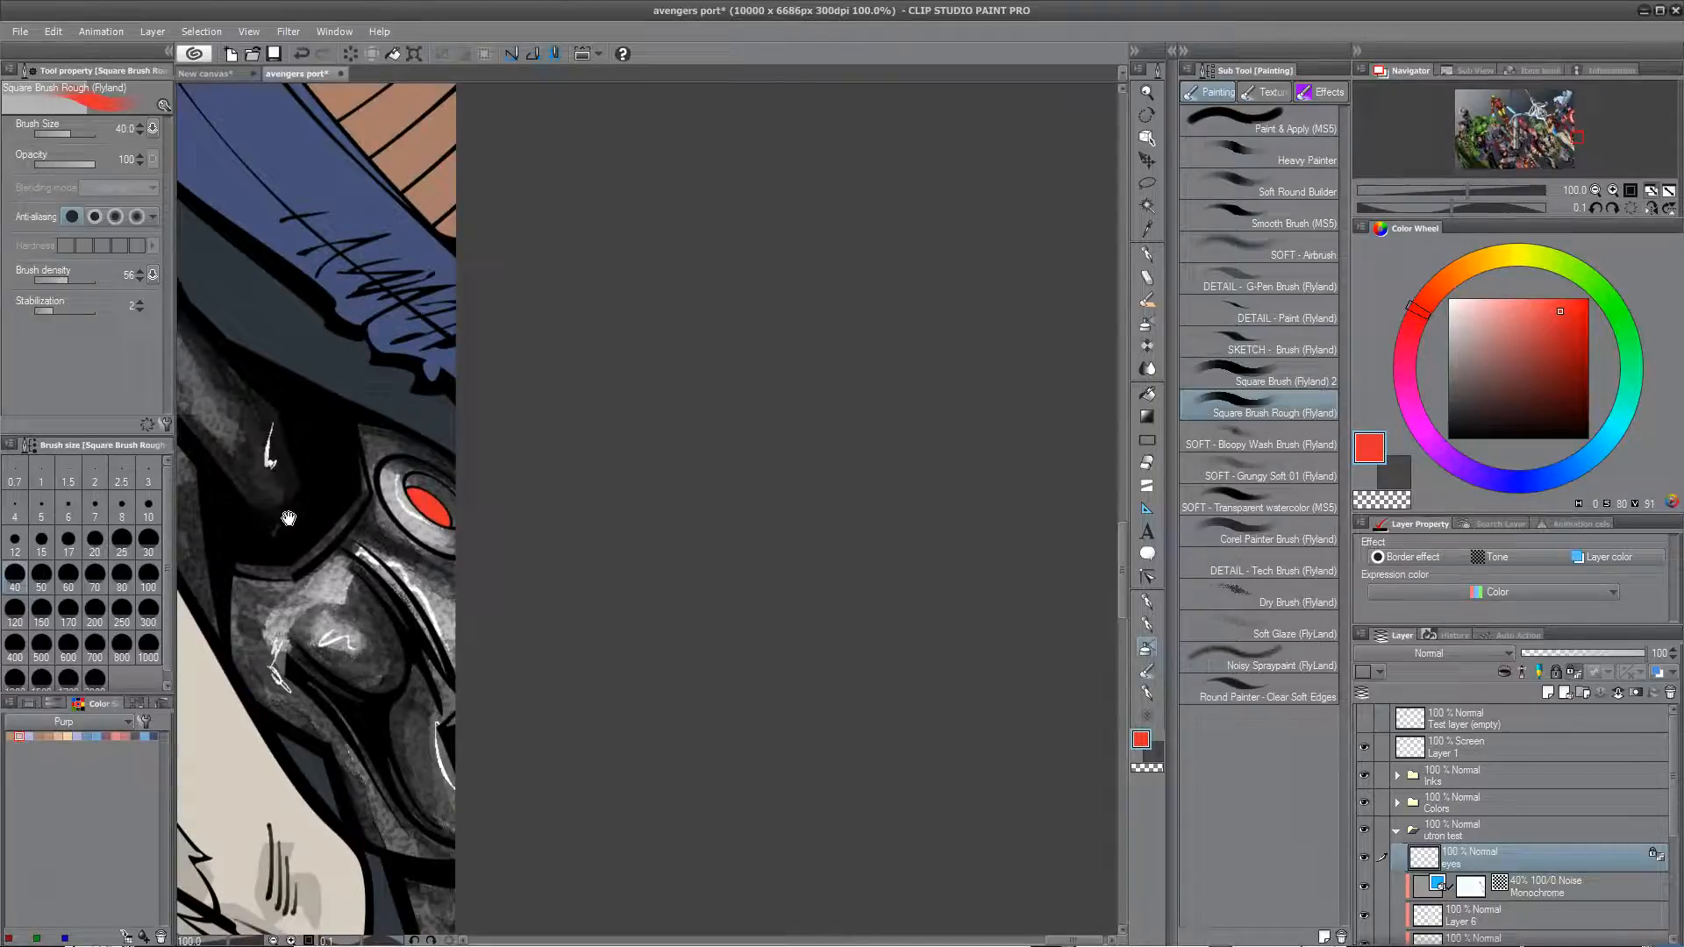
pyautogui.moveTo(269, 529); pyautogui.dragTo(841, 806)
pyautogui.moveTo(379, 456); pyautogui.dragTo(711, 737)
pyautogui.moveTo(438, 418); pyautogui.dragTo(682, 812)
pyautogui.moveTo(572, 525); pyautogui.dragTo(692, 845)
pyautogui.moveTo(491, 404); pyautogui.dragTo(482, 609)
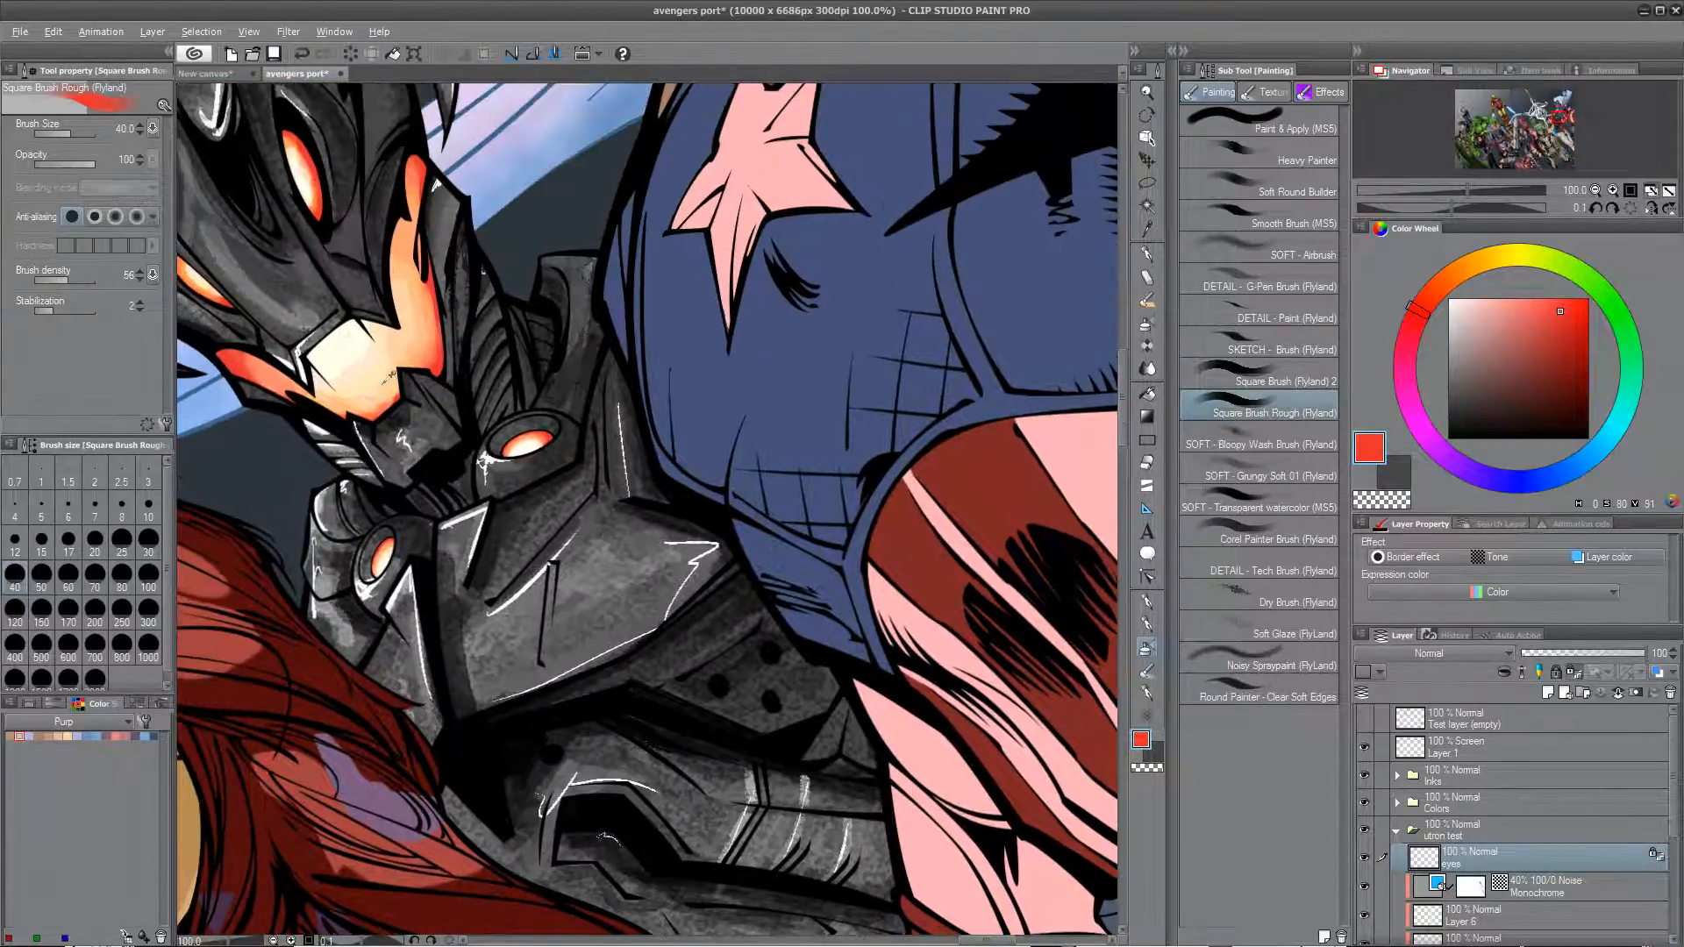
# Step: Sample the light orange from Ultron's face glow and reduce Square Brush Rough to size 15
pyautogui.keyDown('alt'); pyautogui.click(395, 381); pyautogui.keyUp('alt')
pyautogui.keyDown('alt'); pyautogui.click(386, 371); pyautogui.keyUp('alt')
pyautogui.keyDown('alt'); pyautogui.click(394, 382); pyautogui.keyUp('alt')
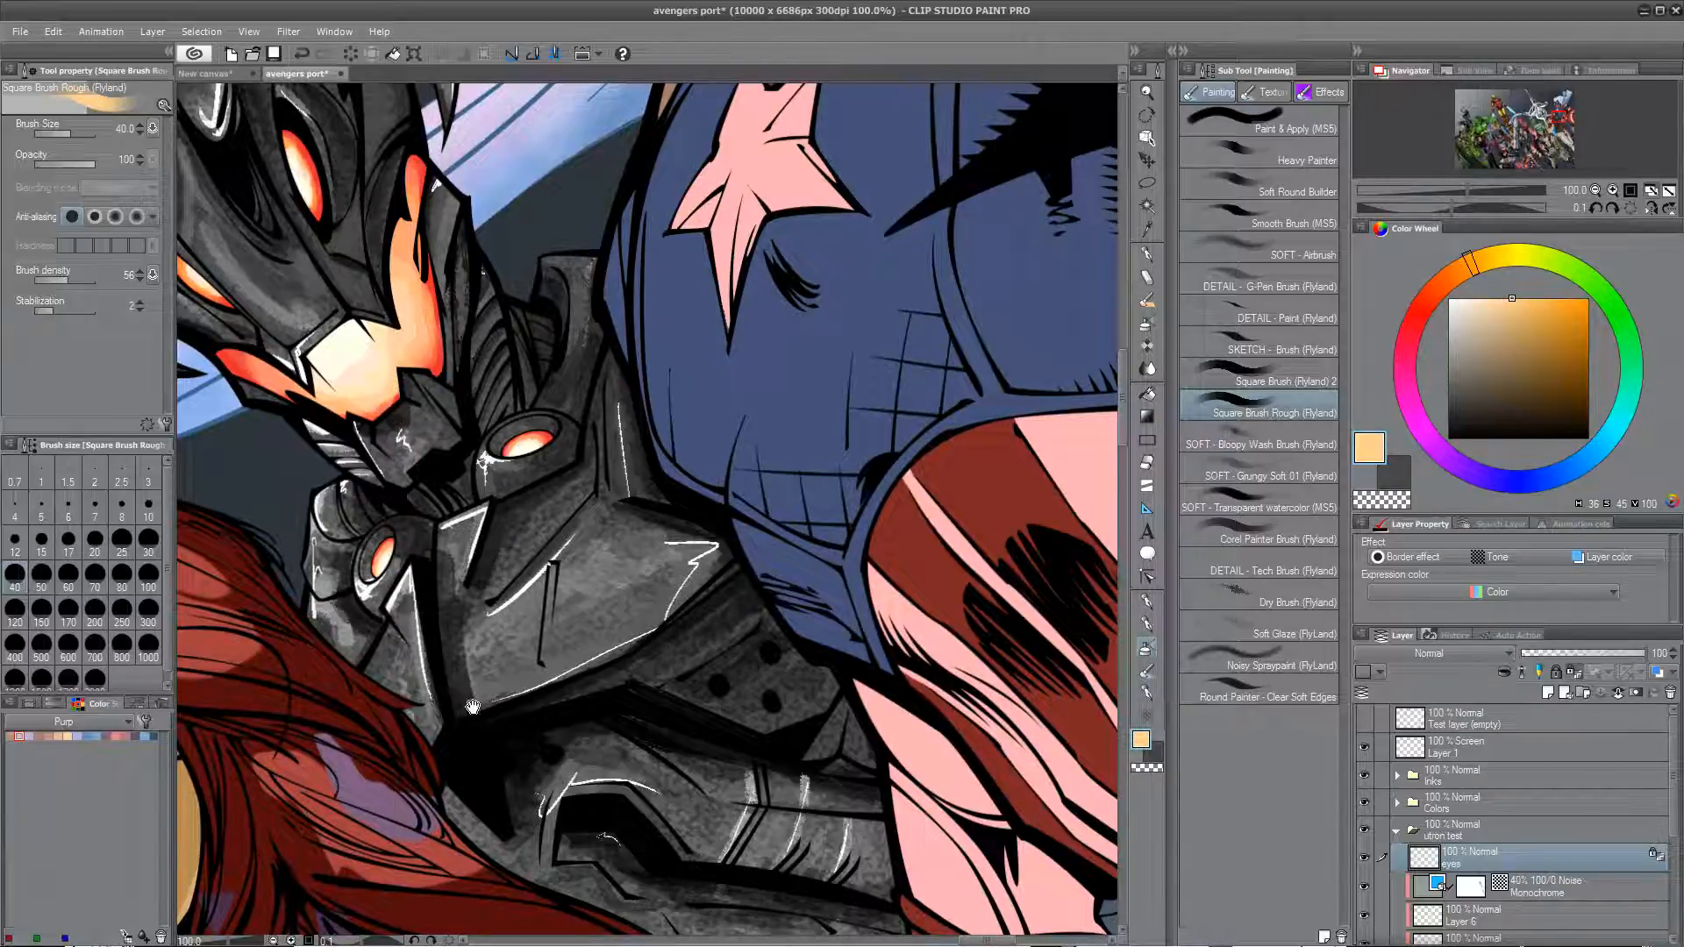
pyautogui.moveTo(472, 707); pyautogui.dragTo(496, 515)
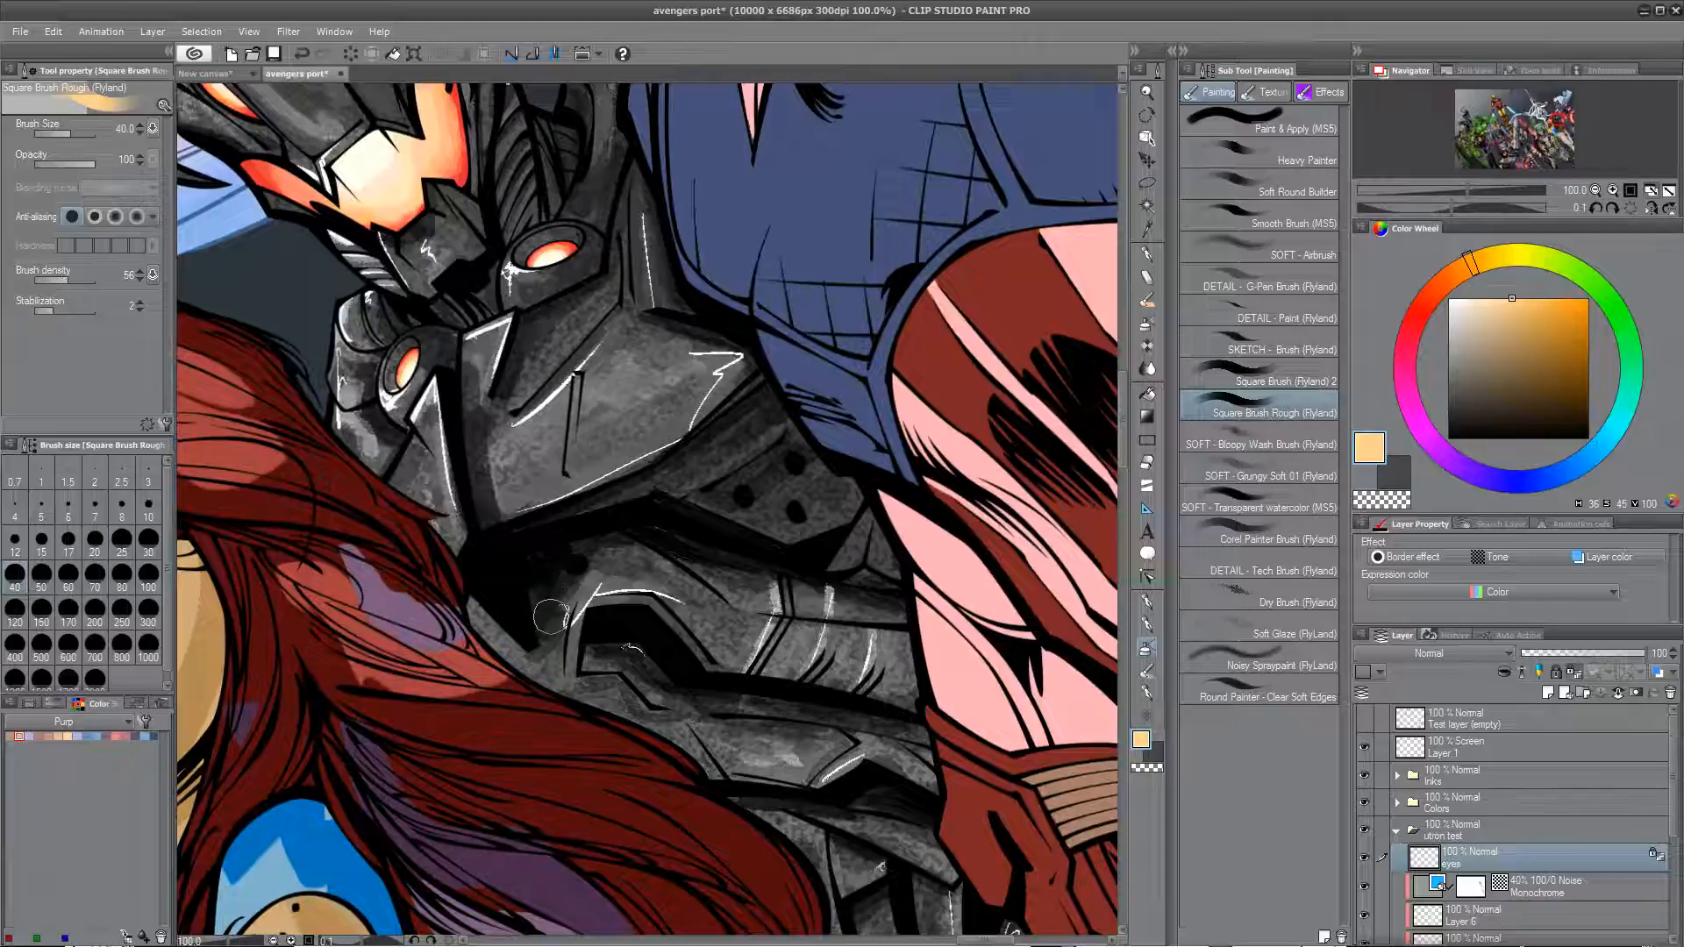
pyautogui.press('[')
pyautogui.press('[')
pyautogui.press('[')
pyautogui.press('[')
pyautogui.press('[')
# Step: Paint the light orange into the hexagonal torso port and the two oval ports beside and below it
pyautogui.moveTo(581, 677)
pyautogui.mouseDown()
pyautogui.moveTo(543, 648)
pyautogui.moveTo(491, 219)
pyautogui.mouseUp()
pyautogui.moveTo(764, 644)
pyautogui.mouseDown()
pyautogui.moveTo(742, 564)
pyautogui.moveTo(684, 595)
pyautogui.moveTo(733, 568)
pyautogui.moveTo(707, 580)
pyautogui.moveTo(721, 566)
pyautogui.moveTo(689, 561)
pyautogui.mouseUp()
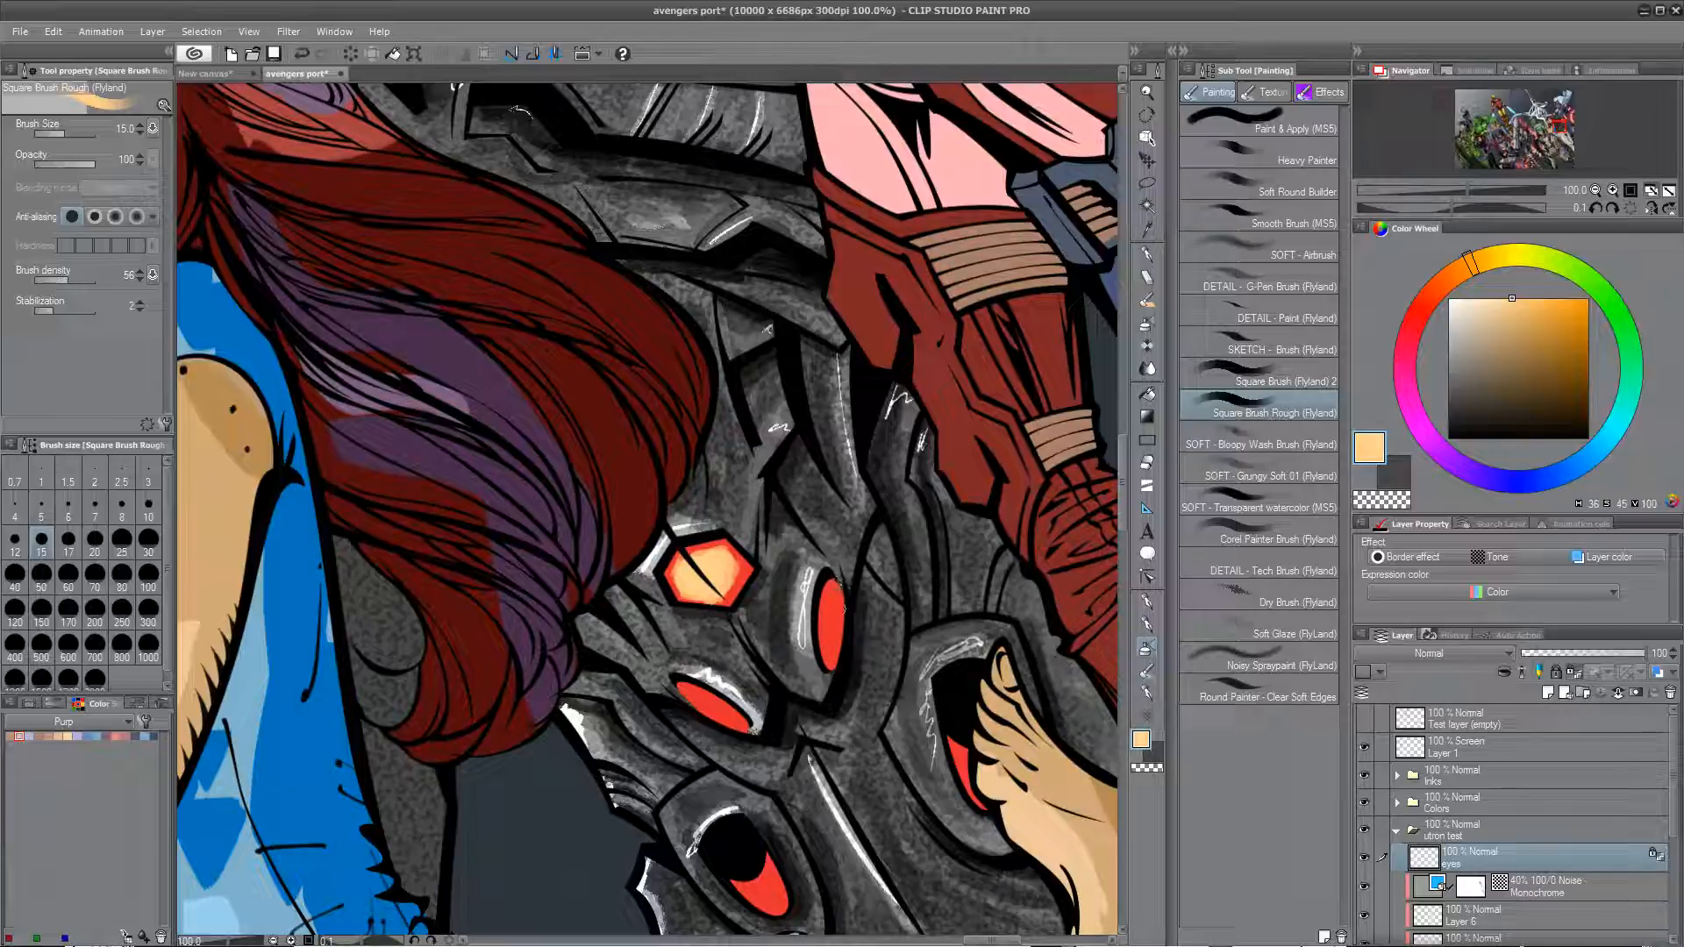
pyautogui.moveTo(835, 602); pyautogui.dragTo(834, 650)
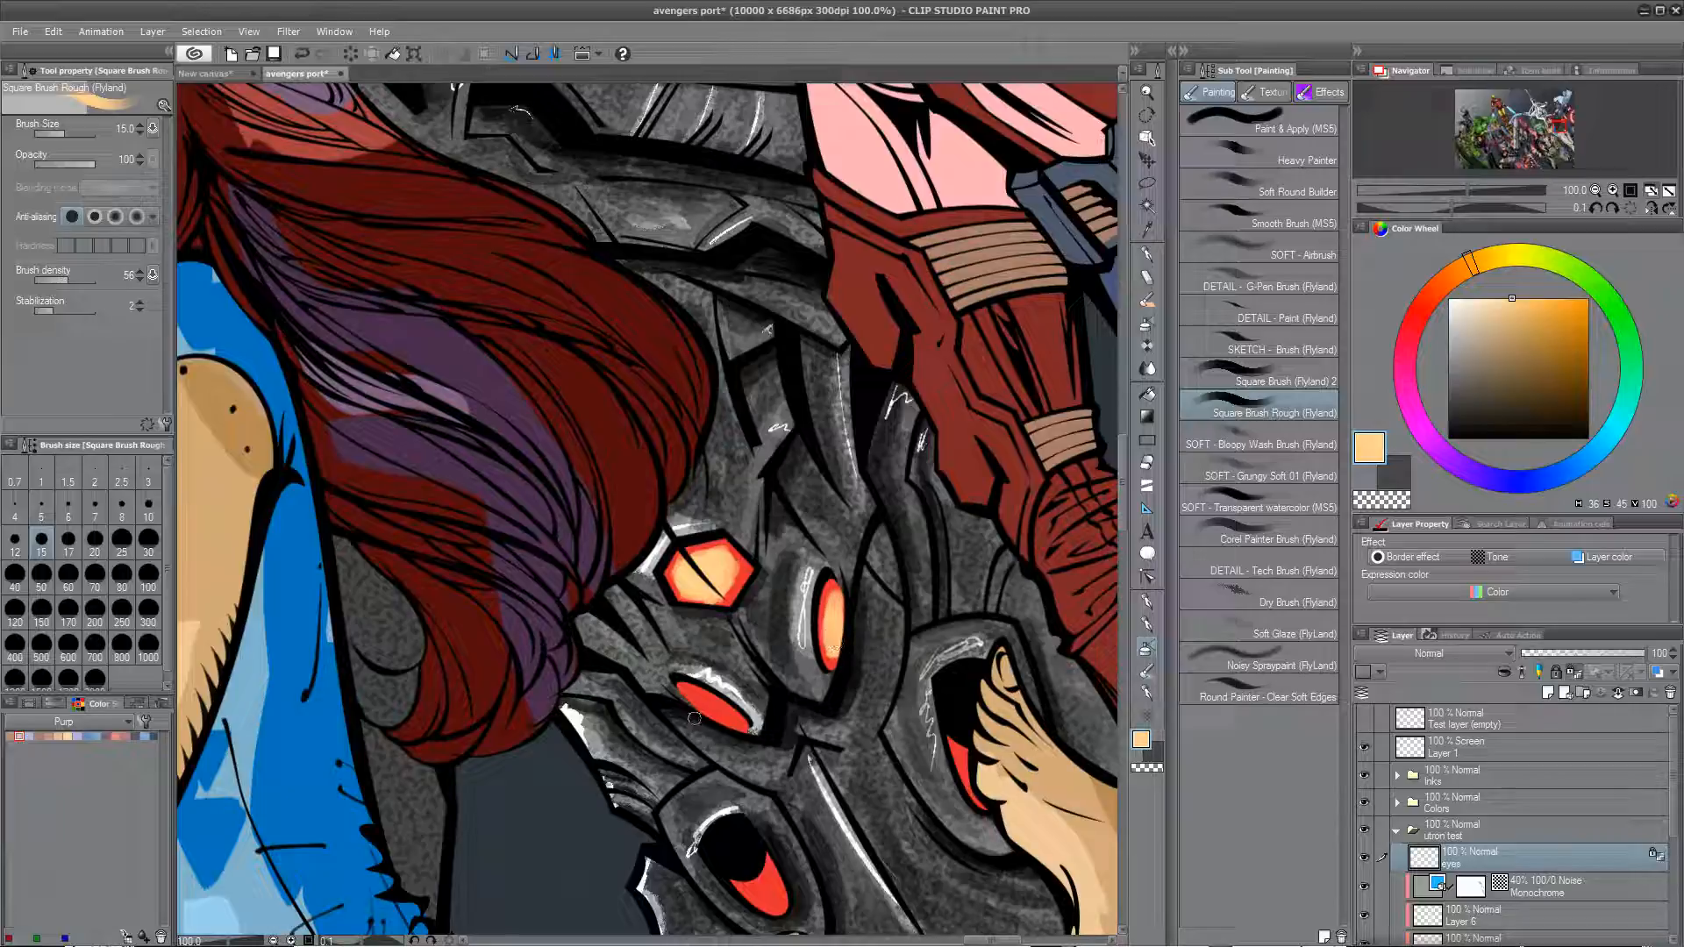
pyautogui.moveTo(699, 701)
pyautogui.mouseDown()
pyautogui.moveTo(725, 718)
pyautogui.moveTo(709, 712)
pyautogui.moveTo(686, 423)
pyautogui.mouseUp()
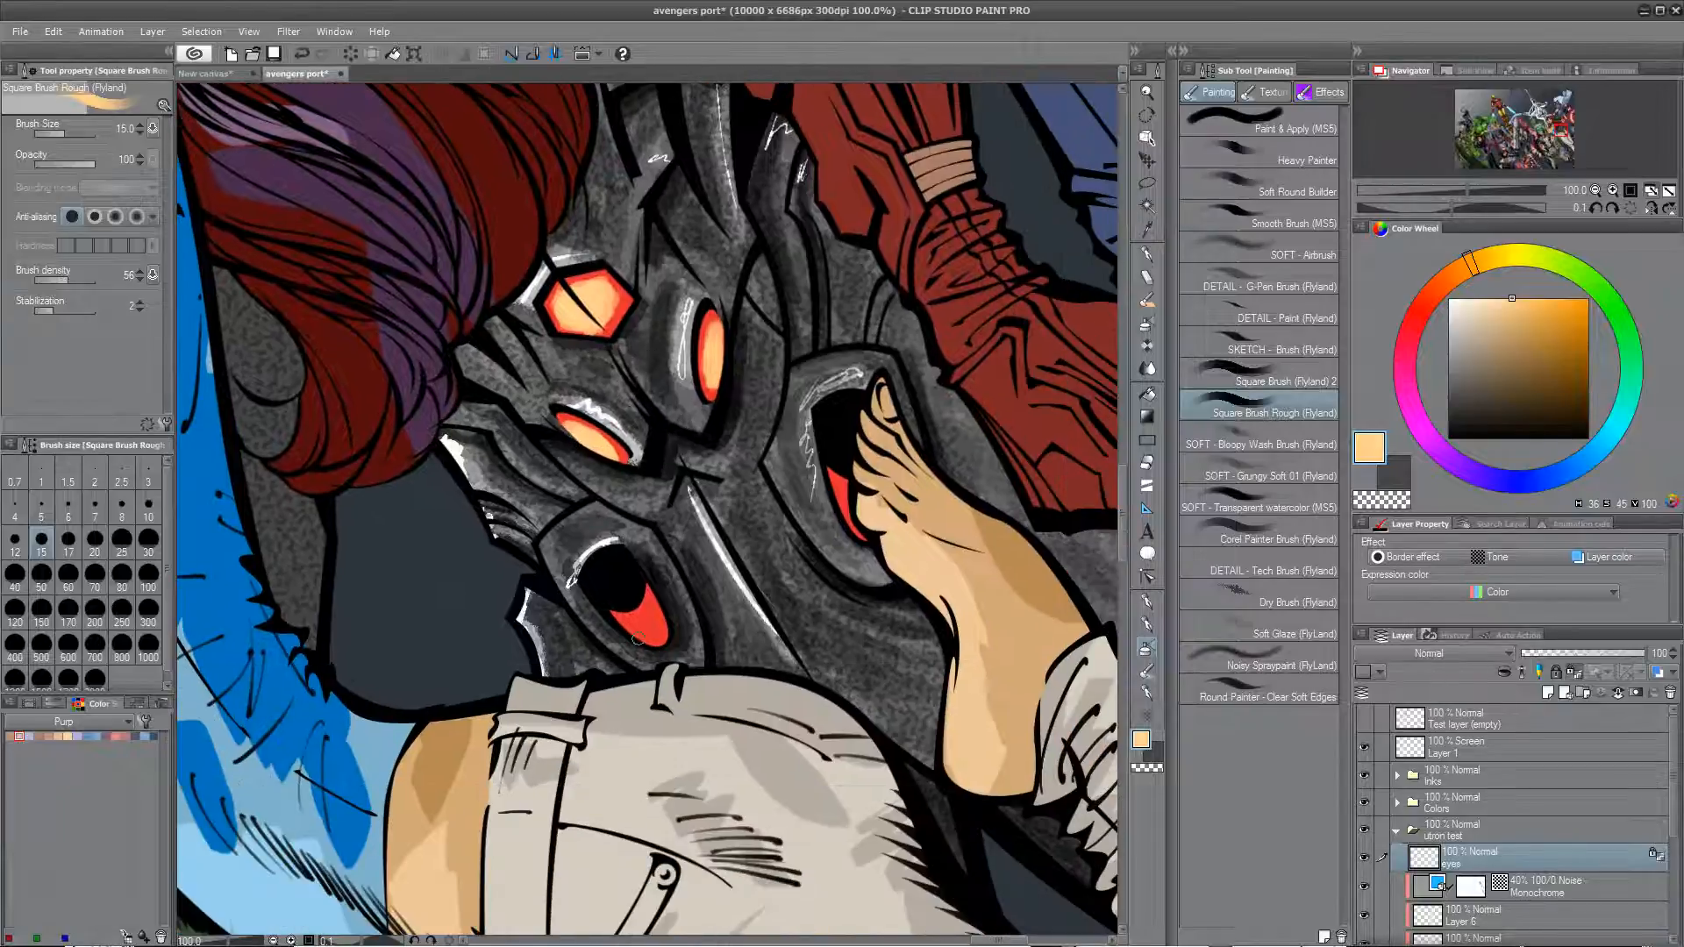
# Step: Paint the light orange into the two lower torso ports with black openings, enlarging the brush to size 20
pyautogui.moveTo(610, 610); pyautogui.dragTo(651, 593)
pyautogui.press(']')
pyautogui.press(']')
pyautogui.moveTo(618, 622)
pyautogui.mouseDown()
pyautogui.moveTo(654, 592)
pyautogui.moveTo(619, 611)
pyautogui.mouseUp()
pyautogui.moveTo(858, 484)
pyautogui.mouseDown()
pyautogui.moveTo(832, 477)
pyautogui.moveTo(848, 500)
pyautogui.mouseUp()
# Step: Paint the light orange into the forearm port and the arm port at the canvas edge, undoing stray strokes
pyautogui.moveTo(863, 599); pyautogui.dragTo(689, 155)
pyautogui.moveTo(653, 809); pyautogui.dragTo(570, 192)
pyautogui.moveTo(628, 604)
pyautogui.mouseDown()
pyautogui.moveTo(622, 640)
pyautogui.moveTo(629, 593)
pyautogui.moveTo(156, 570)
pyautogui.mouseUp()
pyautogui.moveTo(756, 502); pyautogui.dragTo(563, 825)
pyautogui.moveTo(582, 576); pyautogui.dragTo(545, 765)
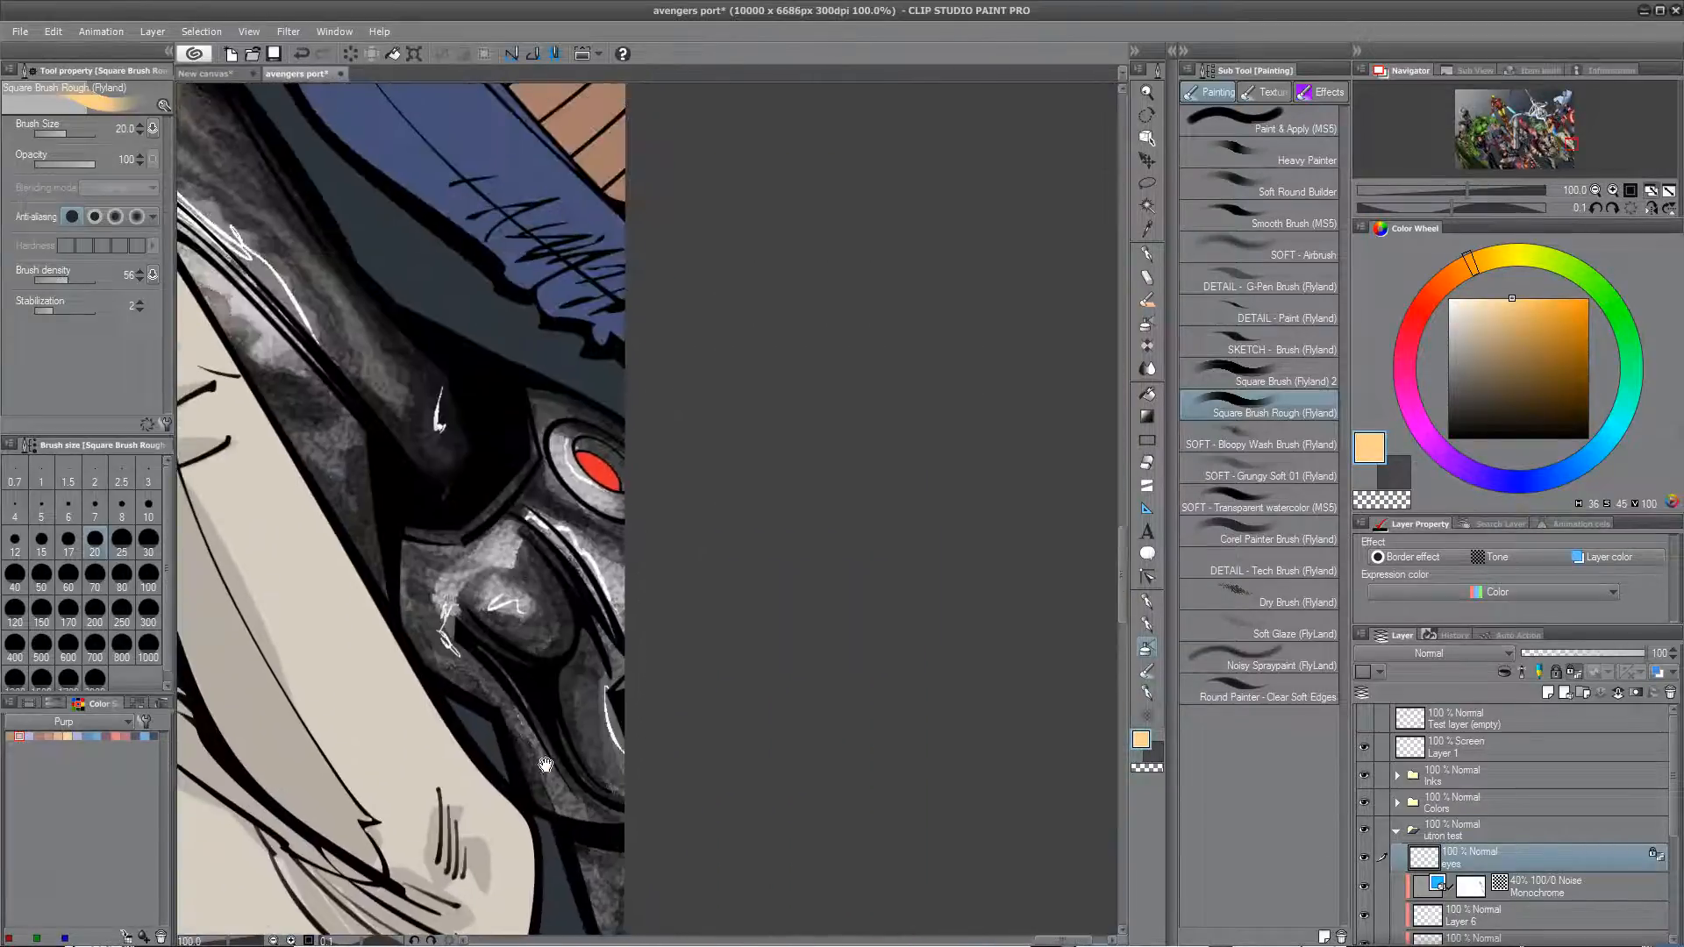
pyautogui.moveTo(579, 455); pyautogui.dragTo(598, 488)
pyautogui.hotkey('ctrl', 'z')
pyautogui.hotkey('ctrl', 'z')
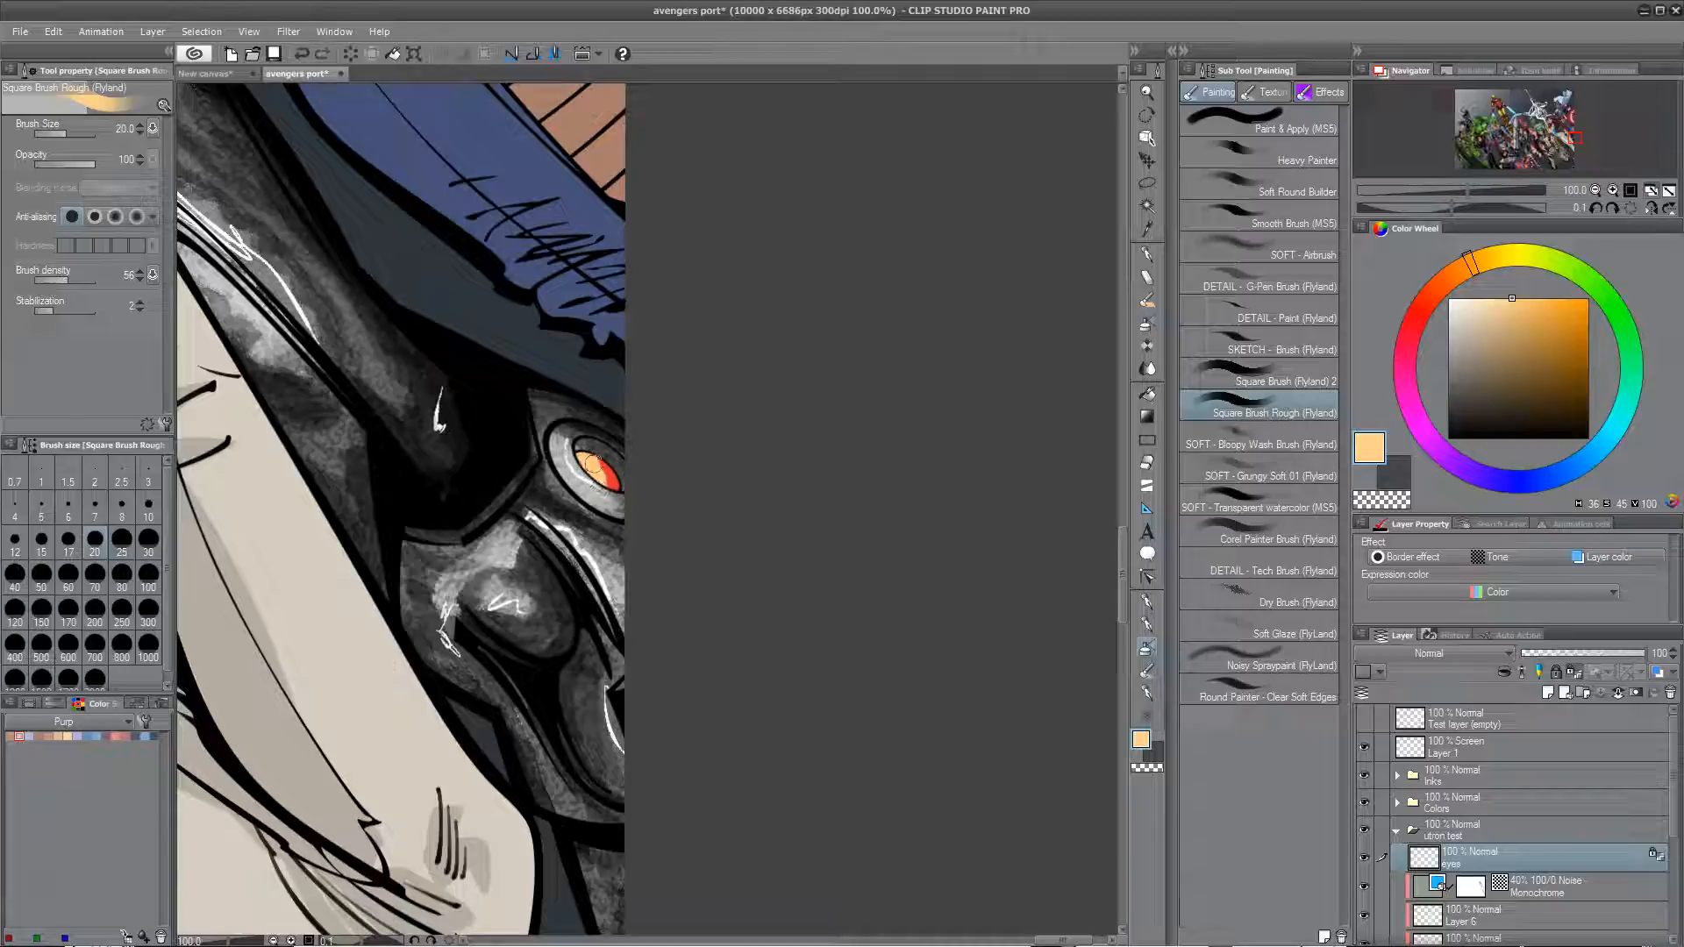
# Step: Sample cream from Ultron's face glow and brighten the centres of the hexagonal, oval and lower torso ports with it
pyautogui.moveTo(271, 341); pyautogui.dragTo(724, 703)
pyautogui.moveTo(412, 428); pyautogui.dragTo(642, 709)
pyautogui.moveTo(411, 153); pyautogui.dragTo(736, 926)
pyautogui.moveTo(639, 658)
pyautogui.mouseDown()
pyautogui.moveTo(749, 826)
pyautogui.moveTo(597, 717)
pyautogui.moveTo(432, 207)
pyautogui.mouseUp()
pyautogui.keyDown('alt'); pyautogui.click(400, 392); pyautogui.keyUp('alt')
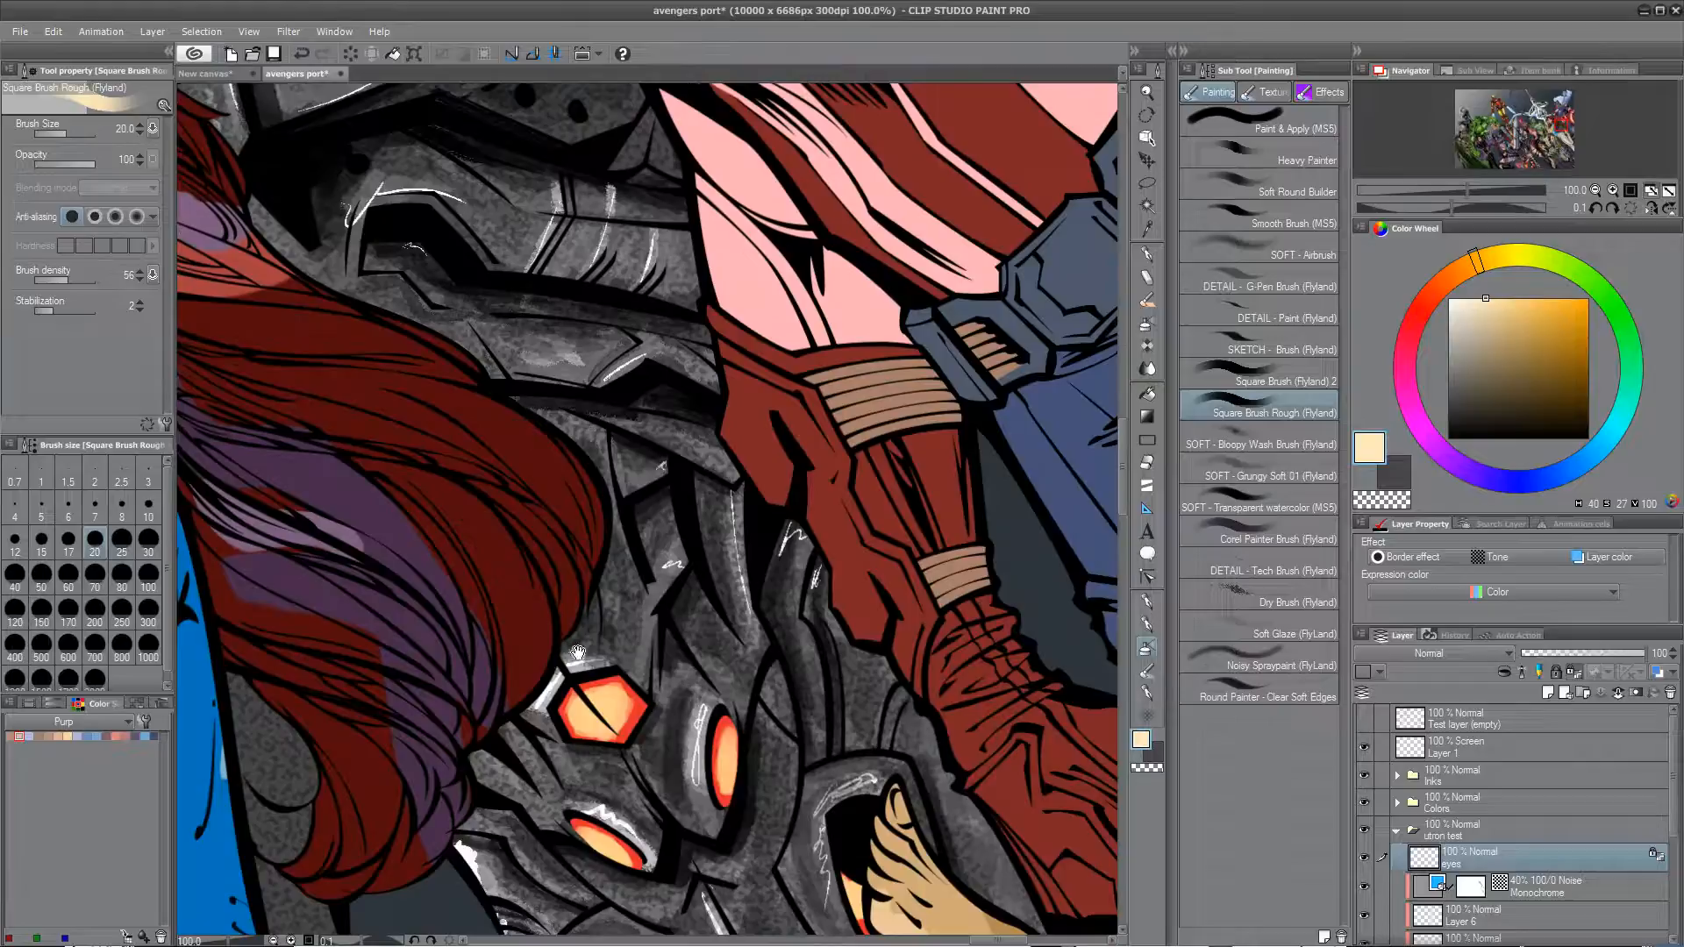
pyautogui.moveTo(577, 653); pyautogui.dragTo(542, 452)
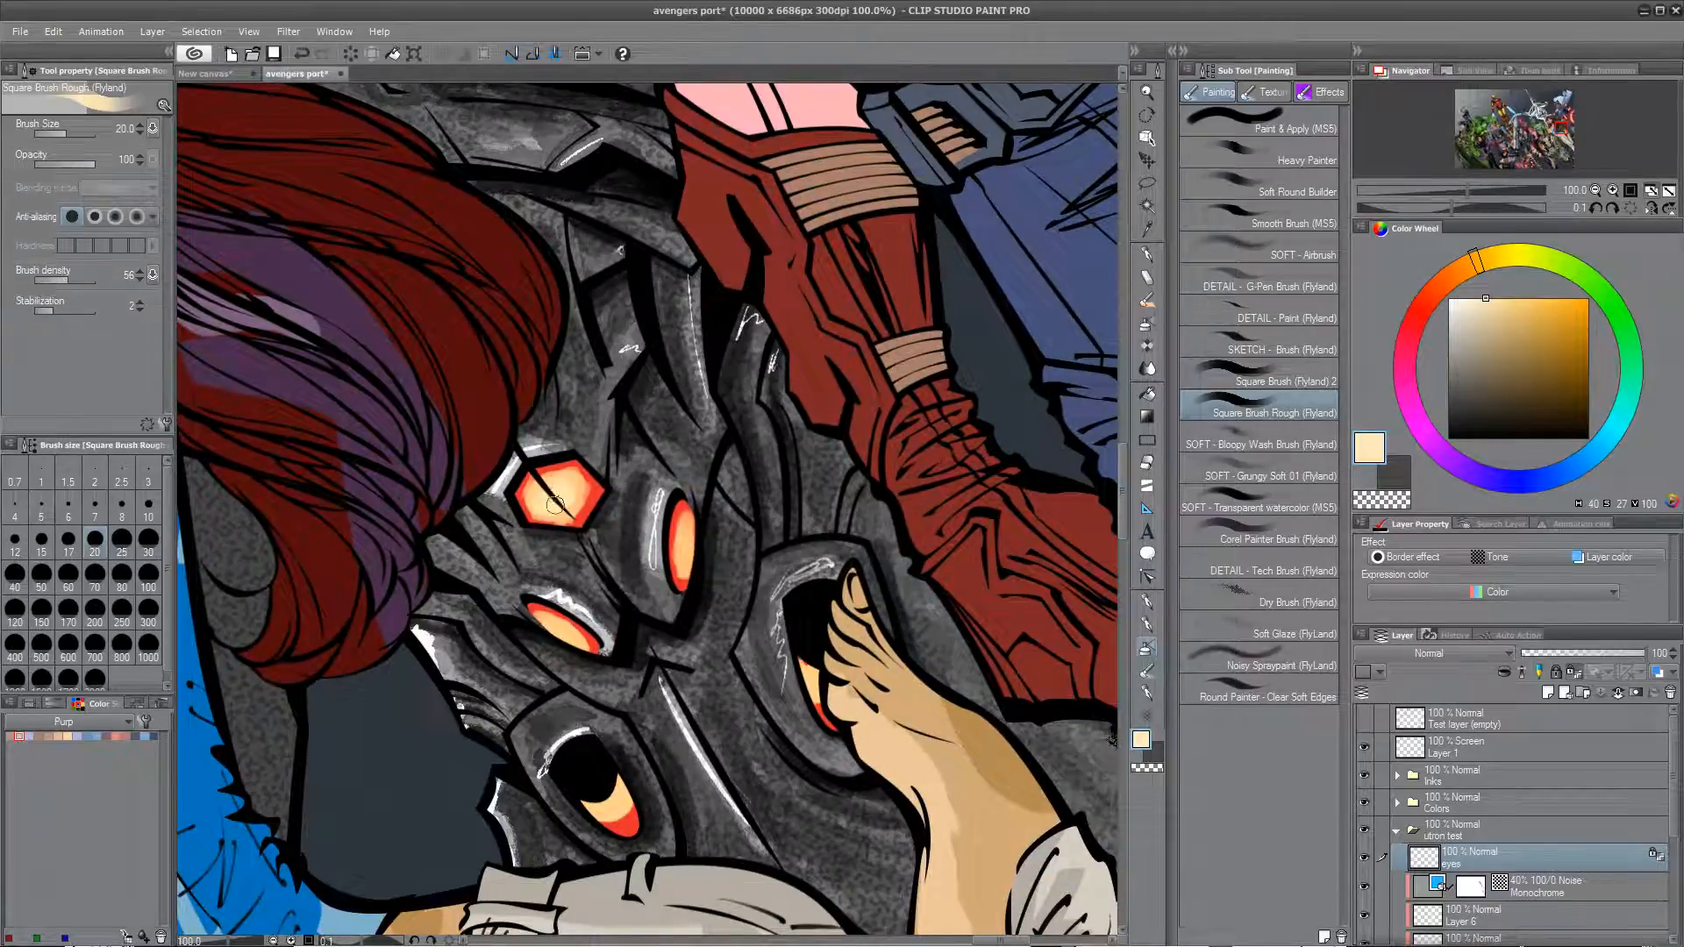
pyautogui.moveTo(568, 625)
pyautogui.mouseDown()
pyautogui.moveTo(547, 632)
pyautogui.moveTo(573, 643)
pyautogui.mouseUp()
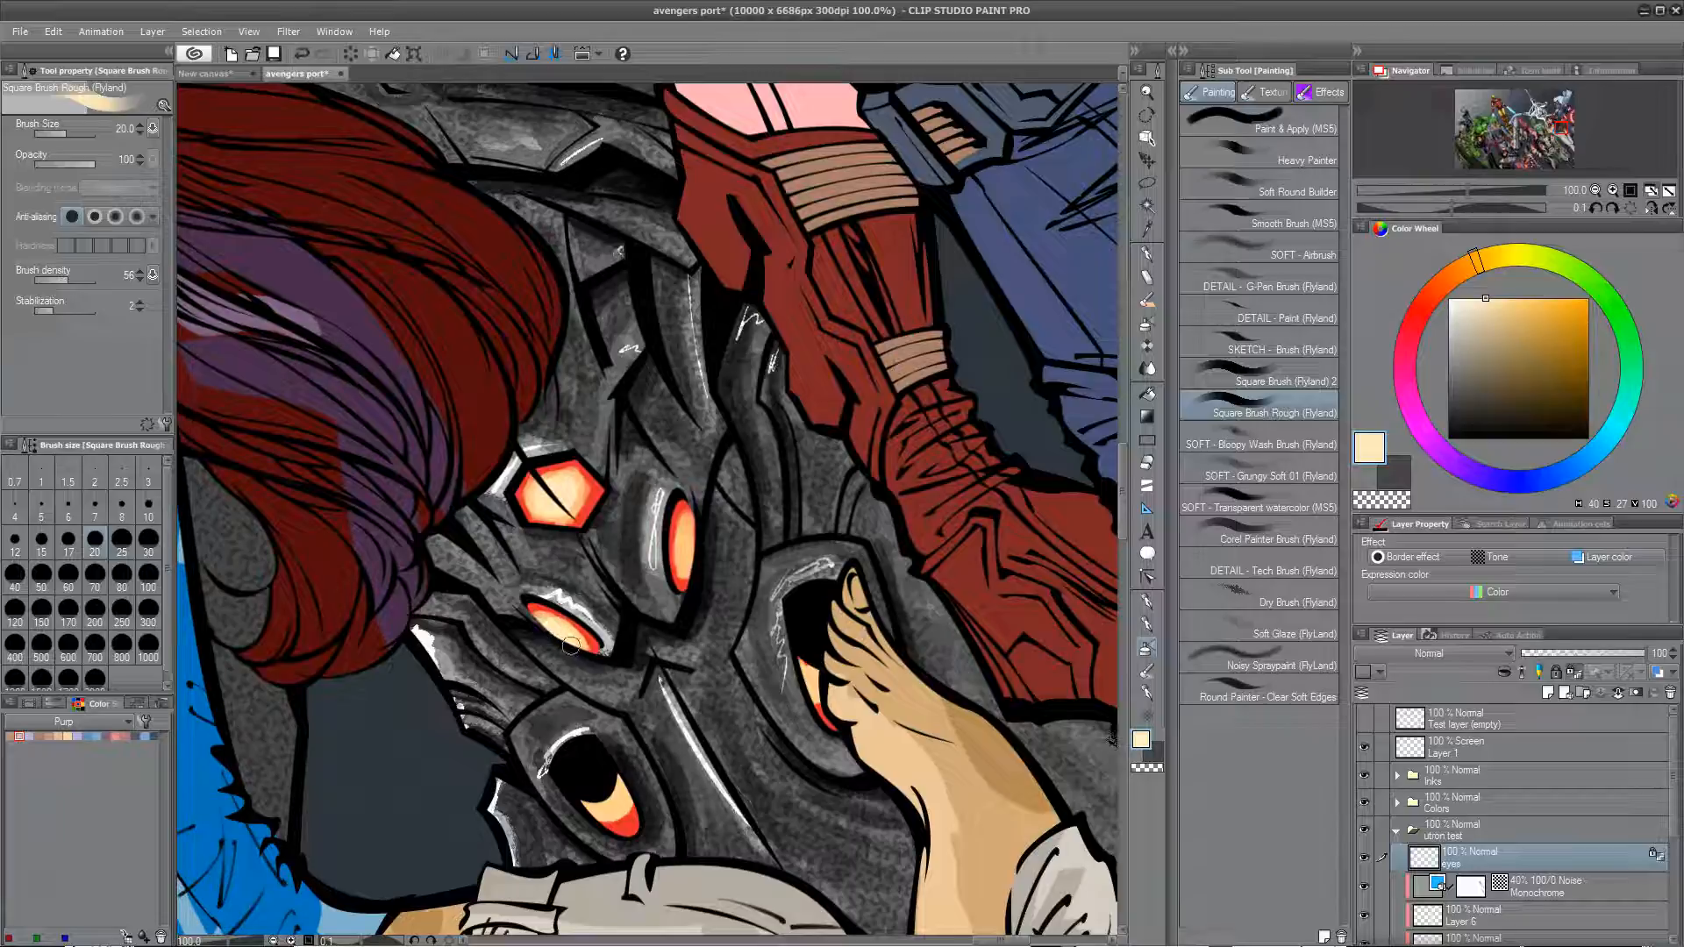
pyautogui.moveTo(708, 545)
pyautogui.mouseDown()
pyautogui.moveTo(689, 540)
pyautogui.moveTo(743, 372)
pyautogui.mouseUp()
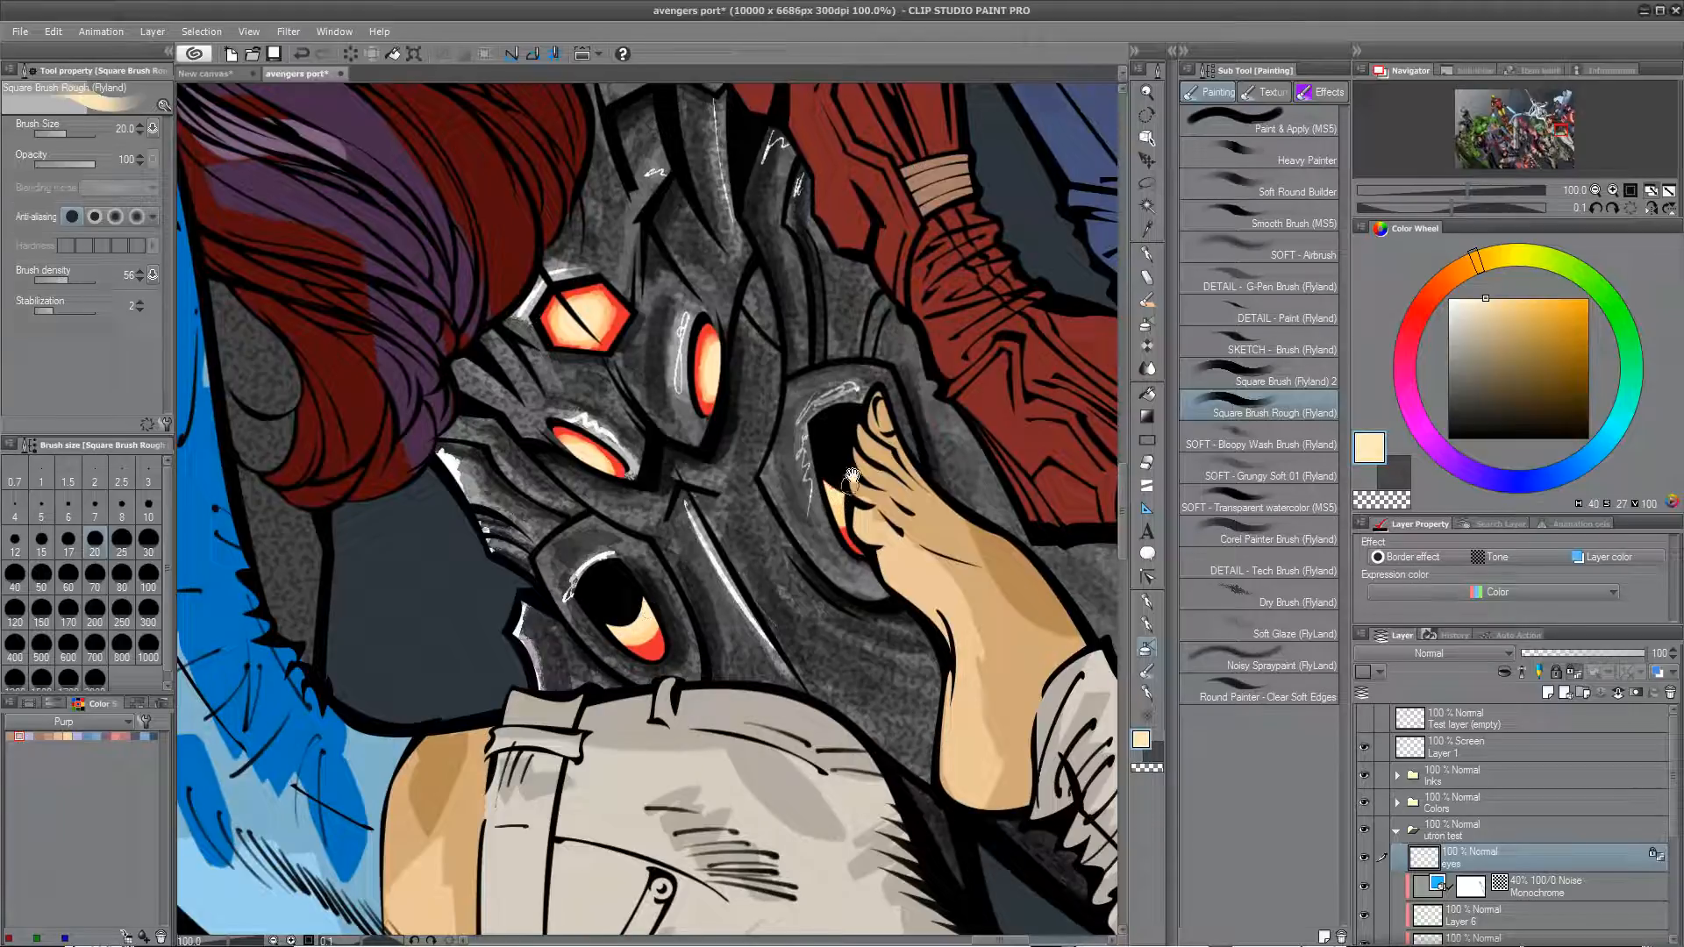
# Step: Paint the cream glow into the ports on Ultron's clawed hand and forearm
pyautogui.moveTo(736, 619); pyautogui.dragTo(691, 140)
pyautogui.moveTo(561, 634); pyautogui.dragTo(626, 569)
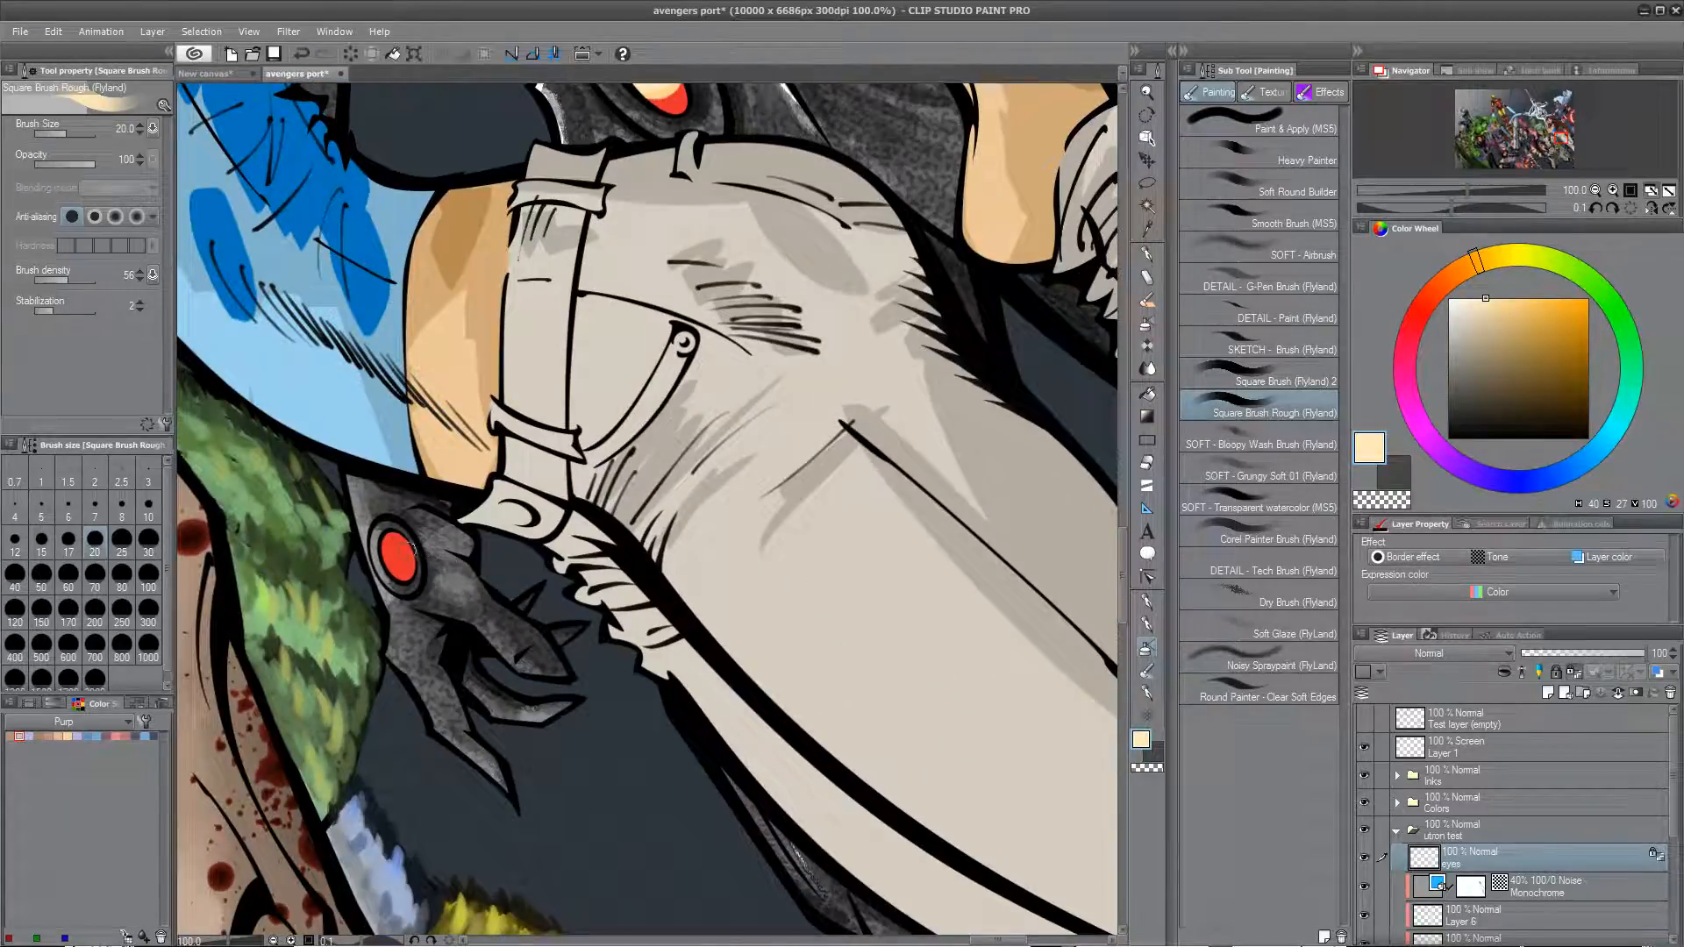
pyautogui.moveTo(397, 555); pyautogui.dragTo(414, 542)
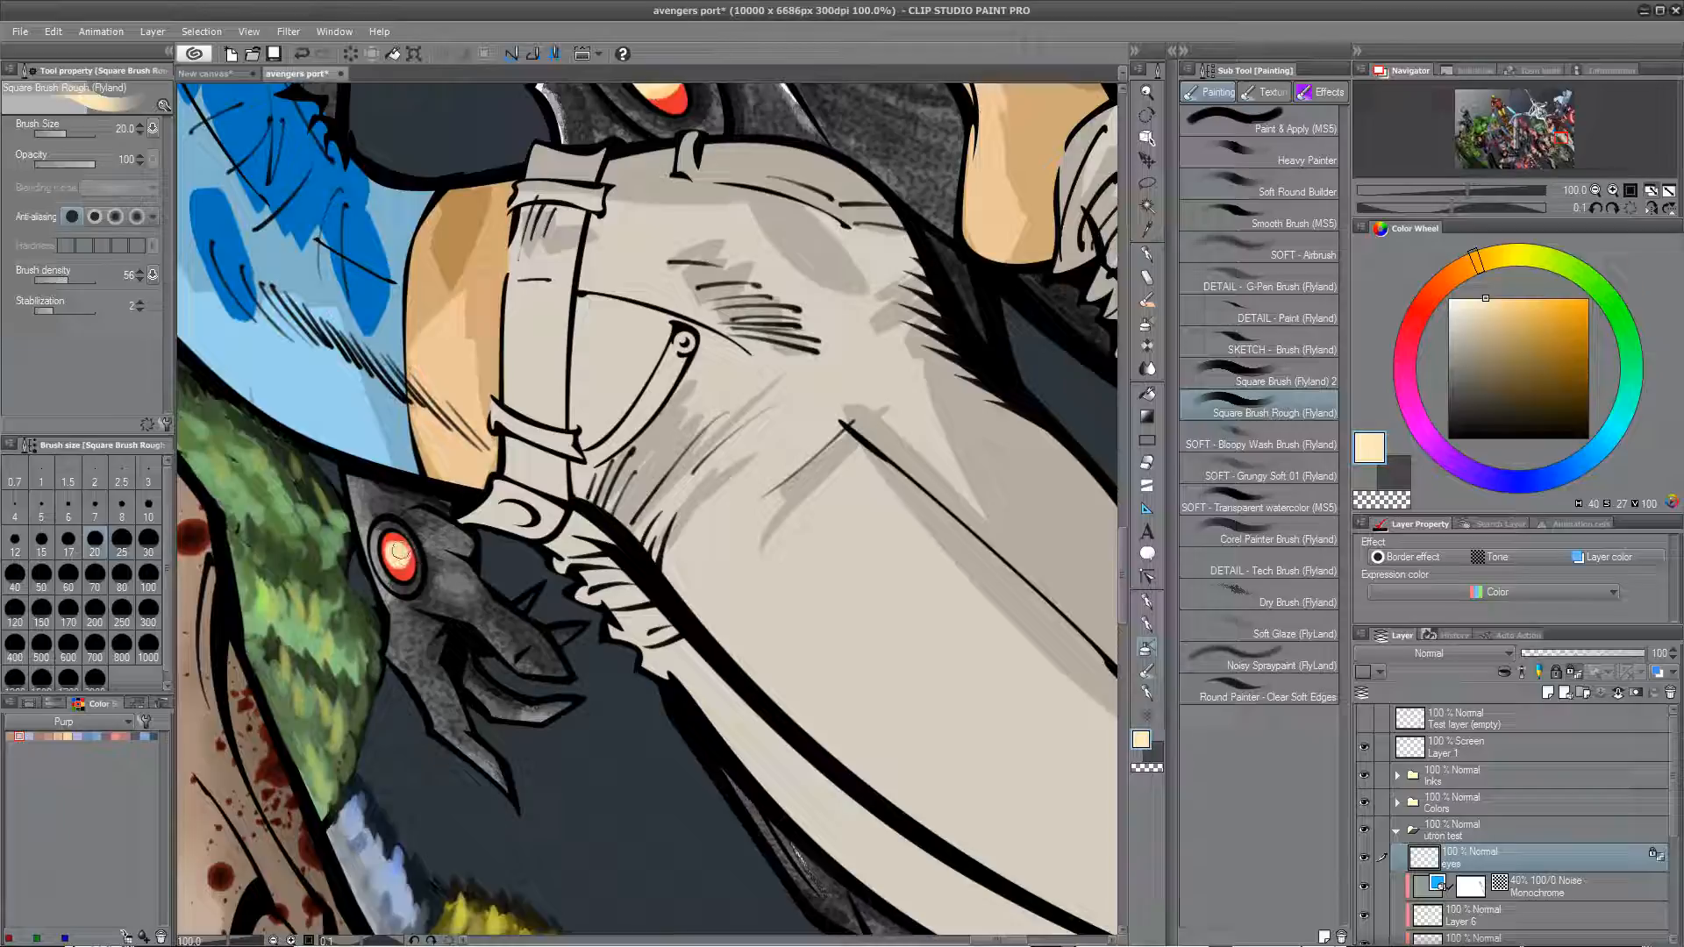
pyautogui.moveTo(684, 596); pyautogui.dragTo(409, 240)
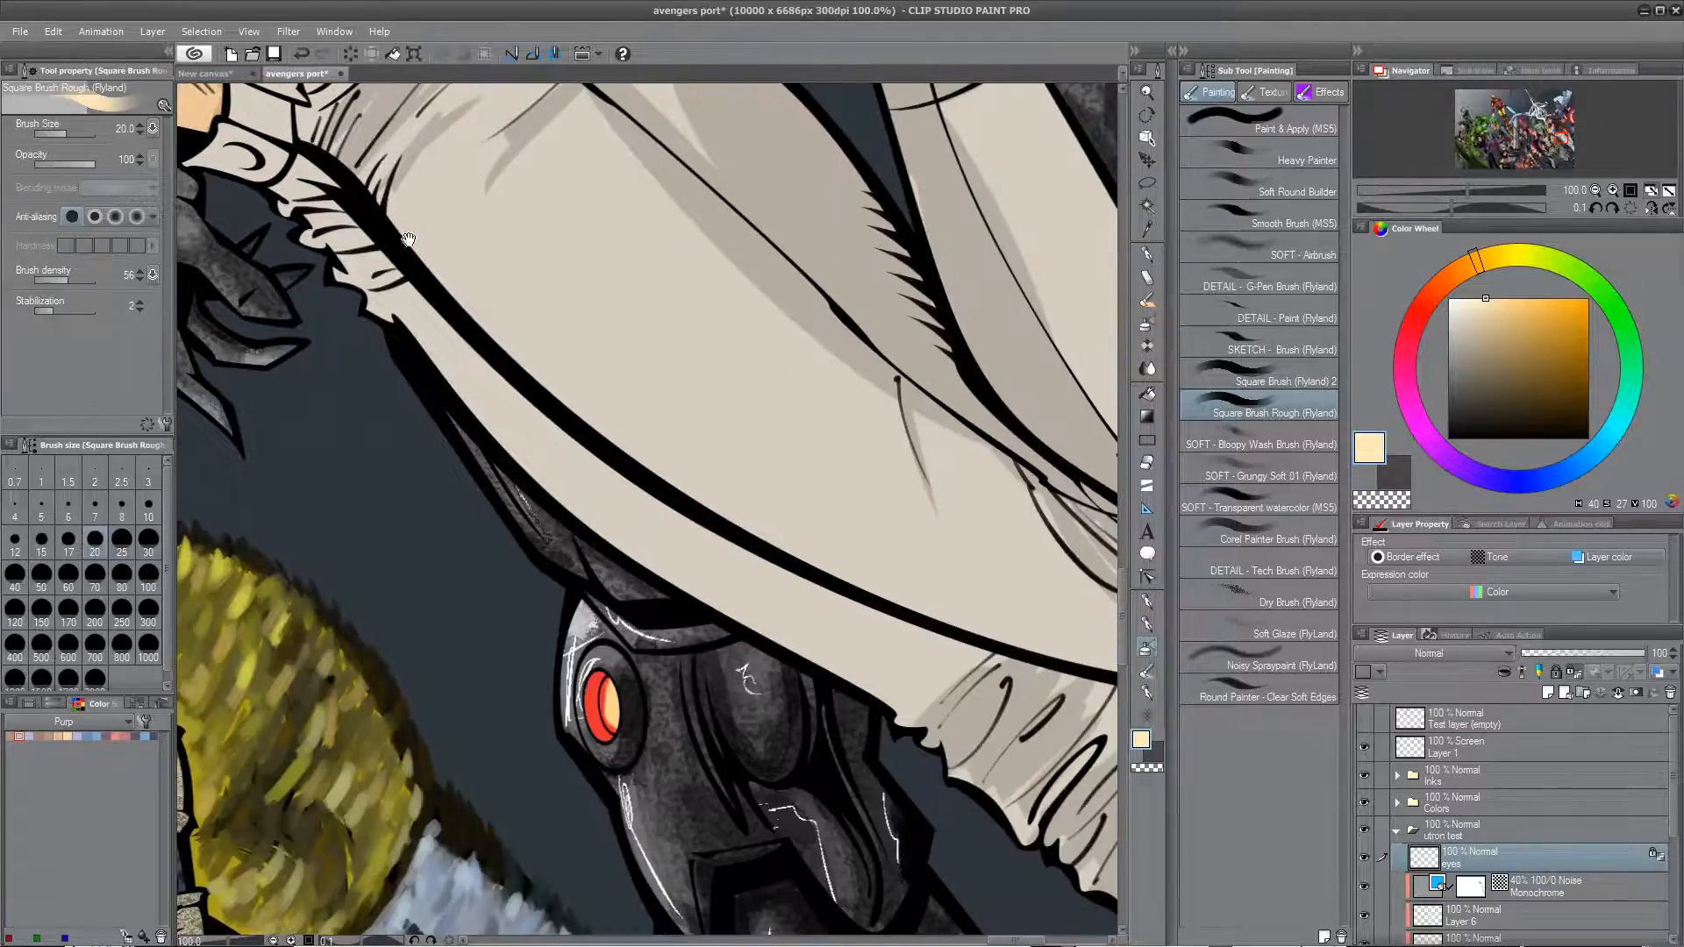
pyautogui.moveTo(622, 698)
pyautogui.mouseDown()
pyautogui.moveTo(616, 717)
pyautogui.moveTo(618, 694)
pyautogui.mouseUp()
# Step: Brighten the arm port at the canvas edge with the same cream
pyautogui.moveTo(722, 741); pyautogui.dragTo(465, 352)
pyautogui.moveTo(868, 486); pyautogui.dragTo(636, 681)
pyautogui.moveTo(820, 404); pyautogui.dragTo(416, 858)
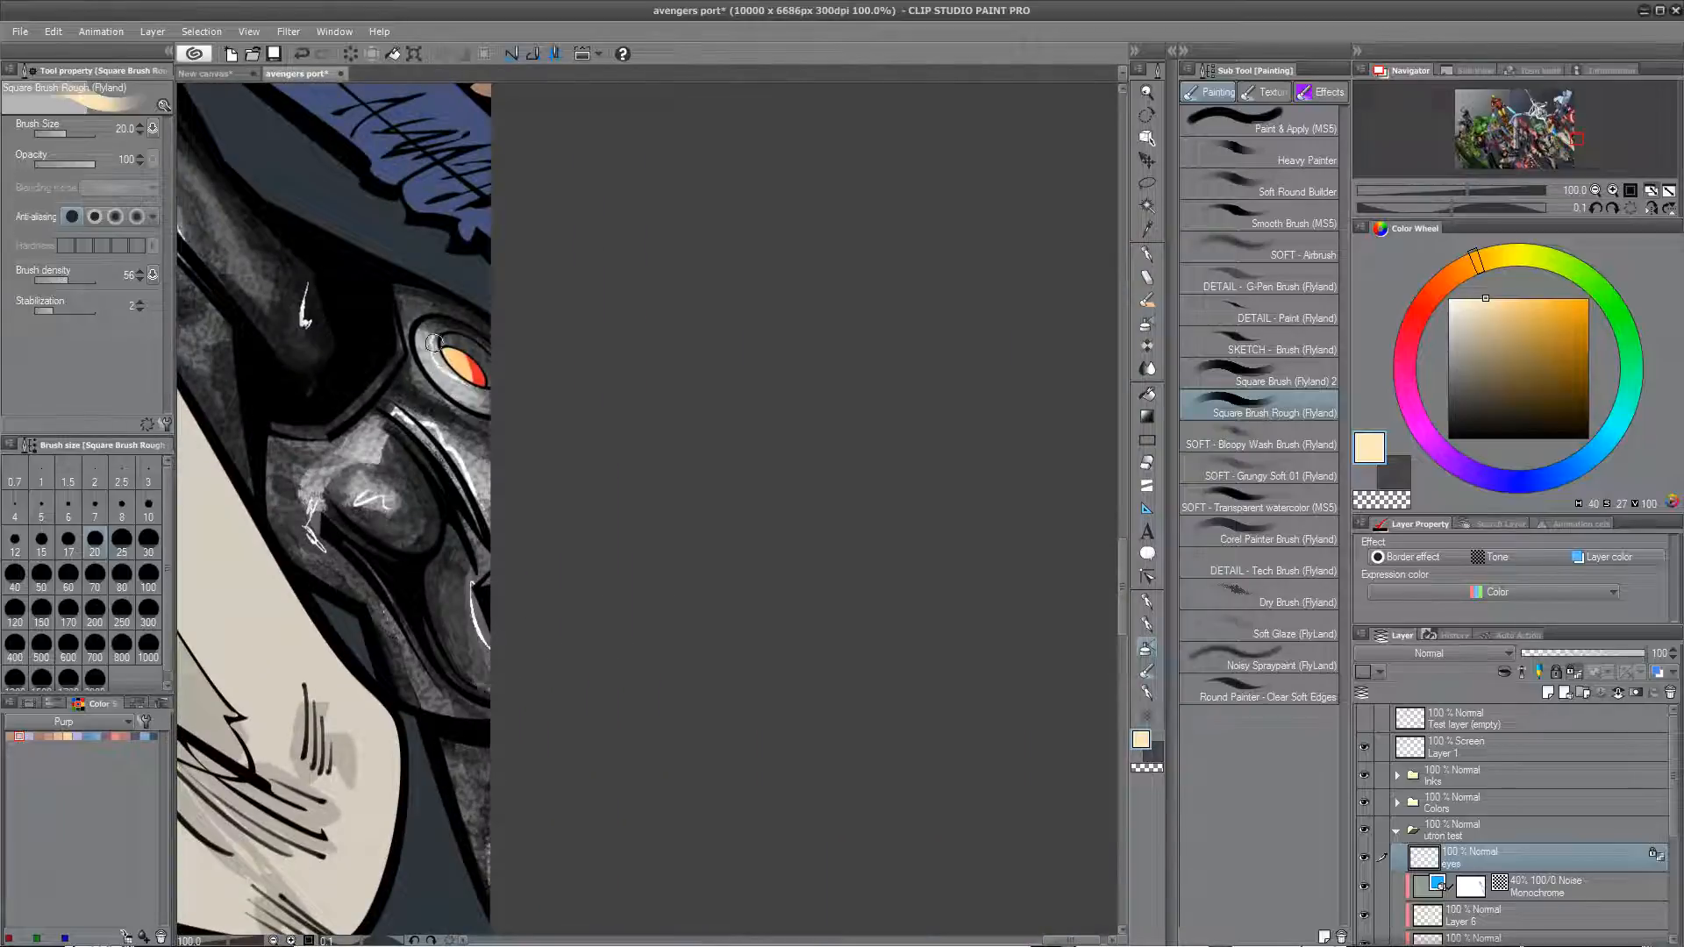
pyautogui.moveTo(456, 581); pyautogui.dragTo(629, 622)
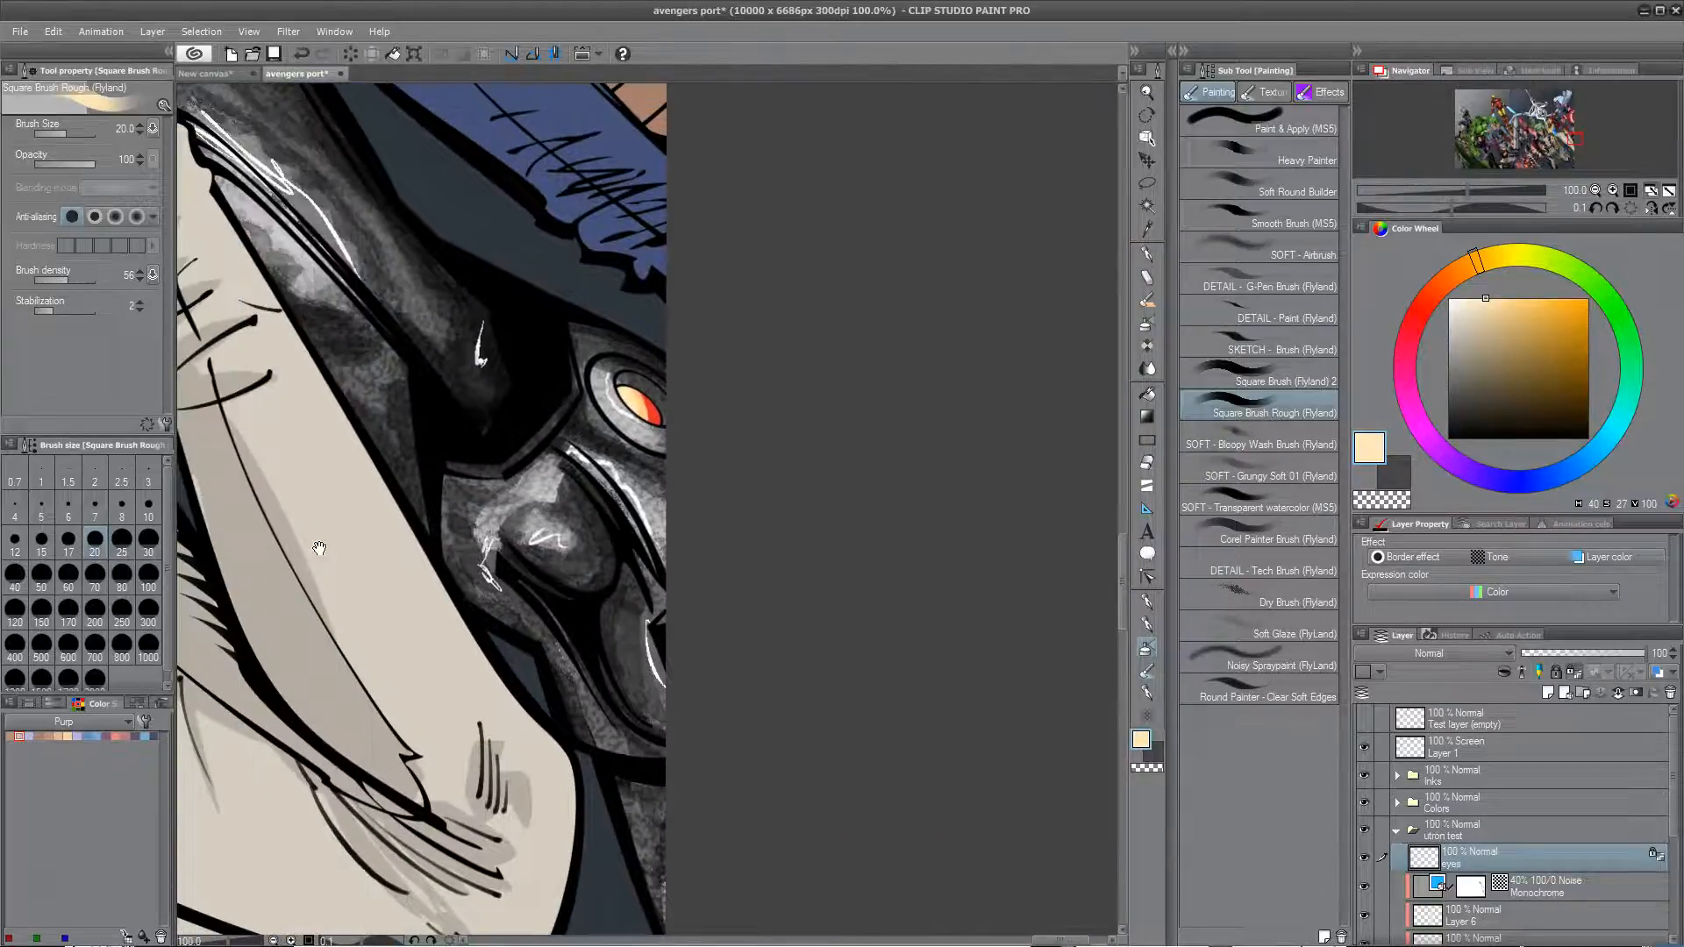
# Step: Sample the palest near-white yellow from Ultron's face glow and brighten the centres of his torso ports with it
pyautogui.moveTo(319, 549); pyautogui.dragTo(710, 857)
pyautogui.moveTo(360, 519); pyautogui.dragTo(648, 819)
pyautogui.moveTo(541, 616); pyautogui.dragTo(718, 797)
pyautogui.moveTo(421, 289); pyautogui.dragTo(537, 655)
pyautogui.moveTo(479, 329)
pyautogui.mouseDown()
pyautogui.moveTo(644, 772)
pyautogui.moveTo(505, 319)
pyautogui.mouseUp()
pyautogui.keyDown('alt'); pyautogui.click(311, 389); pyautogui.keyUp('alt')
pyautogui.moveTo(568, 711); pyautogui.dragTo(459, 349)
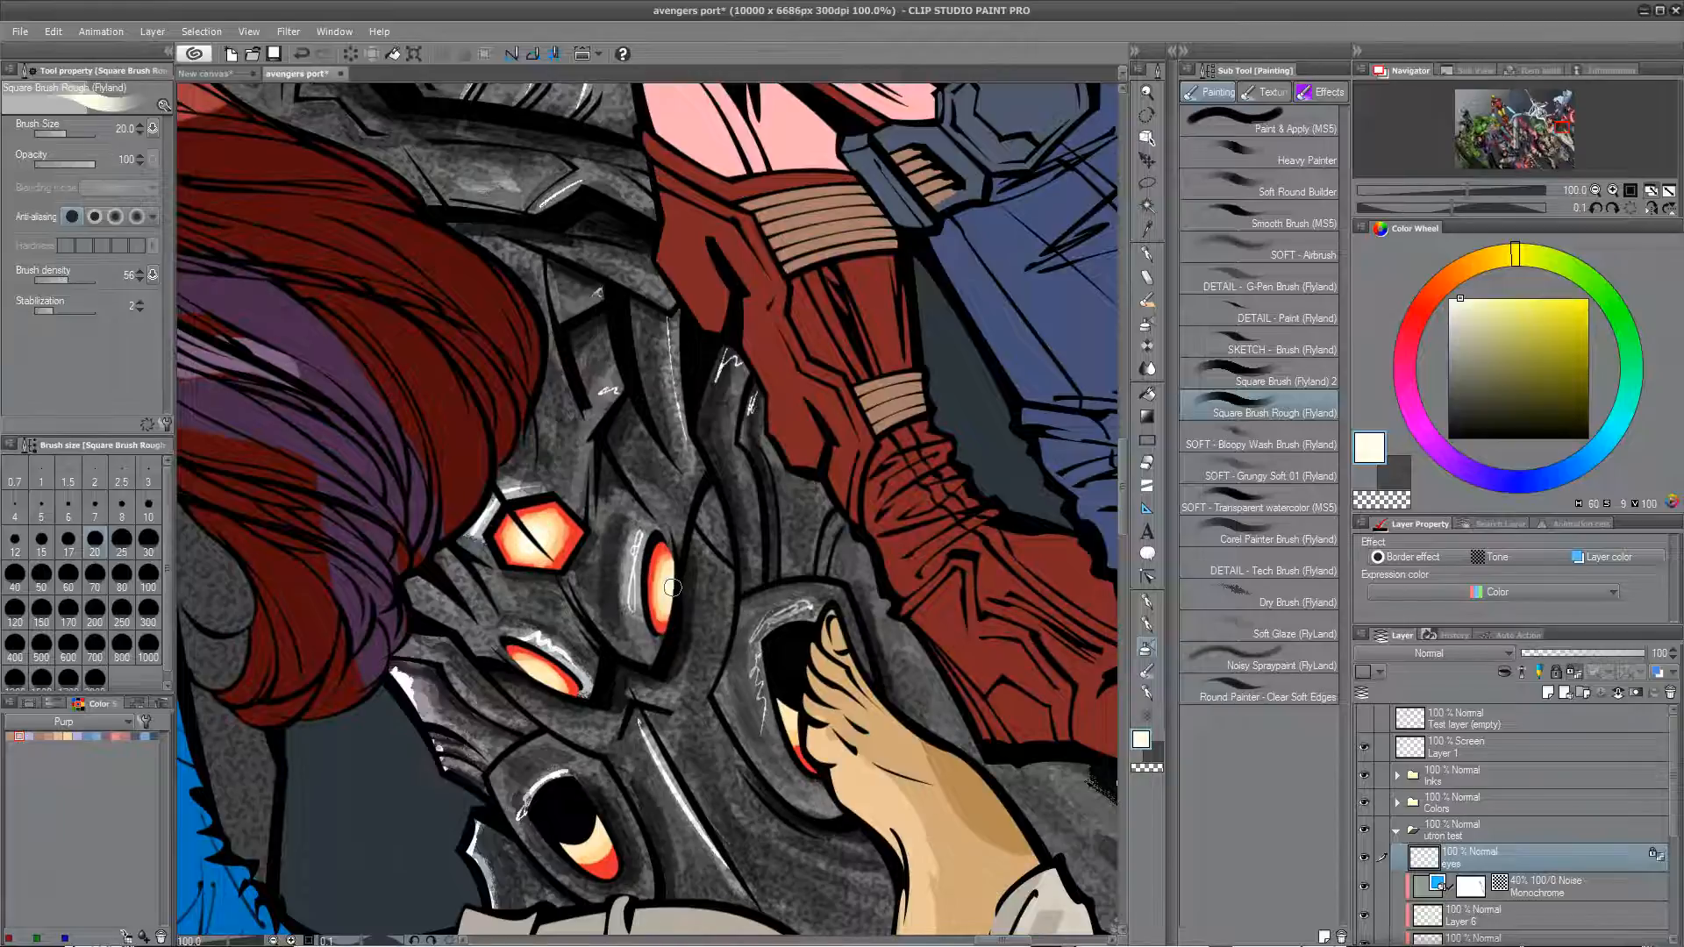
pyautogui.moveTo(677, 590); pyautogui.dragTo(752, 432)
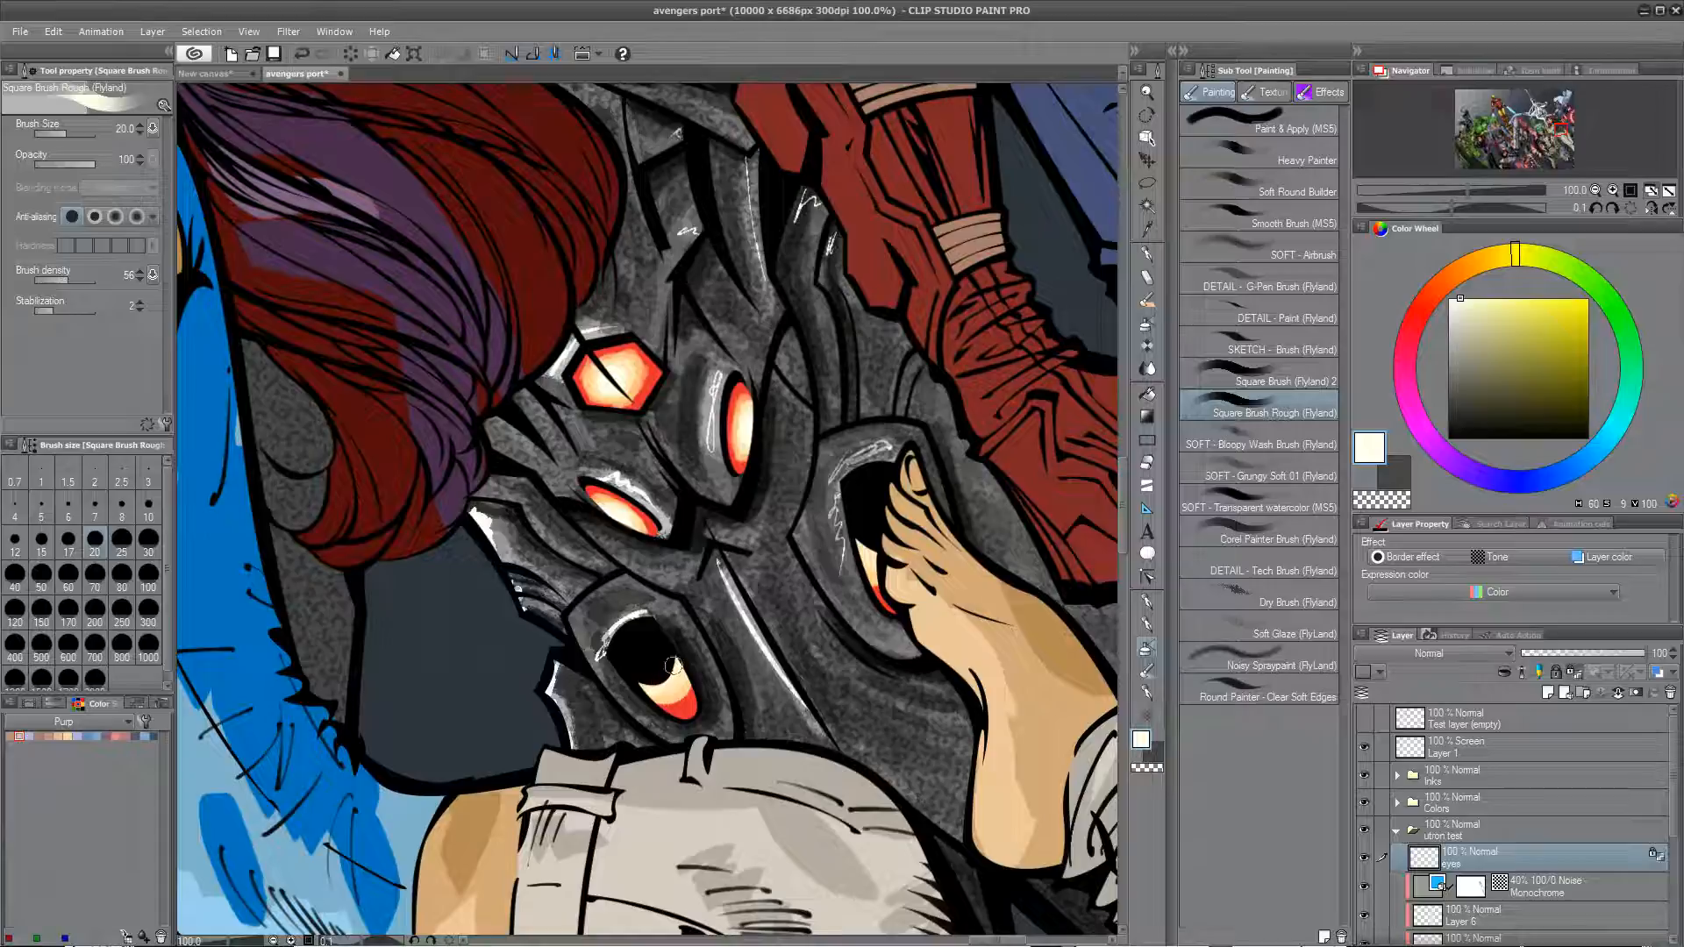
# Step: Add the near-white highlight to the glowing ports on Ultron's clawed hand and forearm
pyautogui.moveTo(904, 596); pyautogui.dragTo(696, 187)
pyautogui.moveTo(581, 718)
pyautogui.mouseDown()
pyautogui.moveTo(720, 513)
pyautogui.moveTo(740, 517)
pyautogui.mouseUp()
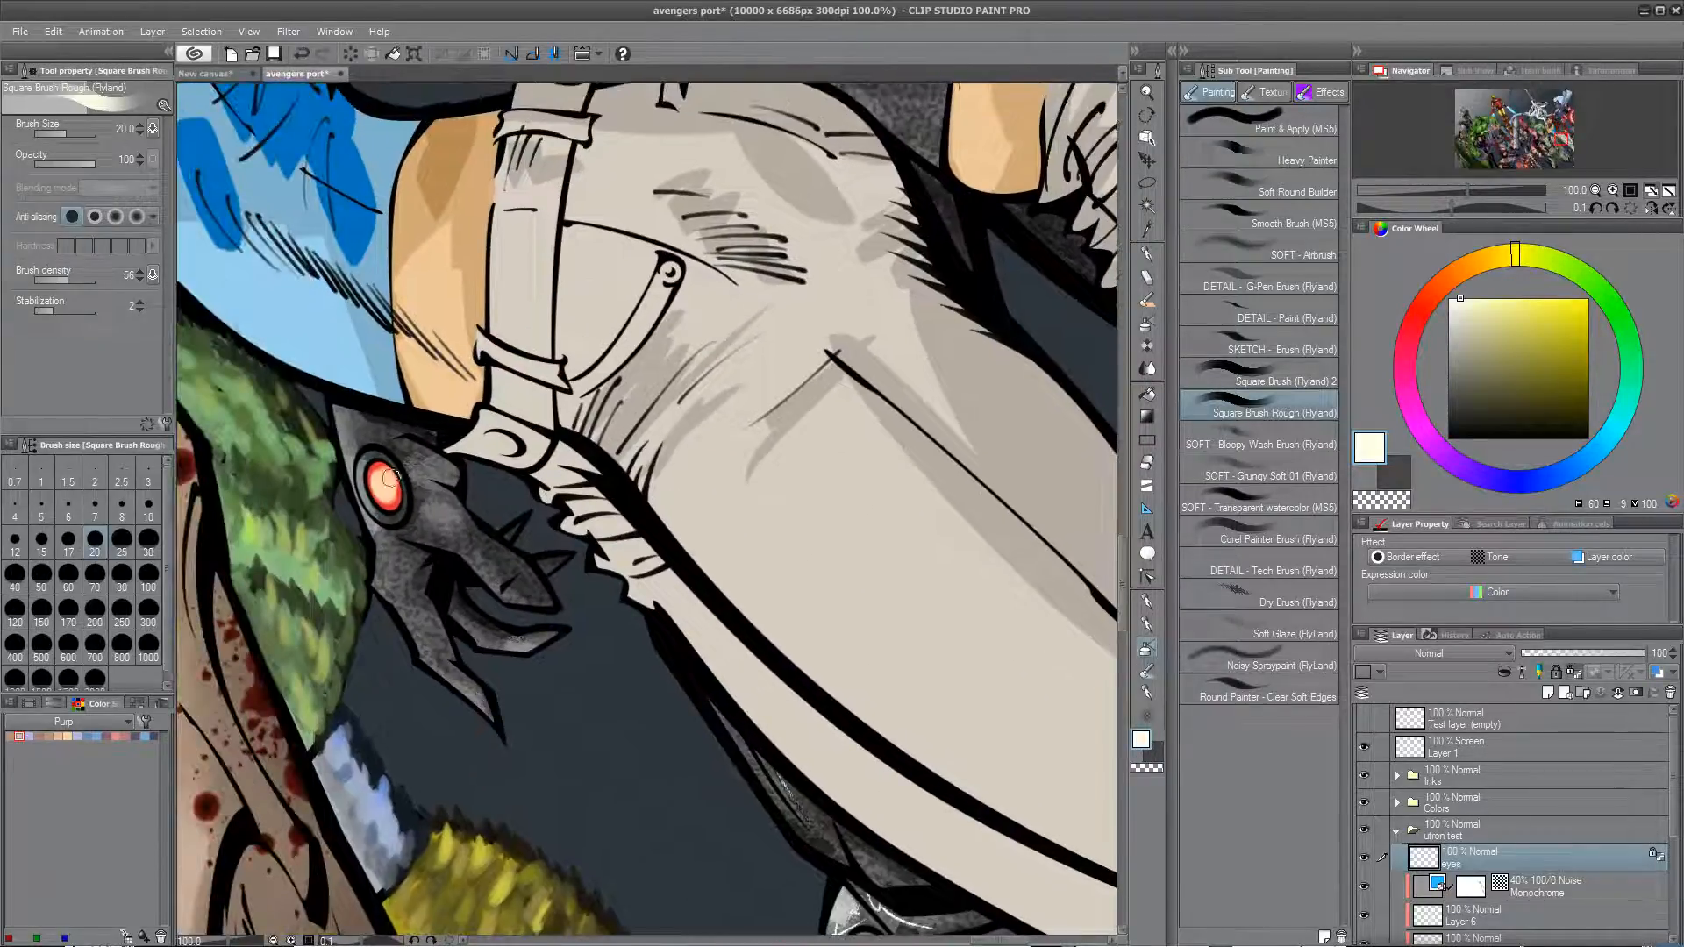
pyautogui.moveTo(384, 487); pyautogui.dragTo(394, 462)
pyautogui.moveTo(933, 650); pyautogui.dragTo(710, 339)
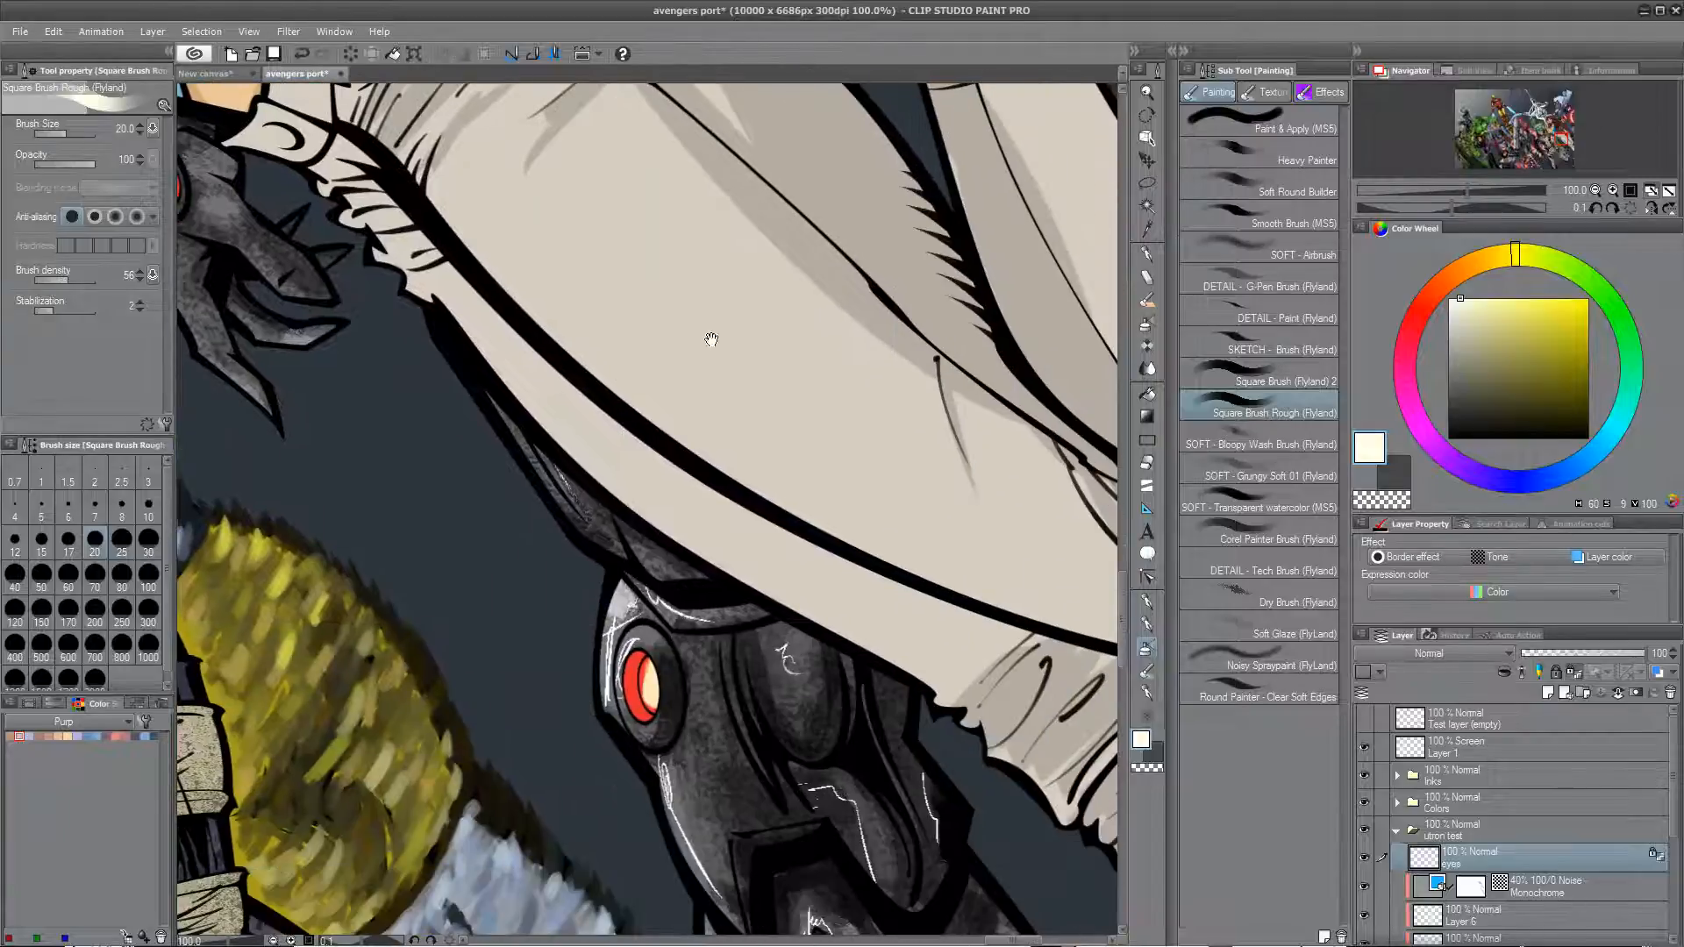
pyautogui.moveTo(655, 669); pyautogui.dragTo(656, 666)
pyautogui.moveTo(791, 593); pyautogui.dragTo(451, 609)
pyautogui.moveTo(1040, 125)
pyautogui.mouseDown()
pyautogui.moveTo(743, 429)
pyautogui.moveTo(714, 513)
pyautogui.mouseUp()
pyautogui.moveTo(592, 644); pyautogui.dragTo(624, 755)
pyautogui.moveTo(543, 670); pyautogui.dragTo(713, 736)
pyautogui.moveTo(595, 583); pyautogui.dragTo(751, 834)
pyautogui.moveTo(413, 558); pyautogui.dragTo(669, 711)
pyautogui.moveTo(575, 612); pyautogui.dragTo(650, 668)
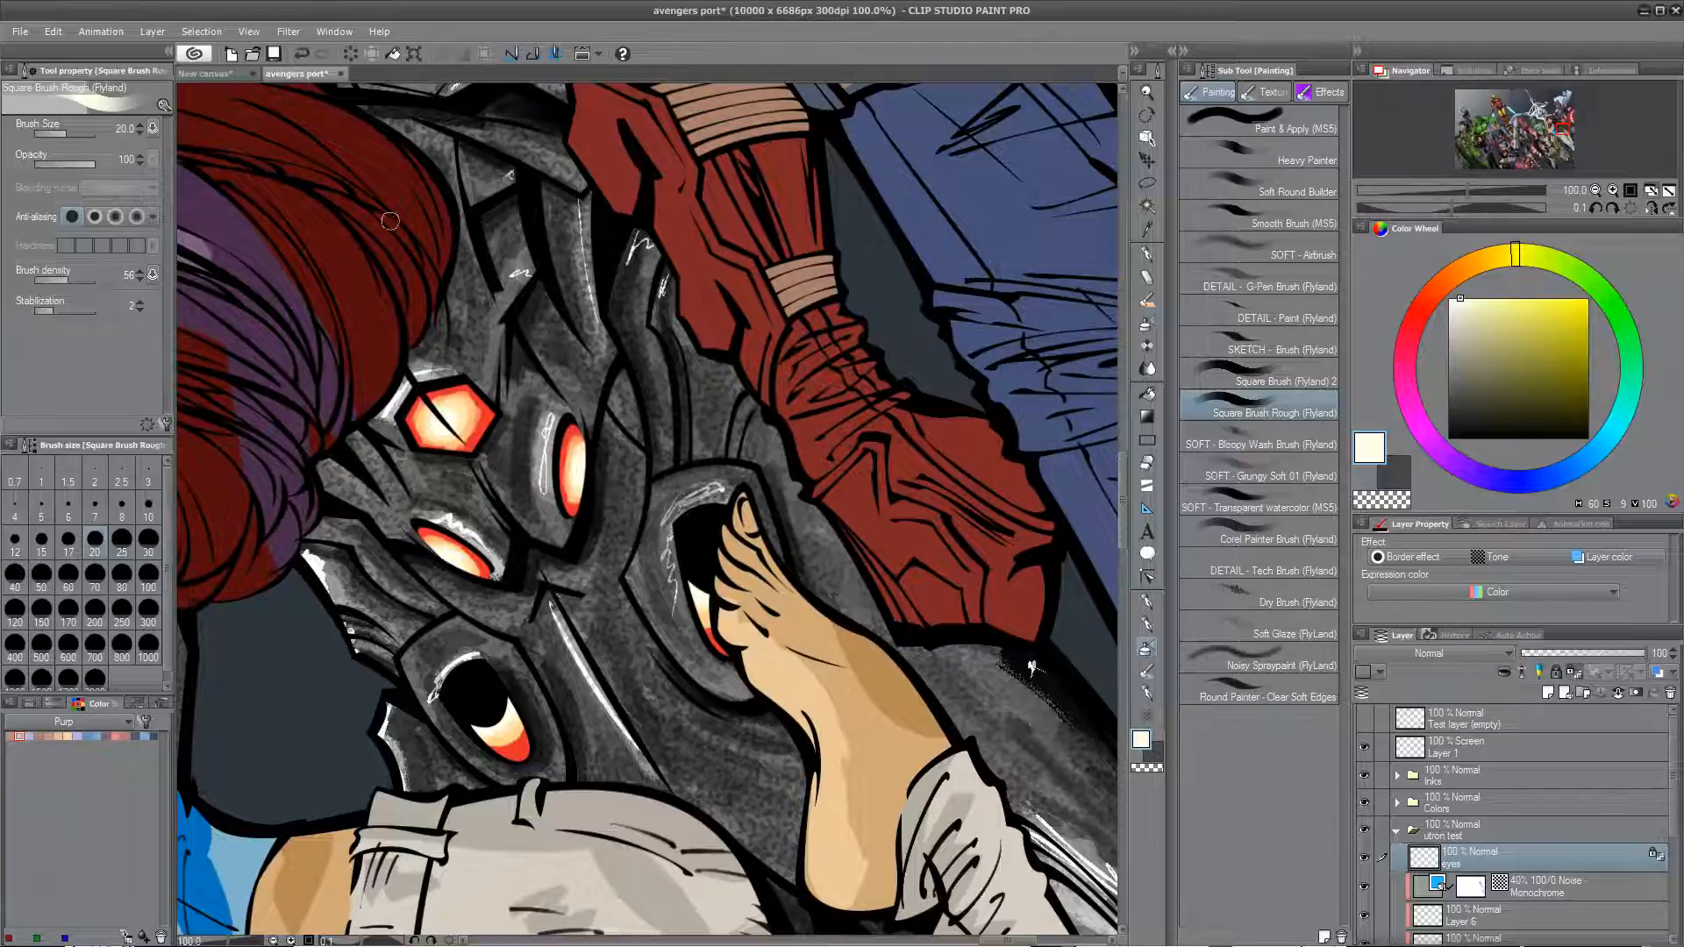
# Step: Blend the orange and cream glow in the lower torso port using the Smooth Painter blender at size 60
pyautogui.click(1148, 369)
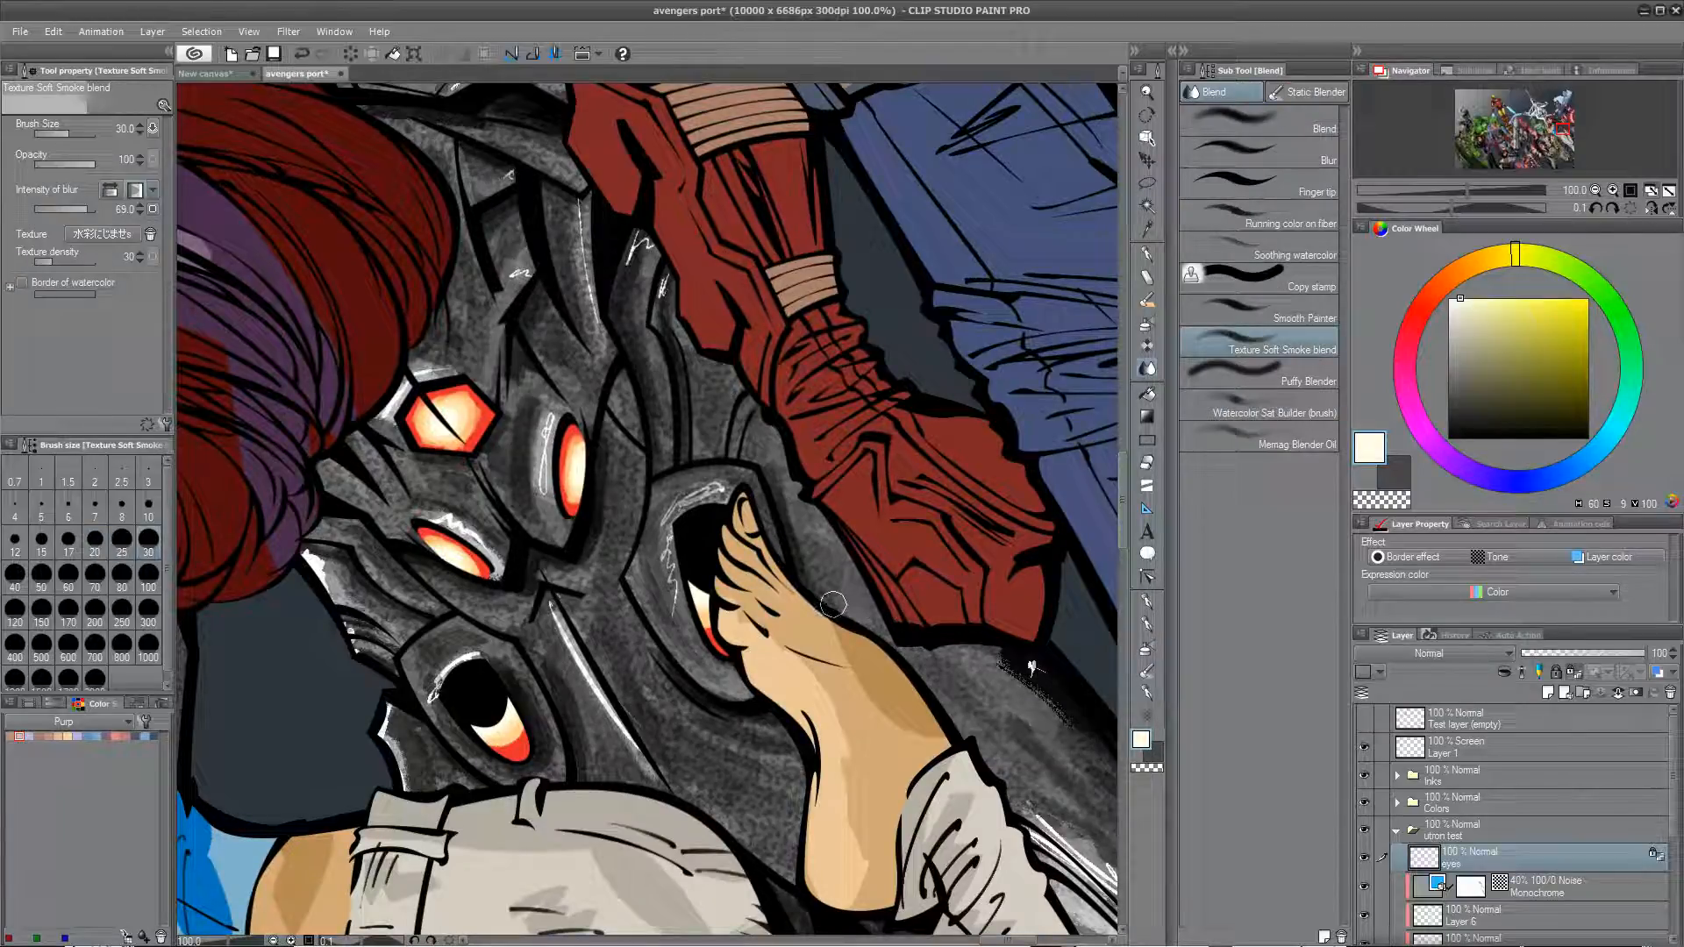
pyautogui.click(1278, 321)
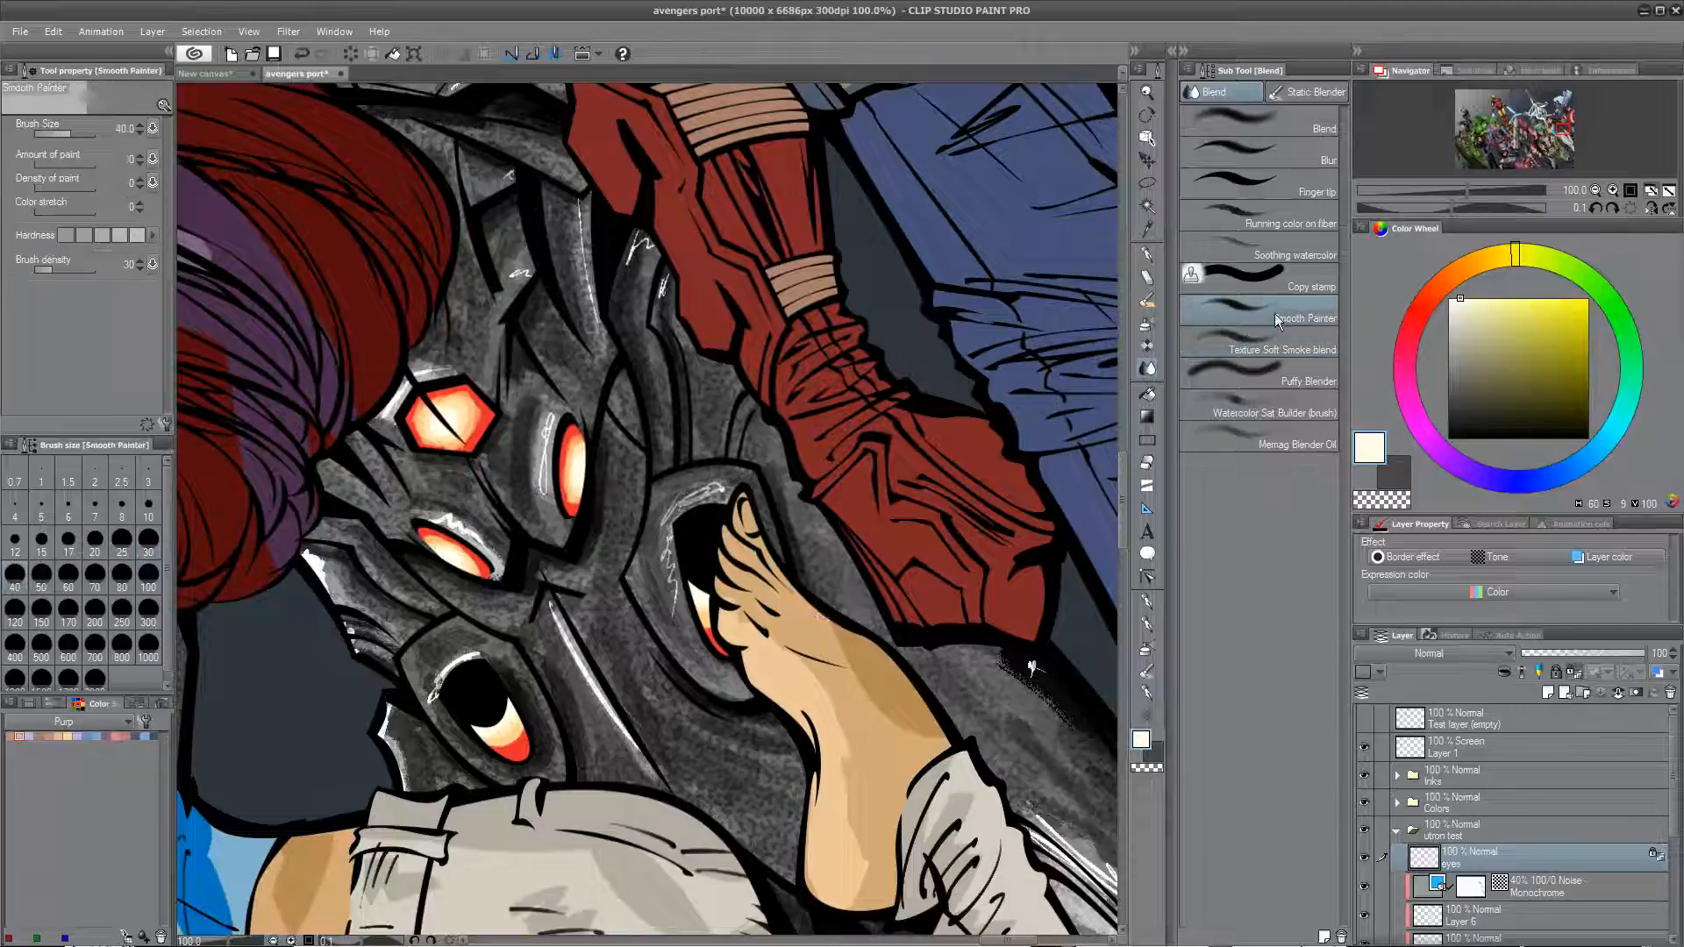
pyautogui.scroll(2, 691, 475)
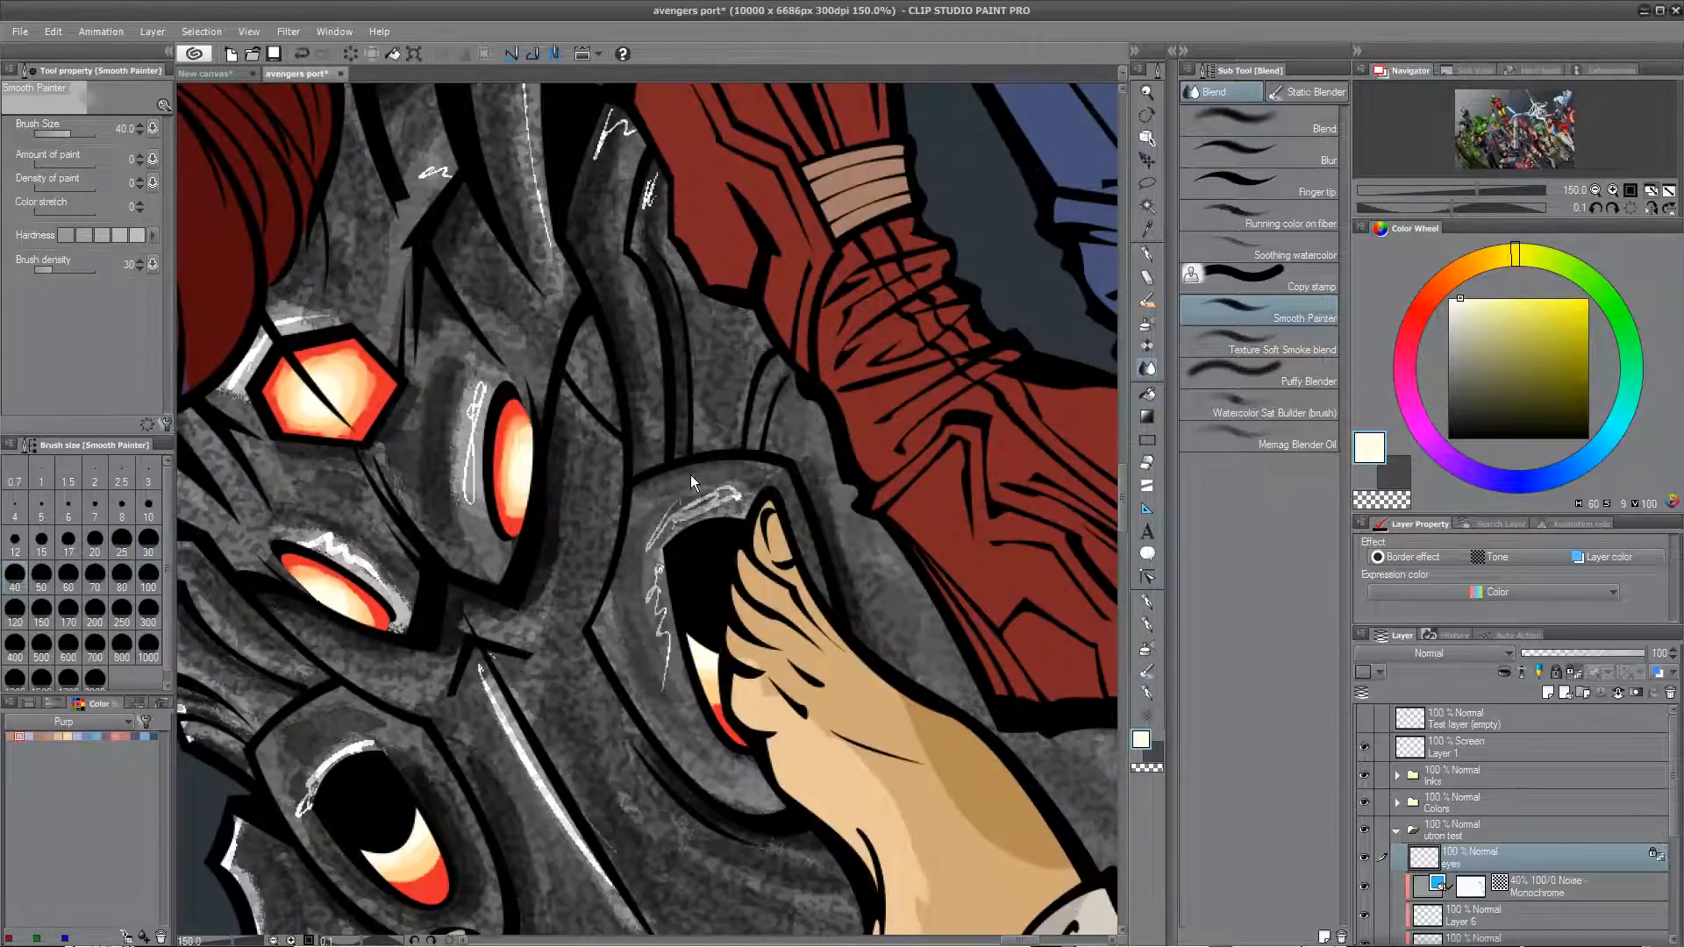
pyautogui.moveTo(432, 735); pyautogui.dragTo(363, 559)
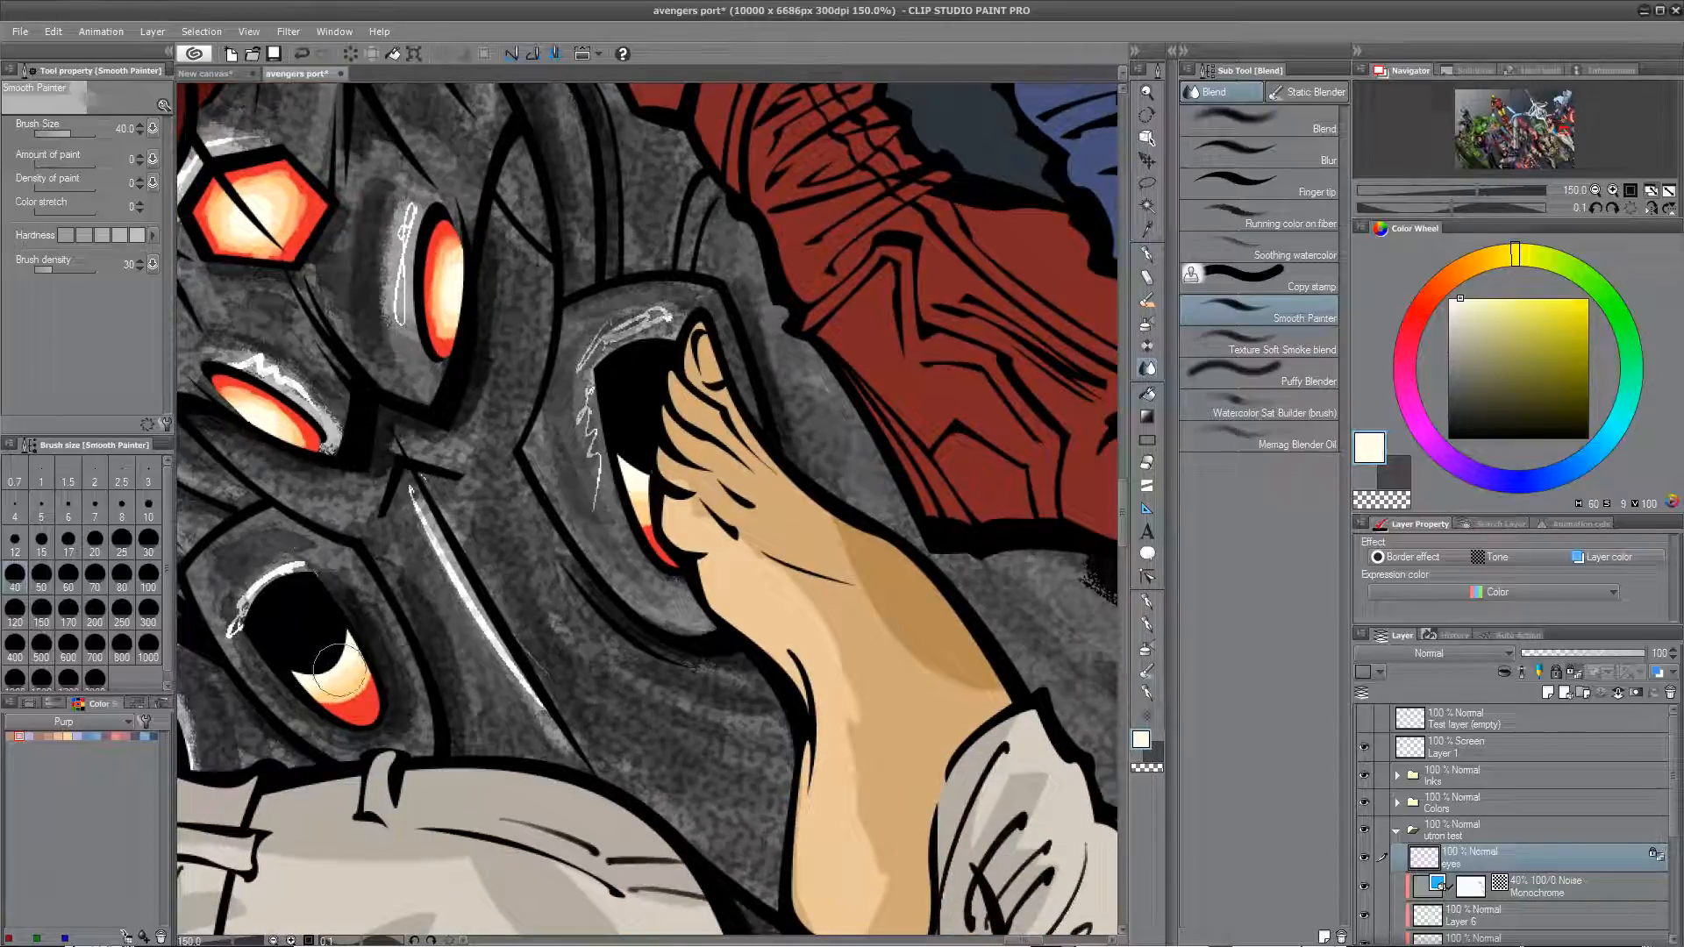
pyautogui.press(']')
pyautogui.press(']')
pyautogui.moveTo(326, 658); pyautogui.dragTo(380, 754)
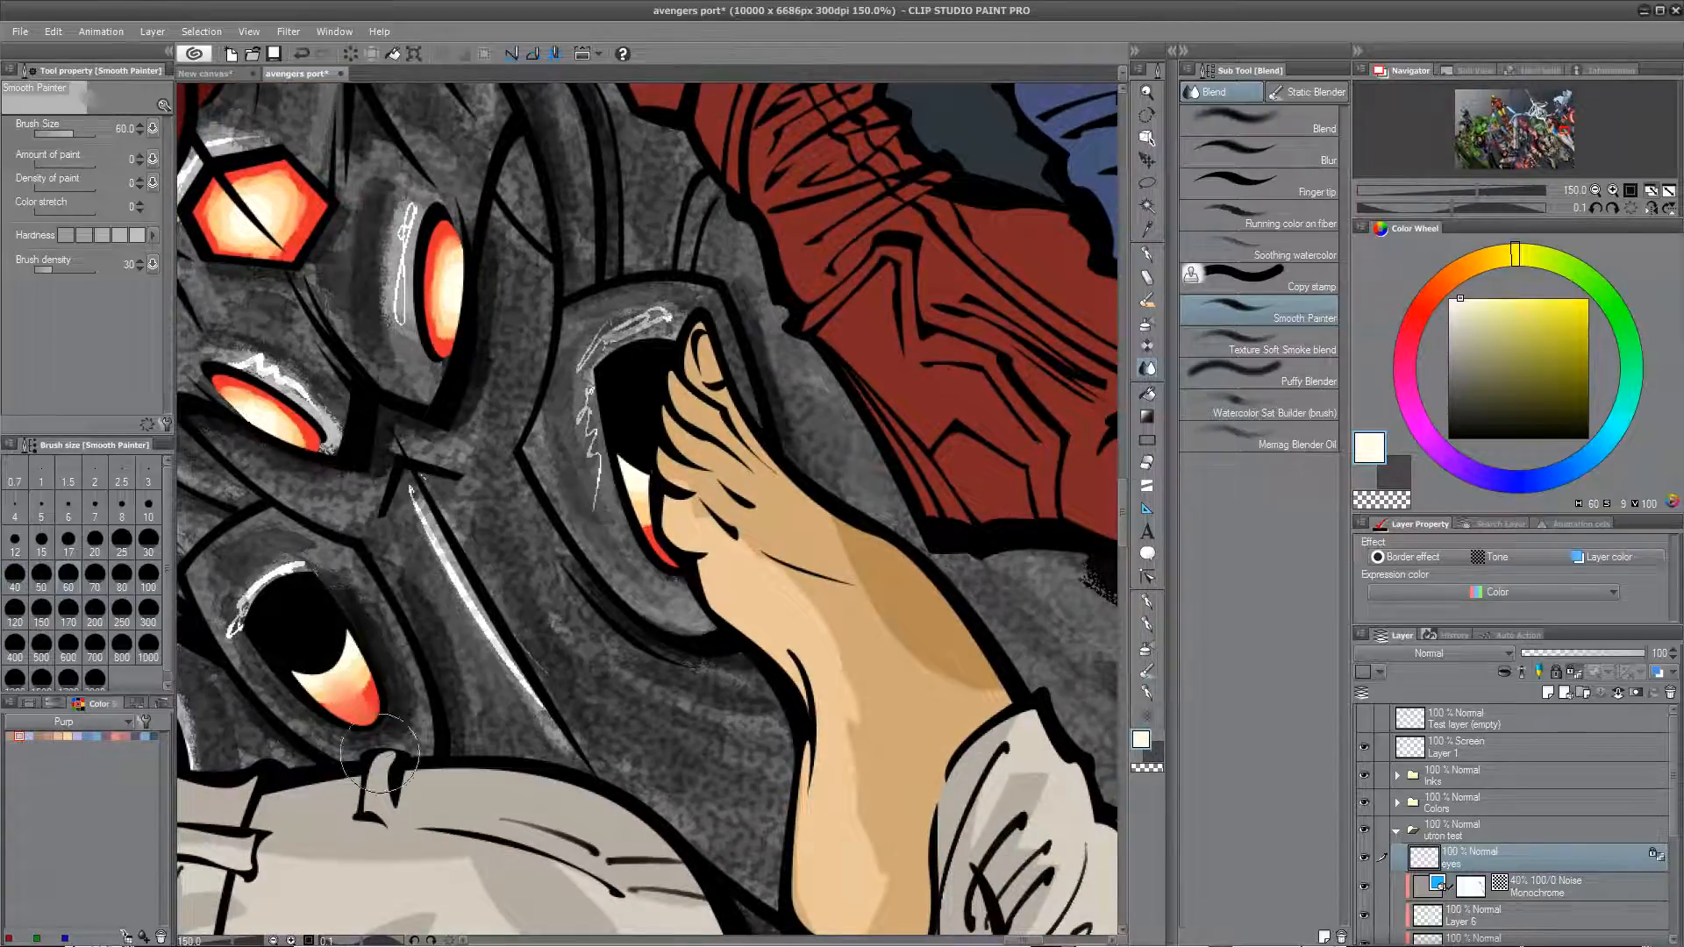
pyautogui.moveTo(330, 648)
pyautogui.mouseDown()
pyautogui.moveTo(435, 796)
pyautogui.moveTo(348, 637)
pyautogui.moveTo(426, 794)
pyautogui.mouseUp()
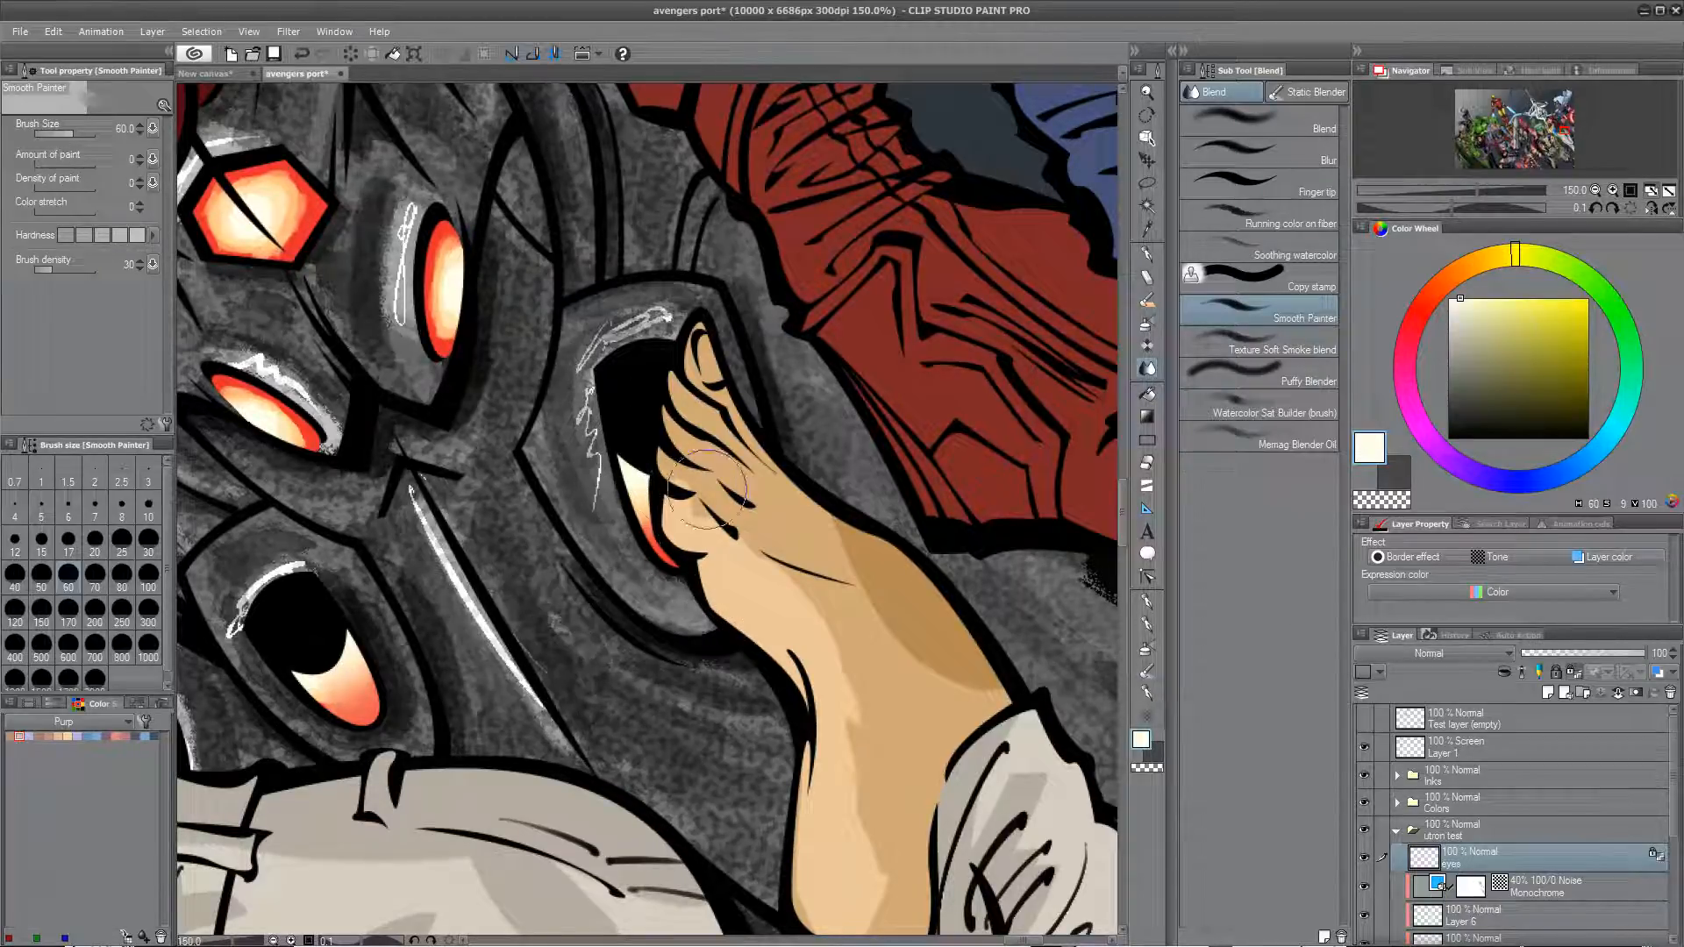
# Step: Smooth the glow in the hexagonal and oval torso ports using the Memag Blender Oil brush at size 20
pyautogui.click(1312, 446)
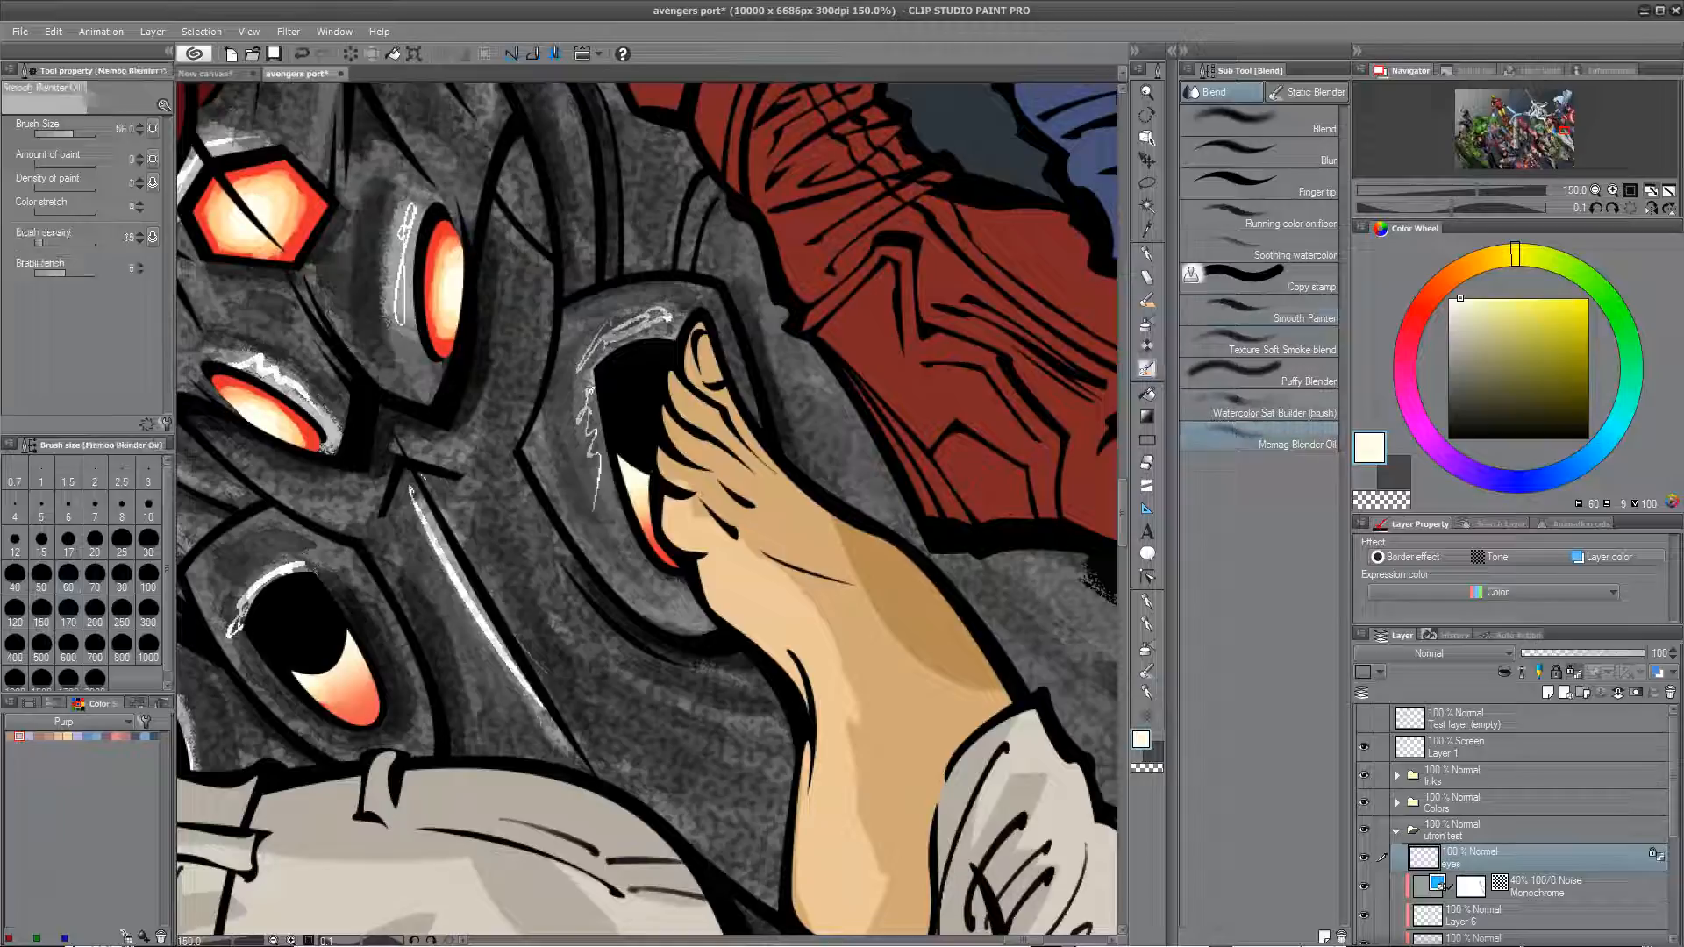
pyautogui.press('[')
pyautogui.press('[')
pyautogui.press('[')
pyautogui.moveTo(427, 426); pyautogui.dragTo(526, 531)
pyautogui.moveTo(318, 313); pyautogui.dragTo(316, 325)
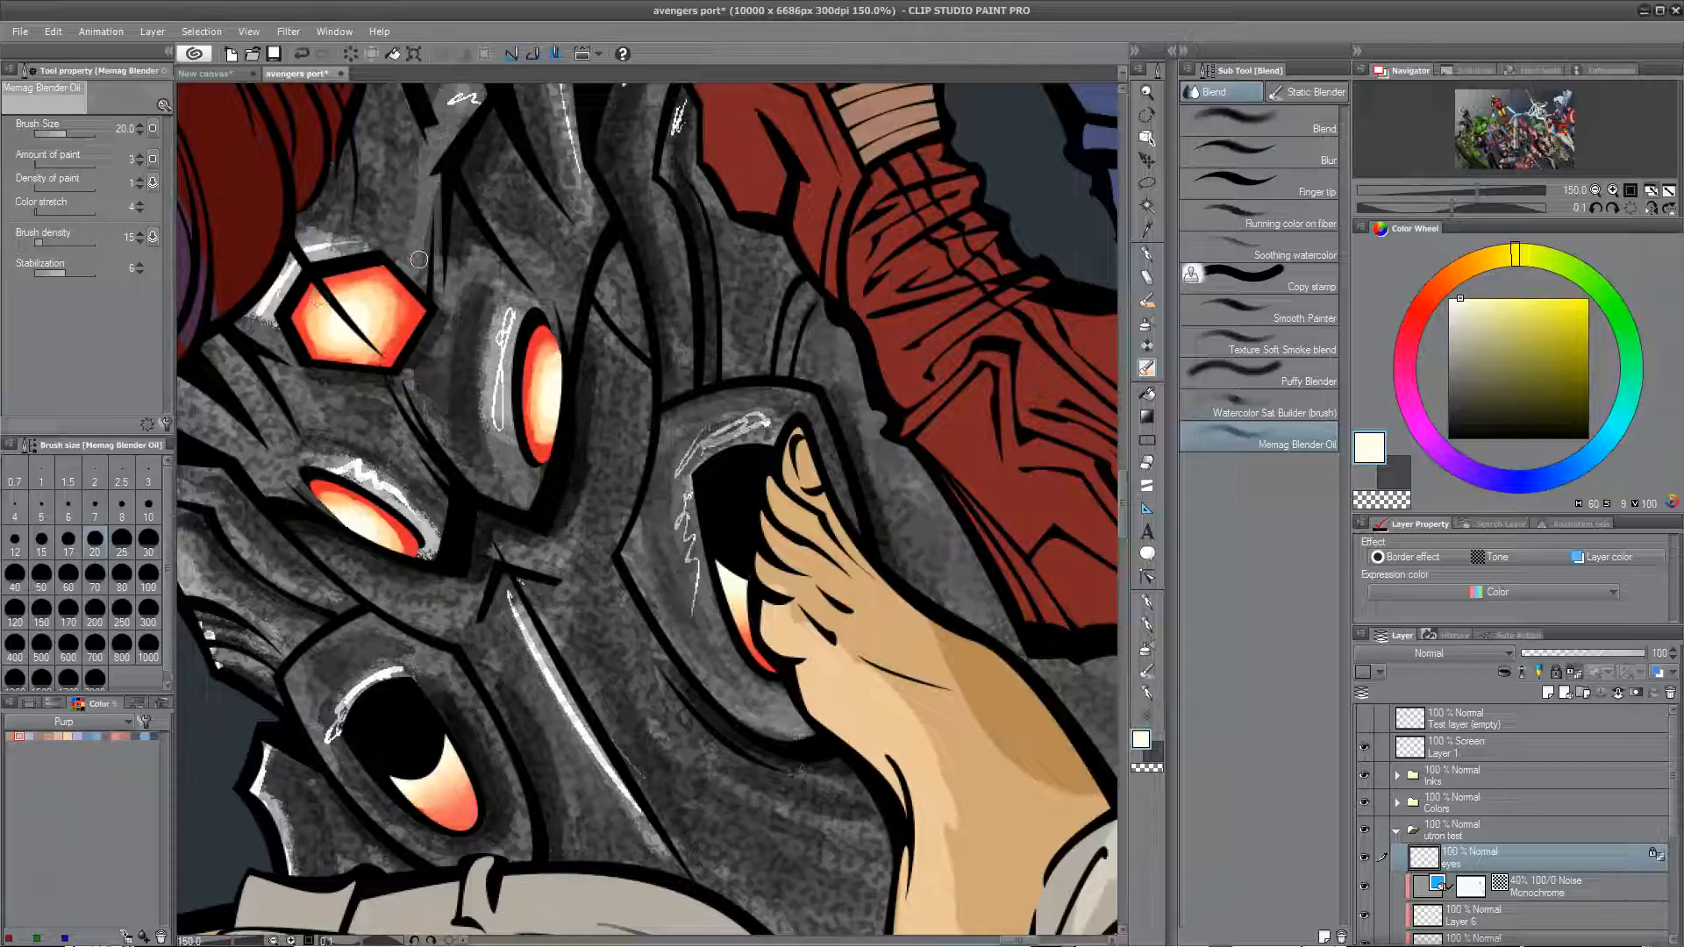
pyautogui.moveTo(535, 397)
pyautogui.mouseDown()
pyautogui.moveTo(530, 382)
pyautogui.moveTo(554, 415)
pyautogui.mouseUp()
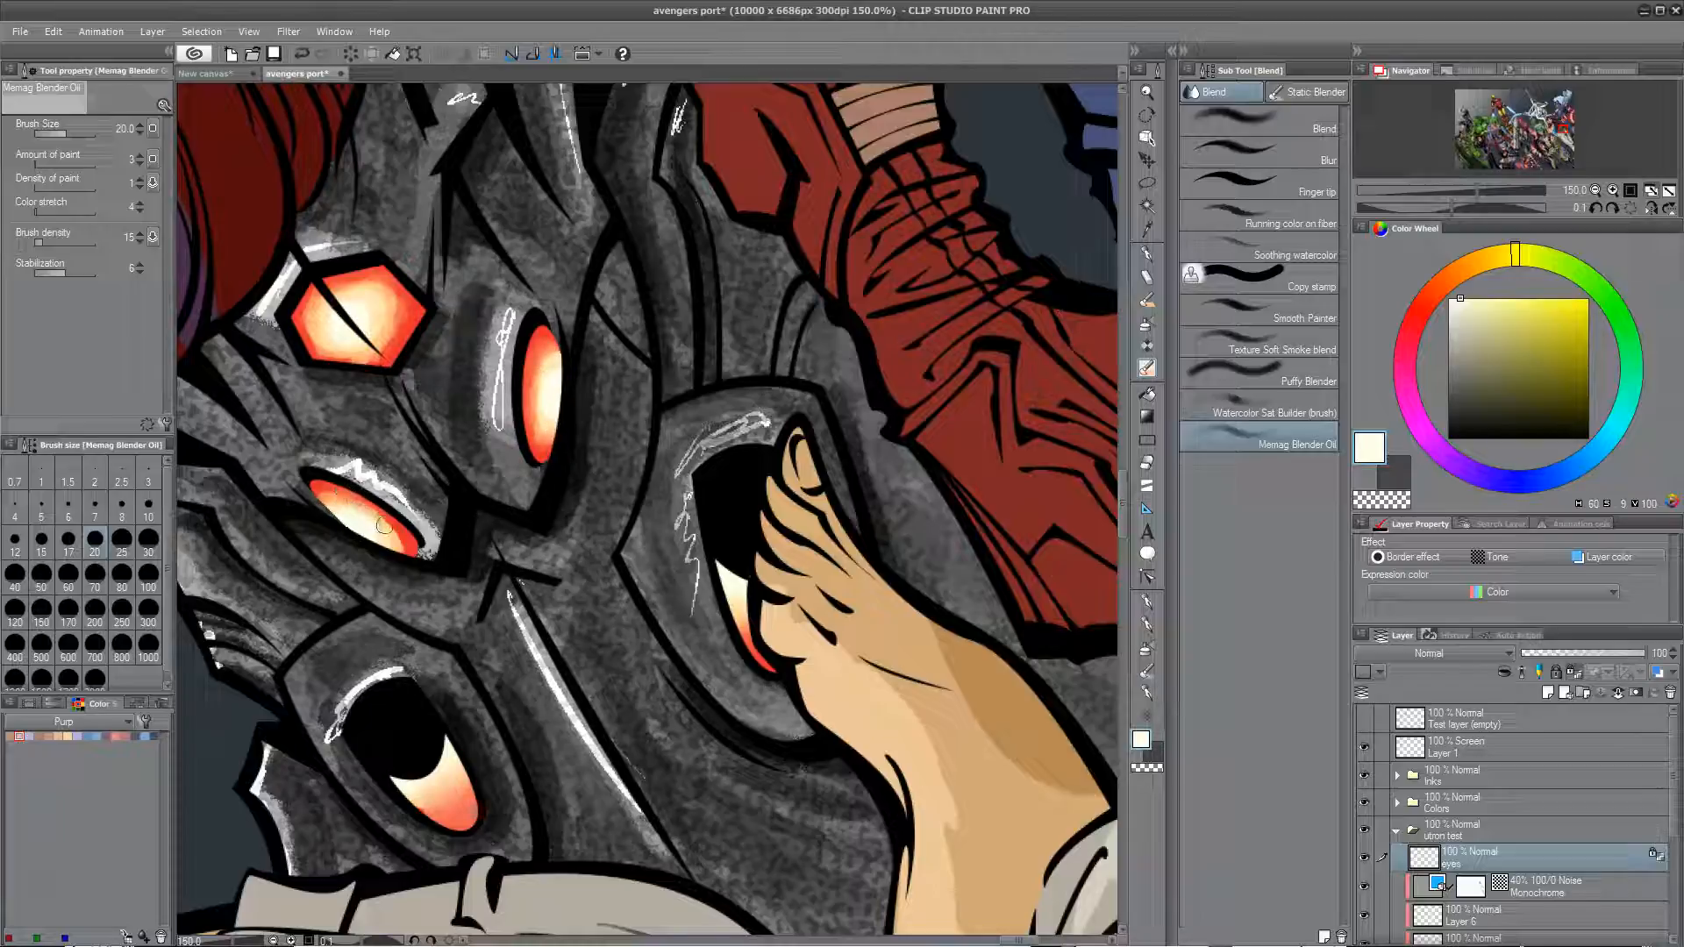
# Step: Blend the glow colours in the ports on Ultron's clawed hand and forearm with the same blender
pyautogui.moveTo(456, 627); pyautogui.dragTo(496, 304)
pyautogui.moveTo(595, 575); pyautogui.dragTo(617, 305)
pyautogui.moveTo(555, 718)
pyautogui.mouseDown()
pyautogui.moveTo(594, 342)
pyautogui.moveTo(857, 324)
pyautogui.mouseUp()
pyautogui.moveTo(409, 475); pyautogui.dragTo(386, 503)
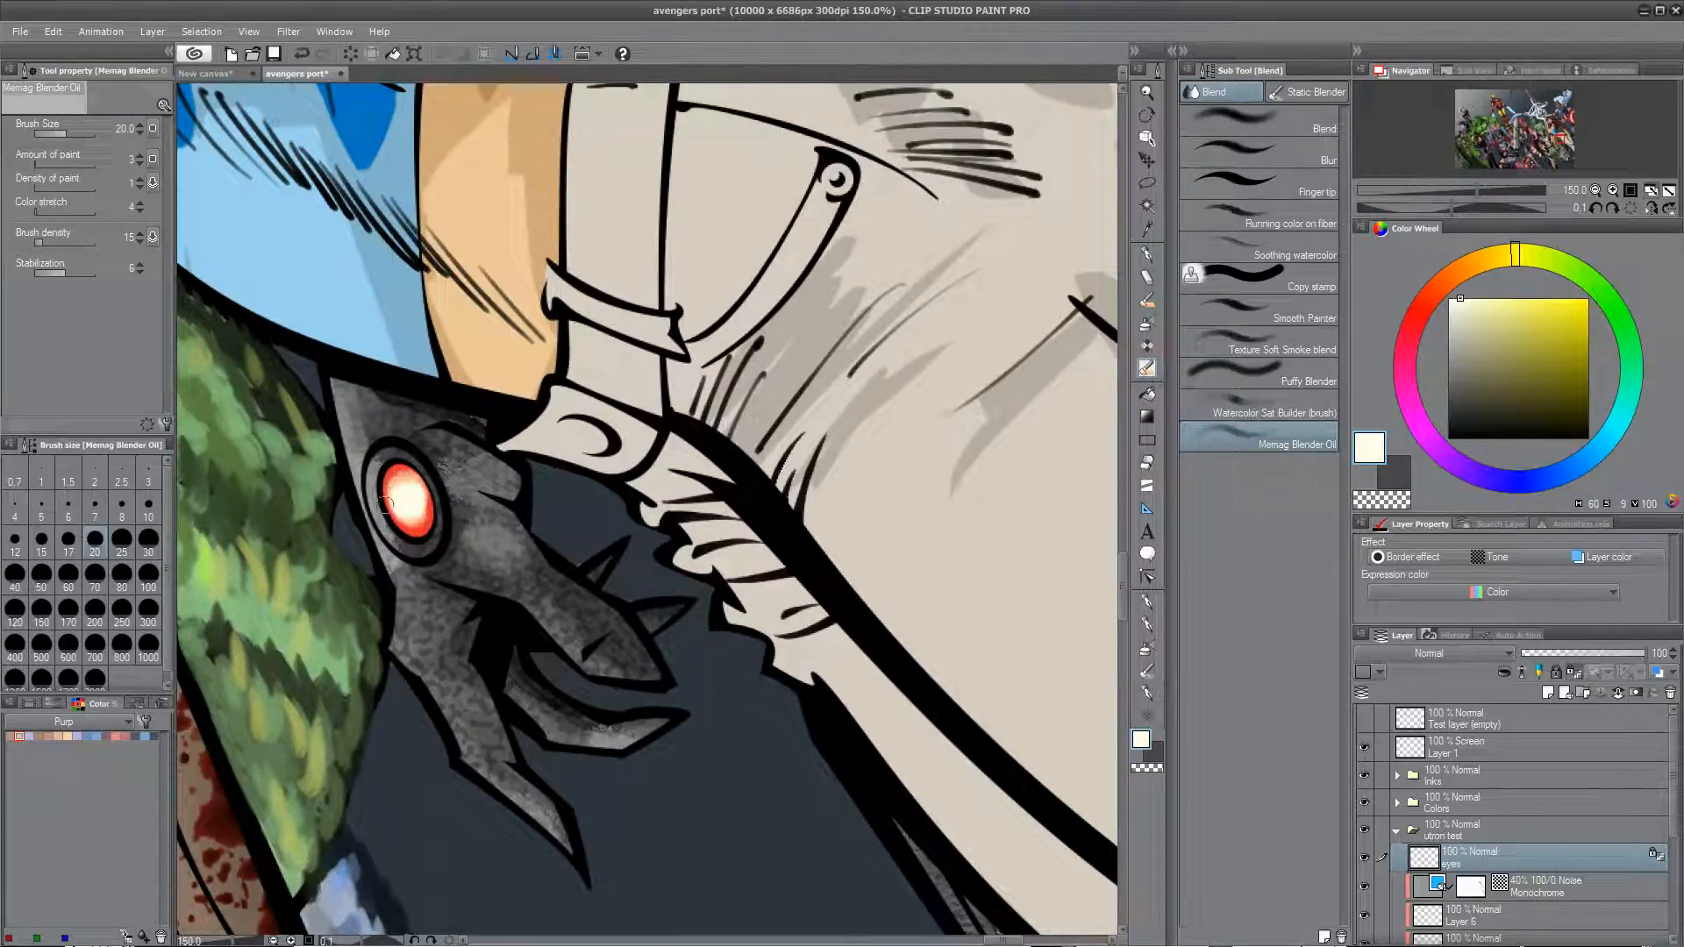
pyautogui.moveTo(525, 662); pyautogui.dragTo(468, 97)
pyautogui.moveTo(702, 463); pyautogui.dragTo(188, 400)
pyautogui.moveTo(568, 616)
pyautogui.mouseDown()
pyautogui.moveTo(570, 601)
pyautogui.moveTo(577, 649)
pyautogui.mouseUp()
# Step: Try to blend the glow in the arm port at the canvas edge, then undo the stroke
pyautogui.moveTo(657, 587); pyautogui.dragTo(71, 405)
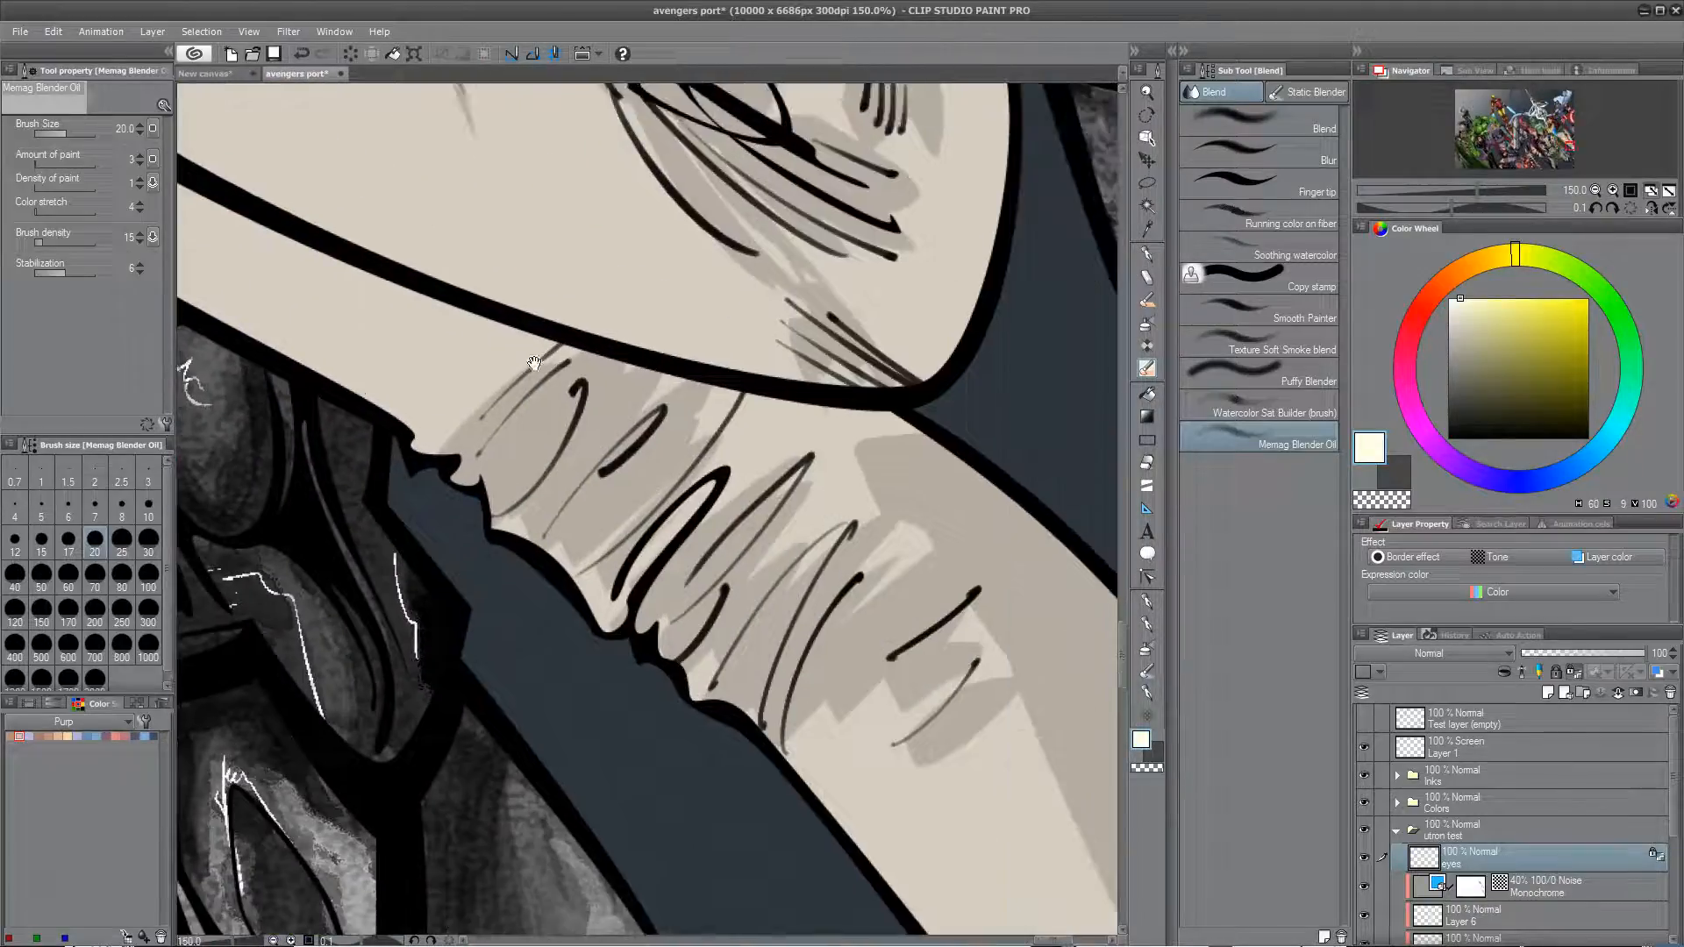
pyautogui.moveTo(535, 363); pyautogui.dragTo(182, 697)
pyautogui.moveTo(683, 414)
pyautogui.mouseDown()
pyautogui.moveTo(460, 847)
pyautogui.moveTo(463, 921)
pyautogui.mouseUp()
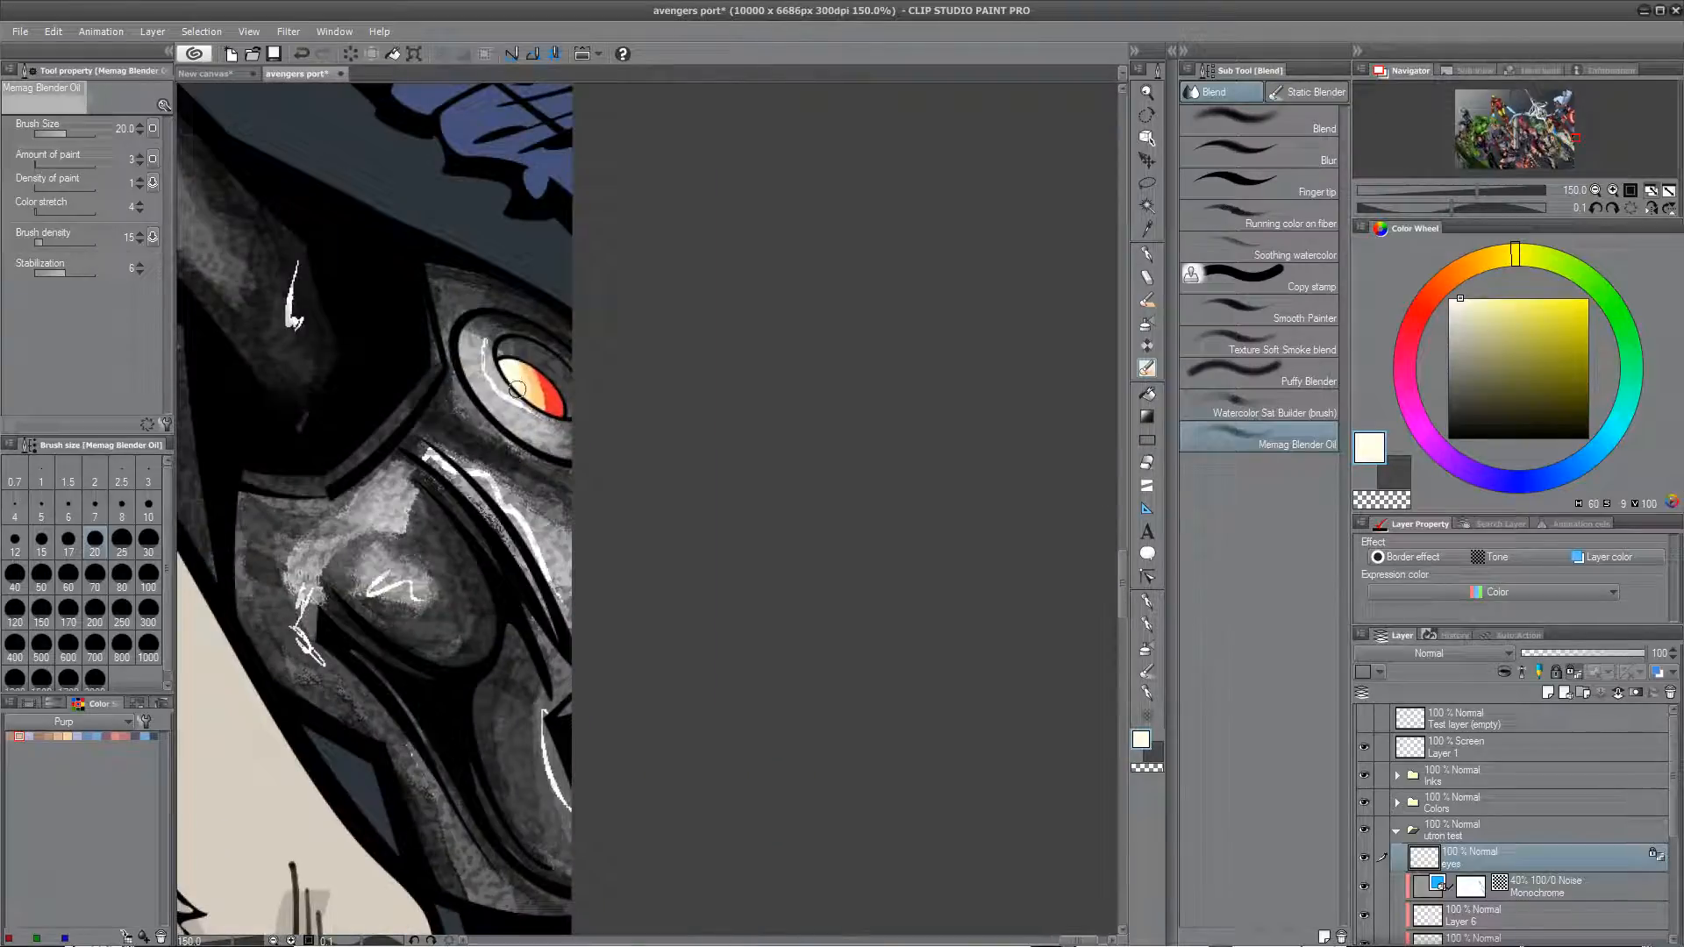
pyautogui.moveTo(515, 365)
pyautogui.mouseDown()
pyautogui.moveTo(559, 386)
pyautogui.moveTo(533, 370)
pyautogui.mouseUp()
pyautogui.hotkey('ctrl', 'z')
# Step: Examine the blended ports on Ultron's torso up close and against the surrounding figures
pyautogui.moveTo(411, 592); pyautogui.dragTo(717, 875)
pyautogui.moveTo(250, 338); pyautogui.dragTo(732, 593)
pyautogui.moveTo(589, 499); pyautogui.dragTo(910, 647)
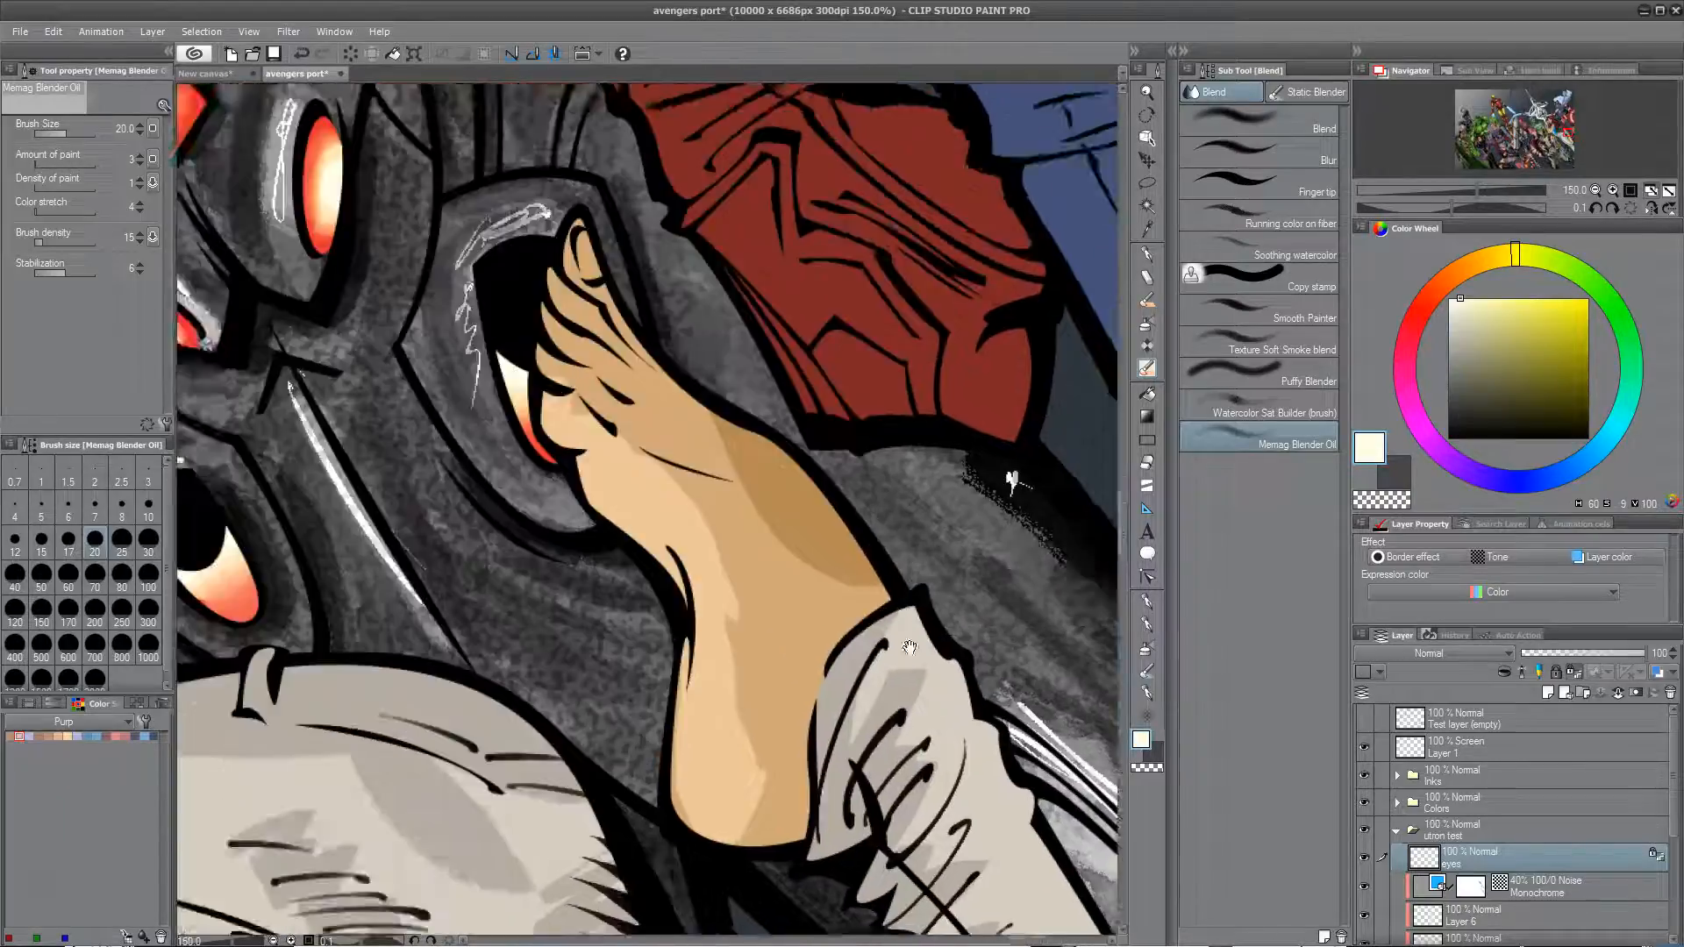
pyautogui.moveTo(725, 508); pyautogui.dragTo(883, 666)
pyautogui.moveTo(585, 702); pyautogui.dragTo(674, 739)
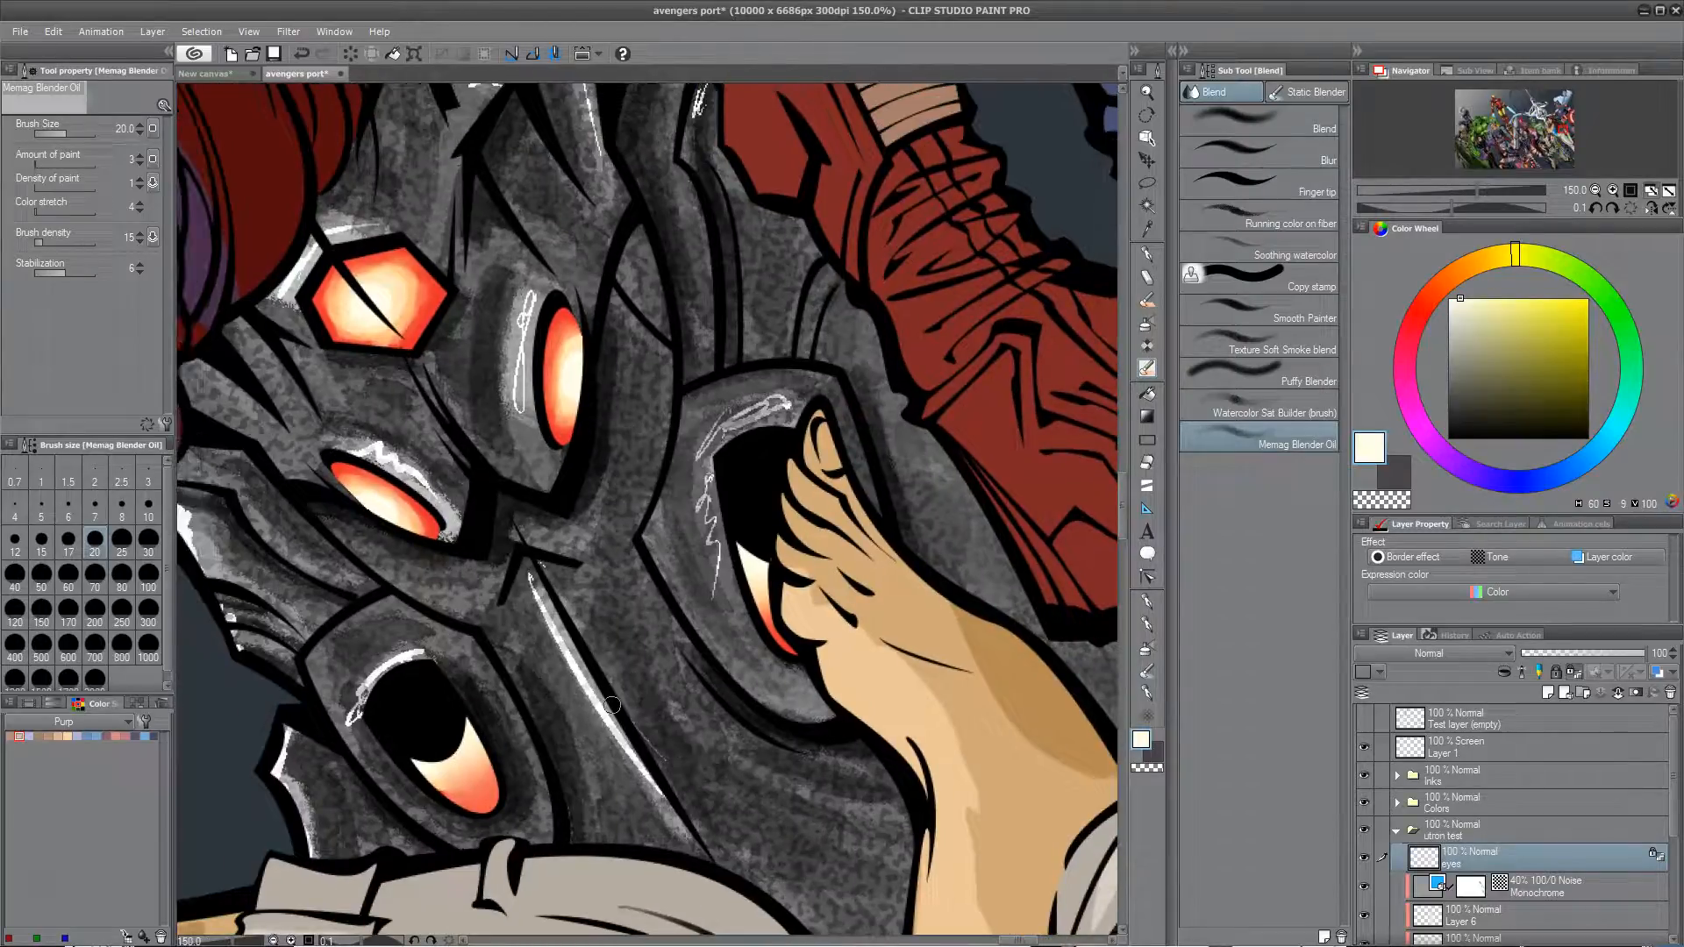
pyautogui.scroll(-6, 397, 693)
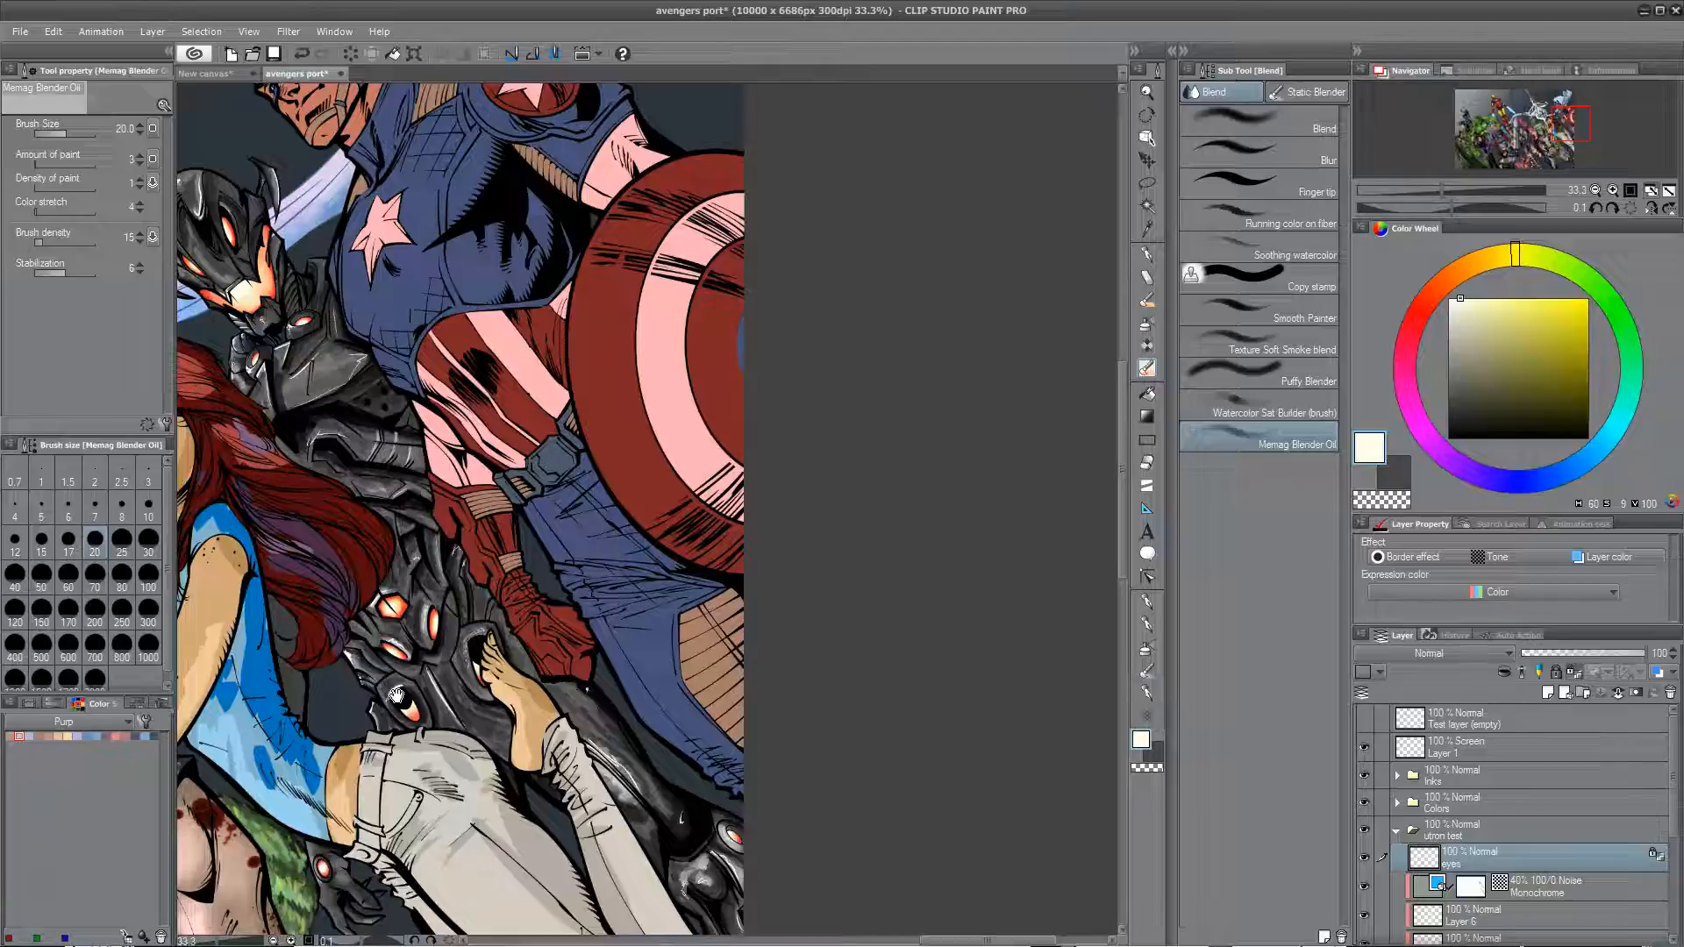
pyautogui.moveTo(396, 693)
pyautogui.mouseDown()
pyautogui.moveTo(638, 497)
pyautogui.moveTo(664, 400)
pyautogui.mouseUp()
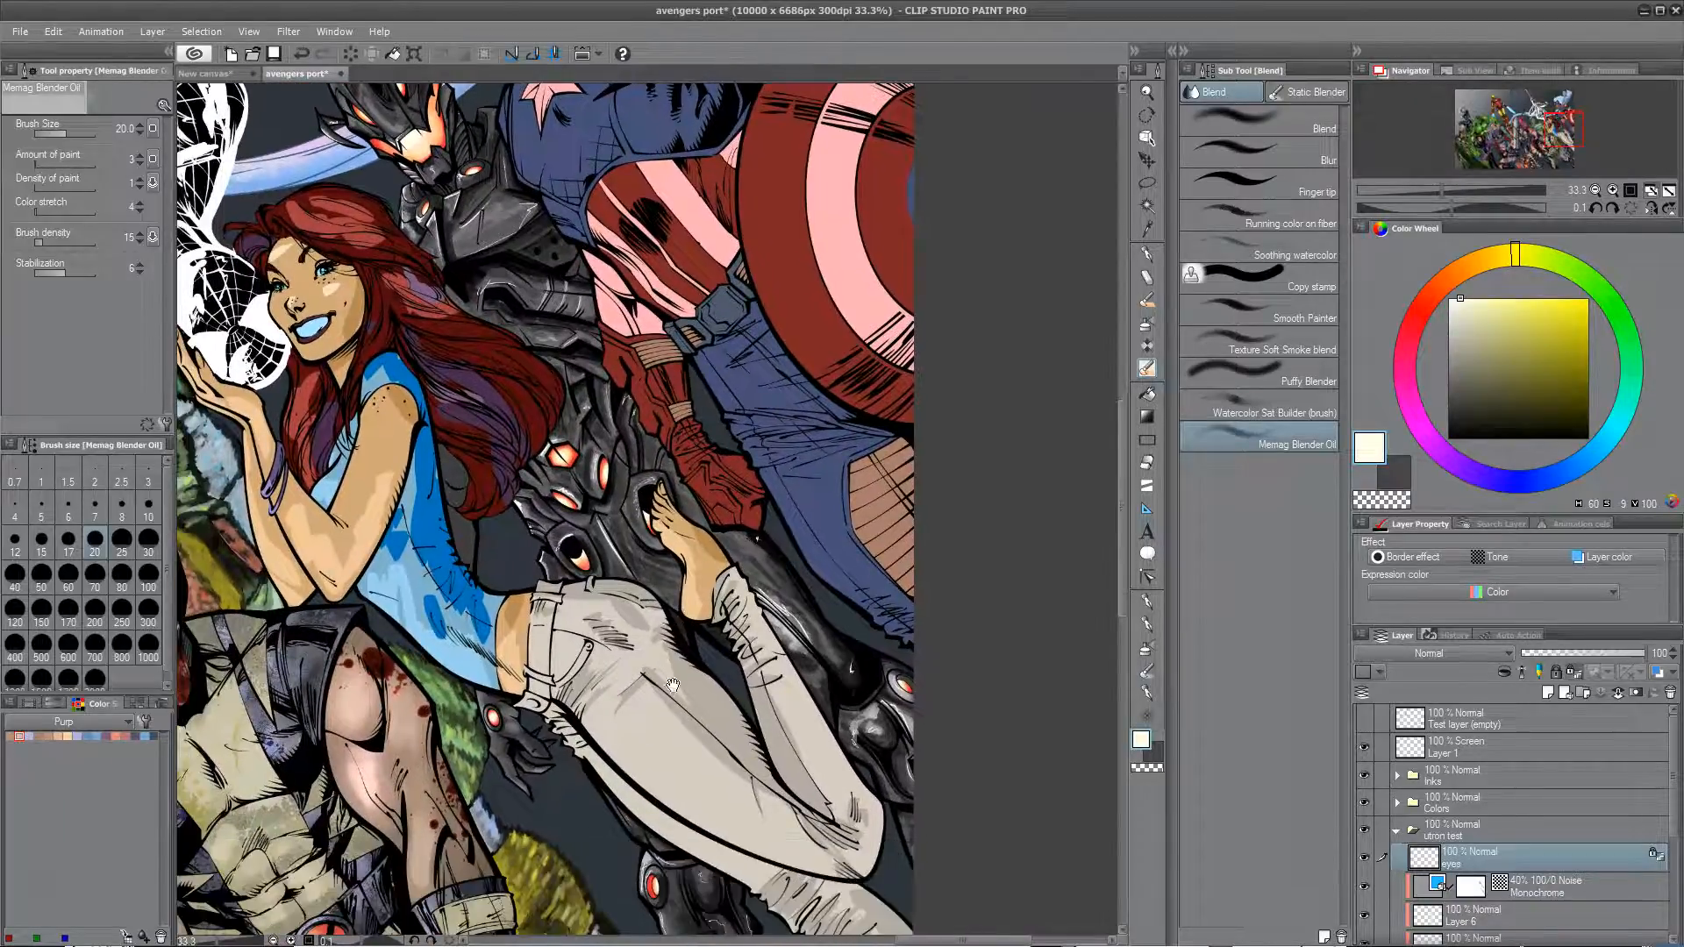
pyautogui.moveTo(731, 755); pyautogui.dragTo(660, 501)
pyautogui.moveTo(718, 680); pyautogui.dragTo(605, 559)
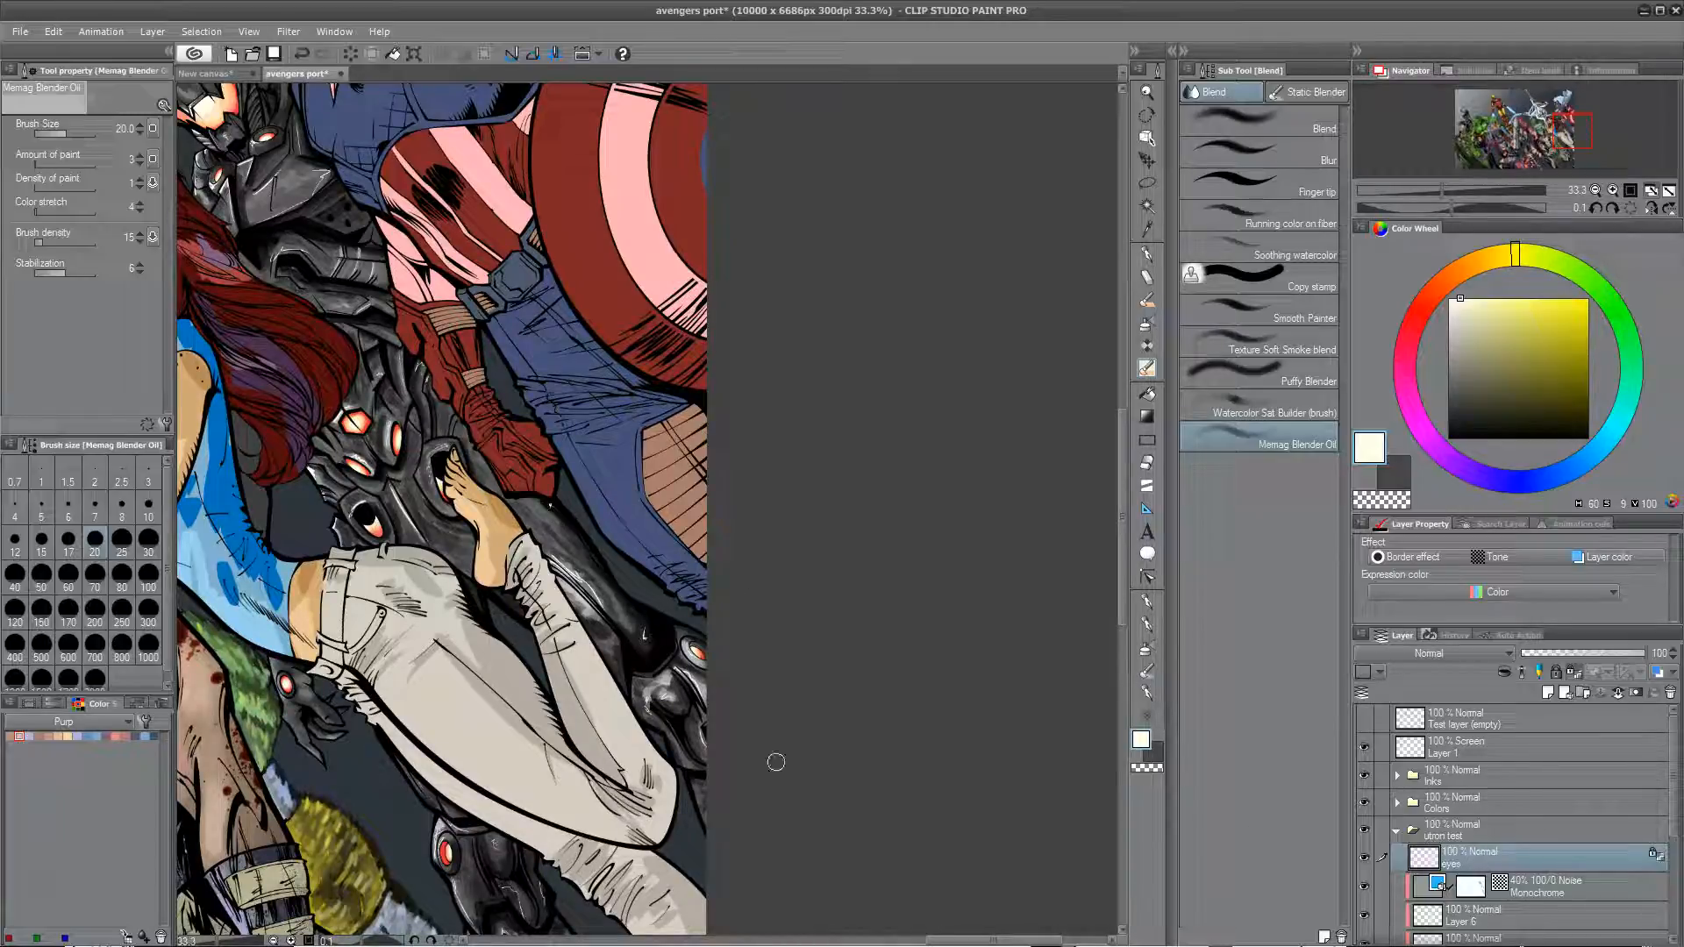
# Step: Add a new layer above the eyes layer in the Ultron group and name it txt
pyautogui.hotkey('ctrl', 'alt', '0')
pyautogui.moveTo(376, 766); pyautogui.dragTo(742, 171)
pyautogui.moveTo(1672, 794); pyautogui.dragTo(1669, 862)
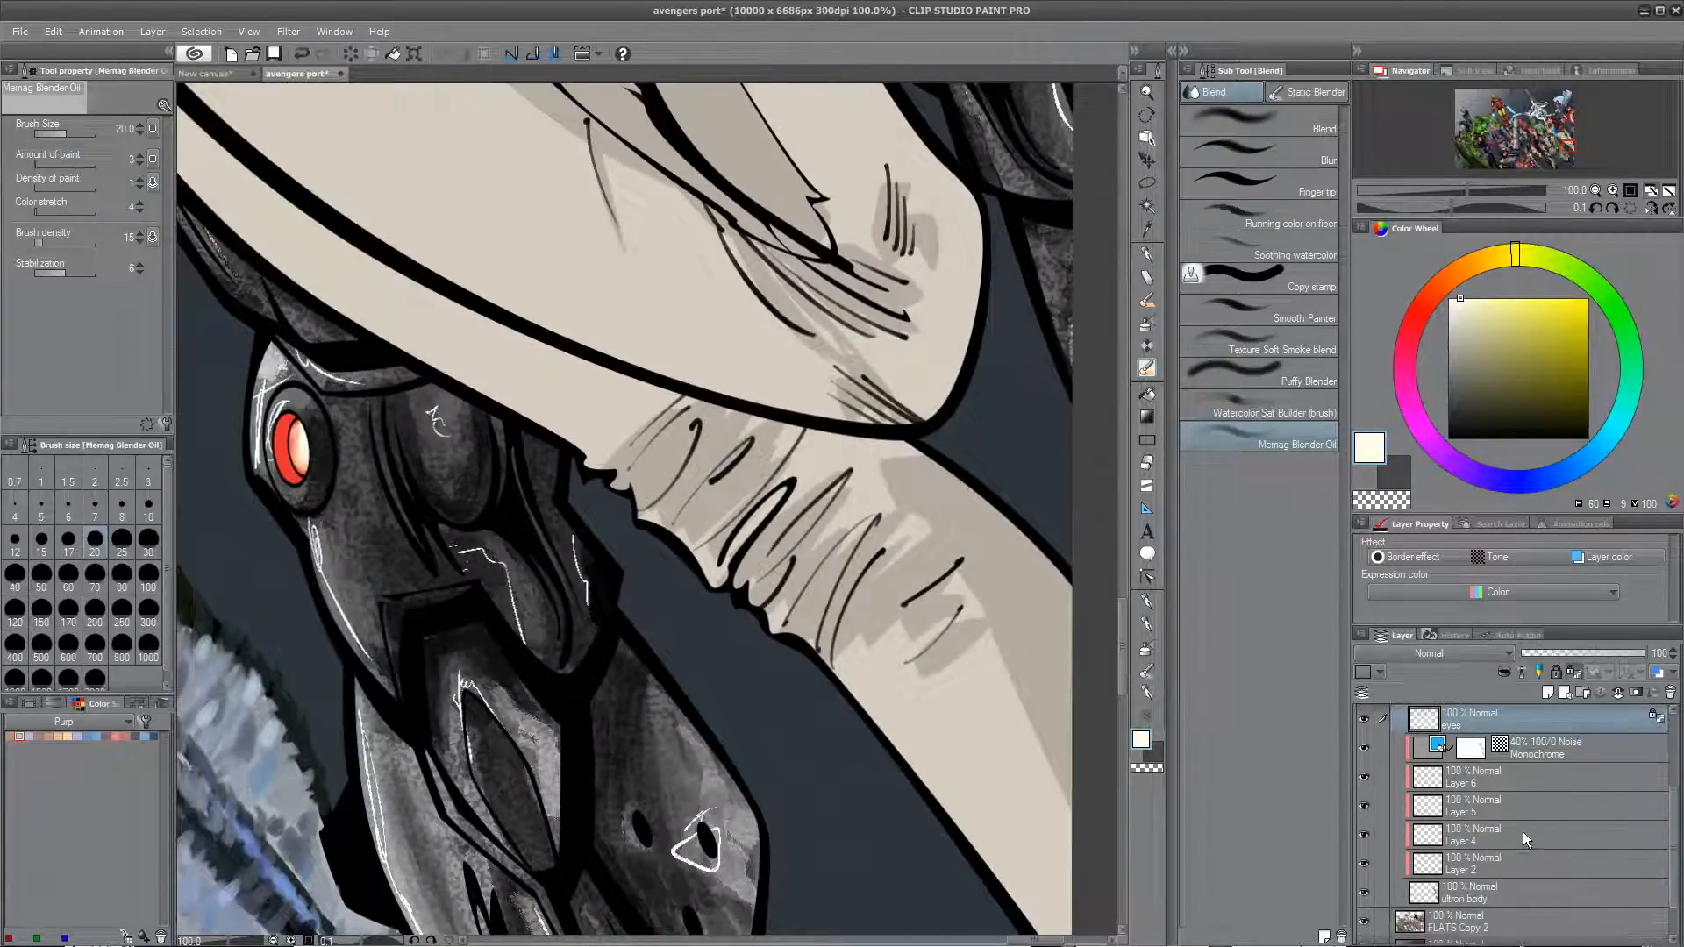
pyautogui.click(1526, 841)
pyautogui.click(1542, 807)
pyautogui.moveTo(498, 655); pyautogui.dragTo(570, 754)
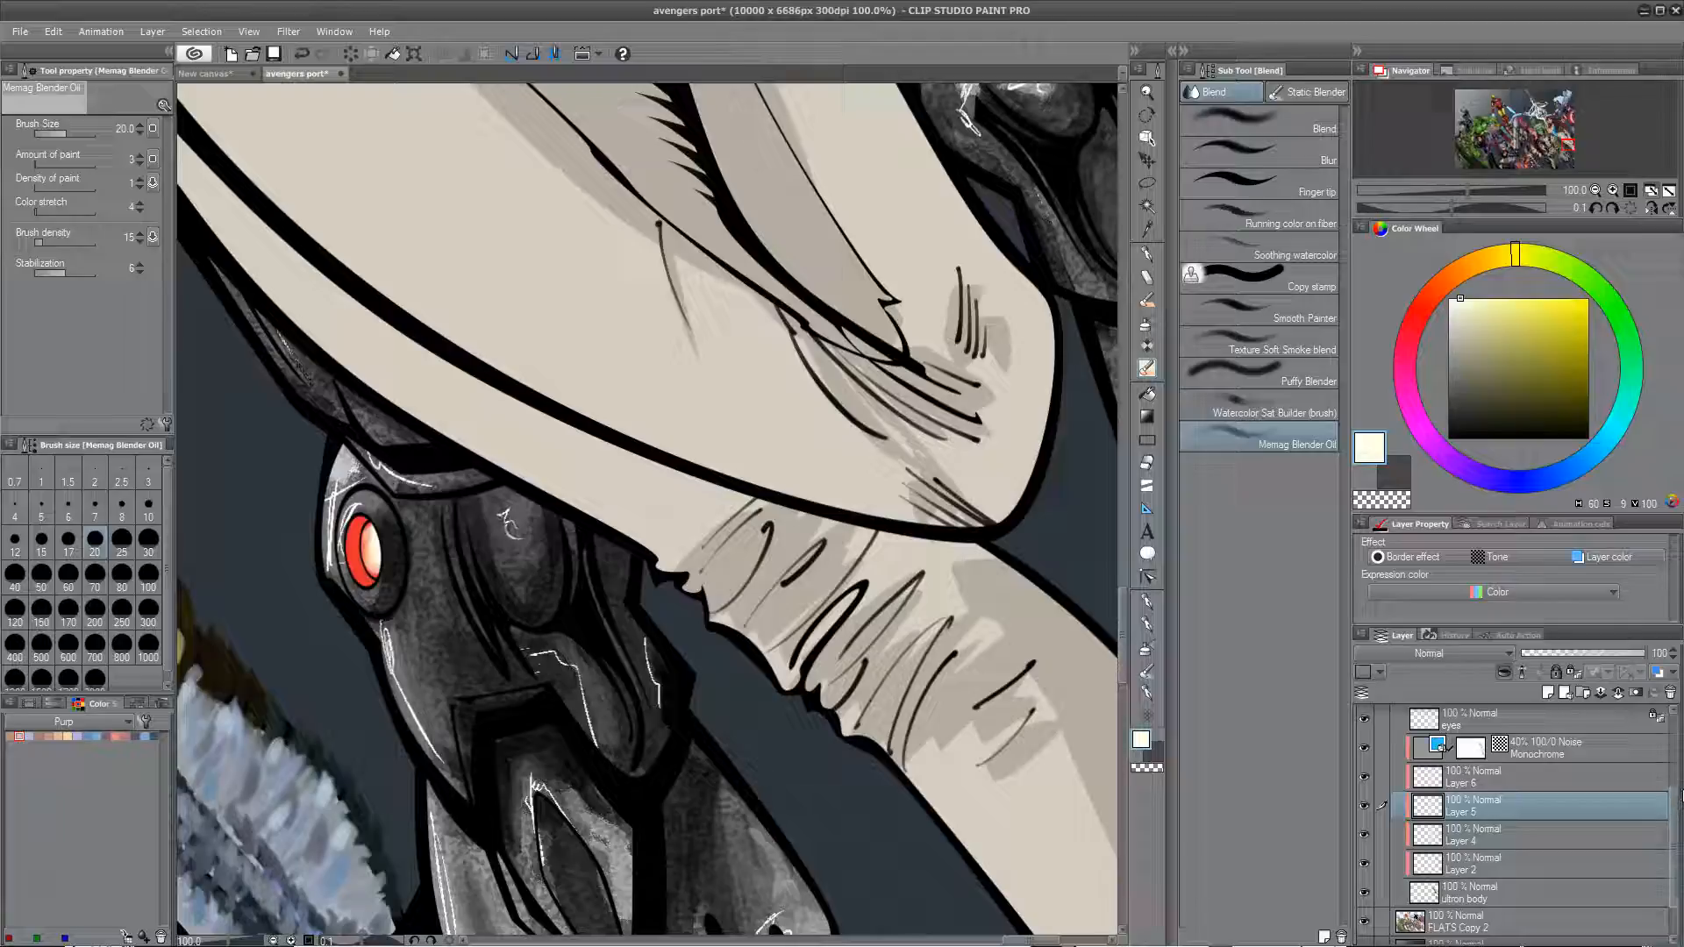
pyautogui.scroll(1, 1682, 777)
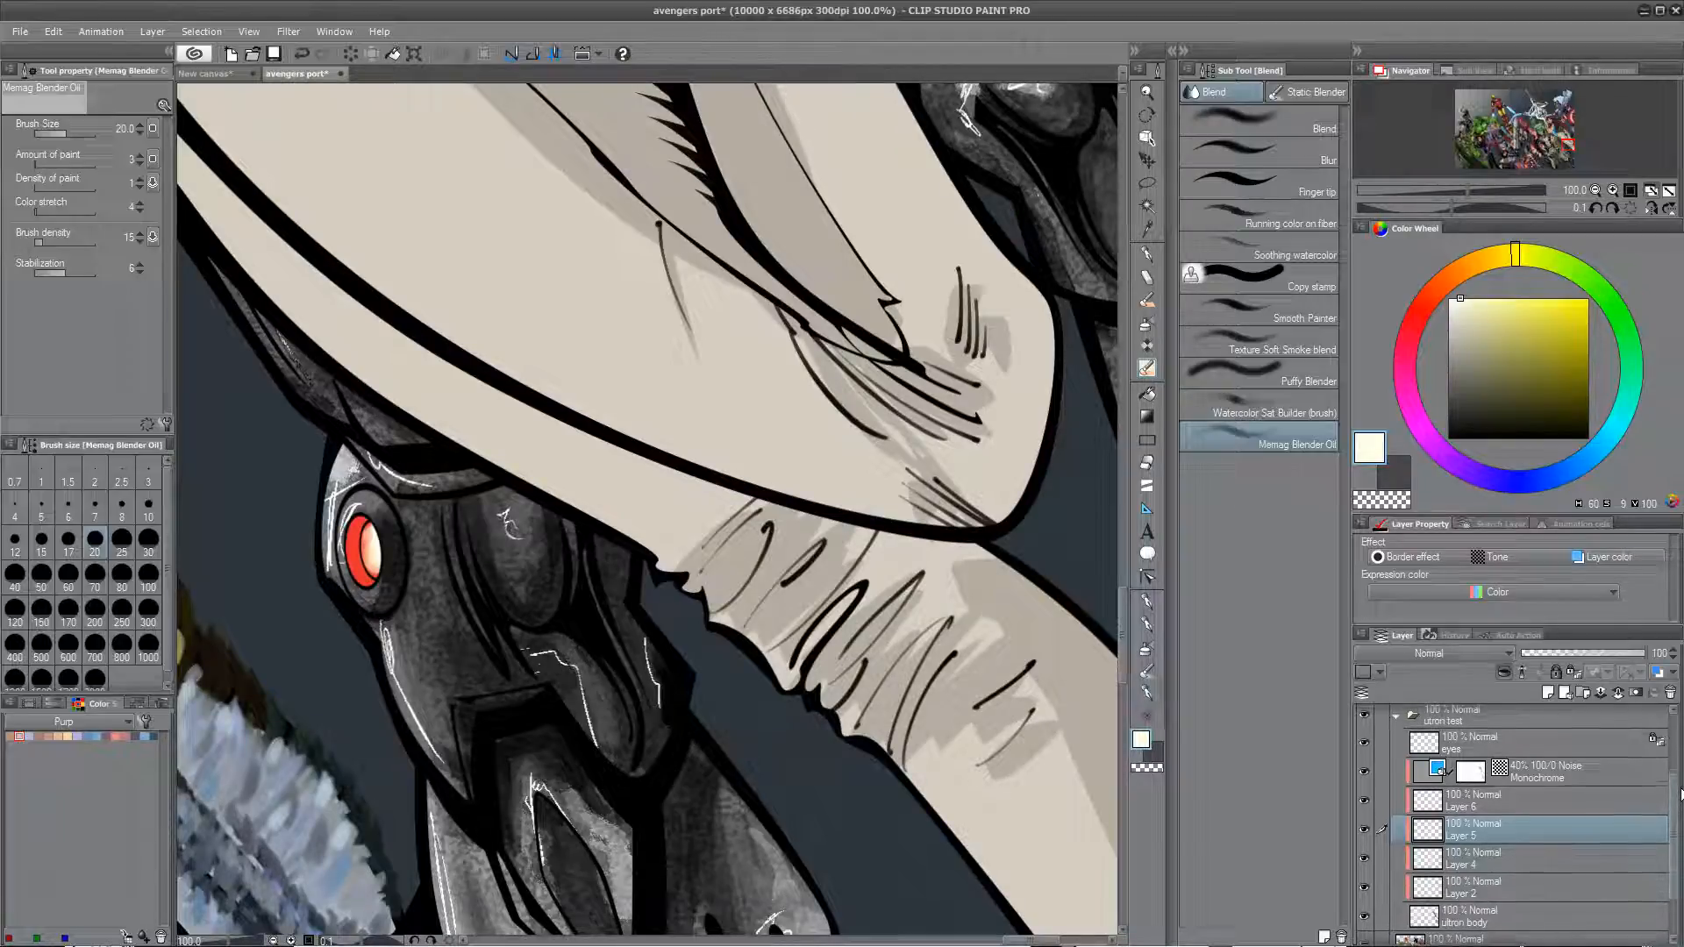
pyautogui.click(1544, 744)
pyautogui.hotkey('ctrl', 'shift', 'n')
pyautogui.doubleClick(1491, 746)
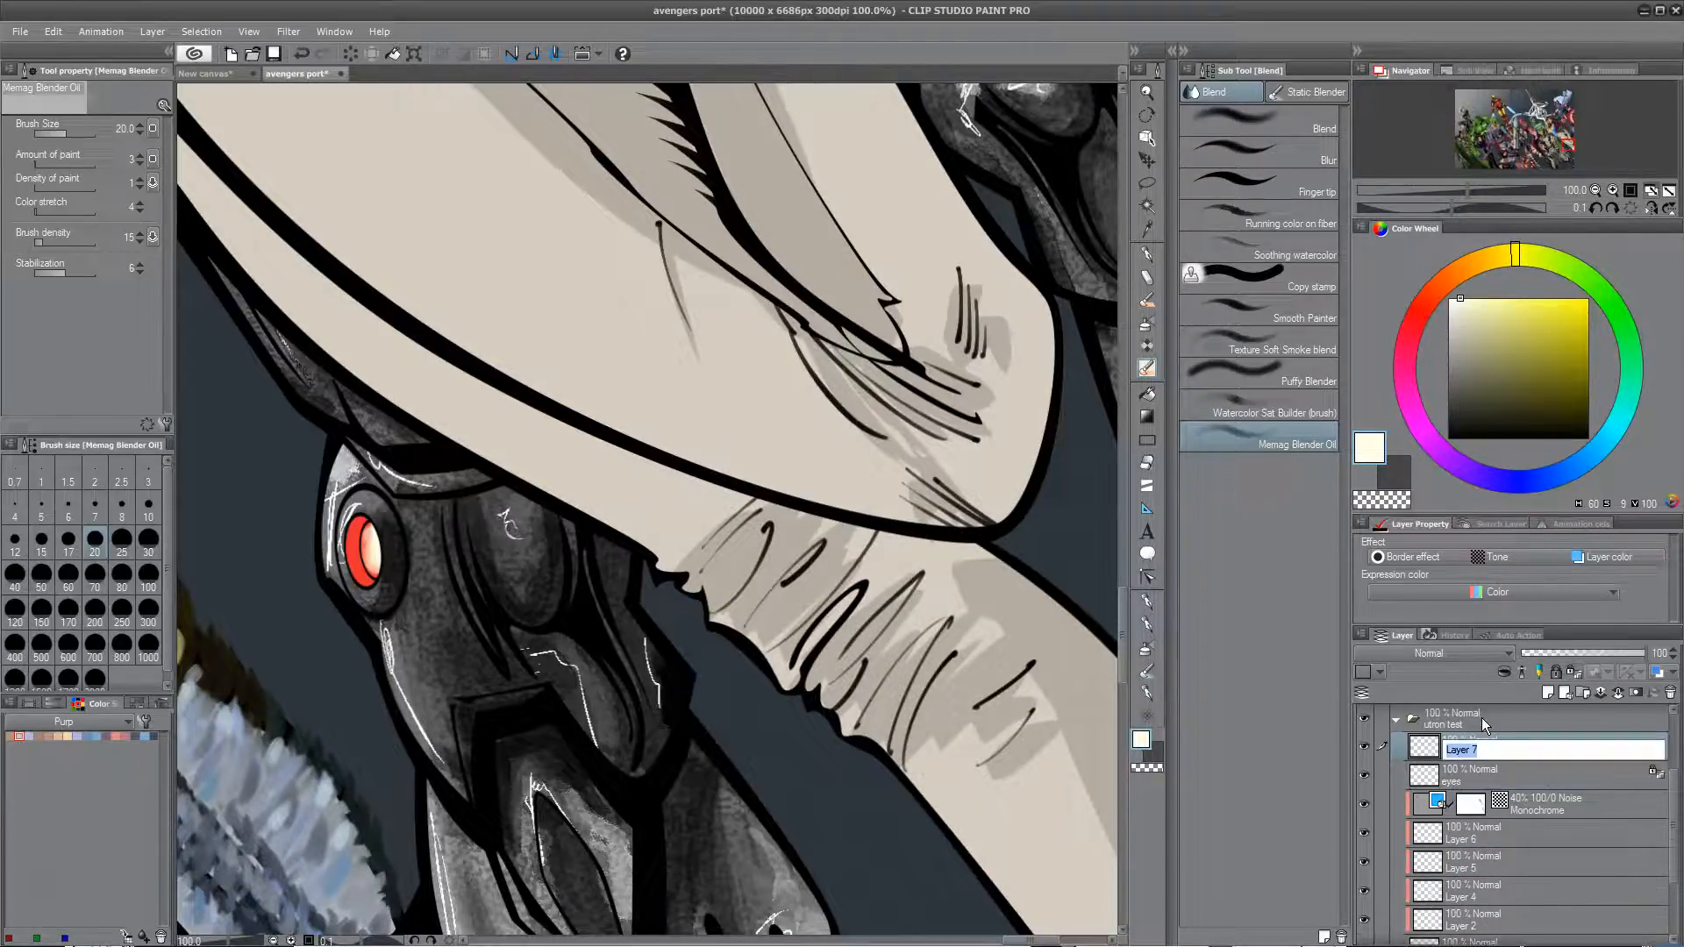
pyautogui.write('fit')
pyautogui.press('Return')
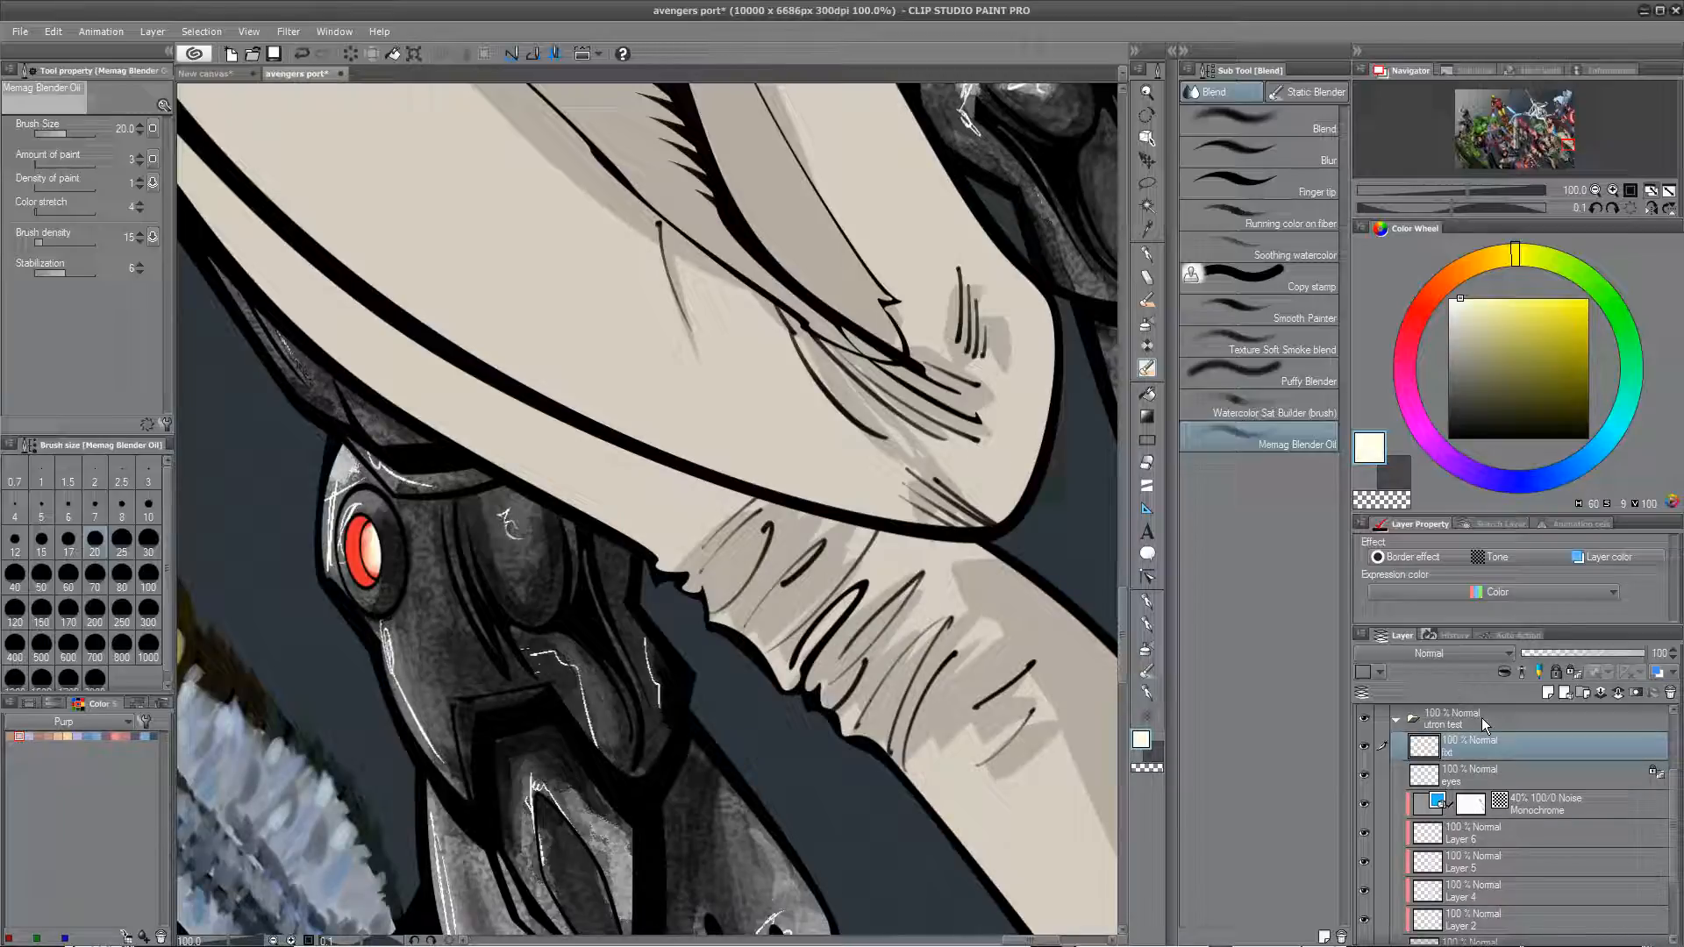
# Step: Sample a dark grey and set up the Texture Paint Duo brush at size 15 for the forearm port
pyautogui.keyDown('alt'); pyautogui.click(867, 534); pyautogui.keyUp('alt')
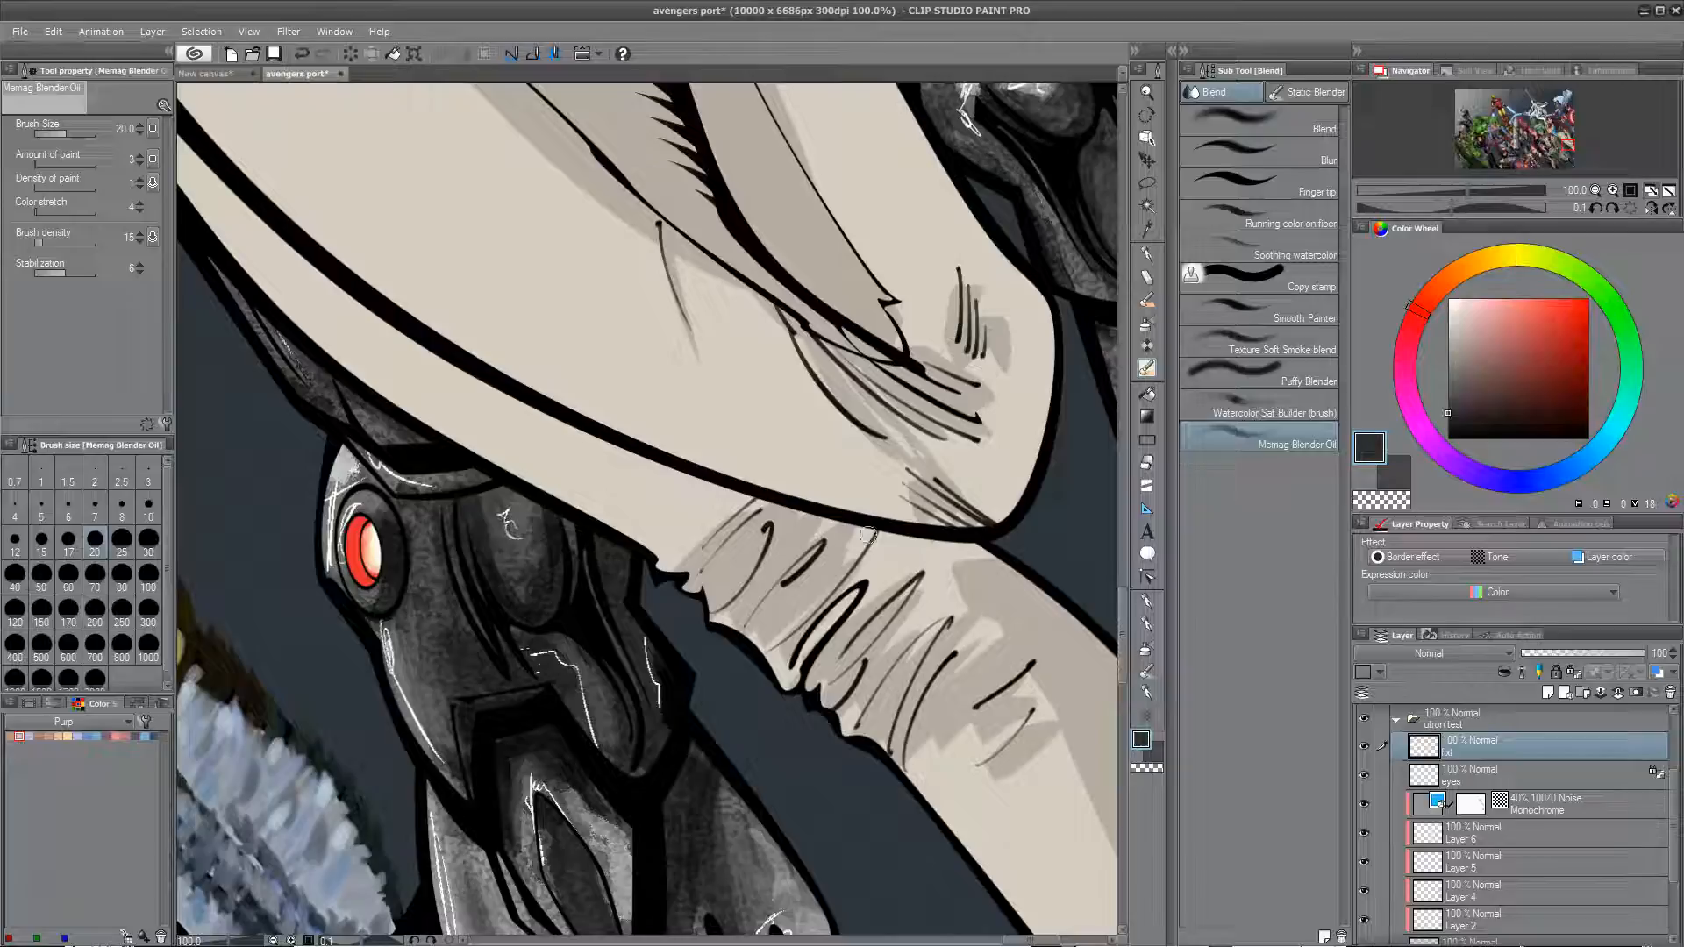
pyautogui.click(1150, 648)
pyautogui.click(1272, 92)
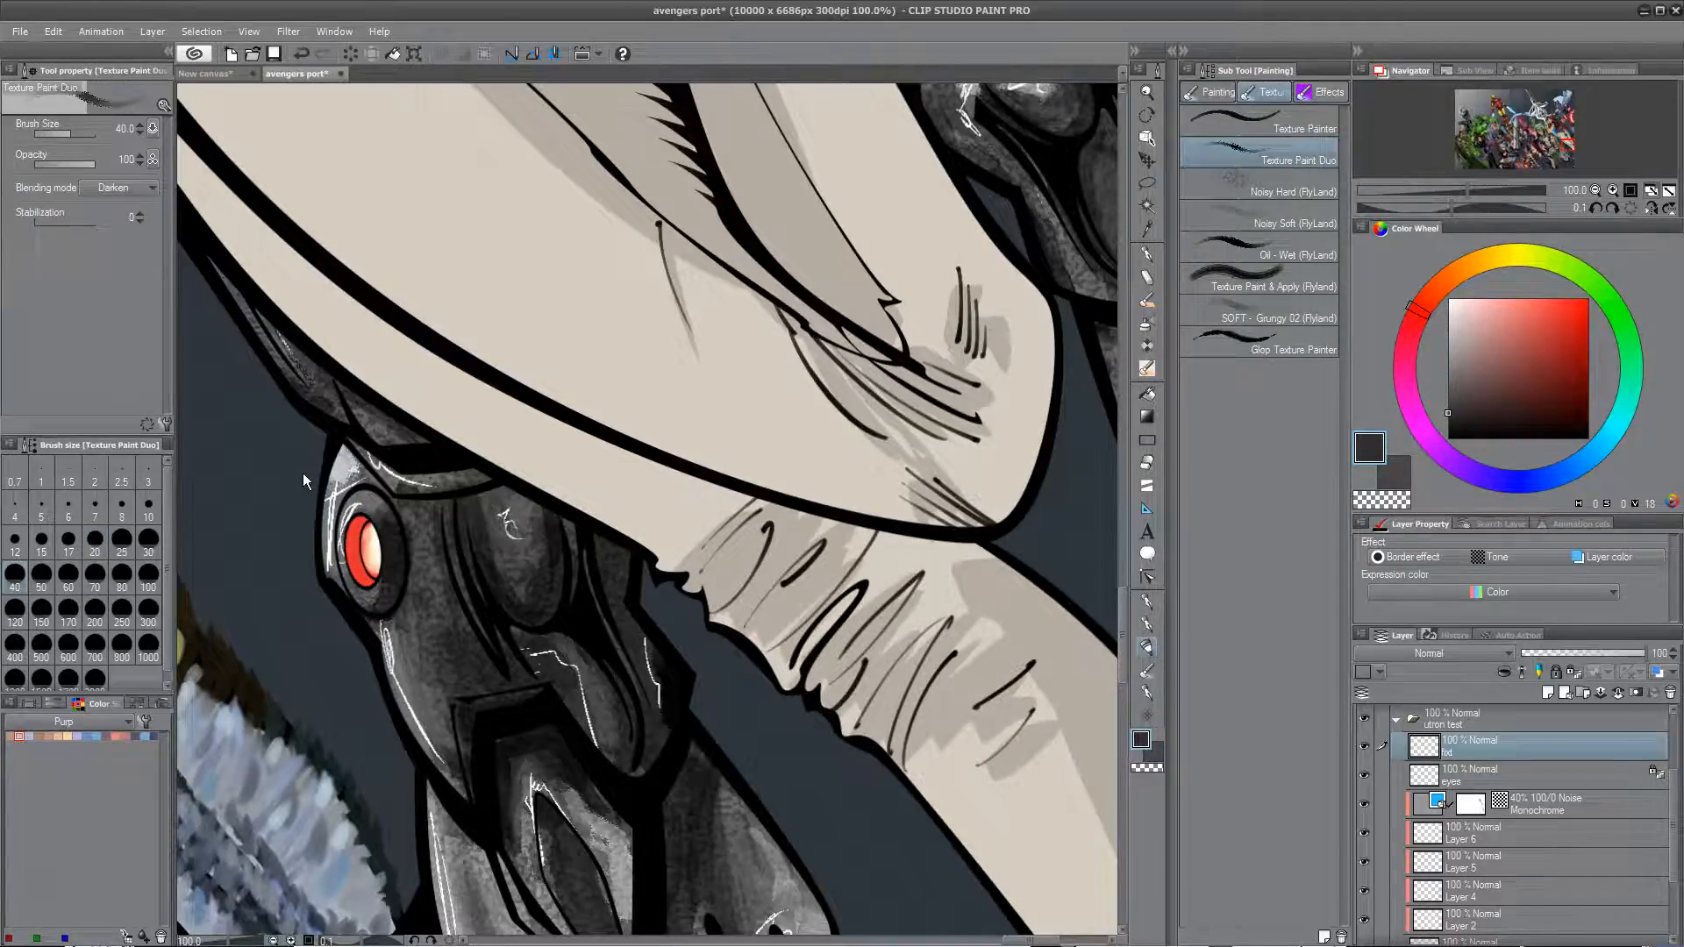
pyautogui.scroll(5, 302, 472)
pyautogui.press('space')
pyautogui.moveTo(511, 545); pyautogui.dragTo(475, 403)
pyautogui.click(41, 538)
# Step: Try a first pass of dark grey texture on the red inner rim of the forearm port and undo it
pyautogui.moveTo(522, 517)
pyautogui.mouseDown()
pyautogui.moveTo(466, 549)
pyautogui.moveTo(465, 570)
pyautogui.moveTo(491, 526)
pyautogui.moveTo(452, 605)
pyautogui.moveTo(474, 720)
pyautogui.moveTo(491, 632)
pyautogui.moveTo(517, 746)
pyautogui.moveTo(476, 718)
pyautogui.moveTo(478, 625)
pyautogui.moveTo(456, 624)
pyautogui.moveTo(500, 513)
pyautogui.mouseUp()
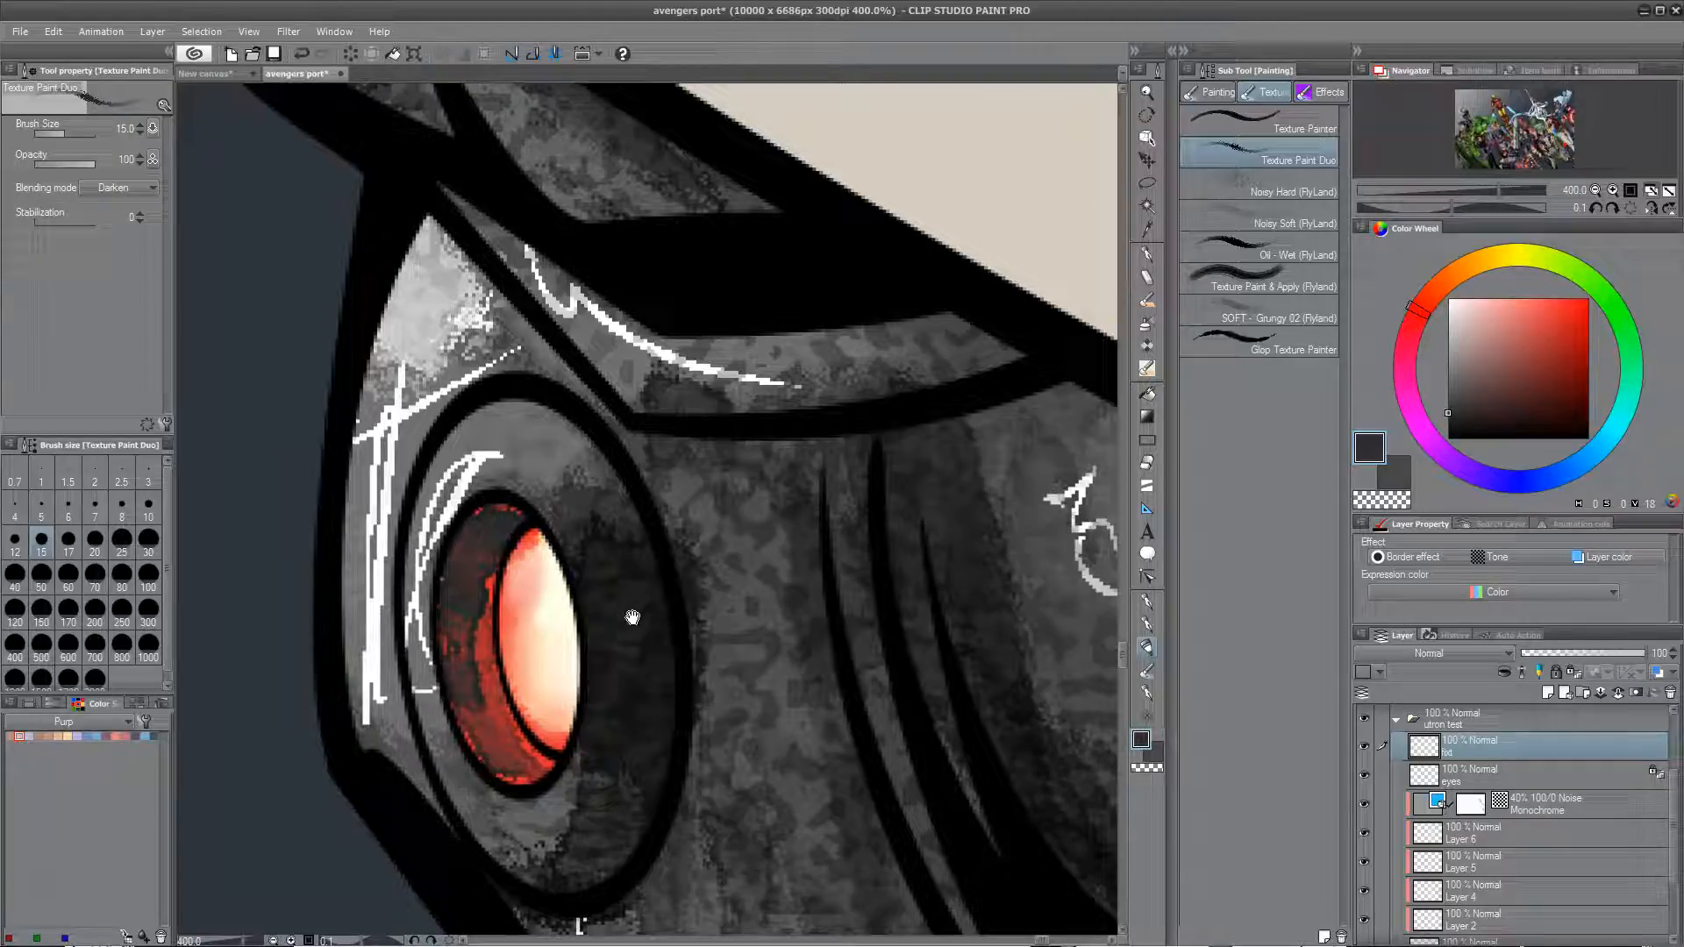
pyautogui.scroll(-4, 615, 557)
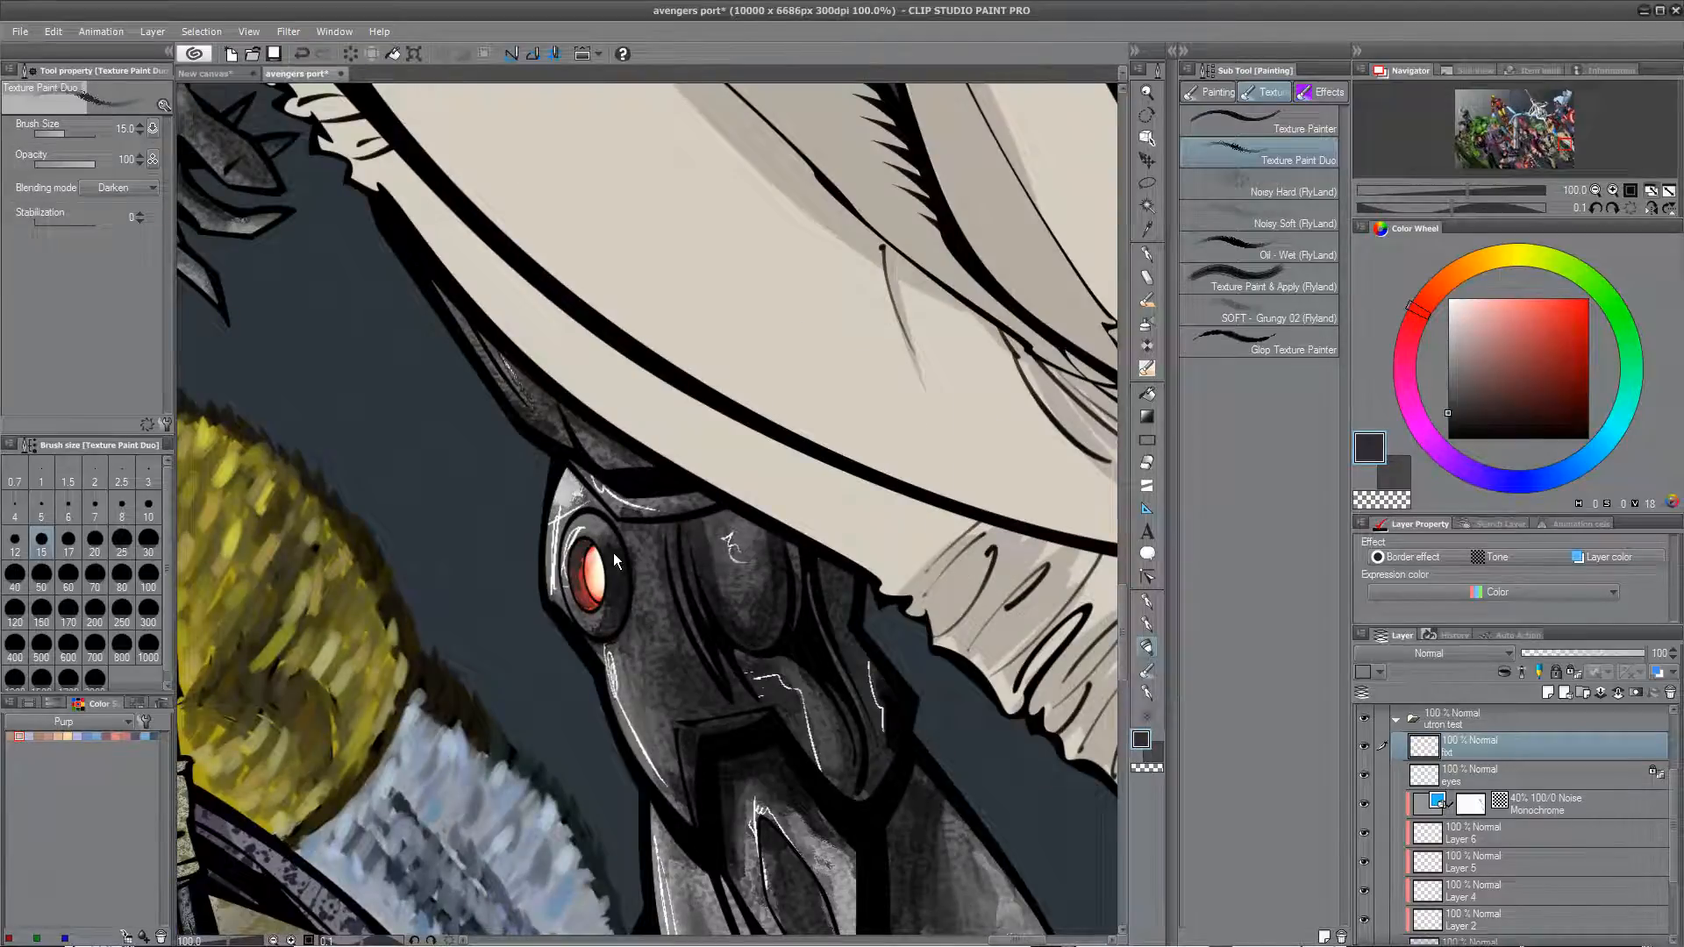
pyautogui.scroll(2, 613, 553)
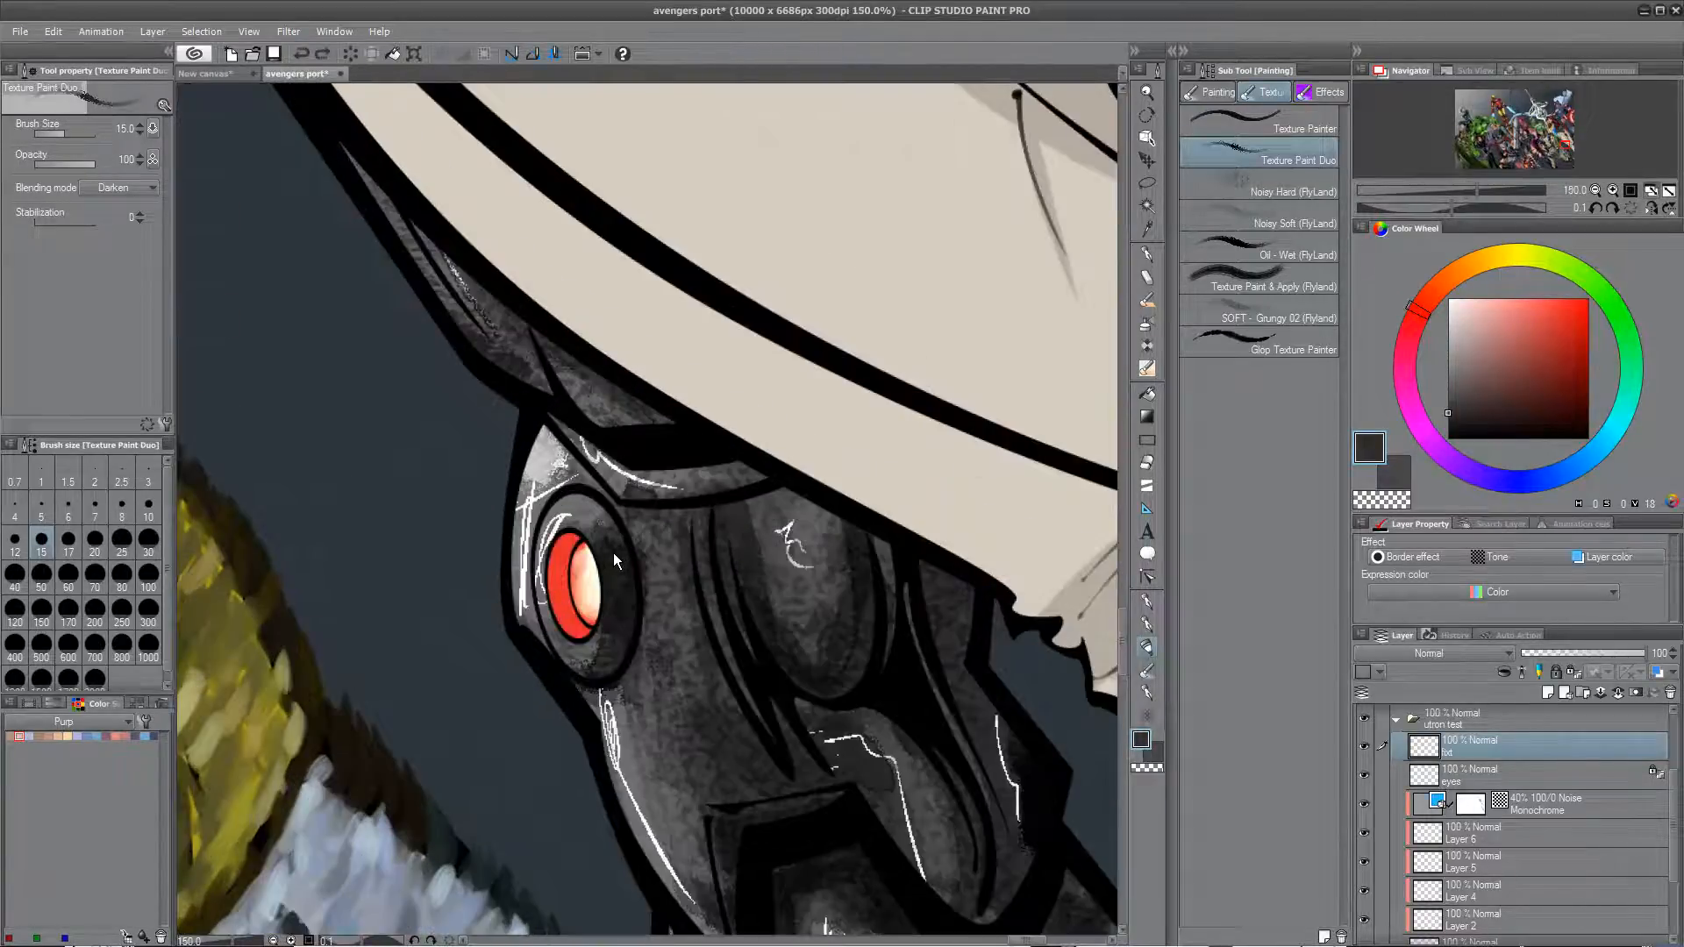
# Step: Paint dark grey texture over the red inner rim of the forearm port, leaving the bright glowing centre clear
pyautogui.scroll(4, 614, 553)
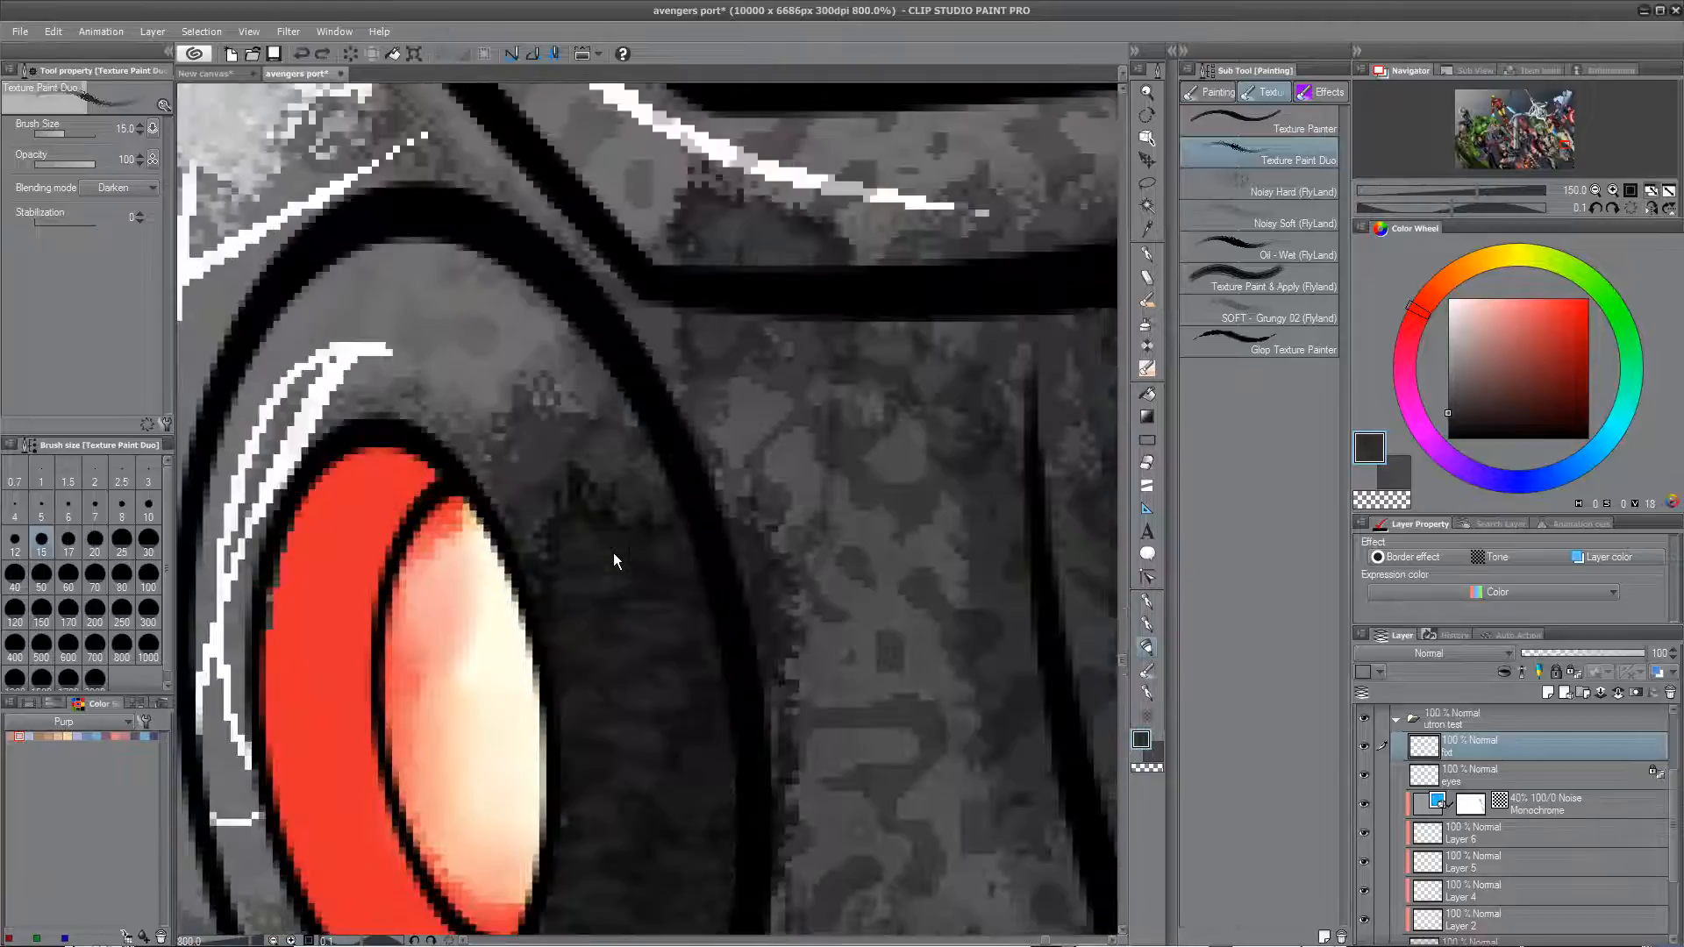
pyautogui.scroll(1, 629, 543)
pyautogui.moveTo(629, 543); pyautogui.dragTo(652, 524)
pyautogui.moveTo(628, 293)
pyautogui.mouseDown()
pyautogui.moveTo(563, 316)
pyautogui.moveTo(535, 564)
pyautogui.moveTo(600, 346)
pyautogui.moveTo(579, 772)
pyautogui.moveTo(480, 575)
pyautogui.moveTo(693, 807)
pyautogui.moveTo(621, 688)
pyautogui.mouseUp()
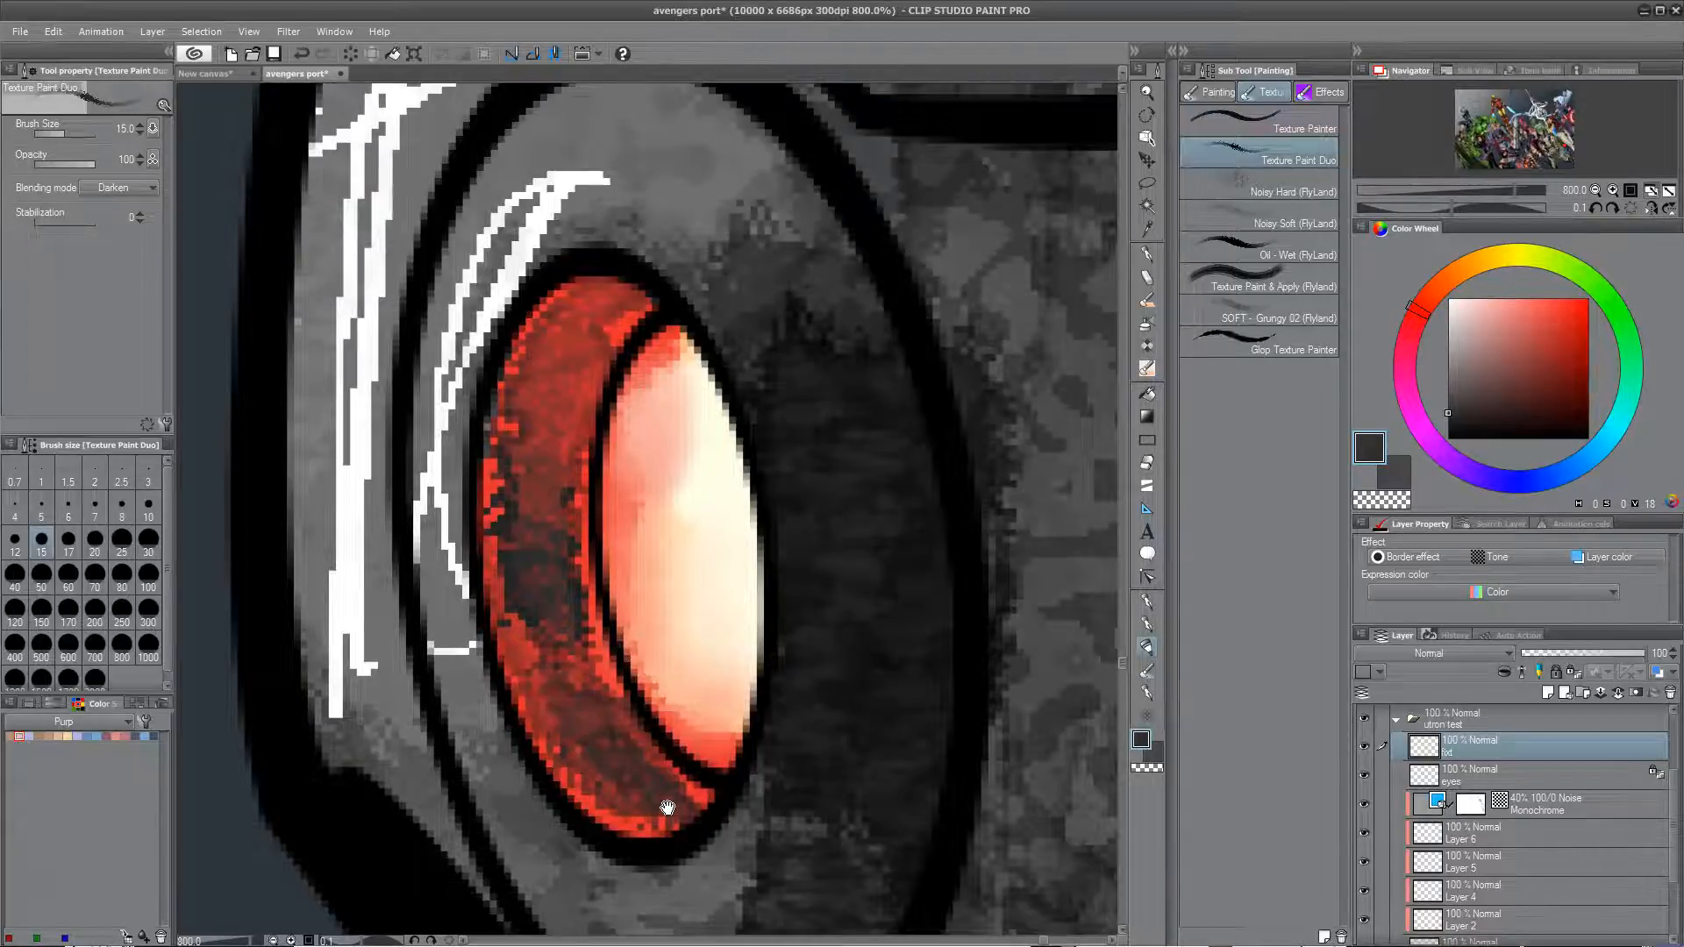
pyautogui.scroll(-7, 608, 698)
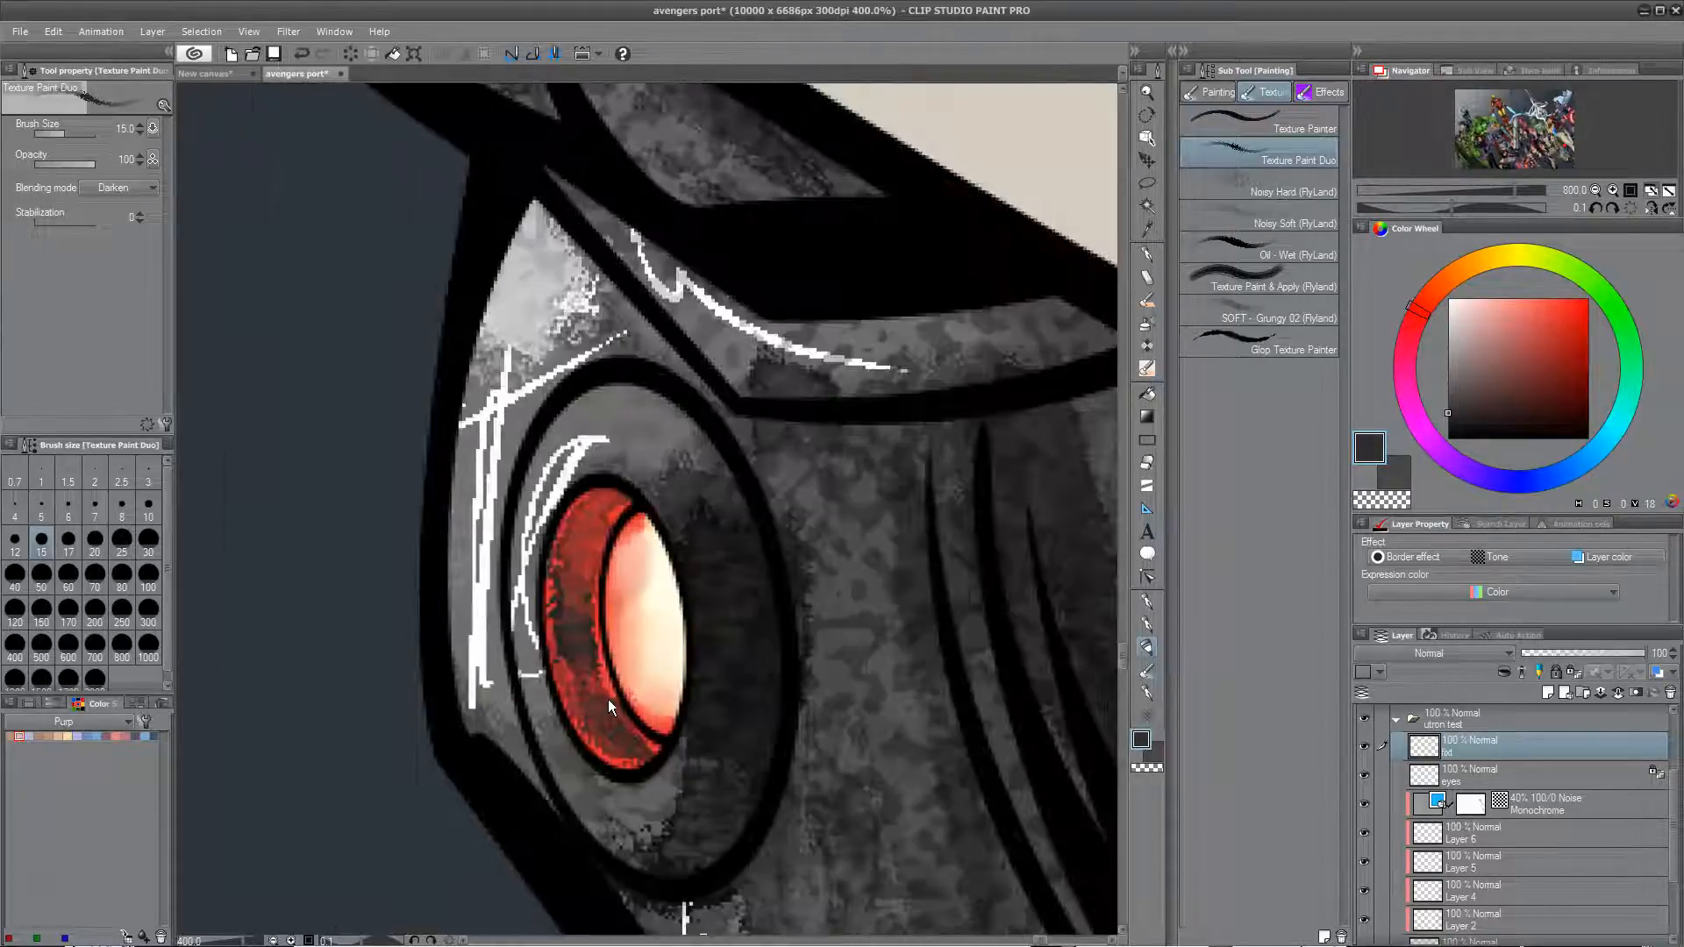
# Step: Sample the bright red from the glowing knee port near the canvas edge and switch to the Flat brush
pyautogui.scroll(-1, 608, 698)
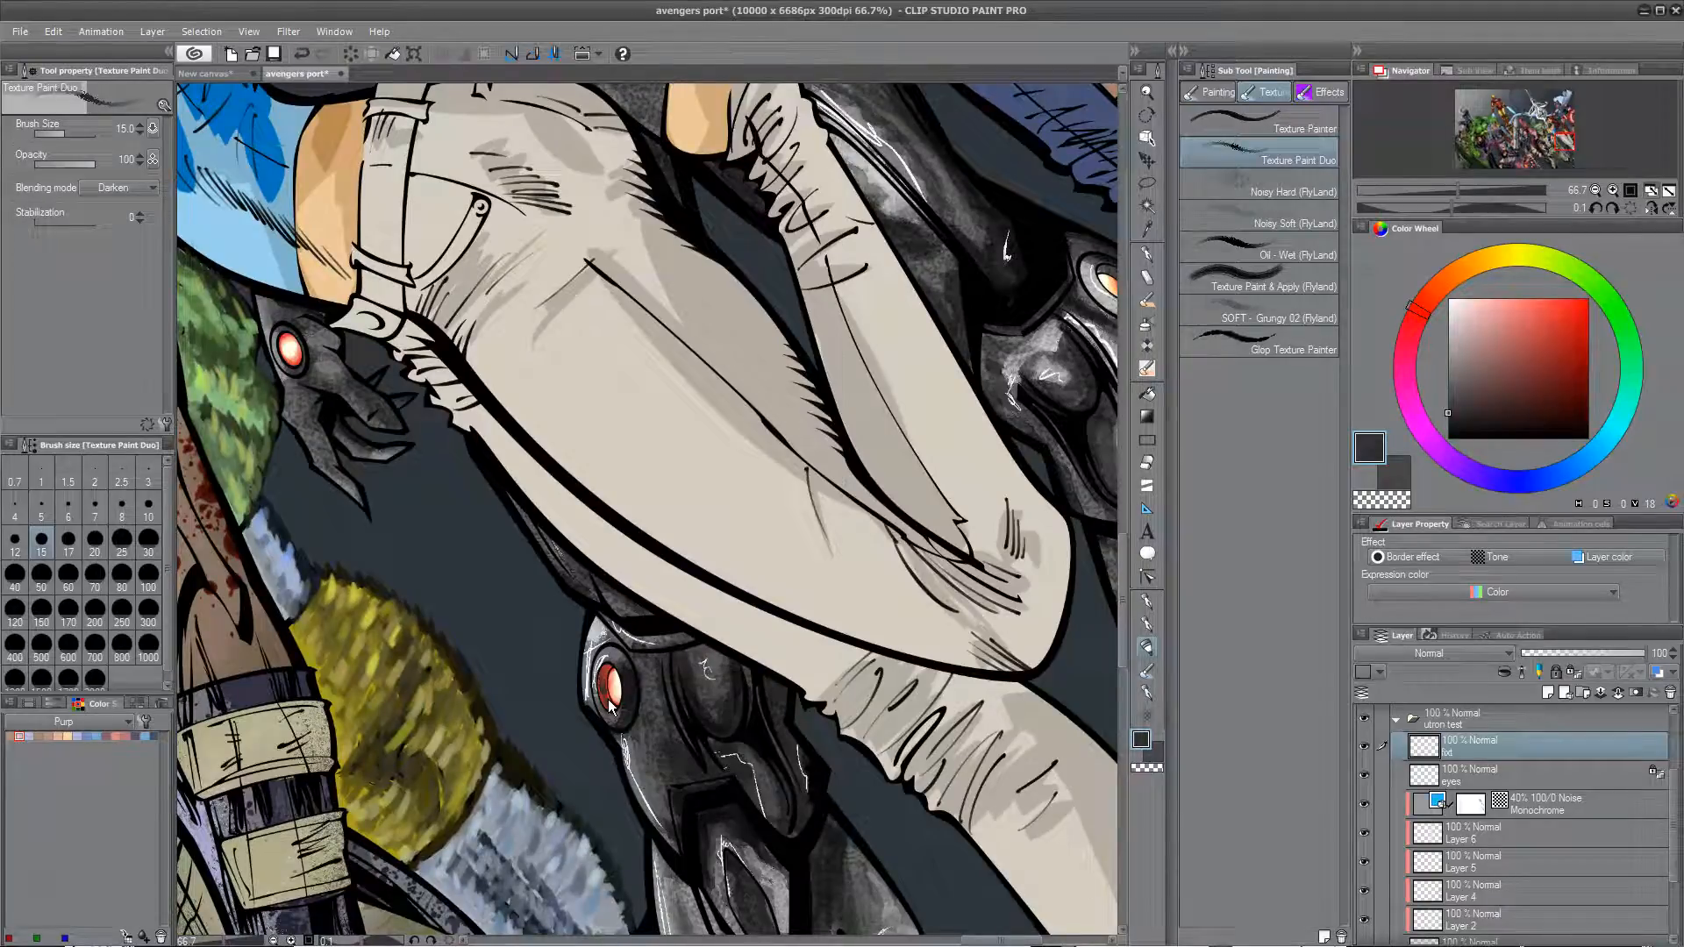
pyautogui.moveTo(861, 729); pyautogui.dragTo(429, 736)
pyautogui.moveTo(609, 619)
pyautogui.mouseDown()
pyautogui.moveTo(570, 780)
pyautogui.moveTo(750, 633)
pyautogui.moveTo(612, 775)
pyautogui.mouseUp()
pyautogui.moveTo(649, 676); pyautogui.dragTo(623, 734)
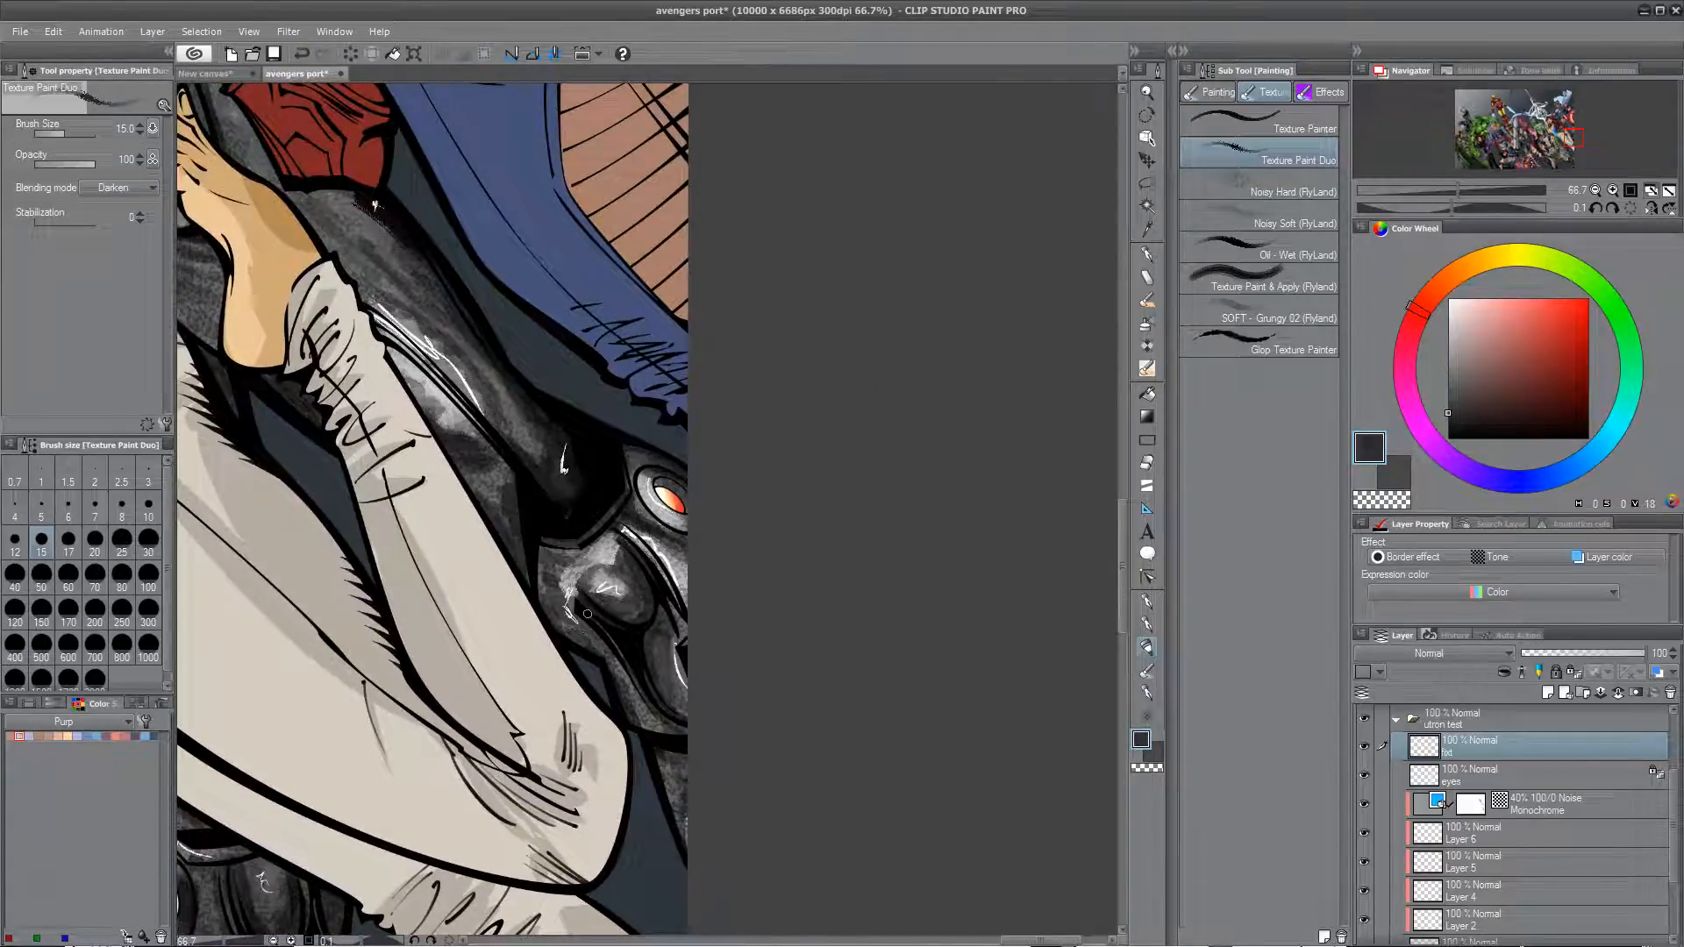
pyautogui.keyDown('alt'); pyautogui.click(684, 509); pyautogui.keyUp('alt')
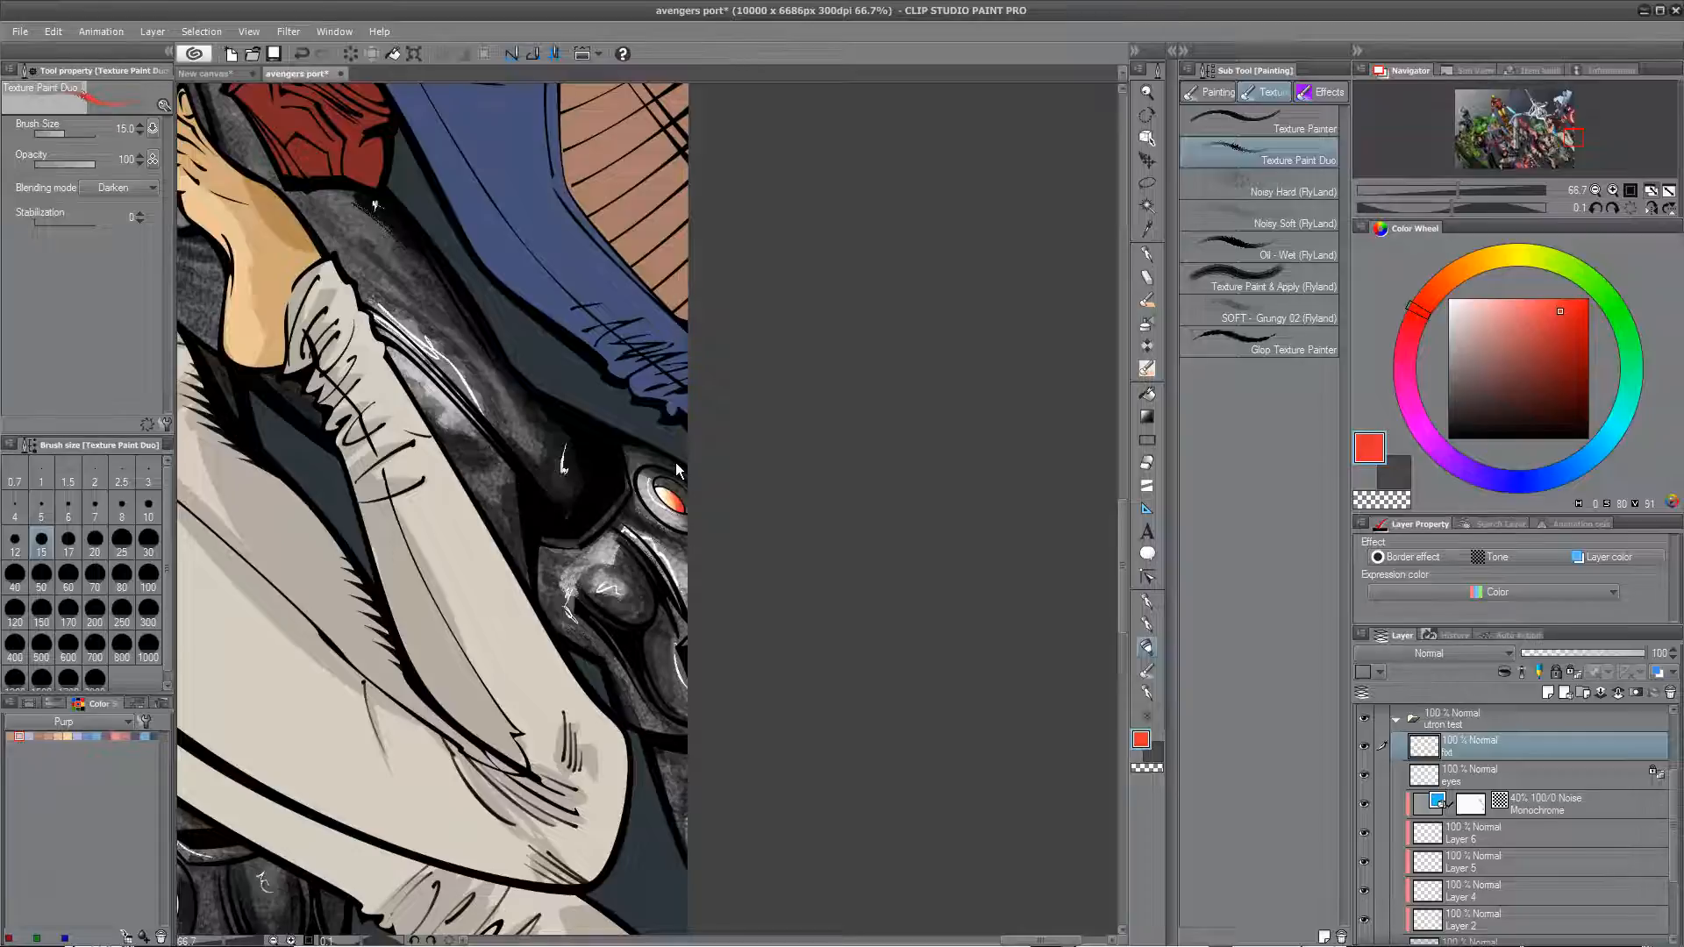
pyautogui.scroll(3, 677, 463)
pyautogui.click(1145, 605)
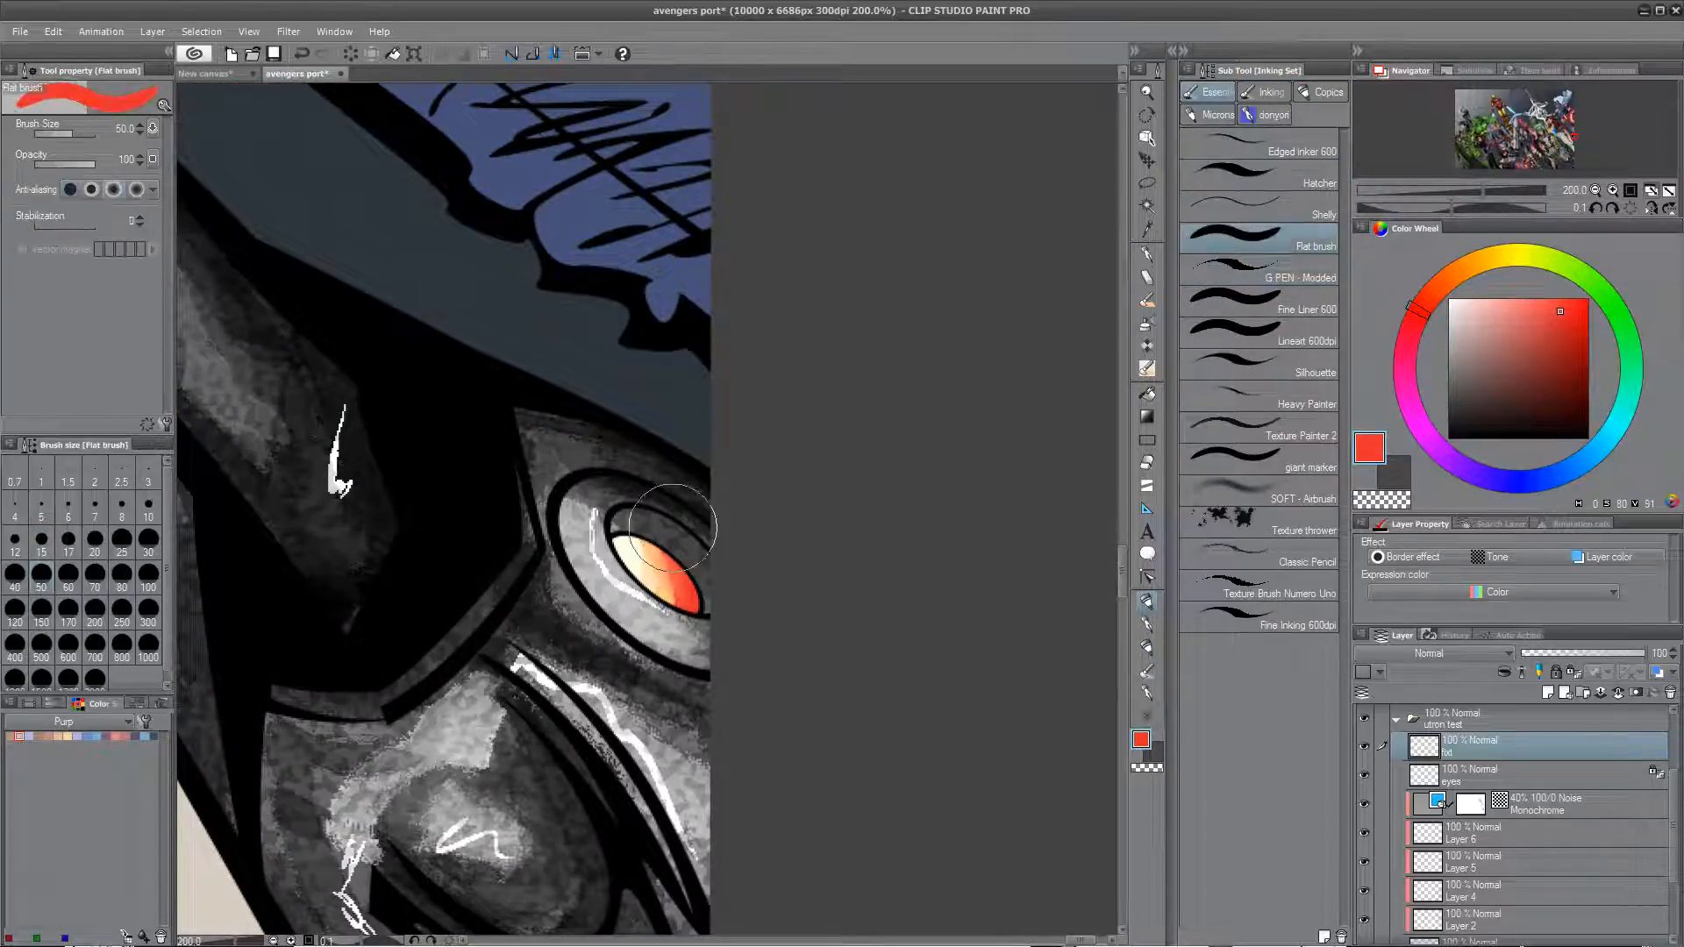
# Step: Reduce the Flat brush to size 10 and paint the knee port's dark inner rim solid red around the glowing centre
pyautogui.press('[')
pyautogui.press('[')
pyautogui.press('[')
pyautogui.press('[')
pyautogui.press('[')
pyautogui.press('[')
pyautogui.click(618, 522)
pyautogui.press('[')
pyautogui.press('[')
pyautogui.moveTo(636, 522)
pyautogui.mouseDown()
pyautogui.moveTo(678, 554)
pyautogui.moveTo(690, 538)
pyautogui.mouseUp()
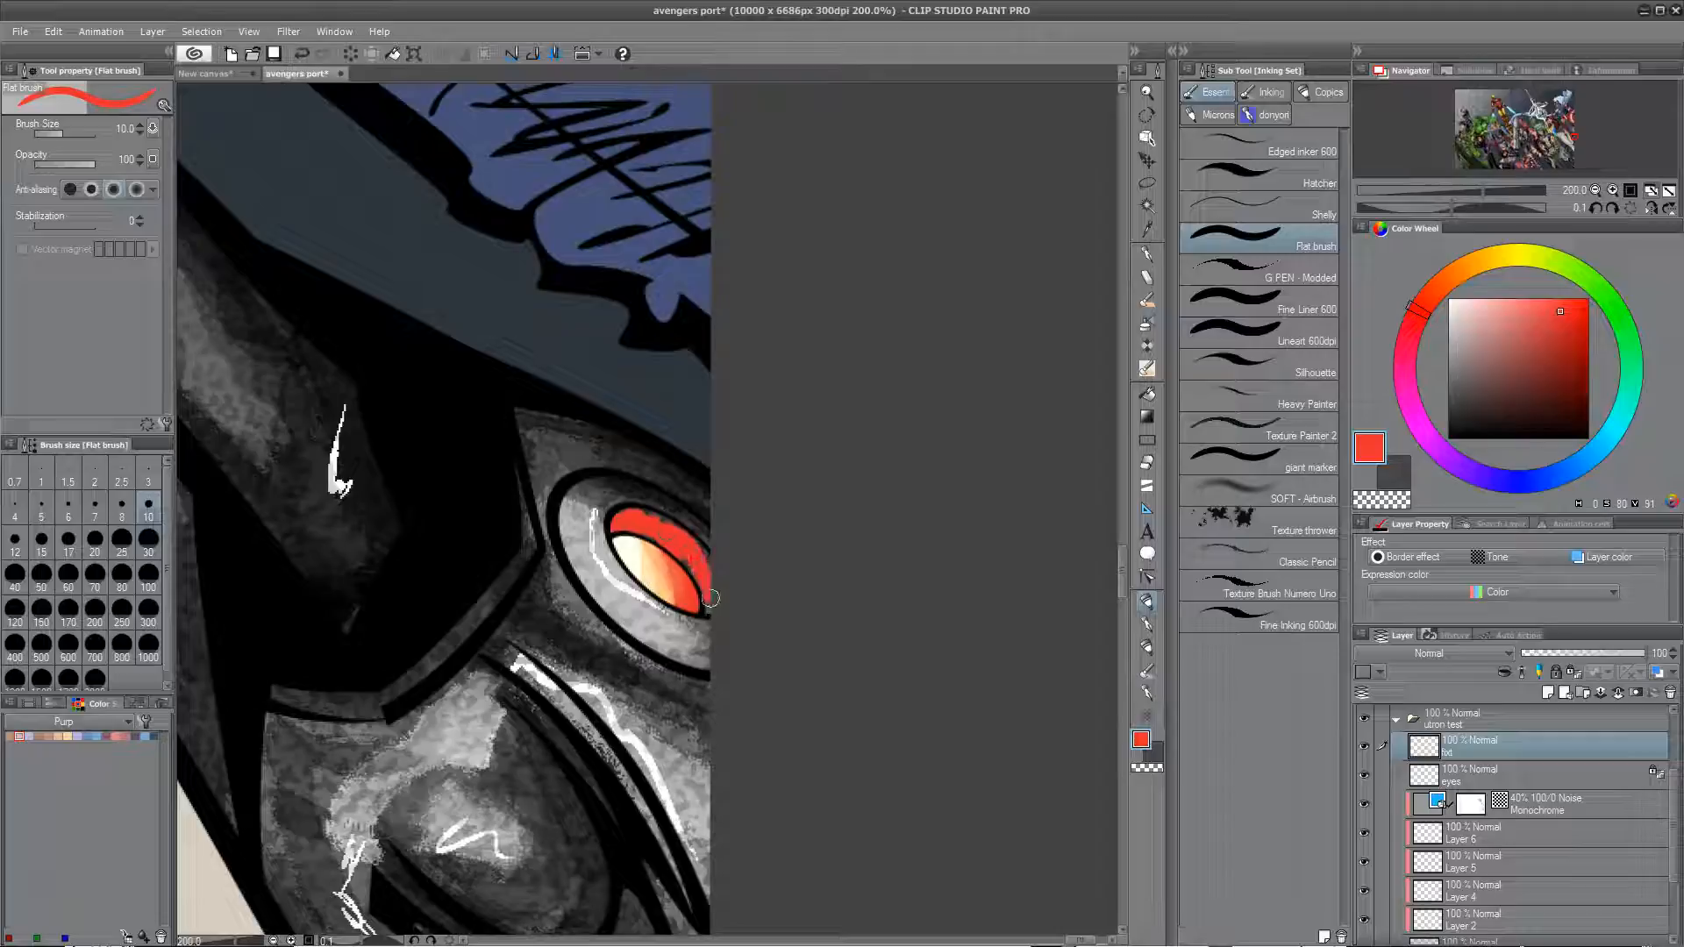
# Step: Sample a dark grey and paint texture over the knee port's red rim with the Texture Paint Duo brush, raising its size to 20
pyautogui.click(1155, 647)
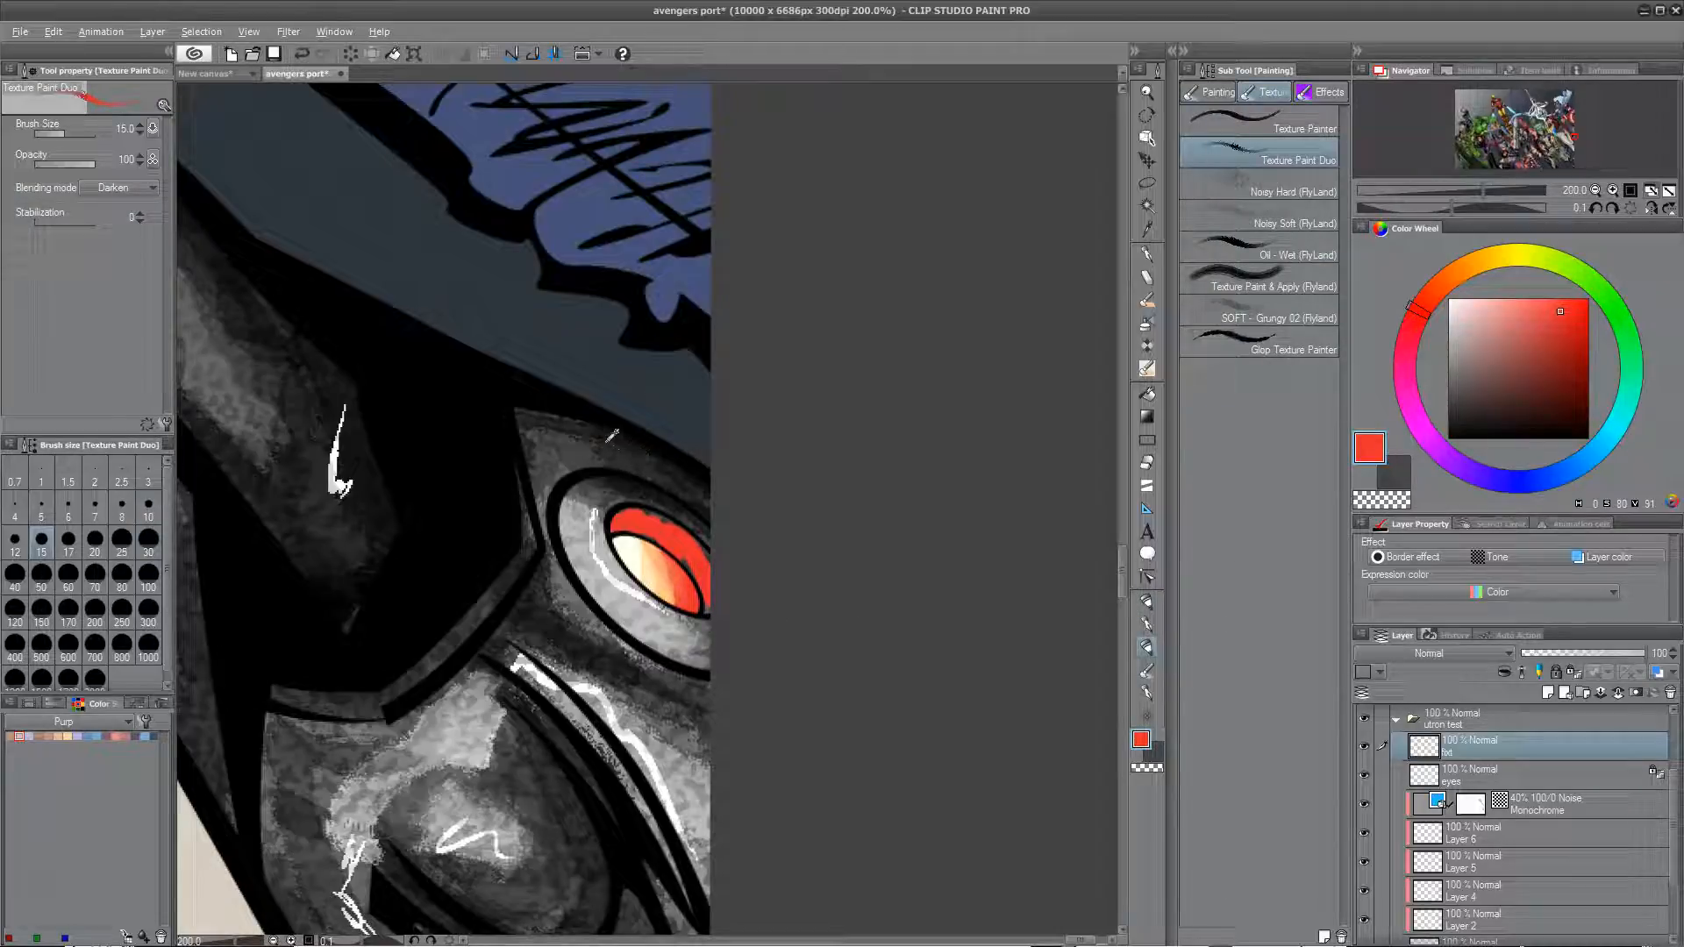
pyautogui.keyDown('alt'); pyautogui.click(585, 419); pyautogui.keyUp('alt')
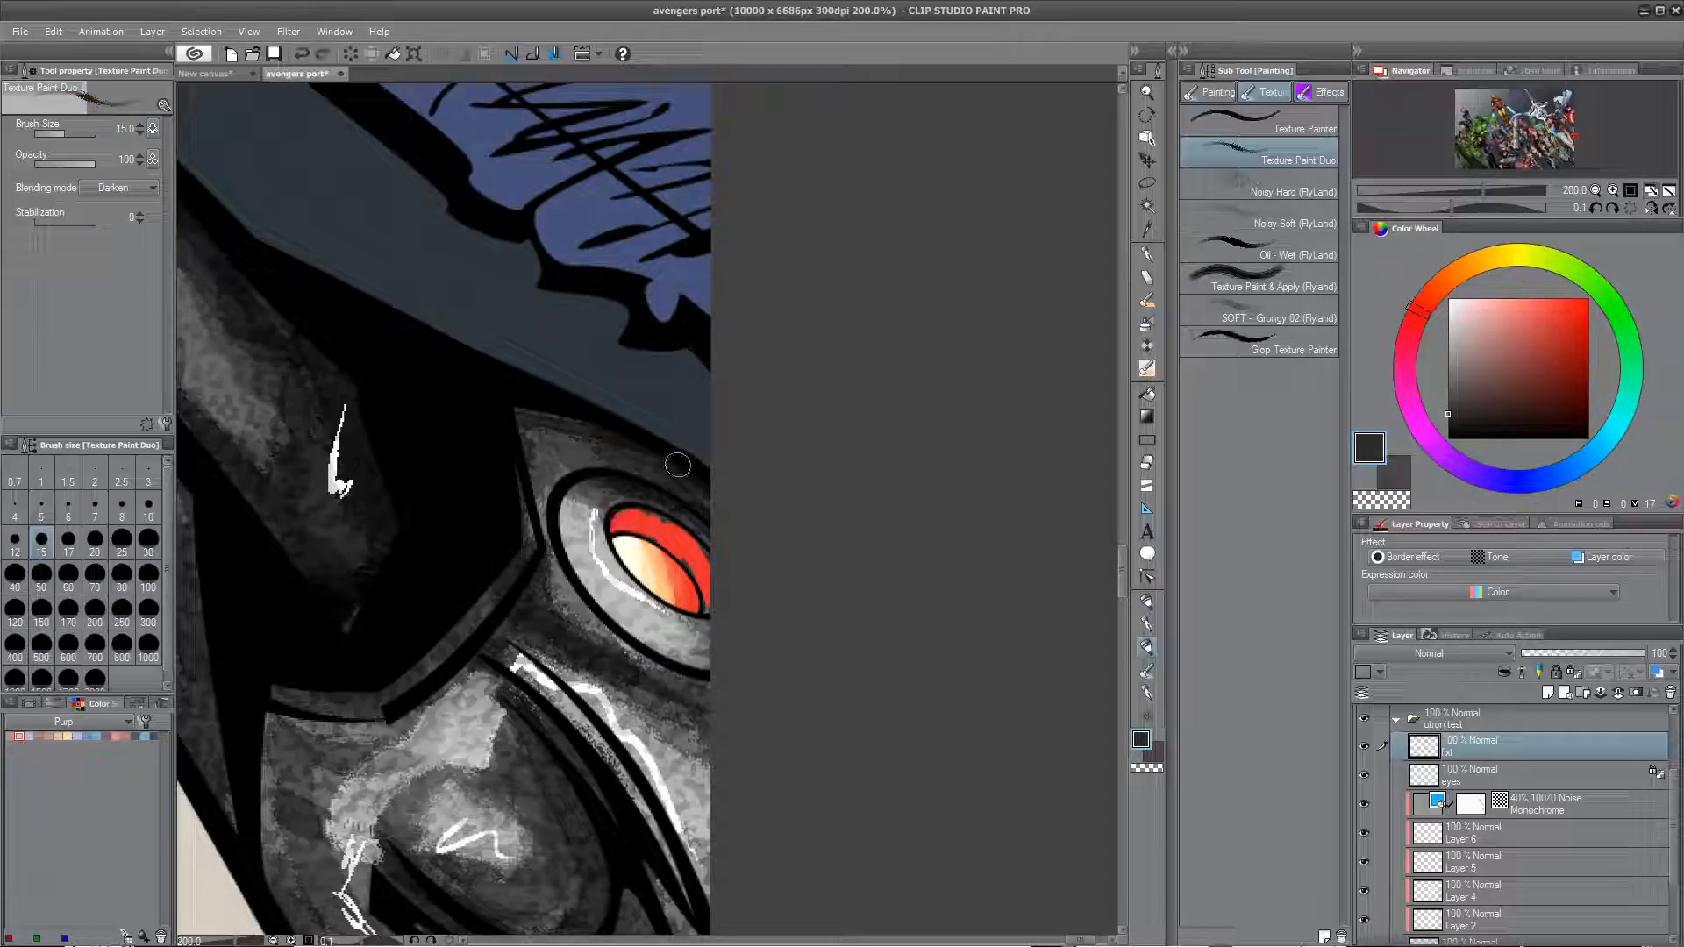
pyautogui.press('r')
pyautogui.moveTo(647, 422)
pyautogui.mouseDown()
pyautogui.moveTo(680, 404)
pyautogui.moveTo(716, 578)
pyautogui.moveTo(738, 439)
pyautogui.moveTo(725, 427)
pyautogui.moveTo(636, 499)
pyautogui.moveTo(609, 490)
pyautogui.moveTo(655, 530)
pyautogui.moveTo(619, 491)
pyautogui.moveTo(641, 595)
pyautogui.moveTo(648, 539)
pyautogui.moveTo(641, 615)
pyautogui.moveTo(676, 570)
pyautogui.mouseUp()
pyautogui.press(']')
pyautogui.press(']')
# Step: Sample a mid grey and paint texture over the glow of the lower torso ports, including the one behind the bare foot
pyautogui.moveTo(666, 350); pyautogui.dragTo(1009, 790)
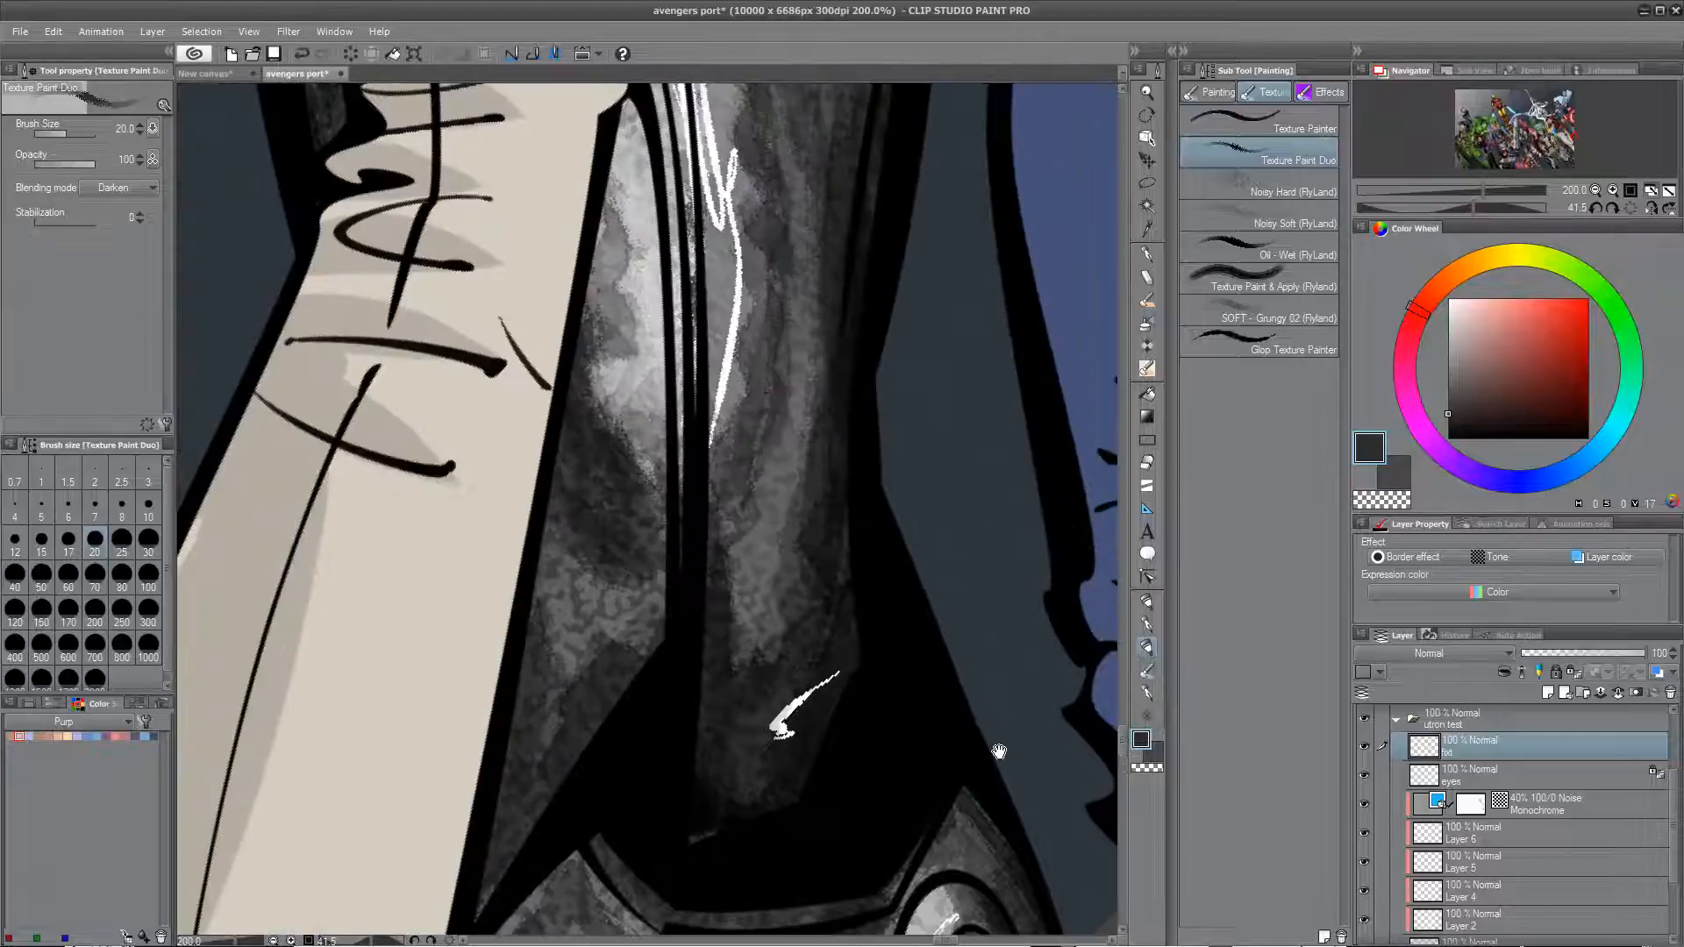
pyautogui.hotkey('shift', 'space')
pyautogui.moveTo(921, 421)
pyautogui.mouseDown()
pyautogui.moveTo(729, 290)
pyautogui.moveTo(654, 268)
pyautogui.mouseUp()
pyautogui.scroll(-5, 655, 267)
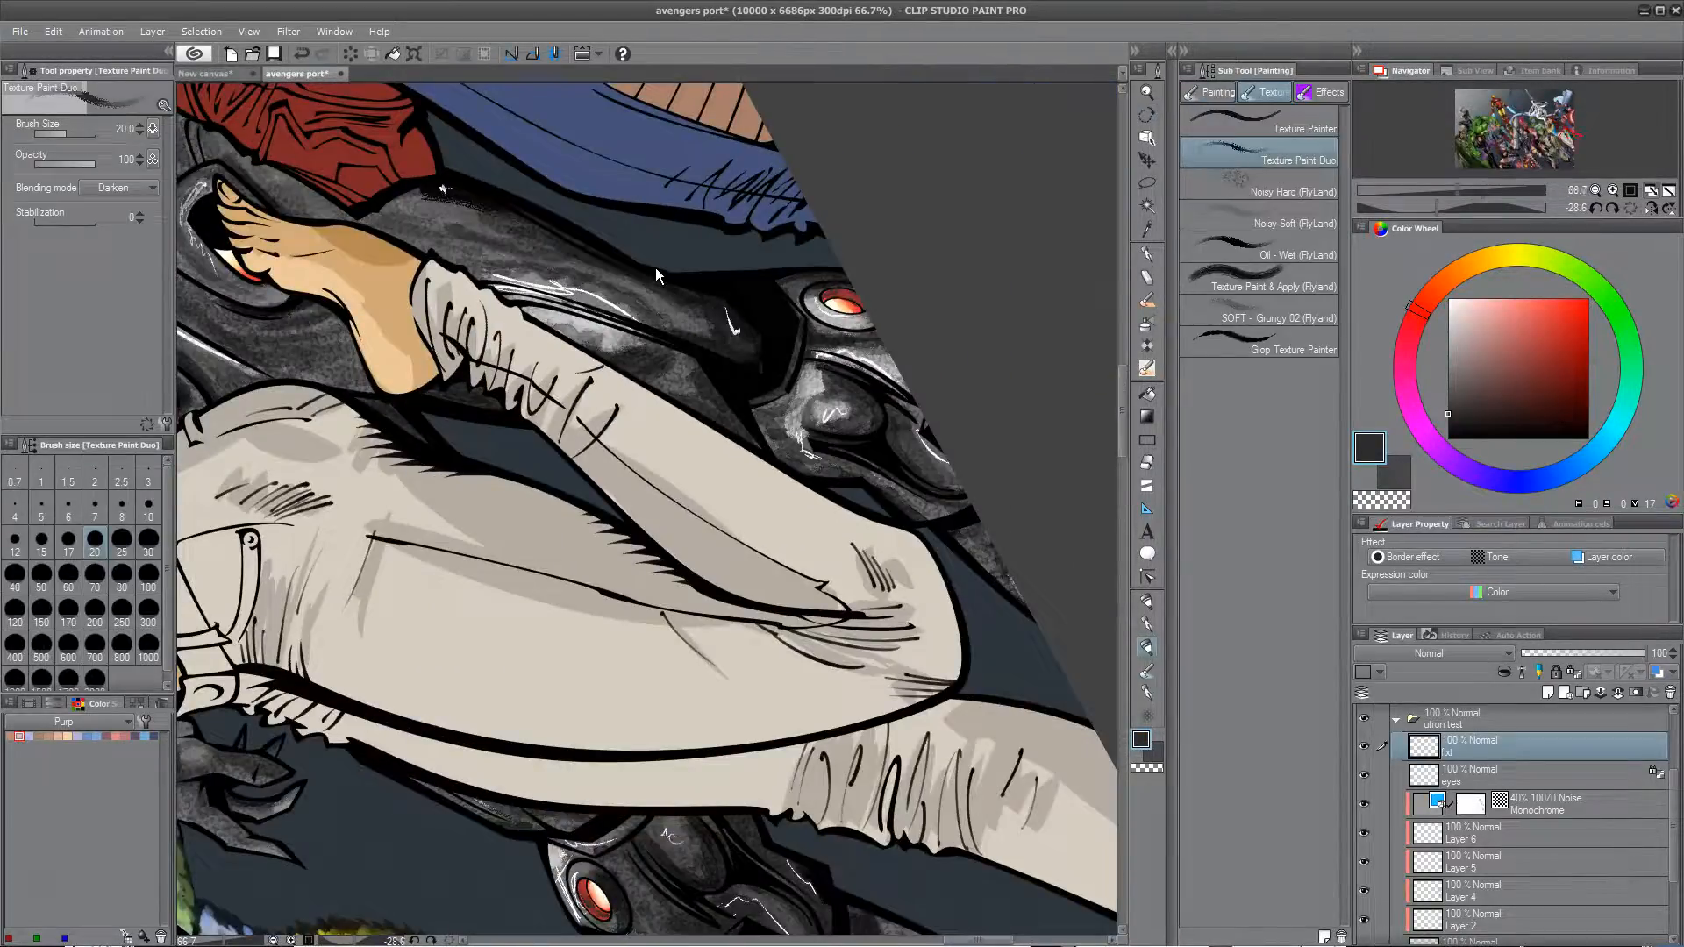
pyautogui.press('space')
pyautogui.moveTo(655, 267); pyautogui.dragTo(1002, 510)
pyautogui.scroll(4, 540, 553)
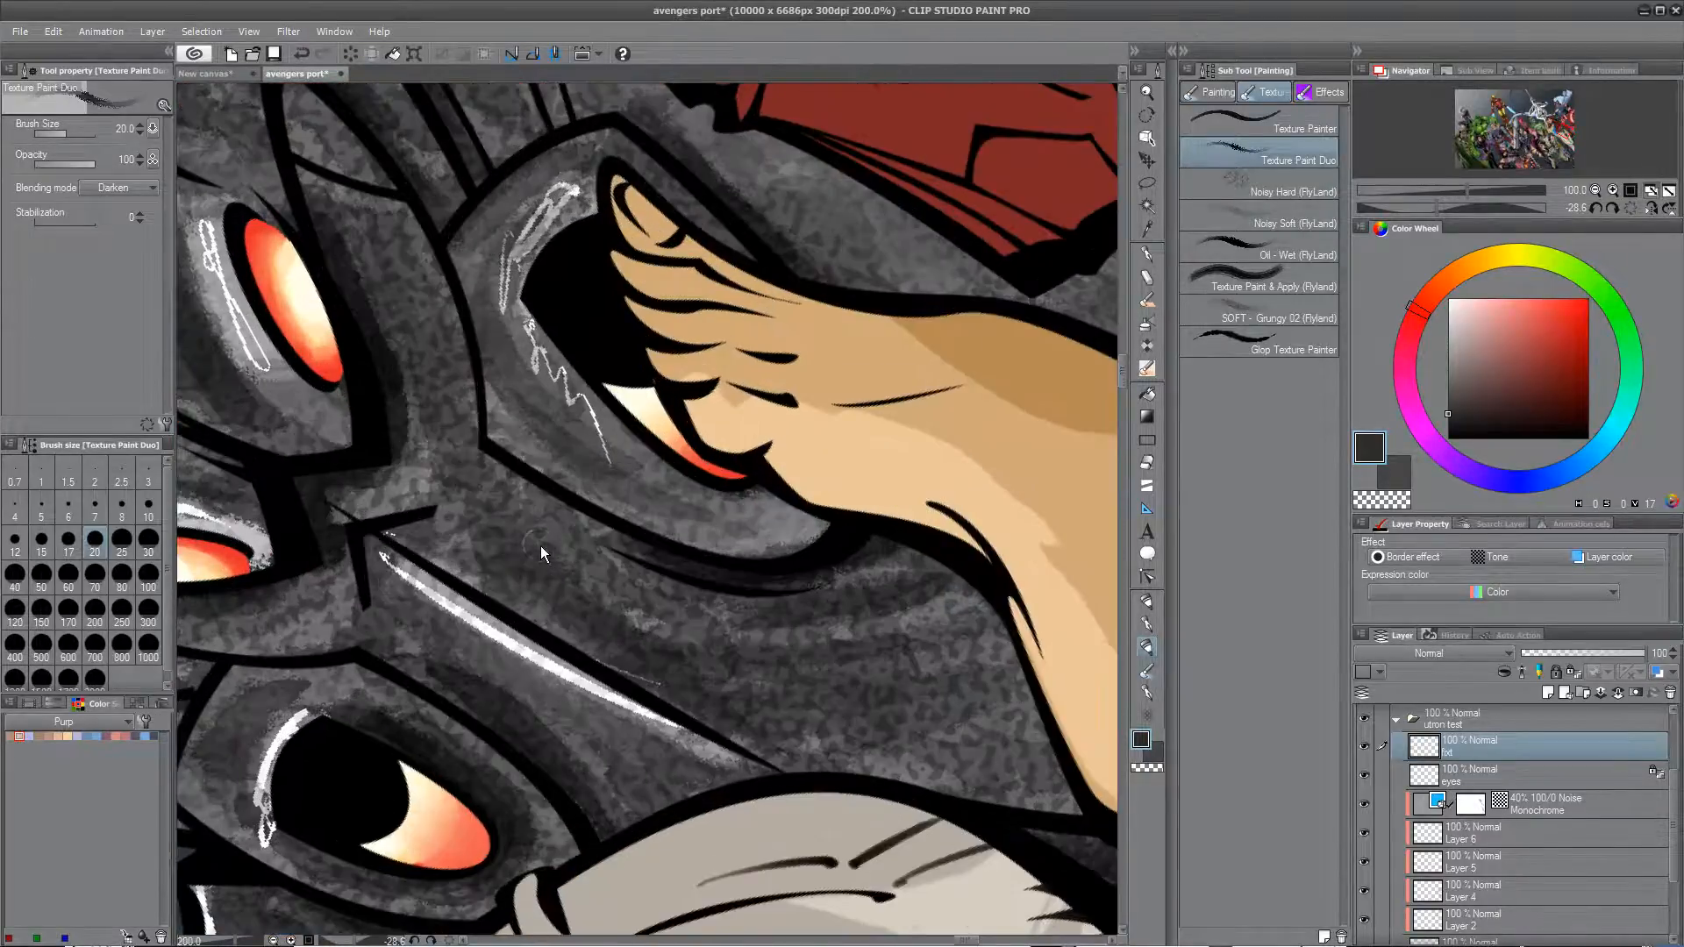
pyautogui.scroll(1, 505, 589)
pyautogui.moveTo(505, 590); pyautogui.dragTo(514, 450)
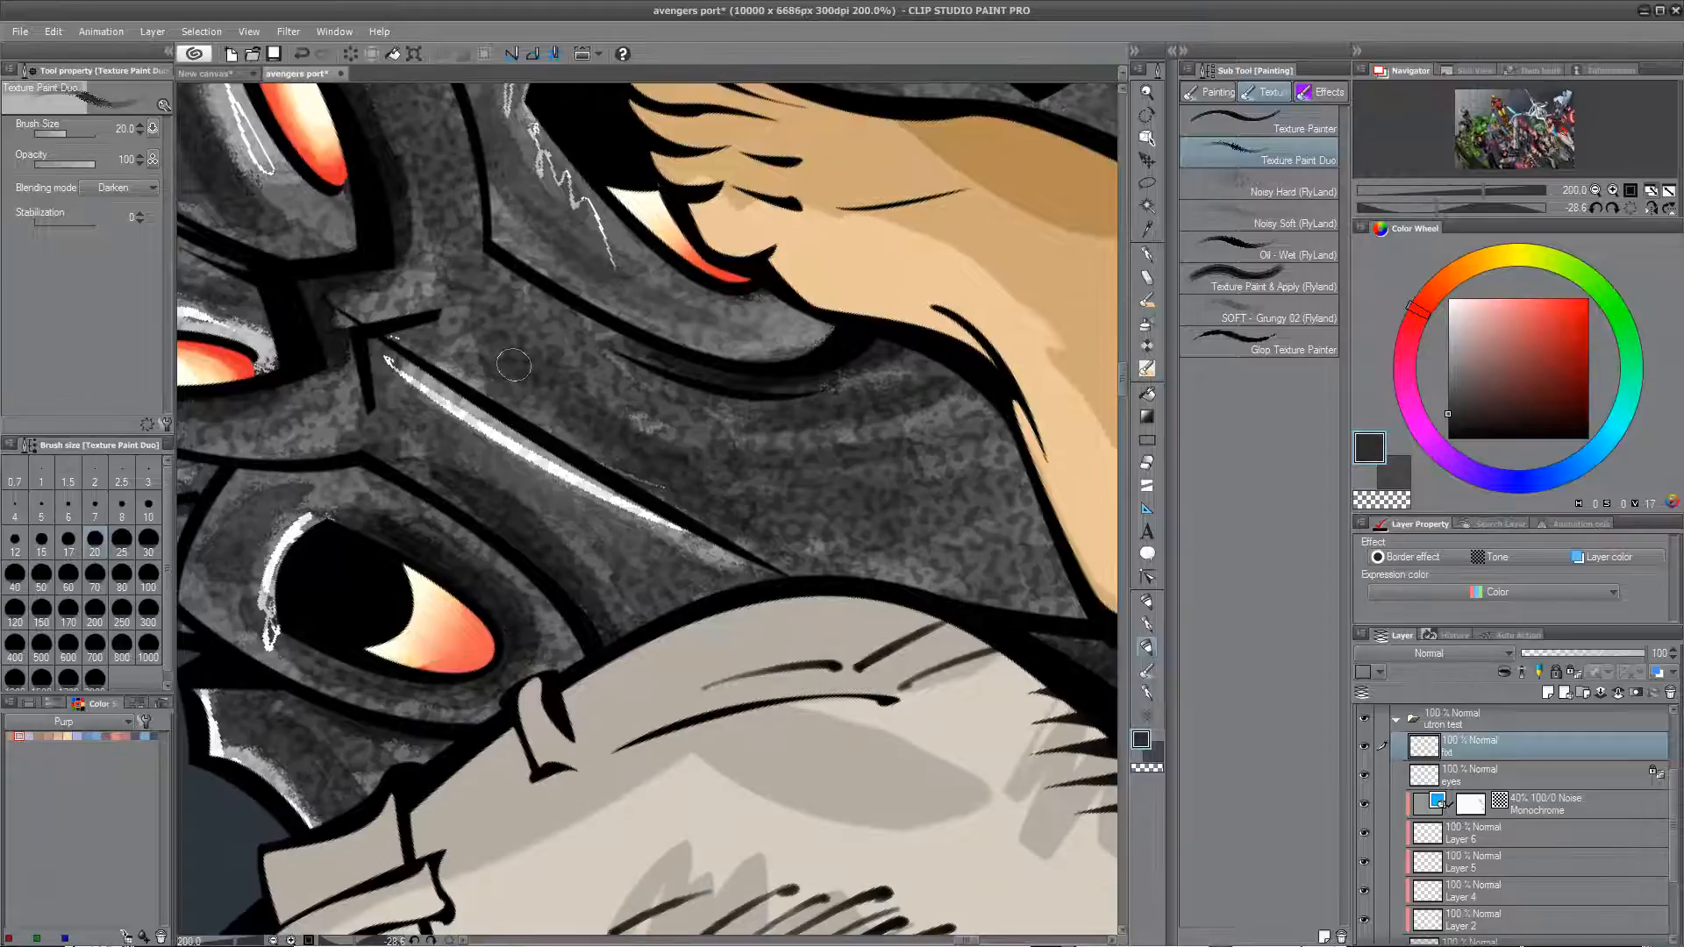
pyautogui.keyDown('alt'); pyautogui.click(472, 477); pyautogui.keyUp('alt')
pyautogui.moveTo(413, 572)
pyautogui.mouseDown()
pyautogui.moveTo(395, 648)
pyautogui.moveTo(439, 592)
pyautogui.moveTo(428, 642)
pyautogui.moveTo(443, 594)
pyautogui.moveTo(474, 651)
pyautogui.mouseUp()
pyautogui.moveTo(565, 623); pyautogui.dragTo(517, 767)
pyautogui.moveTo(605, 369)
pyautogui.mouseDown()
pyautogui.moveTo(569, 350)
pyautogui.moveTo(609, 343)
pyautogui.moveTo(591, 348)
pyautogui.moveTo(647, 397)
pyautogui.mouseUp()
pyautogui.moveTo(388, 429)
pyautogui.mouseDown()
pyautogui.moveTo(646, 532)
pyautogui.moveTo(649, 700)
pyautogui.mouseUp()
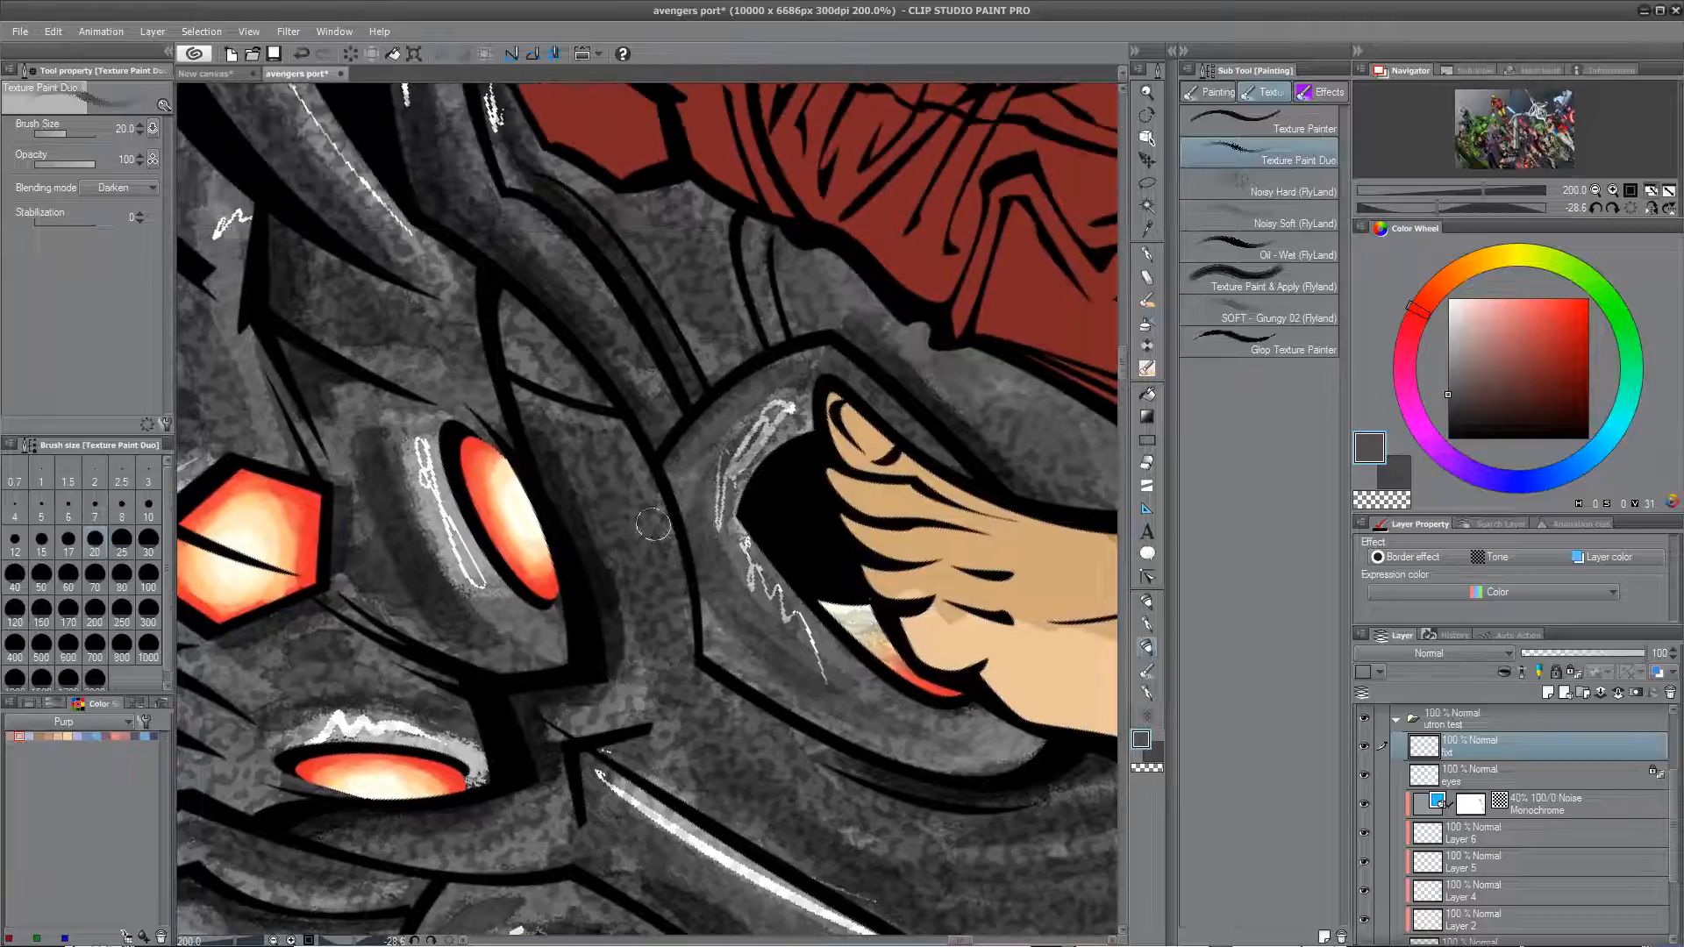
# Step: Sample the bright red and paint solid red inner rims on the two collar ports with the Flat brush at size 10
pyautogui.moveTo(443, 657); pyautogui.dragTo(676, 758)
pyautogui.moveTo(535, 416); pyautogui.dragTo(760, 752)
pyautogui.moveTo(482, 417)
pyautogui.mouseDown()
pyautogui.moveTo(597, 647)
pyautogui.moveTo(706, 721)
pyautogui.moveTo(665, 654)
pyautogui.moveTo(857, 541)
pyautogui.mouseUp()
pyautogui.moveTo(465, 316)
pyautogui.mouseDown()
pyautogui.moveTo(677, 500)
pyautogui.moveTo(691, 568)
pyautogui.mouseUp()
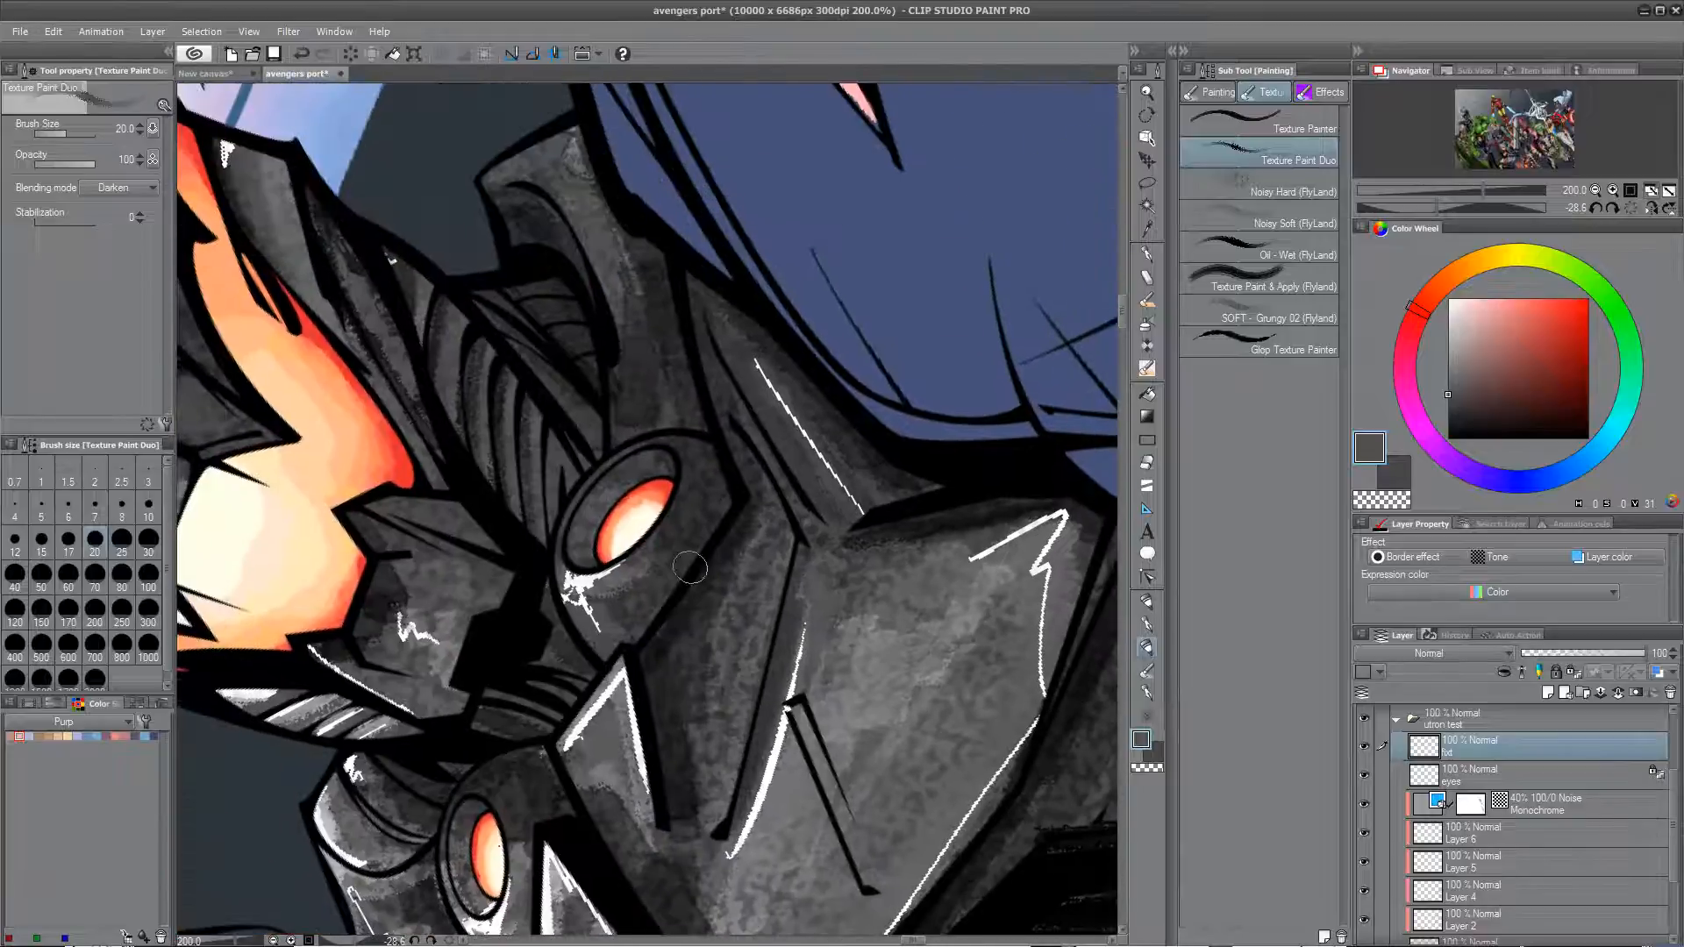
pyautogui.press('p')
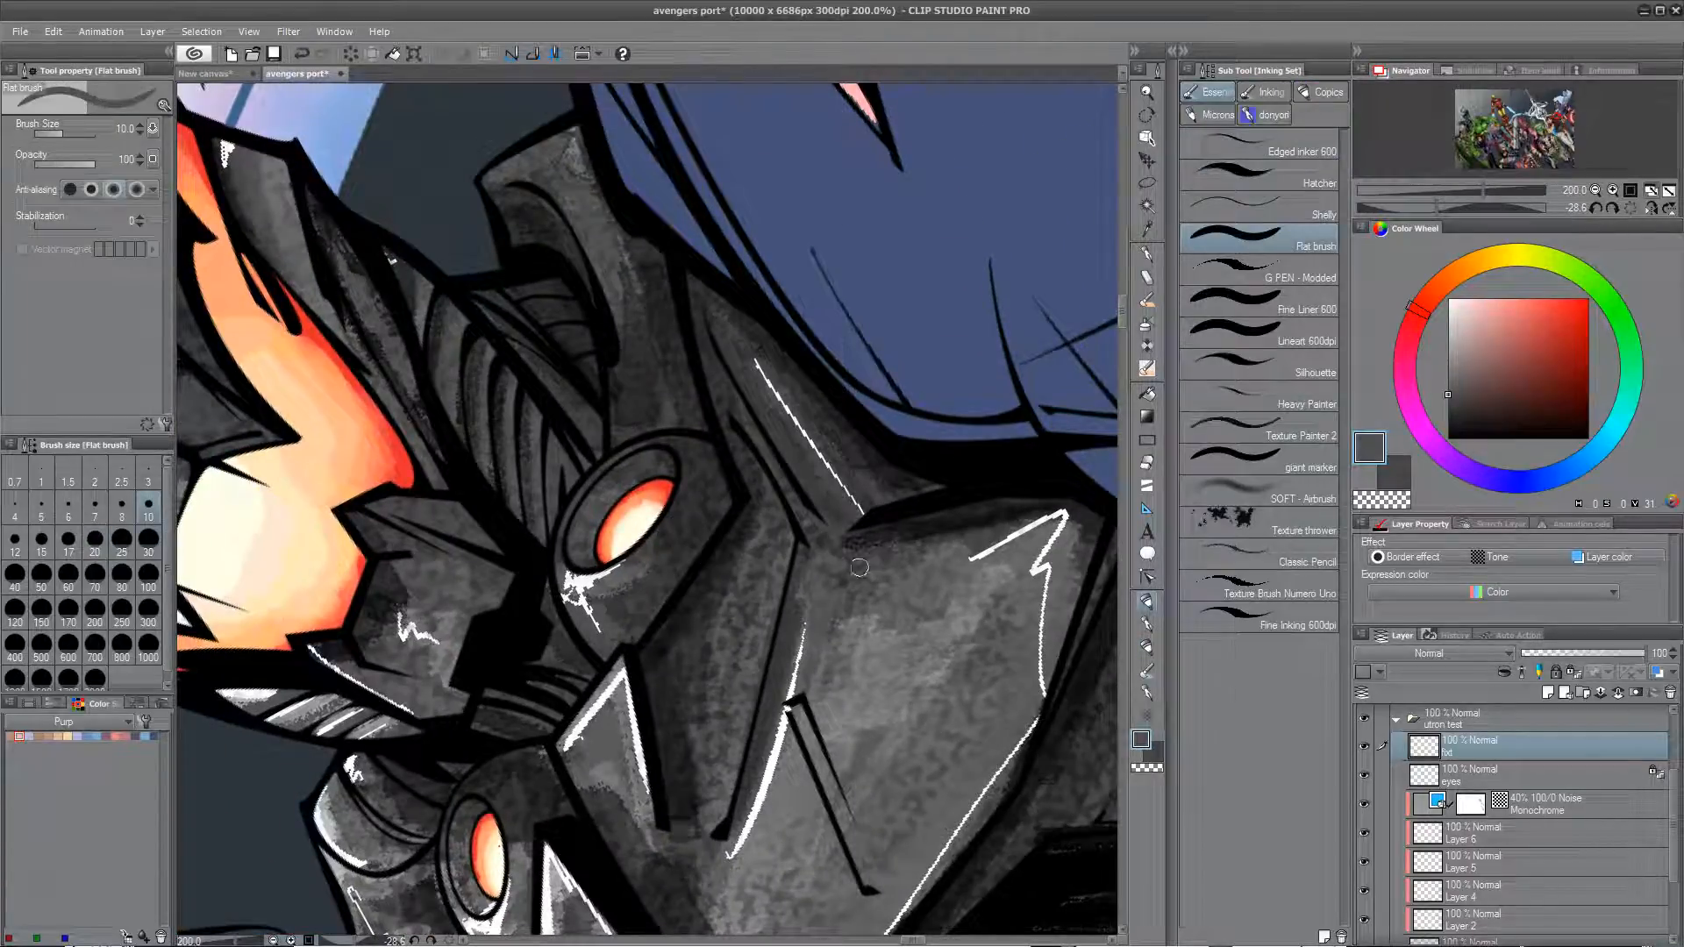
pyautogui.keyDown('alt'); pyautogui.click(668, 482); pyautogui.keyUp('alt')
pyautogui.moveTo(660, 459)
pyautogui.mouseDown()
pyautogui.moveTo(592, 500)
pyautogui.moveTo(572, 557)
pyautogui.mouseUp()
pyautogui.moveTo(635, 477); pyautogui.dragTo(668, 460)
pyautogui.moveTo(533, 597); pyautogui.dragTo(557, 408)
pyautogui.moveTo(490, 624); pyautogui.dragTo(487, 701)
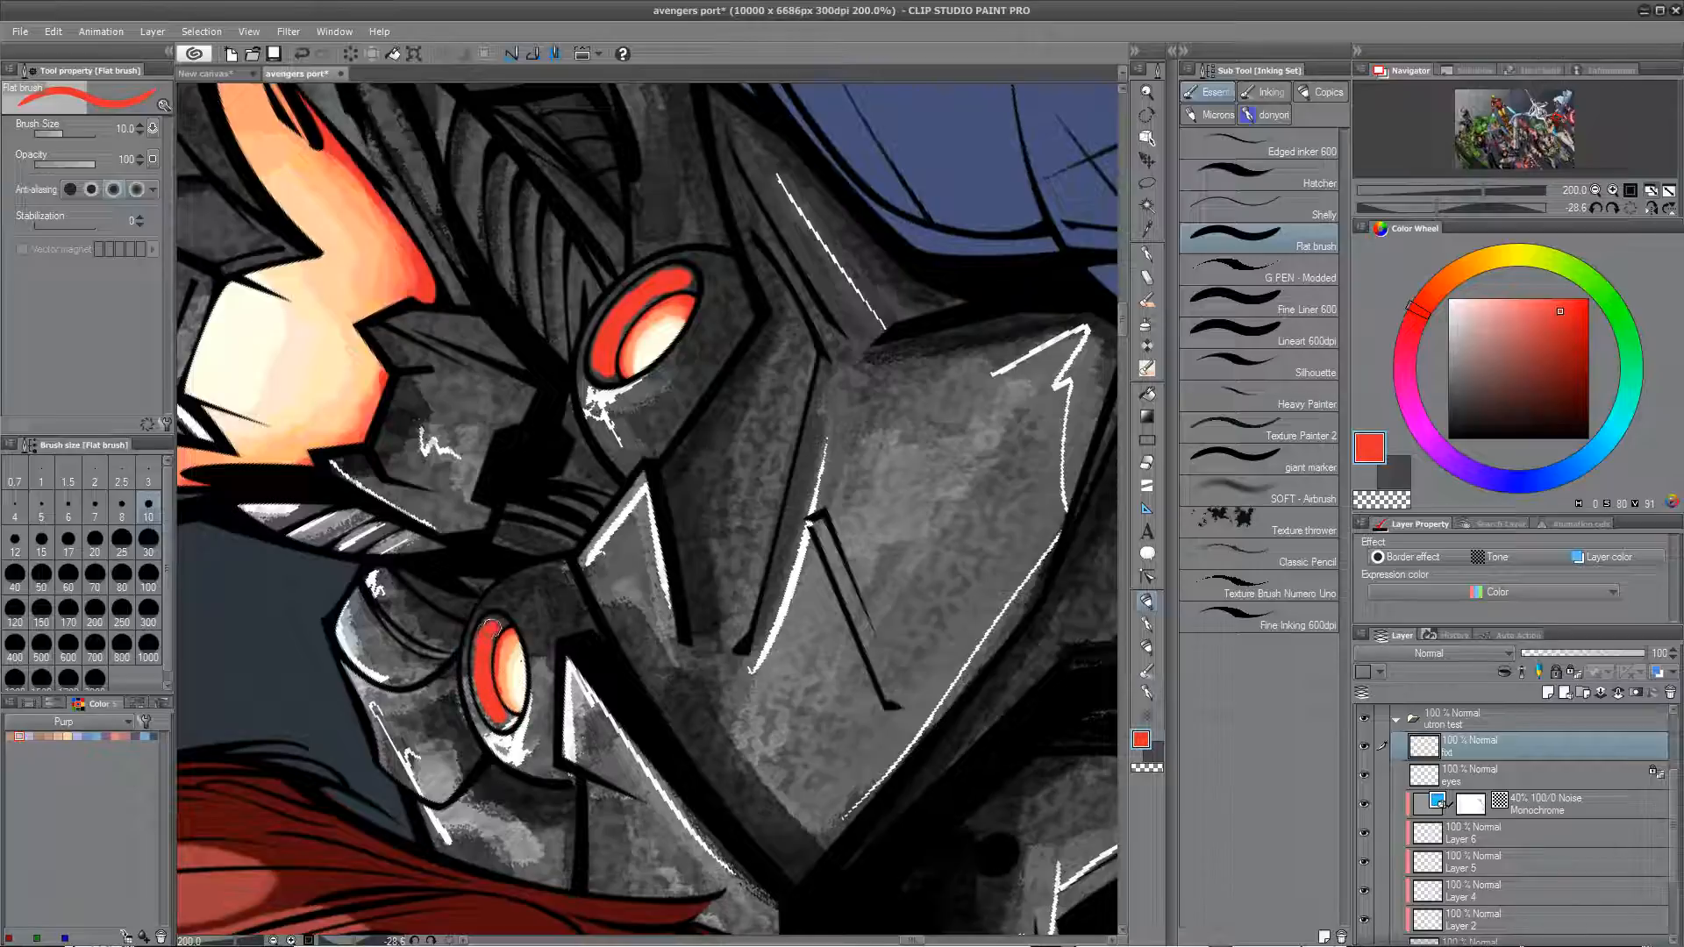
# Step: Sample a near-black and paint texture over both collar ports' red rims with the Texture Paint Duo brush at size 20
pyautogui.click(1147, 647)
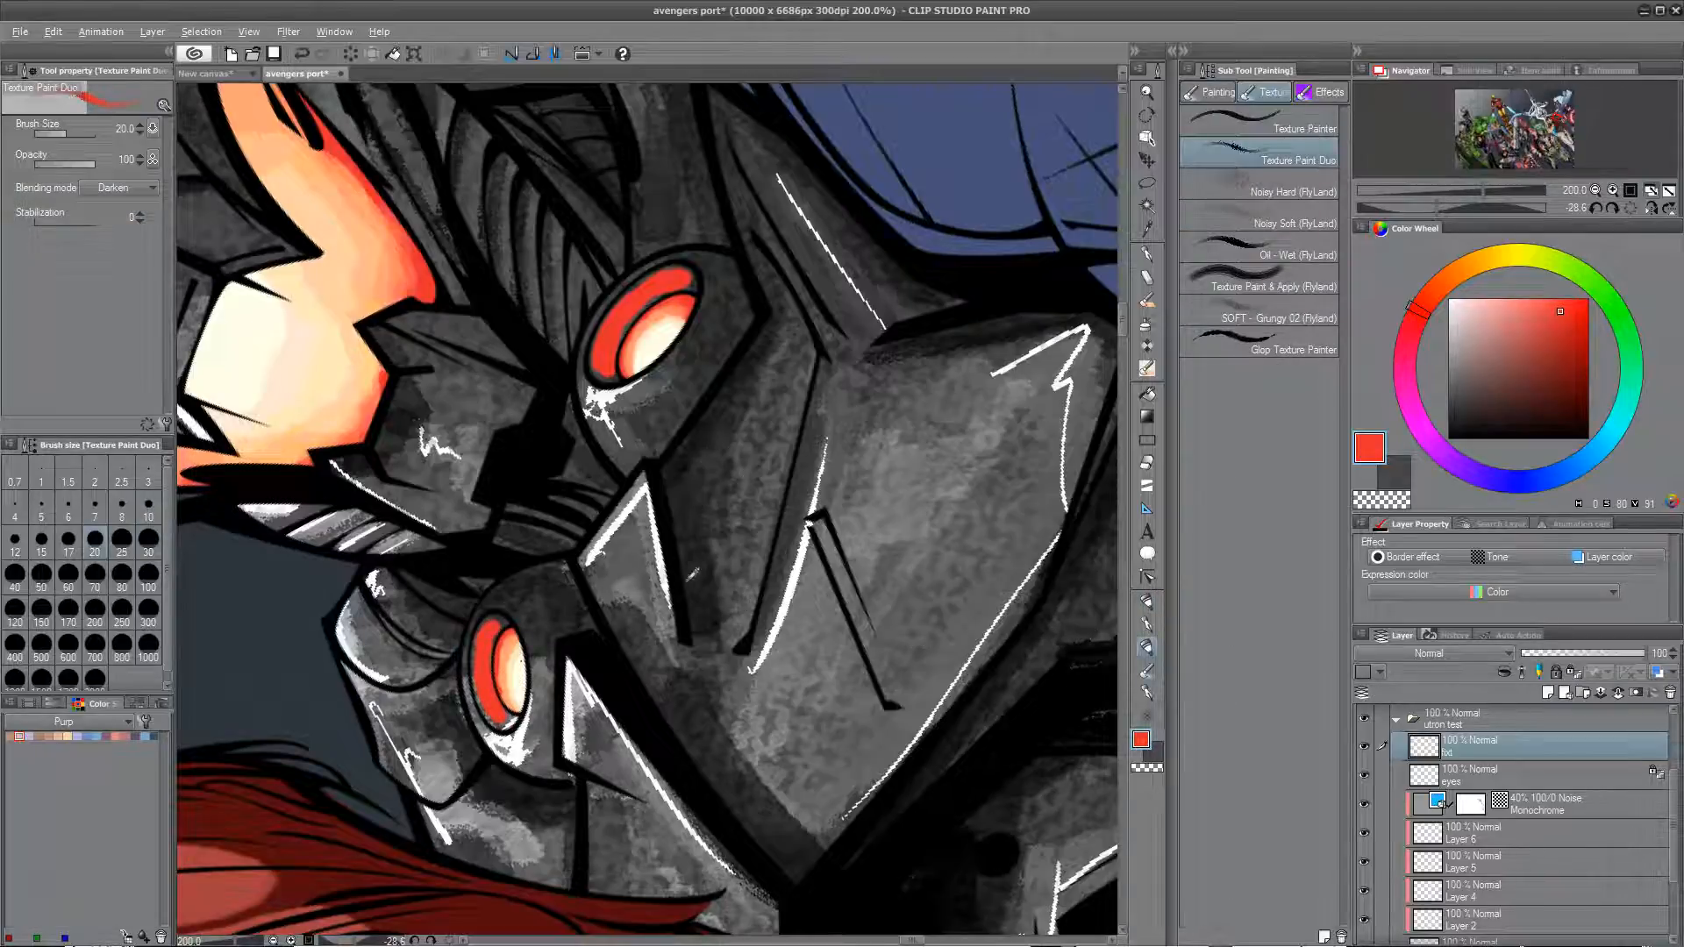
pyautogui.keyDown('alt'); pyautogui.click(691, 734); pyautogui.keyUp('alt')
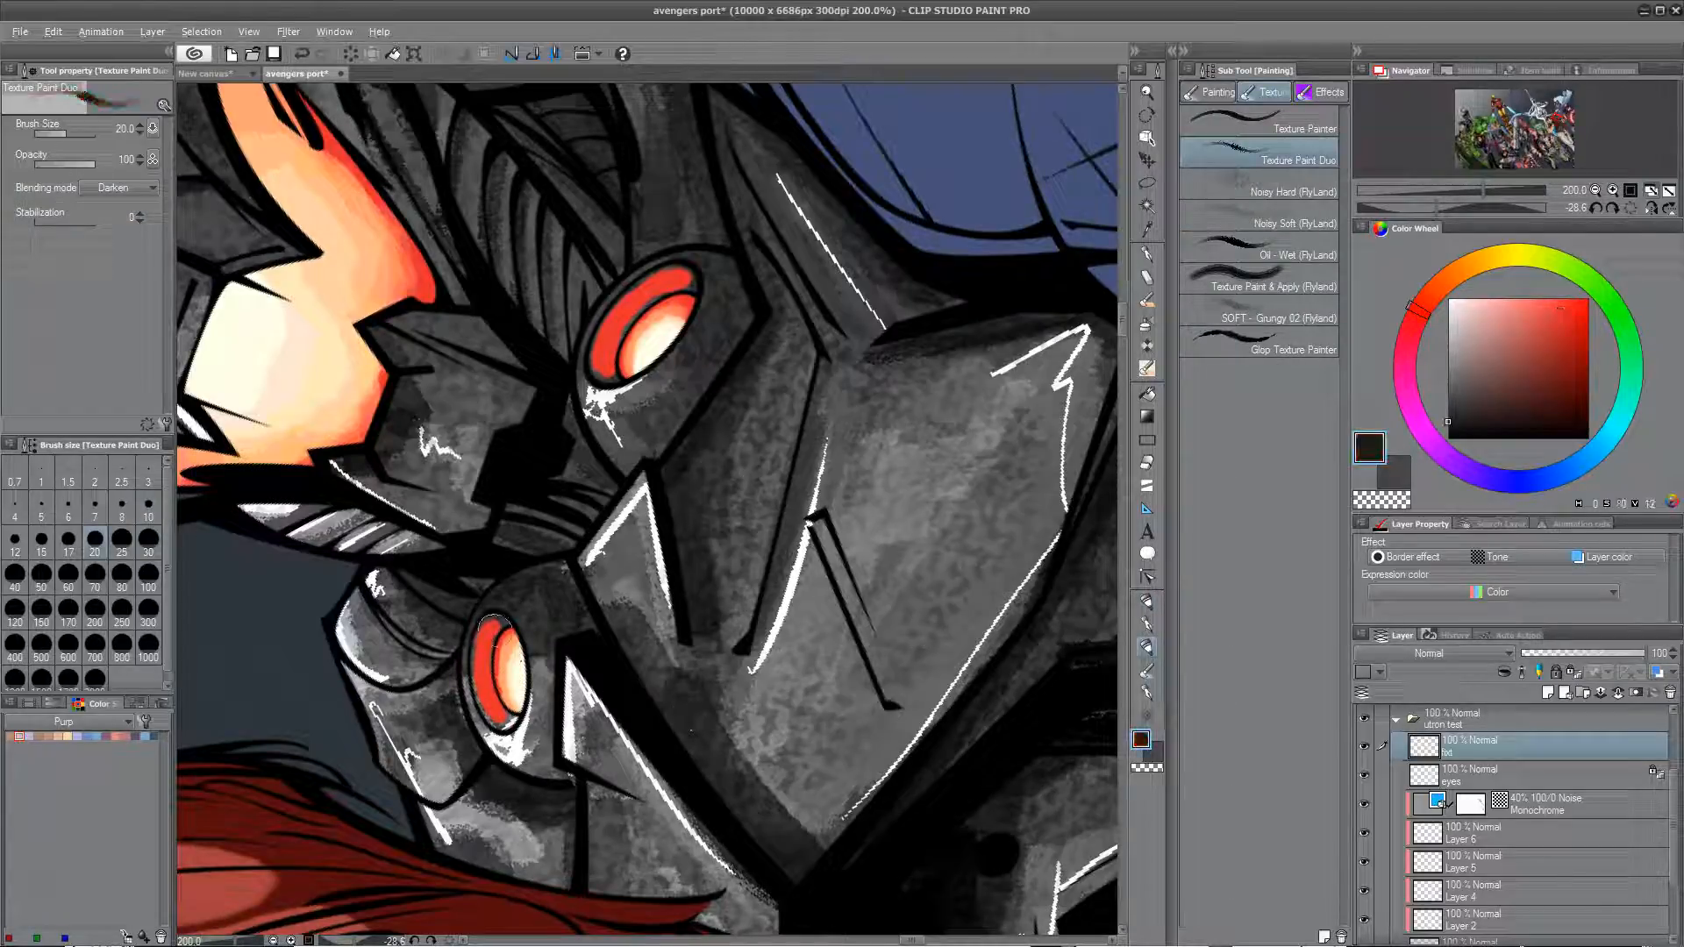
pyautogui.moveTo(490, 622); pyautogui.dragTo(499, 719)
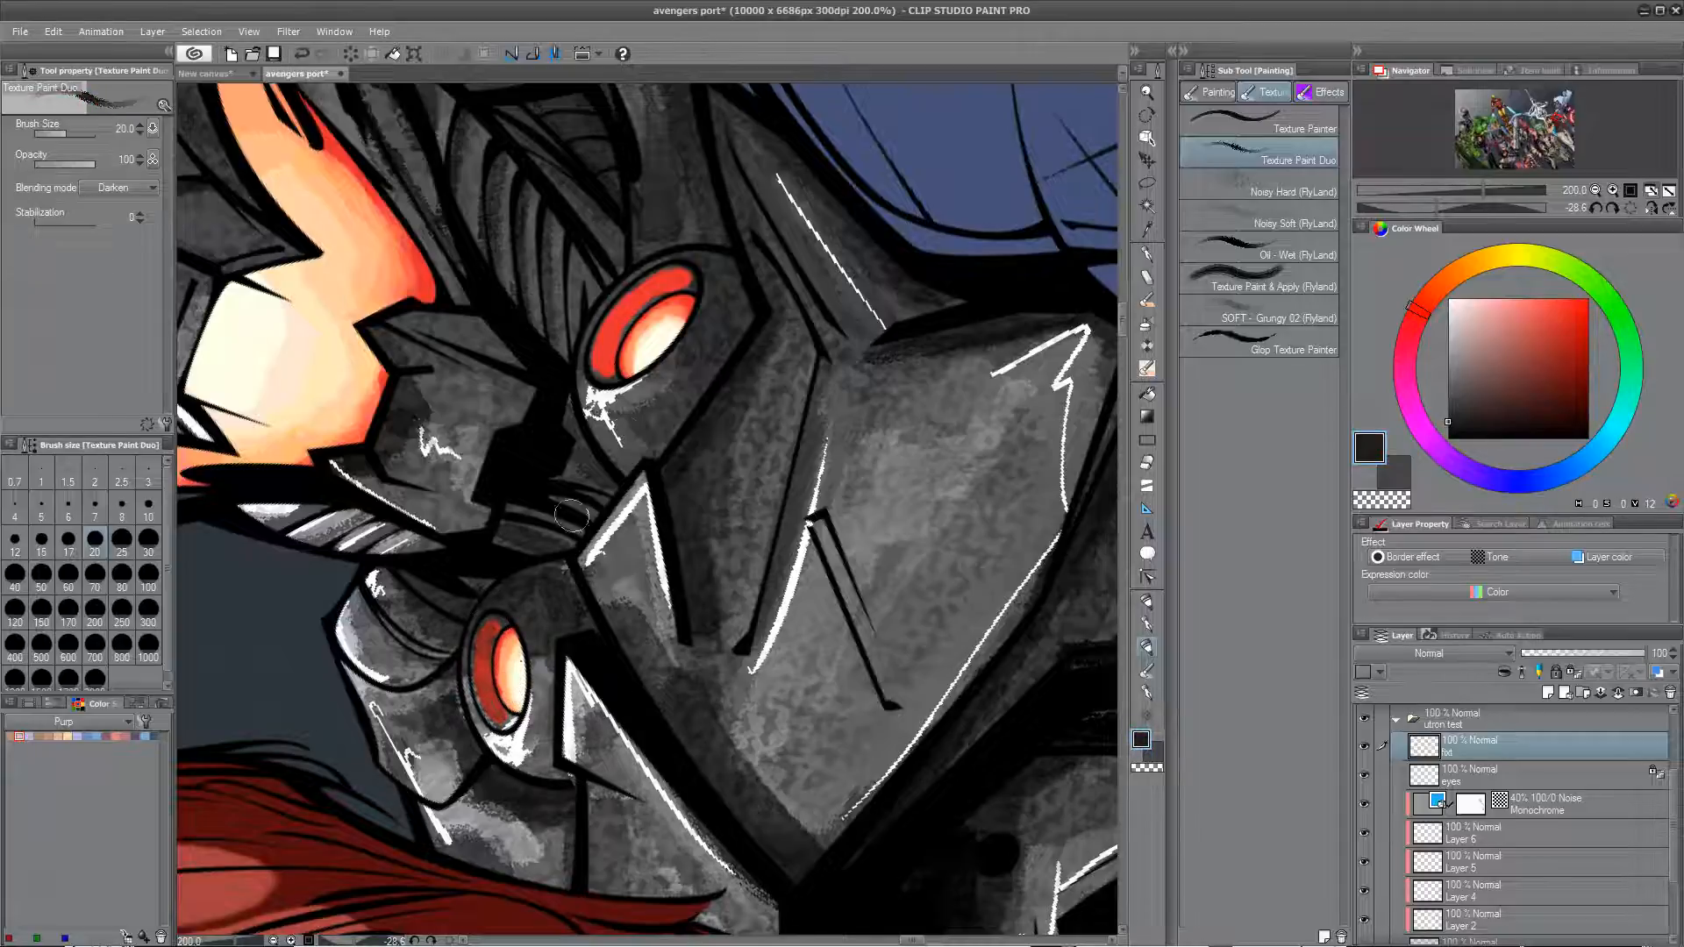
pyautogui.moveTo(682, 276)
pyautogui.mouseDown()
pyautogui.moveTo(628, 303)
pyautogui.moveTo(676, 284)
pyautogui.moveTo(618, 319)
pyautogui.moveTo(630, 334)
pyautogui.moveTo(599, 372)
pyautogui.mouseUp()
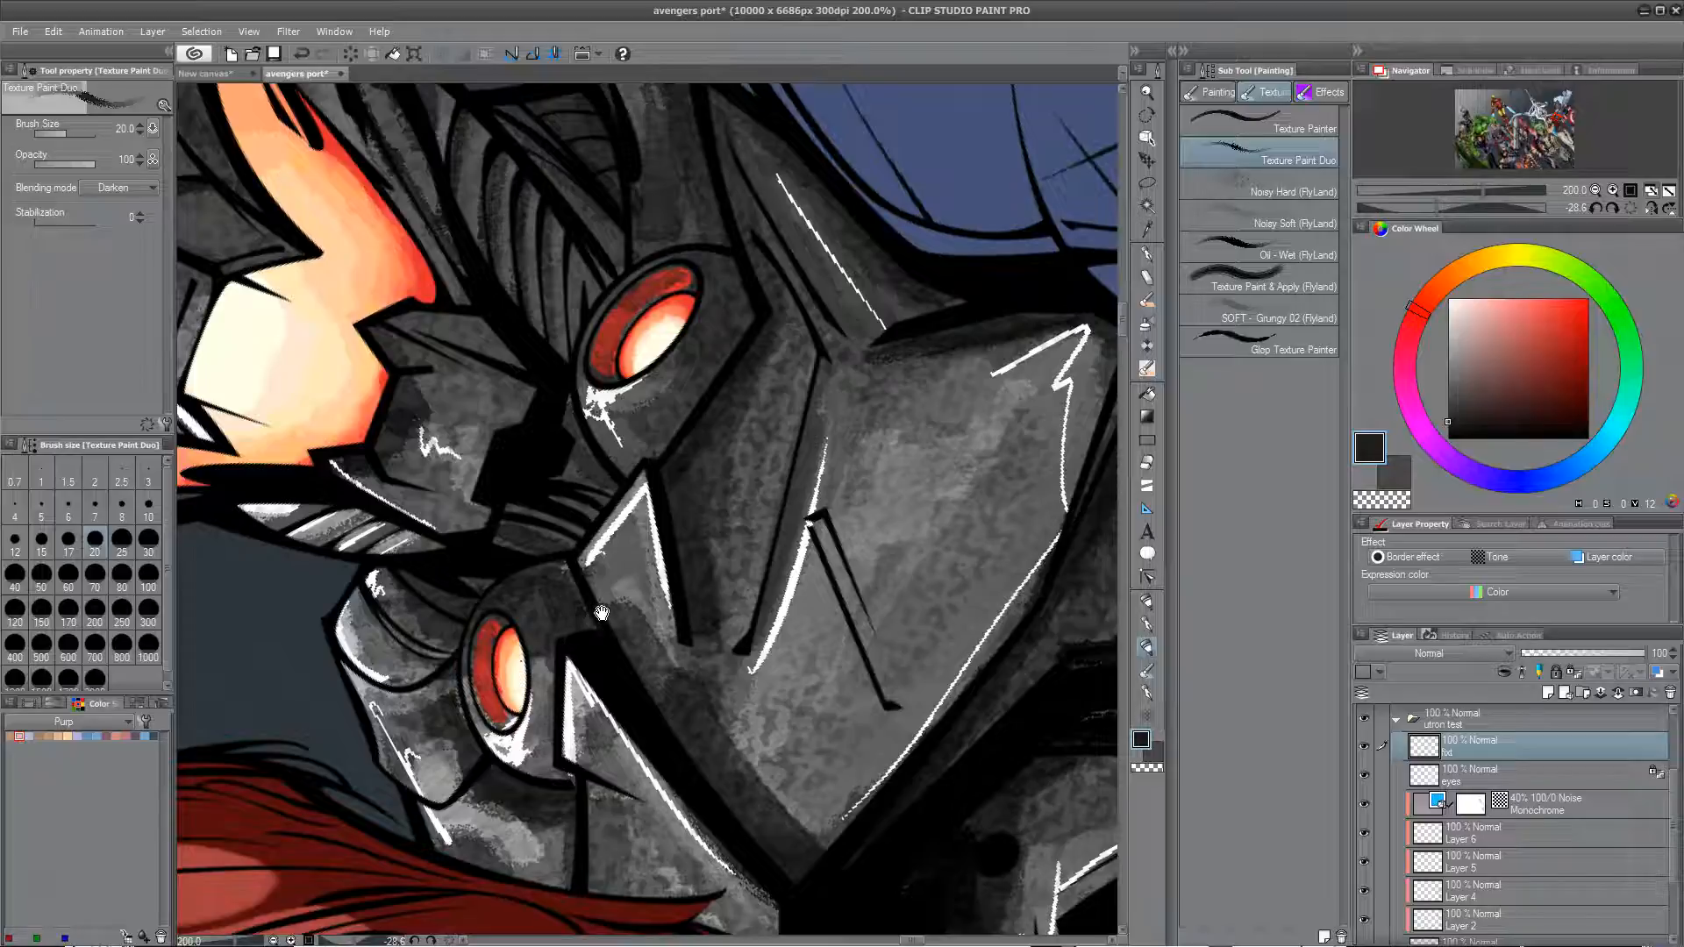
# Step: Examine Ultron's ports from the head and collar down to the torso, hand and knees at a wider view
pyautogui.moveTo(596, 617)
pyautogui.mouseDown()
pyautogui.moveTo(764, 579)
pyautogui.moveTo(593, 383)
pyautogui.mouseUp()
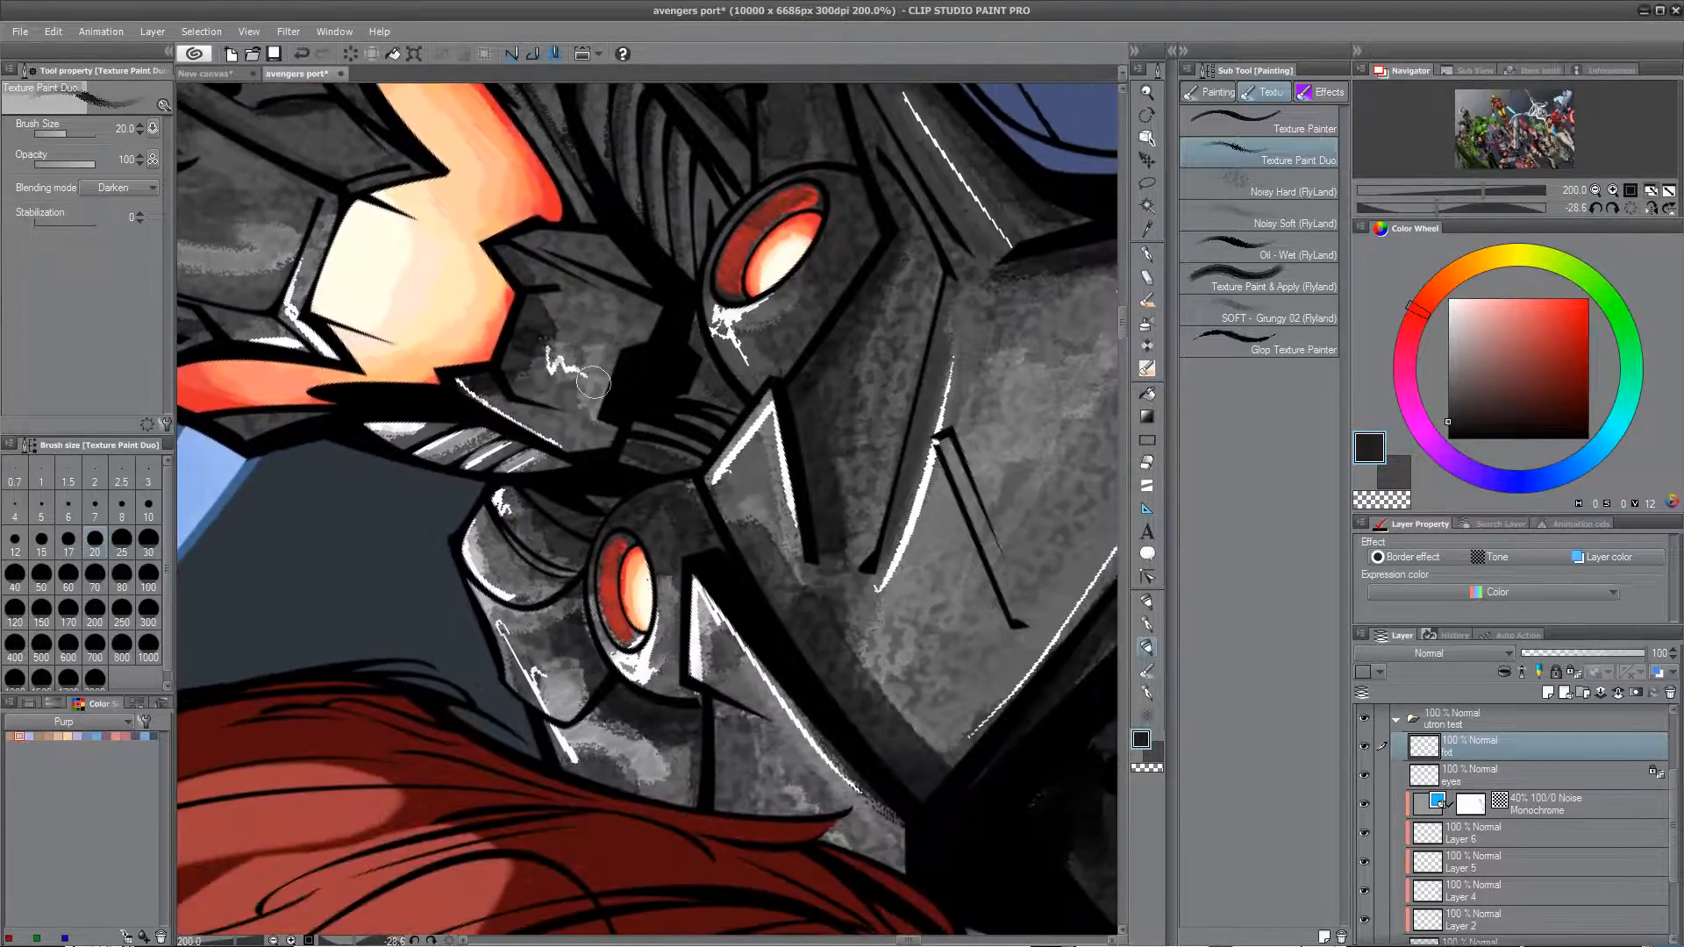
pyautogui.scroll(-4, 593, 383)
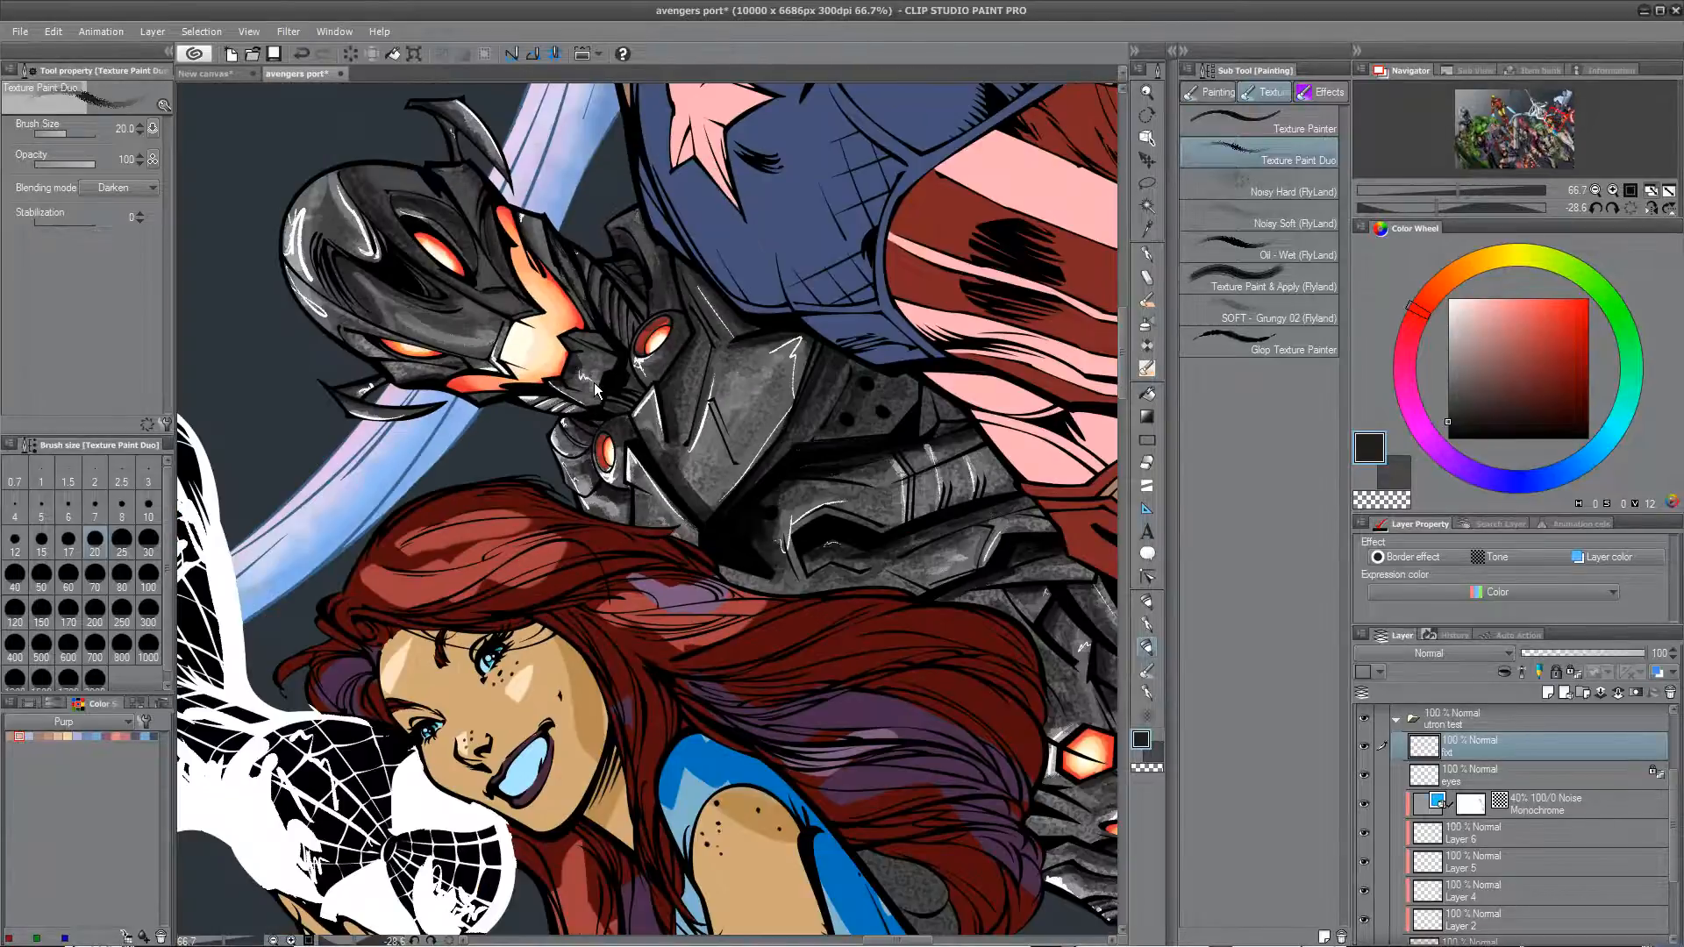
pyautogui.moveTo(846, 833); pyautogui.dragTo(492, 596)
pyautogui.press('r')
pyautogui.moveTo(943, 522)
pyautogui.mouseDown()
pyautogui.moveTo(939, 561)
pyautogui.moveTo(795, 766)
pyautogui.moveTo(822, 375)
pyautogui.mouseUp()
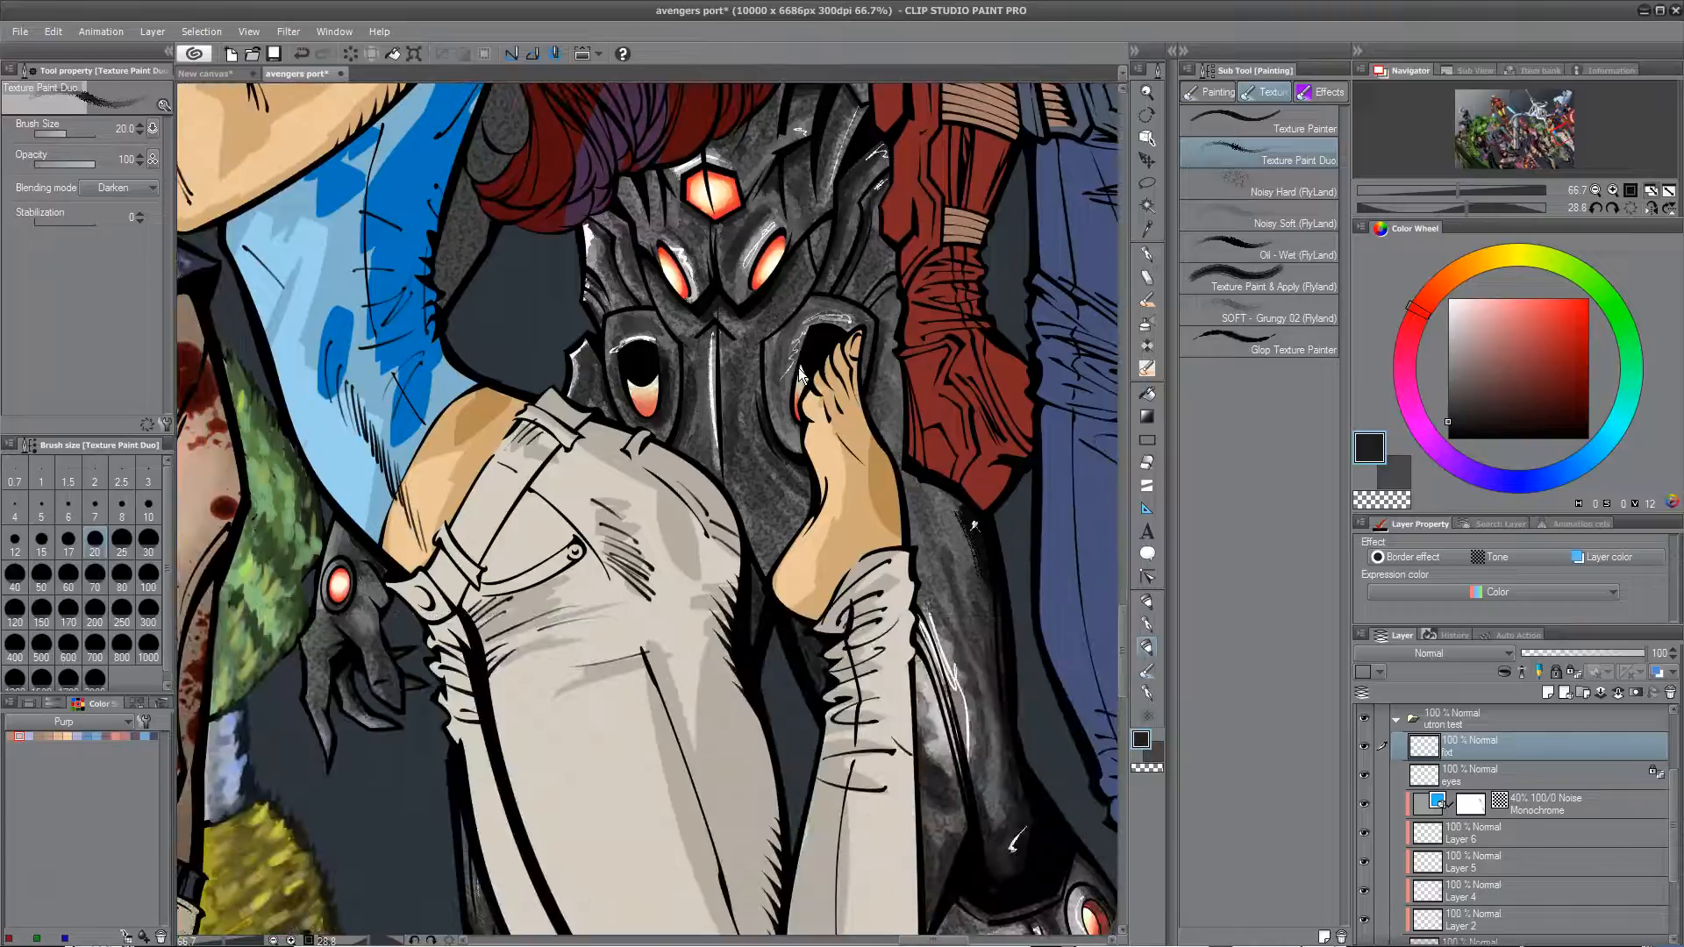
pyautogui.scroll(-2, 800, 372)
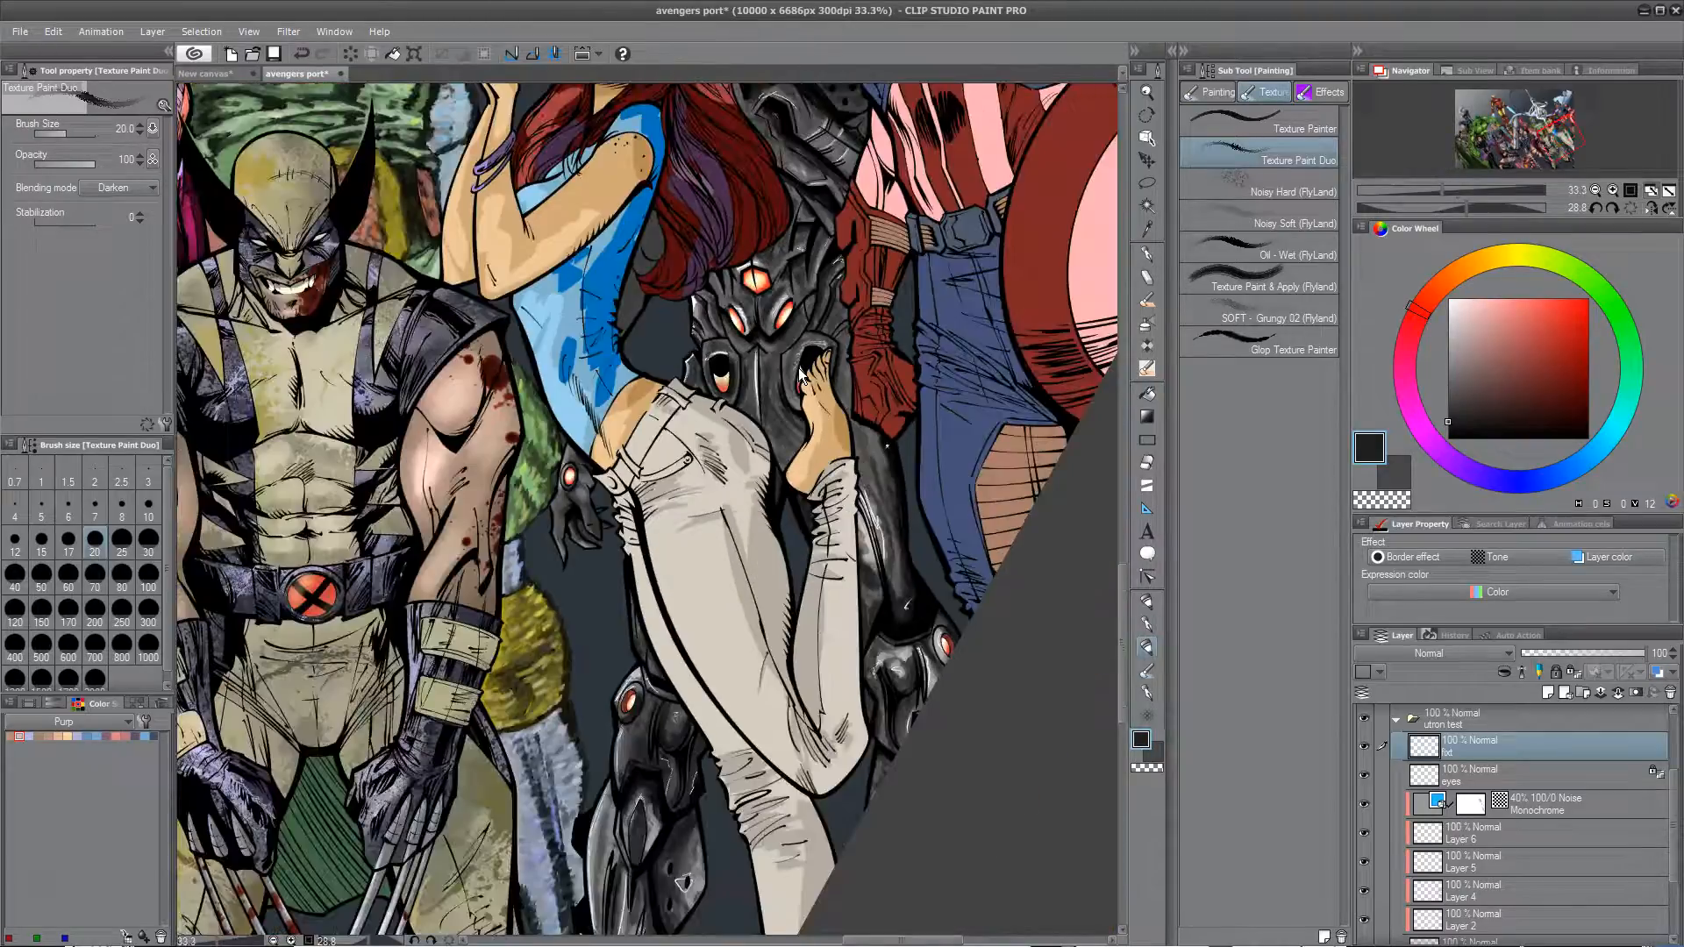
pyautogui.scroll(1, 798, 366)
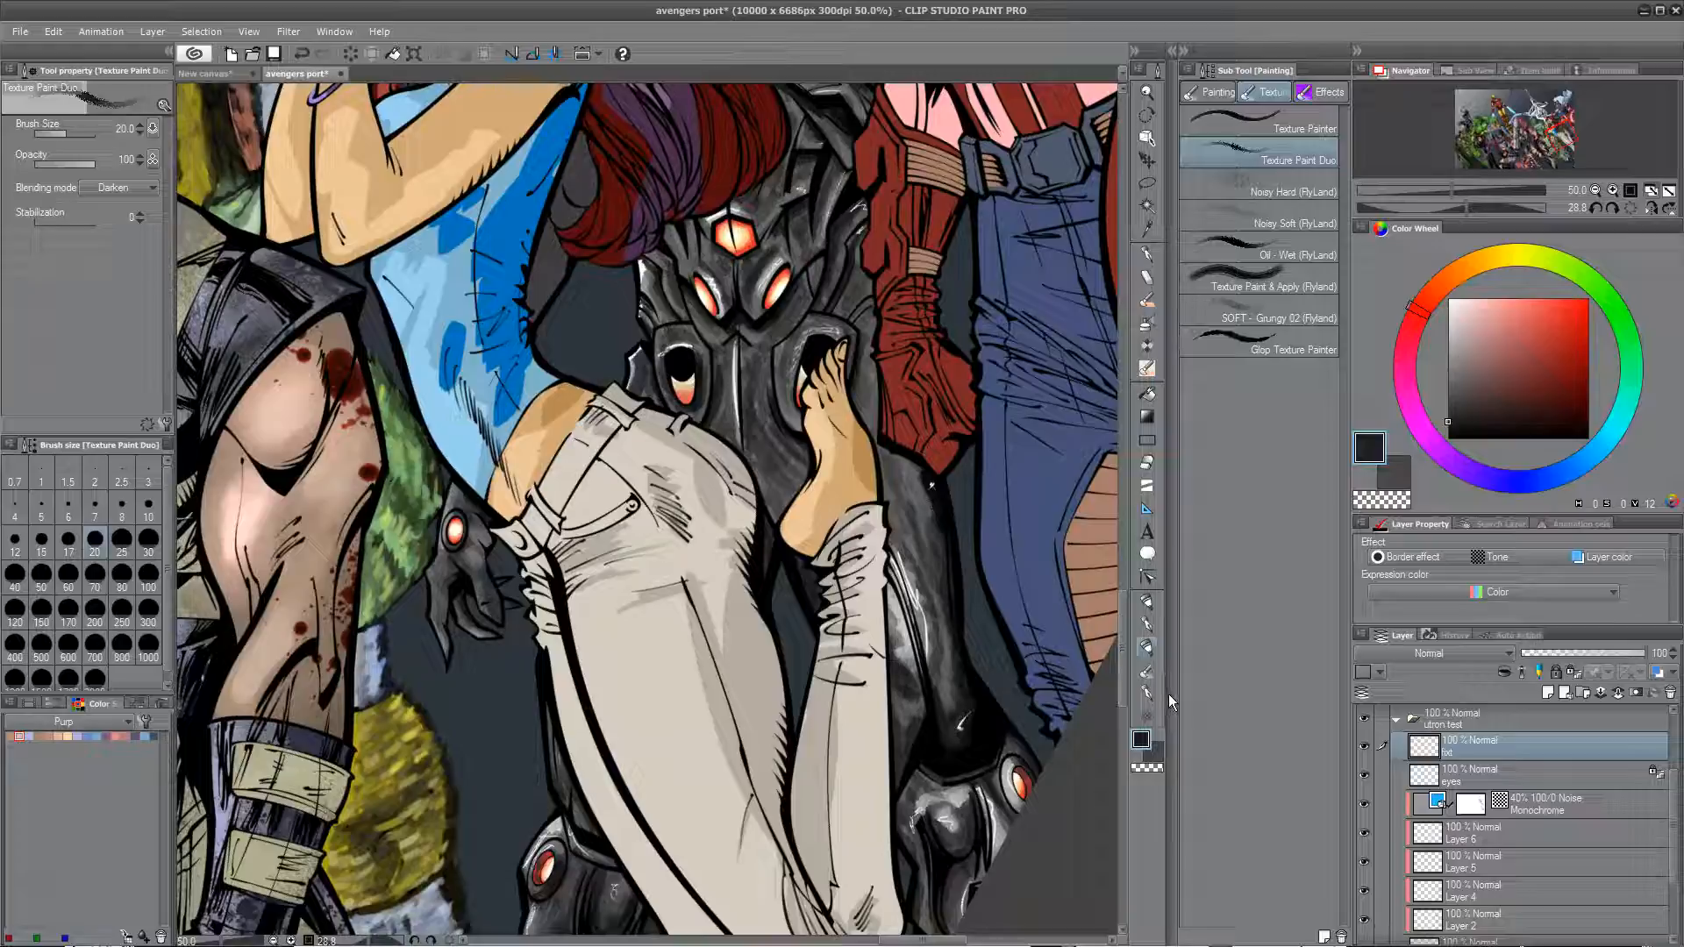
# Step: Set the drawing colour to a mid grey and choose the sky brush from the texture brushes
pyautogui.moveTo(1455, 435); pyautogui.dragTo(1450, 371)
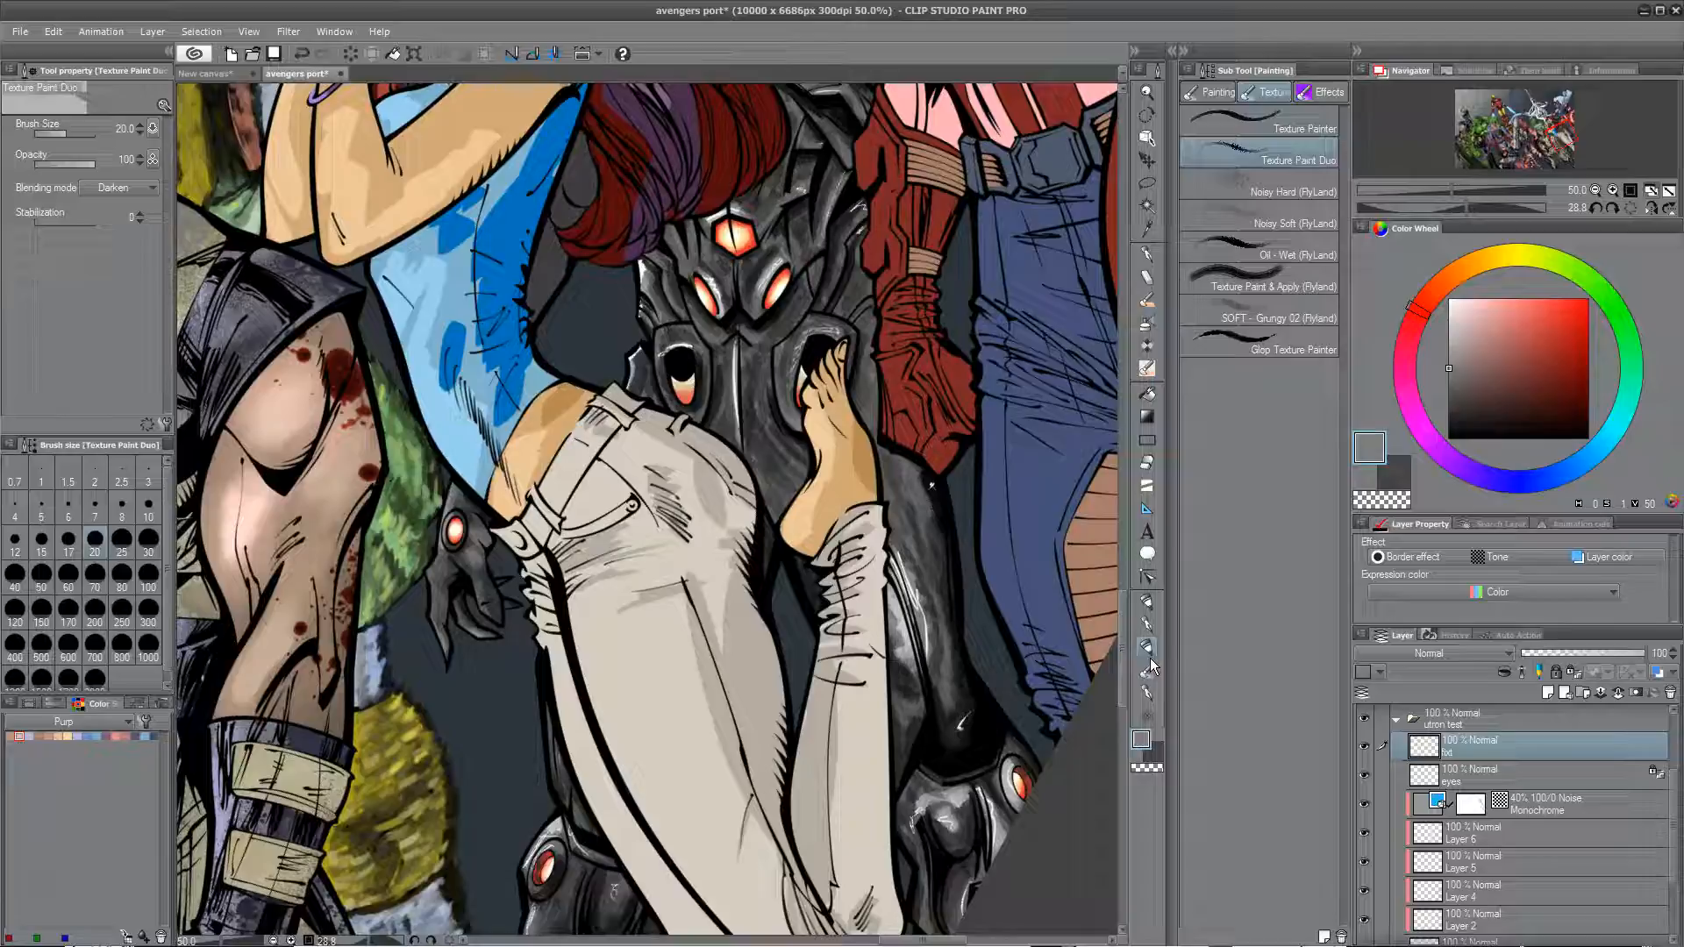
pyautogui.click(1150, 626)
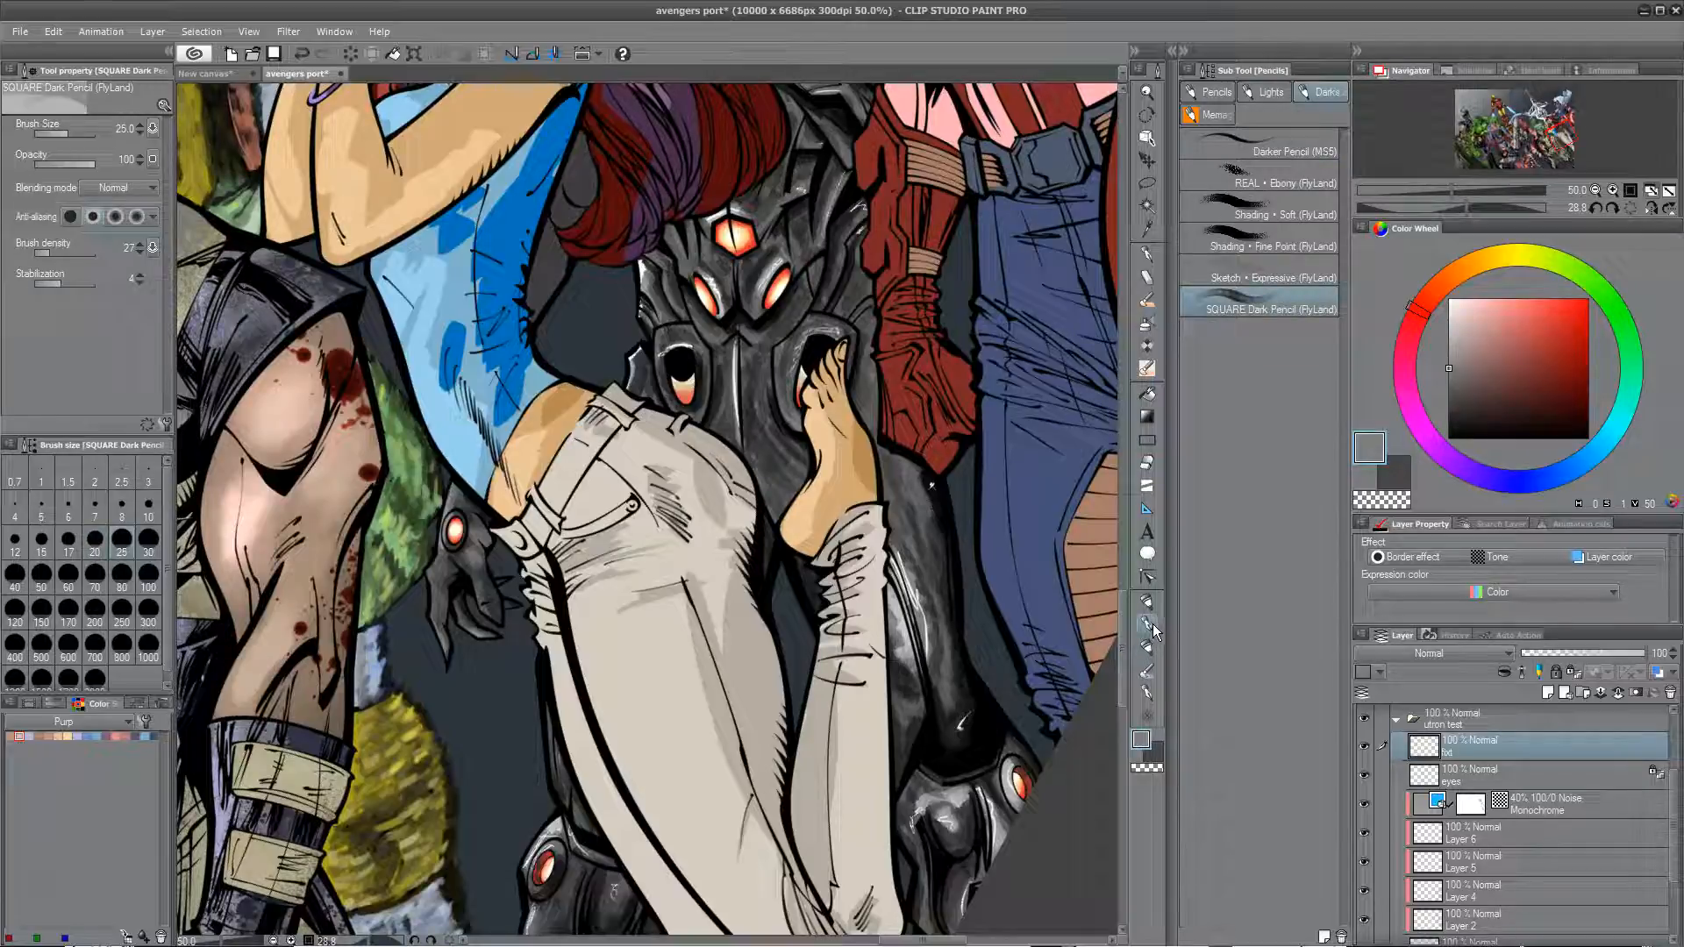
pyautogui.click(1150, 603)
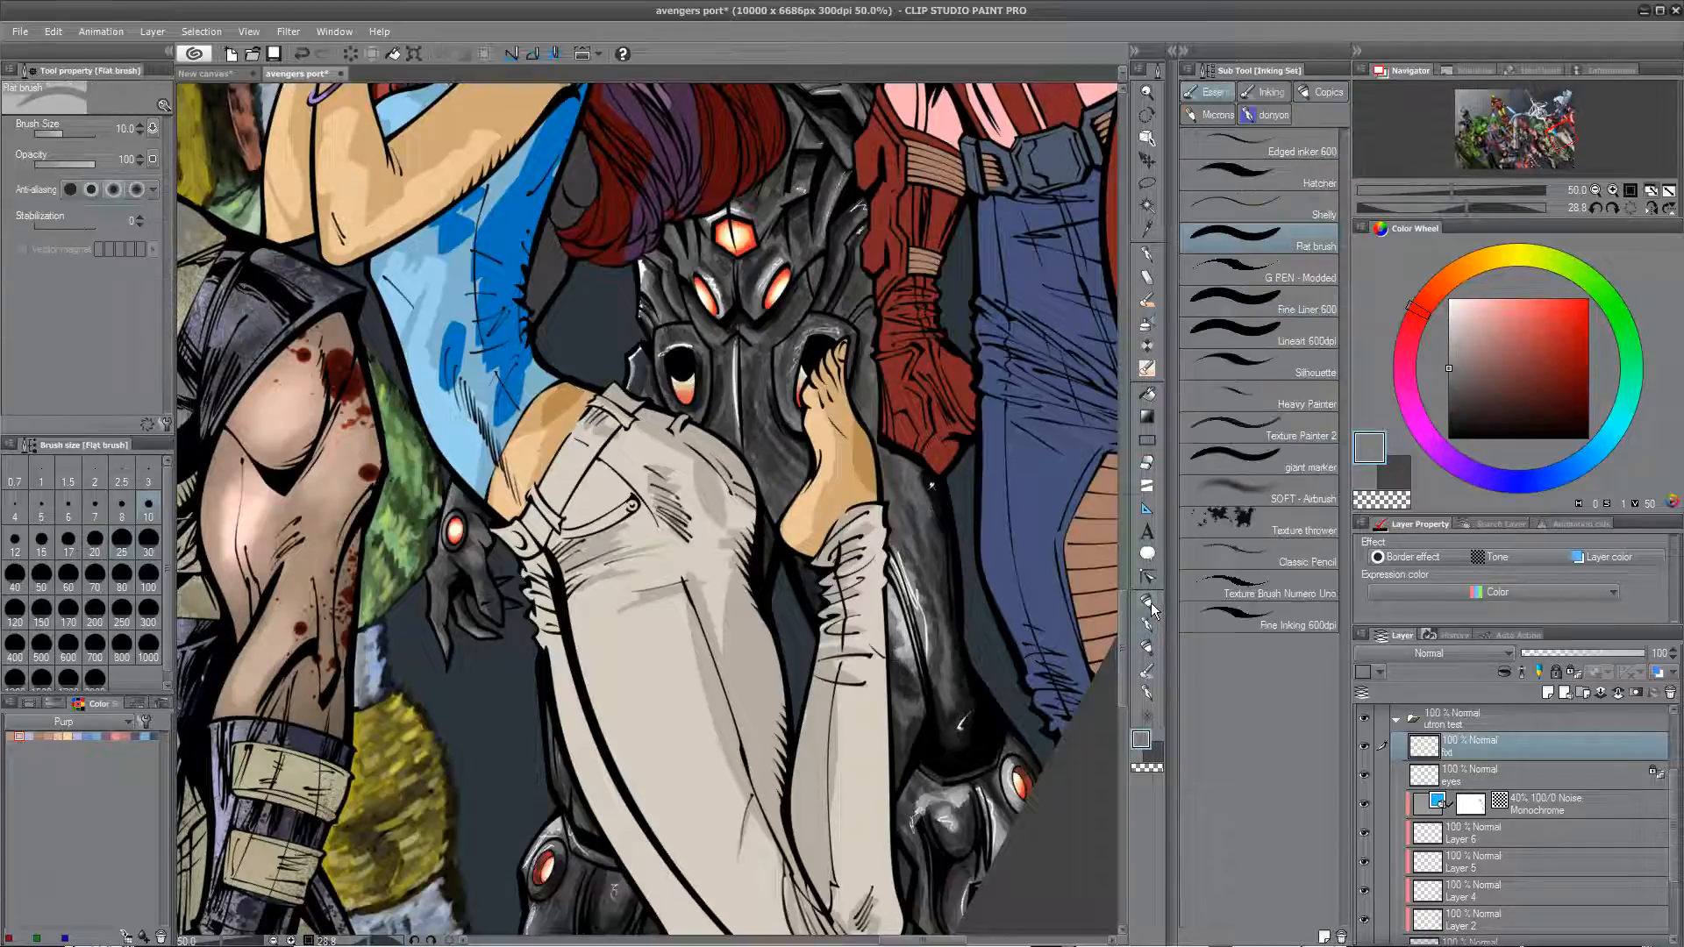
pyautogui.click(1151, 675)
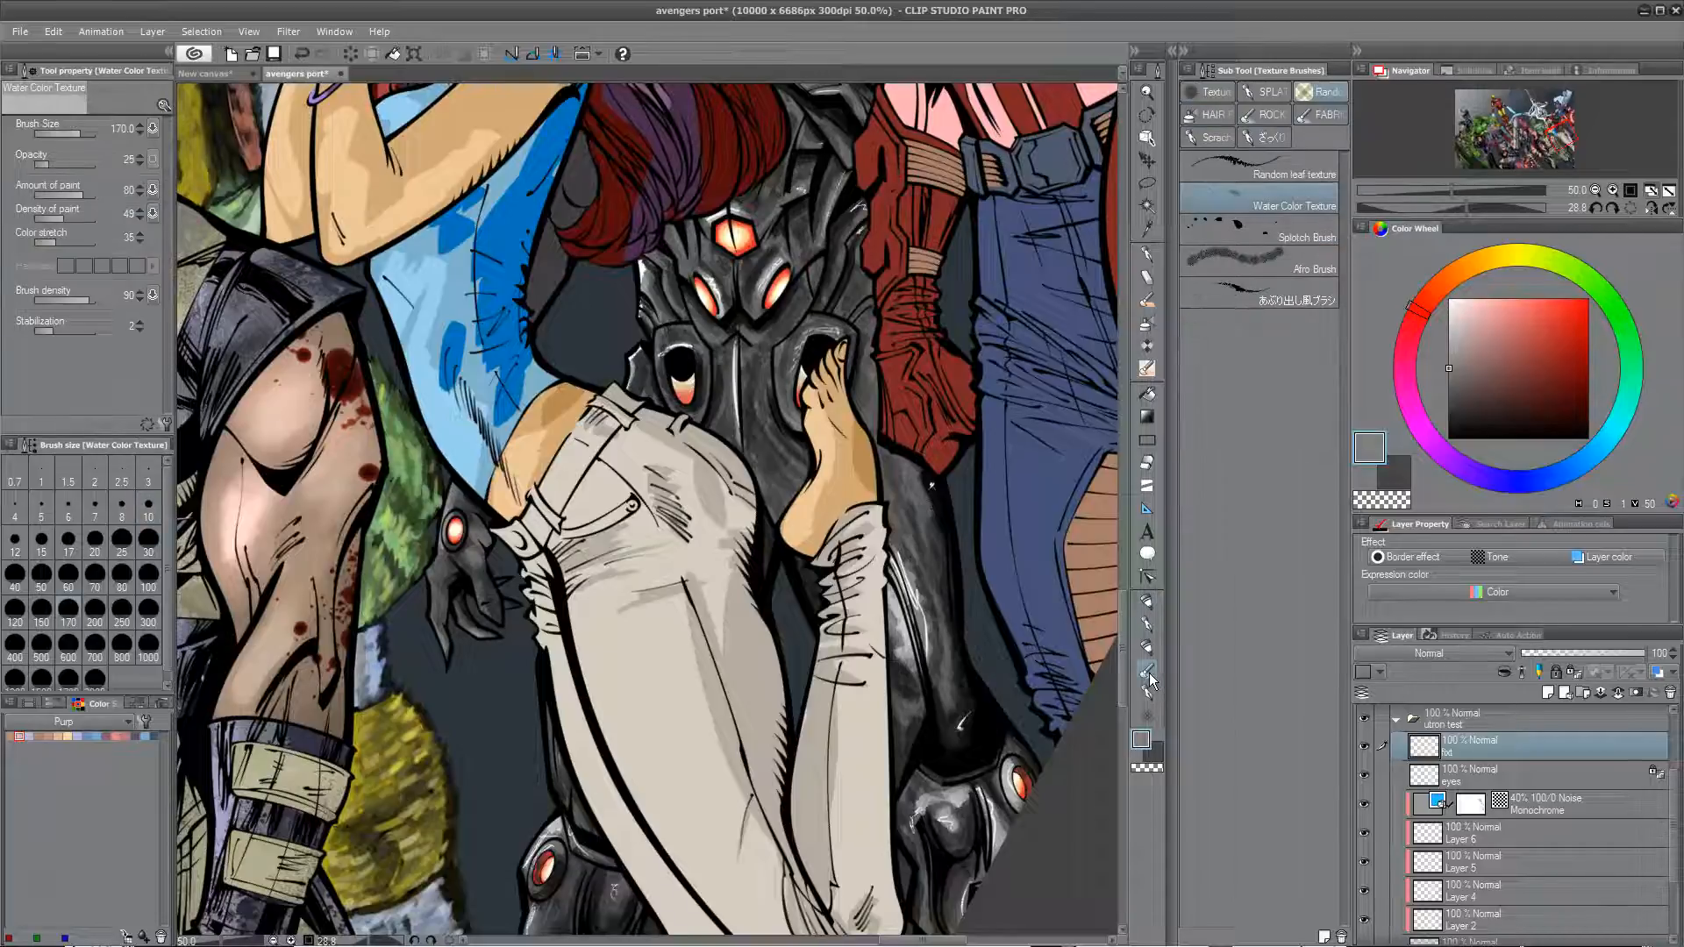
pyautogui.click(1210, 91)
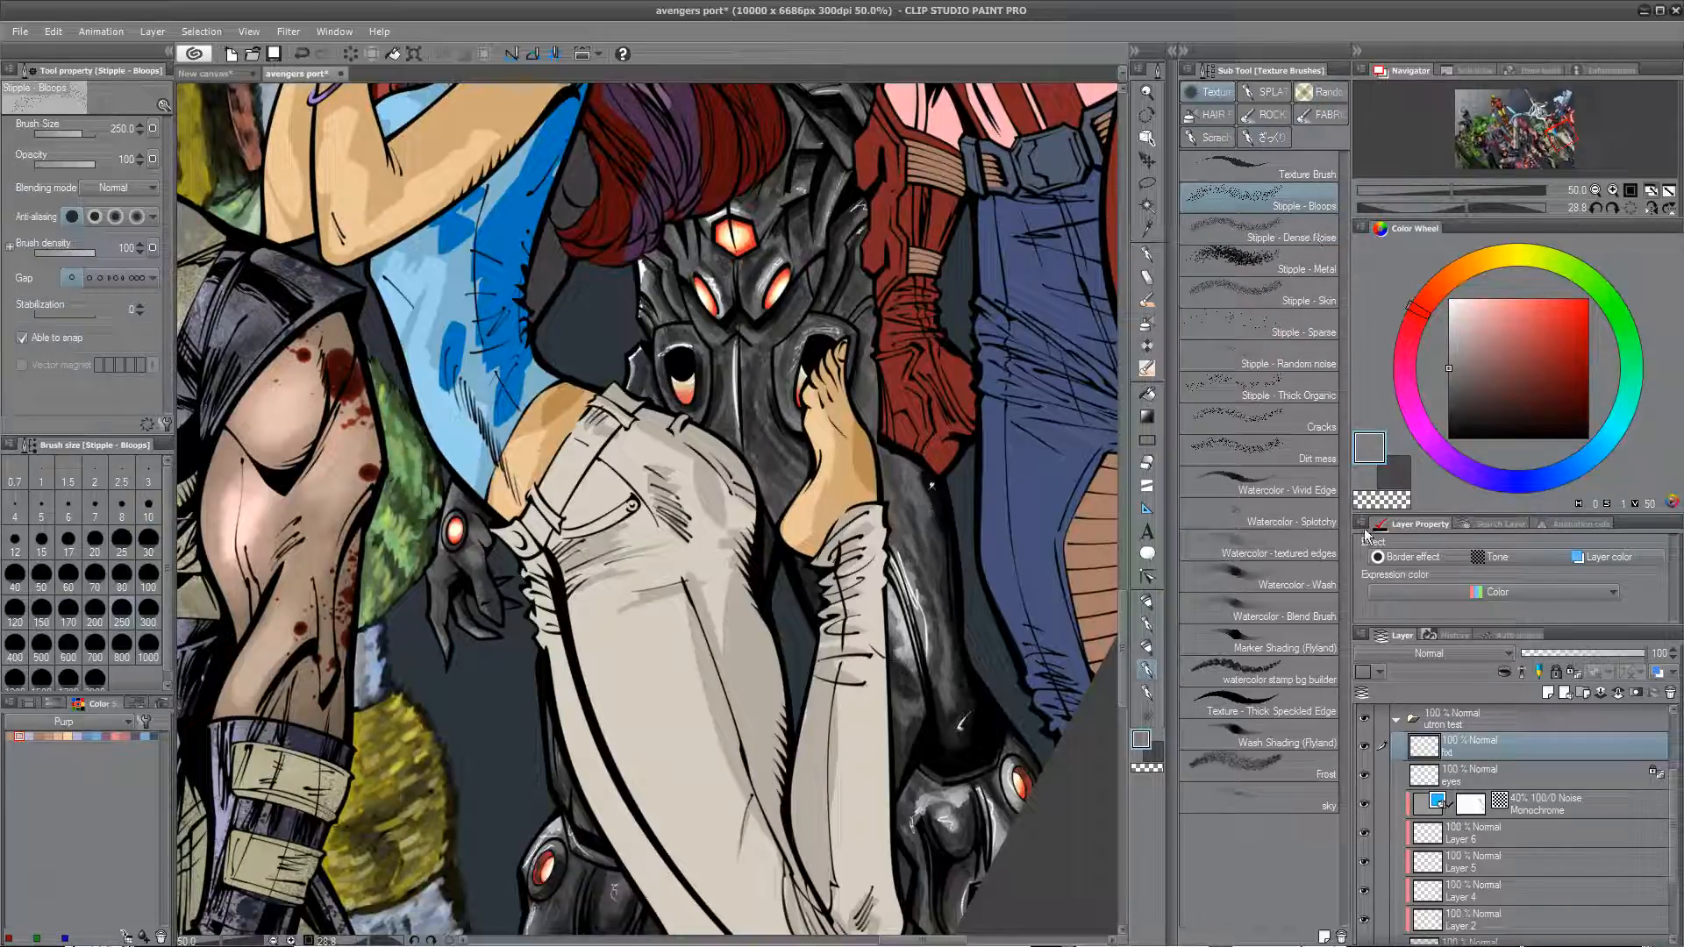
pyautogui.click(1269, 794)
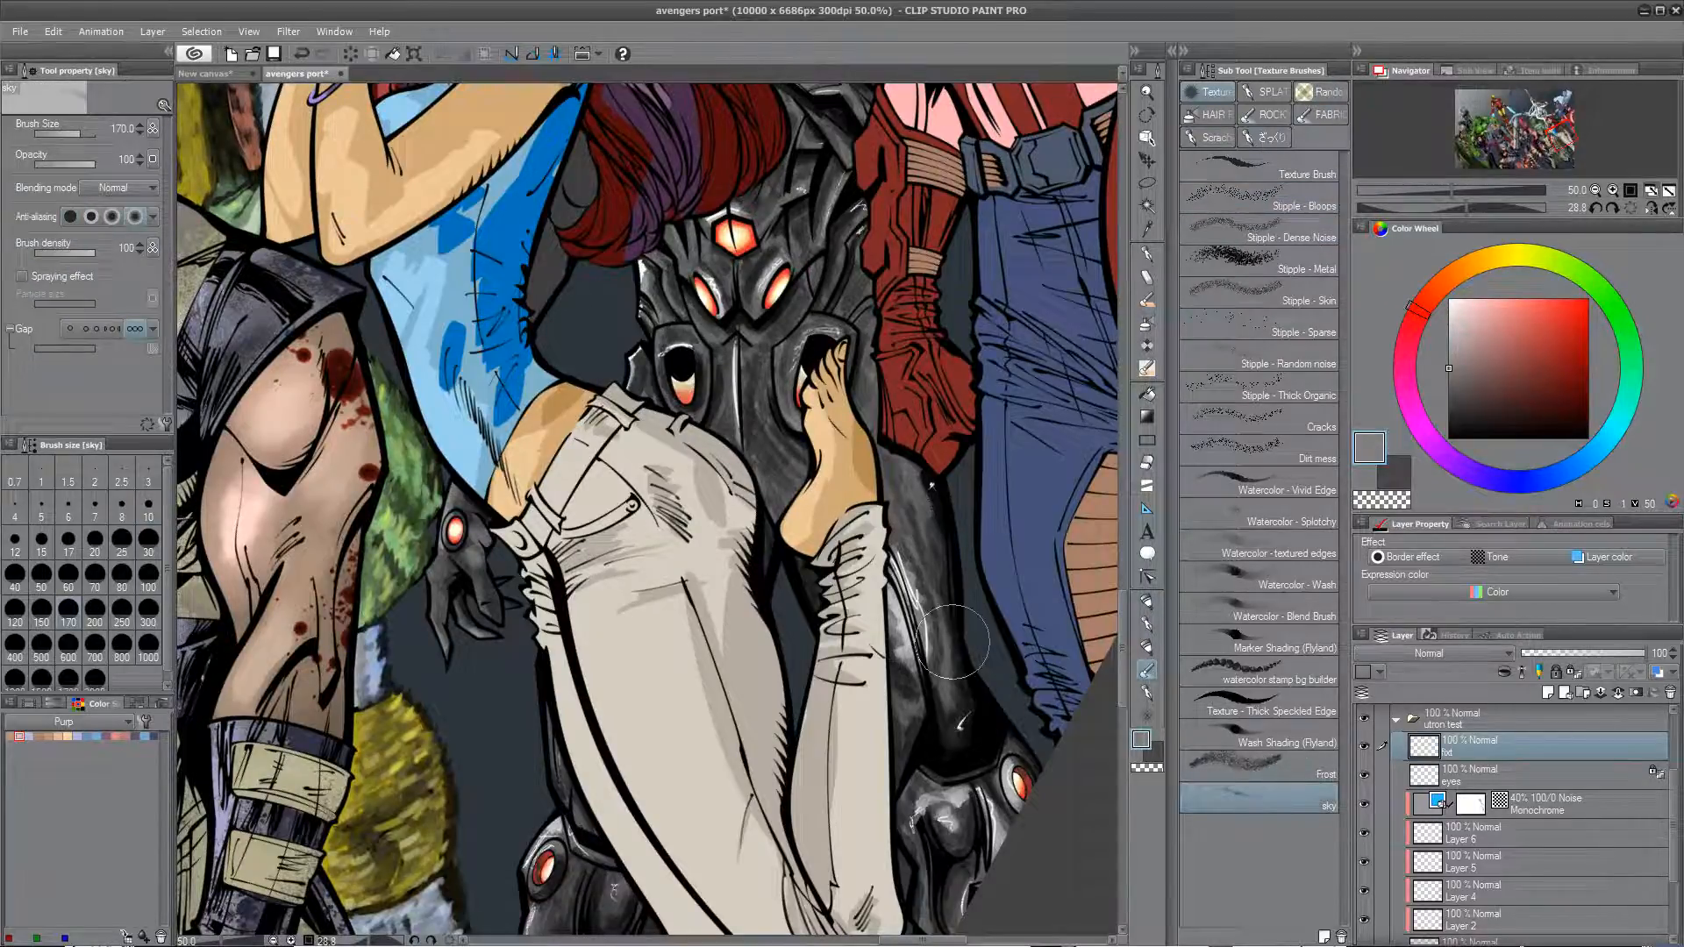
# Step: Try a mid grey stroke with the sky brush at size 170 beside the knee port and undo it
pyautogui.scroll(2, 904, 640)
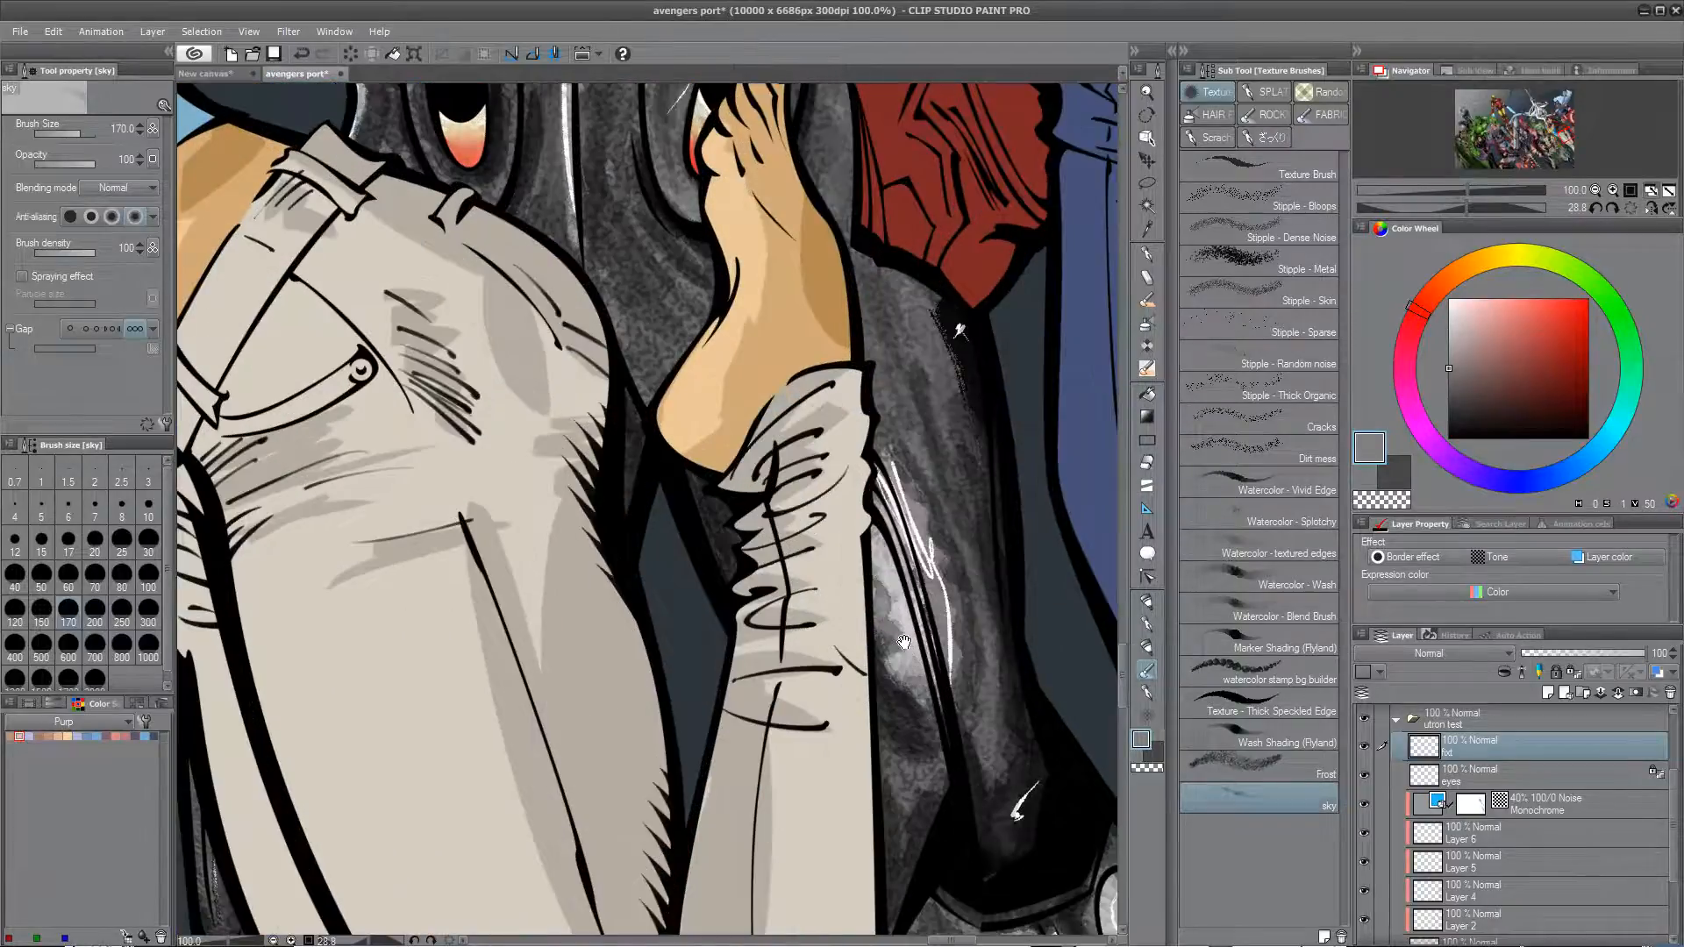
pyautogui.moveTo(904, 640); pyautogui.dragTo(518, 294)
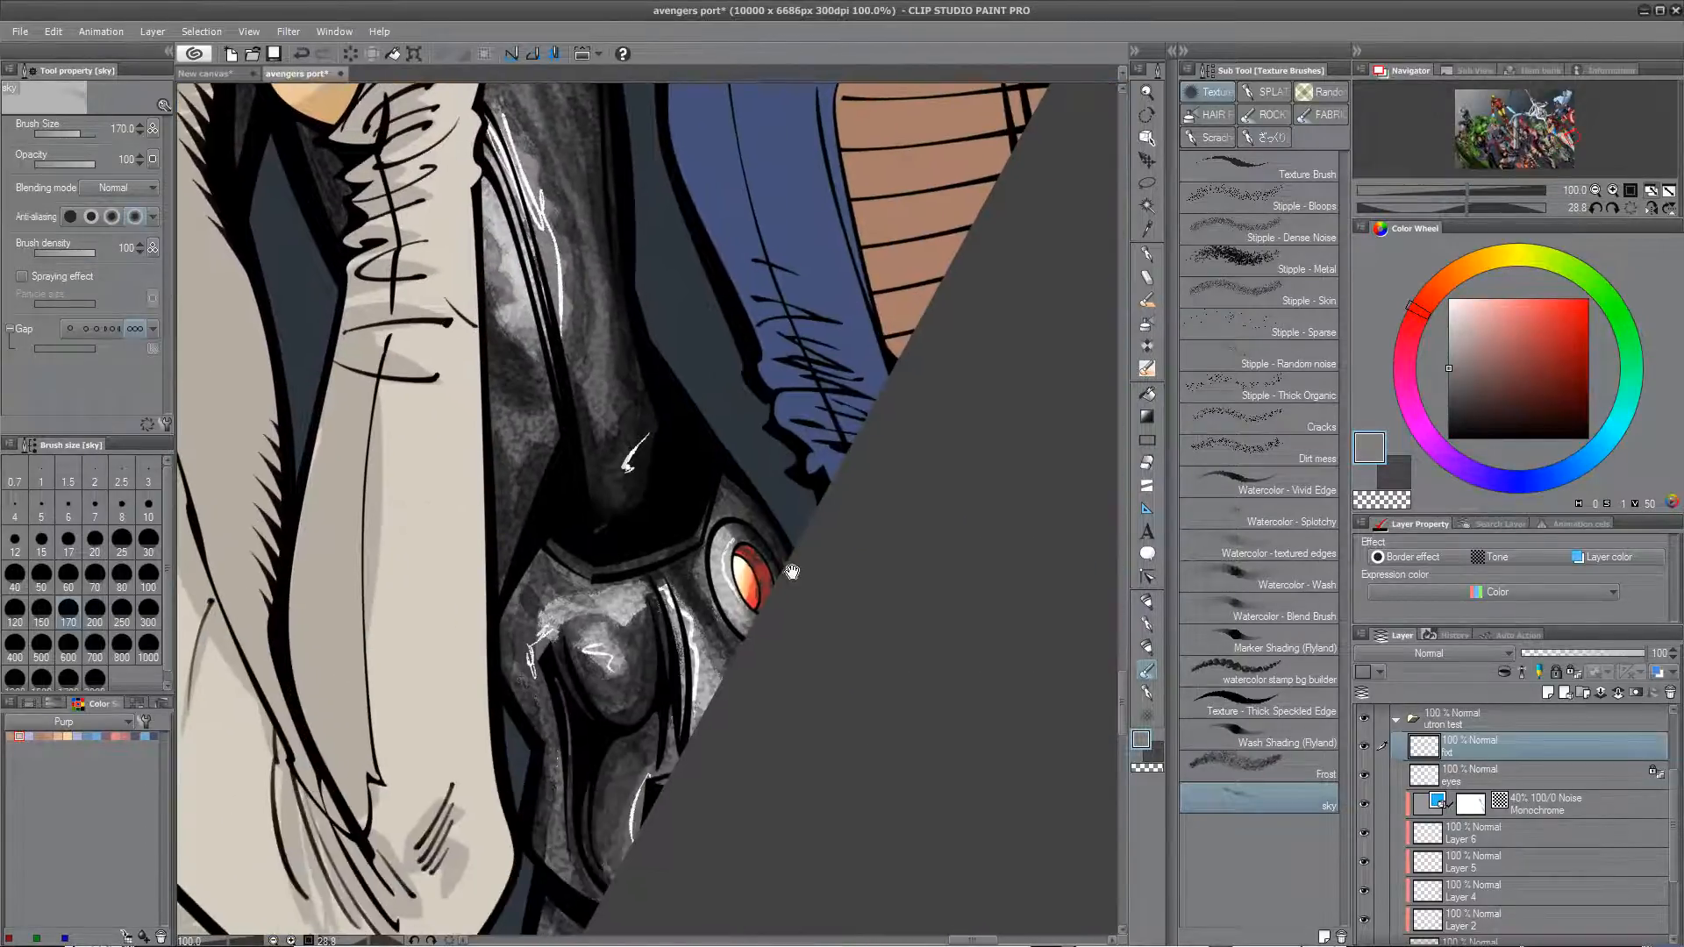
pyautogui.moveTo(759, 560); pyautogui.dragTo(815, 538)
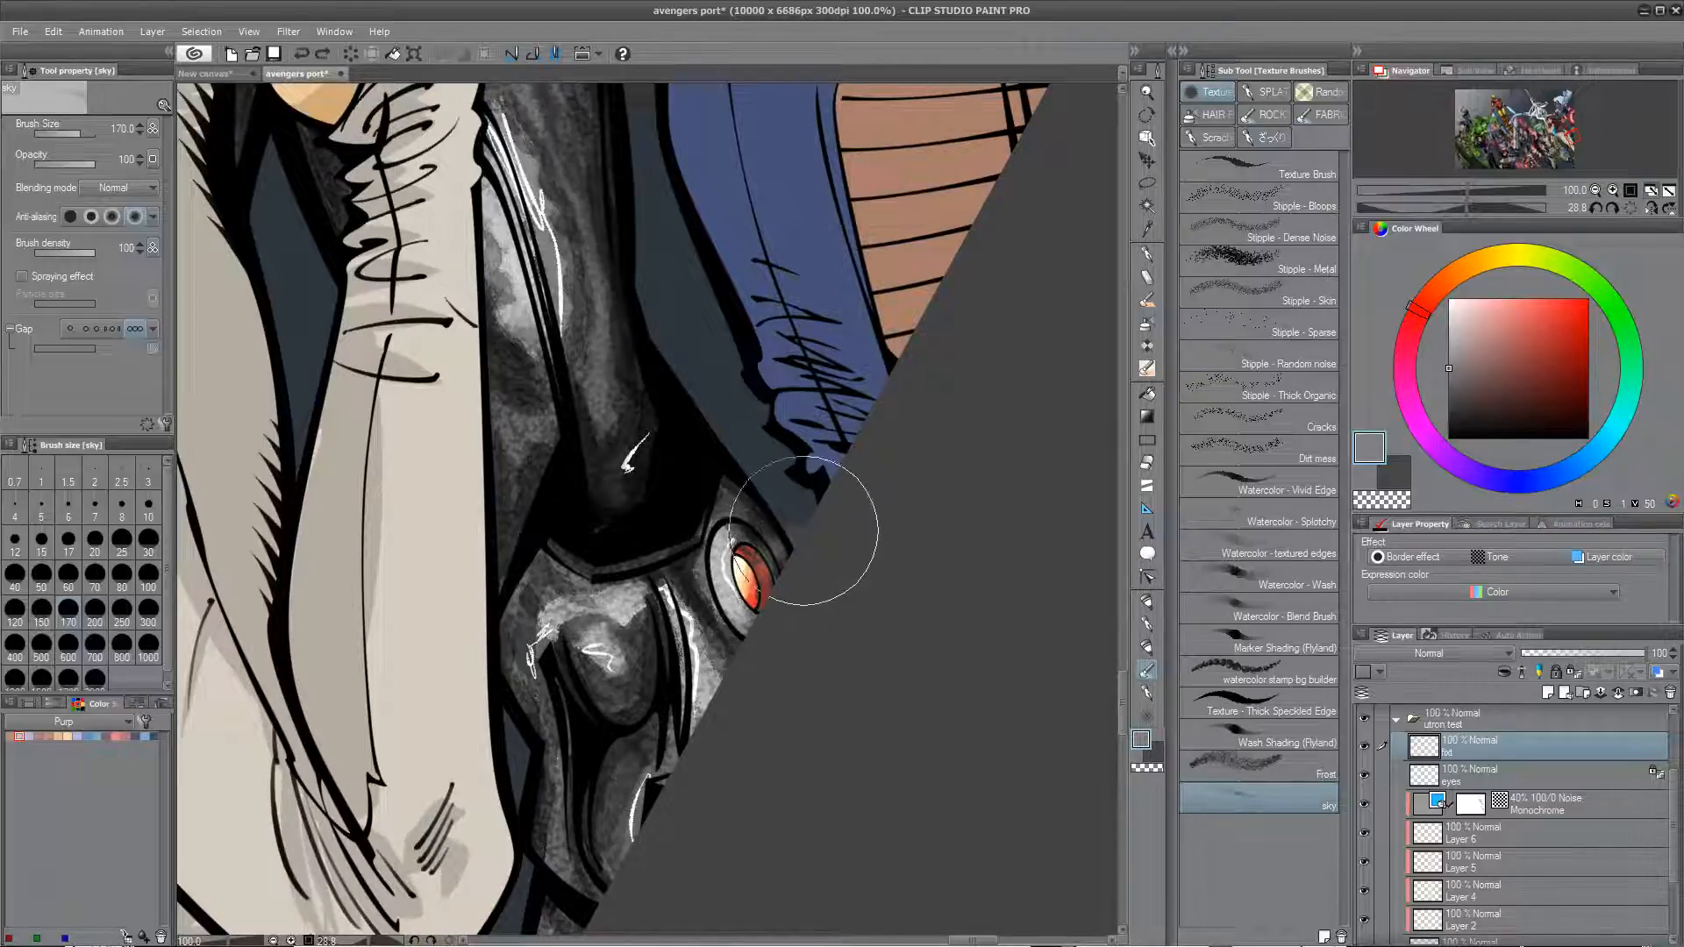
pyautogui.hotkey('ctrl', 'z')
# Step: Select the Clipped SFX layer in the Inks group and try a mid grey sky brush stroke beside the knee port
pyautogui.scroll(3, 1667, 829)
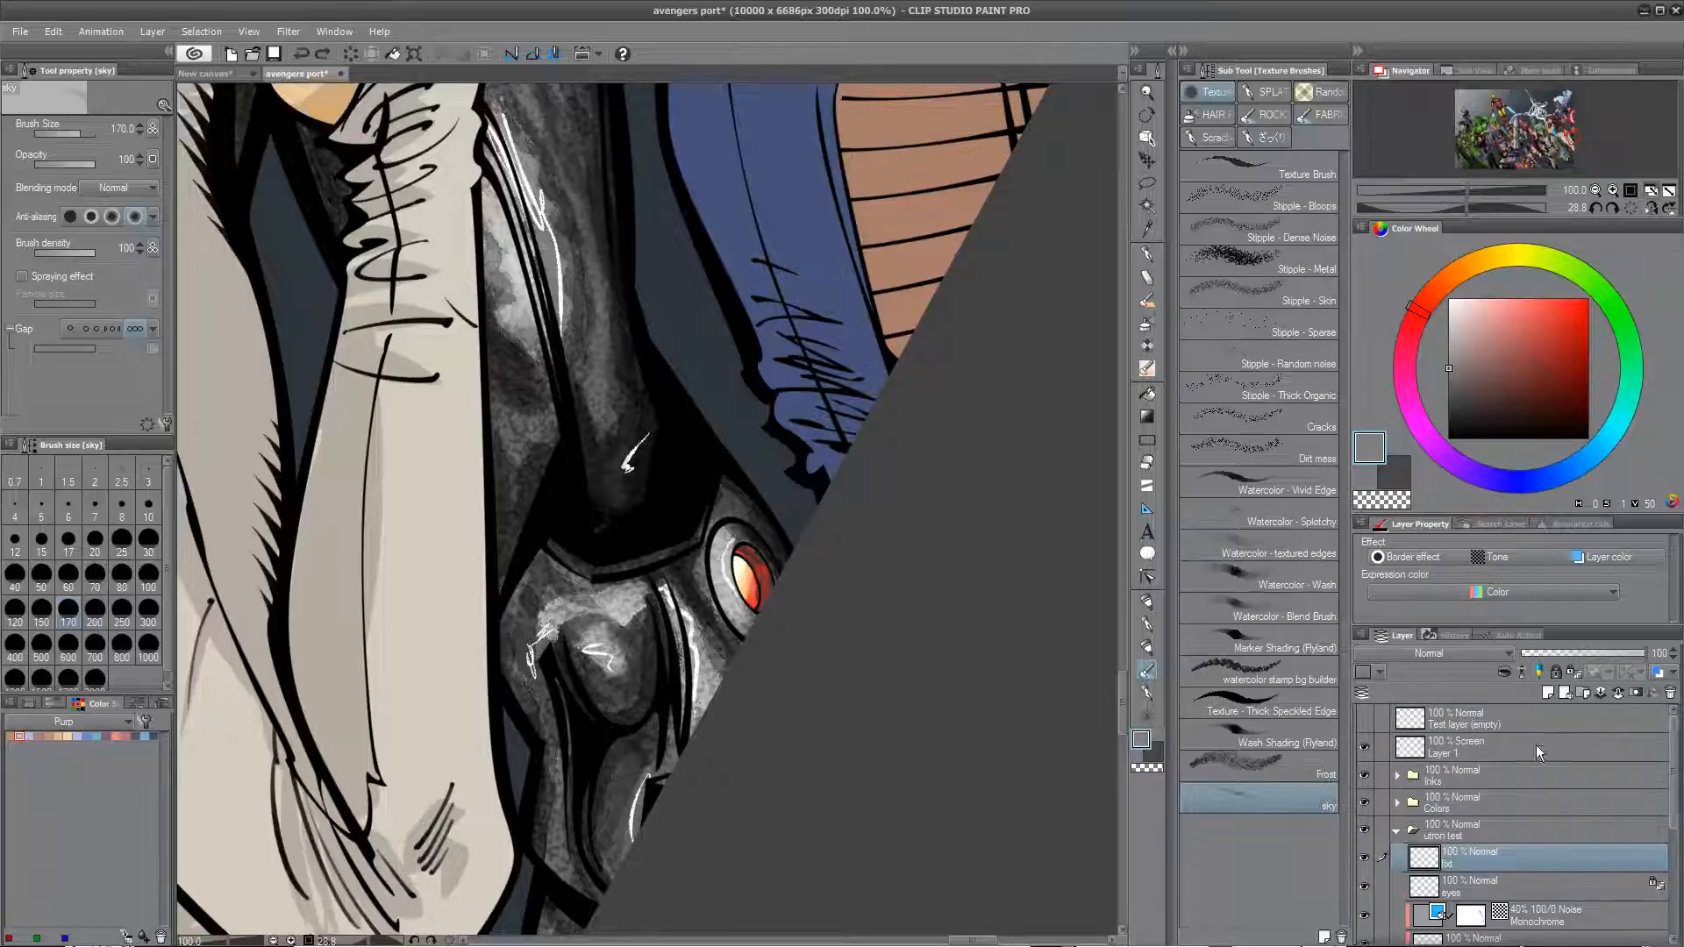
pyautogui.click(1498, 766)
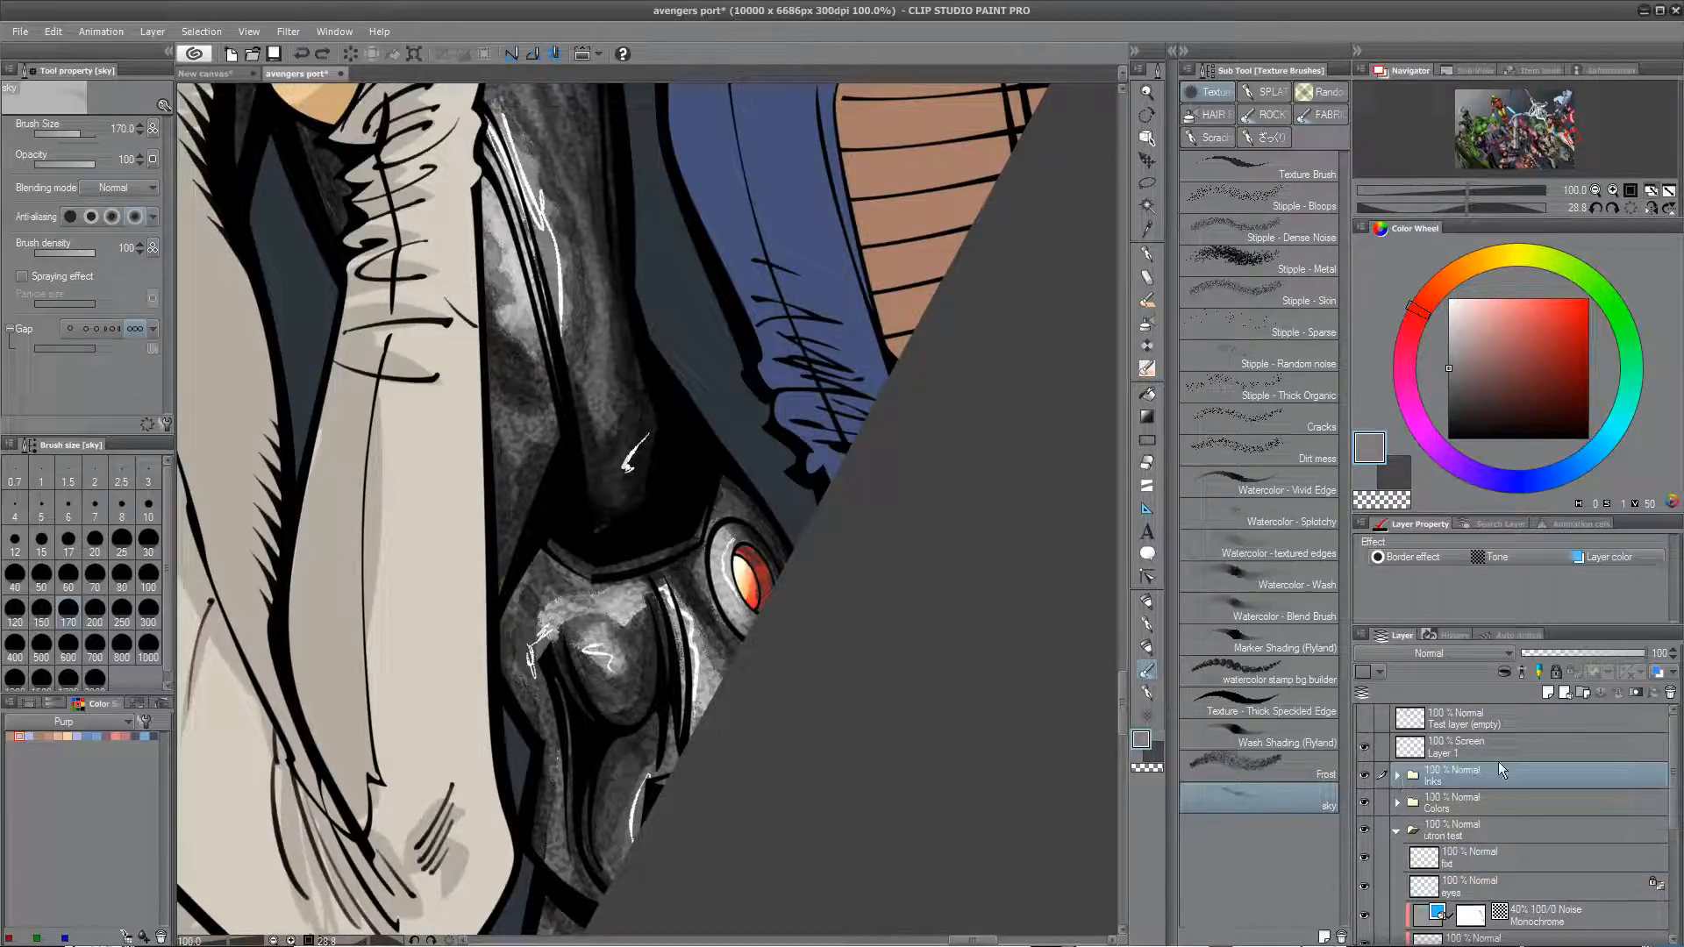
pyautogui.click(1398, 777)
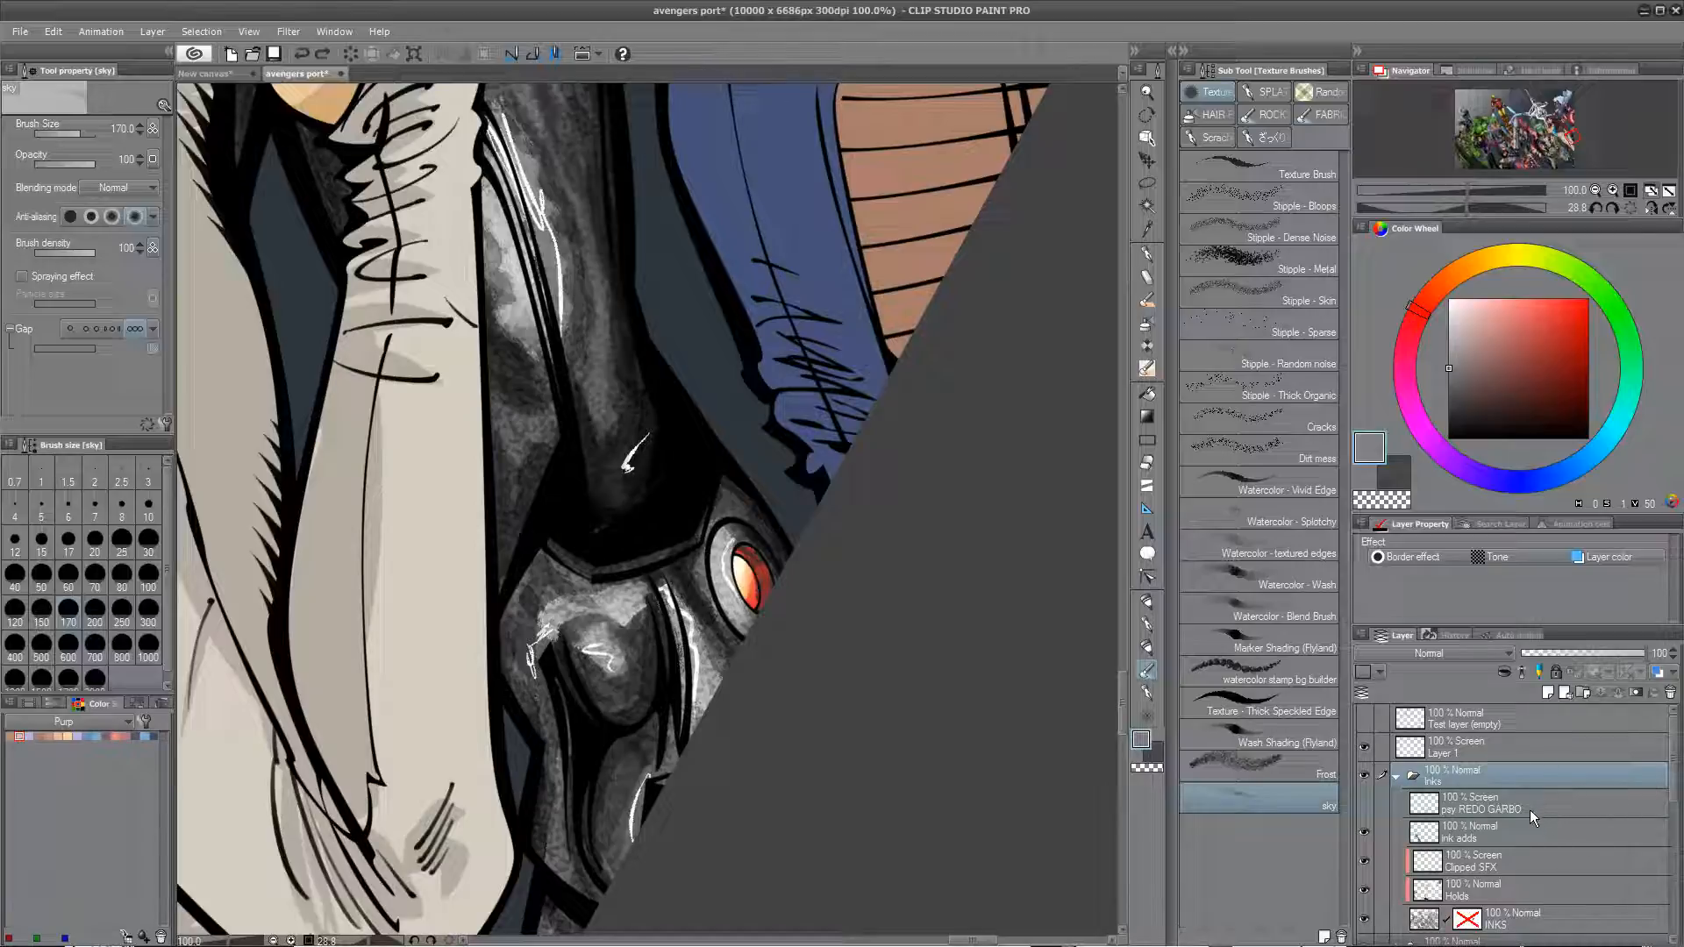
pyautogui.click(1503, 852)
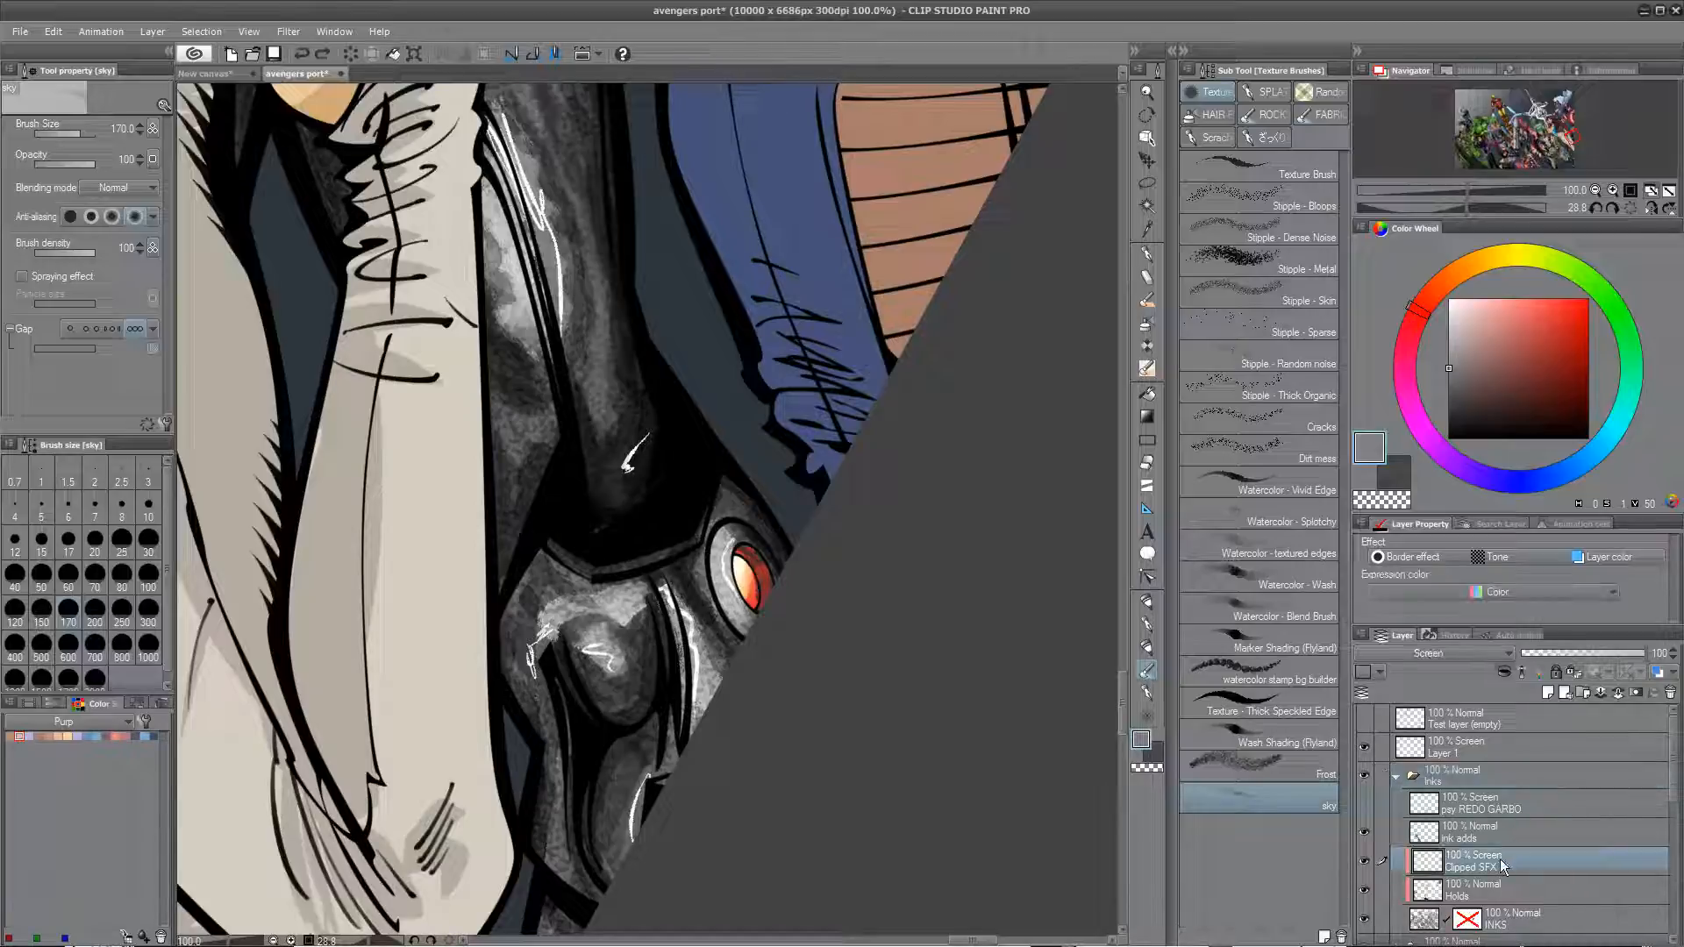
pyautogui.scroll(2, 781, 763)
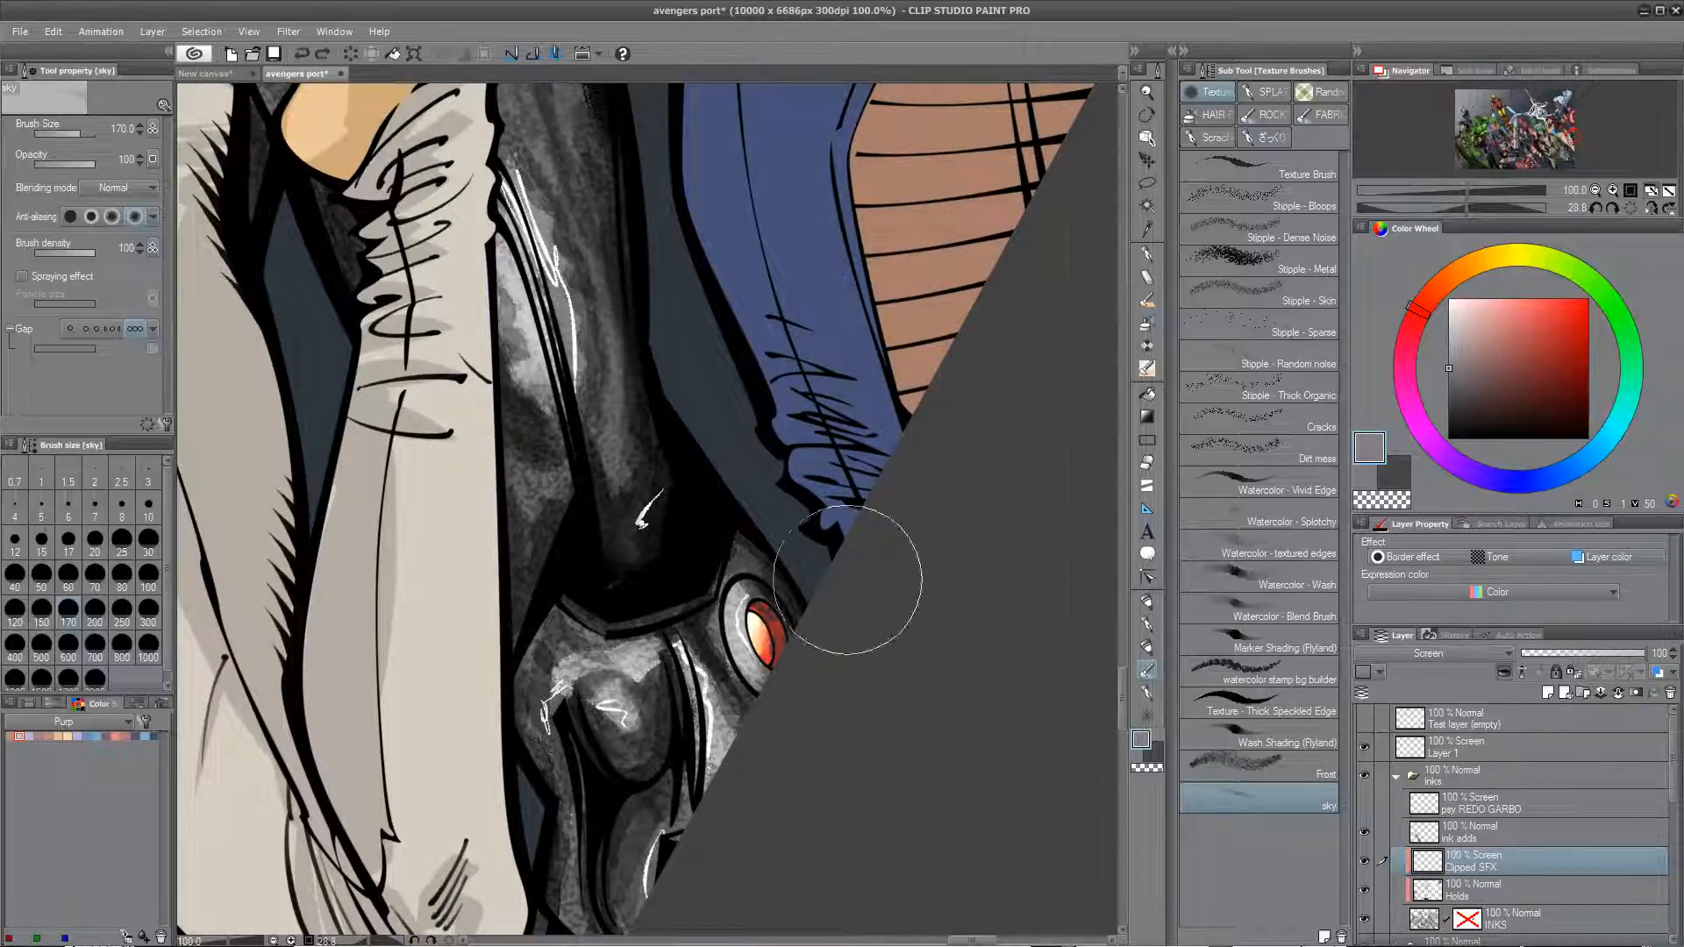
pyautogui.moveTo(775, 615); pyautogui.dragTo(852, 579)
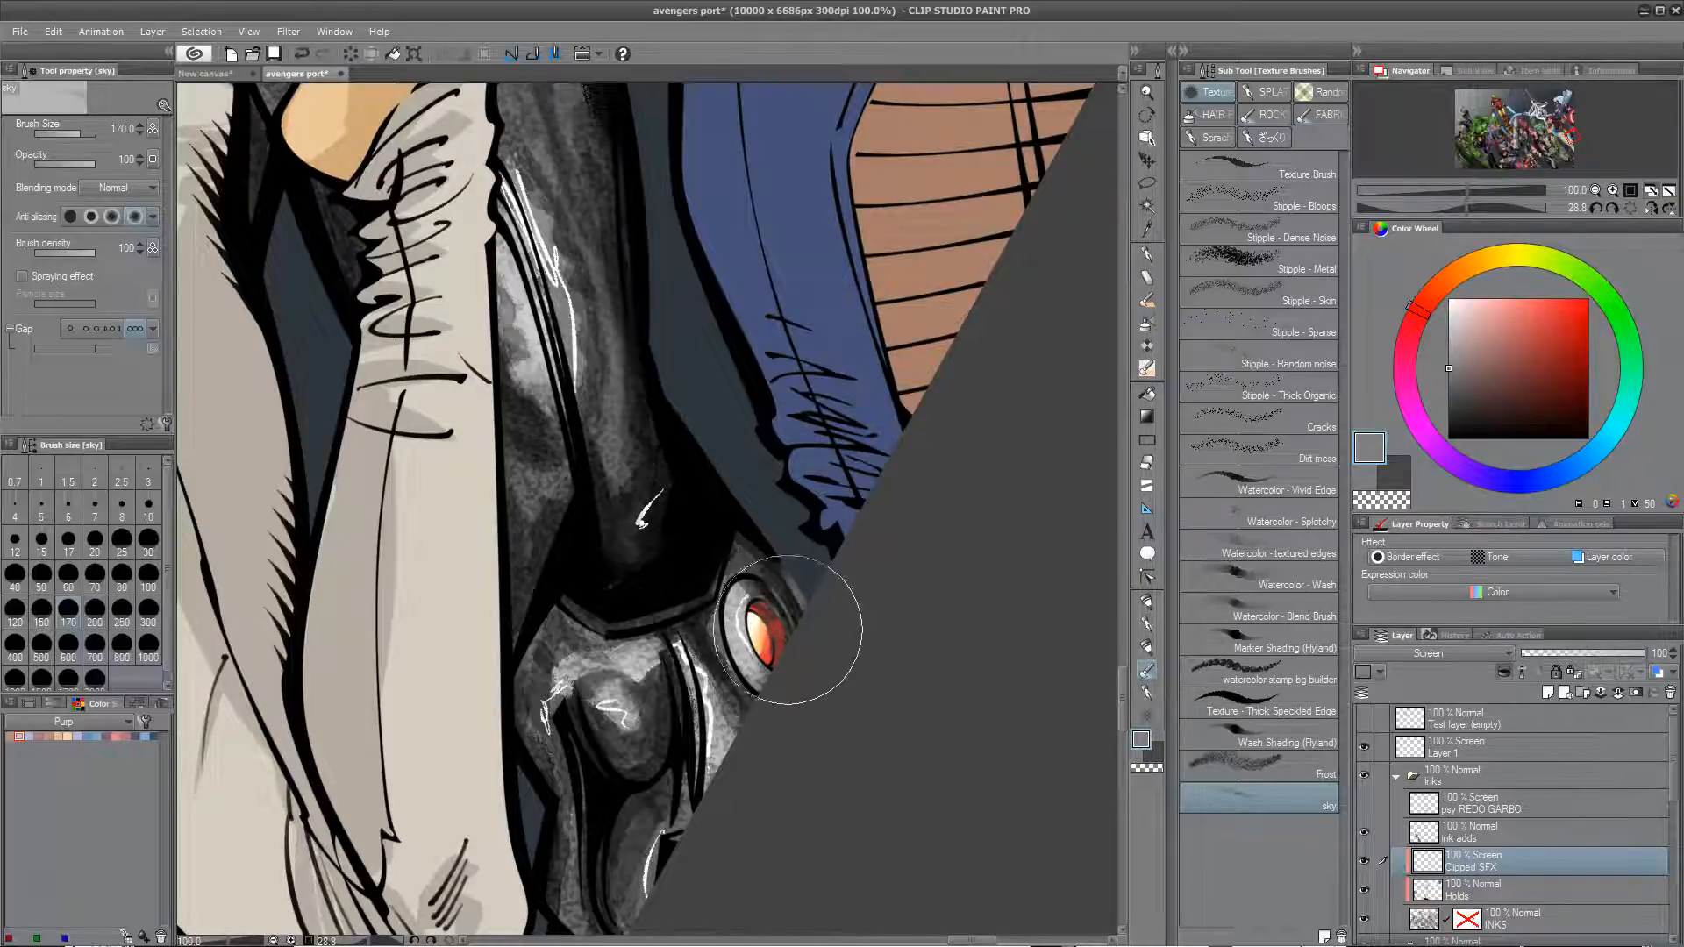
# Step: Check the pay REDO GARBO layer, compare the artwork with the Inks group hidden and shown, and collapse the group
pyautogui.click(1509, 805)
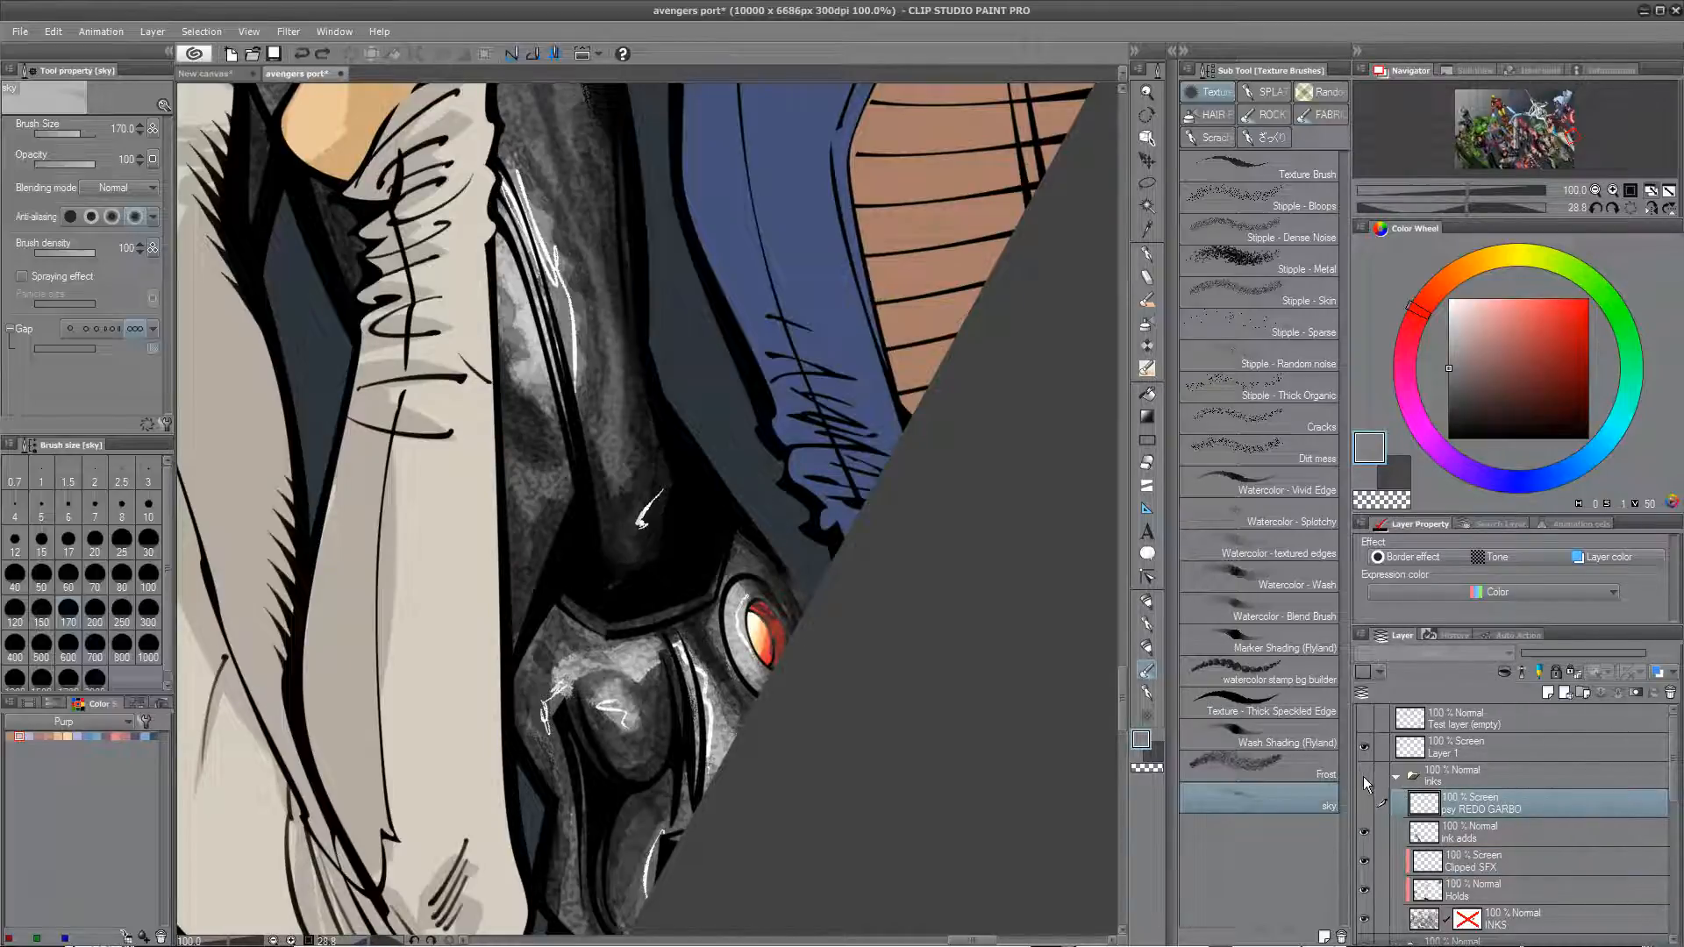
pyautogui.click(1364, 776)
pyautogui.click(1367, 776)
pyautogui.click(1397, 776)
pyautogui.click(1464, 748)
pyautogui.doubleClick(1465, 751)
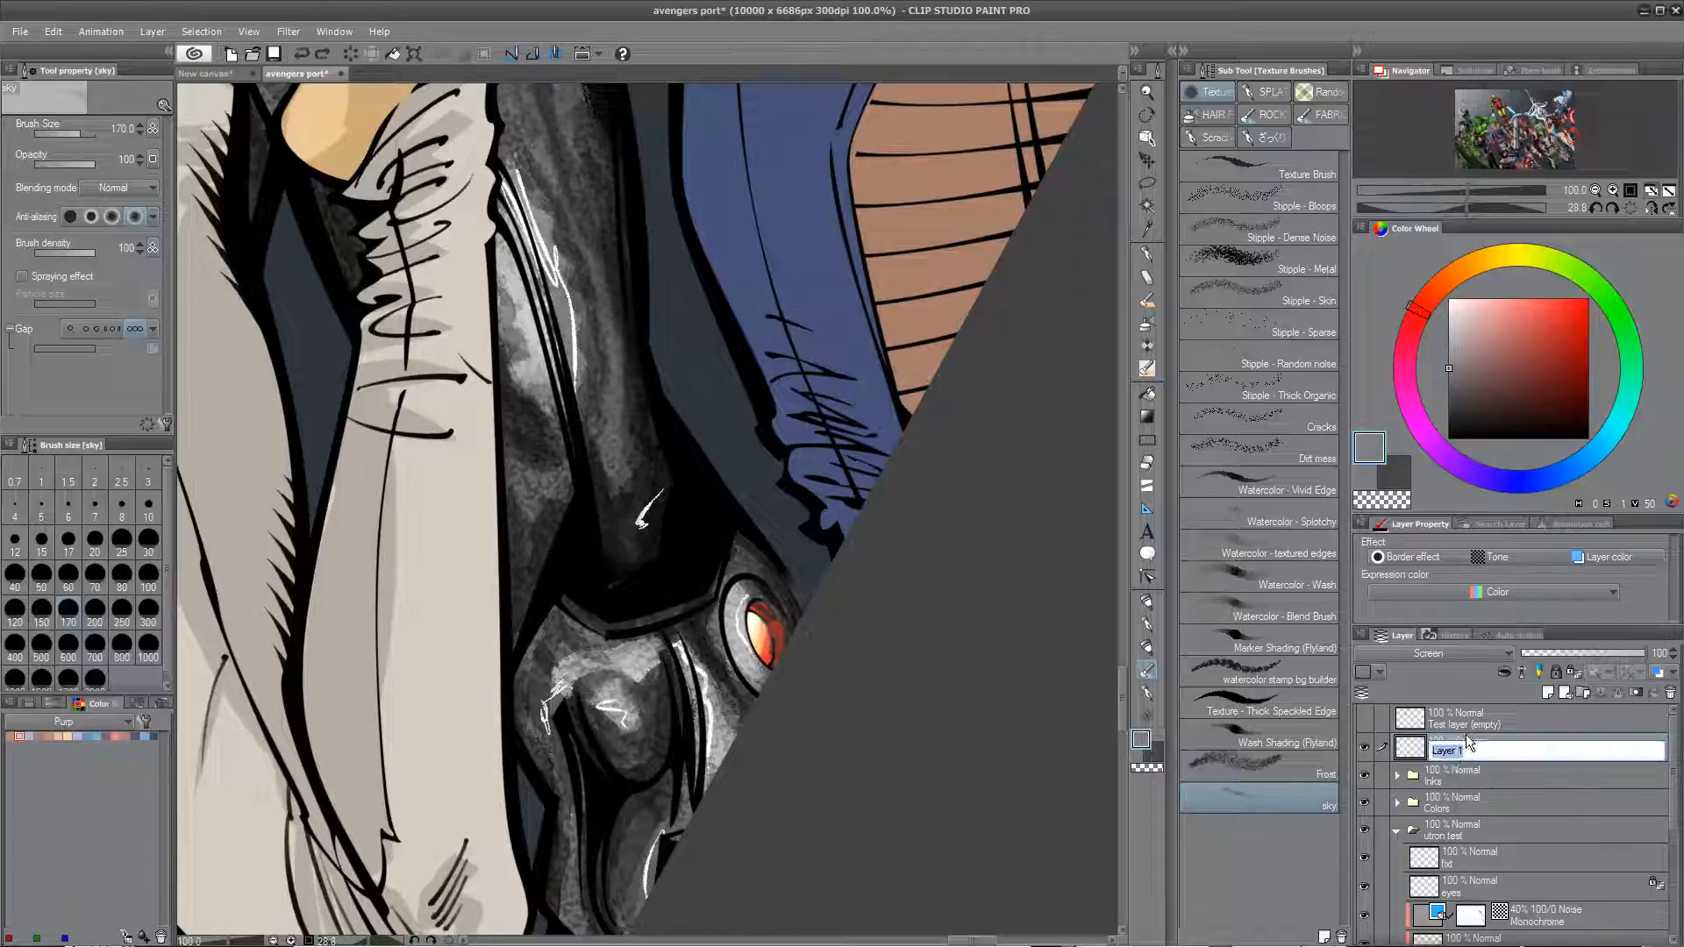
pyautogui.write('s')
pyautogui.press('BackSpace')
pyautogui.press('Escape')
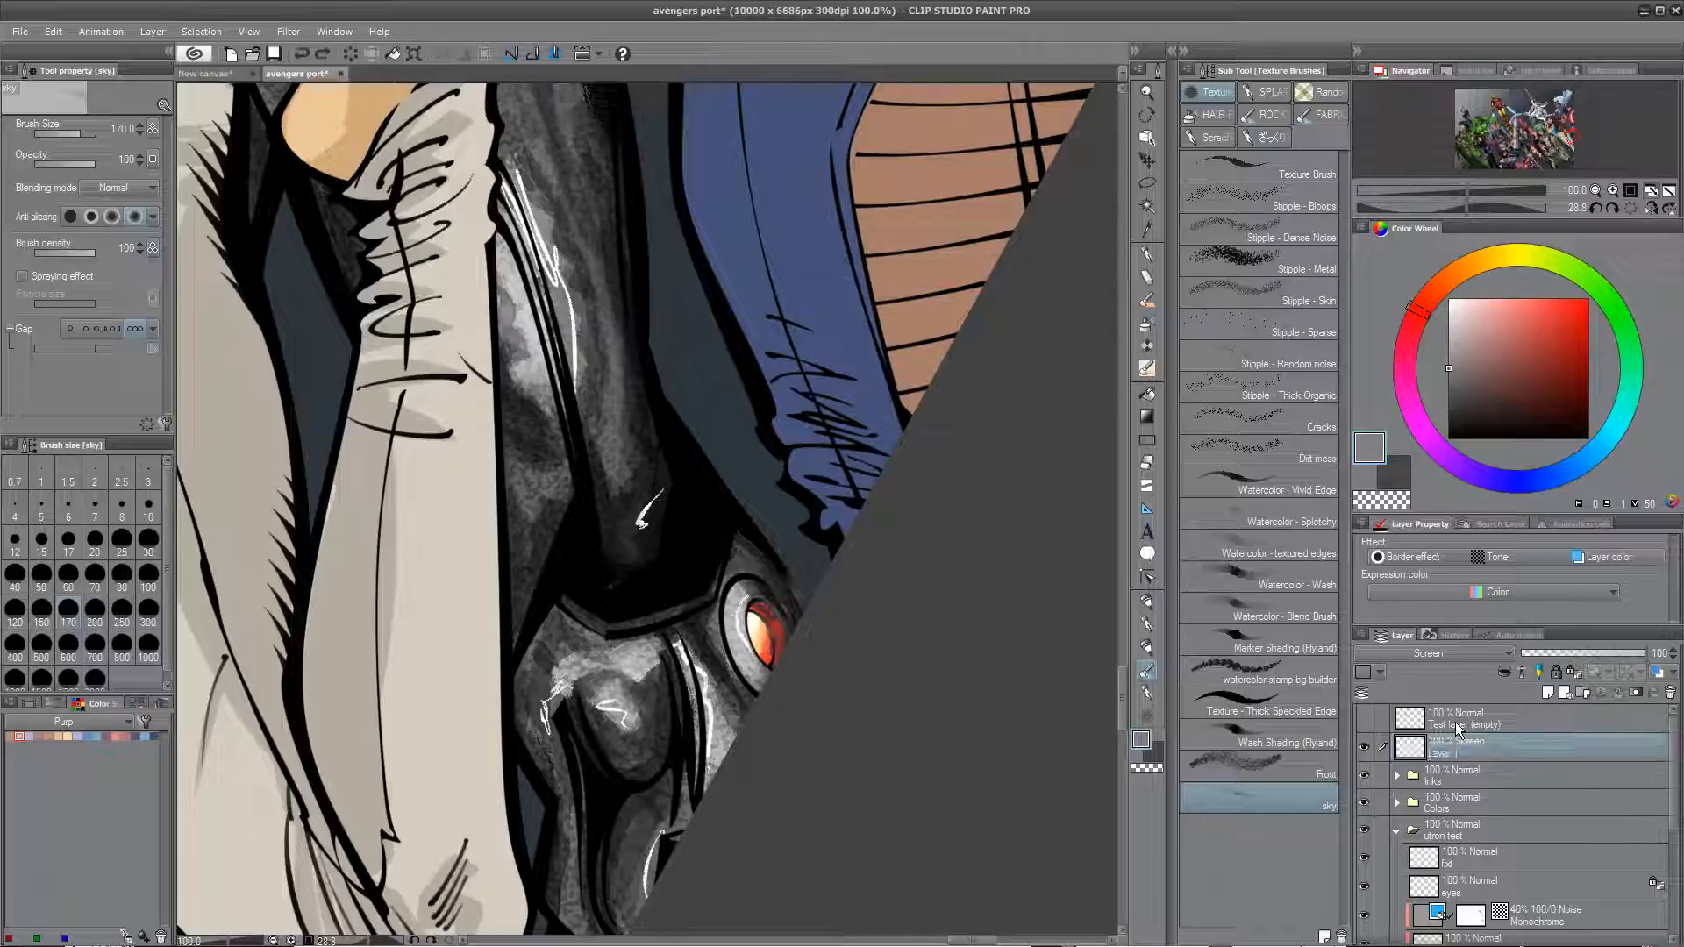
# Step: Compare the whole illustration with Layer 1 hidden and shown
pyautogui.hotkey('ctrl', '-')
pyautogui.hotkey('ctrl', '-')
pyautogui.hotkey('ctrl', '-')
pyautogui.hotkey('ctrl', '-')
pyautogui.hotkey('ctrl', '-')
pyautogui.hotkey('ctrl', '-')
pyautogui.hotkey('ctrl', '-')
pyautogui.hotkey('ctrl', '-')
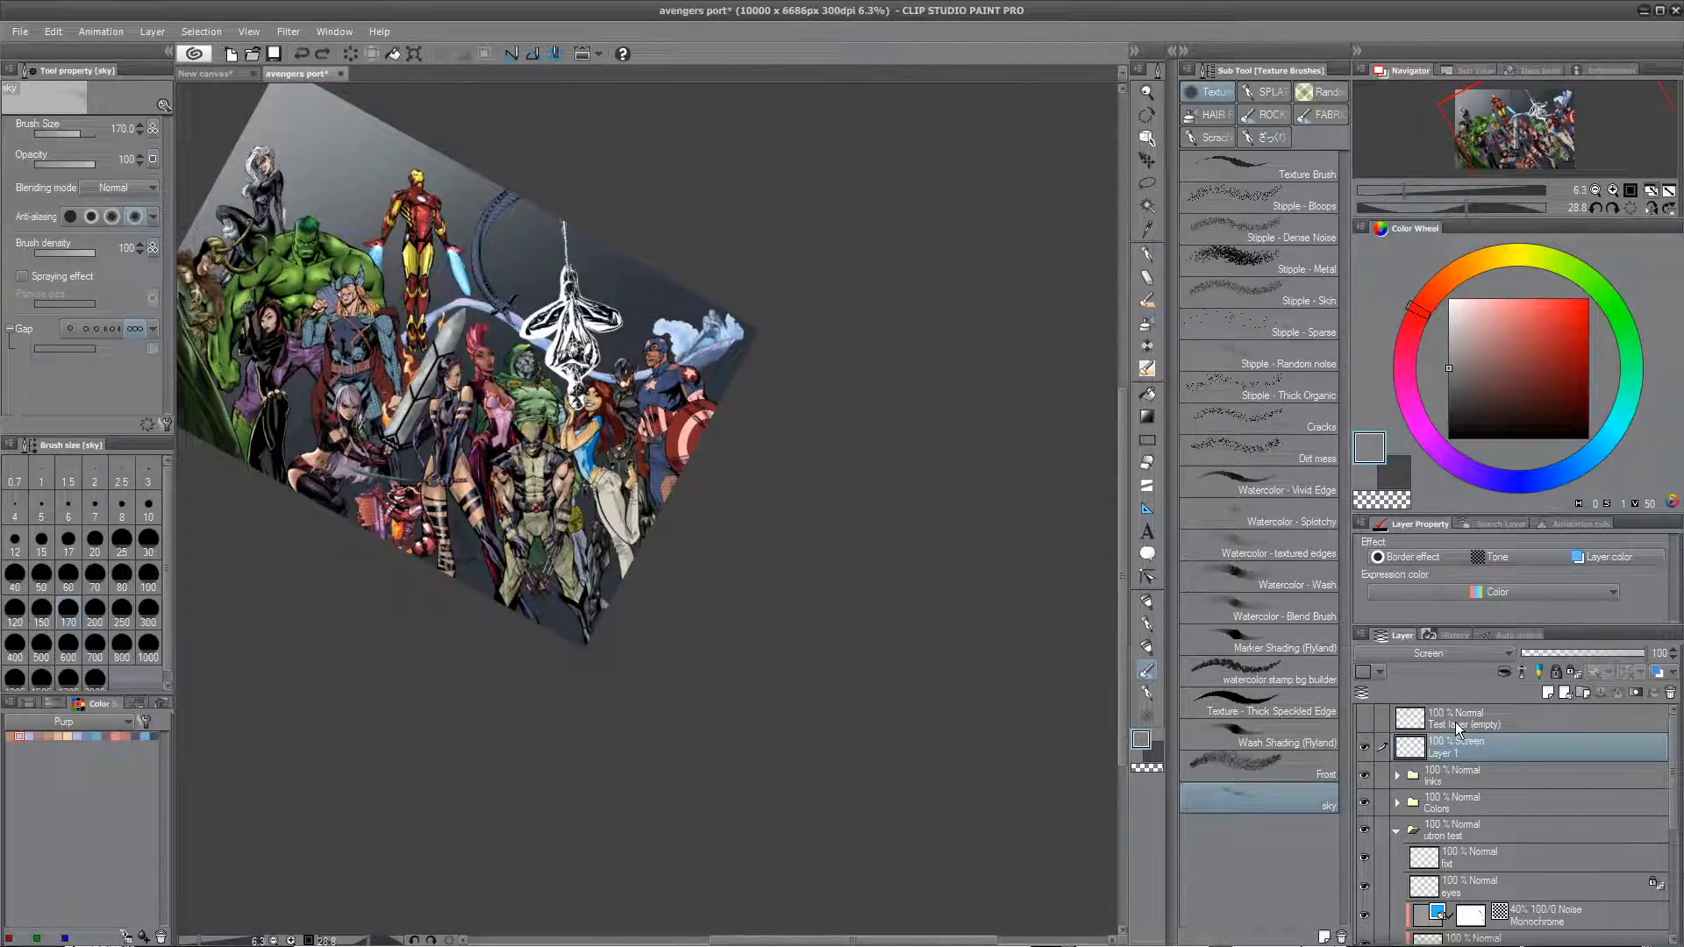
pyautogui.moveTo(544, 485); pyautogui.dragTo(661, 586)
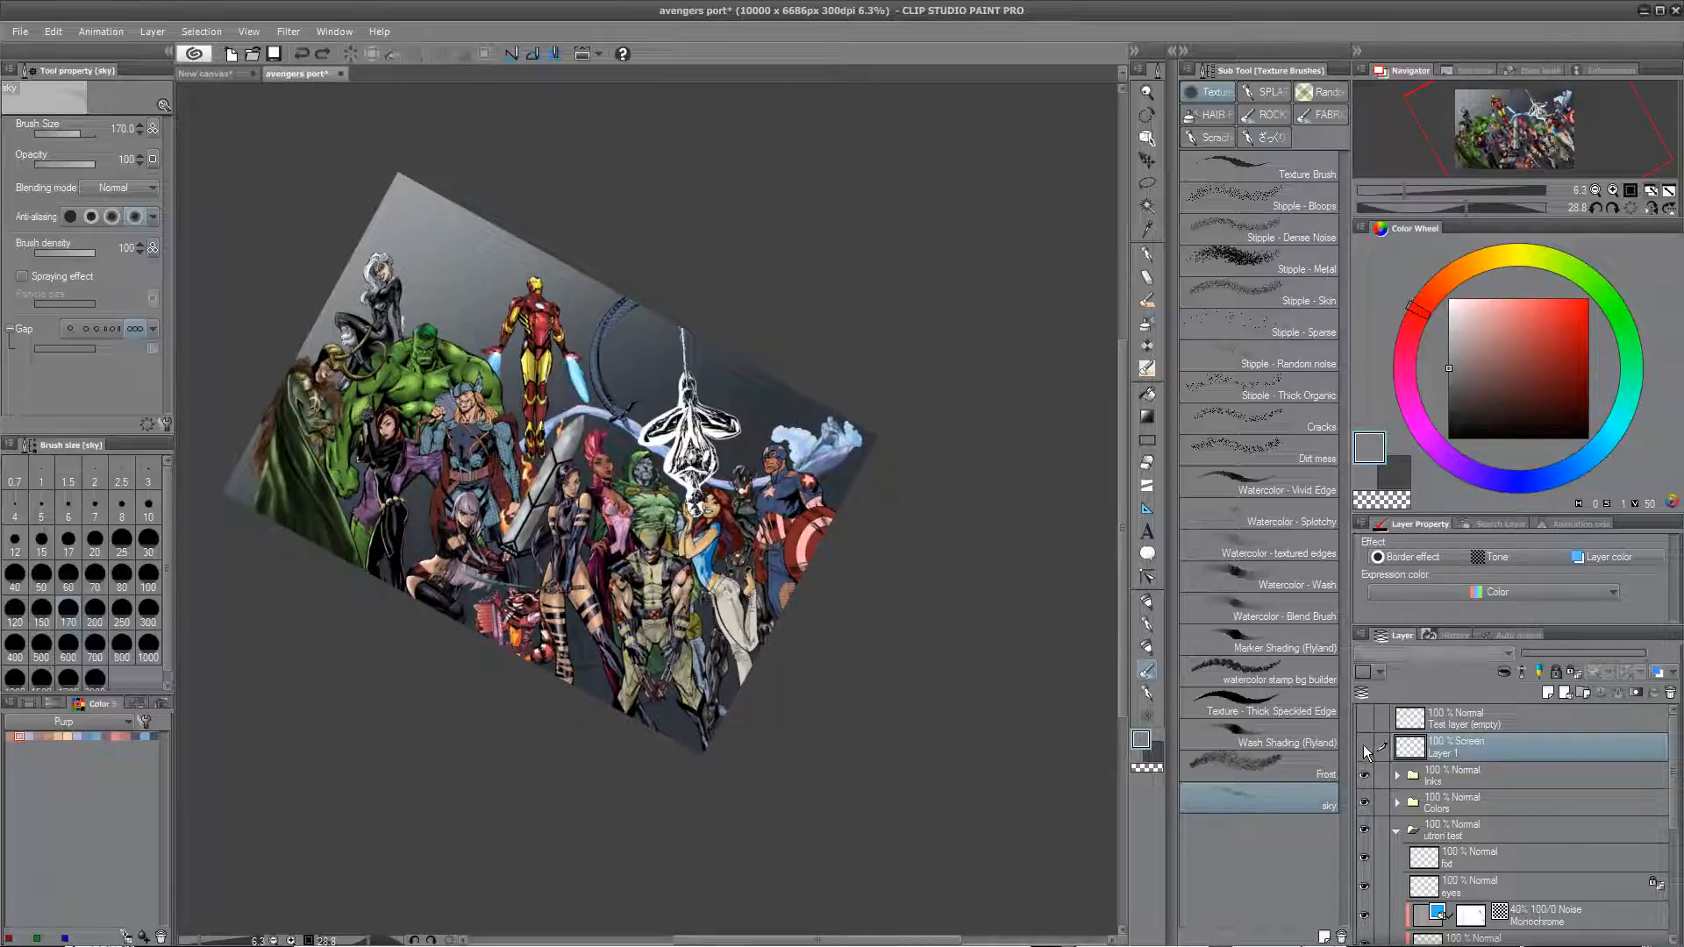
pyautogui.click(1363, 750)
pyautogui.click(1364, 748)
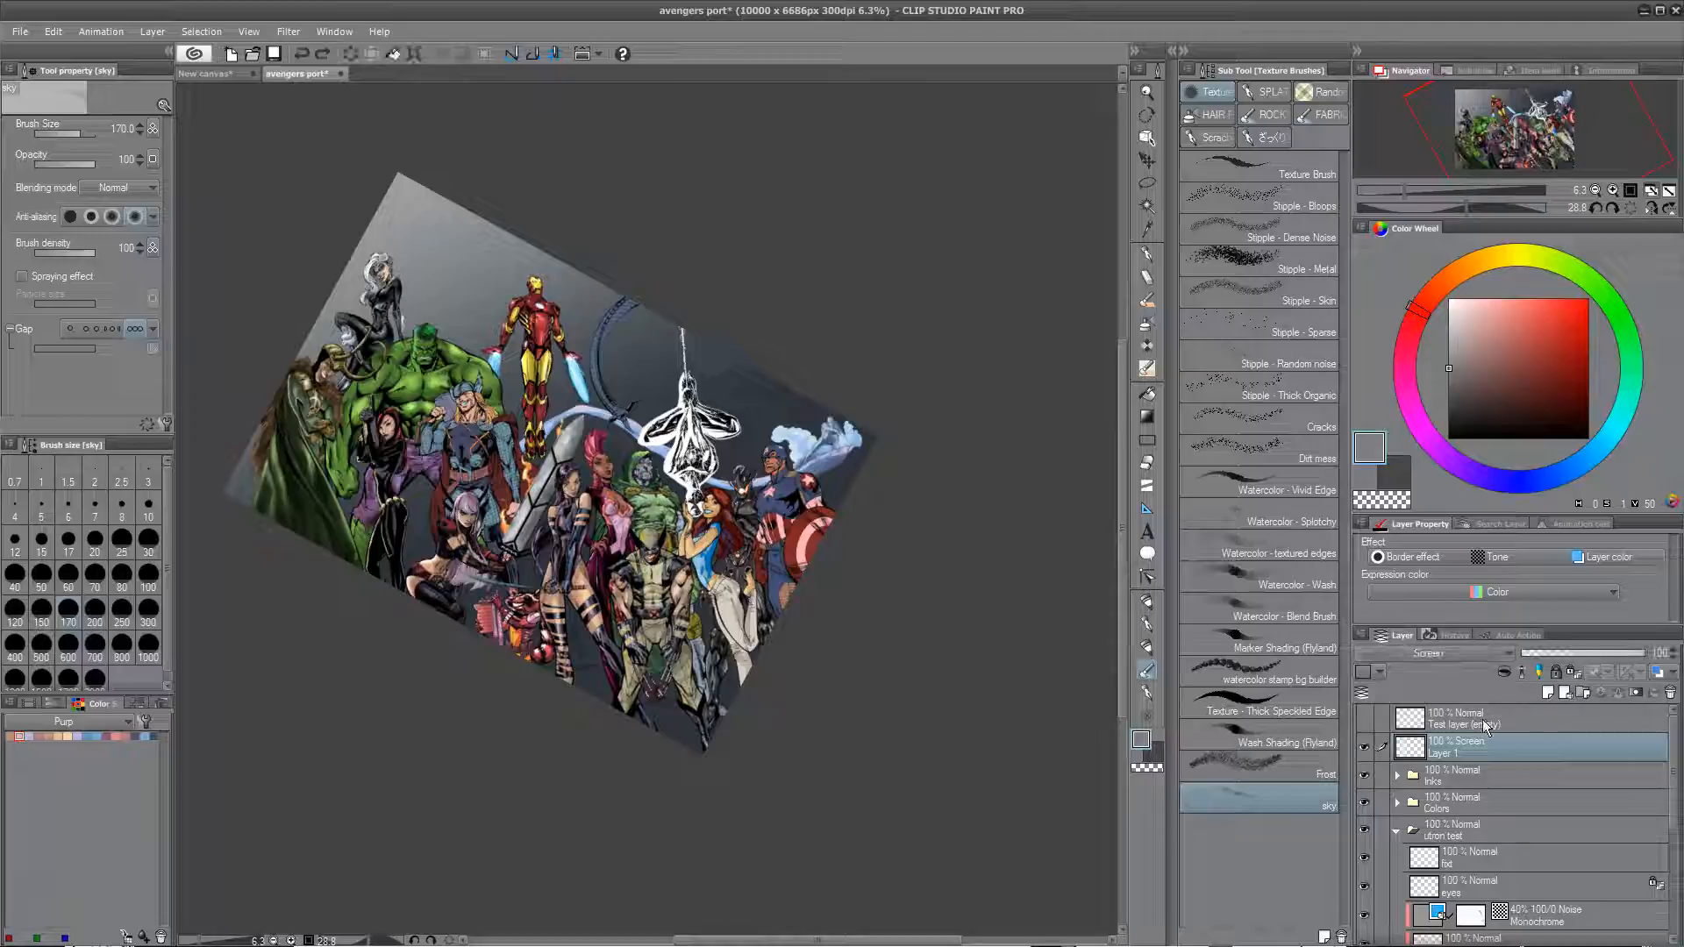
# Step: Rename the Screen-mode Layer 1 as screen
pyautogui.doubleClick(1474, 749)
pyautogui.write('scree')
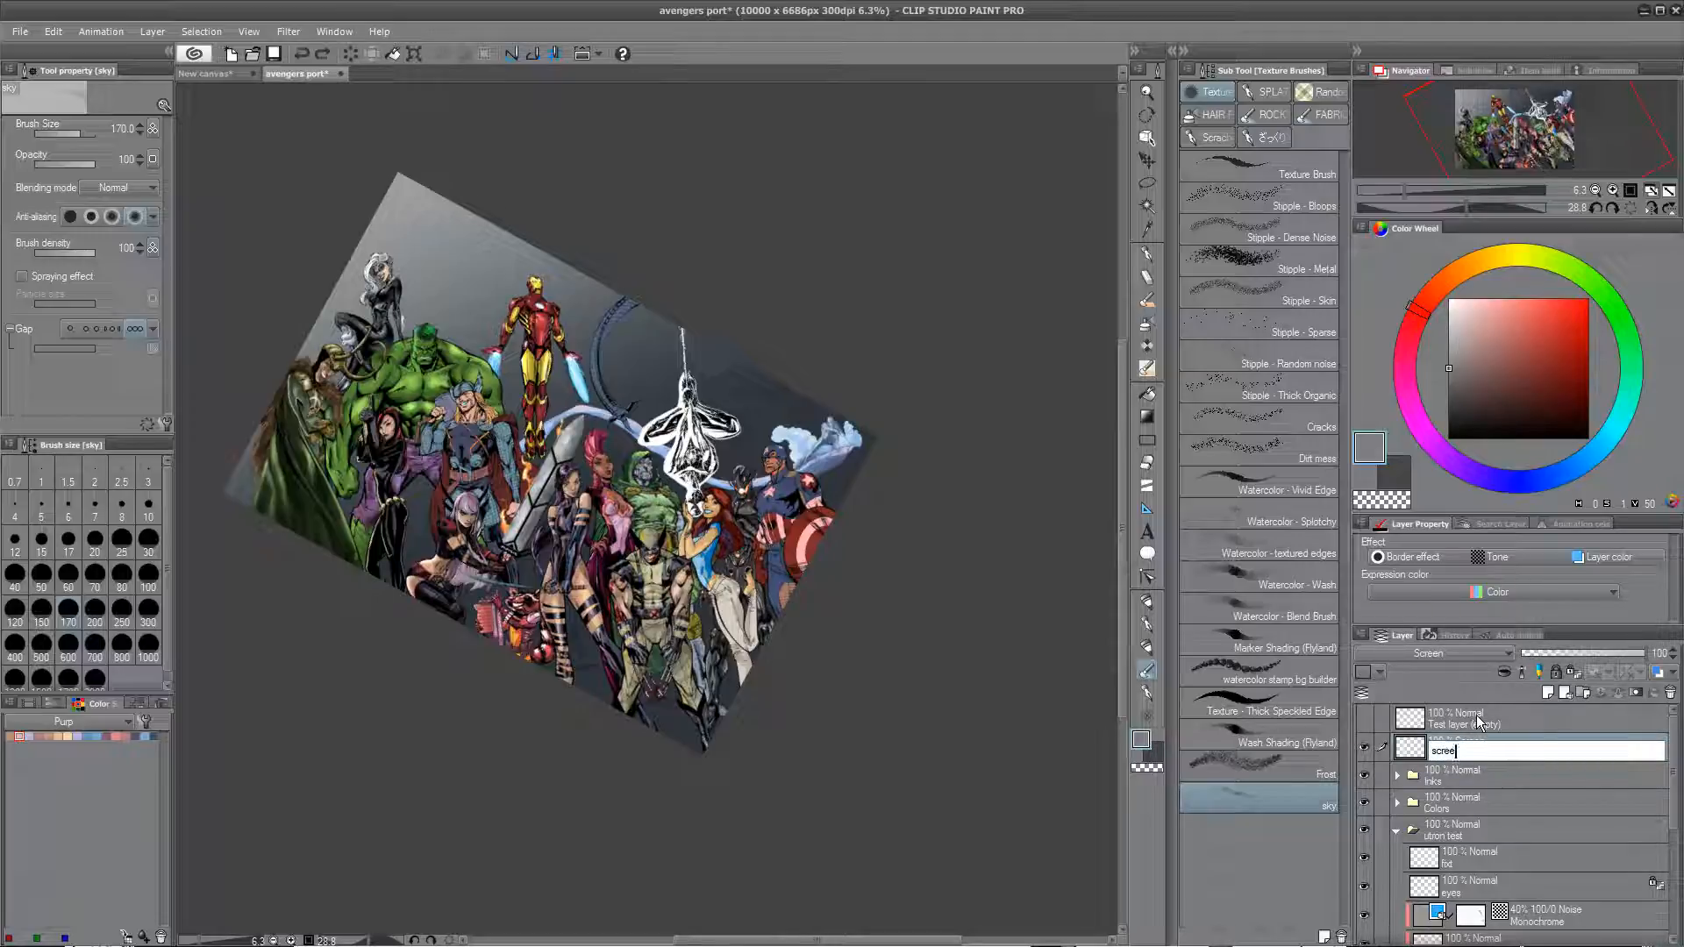
pyautogui.write('n')
pyautogui.press('Return')
# Step: Add a new layer above the screen layer and name it unclipped sfx
pyautogui.hotkey('ctrl', 'shift', 'n')
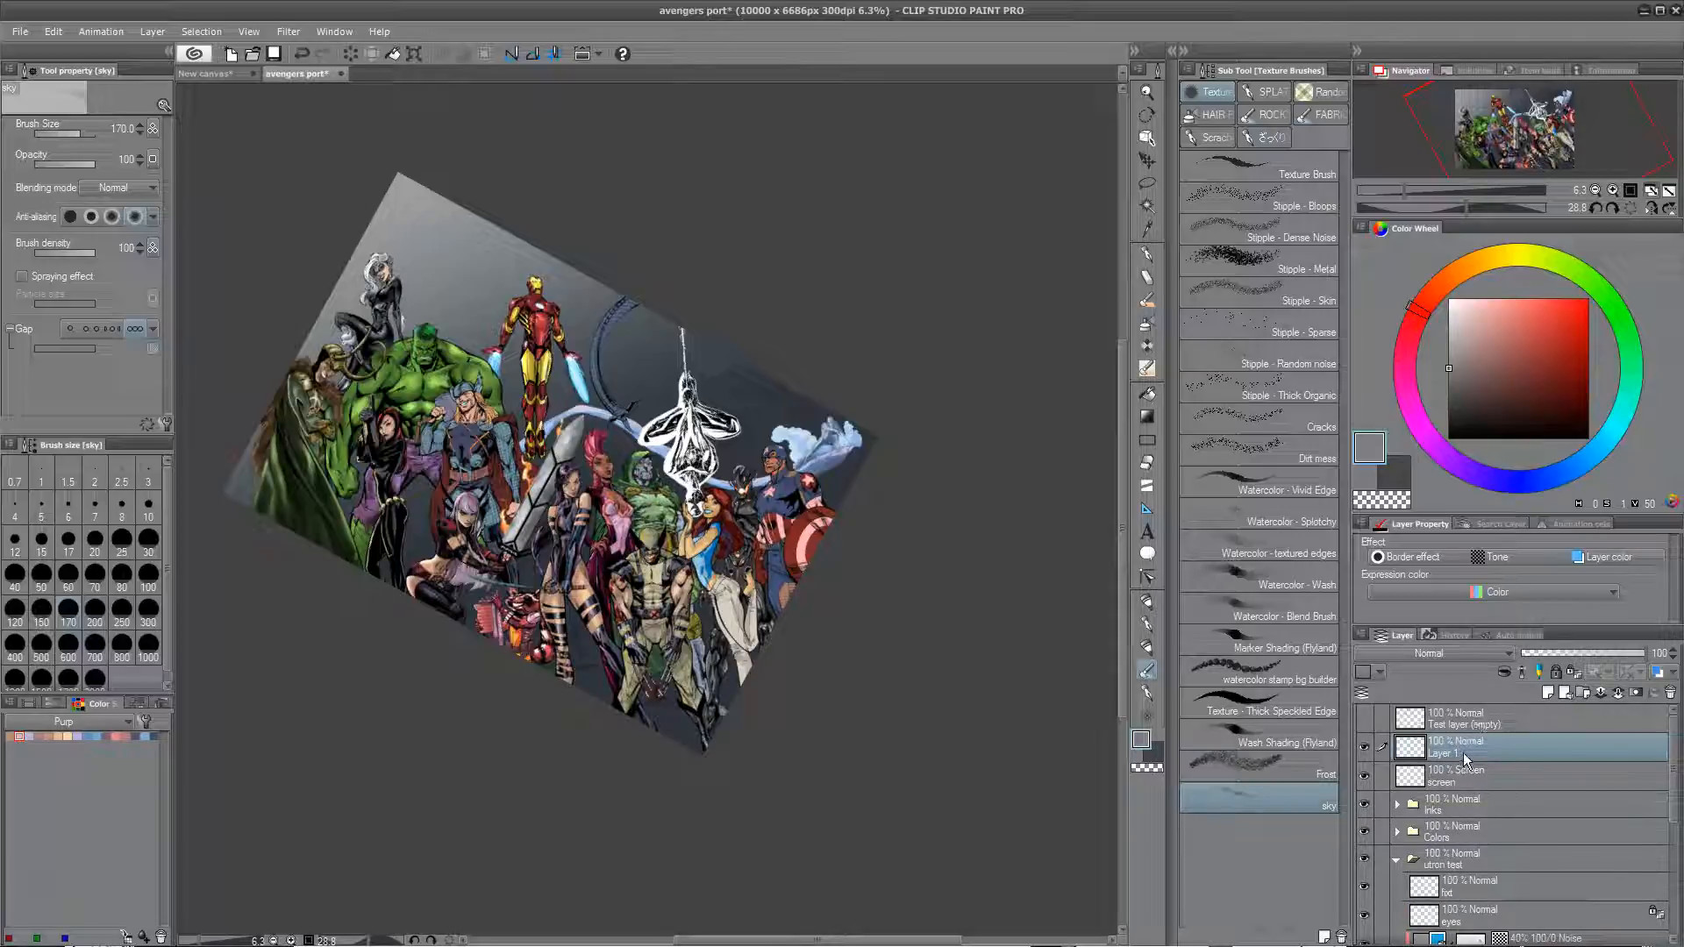
pyautogui.doubleClick(1465, 755)
pyautogui.write('unclipped sfx')
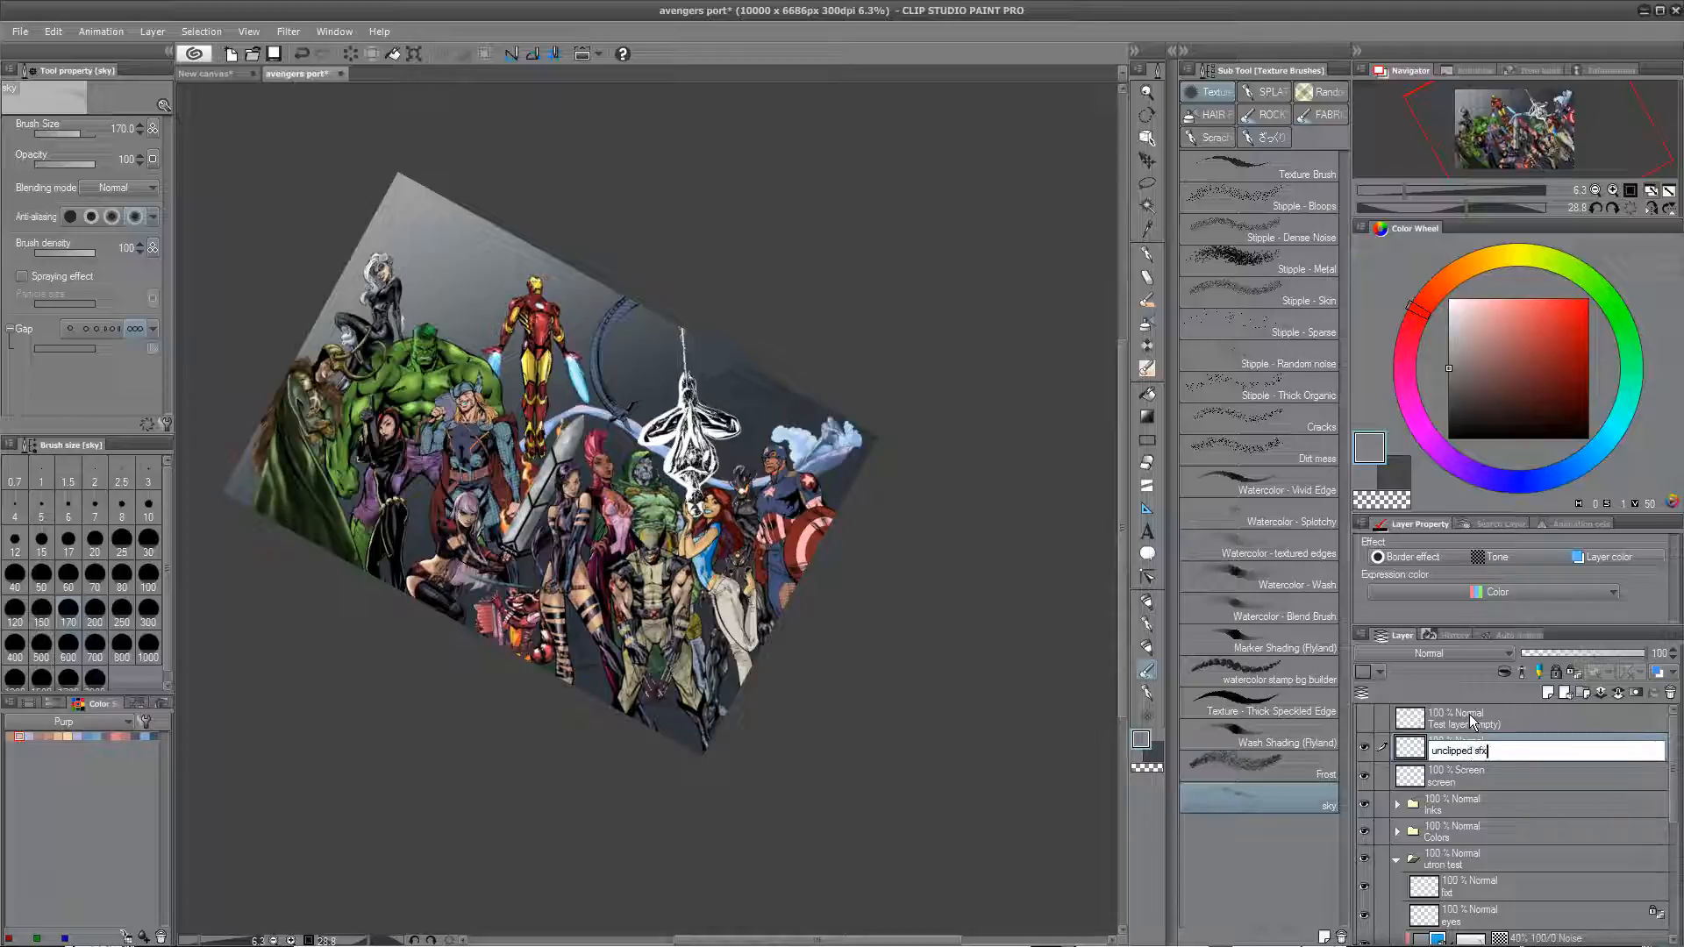
pyautogui.press('Return')
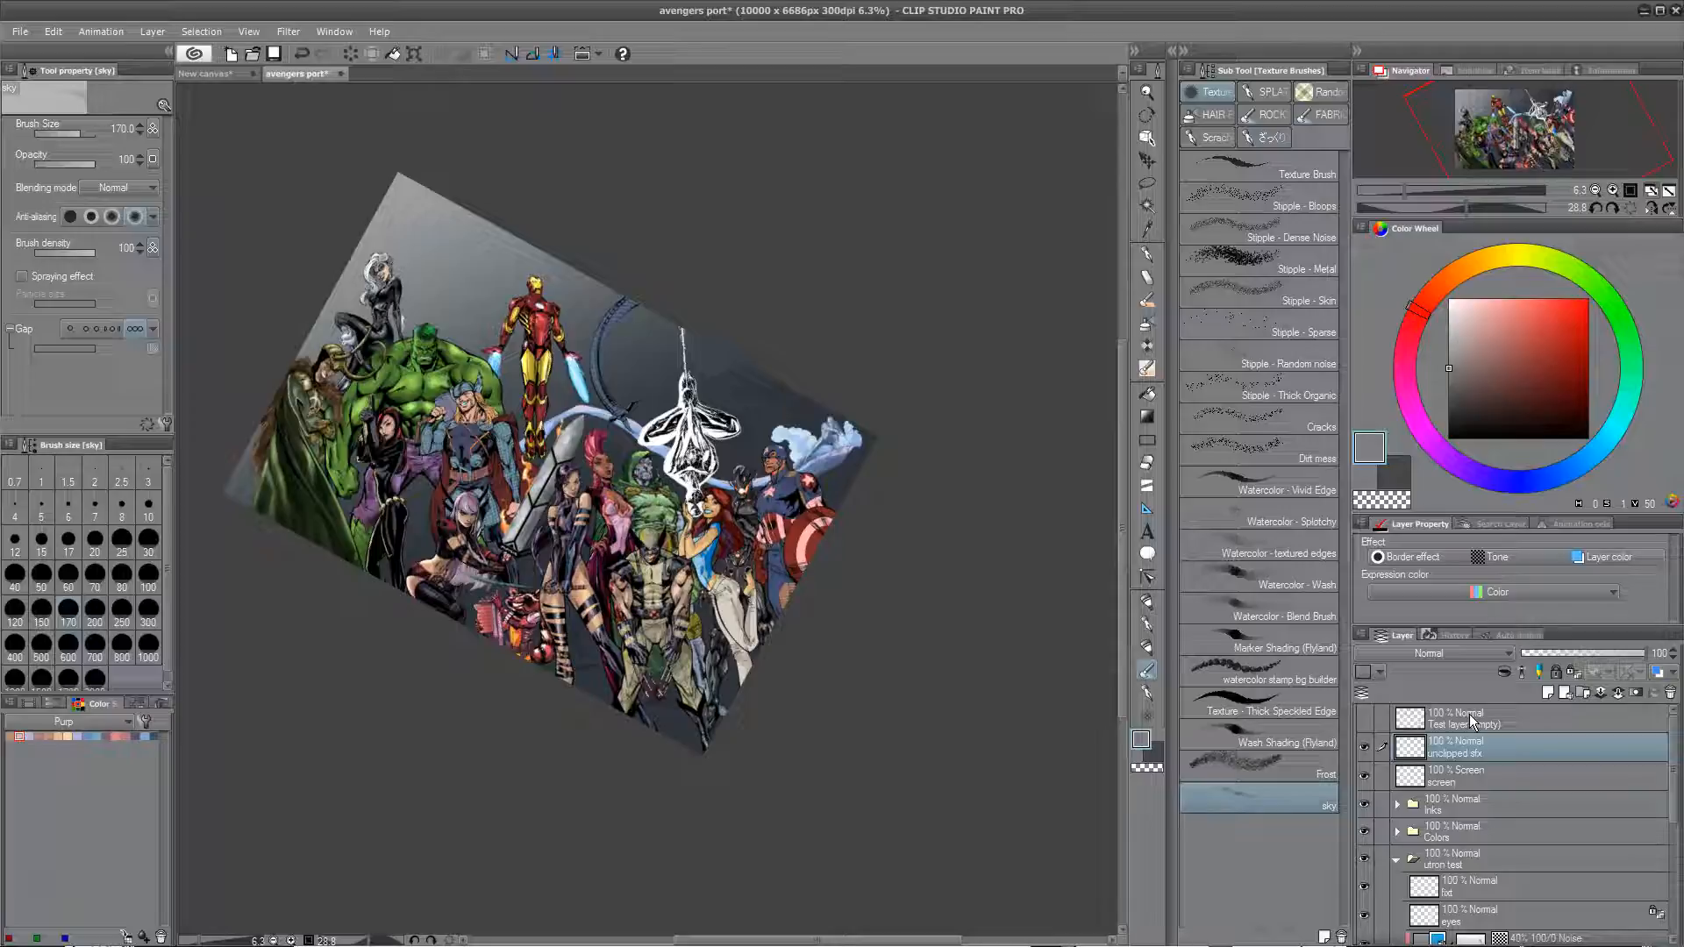
# Step: Set the drawing colour to a lighter grey and brush faint smoke beside Ultron's lower knee port with the sky brush at size 170
pyautogui.hotkey('ctrl', '+')
pyautogui.moveTo(833, 703); pyautogui.dragTo(718, 765)
pyautogui.scroll(2, 691, 709)
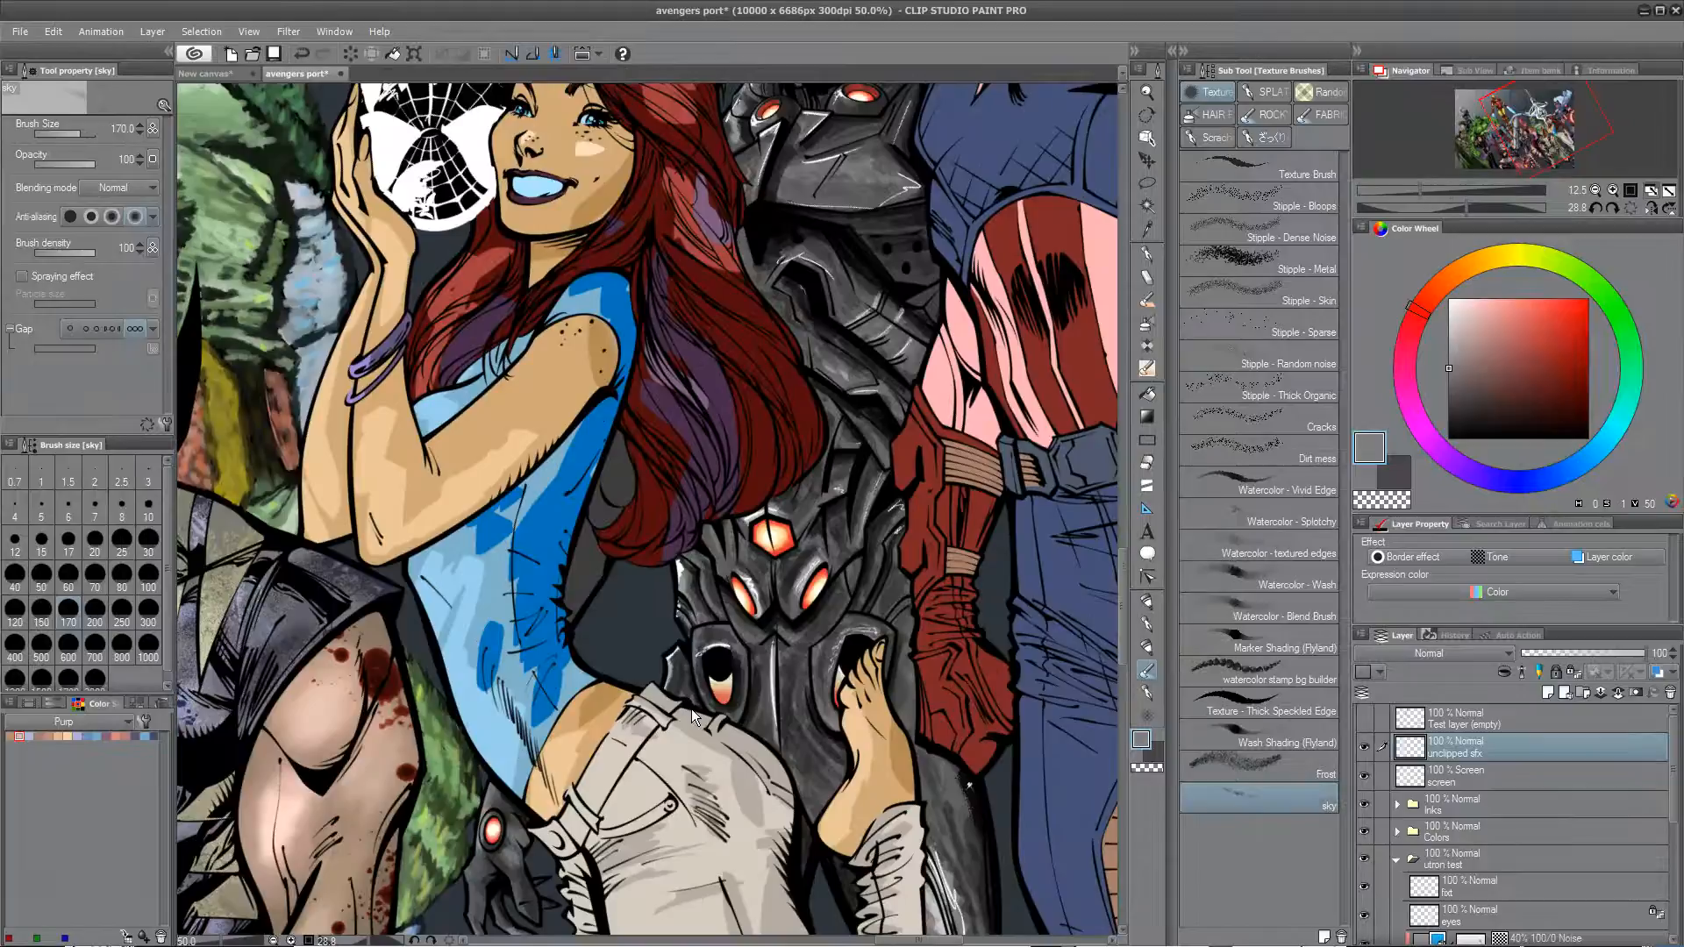
pyautogui.moveTo(825, 763)
pyautogui.mouseDown()
pyautogui.moveTo(625, 527)
pyautogui.moveTo(432, 220)
pyautogui.mouseUp()
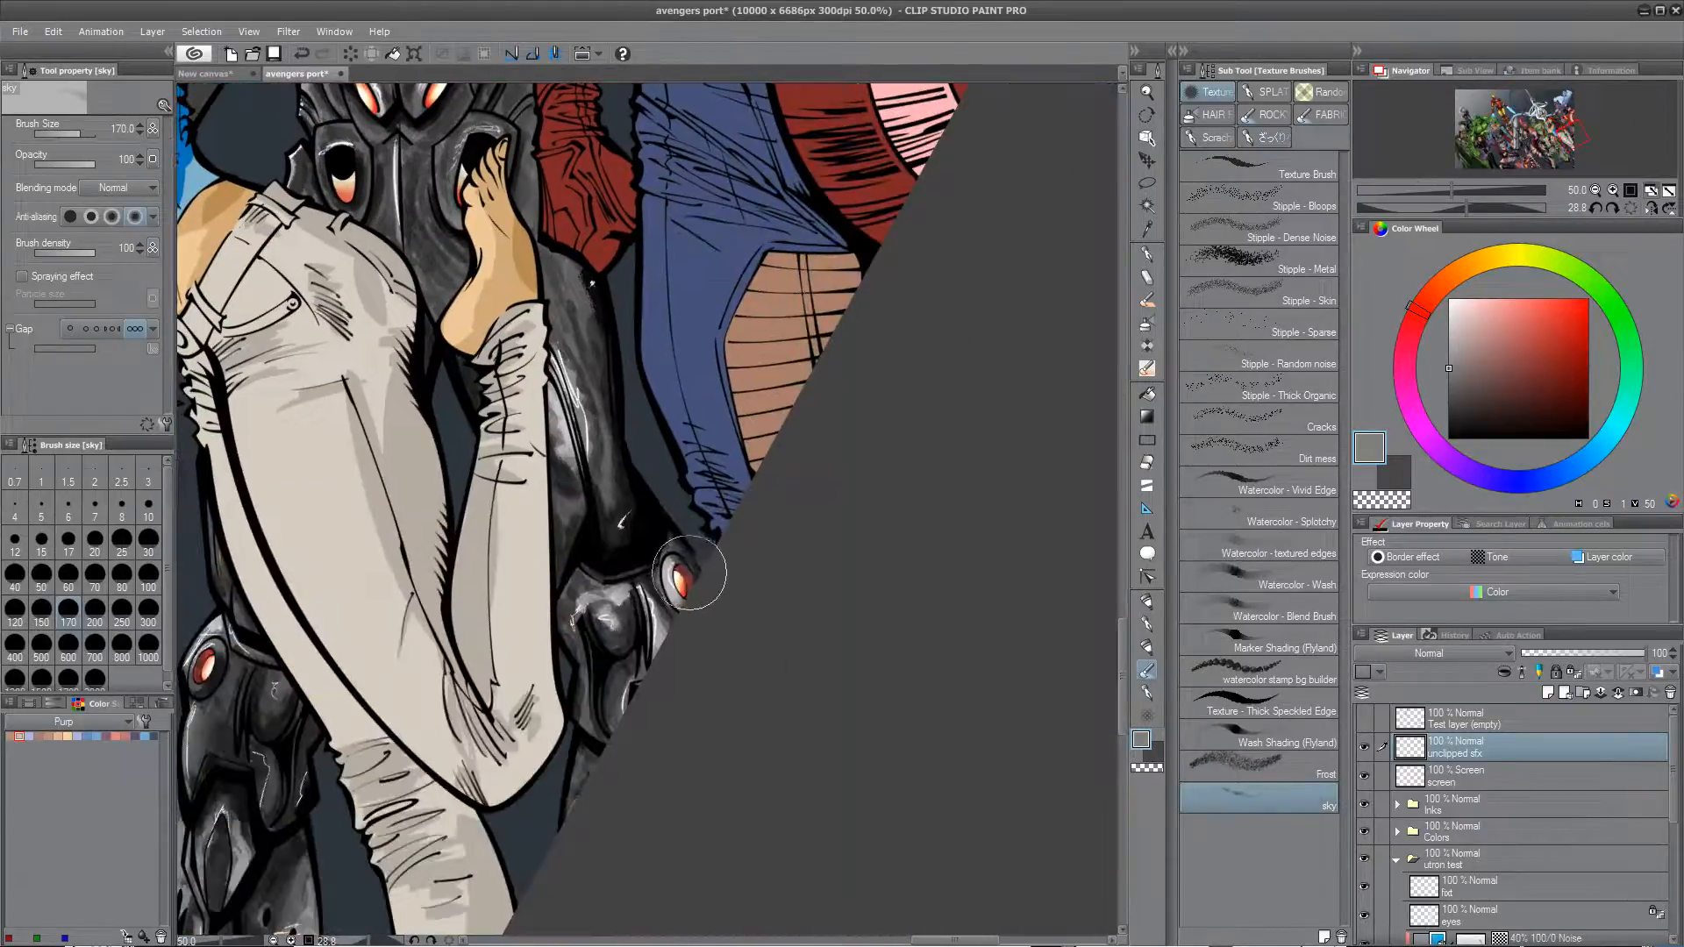
pyautogui.moveTo(465, 748)
pyautogui.mouseDown()
pyautogui.moveTo(637, 750)
pyautogui.moveTo(785, 789)
pyautogui.mouseUp()
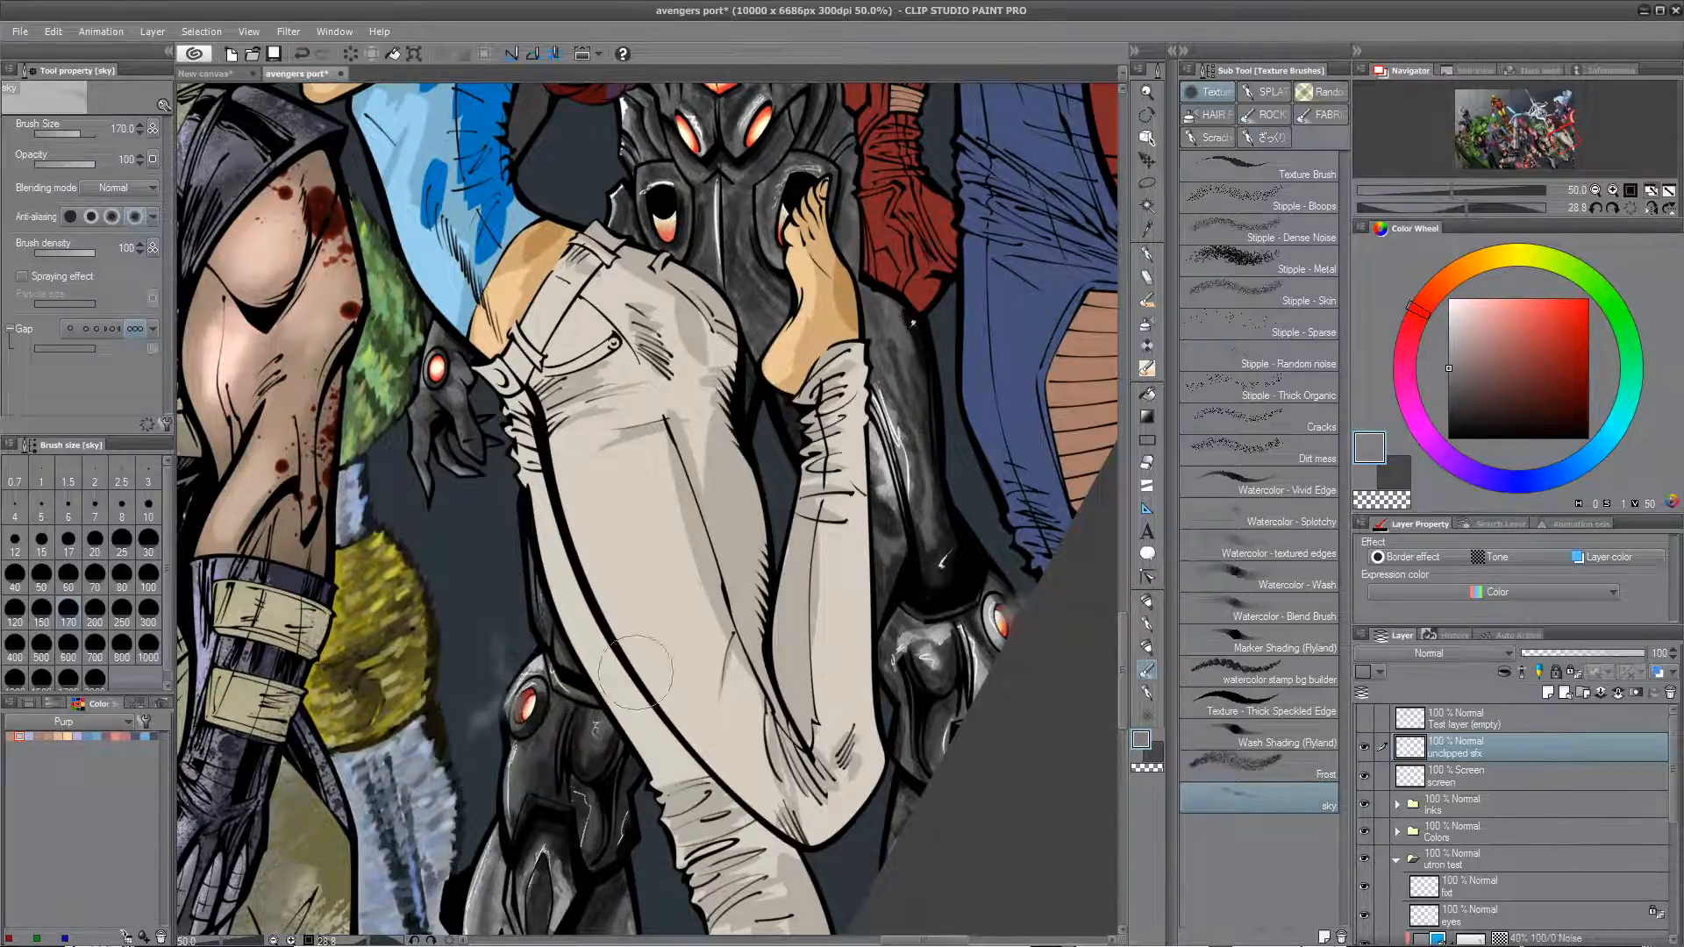
pyautogui.click(1447, 347)
pyautogui.click(1448, 345)
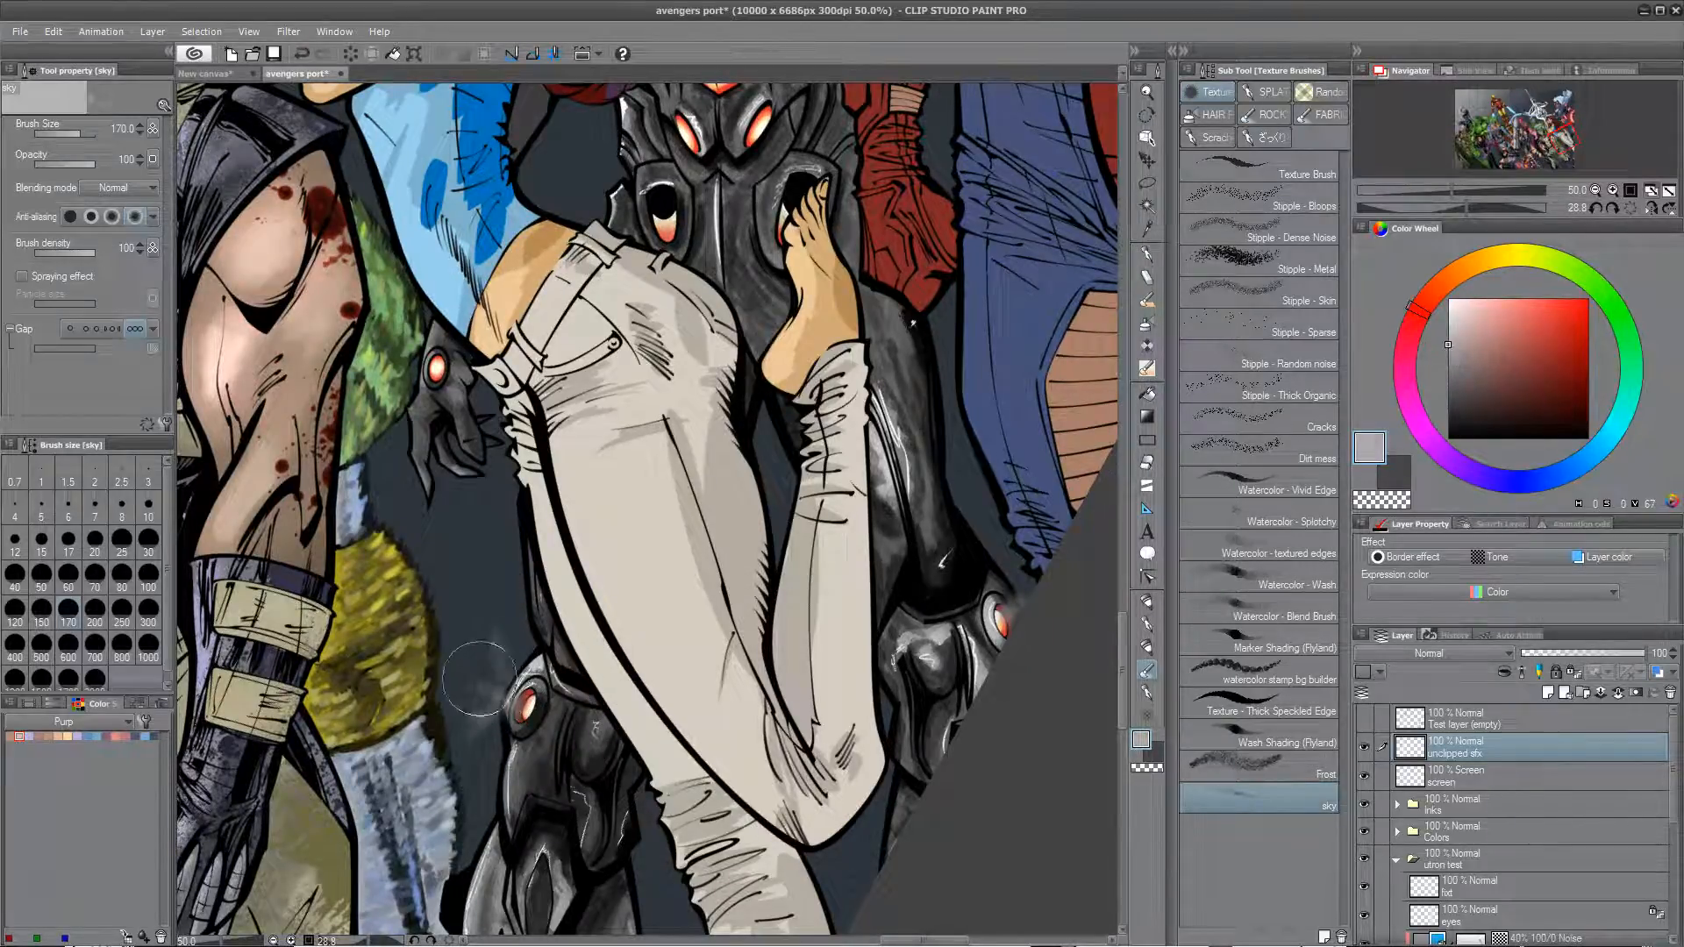
pyautogui.moveTo(487, 781); pyautogui.dragTo(553, 807)
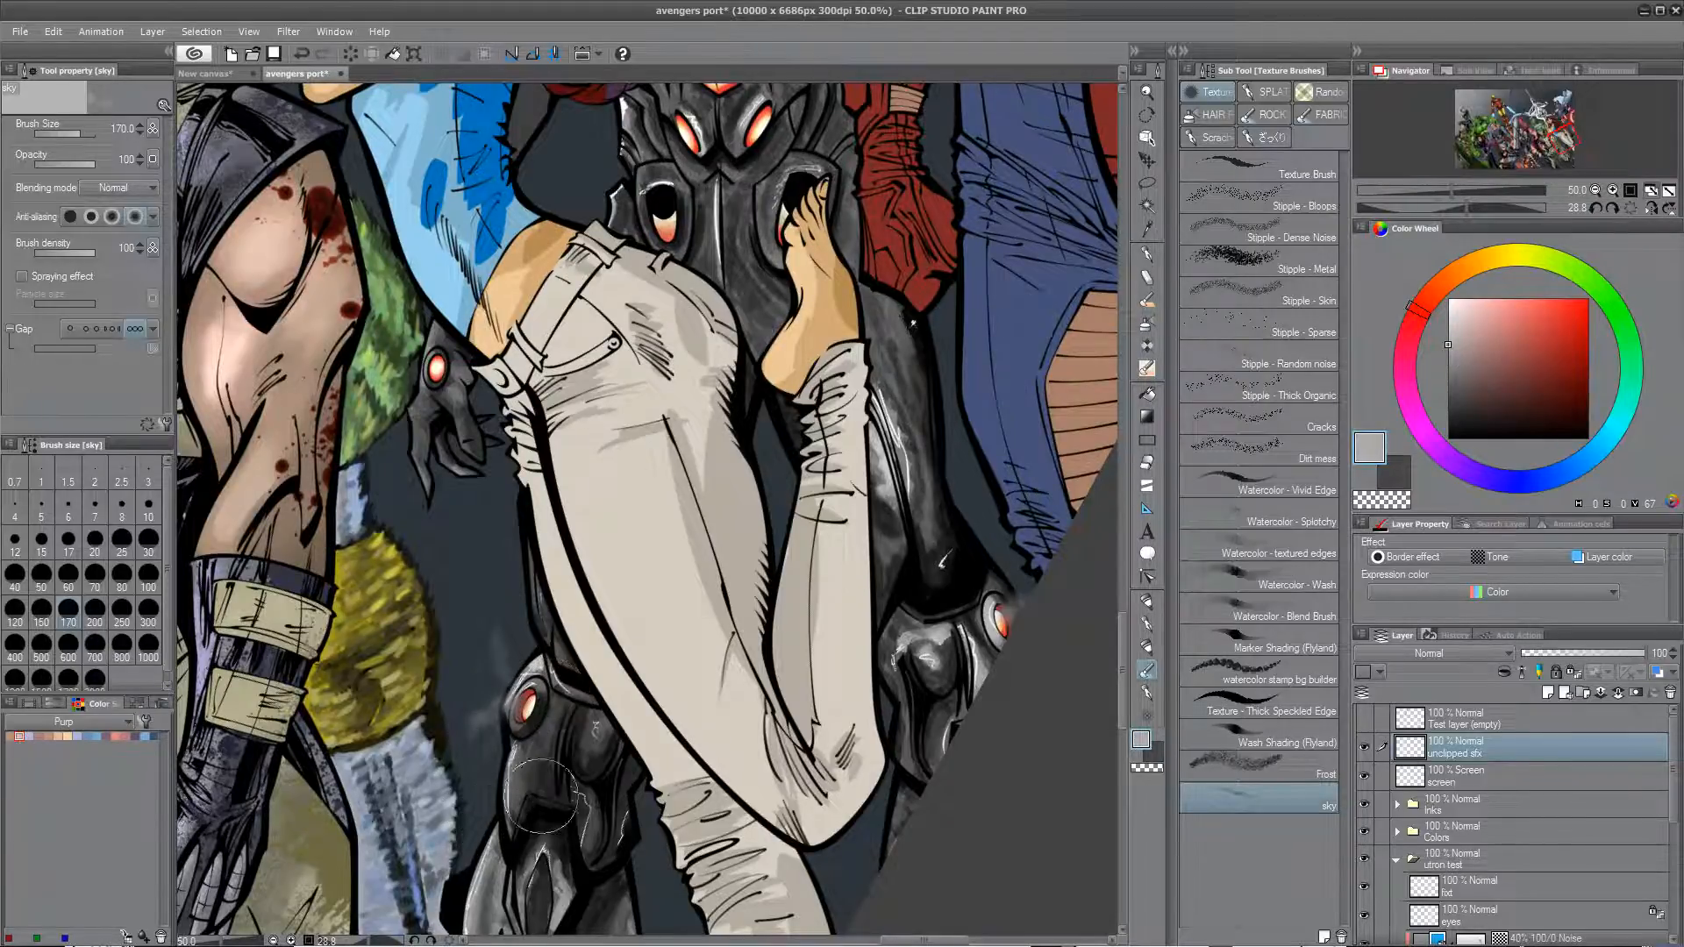
# Step: Brush light grey smoke over the port on Ultron's hand, undoing the first stroke and repainting it
pyautogui.press('space')
pyautogui.moveTo(531, 612); pyautogui.dragTo(575, 838)
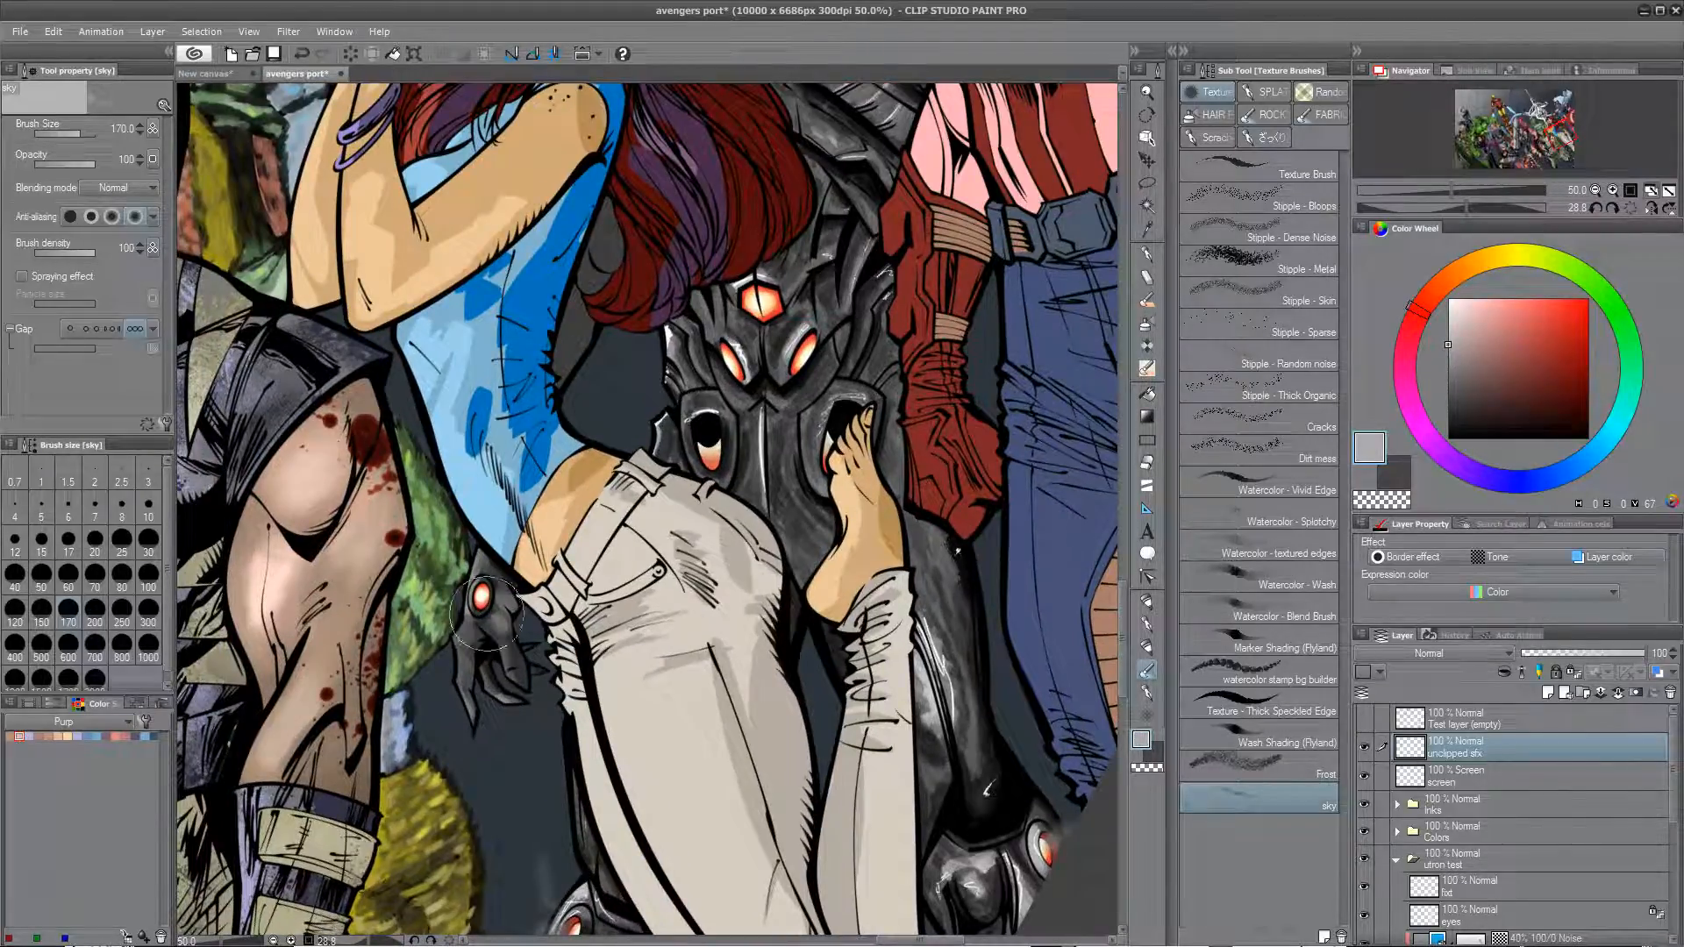
pyautogui.moveTo(483, 597); pyautogui.dragTo(490, 674)
pyautogui.hotkey('ctrl', 'z')
pyautogui.moveTo(488, 608); pyautogui.dragTo(489, 679)
# Step: Brush more light grey smoke beside both of Ultron's knee ports with the sky brush at size 170
pyautogui.moveTo(814, 365); pyautogui.dragTo(663, 676)
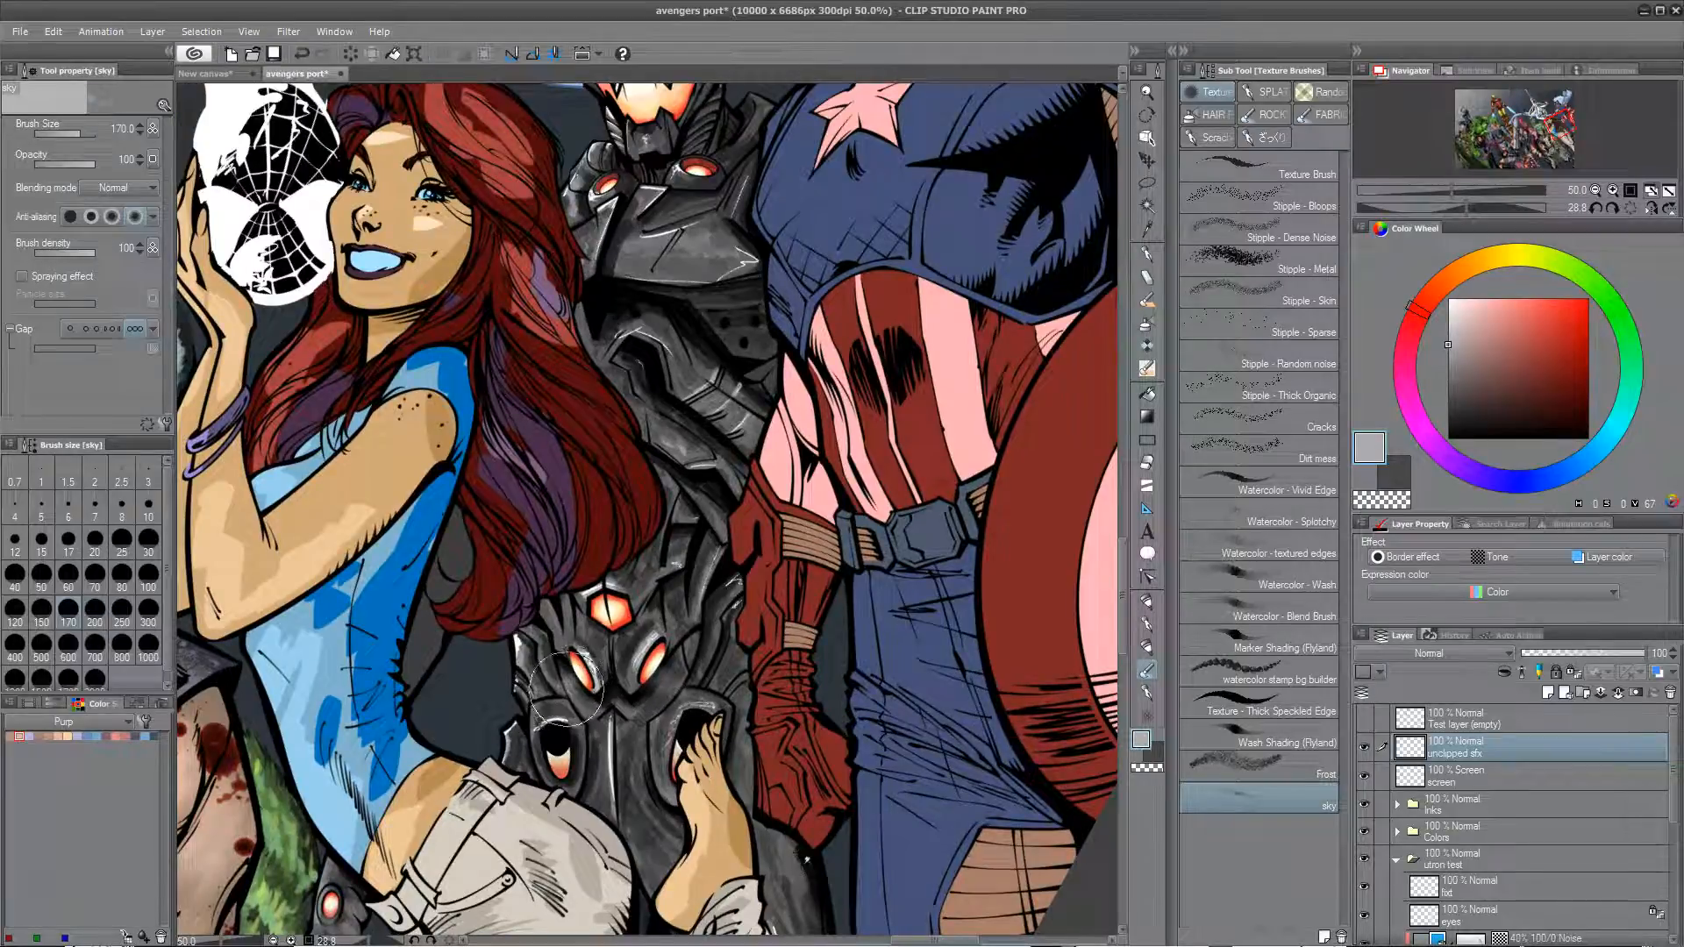
pyautogui.moveTo(632, 709); pyautogui.dragTo(649, 666)
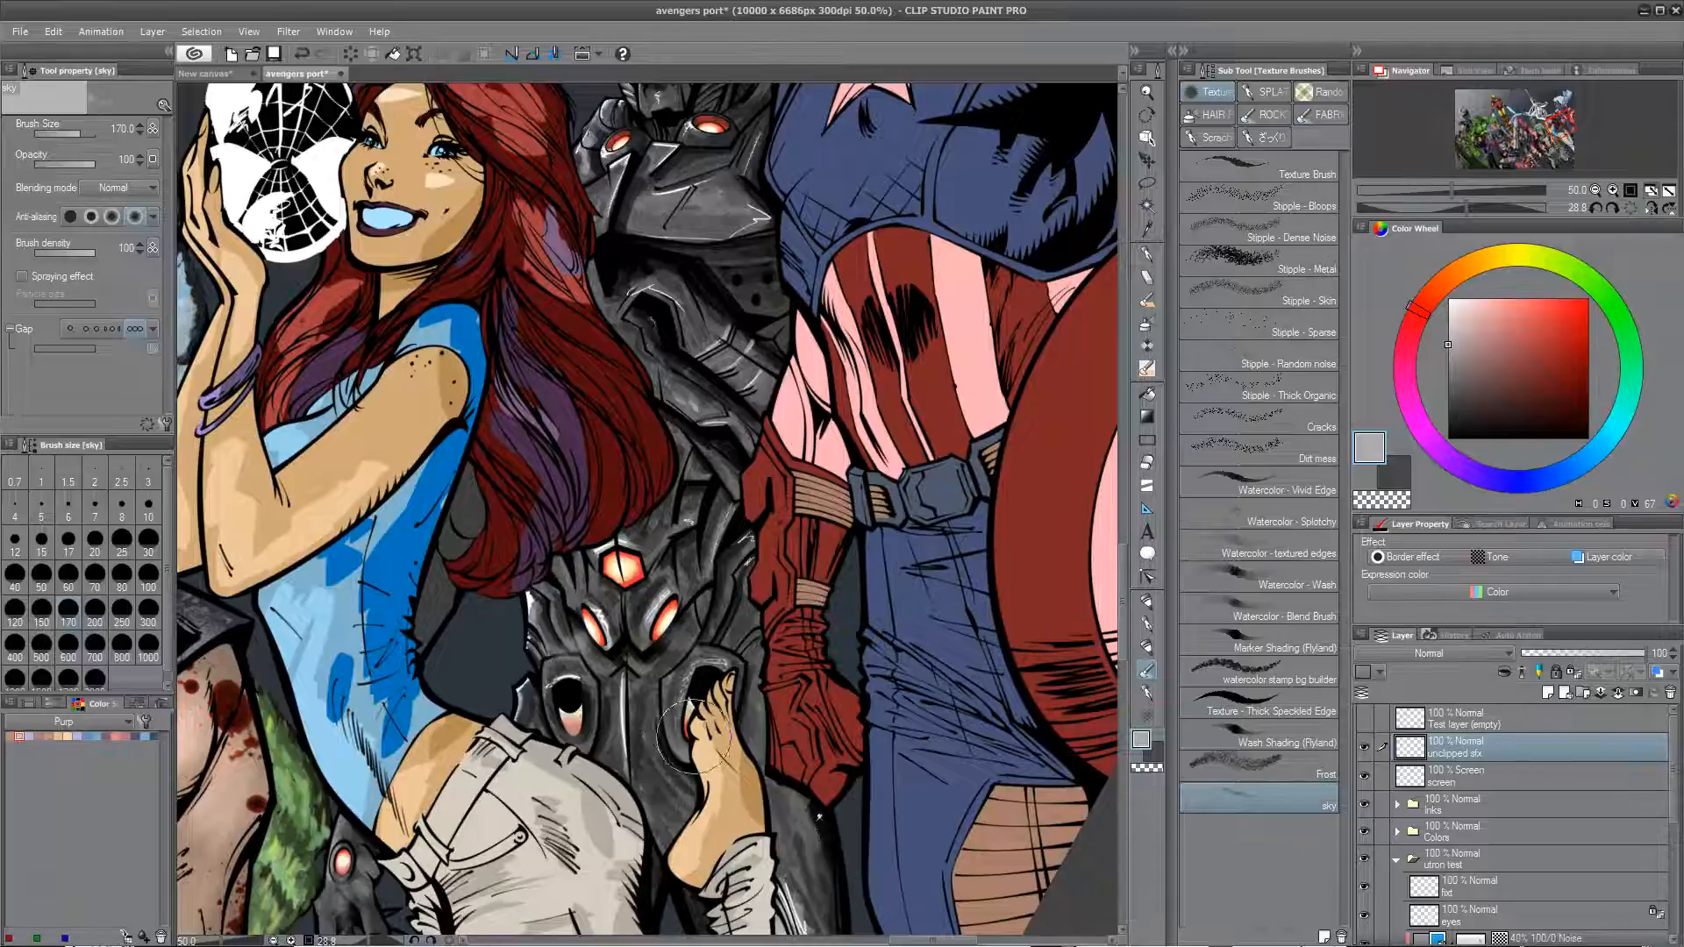
pyautogui.moveTo(637, 657); pyautogui.dragTo(658, 853)
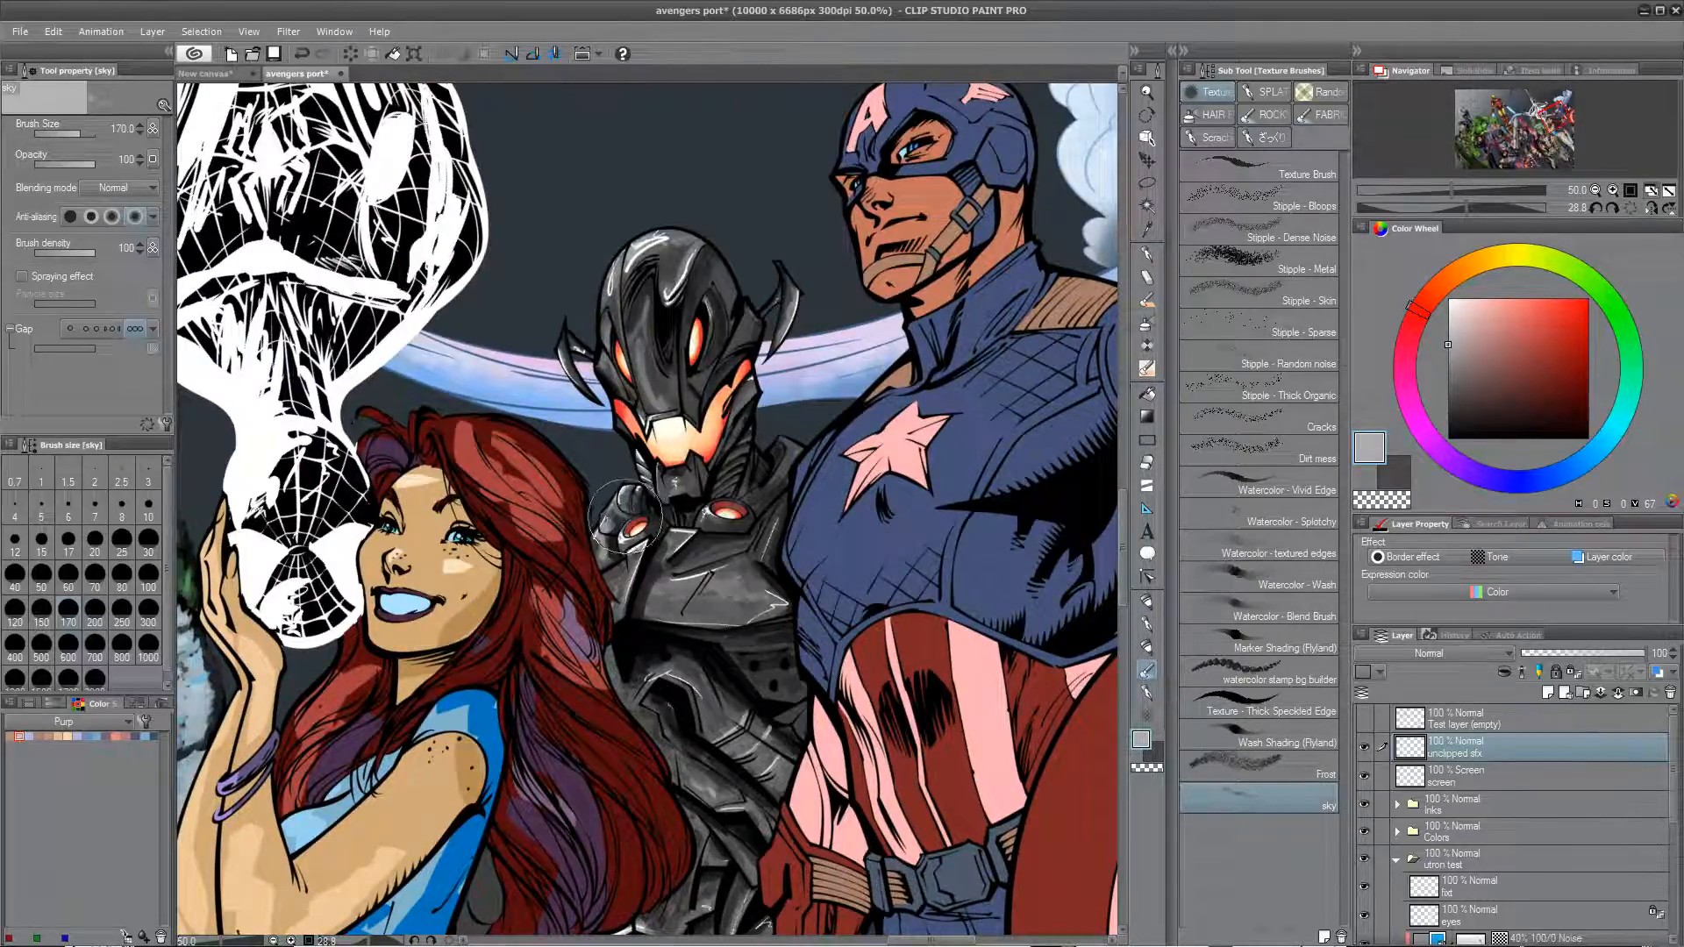
pyautogui.moveTo(709, 604); pyautogui.dragTo(699, 650)
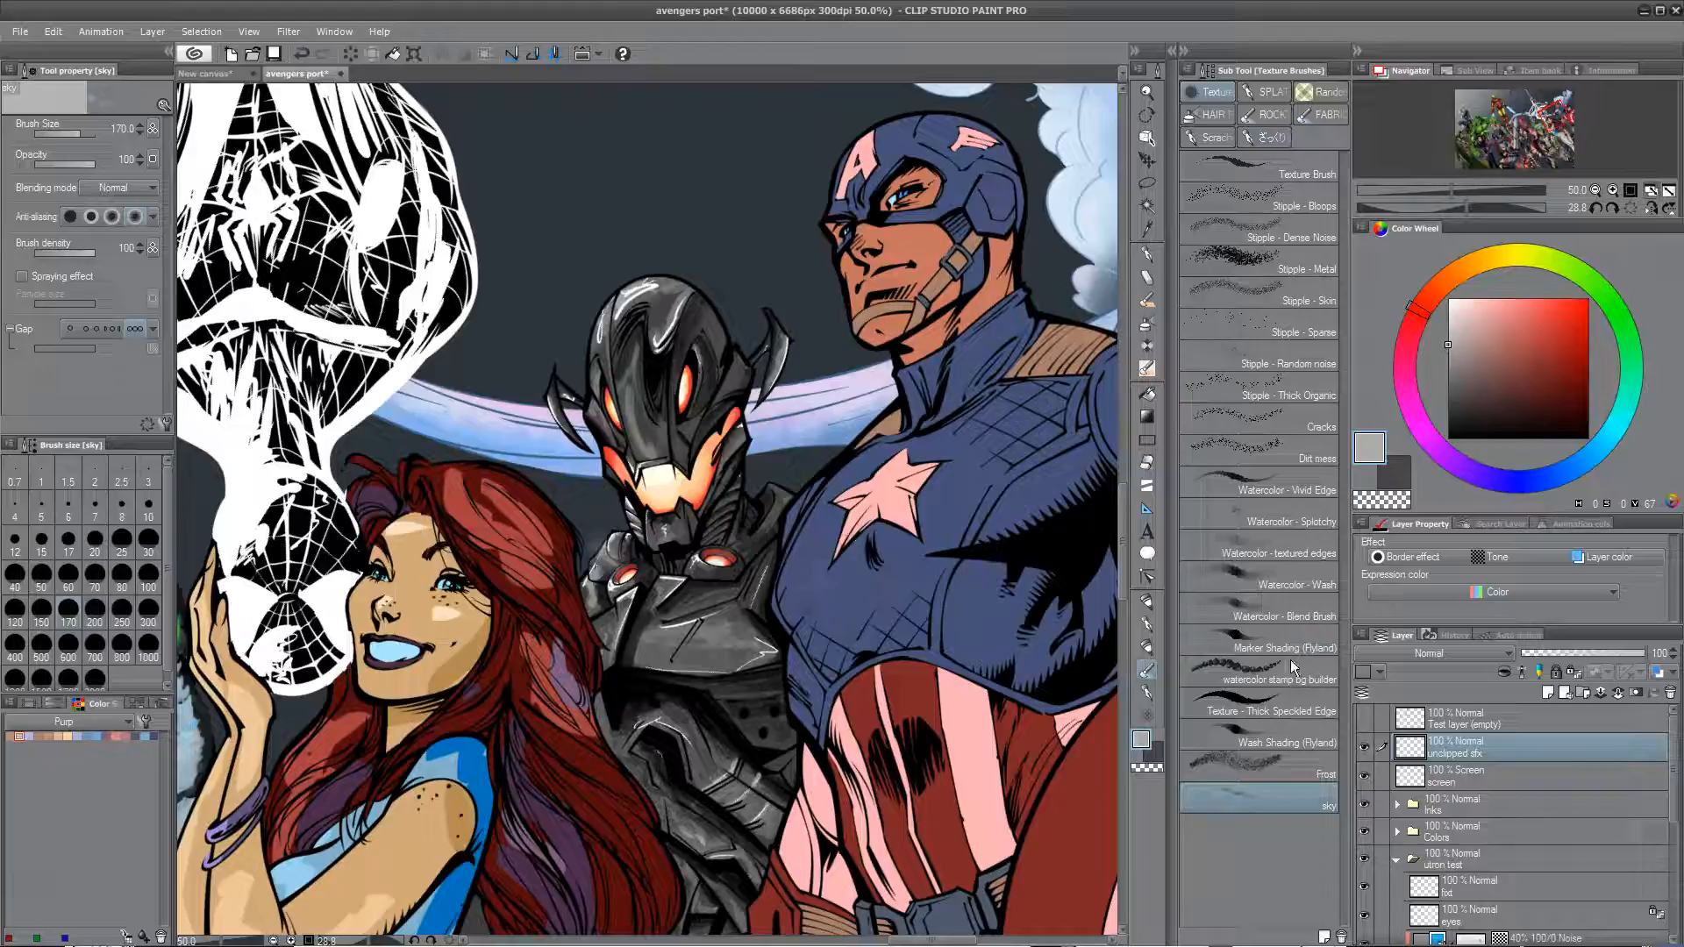
pyautogui.moveTo(721, 813); pyautogui.dragTo(572, 111)
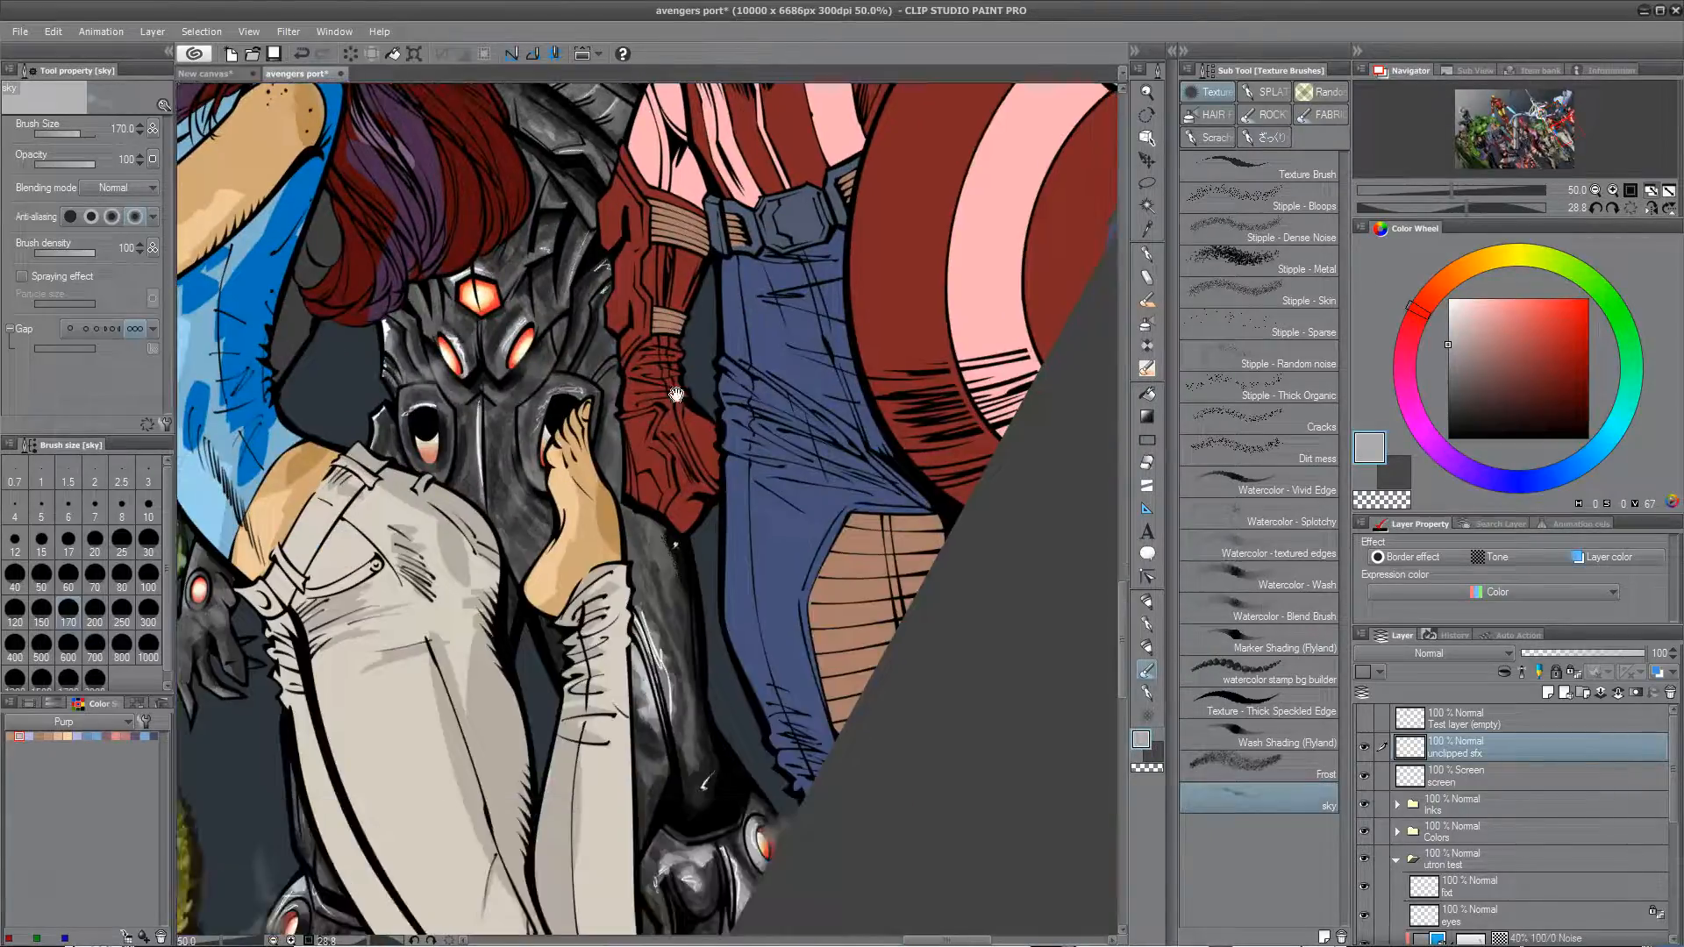
pyautogui.moveTo(764, 790); pyautogui.dragTo(736, 541)
pyautogui.moveTo(625, 693); pyautogui.dragTo(667, 664)
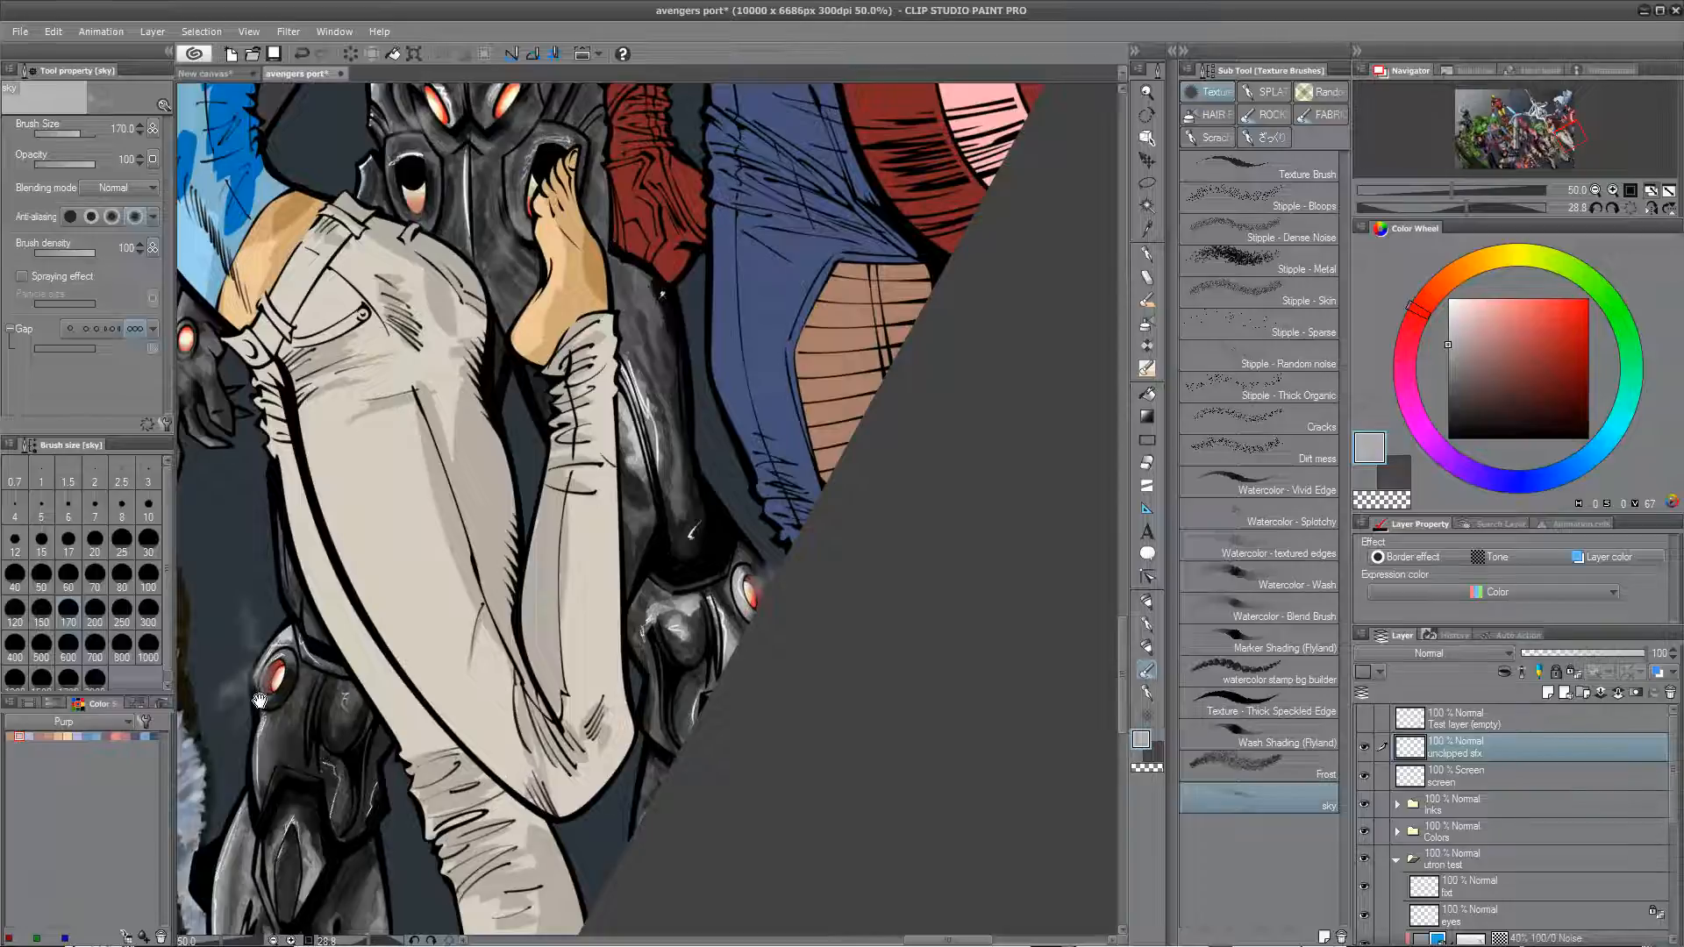
pyautogui.moveTo(266, 669); pyautogui.dragTo(219, 650)
pyautogui.moveTo(395, 743); pyautogui.dragTo(683, 507)
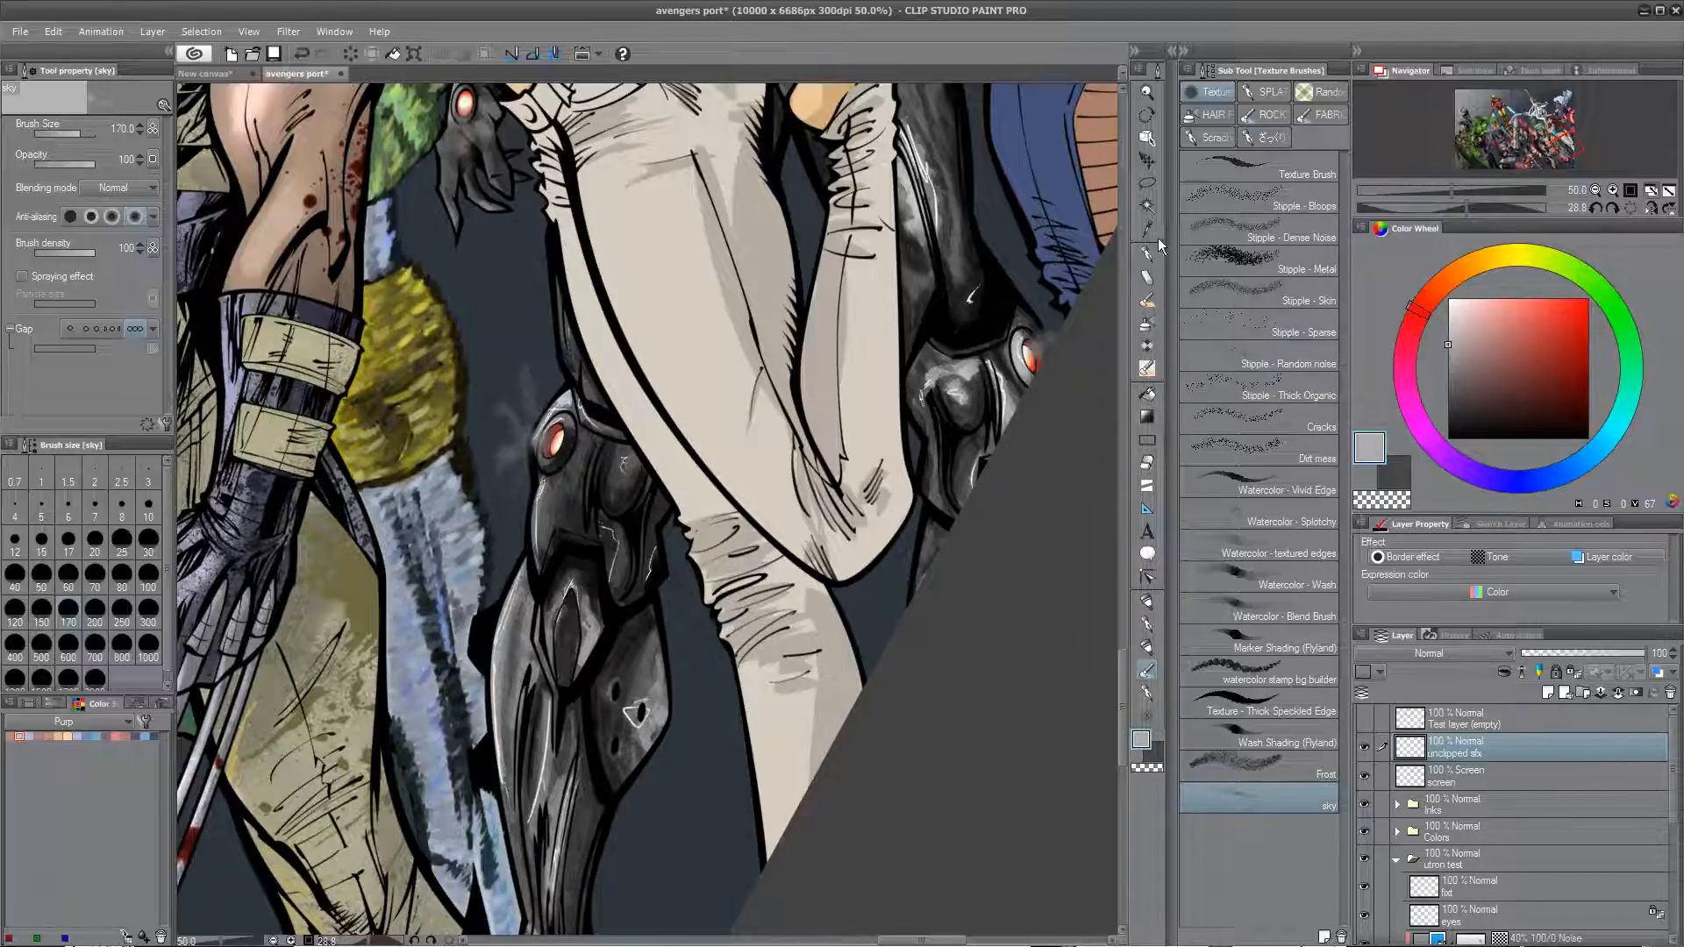
# Step: Choose the Texture Soft Smoke blend tool at size 30 from the blending tools and undo the last stroke
pyautogui.click(1149, 370)
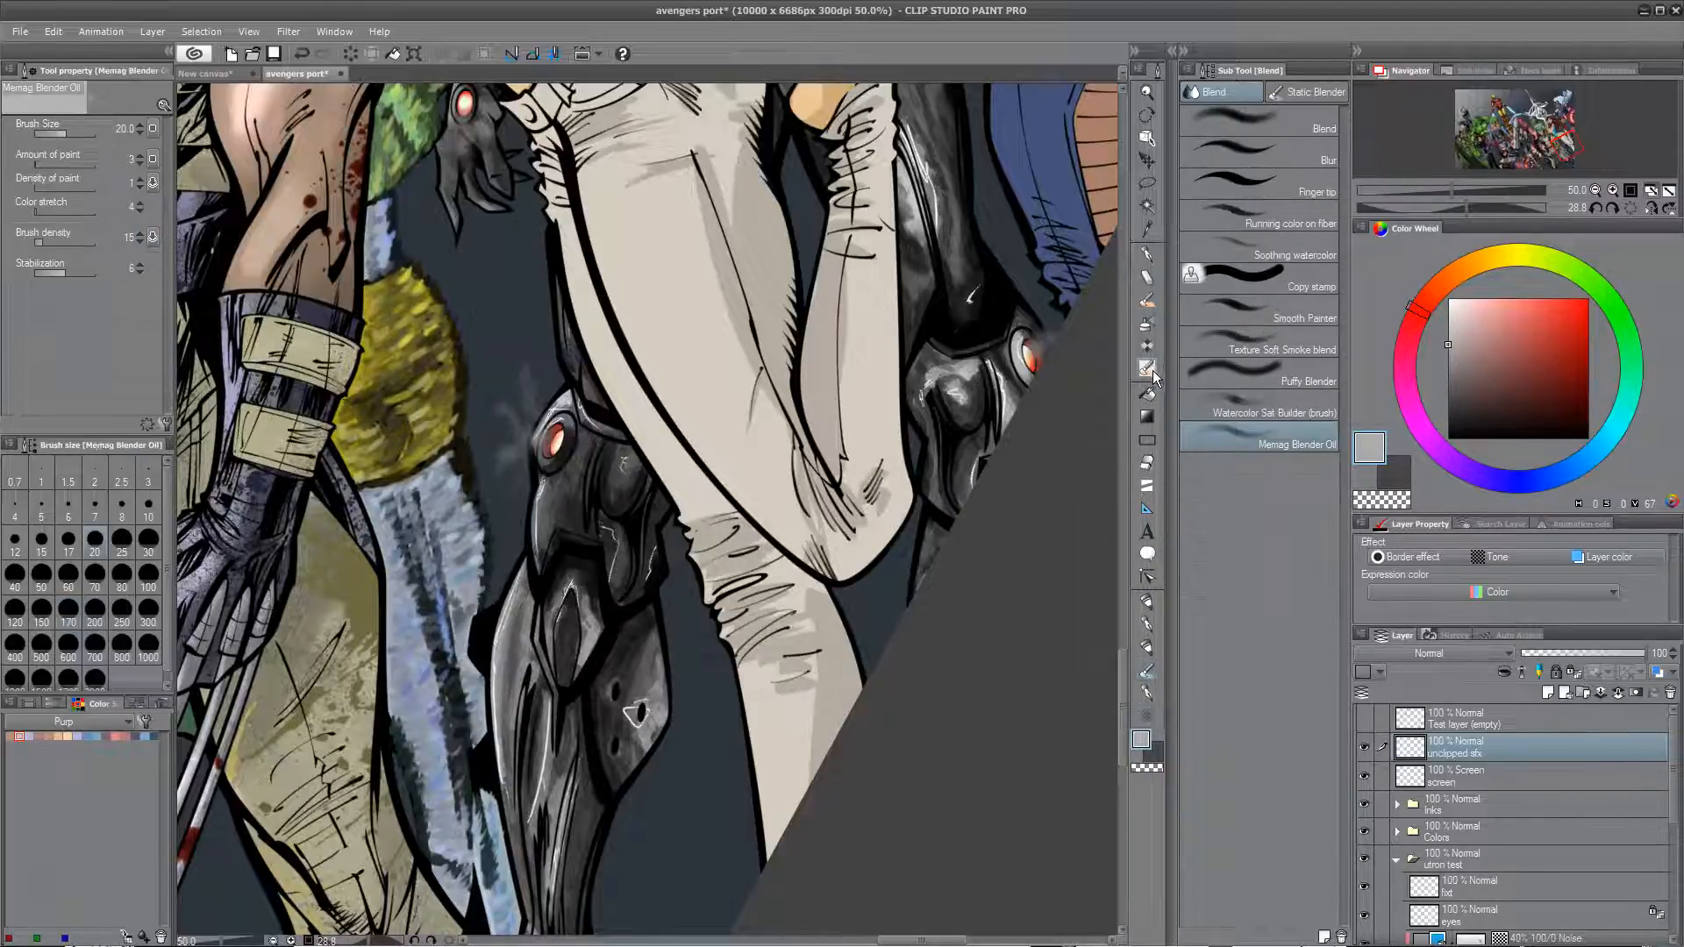
pyautogui.click(1318, 226)
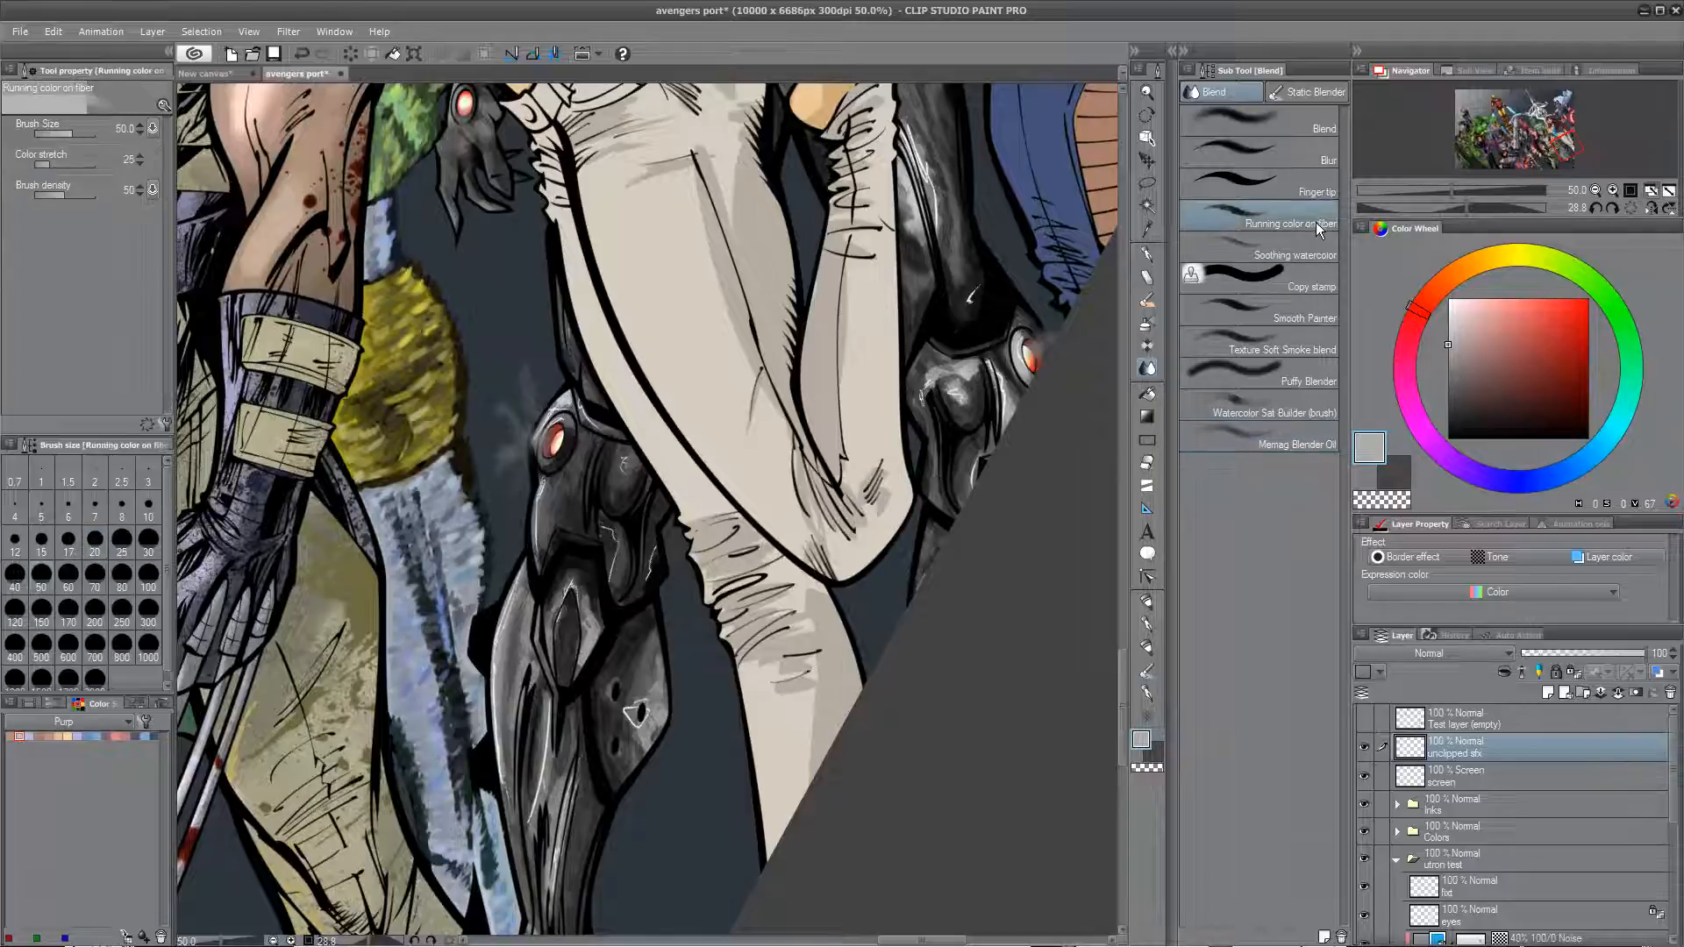
pyautogui.click(1316, 190)
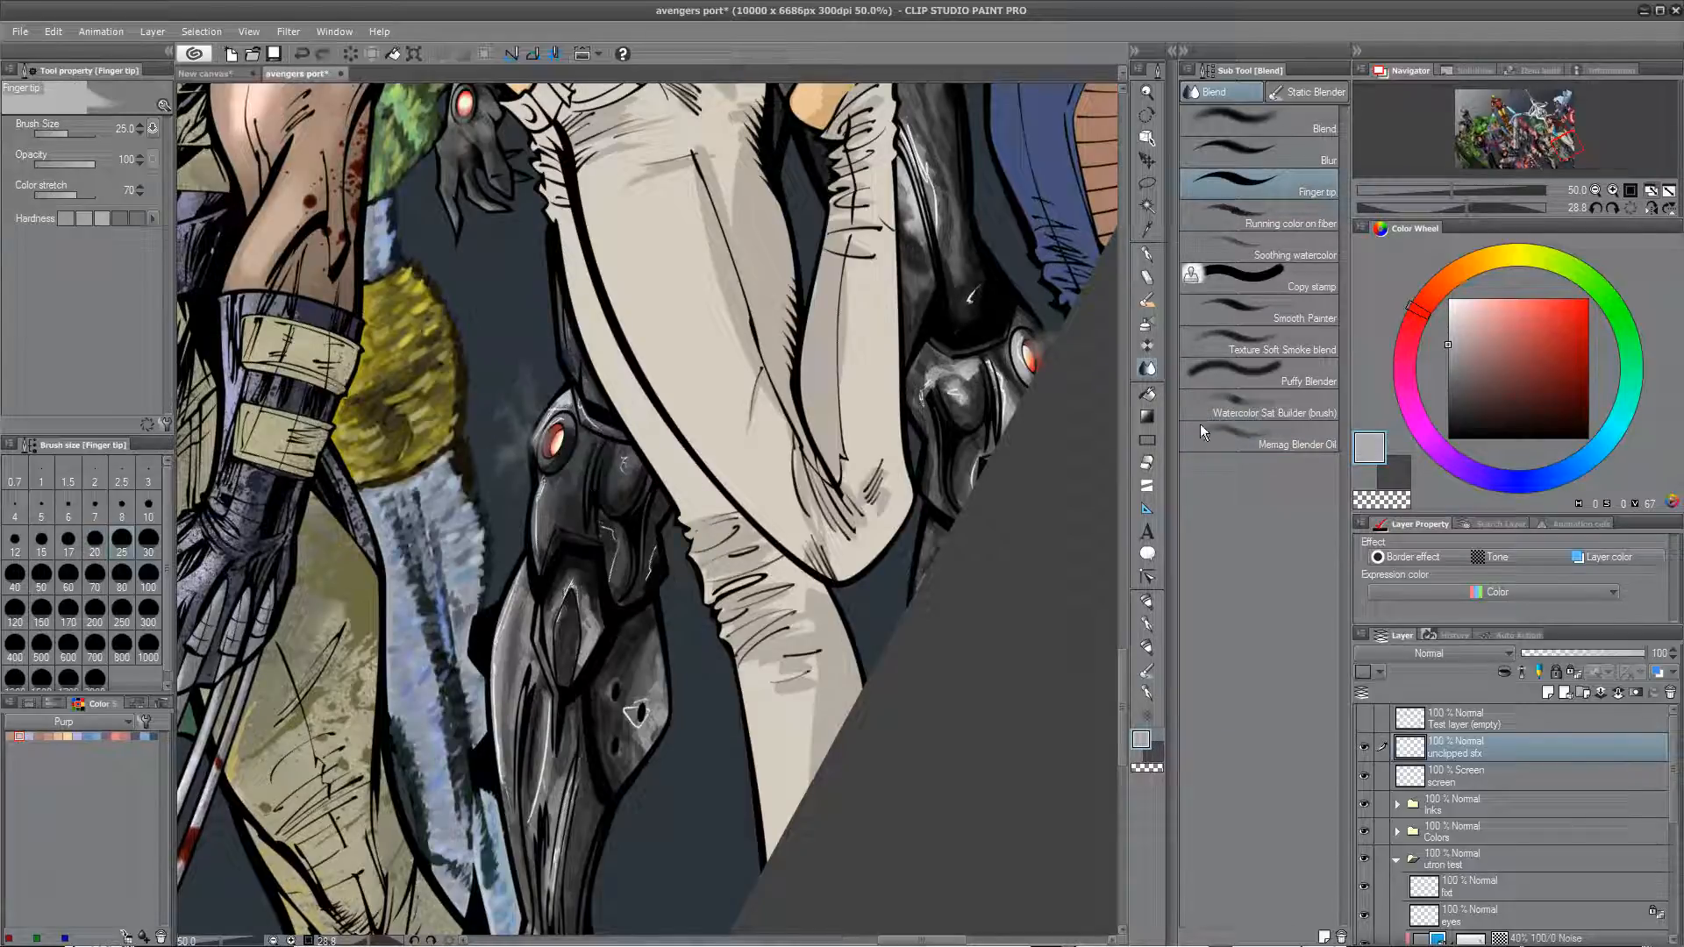
pyautogui.click(1322, 350)
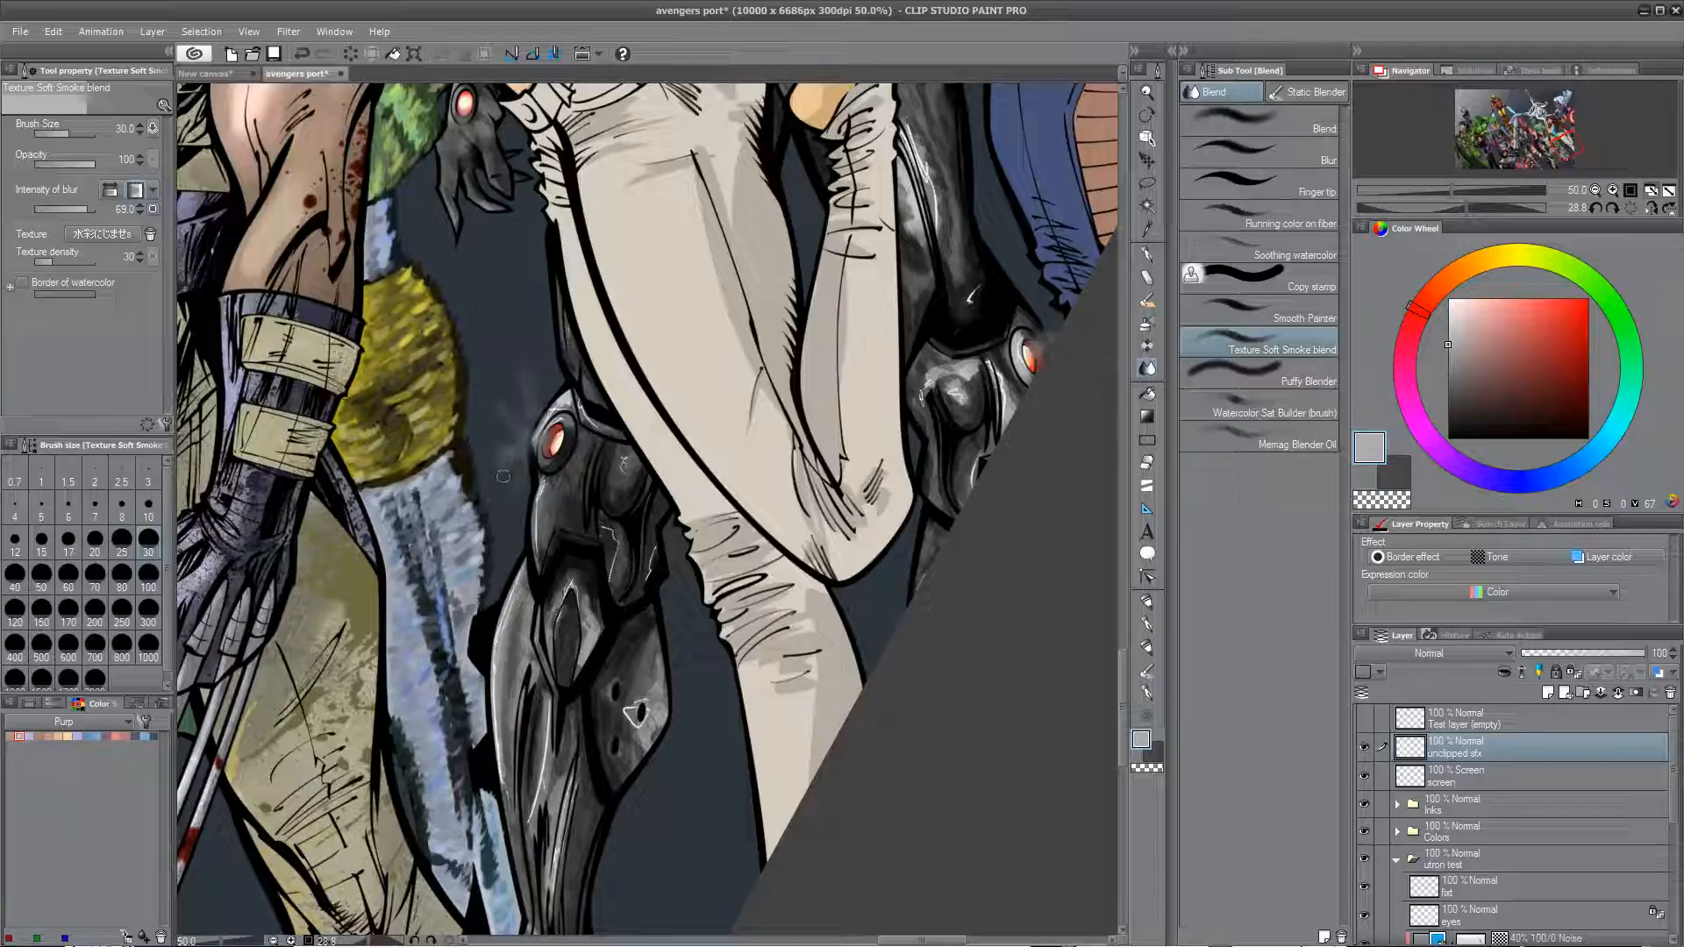
pyautogui.hotkey('ctrl', 'z')
pyautogui.moveTo(940, 577); pyautogui.dragTo(638, 691)
pyautogui.moveTo(595, 579); pyautogui.dragTo(777, 794)
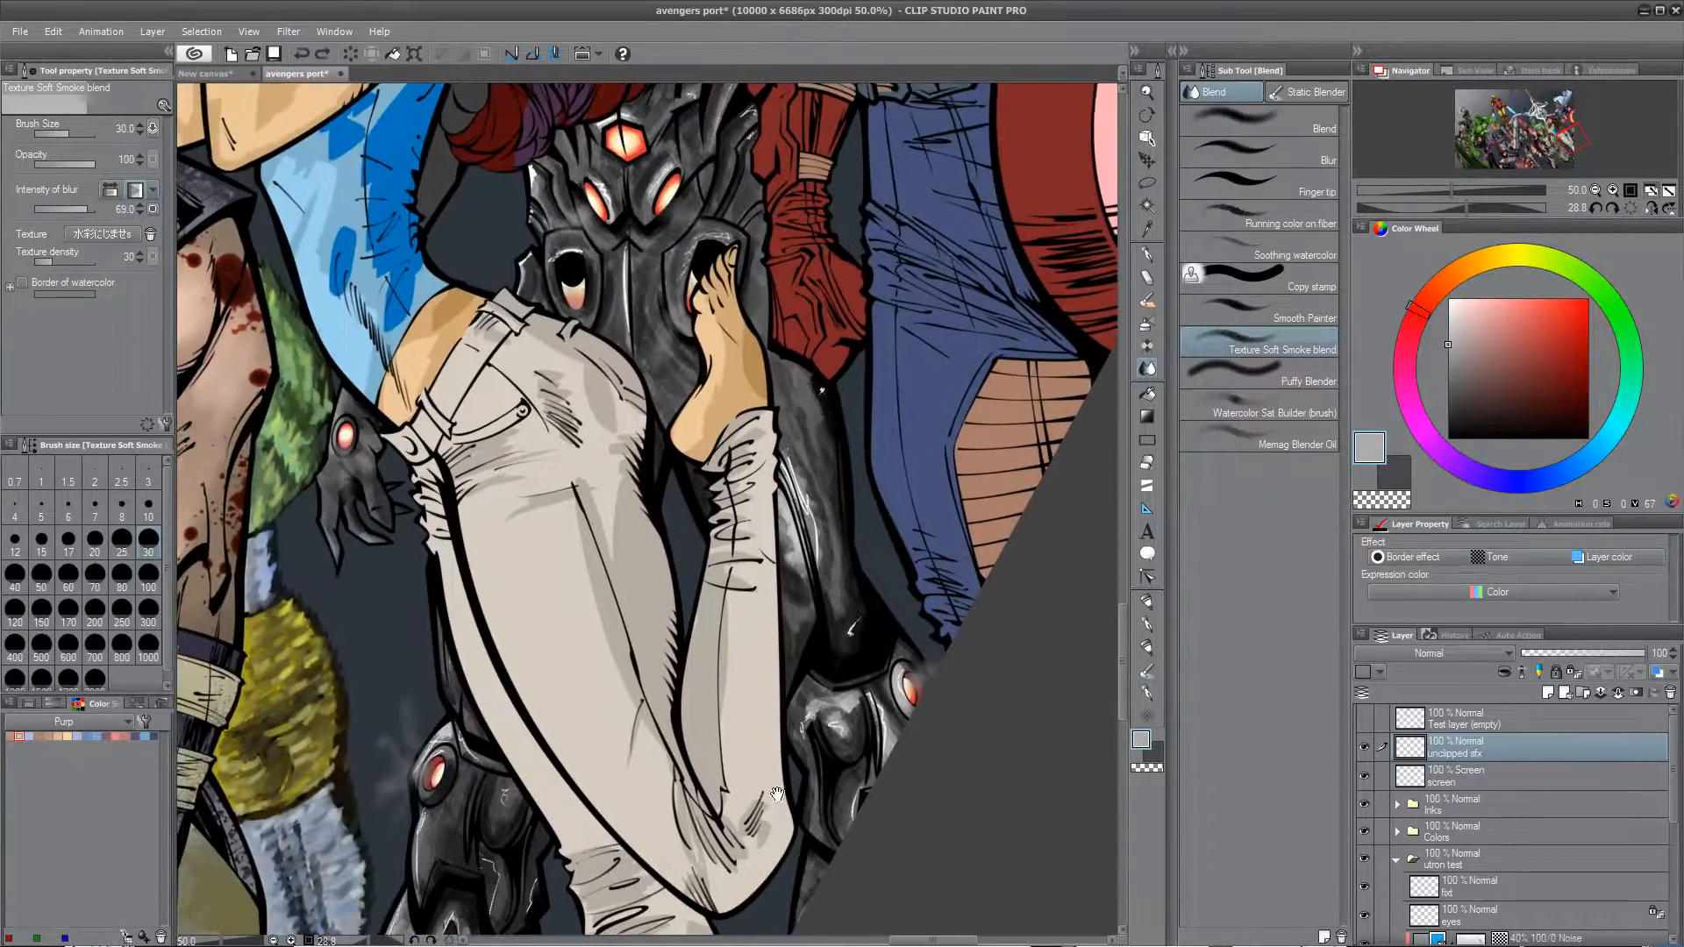
pyautogui.moveTo(551, 450); pyautogui.dragTo(620, 792)
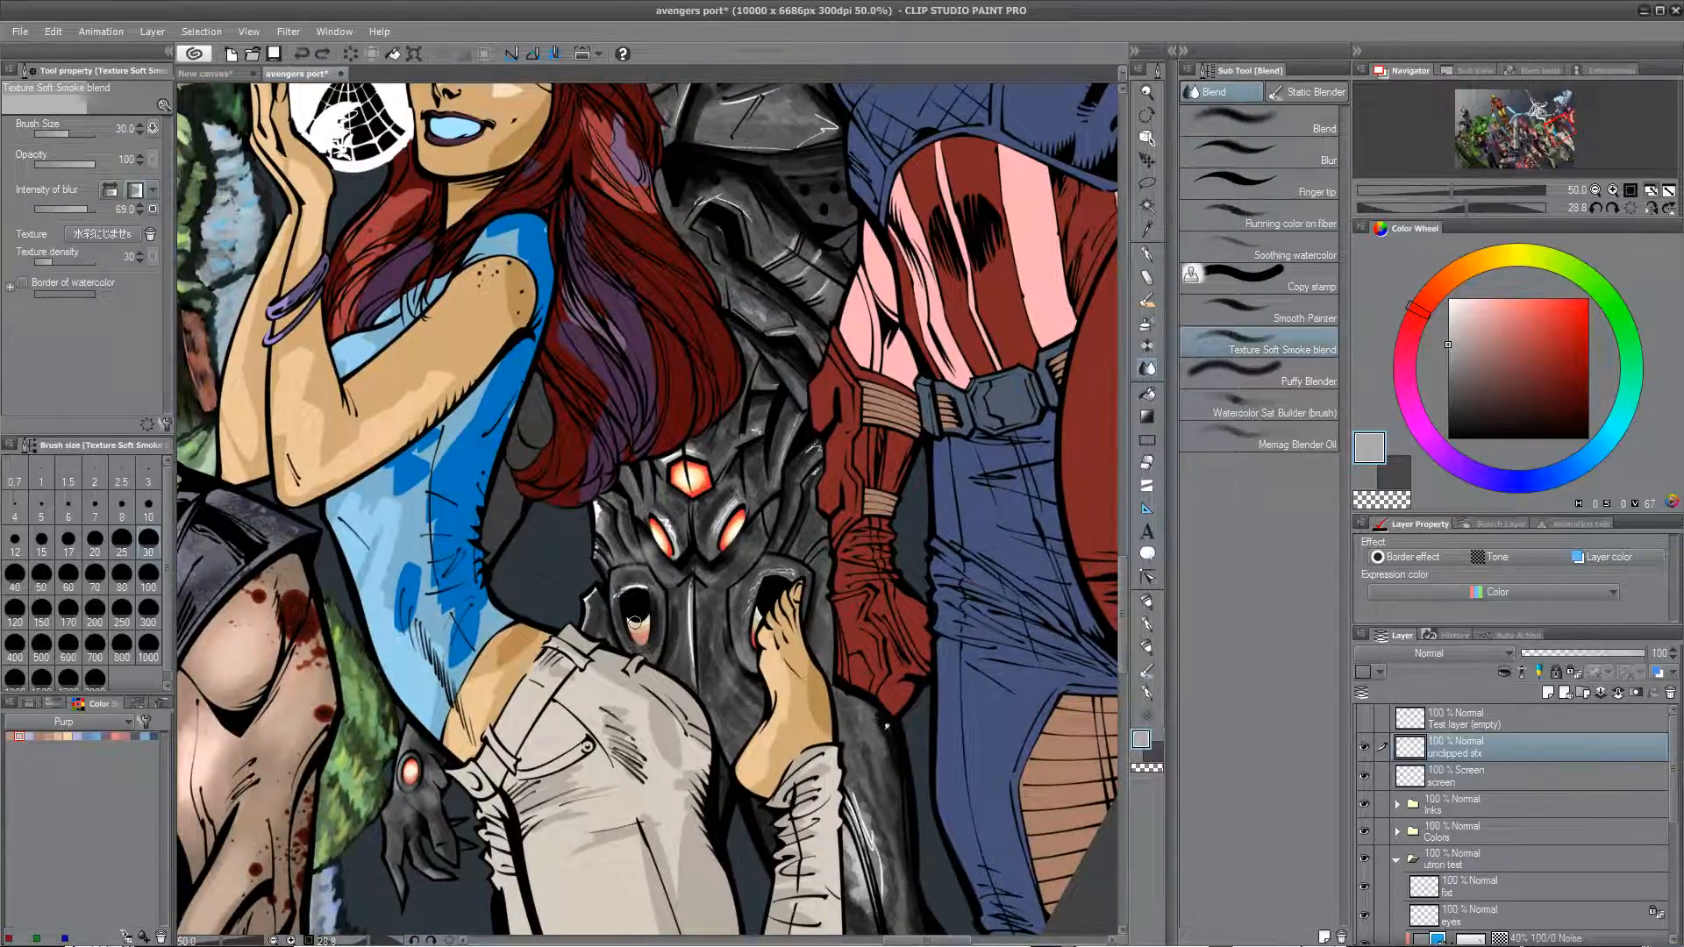
# Step: Examine the whole group illustration at 12.5% zoom with the canvas turned nearly upright, checking Ultron against the surrounding characters
pyautogui.scroll(-1, 635, 623)
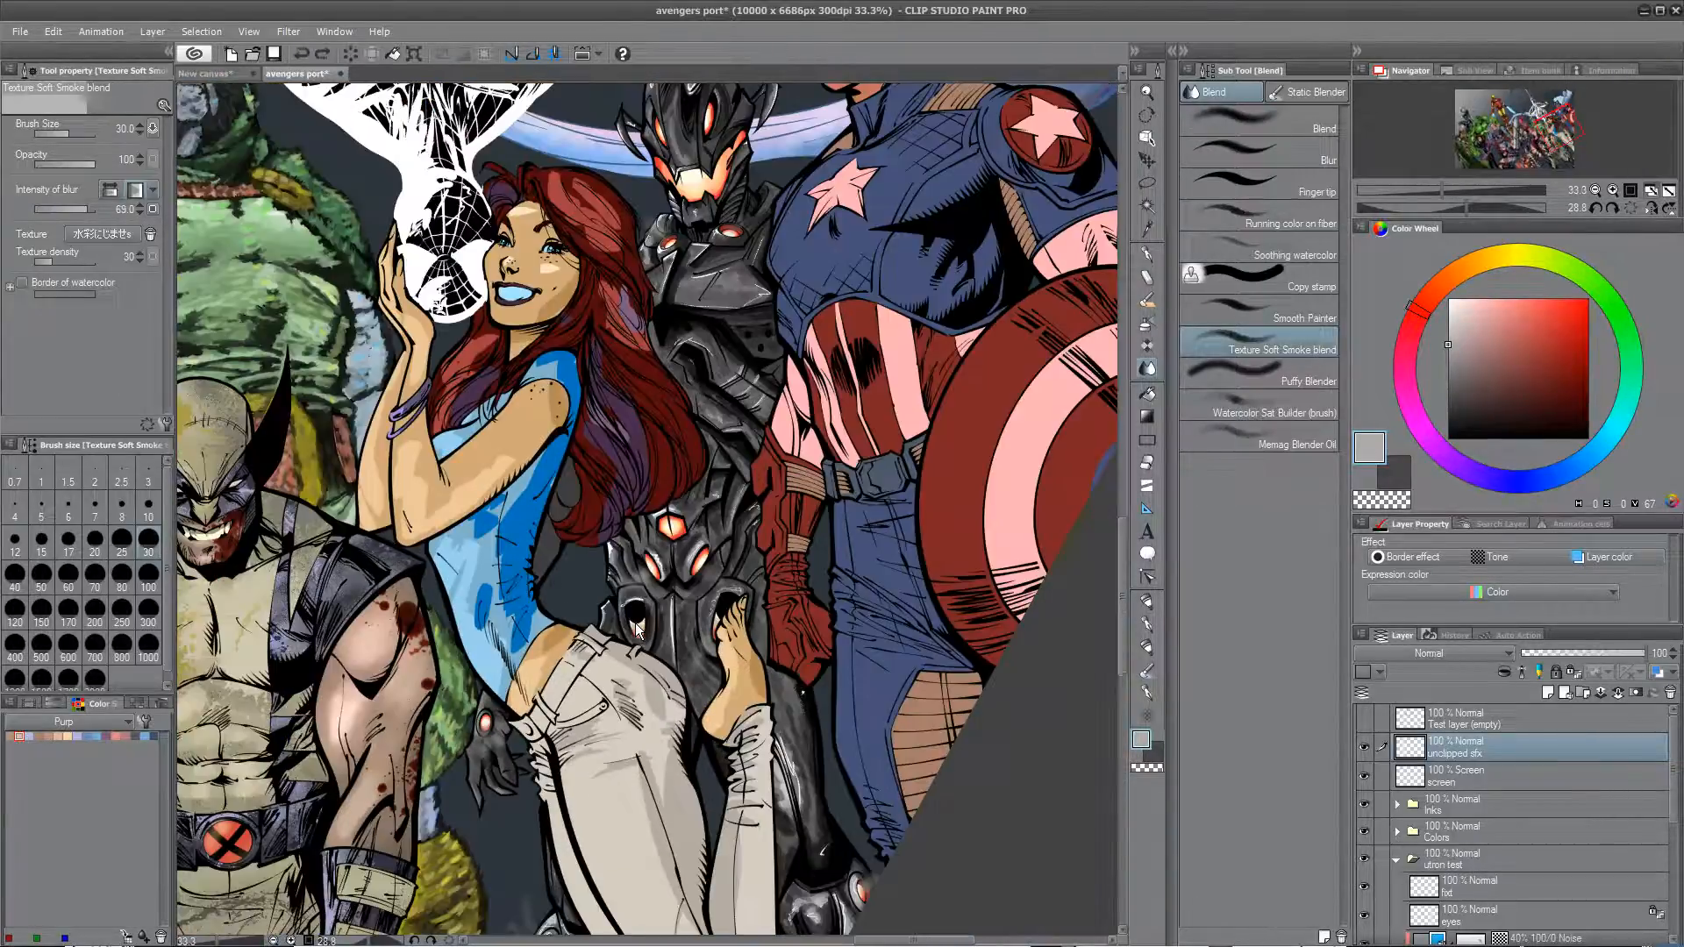
pyautogui.scroll(-1, 637, 628)
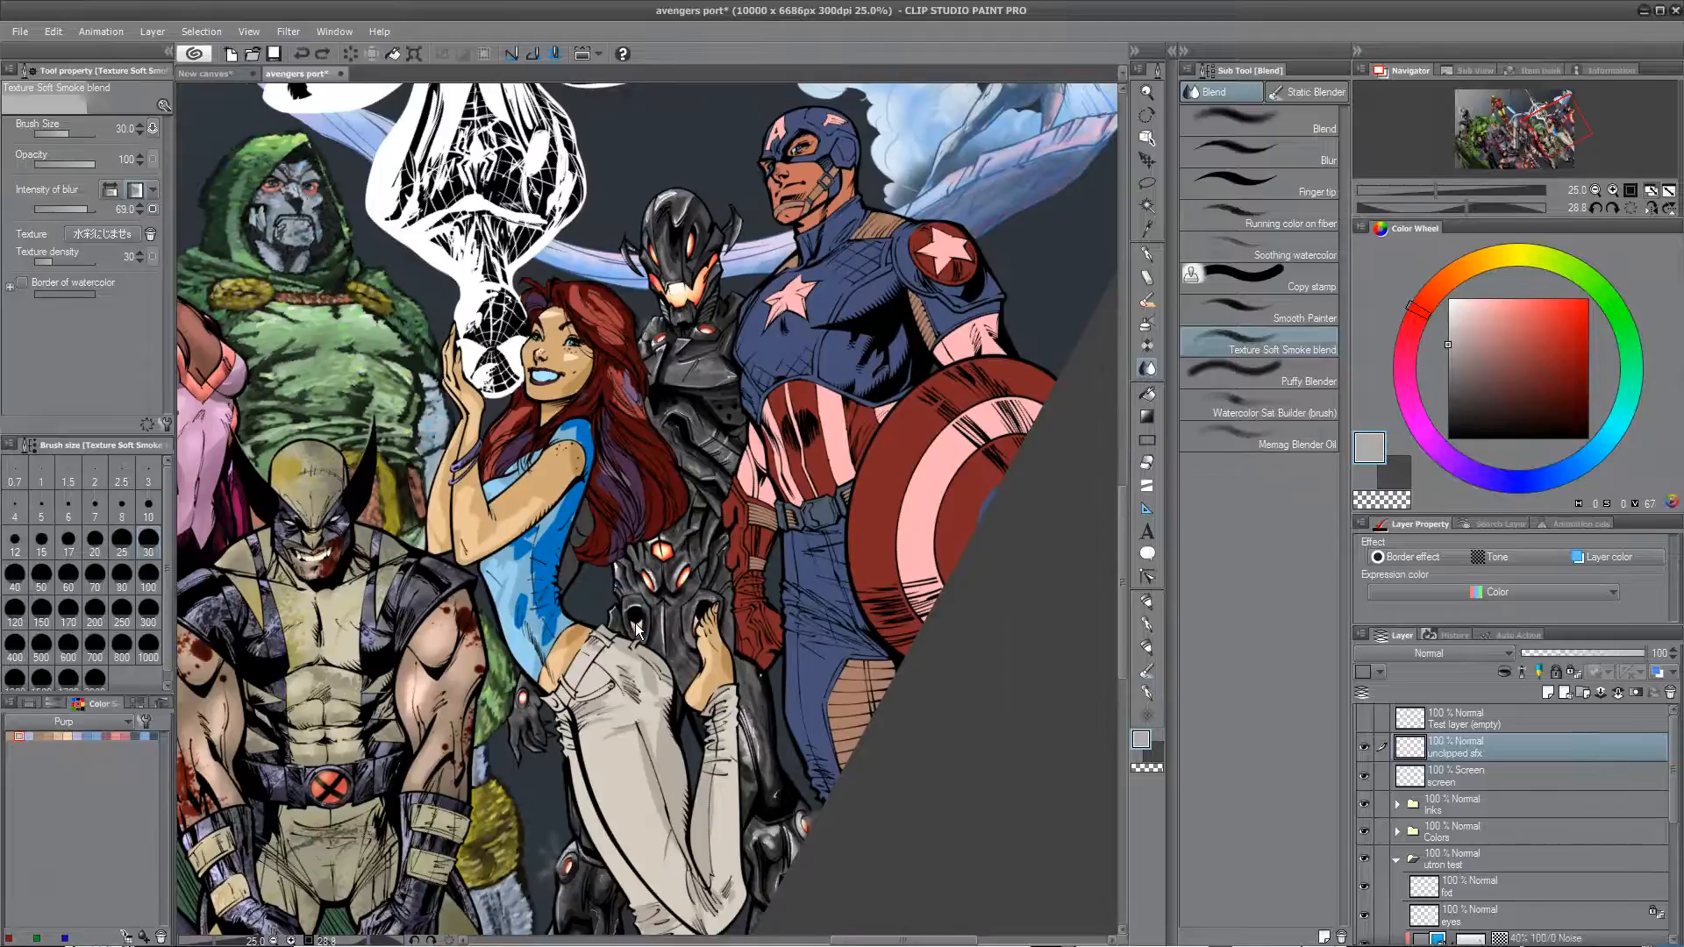
pyautogui.moveTo(637, 628); pyautogui.dragTo(779, 537)
pyautogui.moveTo(613, 712); pyautogui.dragTo(795, 673)
pyautogui.scroll(-3, 700, 570)
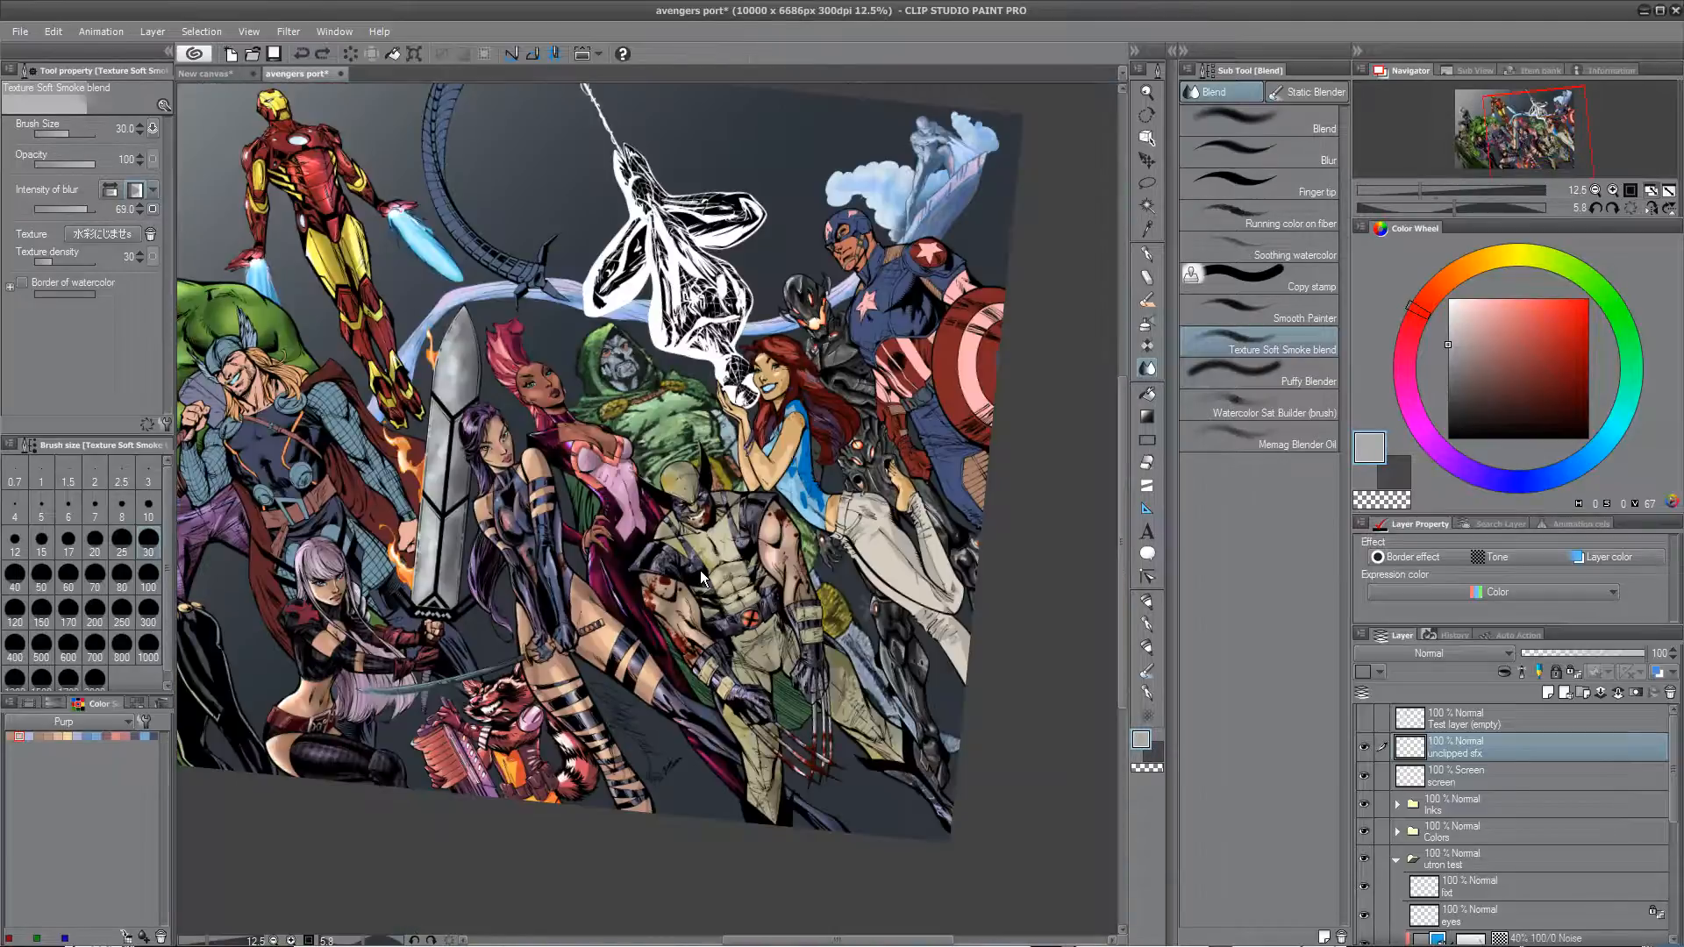
pyautogui.moveTo(861, 675); pyautogui.dragTo(745, 741)
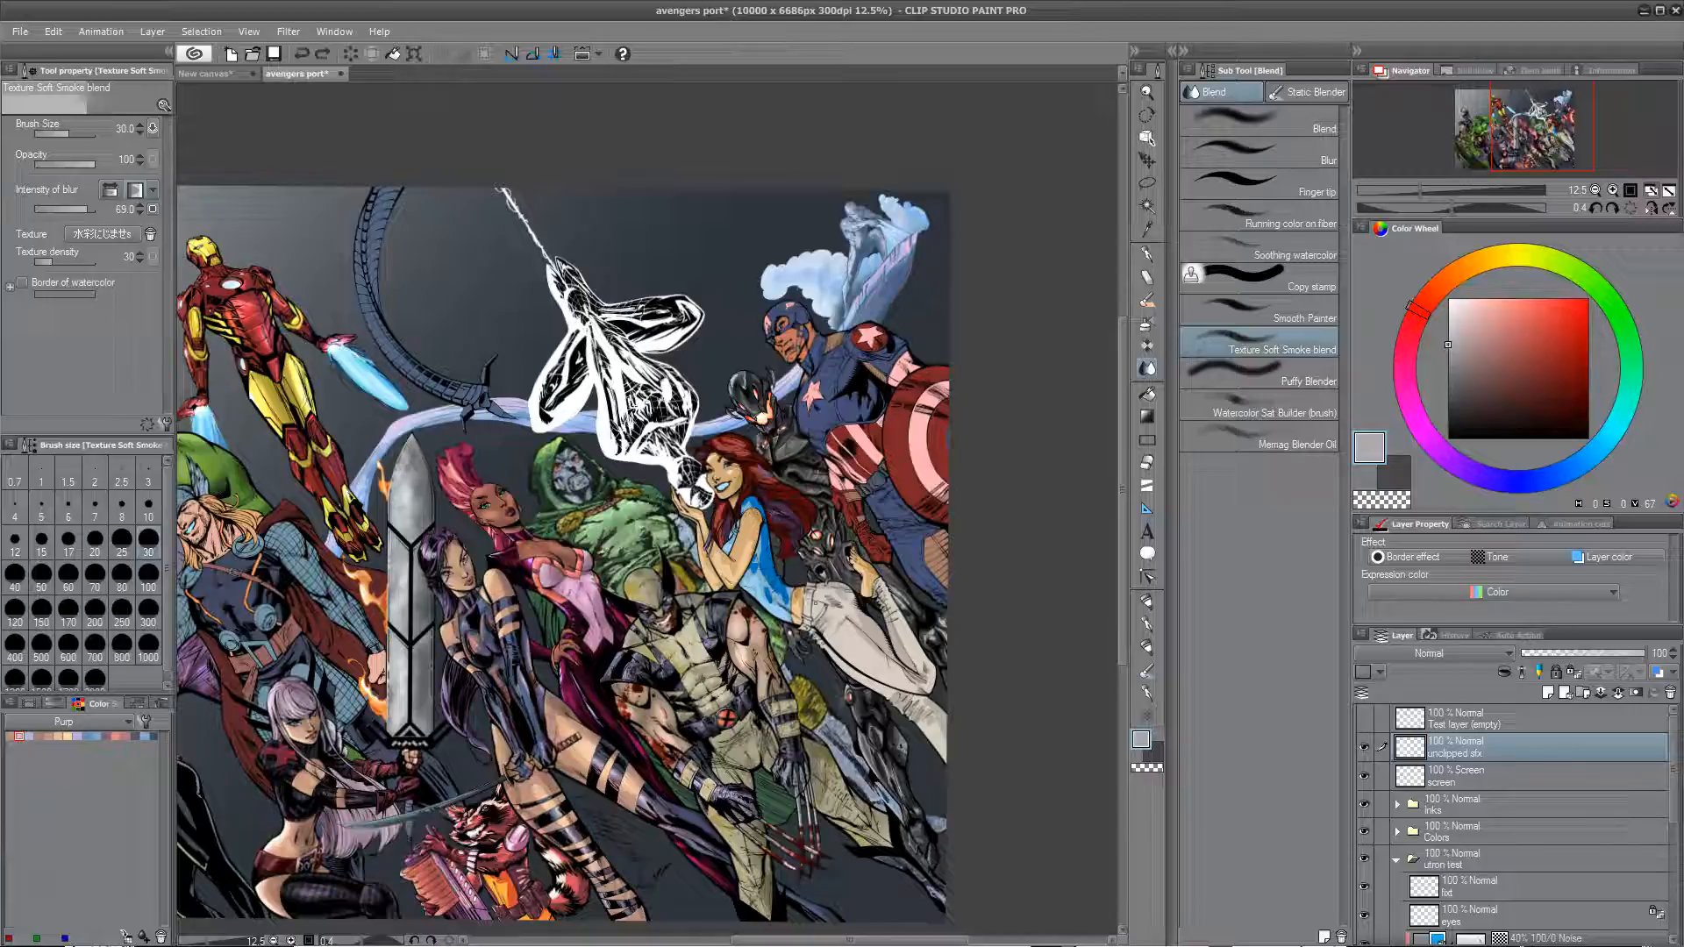
pyautogui.moveTo(815, 600); pyautogui.dragTo(582, 583)
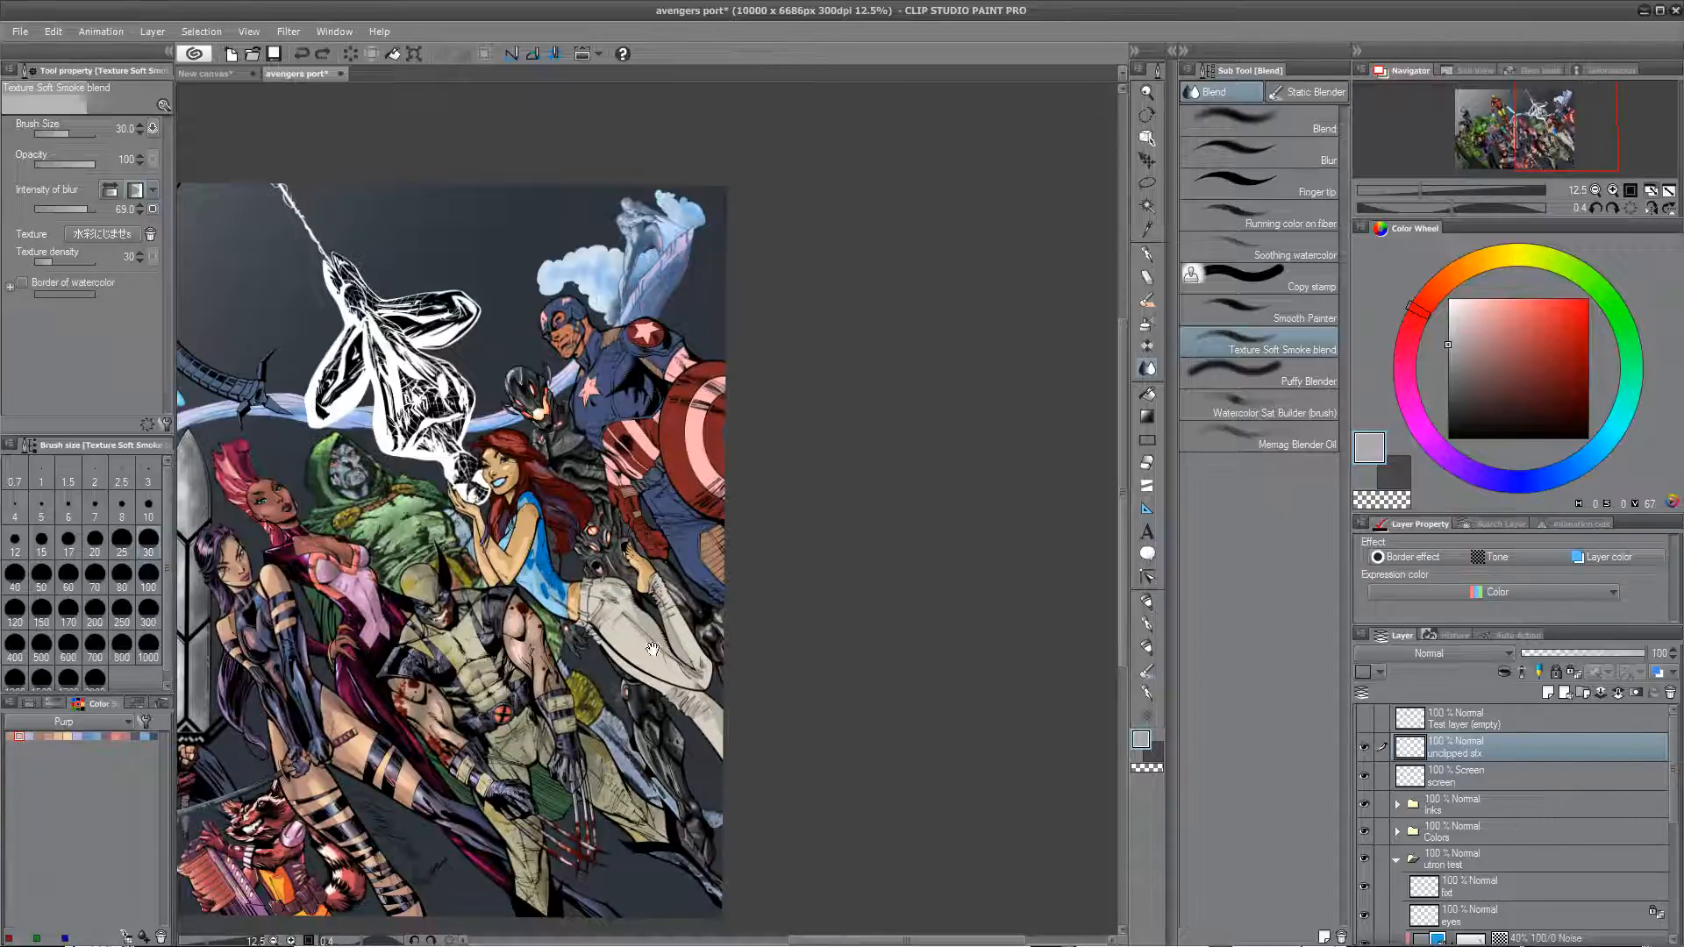
pyautogui.moveTo(553, 371); pyautogui.dragTo(593, 392)
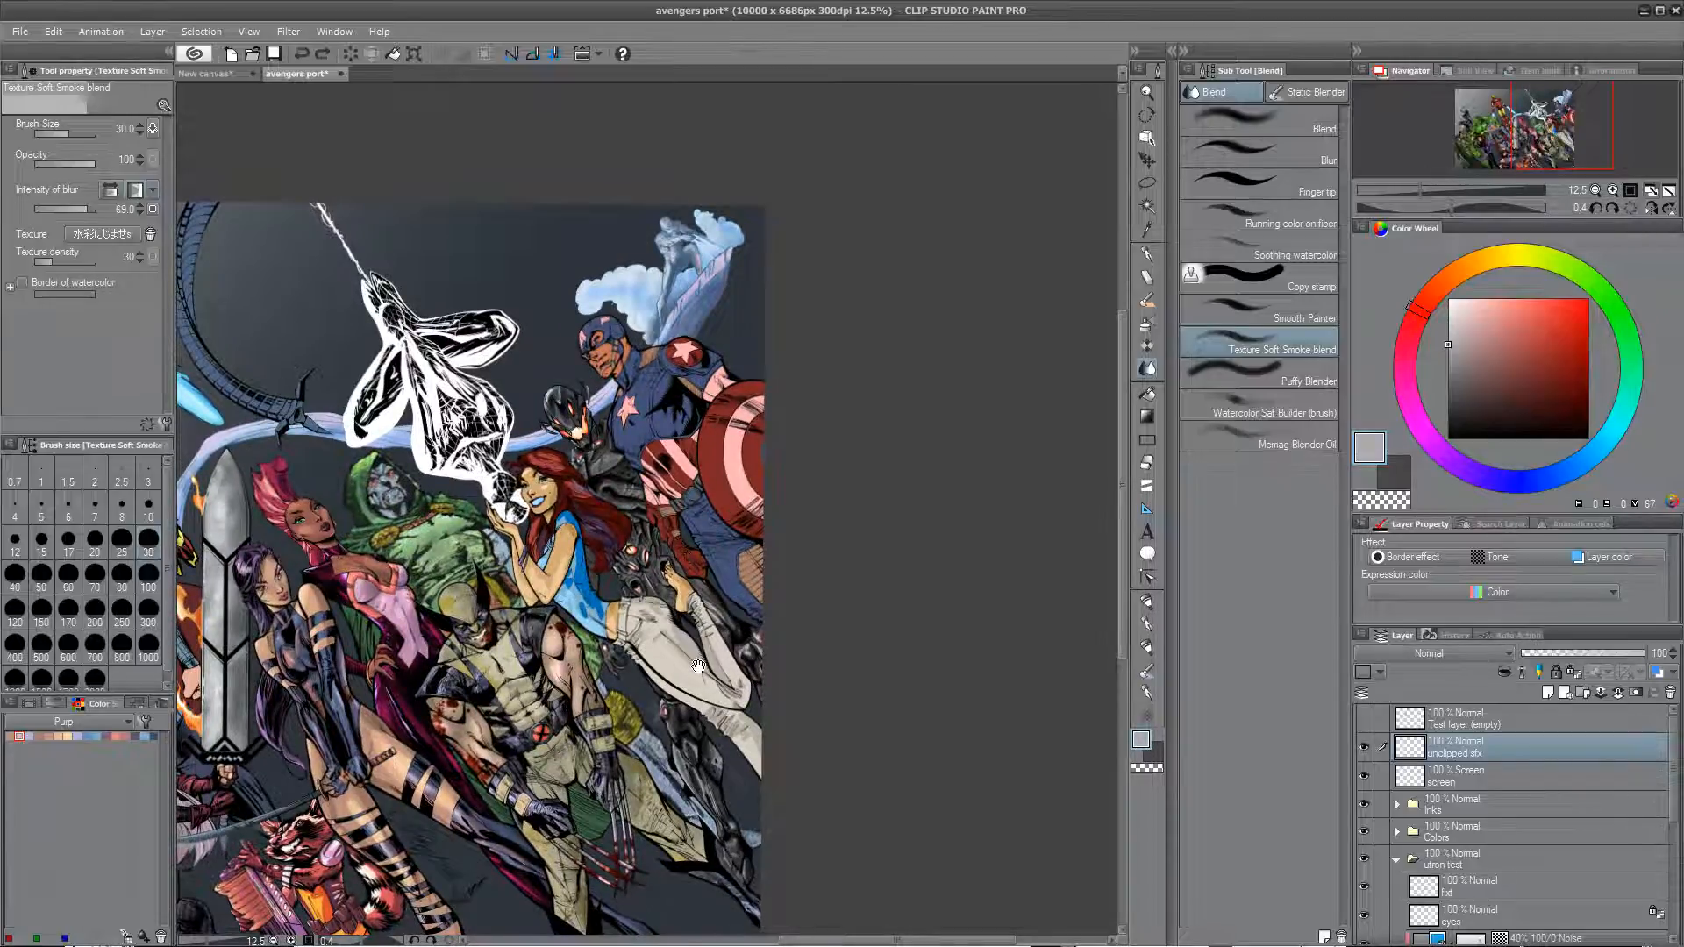
pyautogui.moveTo(693, 741); pyautogui.dragTo(749, 706)
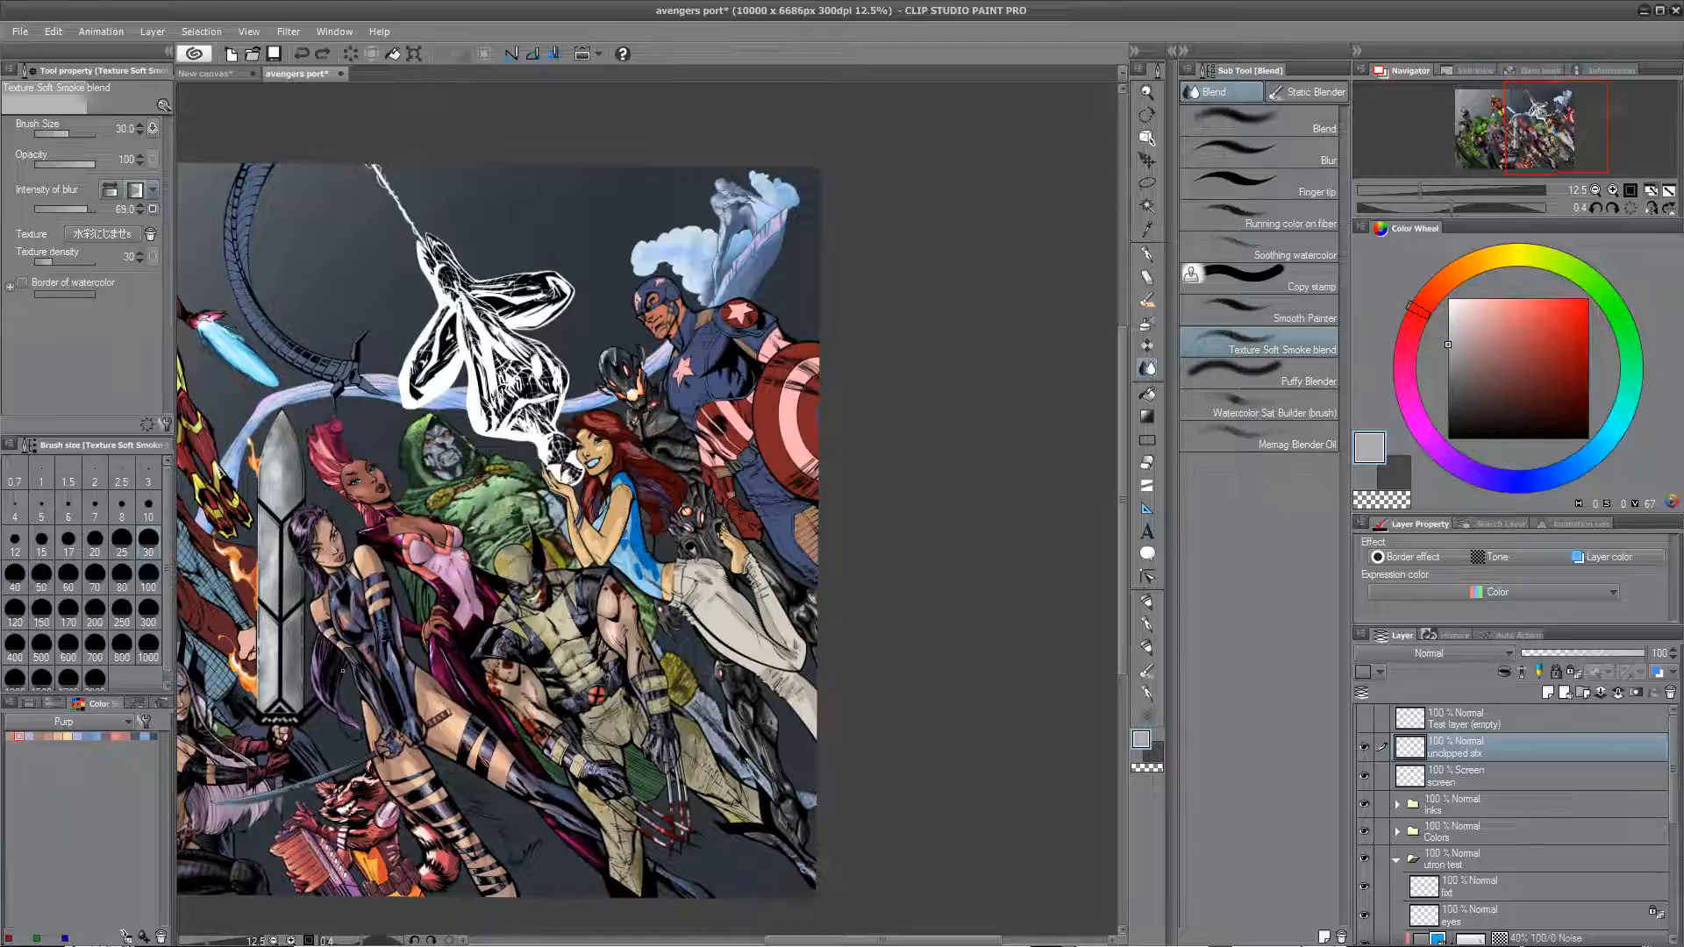
pyautogui.moveTo(345, 649); pyautogui.dragTo(316, 680)
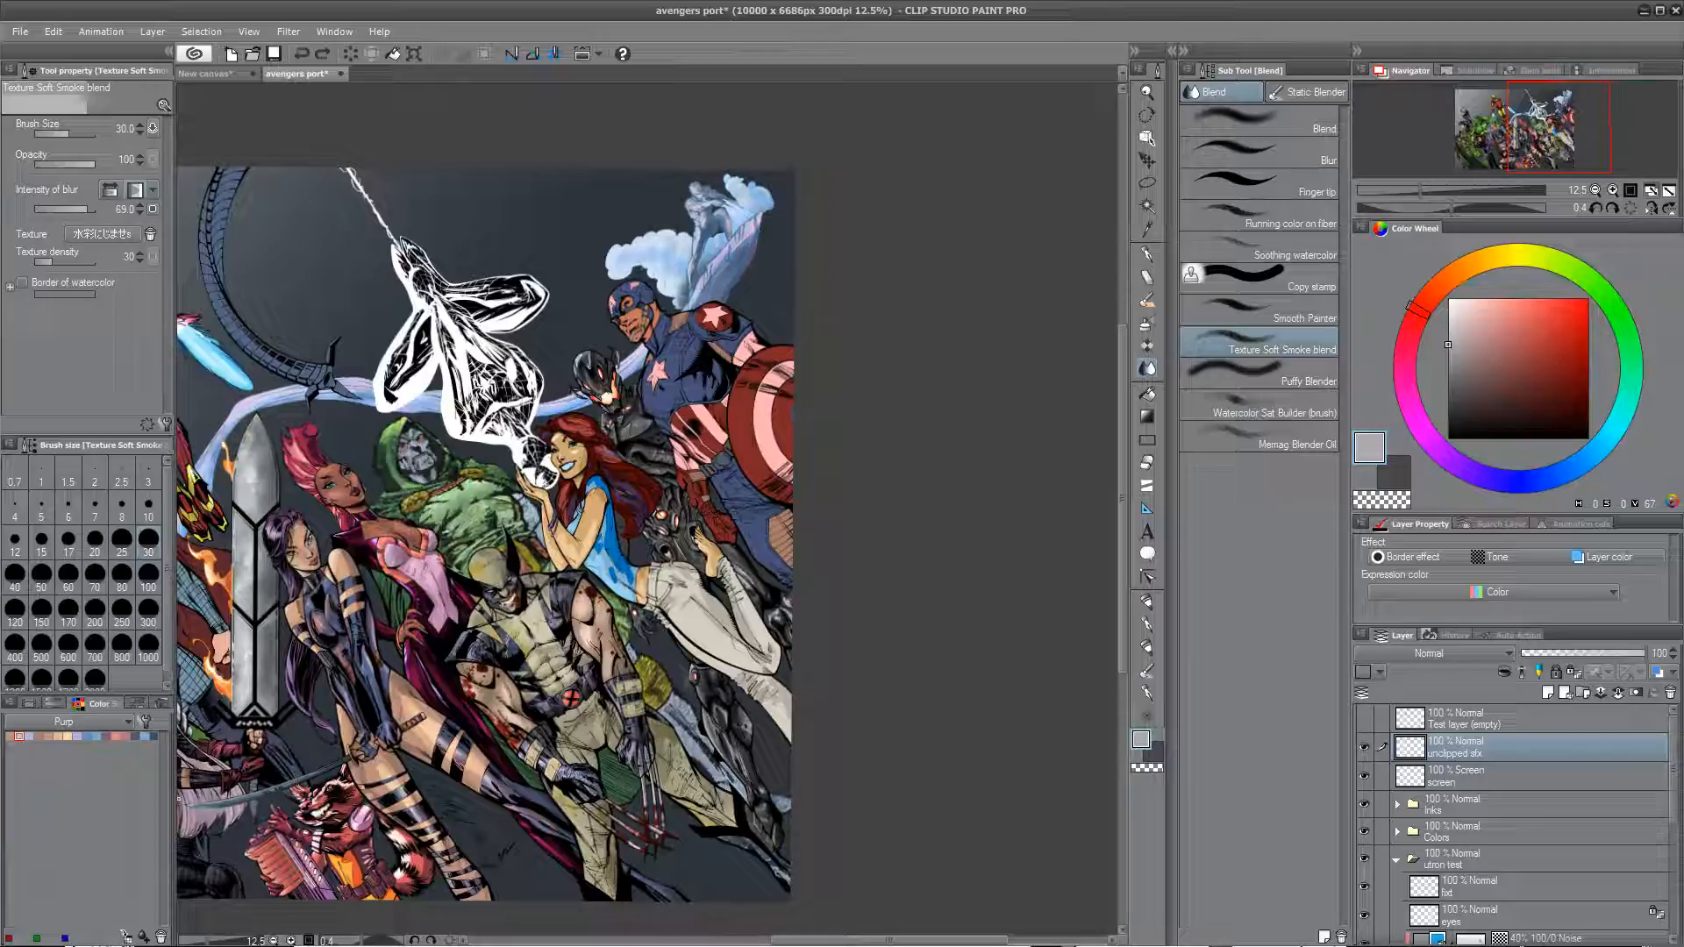
pyautogui.moveTo(426, 495); pyautogui.dragTo(862, 487)
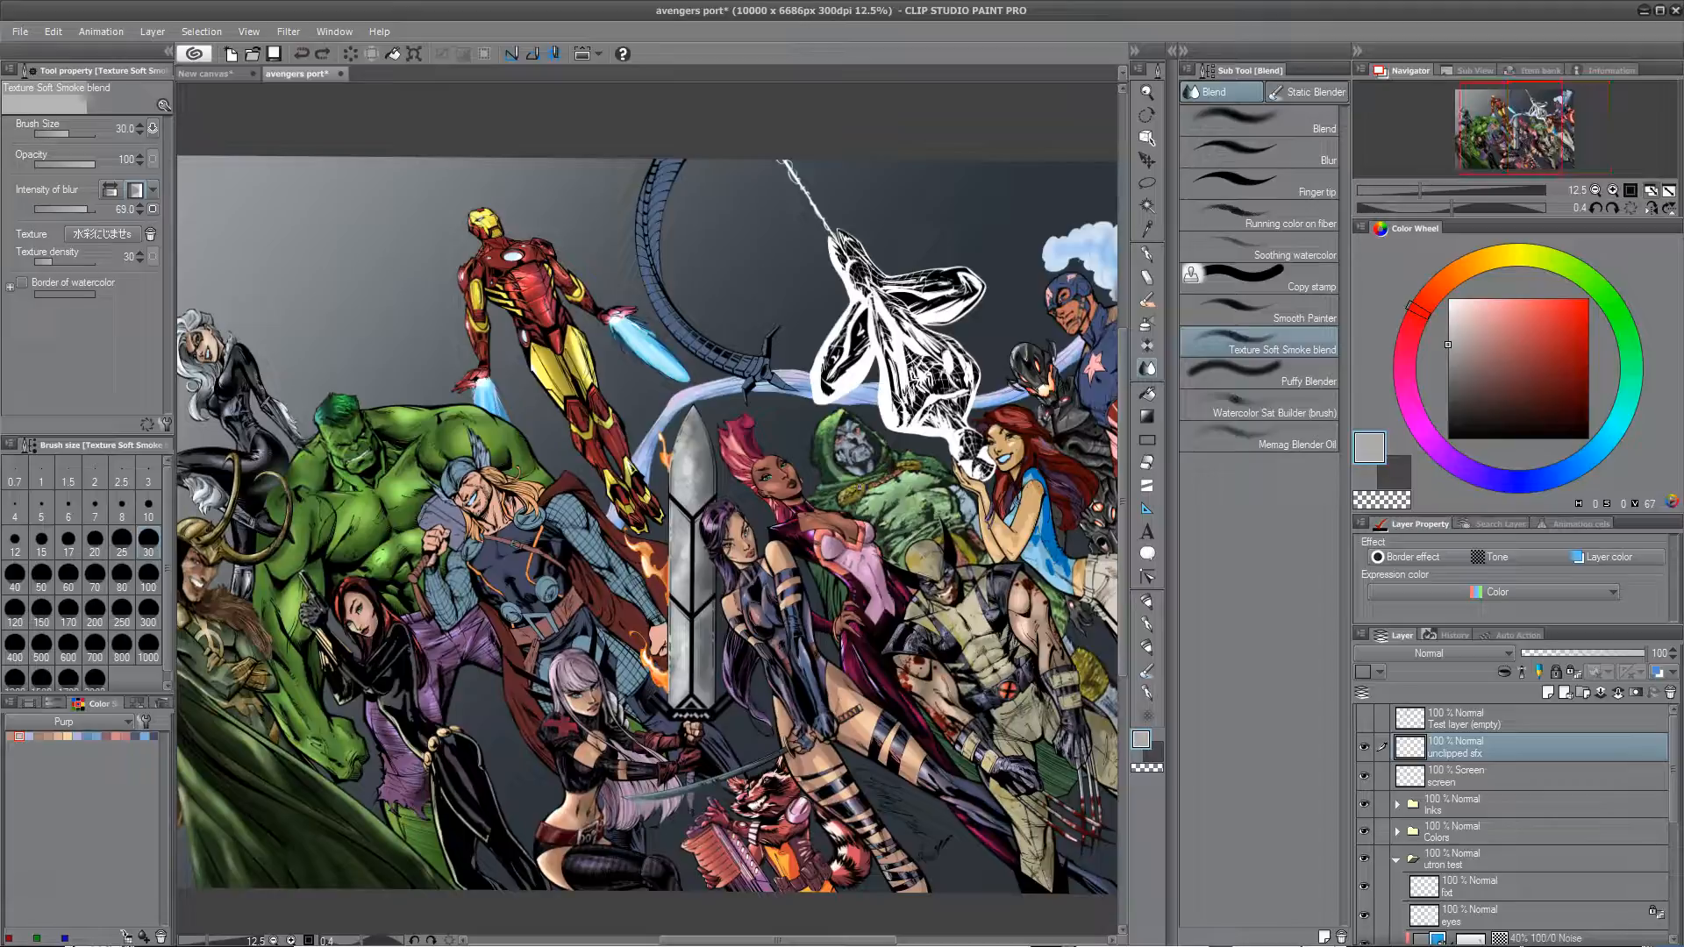
# Step: Detach the avengers port canvas into its own floating window and maximize it to review the full composition
pyautogui.moveTo(294, 78); pyautogui.dragTo(865, 360)
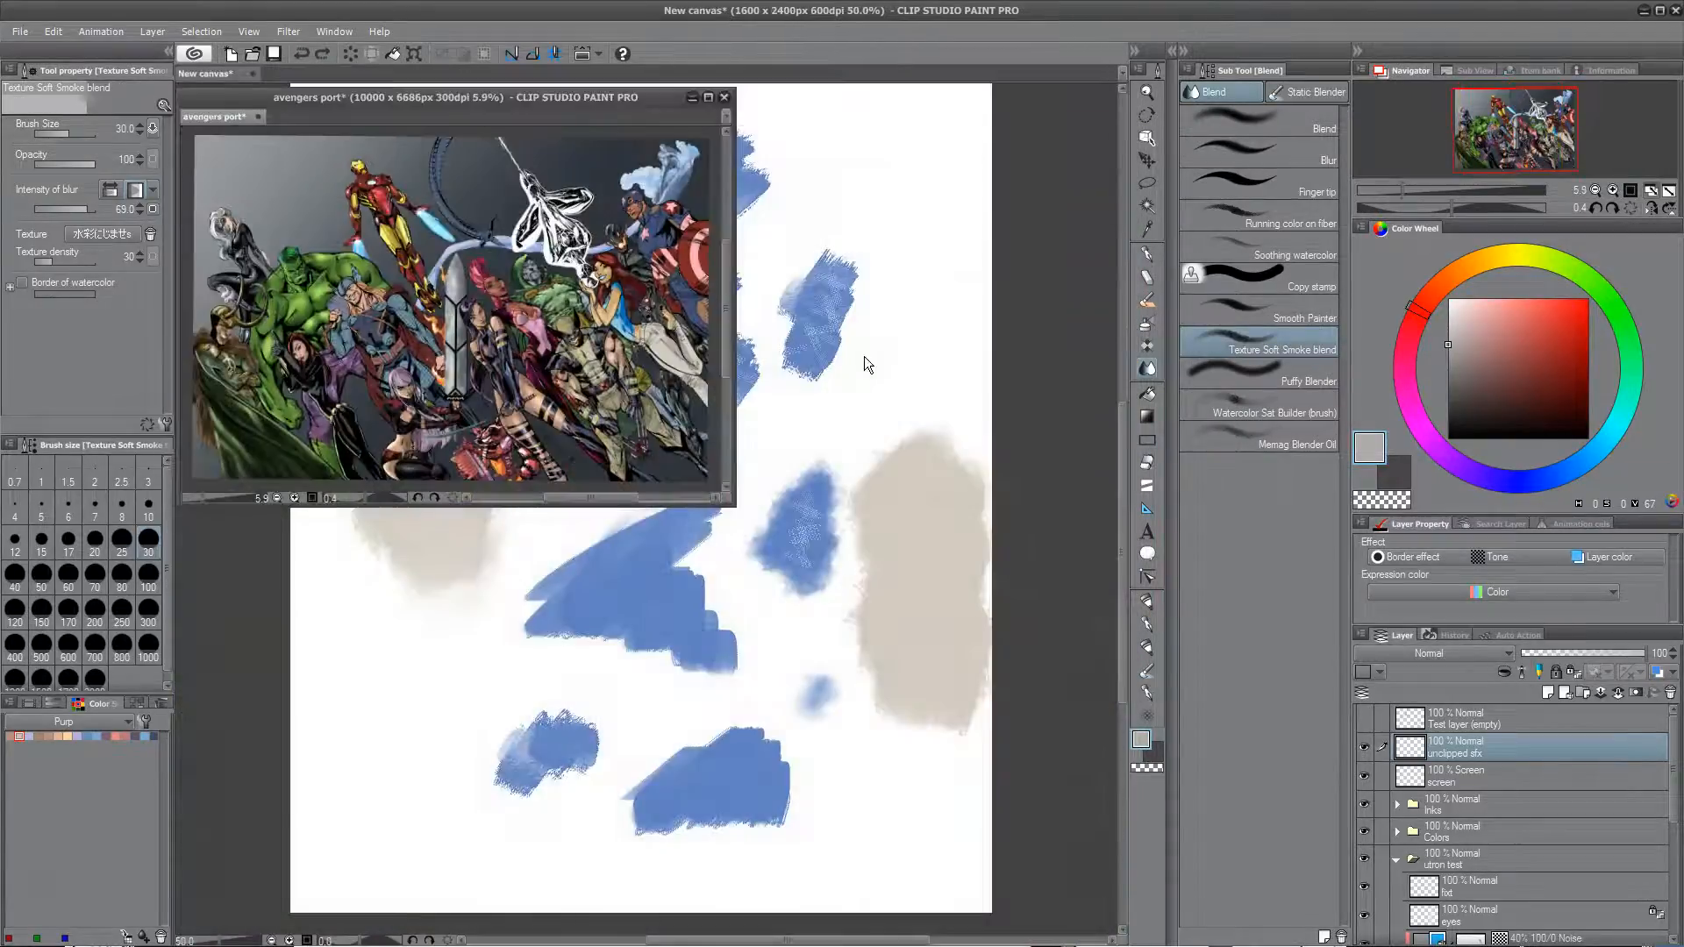
pyautogui.click(708, 96)
pyautogui.moveTo(1057, 509); pyautogui.dragTo(976, 493)
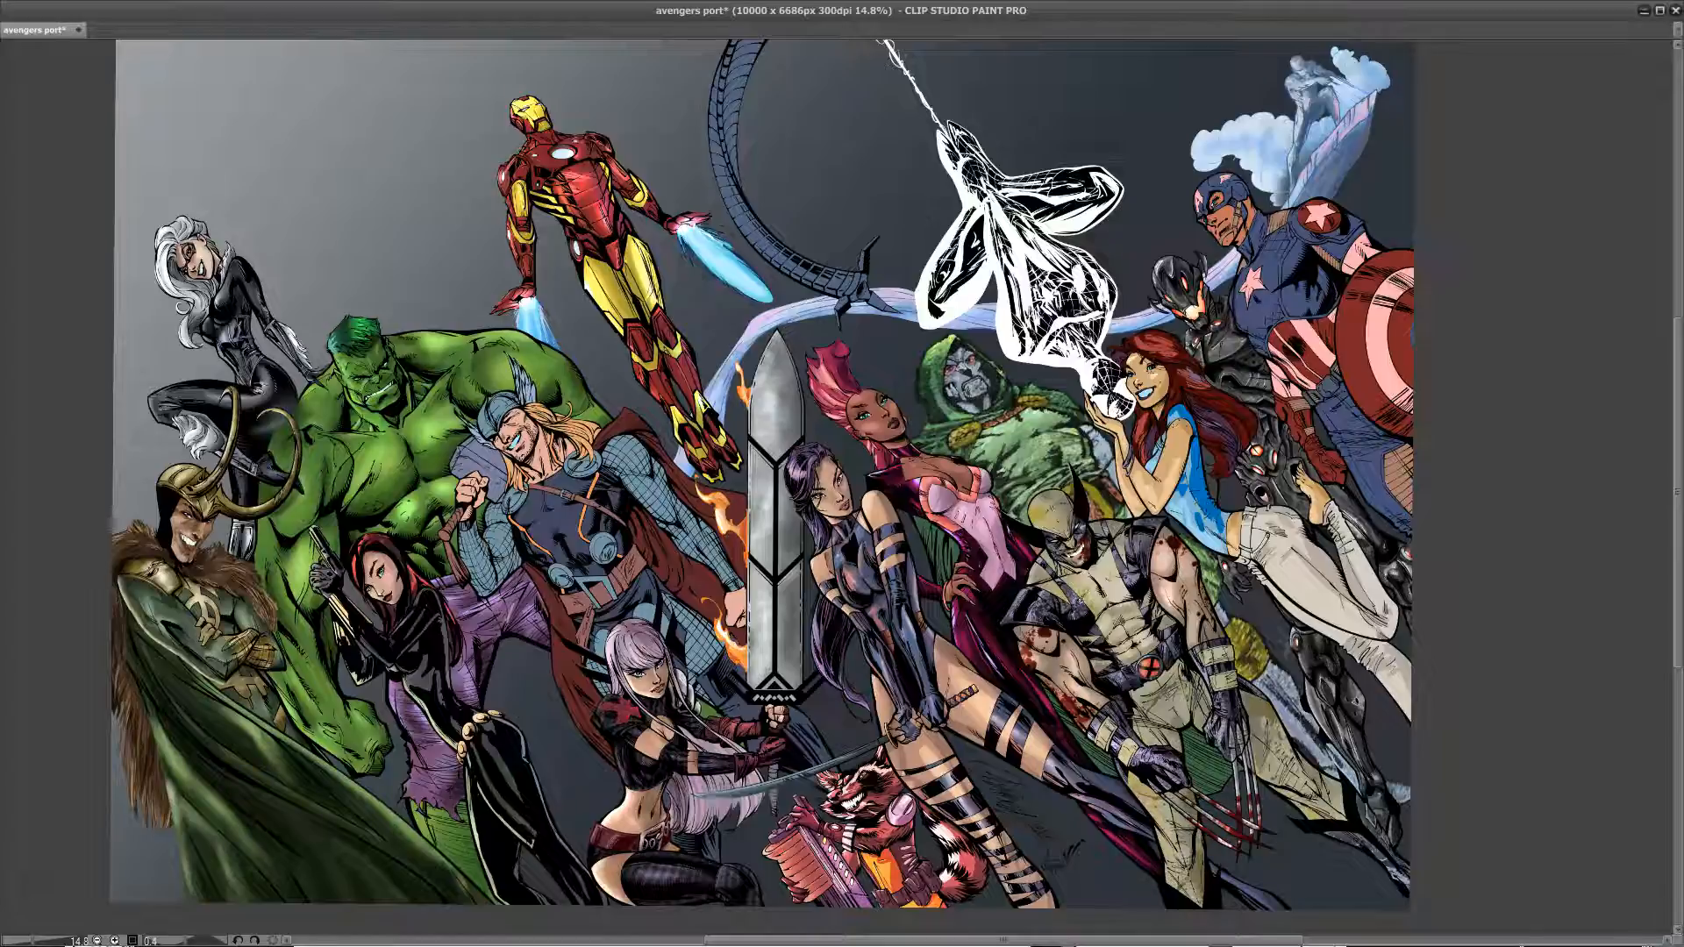
pyautogui.moveTo(1064, 590); pyautogui.dragTo(891, 698)
pyautogui.moveTo(742, 789); pyautogui.dragTo(911, 678)
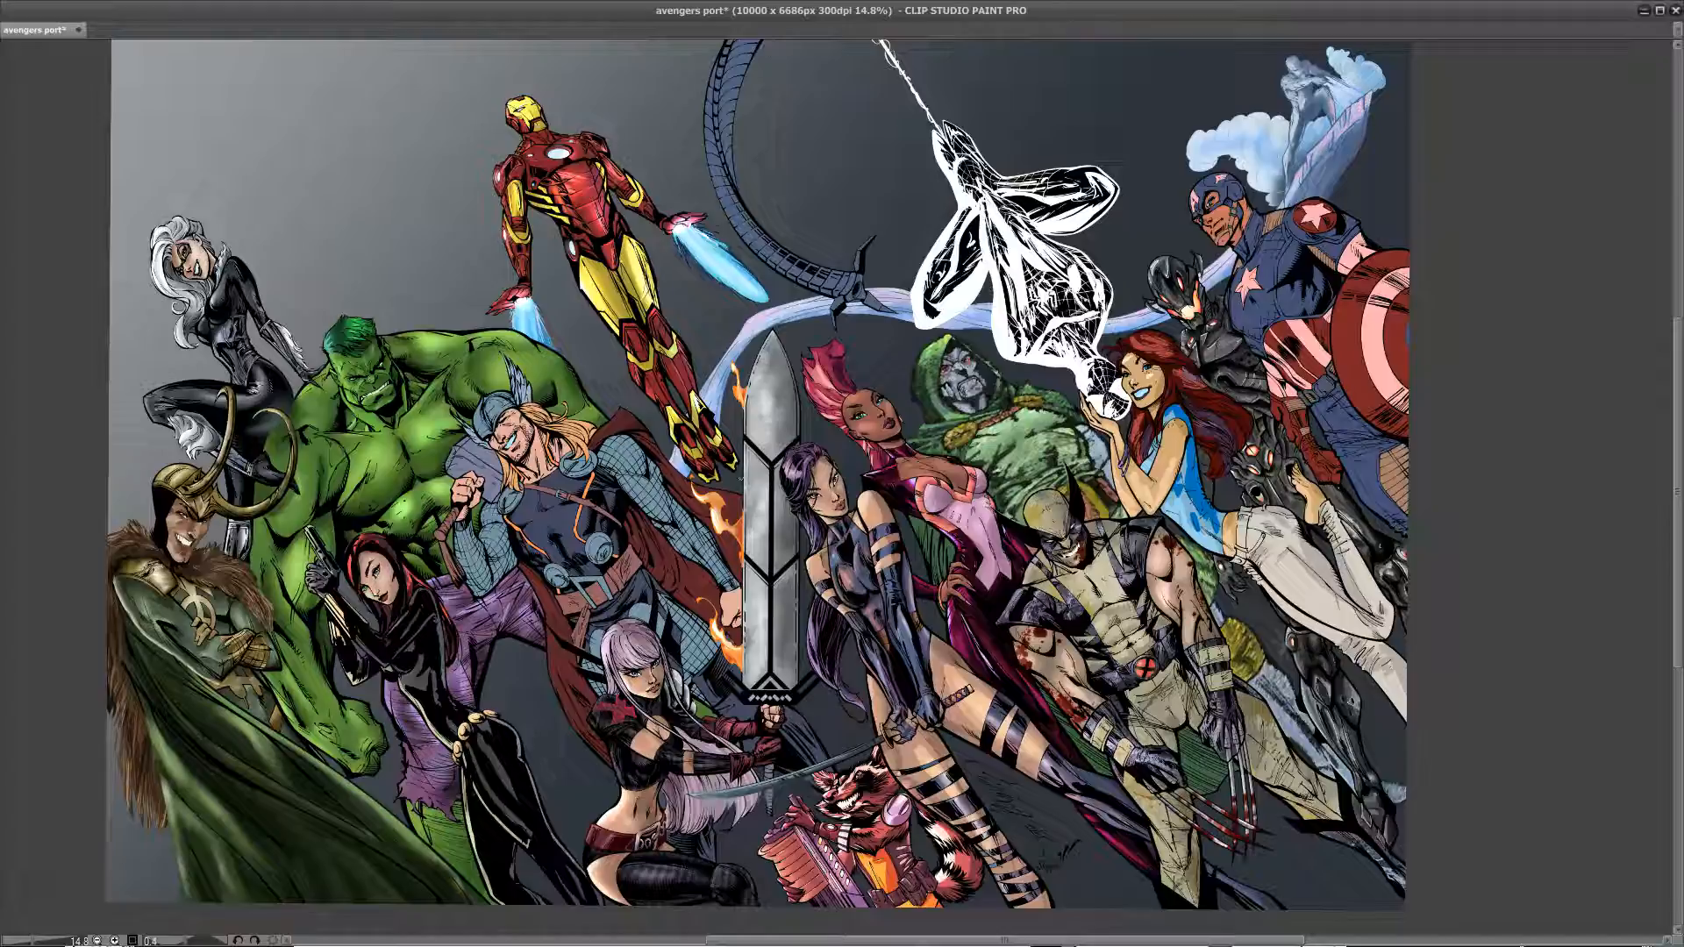
pyautogui.moveTo(756, 485); pyautogui.dragTo(711, 528)
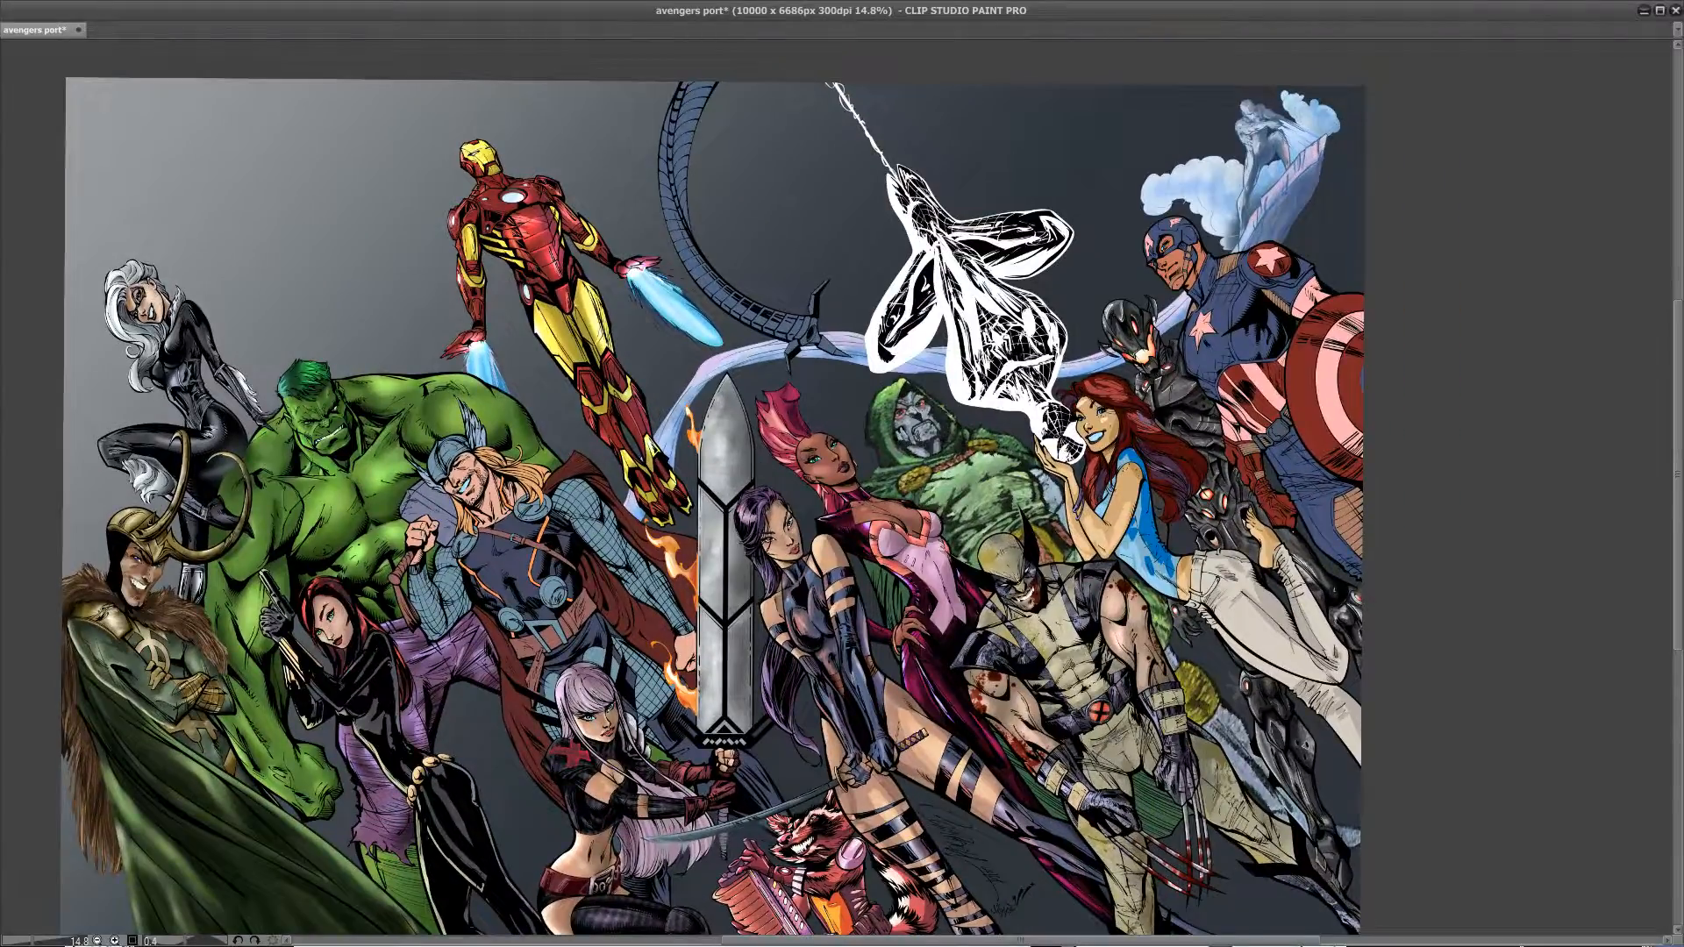
pyautogui.moveTo(1136, 621); pyautogui.dragTo(885, 661)
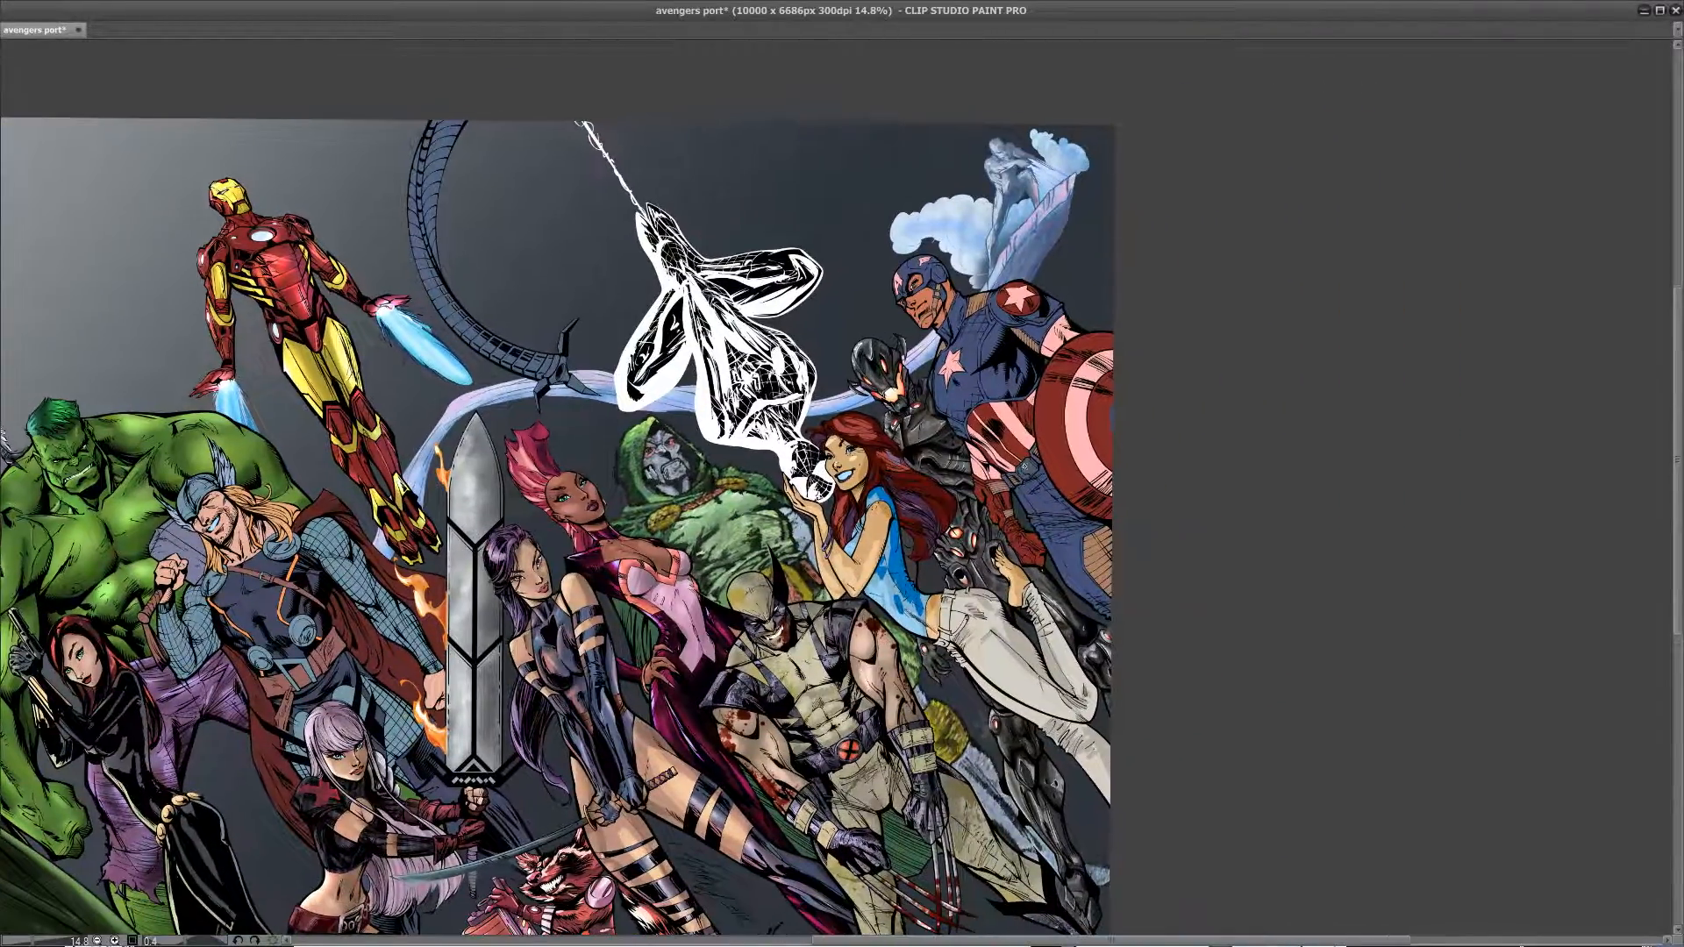